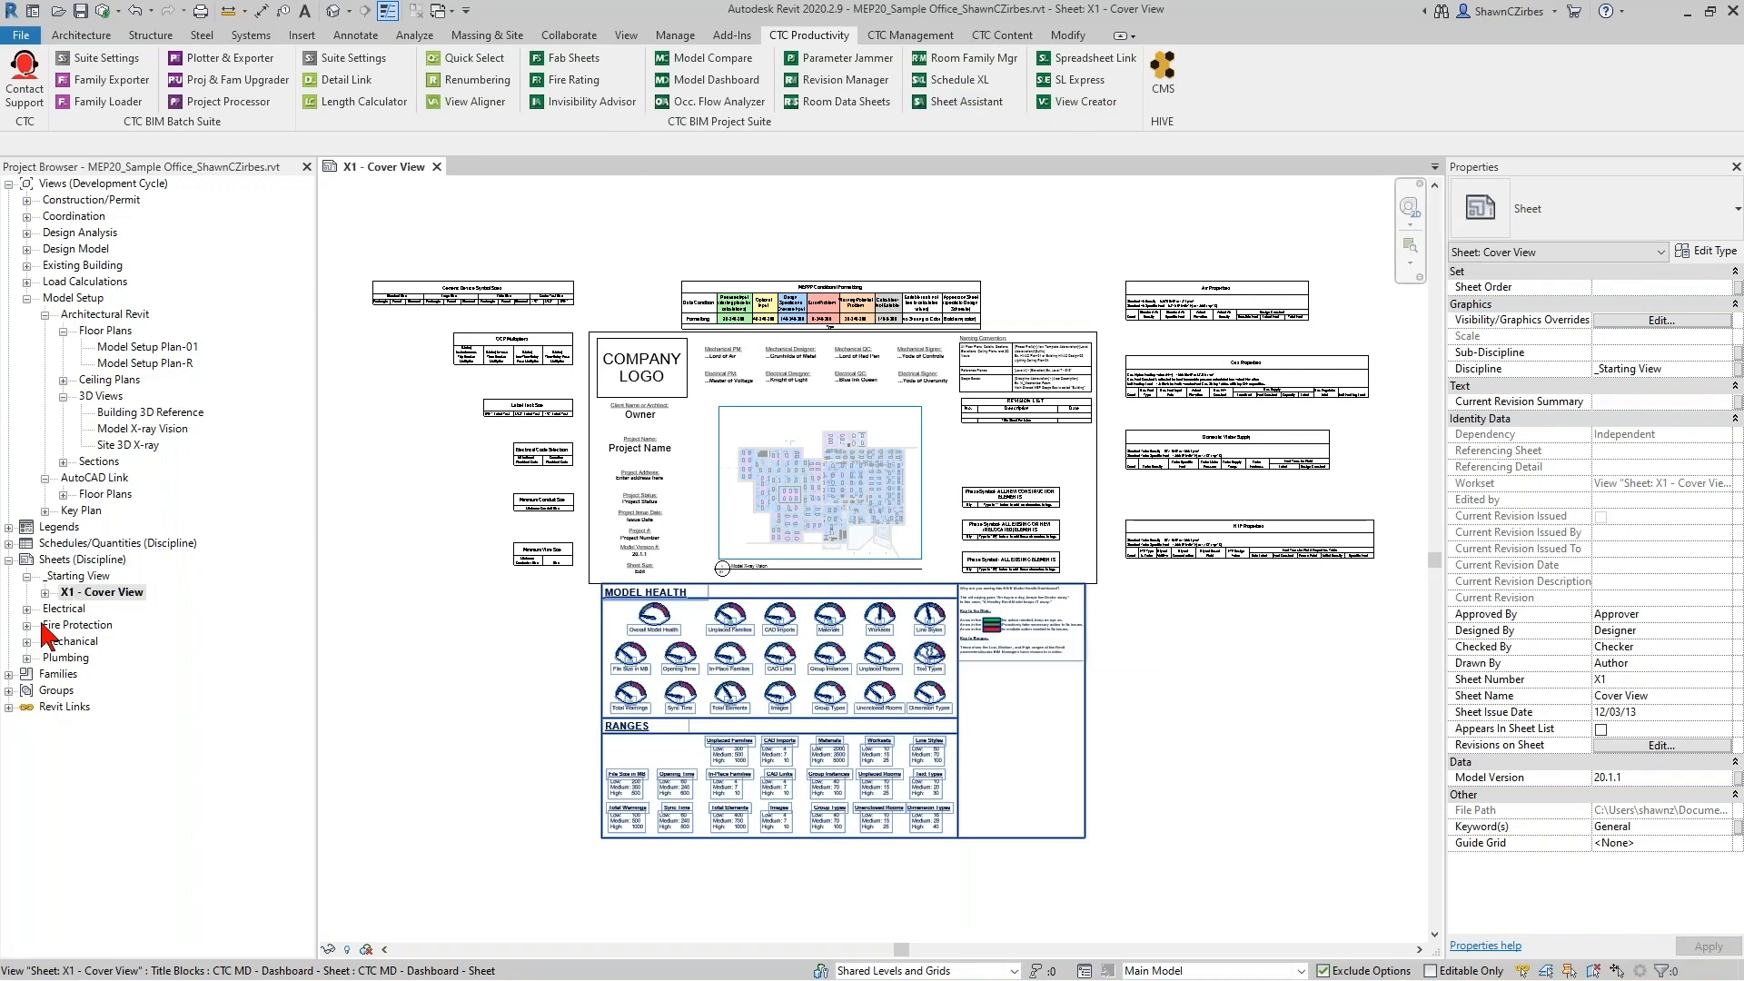
# Examine the sheets filed under the Plumbing, Mechanical, Fire Protection and Electrical disciplines in the project's sheet list.
pyautogui.click(26, 658)
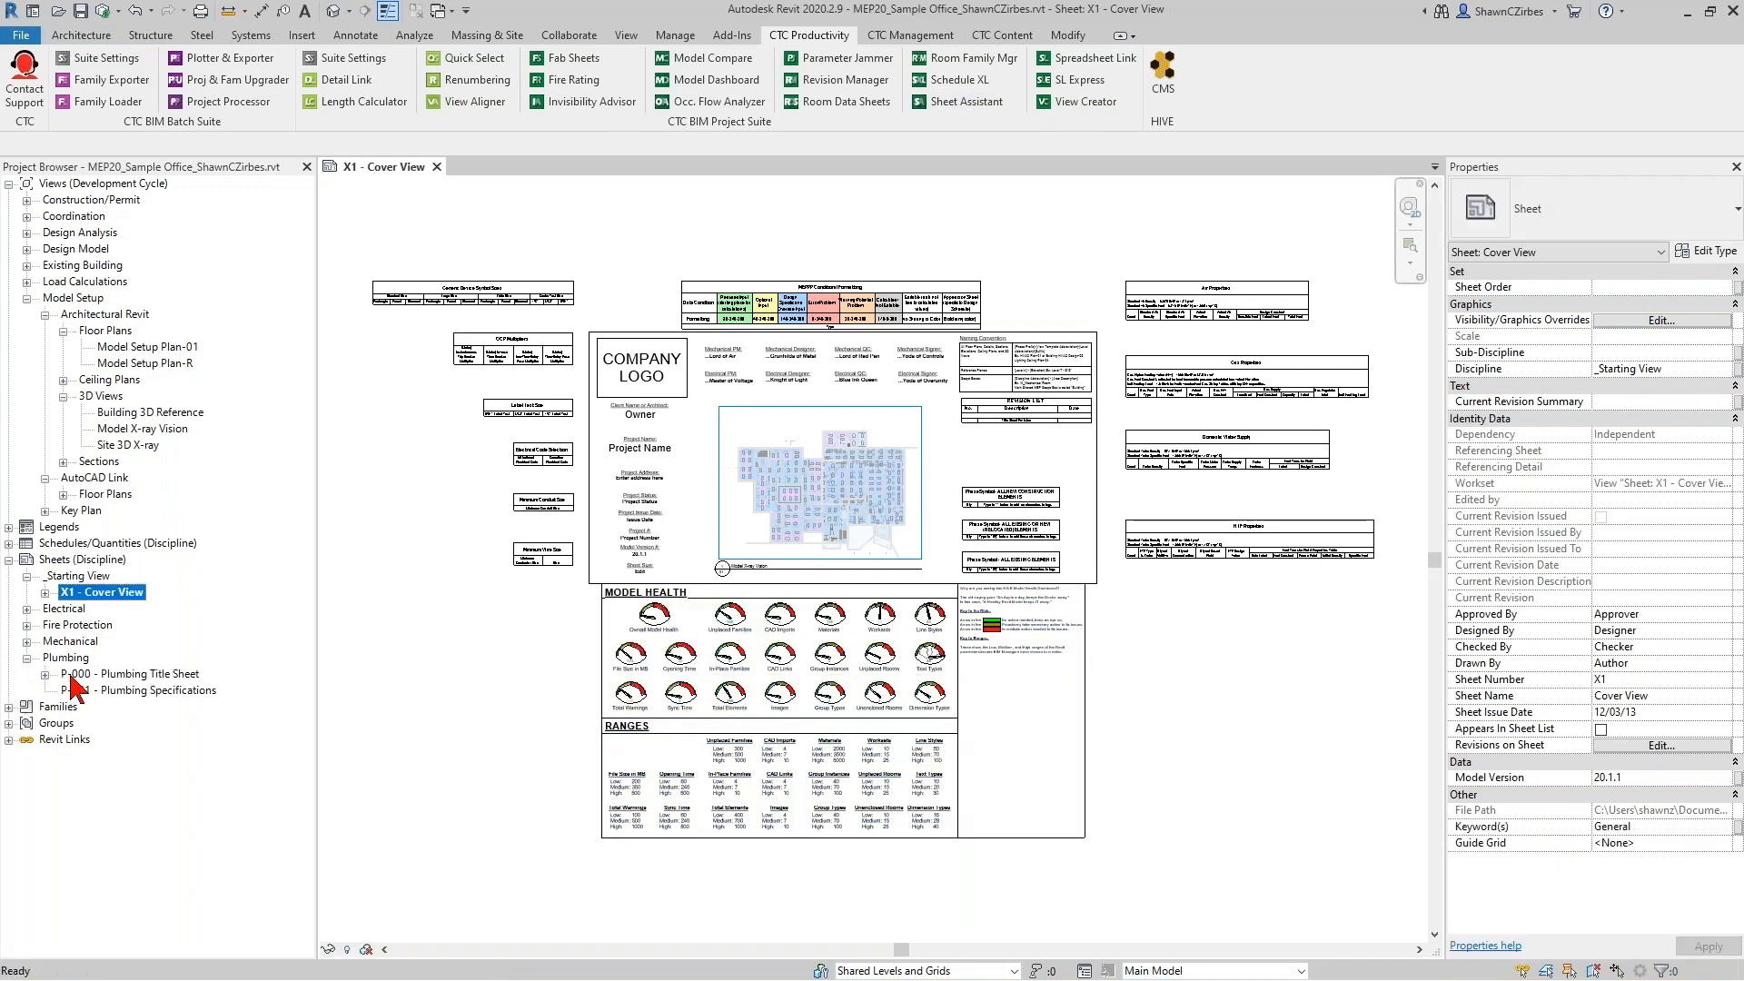
pyautogui.click(27, 642)
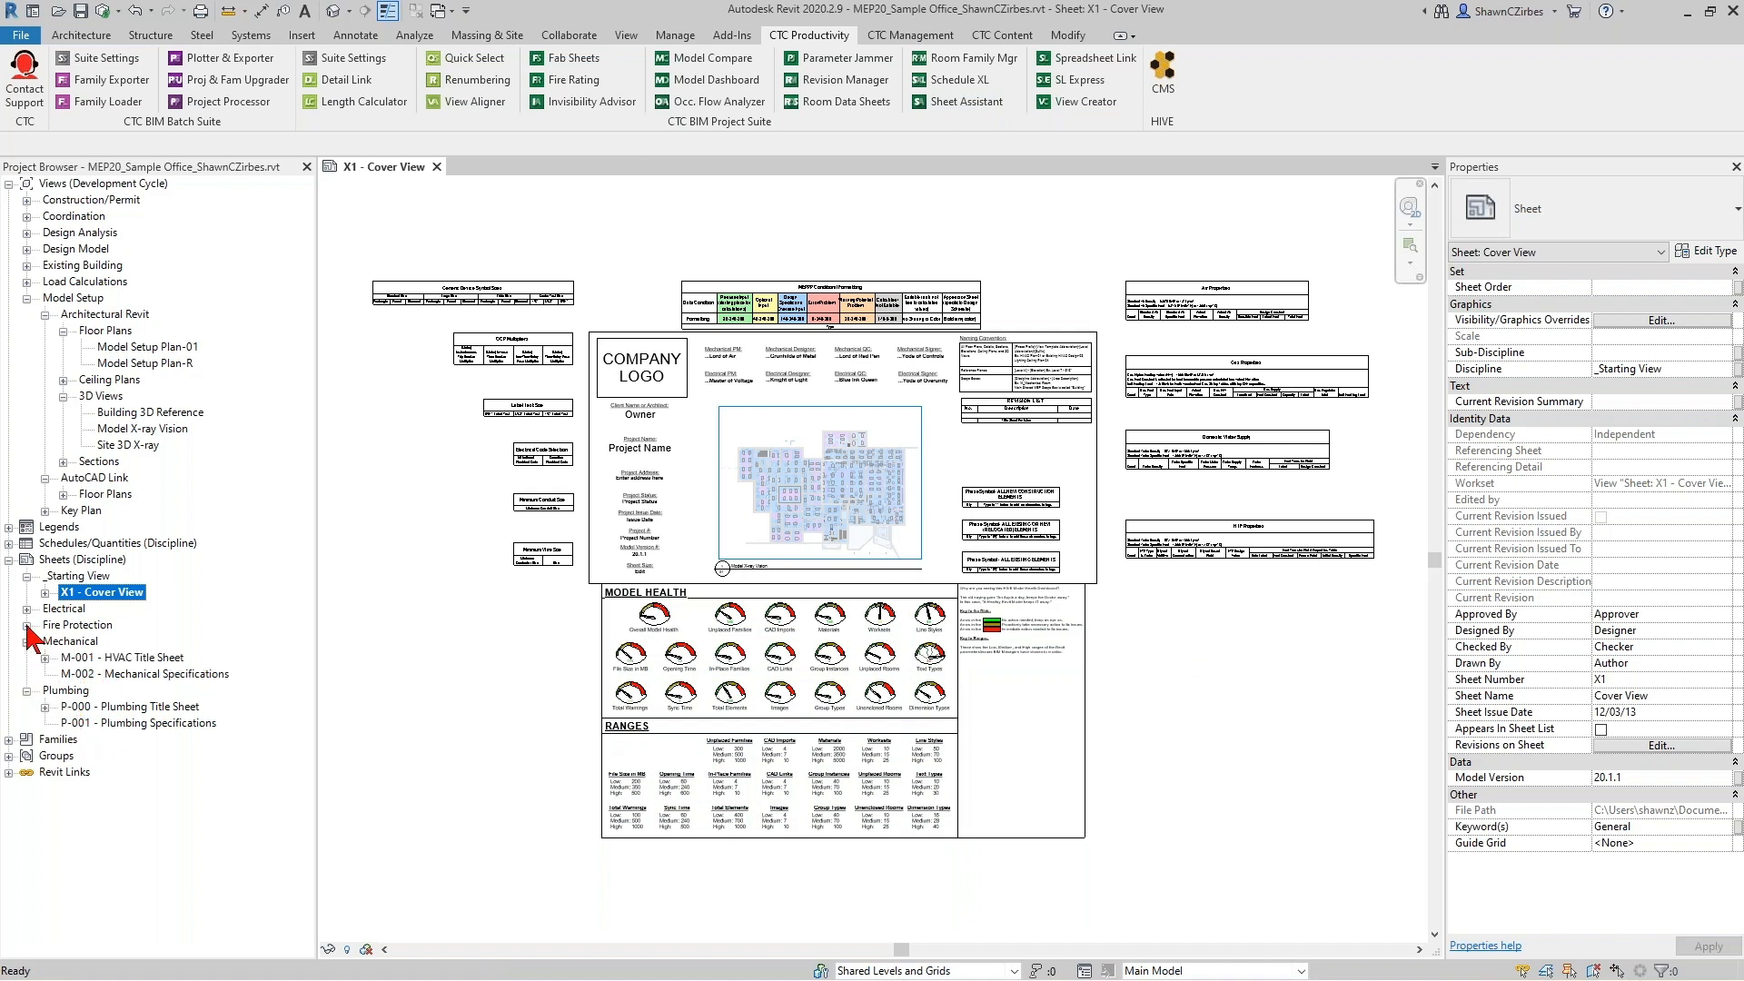
pyautogui.click(27, 625)
pyautogui.click(26, 609)
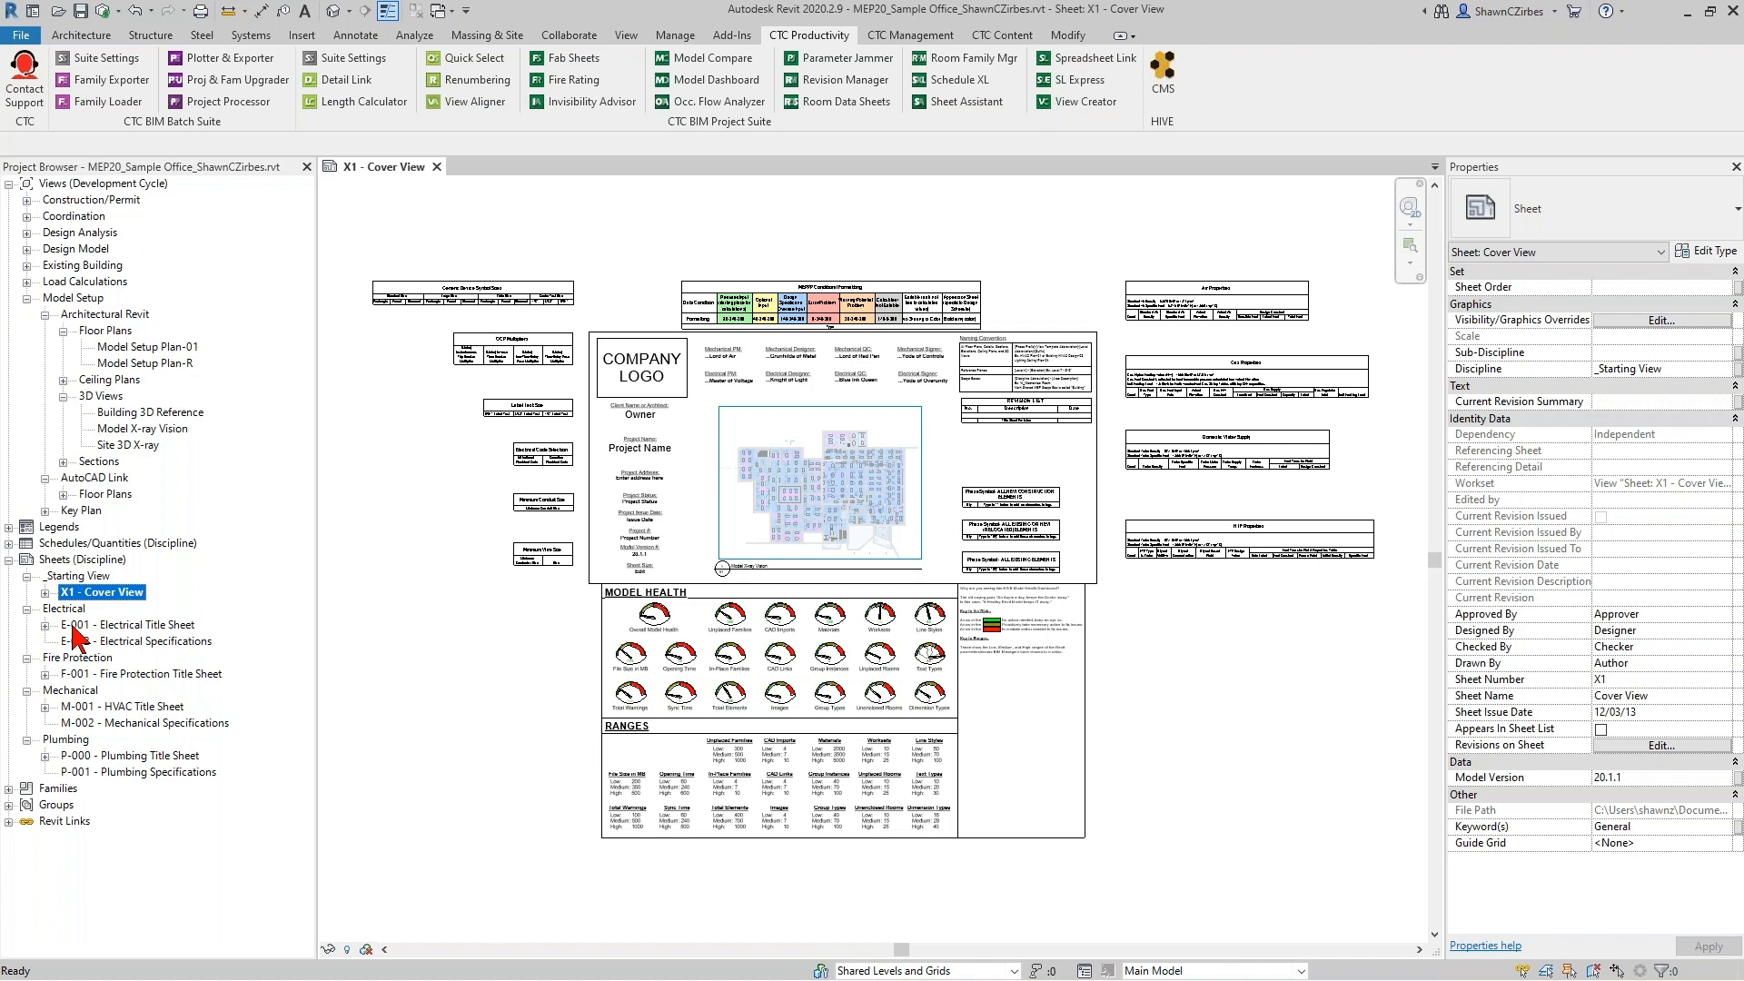
pyautogui.click(26, 609)
pyautogui.click(27, 625)
pyautogui.click(26, 641)
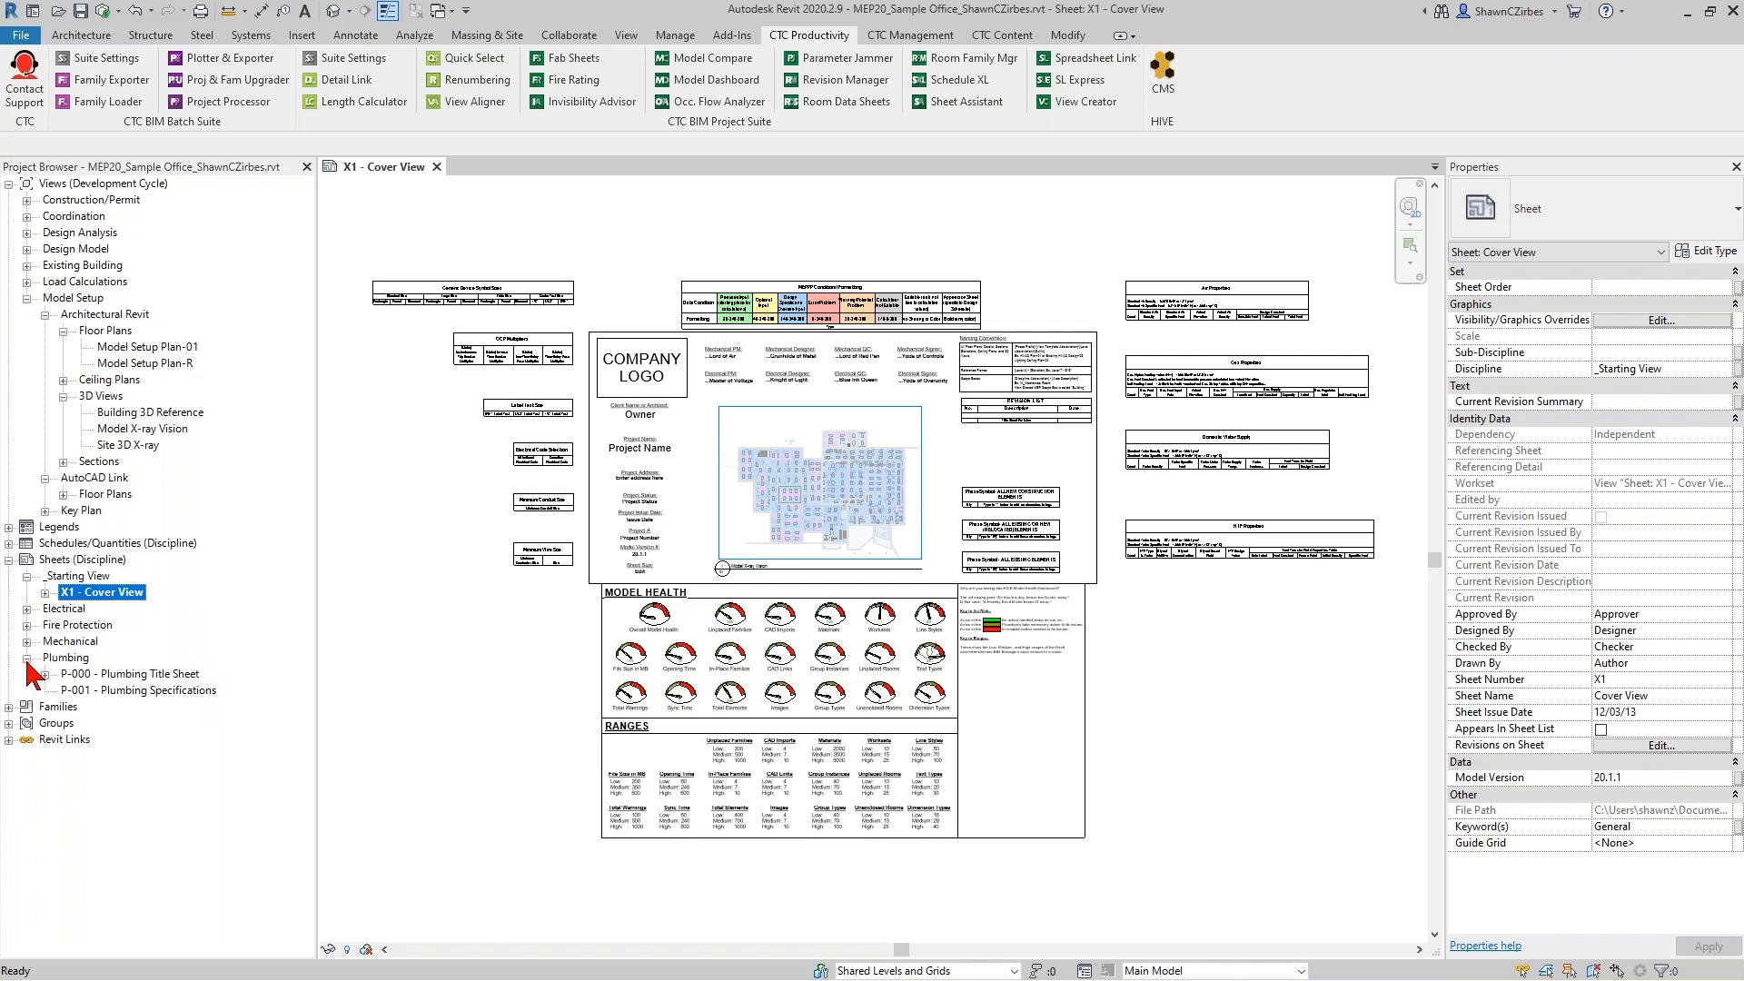
pyautogui.click(27, 658)
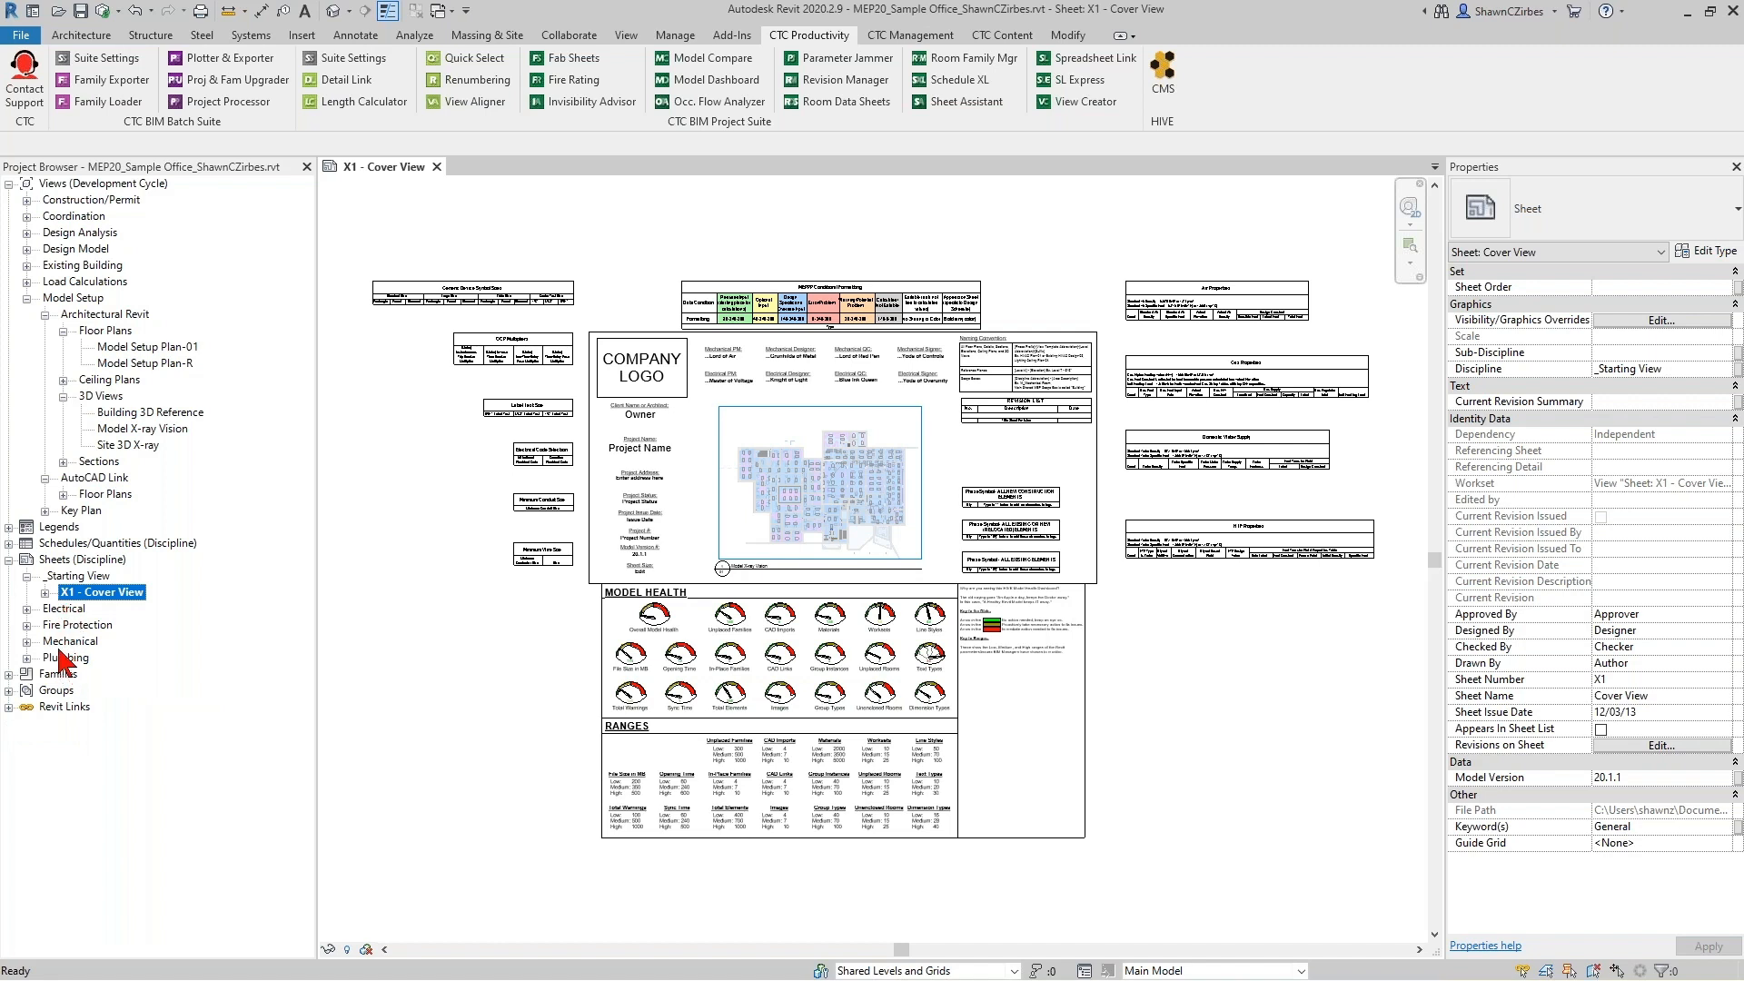
pyautogui.click(26, 609)
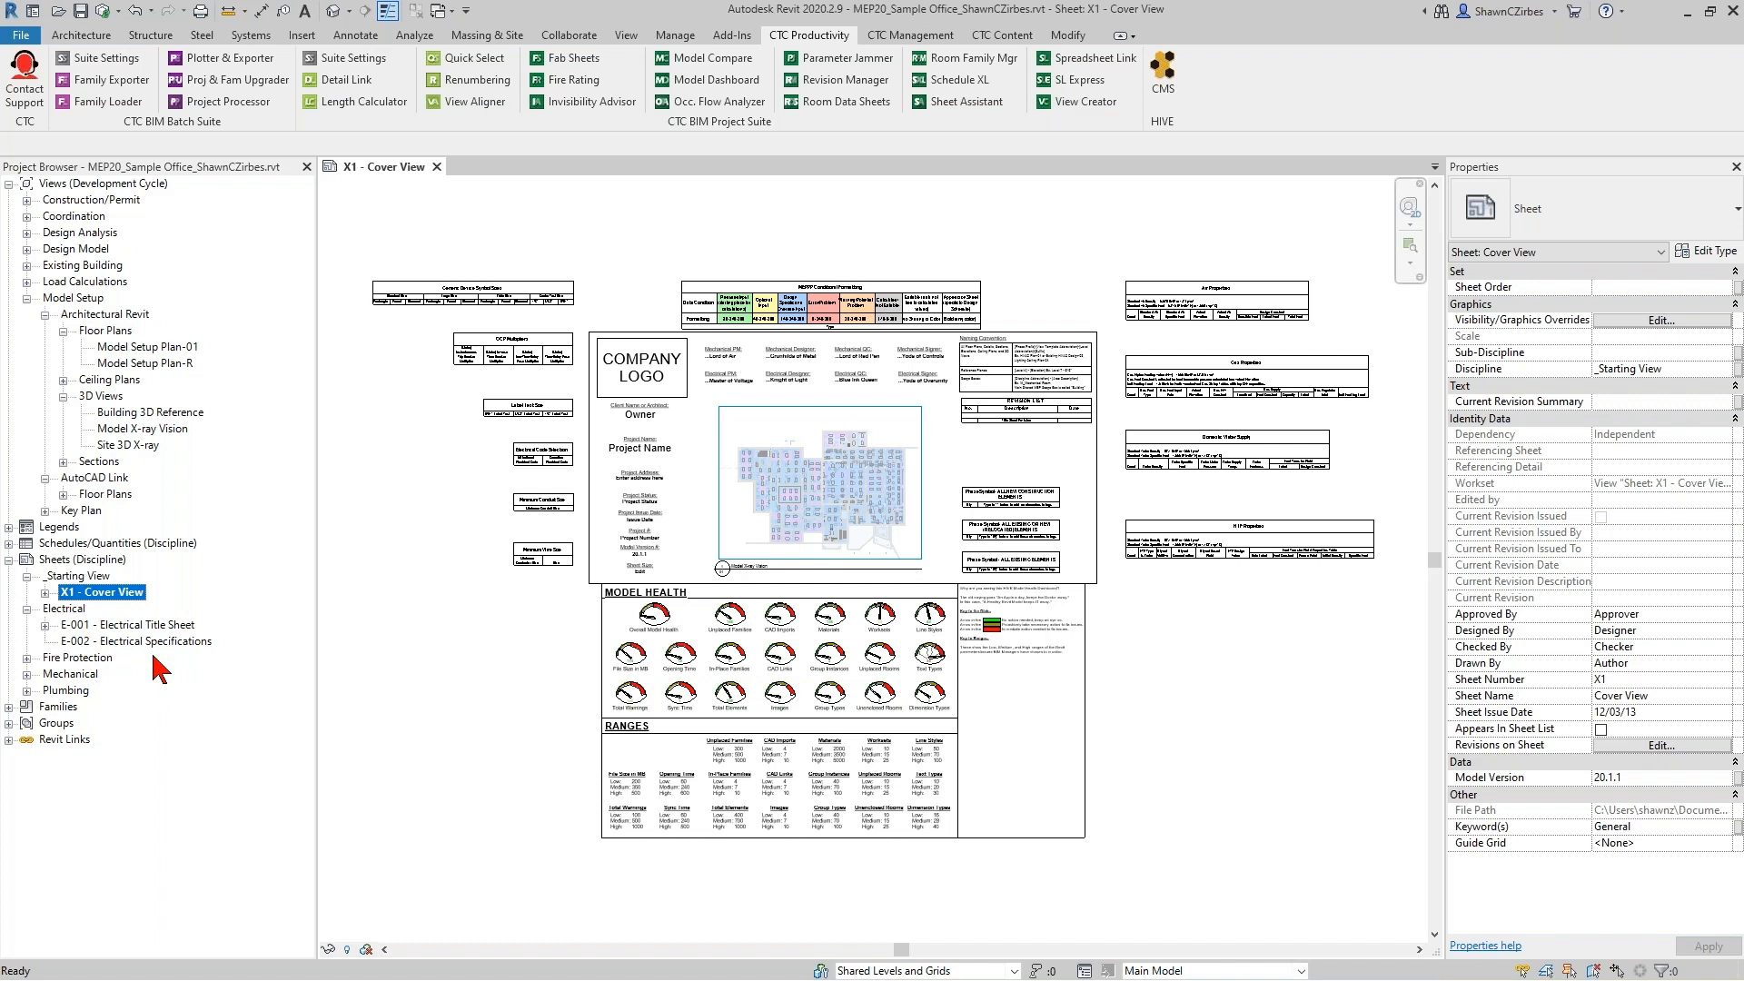
pyautogui.click(27, 609)
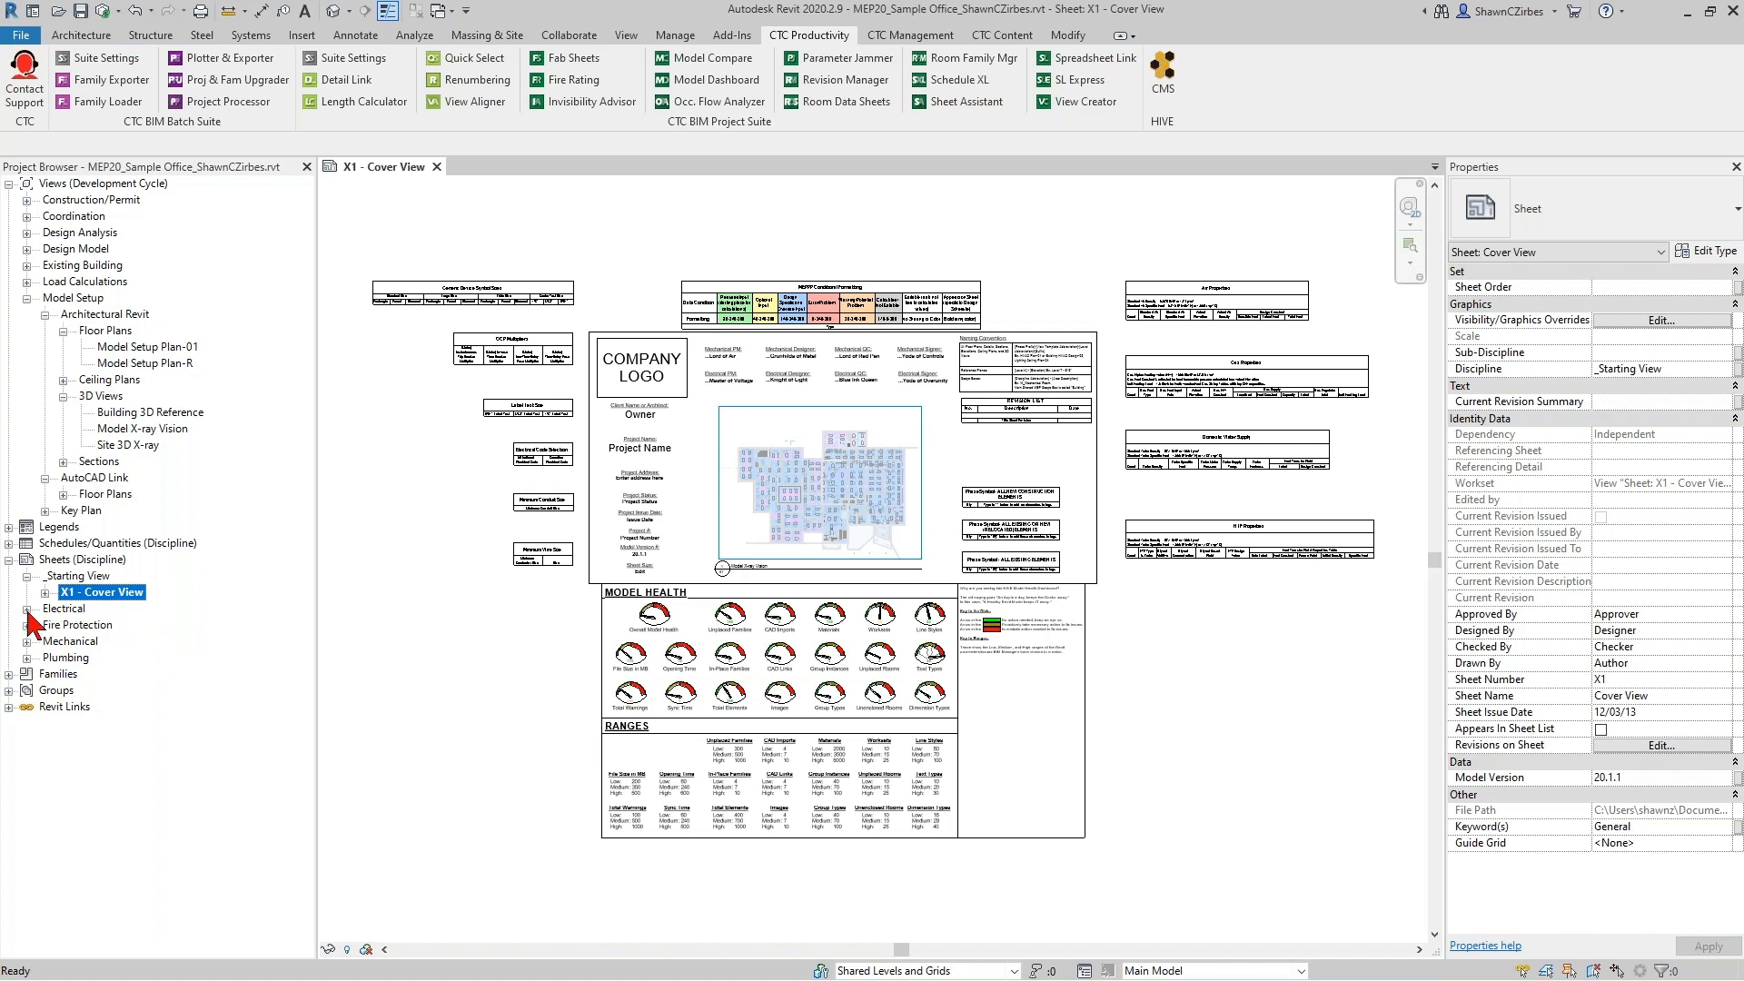
# Examine the Construction/Permit Electrical floor plans and Lighting ceiling plans, selecting Lighting Floor Plan-00 and its two enlarged area views.
pyautogui.click(27, 200)
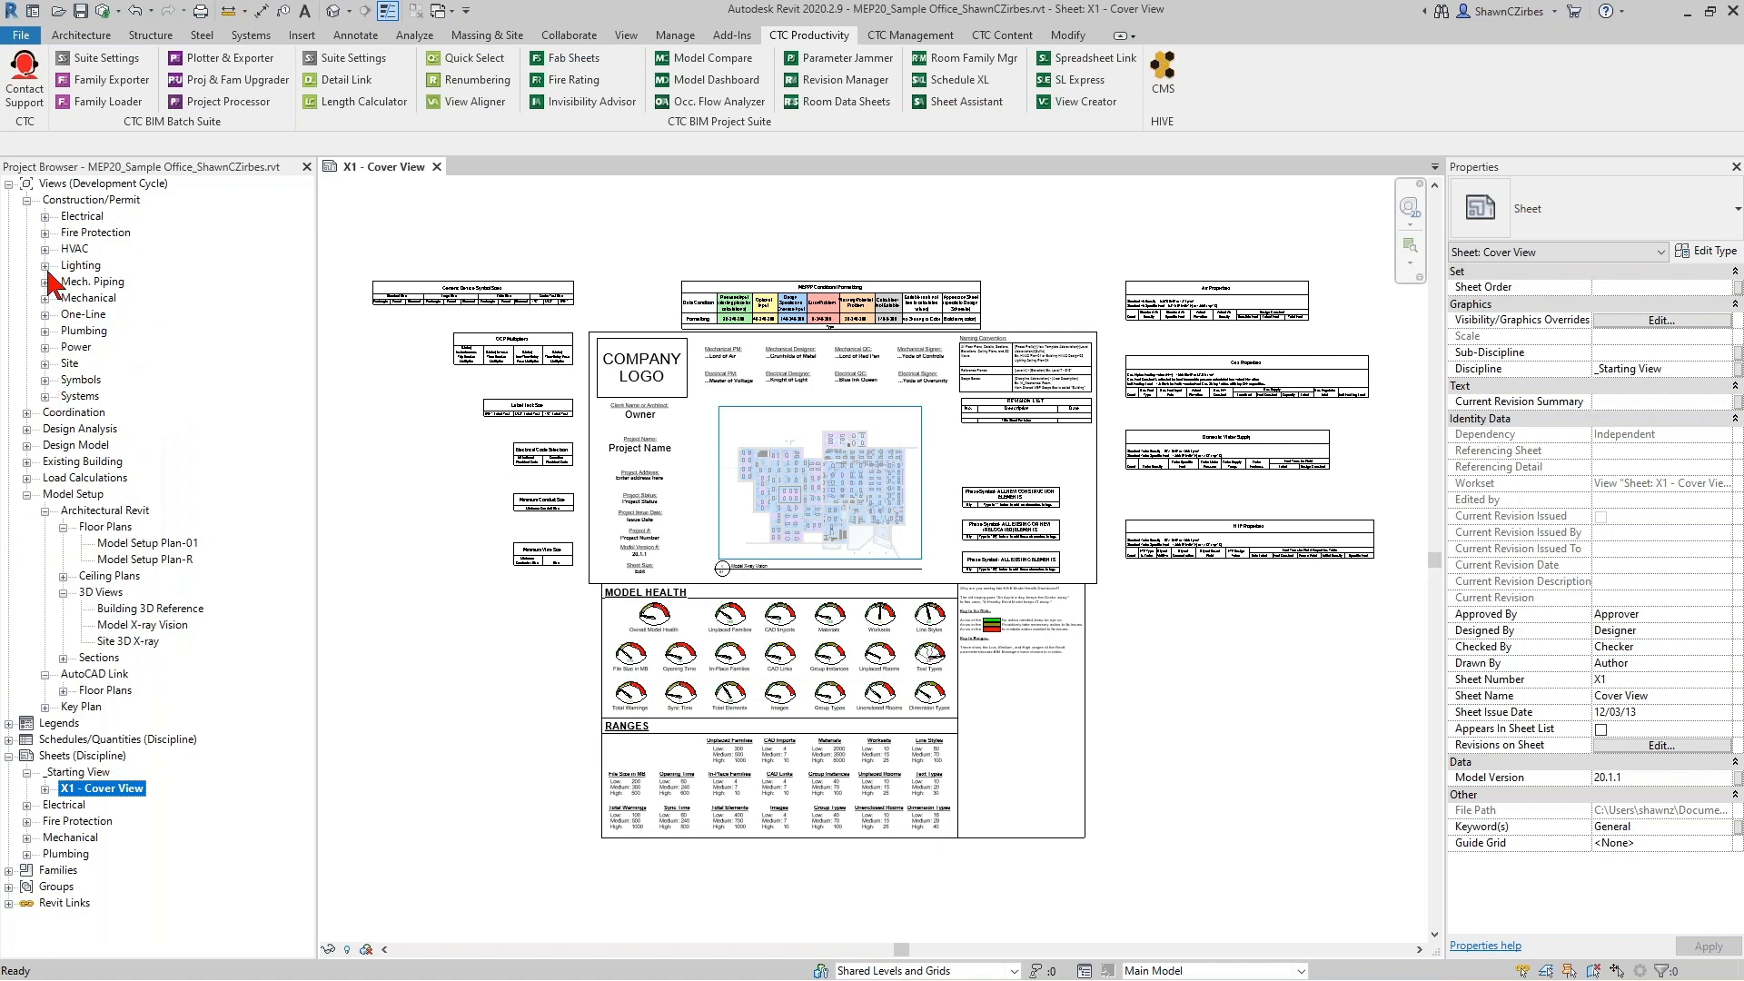
pyautogui.click(44, 216)
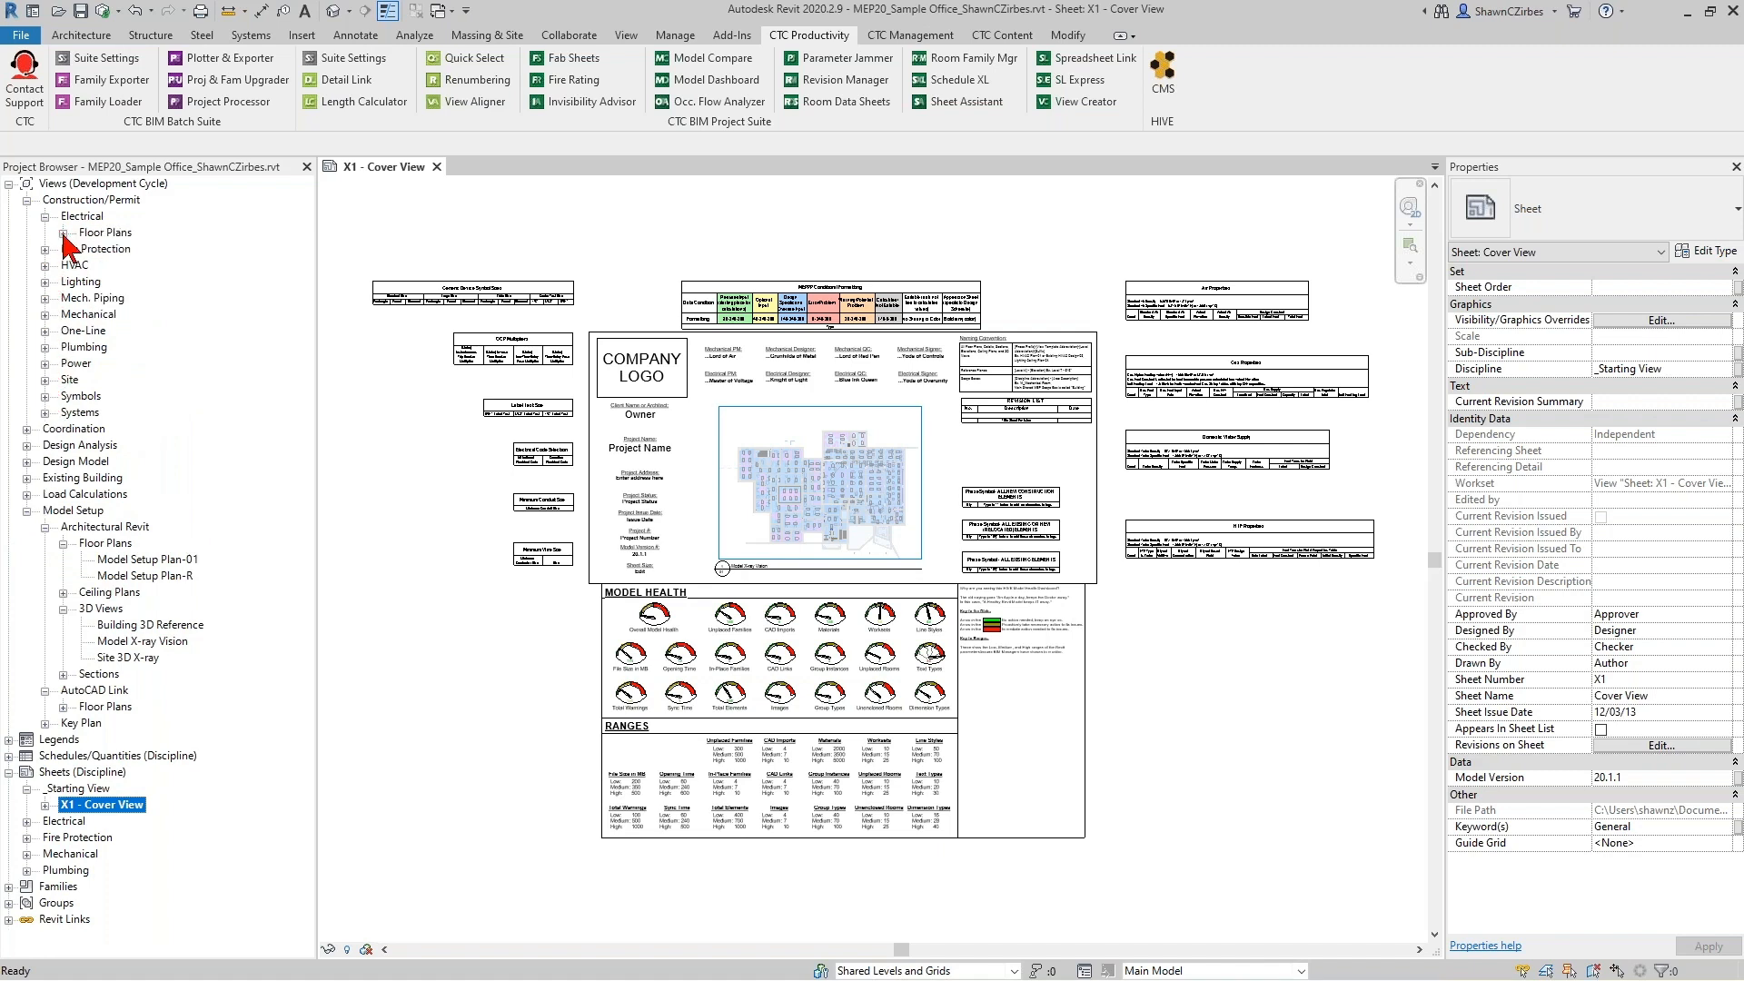
pyautogui.click(63, 233)
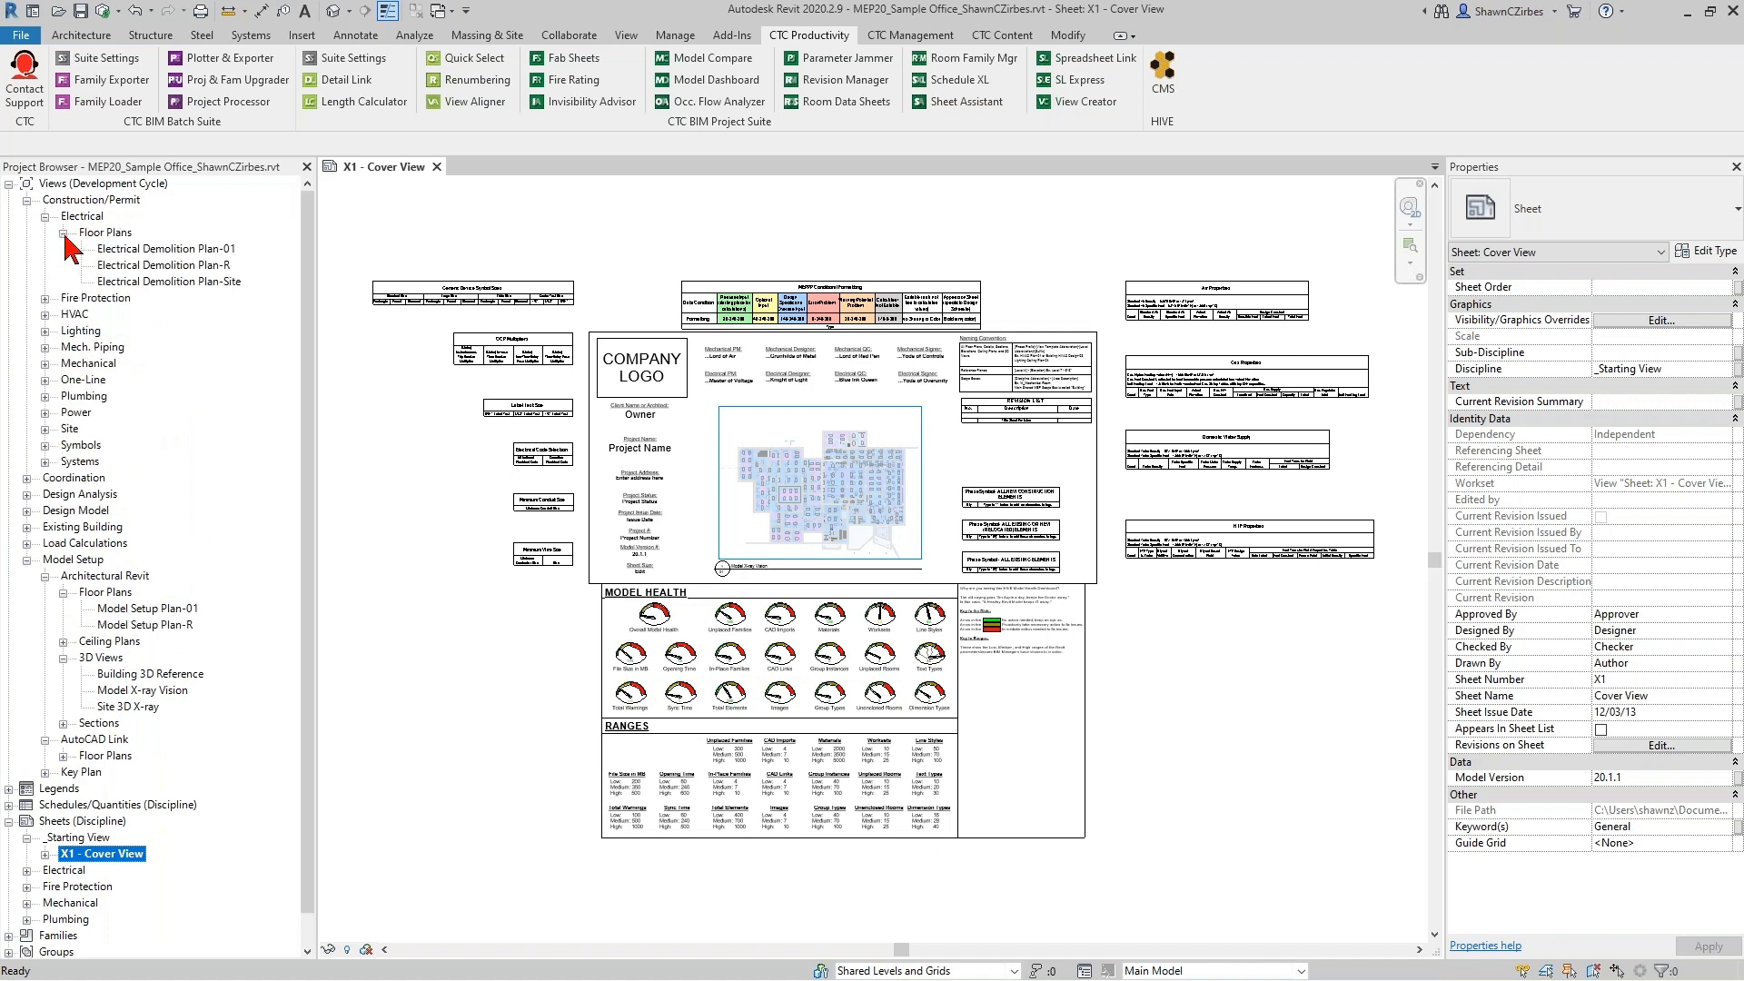
pyautogui.click(44, 330)
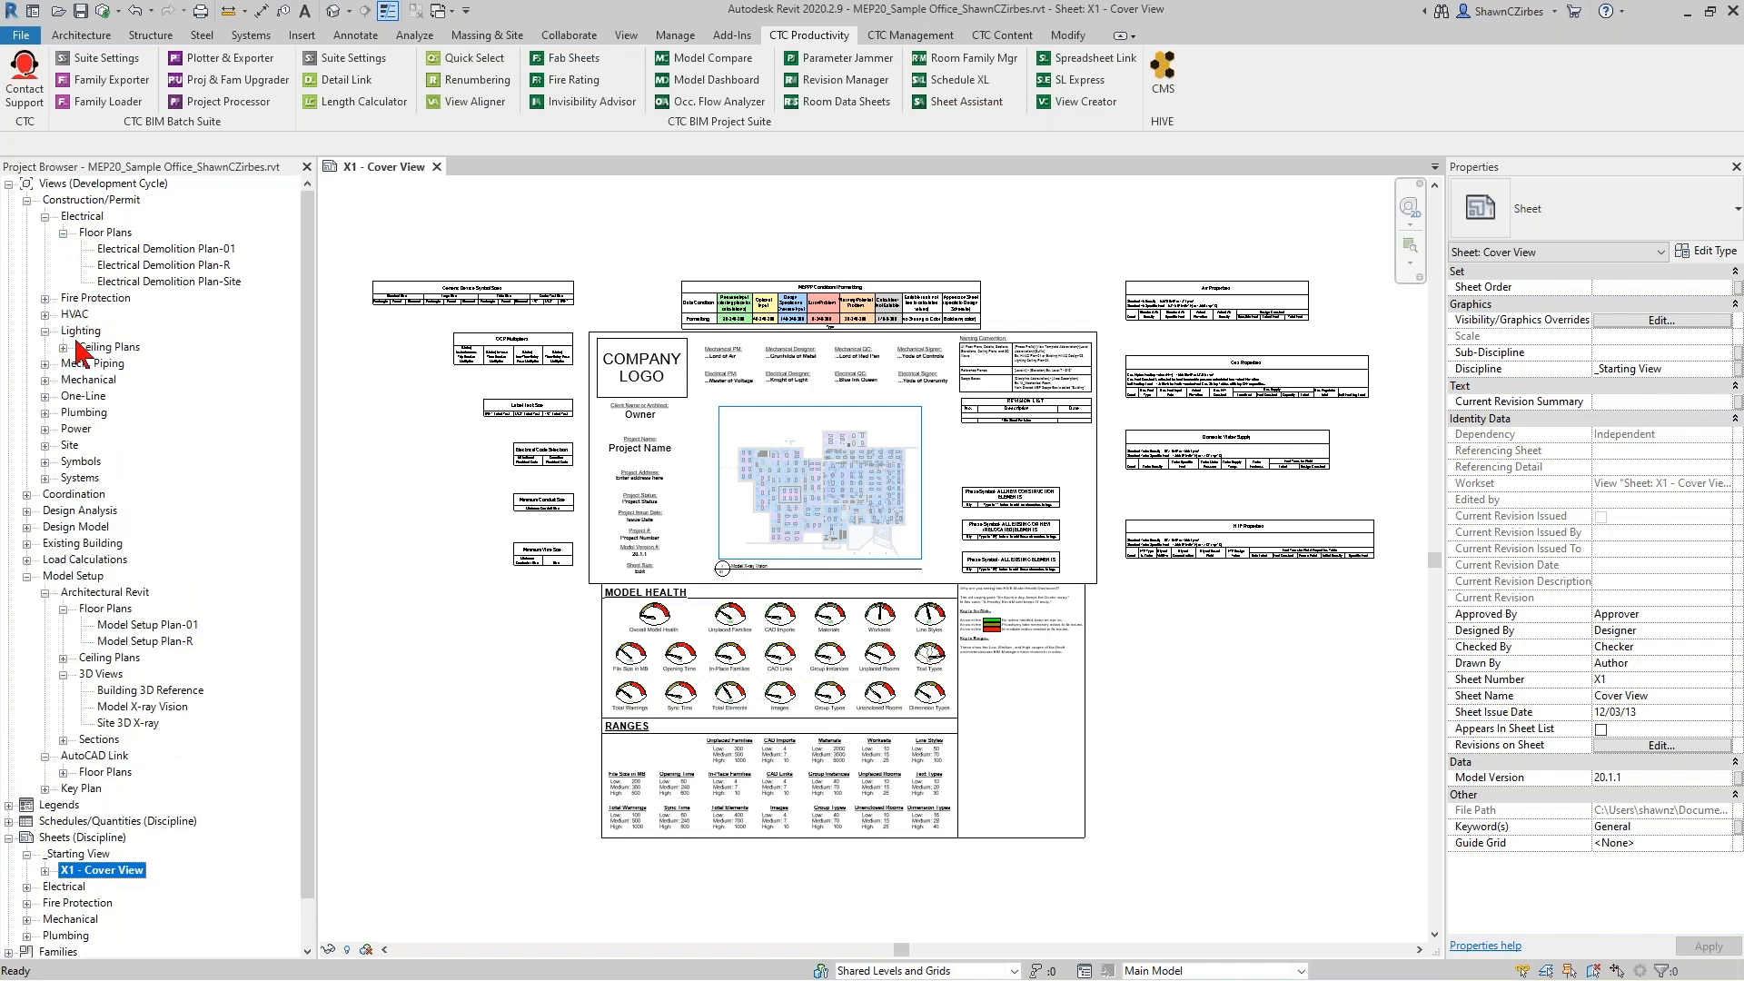
pyautogui.click(62, 347)
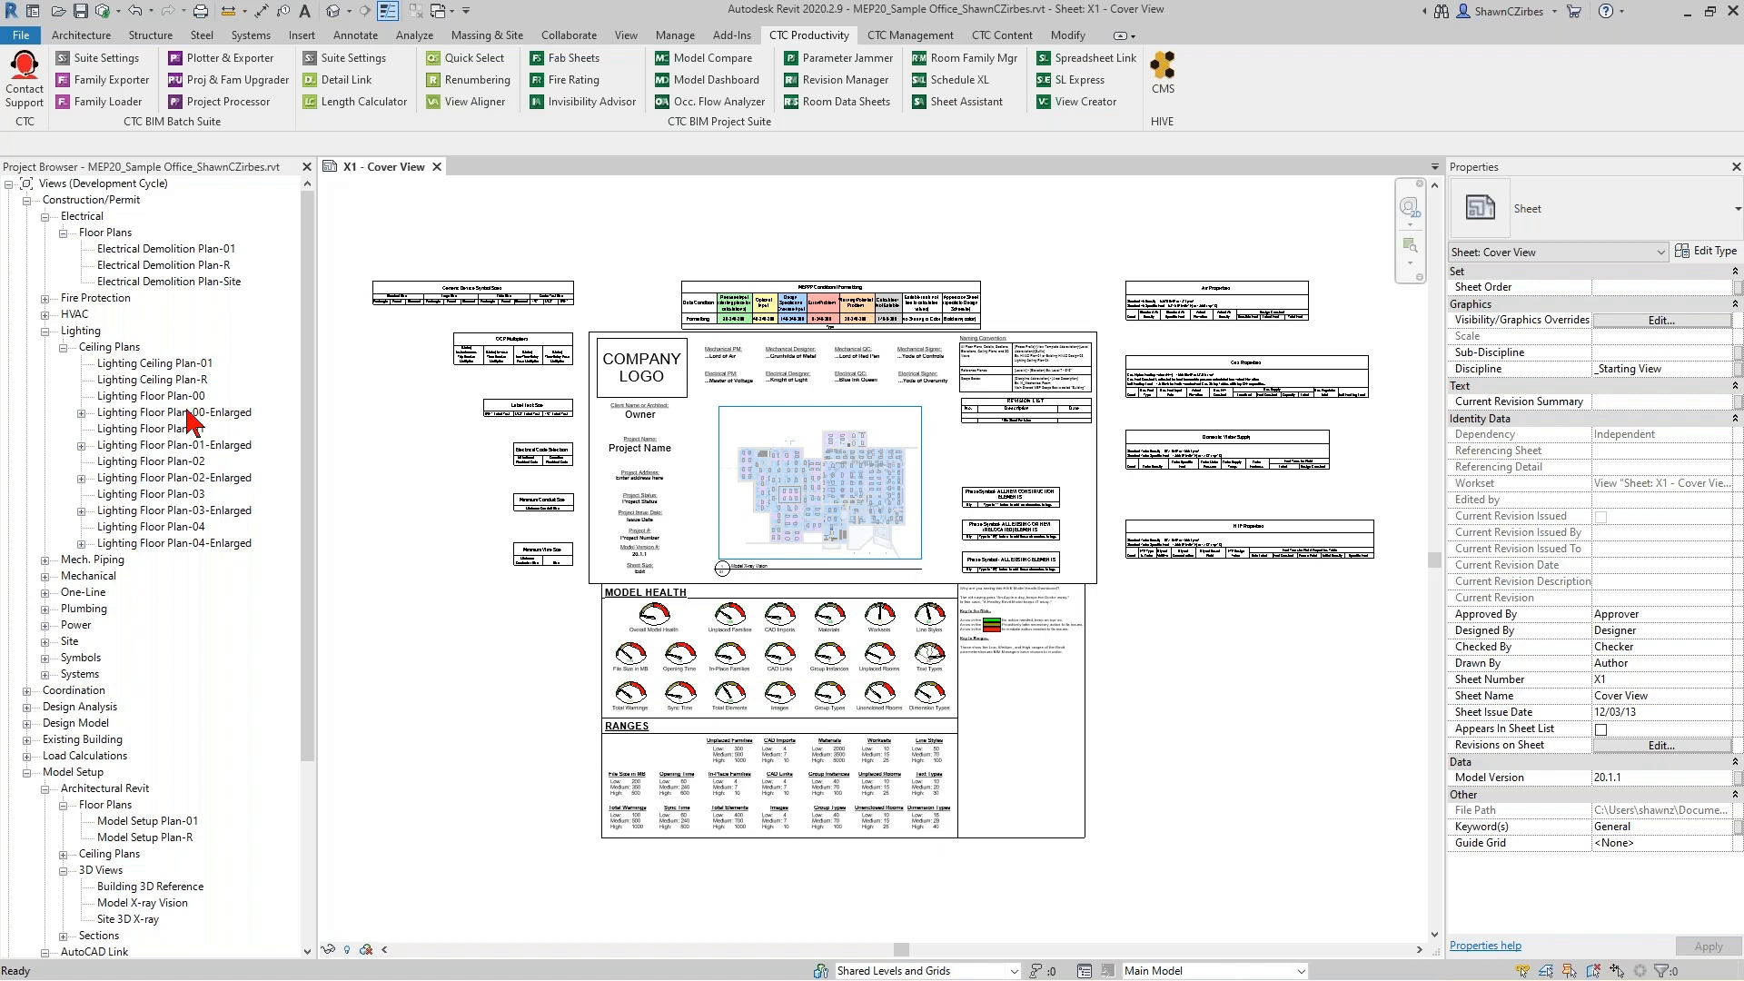
pyautogui.click(81, 413)
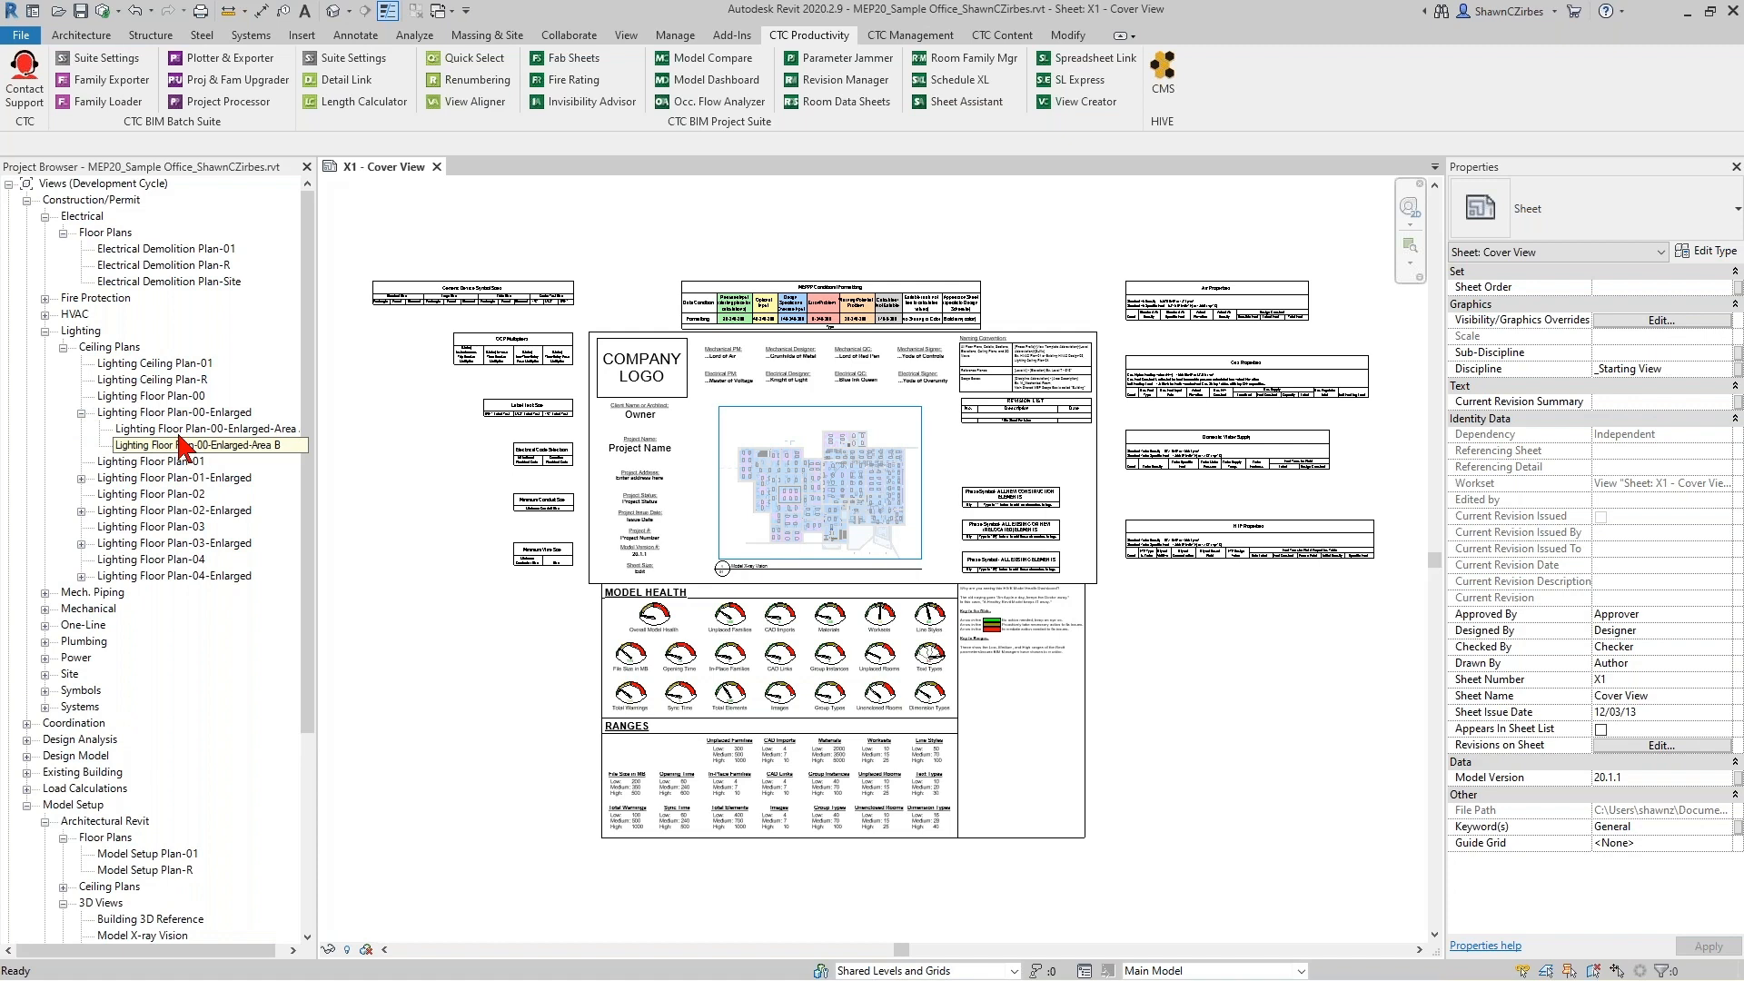
pyautogui.click(166, 397)
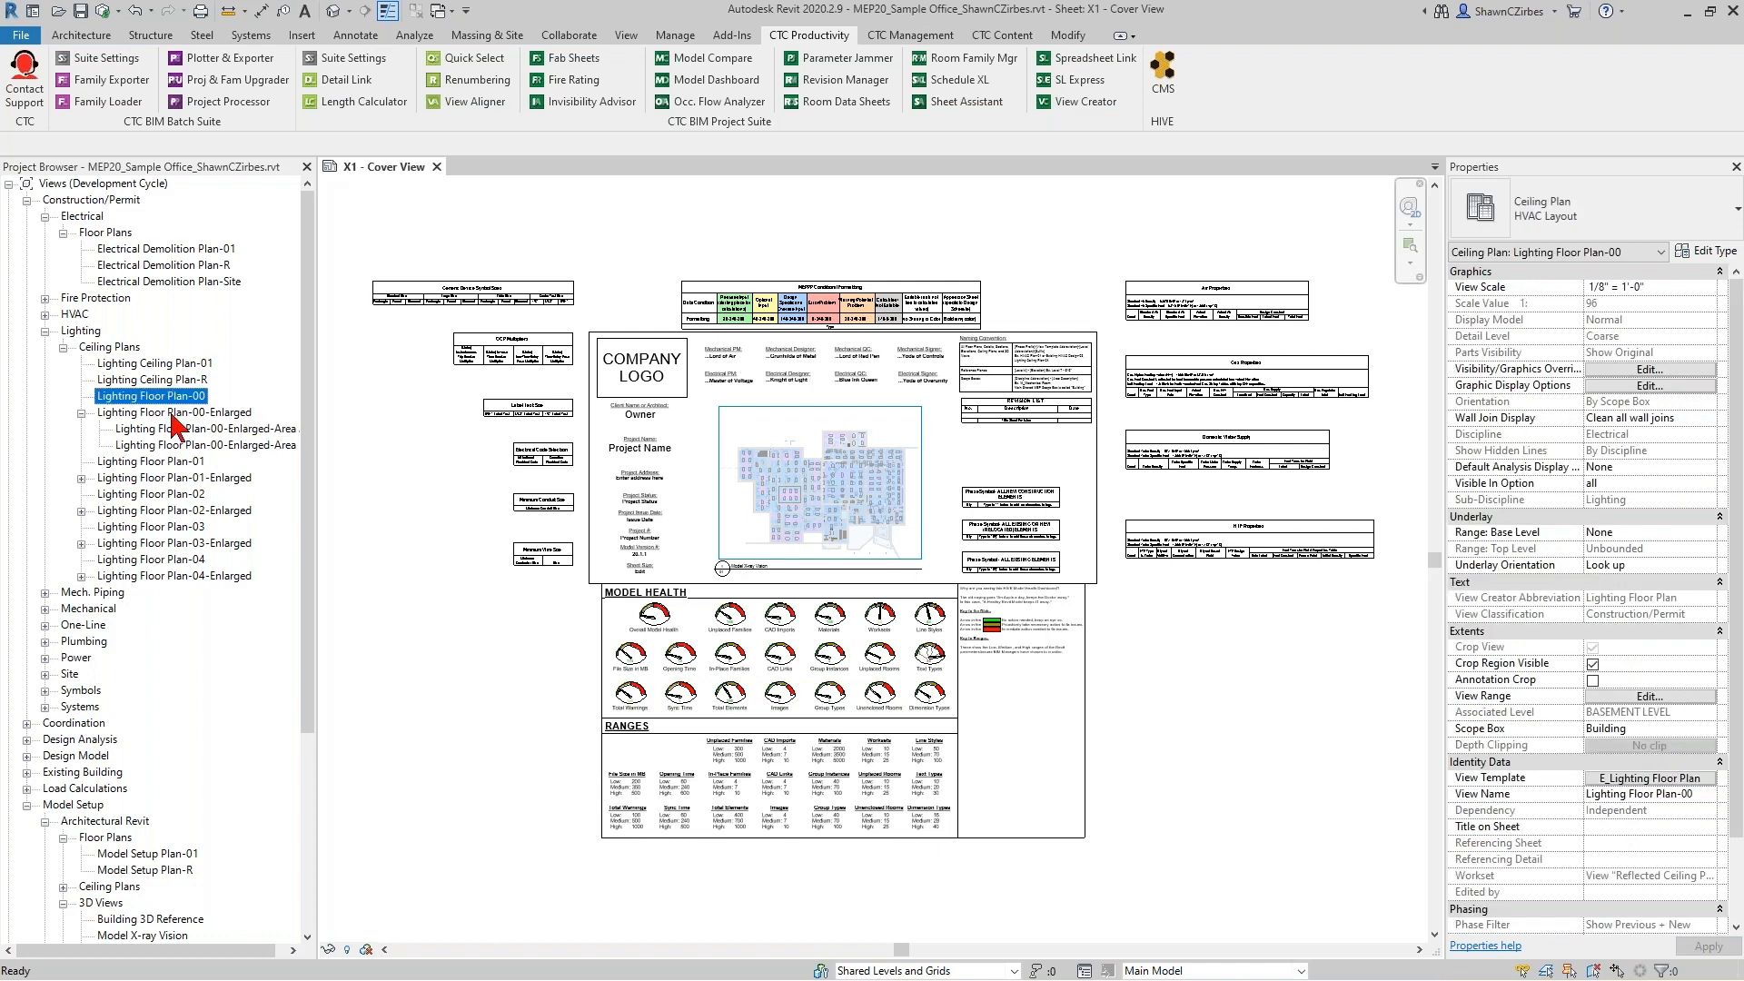
pyautogui.keyDown('ctrl'); pyautogui.click(177, 429); pyautogui.keyUp('ctrl')
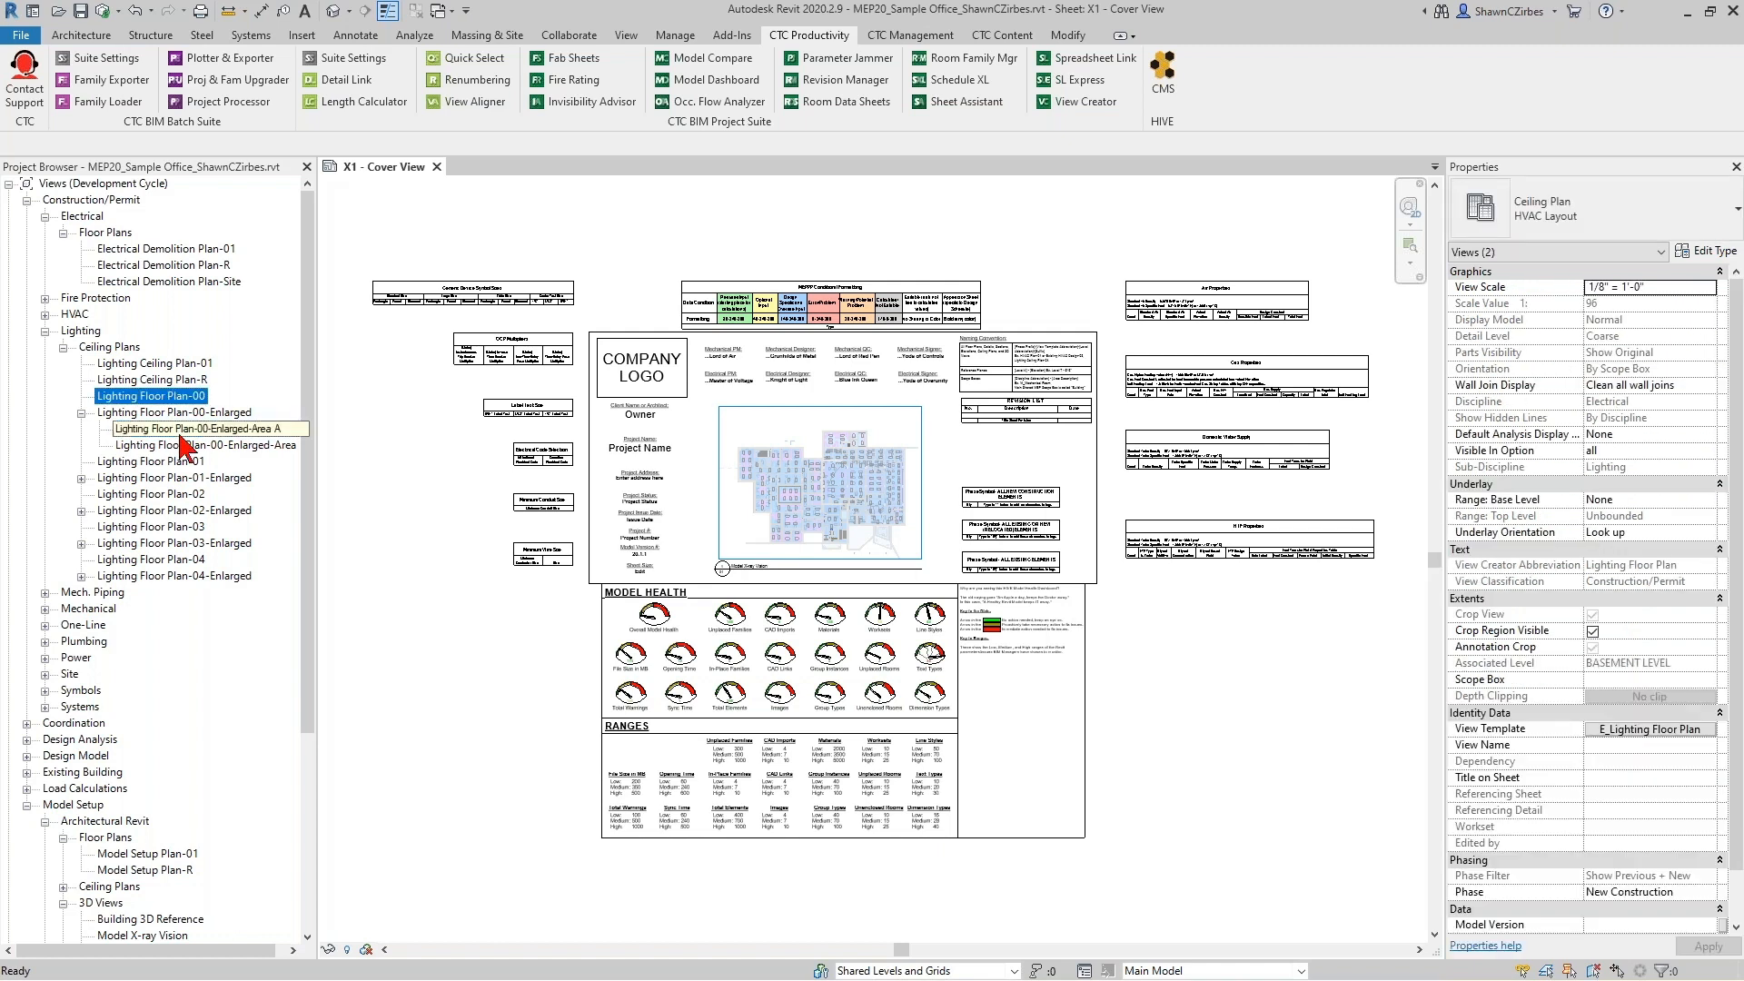
pyautogui.keyDown('ctrl'); pyautogui.click(193, 445); pyautogui.keyUp('ctrl')
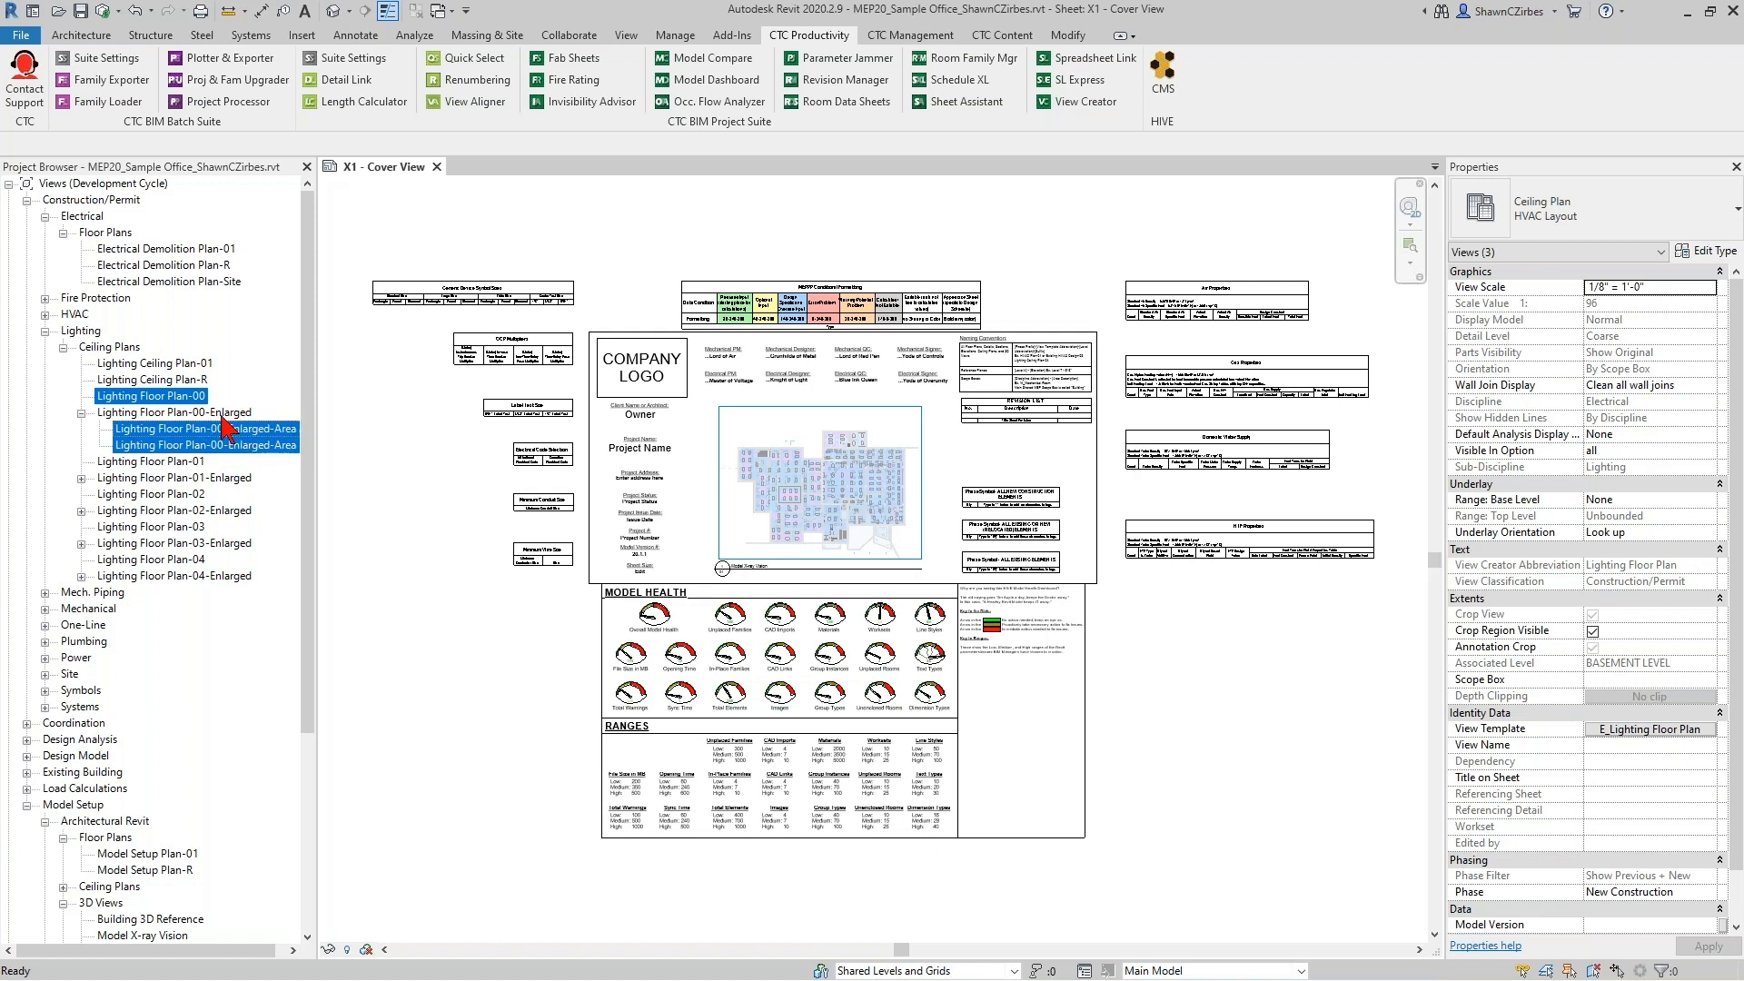
# Expand the Construction/Permit Mechanical floor plans and the dependent views of Mechanical Floor Plan-00-Enlarged.
pyautogui.click(44, 609)
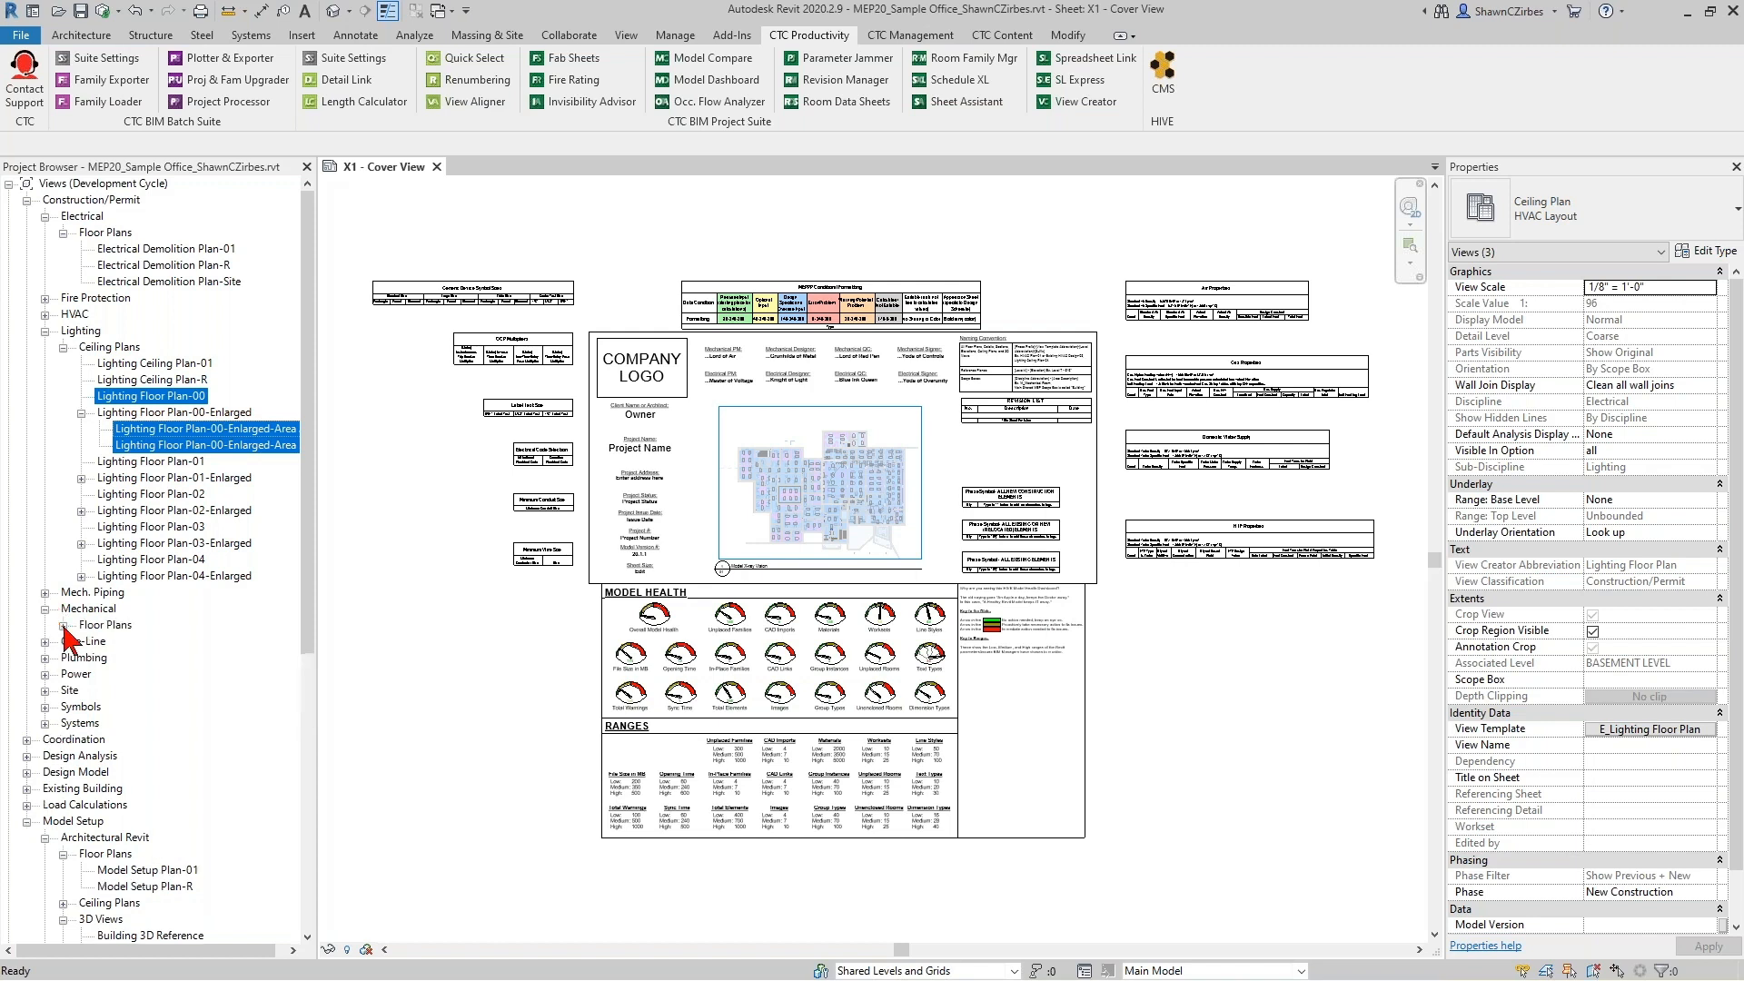
pyautogui.click(63, 625)
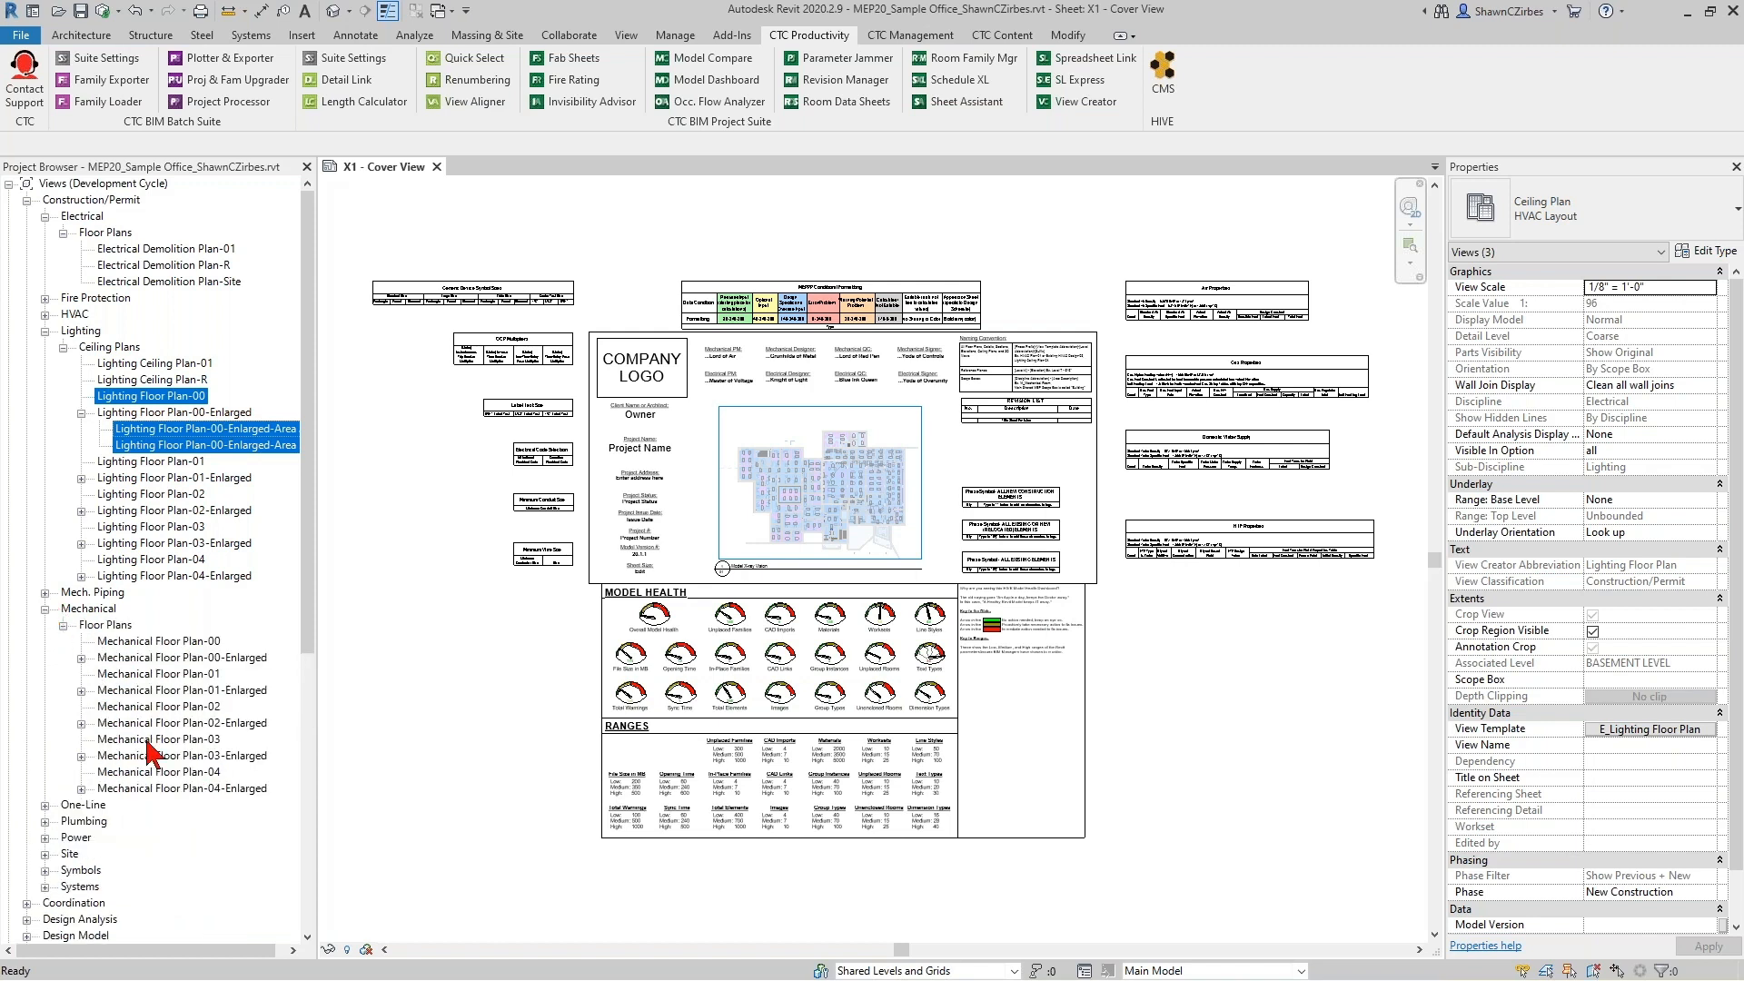
pyautogui.click(82, 659)
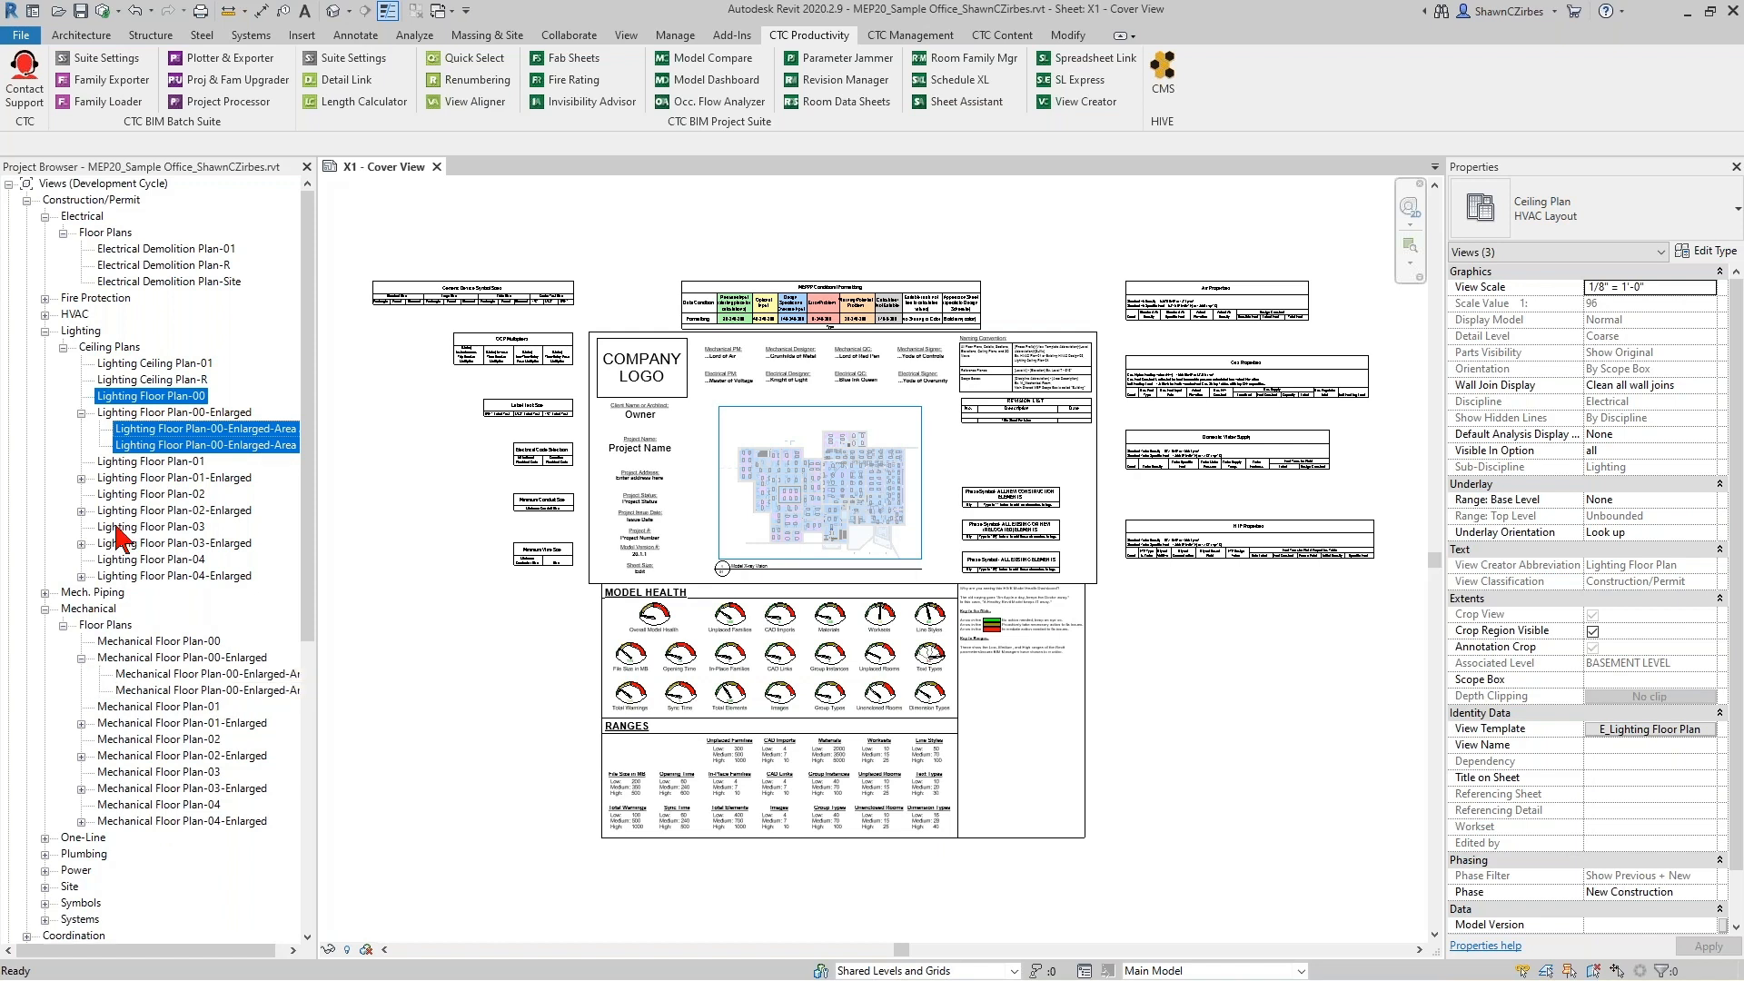
# Check the properties of Lighting Ceiling Plan-01 and Lighting Ceiling Plan-R, and collapse the Lighting Floor Plan-00-Enlarged dependents.
pyautogui.click(155, 366)
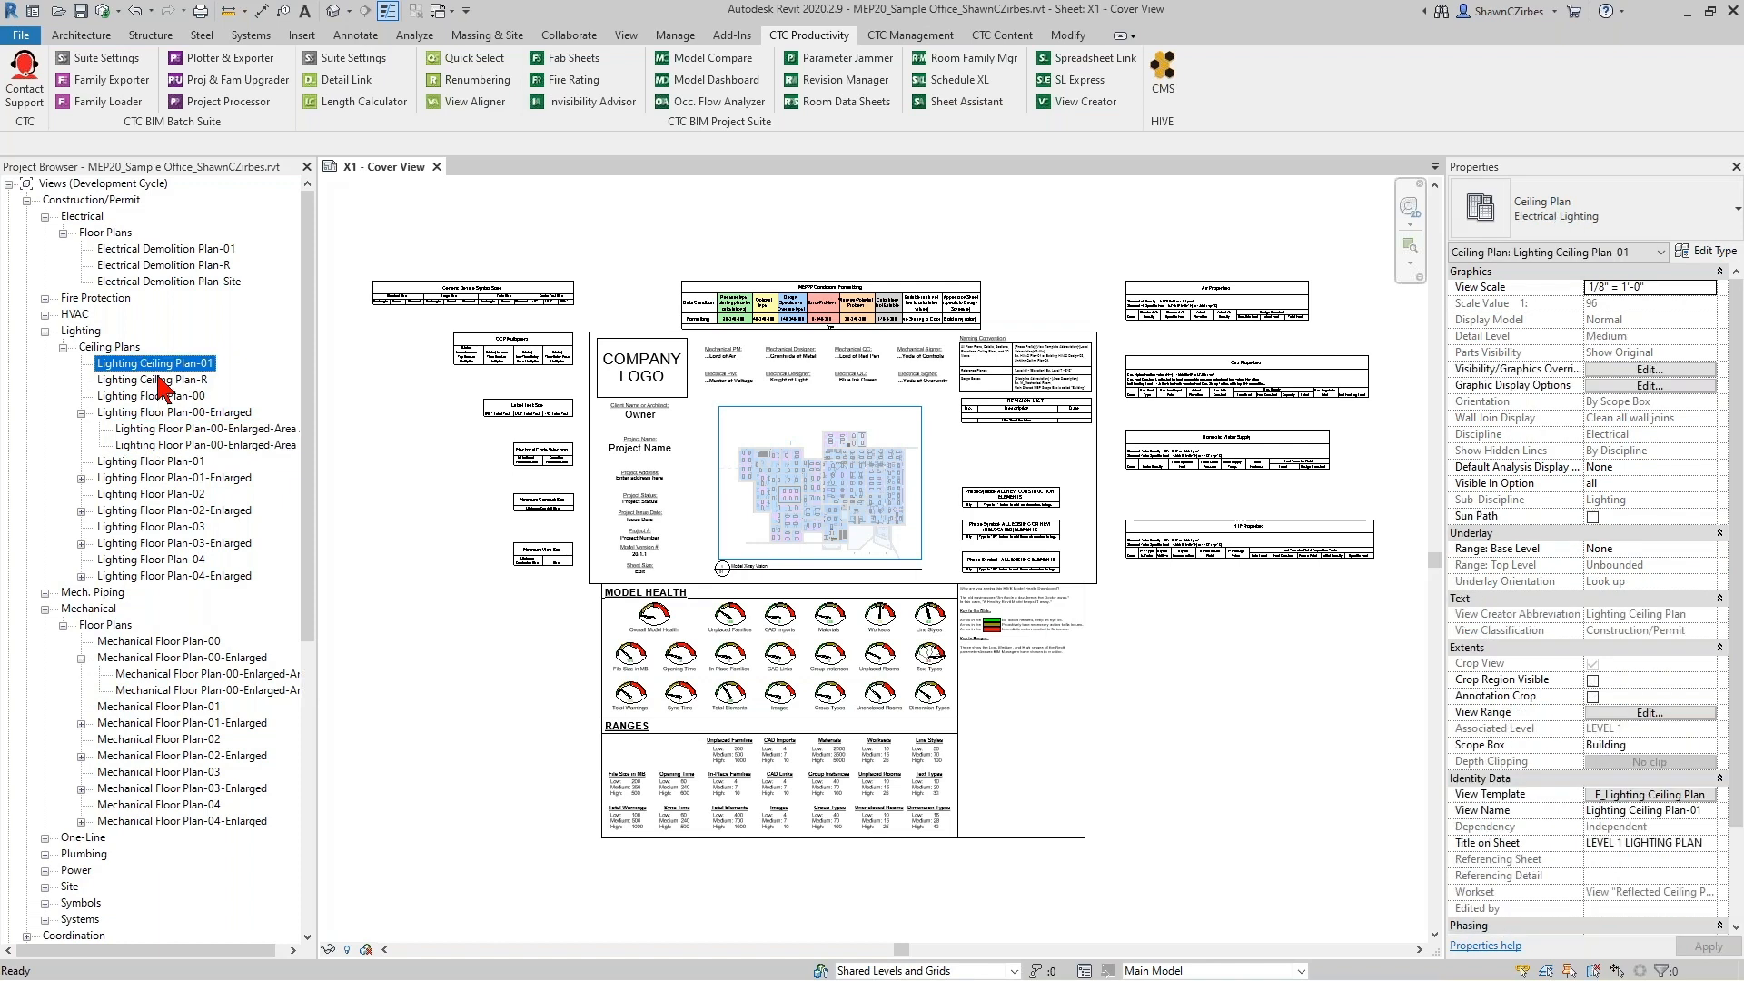
pyautogui.click(161, 381)
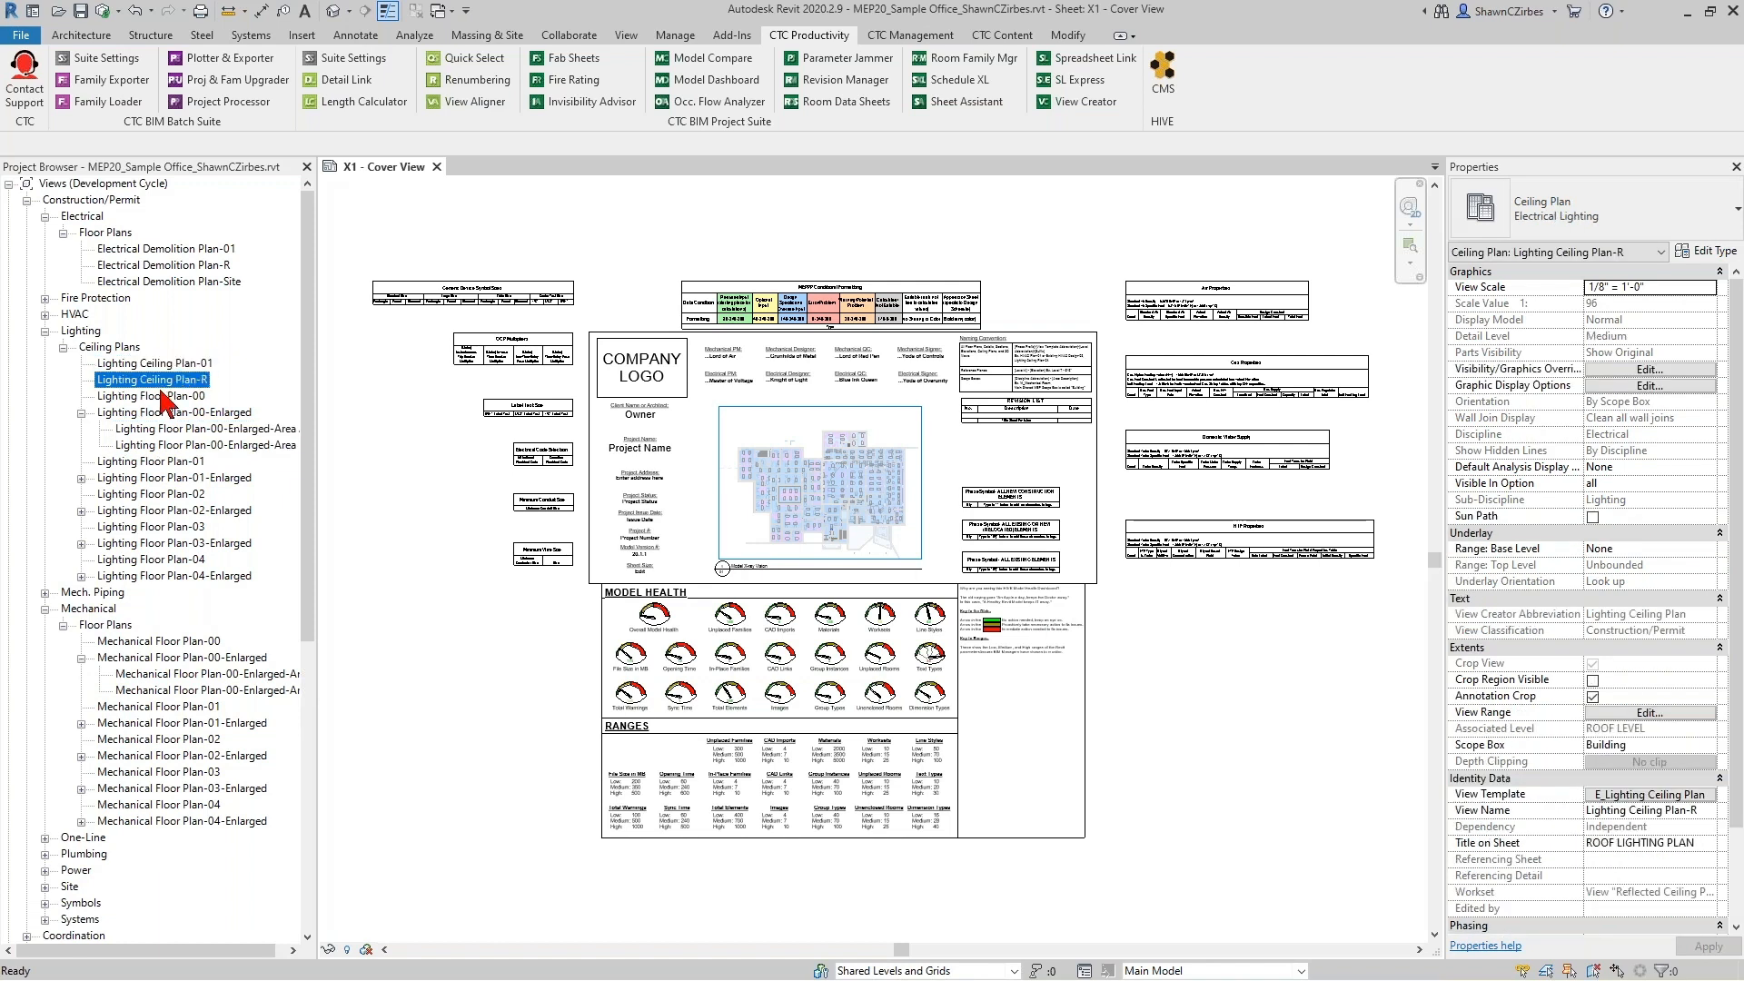
pyautogui.click(81, 413)
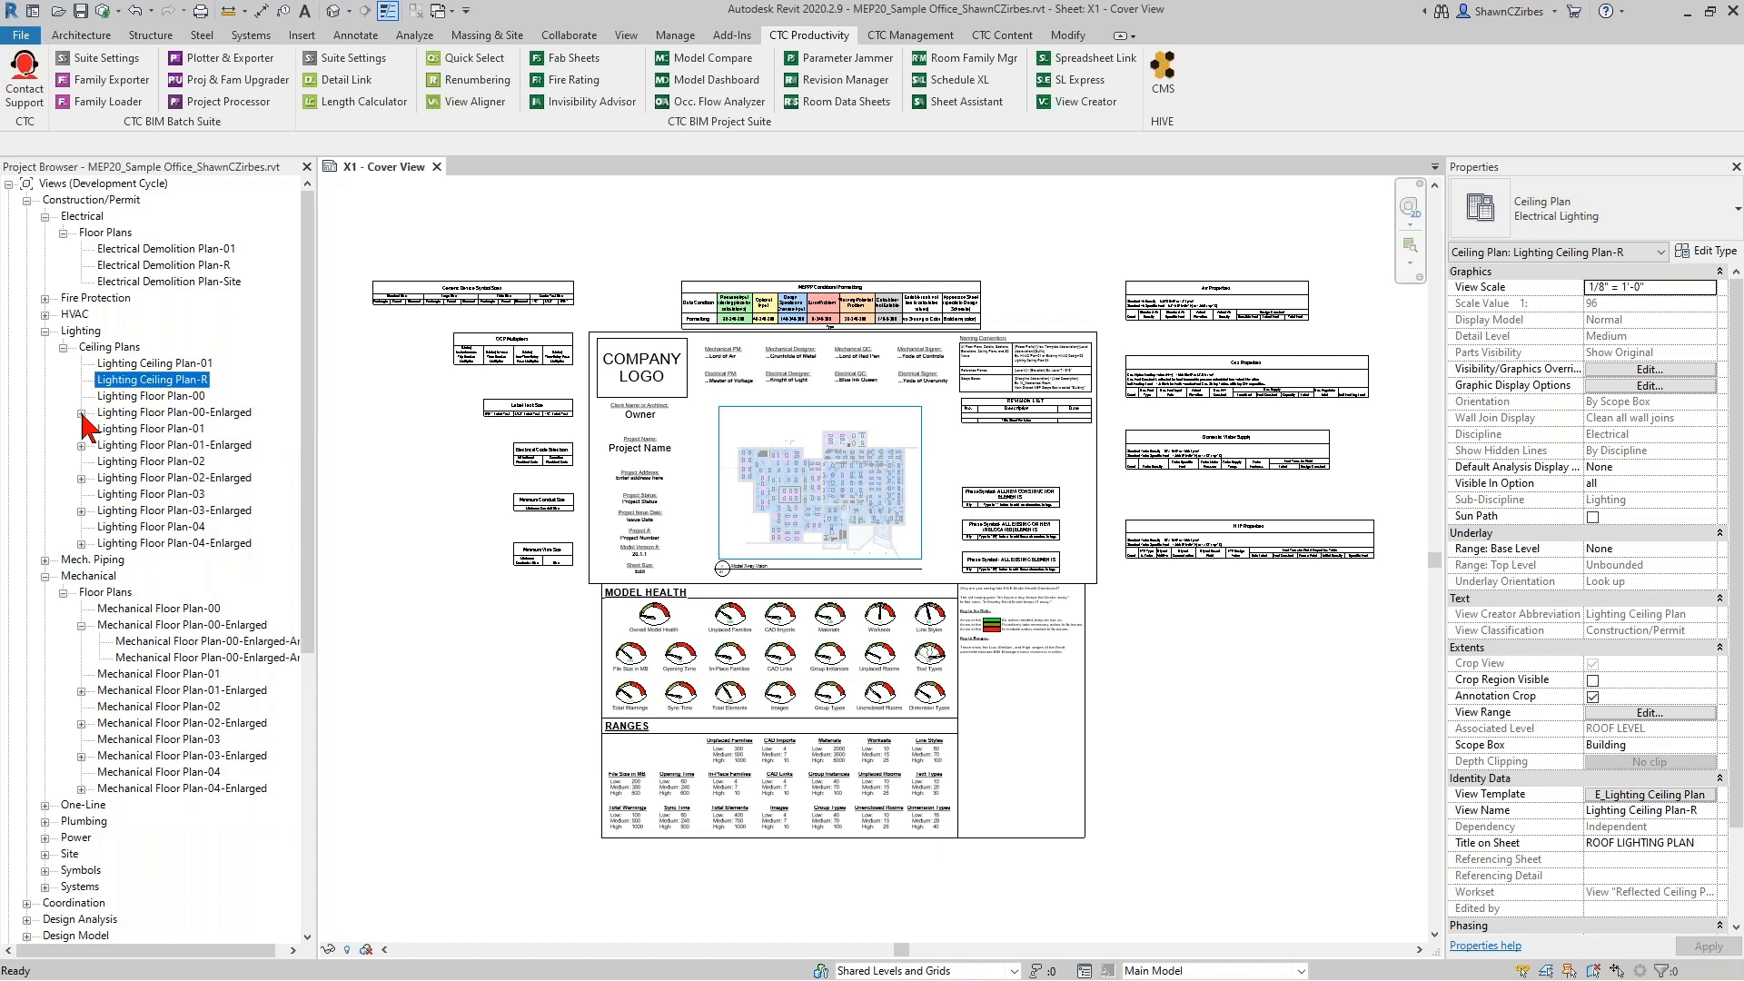
# Collapse the Lighting ceiling plans along with the Mechanical and Electrical view branches under Construction/Permit.
pyautogui.click(63, 347)
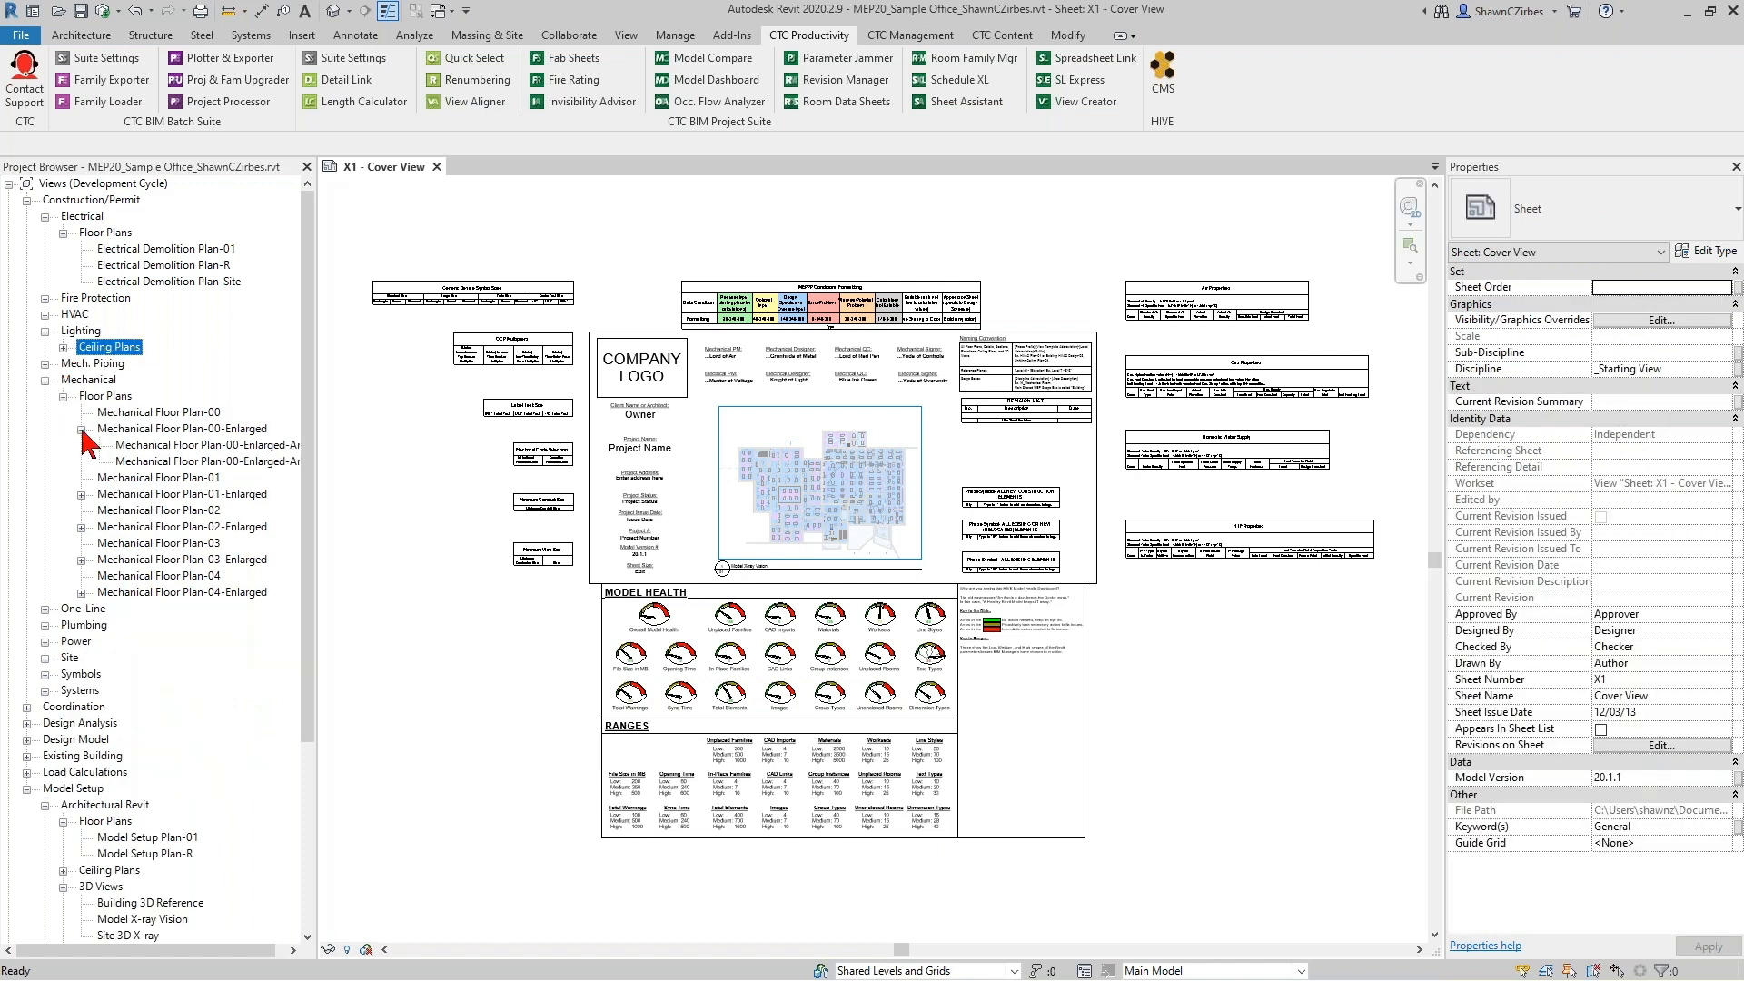
pyautogui.click(81, 429)
pyautogui.click(63, 396)
pyautogui.click(44, 380)
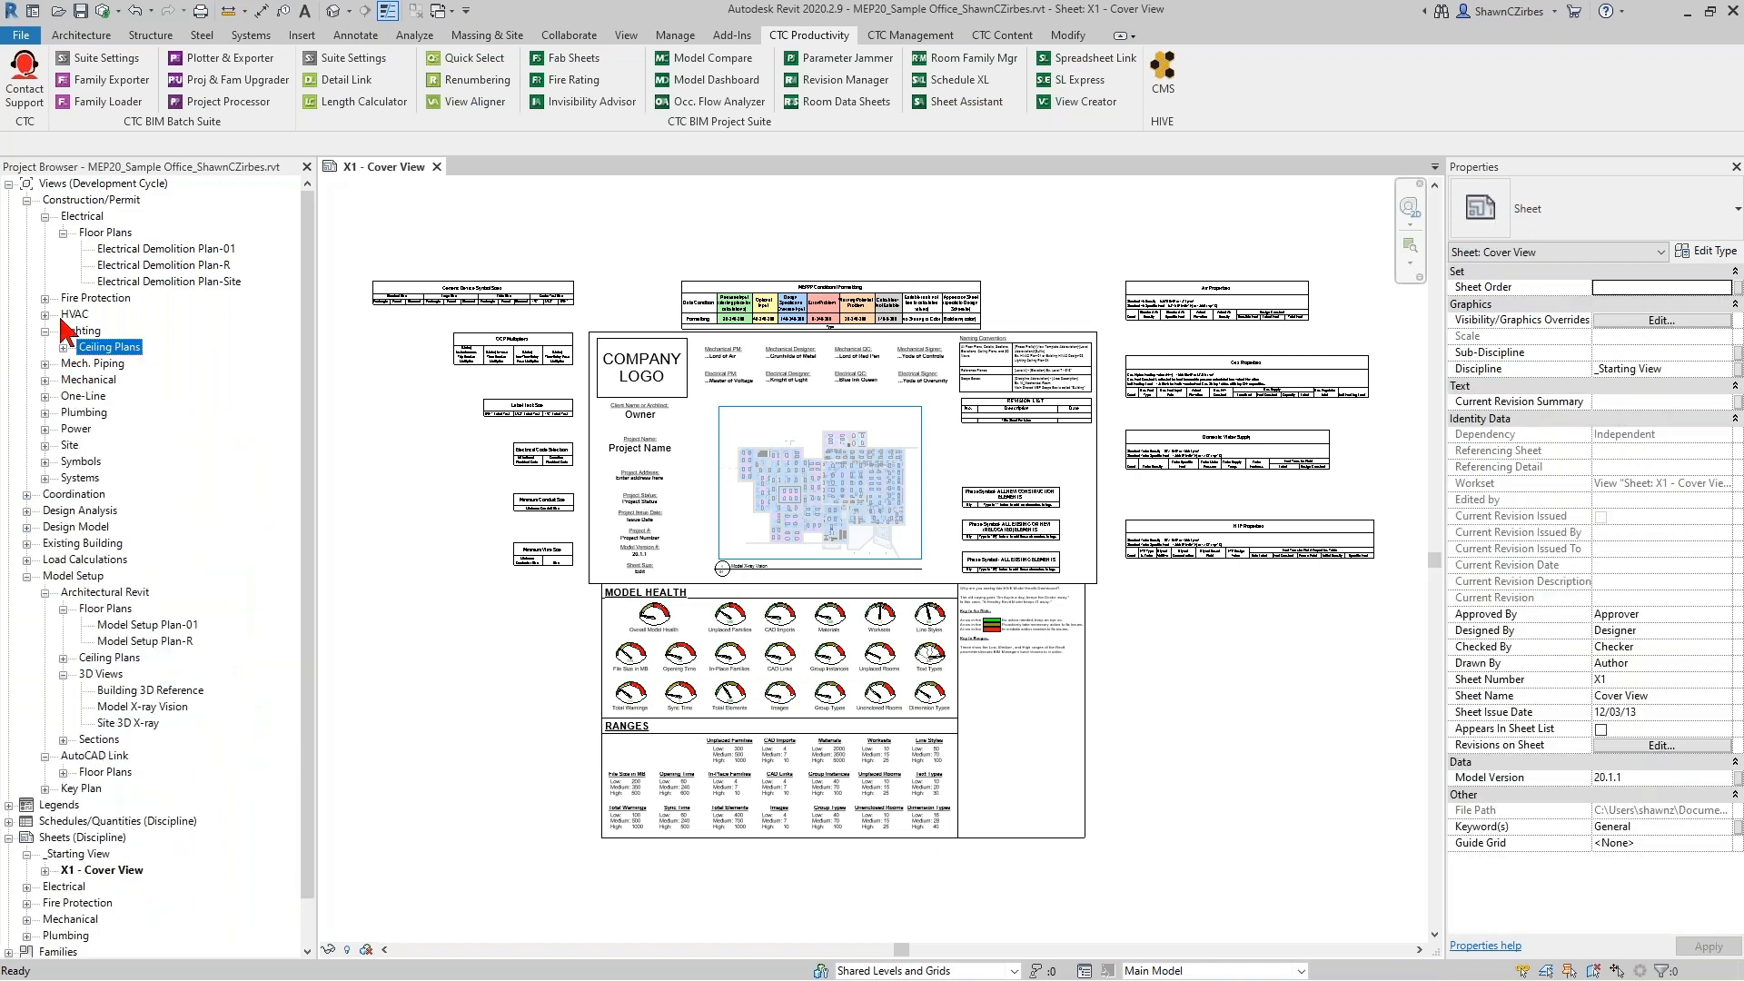
pyautogui.click(63, 232)
pyautogui.click(44, 216)
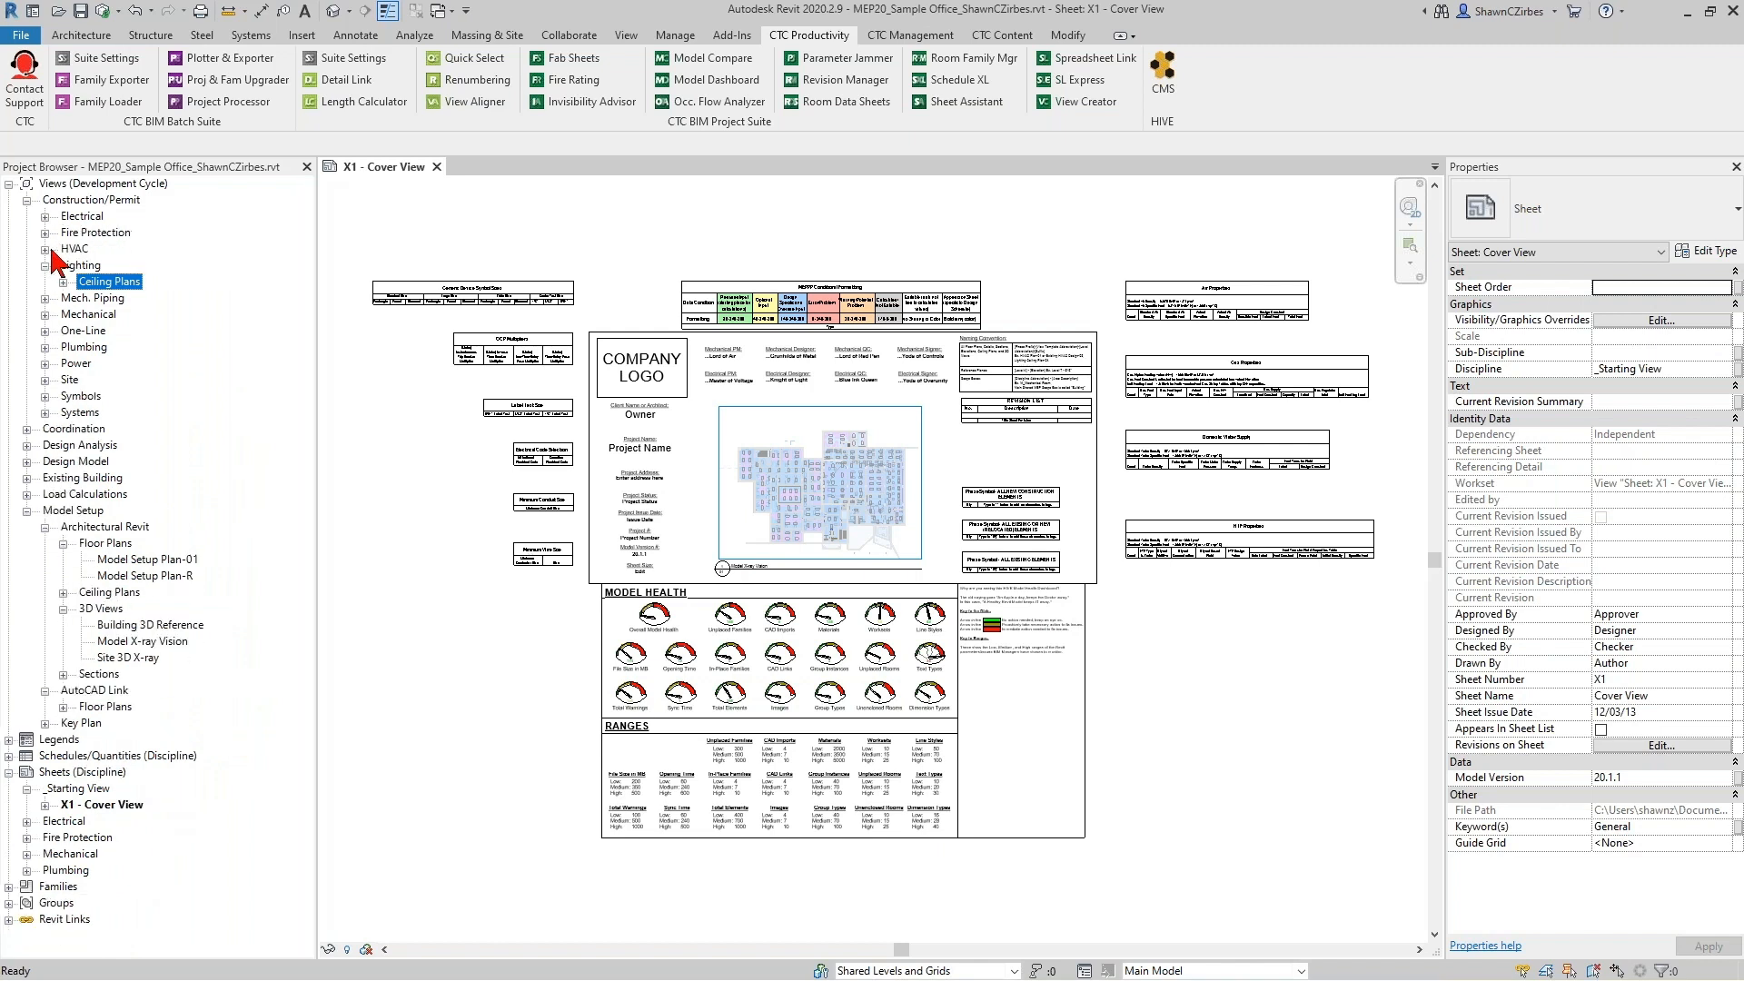
# Examine the Power and Plumbing floor plans under Construction/Permit, and collapse the Power, Plumbing and Lighting branches.
pyautogui.click(44, 363)
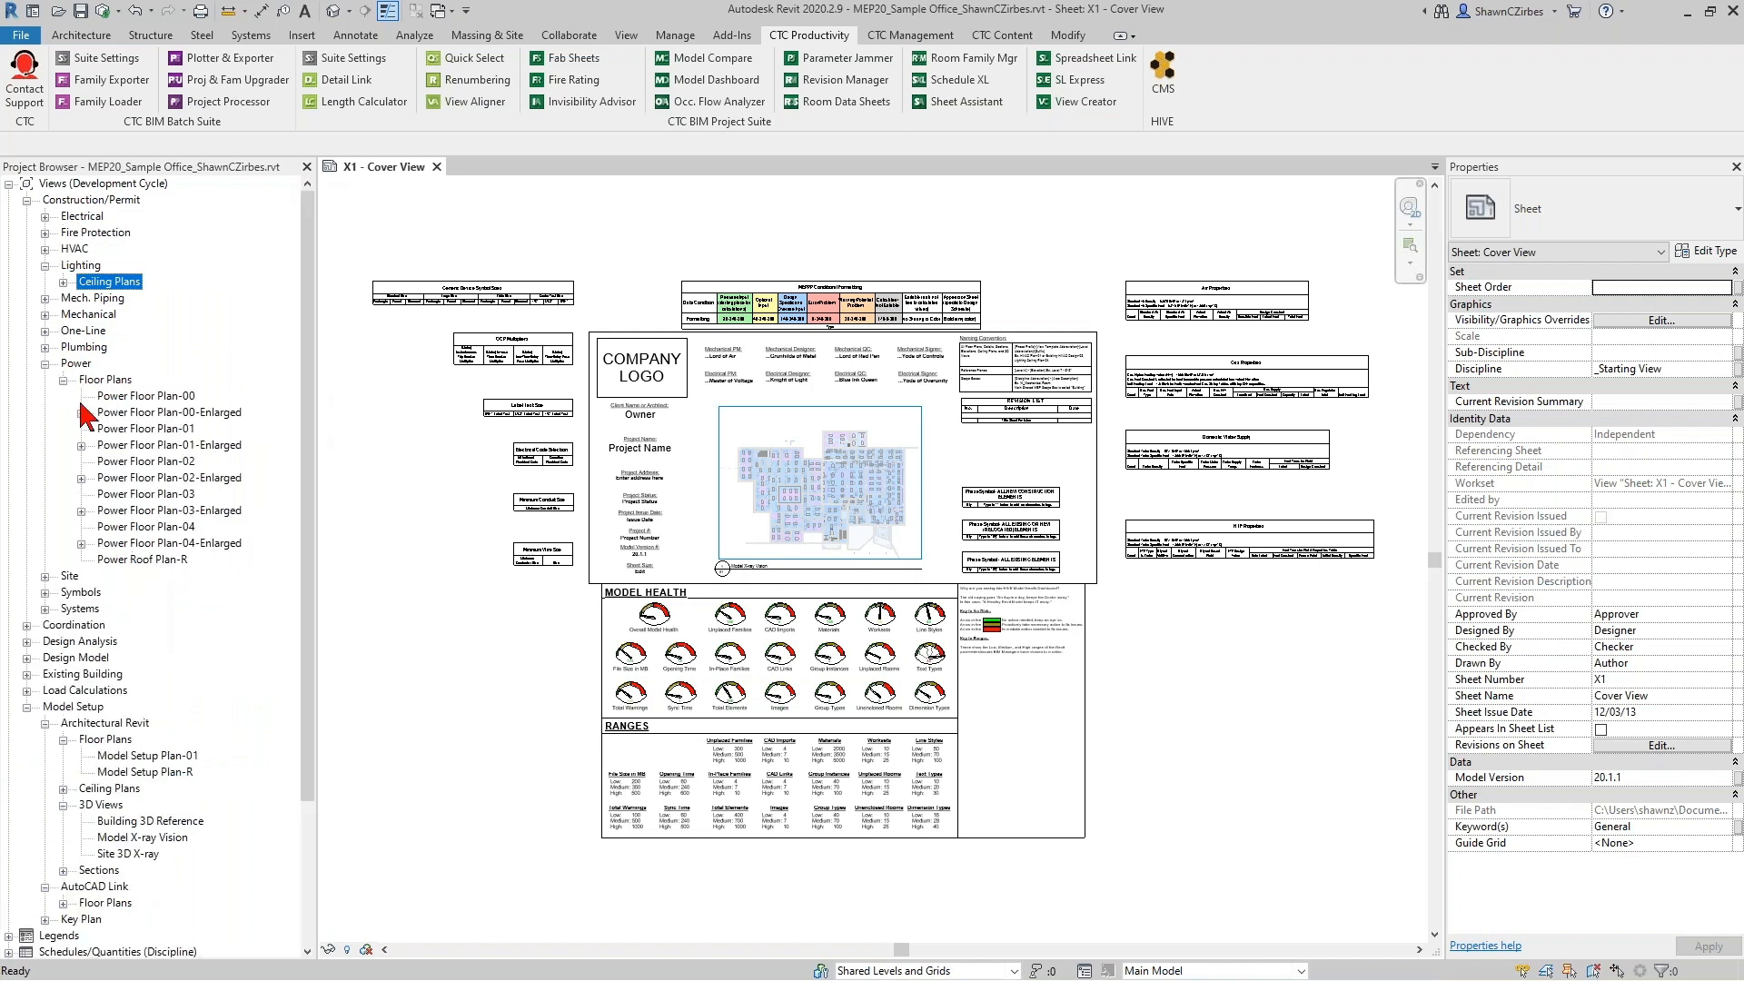
pyautogui.click(45, 364)
pyautogui.click(44, 347)
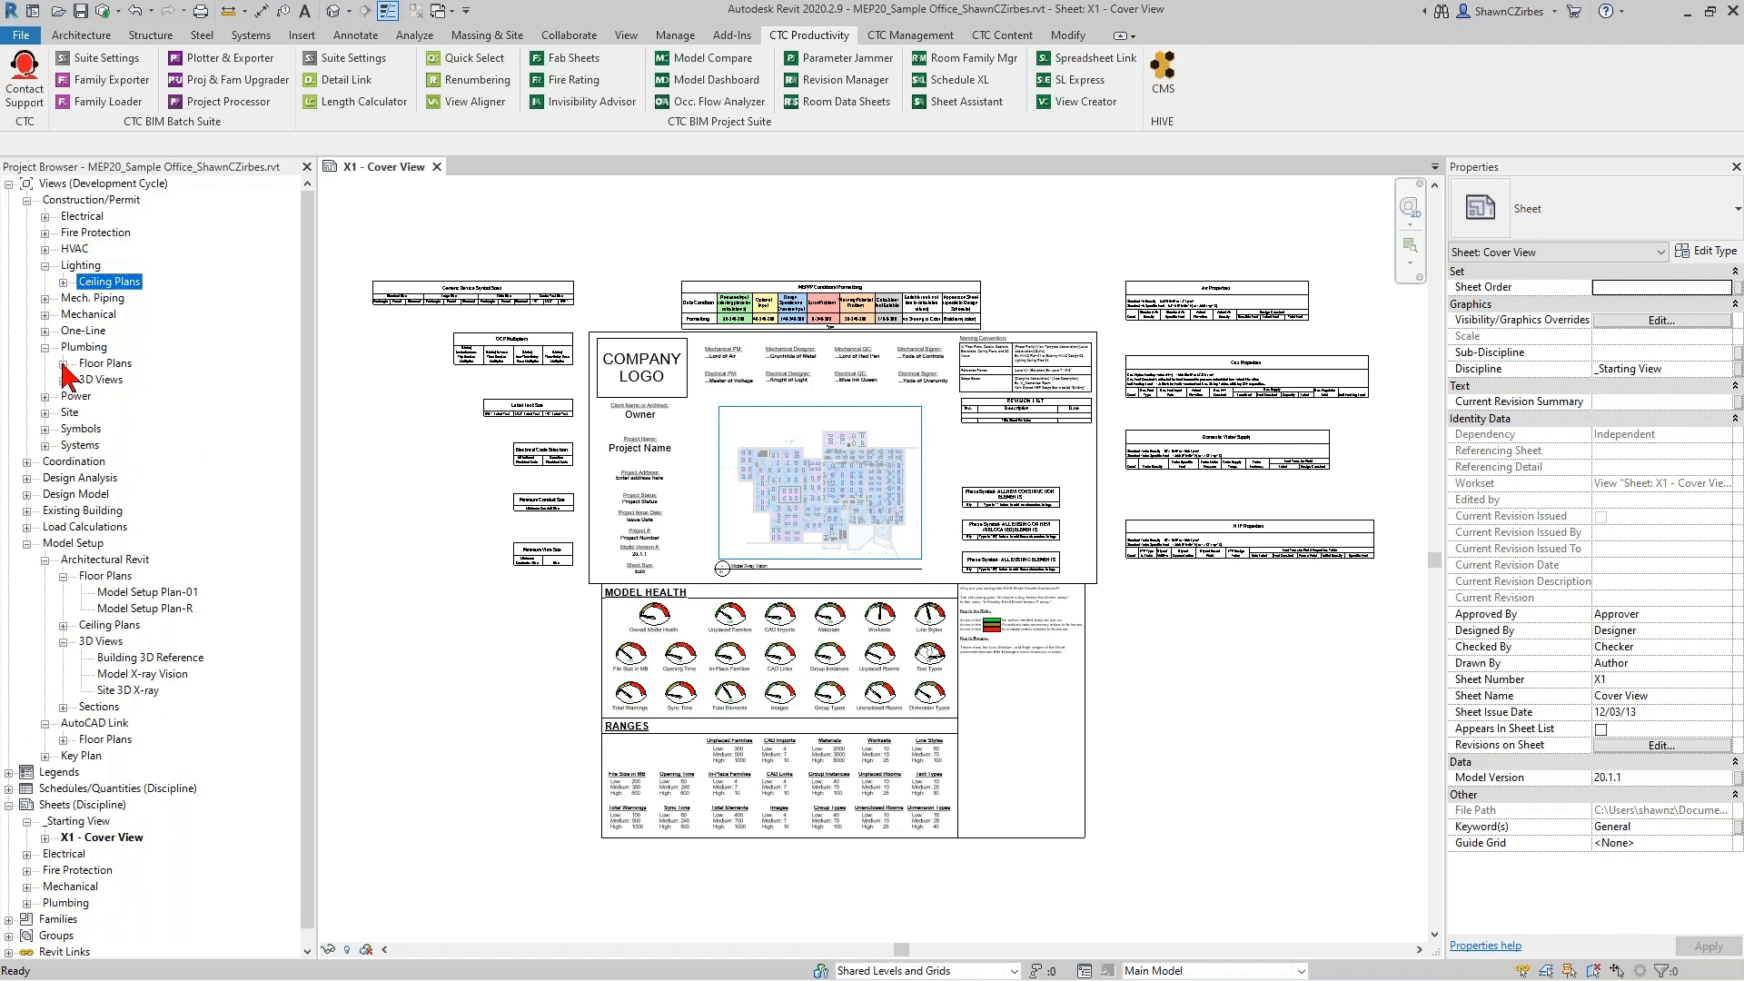
pyautogui.click(62, 363)
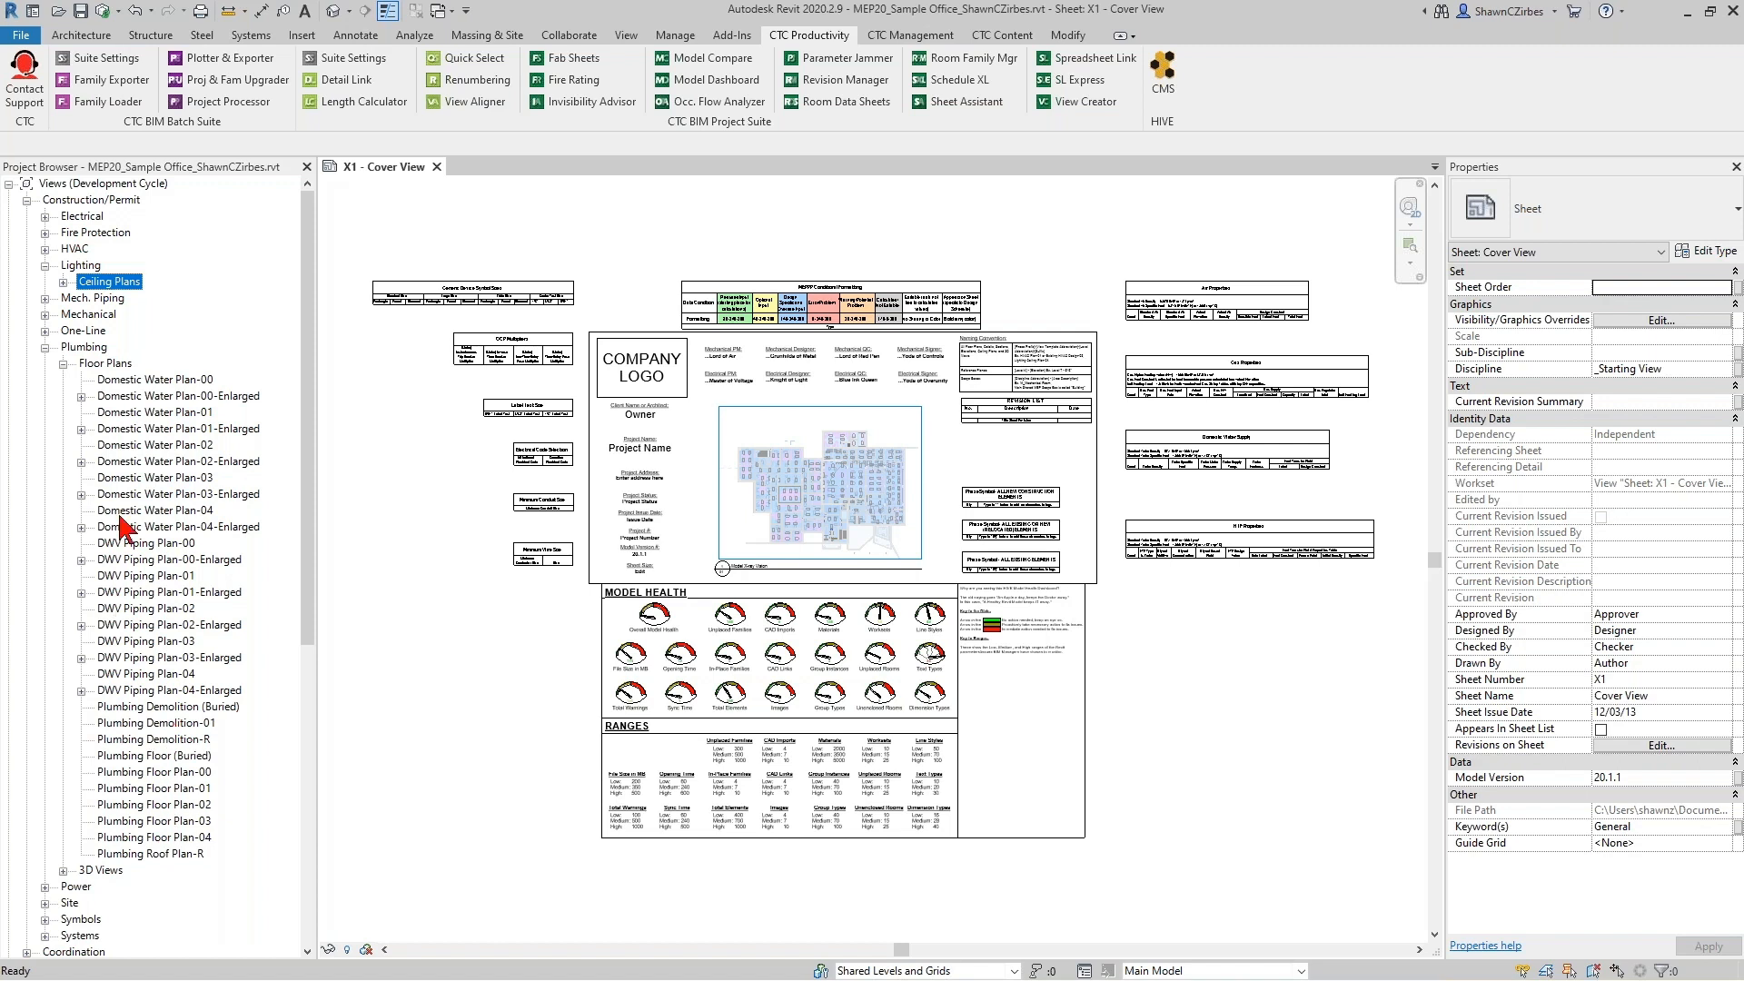
pyautogui.click(62, 363)
pyautogui.click(45, 347)
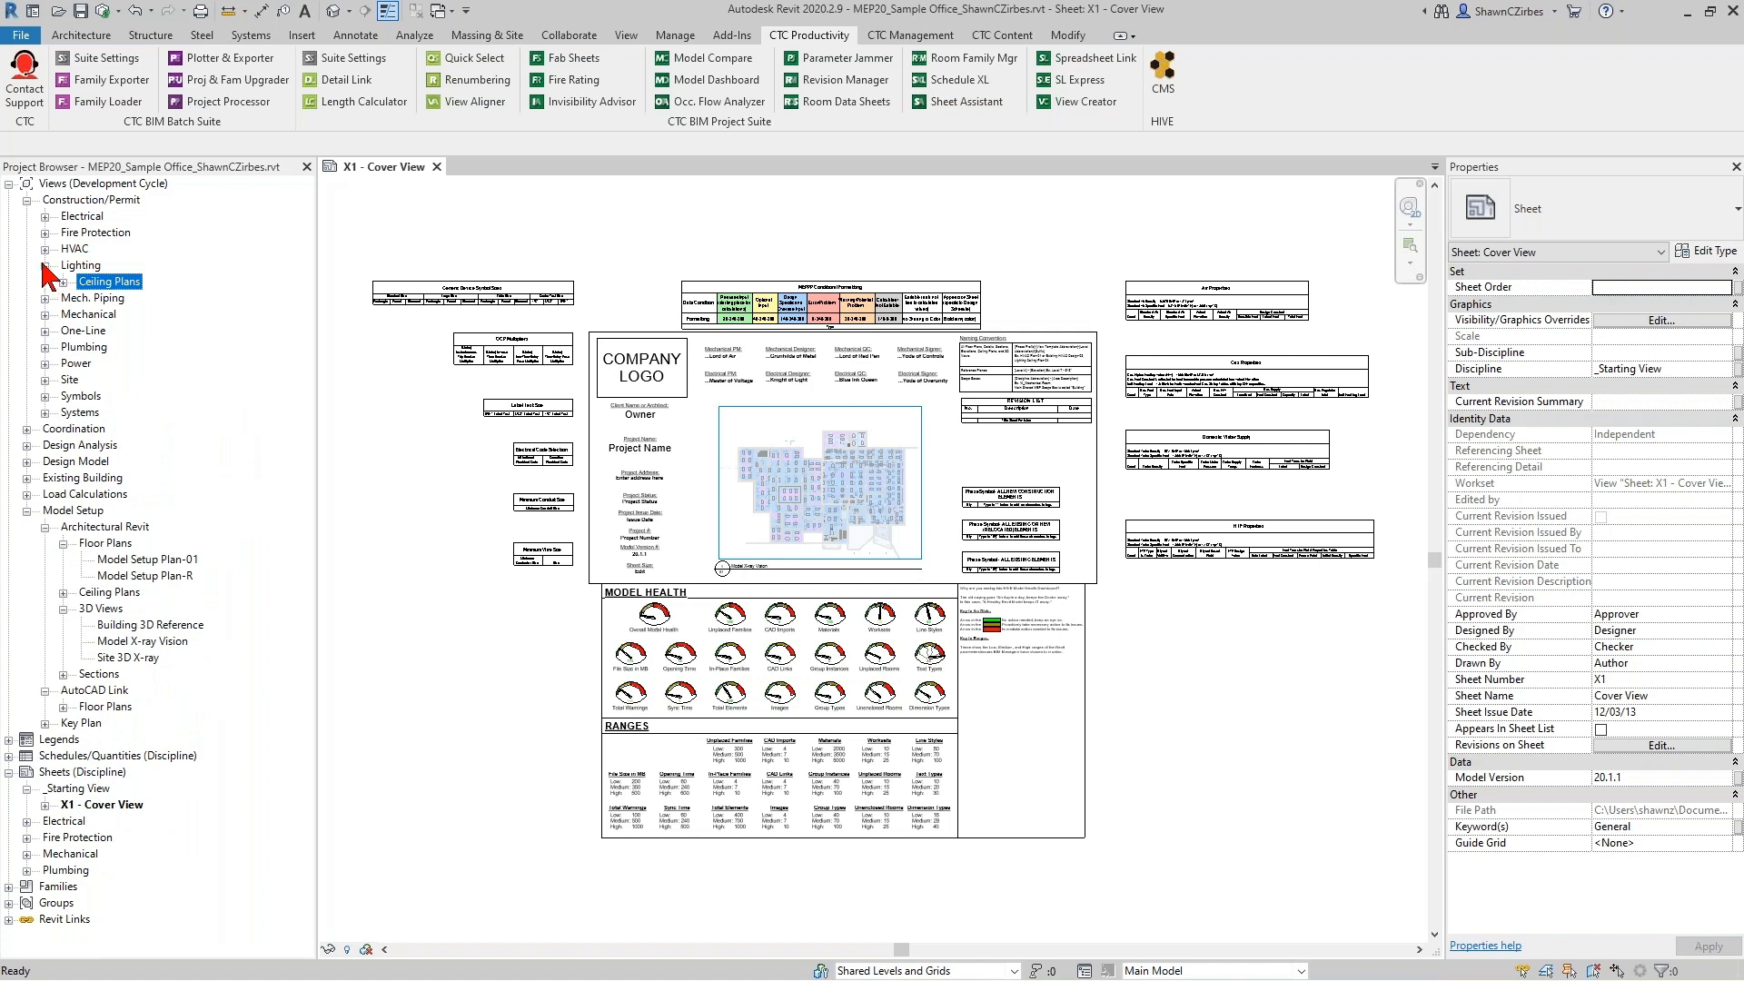
pyautogui.click(44, 266)
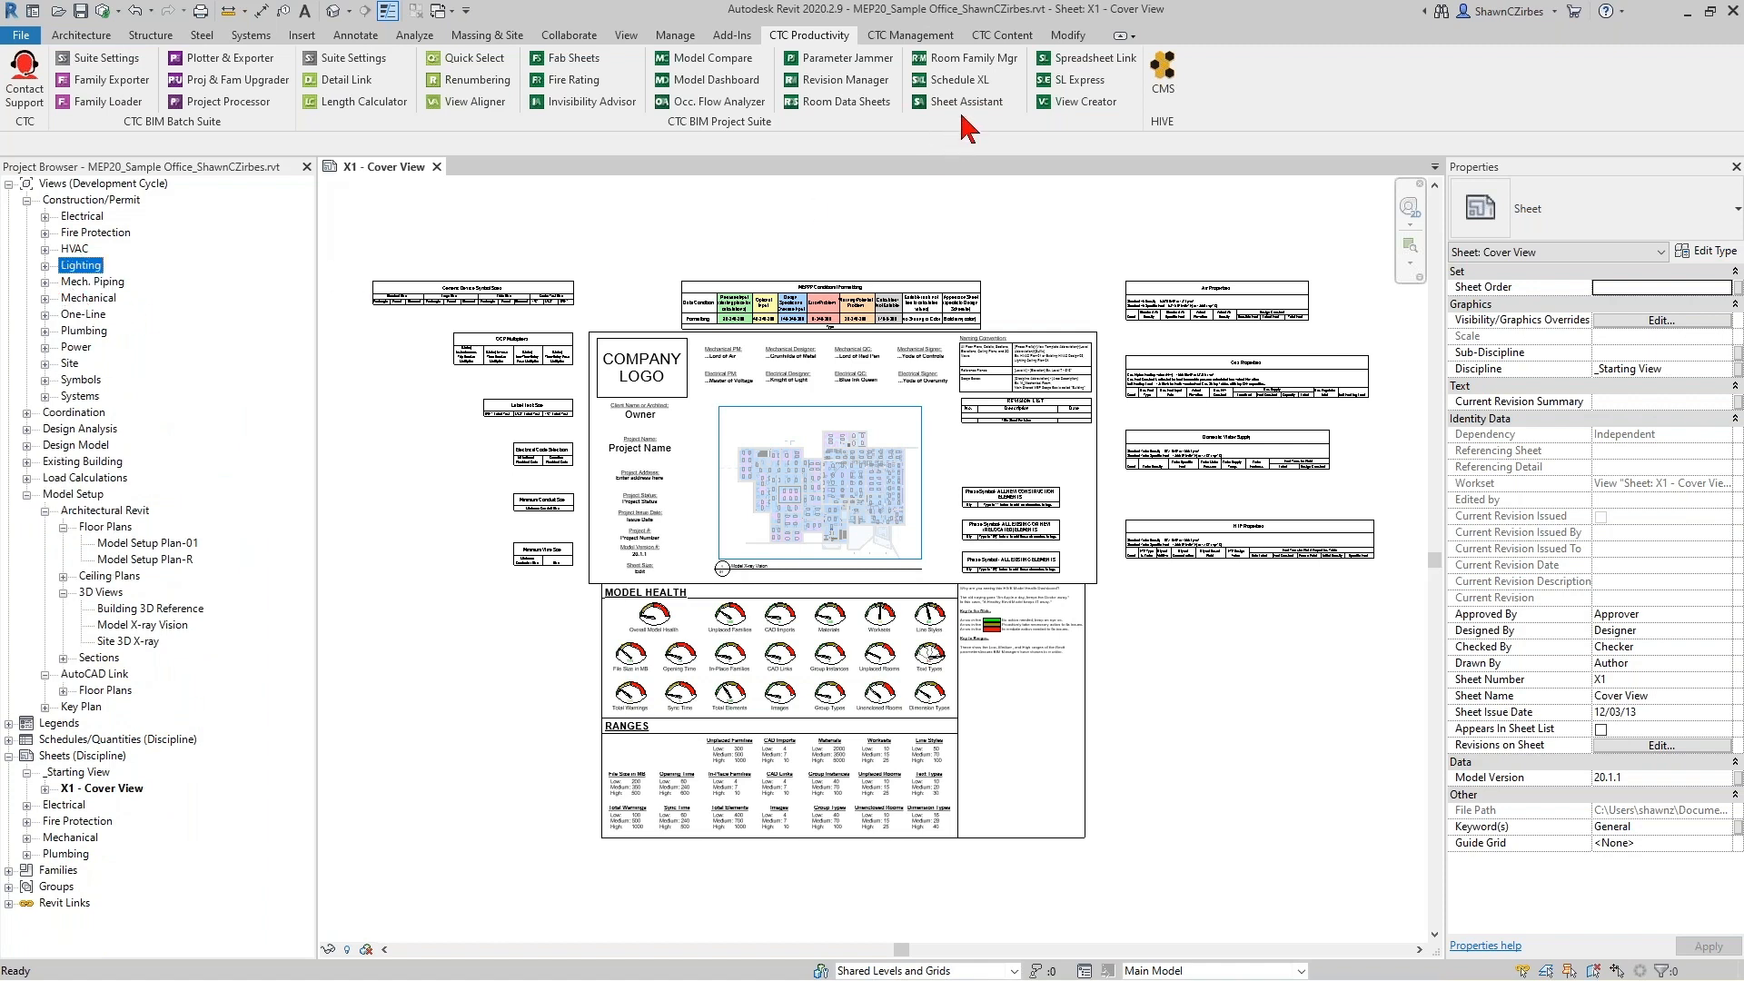
# Open the Spreadsheet Link settings and add the Sheets category to the selected categories.
pyautogui.click(1110, 73)
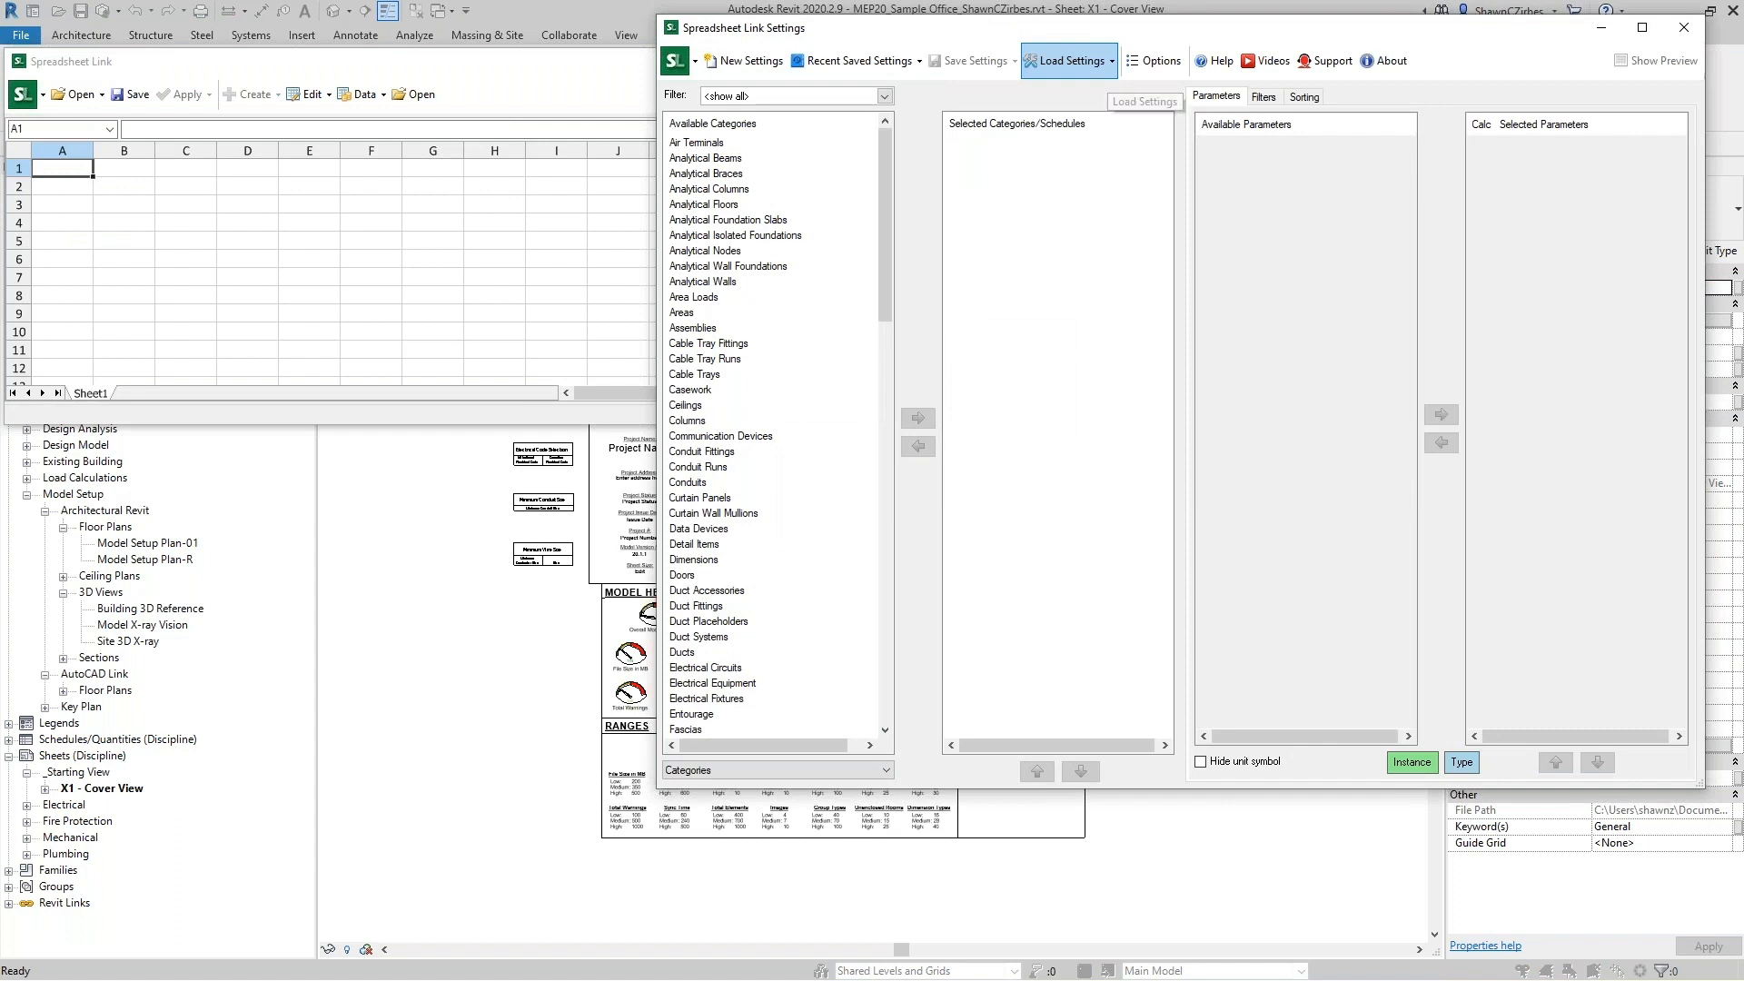
pyautogui.click(727, 436)
pyautogui.press('s')
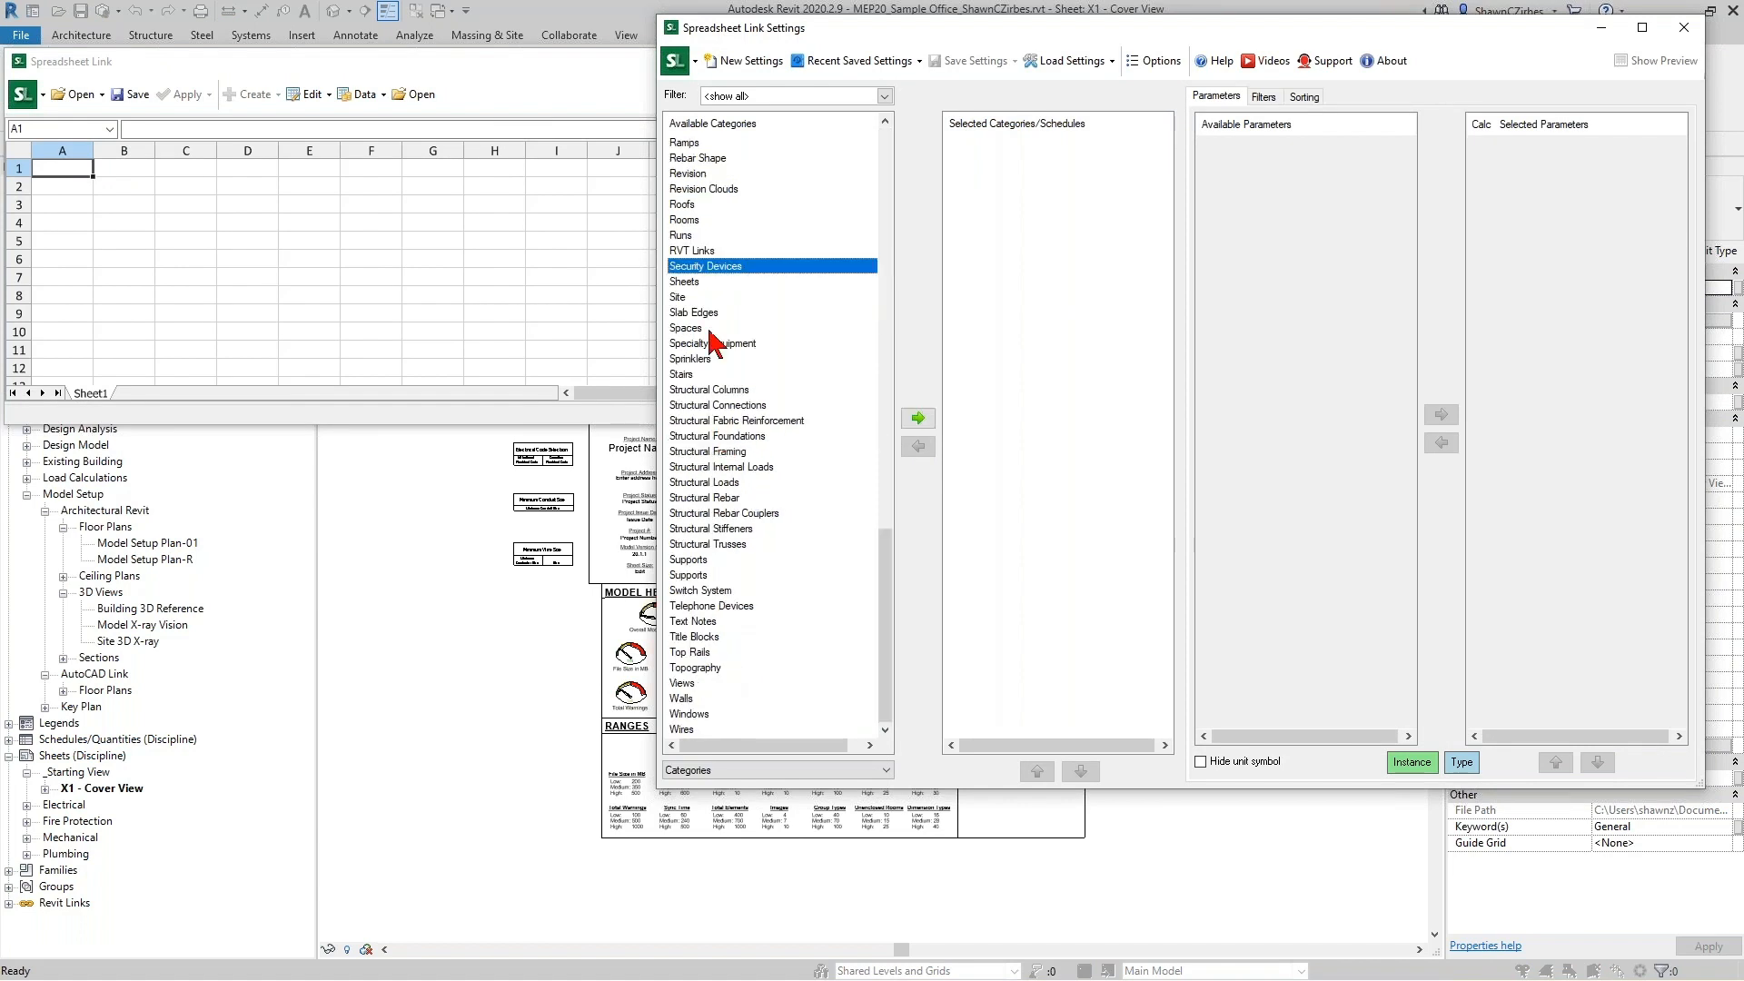
pyautogui.click(686, 281)
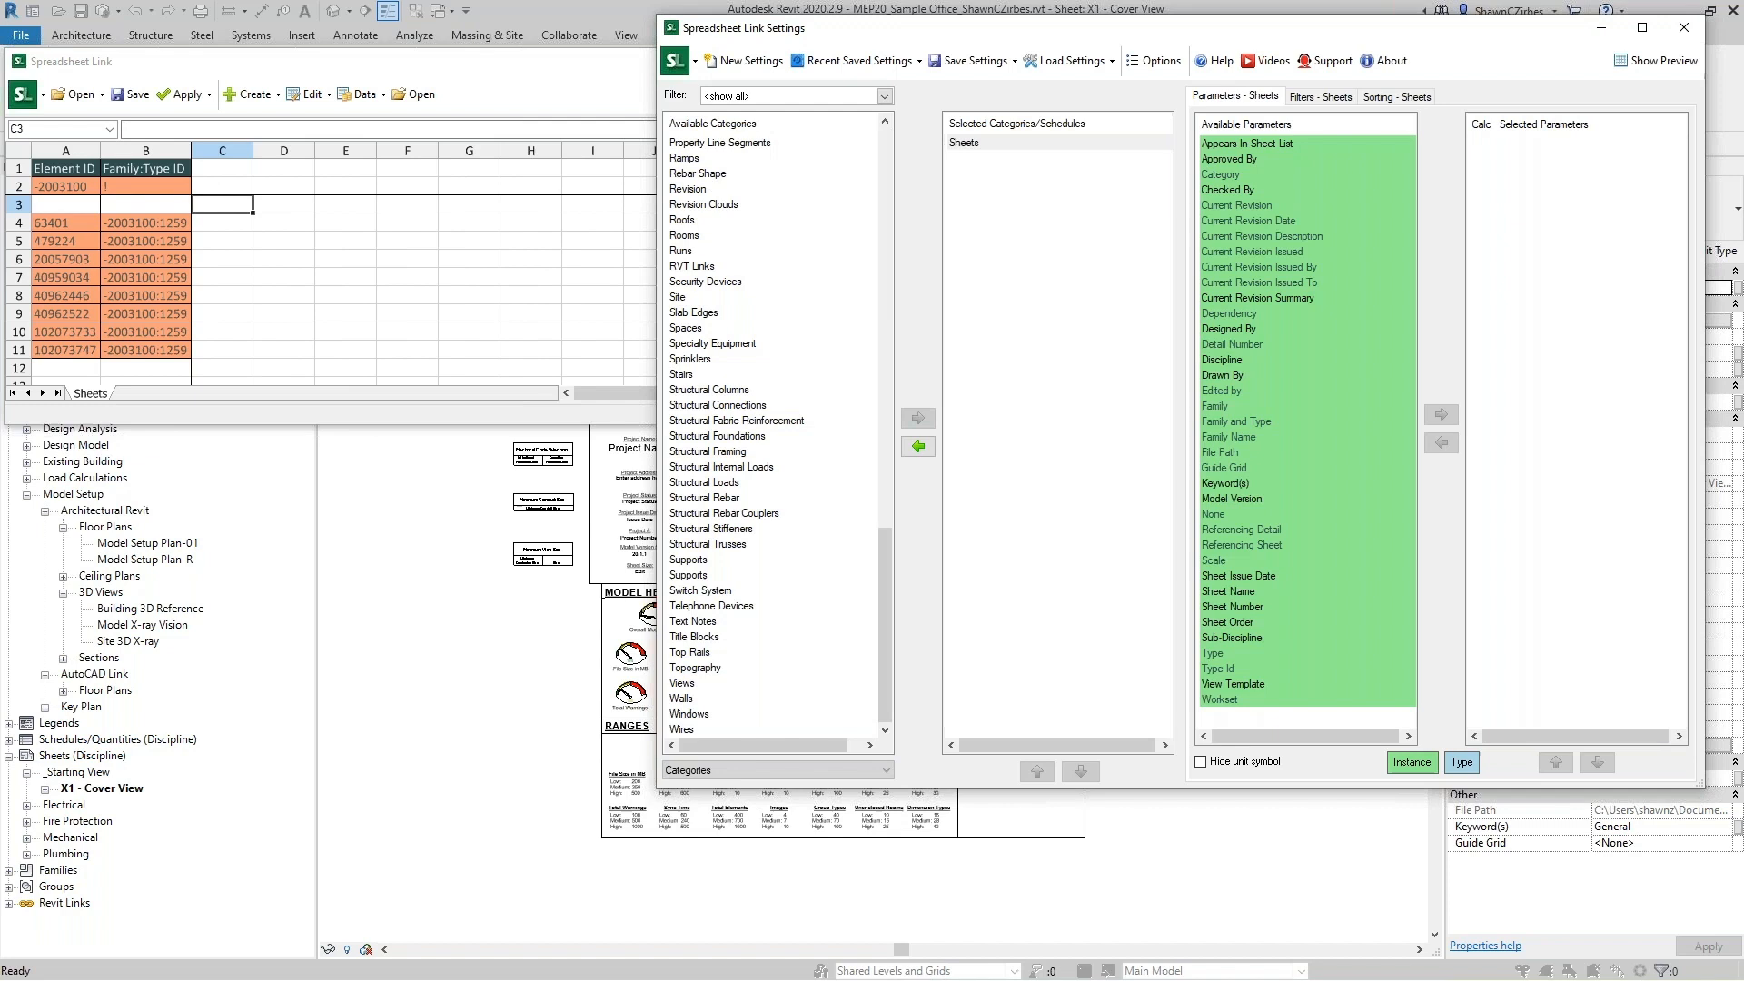
# Add the Views and Levels categories to the selected categories in the Spreadsheet Link settings.
pyautogui.click(683, 685)
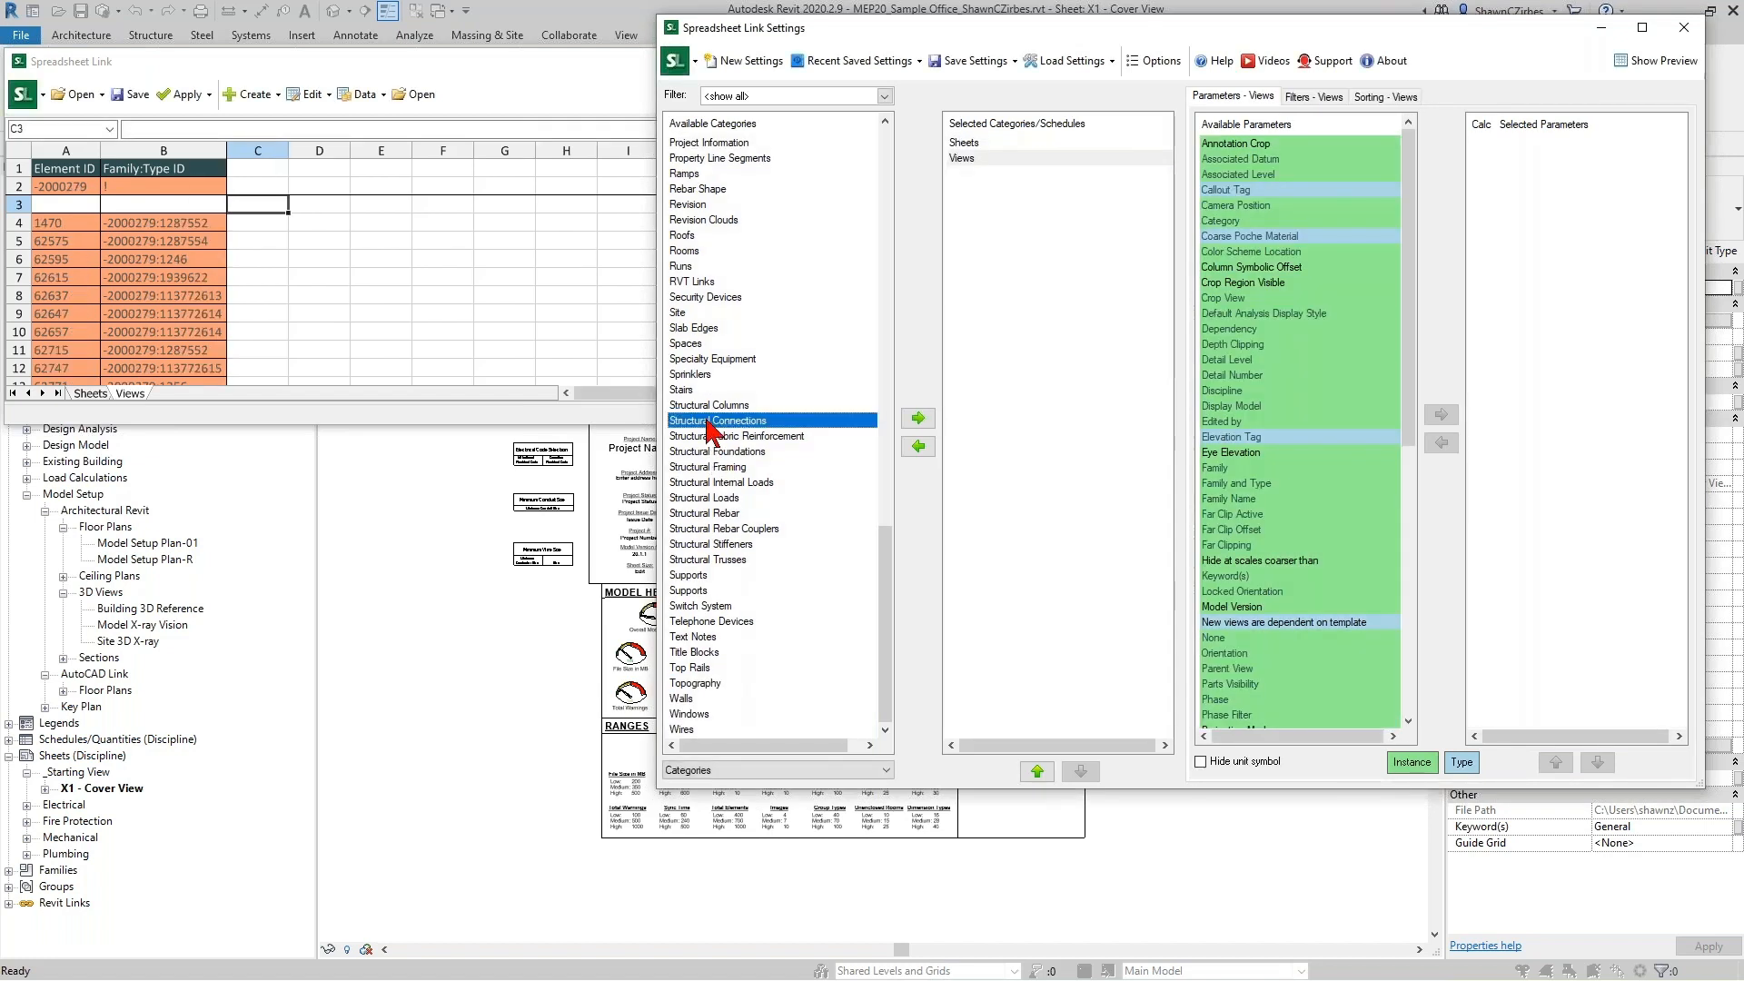
pyautogui.scroll(8, 712, 427)
pyautogui.click(683, 159)
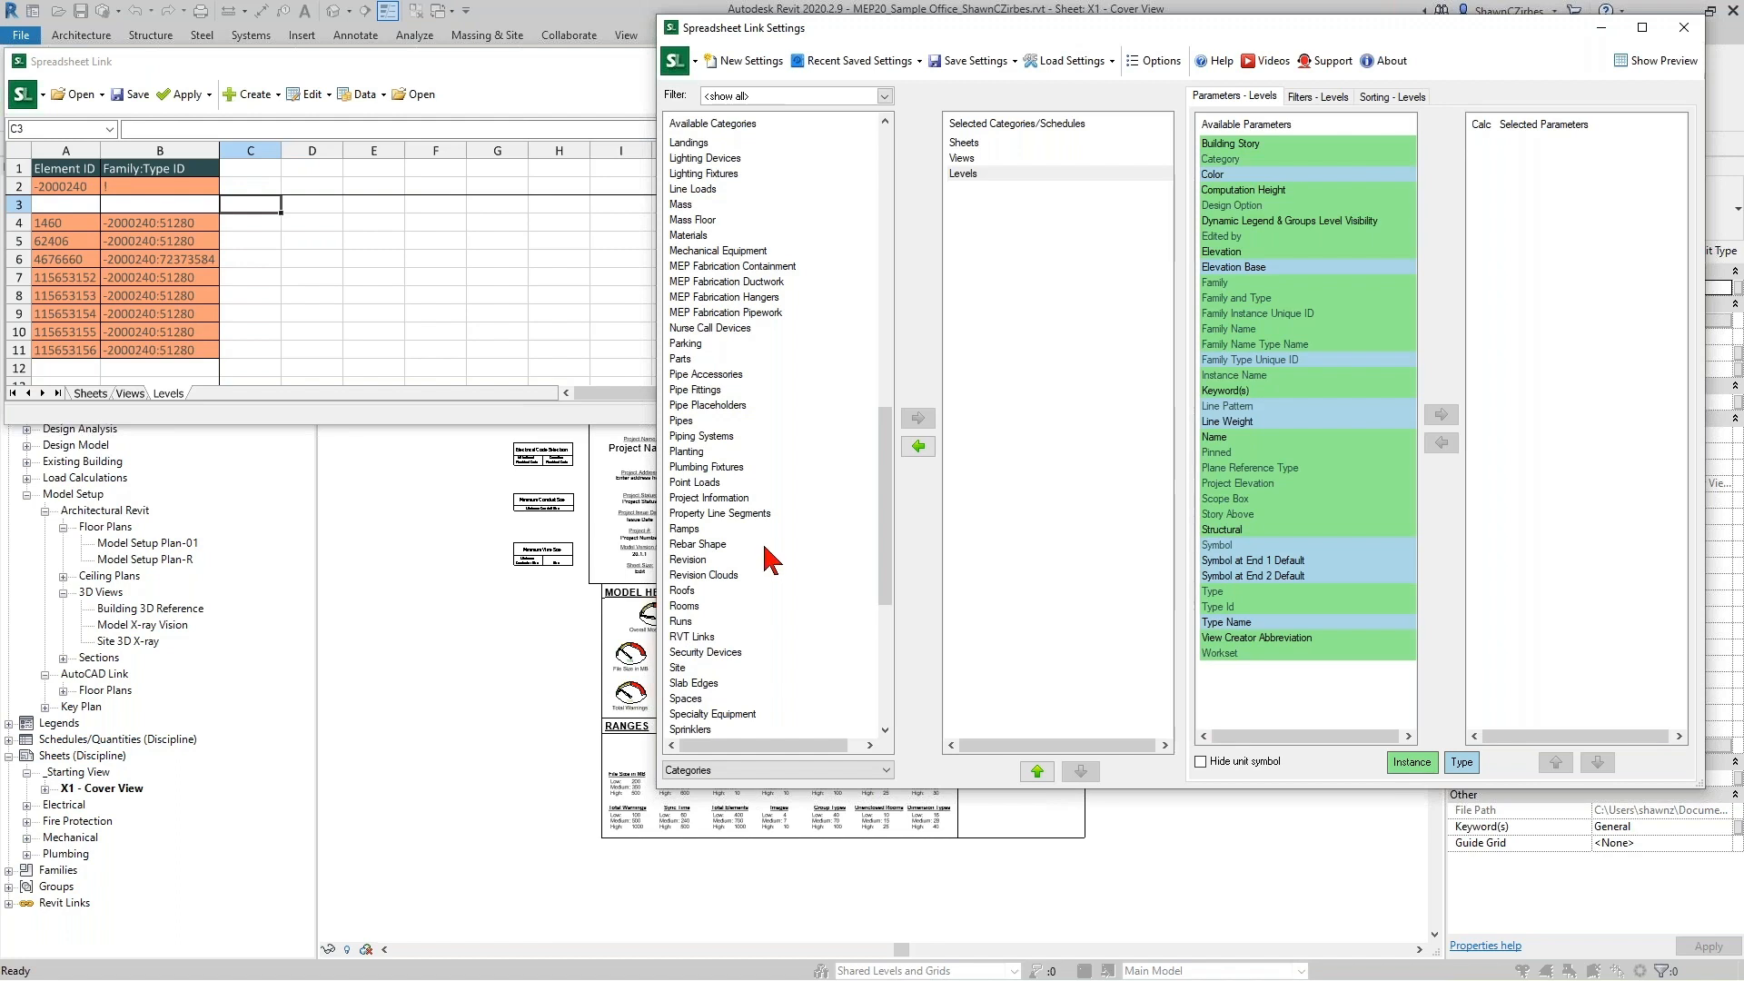
# Add the Elevation, Name and View Creator Abbreviation parameters to the Levels category's selected parameters.
pyautogui.doubleClick(1222, 251)
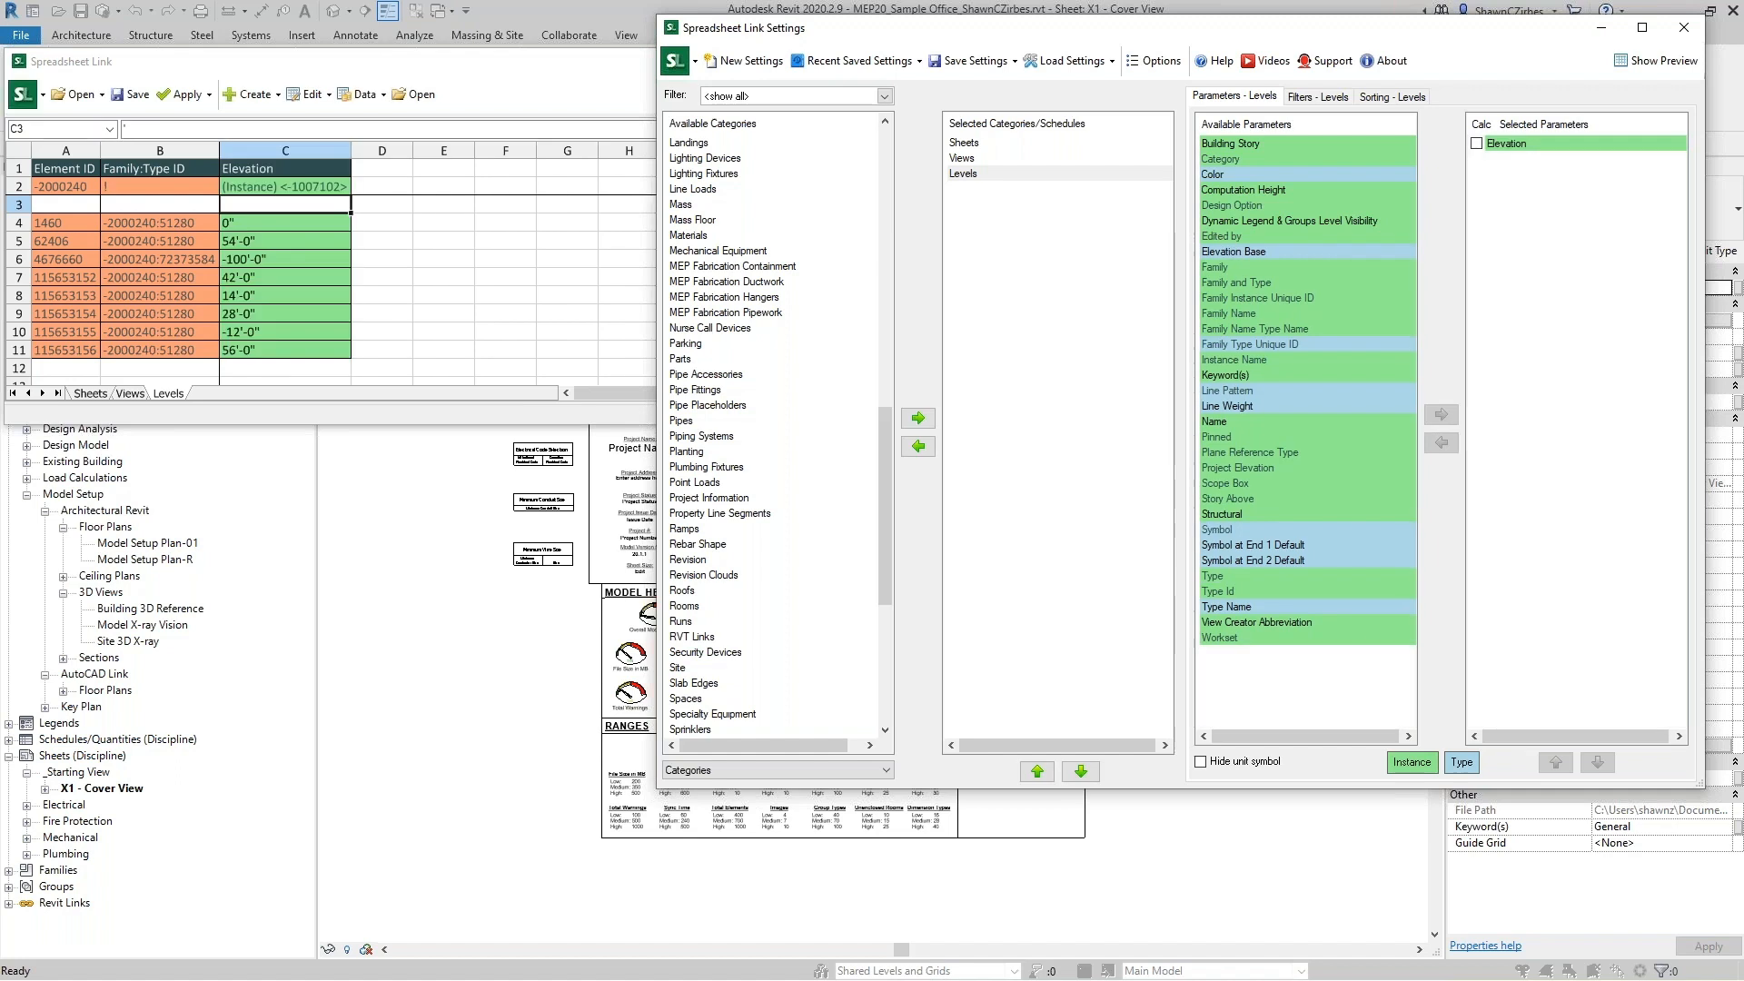
pyautogui.doubleClick(1222, 421)
pyautogui.doubleClick(1263, 607)
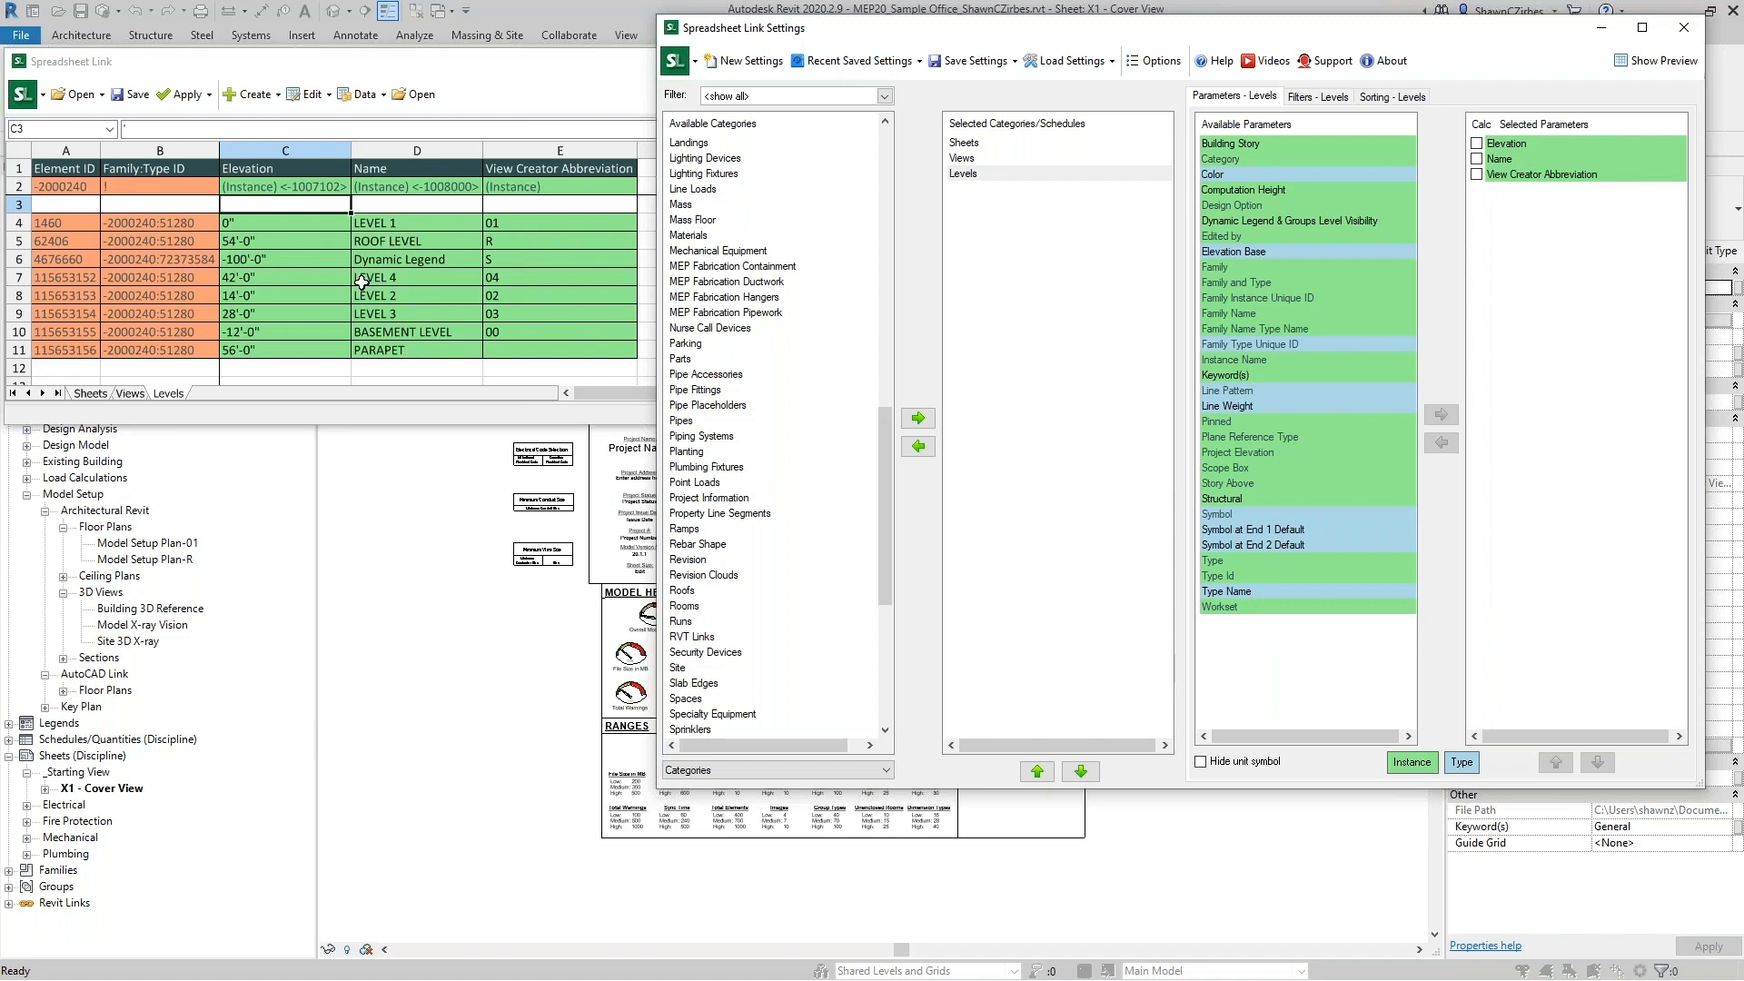
# Check the PARAPET and Dynamic Legend rows, and filter the Levels category to elements whose Building Story parameter is True.
pyautogui.click(382, 349)
pyautogui.click(501, 348)
pyautogui.moveTo(336, 345); pyautogui.dragTo(505, 348)
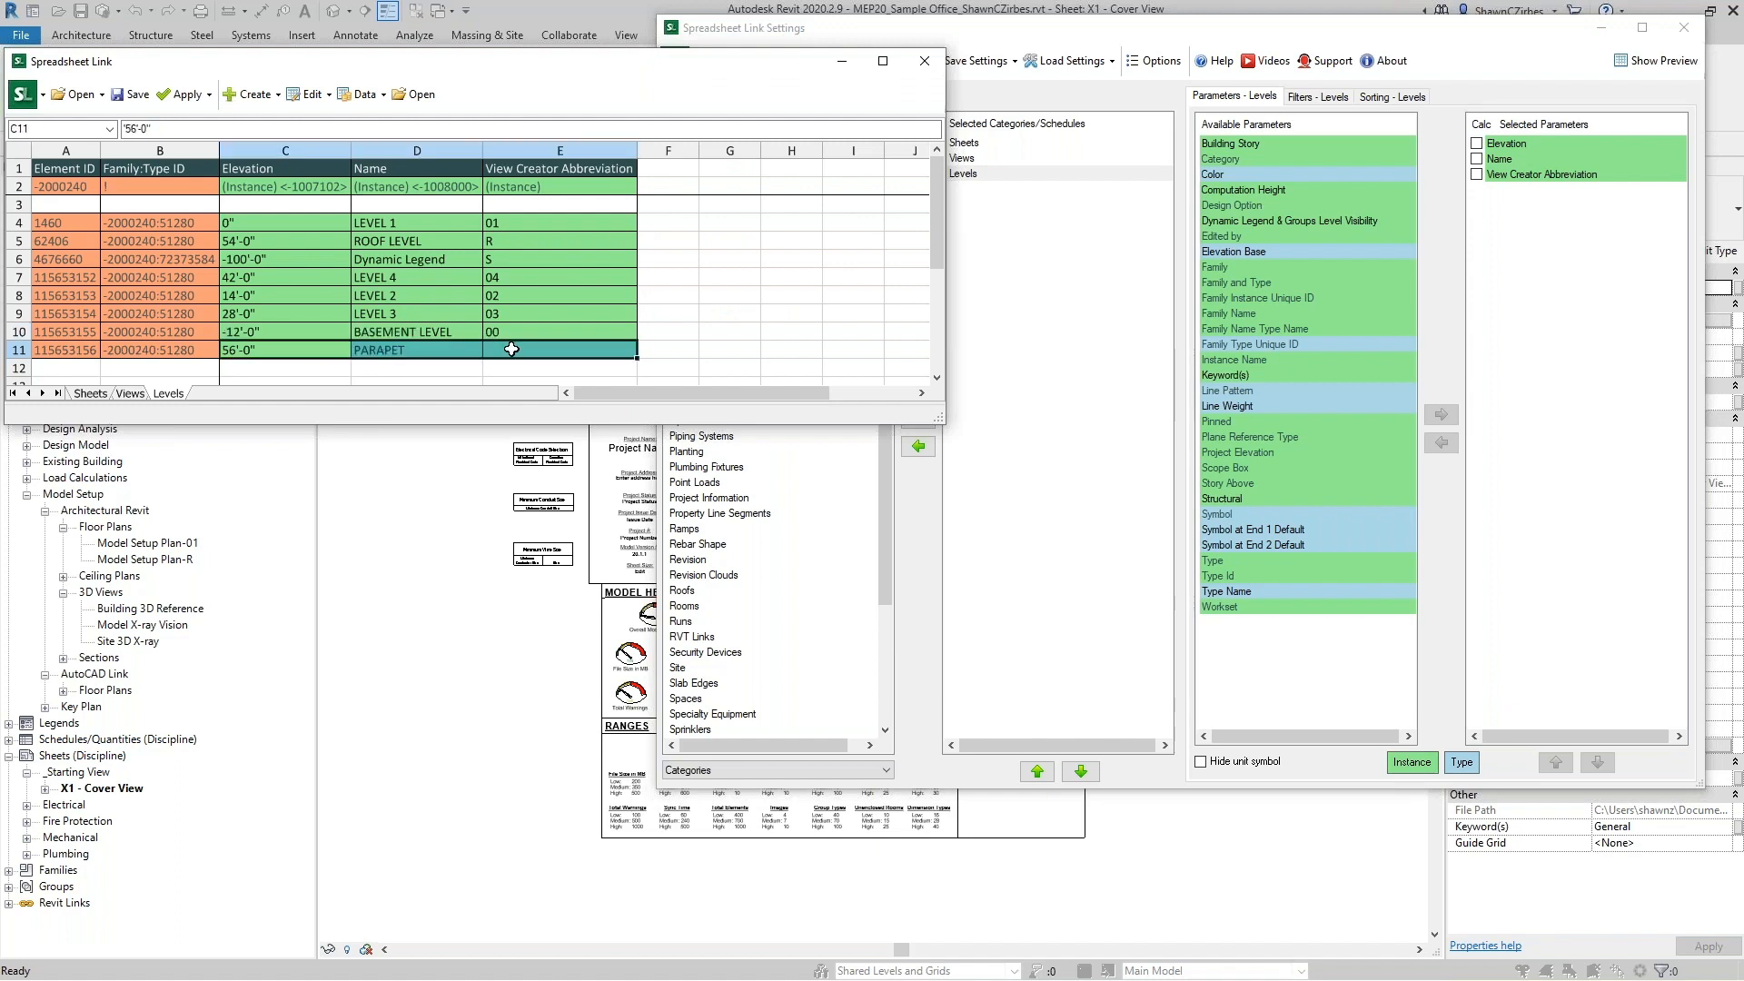
pyautogui.moveTo(330, 253); pyautogui.dragTo(519, 260)
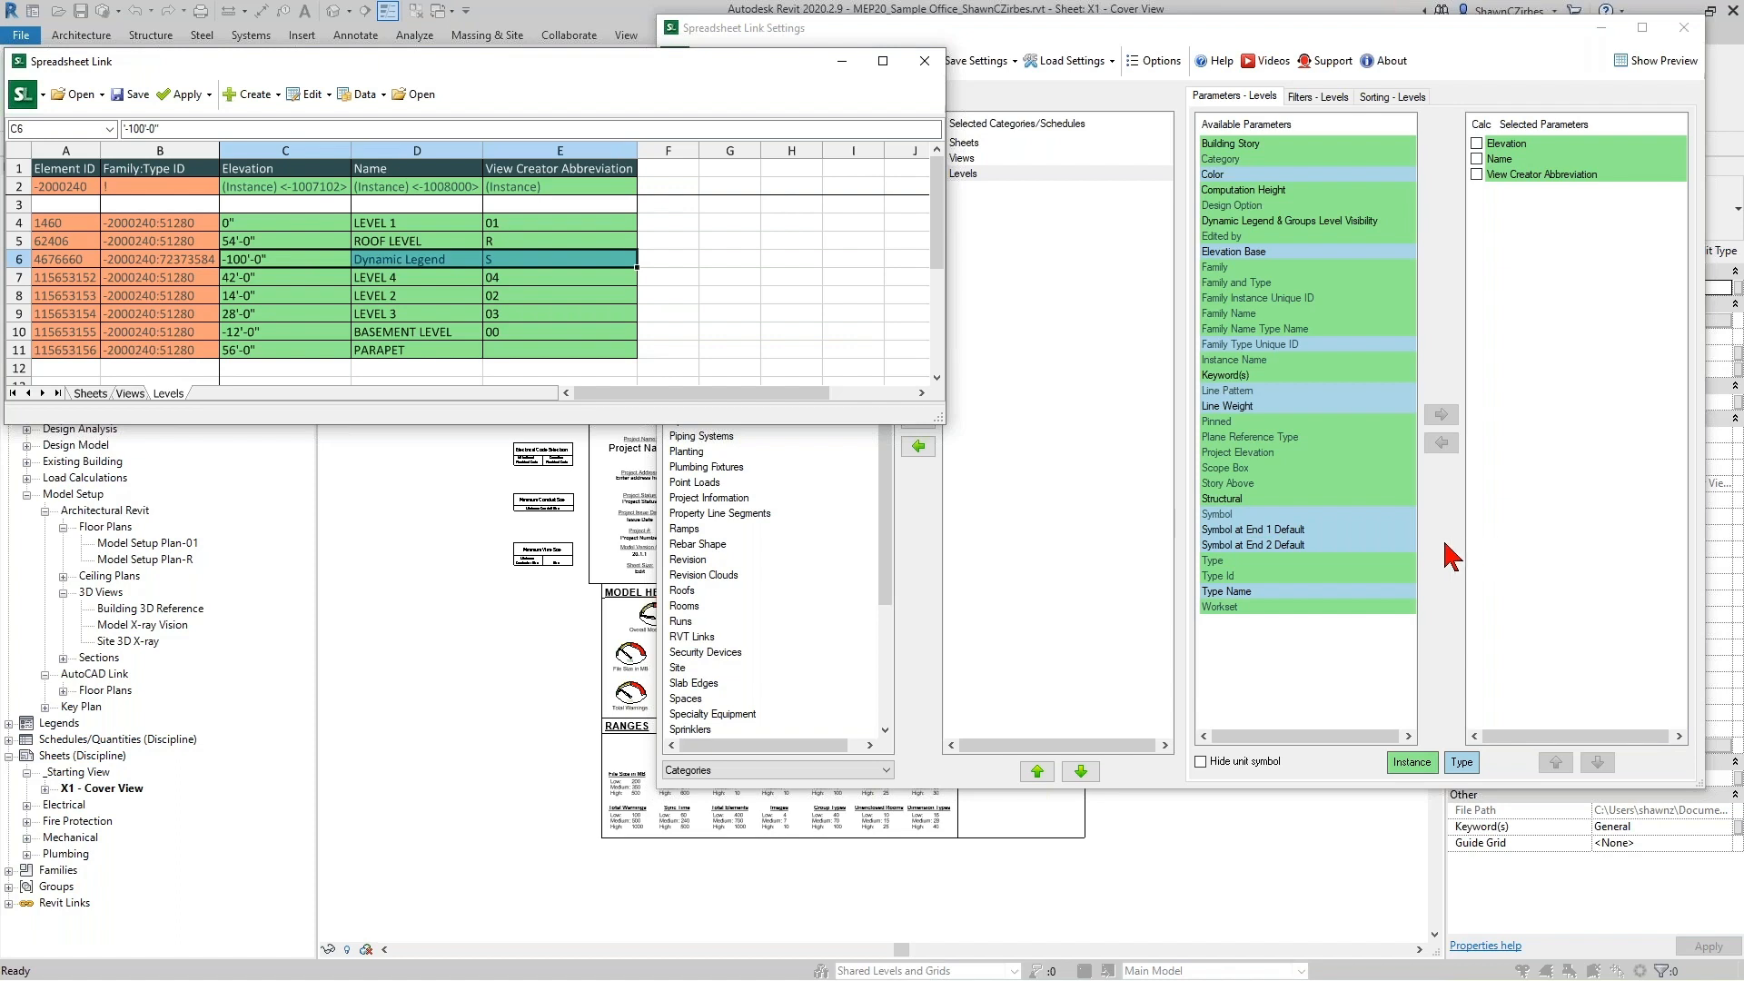
pyautogui.click(1336, 99)
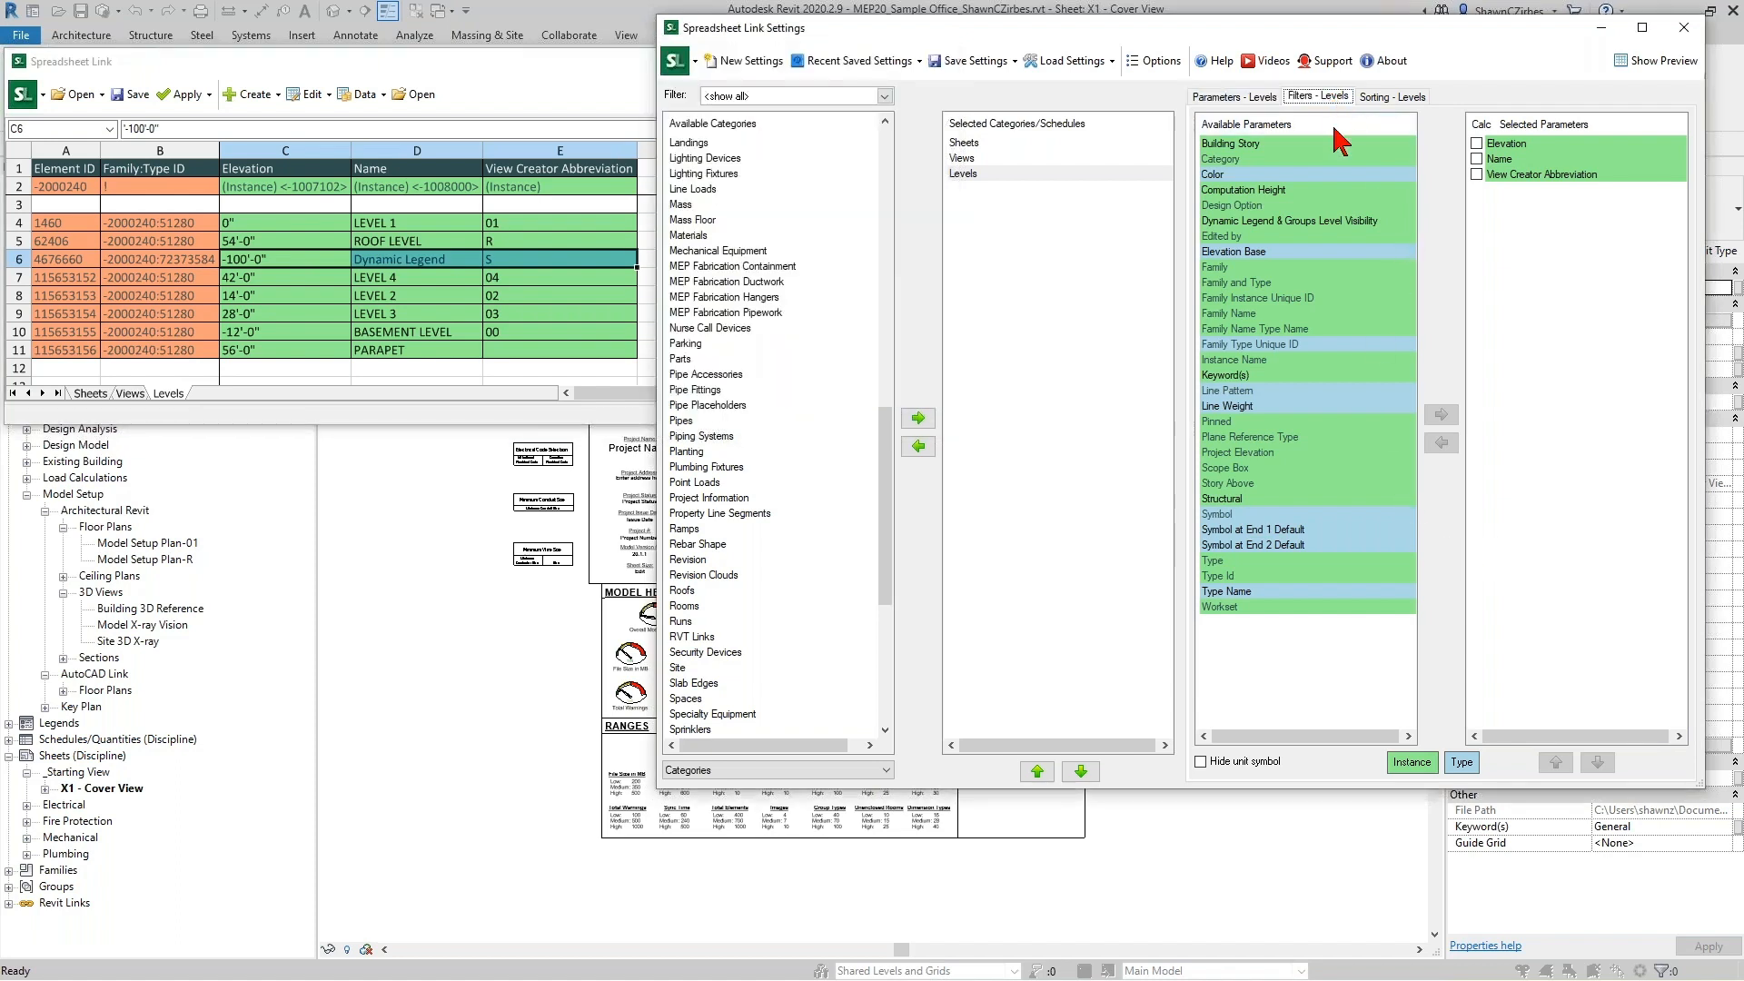
pyautogui.click(1254, 399)
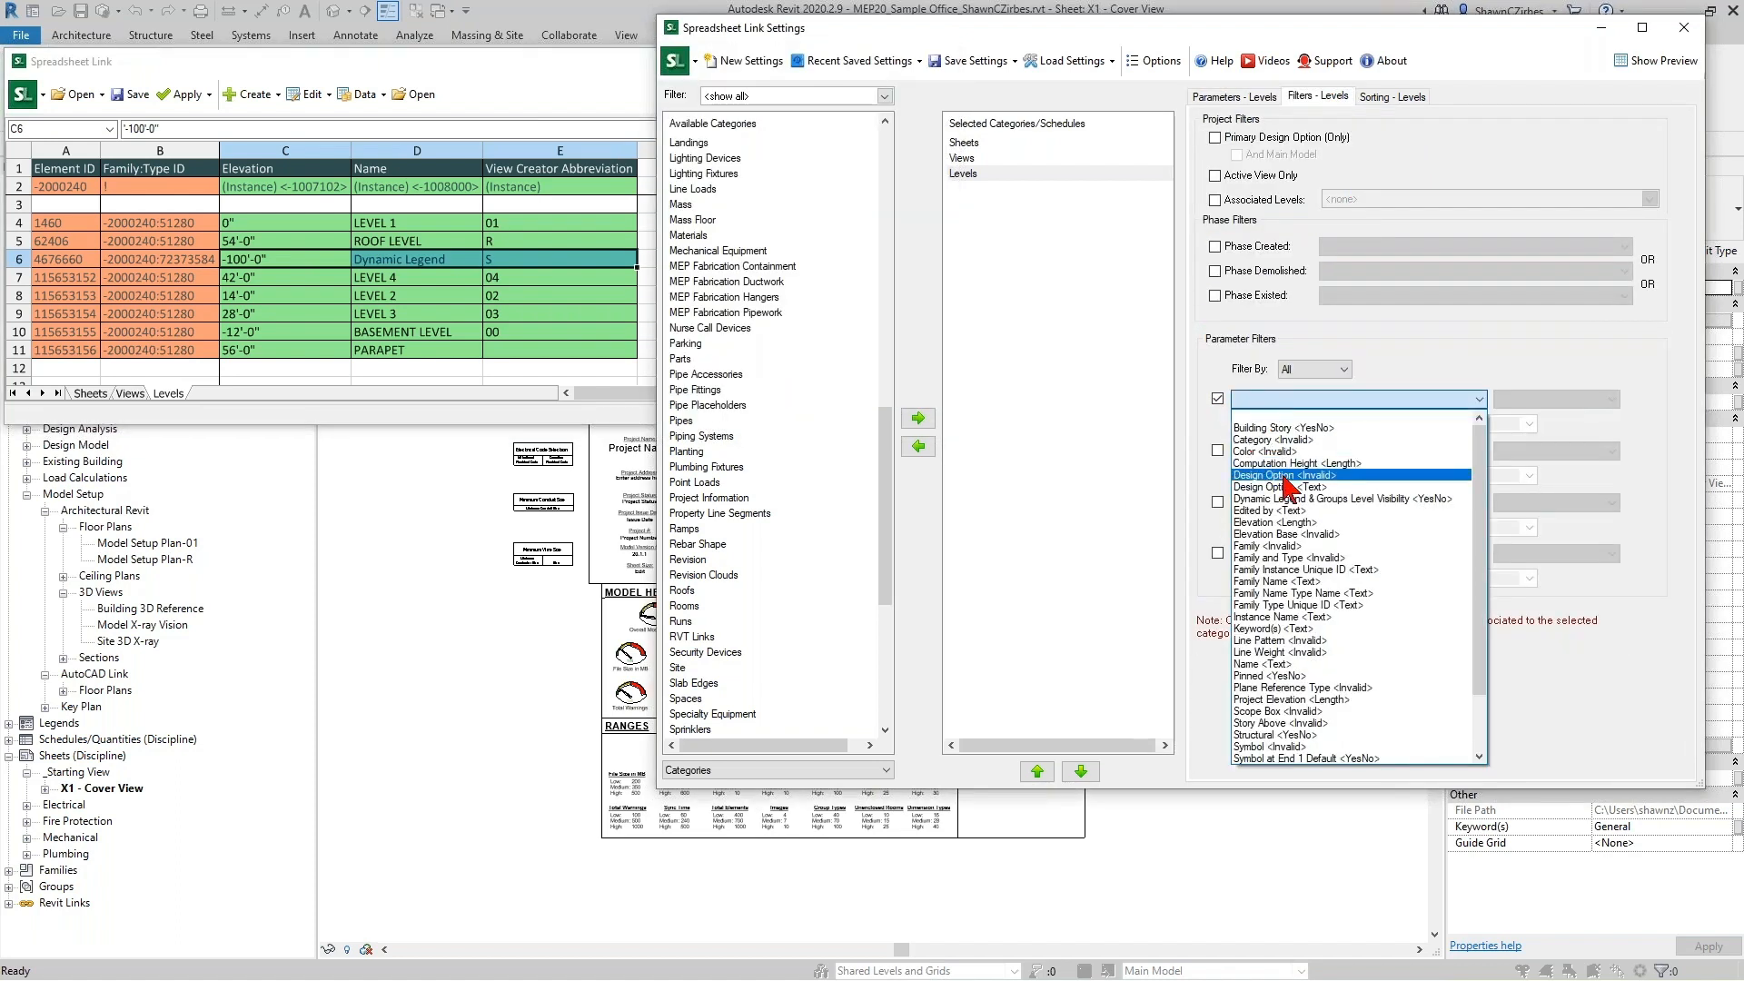
pyautogui.click(1283, 428)
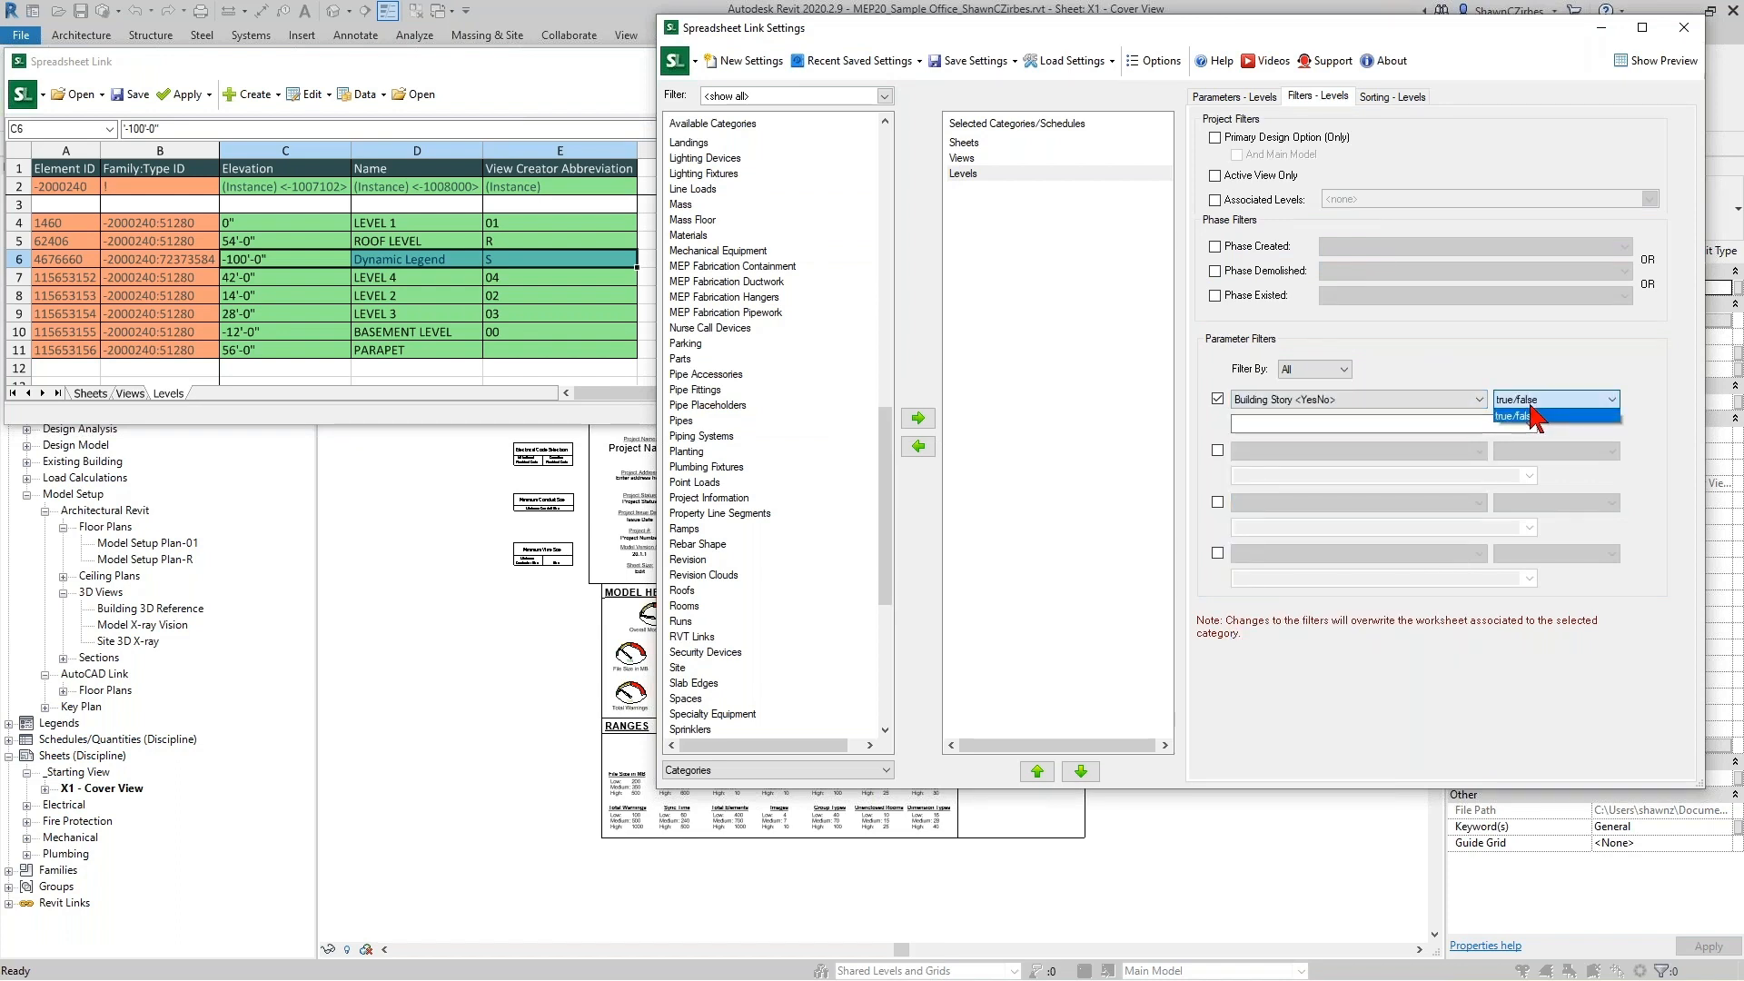
pyautogui.click(1432, 424)
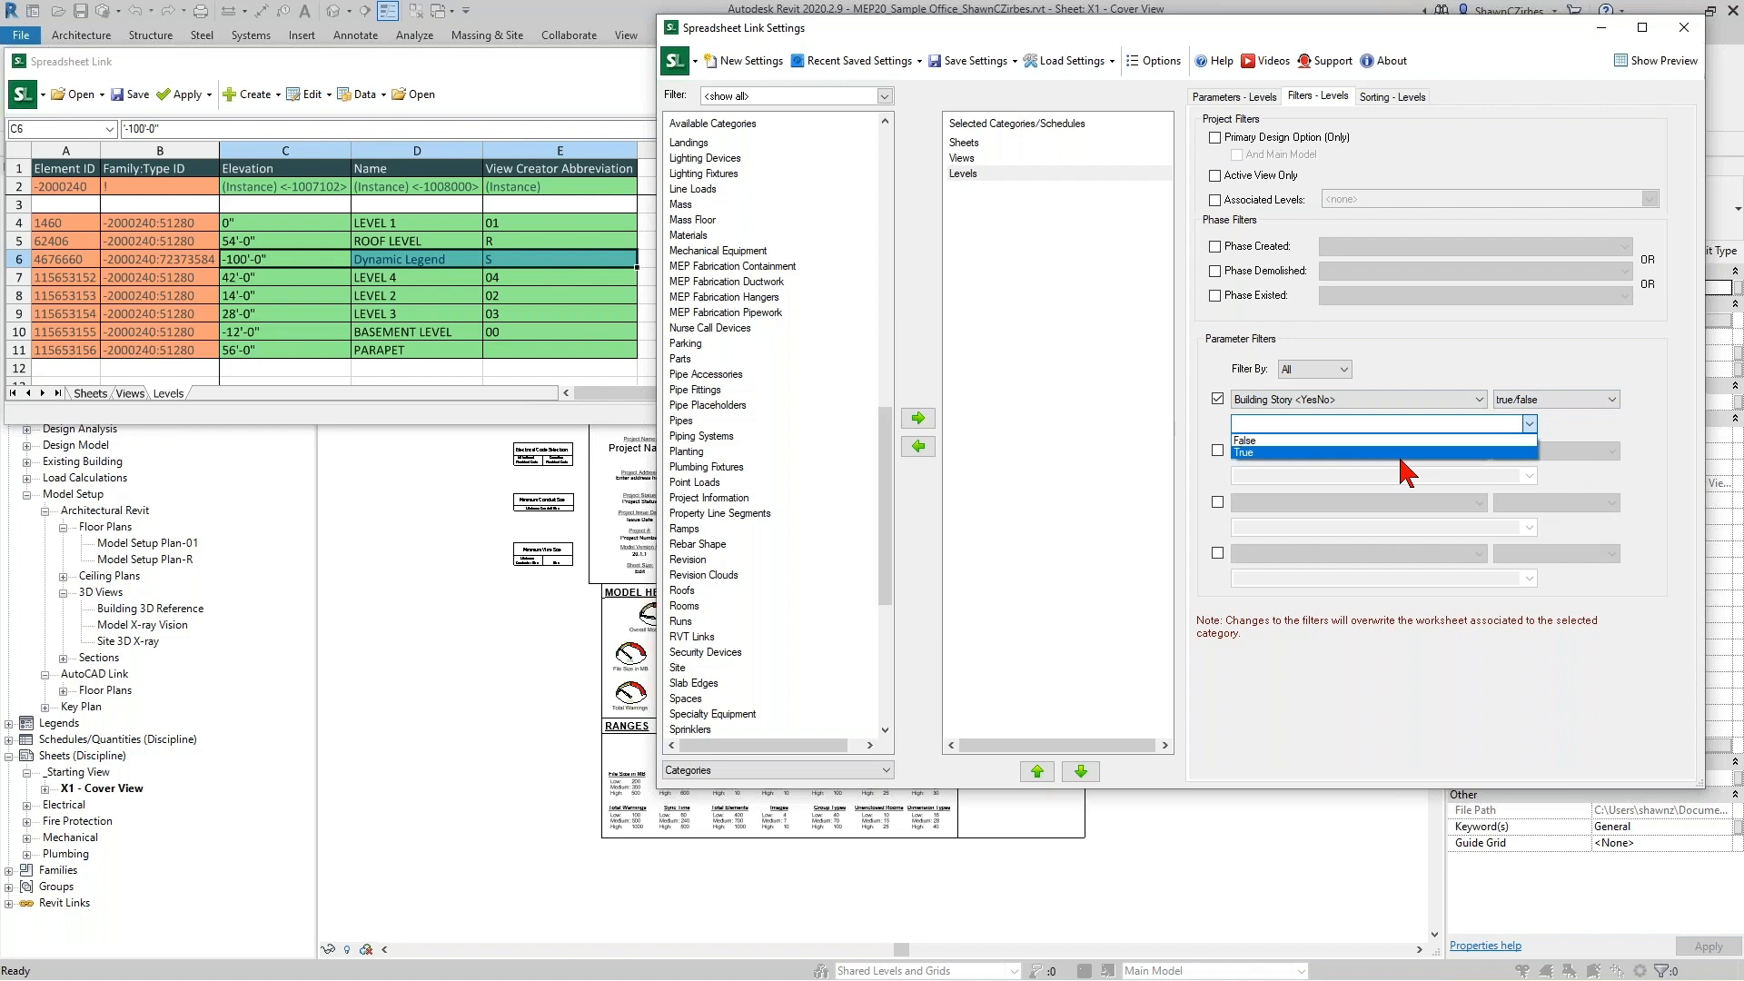
pyautogui.click(1251, 452)
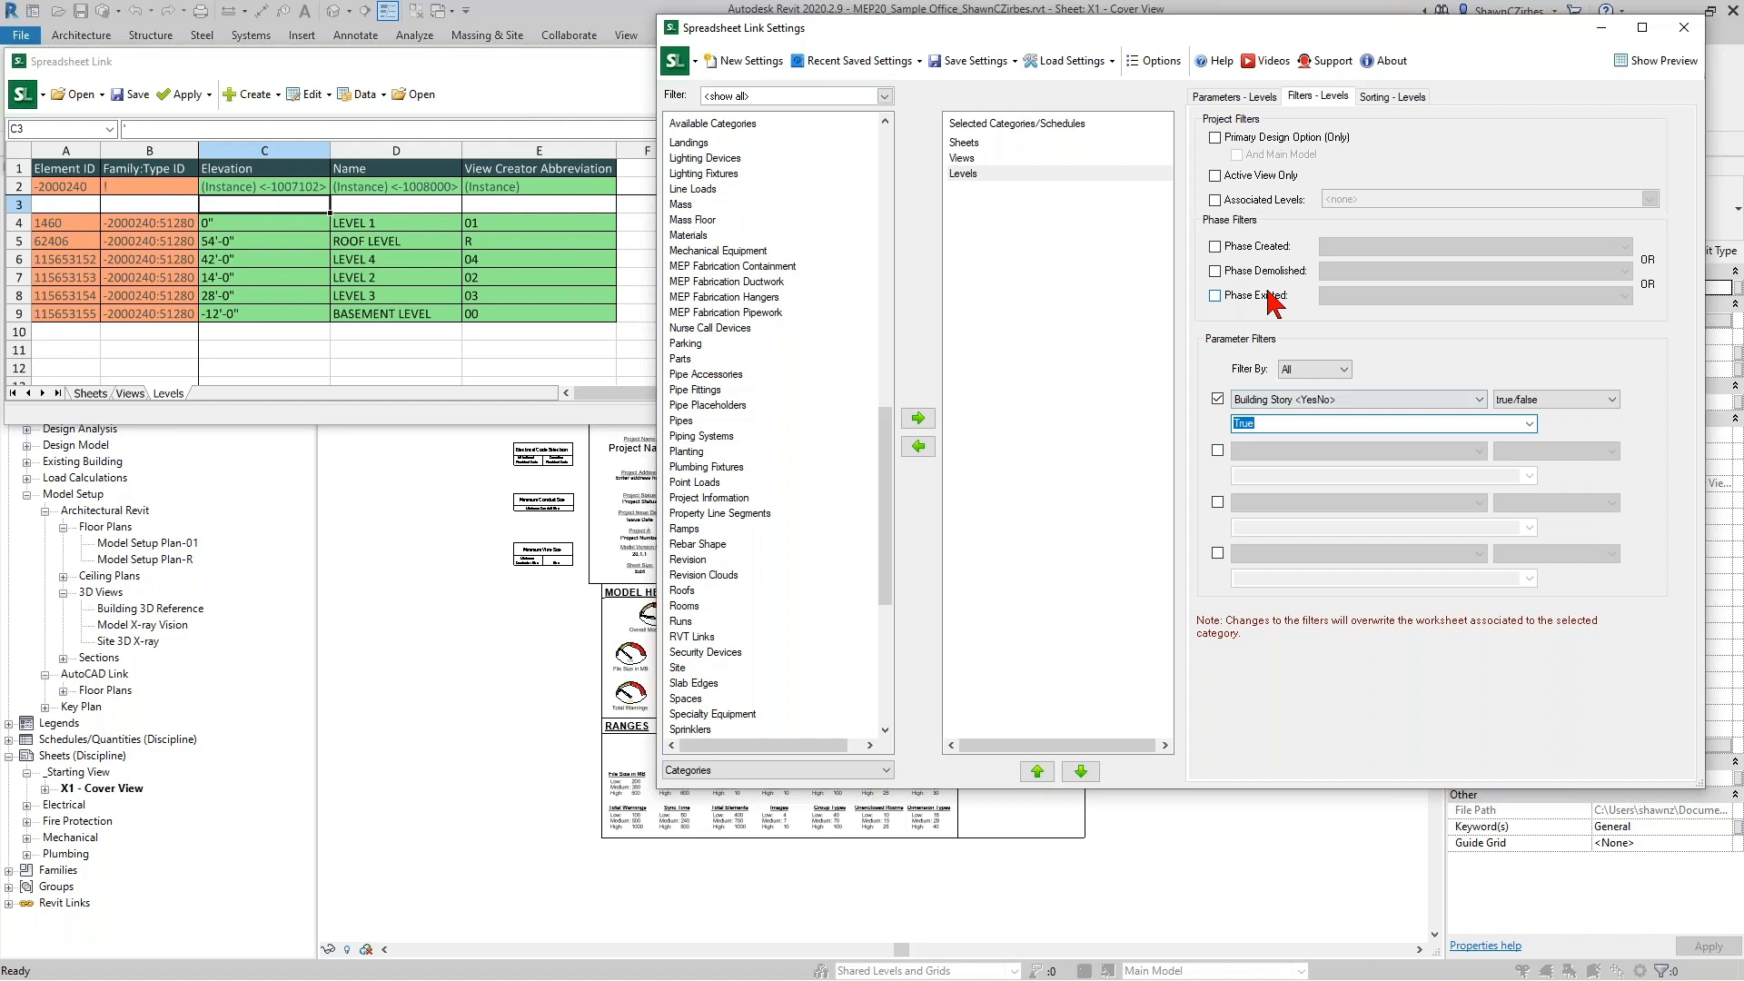
# Hide the unit symbols for the Levels category and sort its rows by Elevation (Instance) in ascending order.
pyautogui.click(1242, 100)
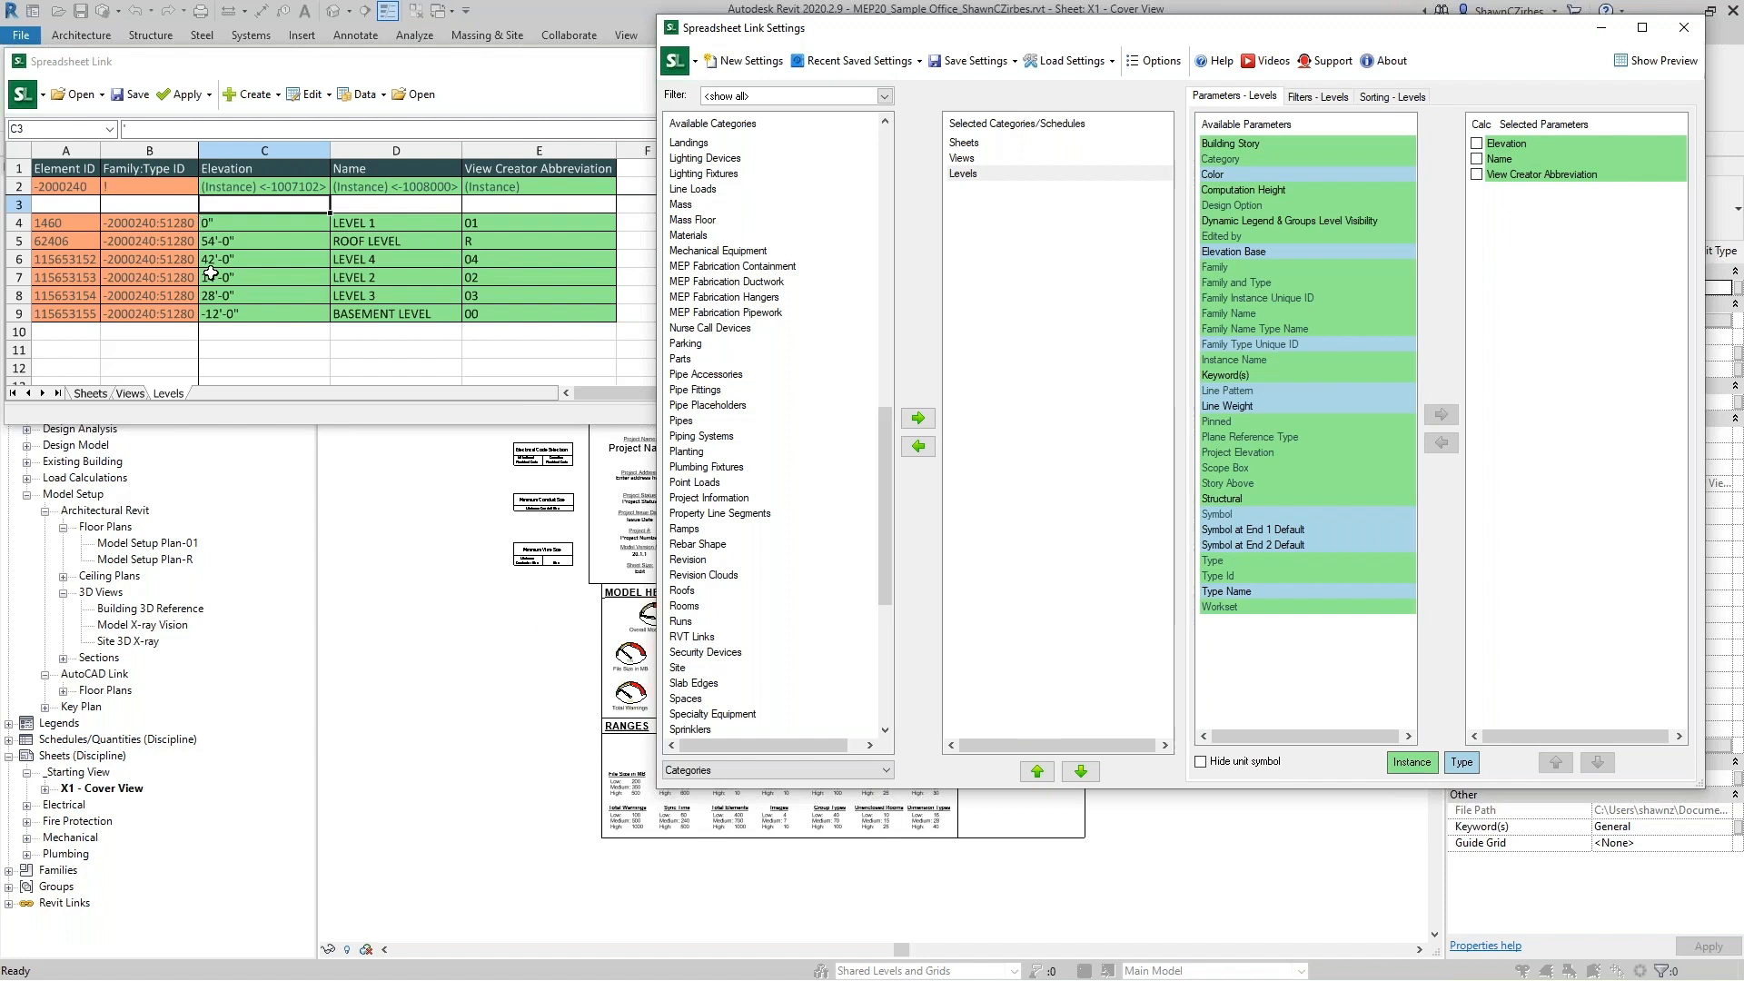
pyautogui.click(1201, 762)
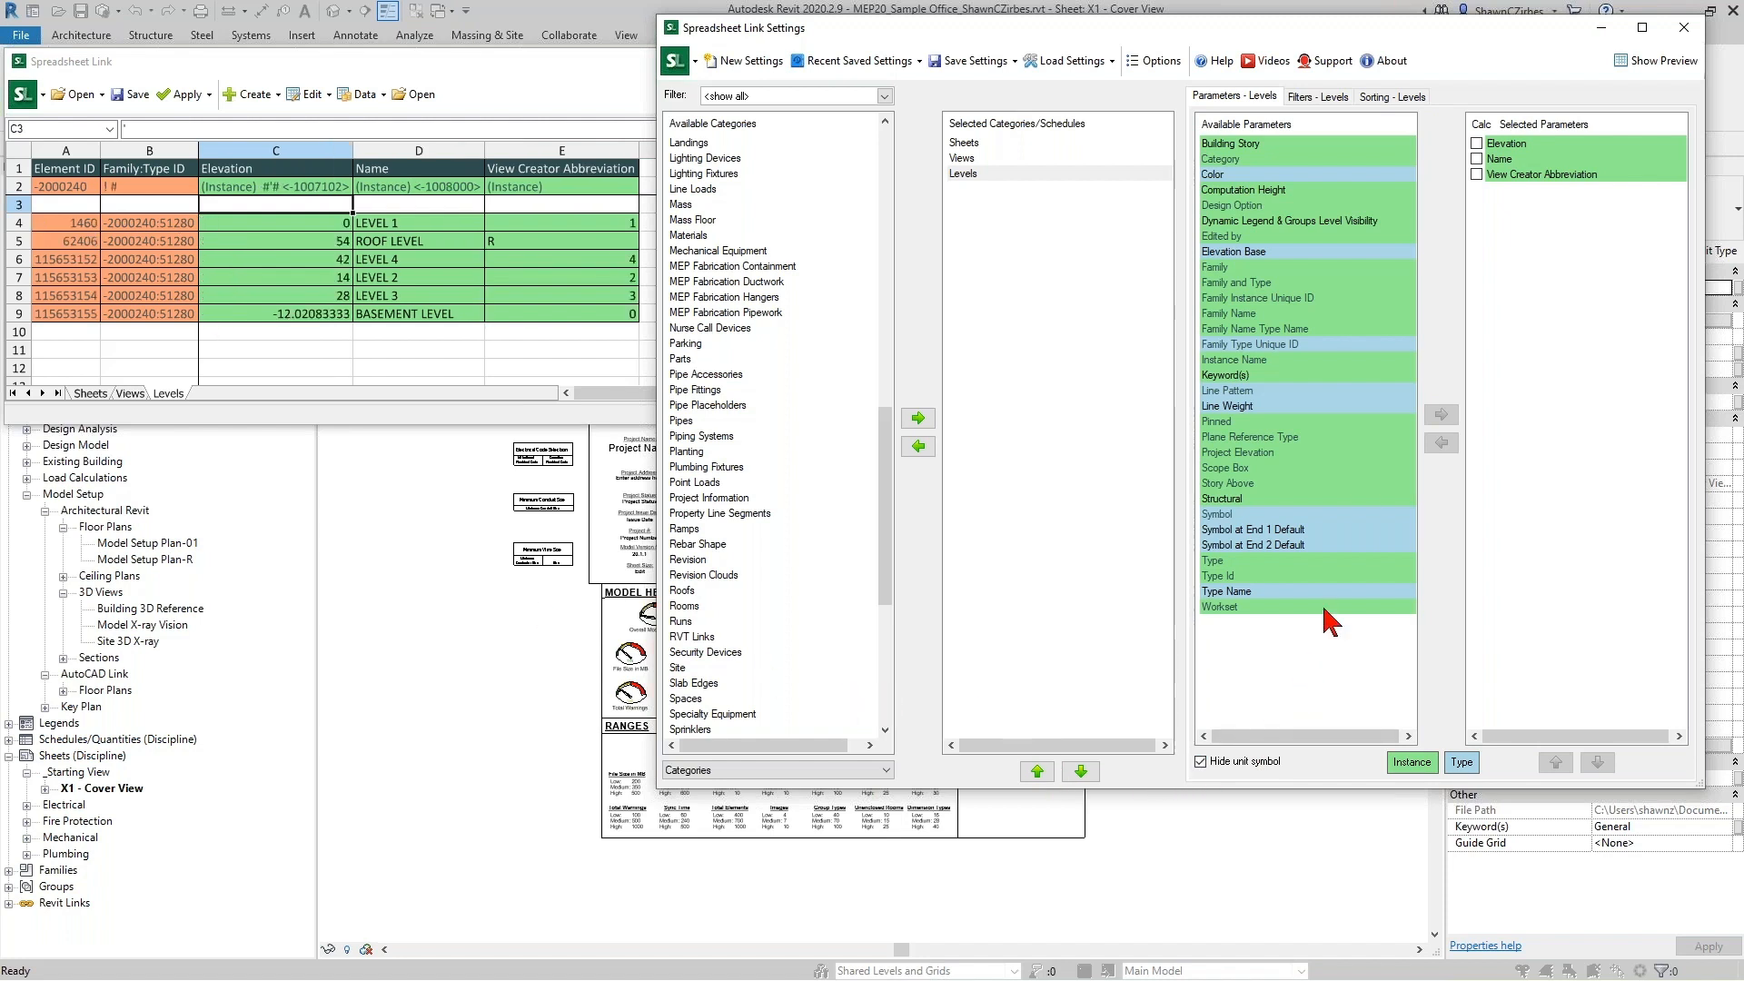
pyautogui.click(1387, 97)
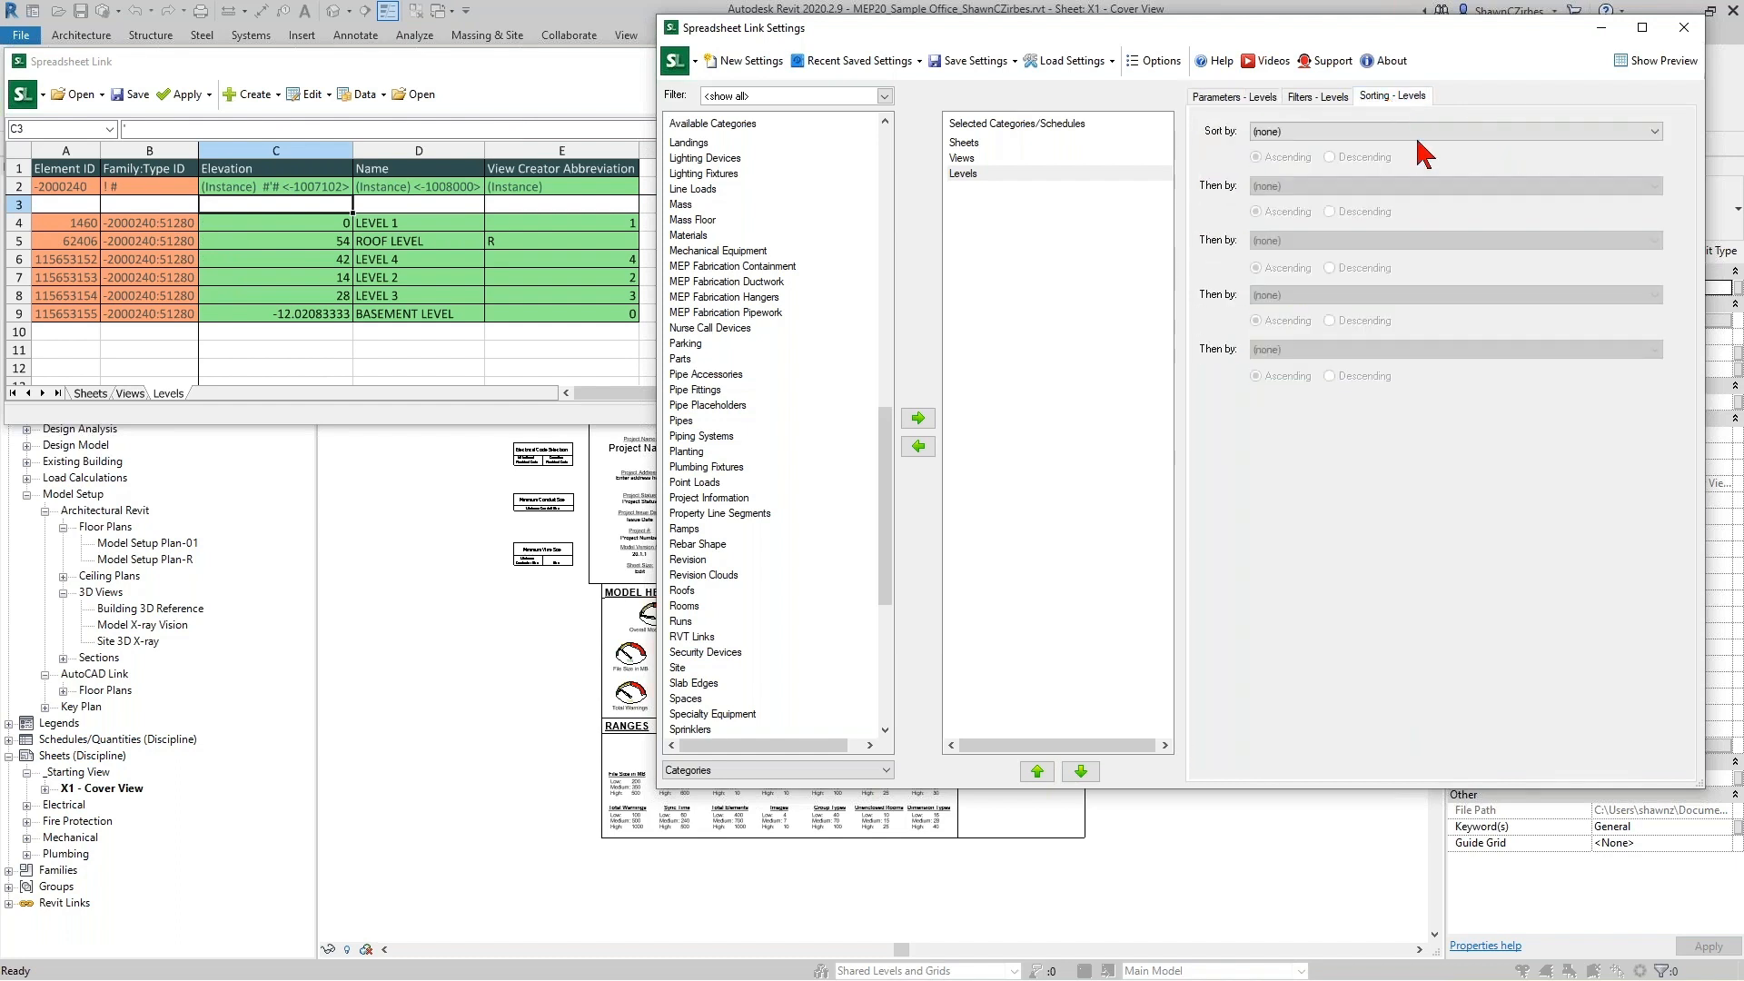
pyautogui.click(1341, 133)
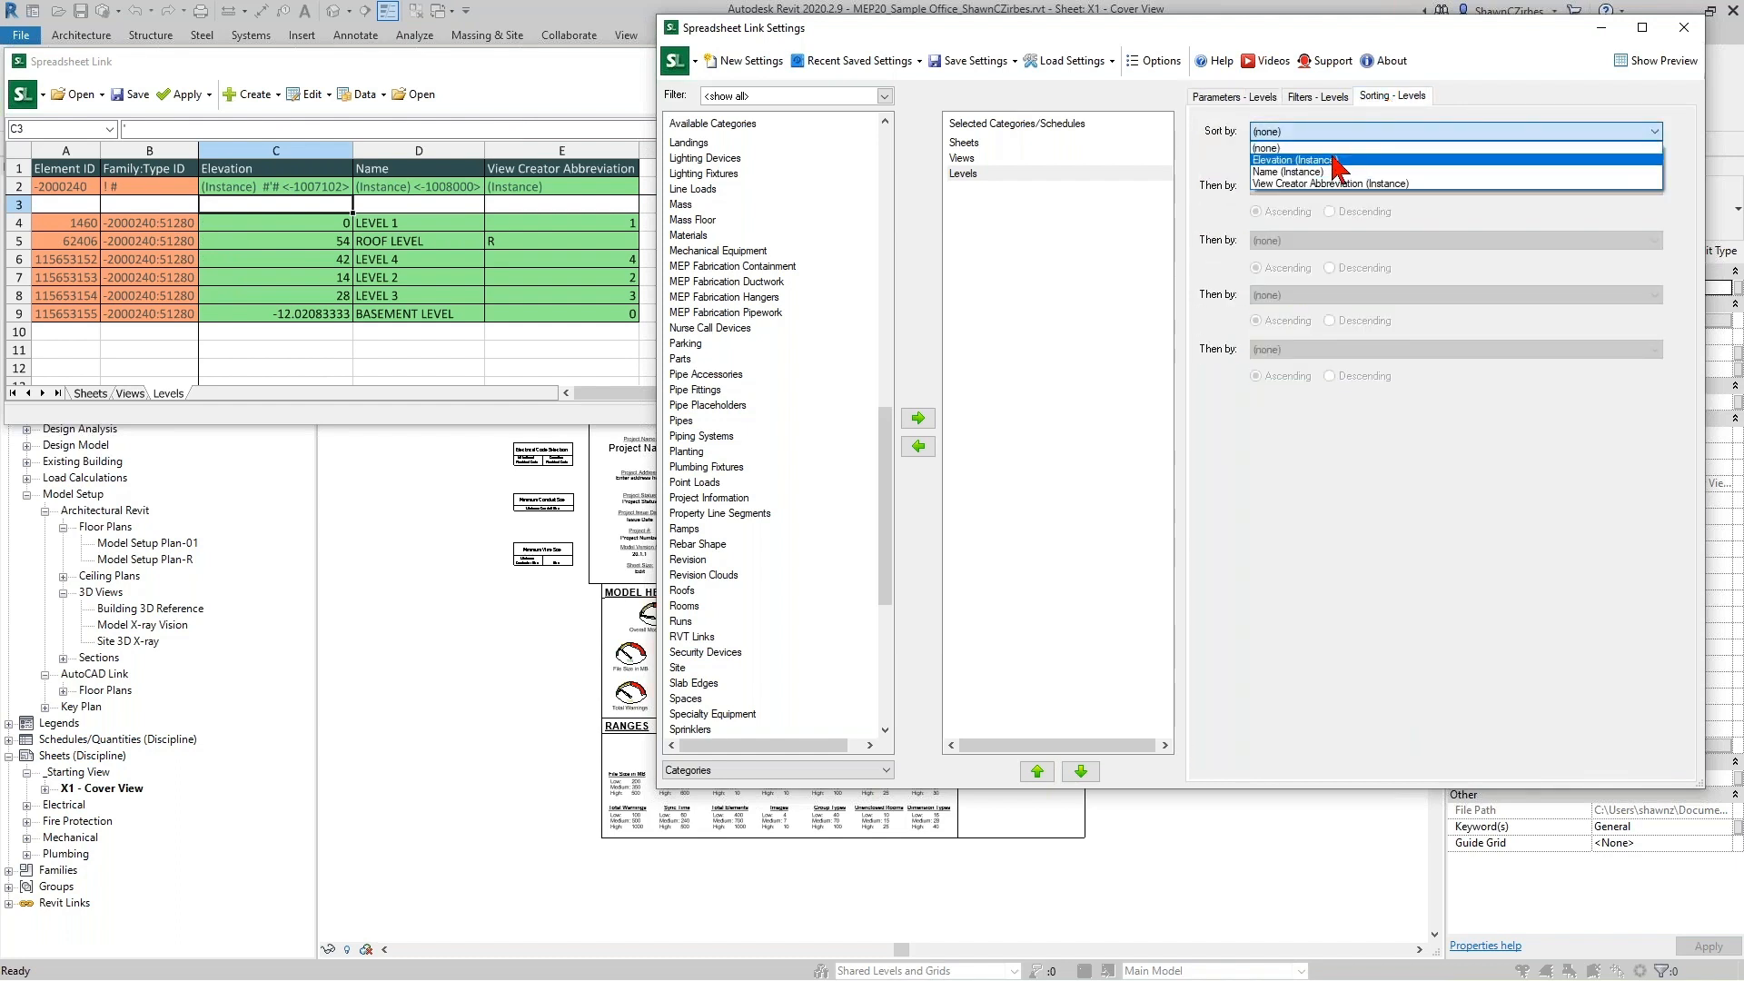
pyautogui.click(1336, 161)
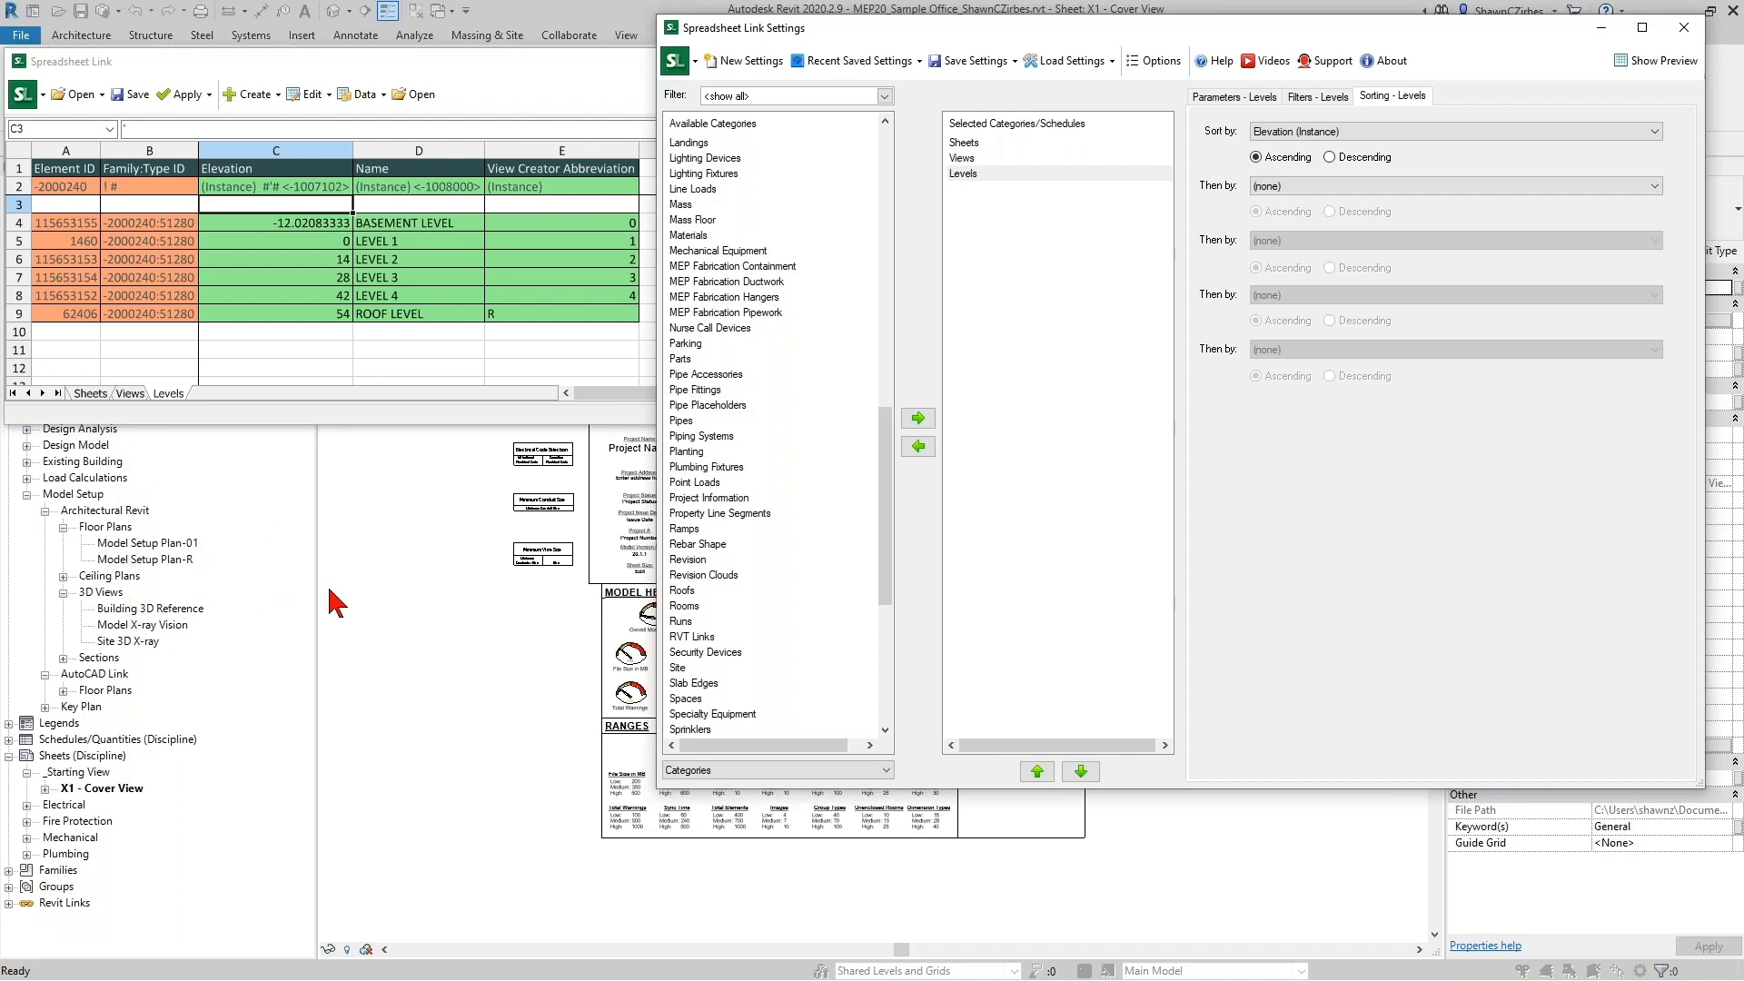
pyautogui.click(1330, 157)
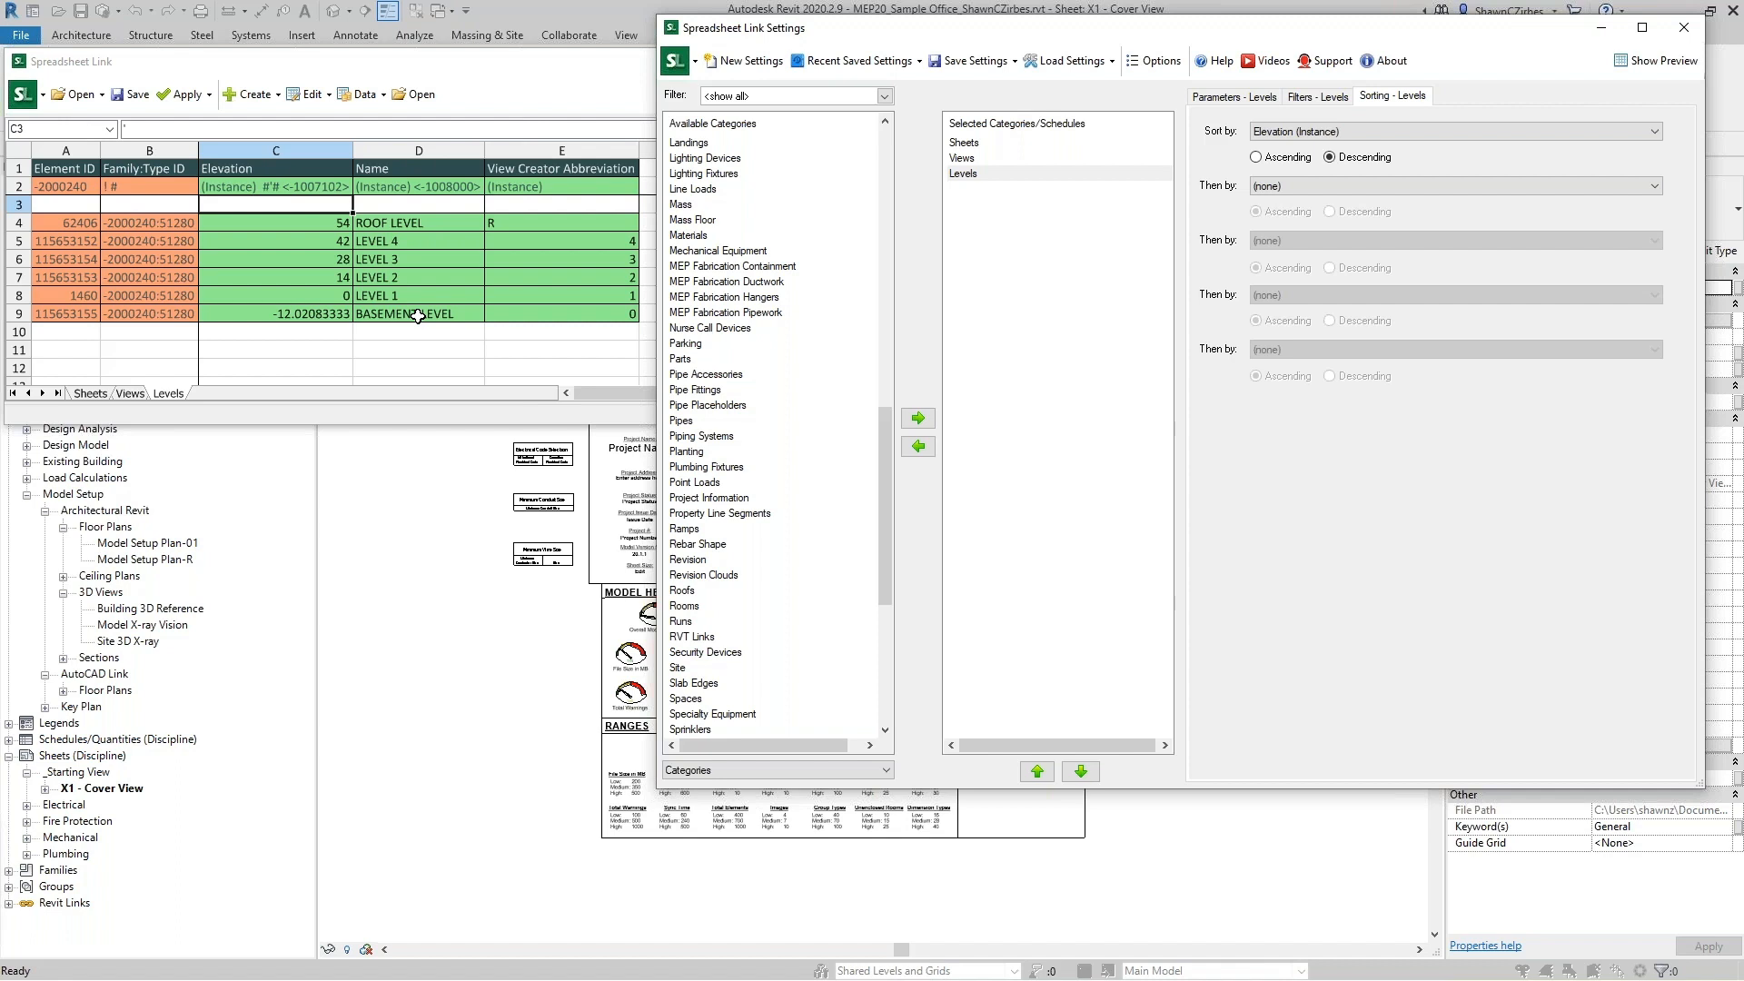
pyautogui.click(1256, 158)
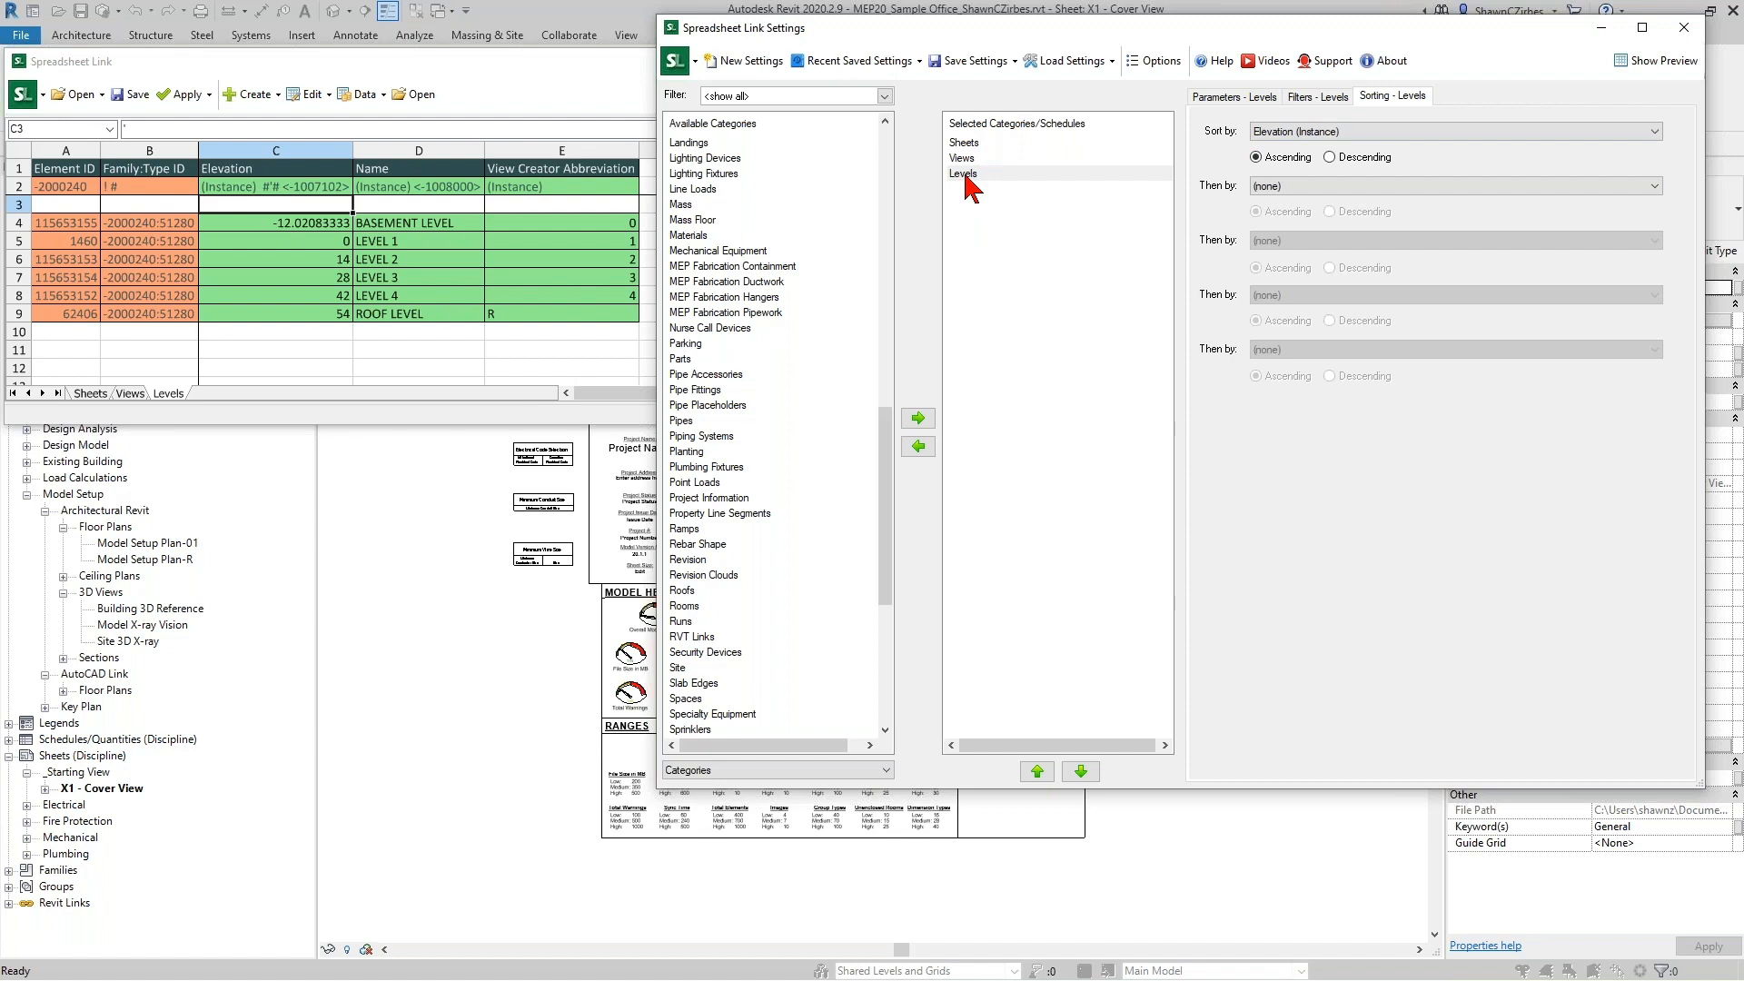
# Add the Discipline, Associated Level and View Creator Abbreviation parameters to the Views category's selected parameters.
pyautogui.click(988, 158)
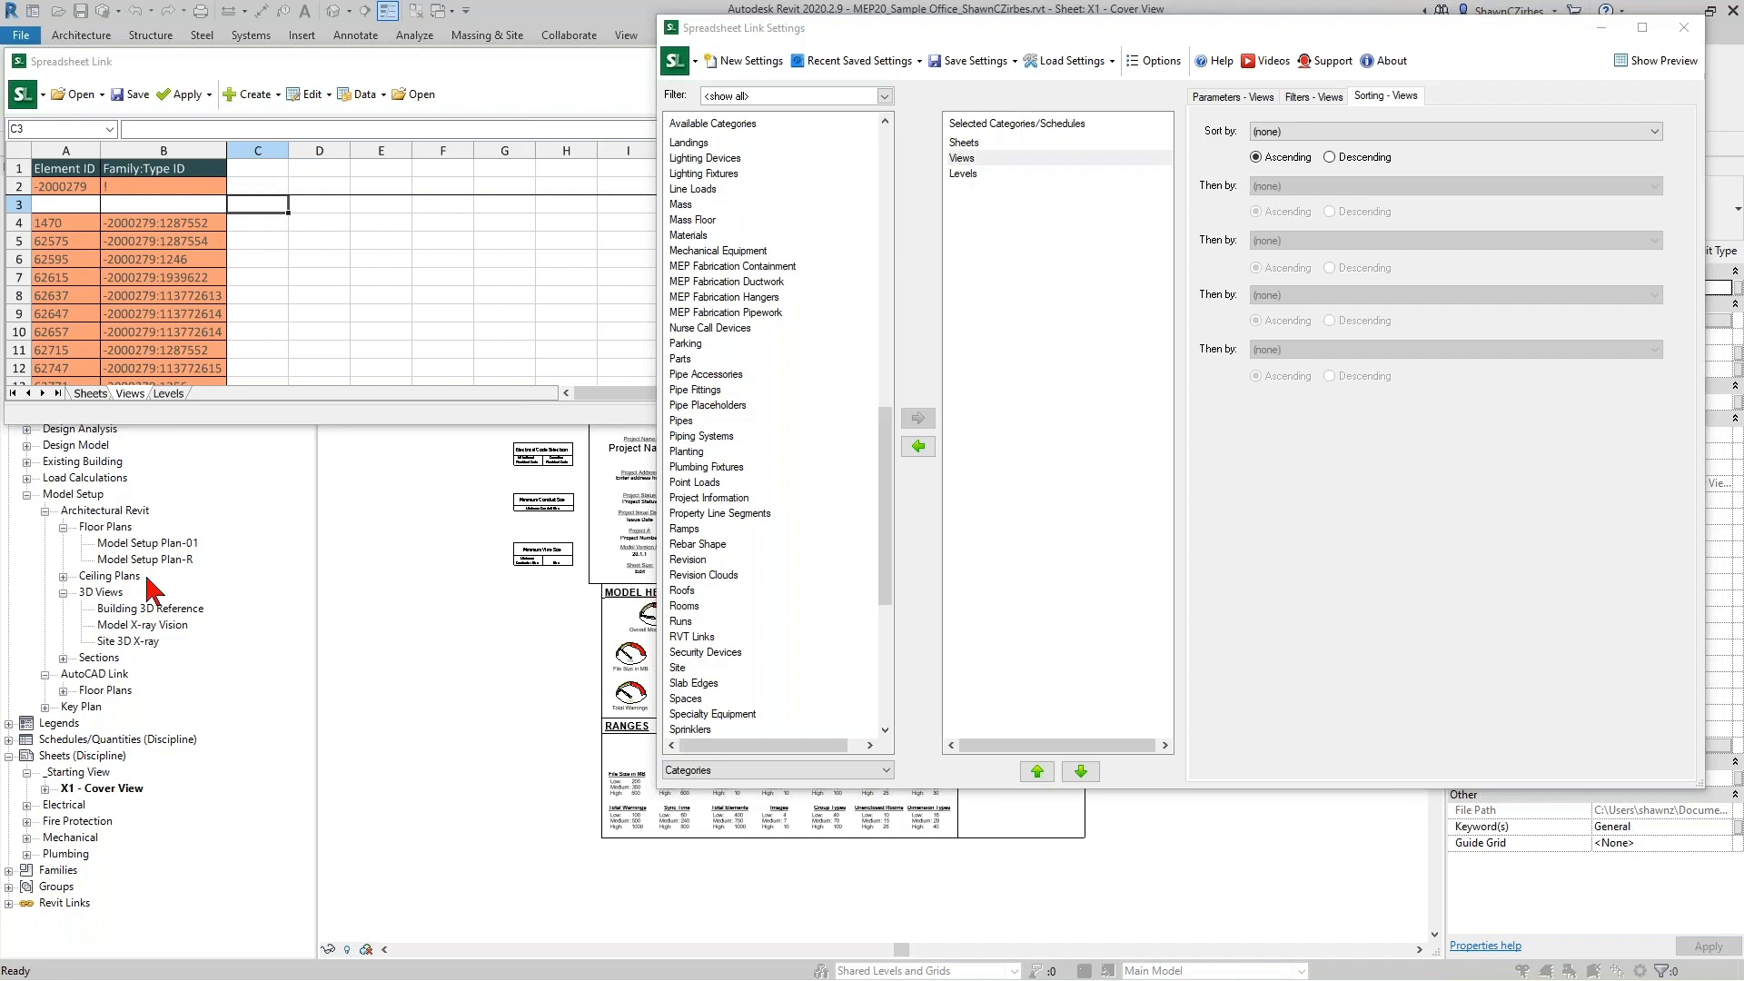
pyautogui.click(1233, 97)
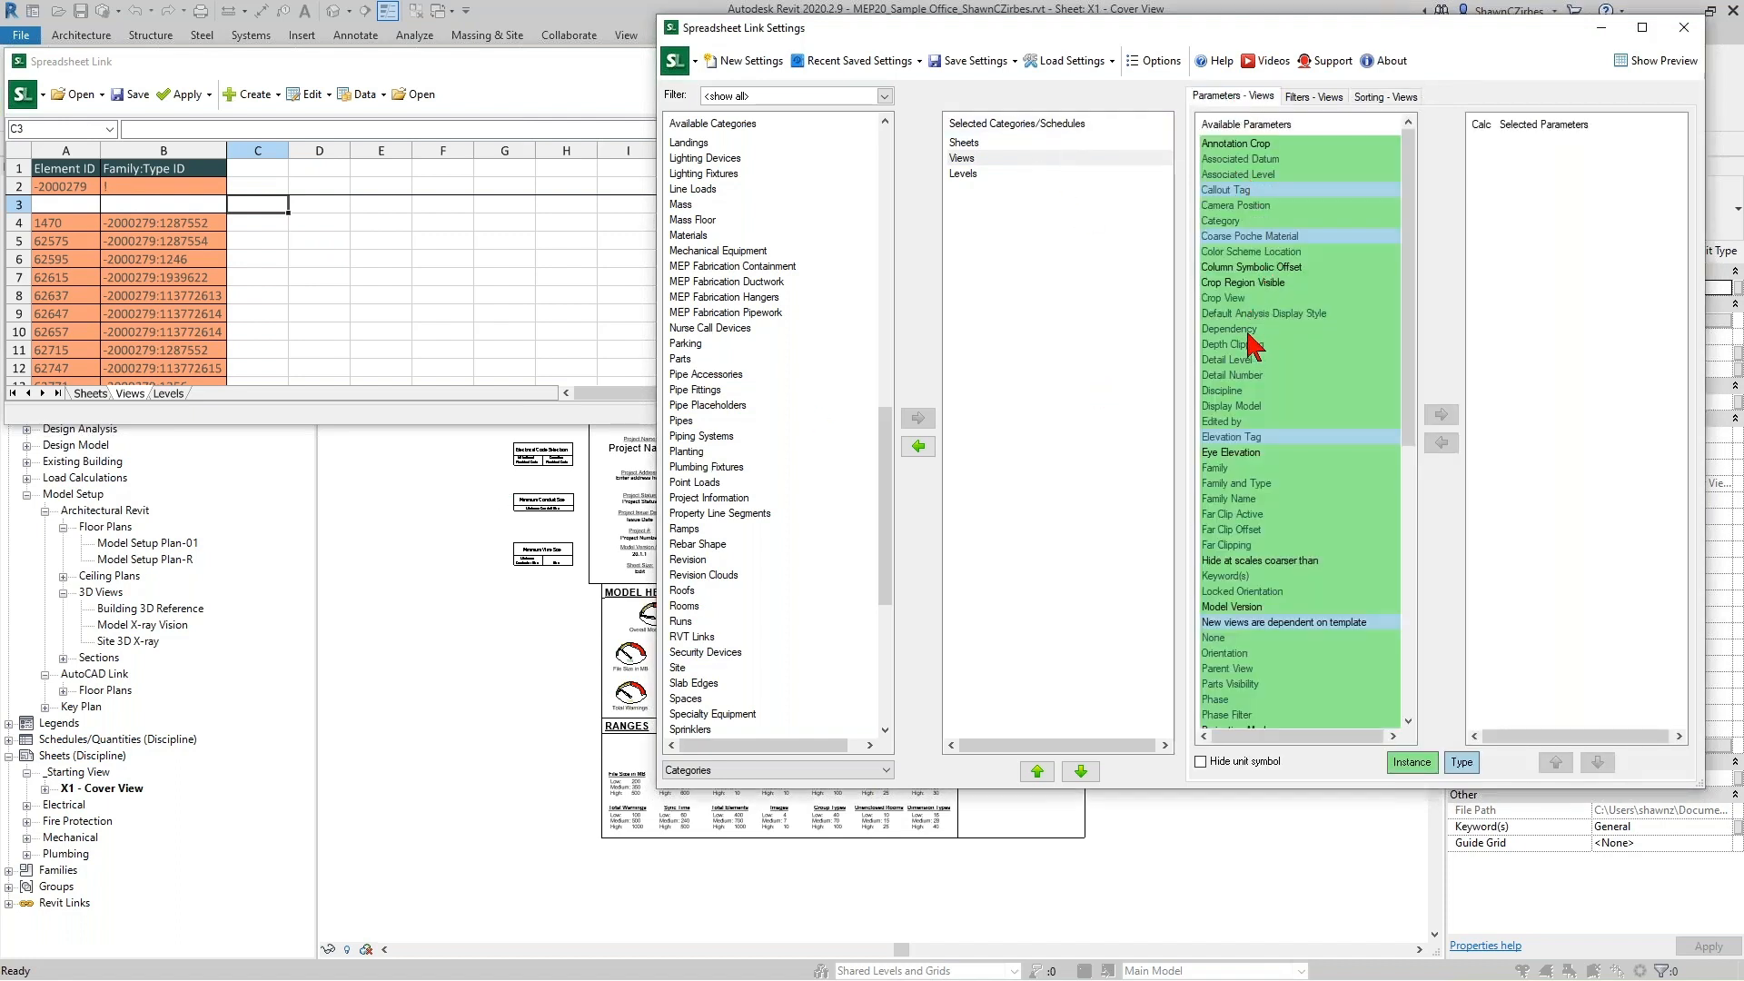
pyautogui.doubleClick(1226, 391)
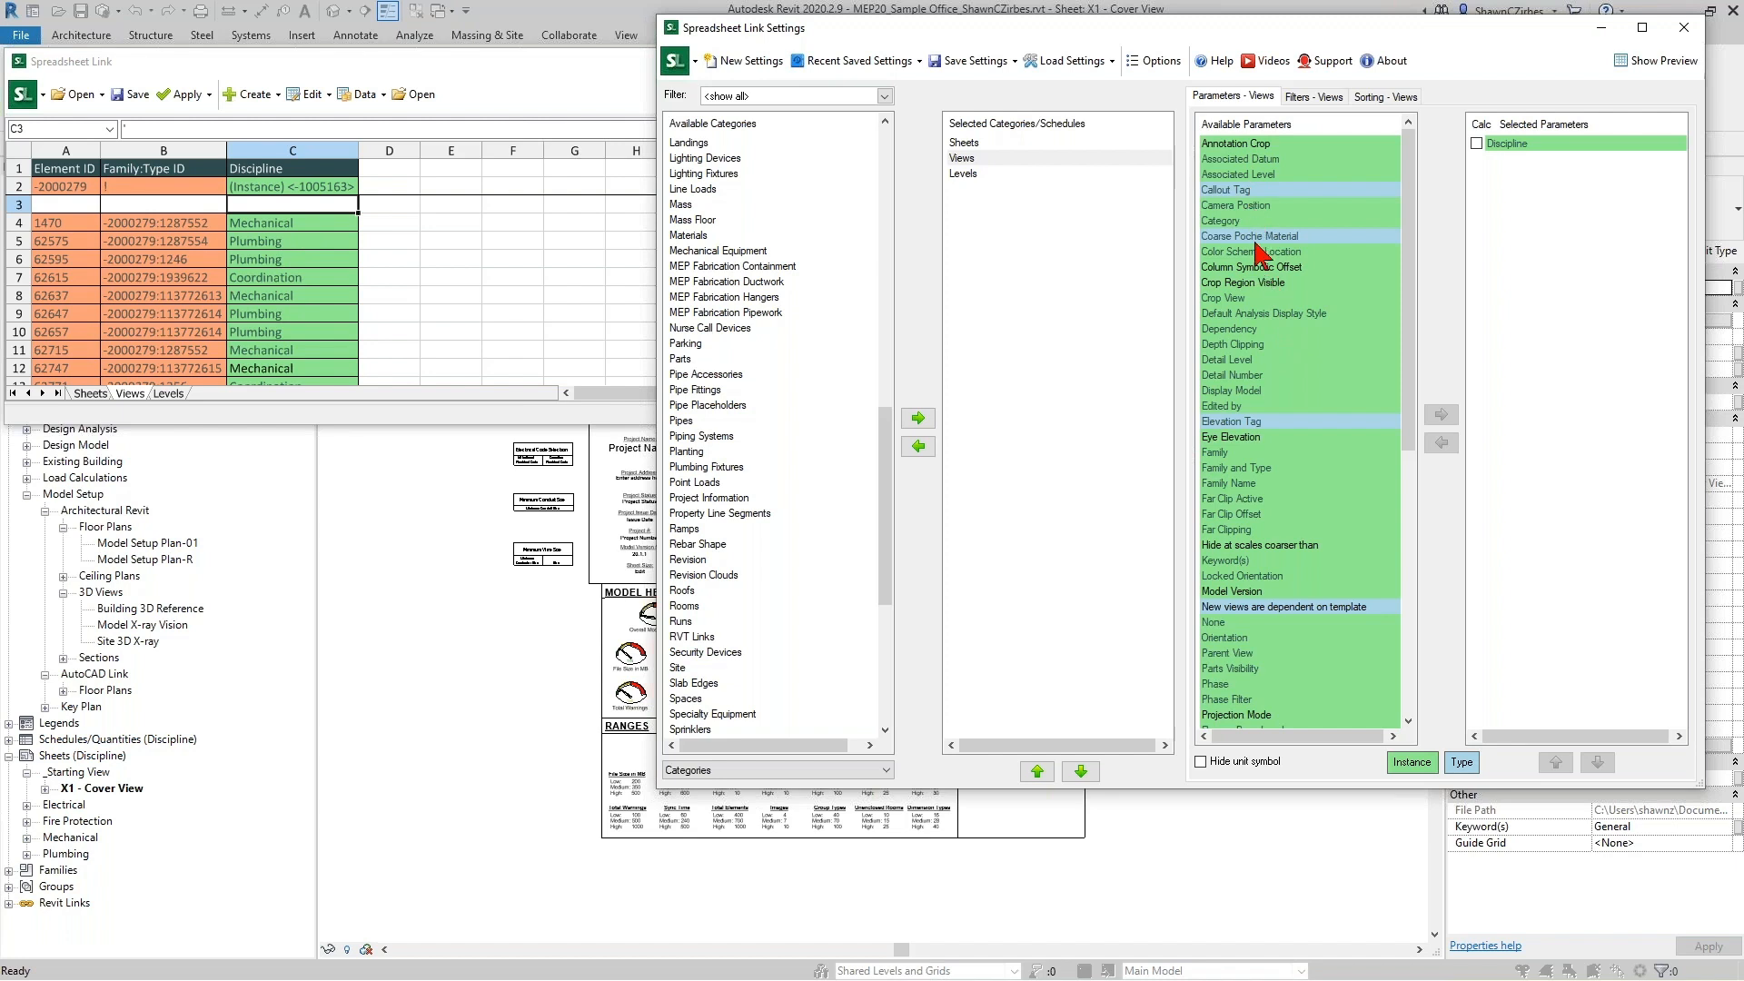
pyautogui.doubleClick(1256, 173)
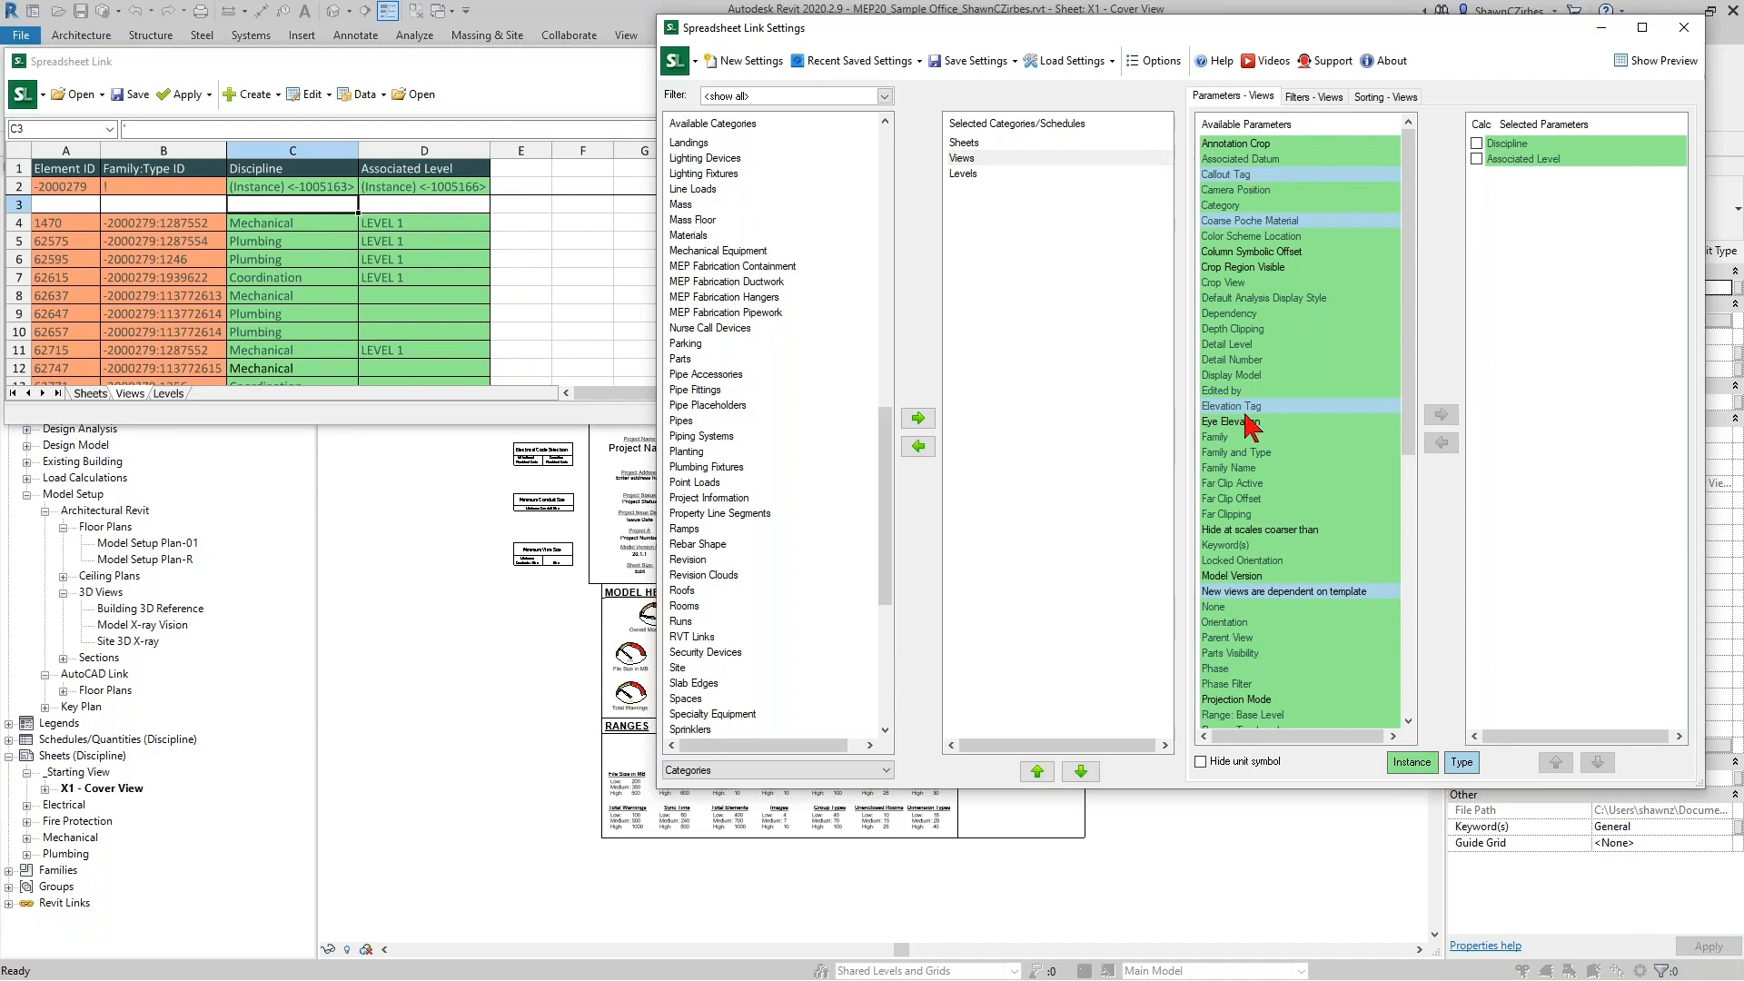
pyautogui.scroll(-10, 1261, 527)
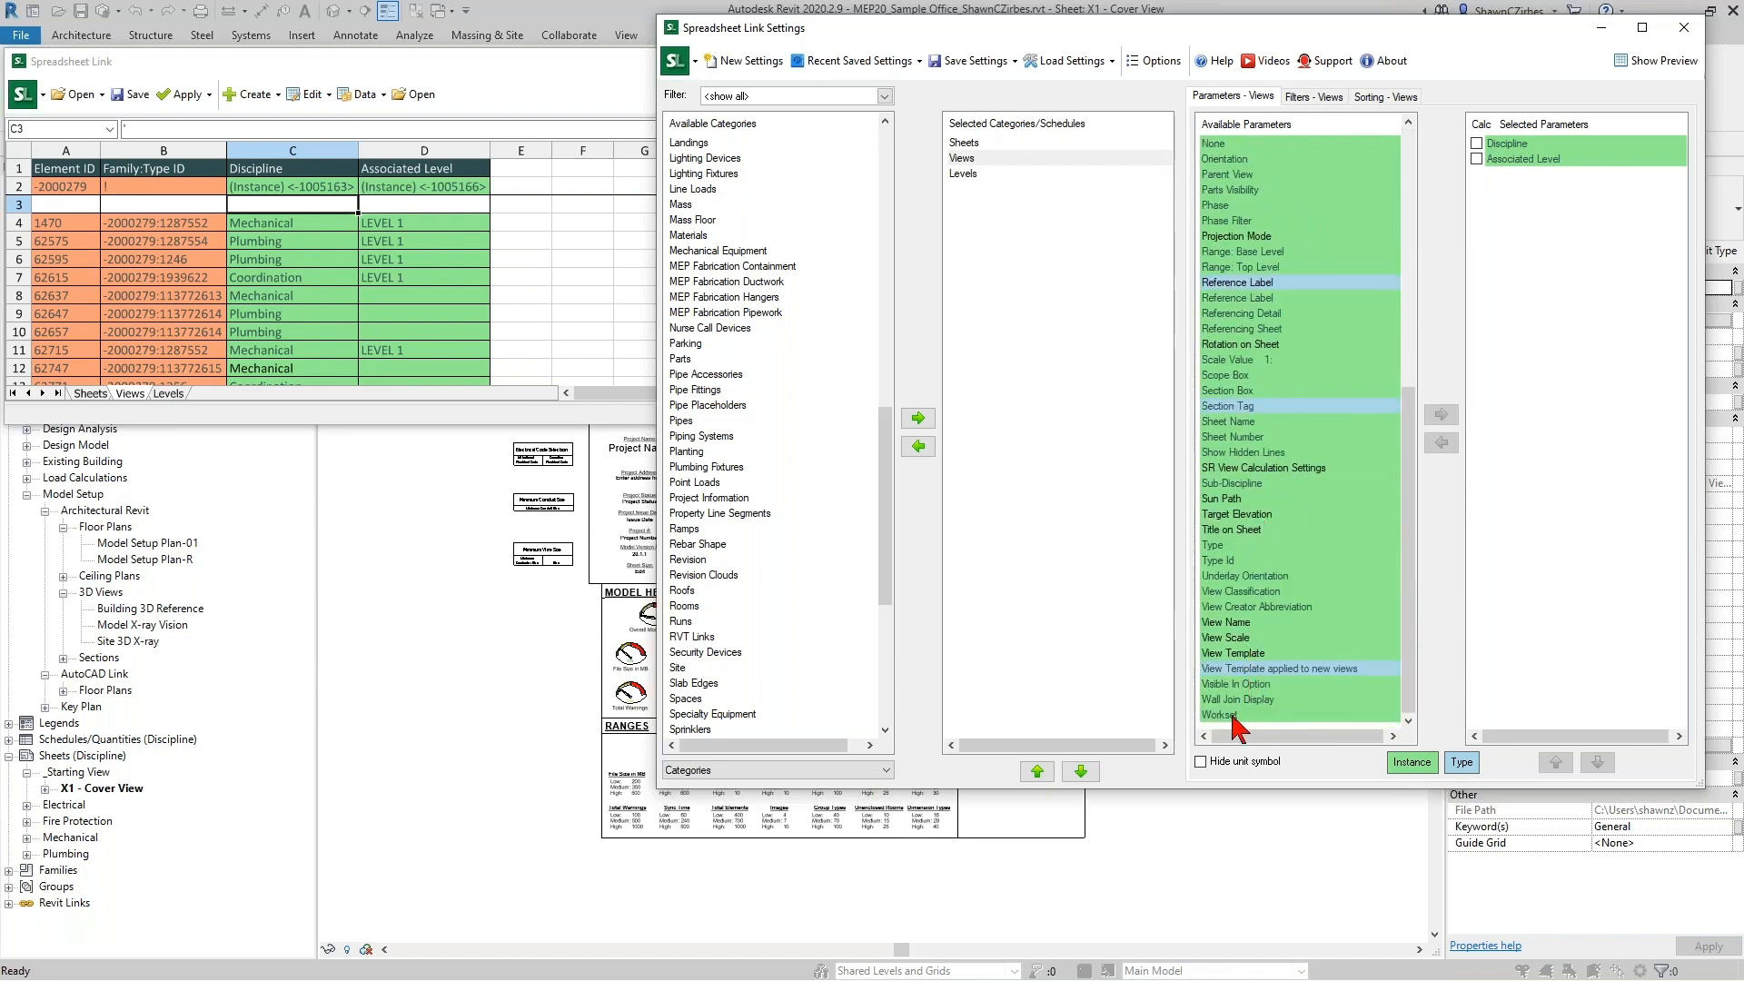
pyautogui.doubleClick(1244, 606)
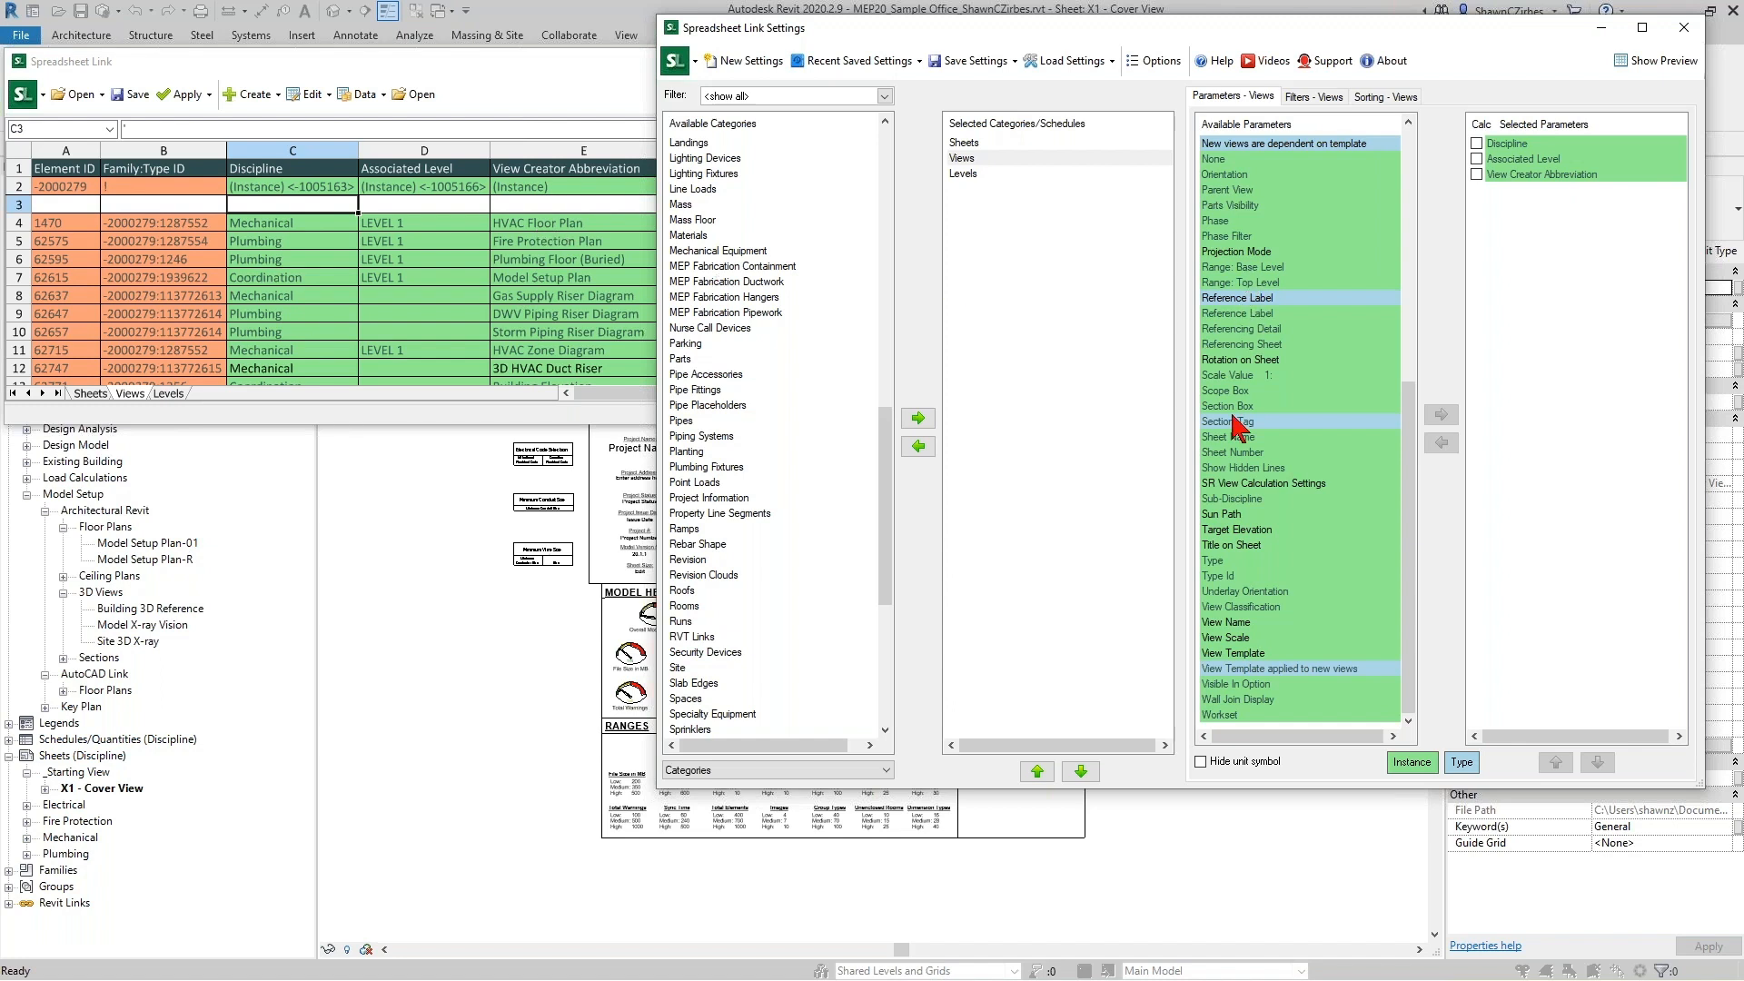
# Add the Scope Box and Sub-Discipline parameters to the Views category, reviewing the Scope Box column in the spreadsheet.
pyautogui.click(1233, 361)
pyautogui.click(1236, 374)
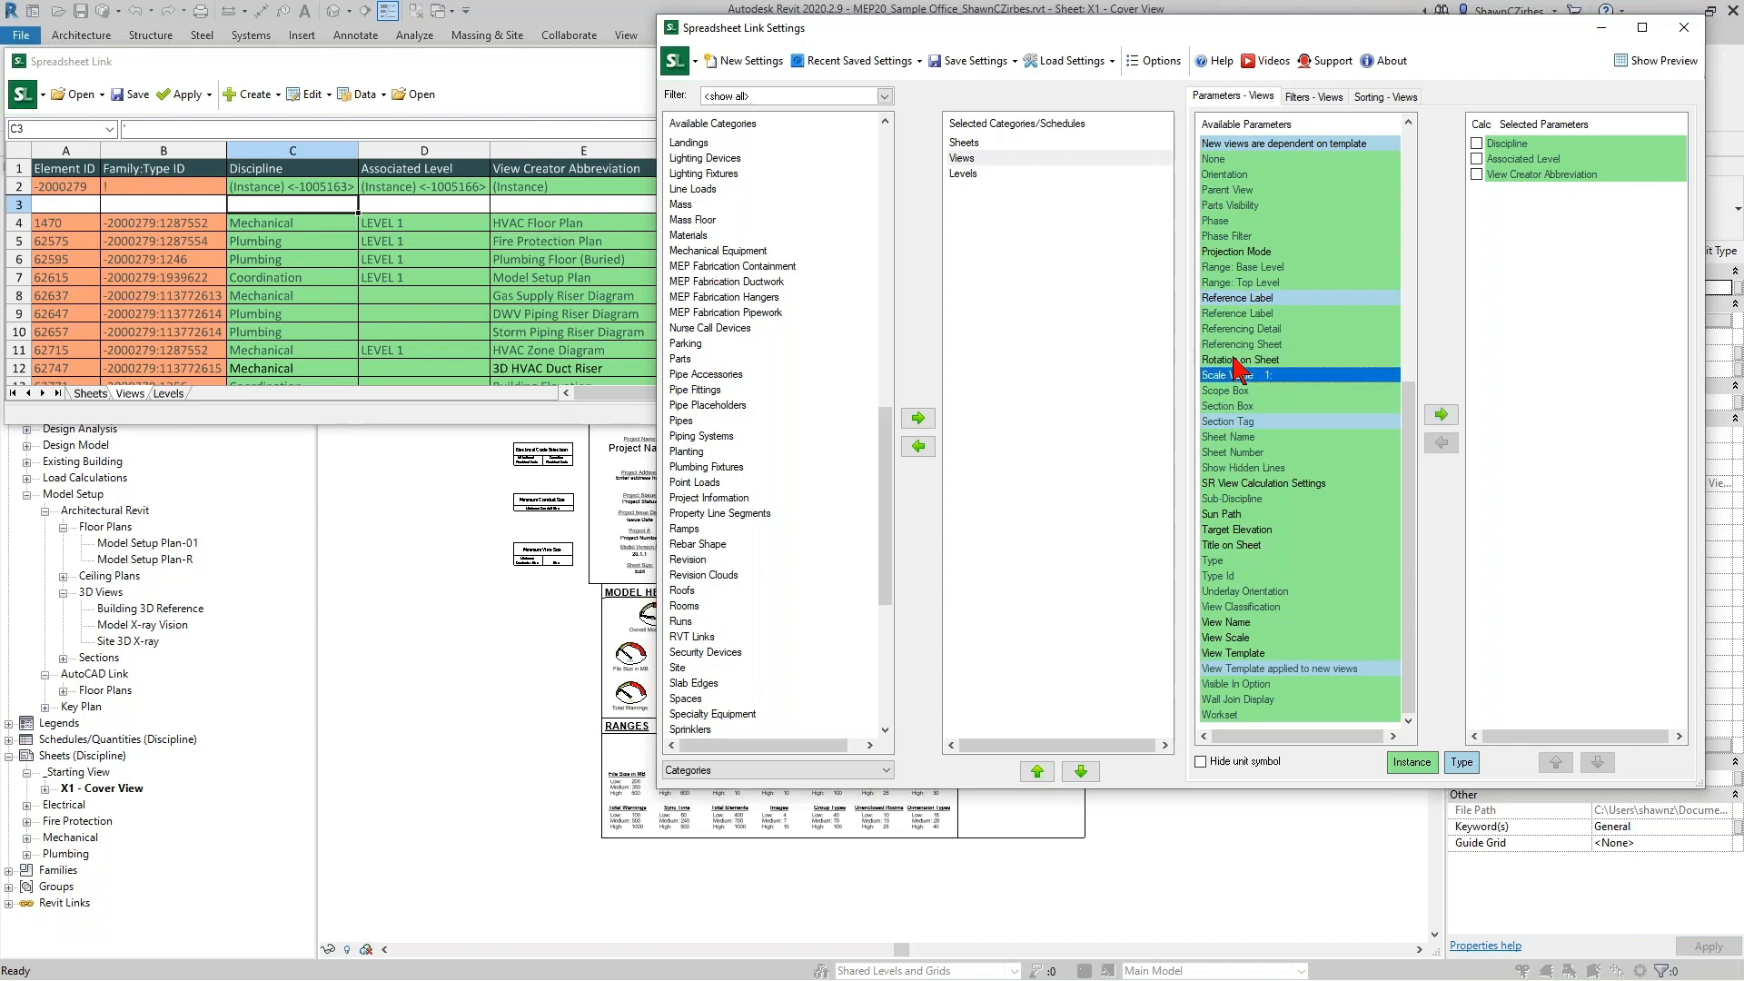
pyautogui.doubleClick(1228, 392)
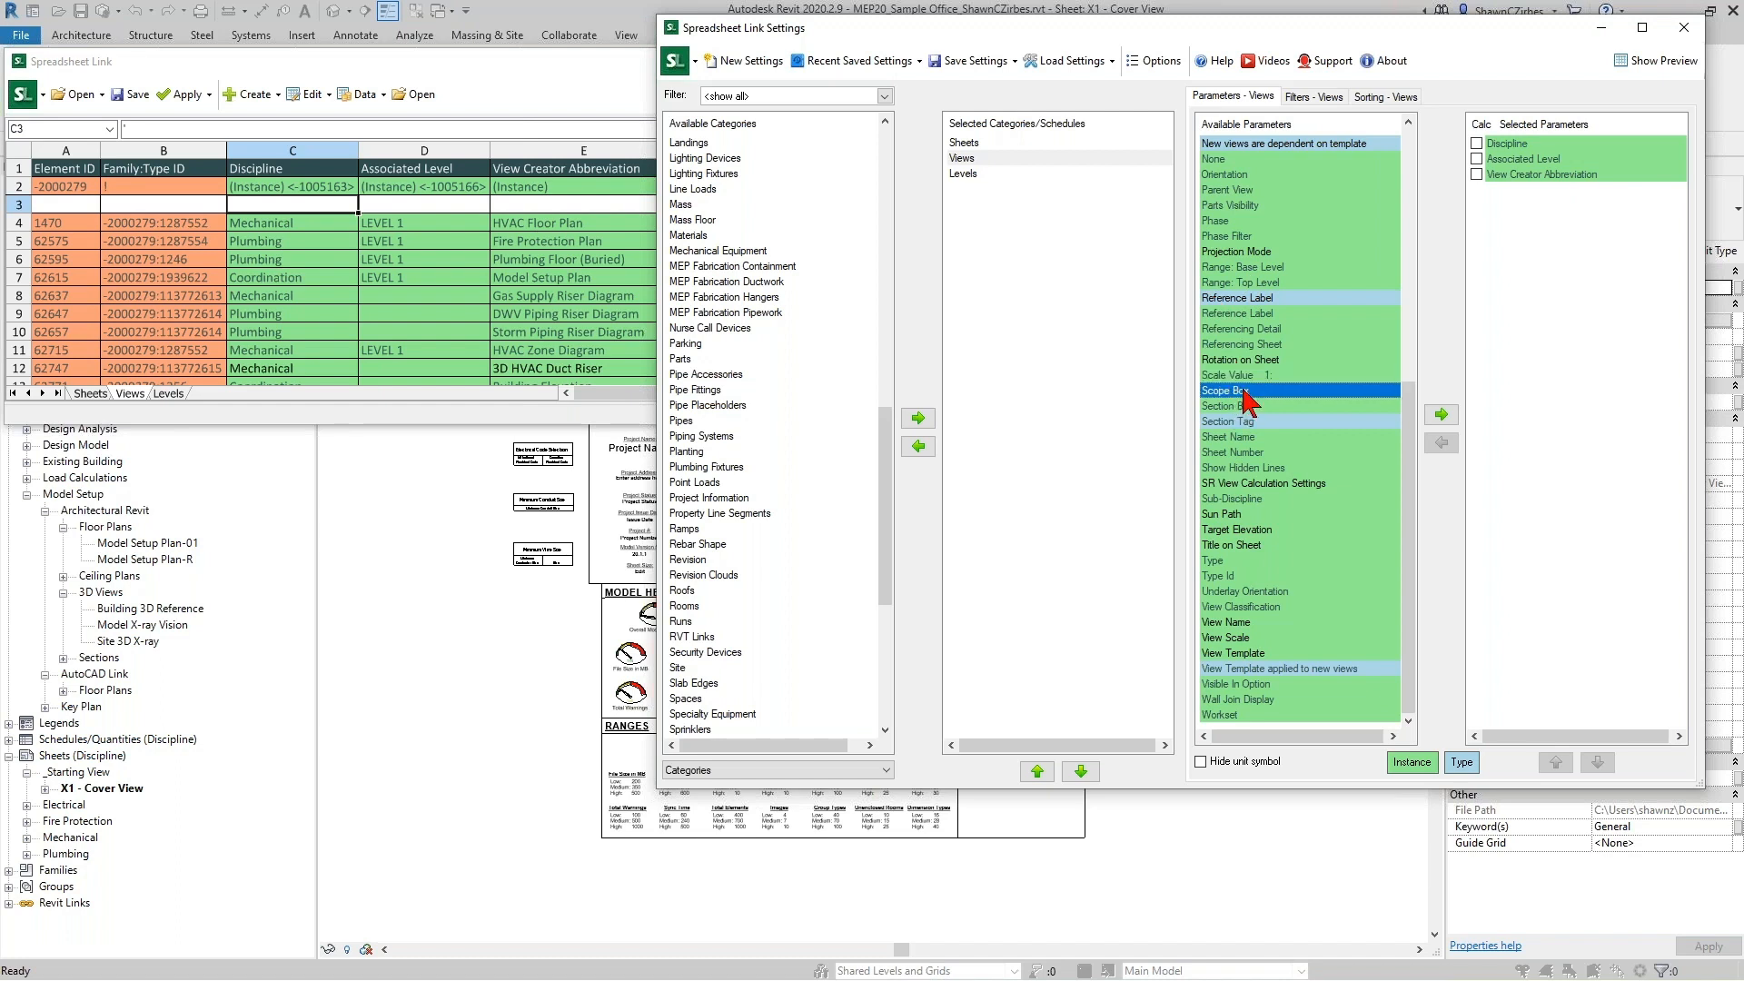
pyautogui.click(530, 82)
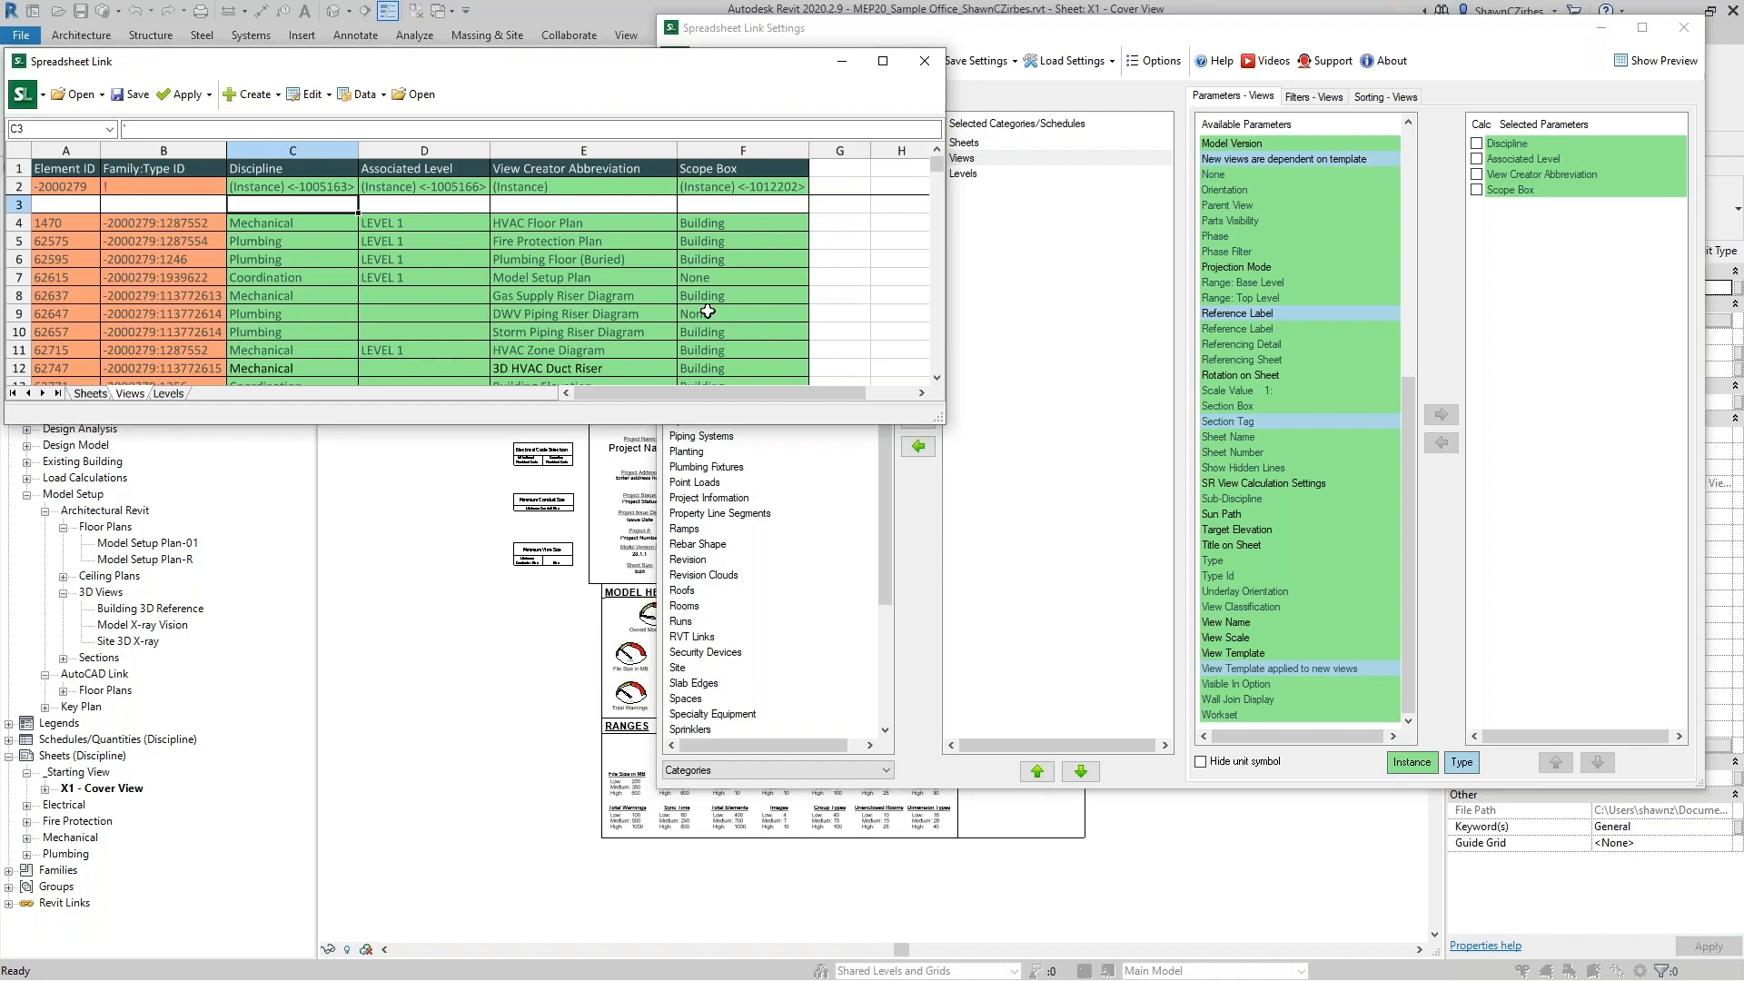
pyautogui.scroll(-20, 708, 312)
pyautogui.scroll(-20, 717, 309)
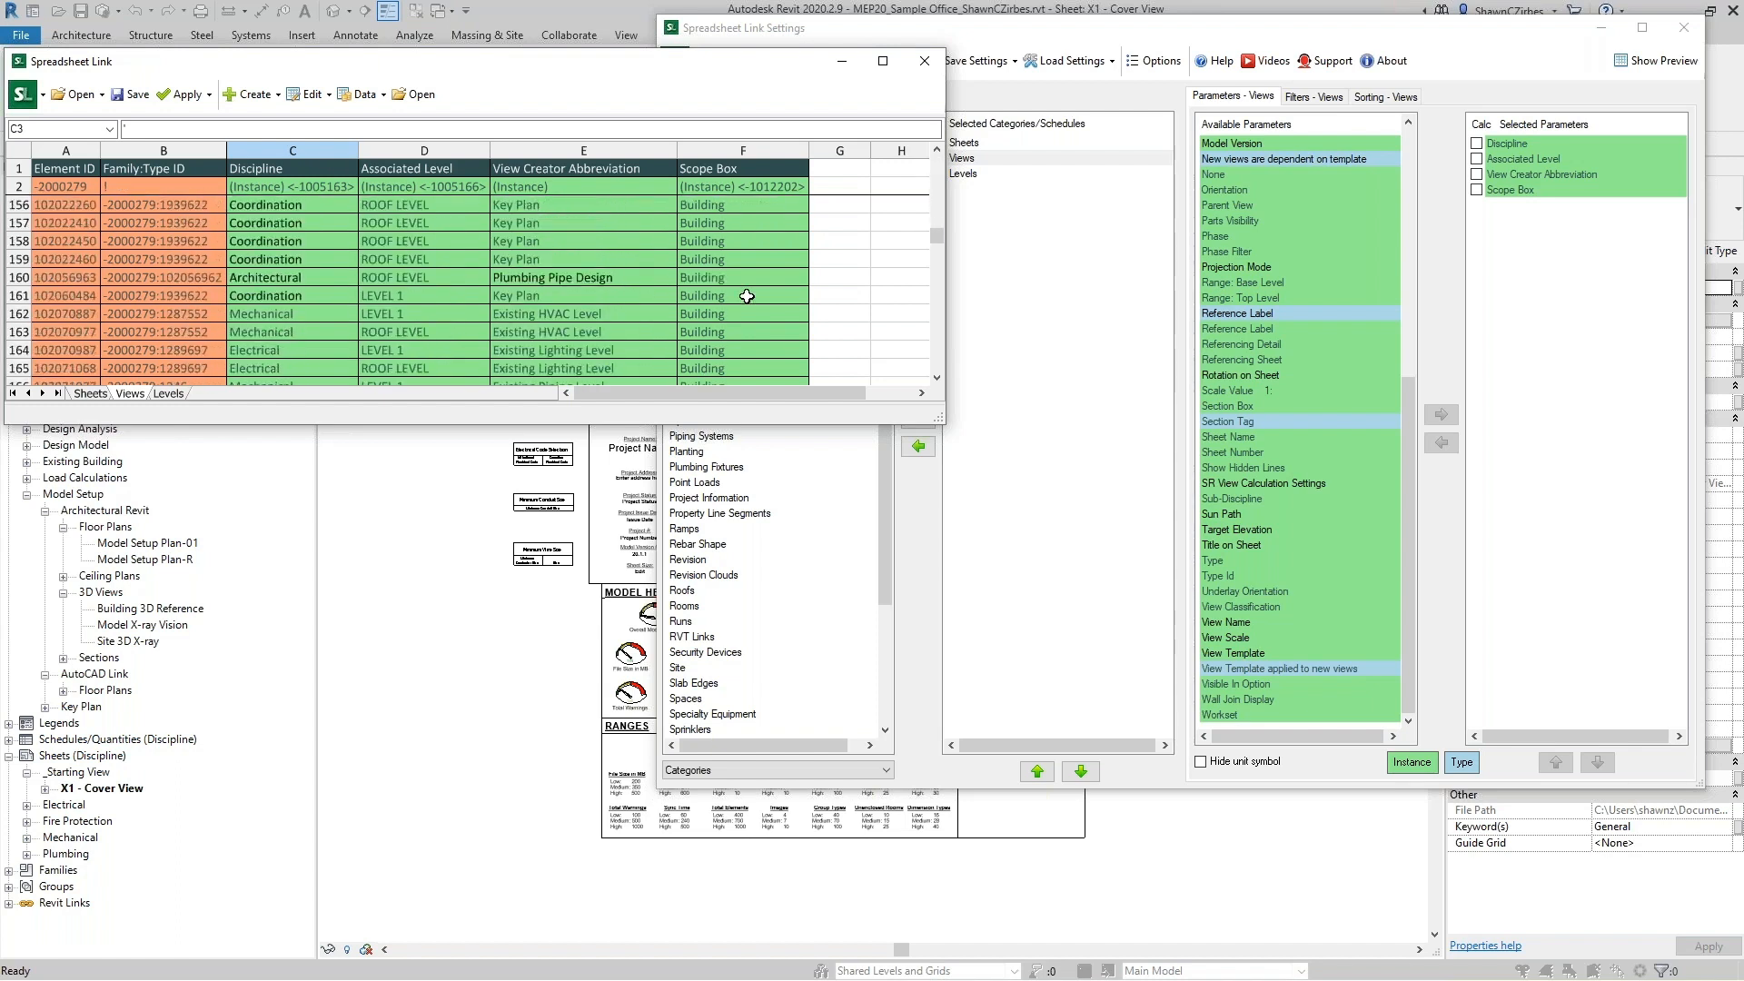
pyautogui.moveTo(936, 235); pyautogui.dragTo(926, 120)
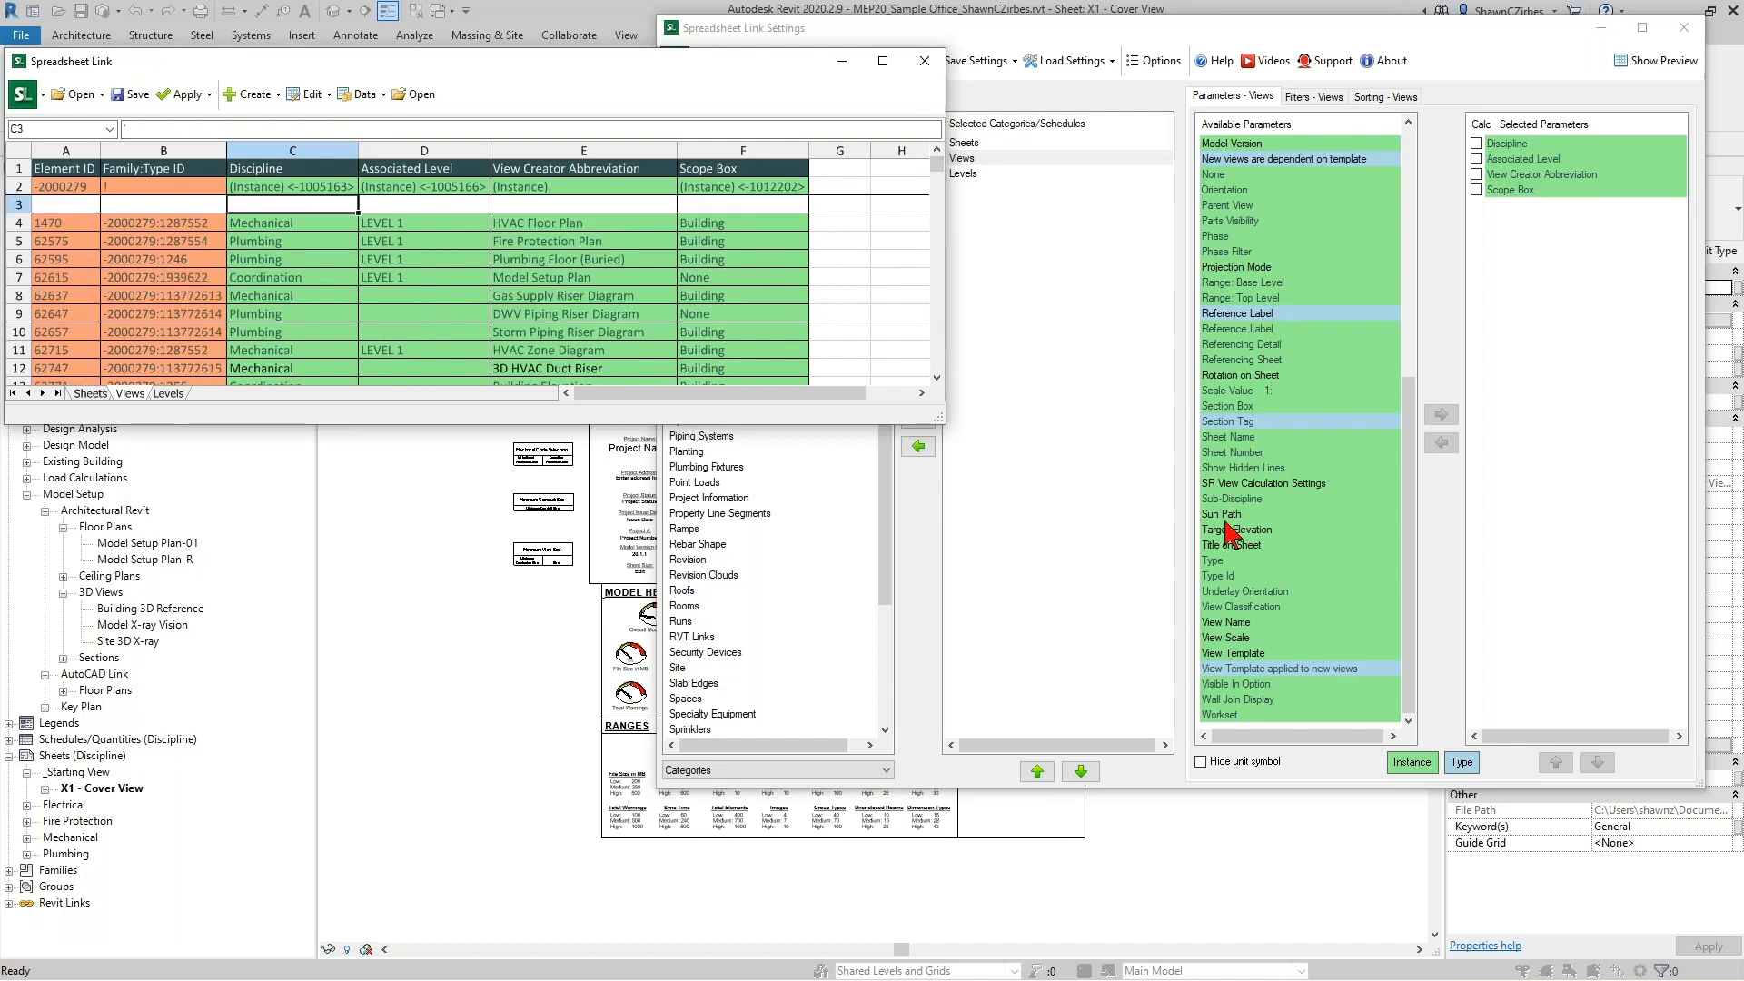
pyautogui.click(1258, 499)
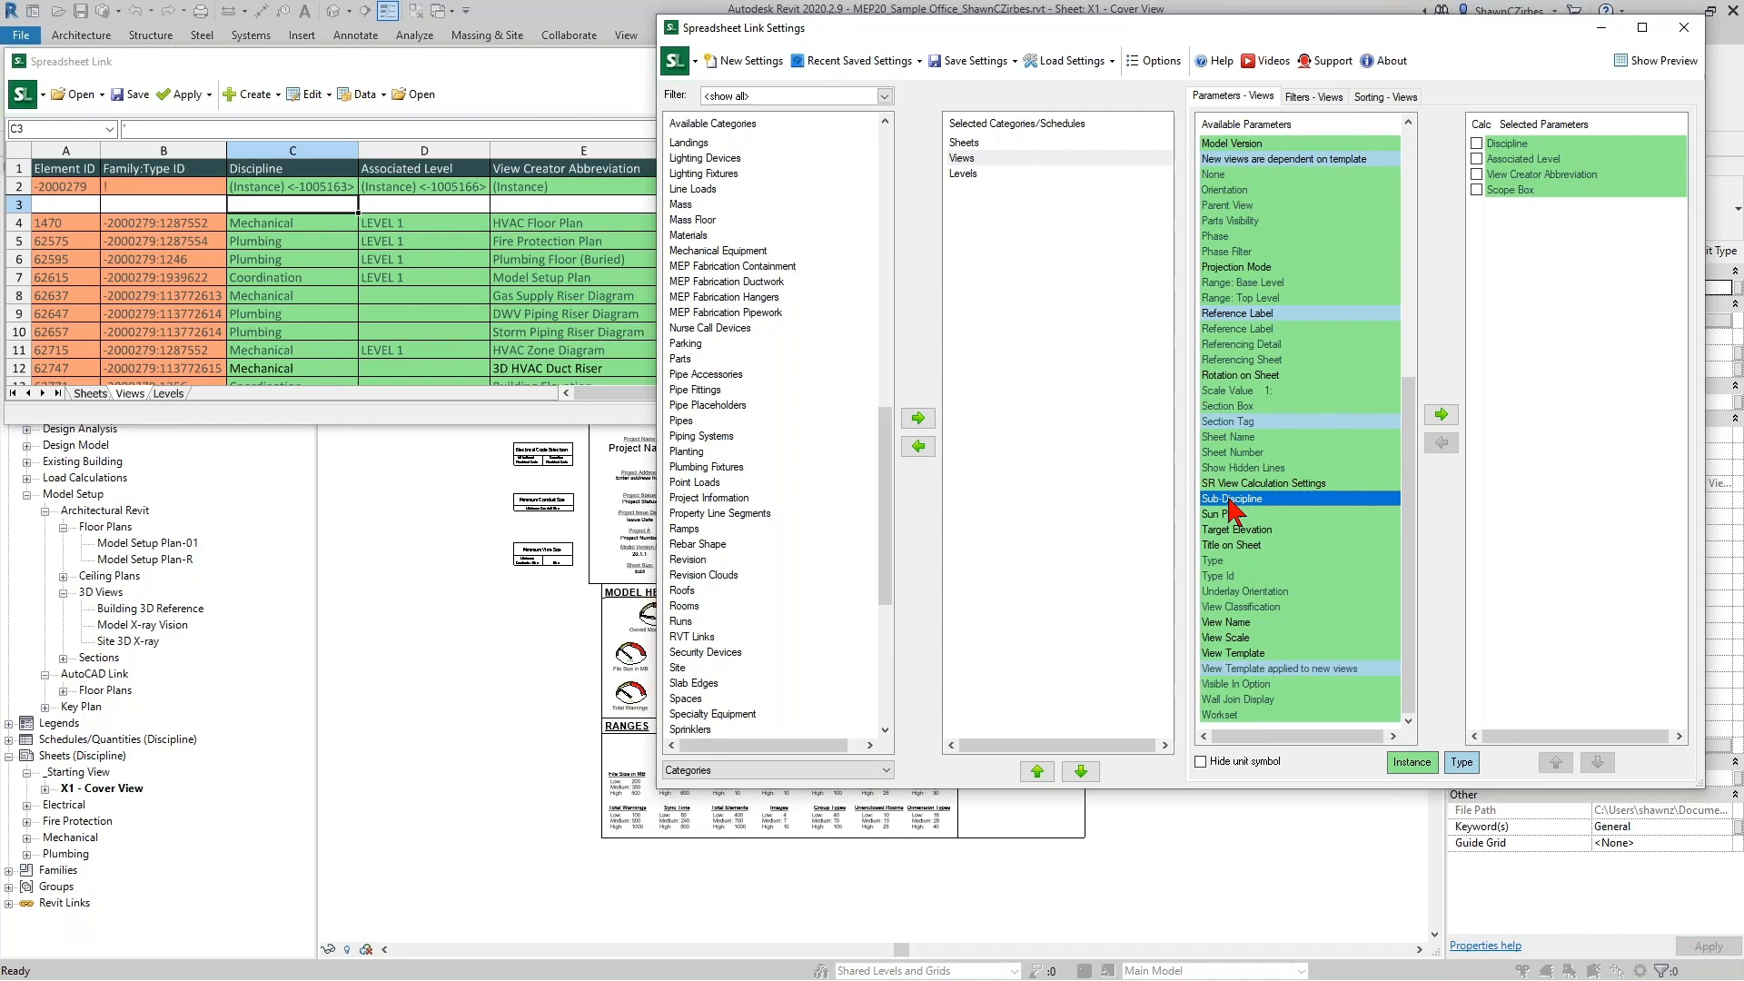
pyautogui.doubleClick(1231, 499)
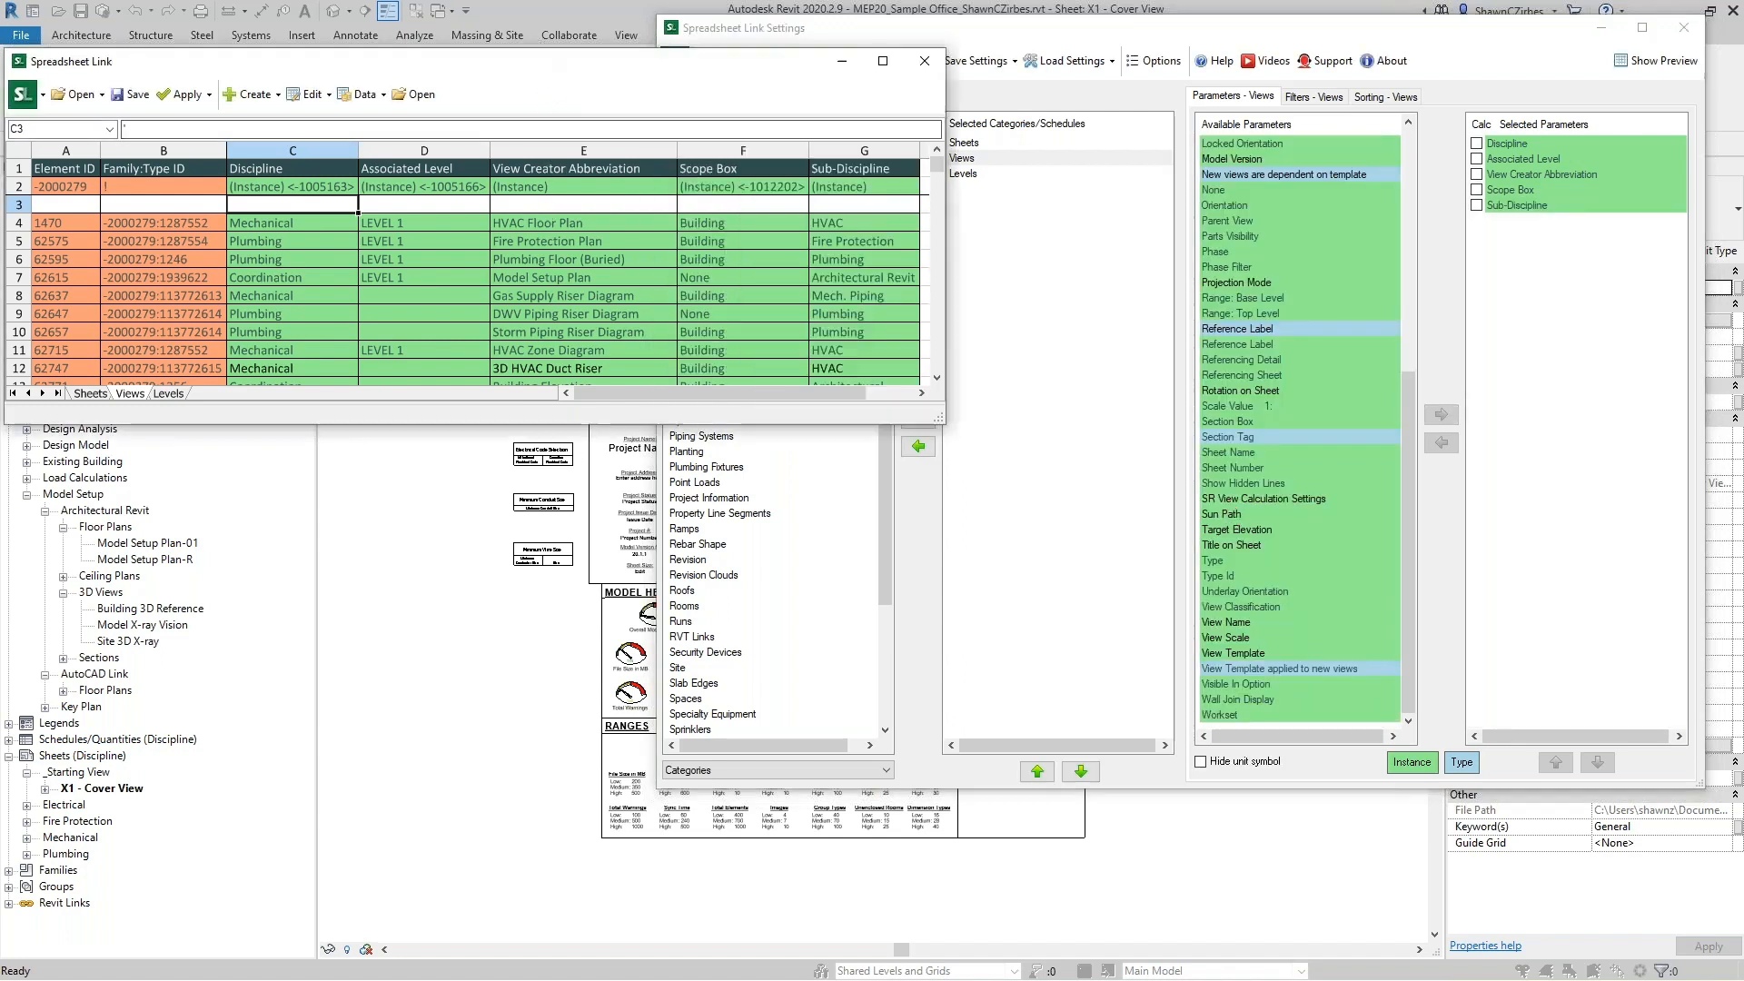
# Examine the Discipline and Sub-Discipline values of the Fire Protection Plan rows in the Views worksheet against the Project Browser's view organization.
pyautogui.scroll(-3, 836, 300)
pyautogui.scroll(-4, 828, 332)
pyautogui.scroll(-9, 876, 293)
pyautogui.scroll(-8, 874, 305)
pyautogui.scroll(1, 868, 296)
pyautogui.moveTo(259, 224); pyautogui.dragTo(264, 240)
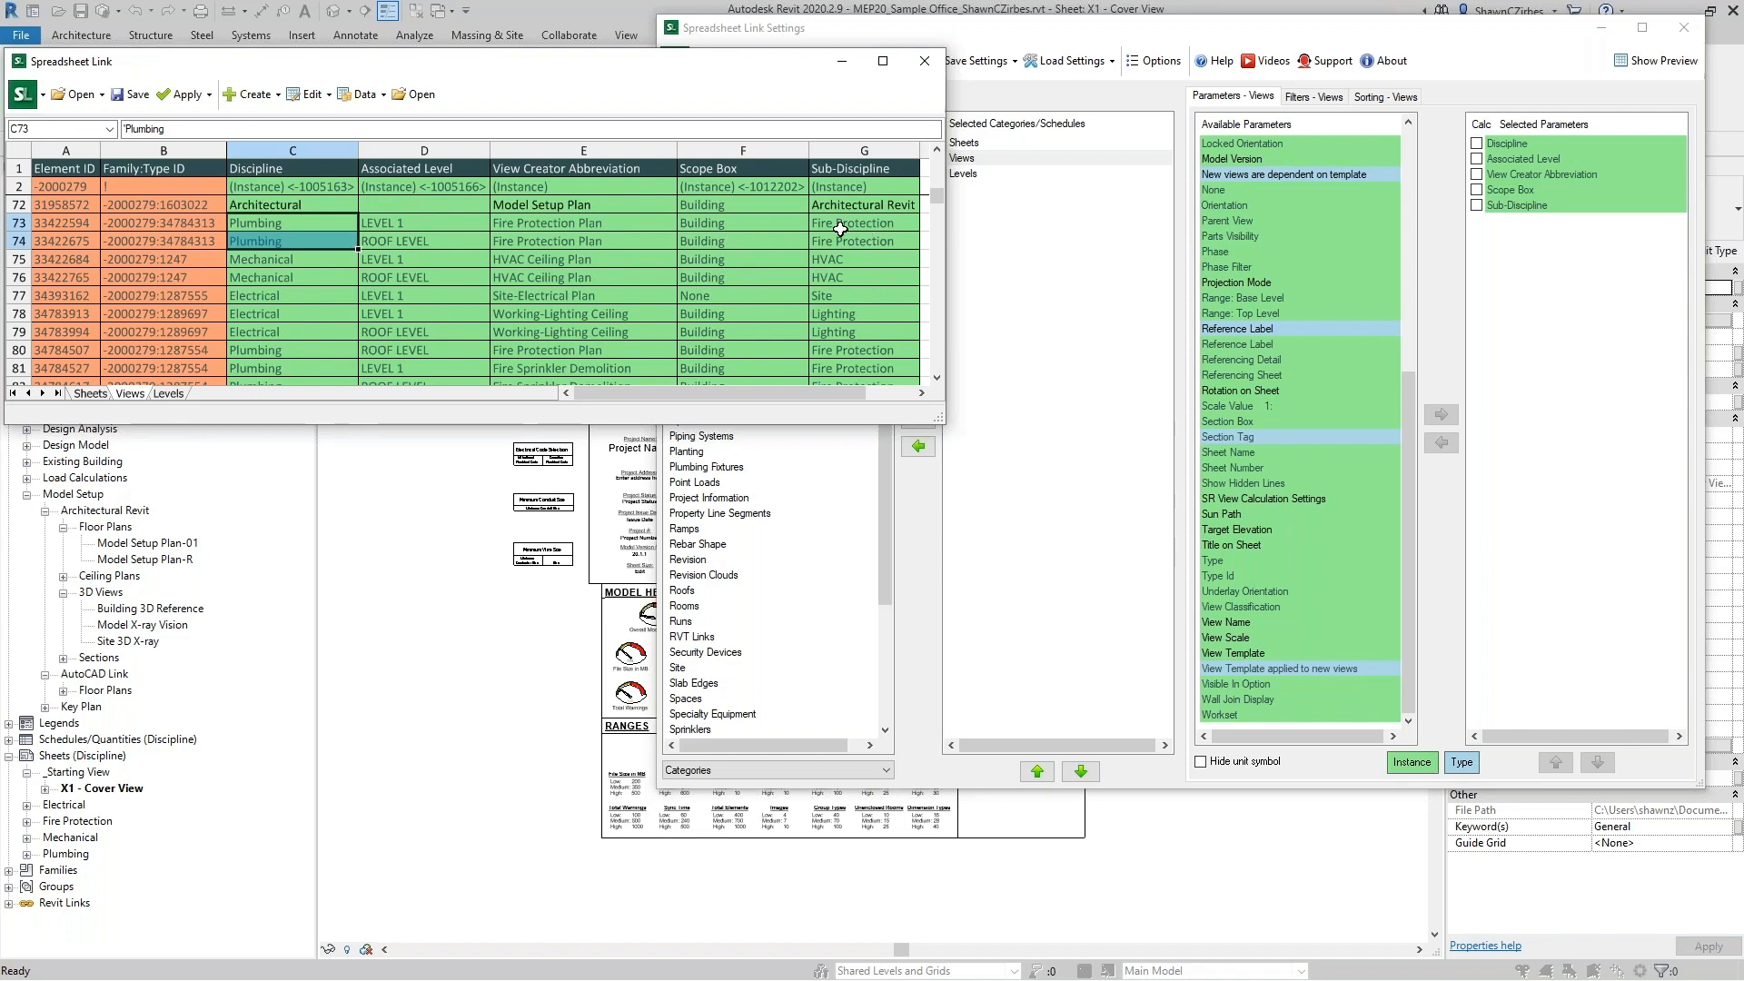
pyautogui.moveTo(839, 228); pyautogui.dragTo(838, 234)
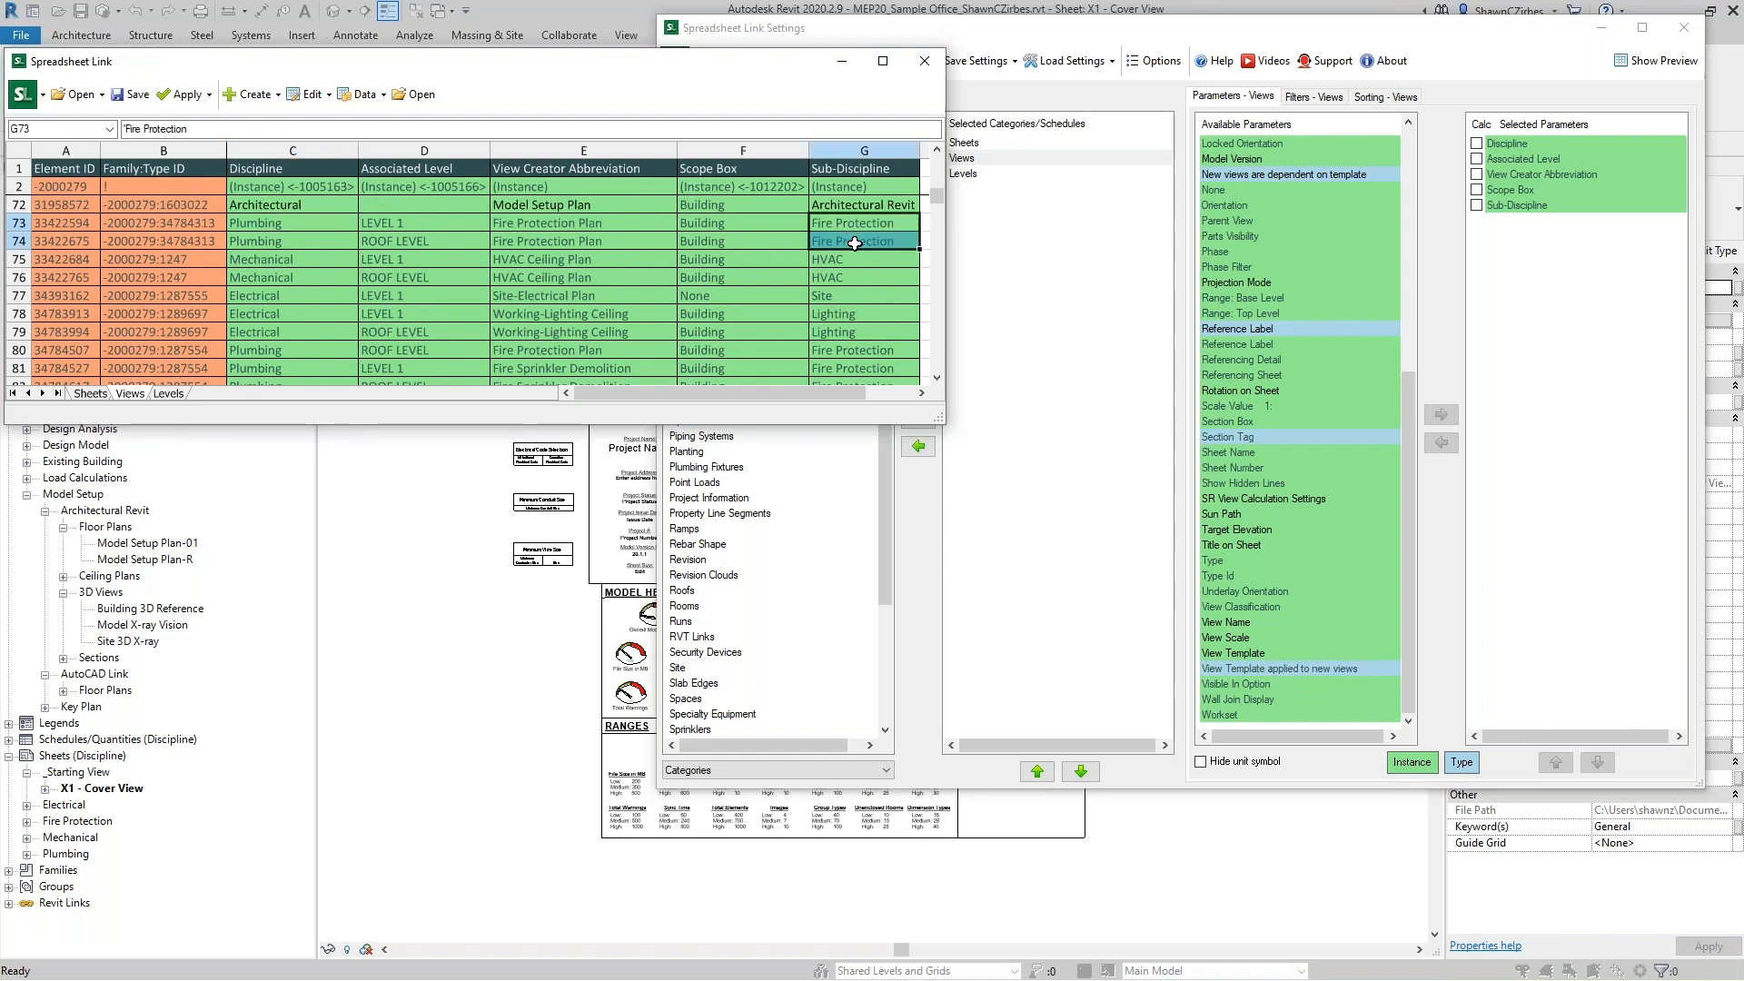
pyautogui.moveTo(292, 224); pyautogui.dragTo(886, 235)
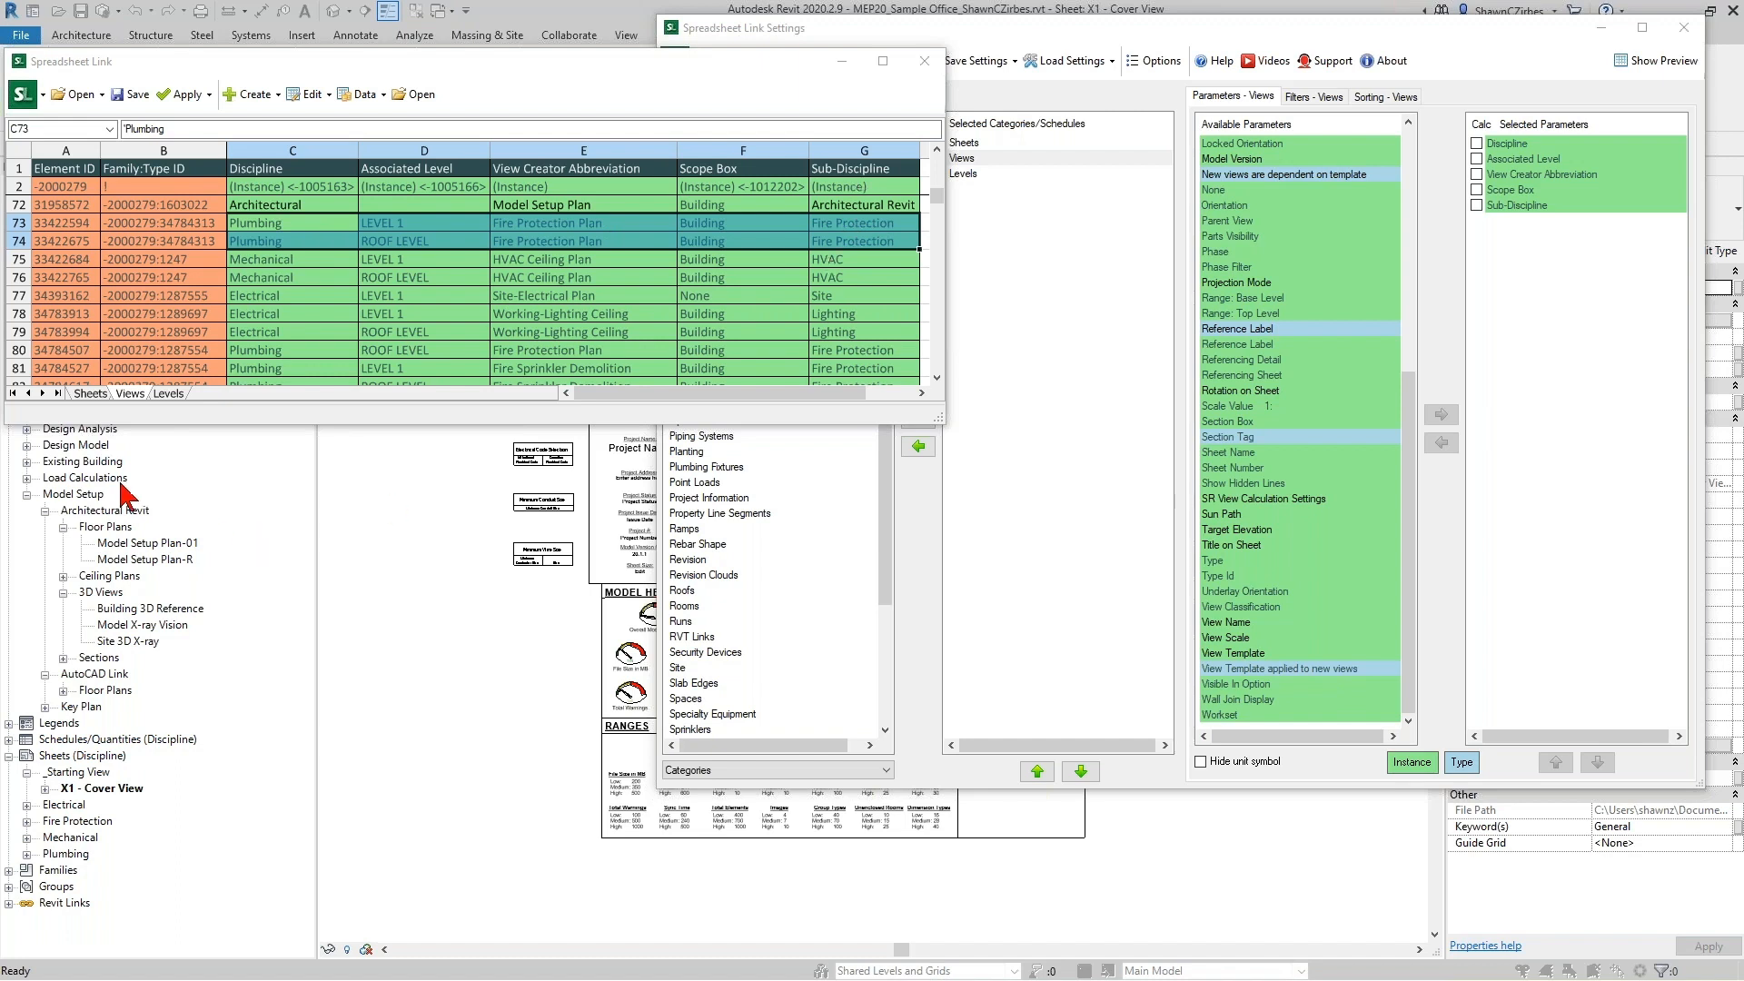
pyautogui.moveTo(205, 59); pyautogui.dragTo(427, 77)
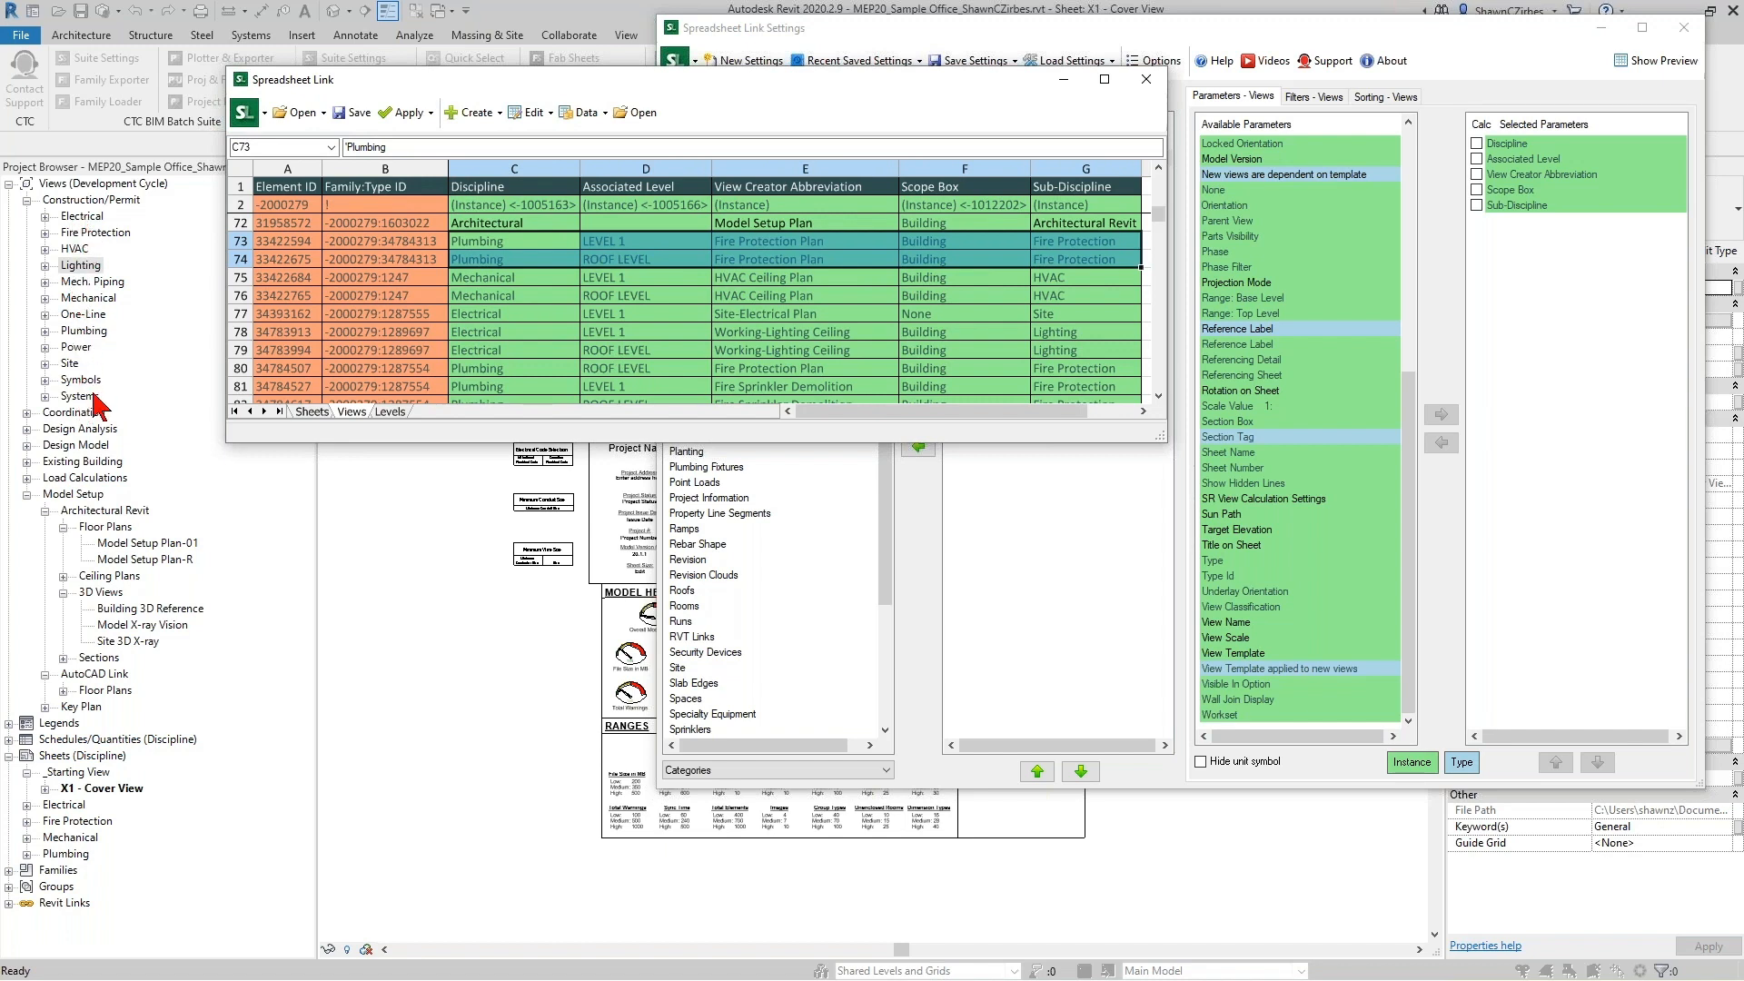
pyautogui.click(1089, 255)
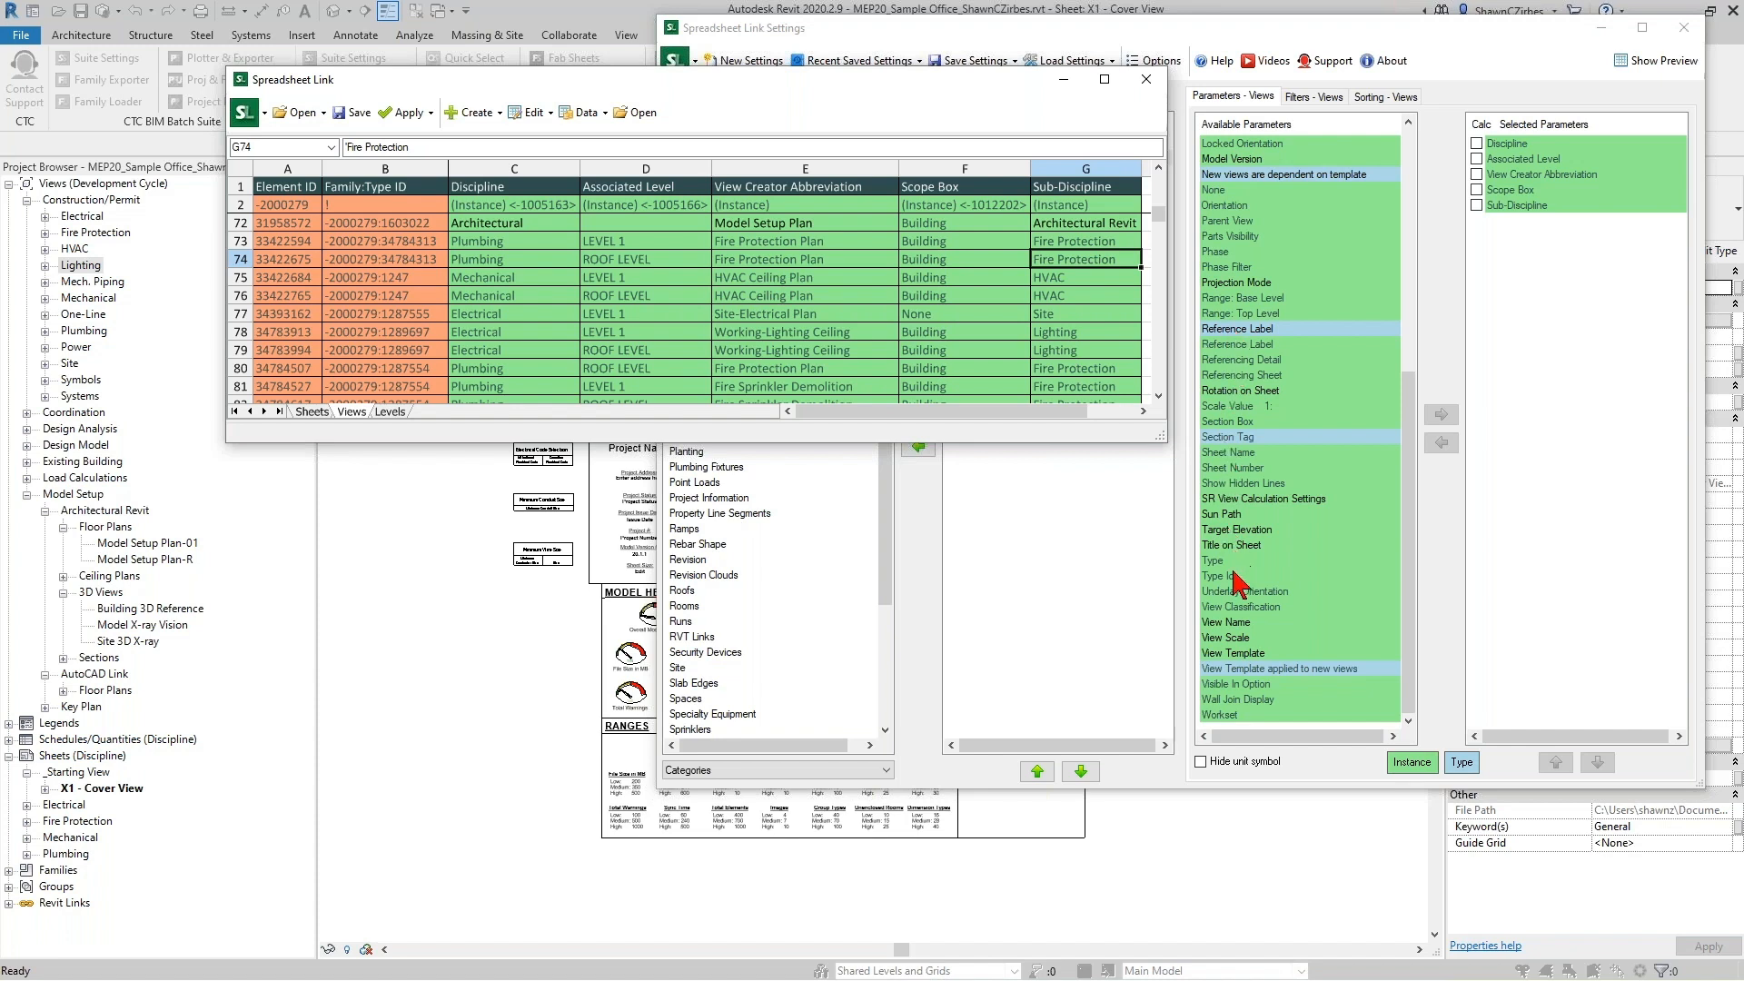
# Add the Family parameter to the Views category's selected parameters and review the Family column in the Views worksheet.
pyautogui.click(1237, 312)
pyautogui.press('f')
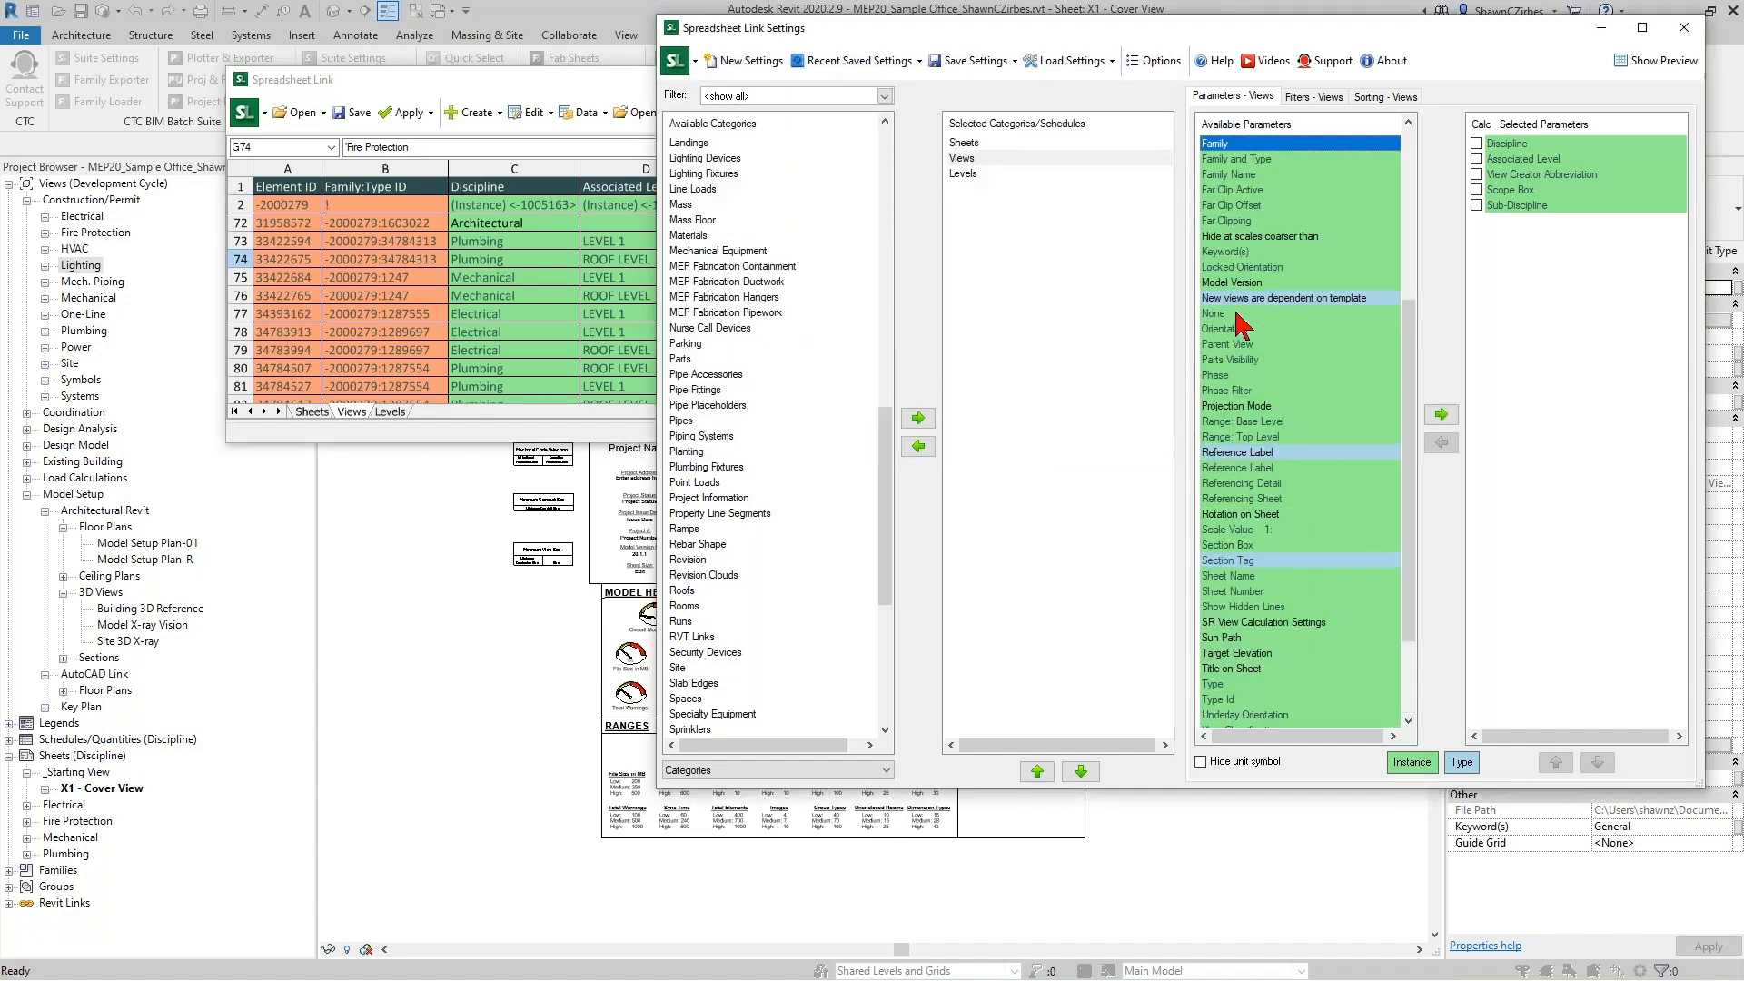
pyautogui.doubleClick(1229, 145)
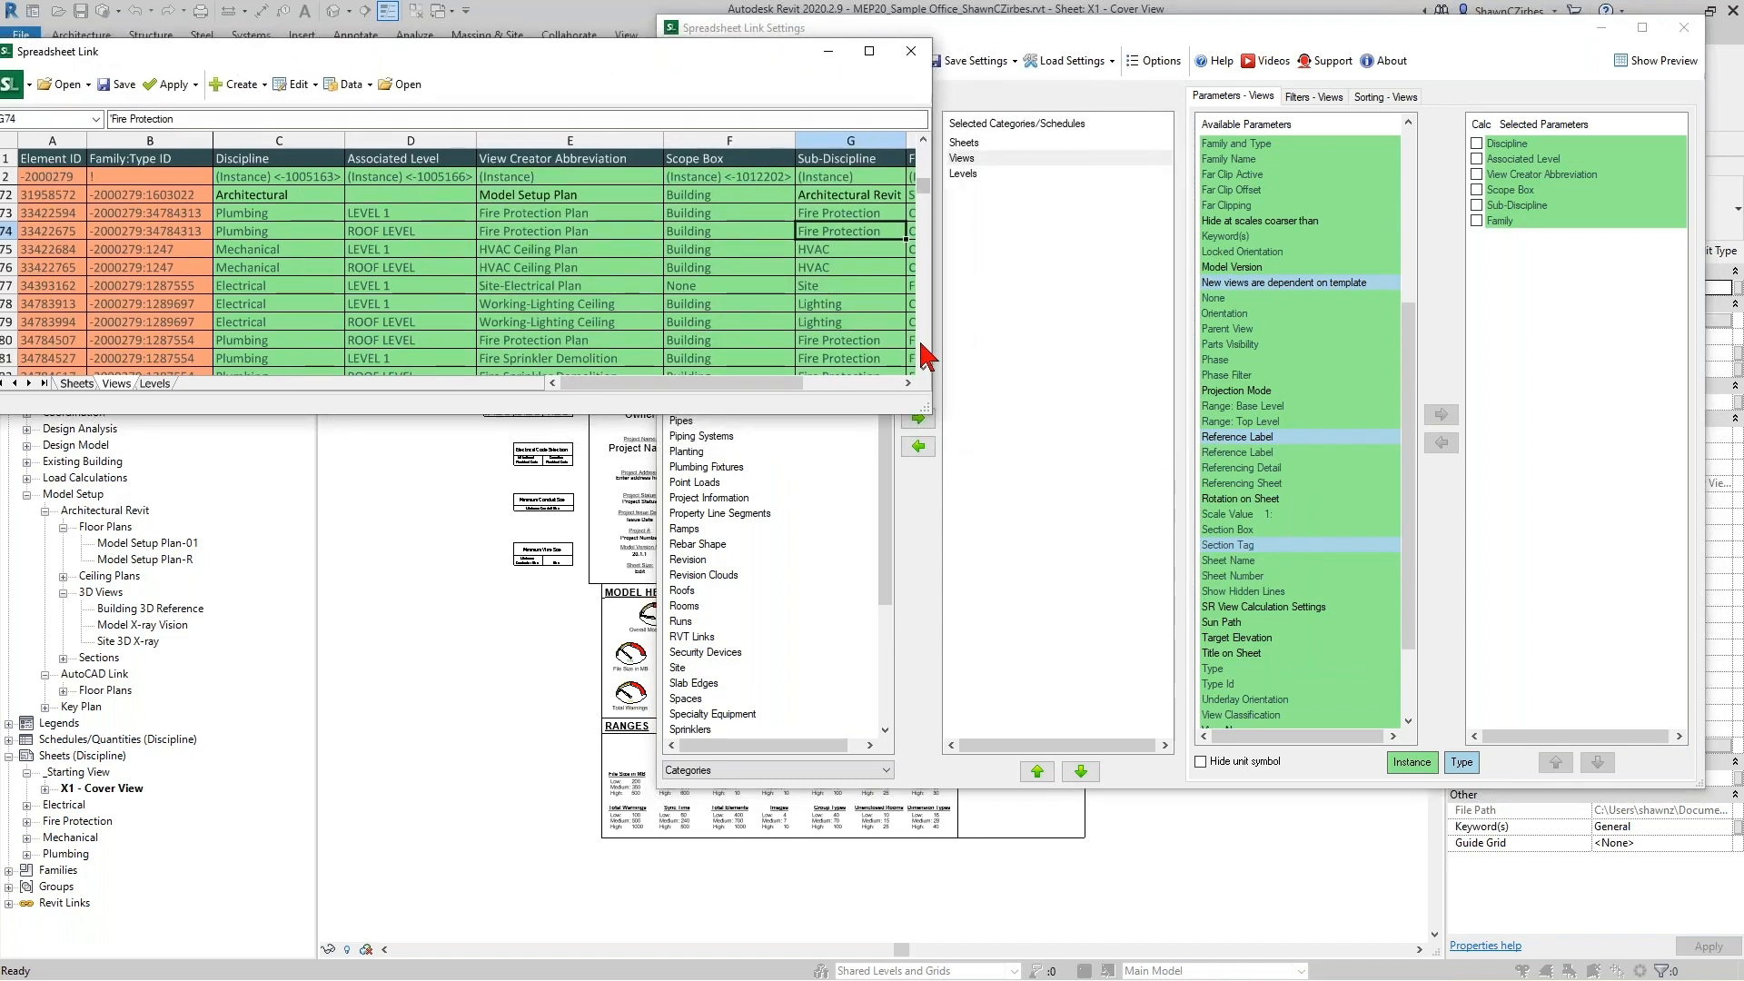
pyautogui.moveTo(934, 343); pyautogui.dragTo(1155, 347)
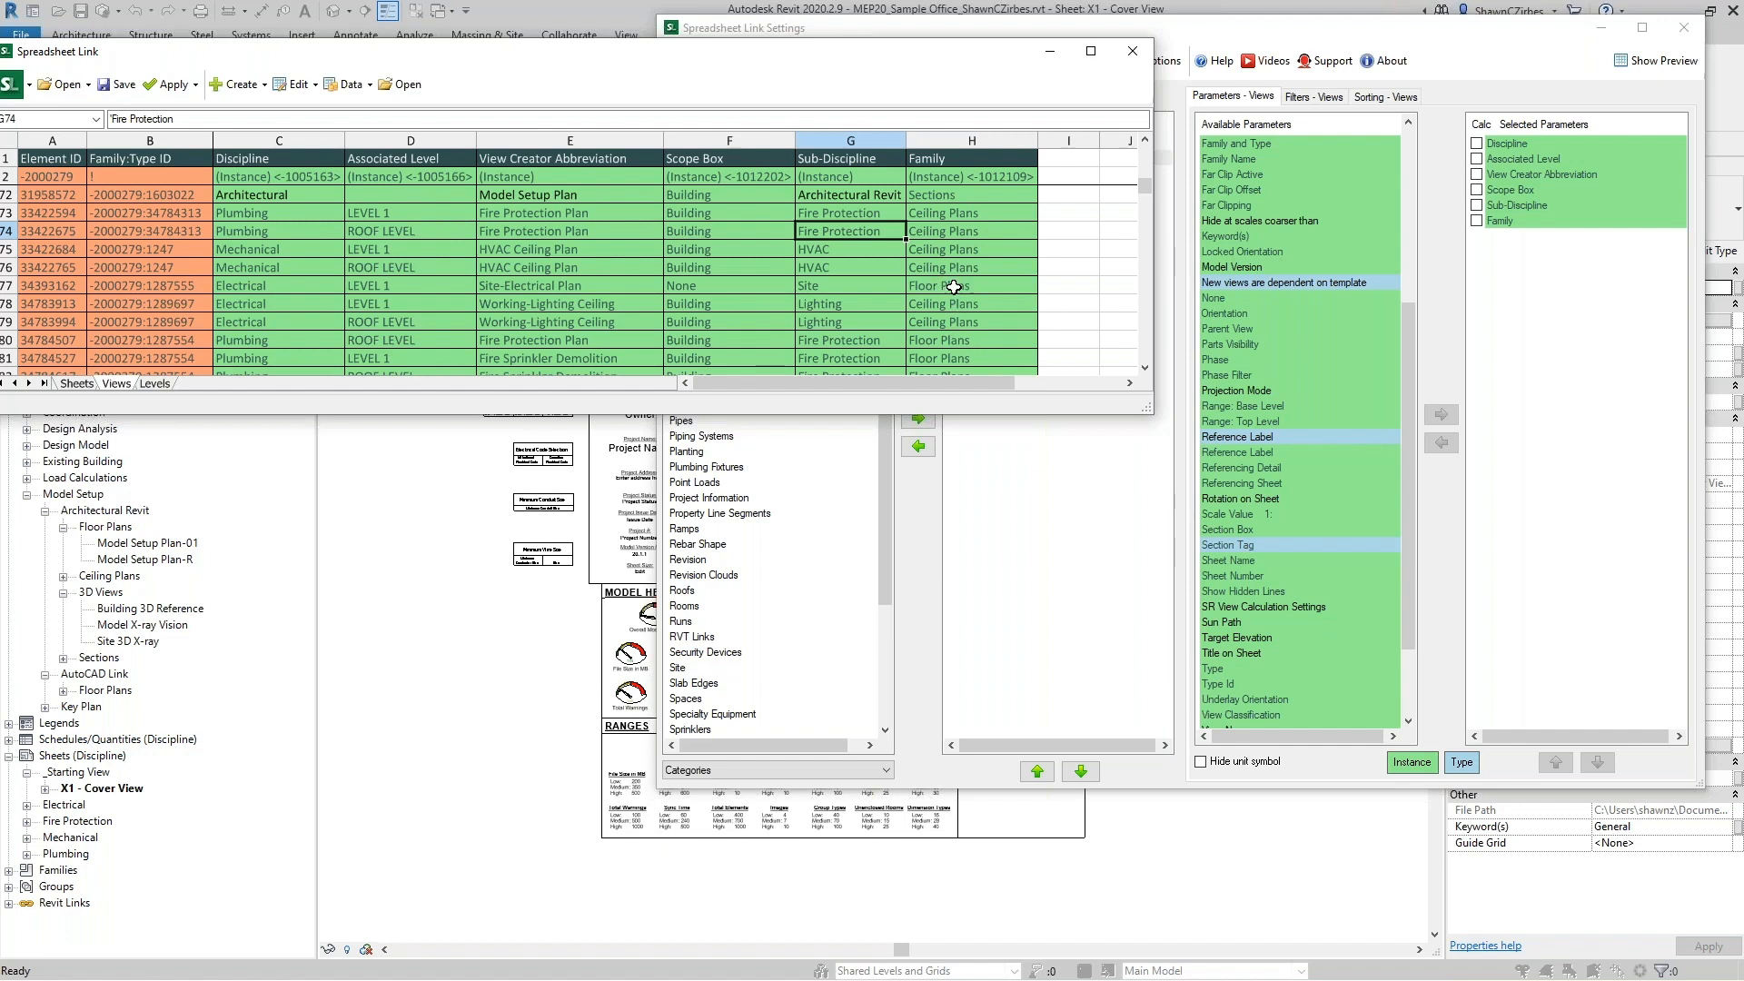
pyautogui.scroll(-8, 967, 293)
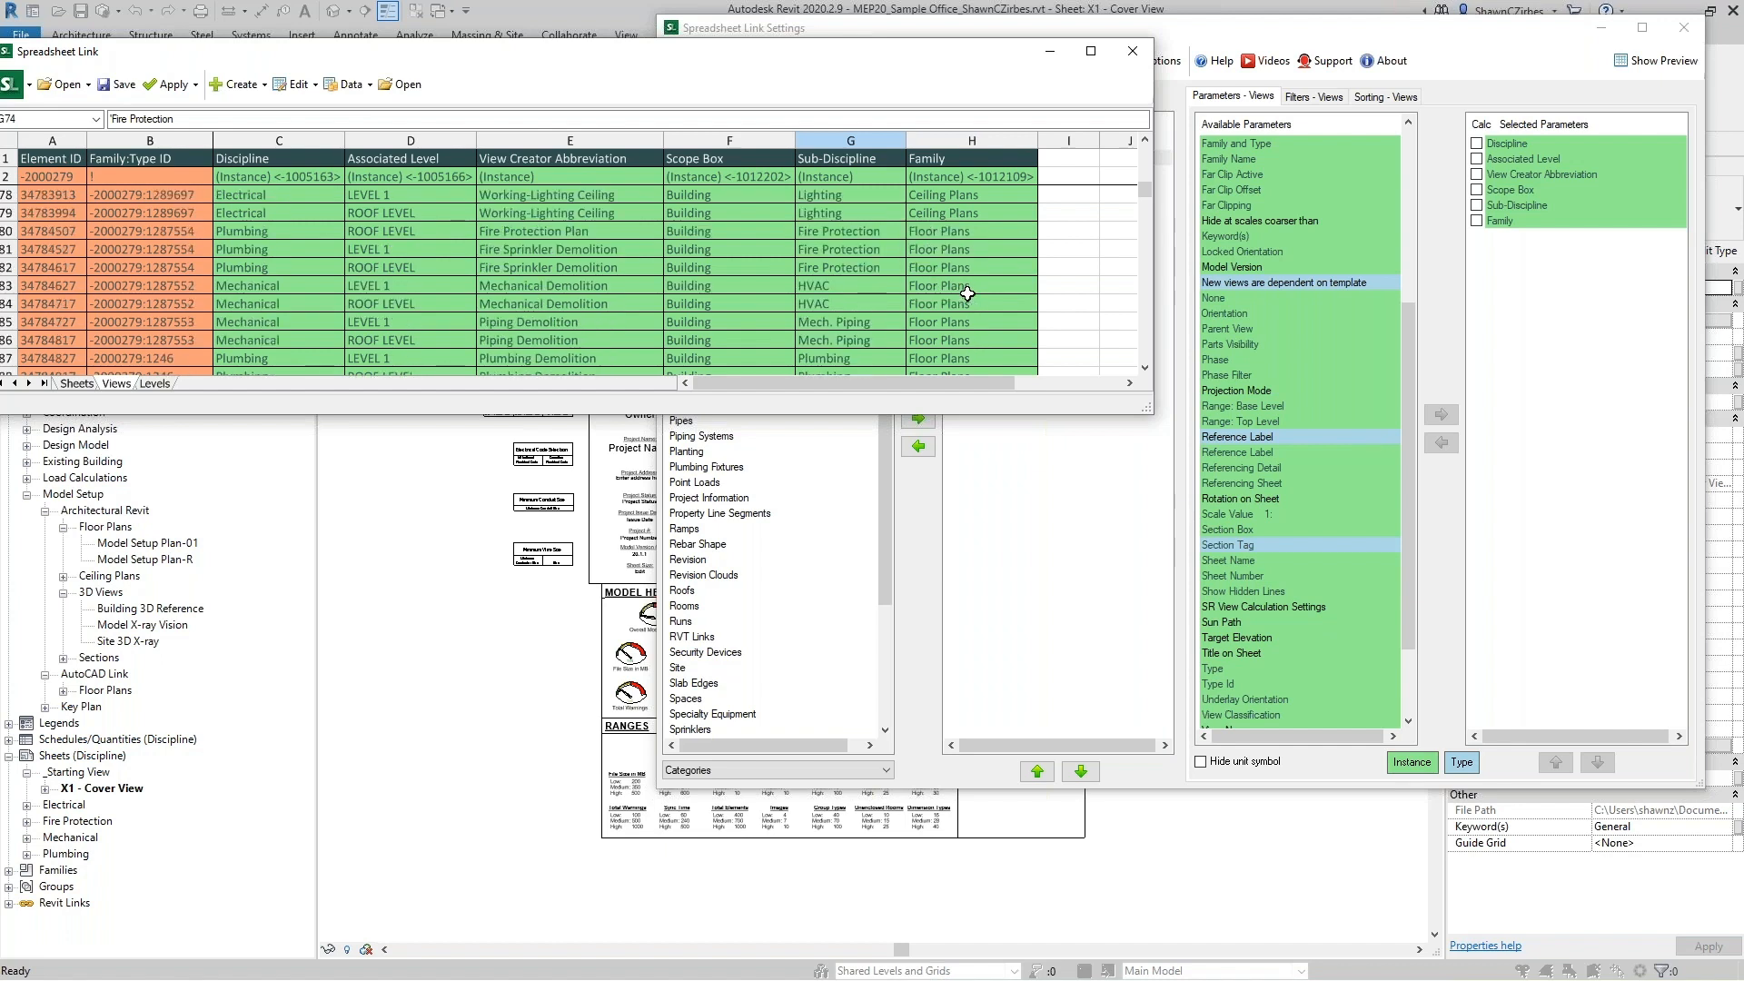
pyautogui.scroll(-2, 952, 262)
pyautogui.scroll(-3, 972, 300)
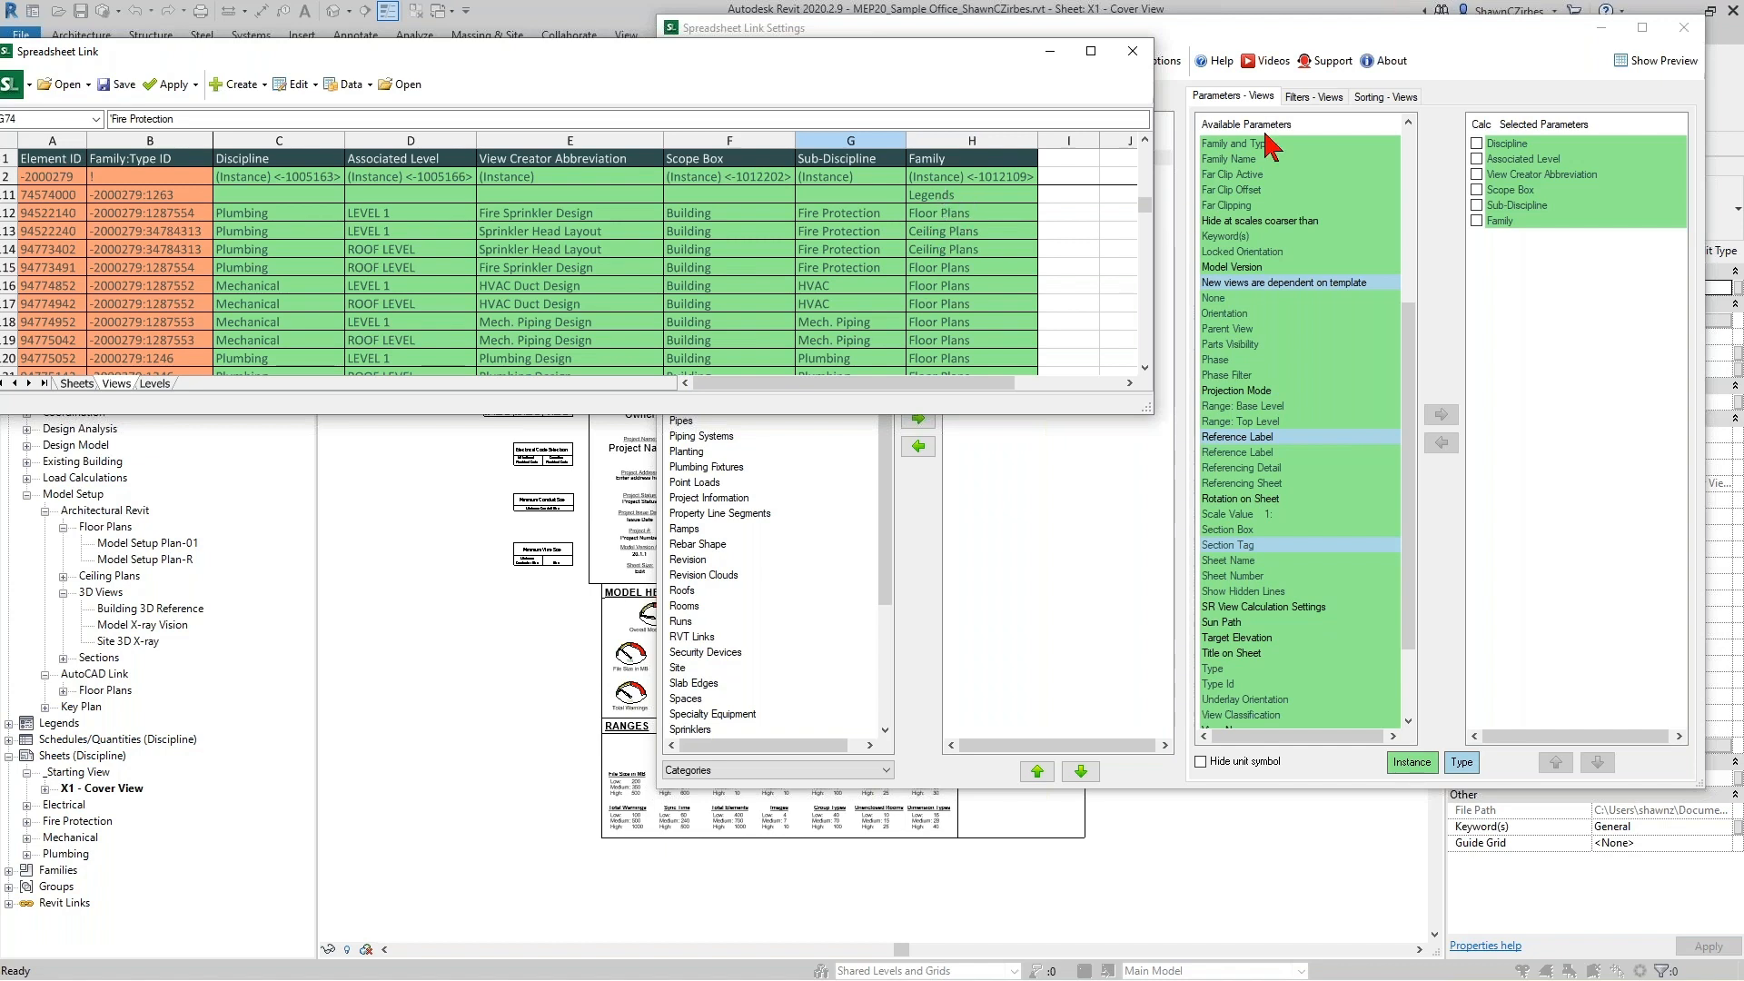
# Filter the Views category with a first parameter filter where View Classification <Text> equals Construction/Permit.
pyautogui.click(1327, 100)
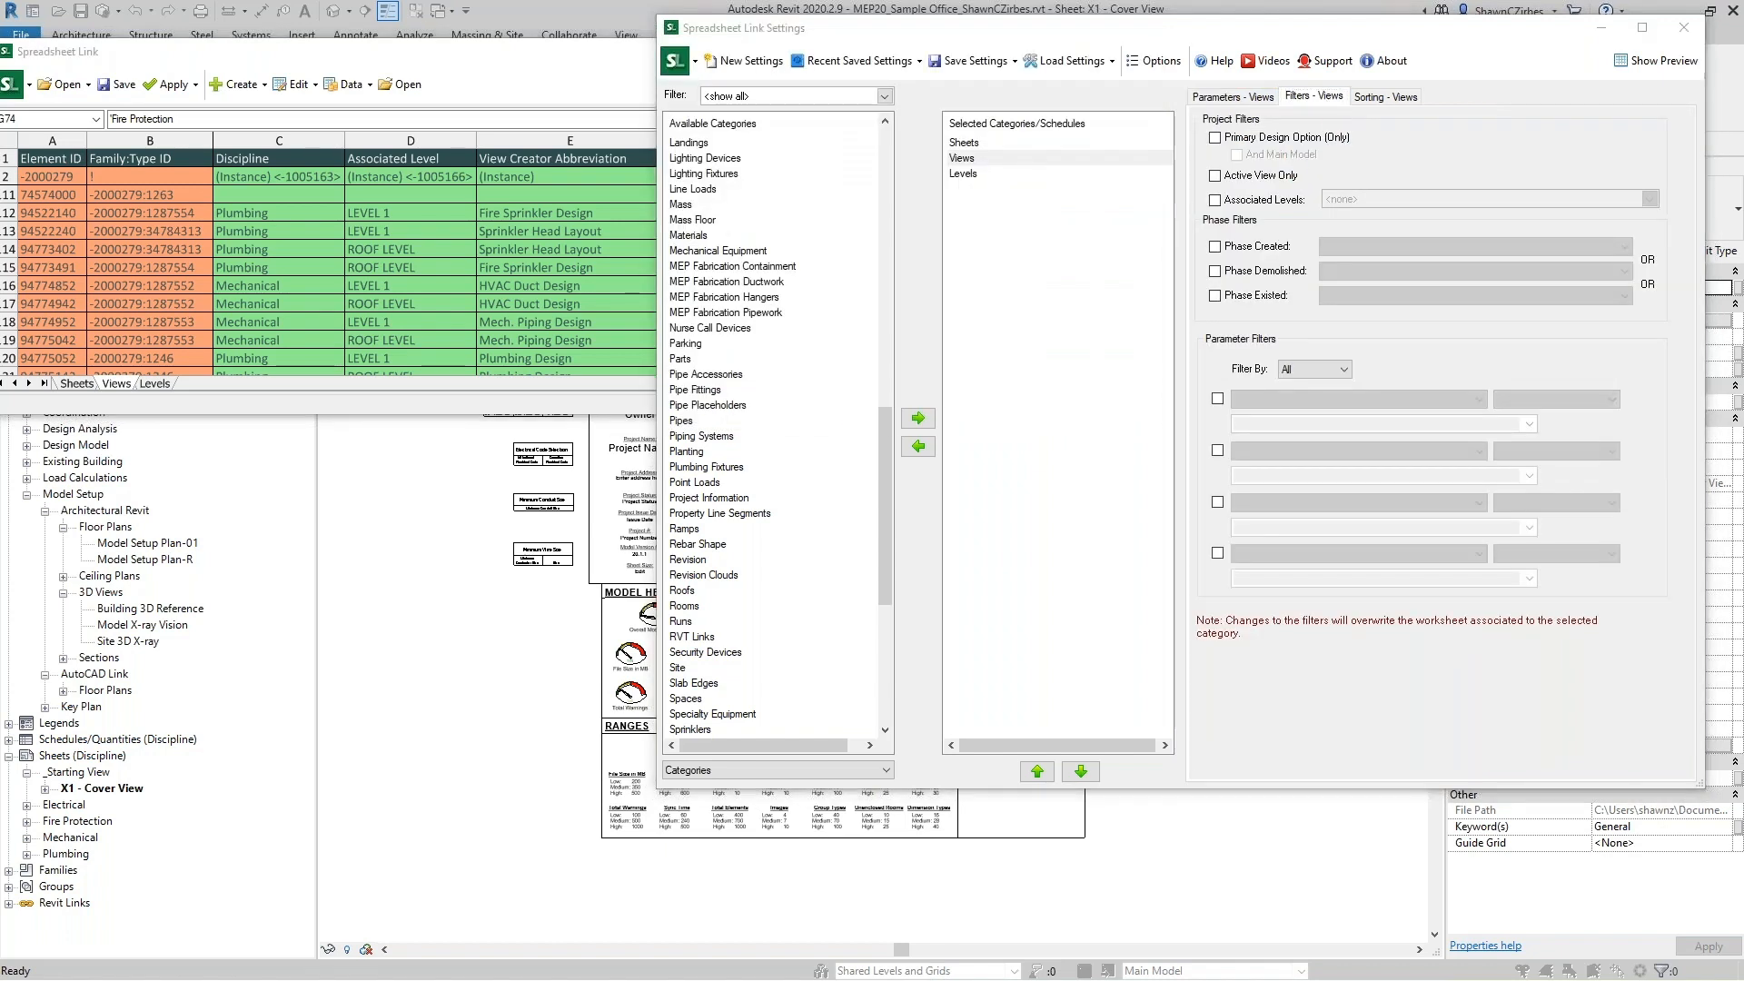
pyautogui.click(1328, 400)
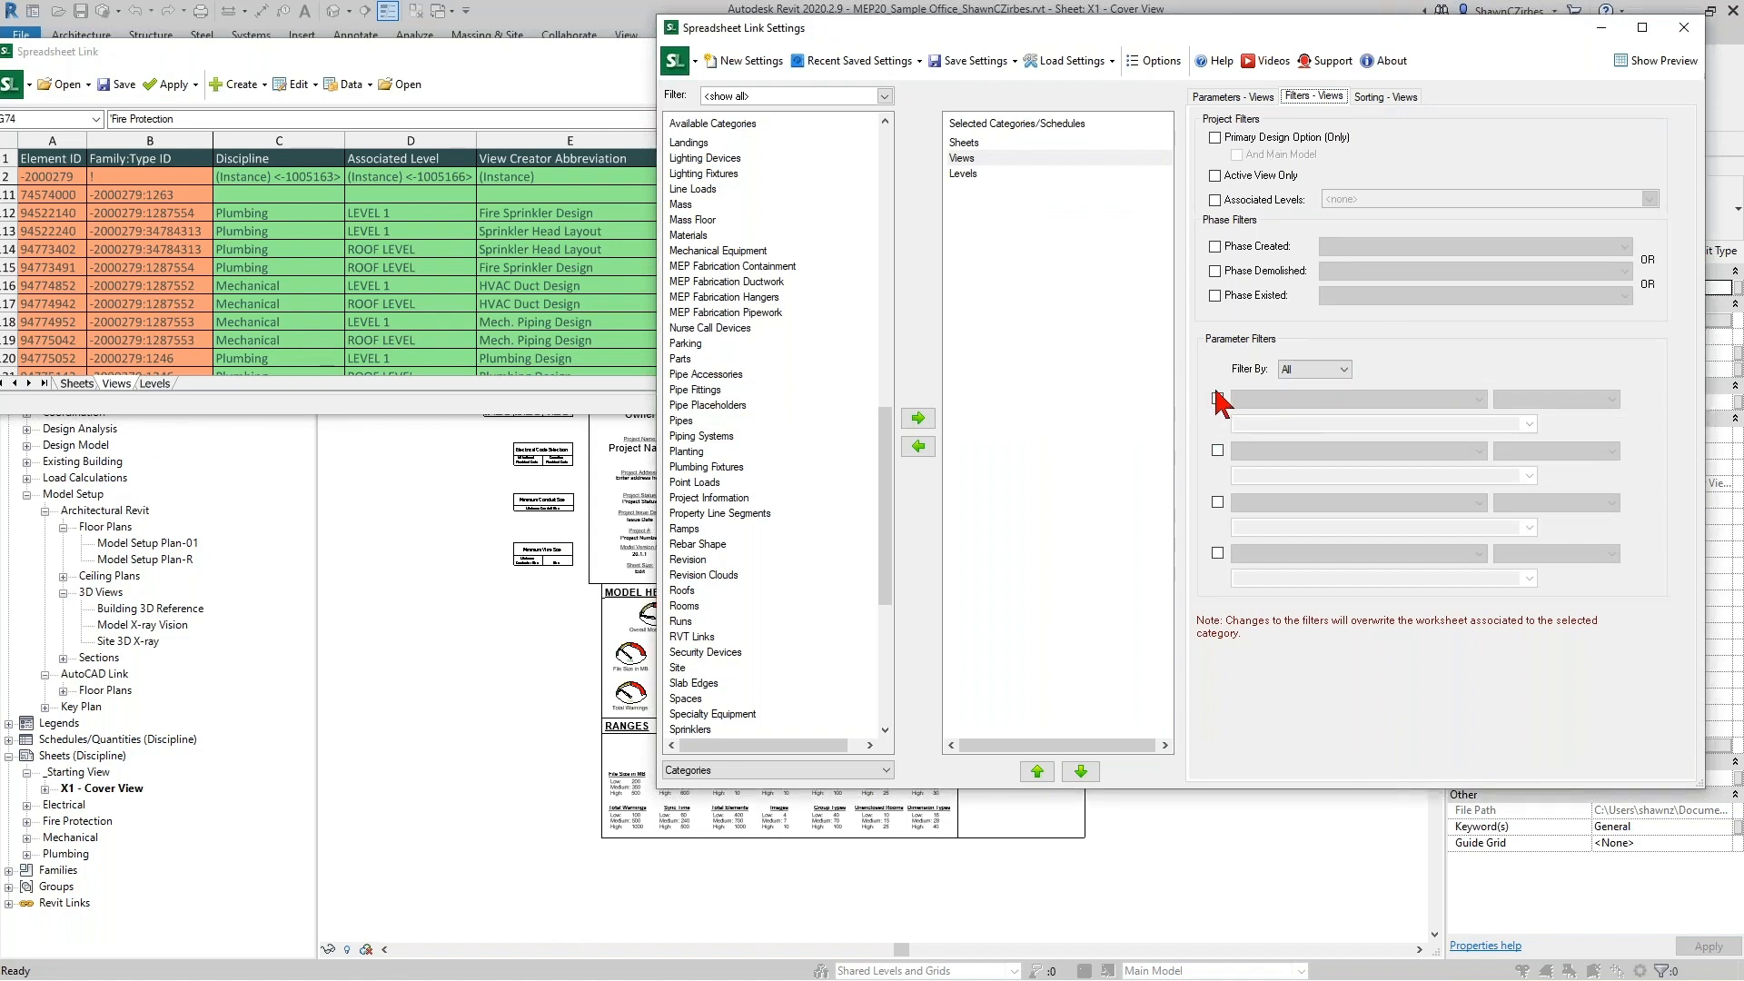
pyautogui.click(1217, 399)
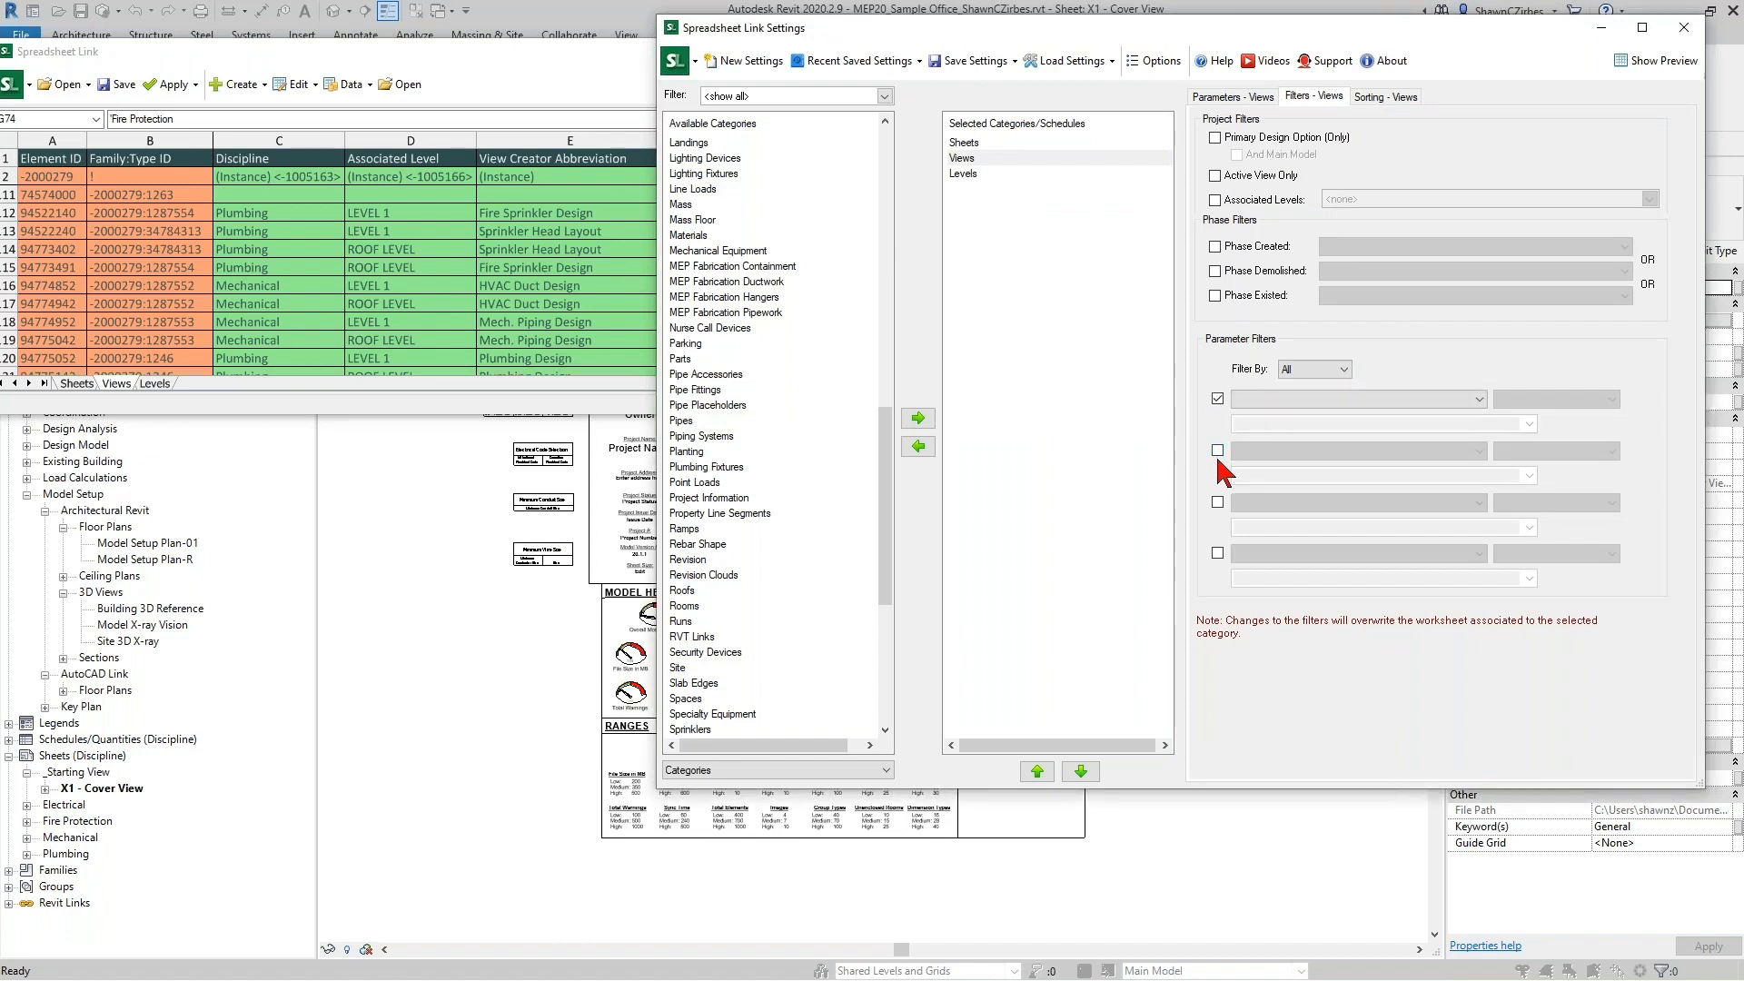
pyautogui.click(1306, 403)
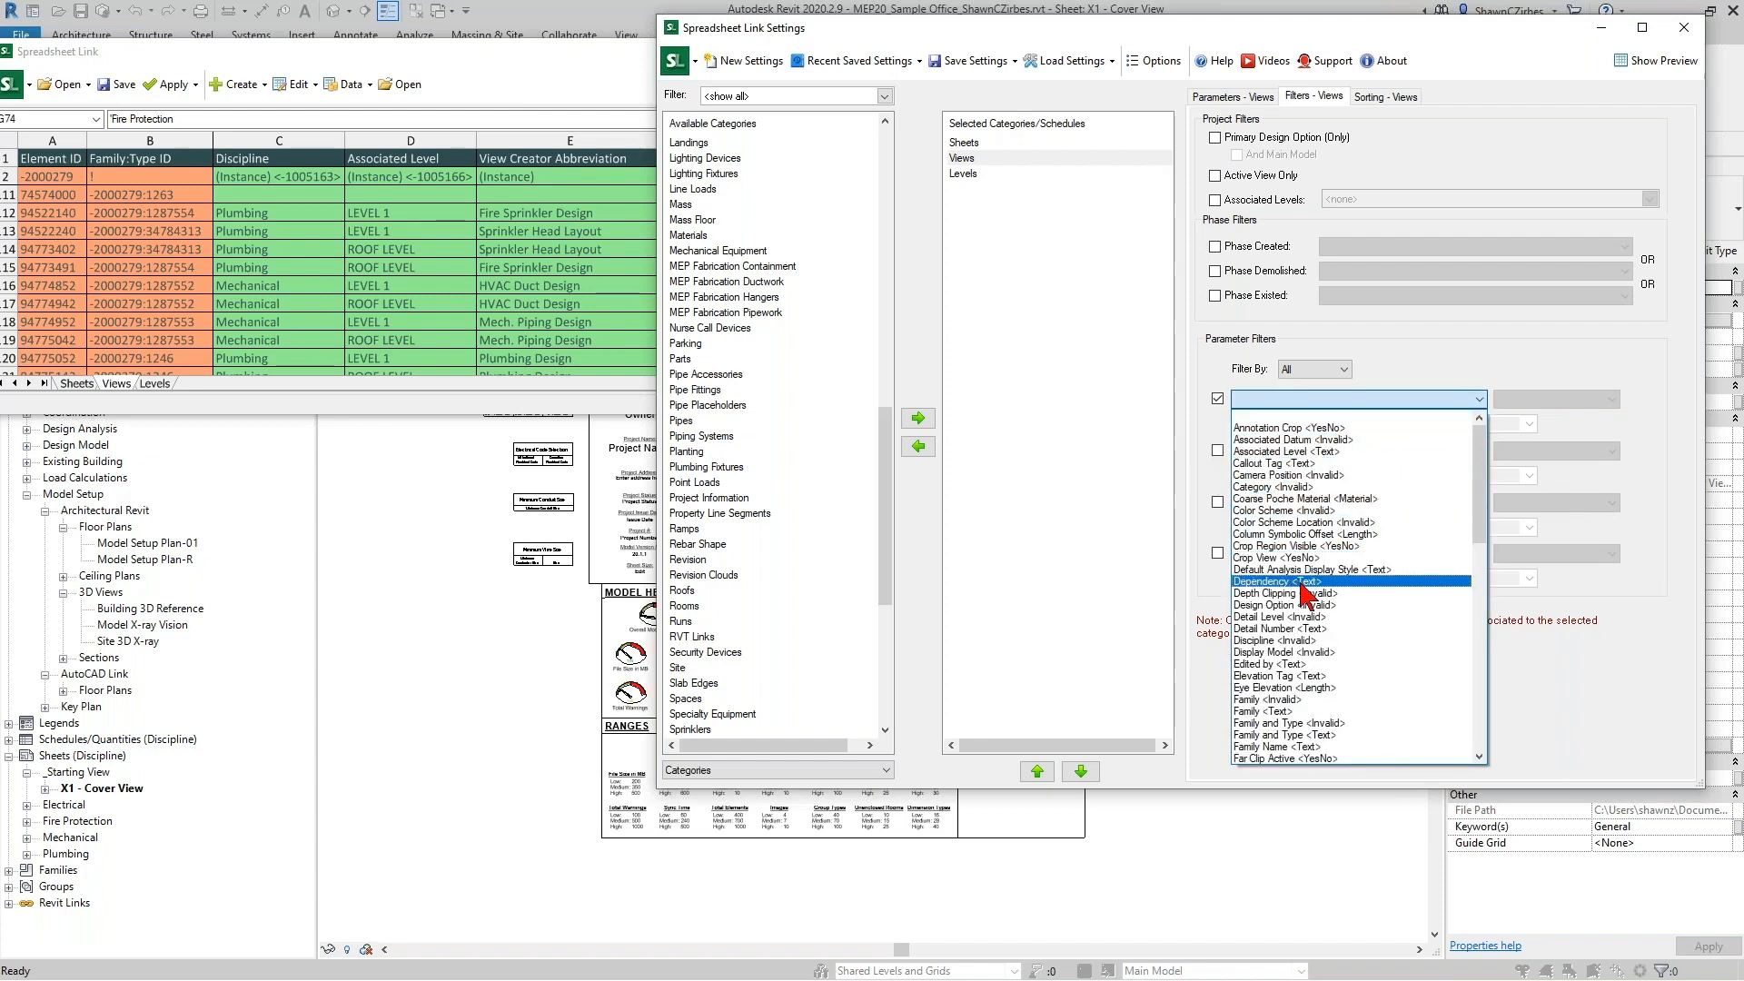
pyautogui.moveTo(338, 50); pyautogui.dragTo(525, 60)
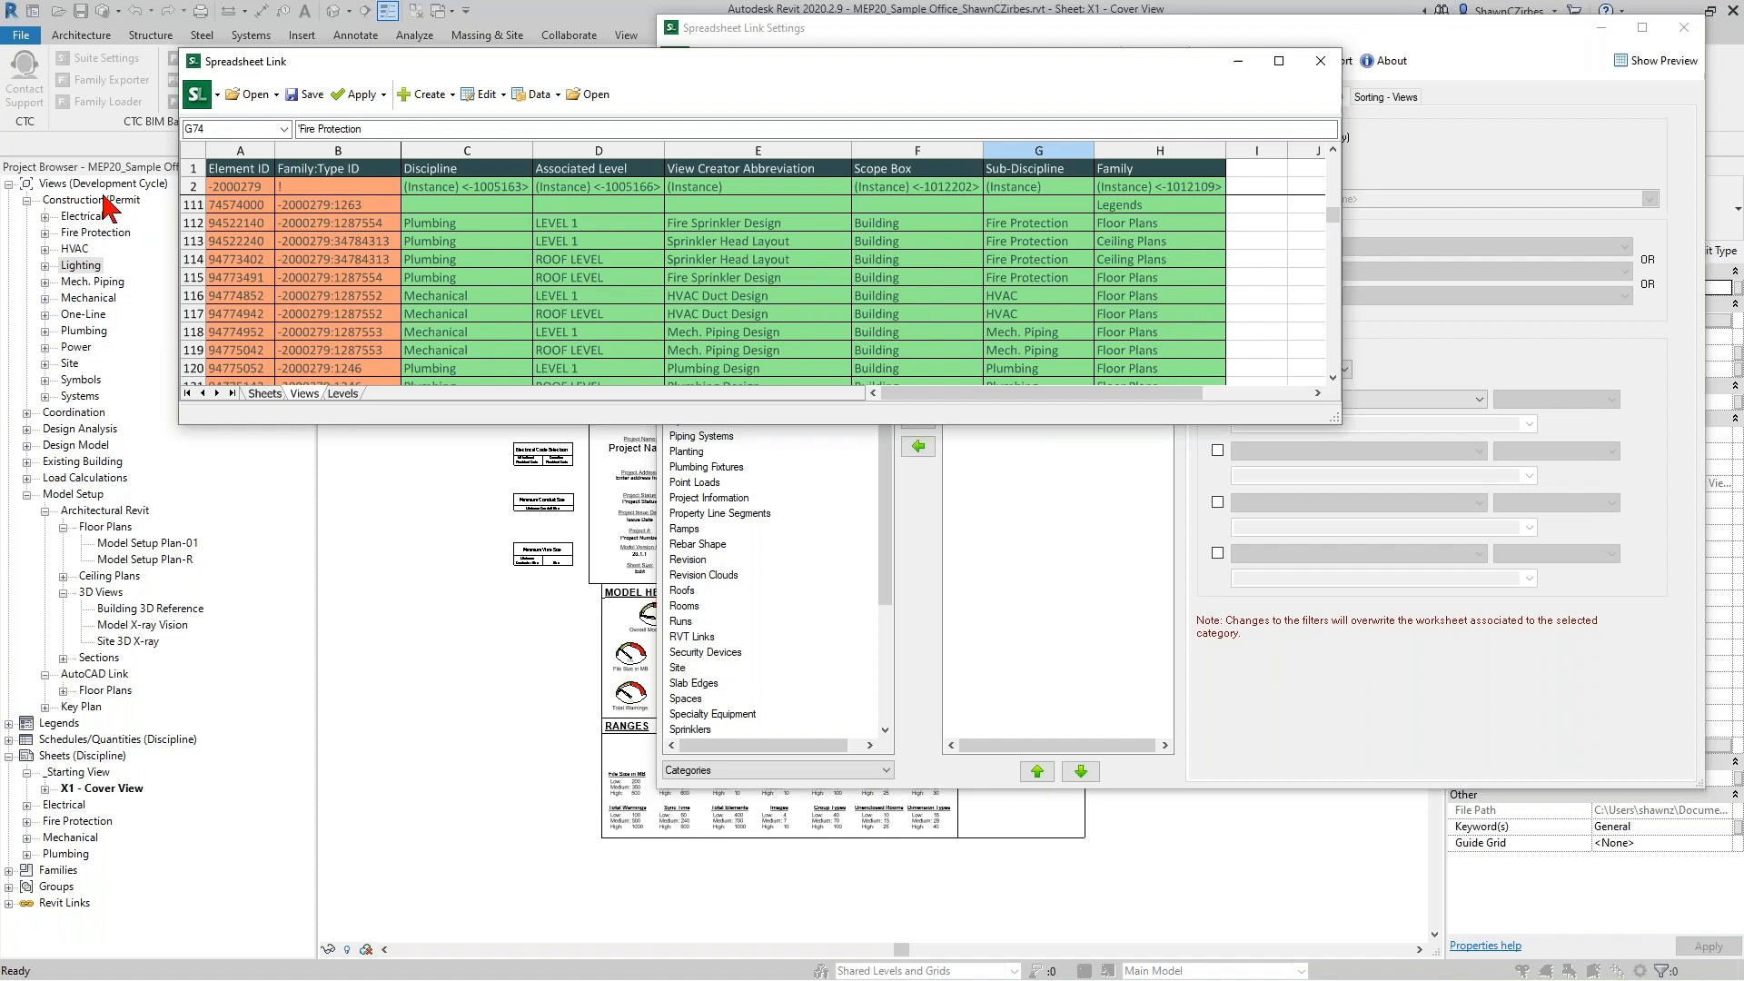
pyautogui.click(1253, 685)
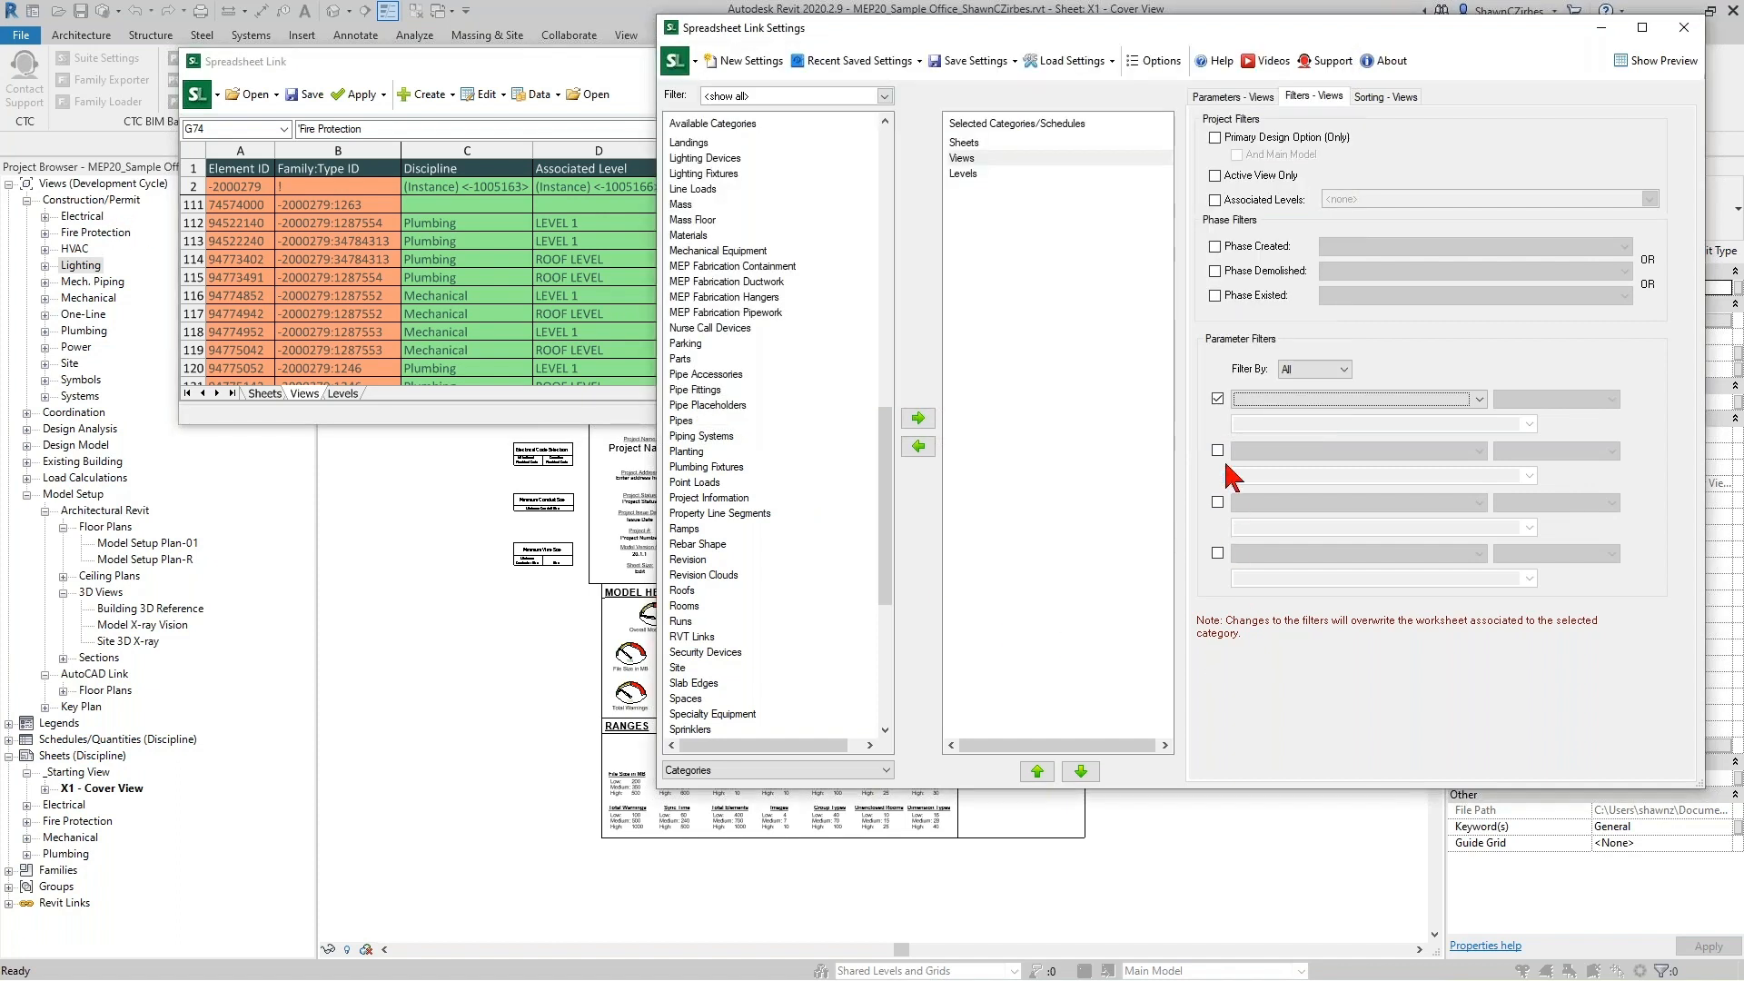
pyautogui.click(1272, 402)
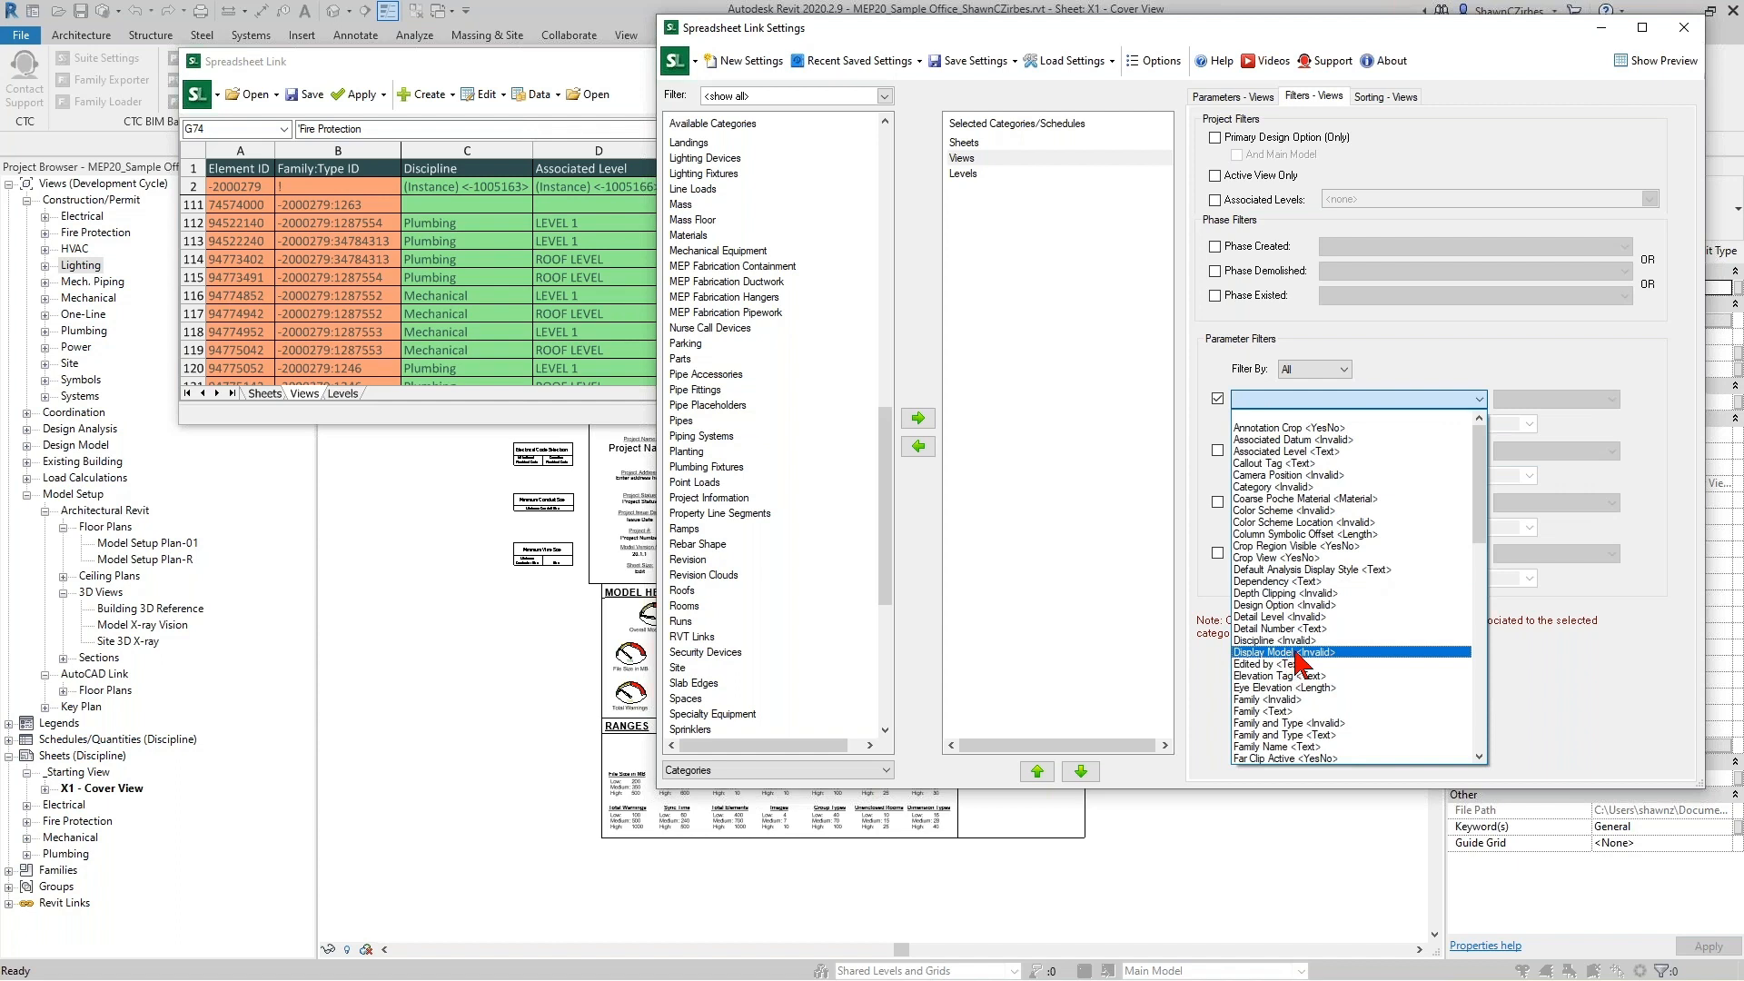
pyautogui.press('v')
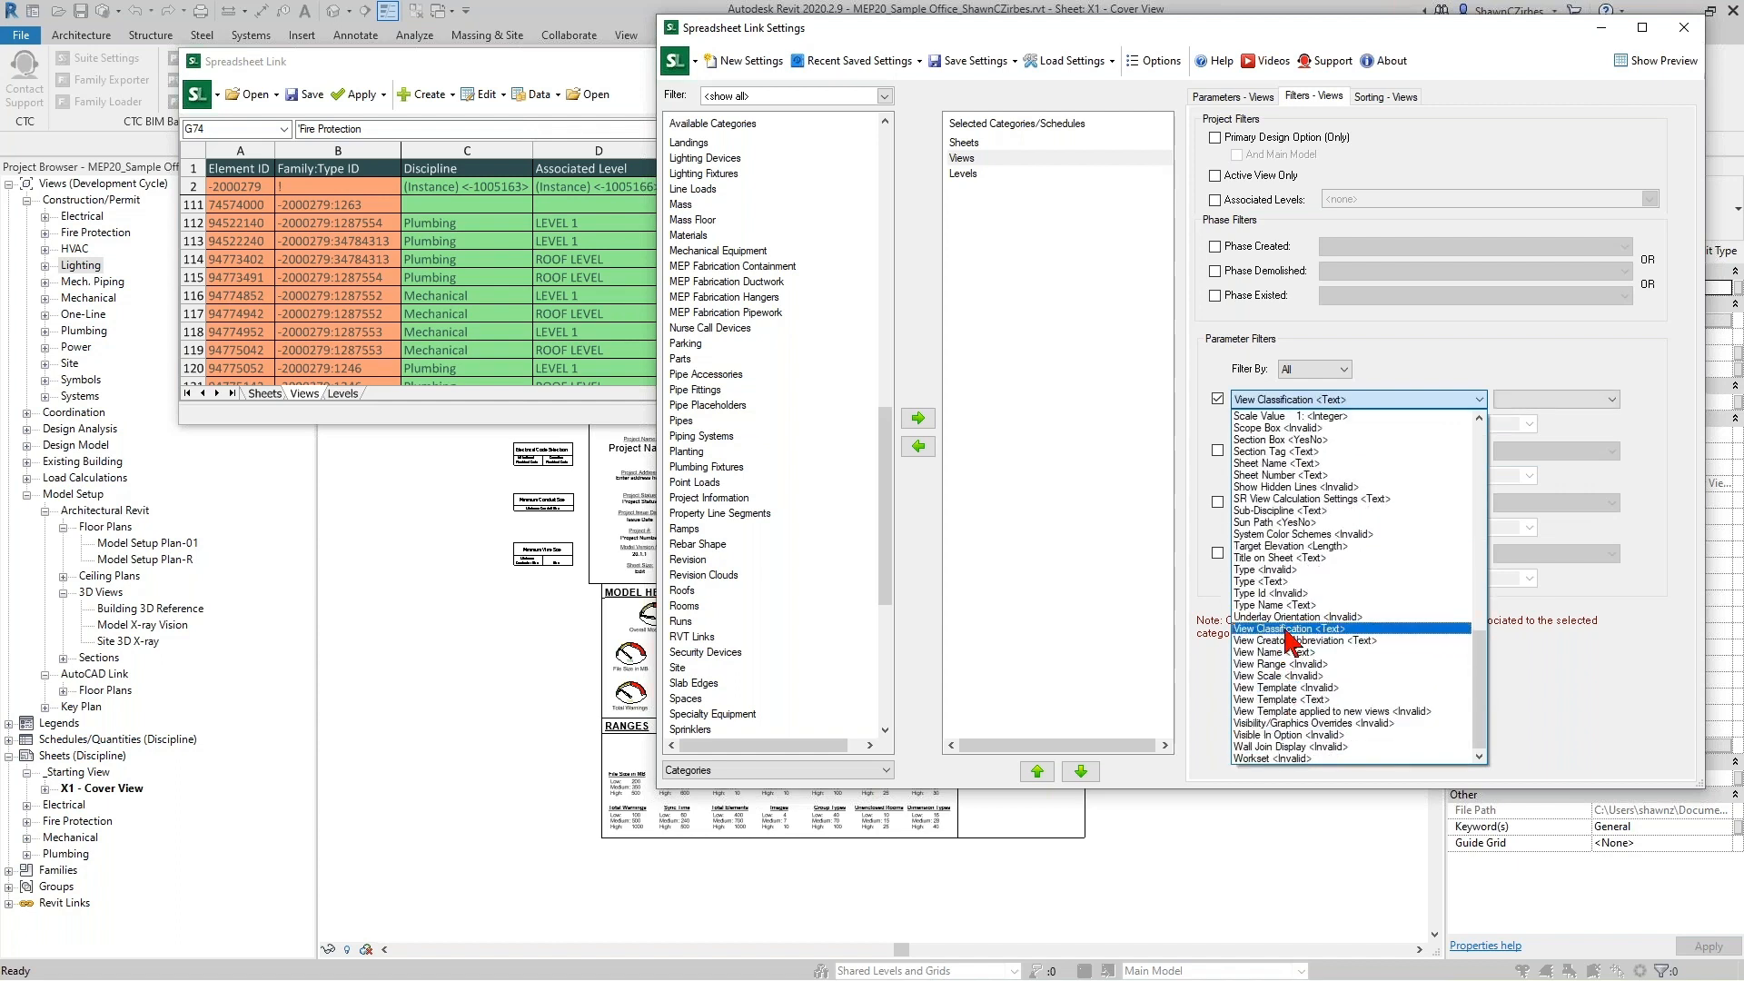
pyautogui.click(1286, 628)
pyautogui.click(1526, 399)
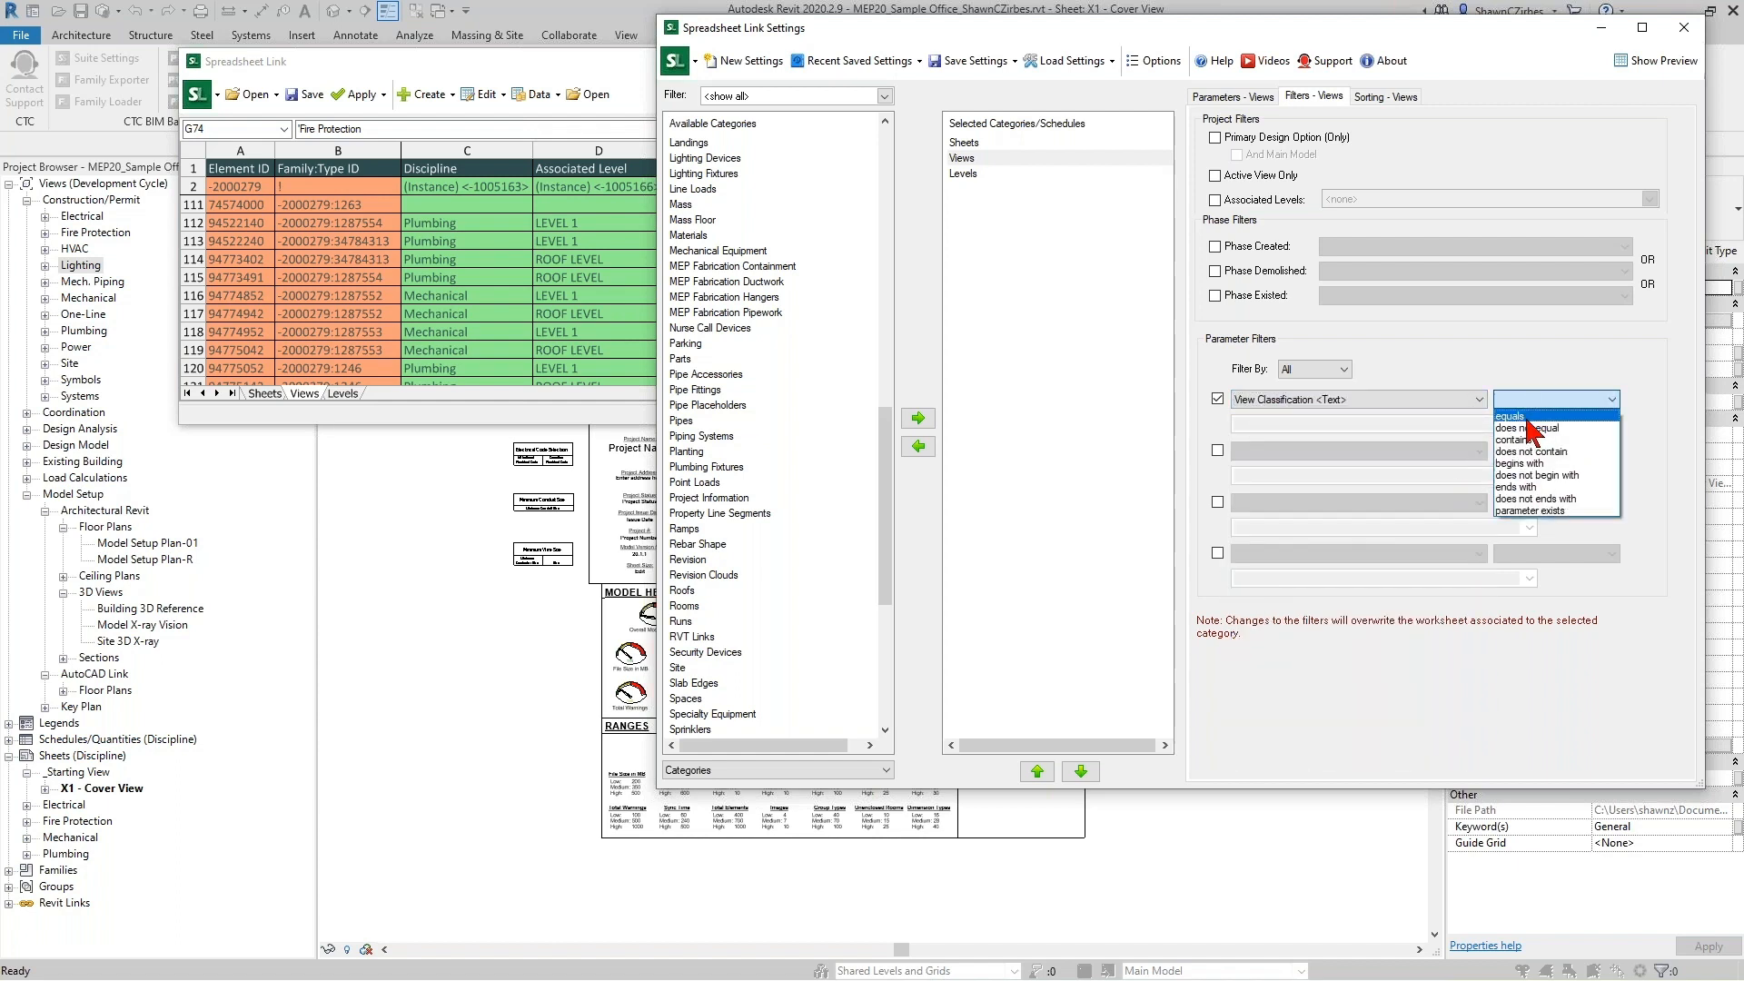
pyautogui.click(1538, 432)
pyautogui.click(1463, 424)
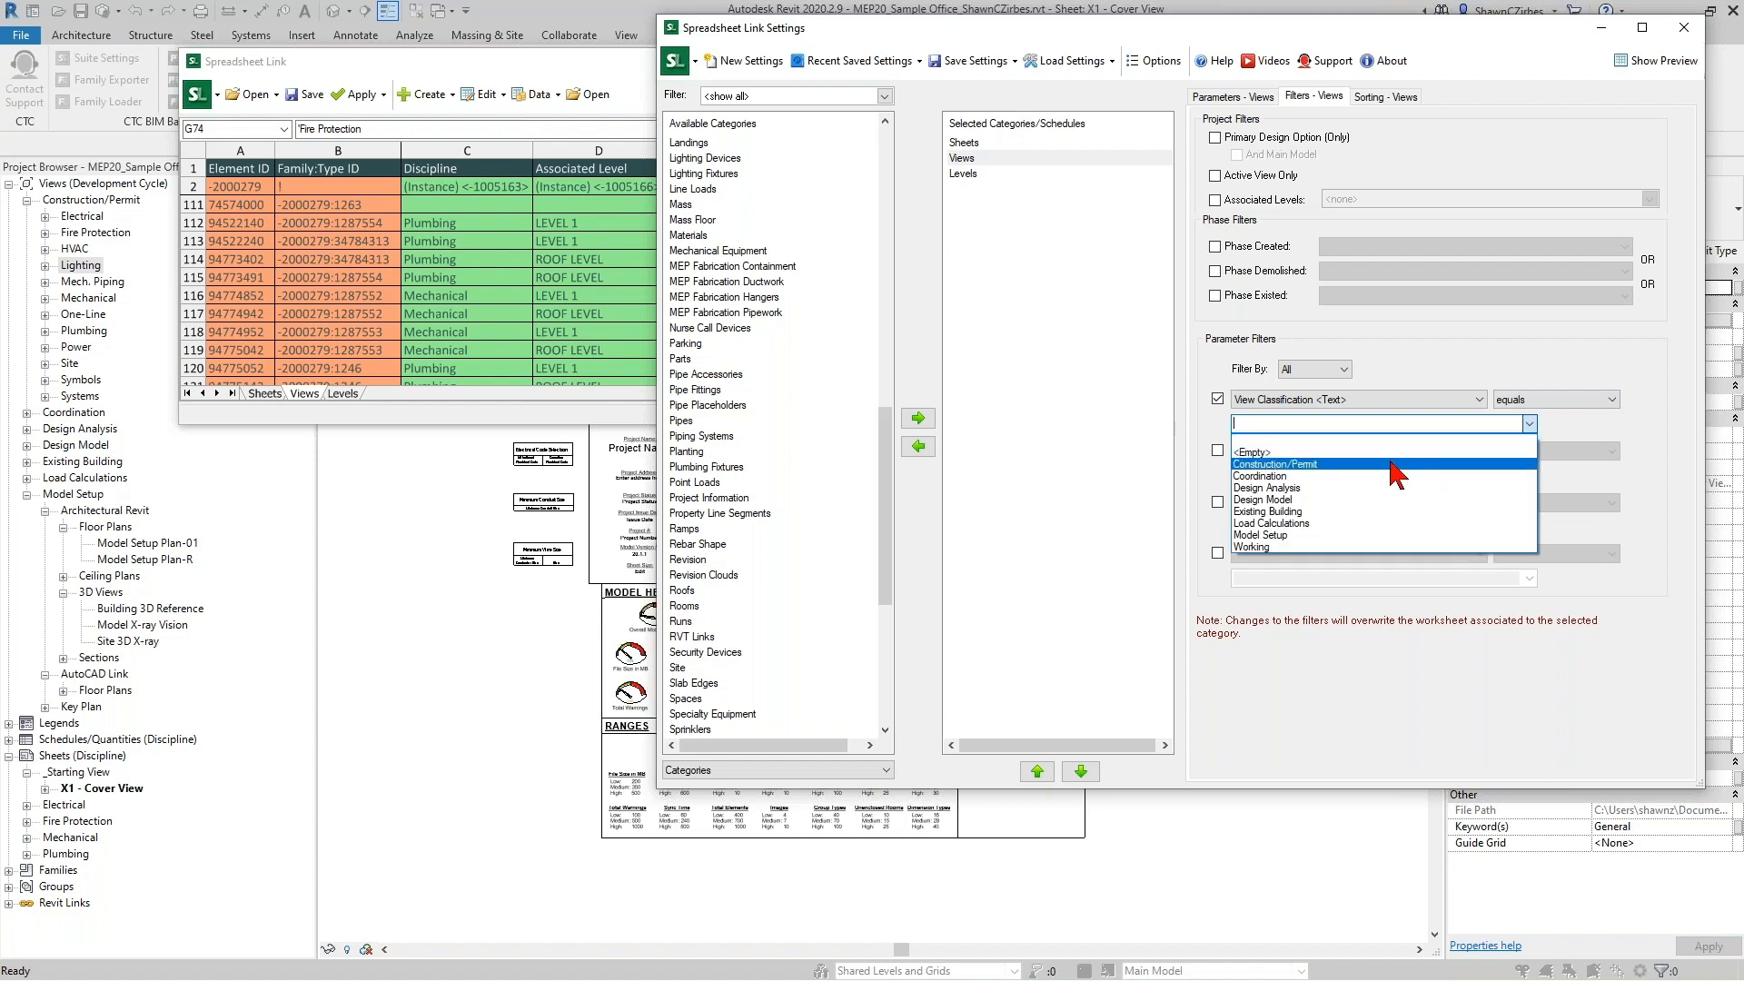
pyautogui.click(1294, 464)
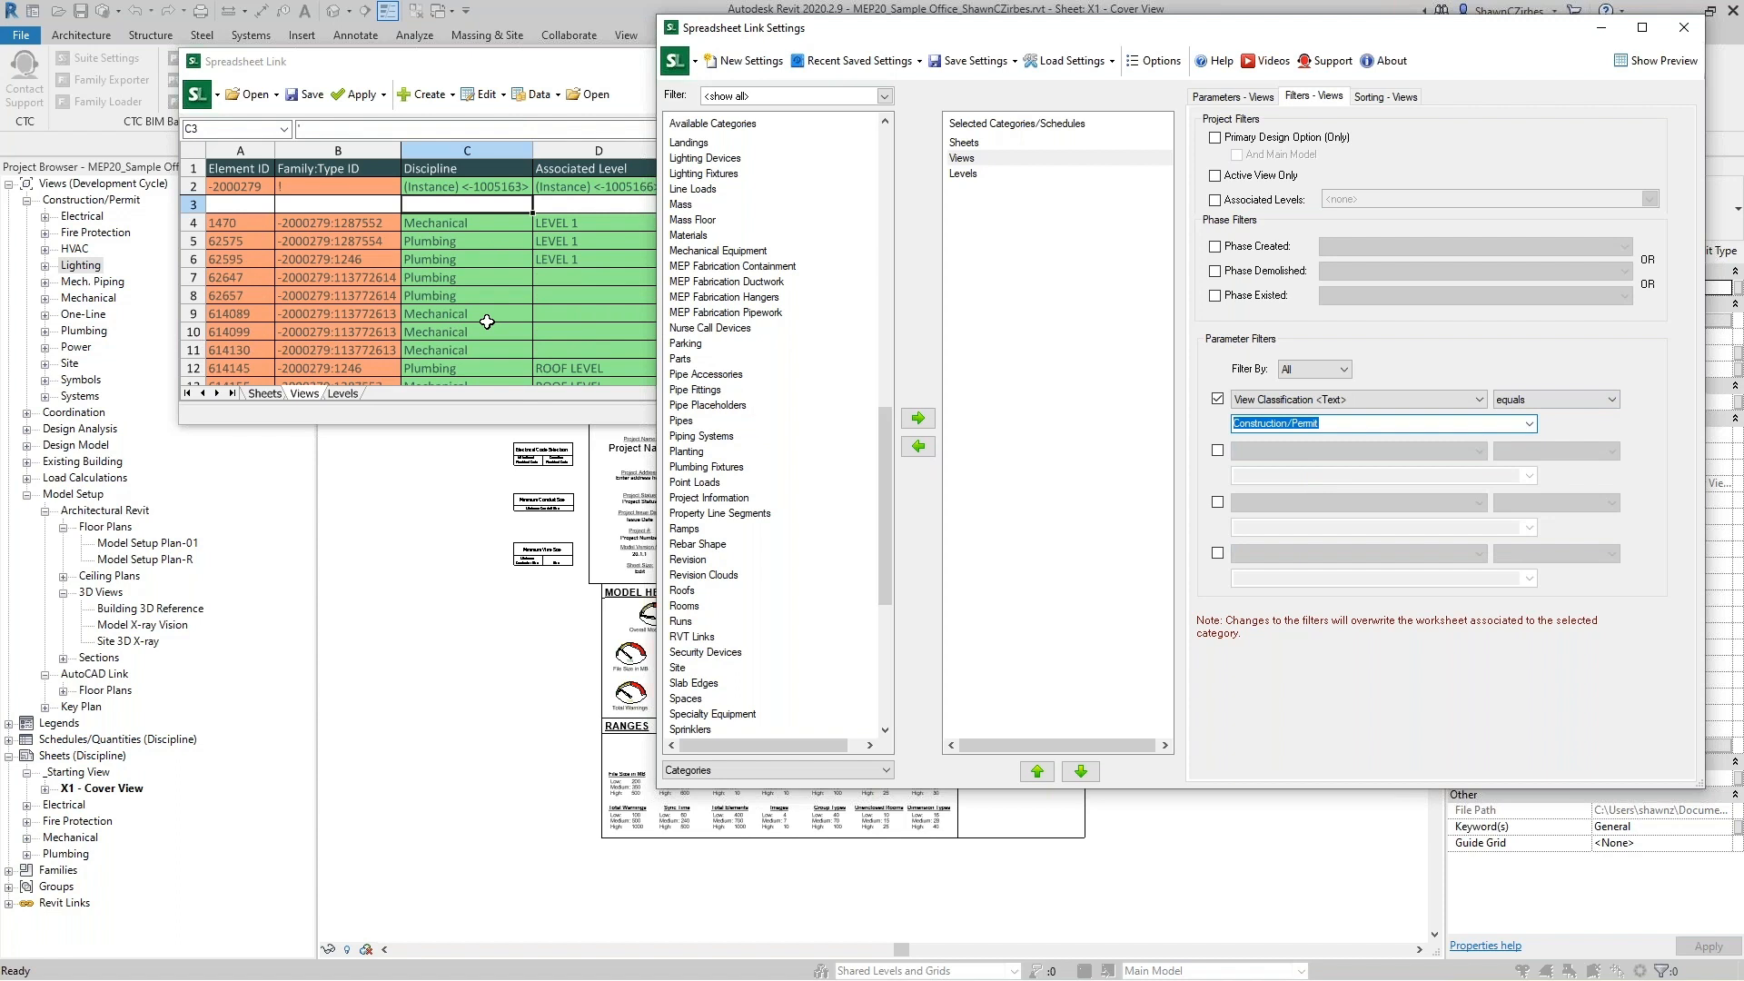
# Enable the second parameter filter for the Views category and review the Family column of the filtered worksheet.
pyautogui.click(1218, 449)
pyautogui.click(1268, 451)
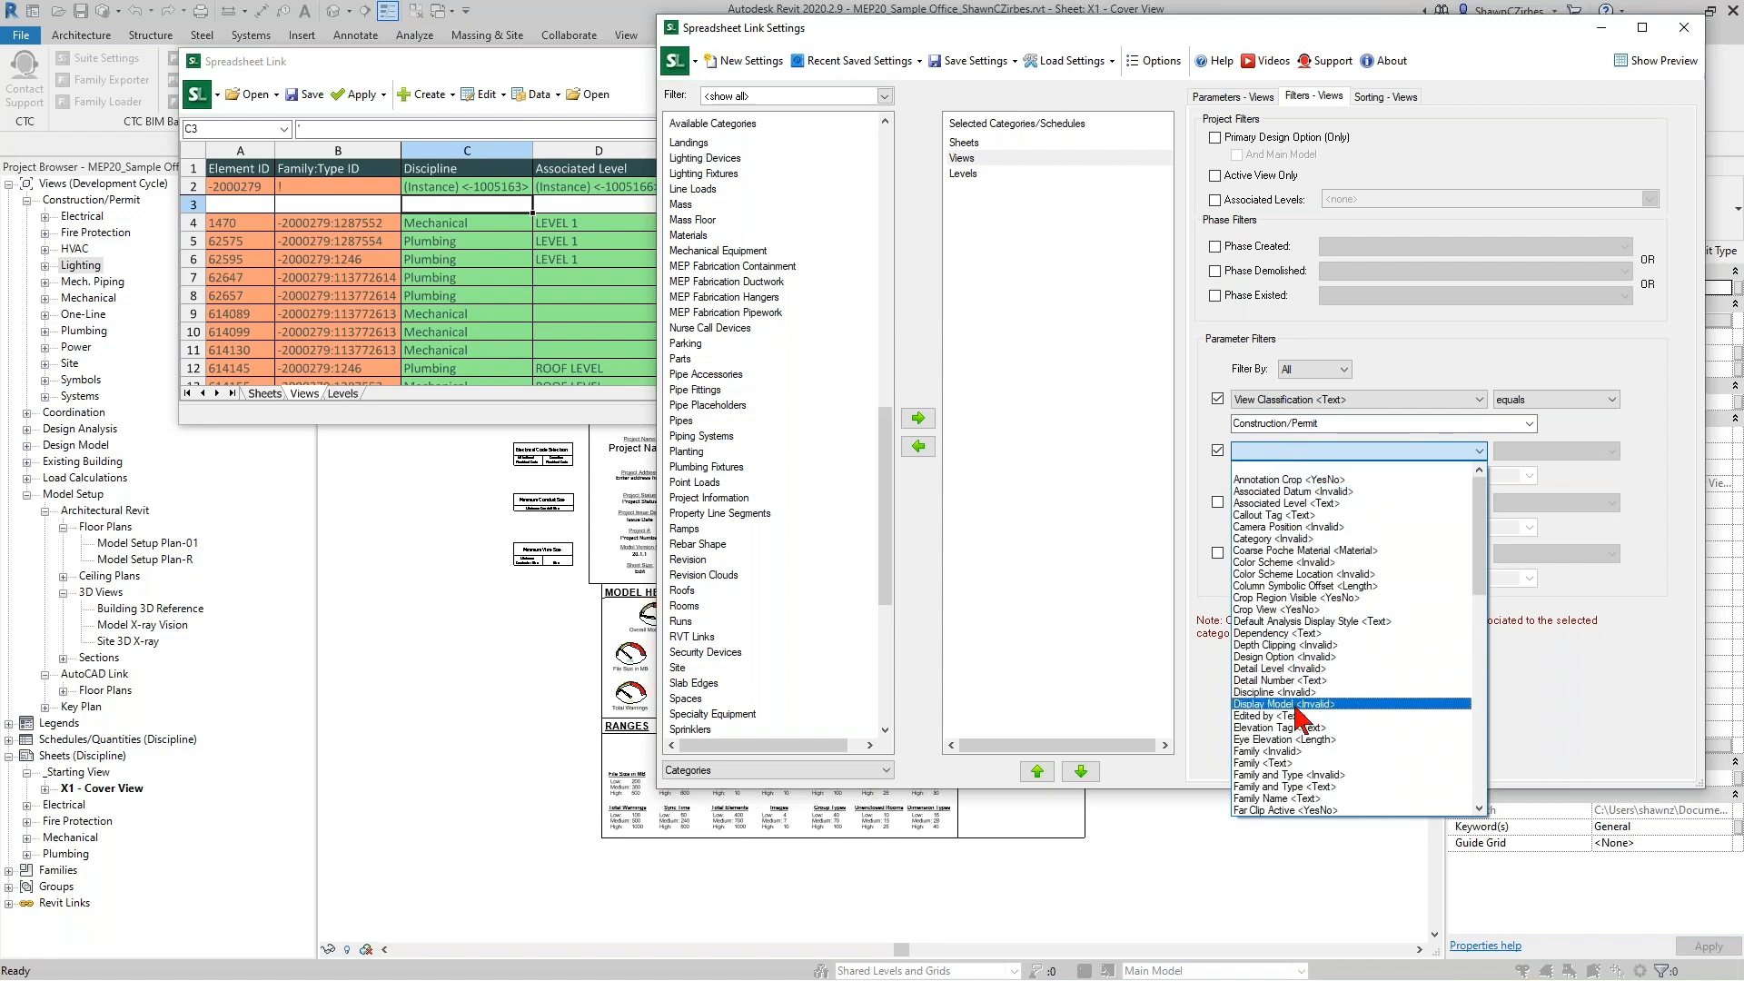
pyautogui.click(924, 152)
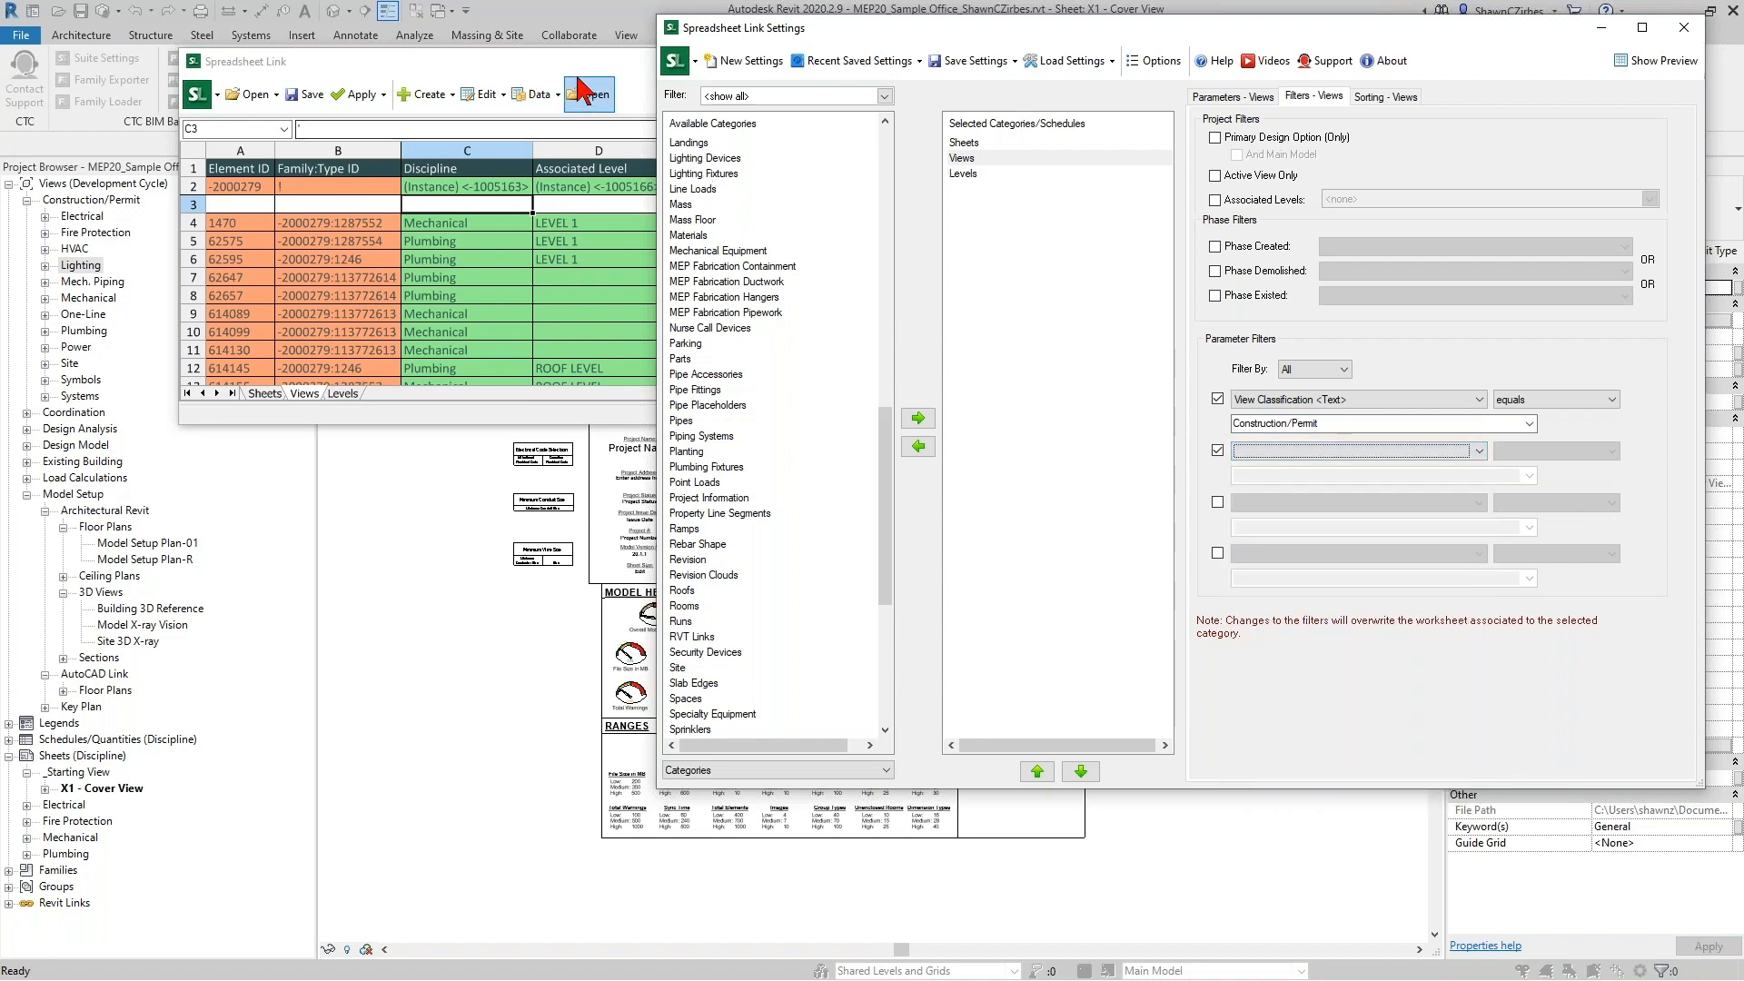
pyautogui.moveTo(573, 66); pyautogui.dragTo(394, 39)
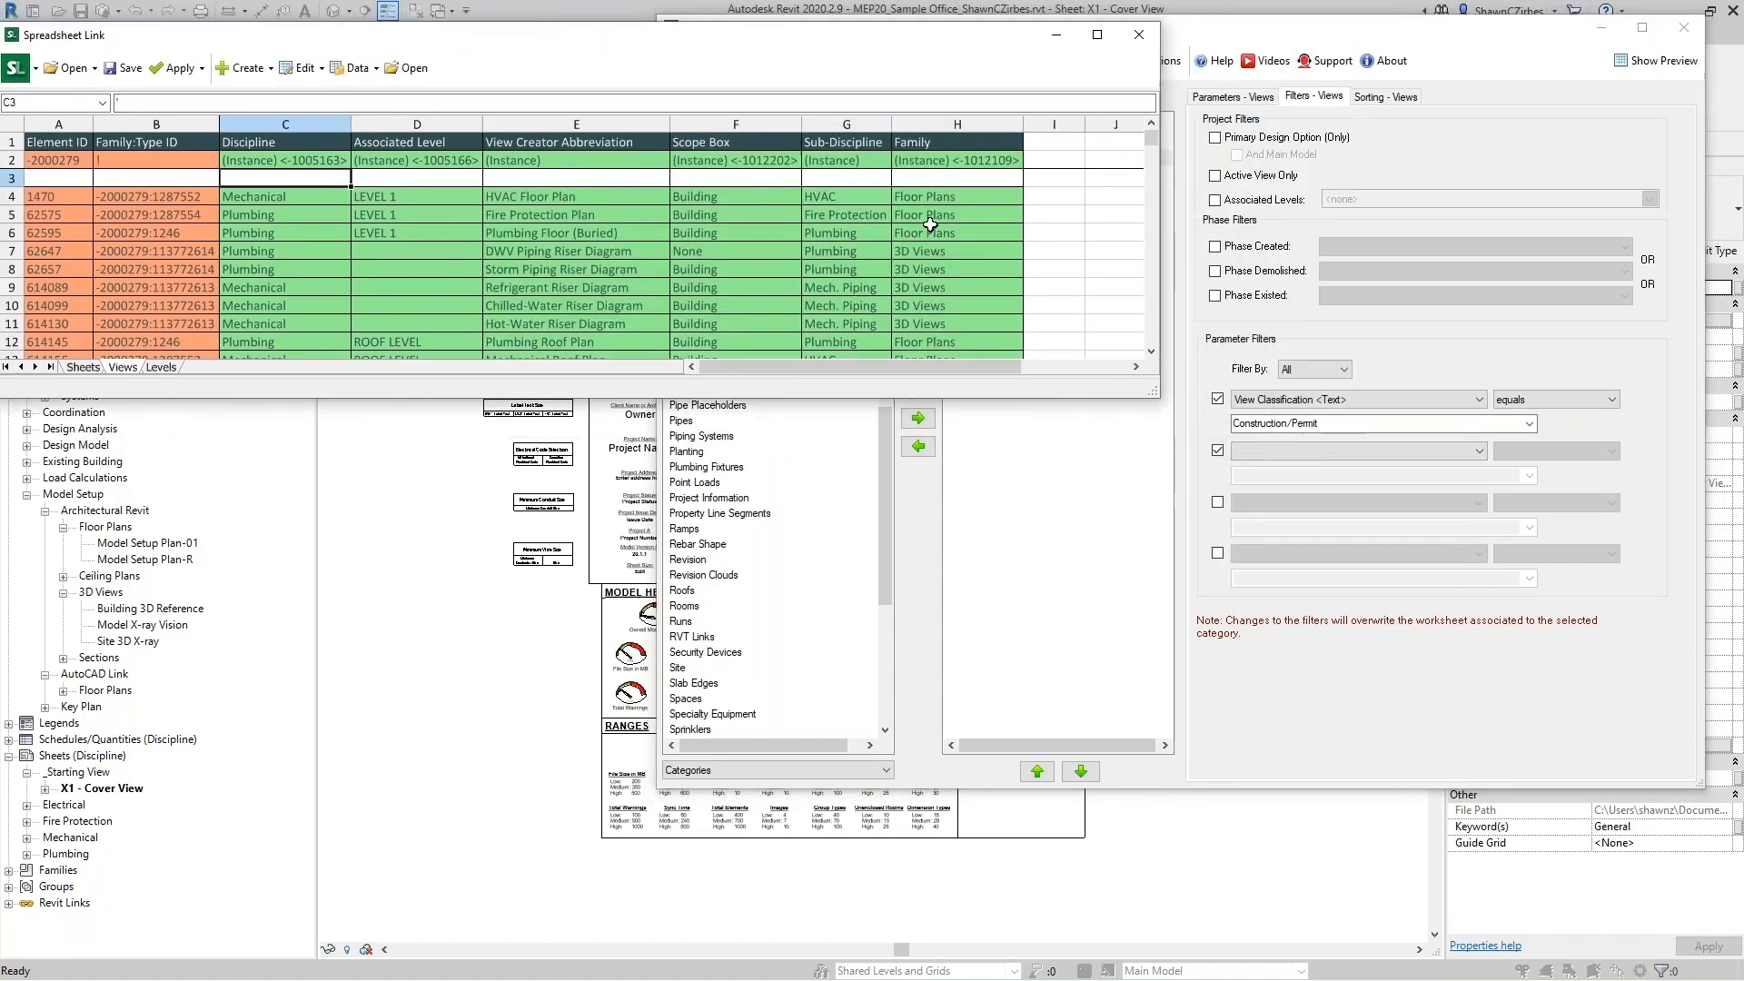
pyautogui.scroll(-6, 932, 314)
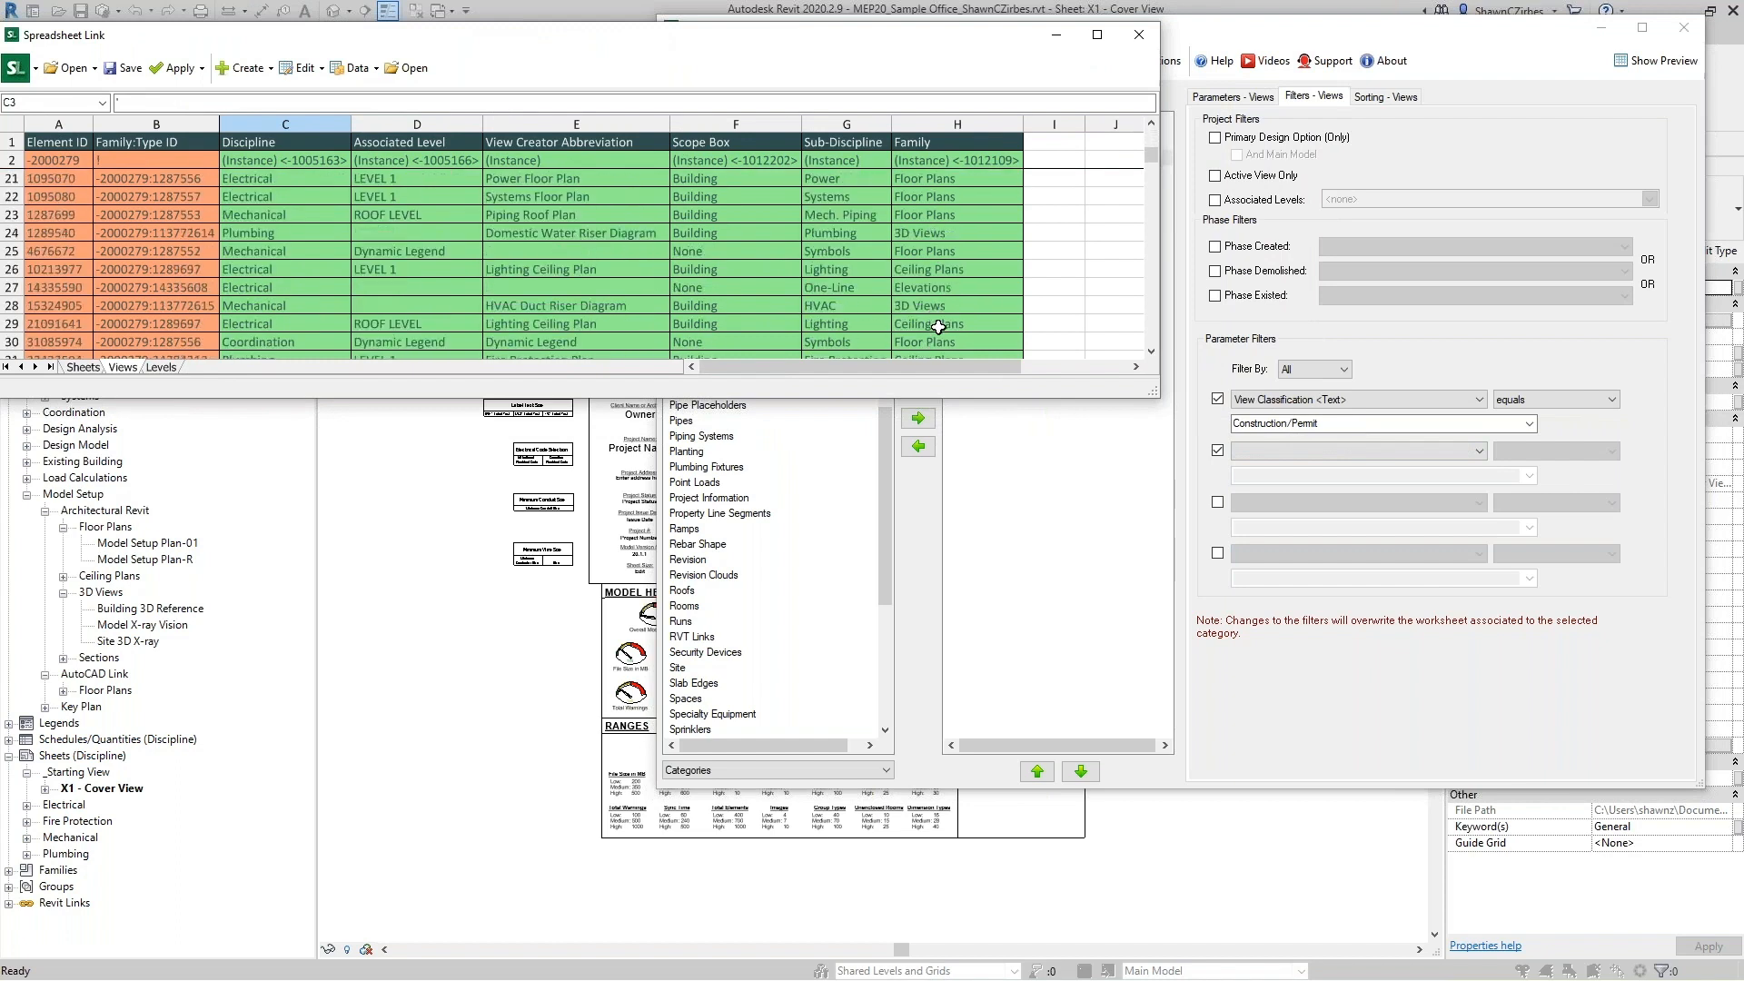
# Set the second parameter filter to Family <Text> contains Plan and apply it to the Views worksheet.
pyautogui.click(1265, 452)
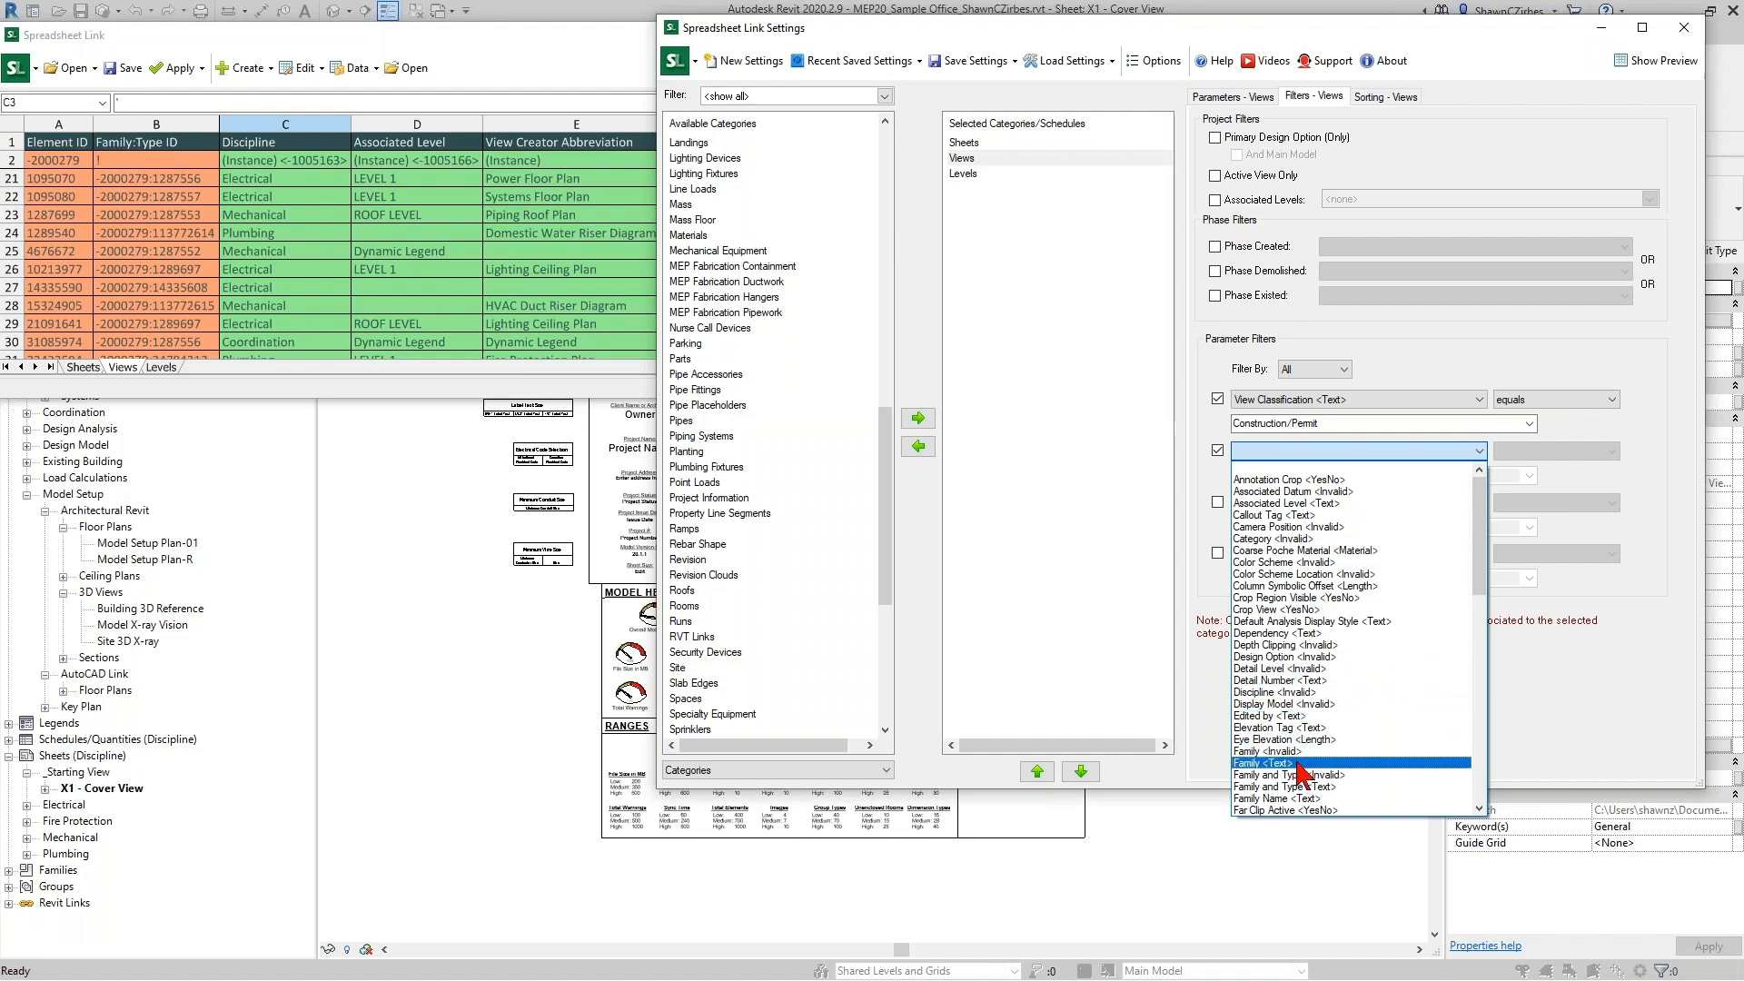
pyautogui.click(1299, 773)
pyautogui.click(1535, 452)
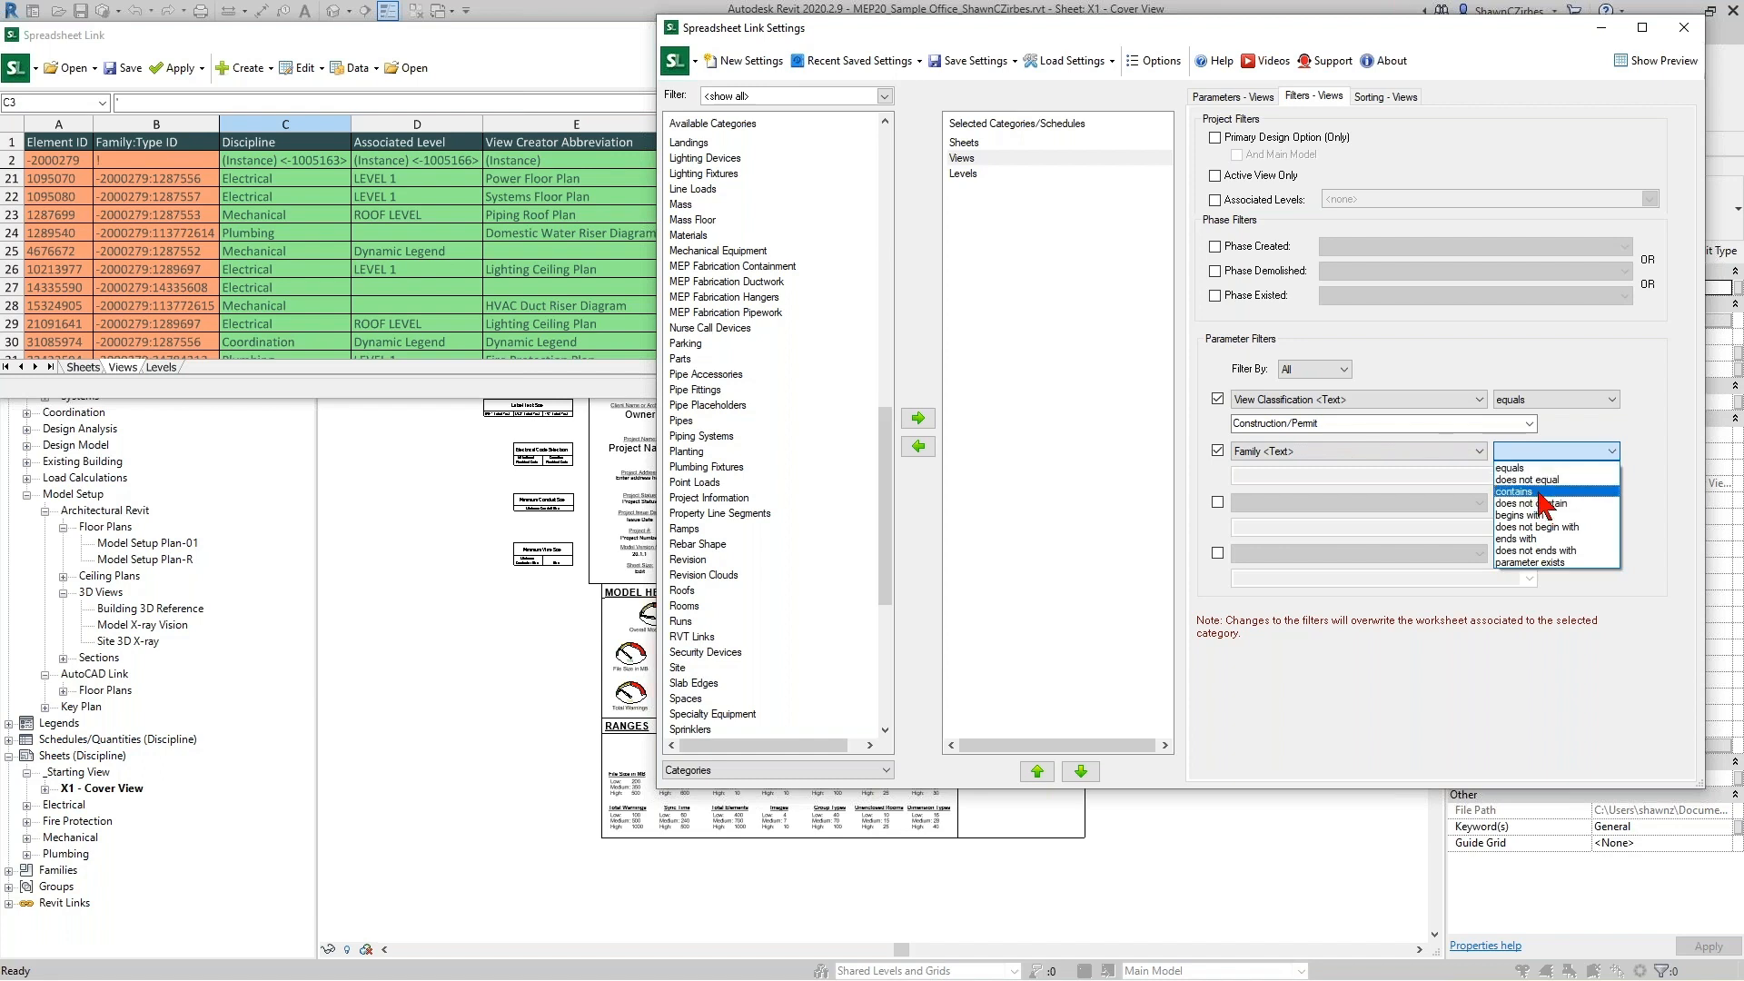
pyautogui.click(1538, 491)
pyautogui.click(1530, 475)
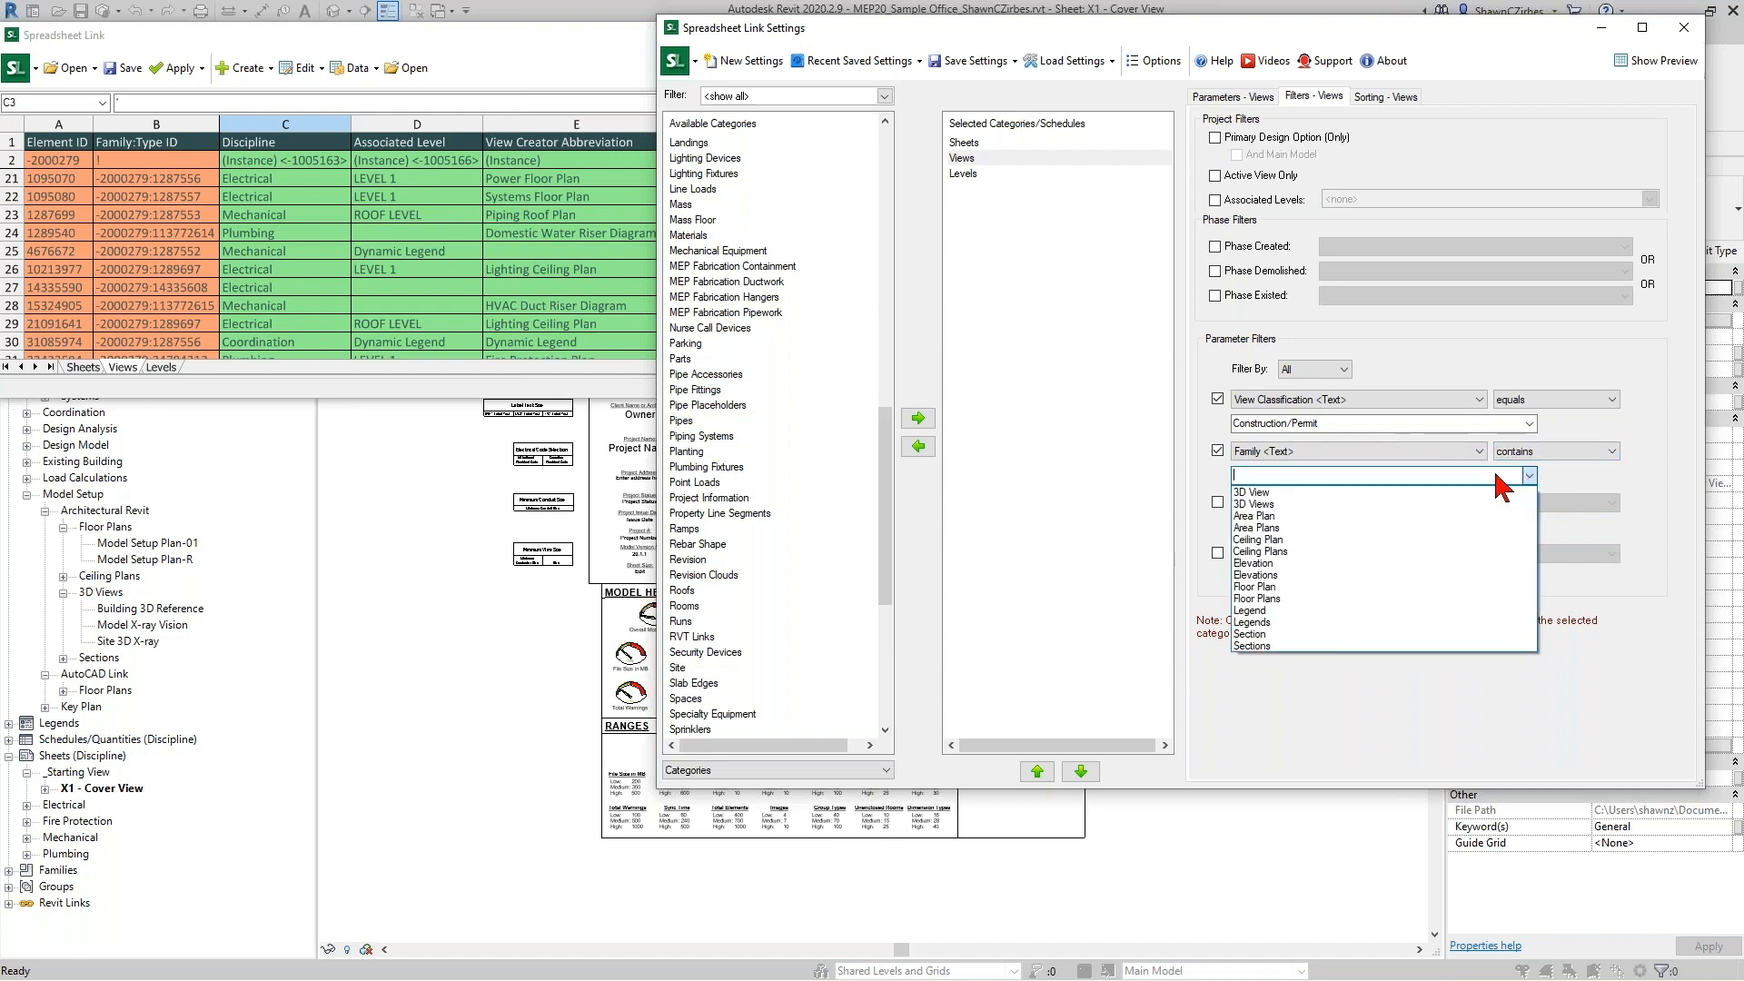
pyautogui.click(1483, 473)
pyautogui.click(1530, 475)
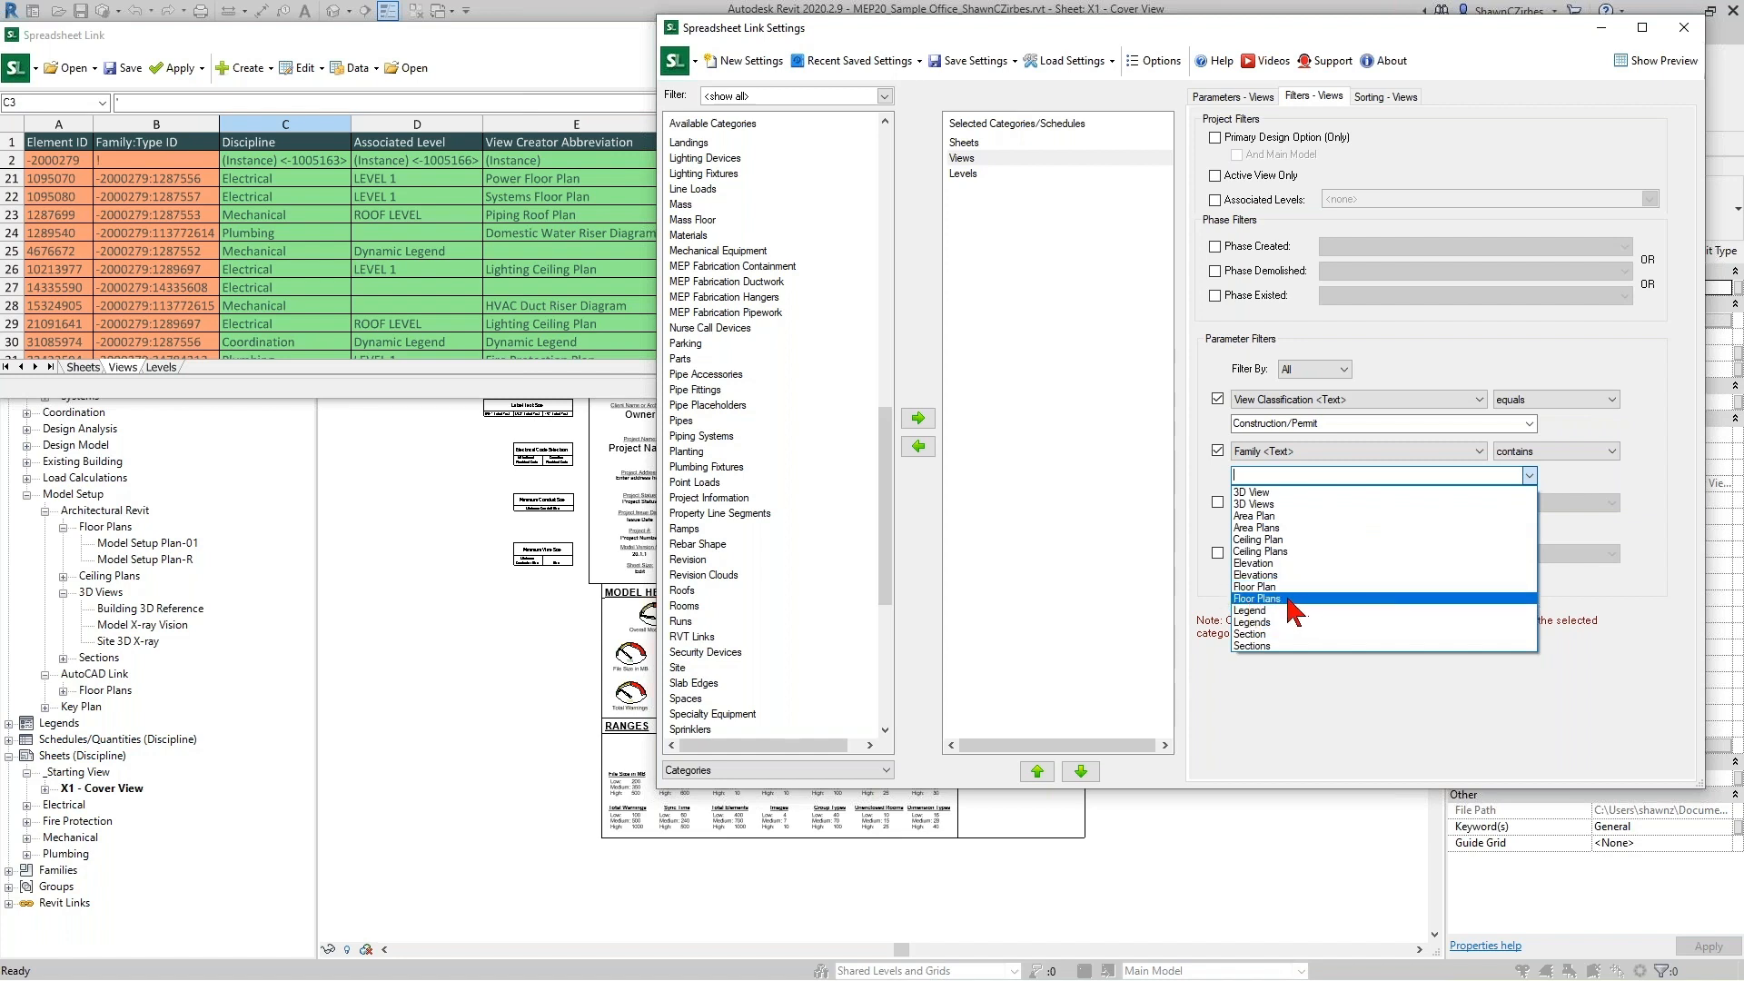
pyautogui.click(1295, 477)
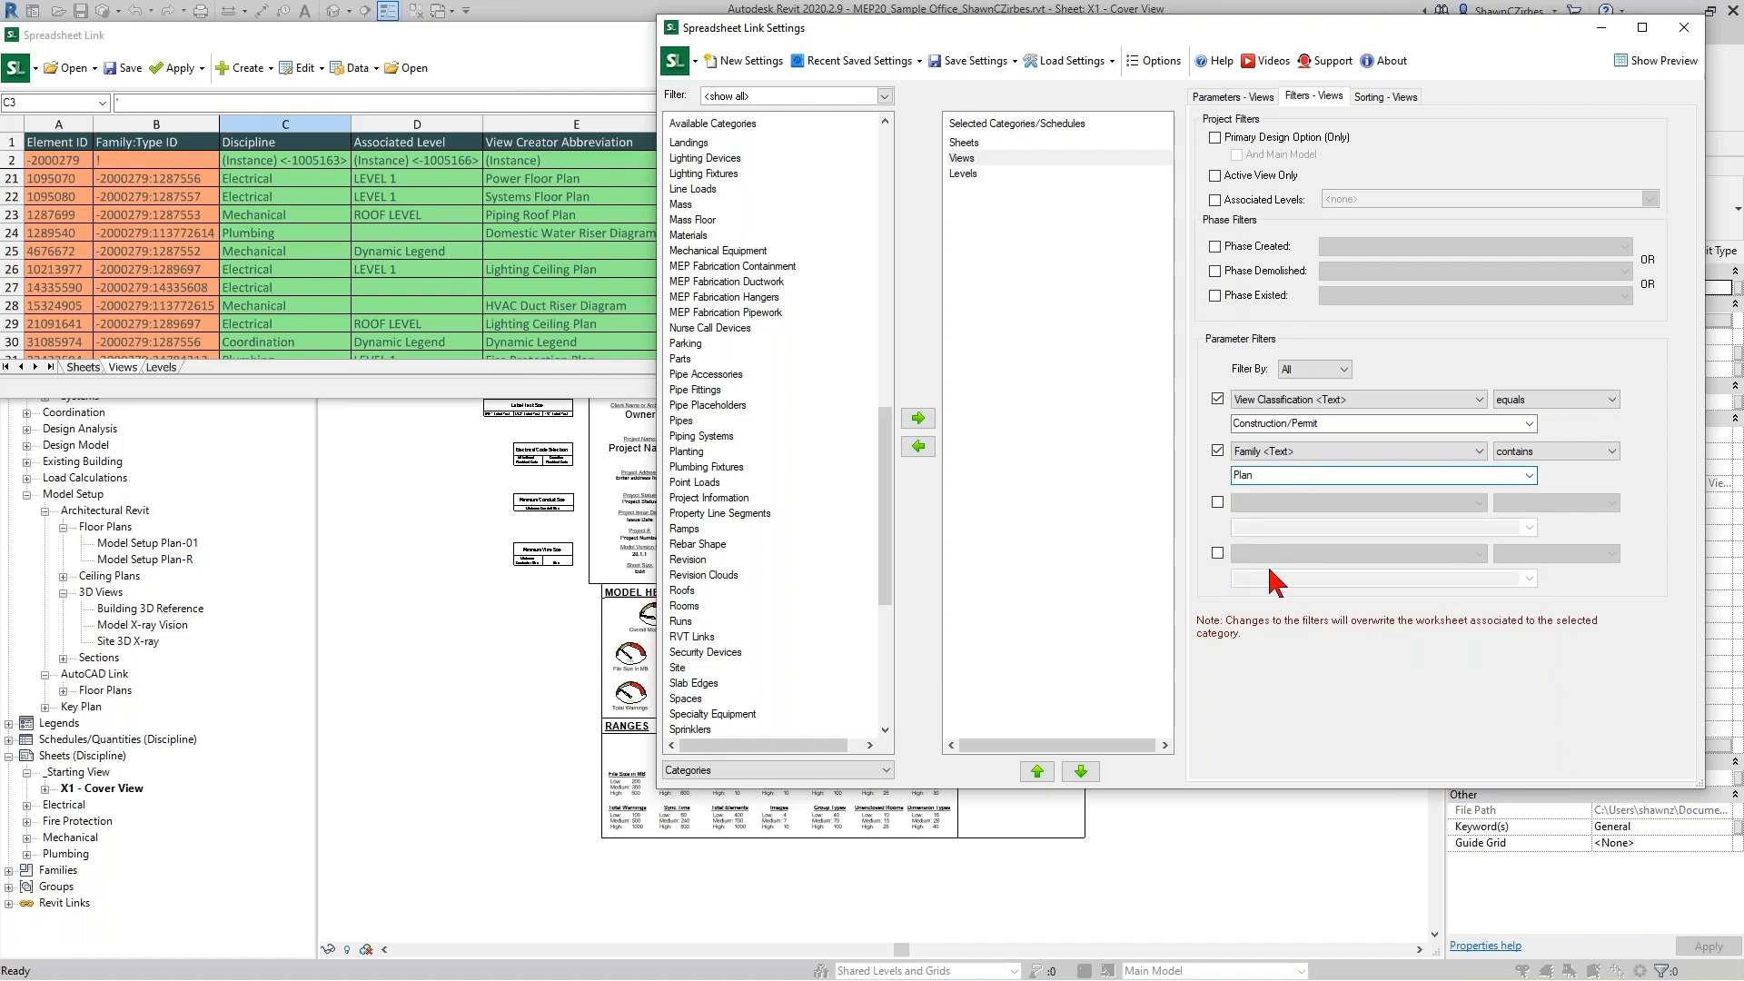
pyautogui.doubleClick(1290, 423)
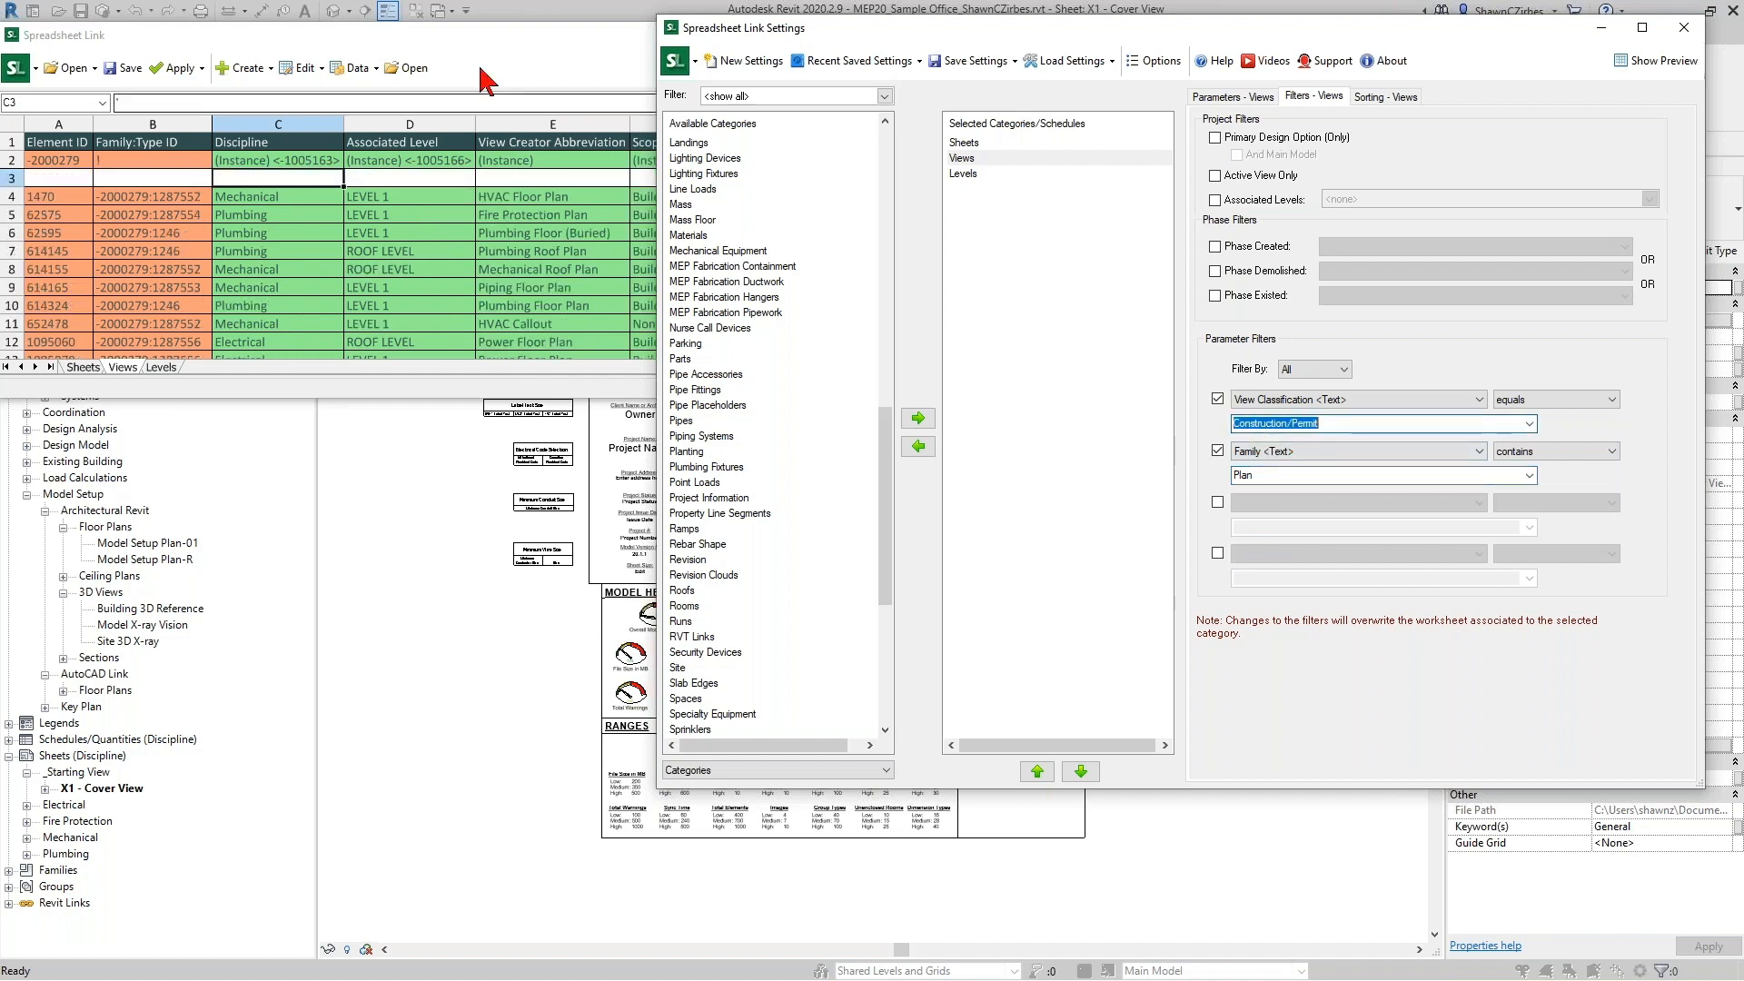
# Examine the filtered Views rows, checking the Family column and the Dynamic Legend entries in the Associated Level column.
pyautogui.click(505, 51)
pyautogui.scroll(-12, 886, 323)
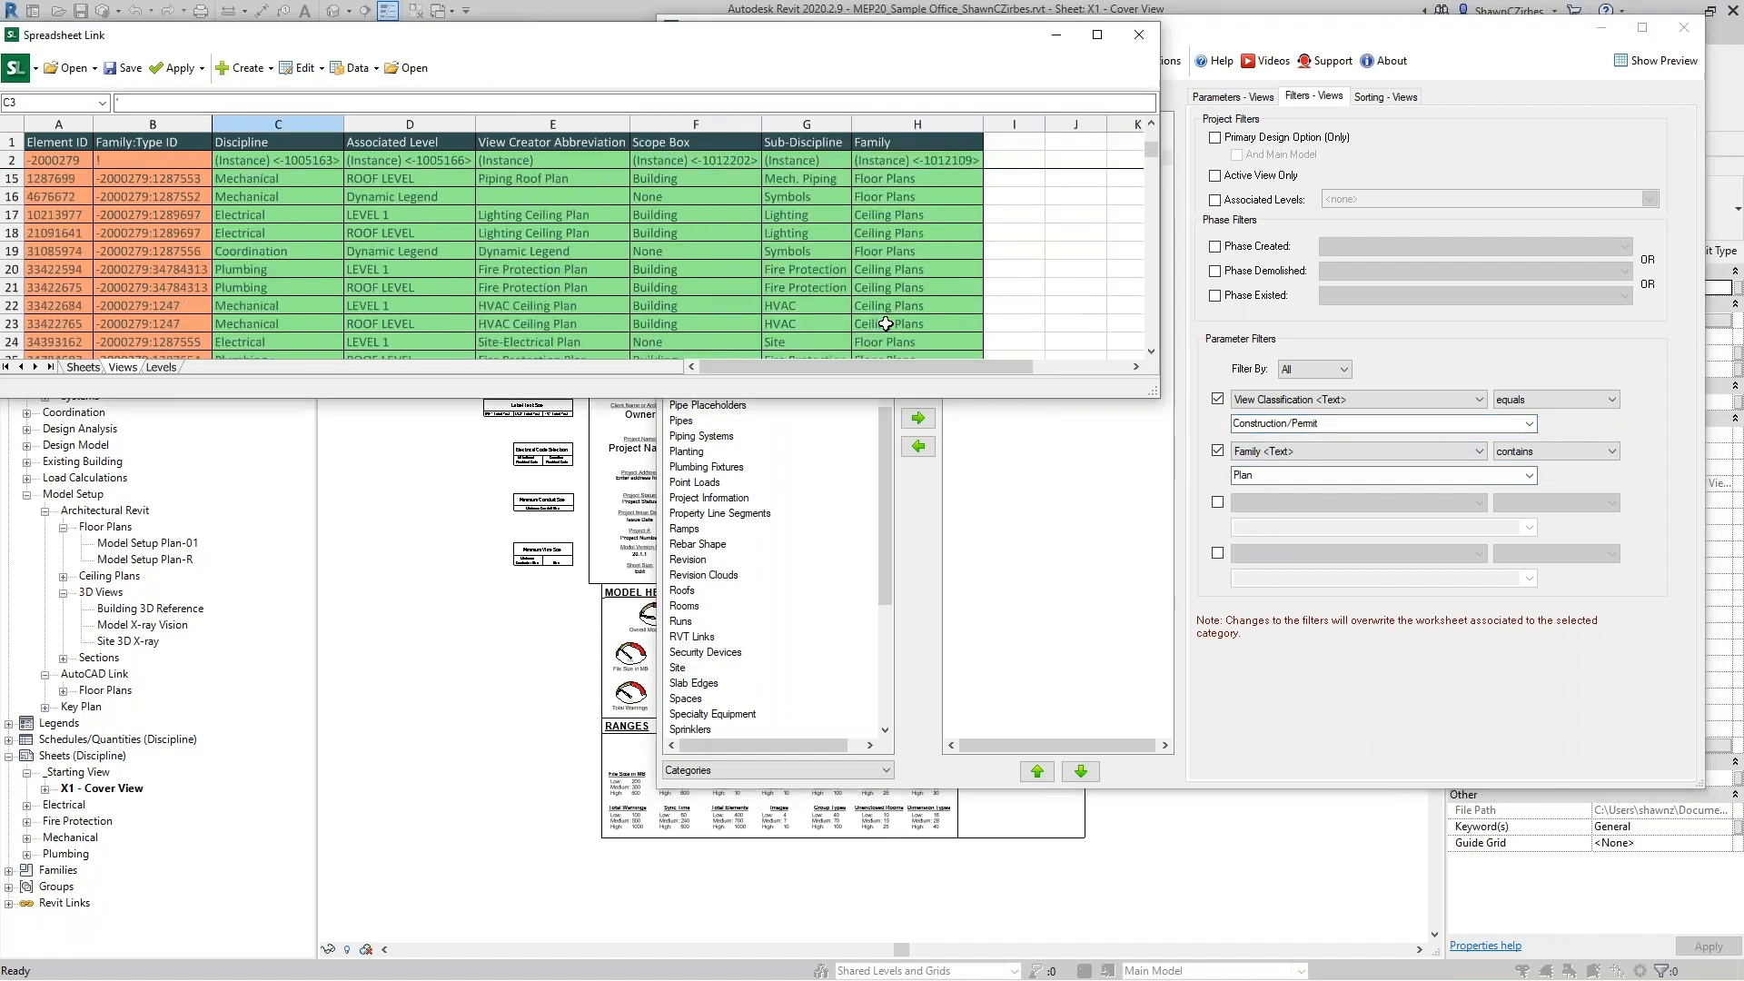
pyautogui.scroll(-20, 886, 323)
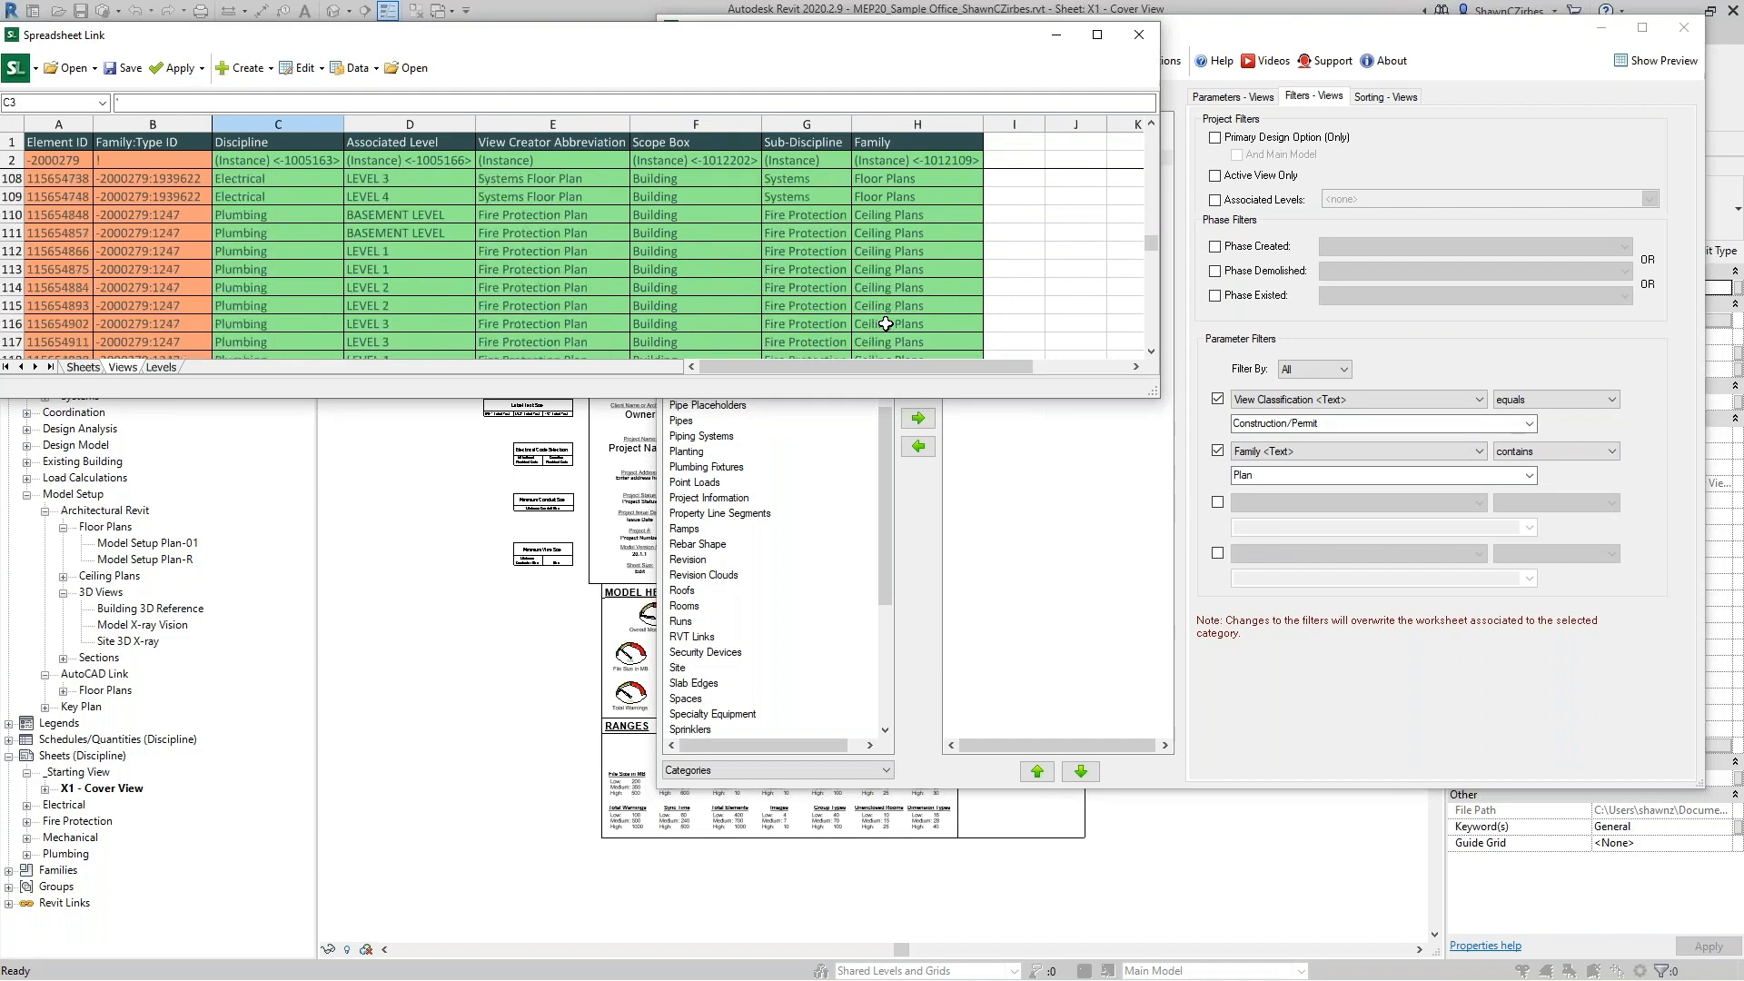
pyautogui.scroll(-6, 886, 324)
pyautogui.scroll(-3, 886, 323)
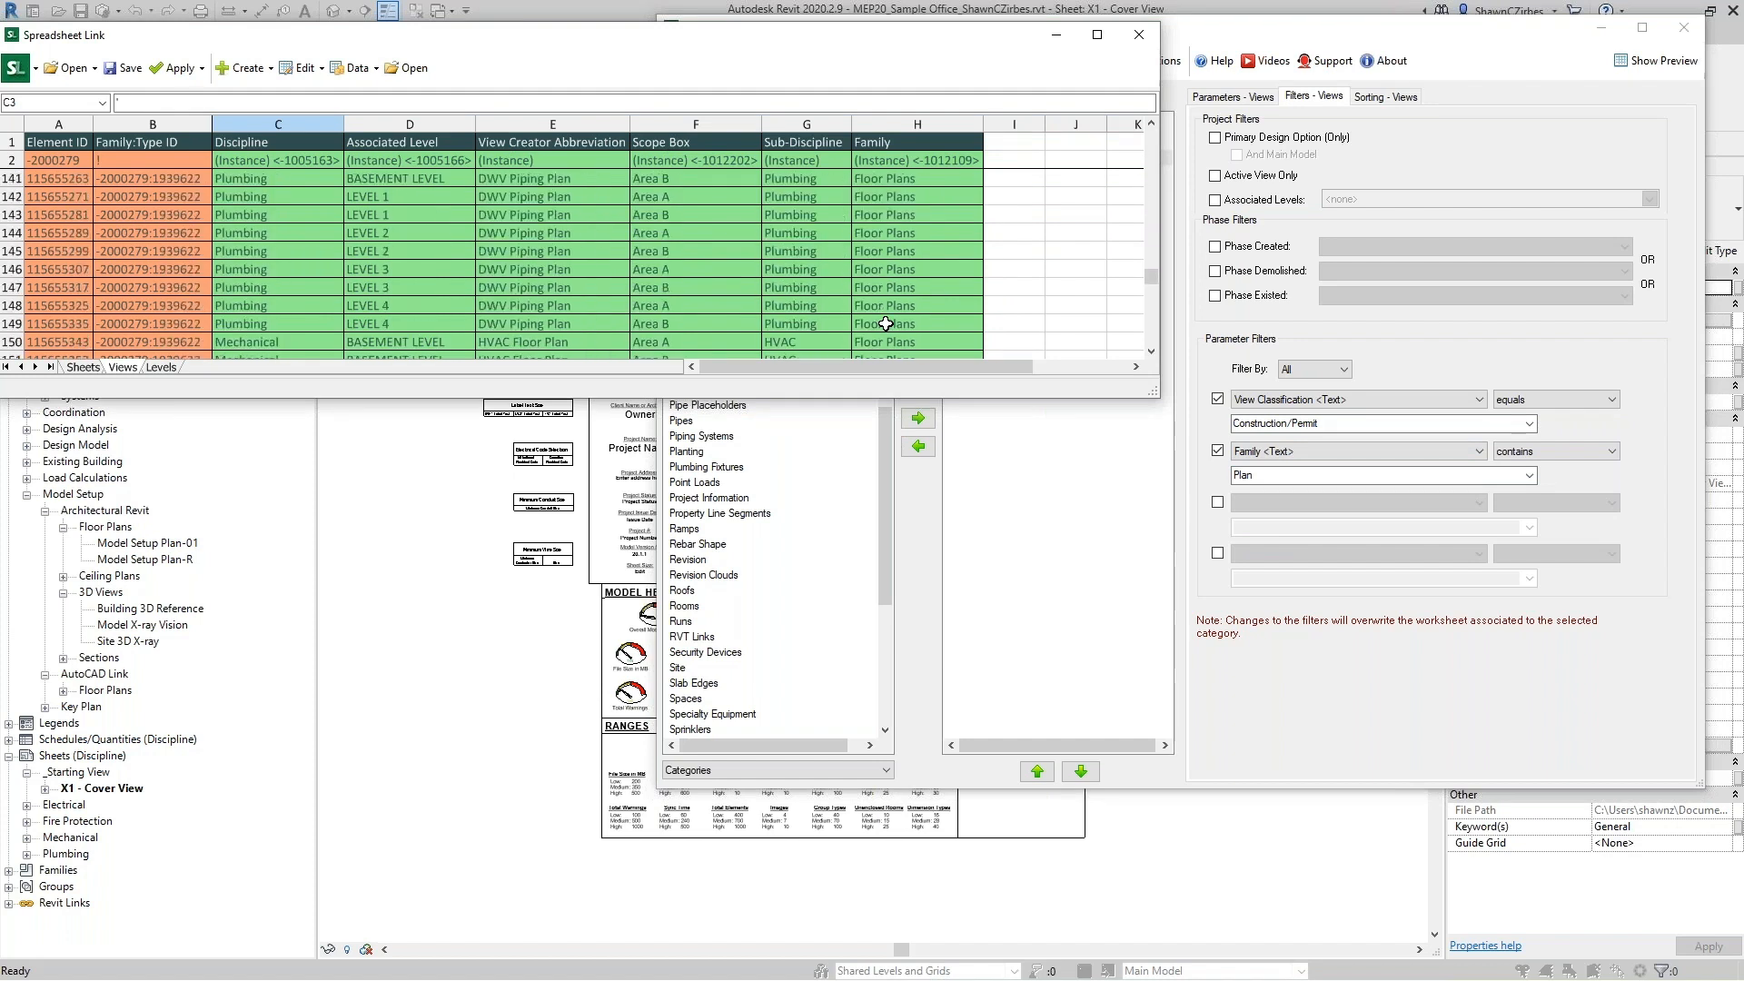
pyautogui.scroll(20, 886, 324)
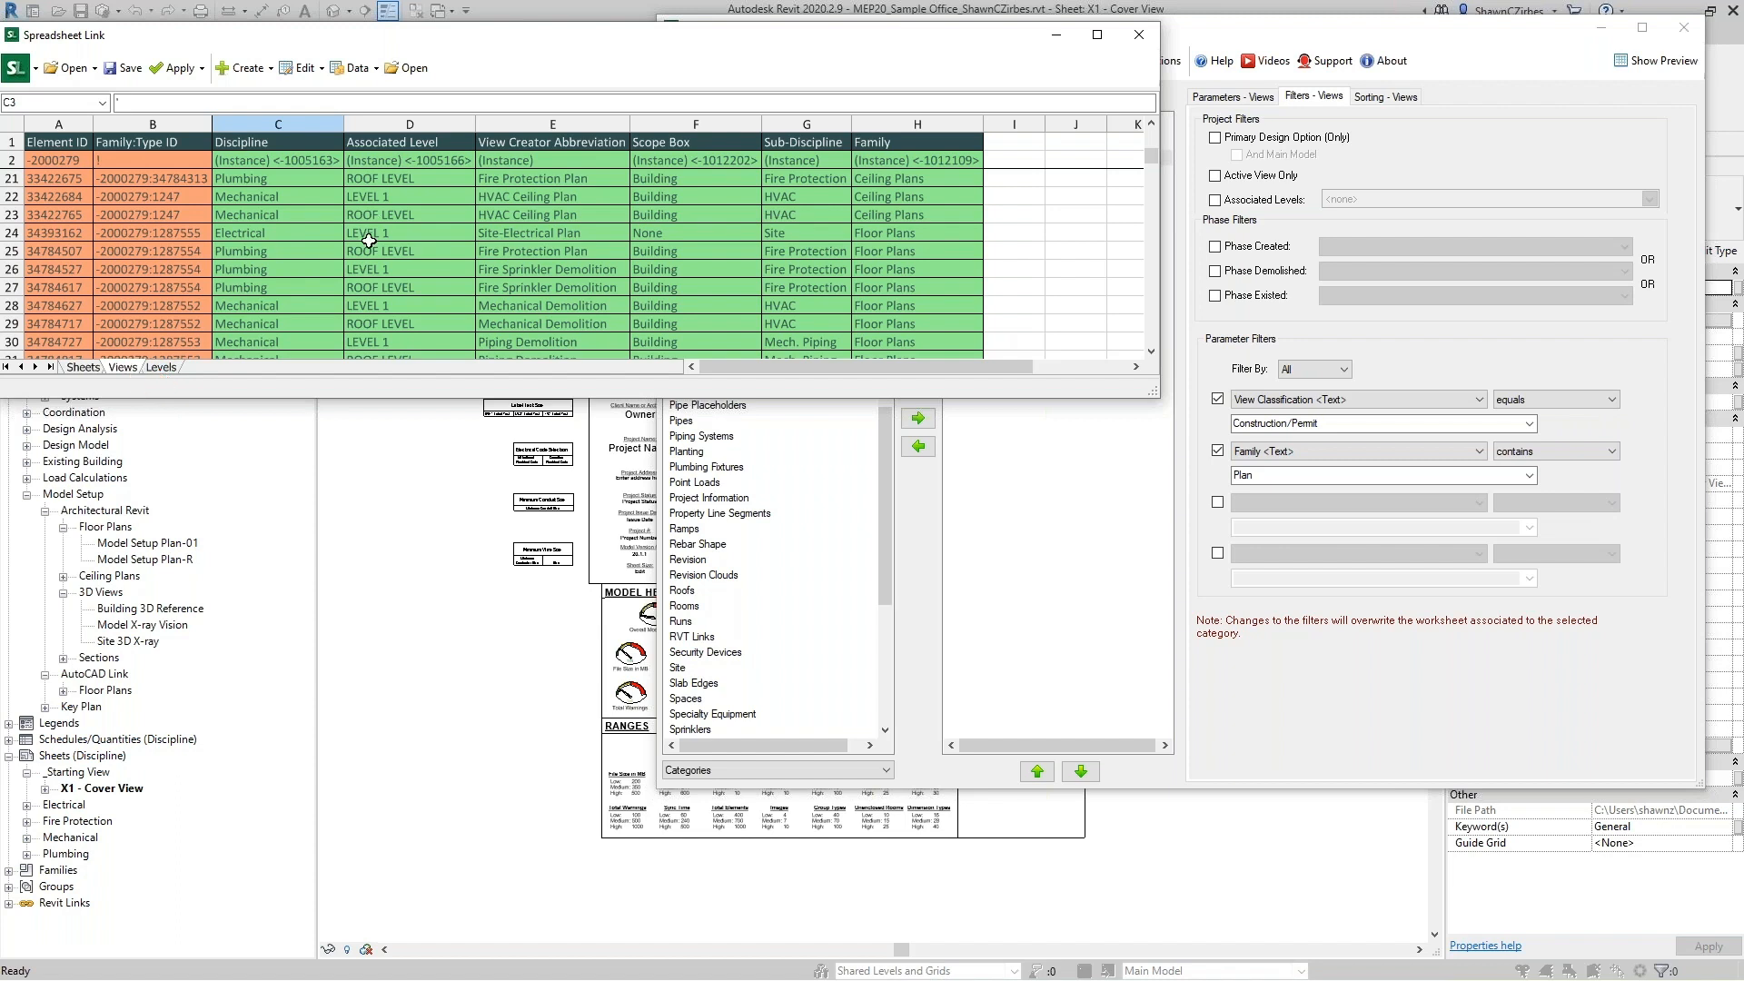
pyautogui.moveTo(1152, 153)
pyautogui.mouseDown()
pyautogui.moveTo(1158, 191)
pyautogui.moveTo(1152, 173)
pyautogui.mouseUp()
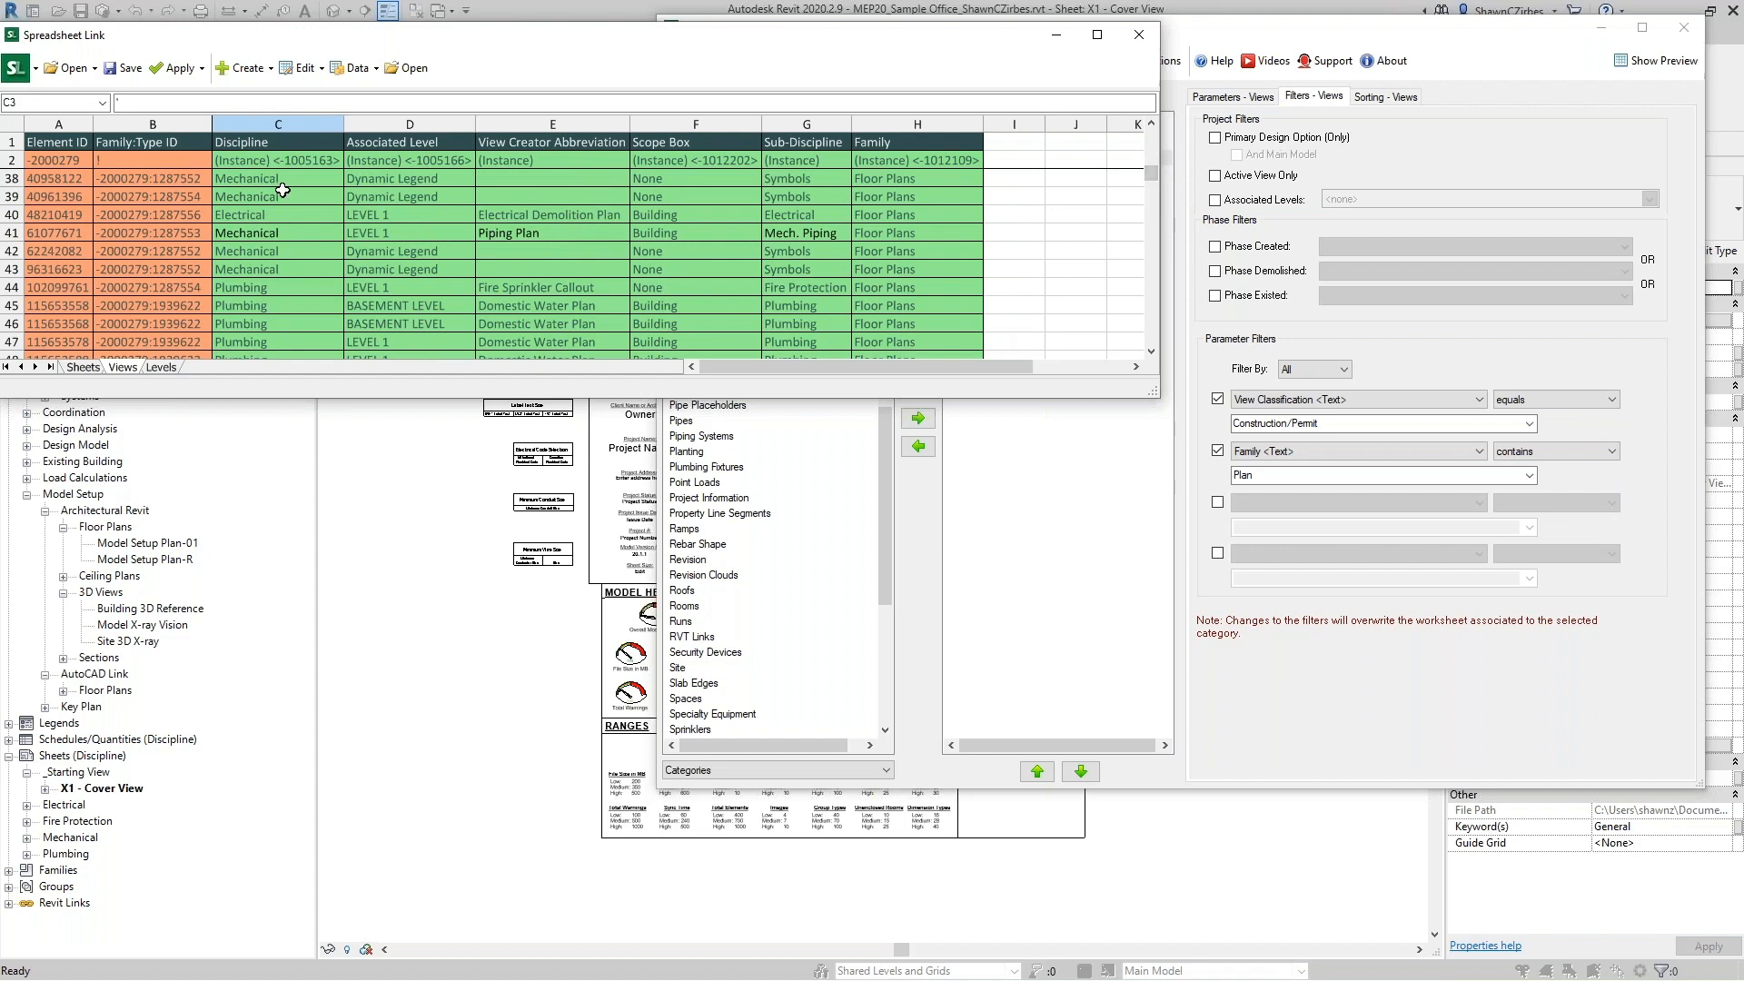
pyautogui.click(395, 181)
pyautogui.click(392, 198)
pyautogui.click(394, 254)
pyautogui.click(411, 274)
pyautogui.scroll(1, 412, 276)
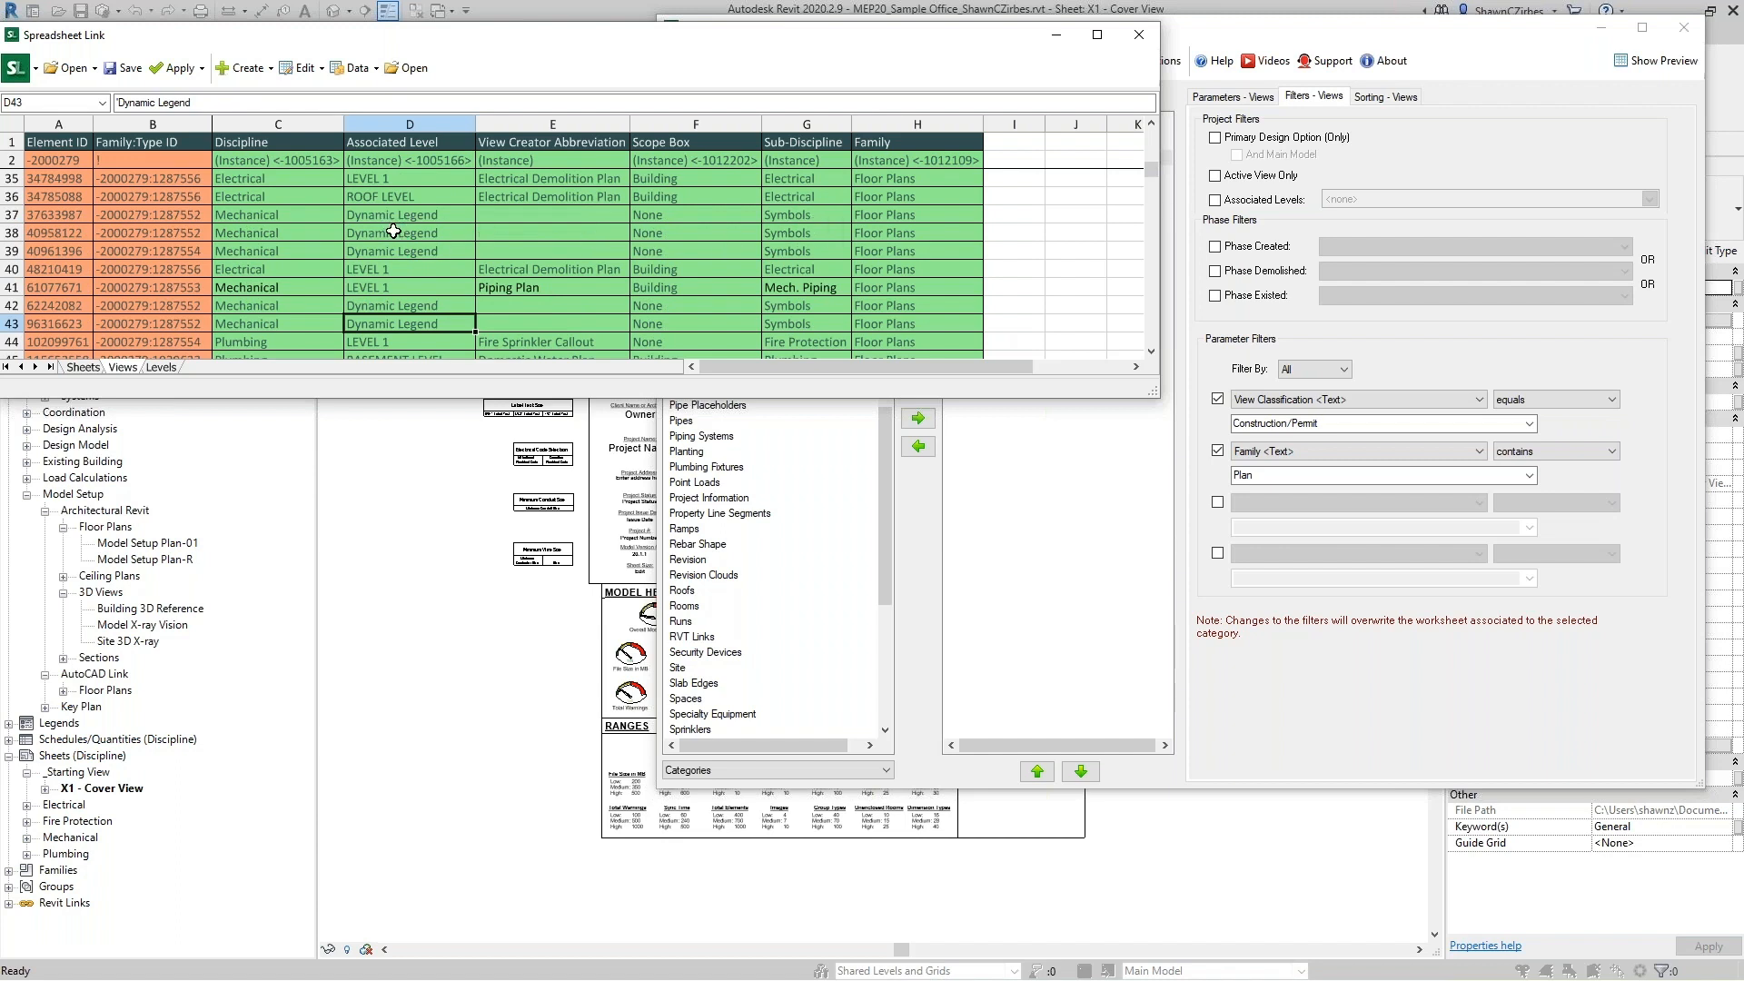
# Enable the third parameter filter for the Views category and base it on Associated Level <Text>.
pyautogui.click(1217, 502)
pyautogui.click(1249, 502)
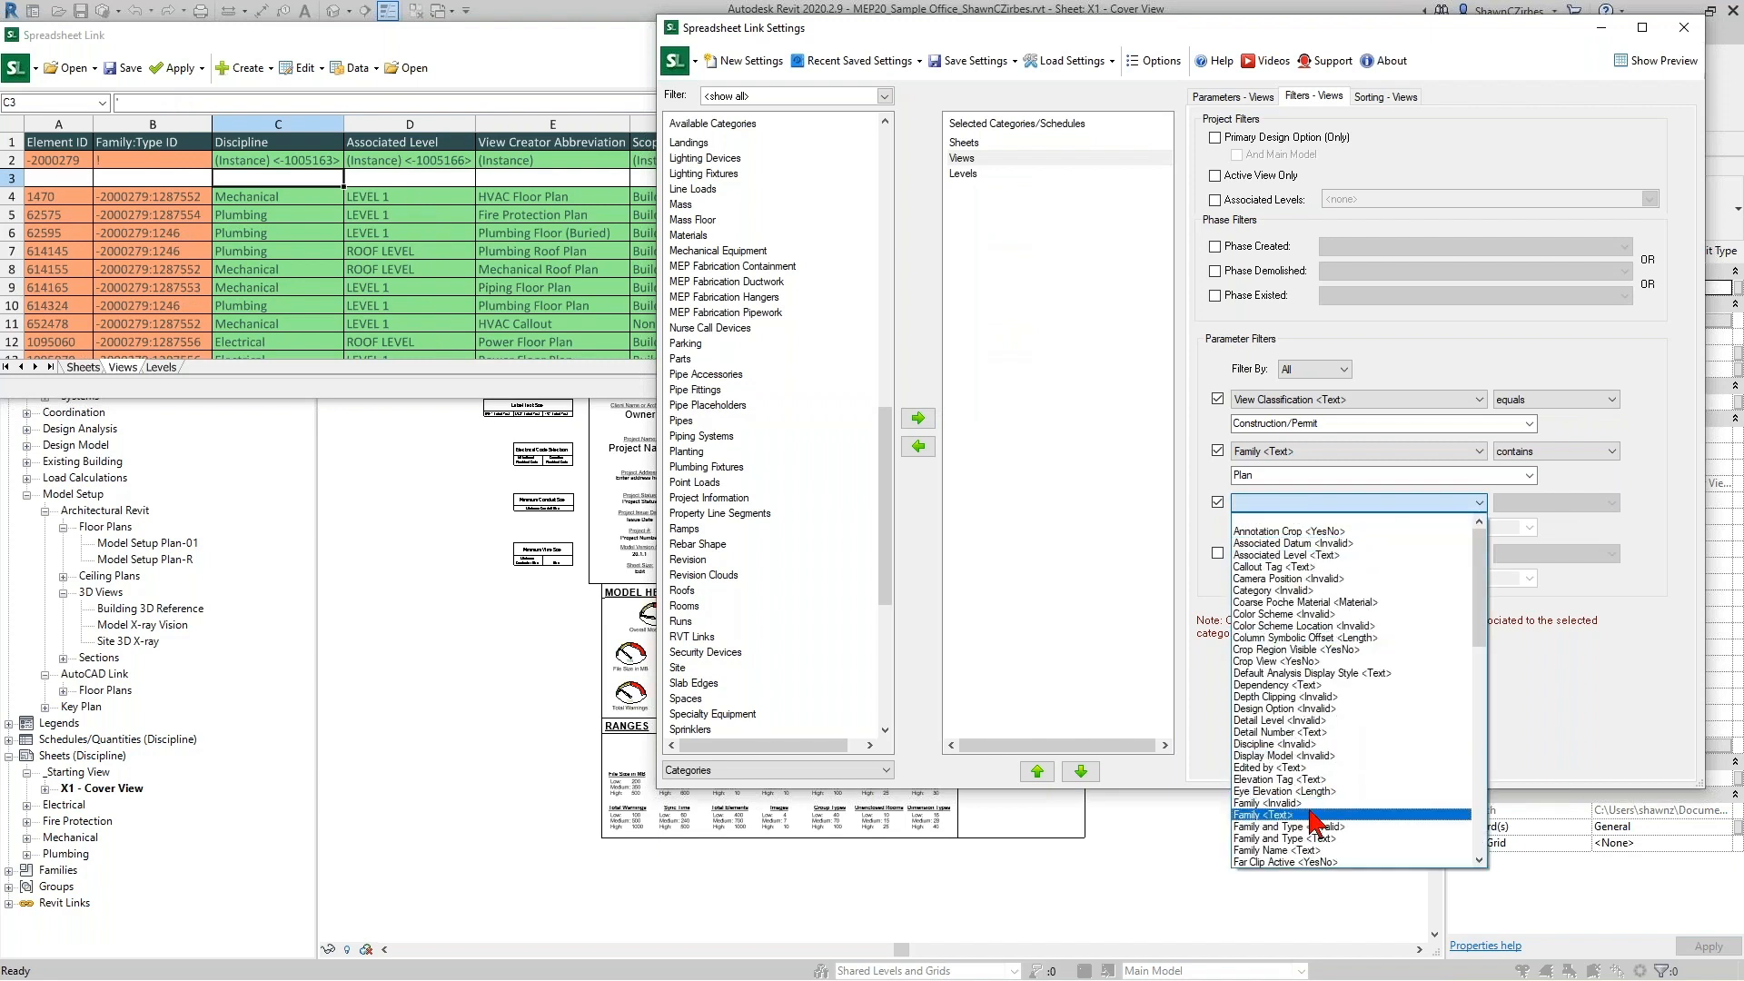
pyautogui.scroll(-3, 1314, 818)
pyautogui.scroll(3, 1313, 818)
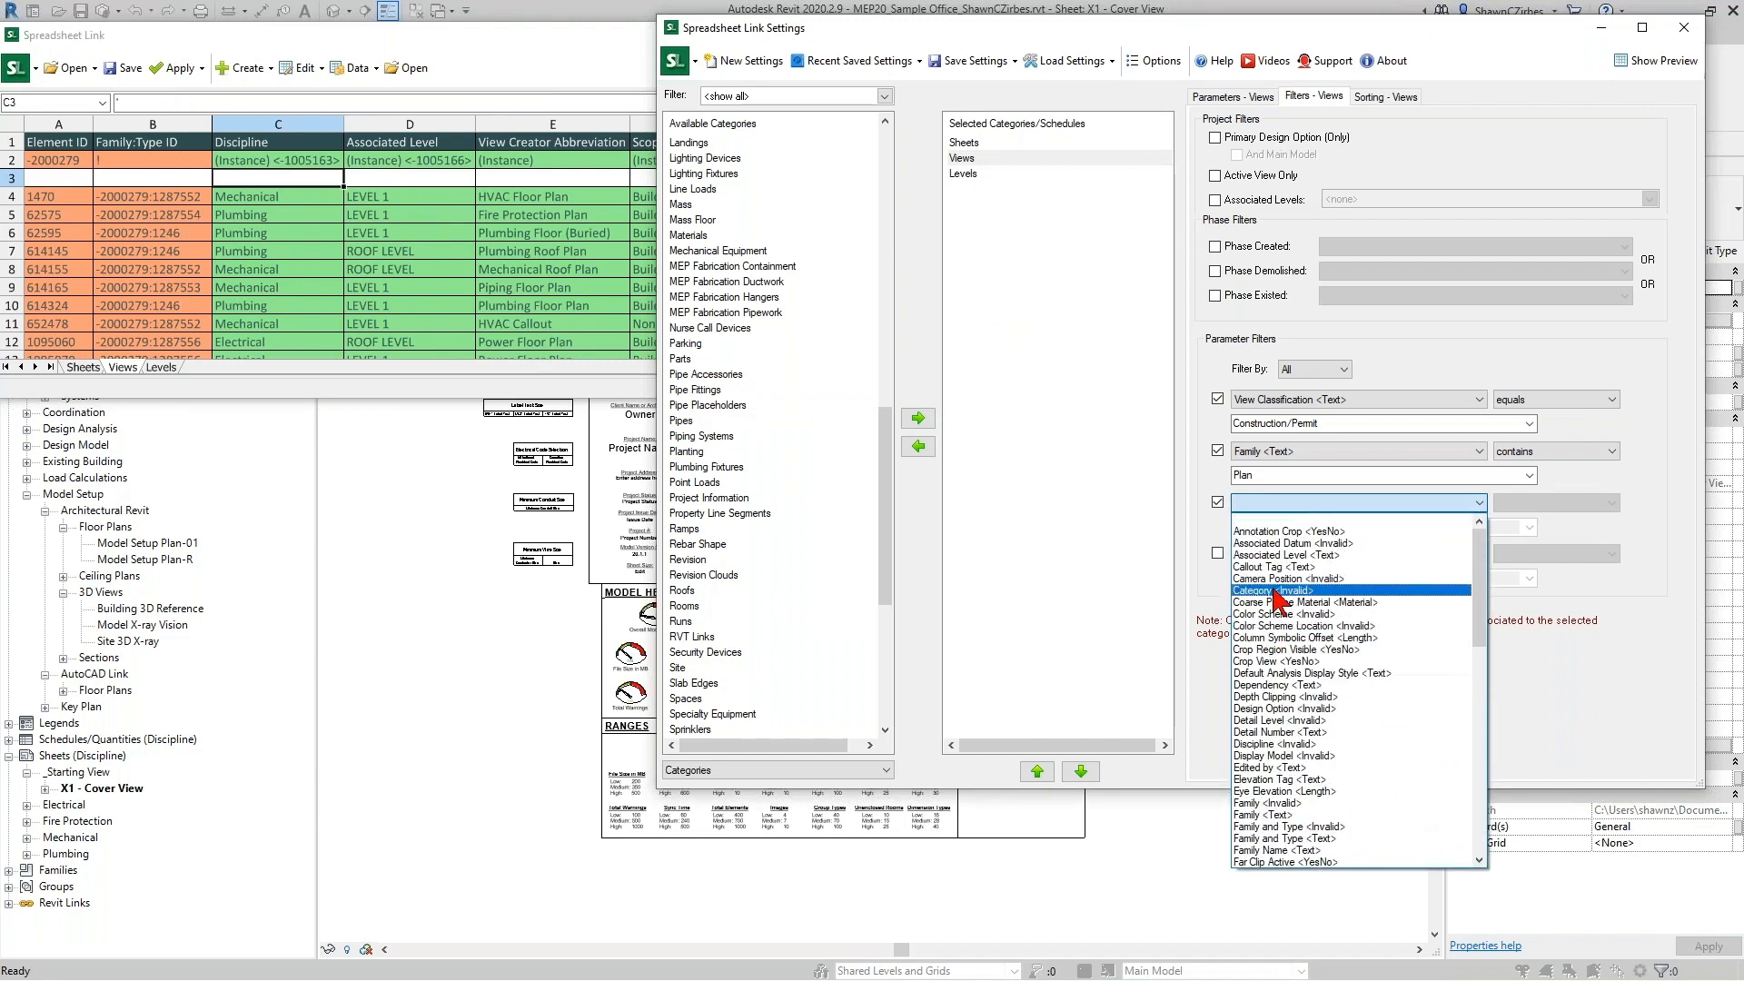
pyautogui.click(1290, 555)
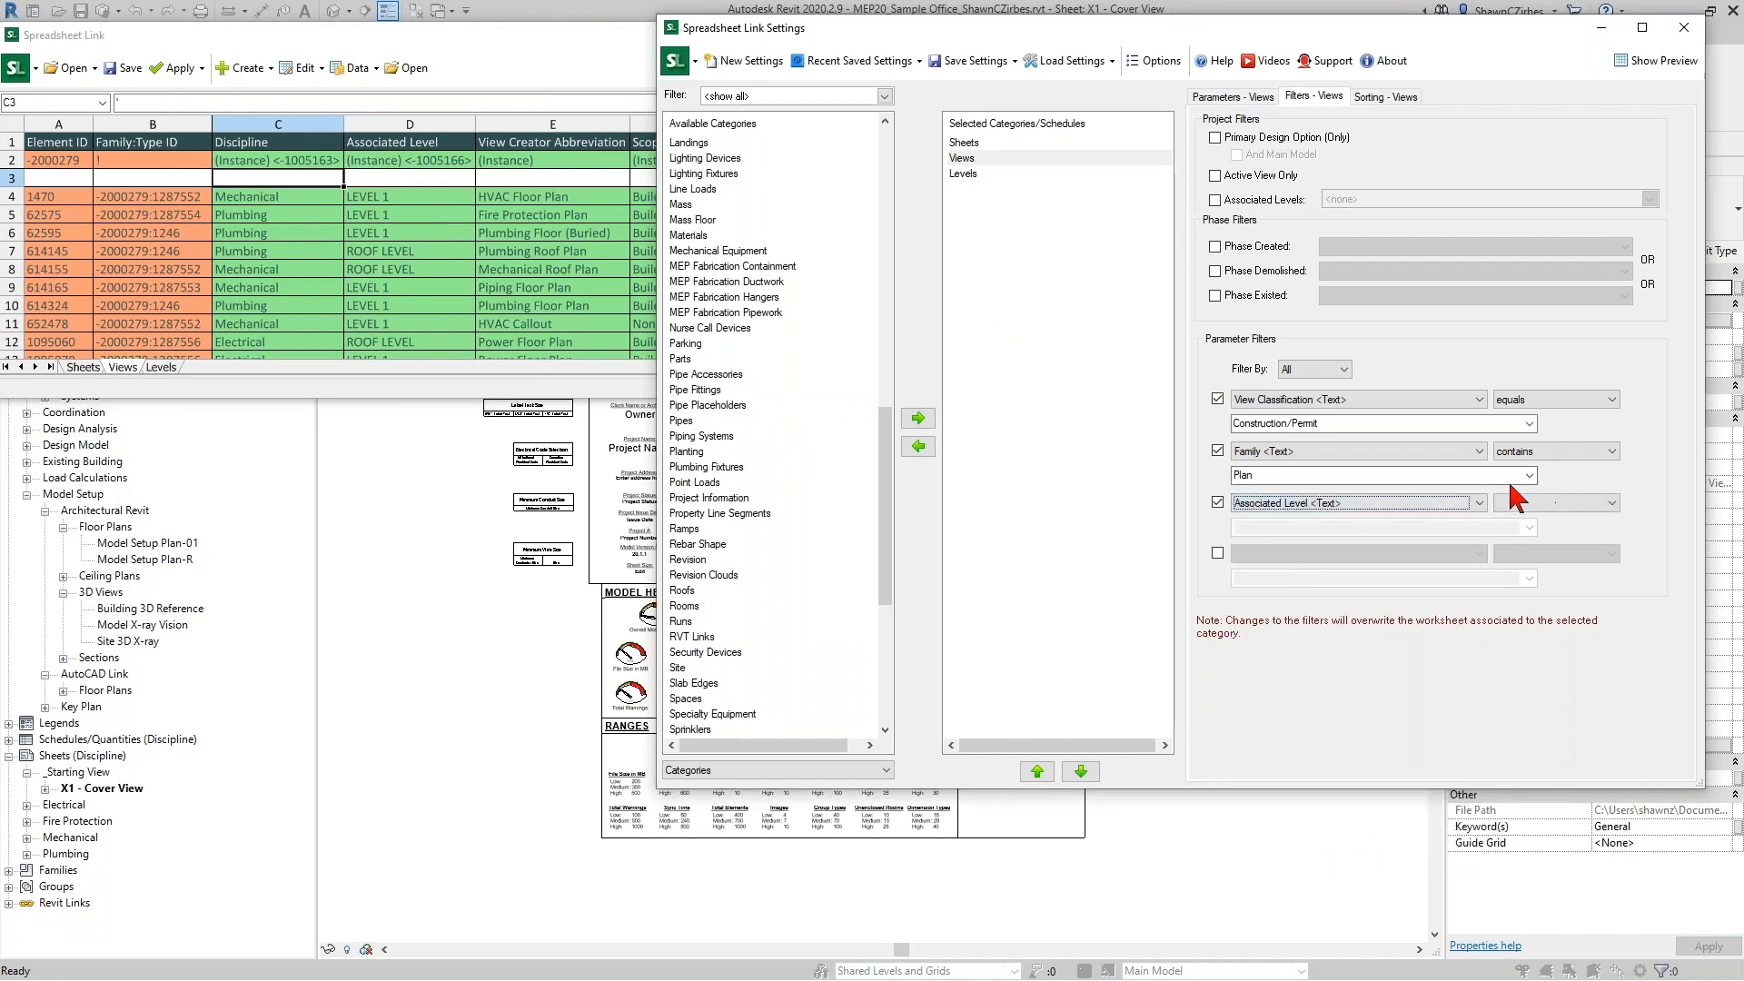
# Set the Associated Level filter's condition to does not equal Dynamic Legend.
pyautogui.click(1538, 506)
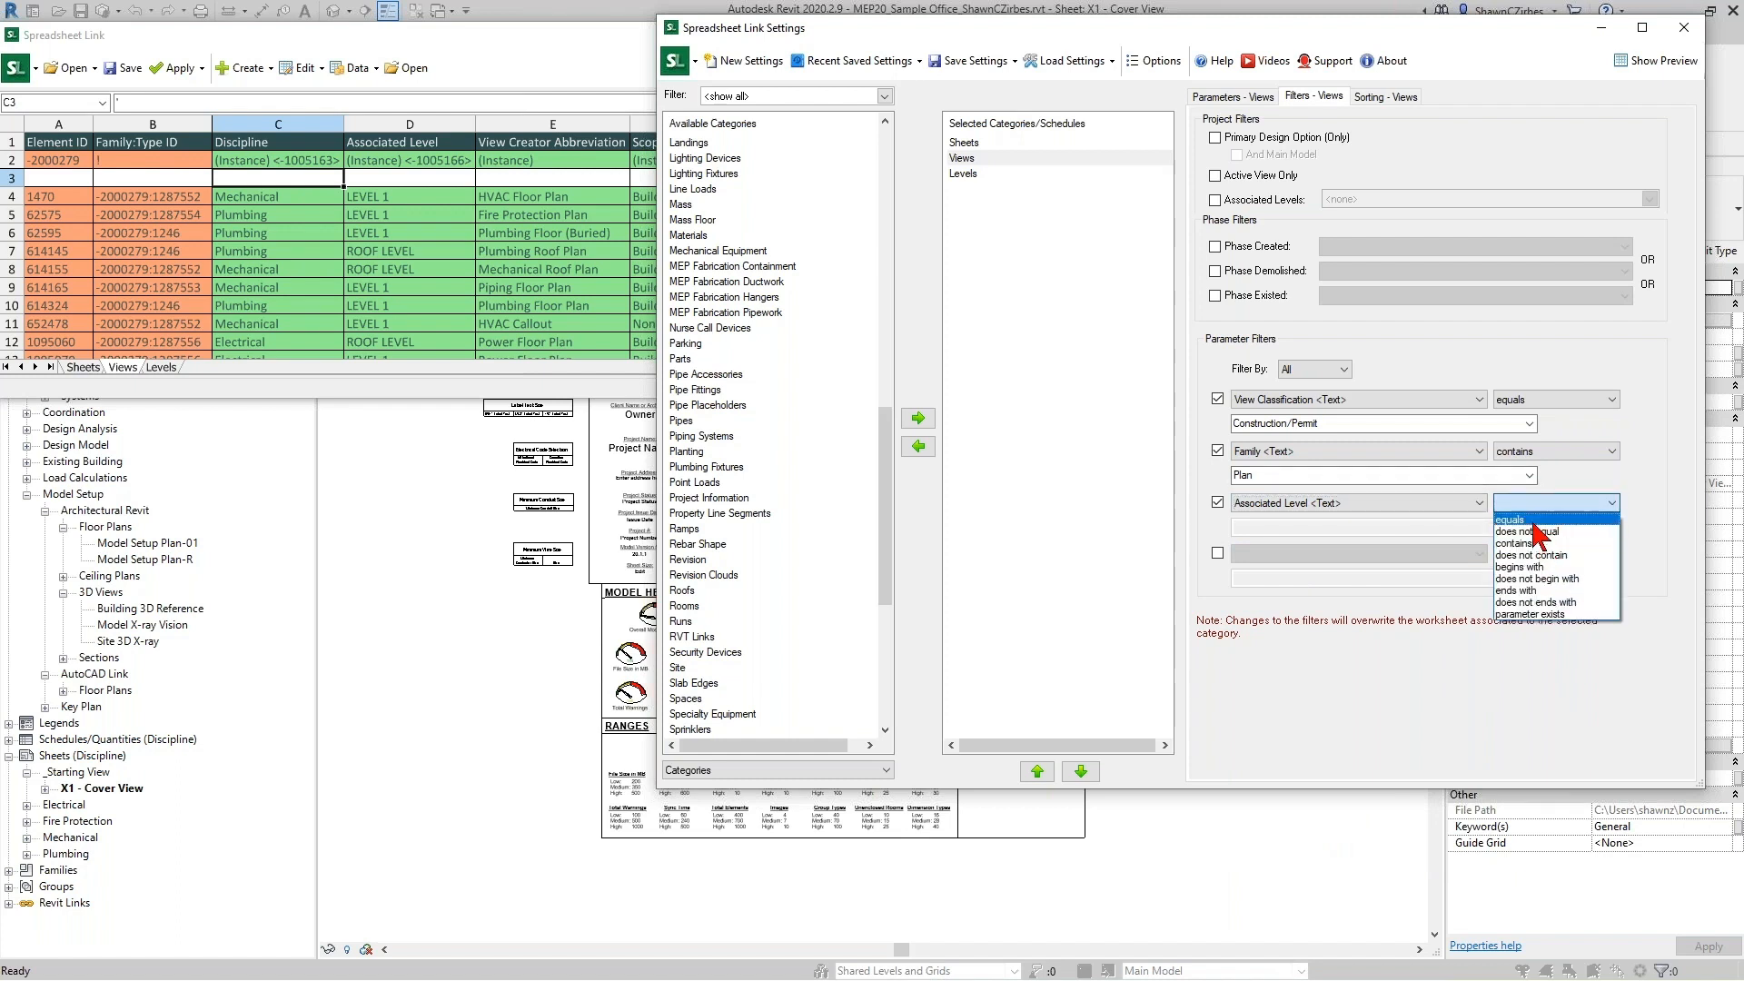
pyautogui.click(1538, 521)
pyautogui.click(1499, 527)
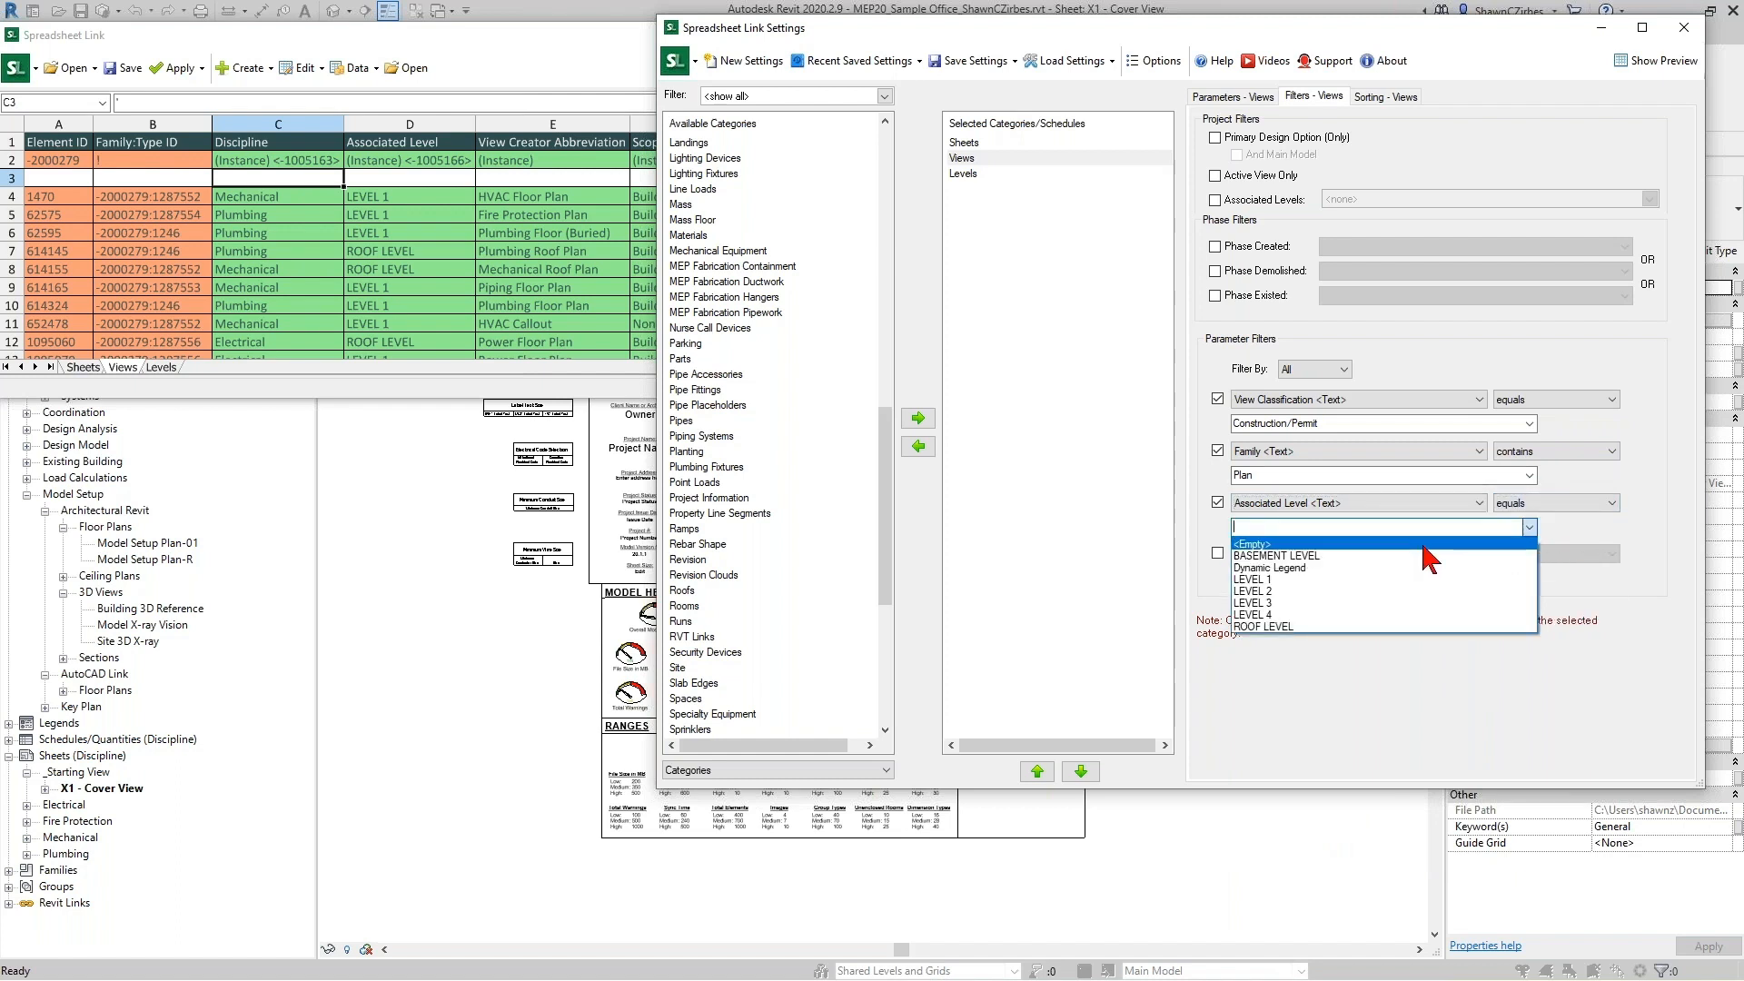
pyautogui.click(1549, 503)
pyautogui.click(1549, 504)
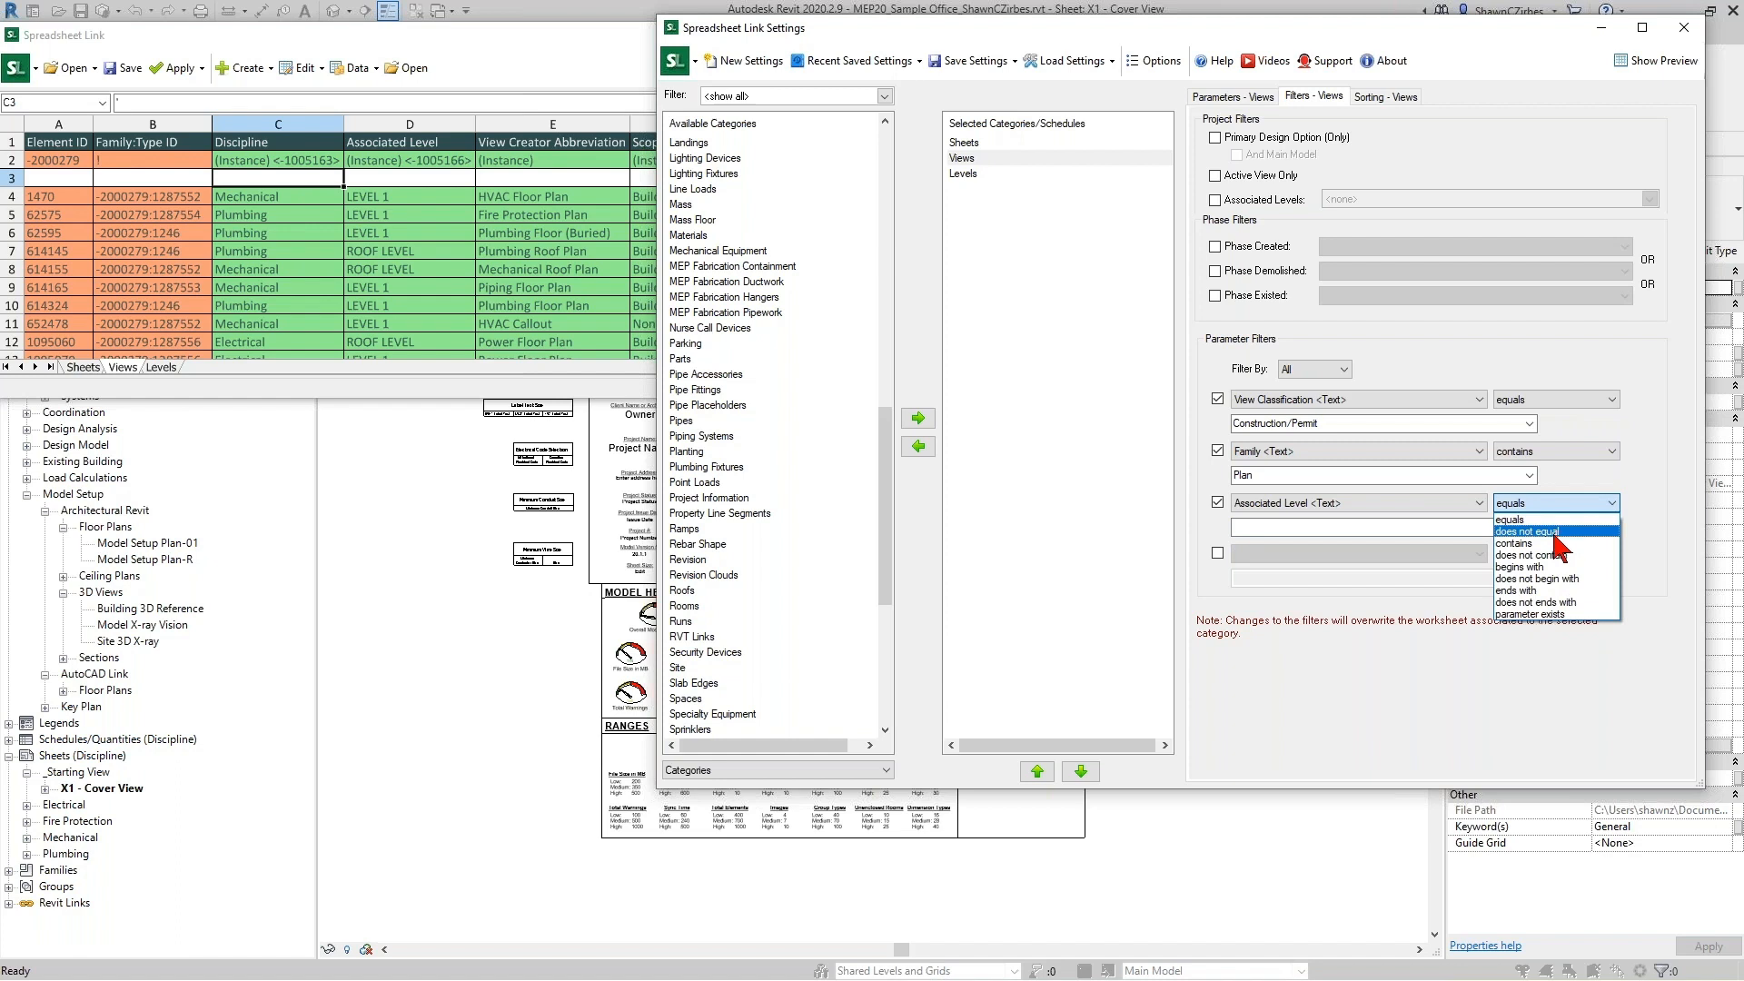
pyautogui.click(1555, 537)
pyautogui.click(1322, 528)
pyautogui.click(1444, 578)
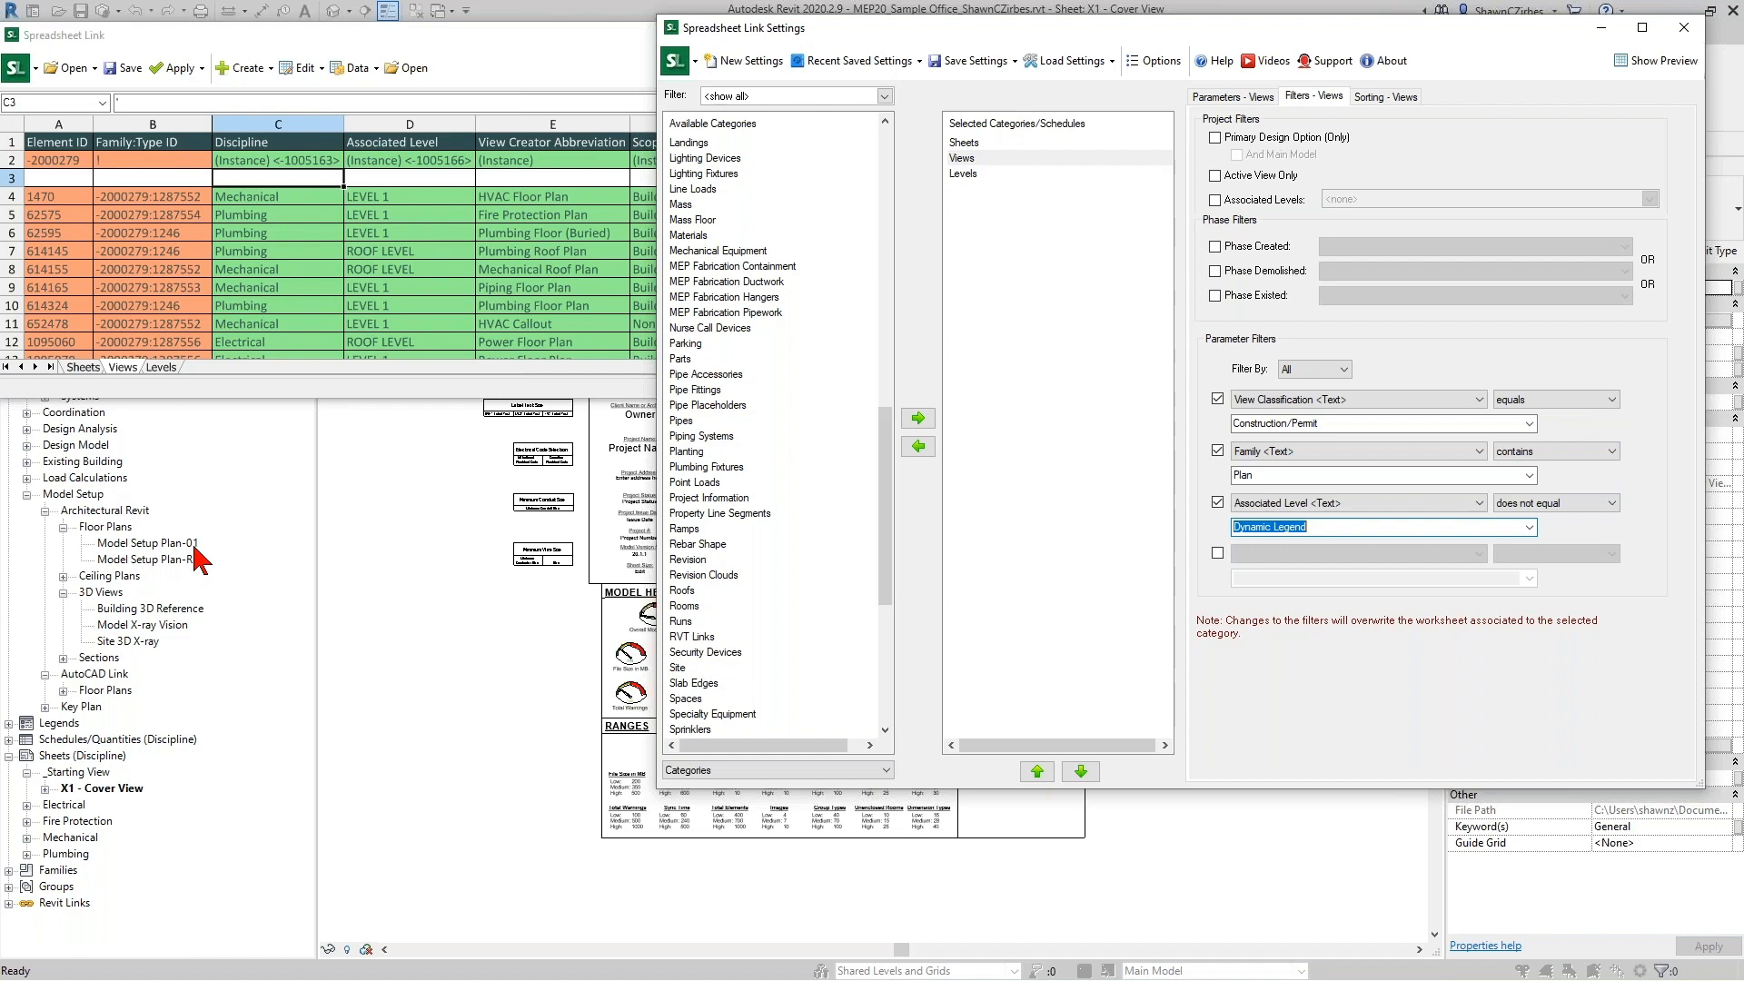
# Enable the fourth parameter filter for Views and set it to Dependency <Text> does not equal Primary.
pyautogui.click(1217, 552)
pyautogui.click(1254, 553)
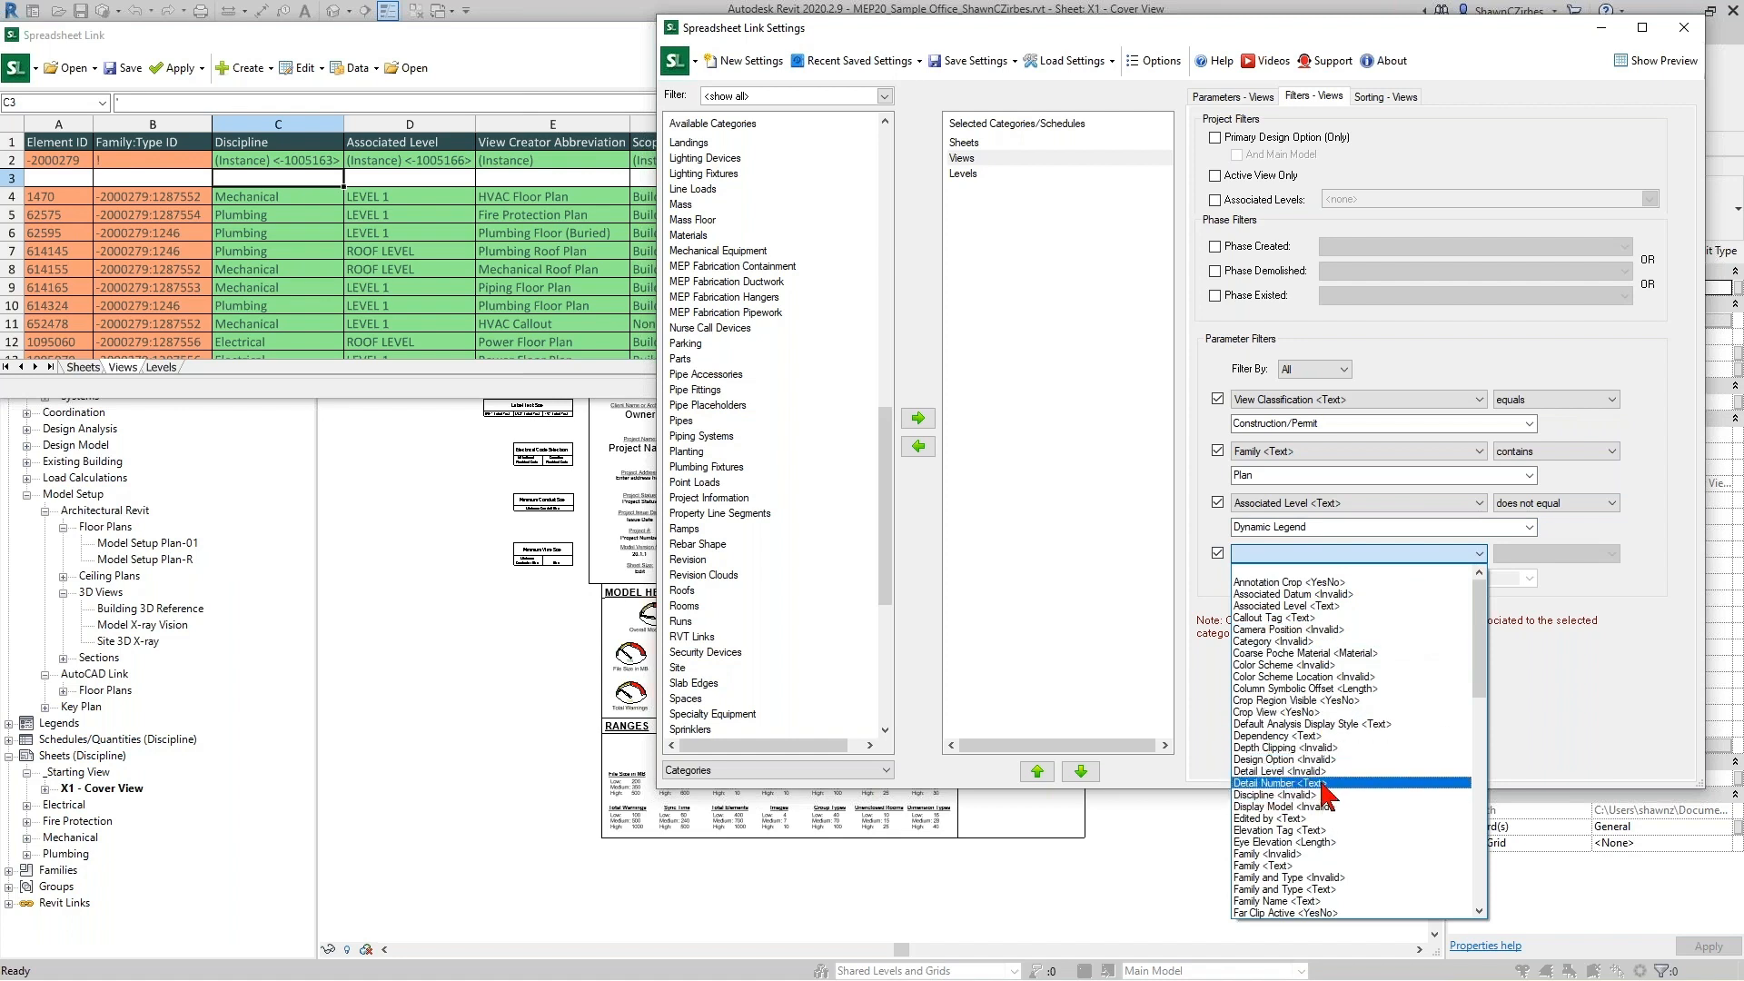
pyautogui.click(1318, 735)
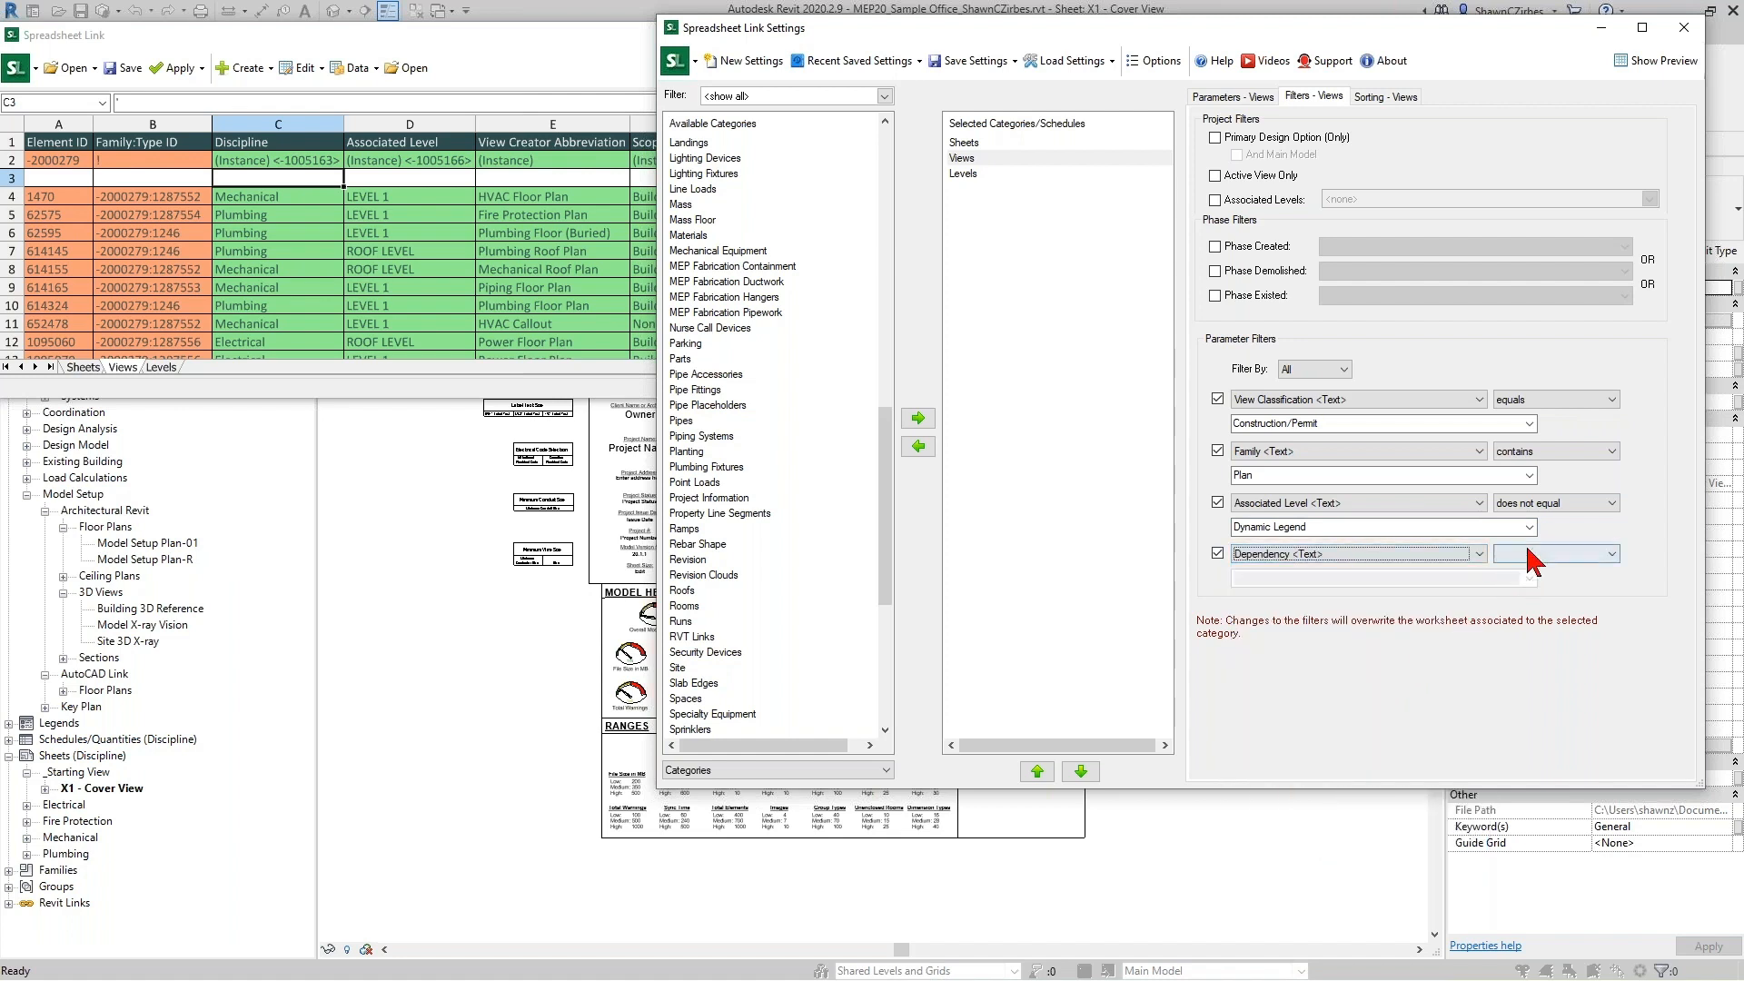
pyautogui.click(1529, 554)
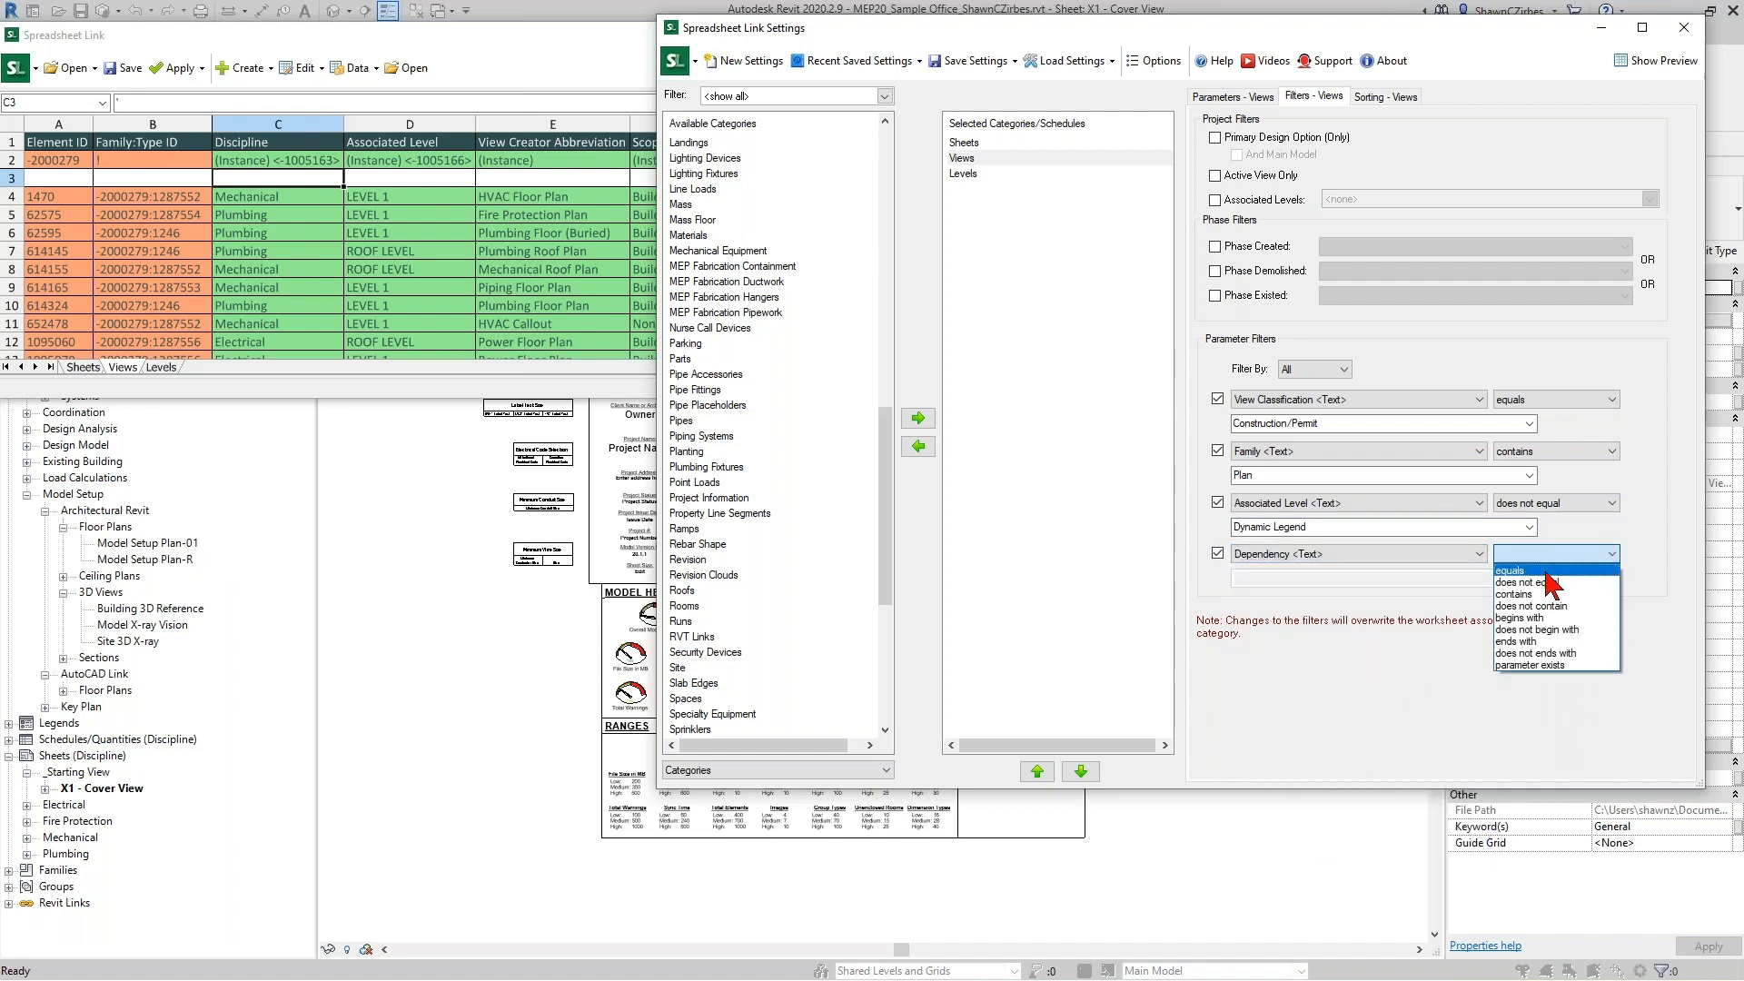
pyautogui.click(1550, 584)
pyautogui.click(1529, 577)
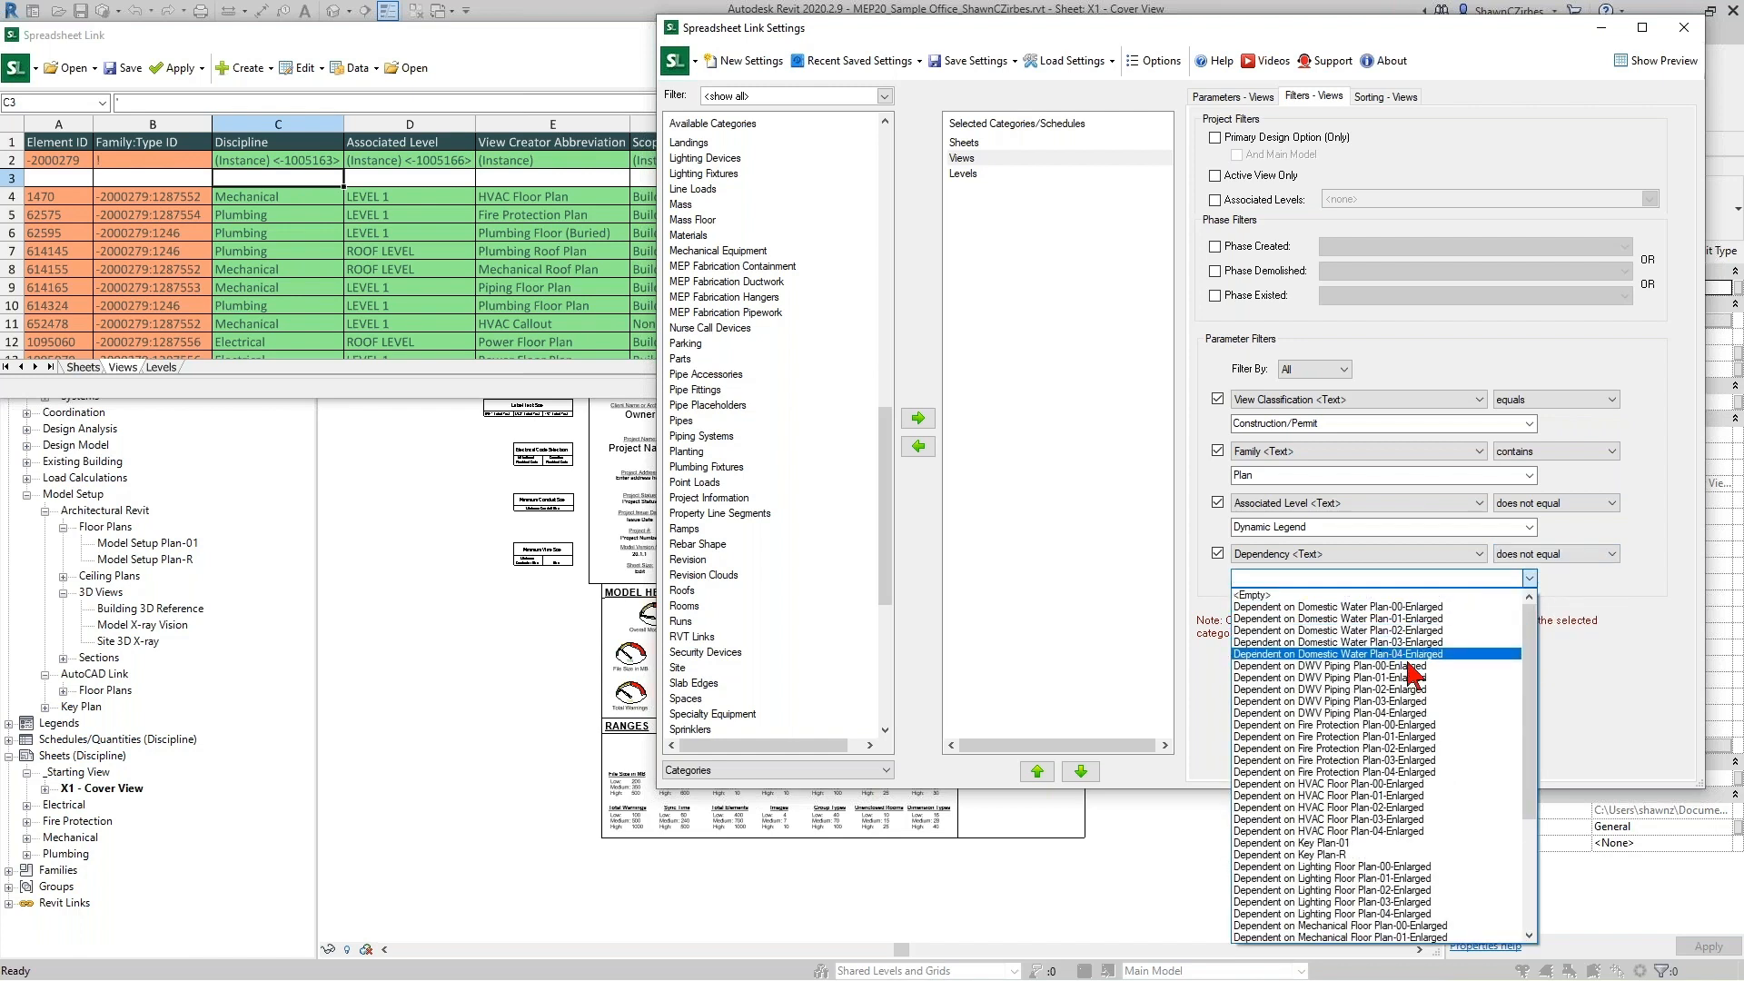
pyautogui.scroll(-5, 1396, 694)
pyautogui.scroll(-2, 1395, 696)
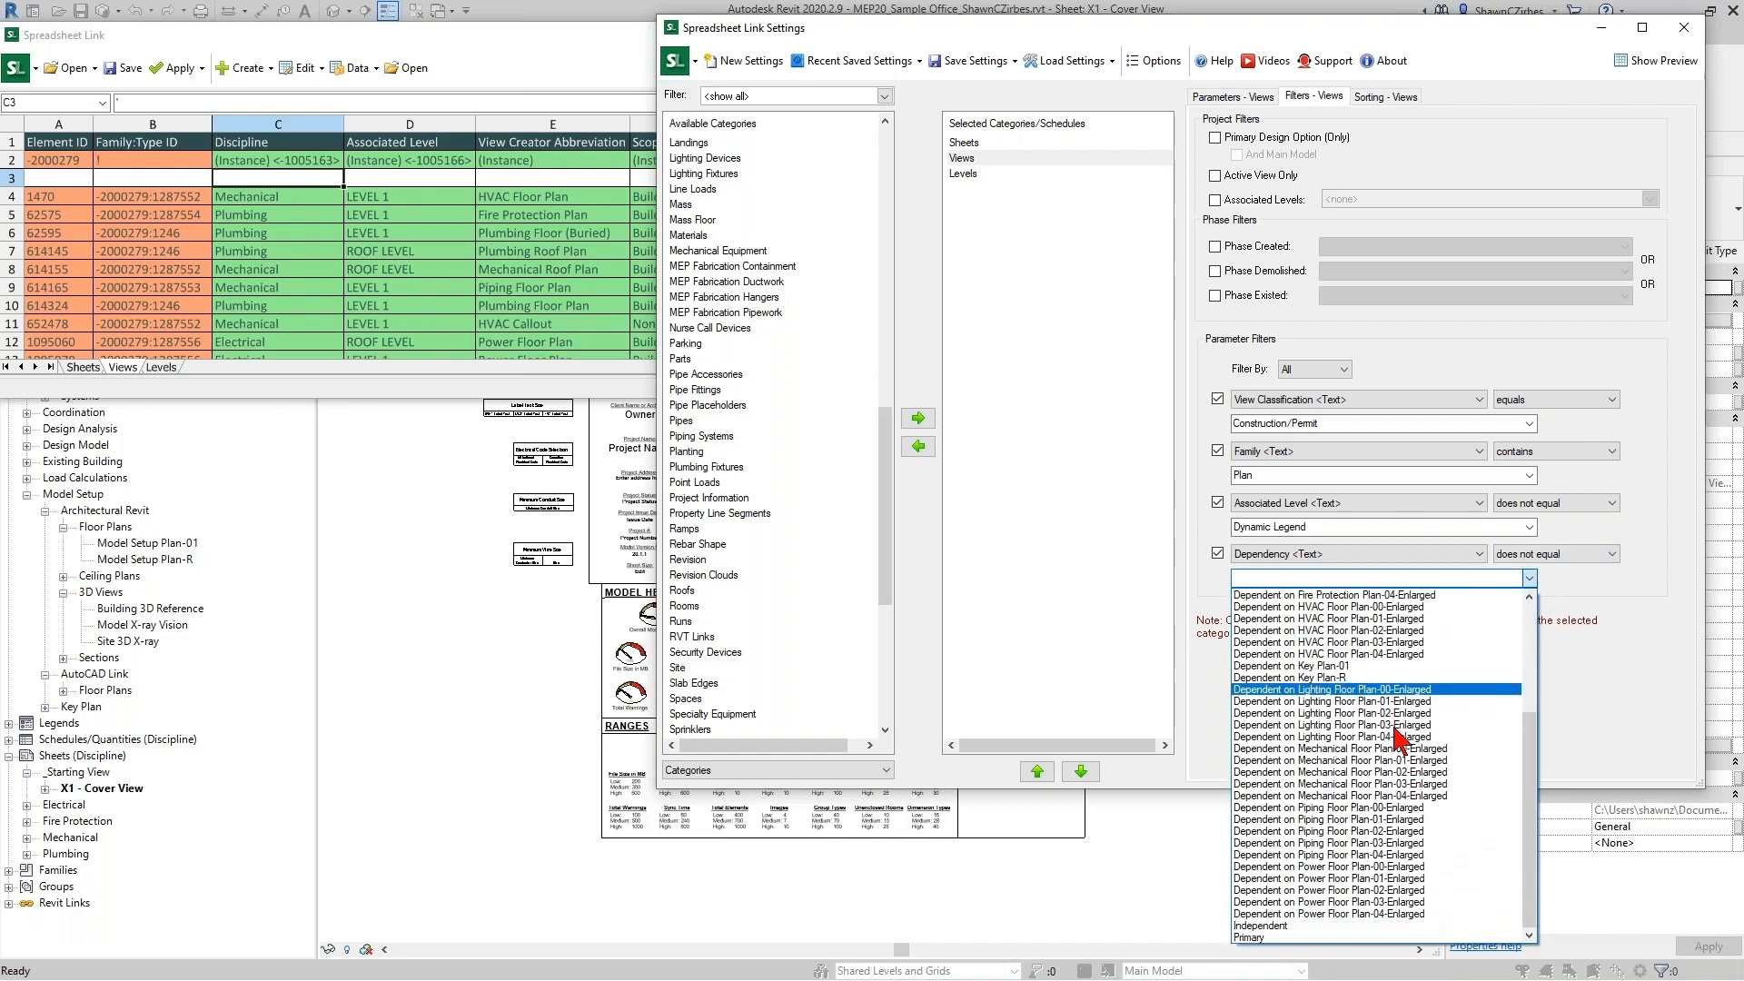
pyautogui.click(1254, 936)
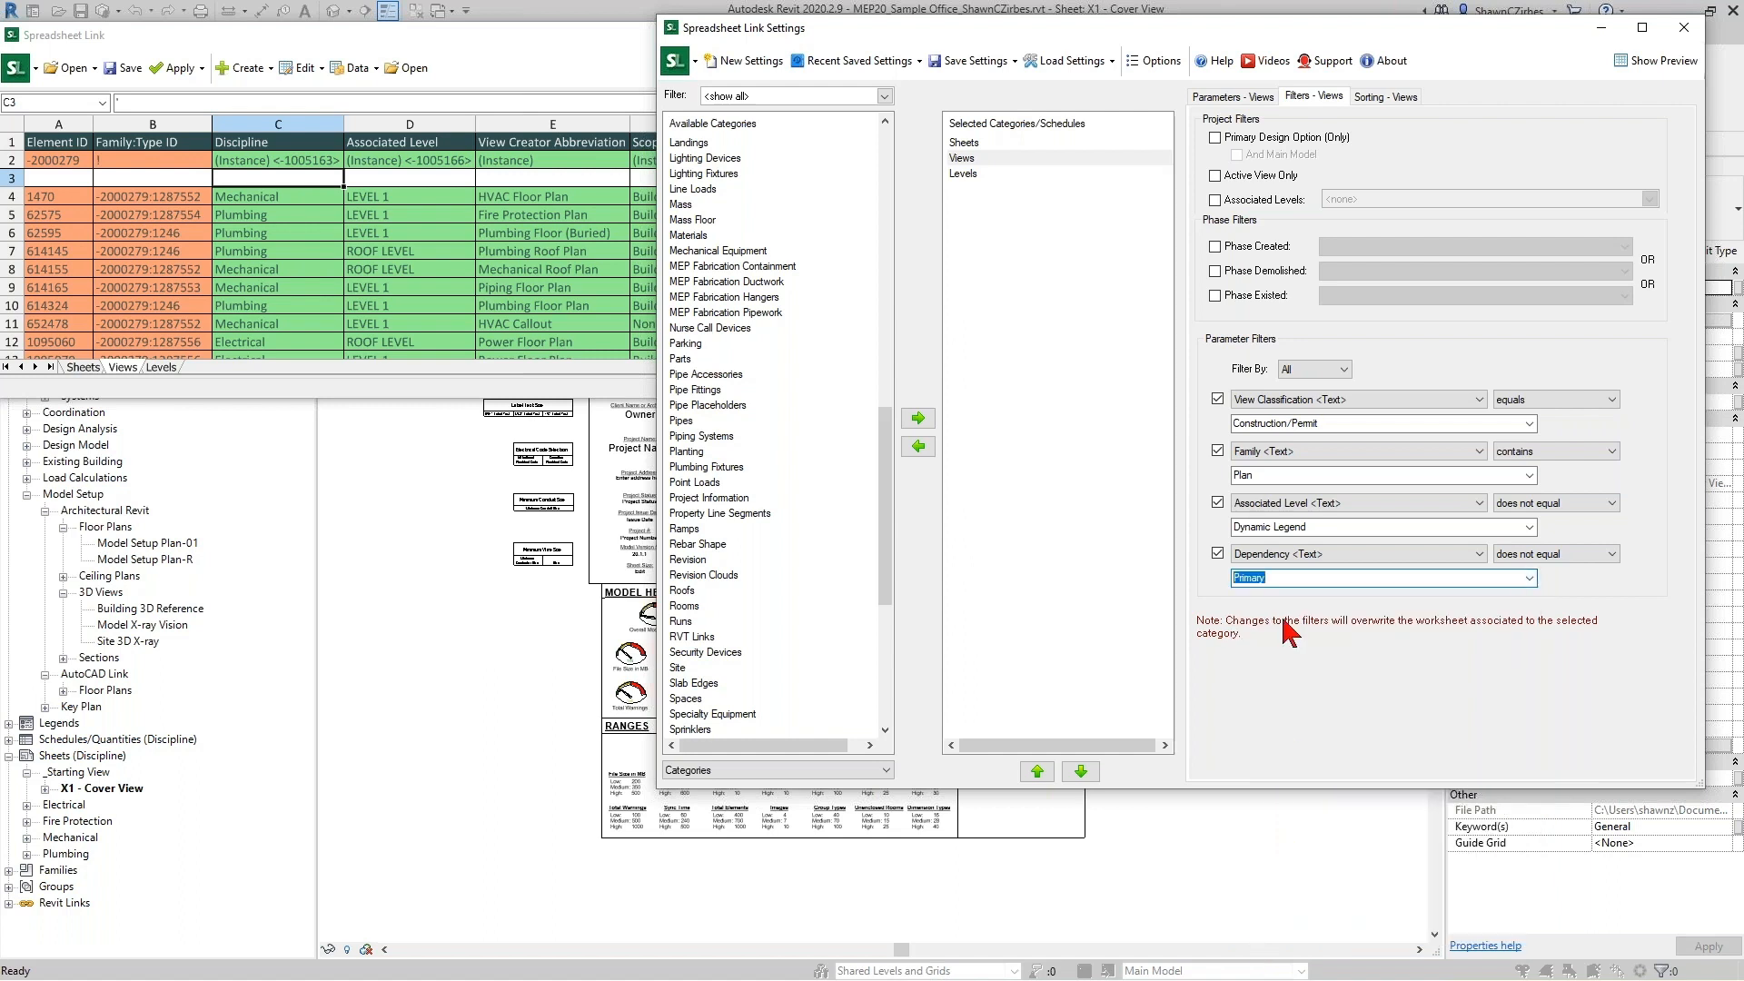
pyautogui.moveTo(1254, 475); pyautogui.dragTo(1226, 471)
# Enlarge the spreadsheet window and examine all filtered Views rows, checking their levels, view abbreviations, scope boxes and families.
pyautogui.click(519, 297)
pyautogui.moveTo(961, 398); pyautogui.dragTo(959, 912)
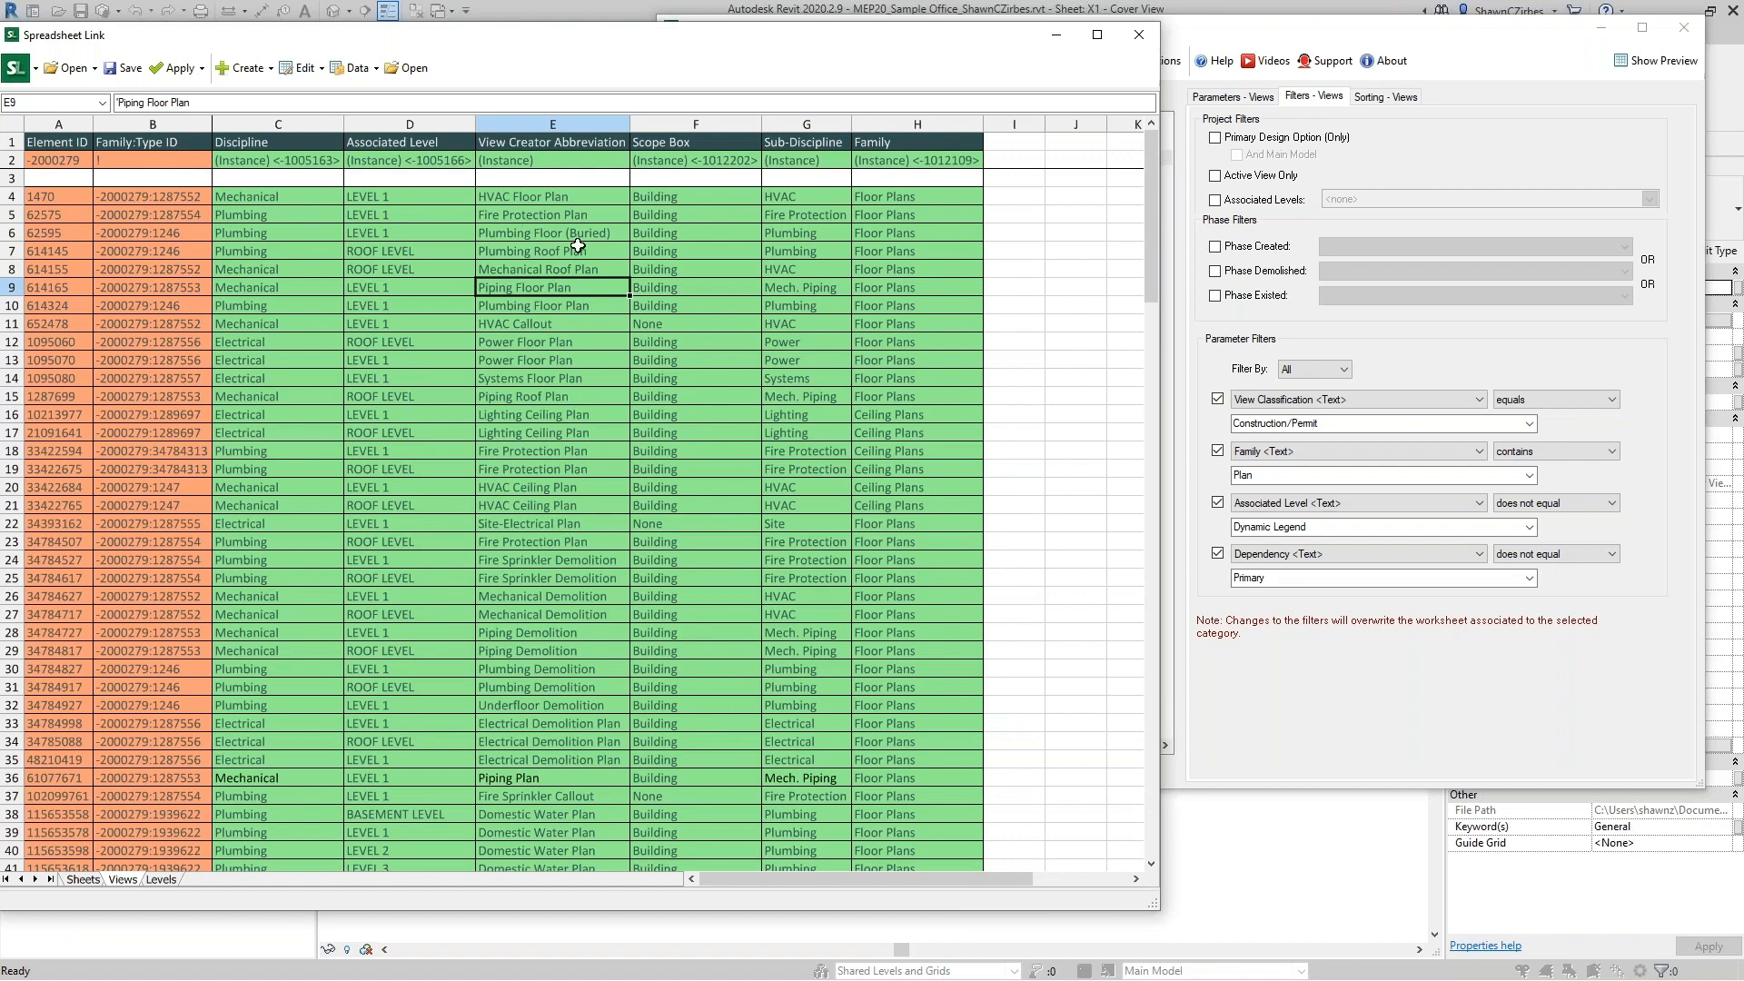
pyautogui.scroll(-3, 594, 488)
pyautogui.scroll(-4, 577, 533)
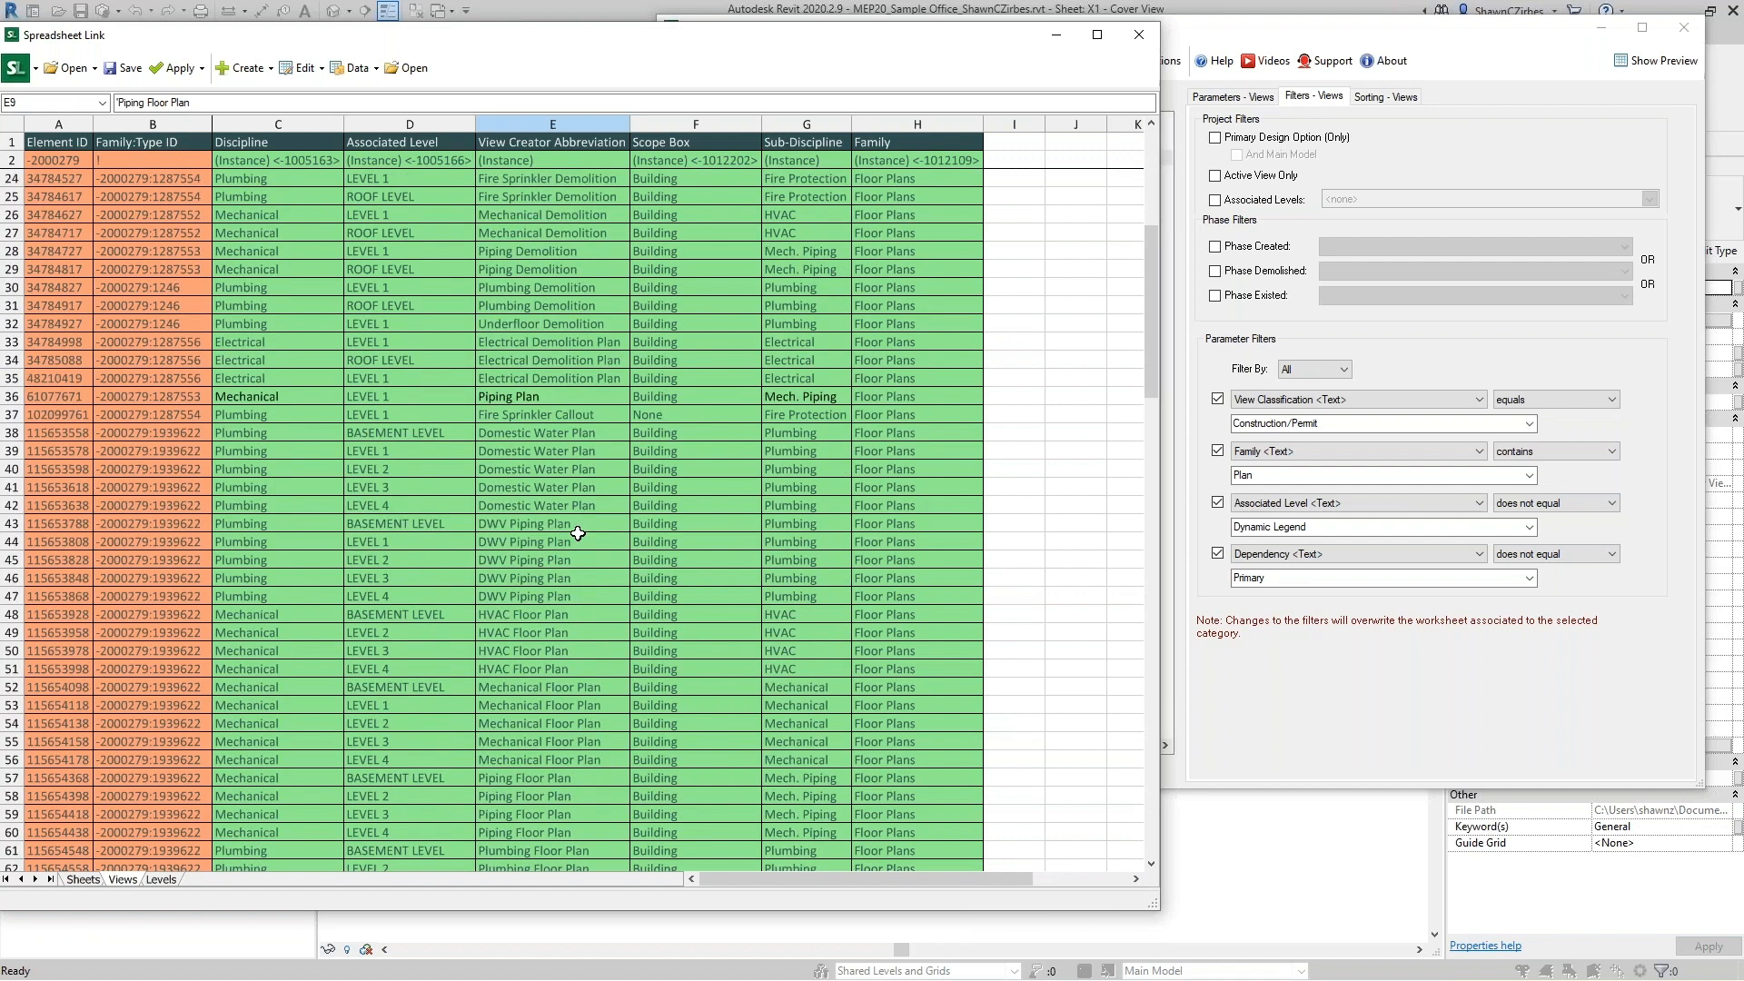
pyautogui.scroll(-5, 578, 533)
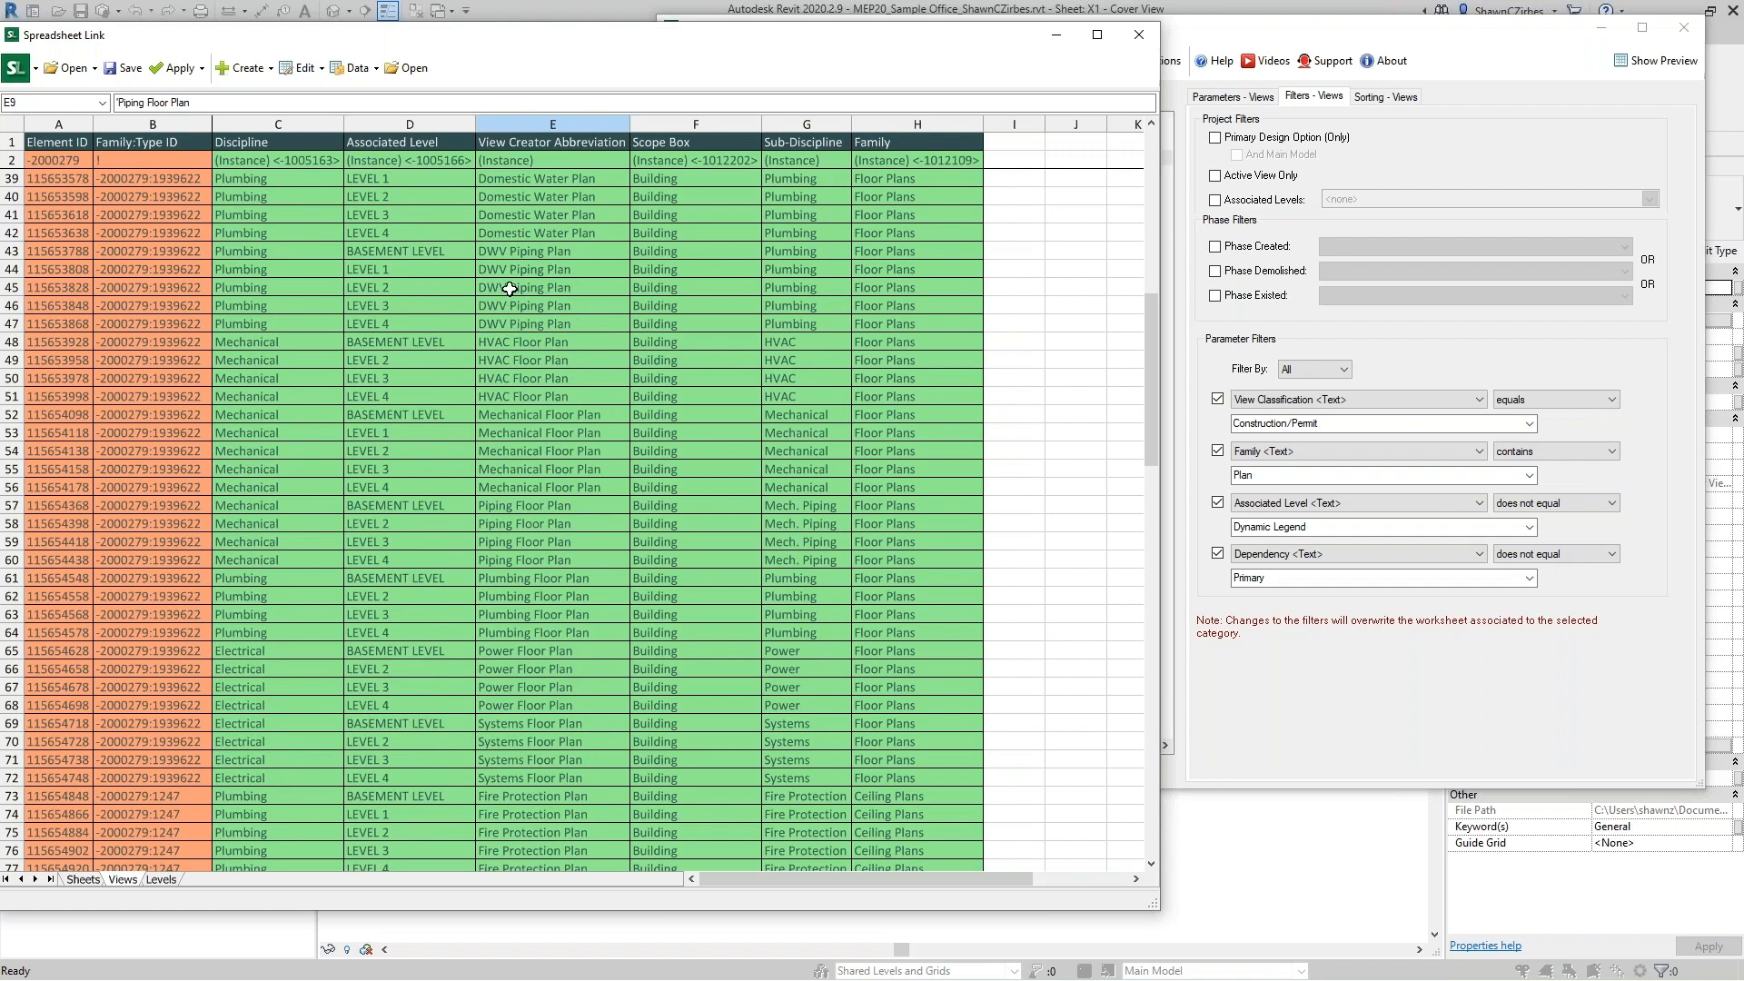
pyautogui.scroll(-10, 502, 402)
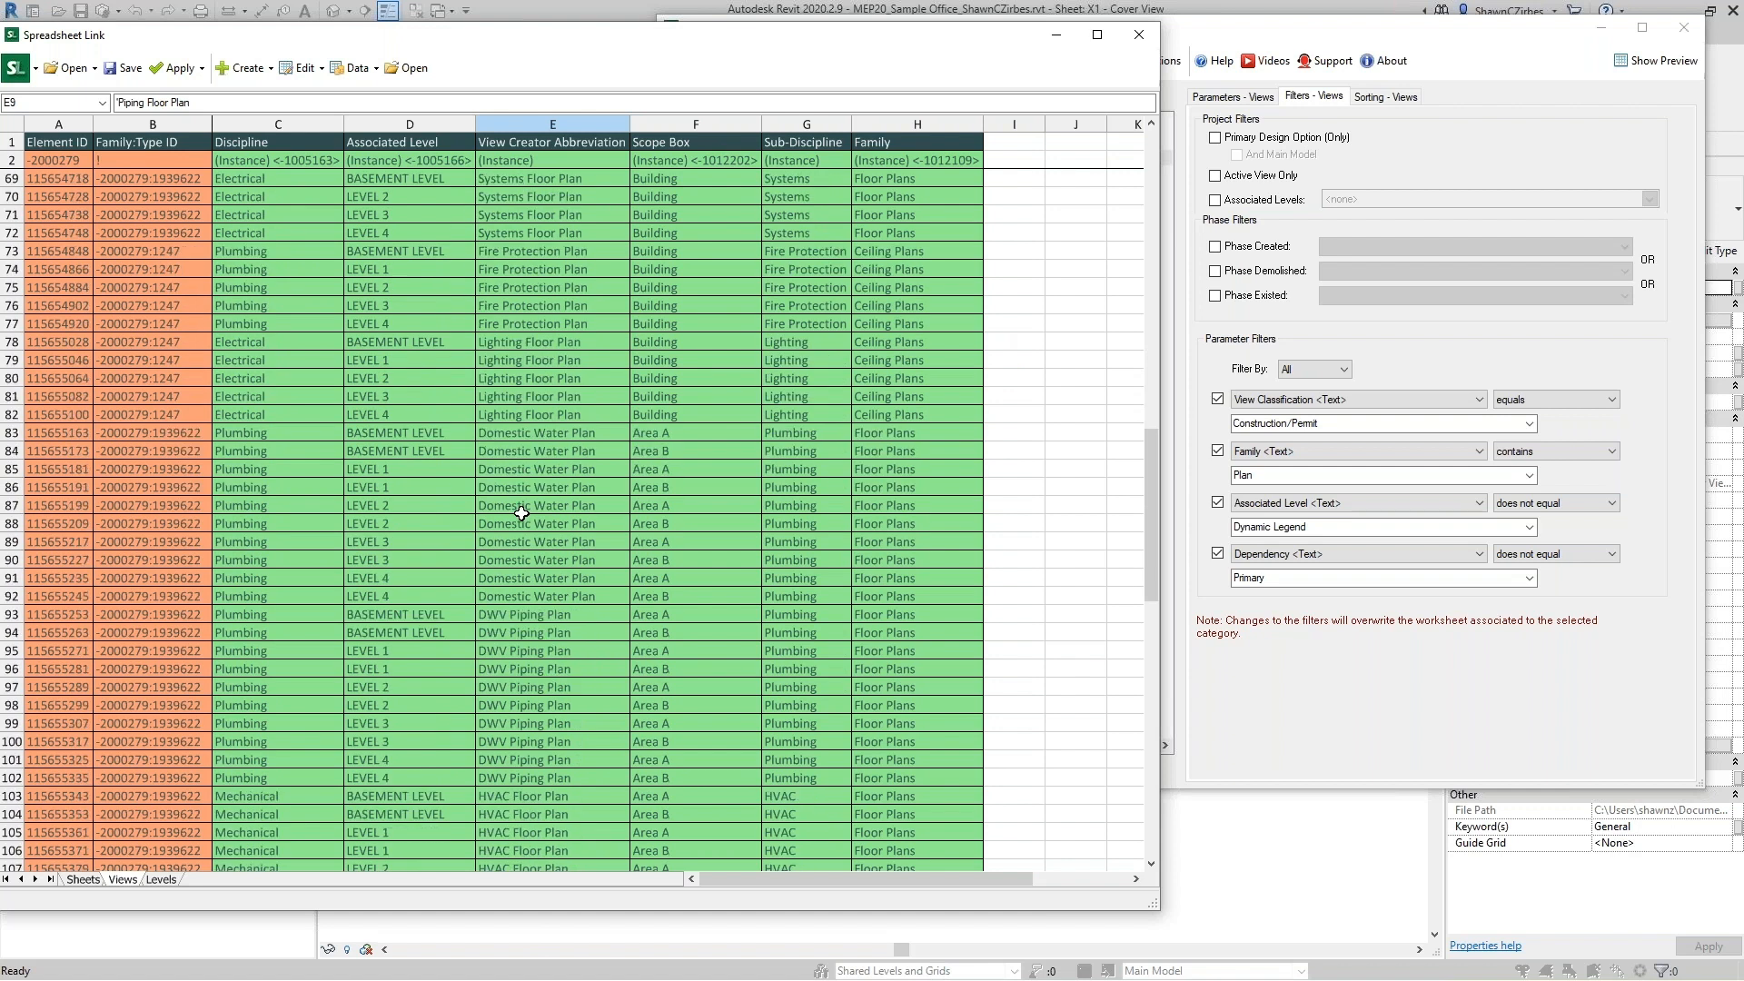
pyautogui.scroll(-8, 522, 515)
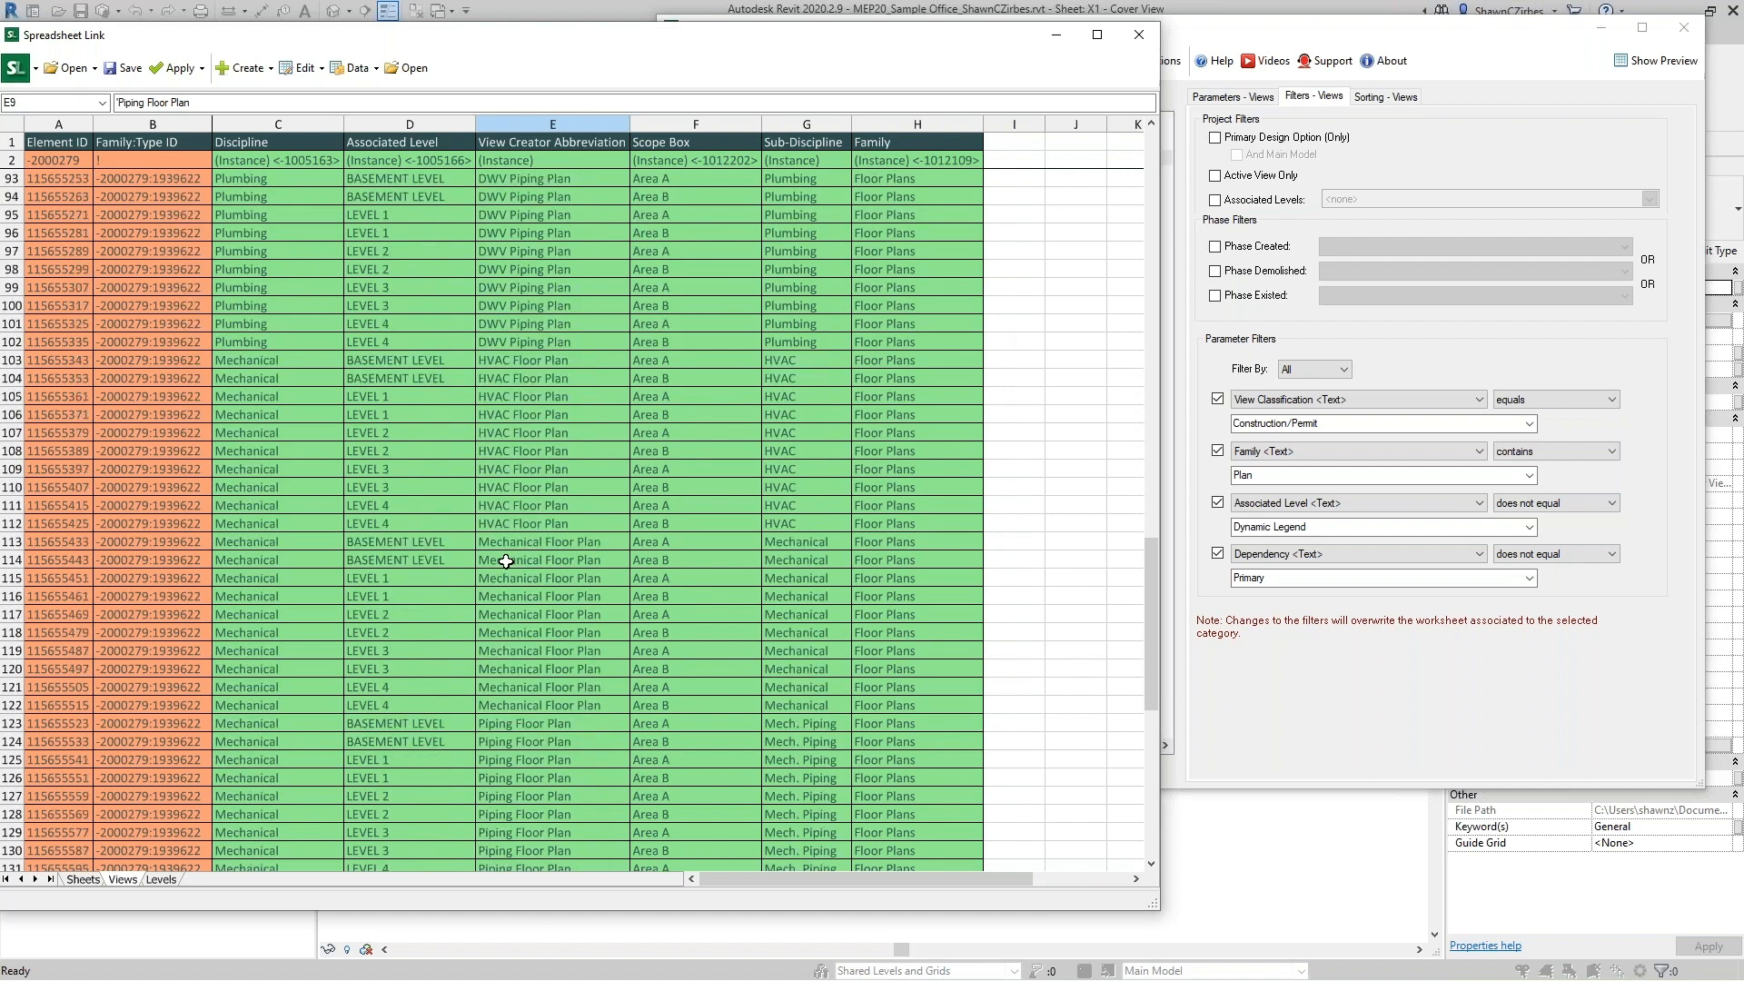
pyautogui.scroll(3, 517, 245)
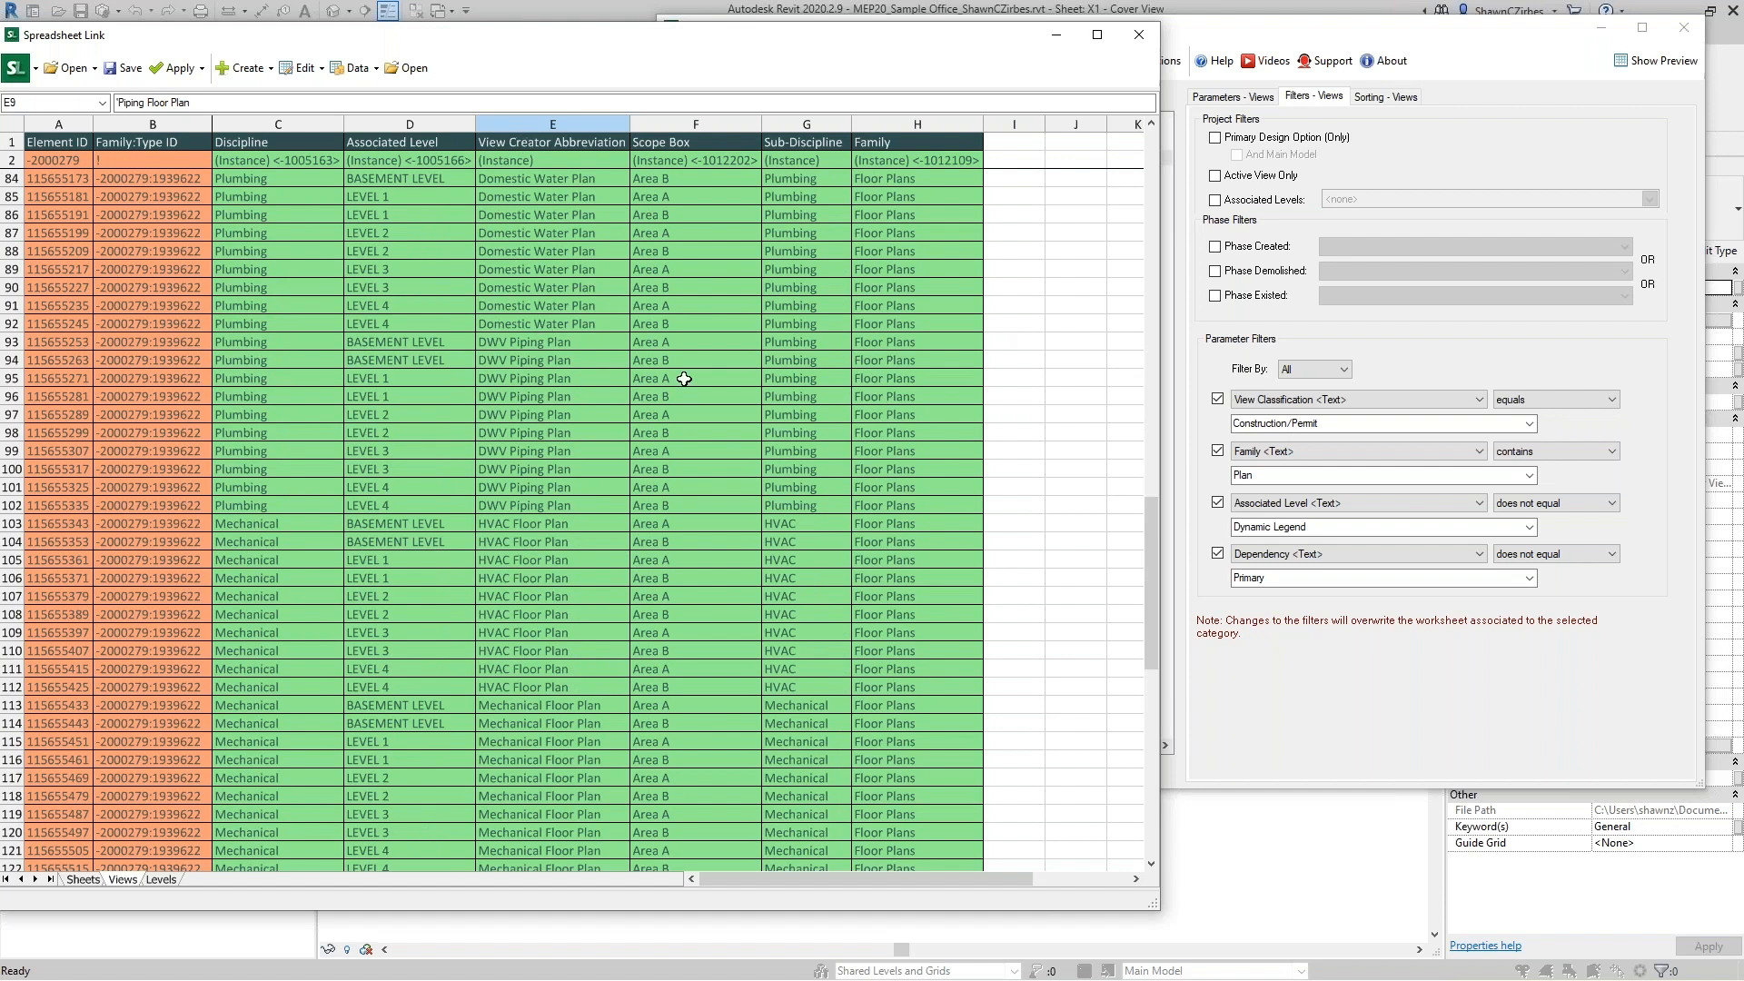
pyautogui.scroll(-15, 548, 512)
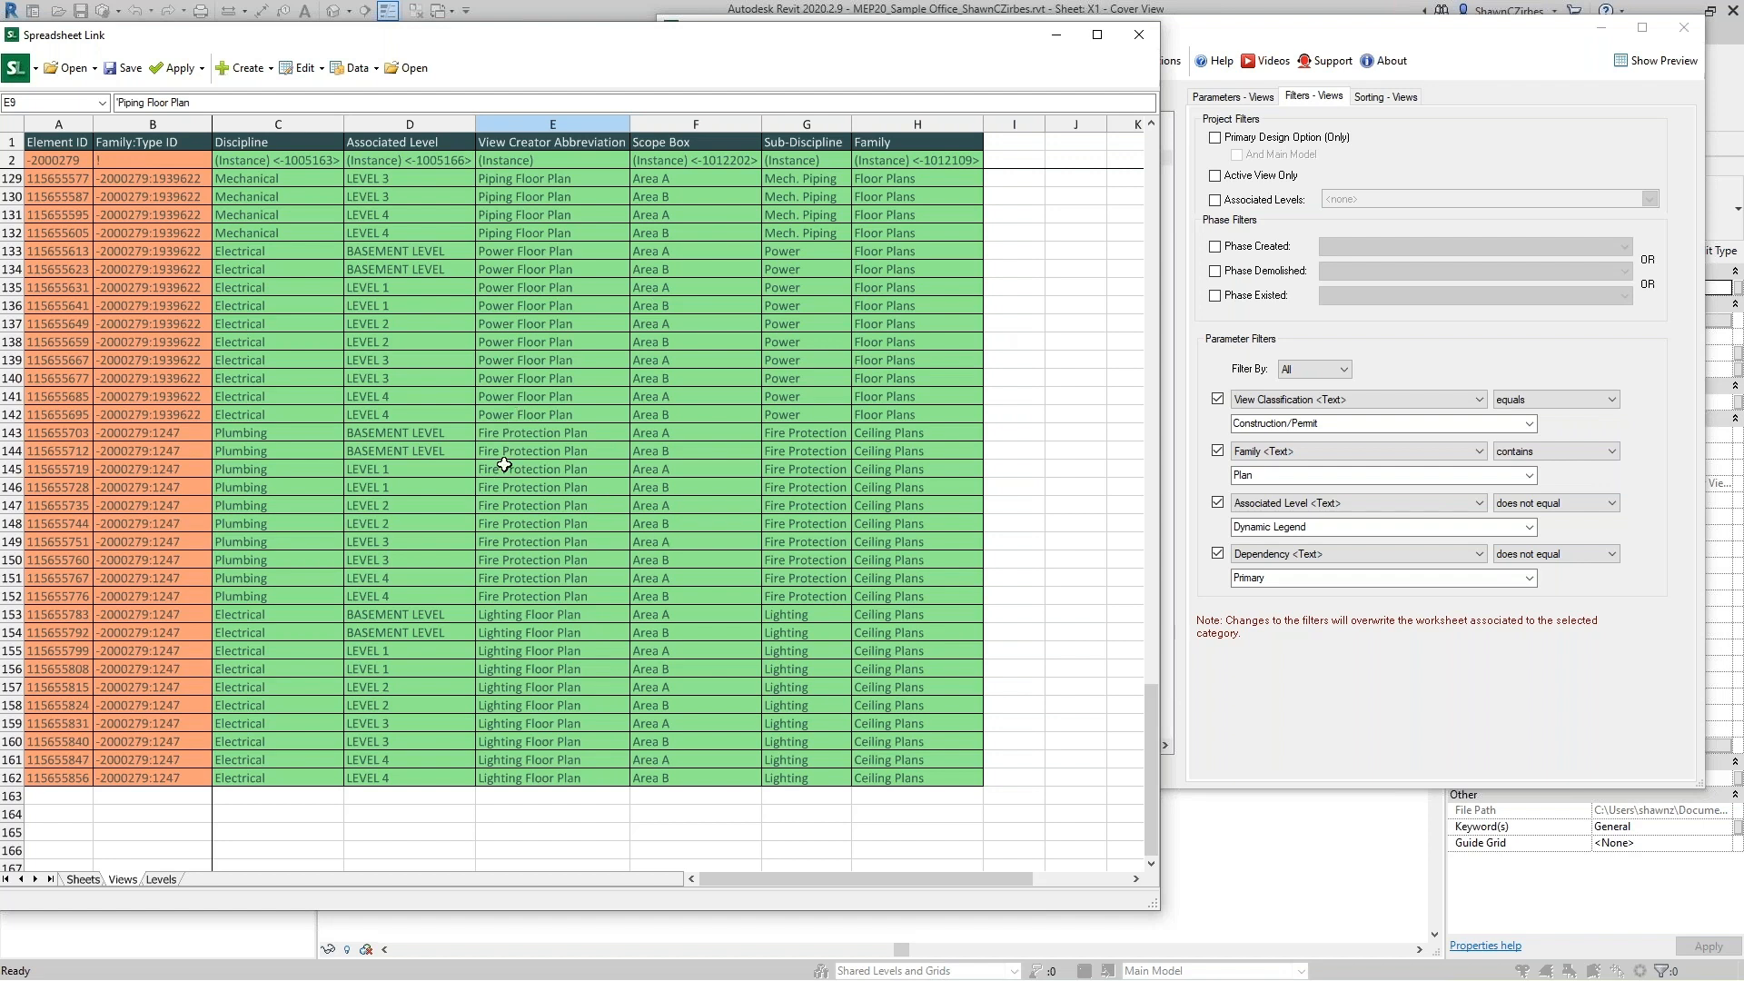
pyautogui.scroll(20, 529, 615)
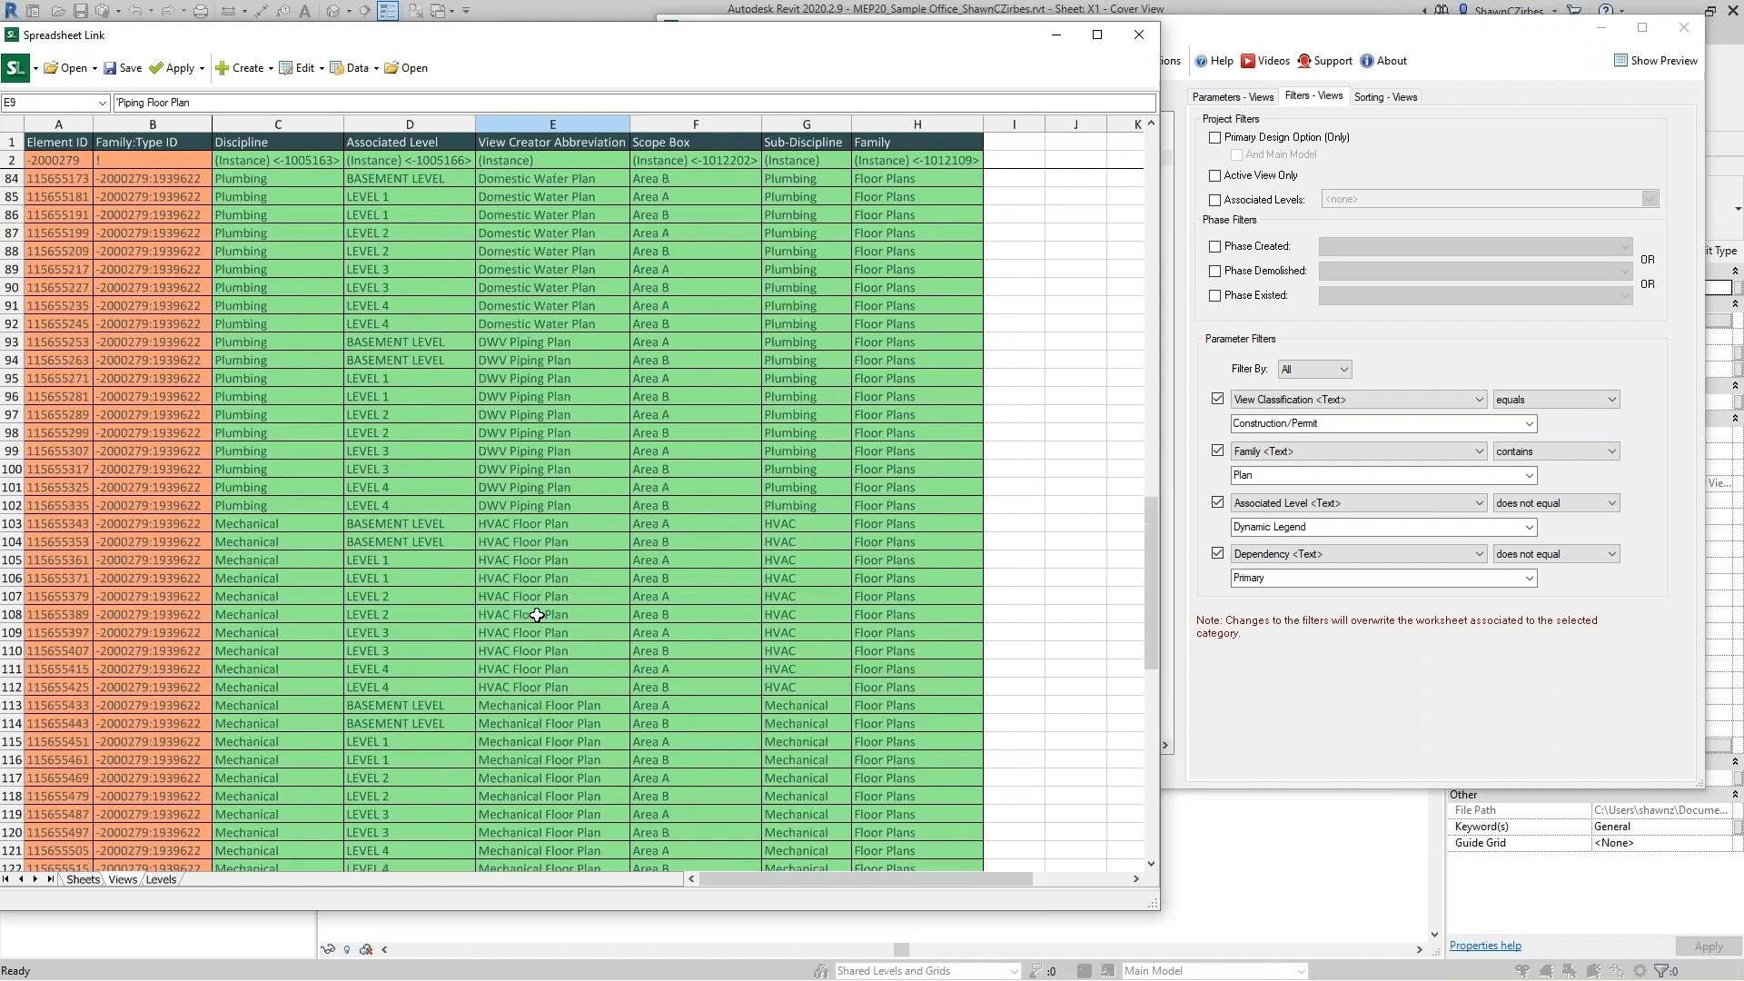
pyautogui.scroll(14, 537, 615)
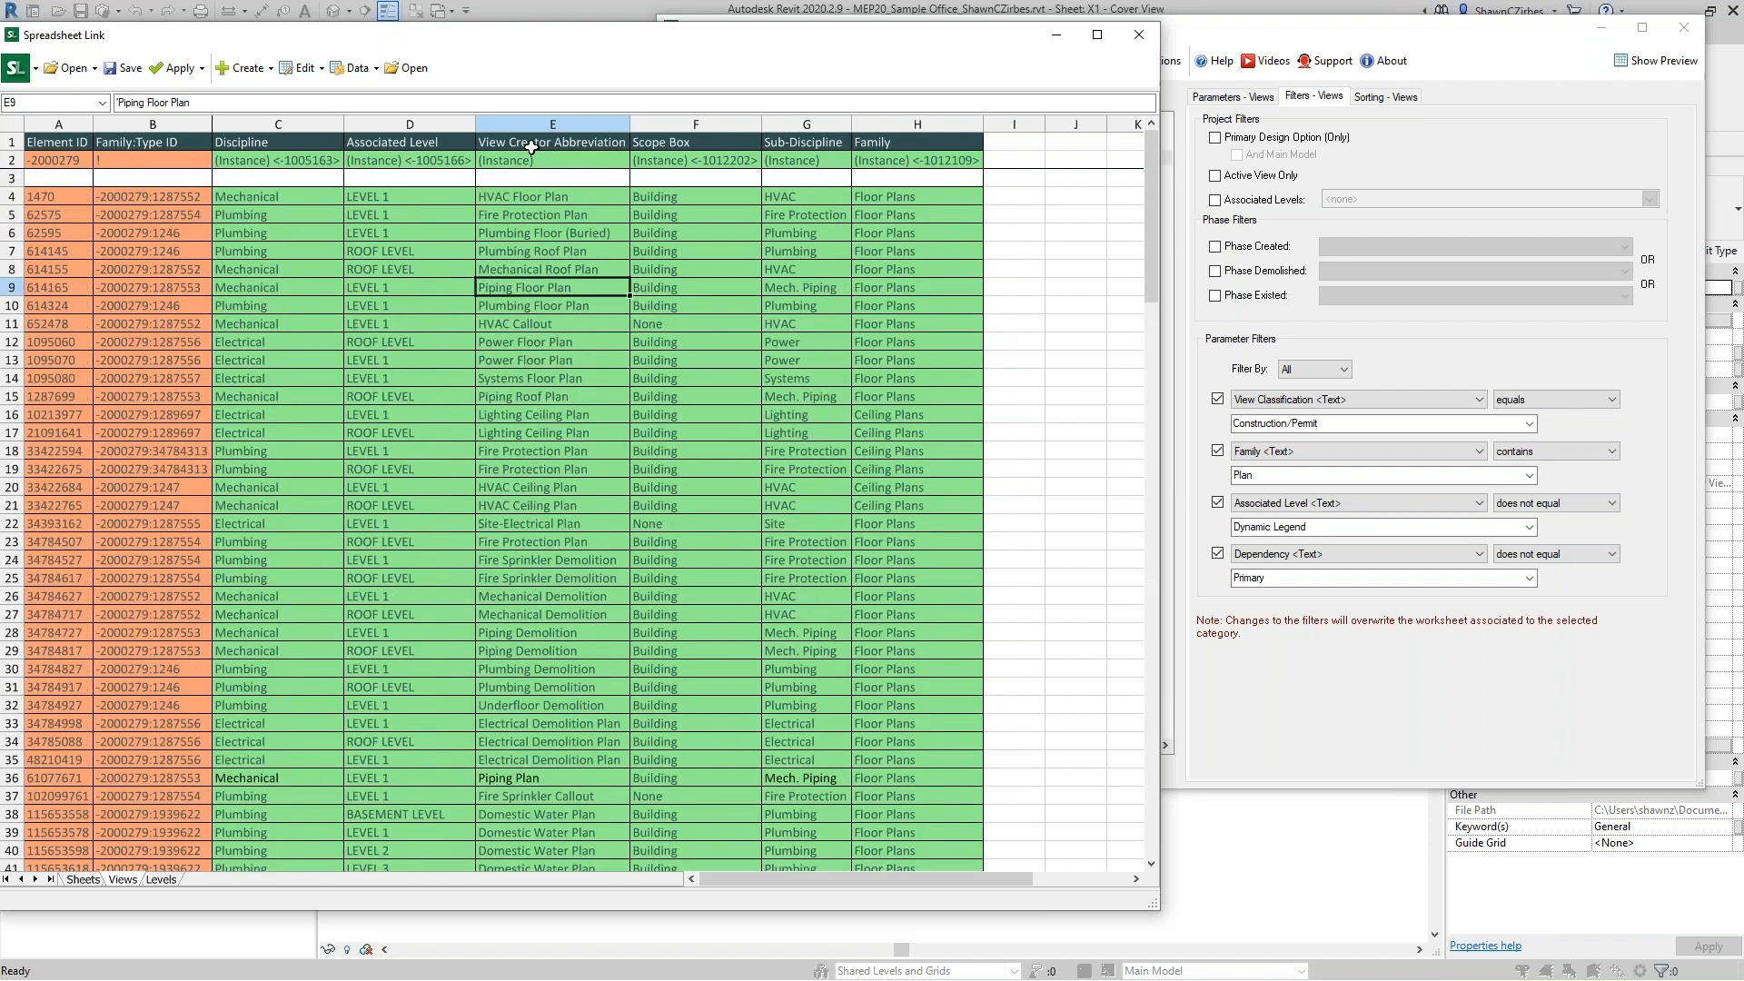
pyautogui.scroll(-20, 565, 510)
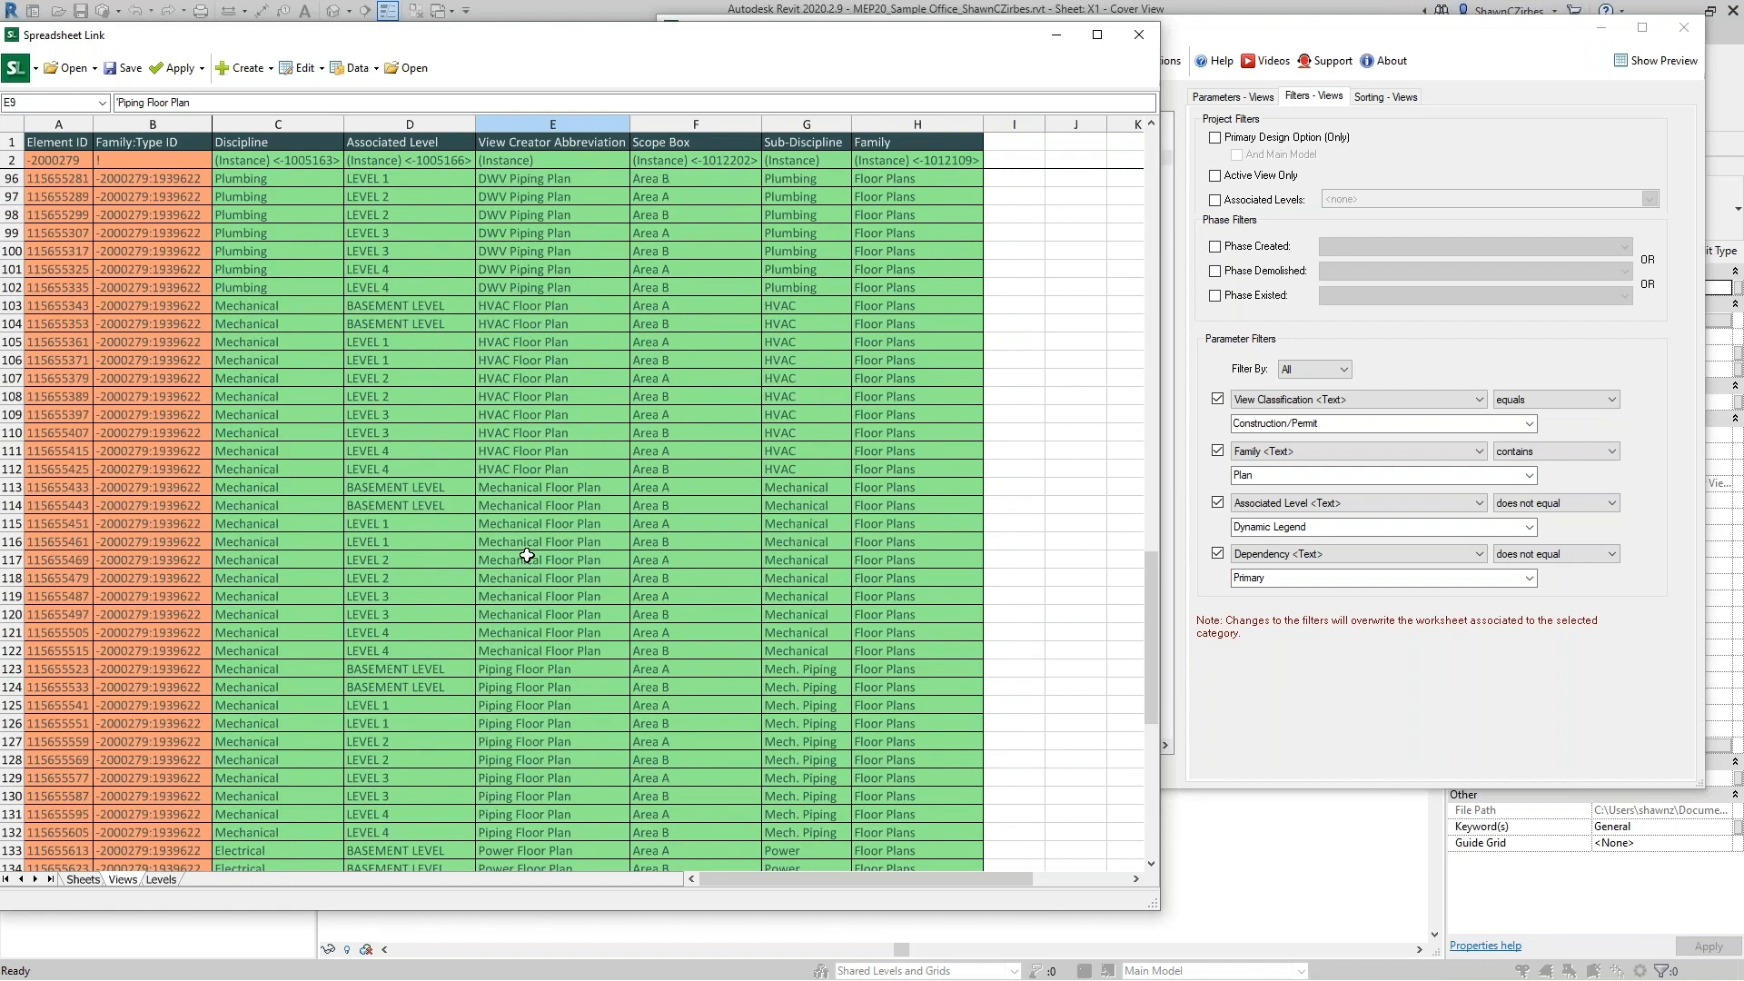
pyautogui.scroll(-15, 527, 555)
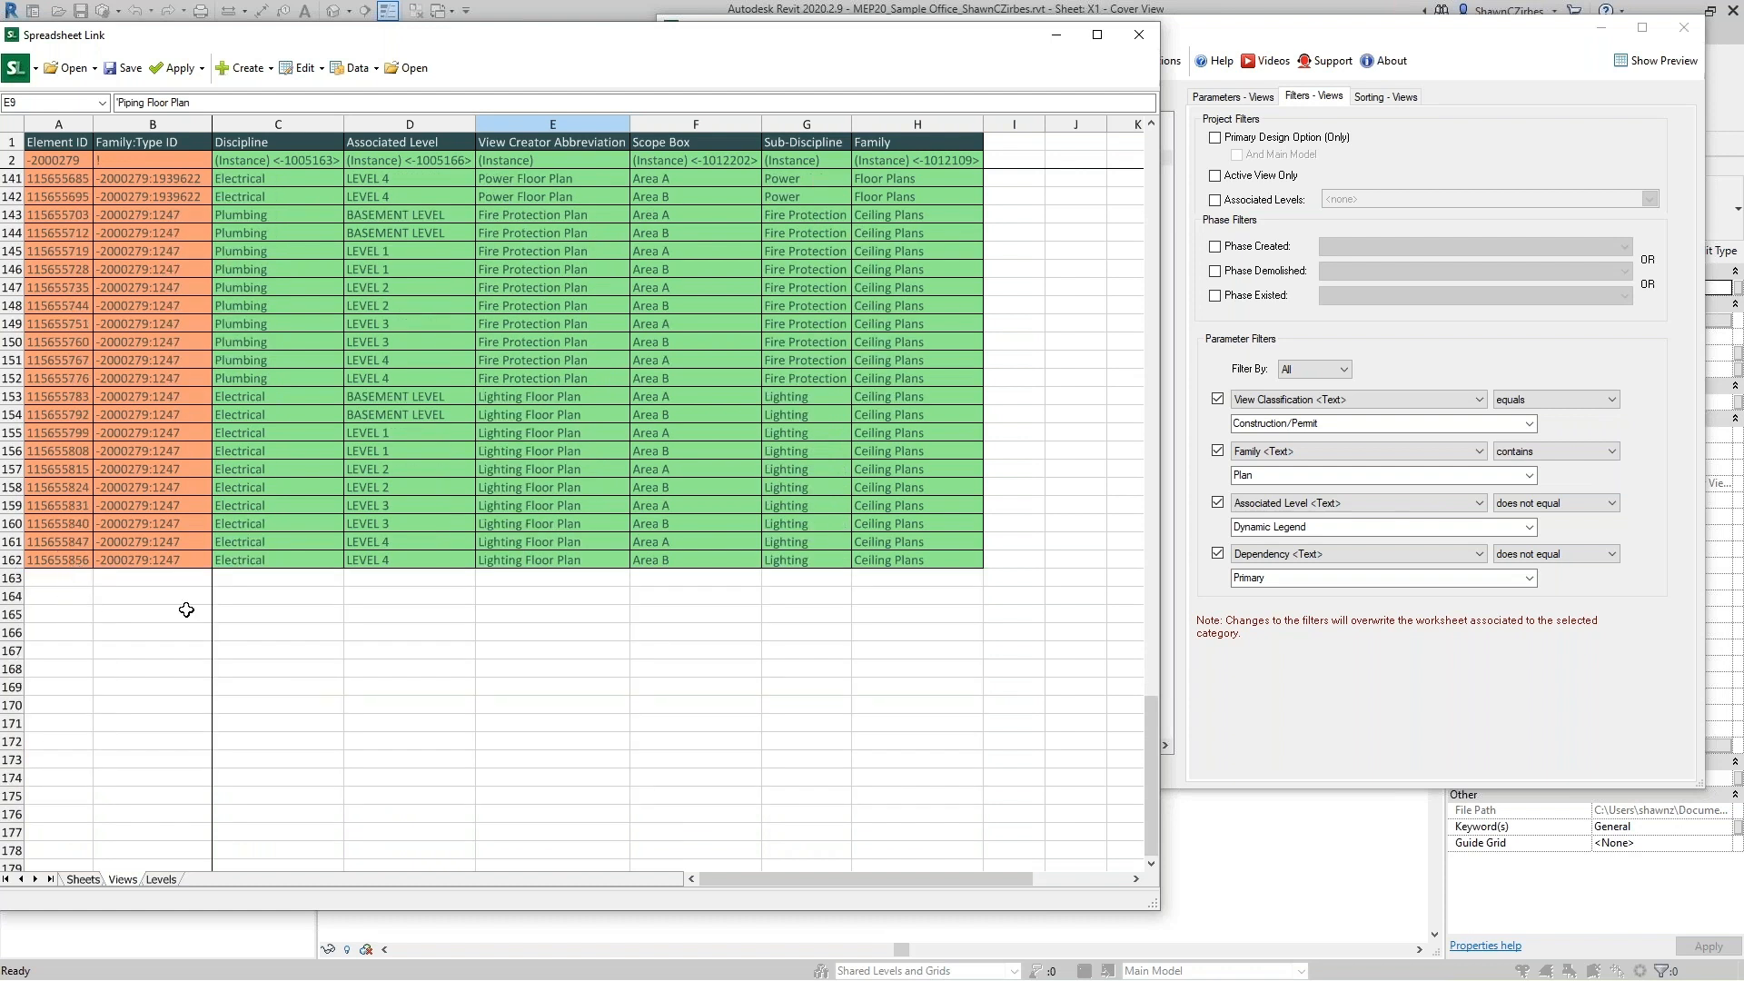
pyautogui.scroll(20, 308, 599)
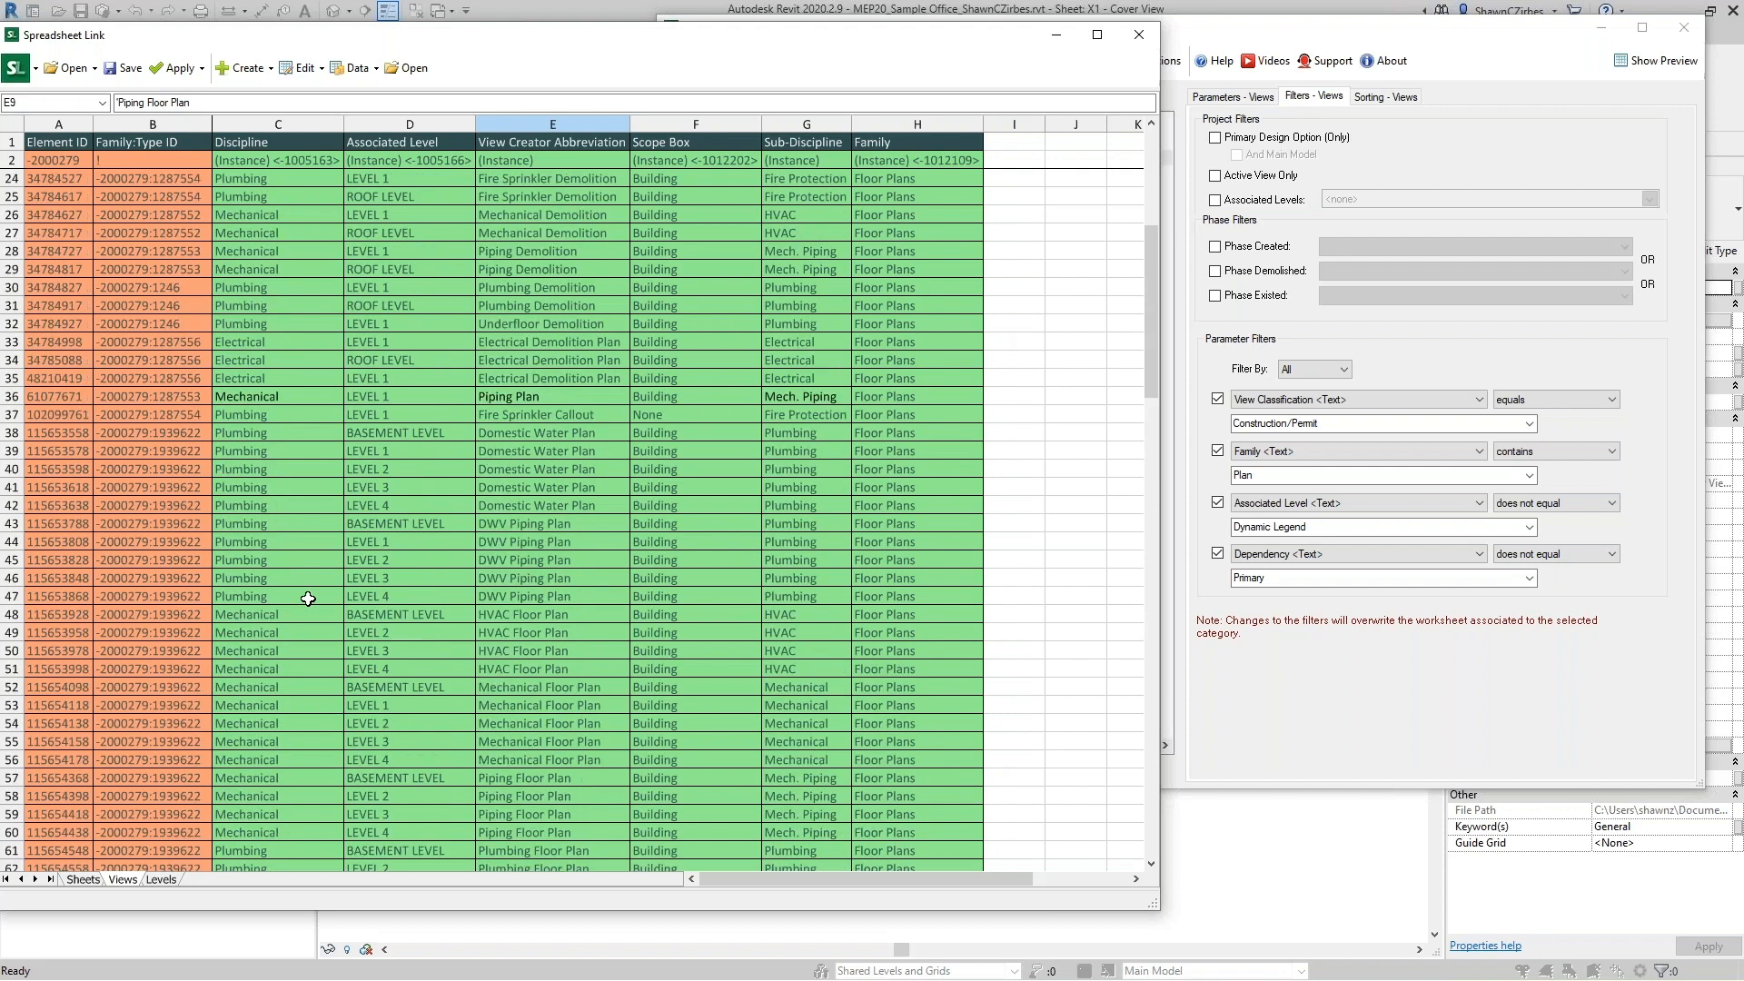
pyautogui.scroll(7, 308, 599)
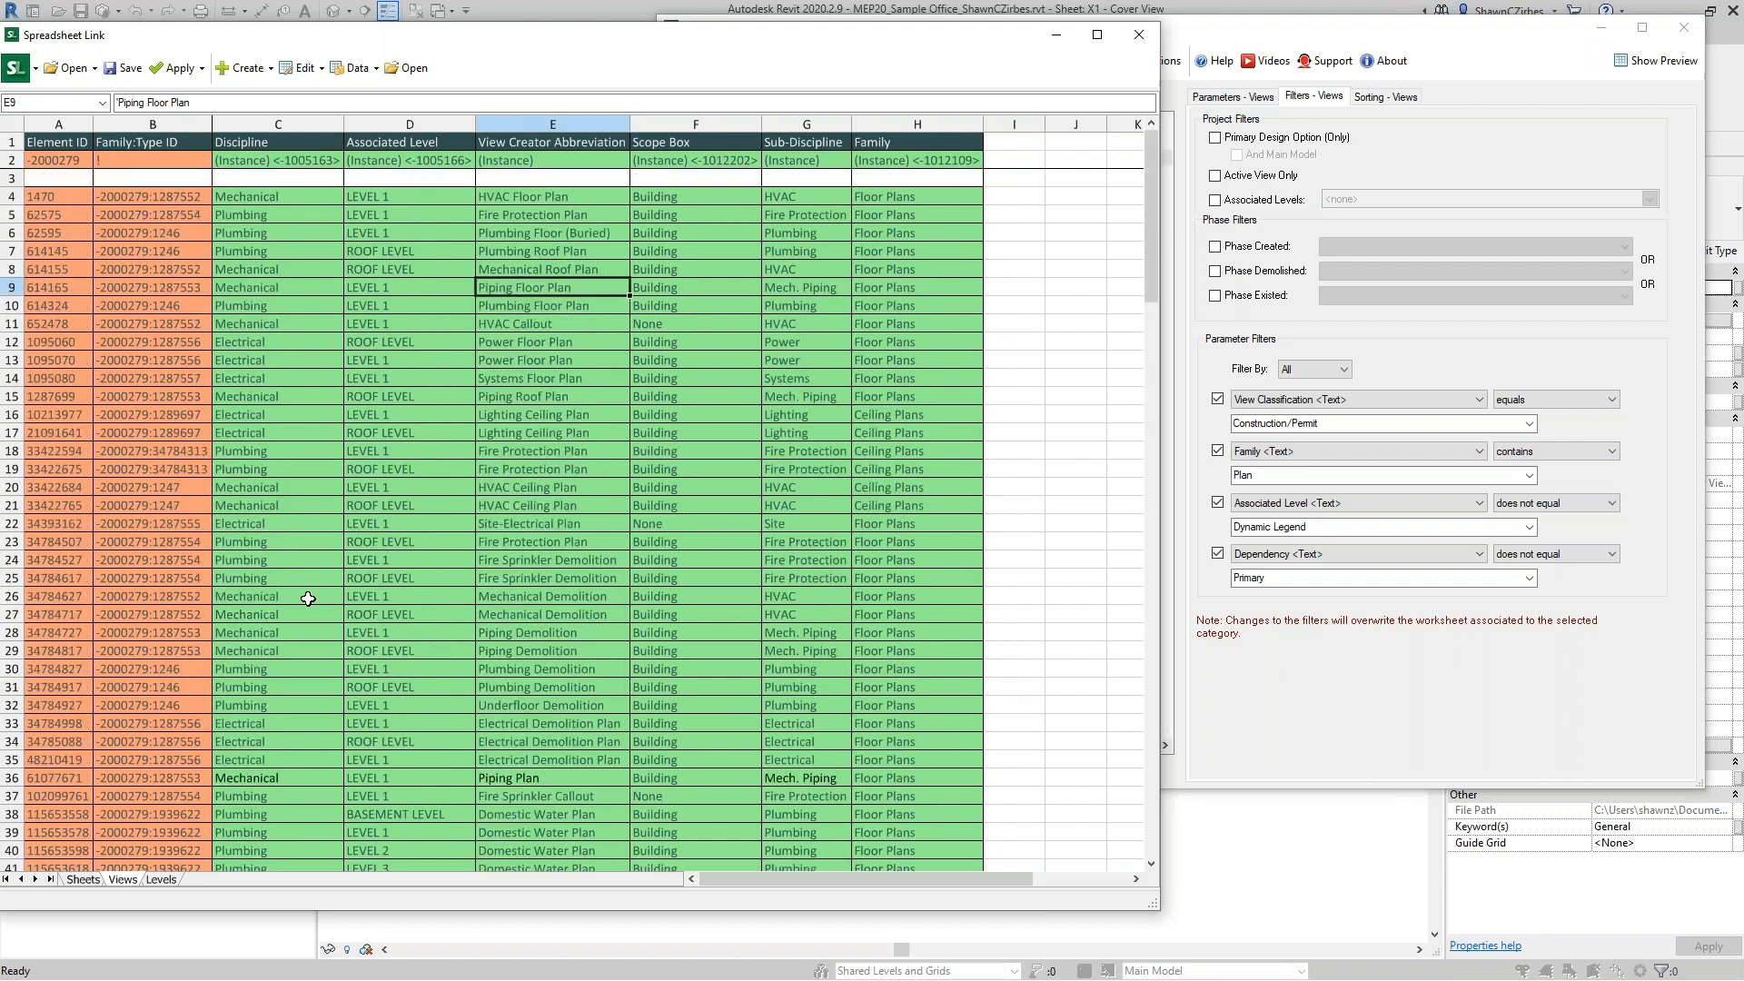
# Switch the settings to the Sheets category and reposition the spreadsheet window so its sheet rows can be seen beside the settings.
pyautogui.click(1248, 720)
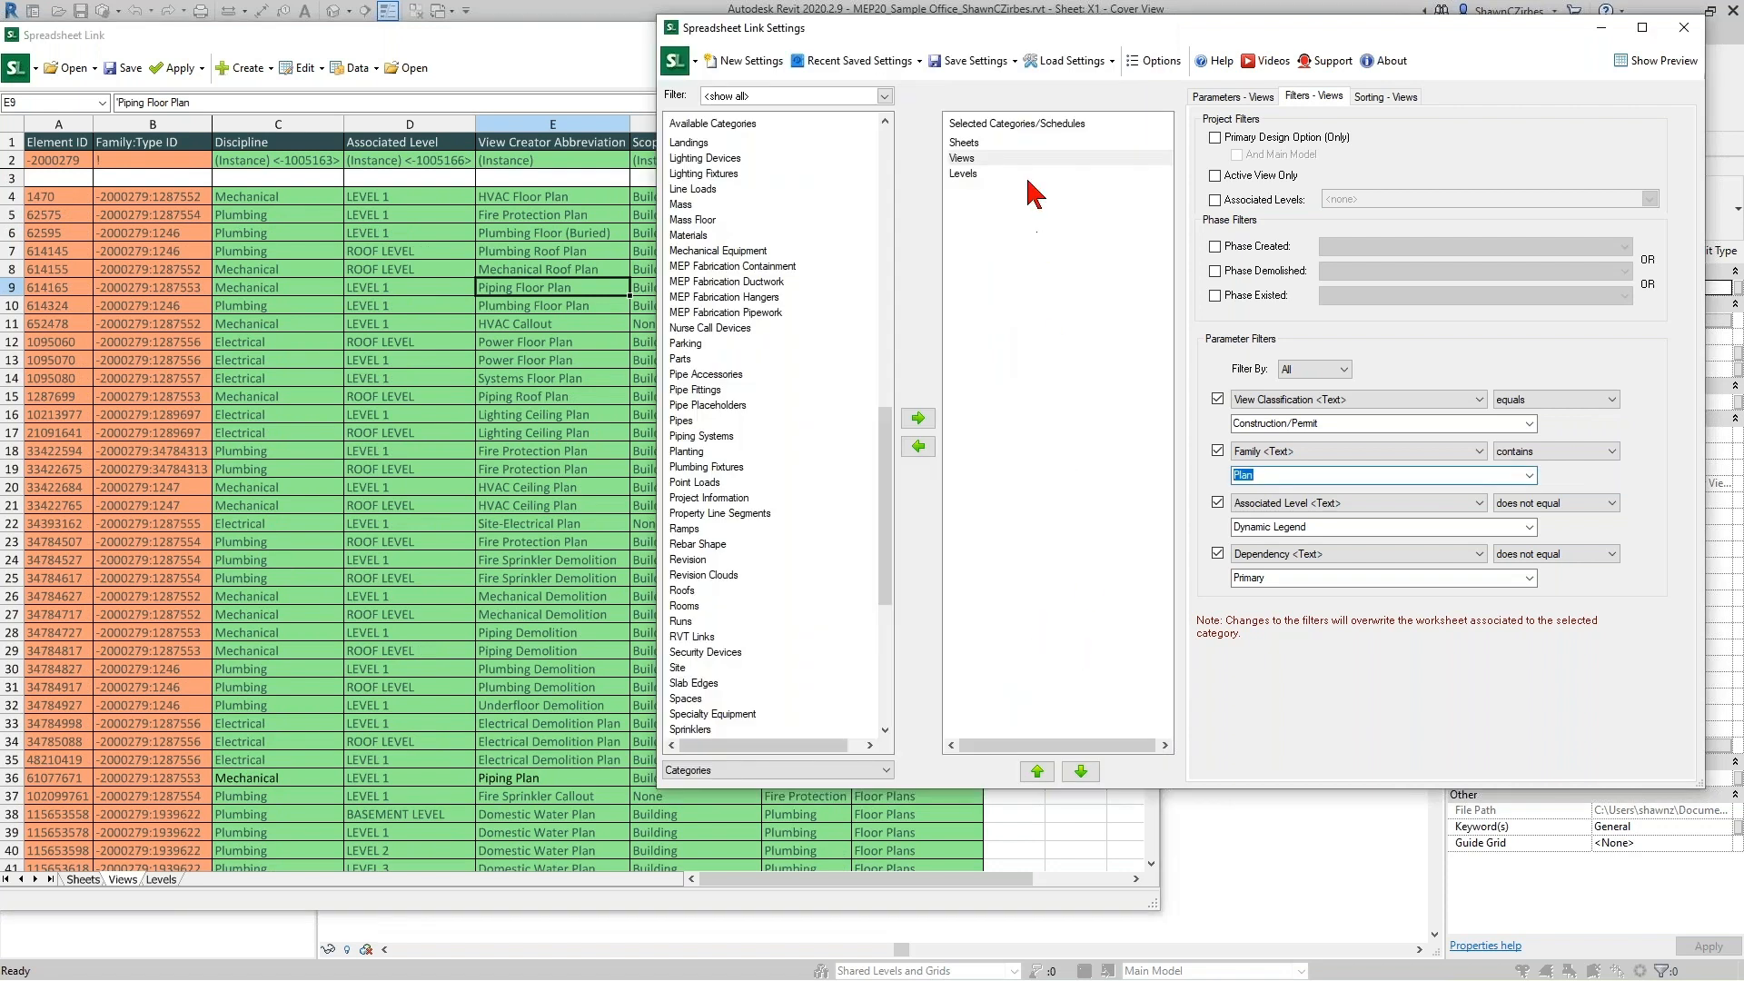
pyautogui.click(1005, 142)
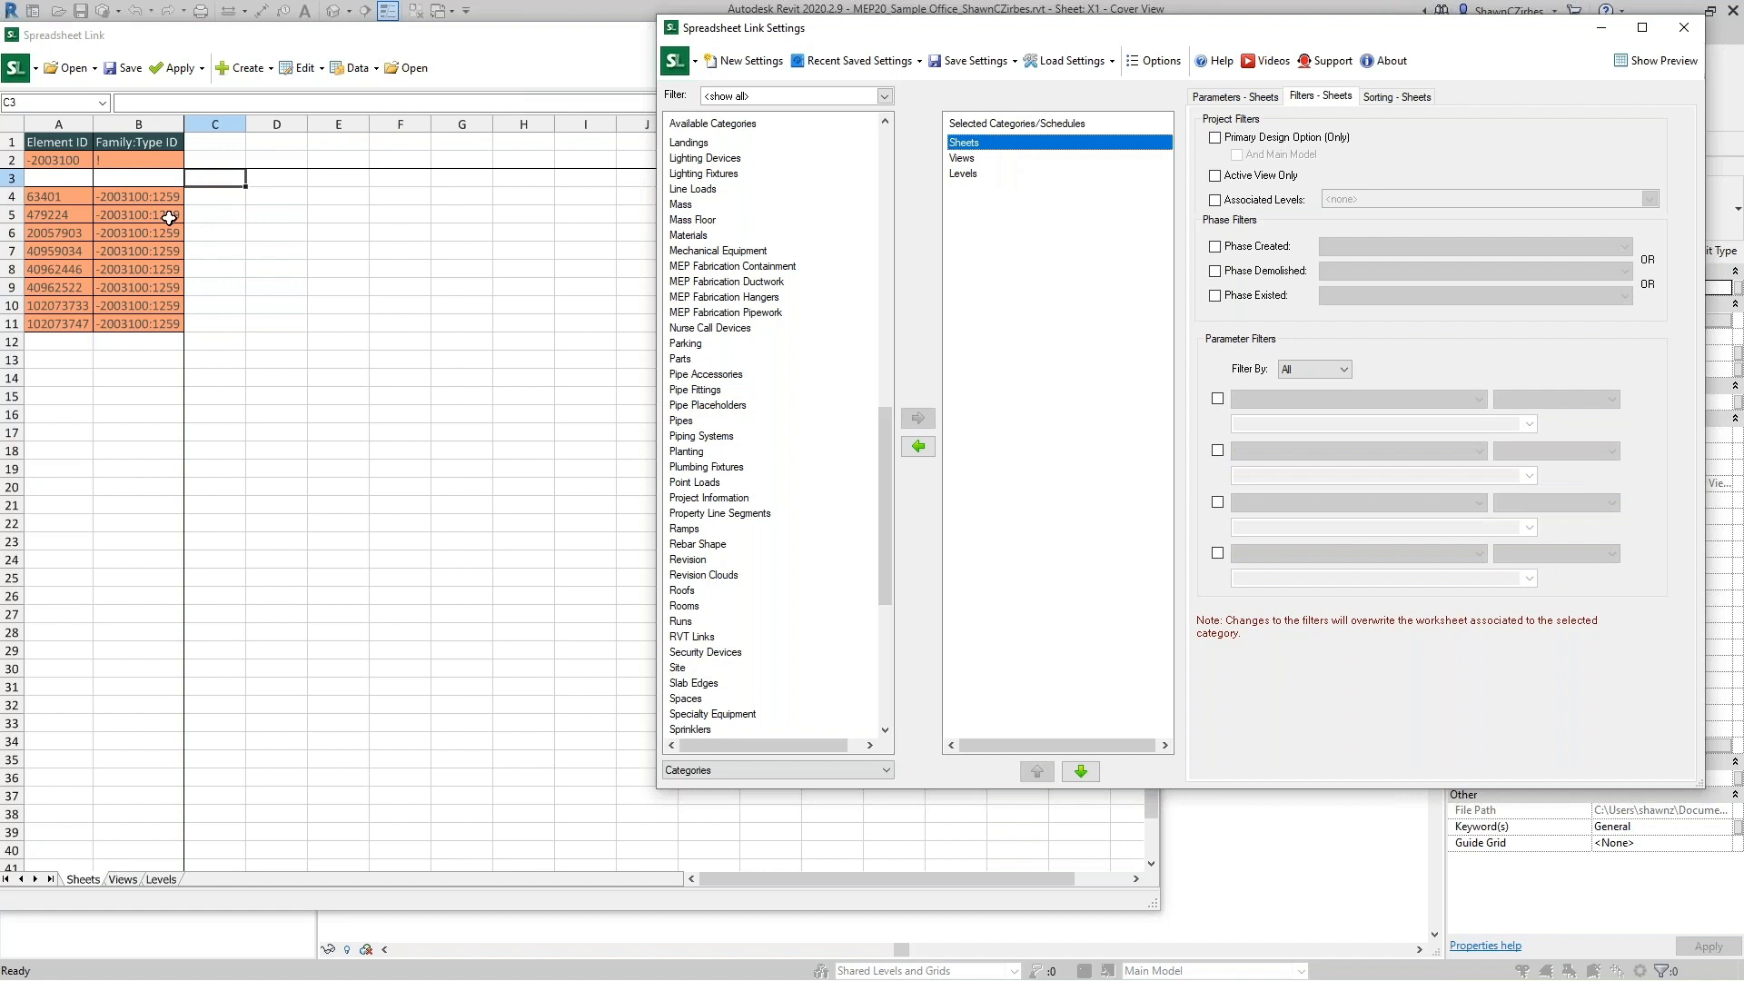
pyautogui.doubleClick(215, 37)
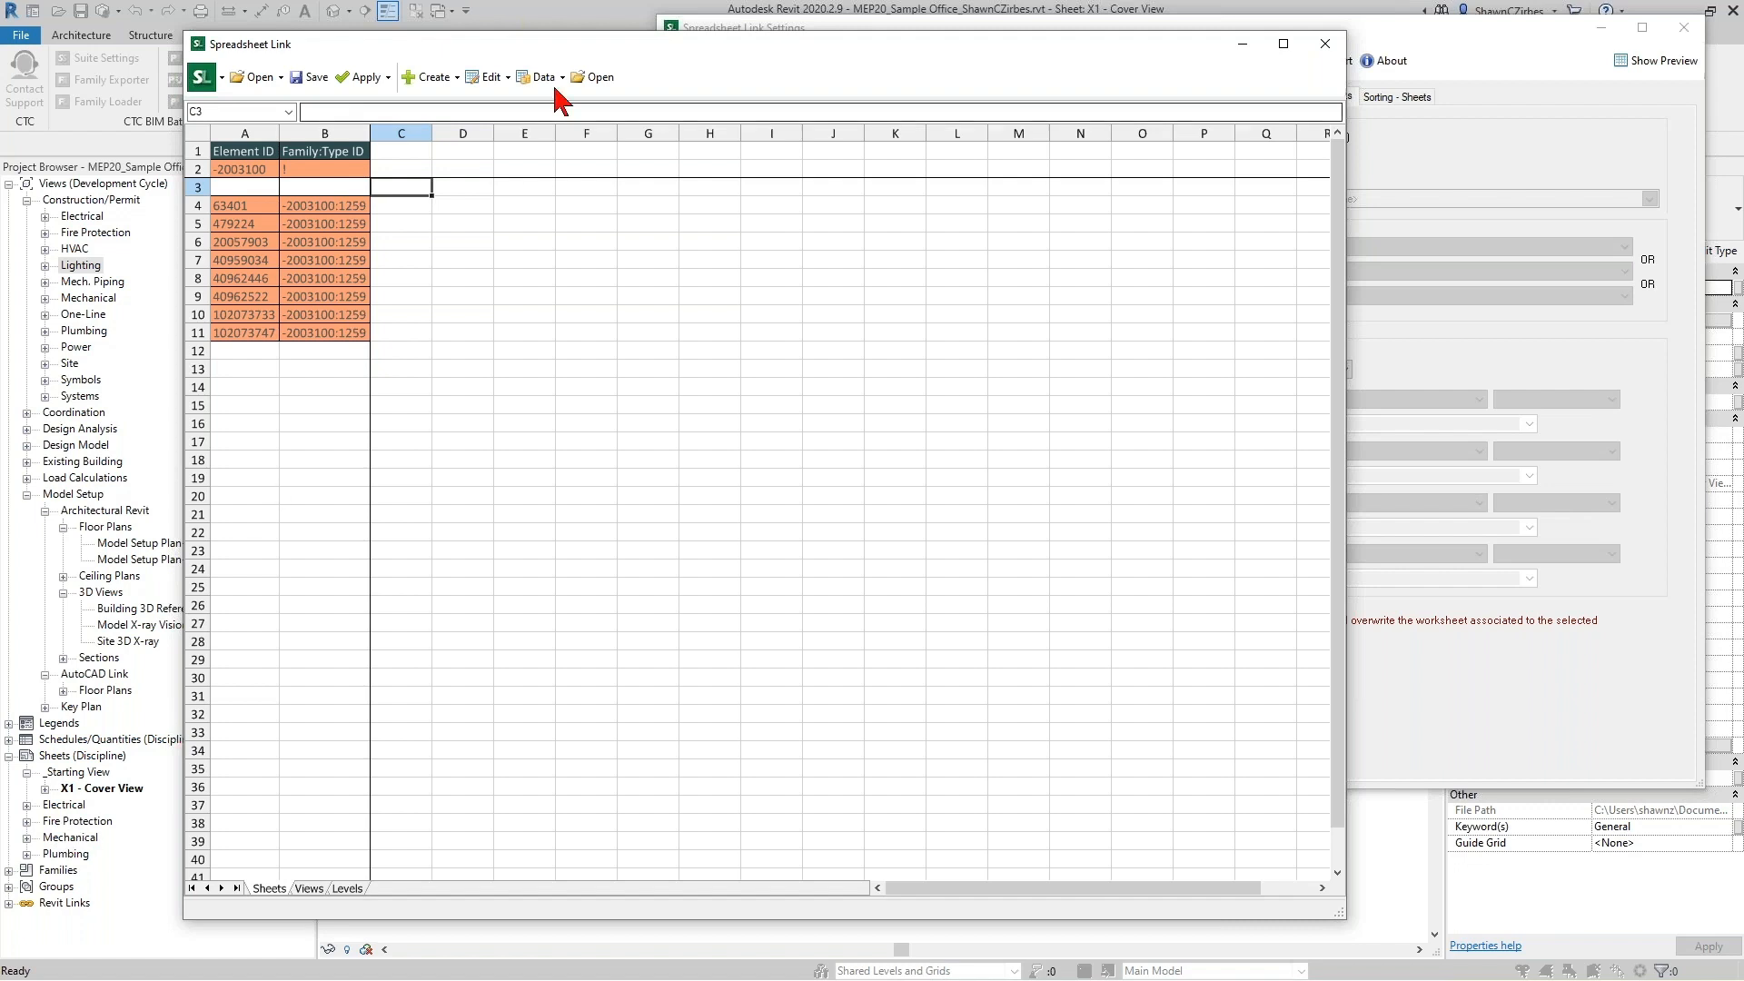
pyautogui.moveTo(655, 54); pyautogui.dragTo(513, 46)
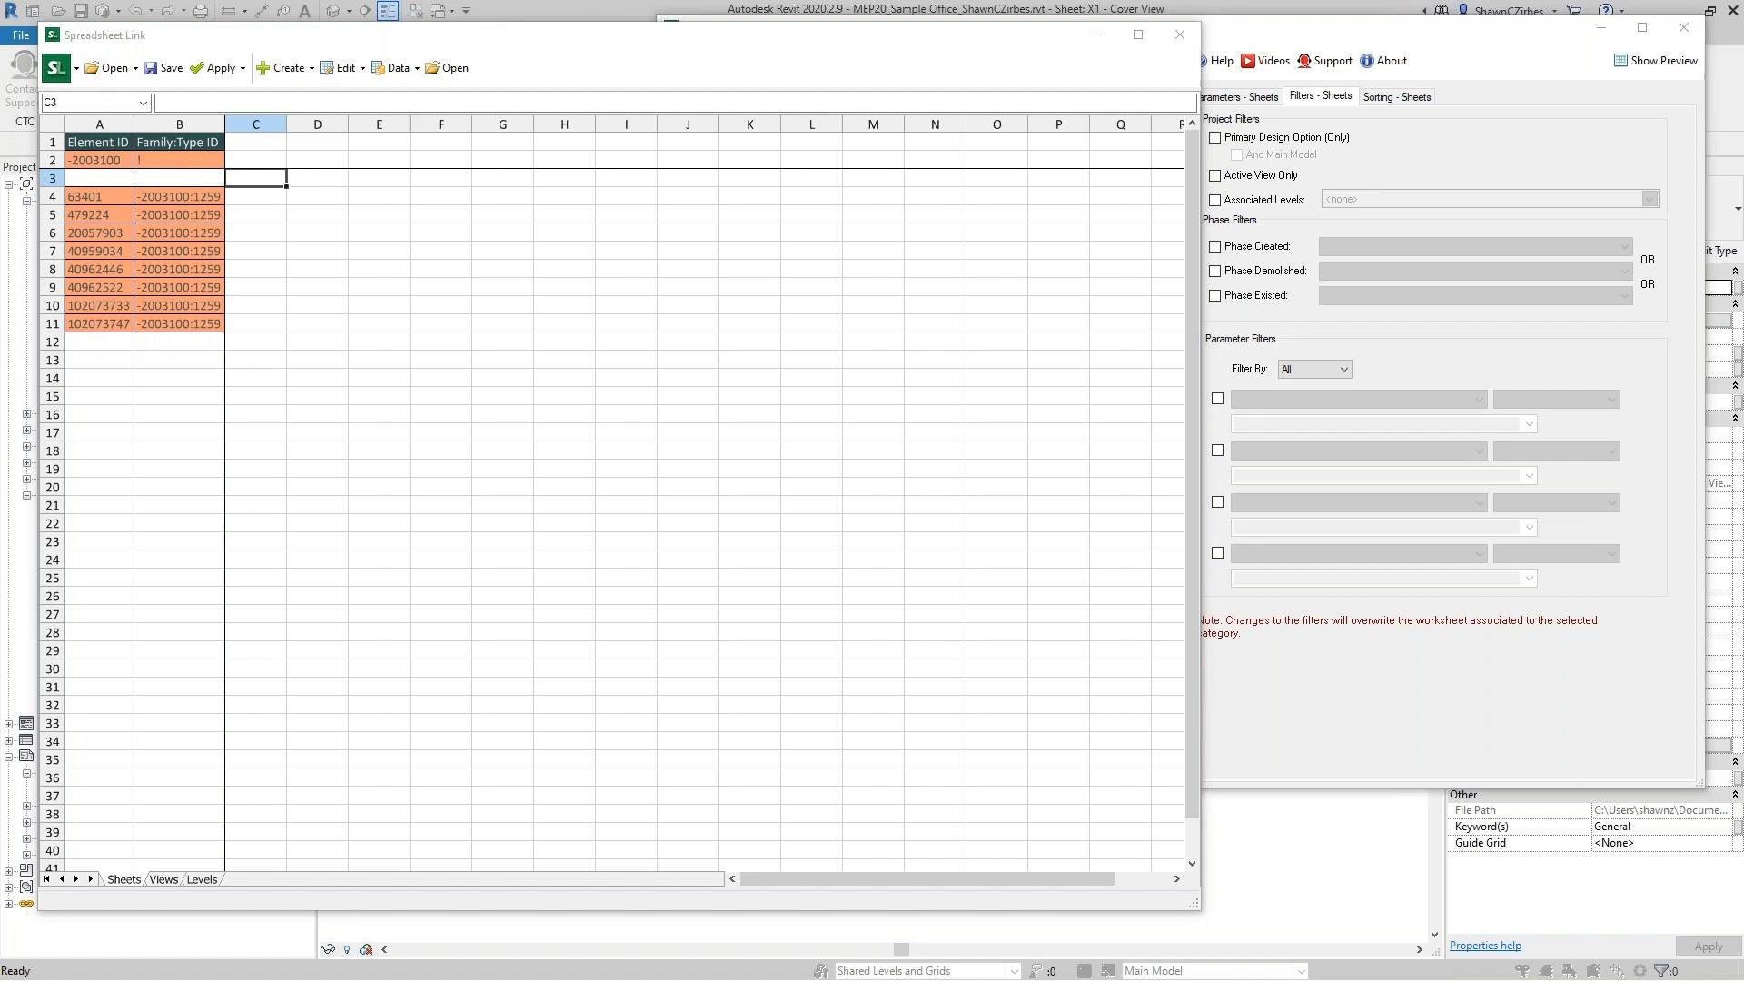
pyautogui.click(1356, 680)
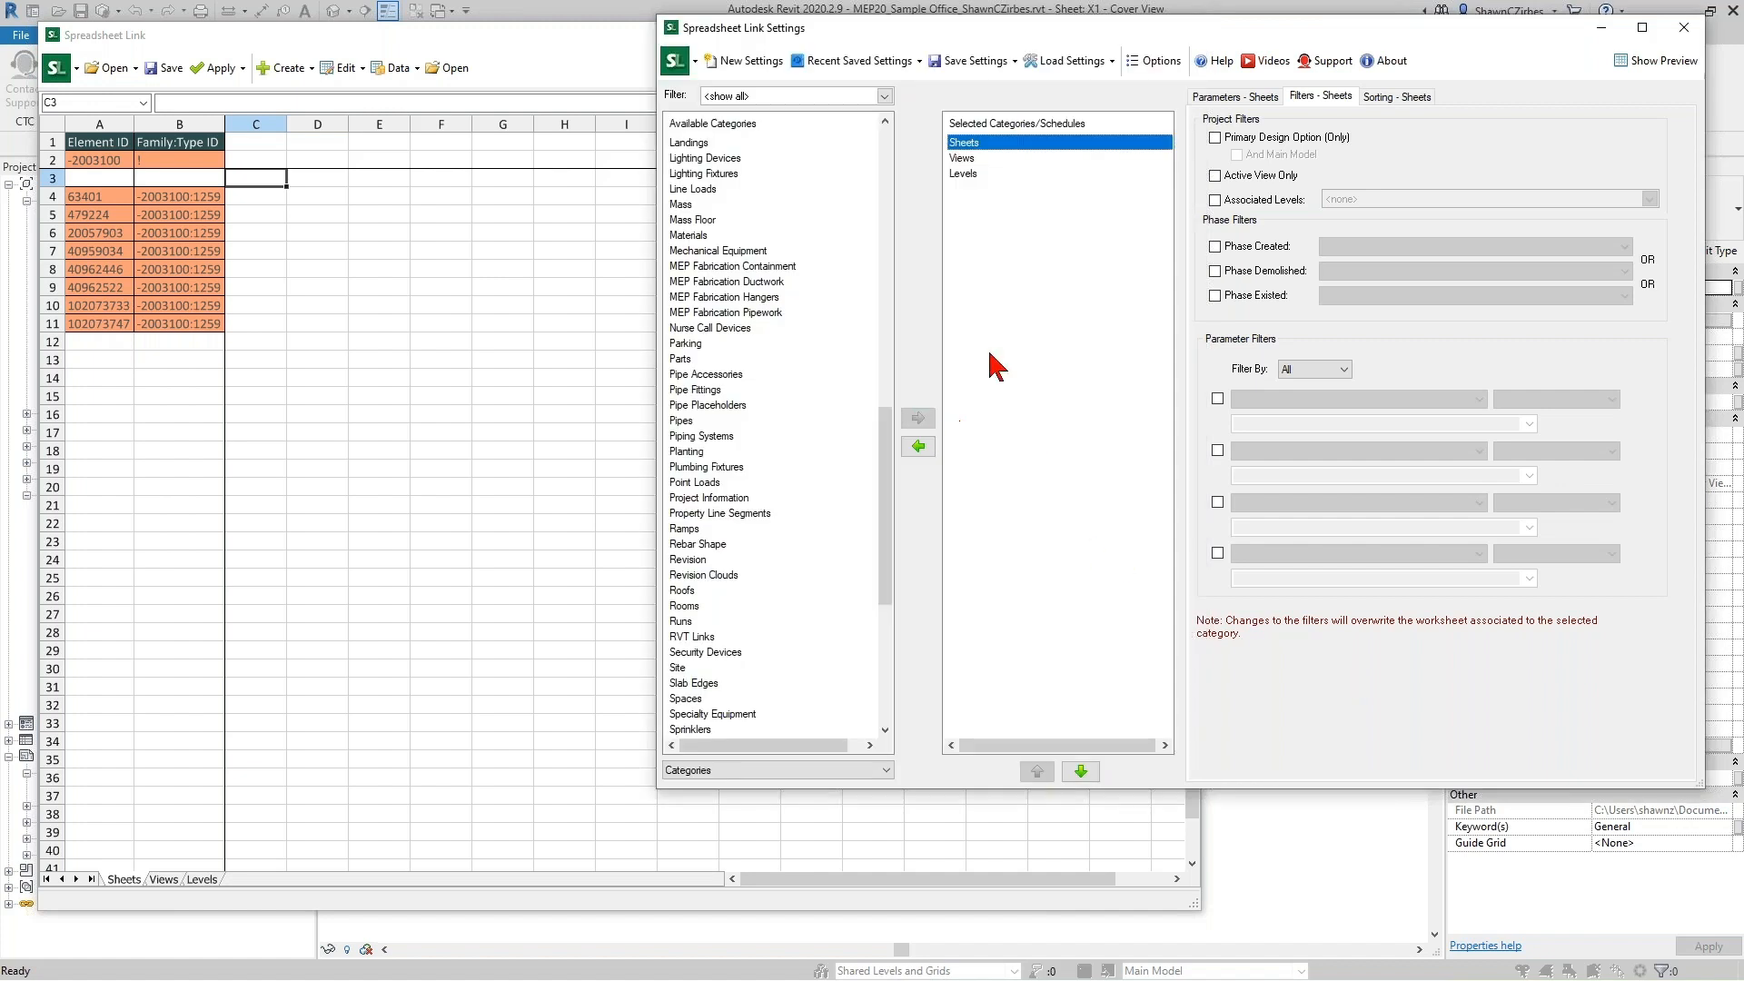
# Add the Sheet Order and Discipline parameters to the Sheets category.
pyautogui.click(1228, 97)
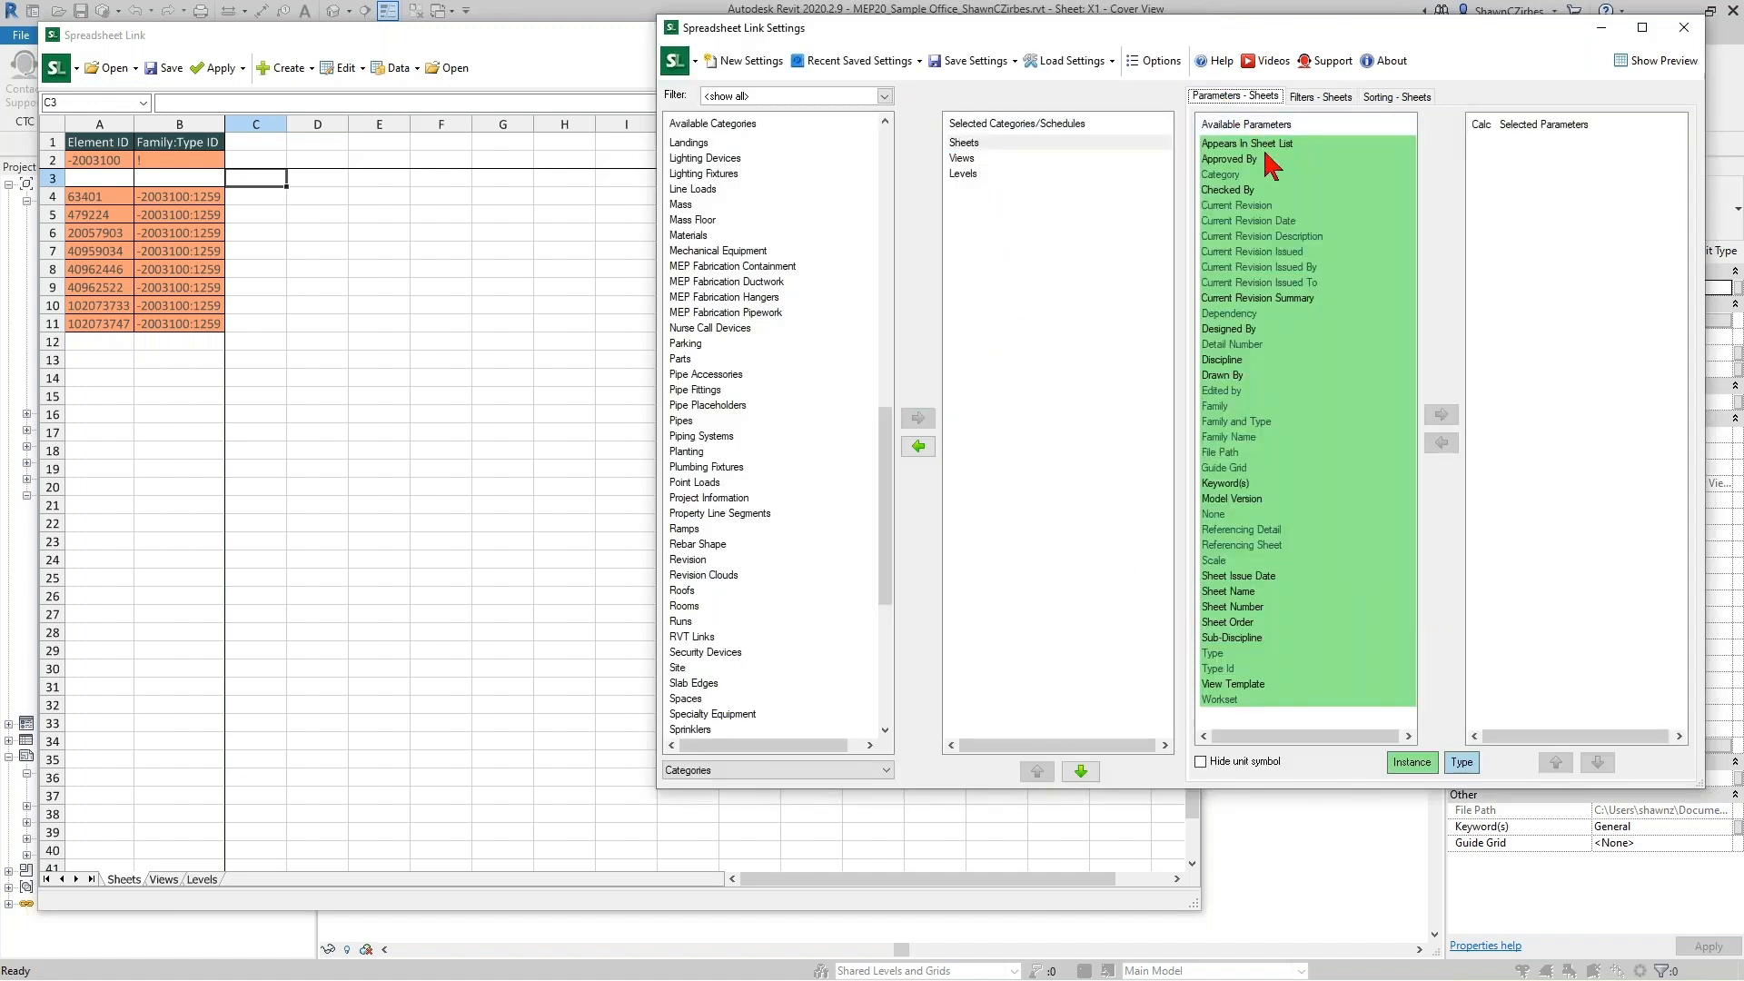
pyautogui.click(1268, 548)
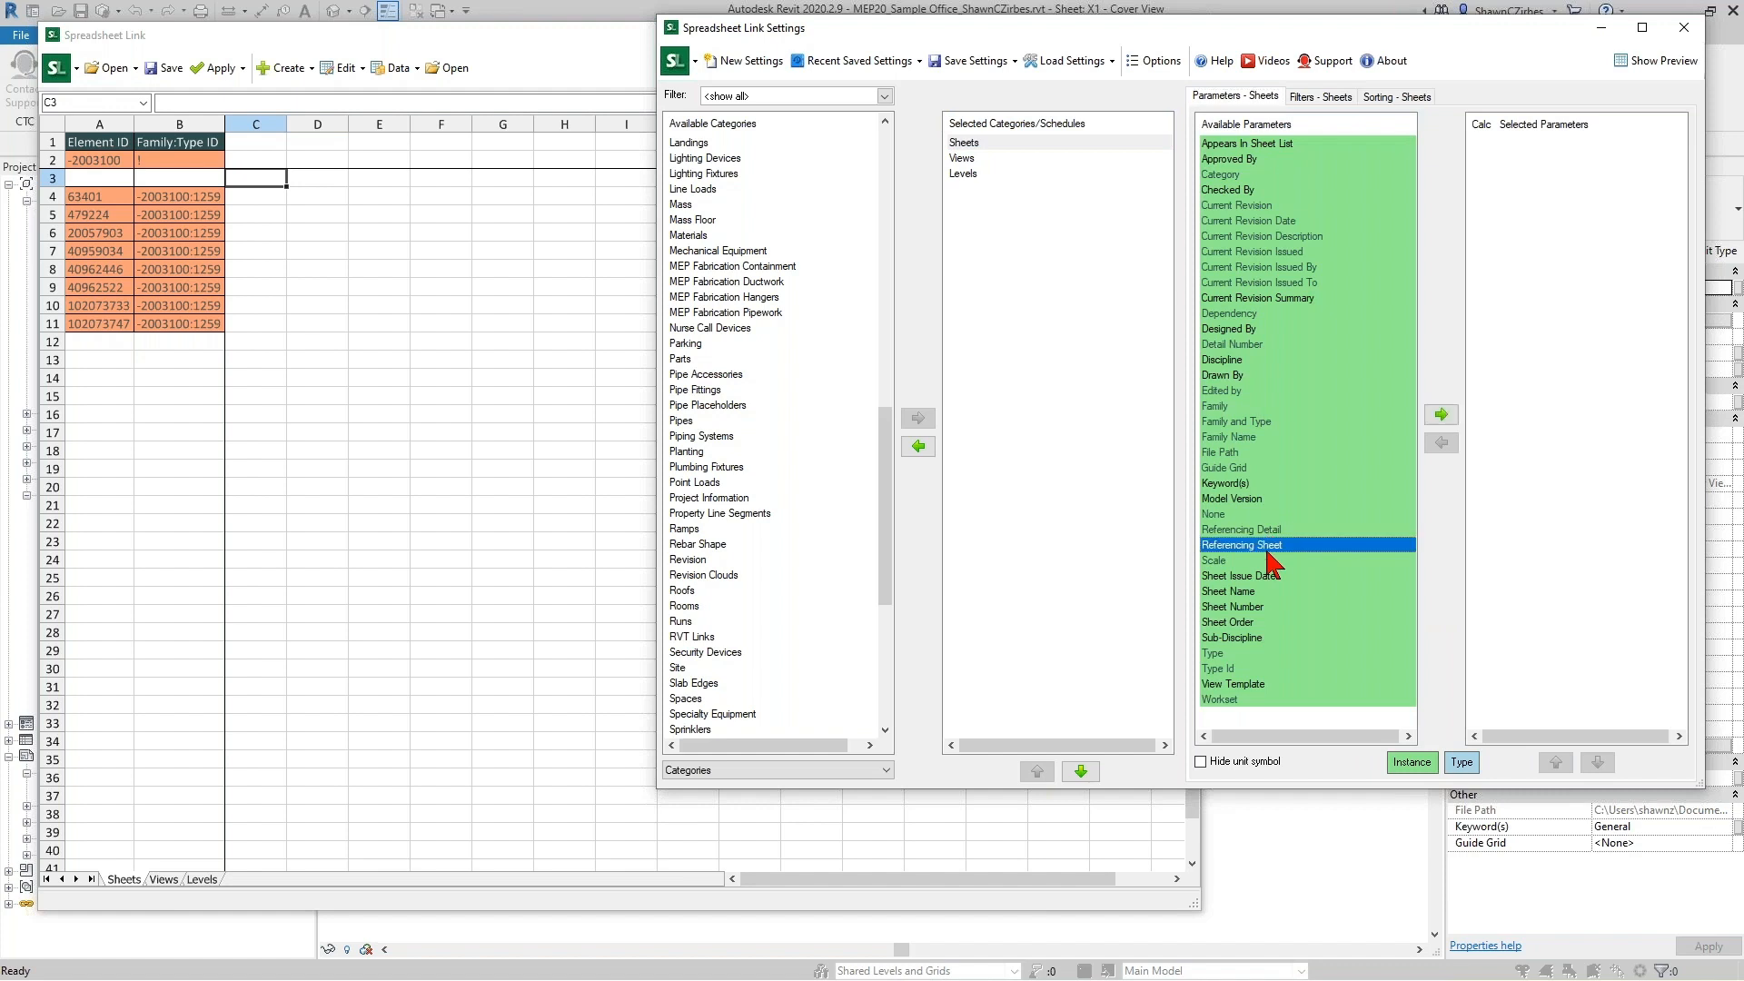
pyautogui.doubleClick(1246, 625)
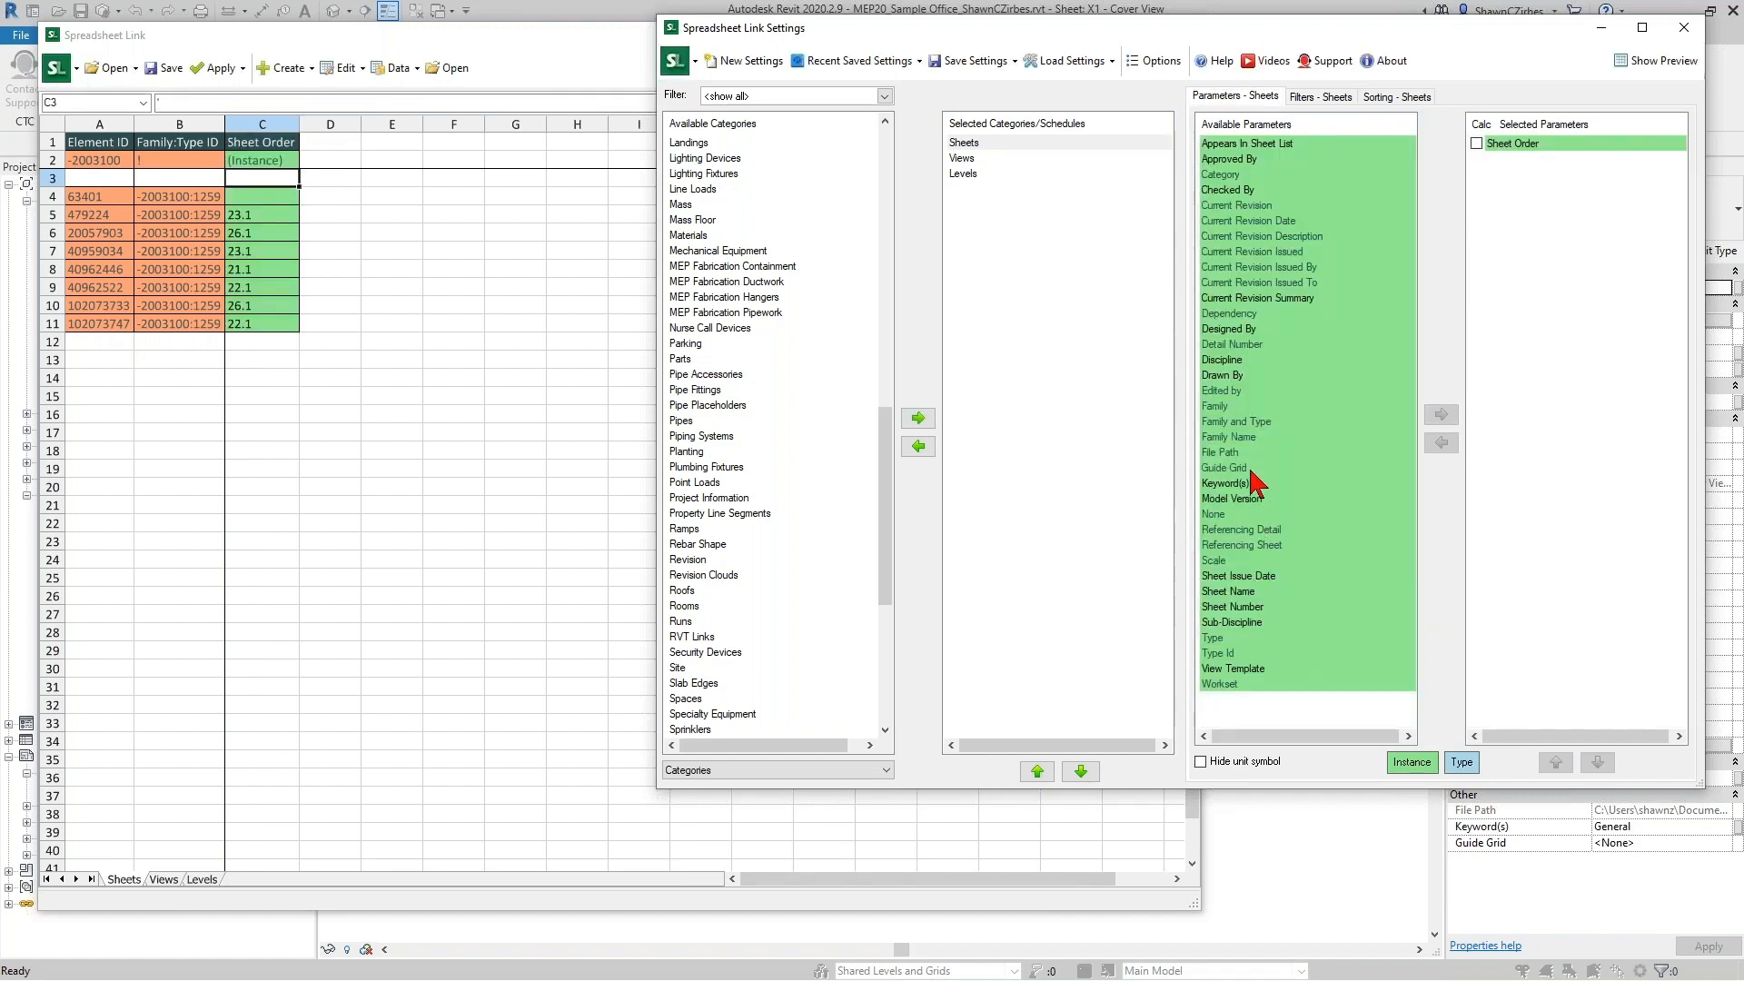
pyautogui.doubleClick(1223, 360)
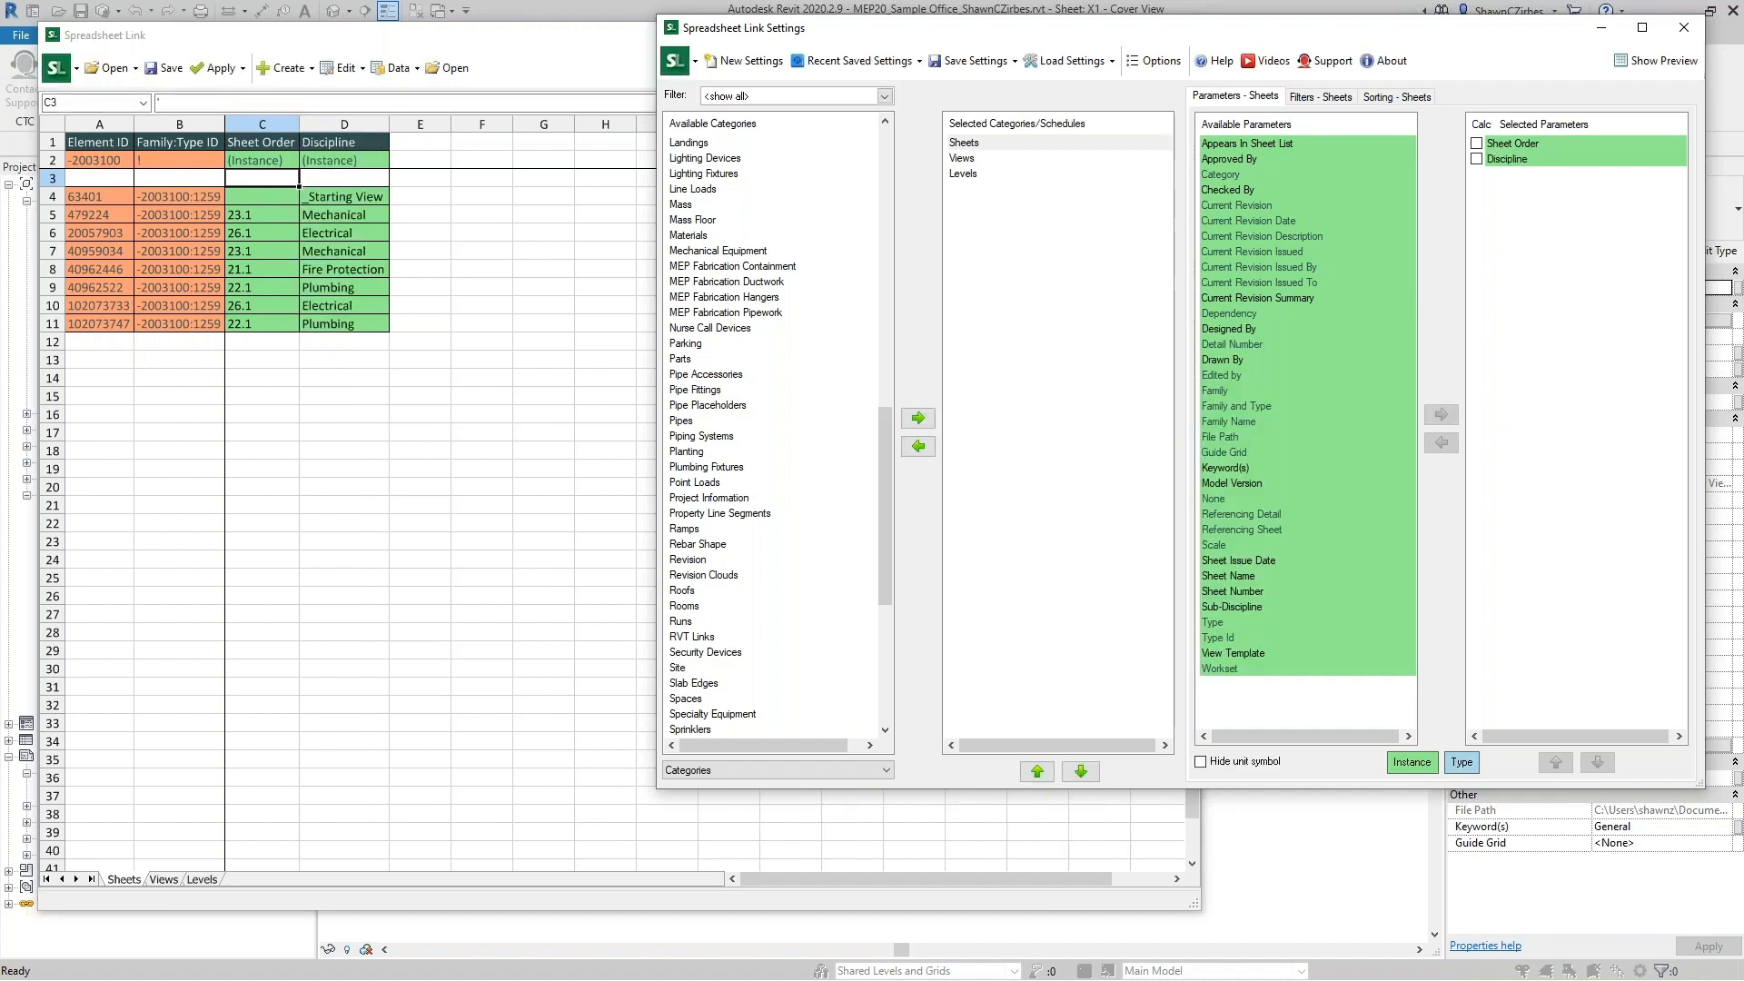
# Add the Sheet Number and Sheet Name parameters to the Sheets category and move the settings window clear of the spreadsheet columns.
pyautogui.click(1253, 593)
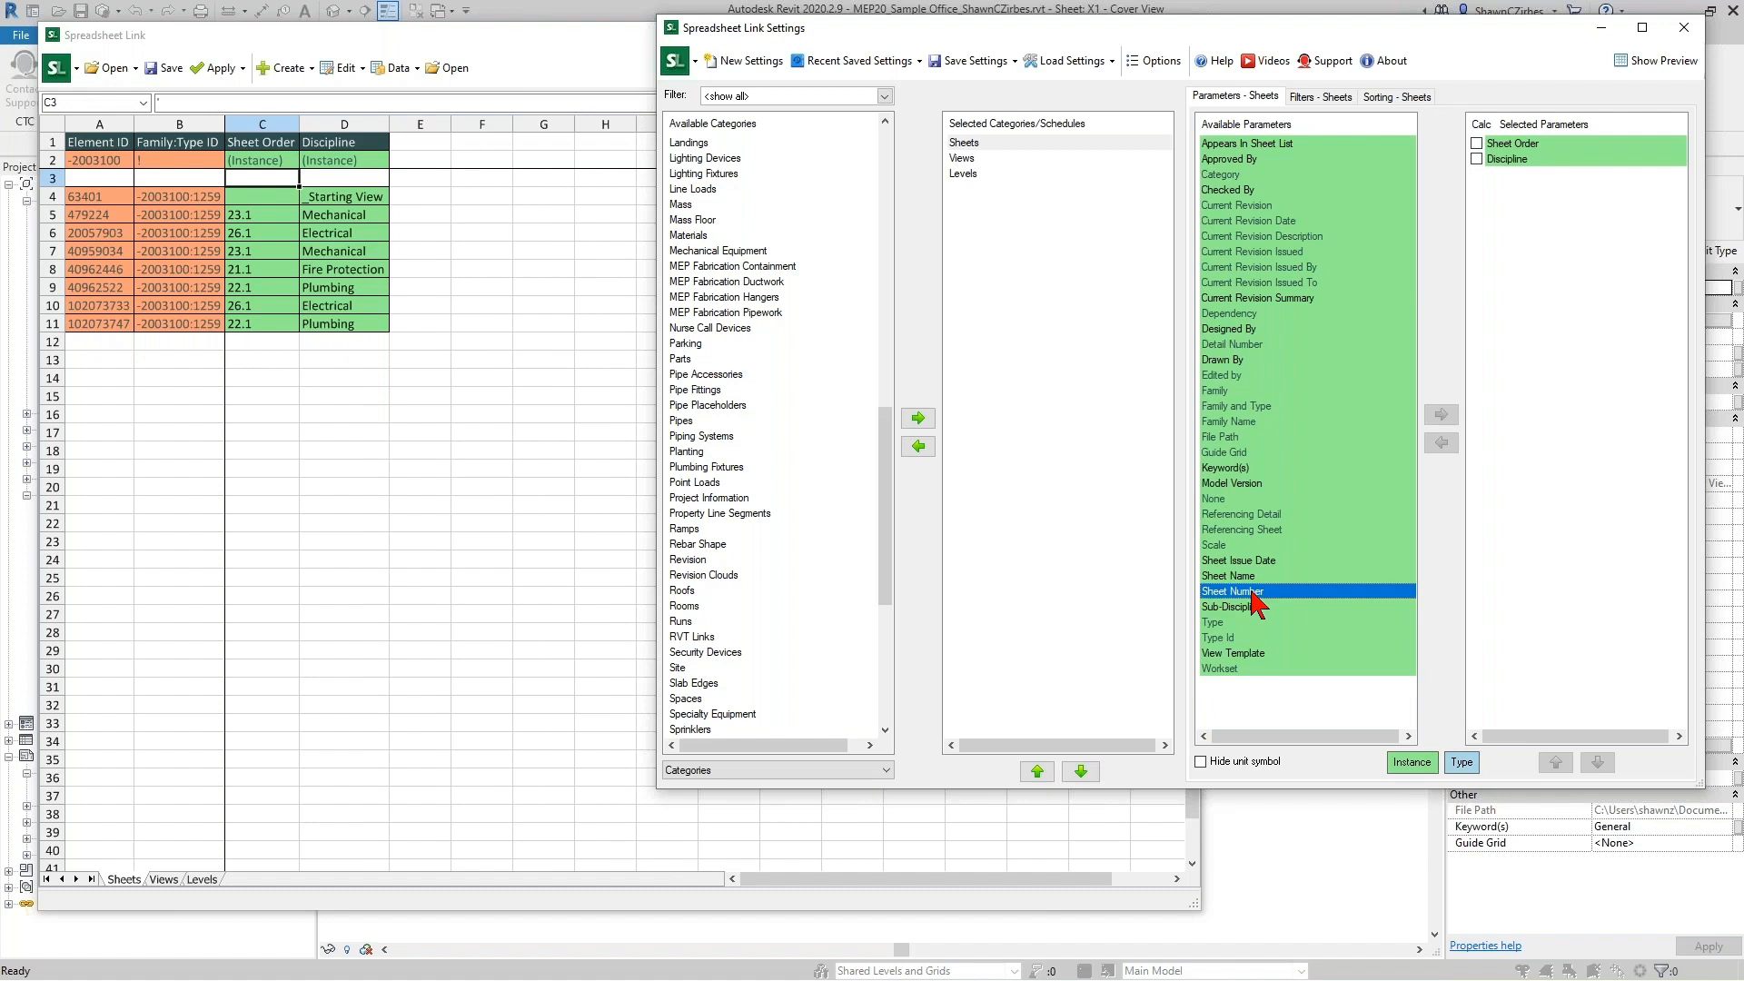
pyautogui.doubleClick(1254, 592)
pyautogui.doubleClick(1232, 576)
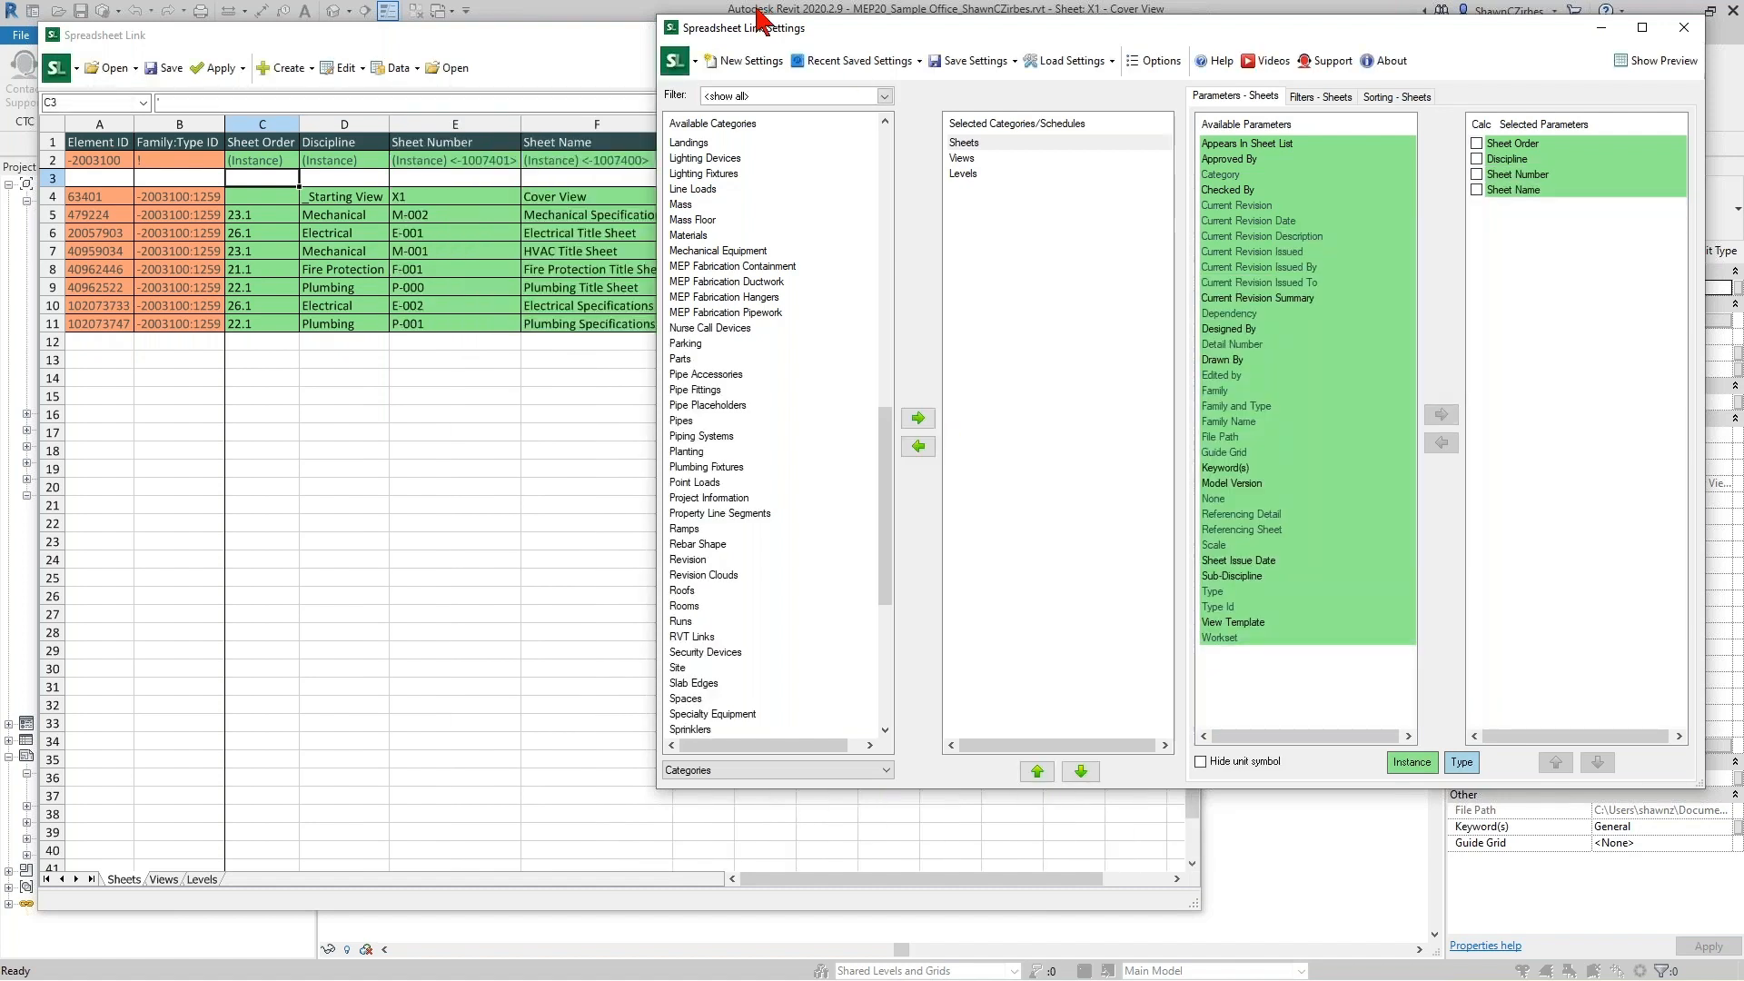
pyautogui.moveTo(759, 13); pyautogui.dragTo(828, 23)
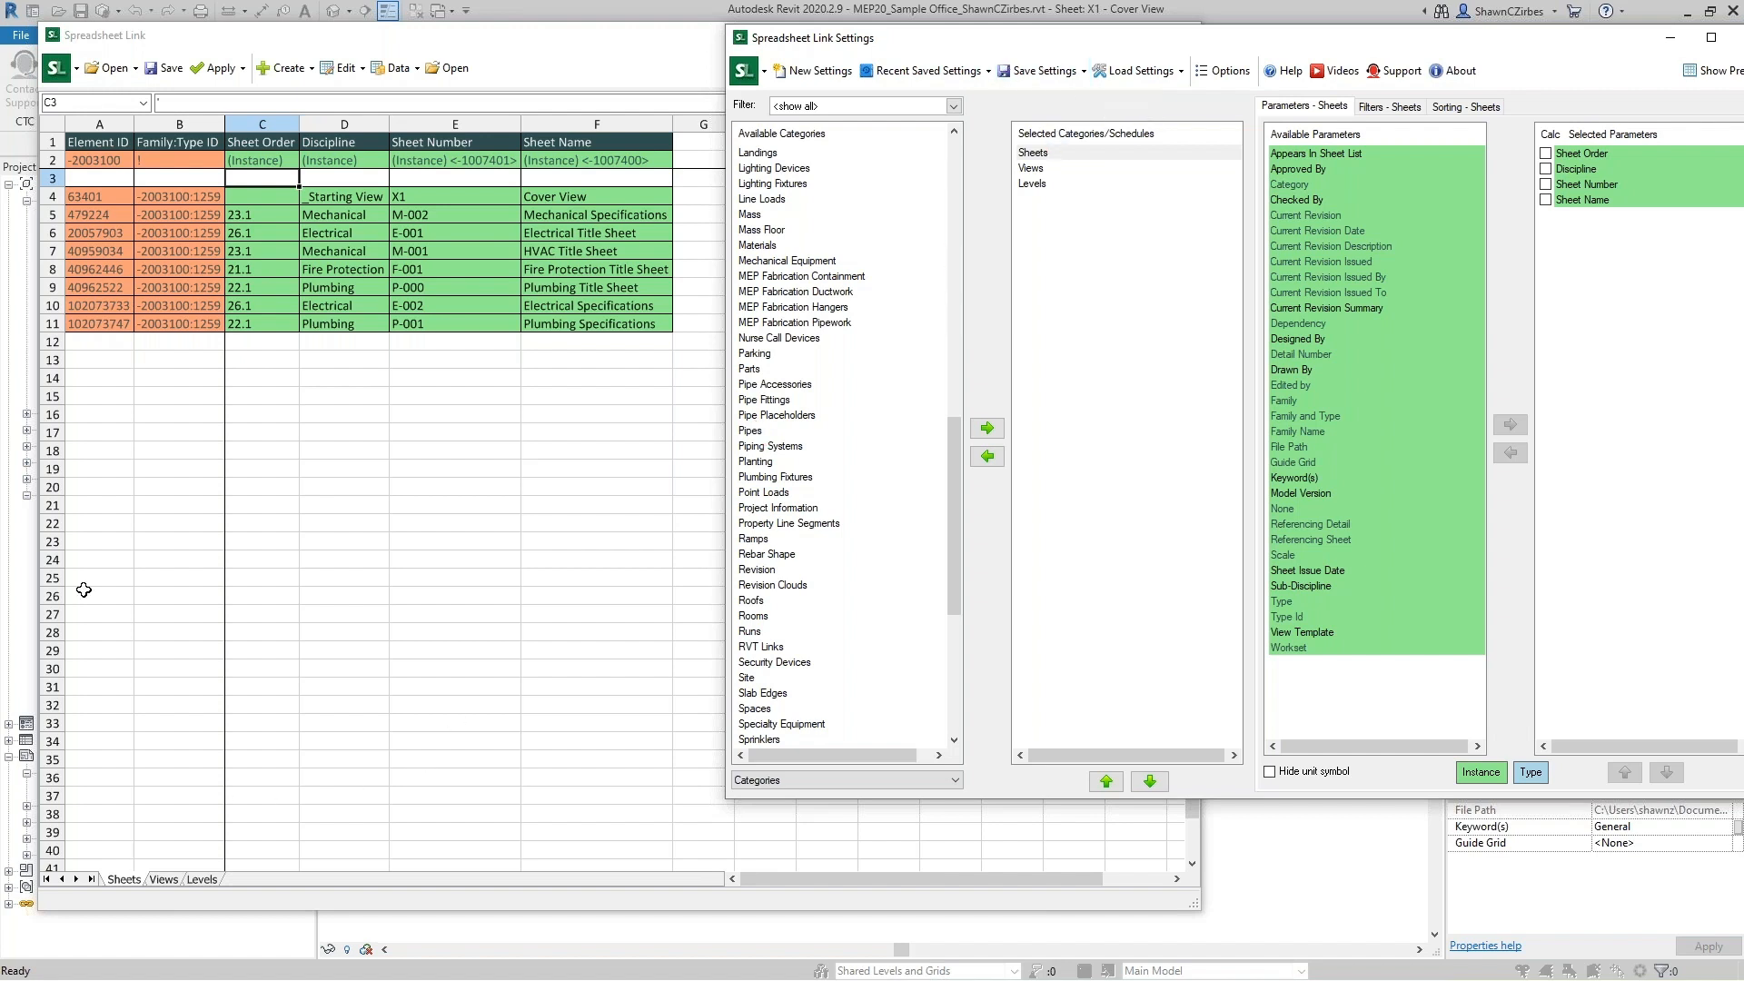
# Examine the Views and Levels worksheets and return to the Sheets worksheet.
pyautogui.click(166, 880)
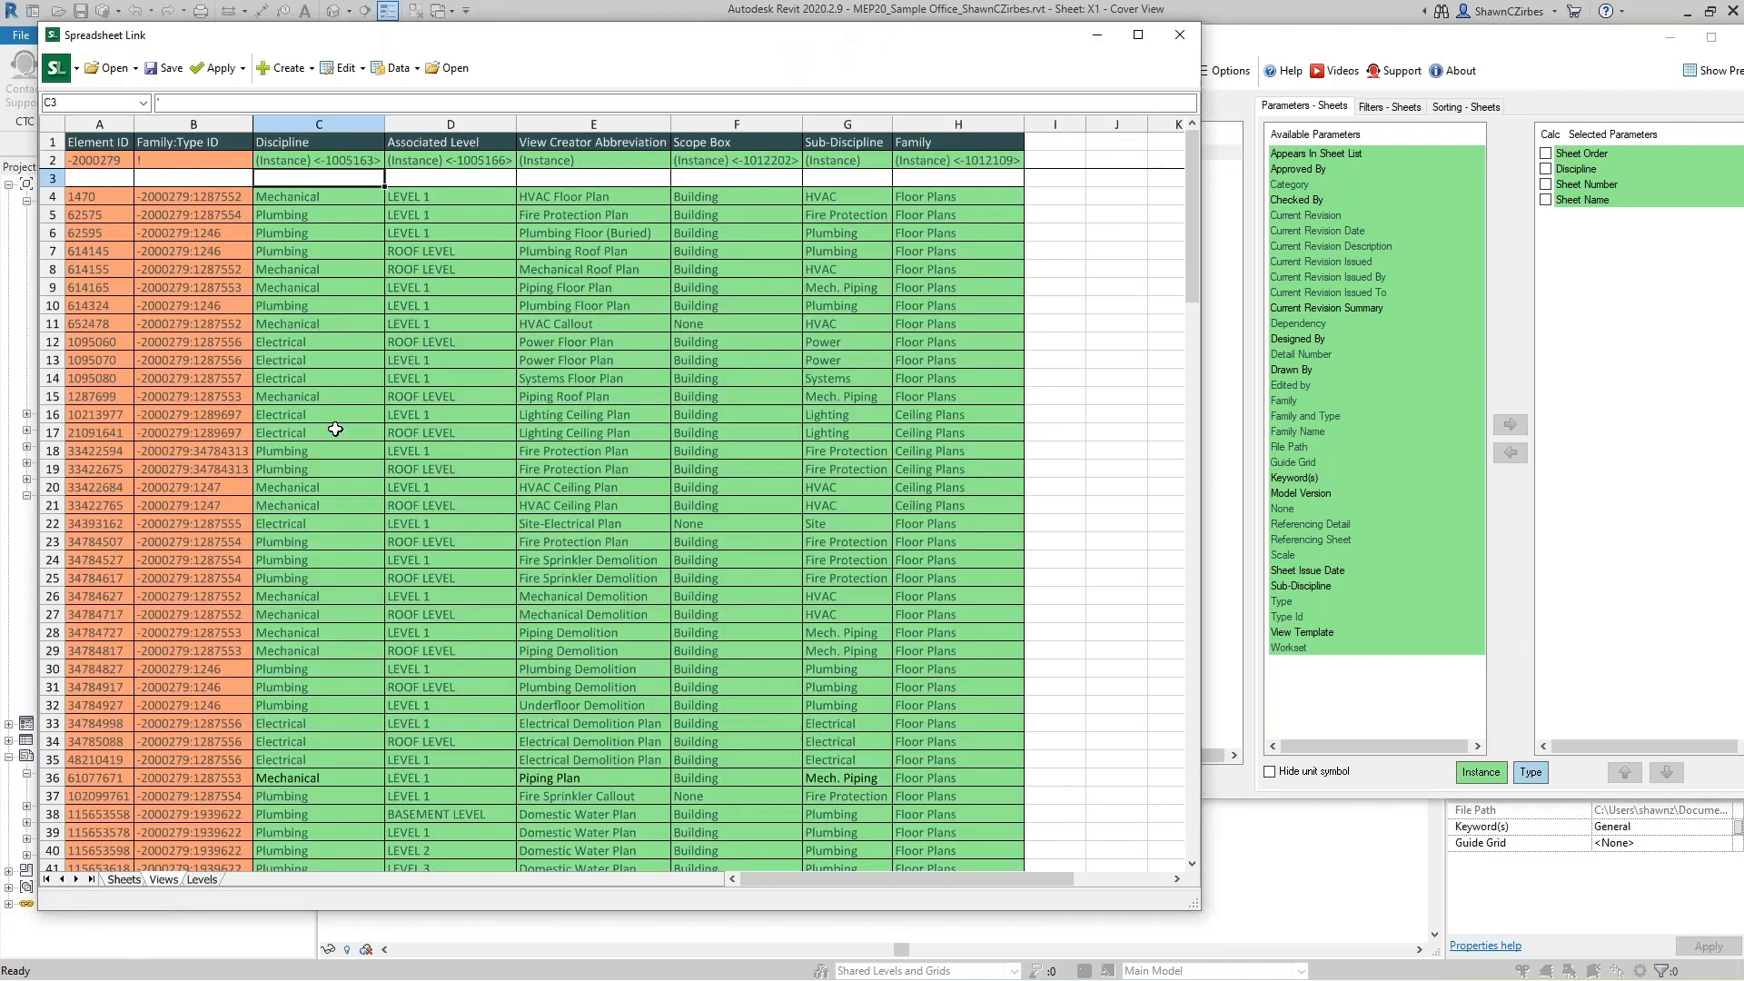
pyautogui.click(202, 879)
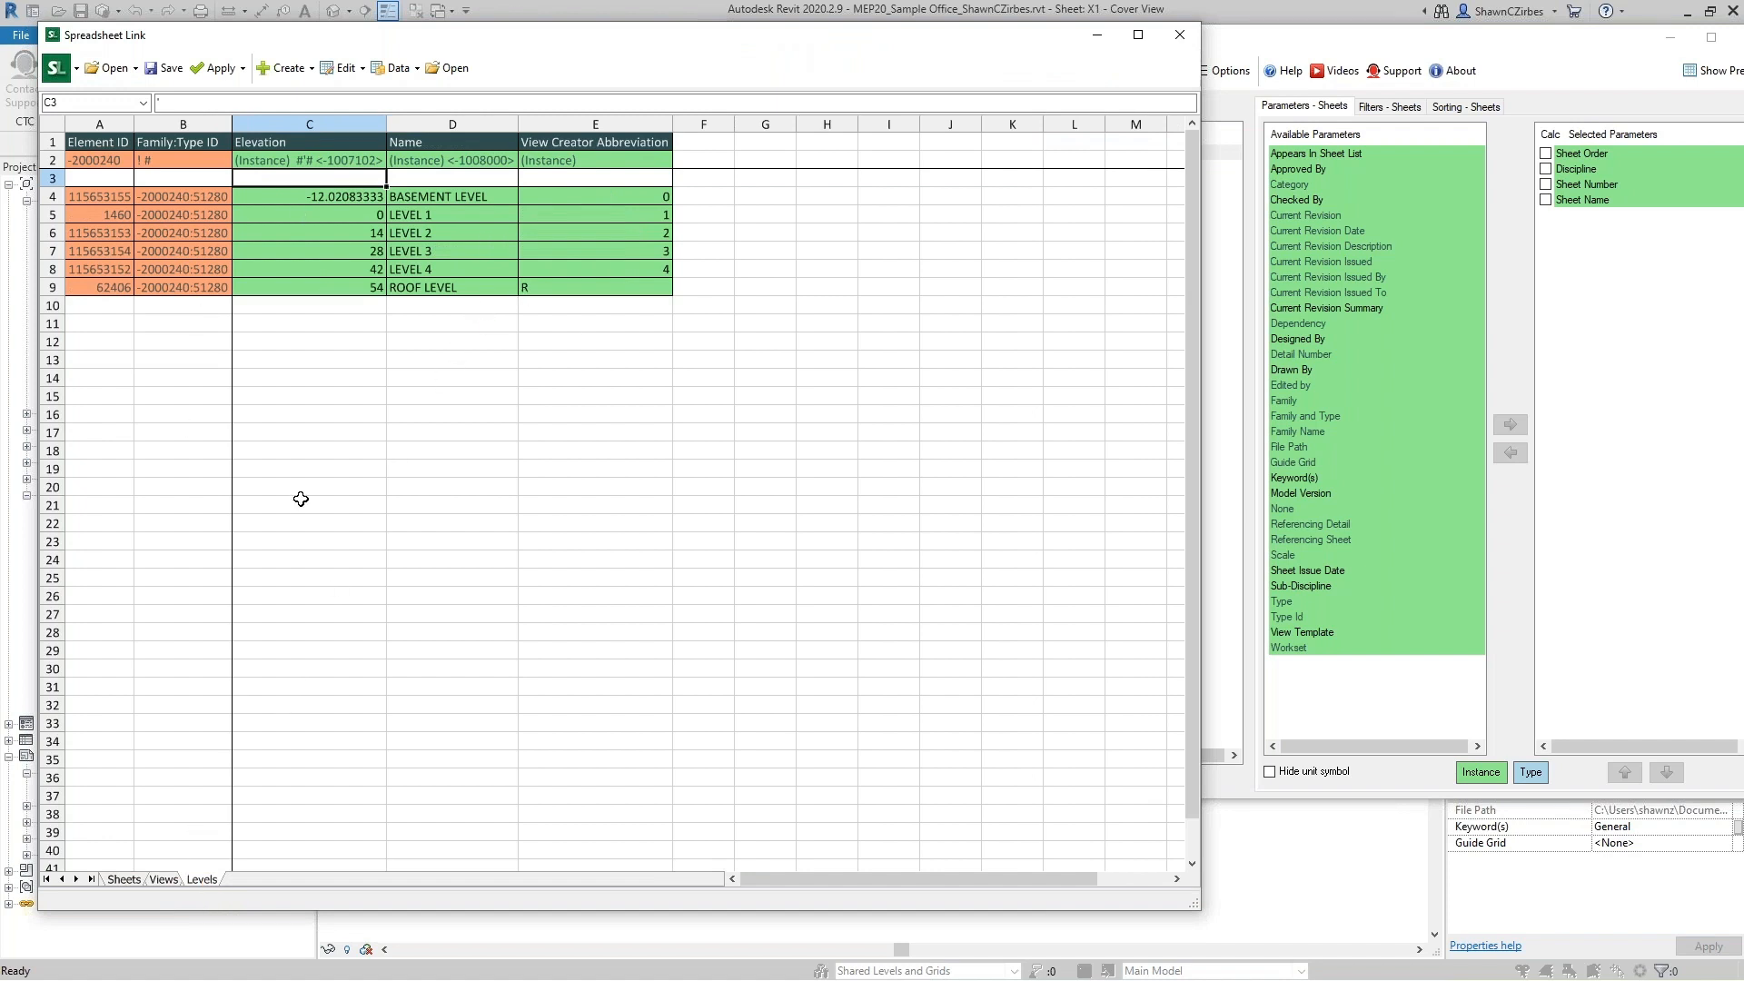
pyautogui.click(130, 880)
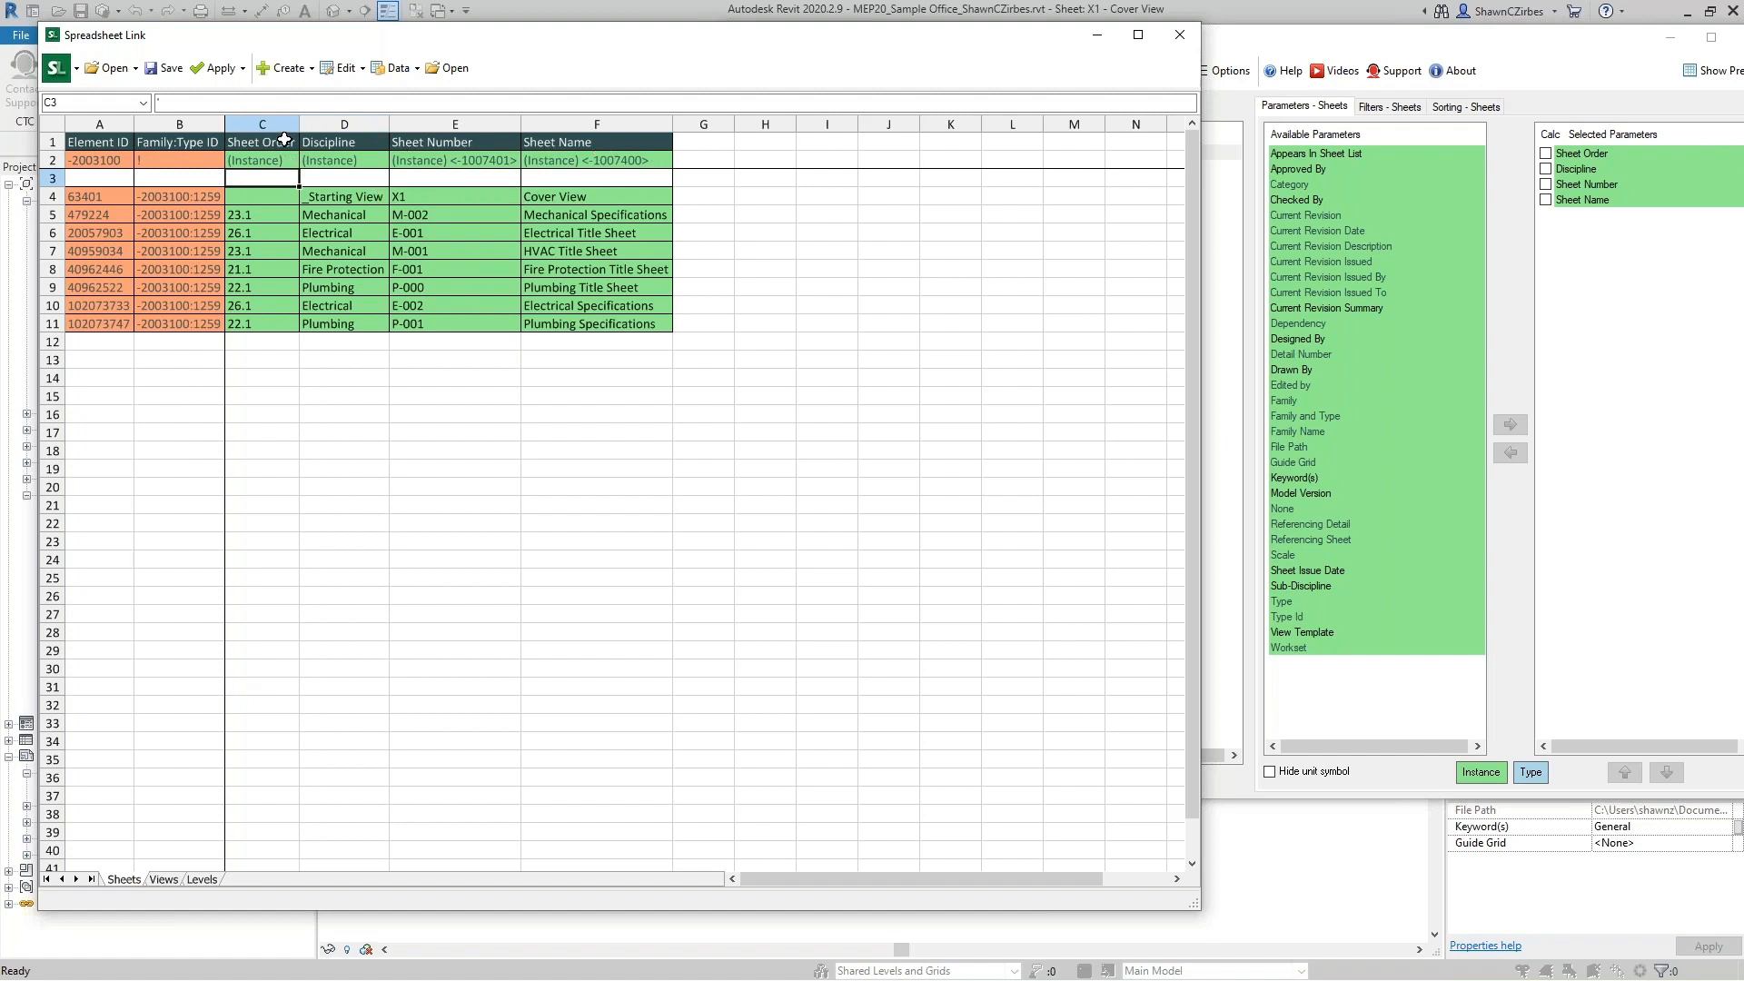
# Start saving the Spreadsheet Link settings to a file and browse to C:\!RET Demo\RET Settings\Spreadsheet Link\Sheets.
pyautogui.click(1266, 451)
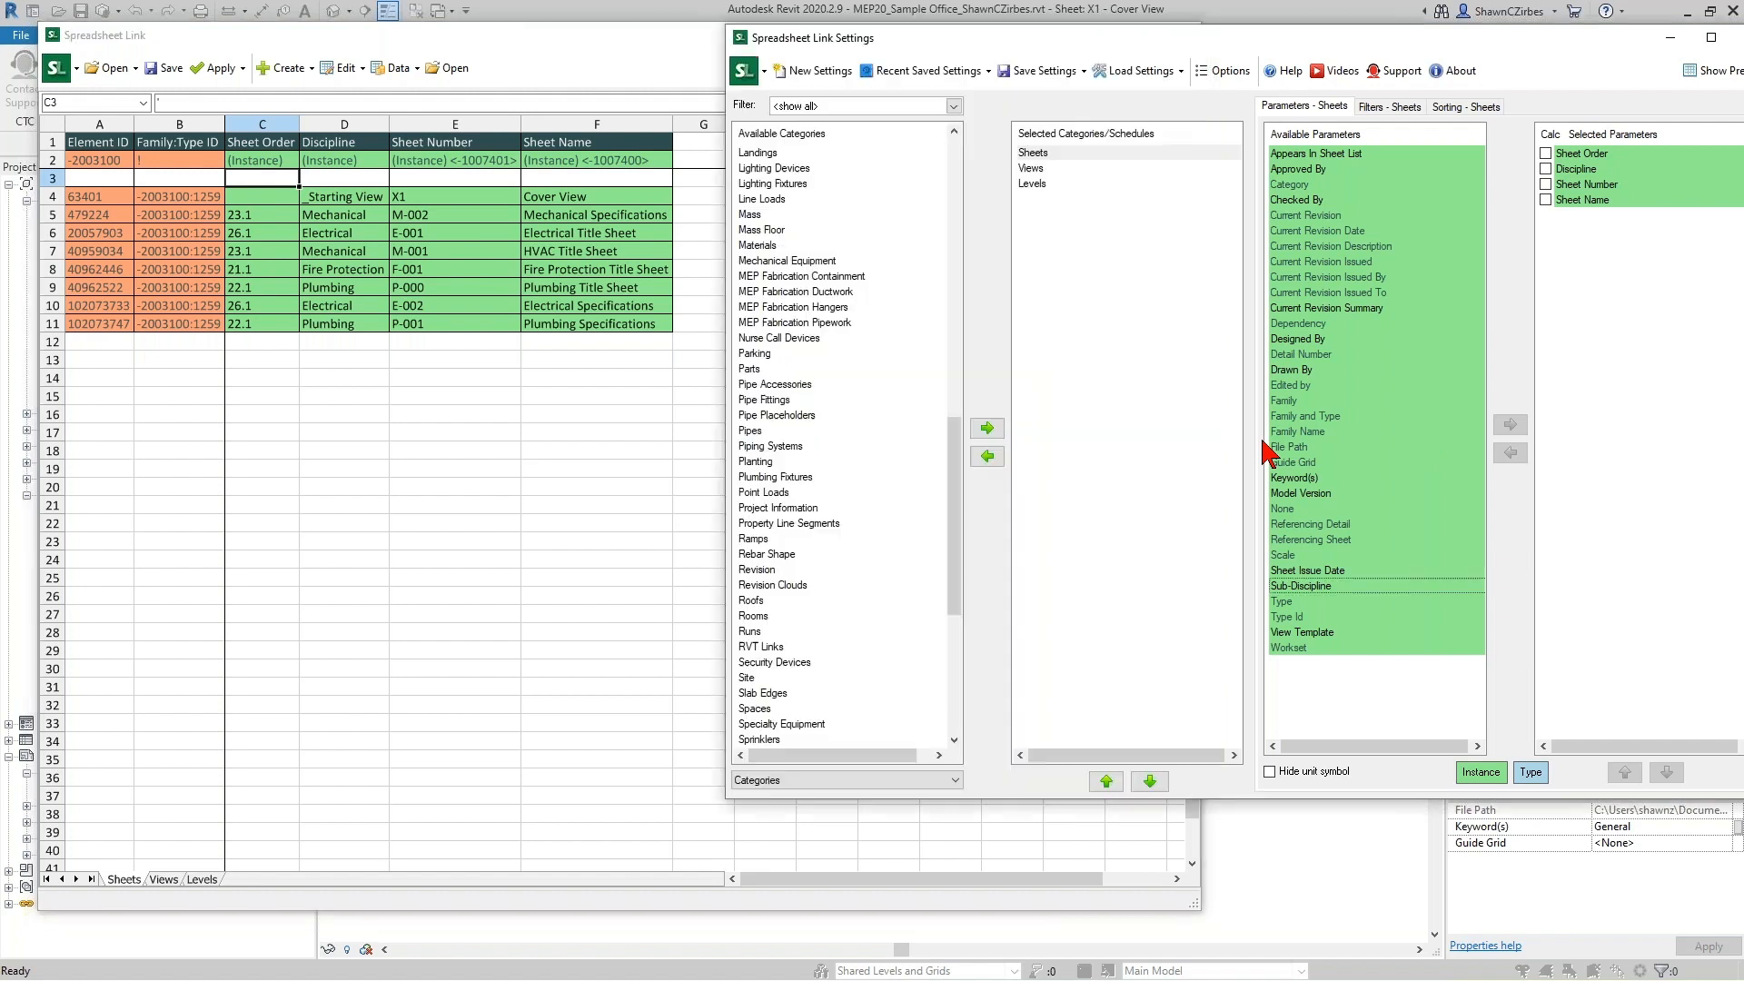
pyautogui.click(1081, 71)
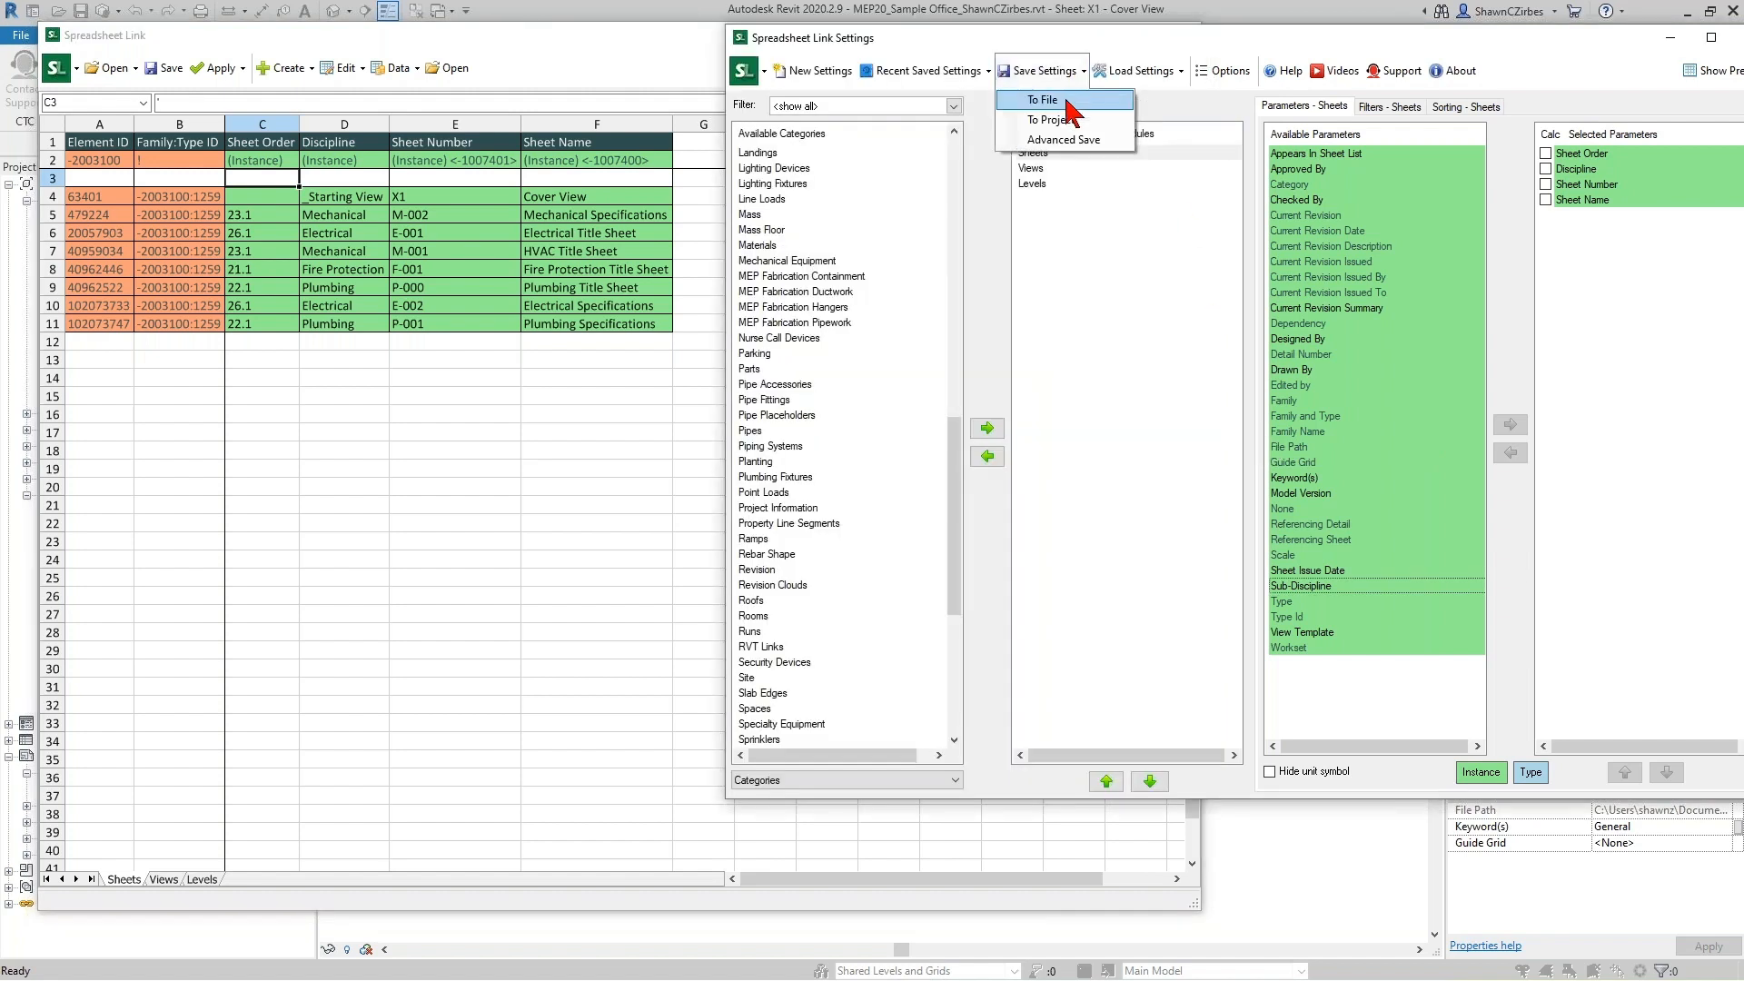
pyautogui.click(1071, 100)
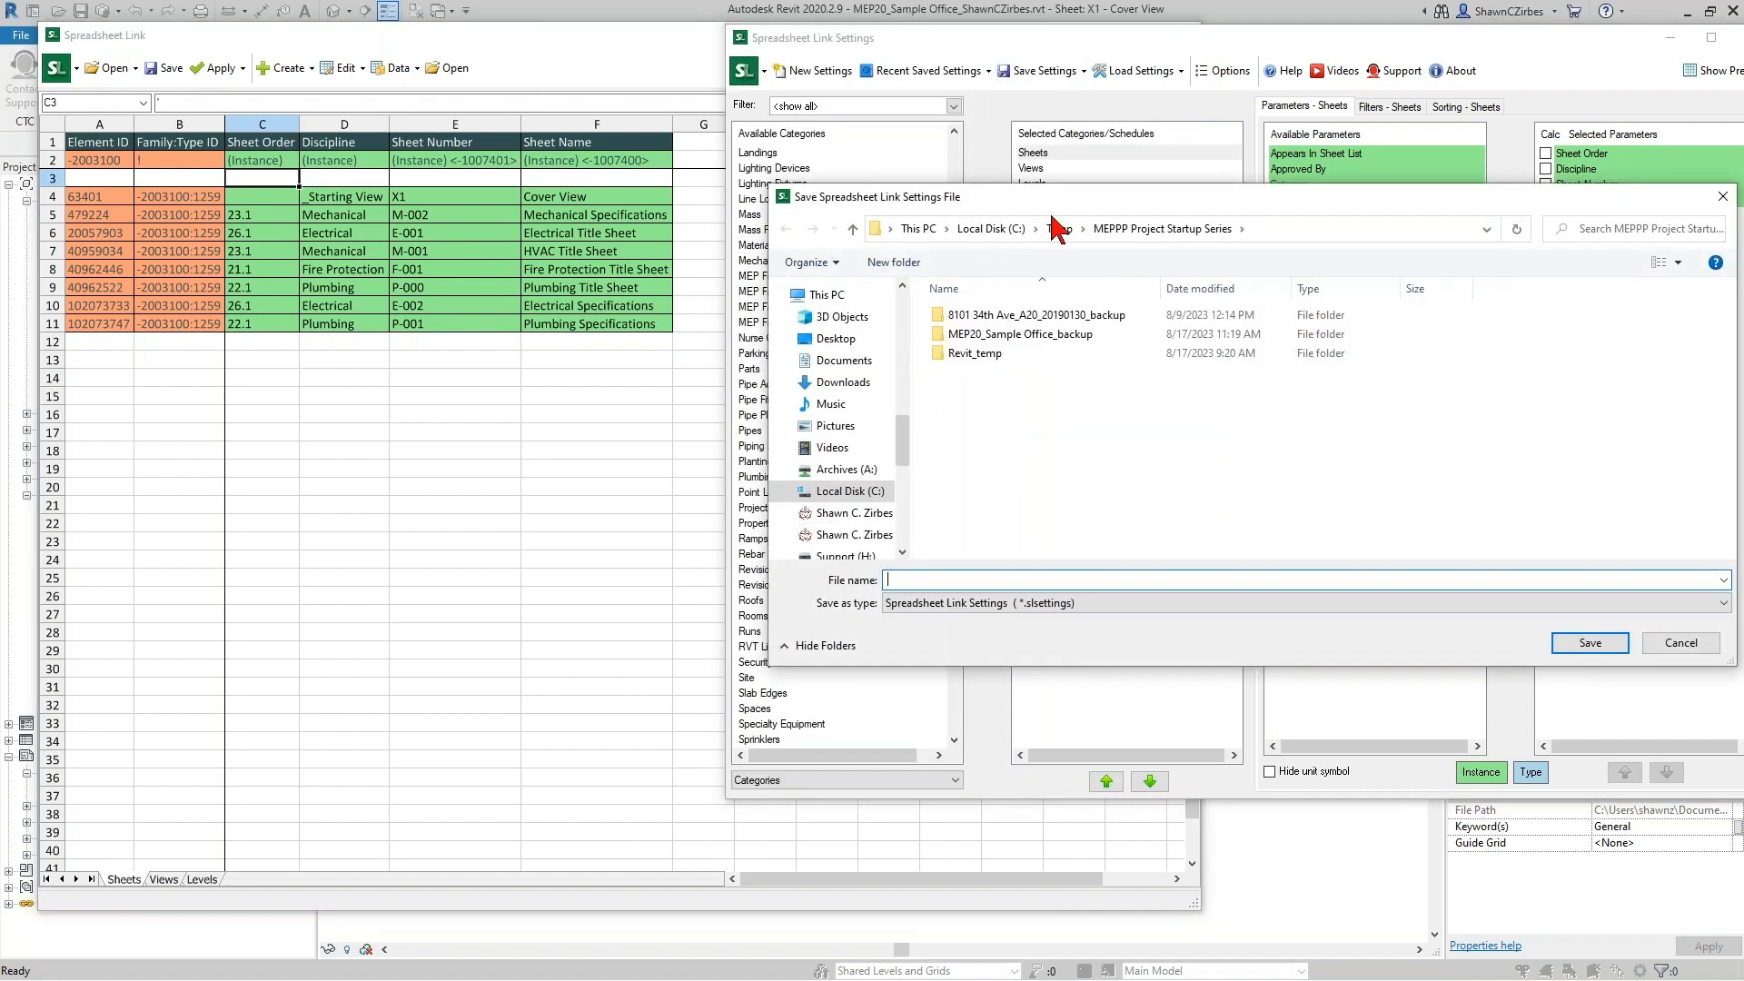
pyautogui.click(990, 229)
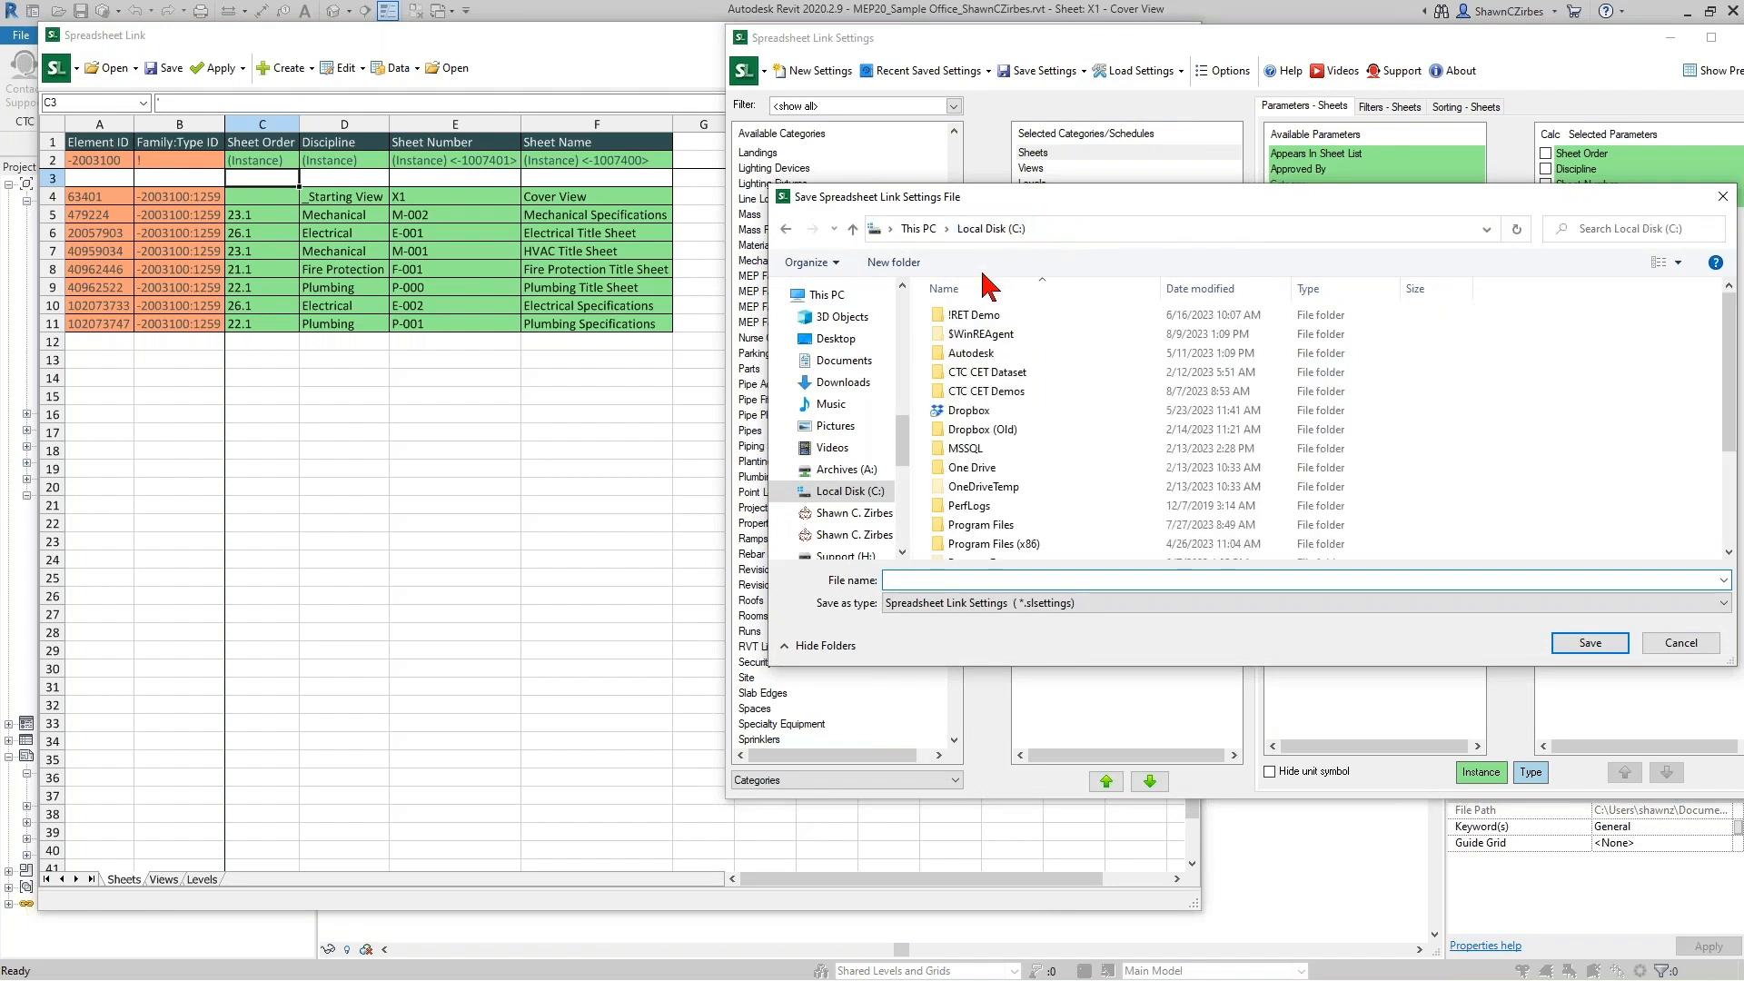
pyautogui.doubleClick(990, 318)
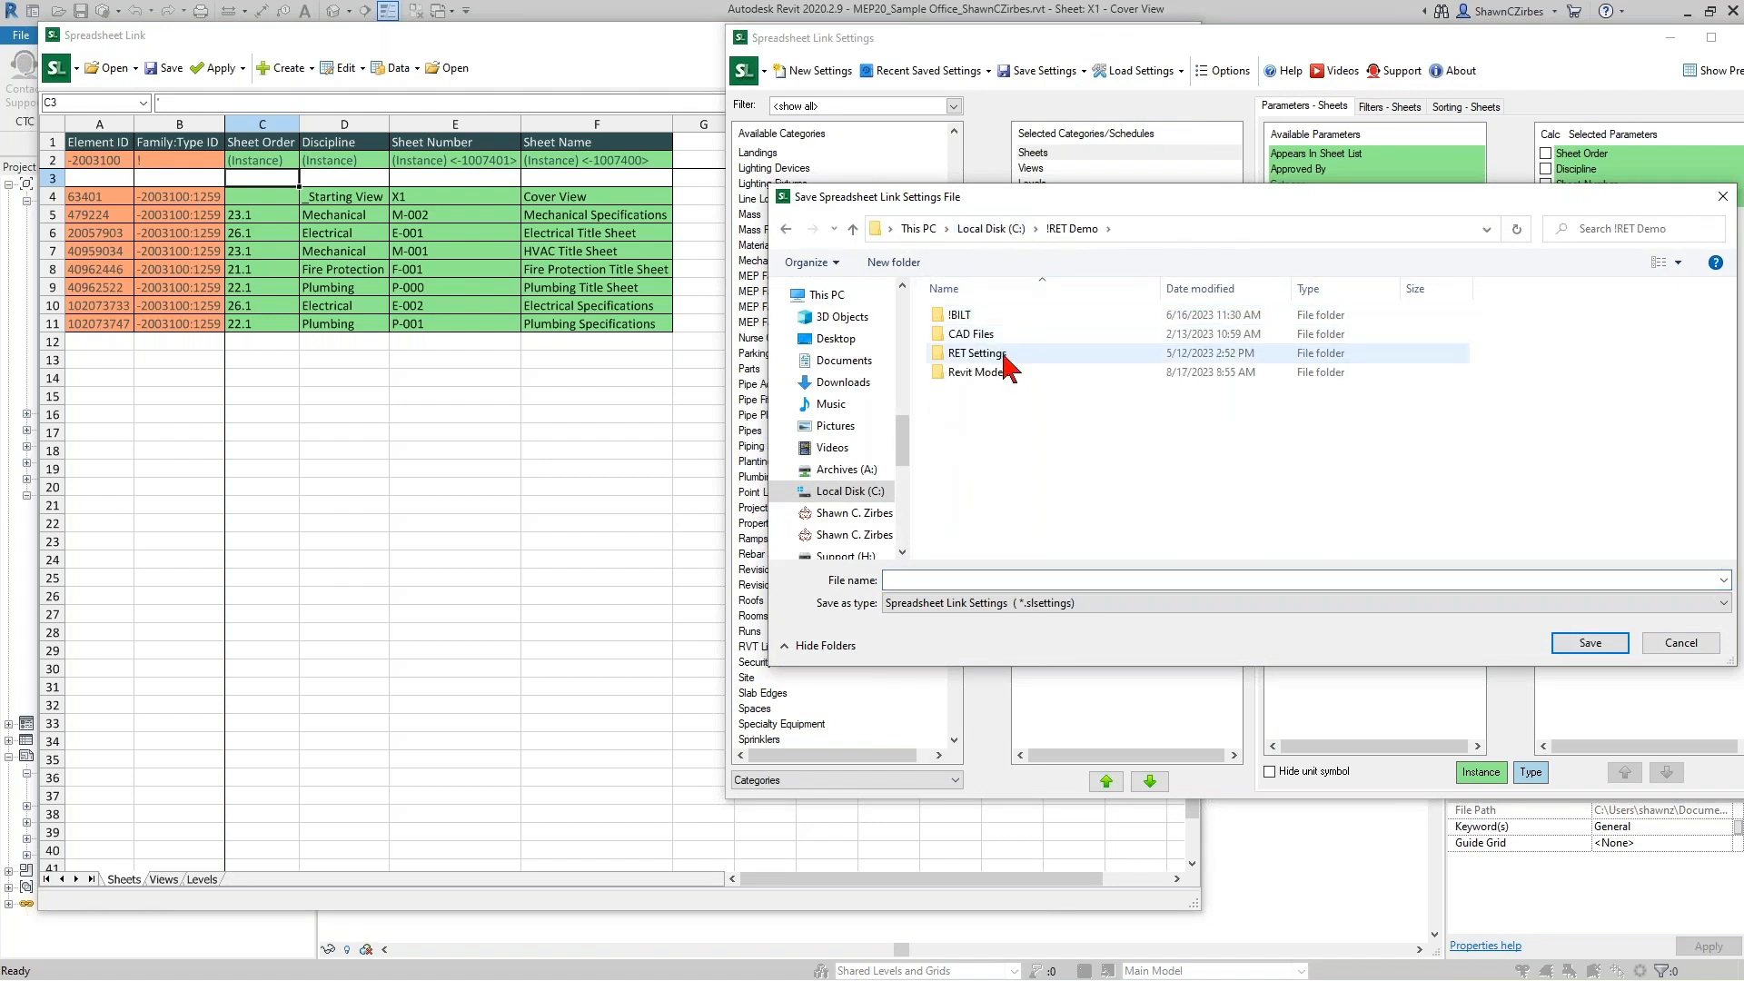
pyautogui.doubleClick(999, 354)
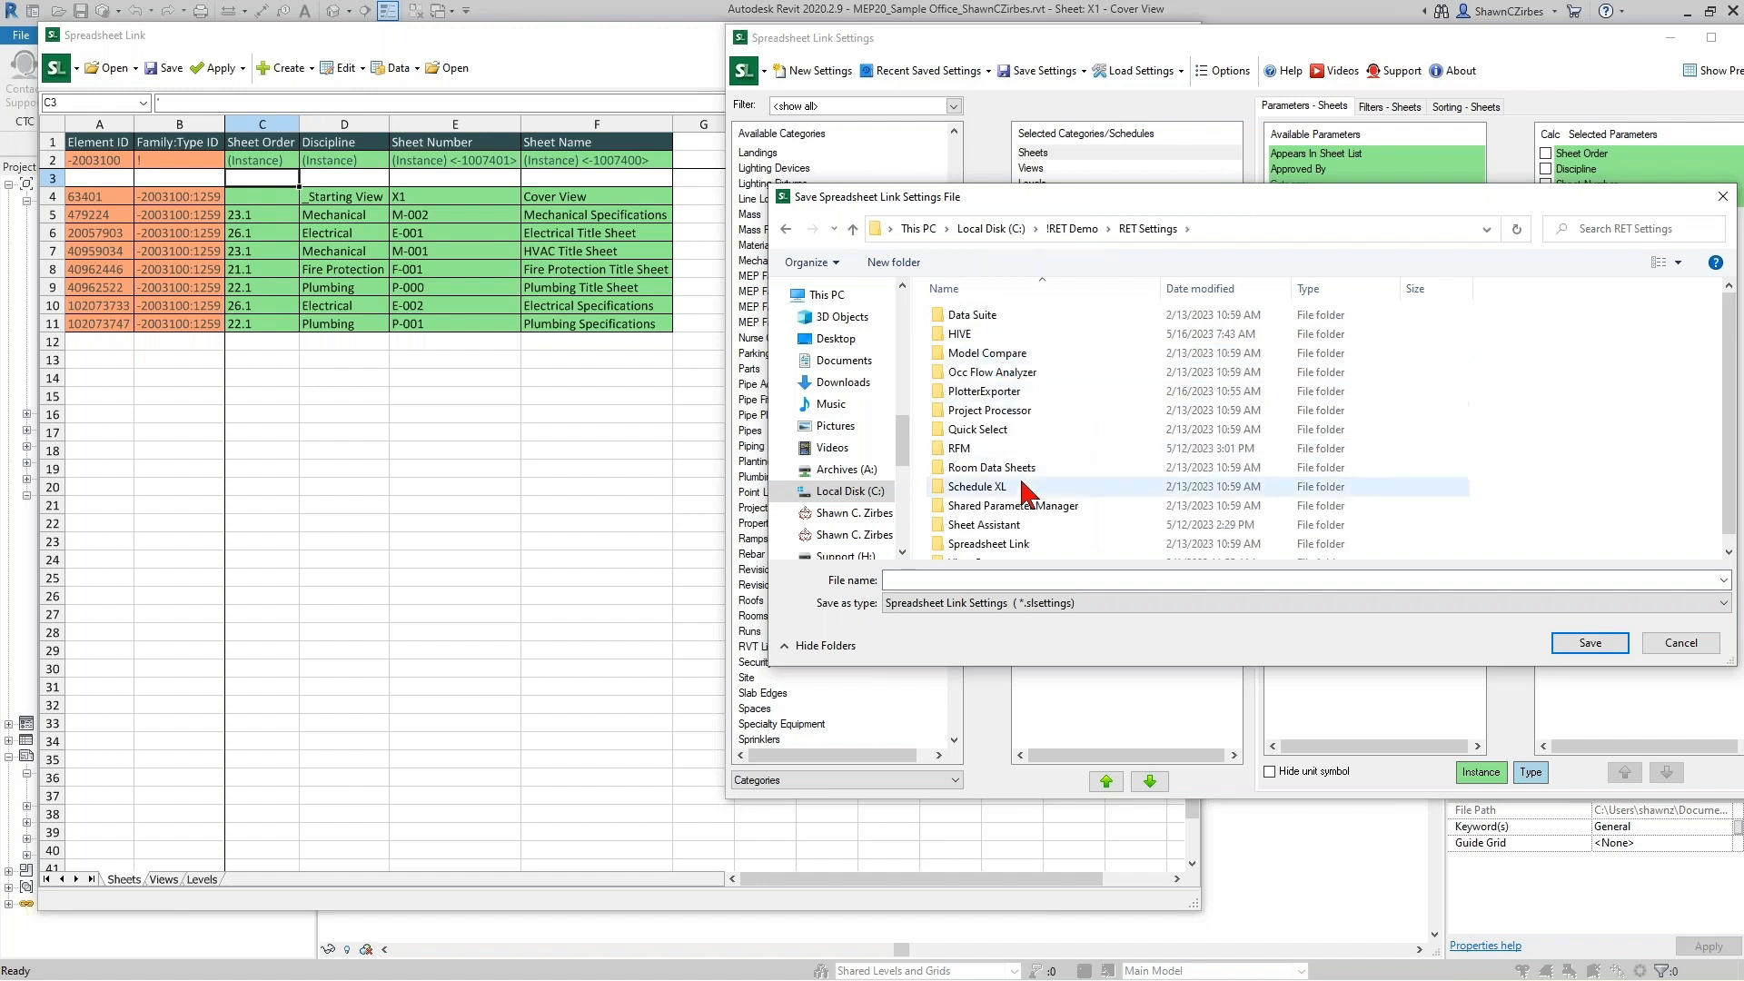
pyautogui.scroll(-1, 1027, 542)
pyautogui.doubleClick(1021, 530)
pyautogui.scroll(-2, 1021, 536)
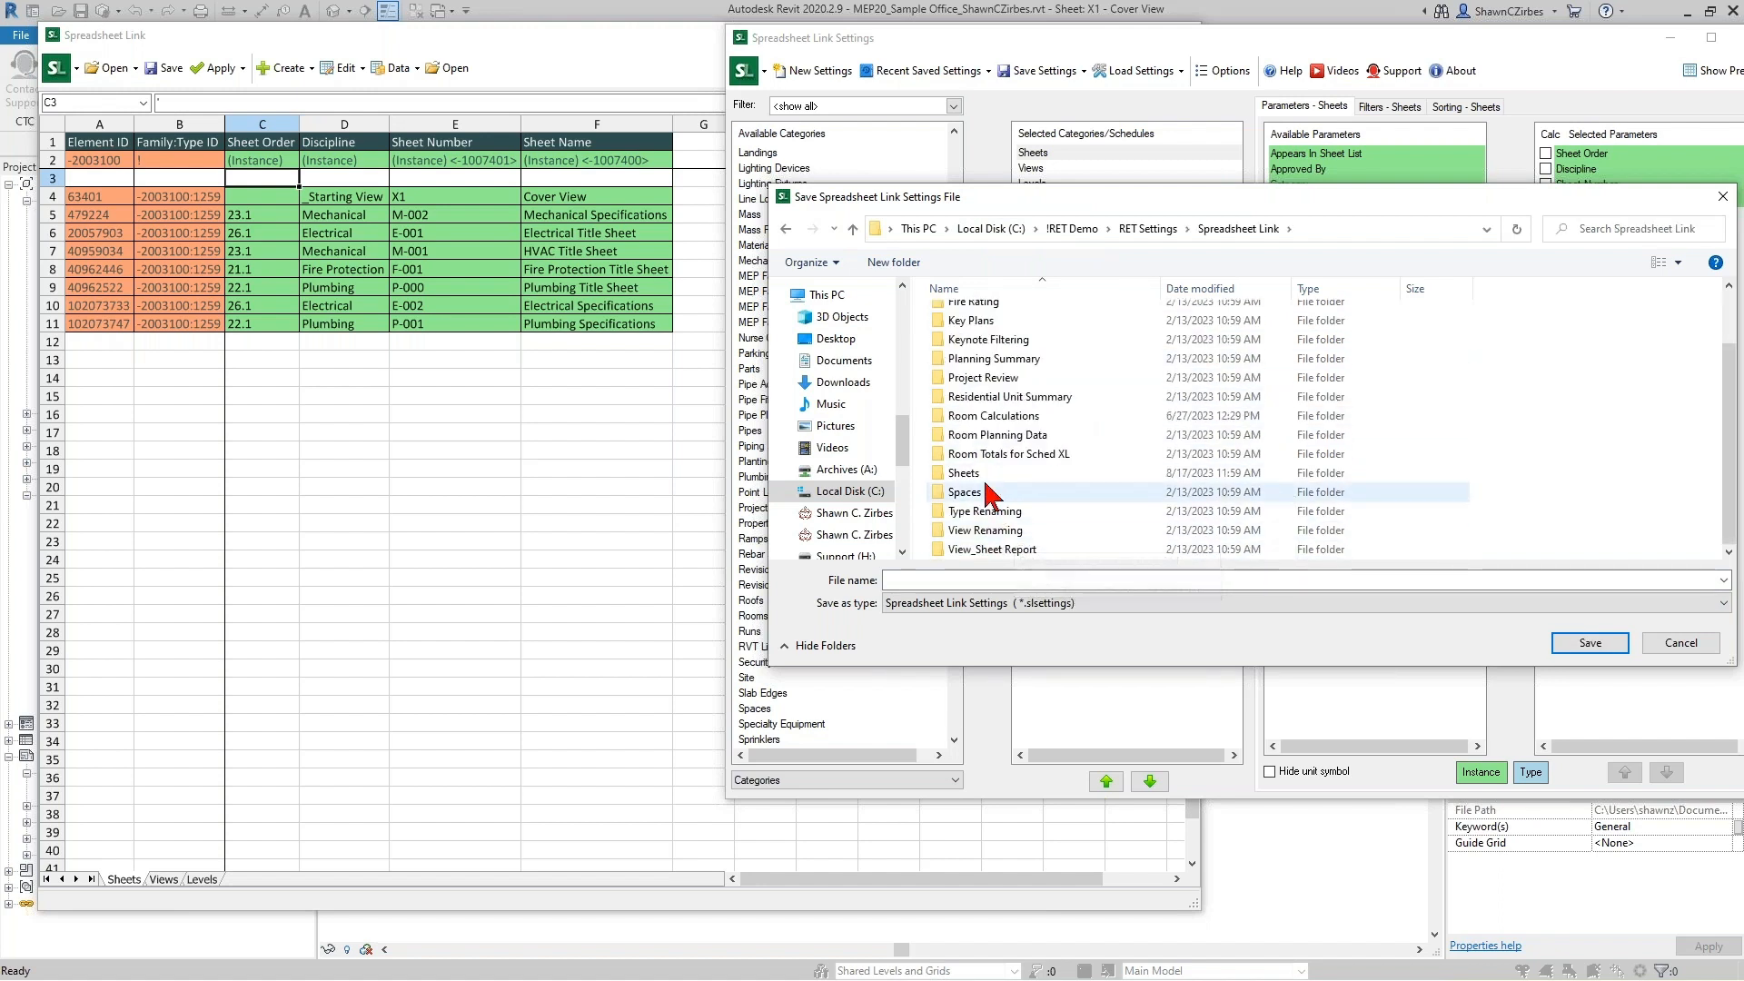
pyautogui.doubleClick(982, 472)
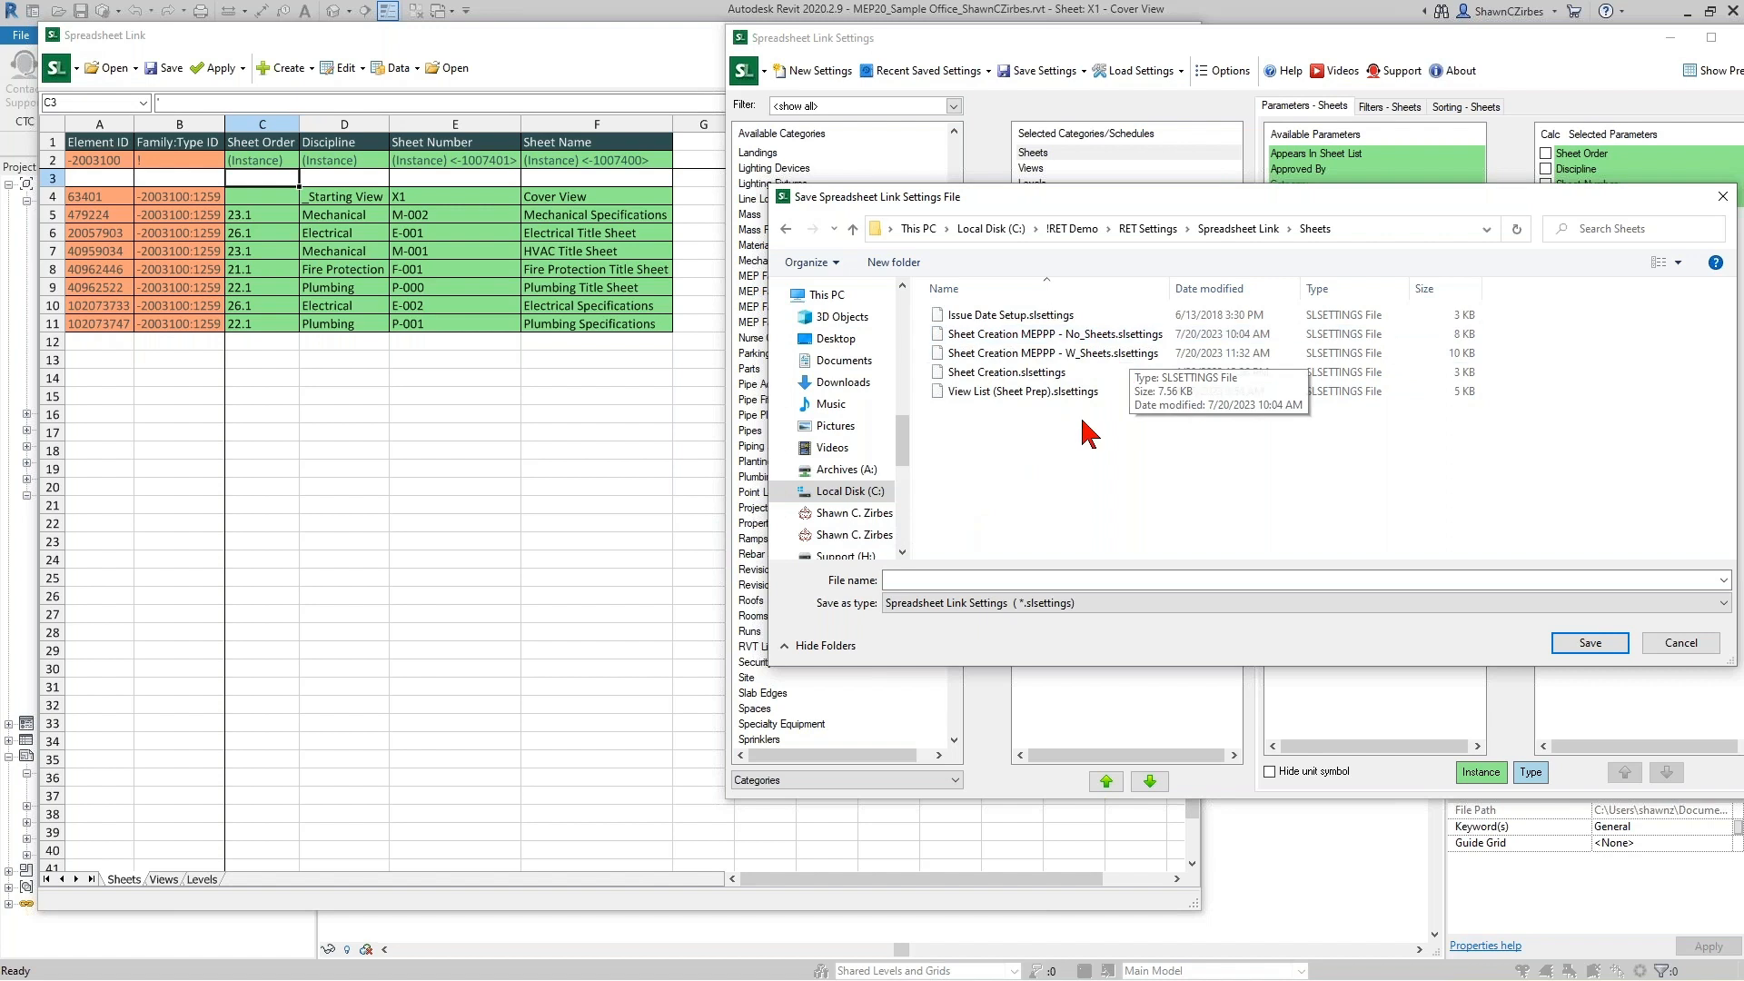
# Save the settings file as Sheet Creation MEPPP - Webinar.slsettings, basing the name on the existing No_Sheets file.
pyautogui.click(999, 334)
pyautogui.moveTo(1006, 578); pyautogui.dragTo(1037, 580)
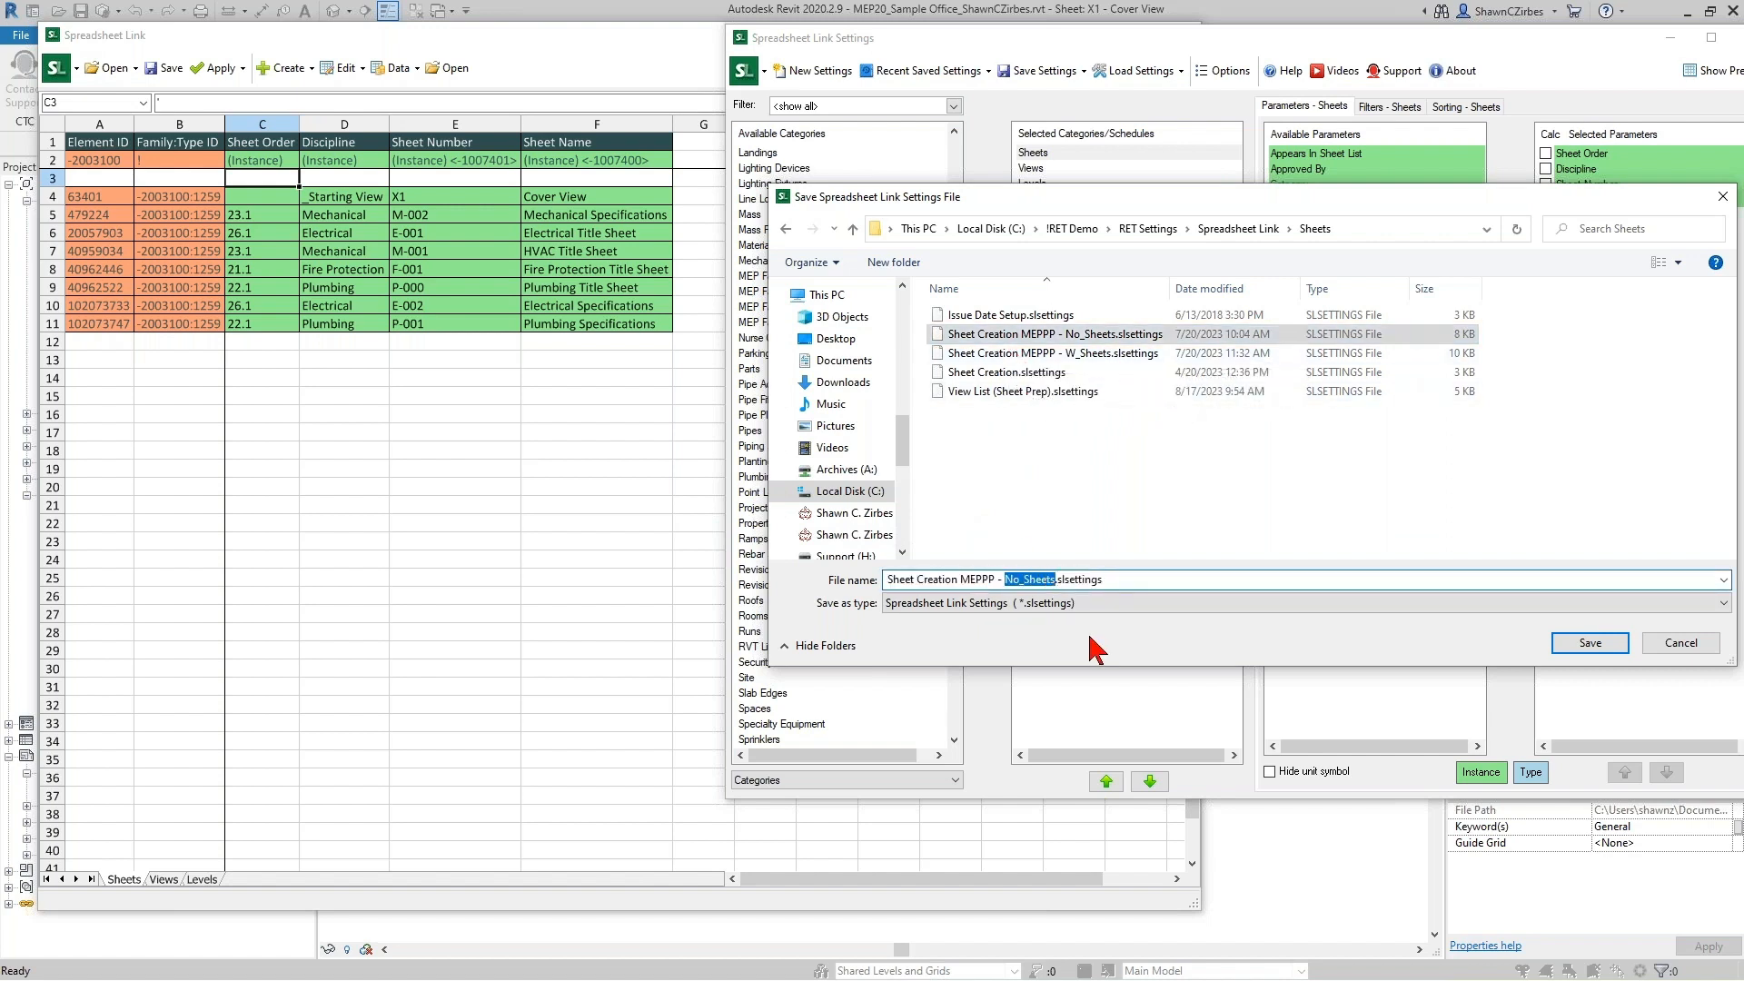
pyautogui.write('Webinar')
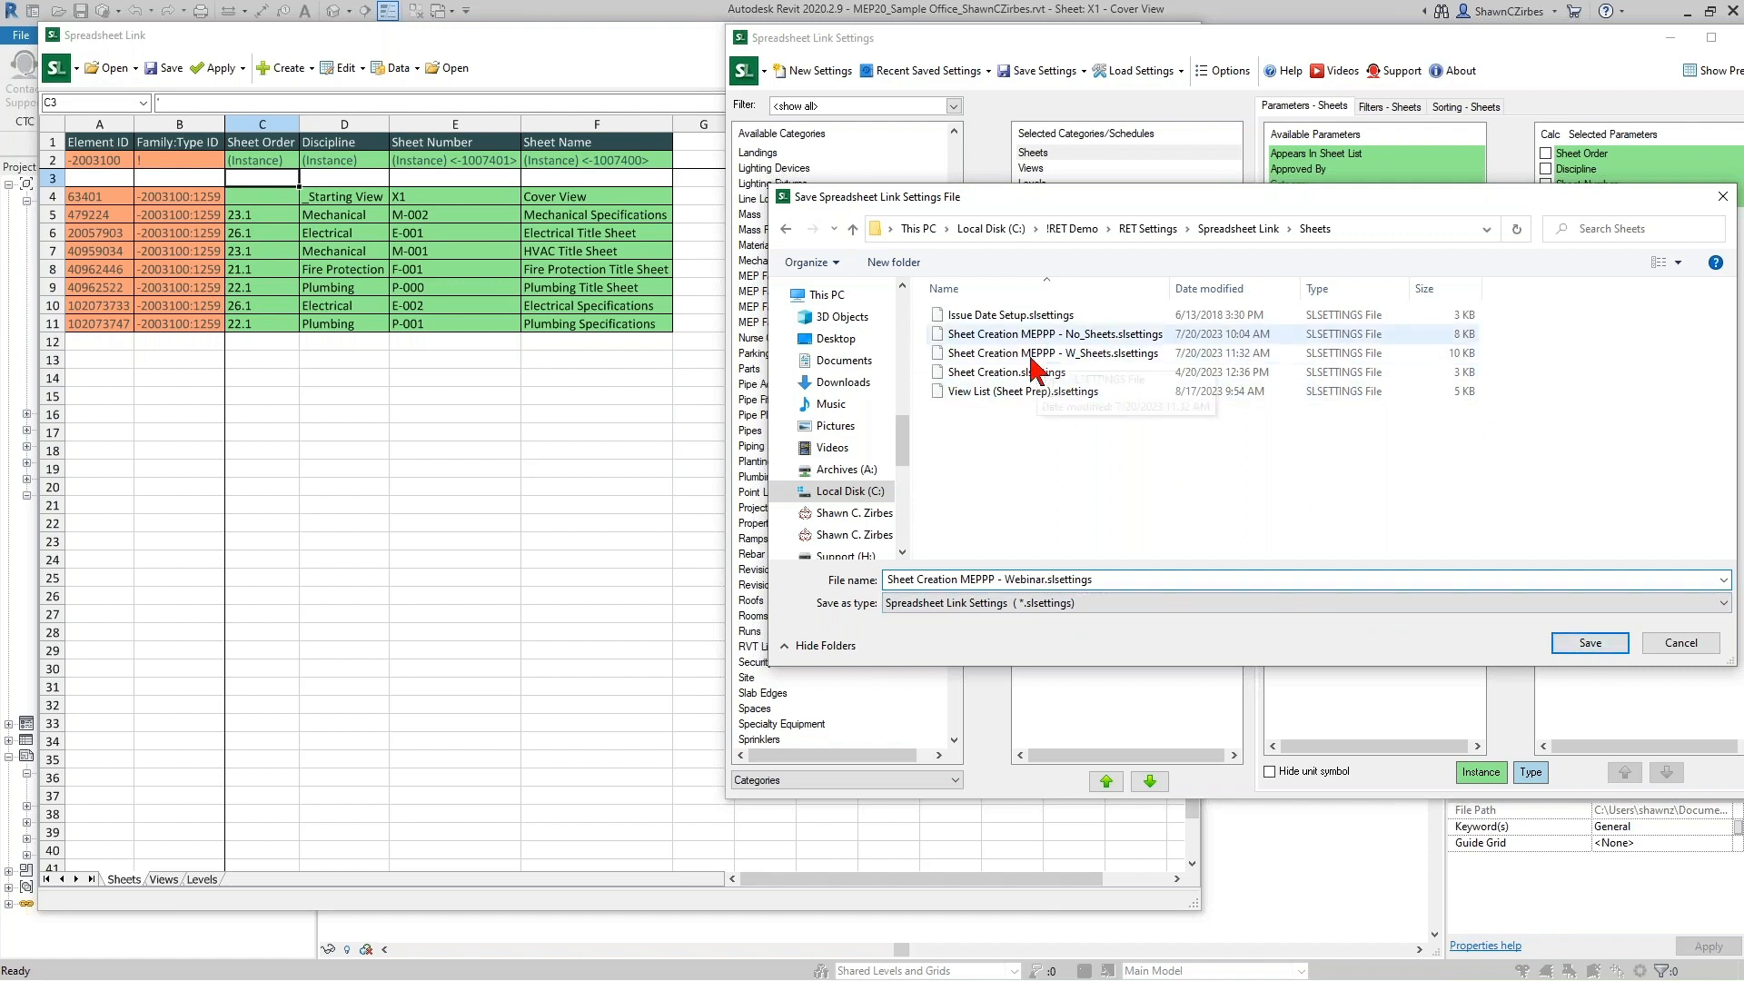
pyautogui.click(1591, 647)
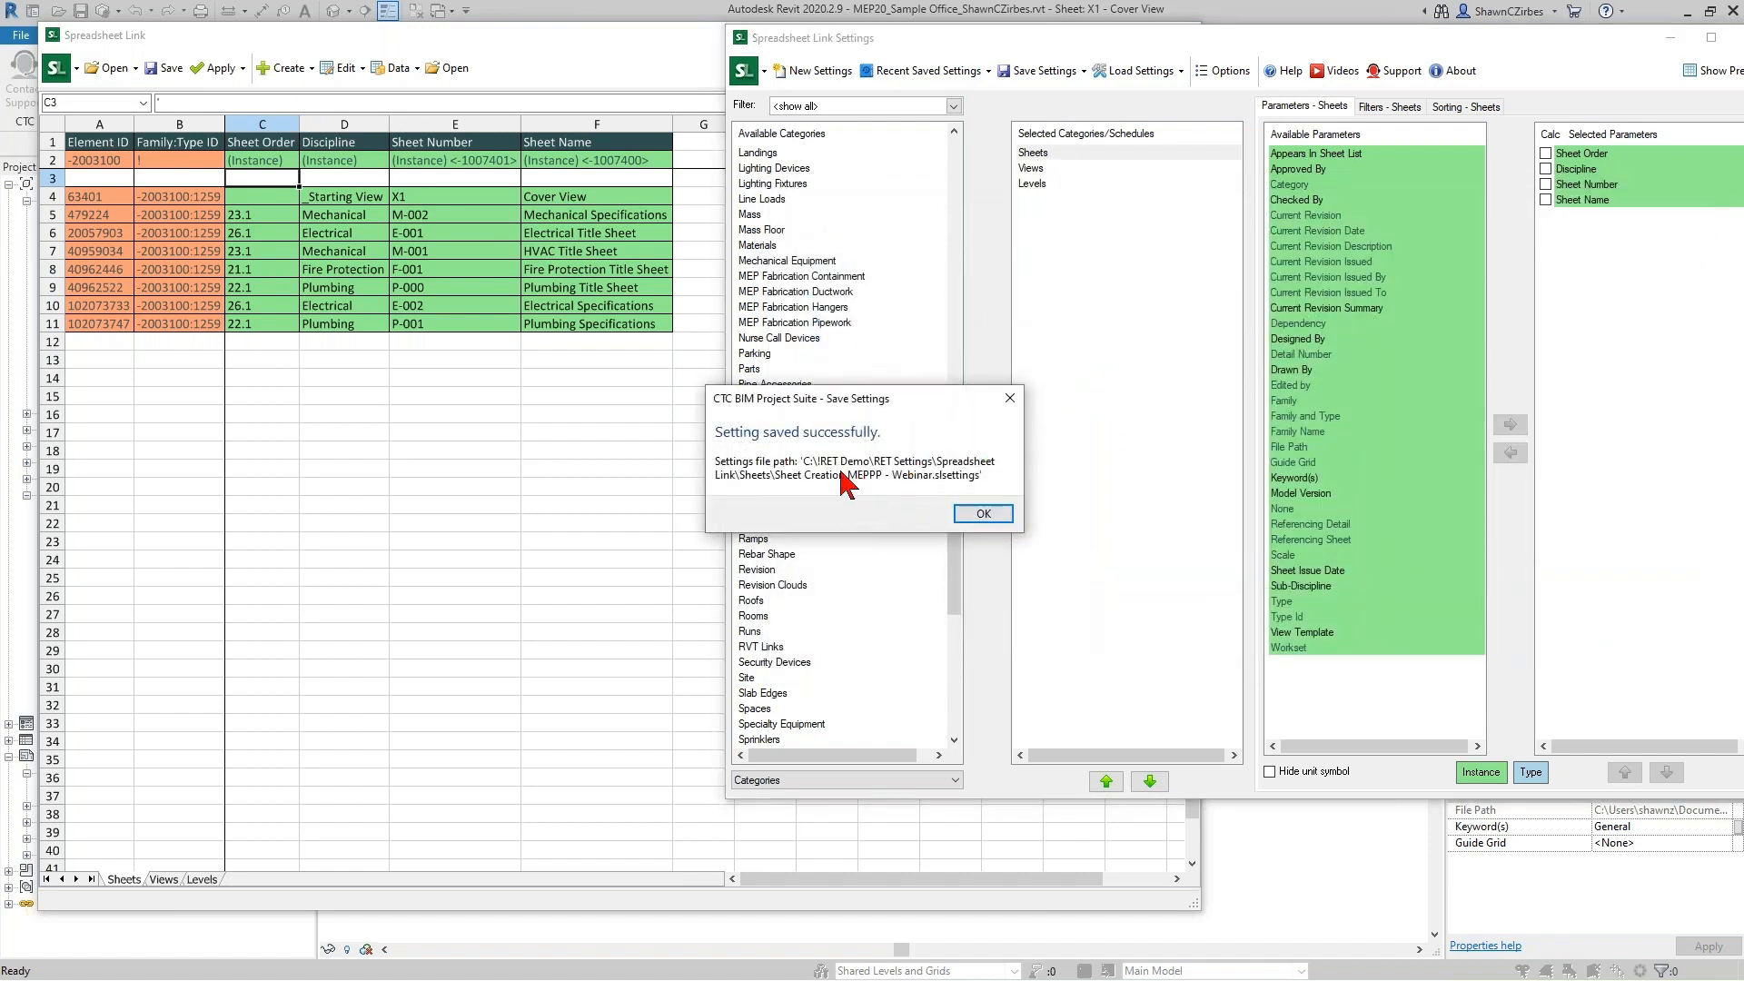
pyautogui.click(984, 515)
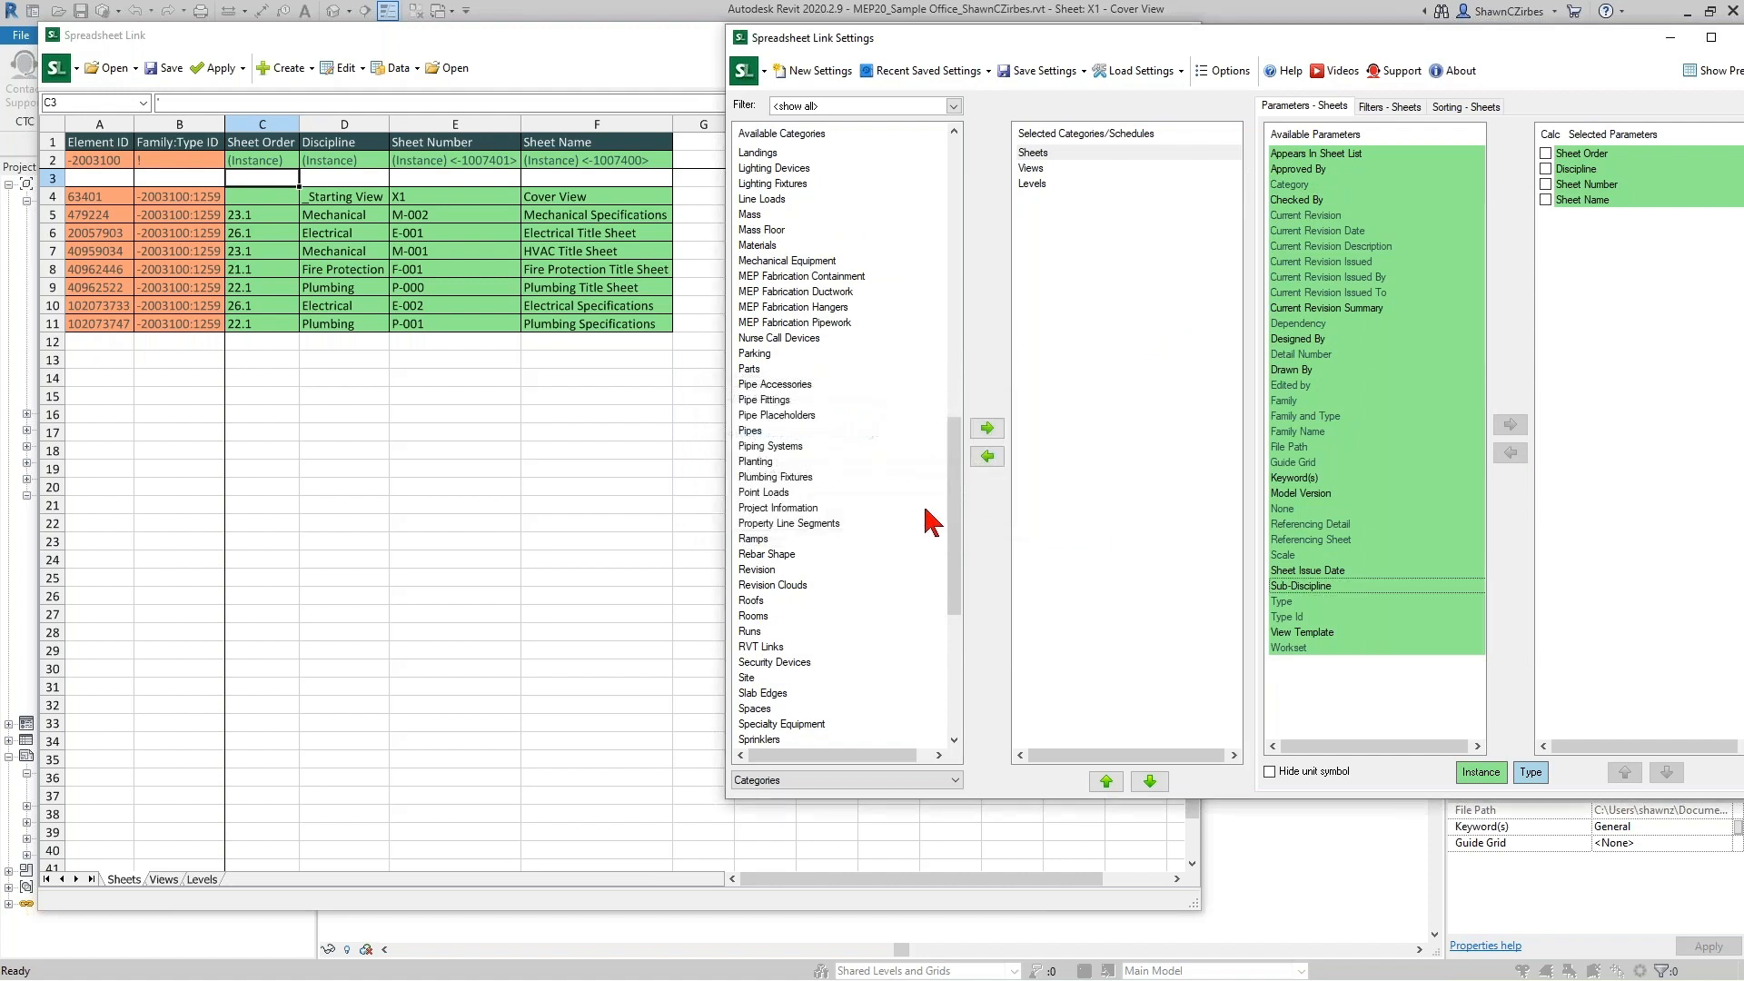
# Start saving the spreadsheet and set its file type to Microsoft Excel Macro-Enabled Workbook (*.xlsm).
pyautogui.click(170, 78)
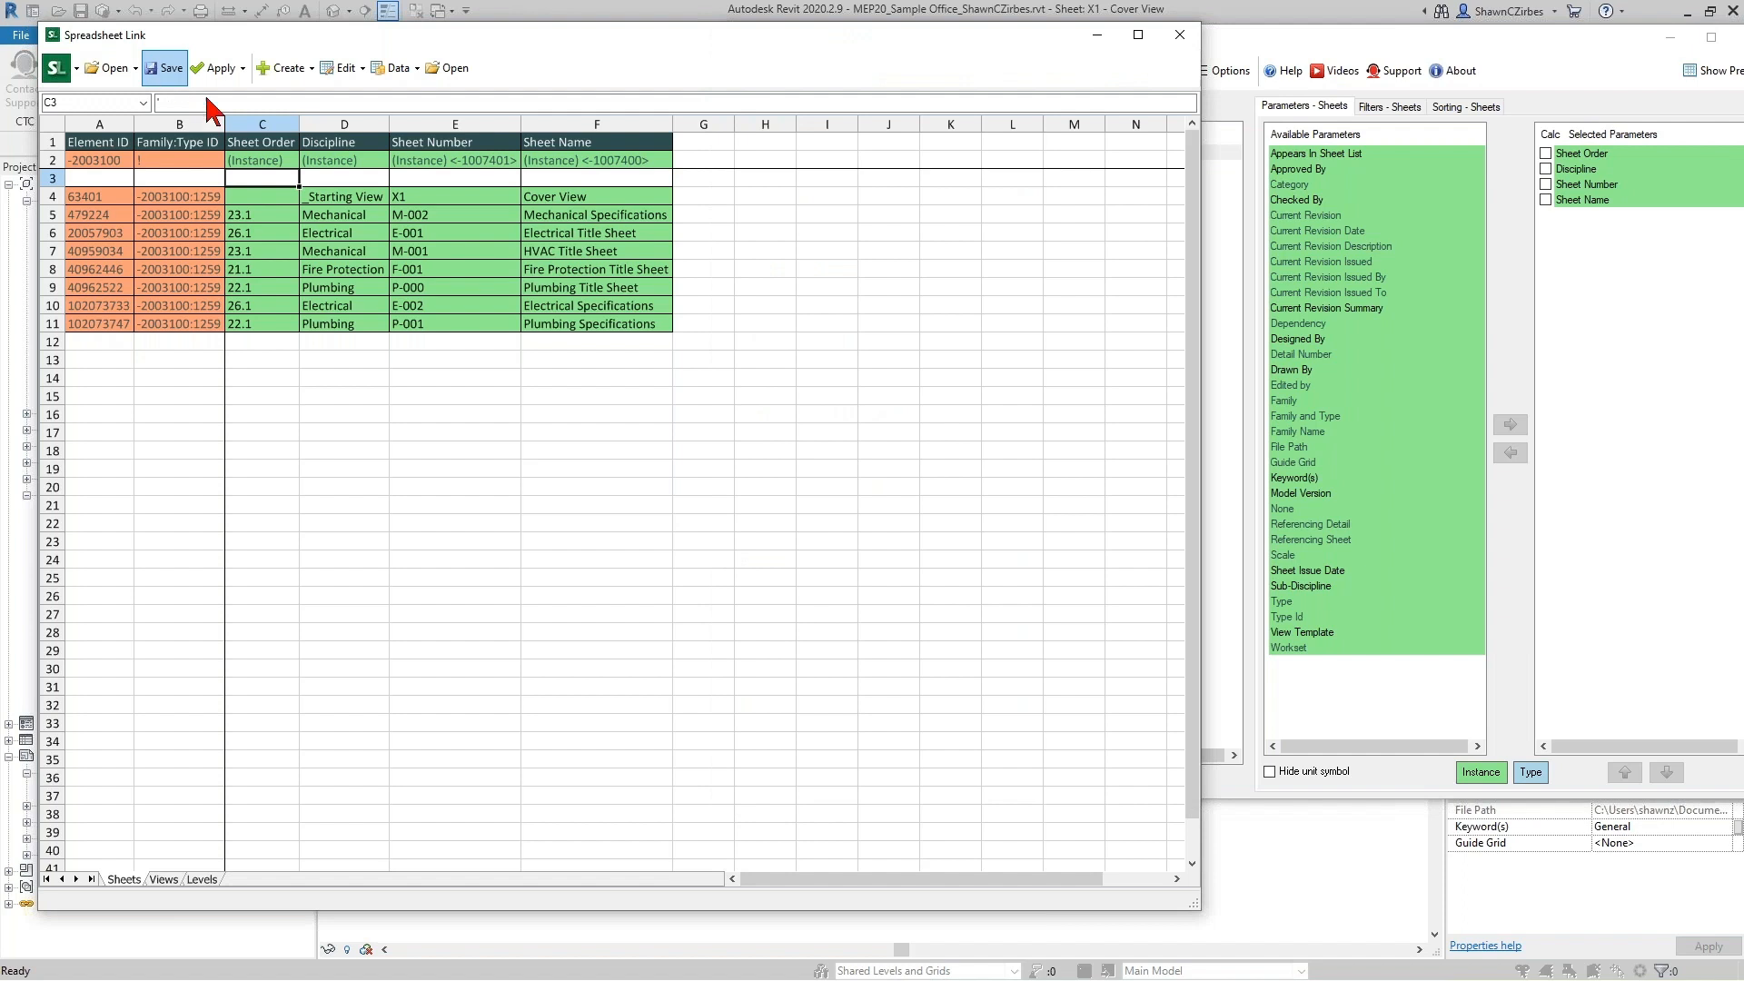
pyautogui.click(170, 72)
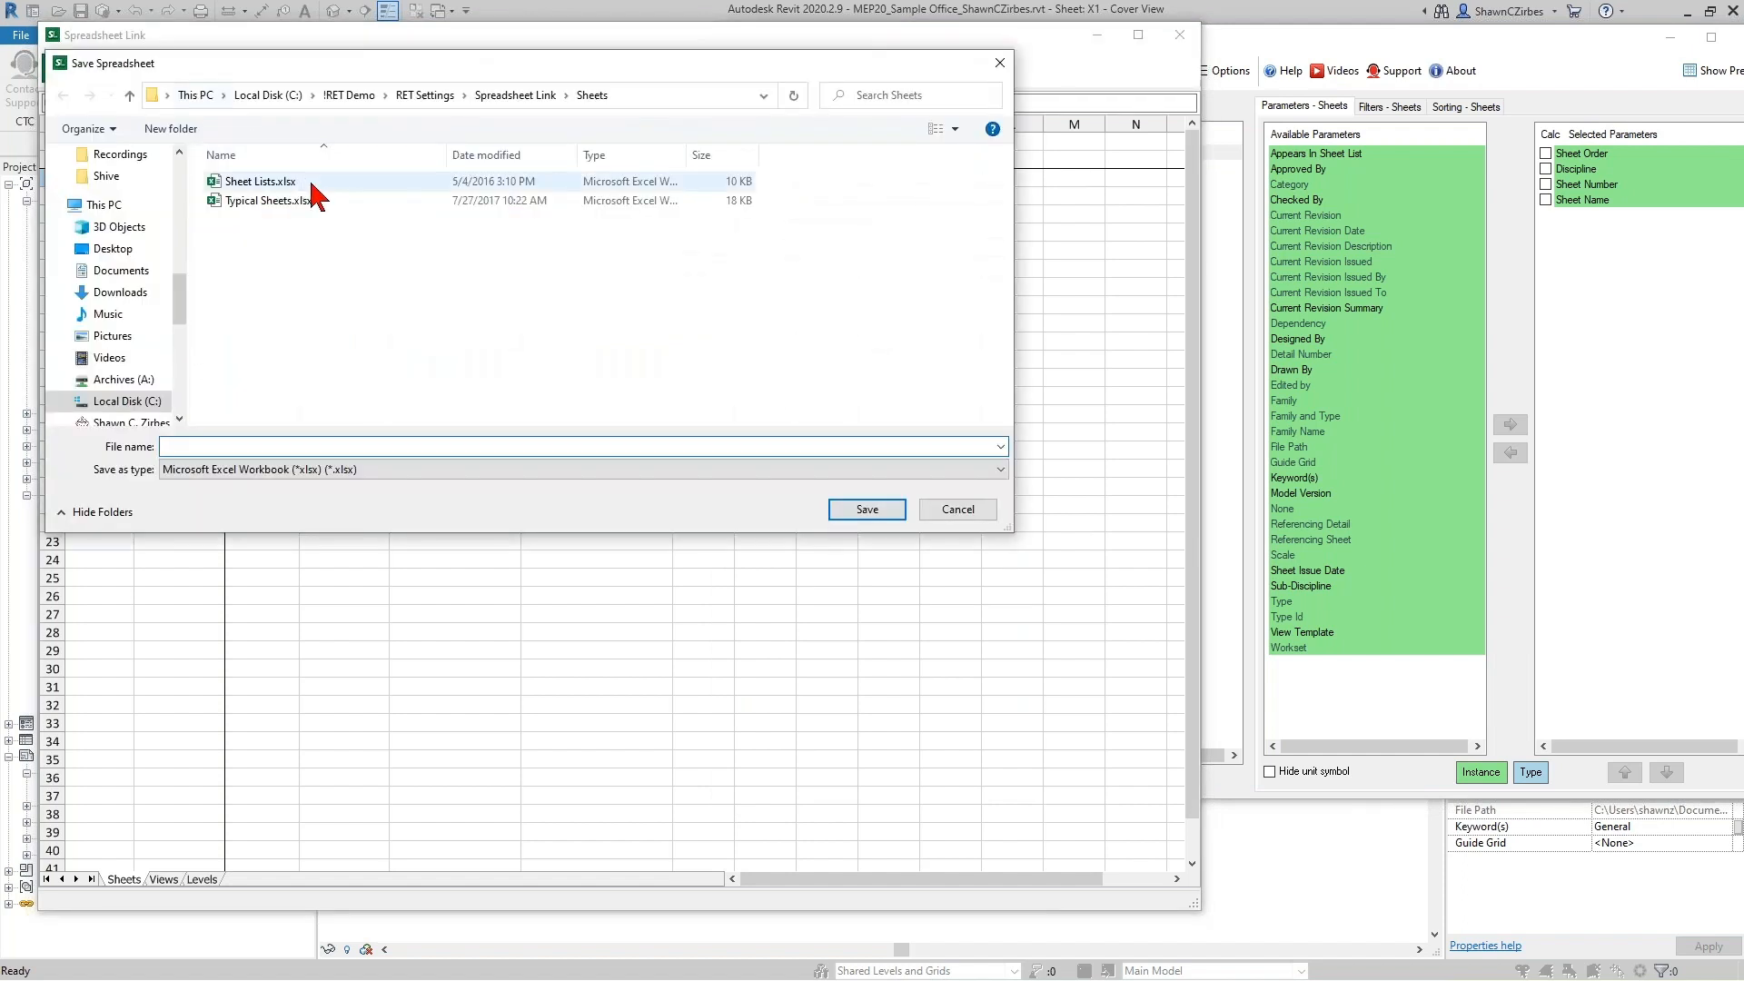
pyautogui.click(390, 469)
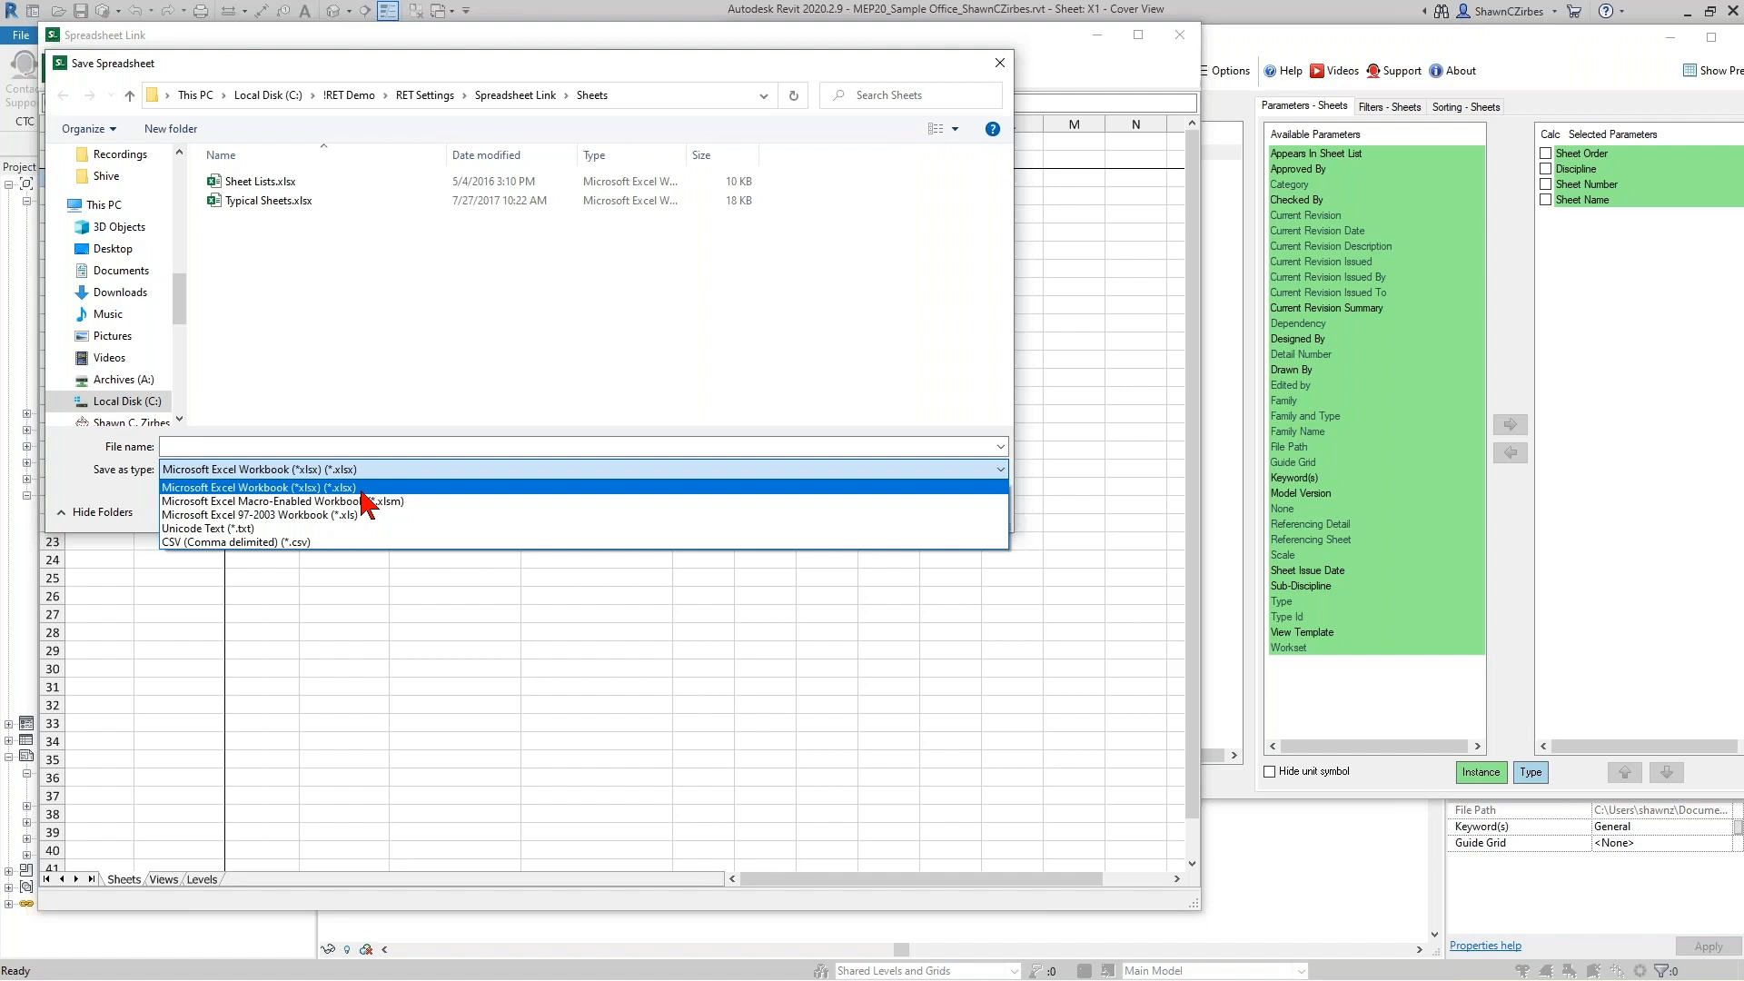
pyautogui.click(413, 502)
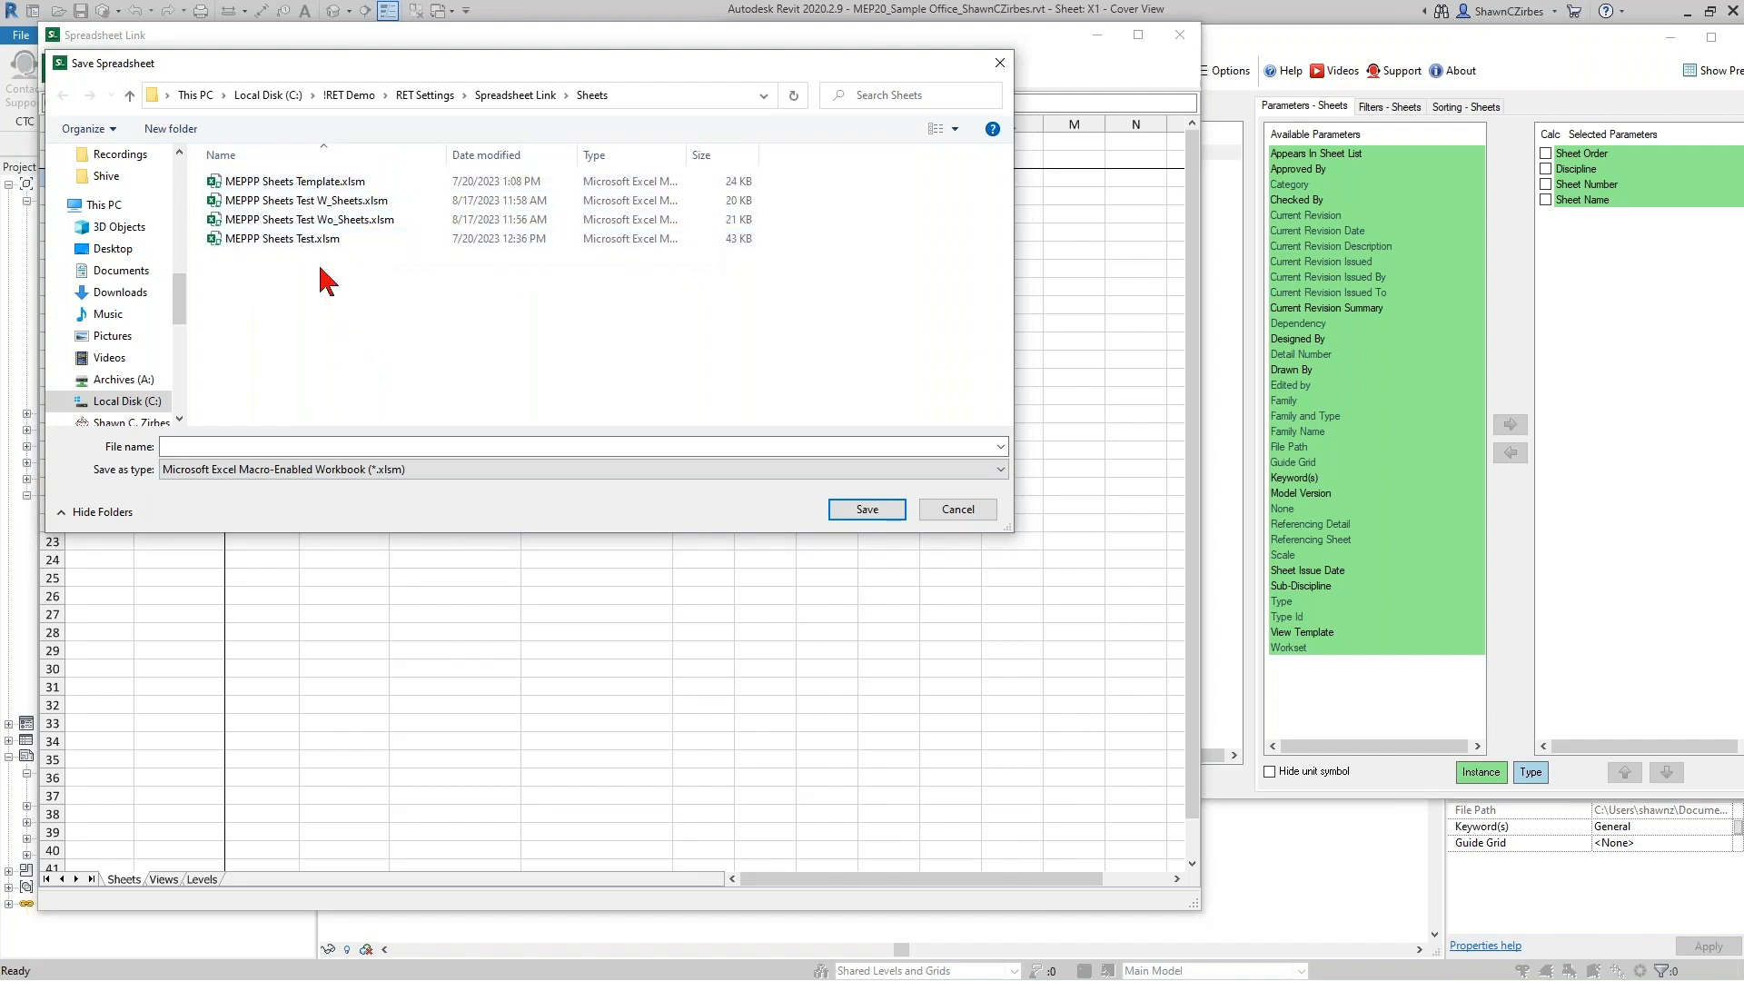
# Name the workbook MEPPP Sheets Webinar.xlsm, based on the existing W_Sheets file name, and save it.
pyautogui.click(263, 201)
pyautogui.click(242, 445)
pyautogui.click(242, 446)
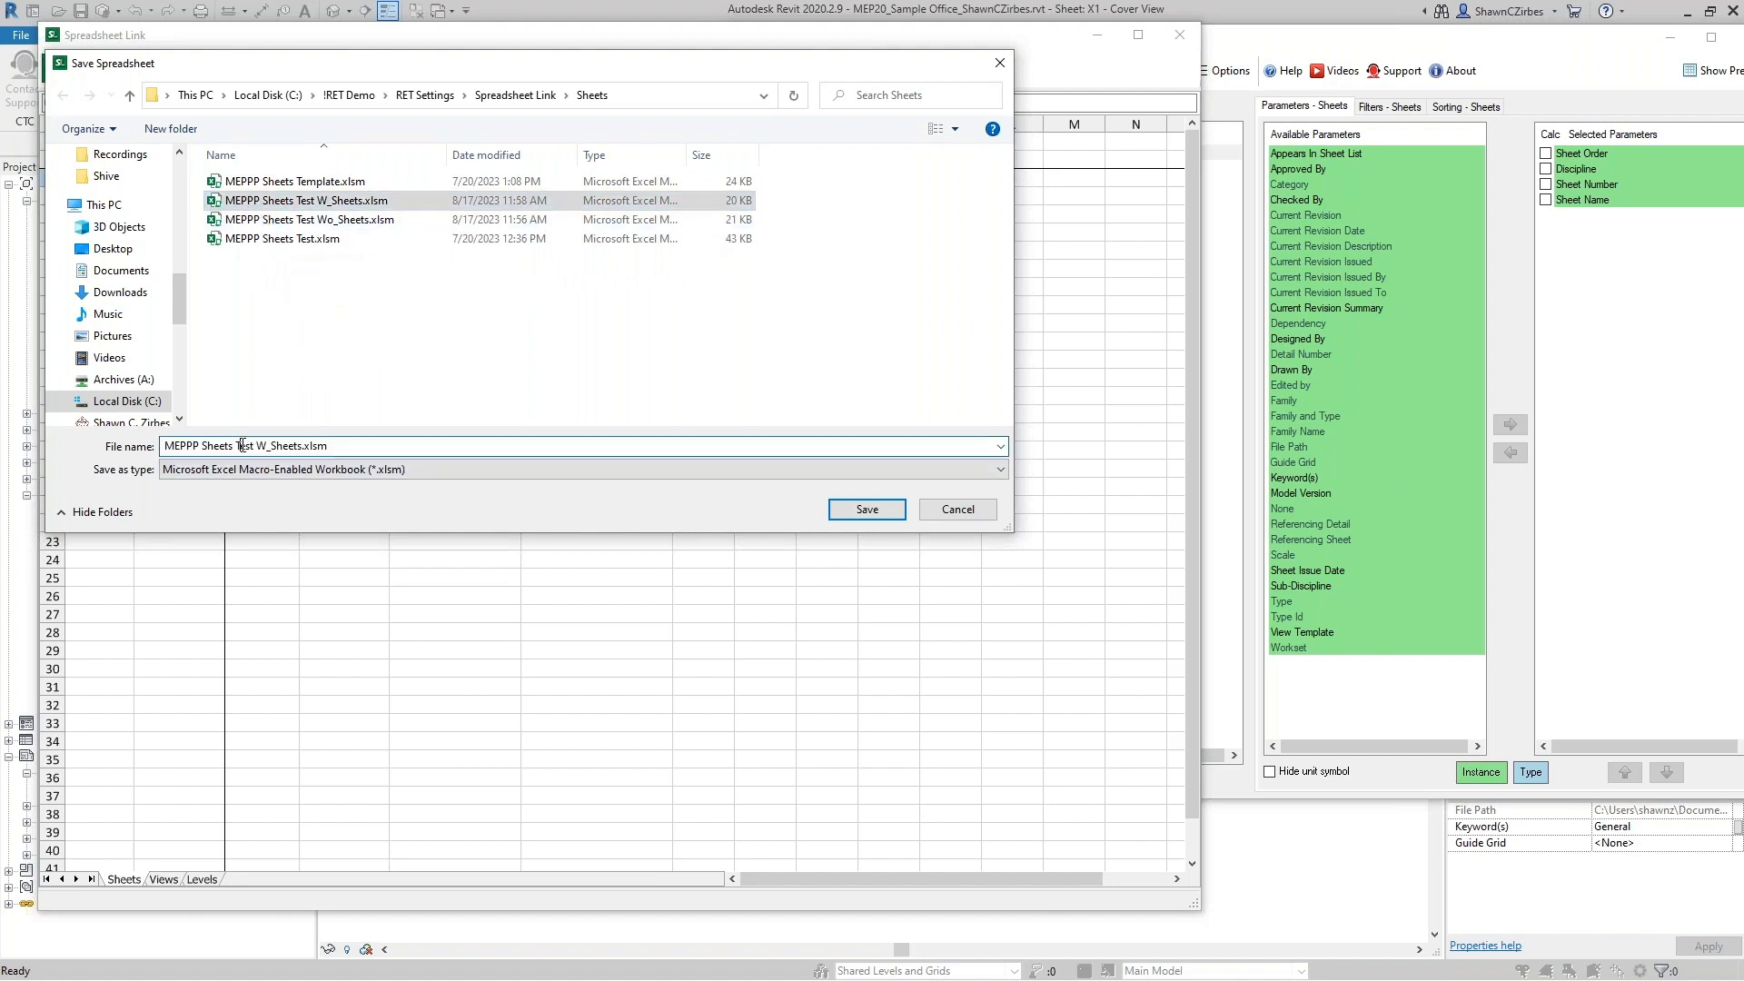
pyautogui.moveTo(266, 447); pyautogui.dragTo(301, 447)
pyautogui.press('Delete')
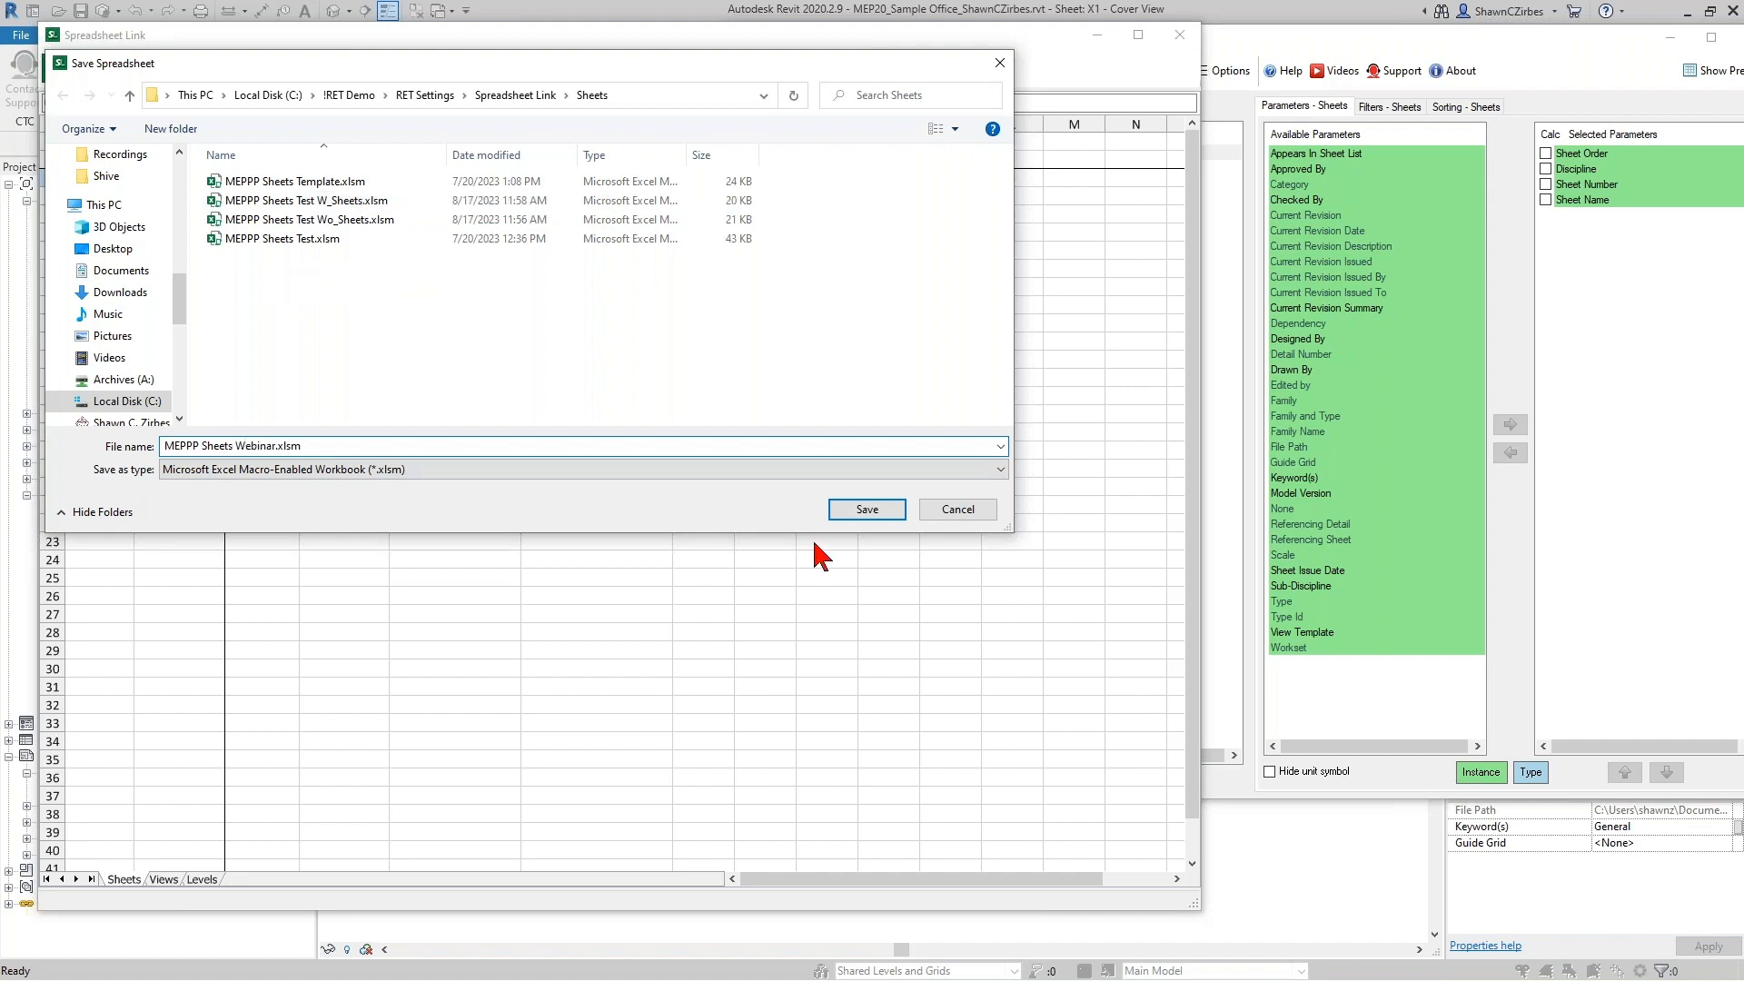
pyautogui.click(868, 508)
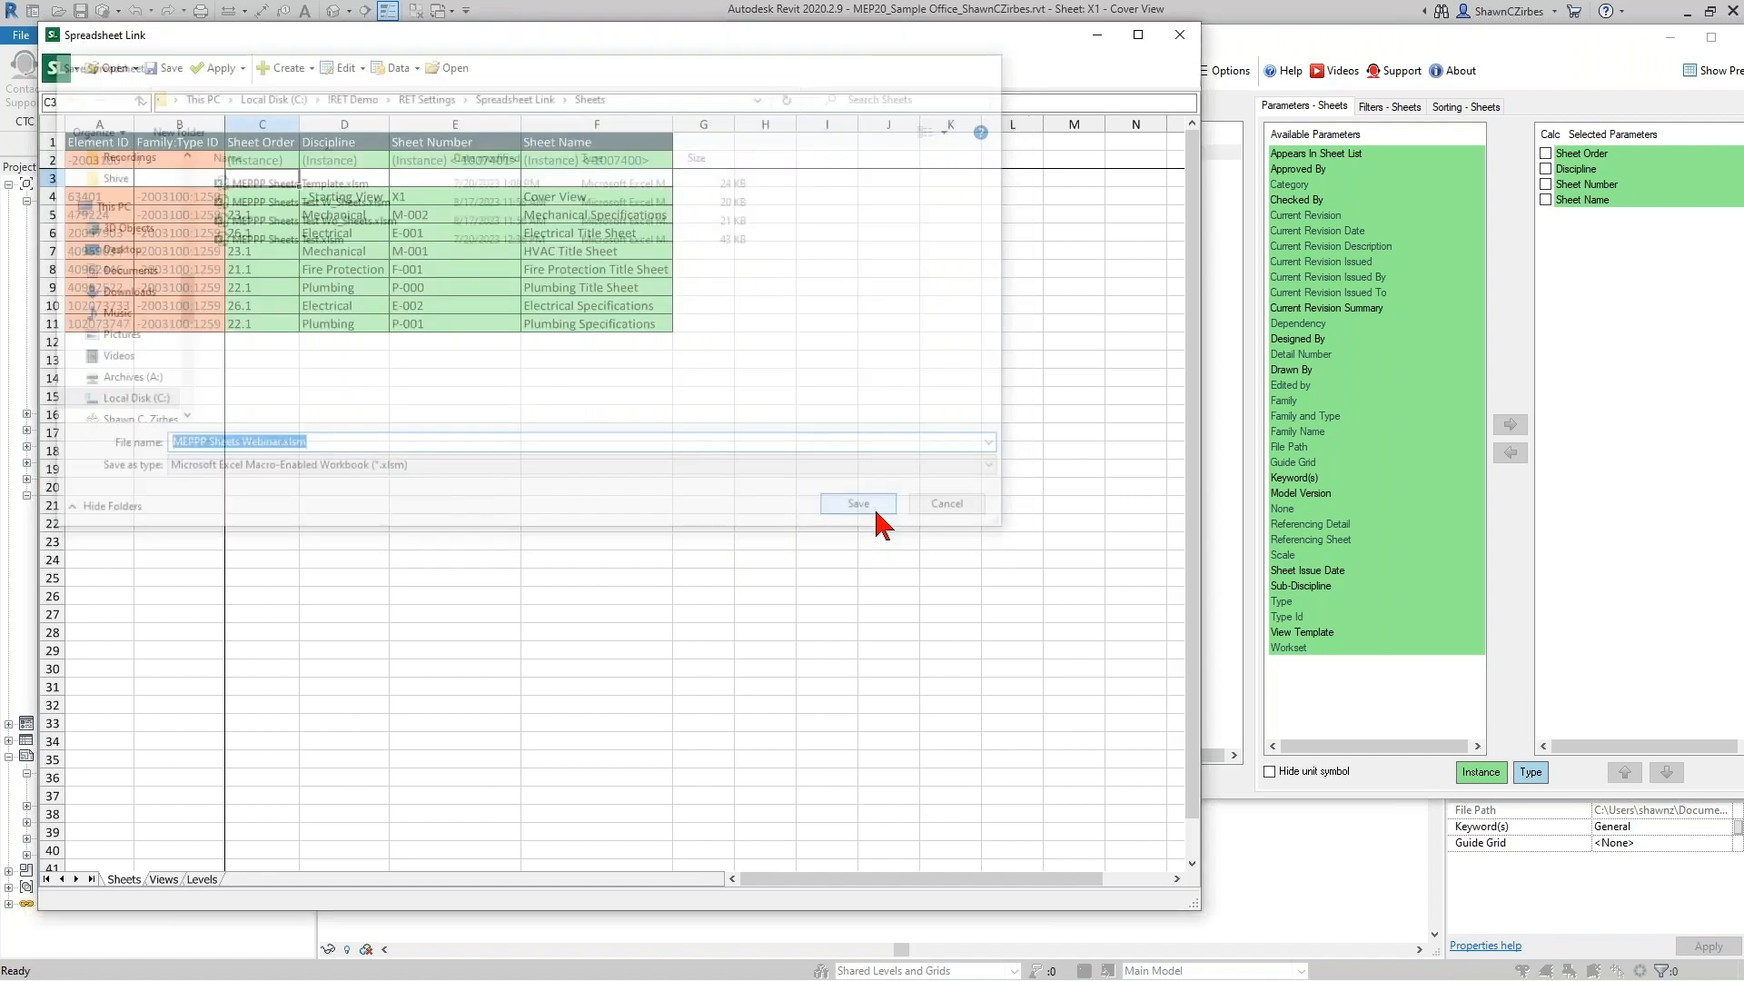
# Open the saved workbook in Excel and reposition its window so the Spreadsheet Link commands remain reachable.
pyautogui.moveTo(841, 378); pyautogui.dragTo(262, 336)
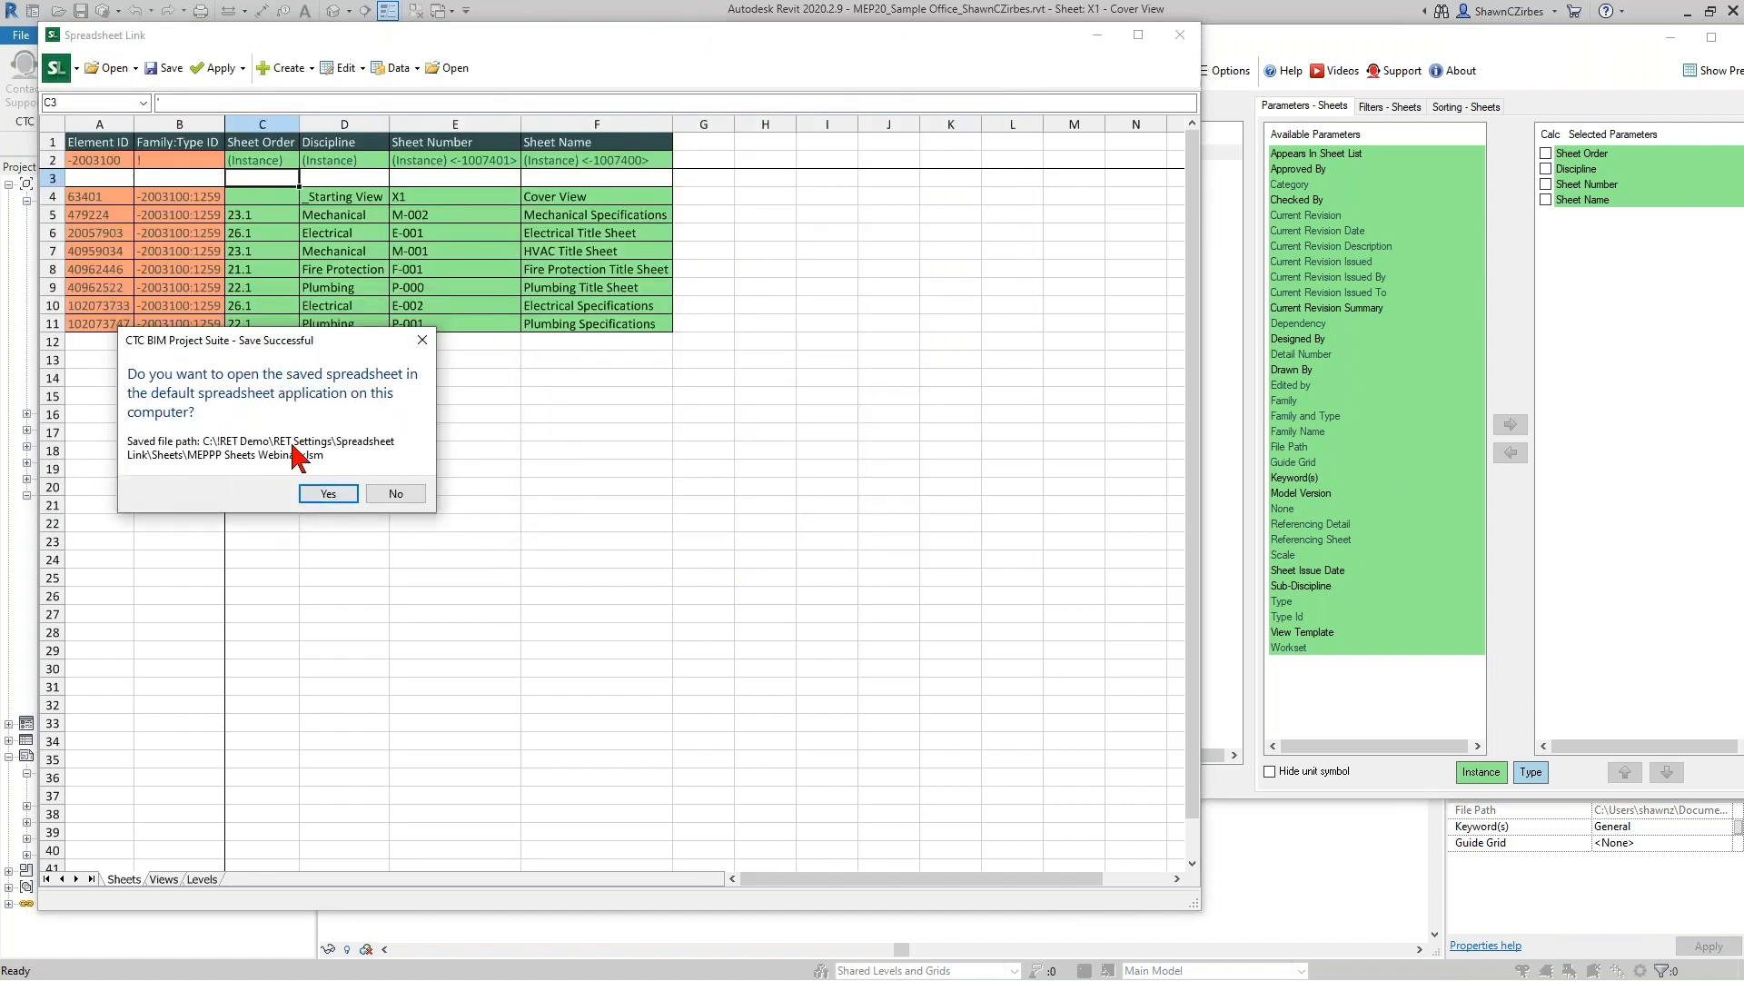
pyautogui.click(328, 495)
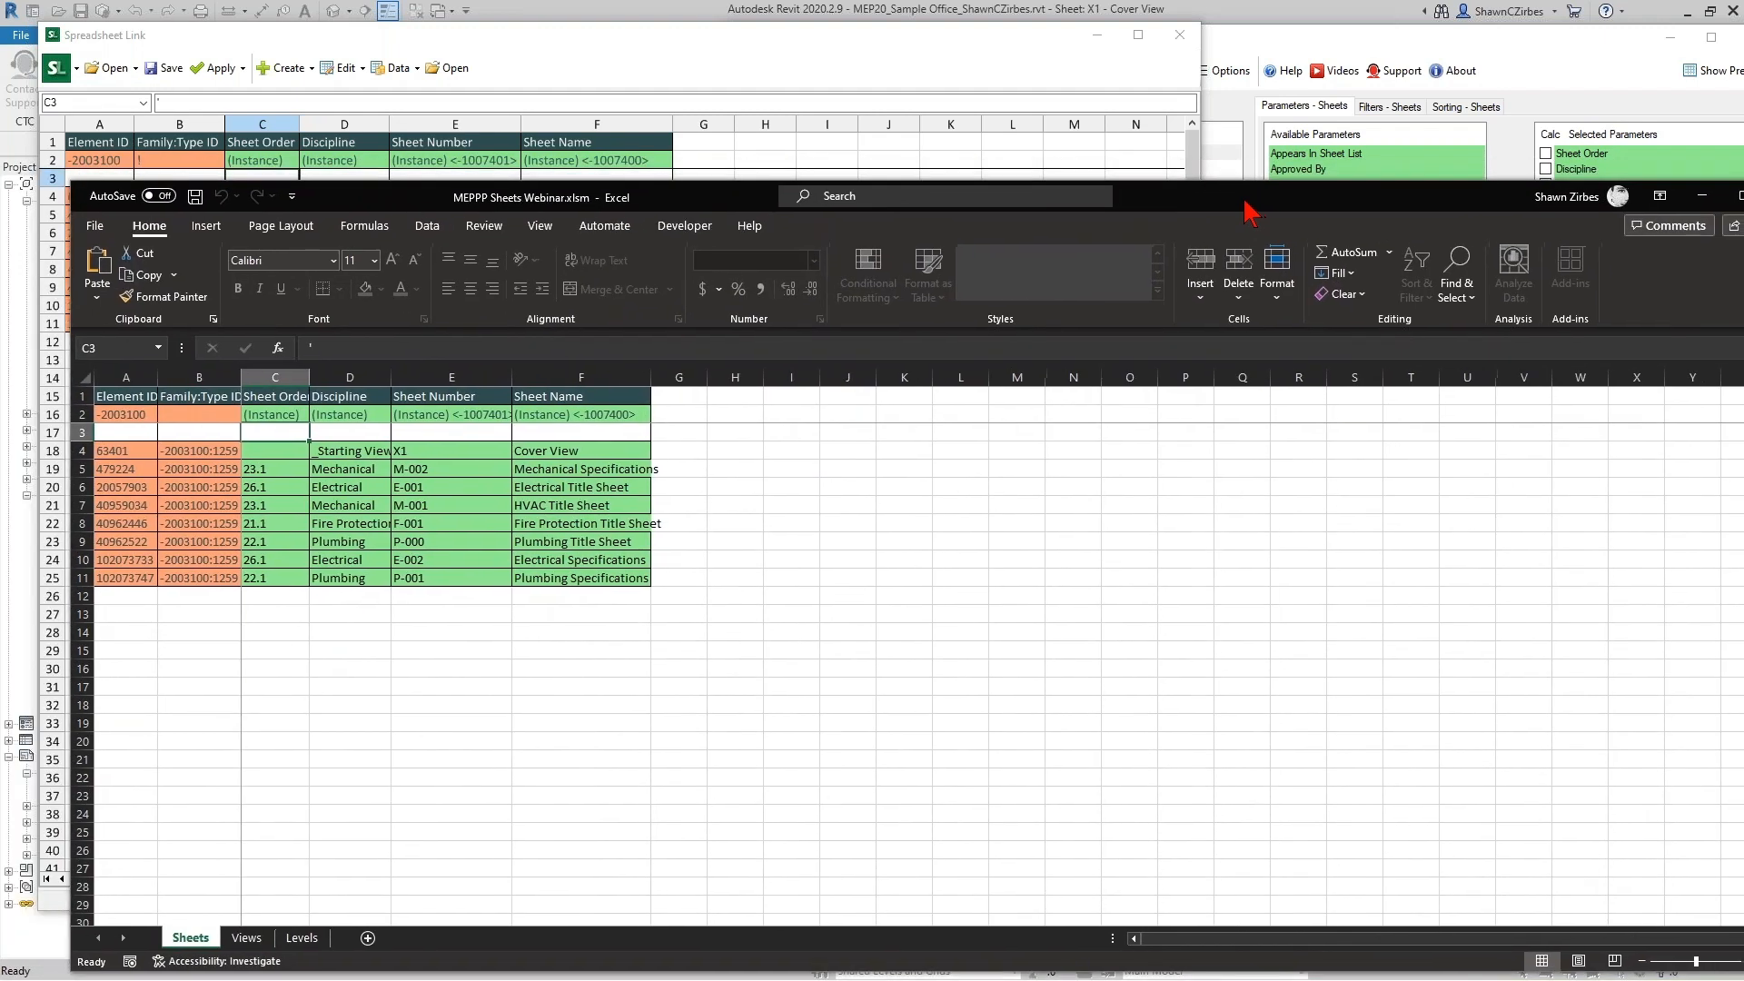
pyautogui.moveTo(1257, 195); pyautogui.dragTo(1211, 155)
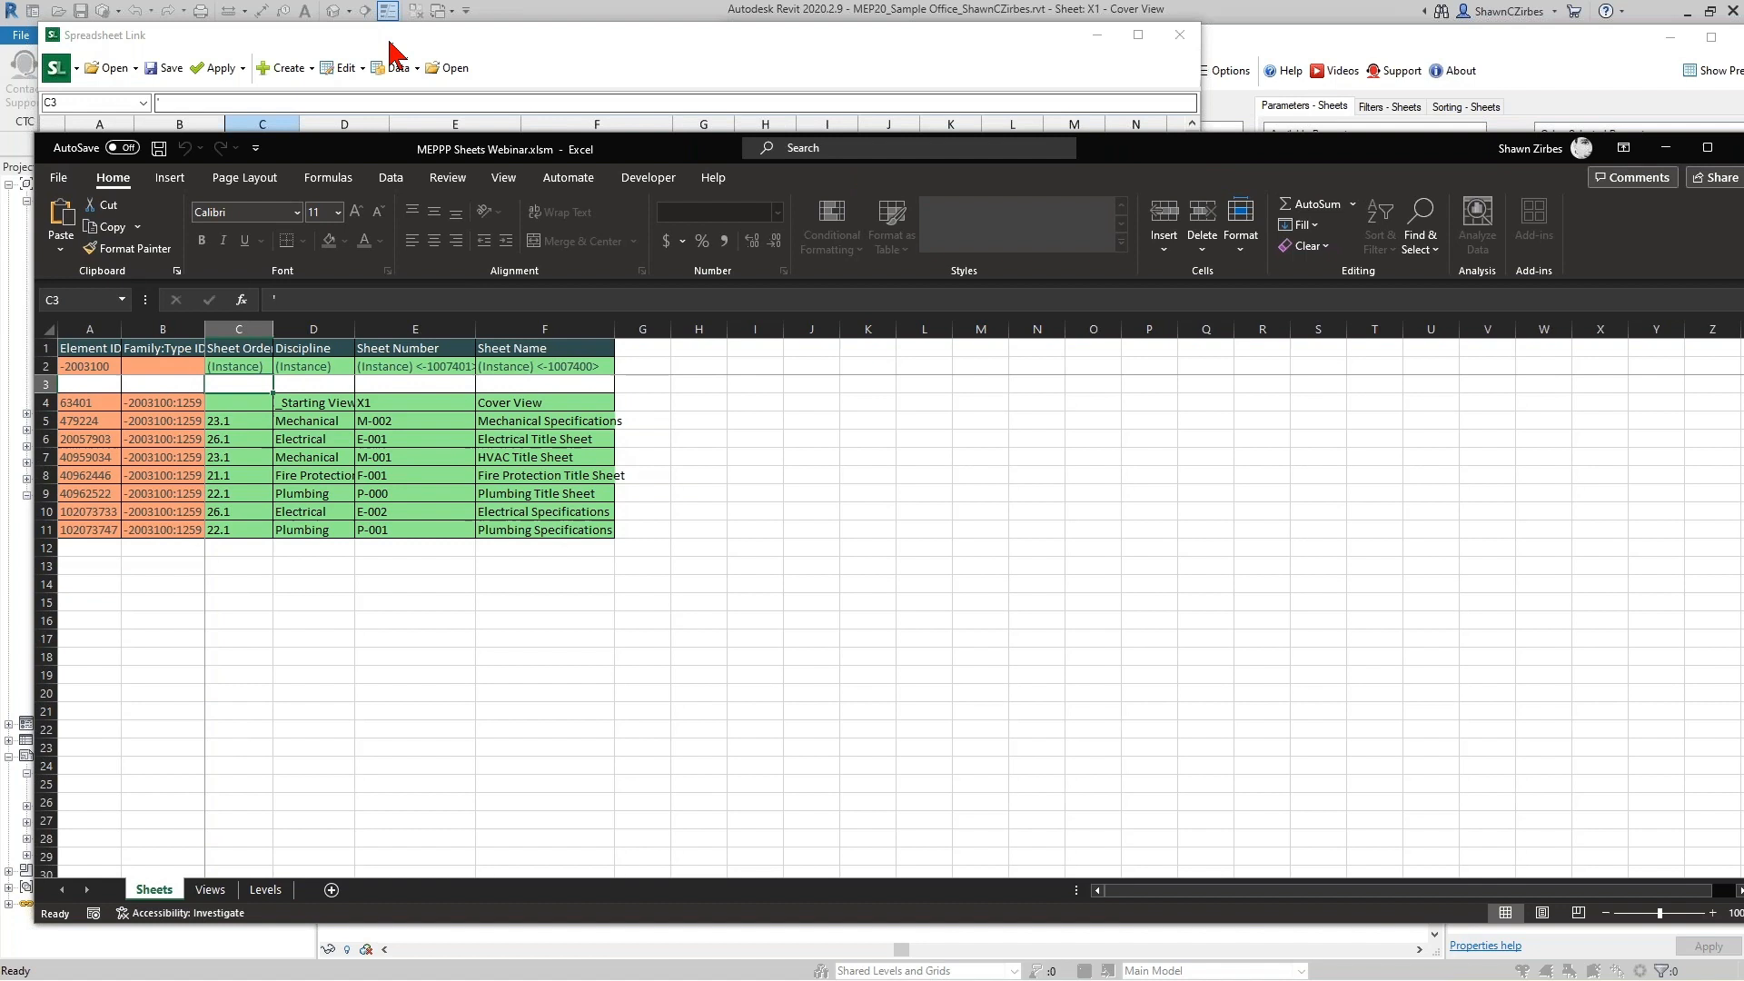
# Switch back to the Spreadsheet Link window and start creating new sheets for the Sheets category.
pyautogui.click(396, 71)
pyautogui.click(378, 74)
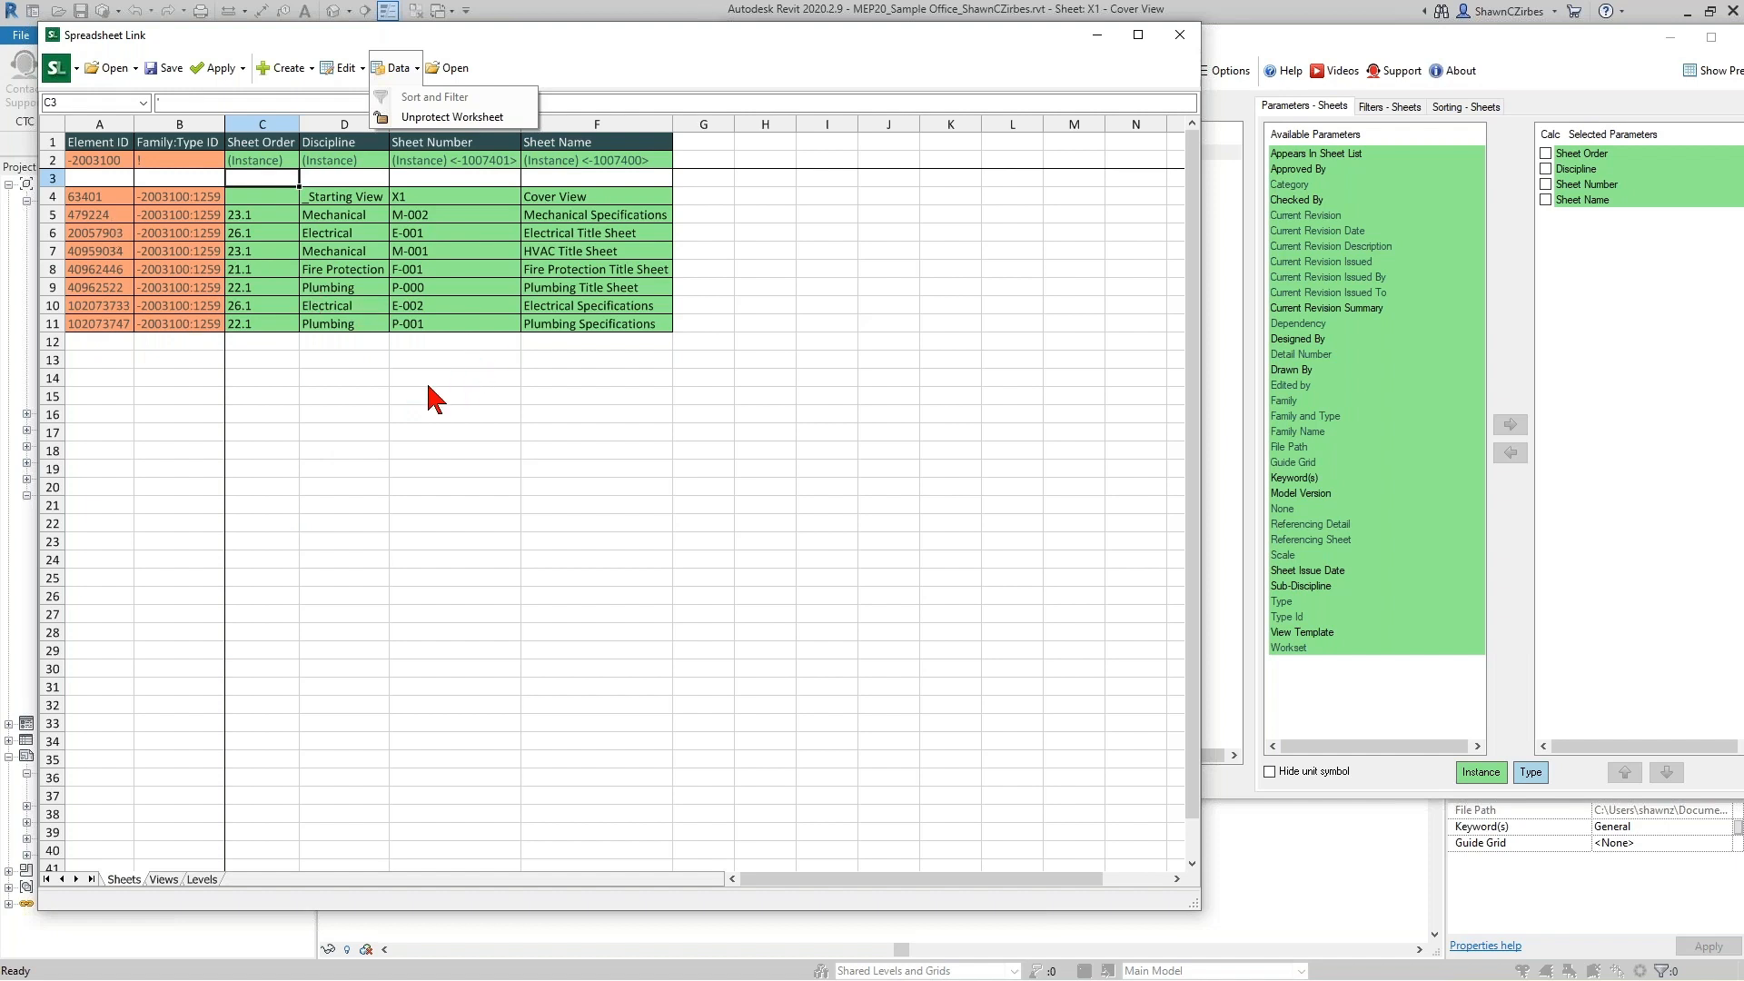
pyautogui.click(306, 71)
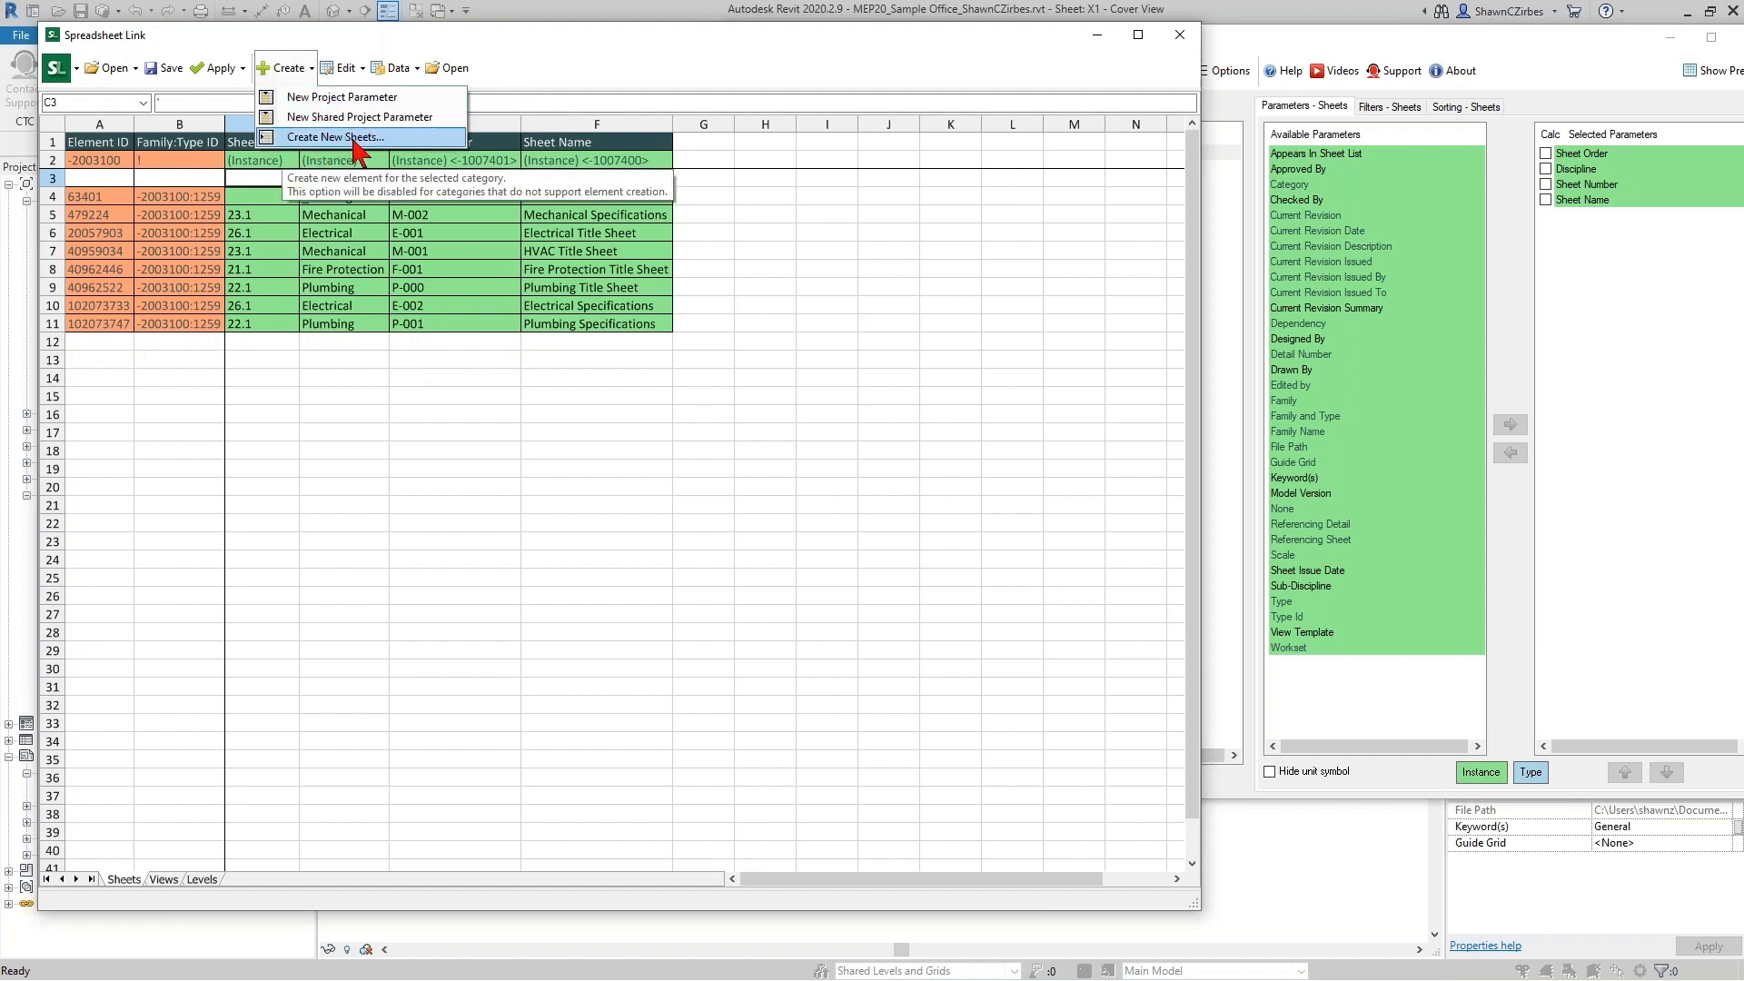
pyautogui.click(355, 138)
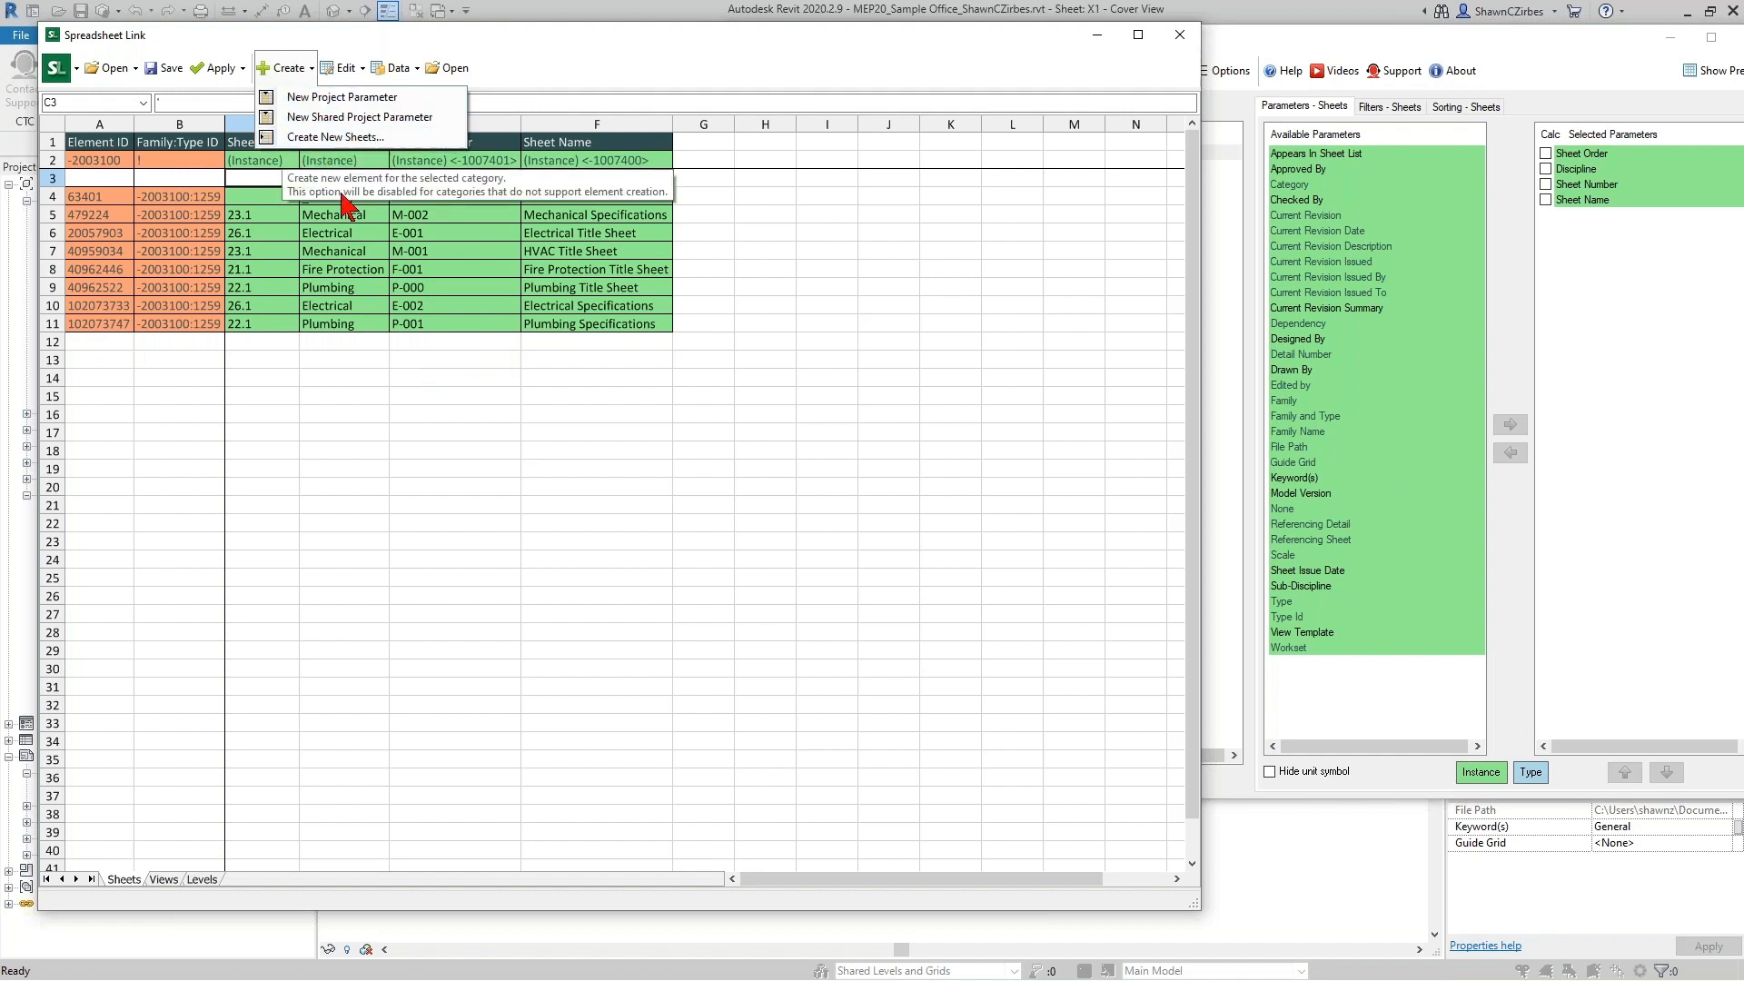
pyautogui.click(337, 137)
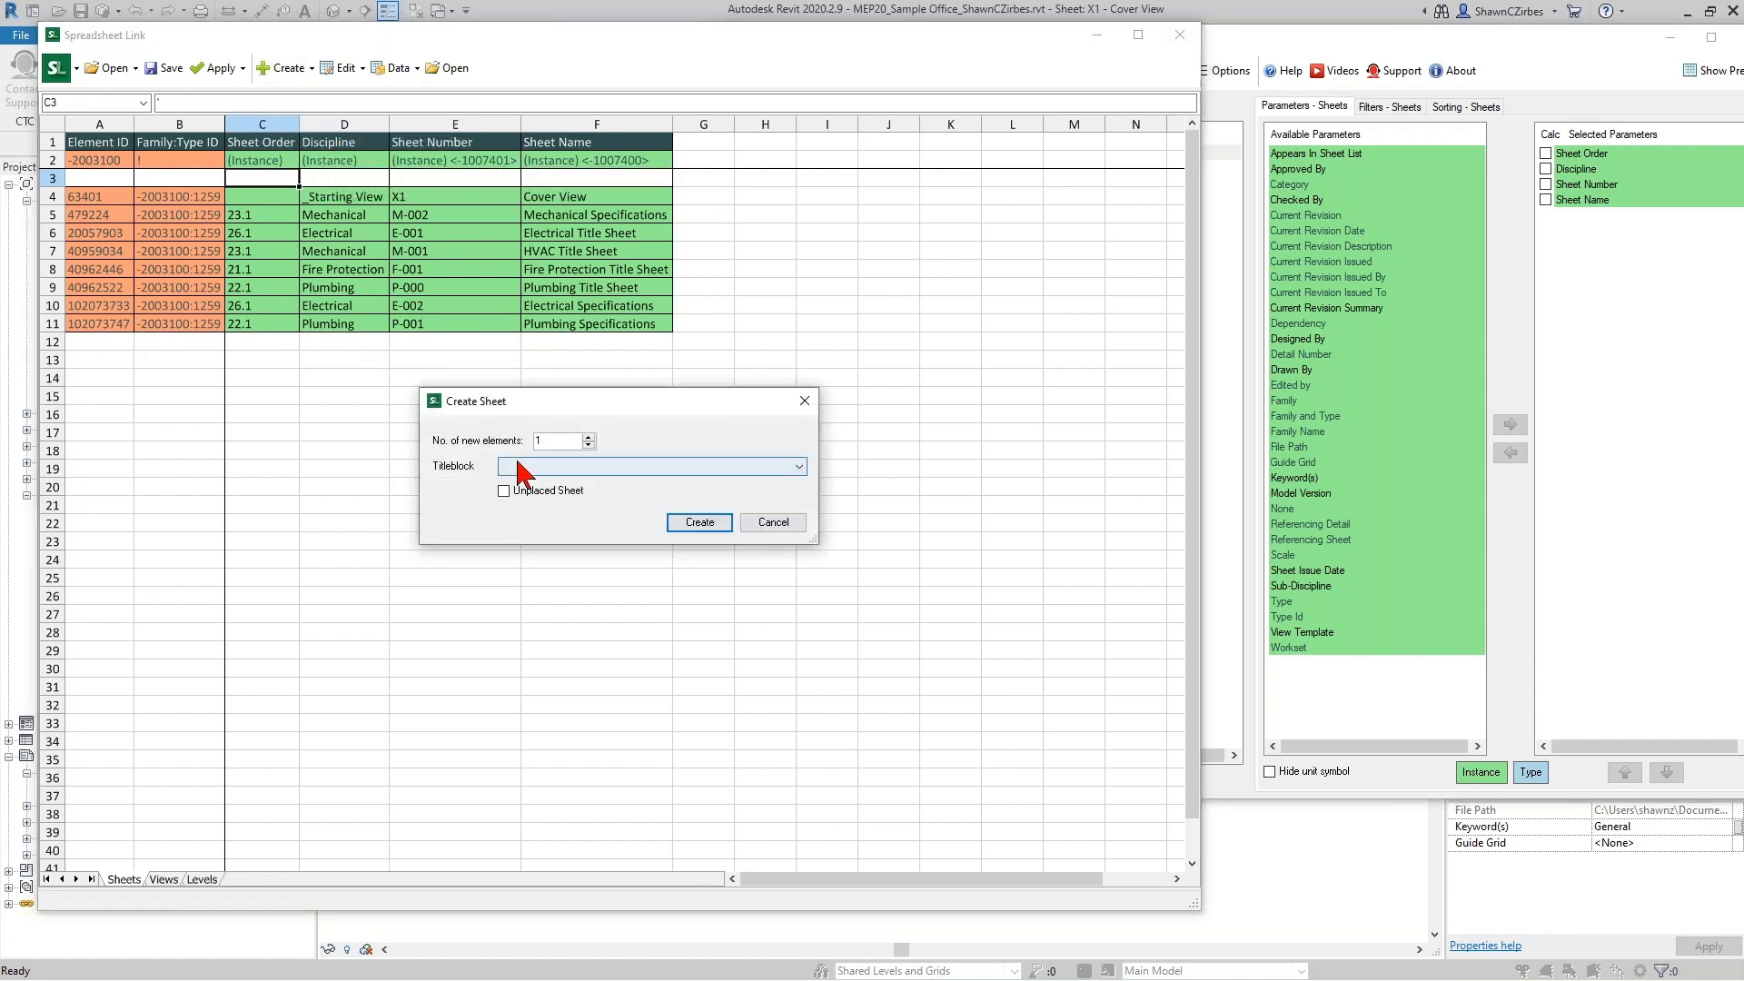
# Review the available titleblocks, the number of new elements and the Unplaced Sheet option for creating a sheet.
pyautogui.click(799, 466)
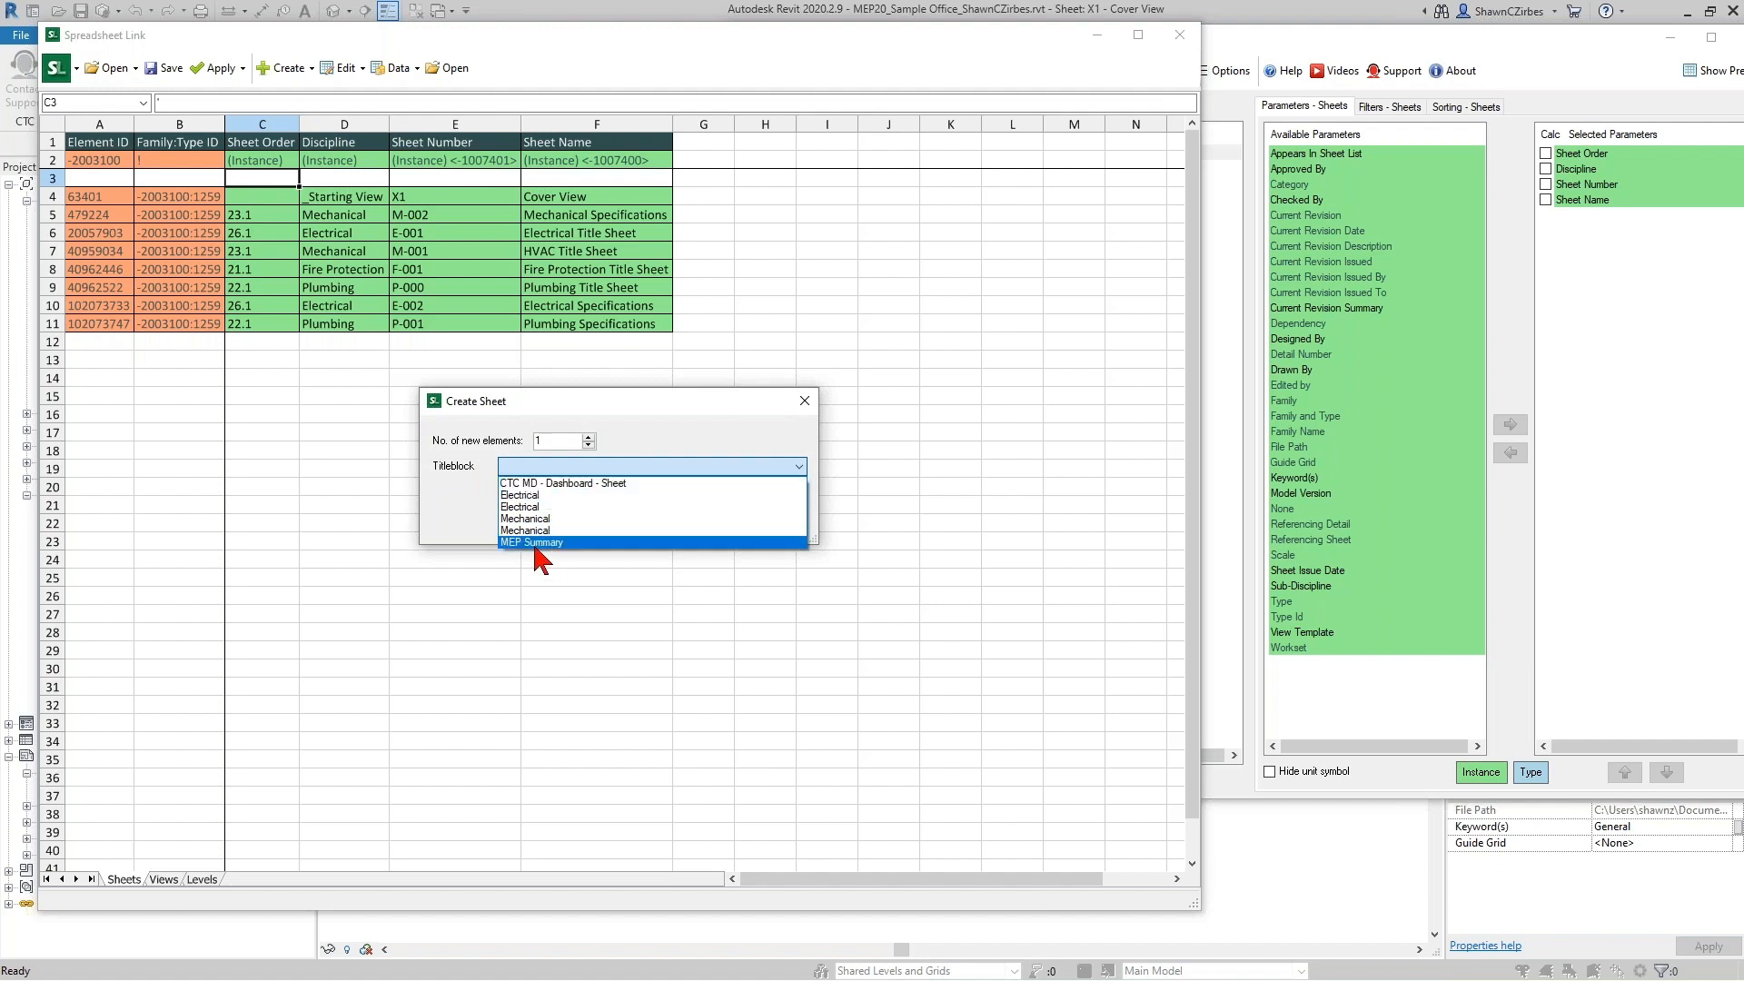
pyautogui.click(554, 444)
pyautogui.moveTo(557, 441); pyautogui.dragTo(532, 441)
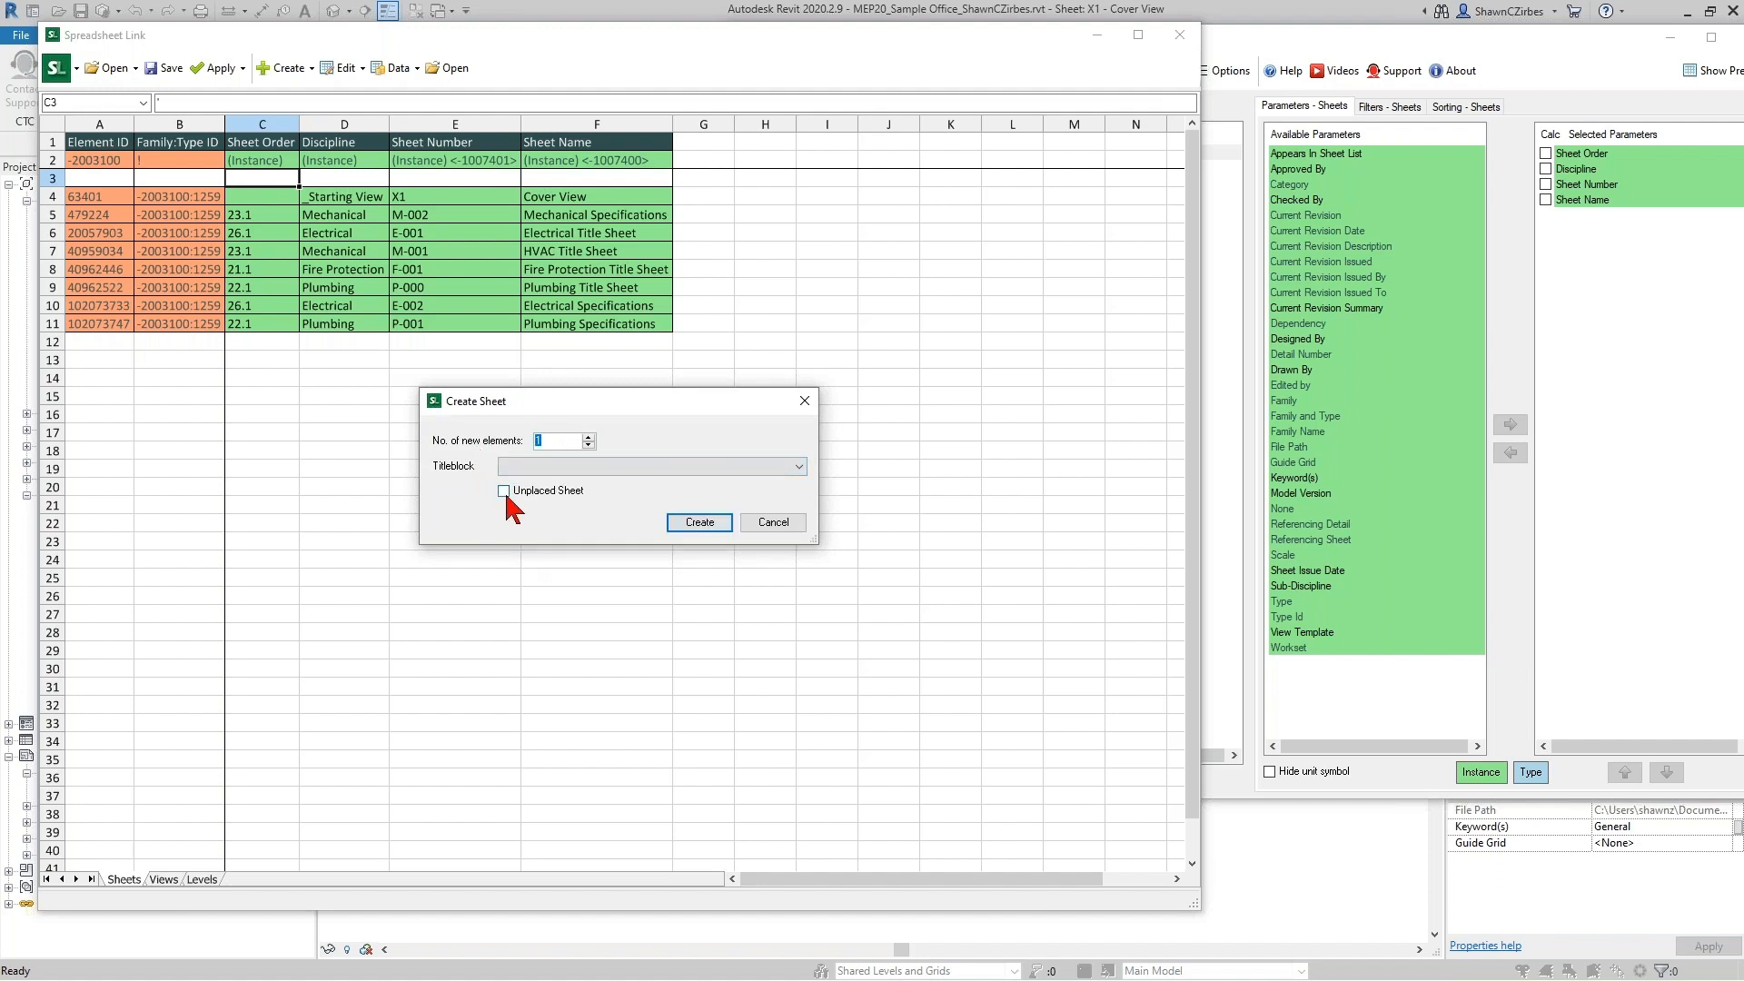
pyautogui.click(504, 492)
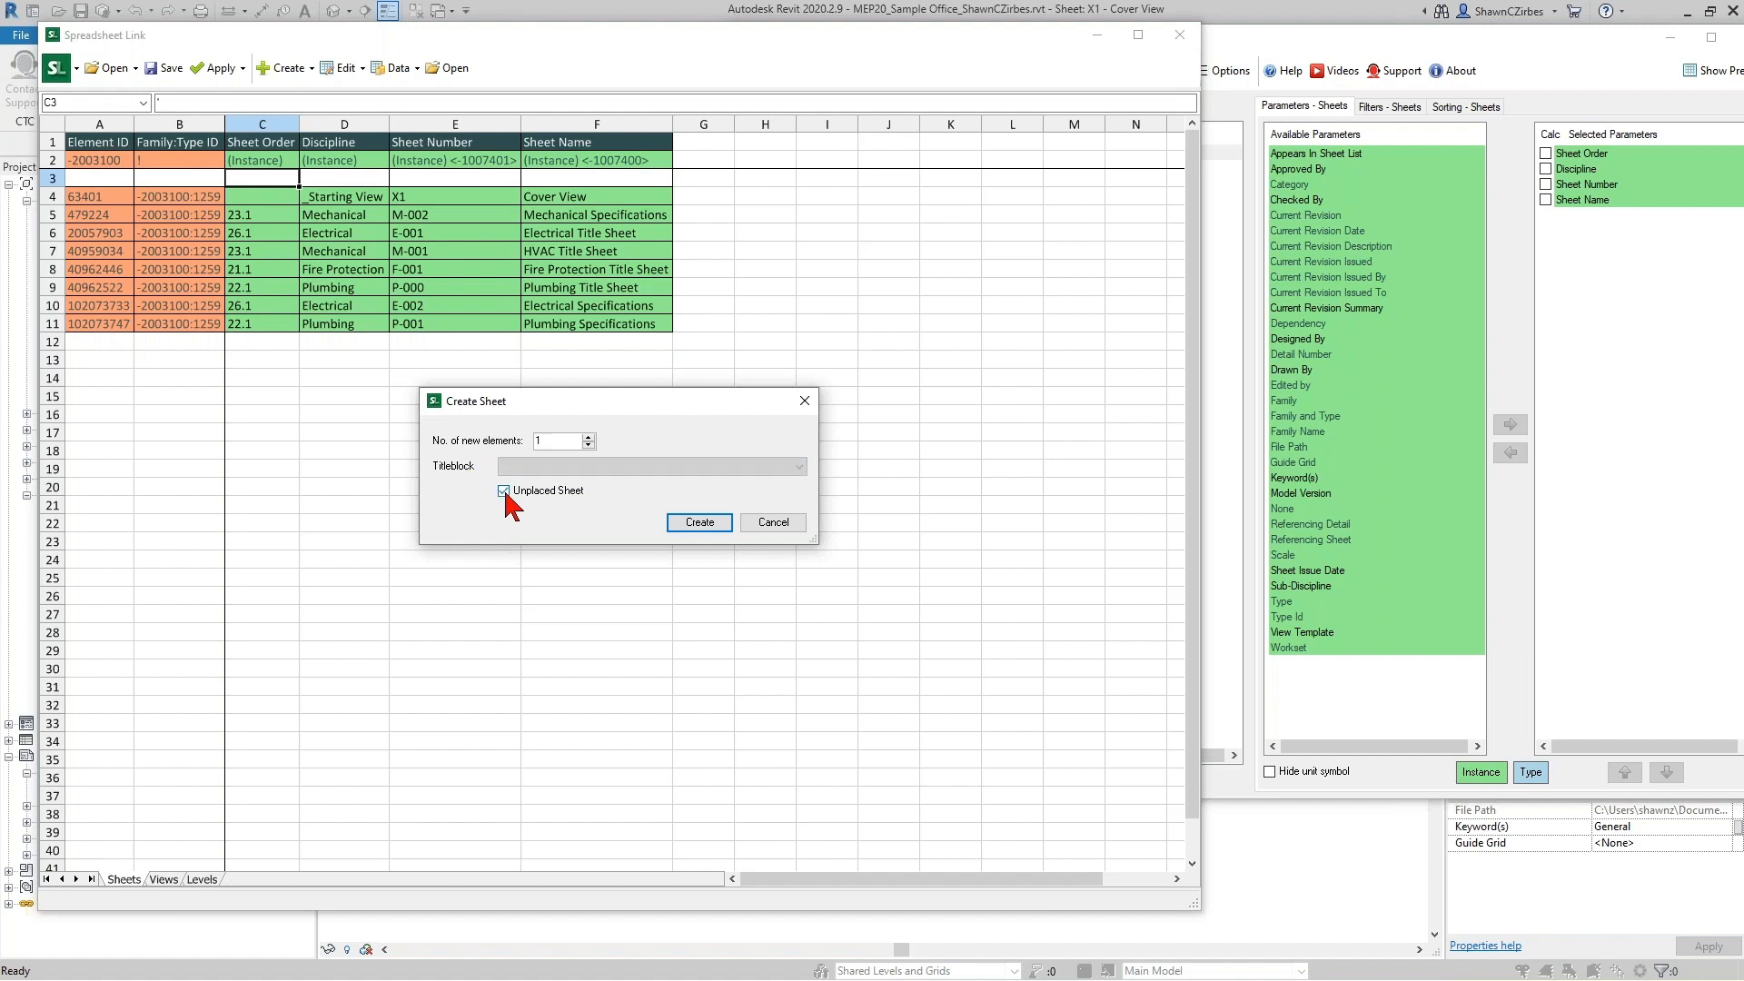
pyautogui.click(504, 492)
pyautogui.click(513, 486)
pyautogui.click(504, 492)
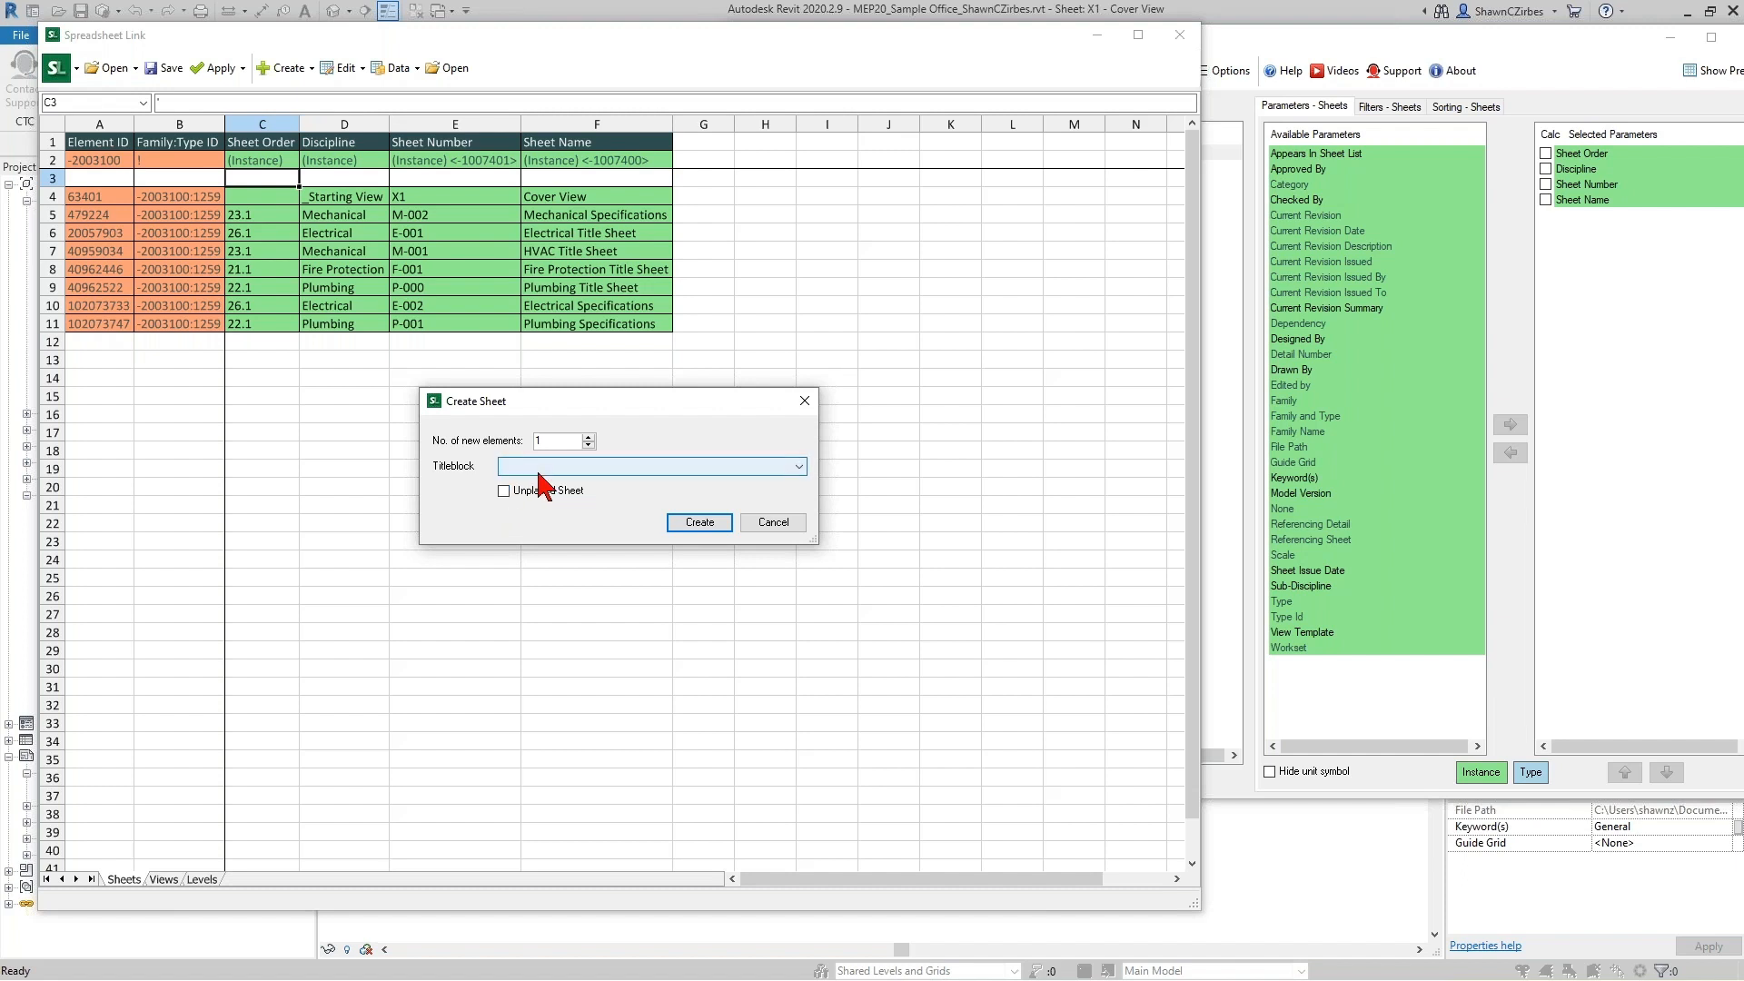
pyautogui.click(540, 470)
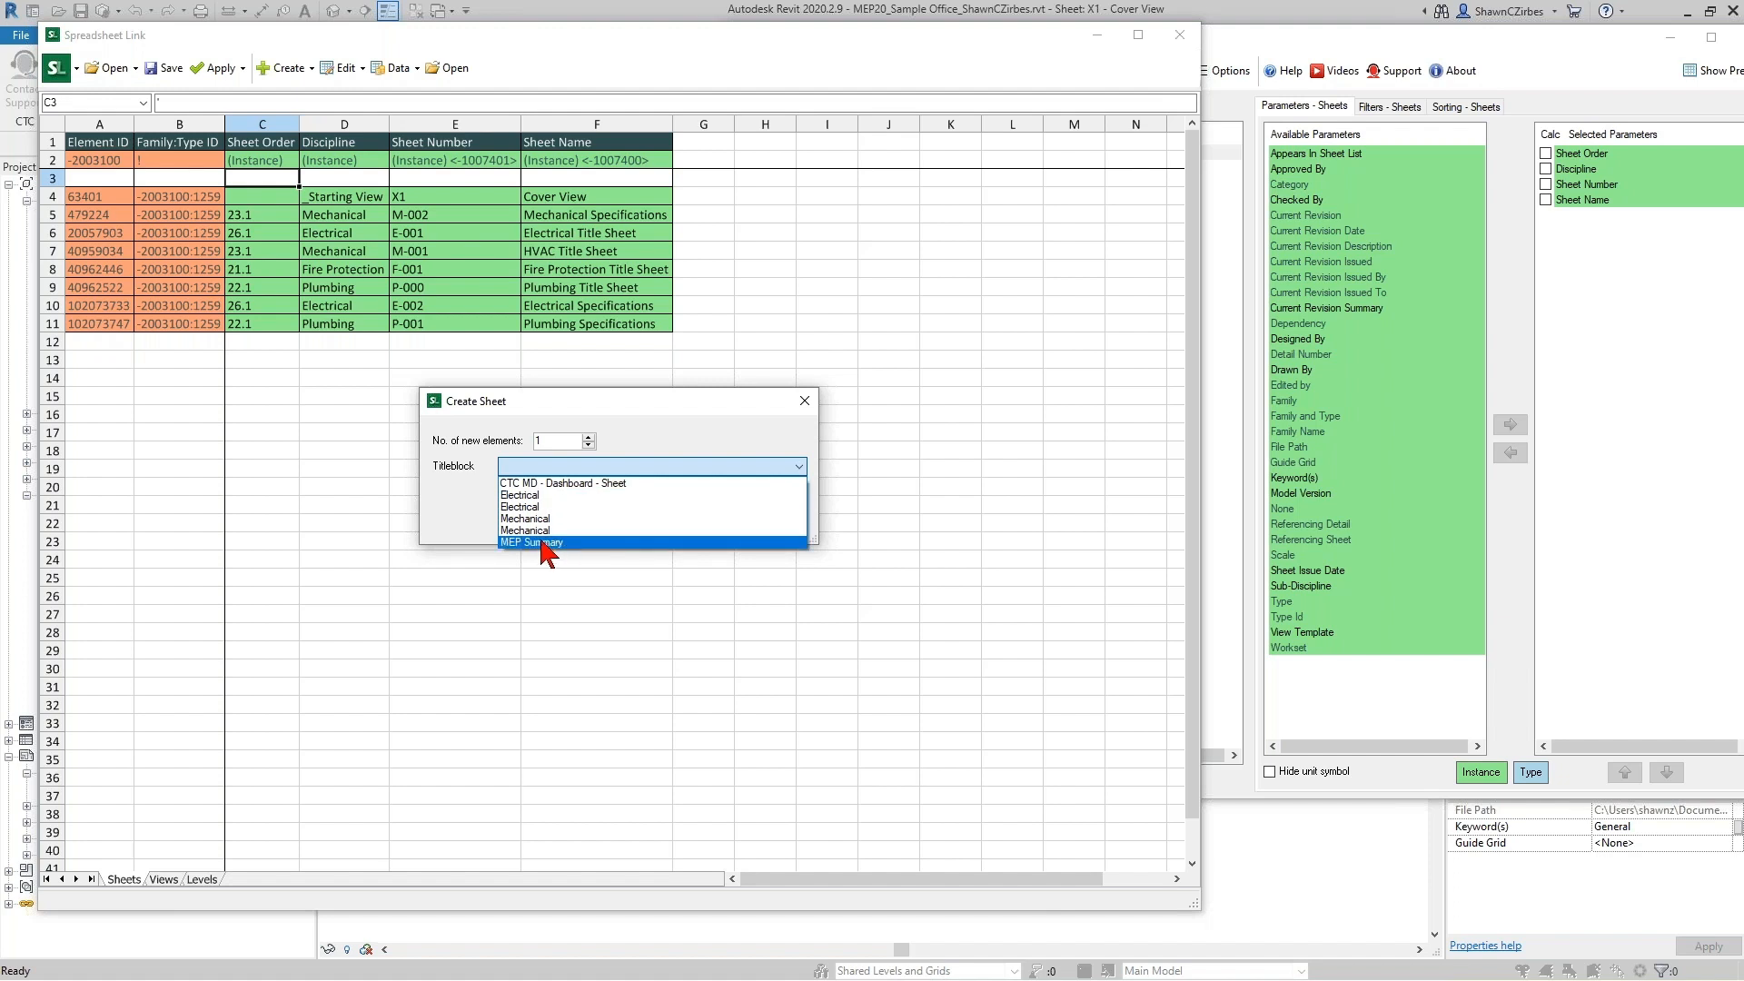
pyautogui.click(519, 463)
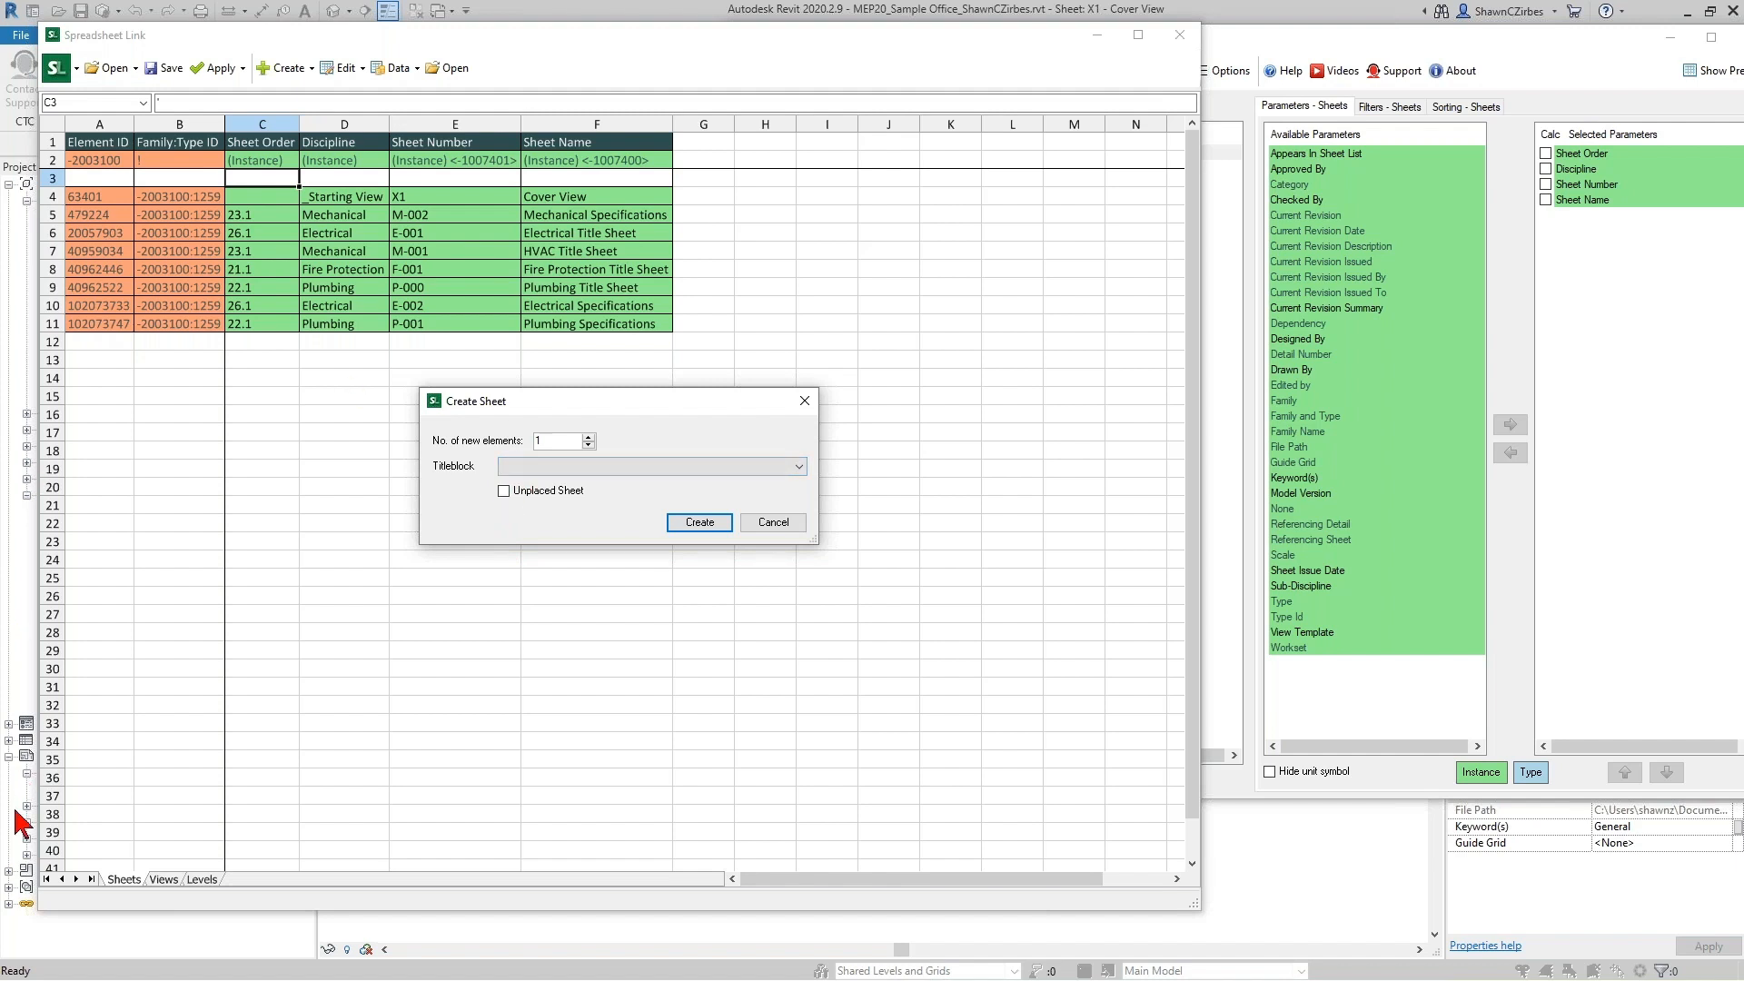
# Create one new element as an unplaced sheet and select its Sheet Order to Sheet Name cells, C12:F12.
pyautogui.click(504, 491)
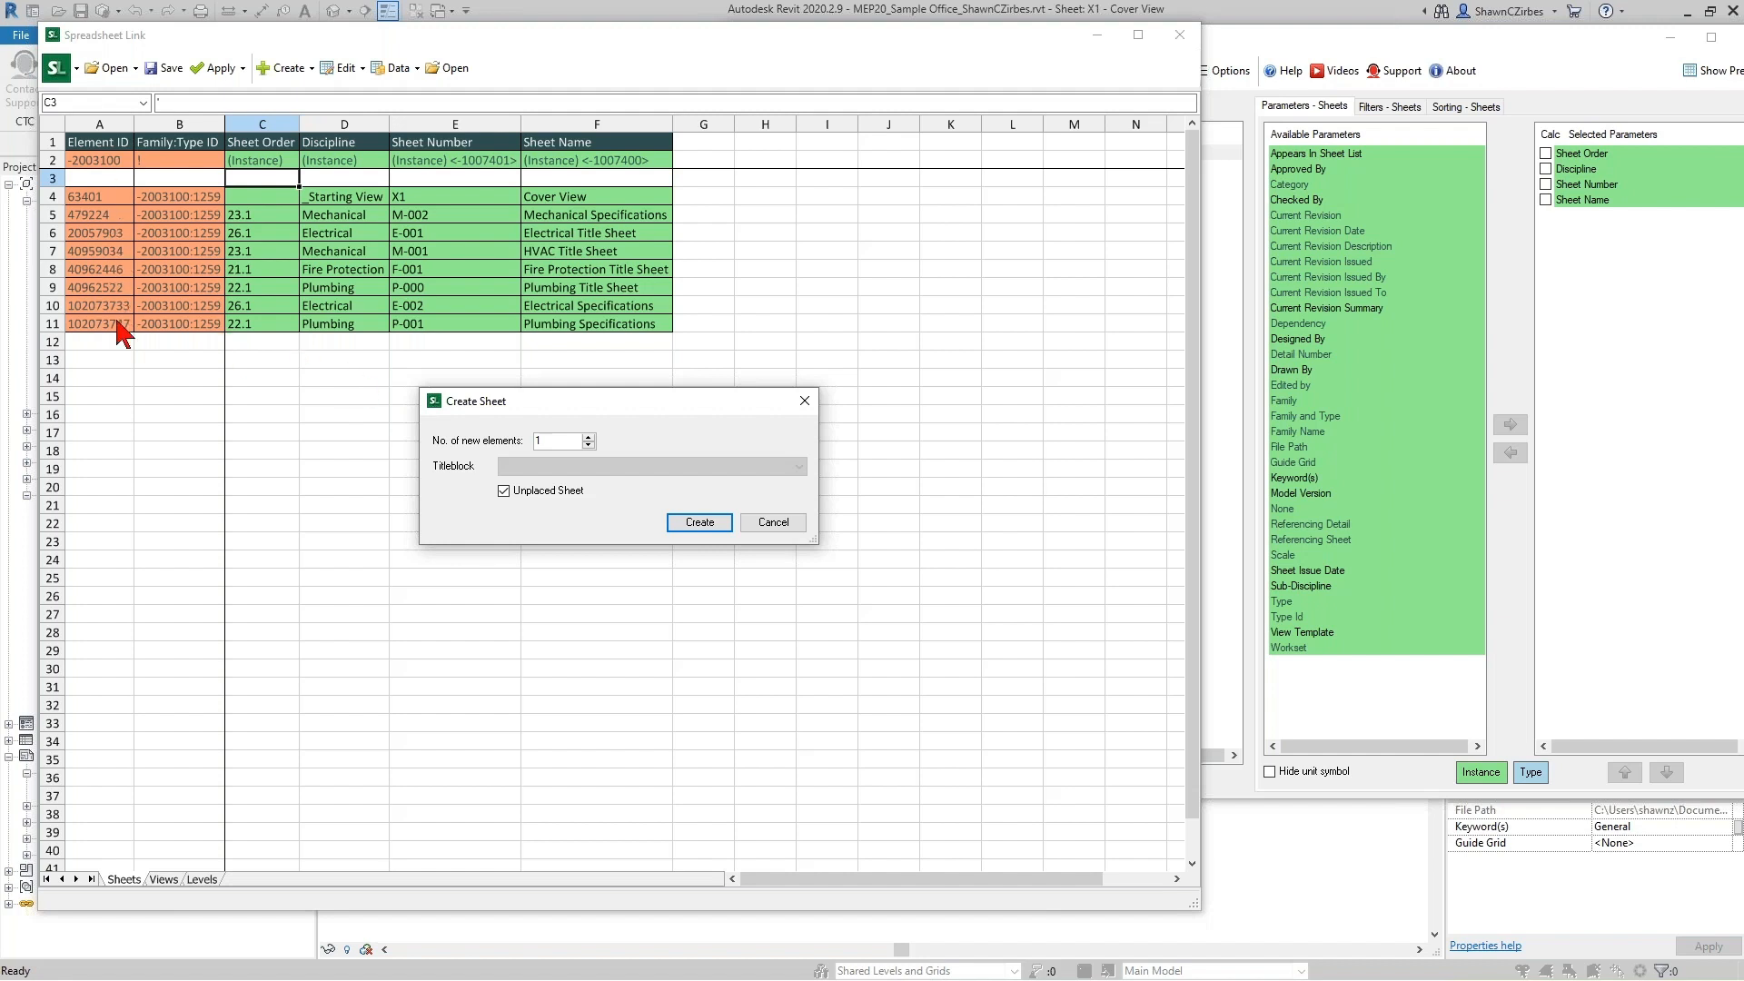
pyautogui.click(700, 523)
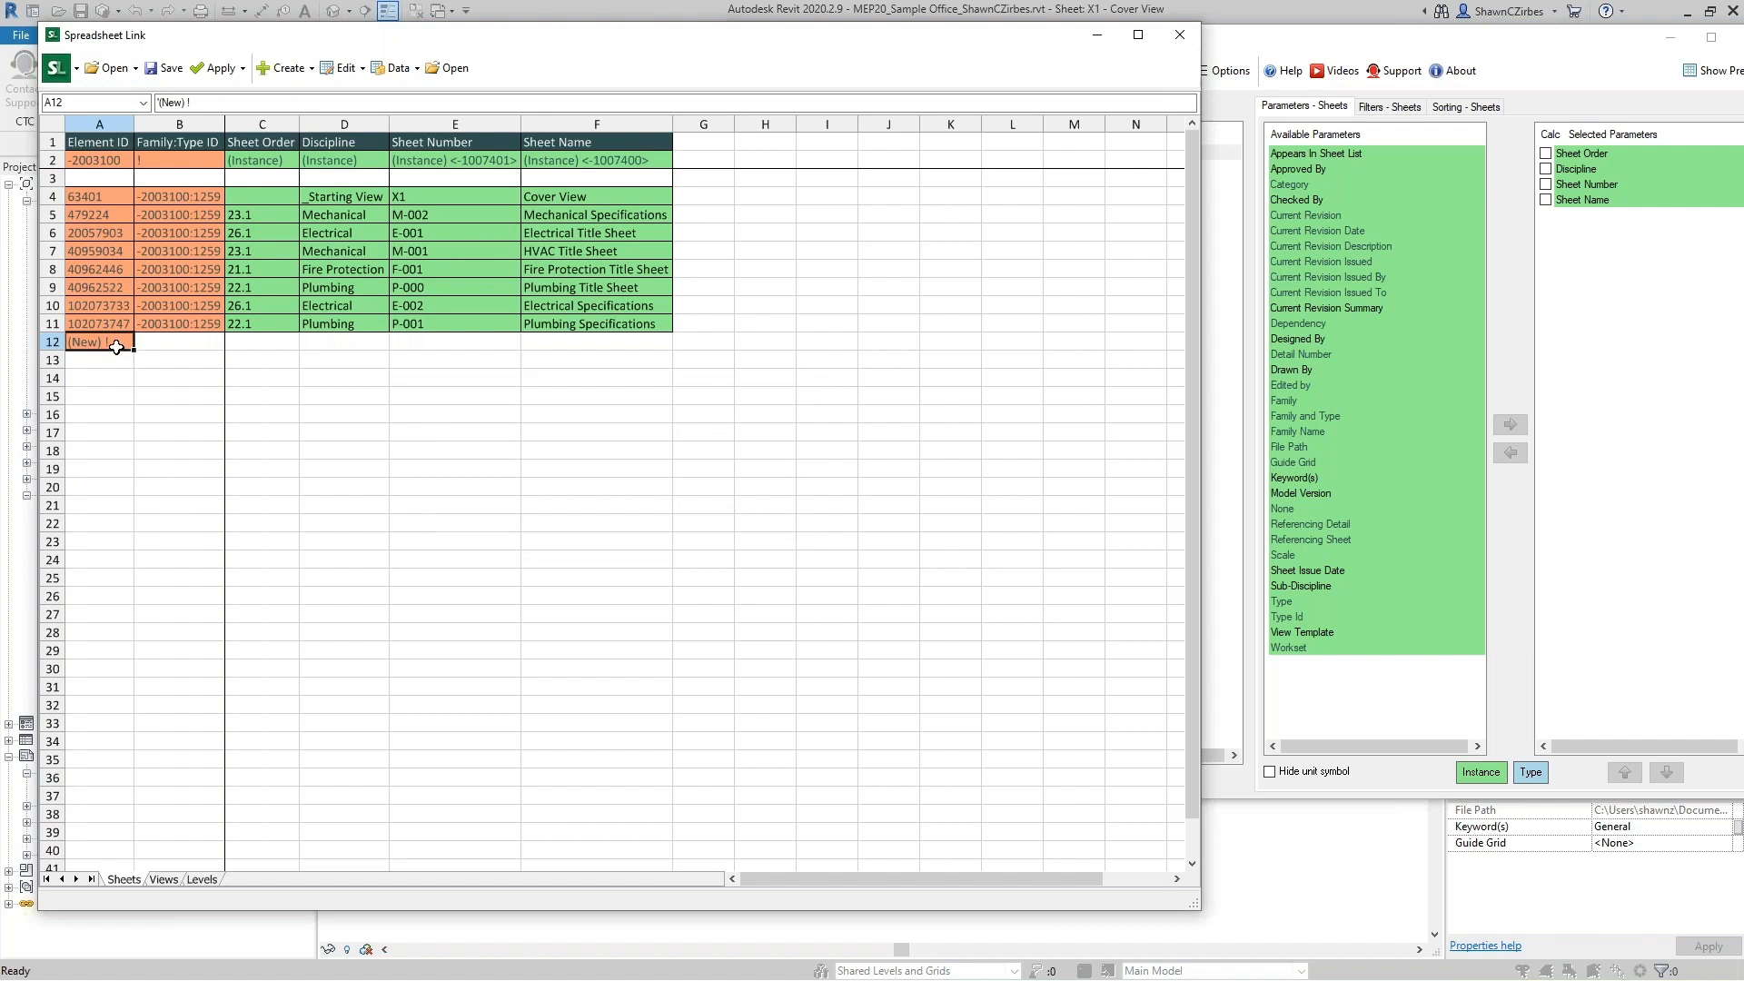
pyautogui.moveTo(233, 345); pyautogui.dragTo(579, 339)
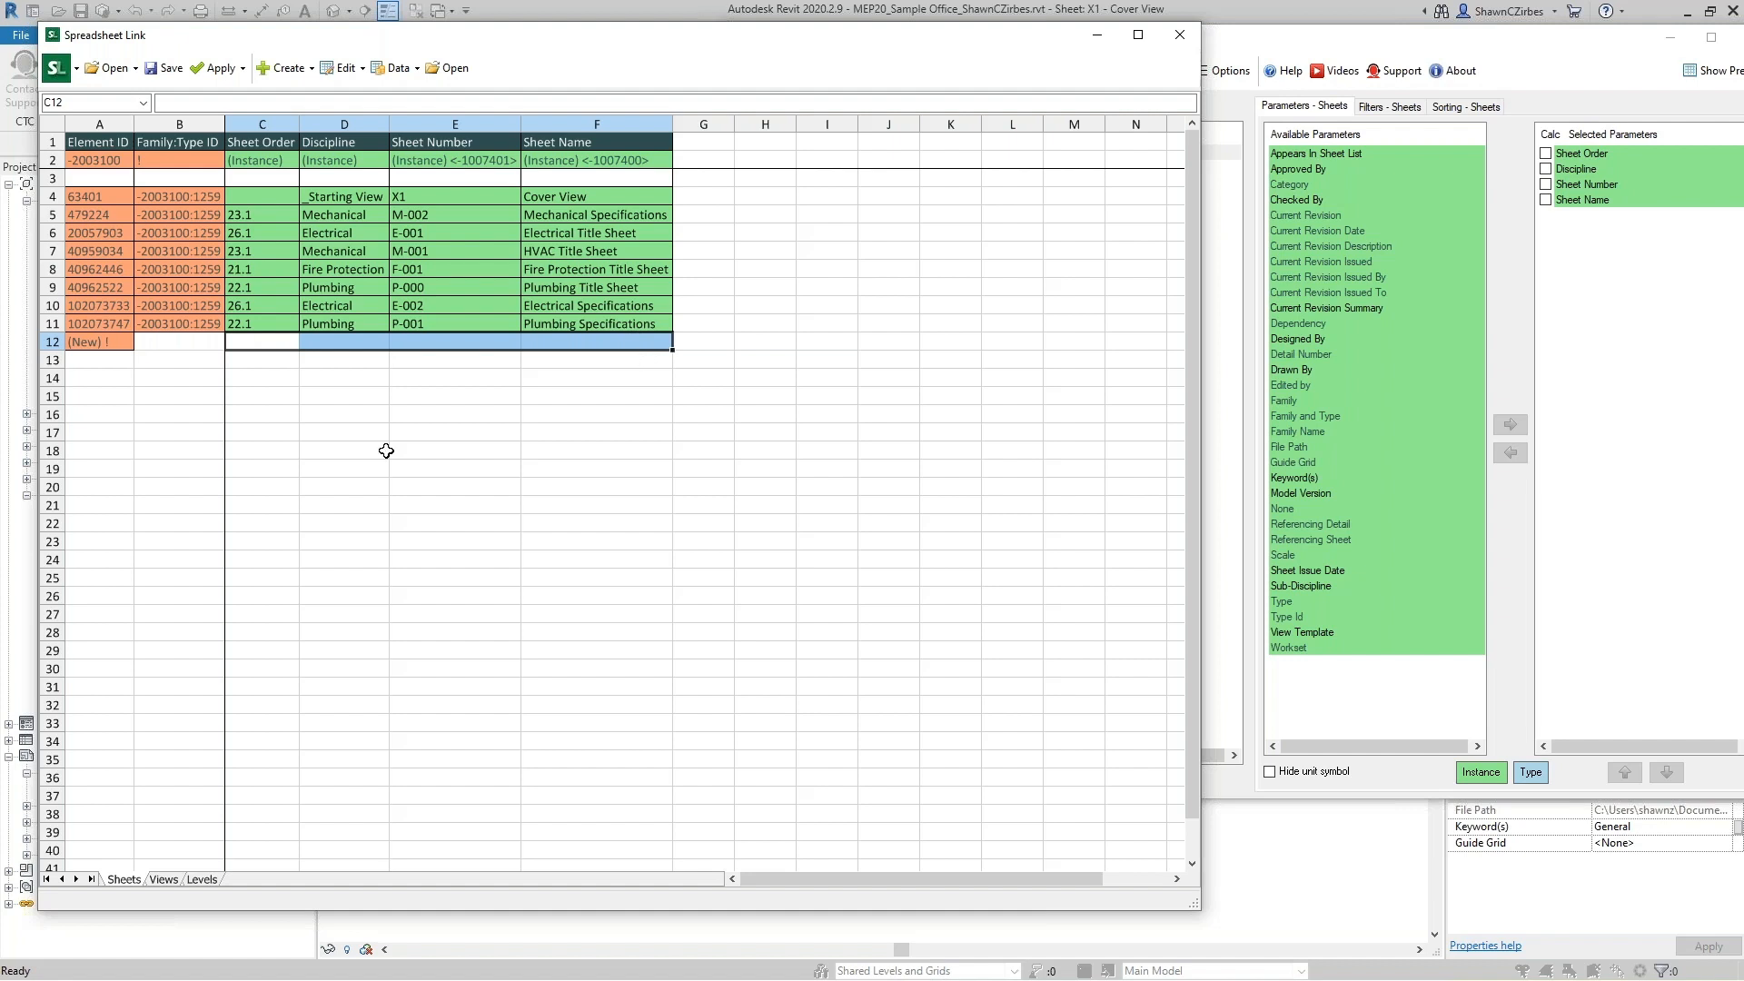
# Switch to MEPPP Sheets Webinar.xlsm in Excel, position its window, and locate the sheet protection and macro commands.
pyautogui.hotkey('alt', 'Tab')
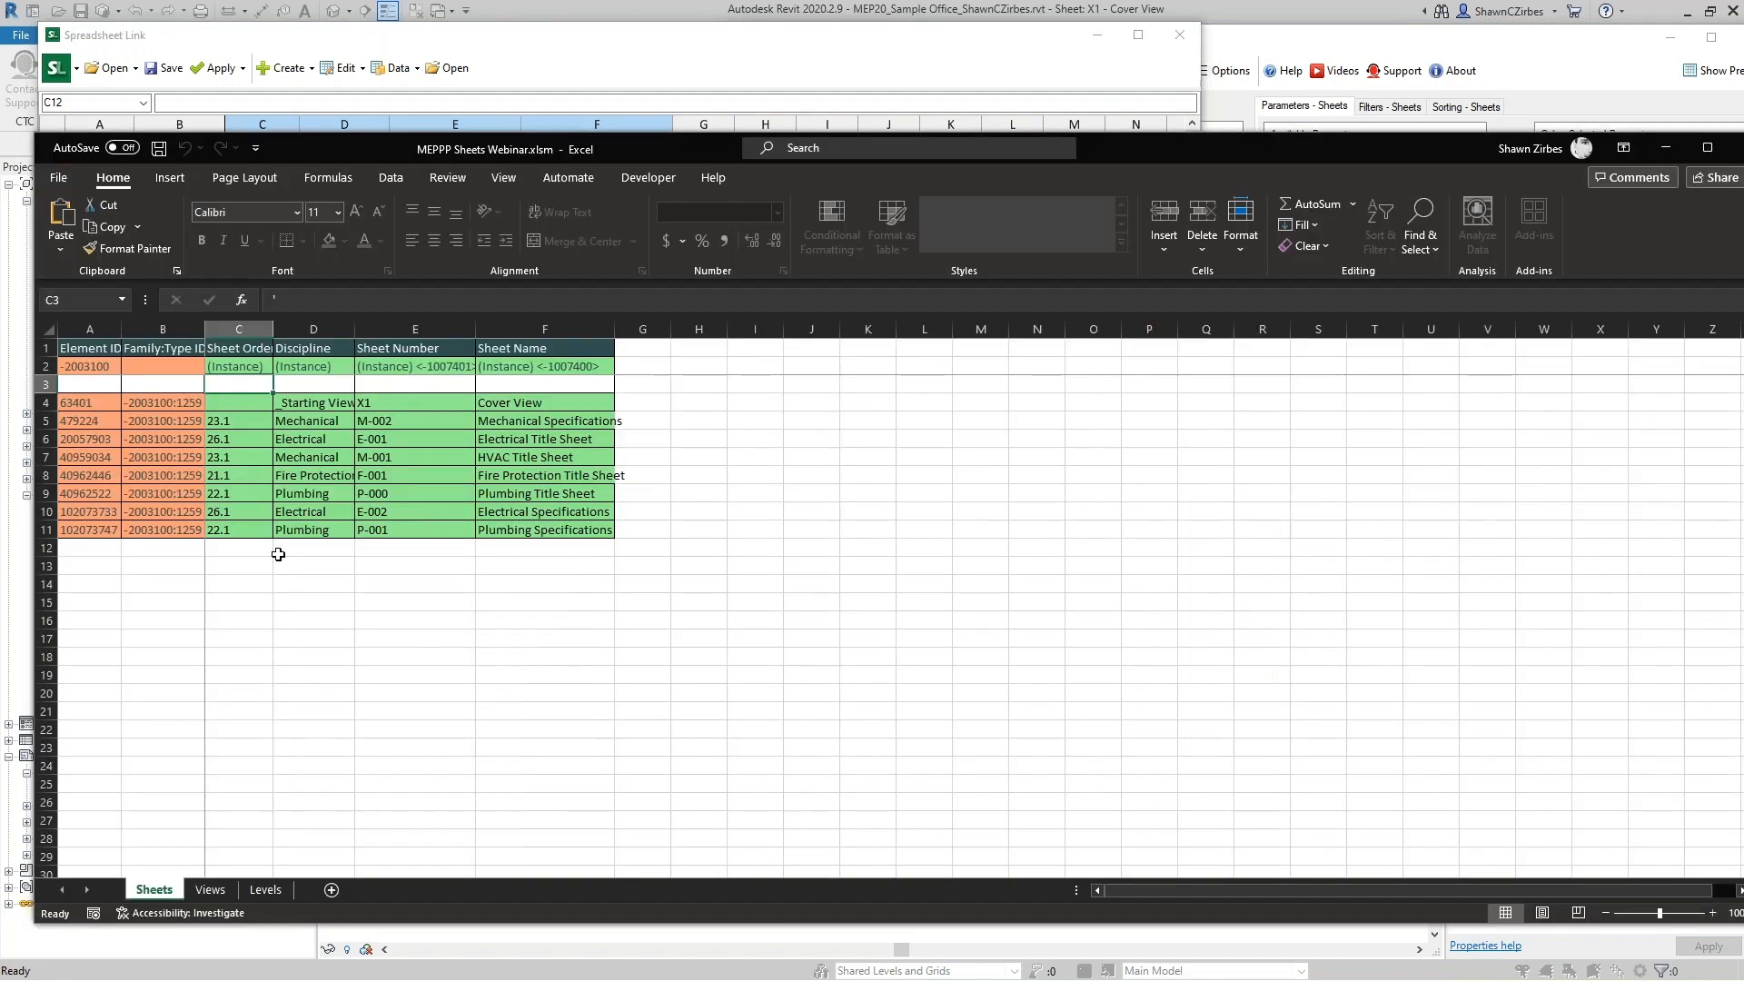
pyautogui.moveTo(690, 147); pyautogui.dragTo(695, 262)
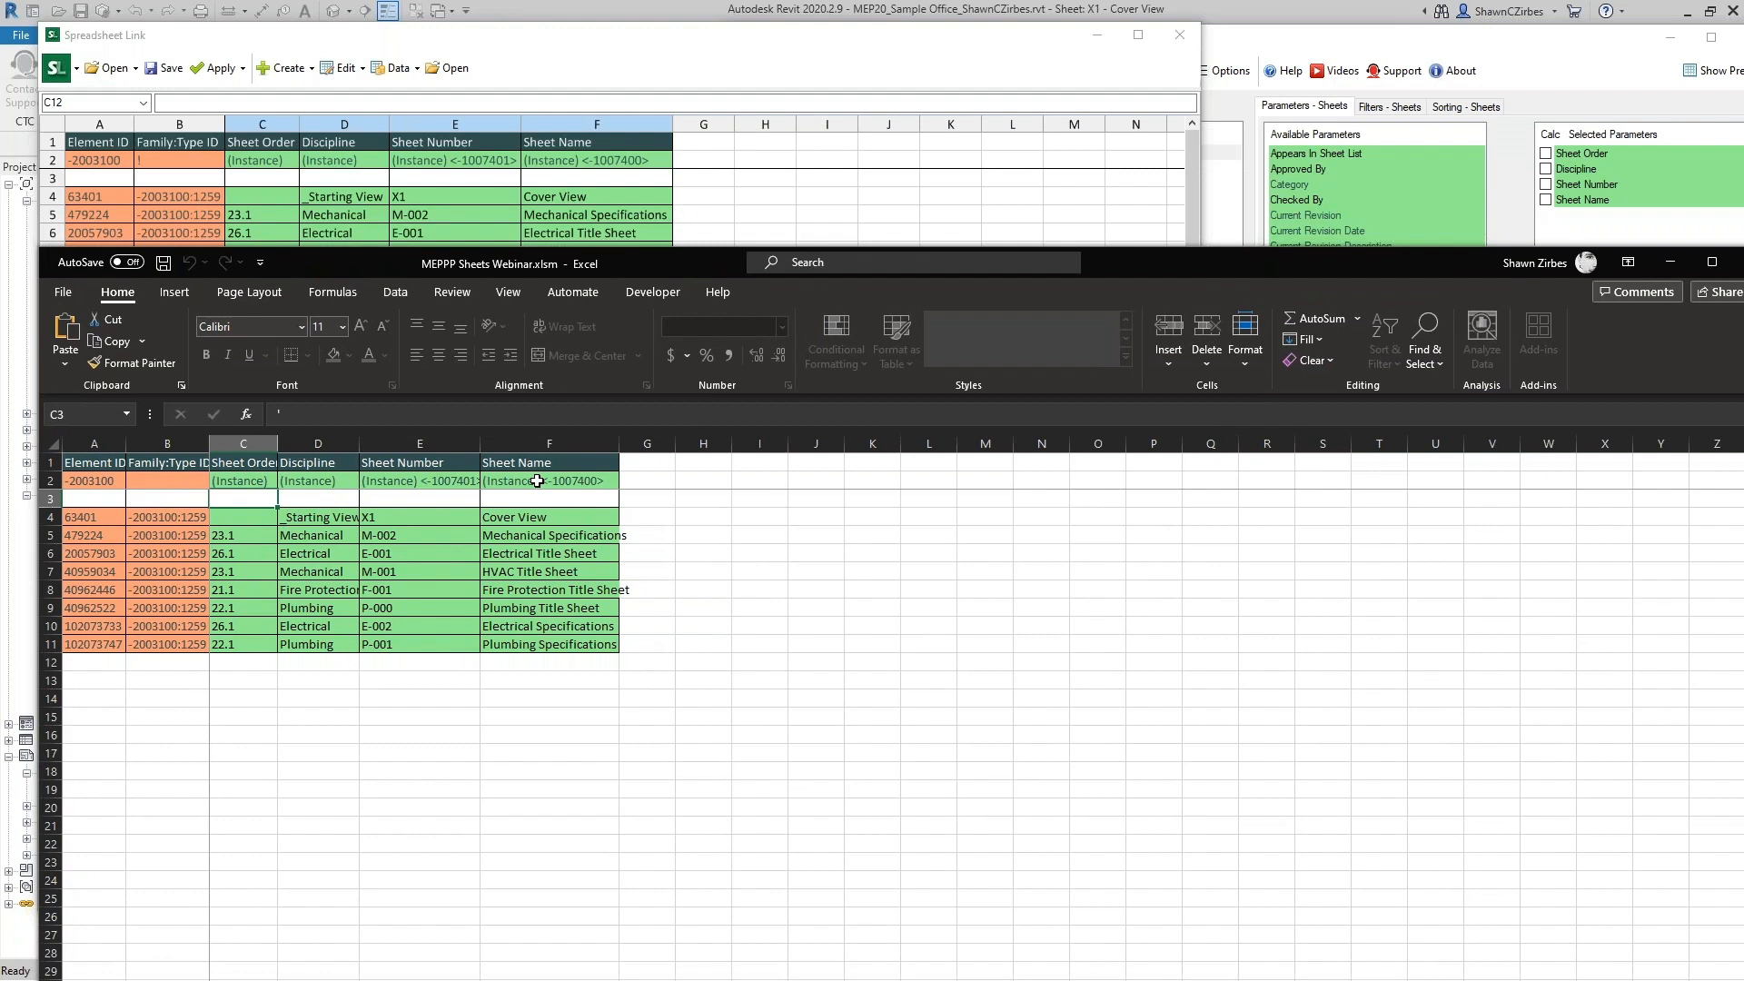
pyautogui.moveTo(682, 263); pyautogui.dragTo(683, 151)
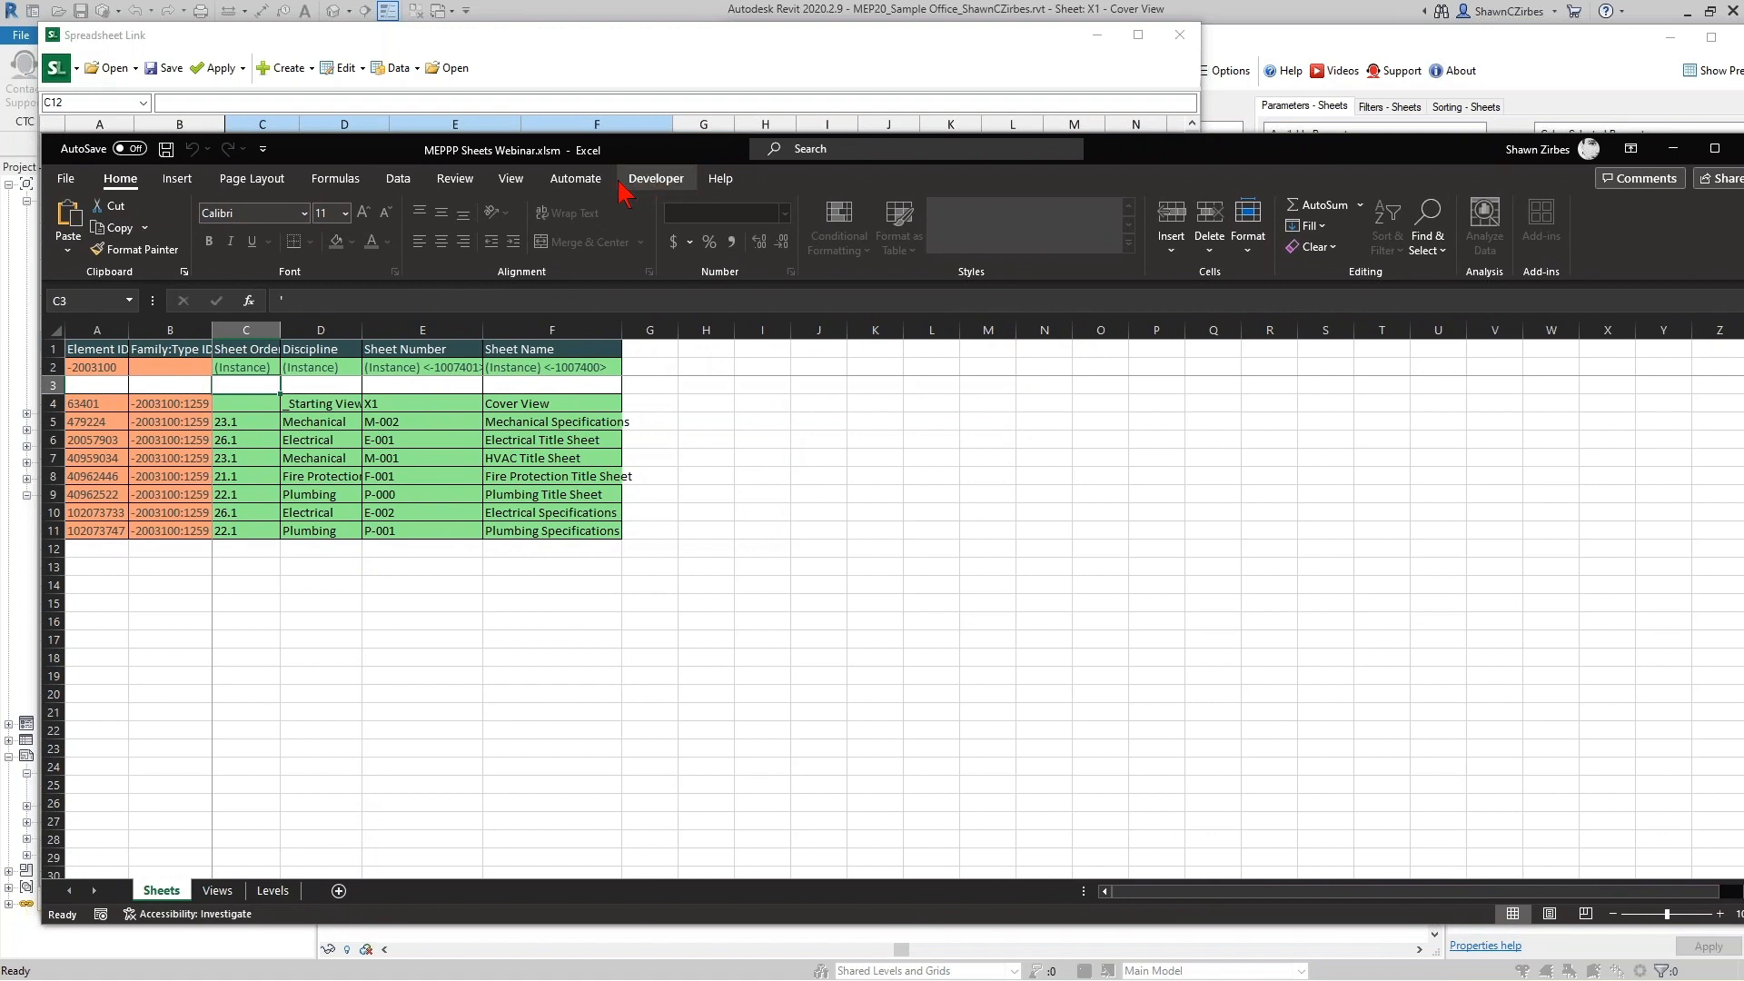
pyautogui.click(453, 187)
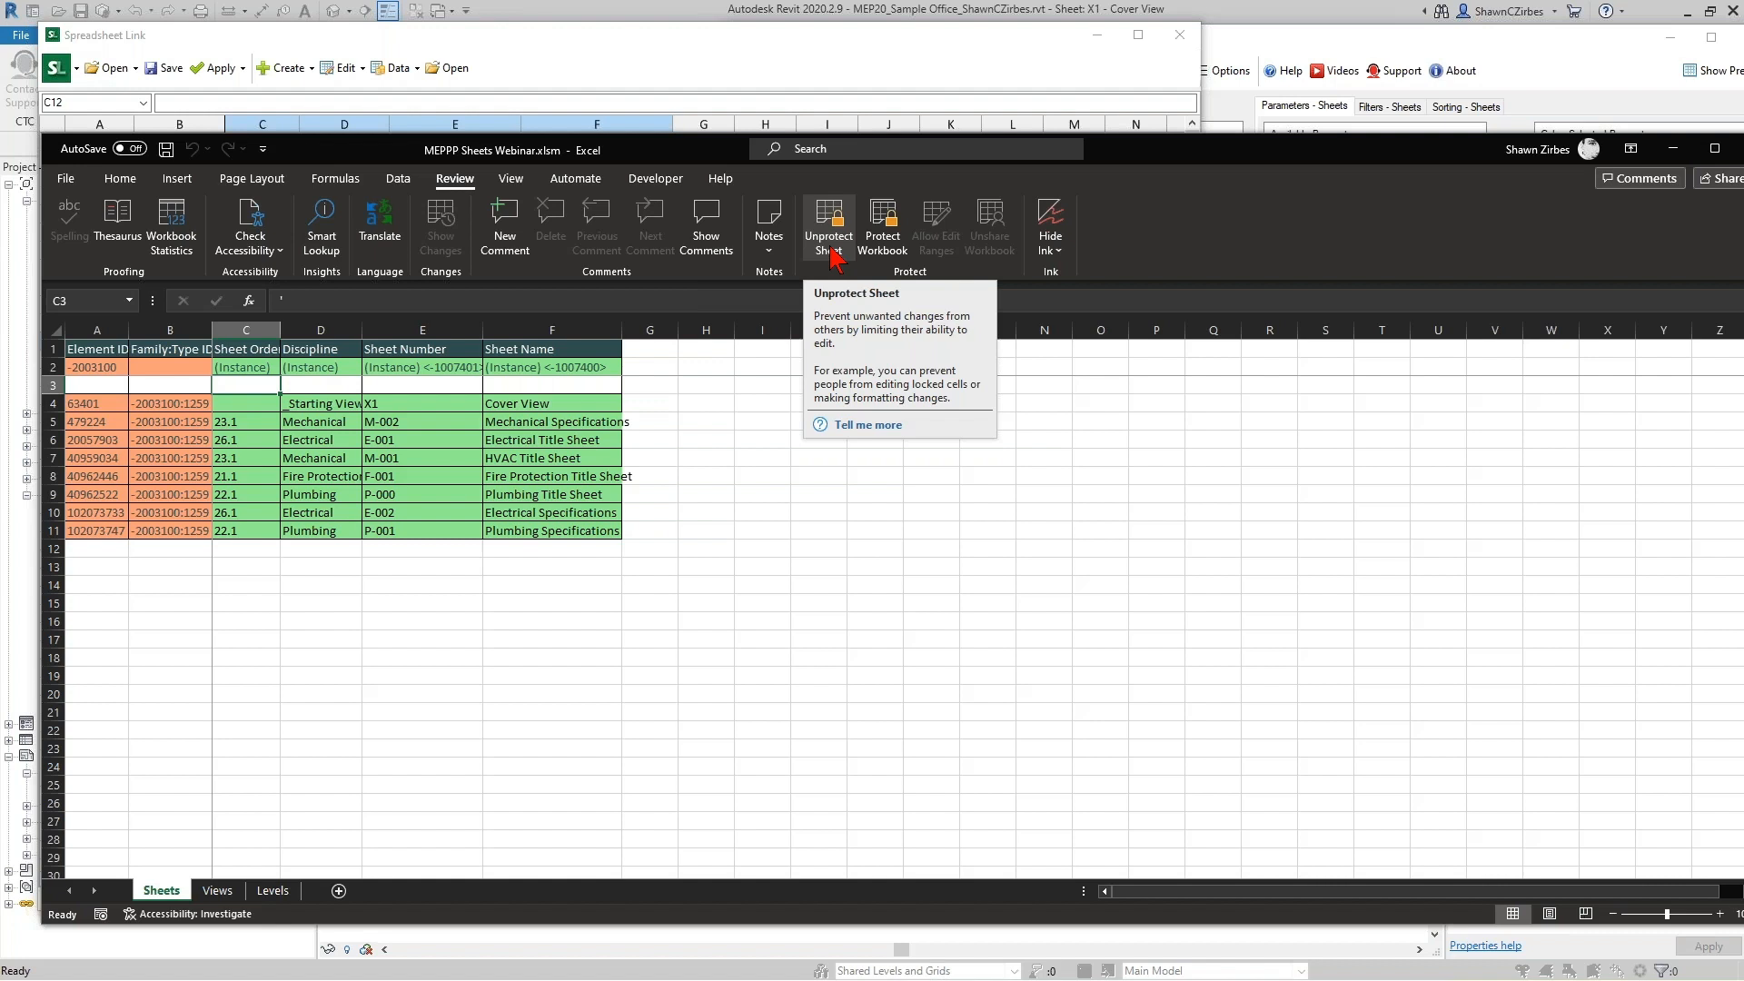
pyautogui.click(653, 181)
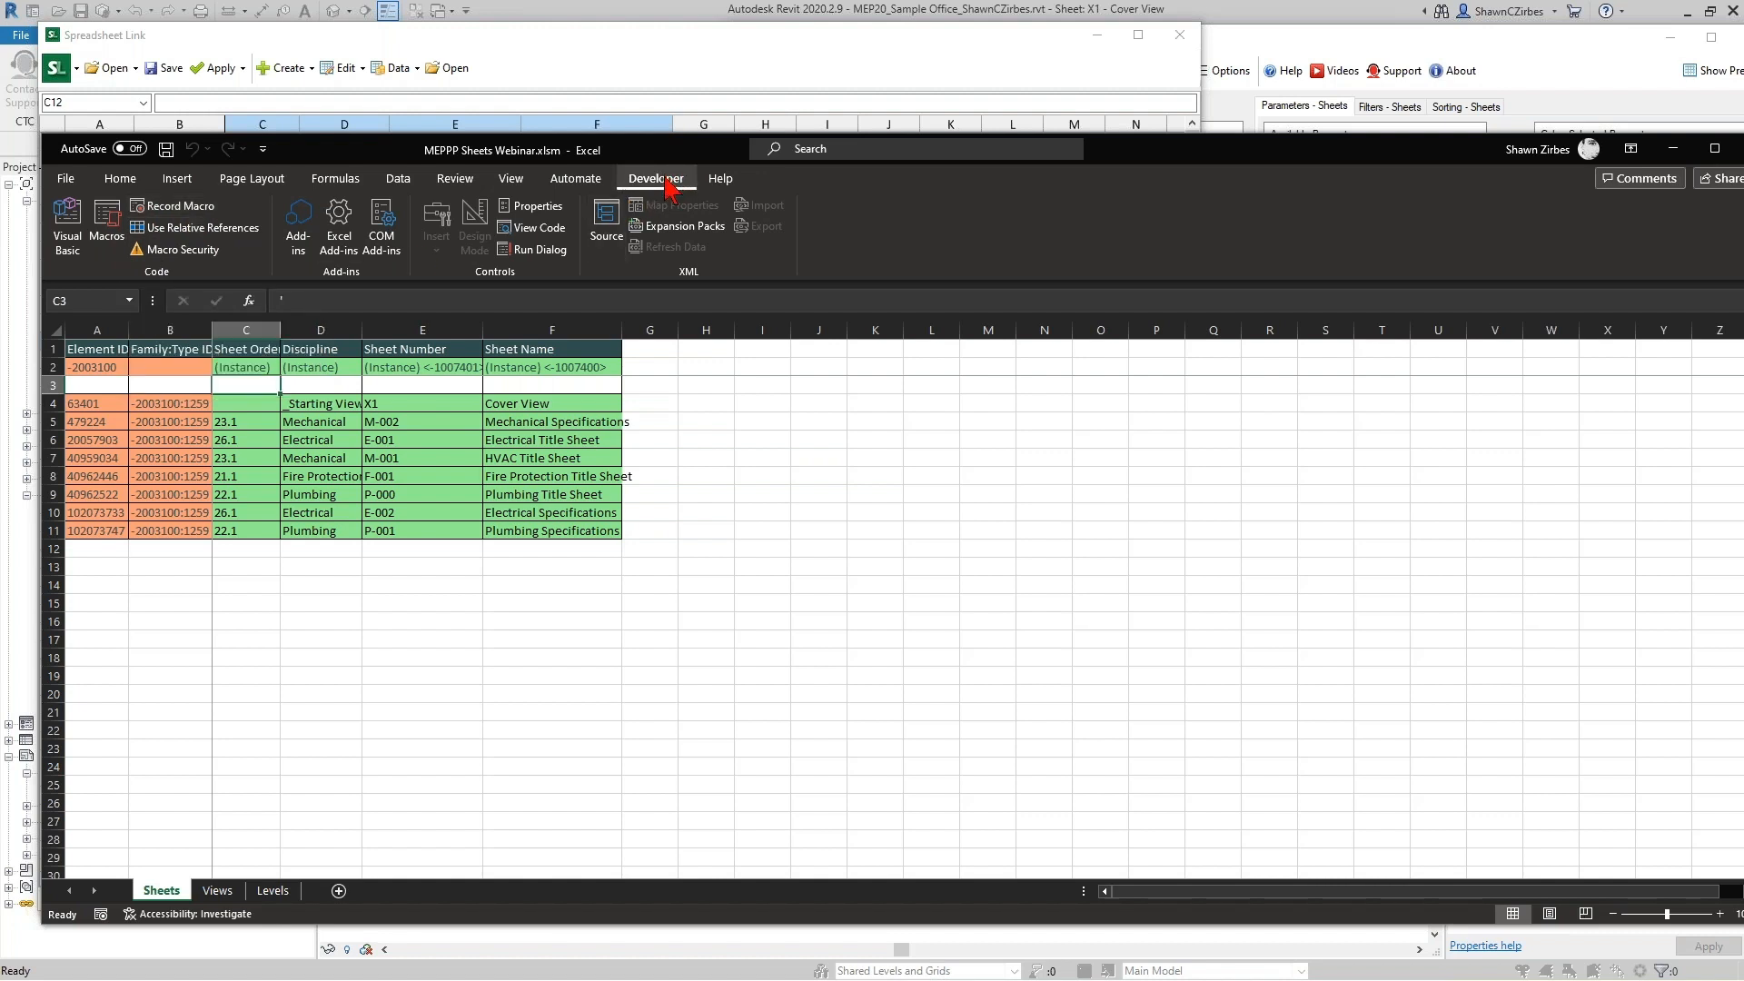
# Check in the Excel options where the Developer tab is enabled for the ribbon, and close the options without changes.
pyautogui.click(68, 181)
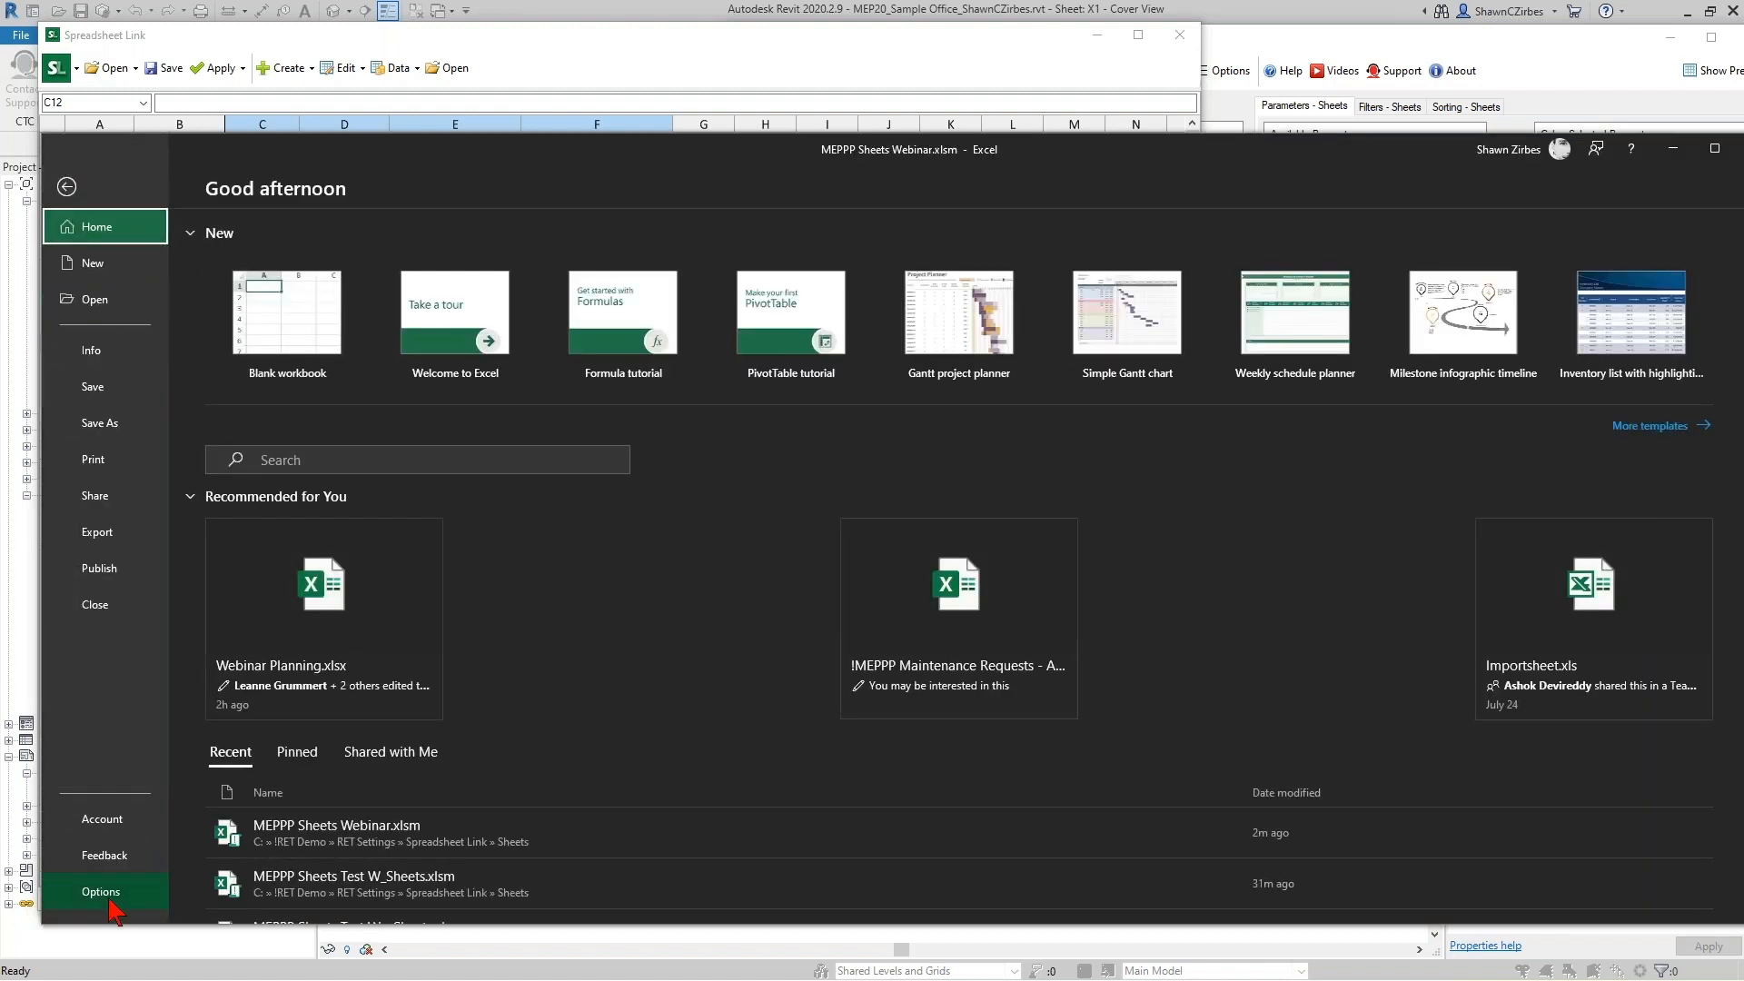
pyautogui.click(109, 900)
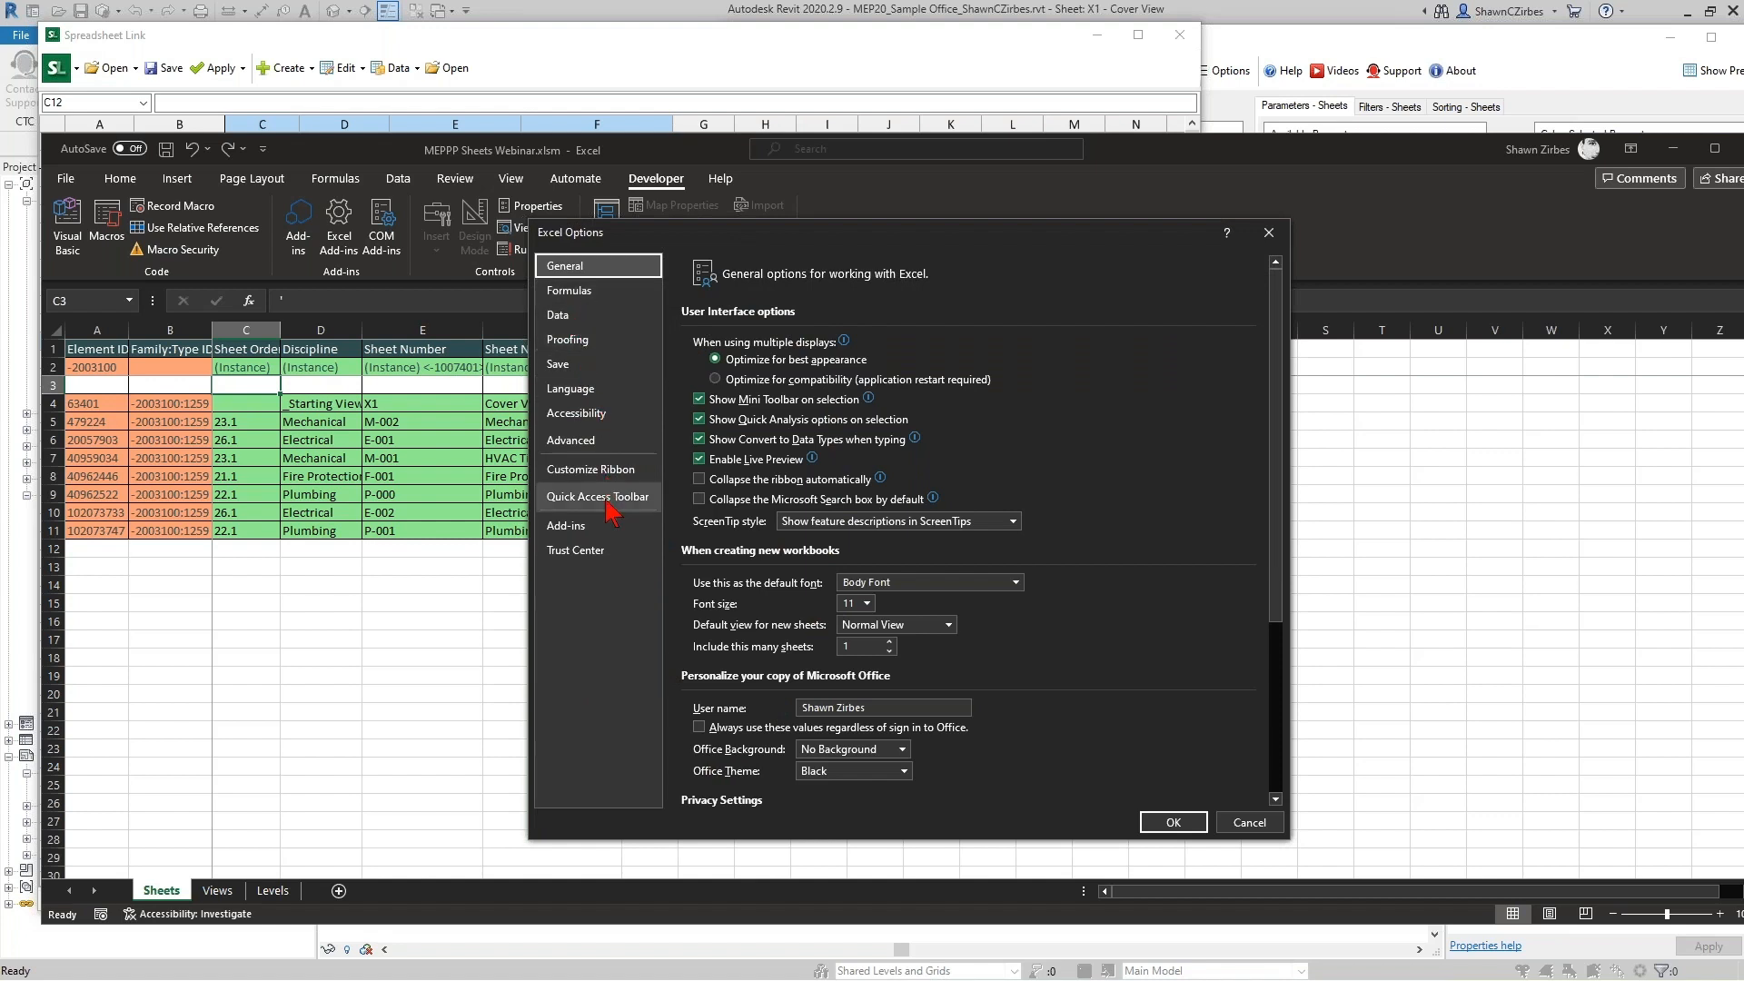
pyautogui.click(582, 446)
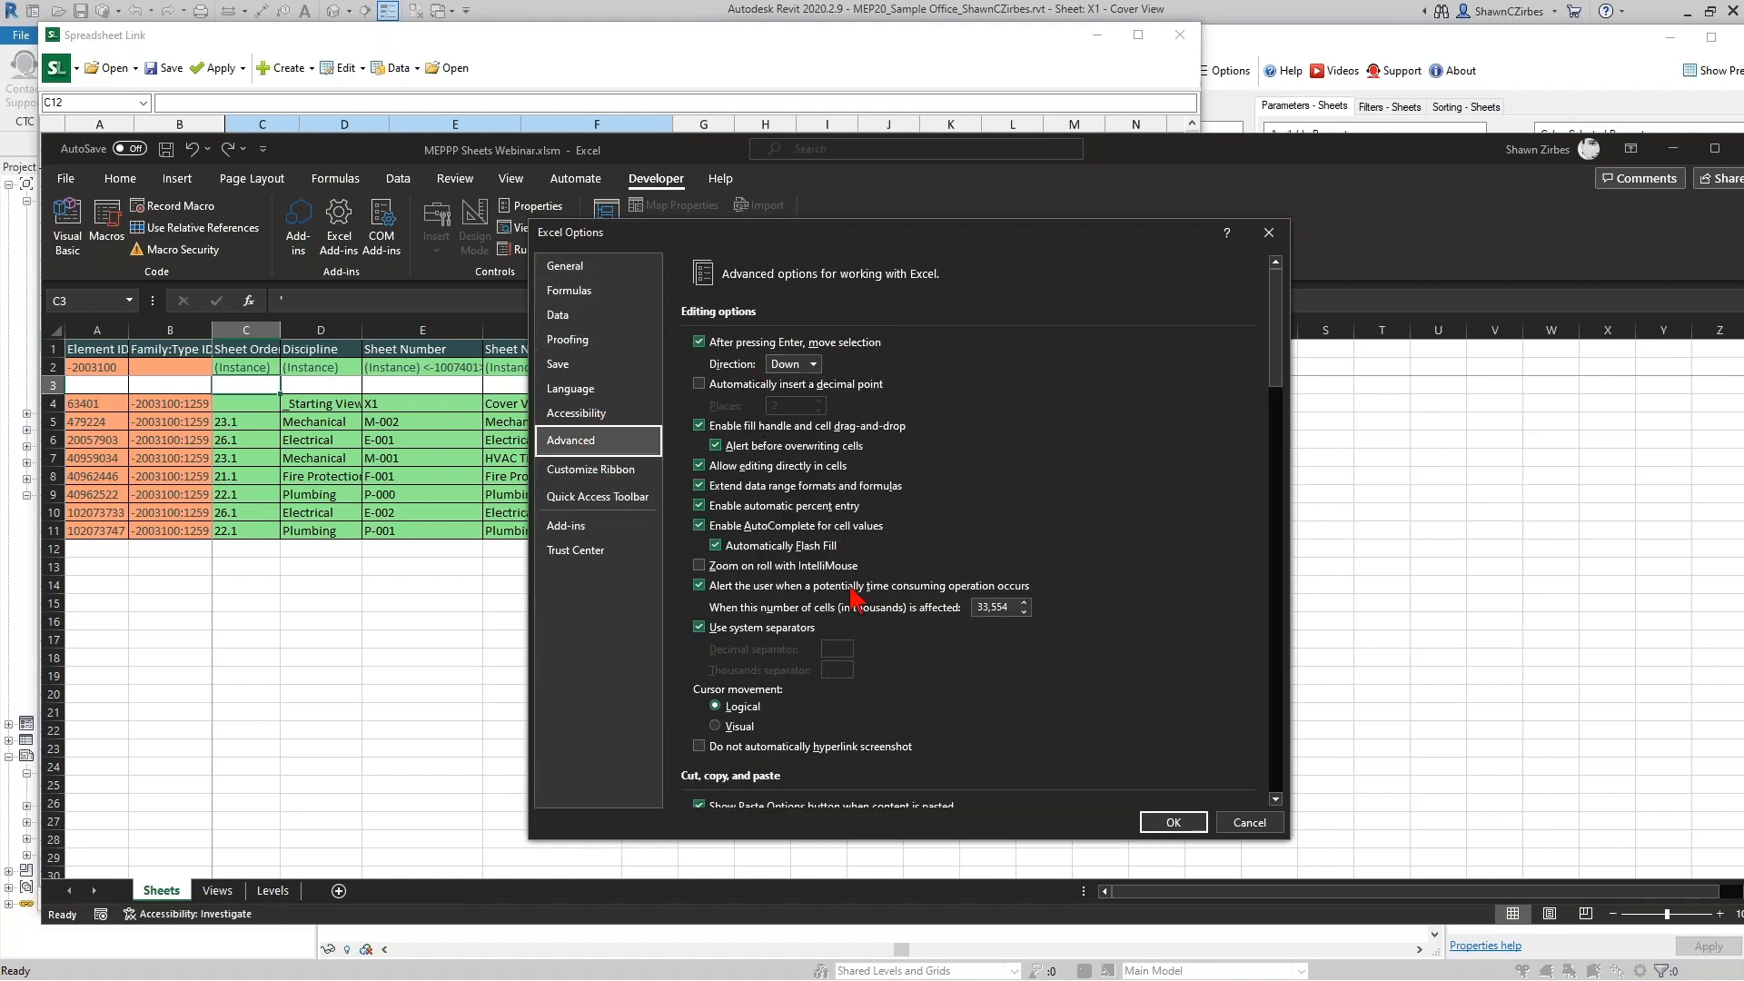
pyautogui.scroll(-3, 799, 581)
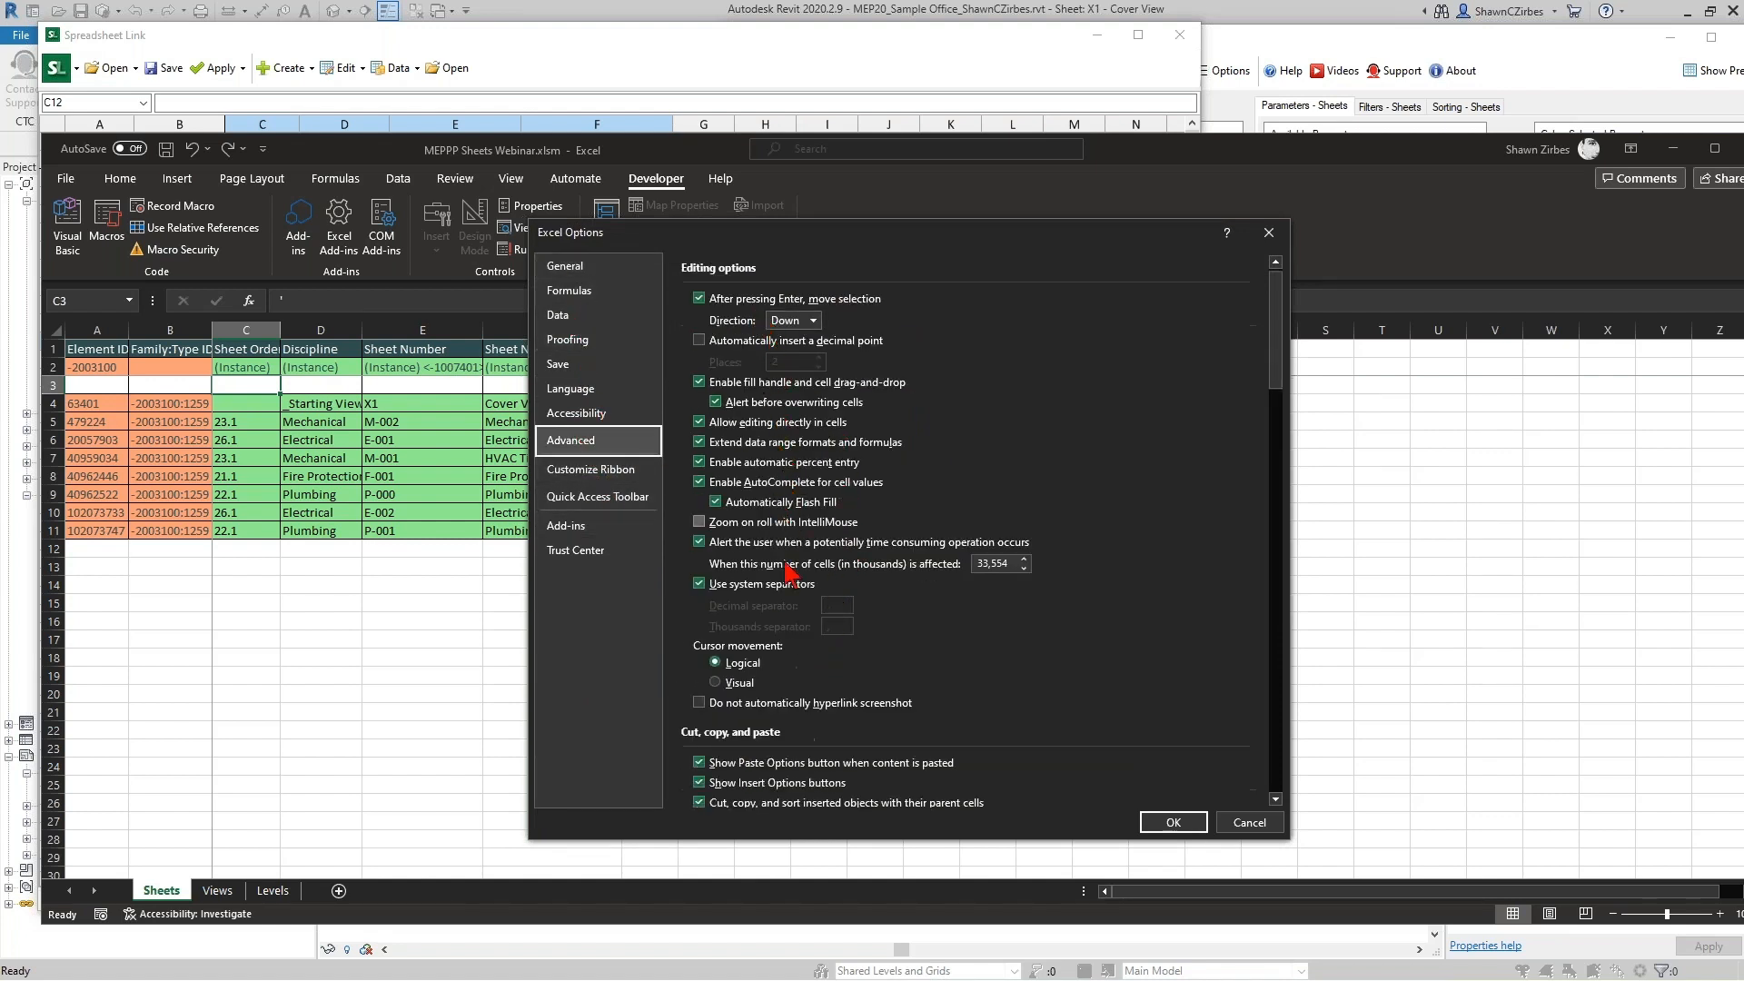
pyautogui.scroll(-10, 806, 672)
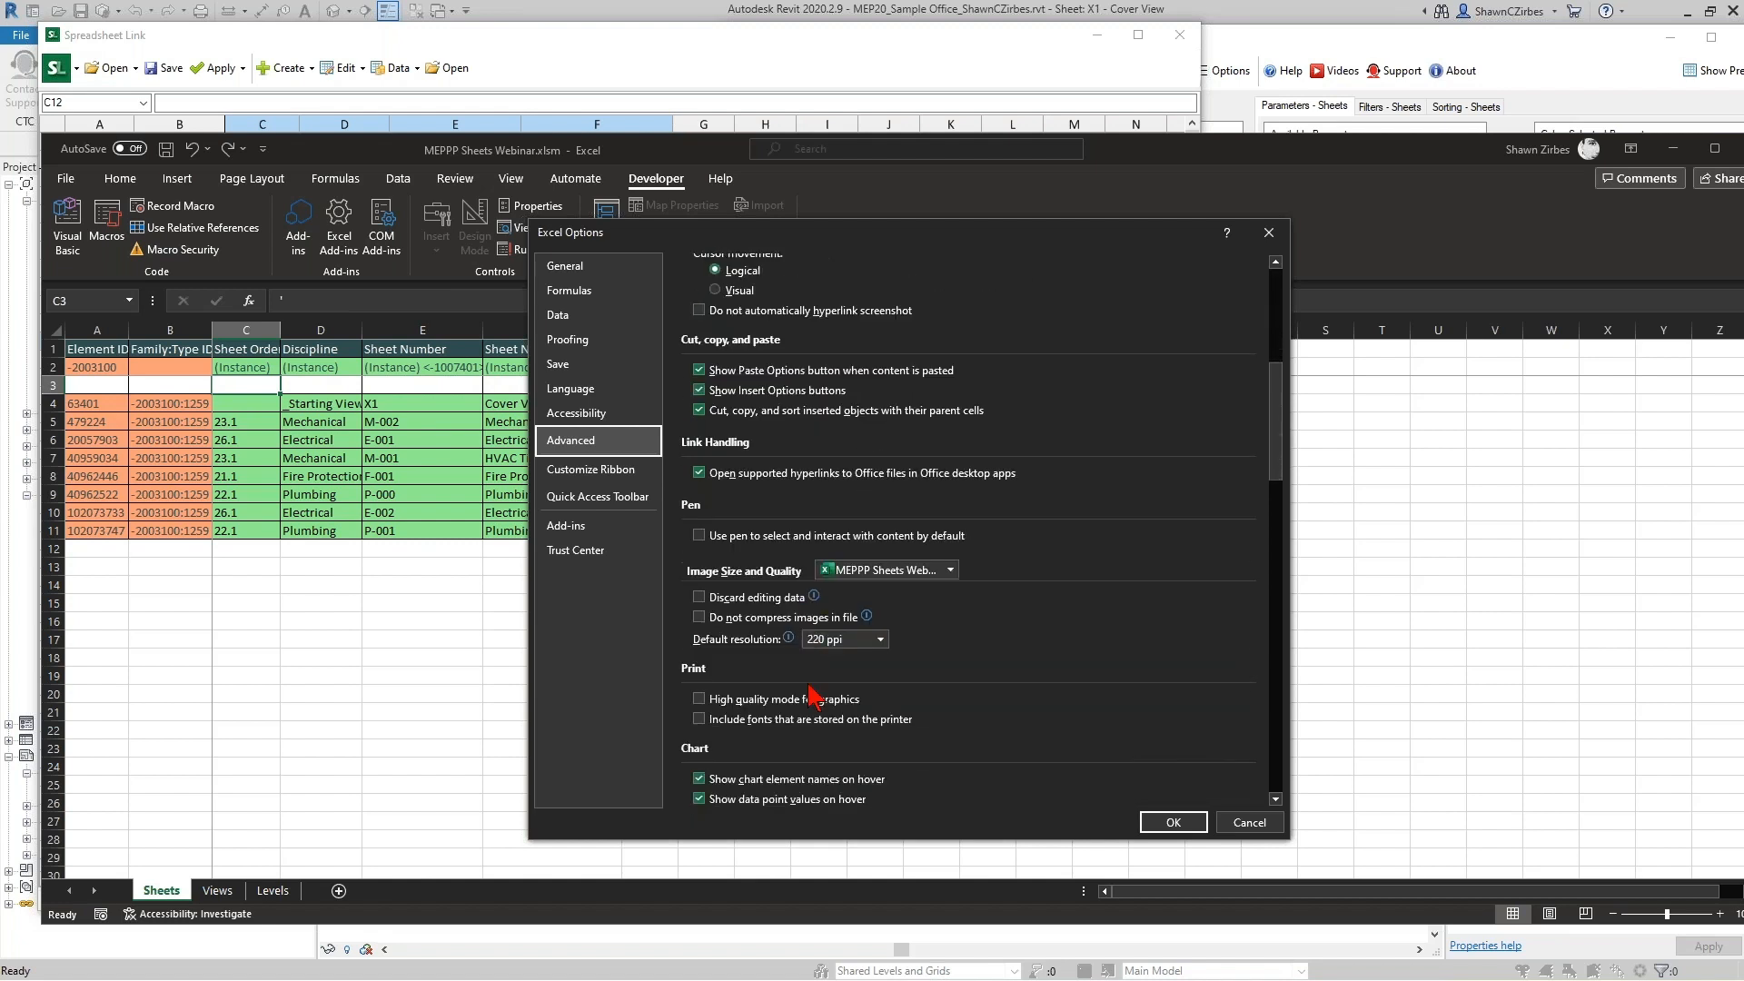
pyautogui.scroll(-8, 811, 695)
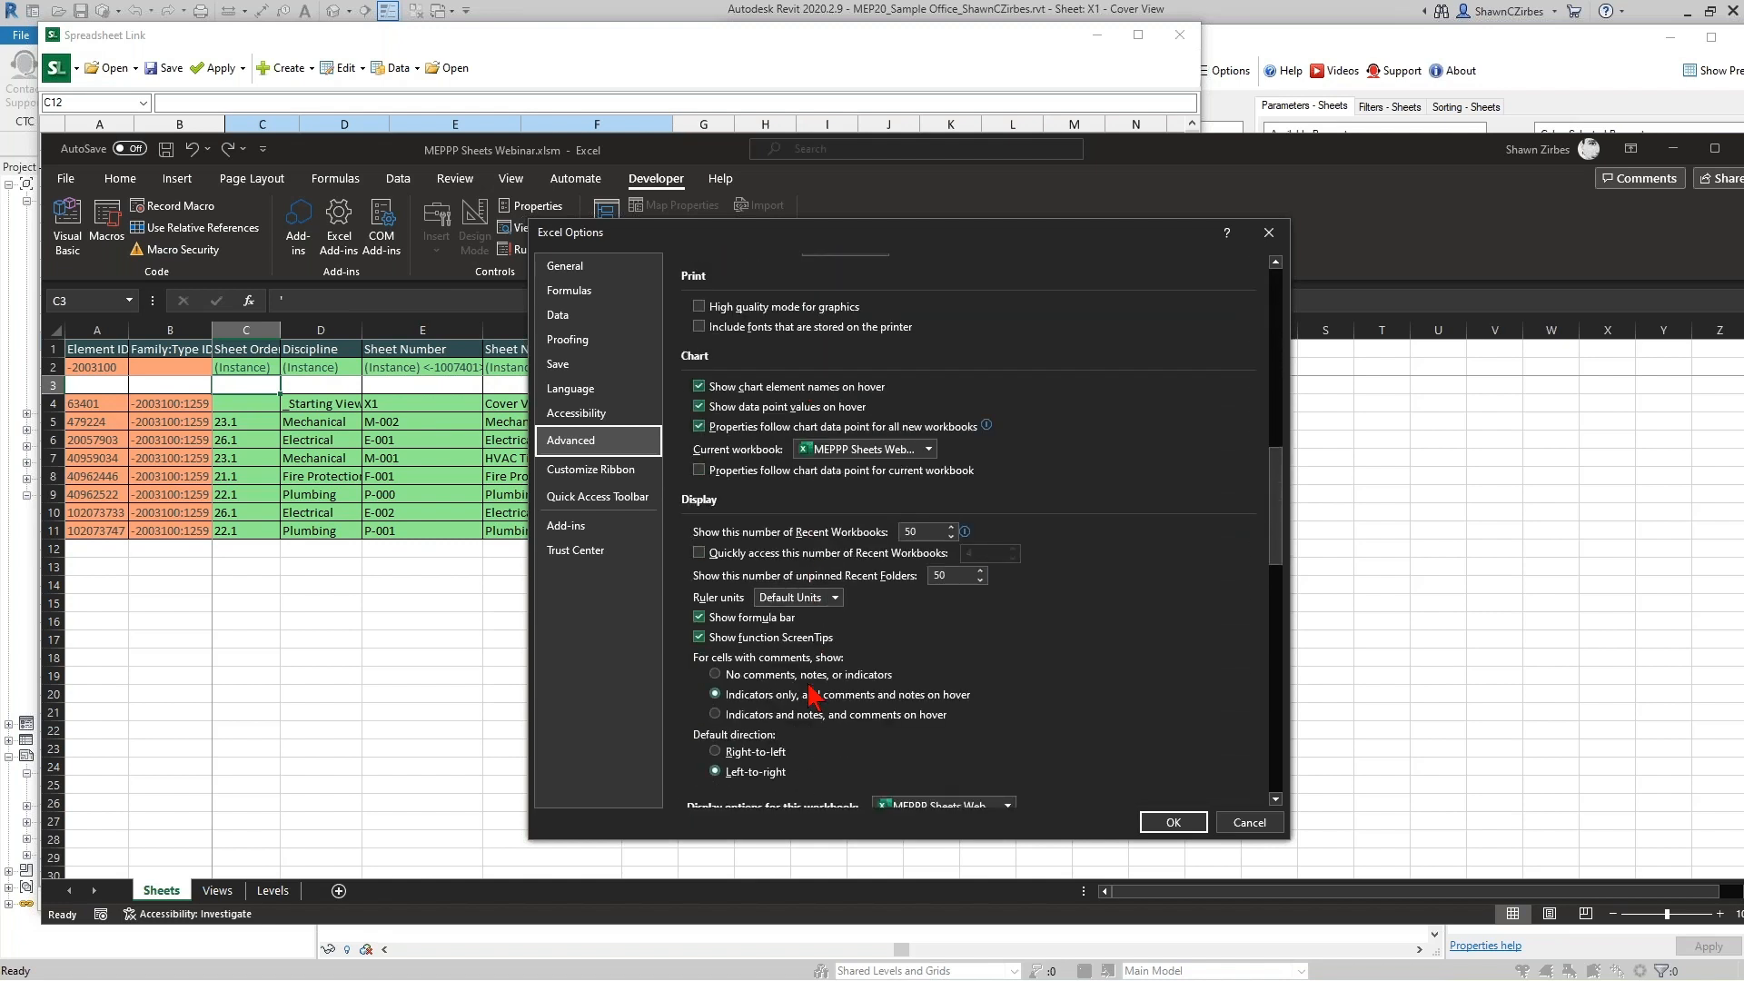
pyautogui.scroll(-9, 811, 695)
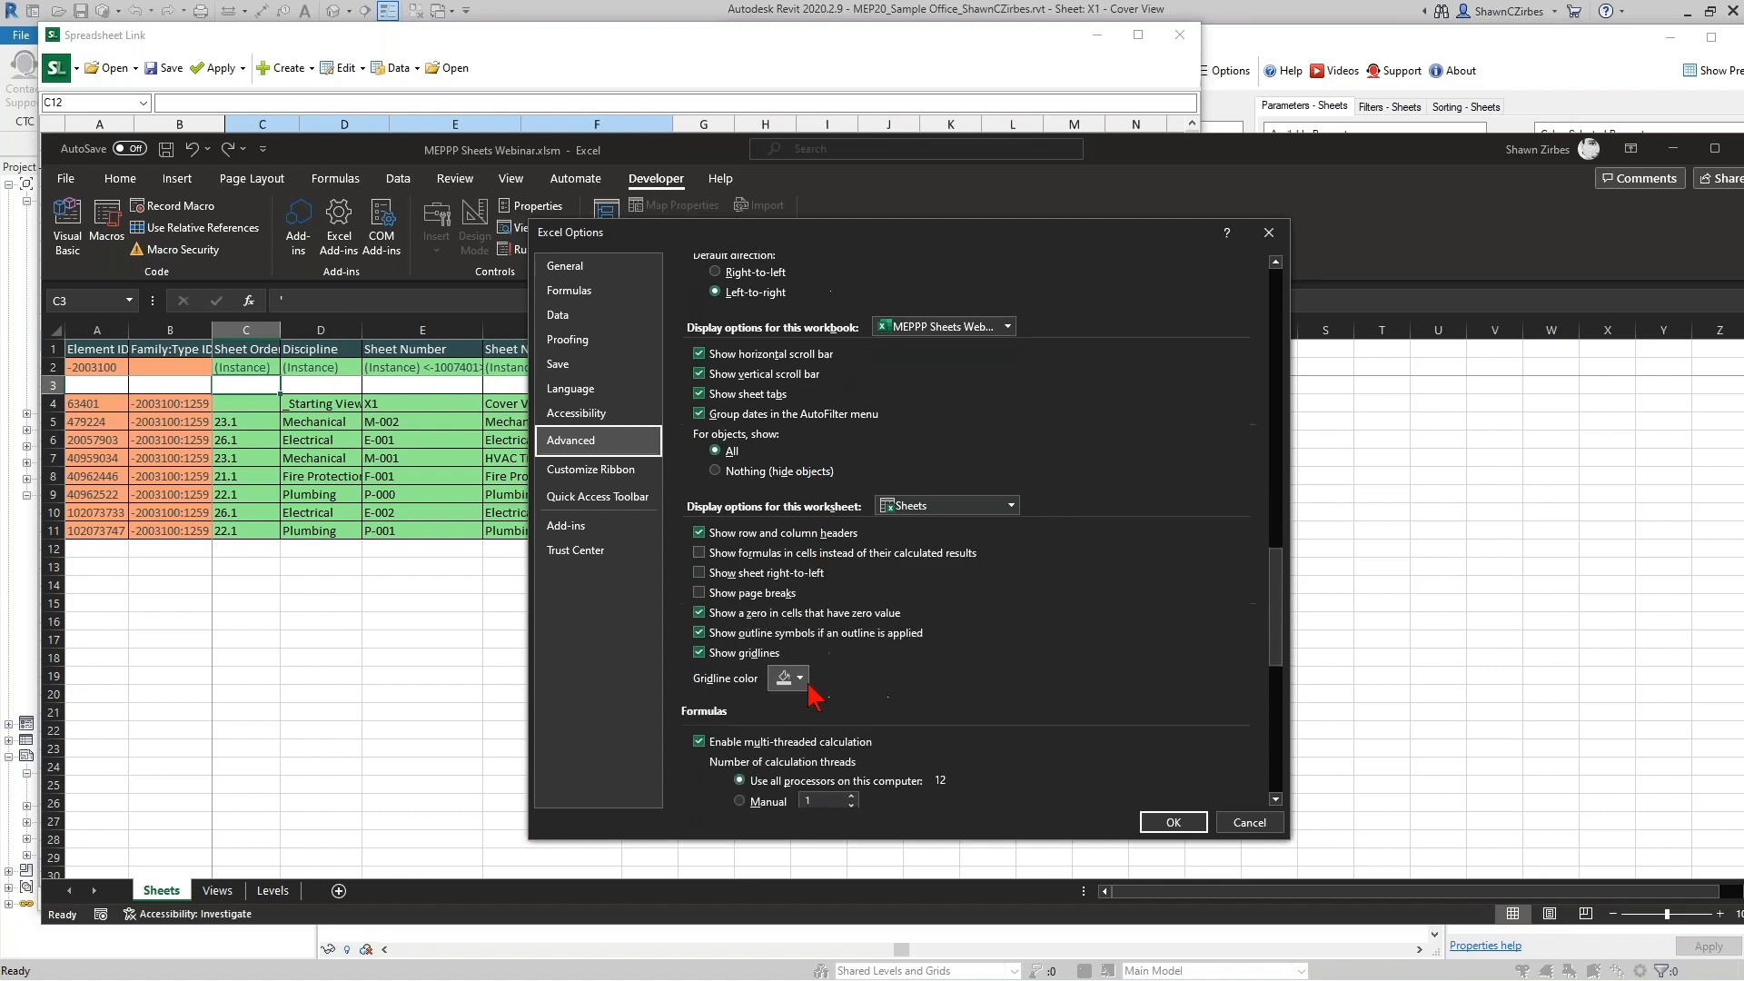
pyautogui.scroll(-9, 811, 695)
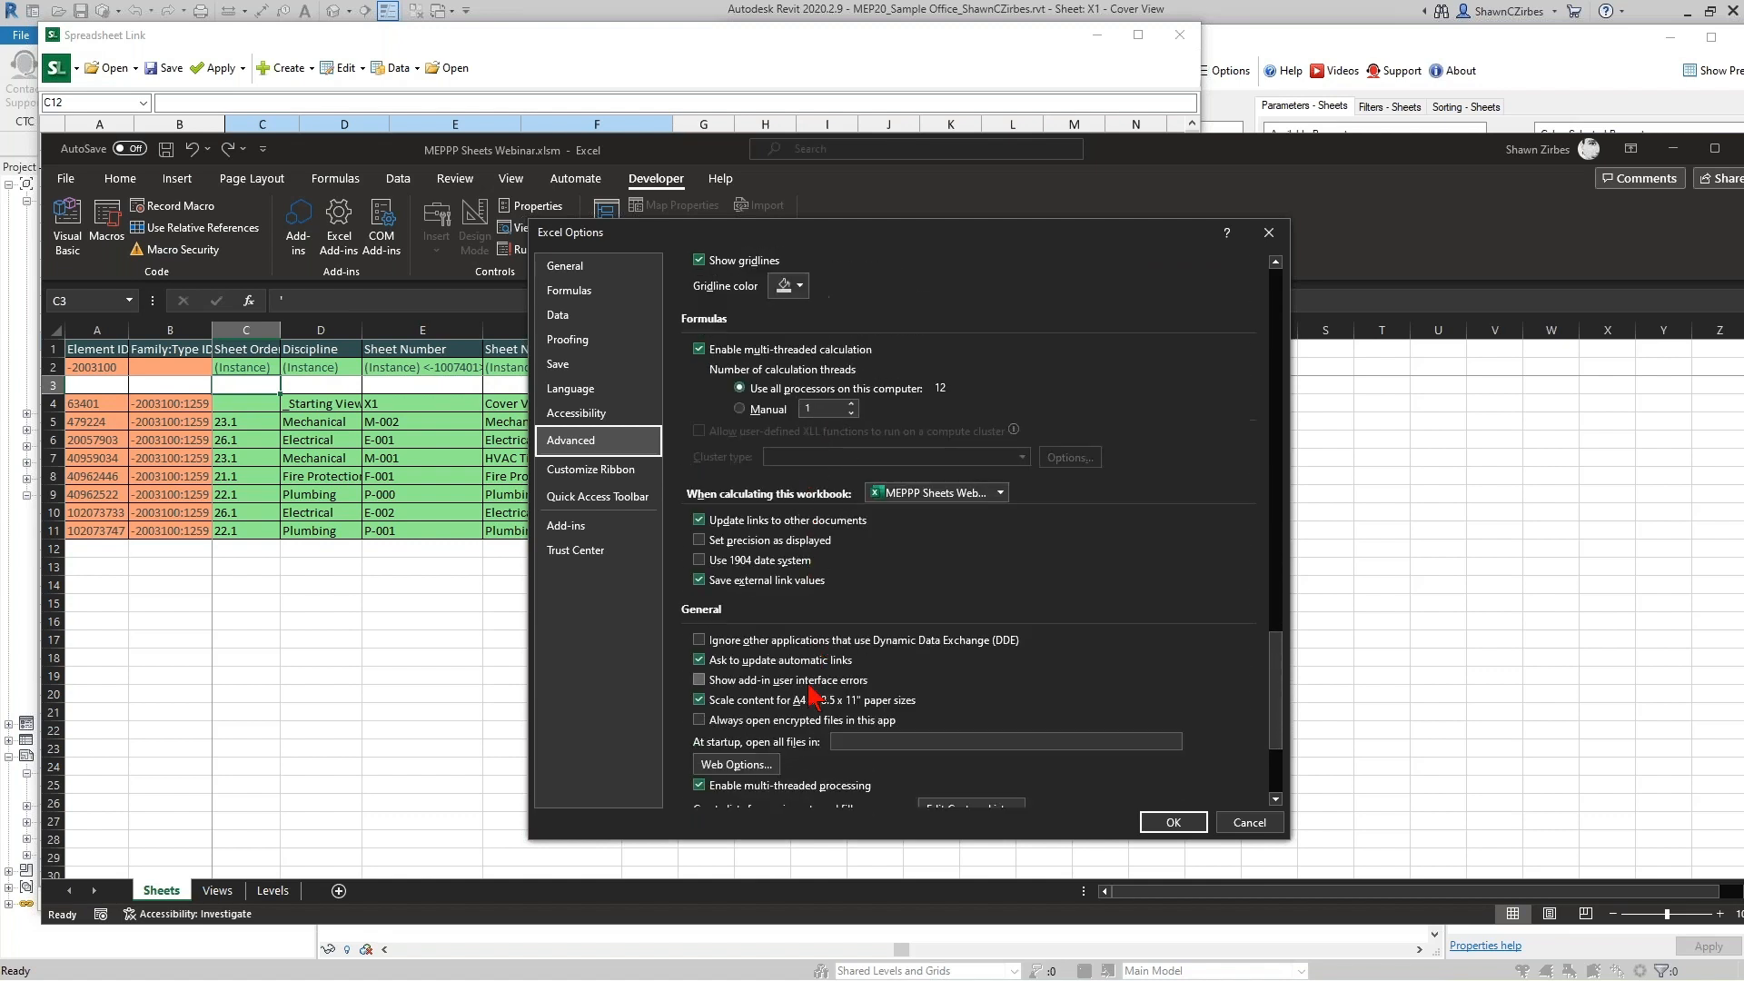
pyautogui.click(601, 478)
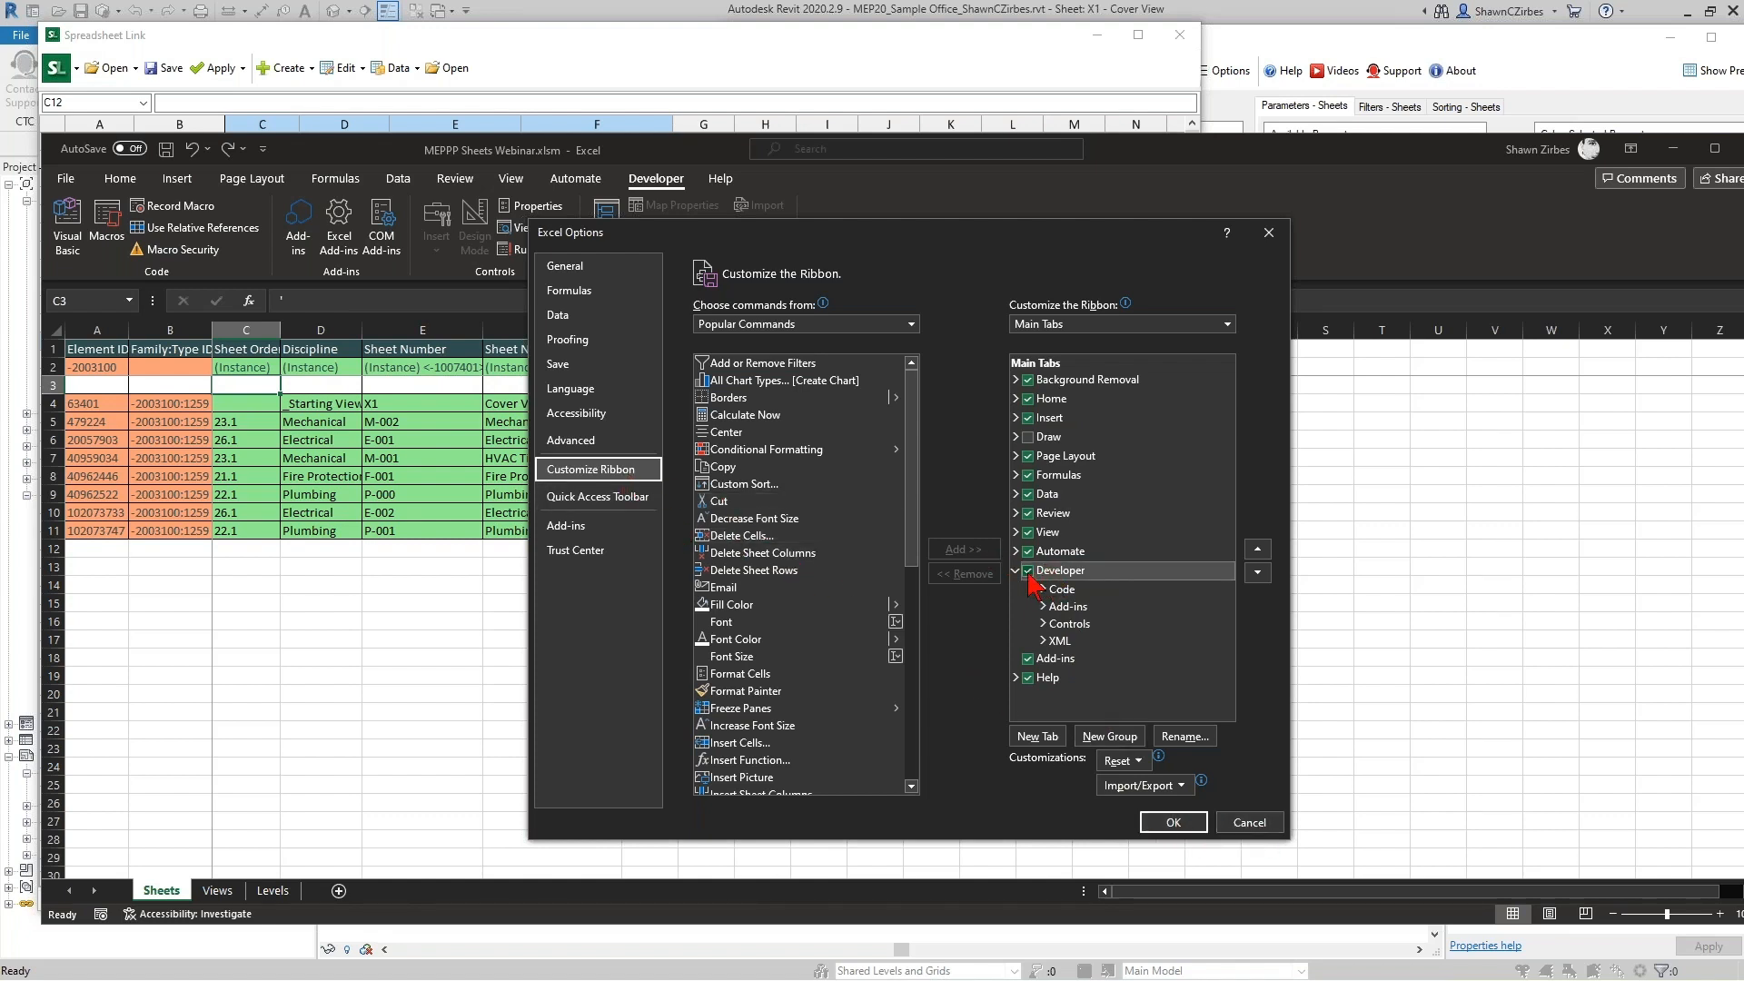
pyautogui.click(1247, 825)
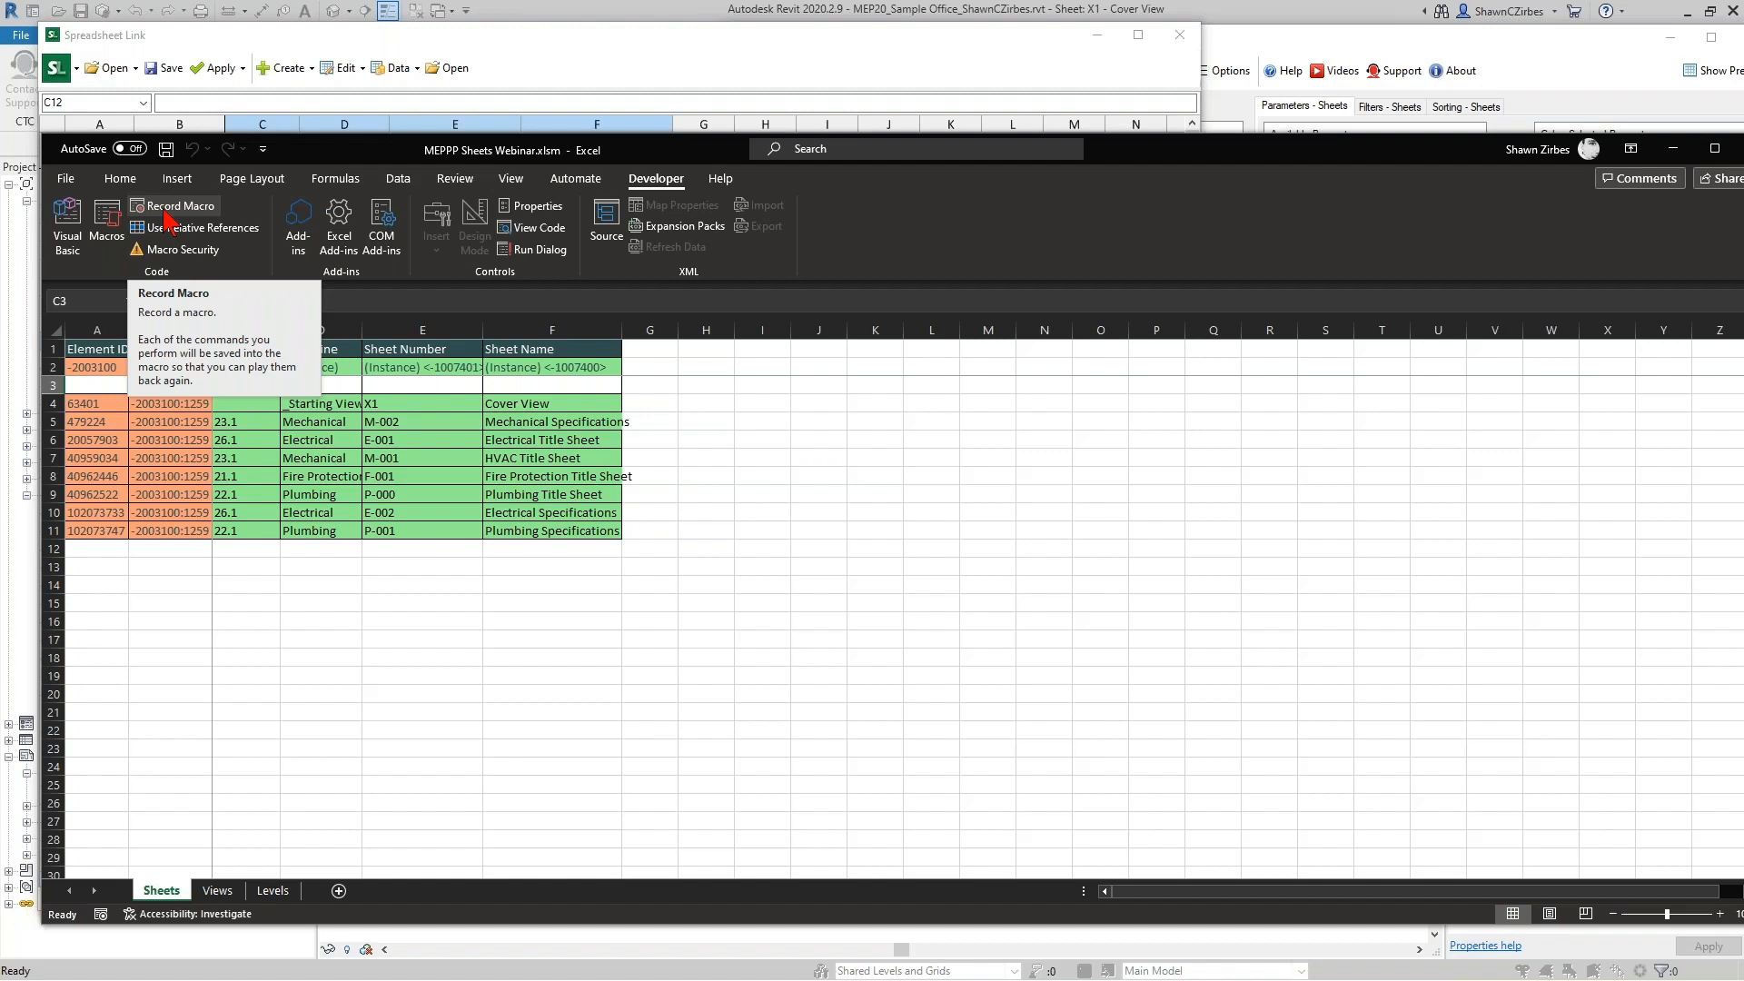
# Start recording a macro named Unprotect_Sheet, stored in This Workbook.
pyautogui.click(173, 206)
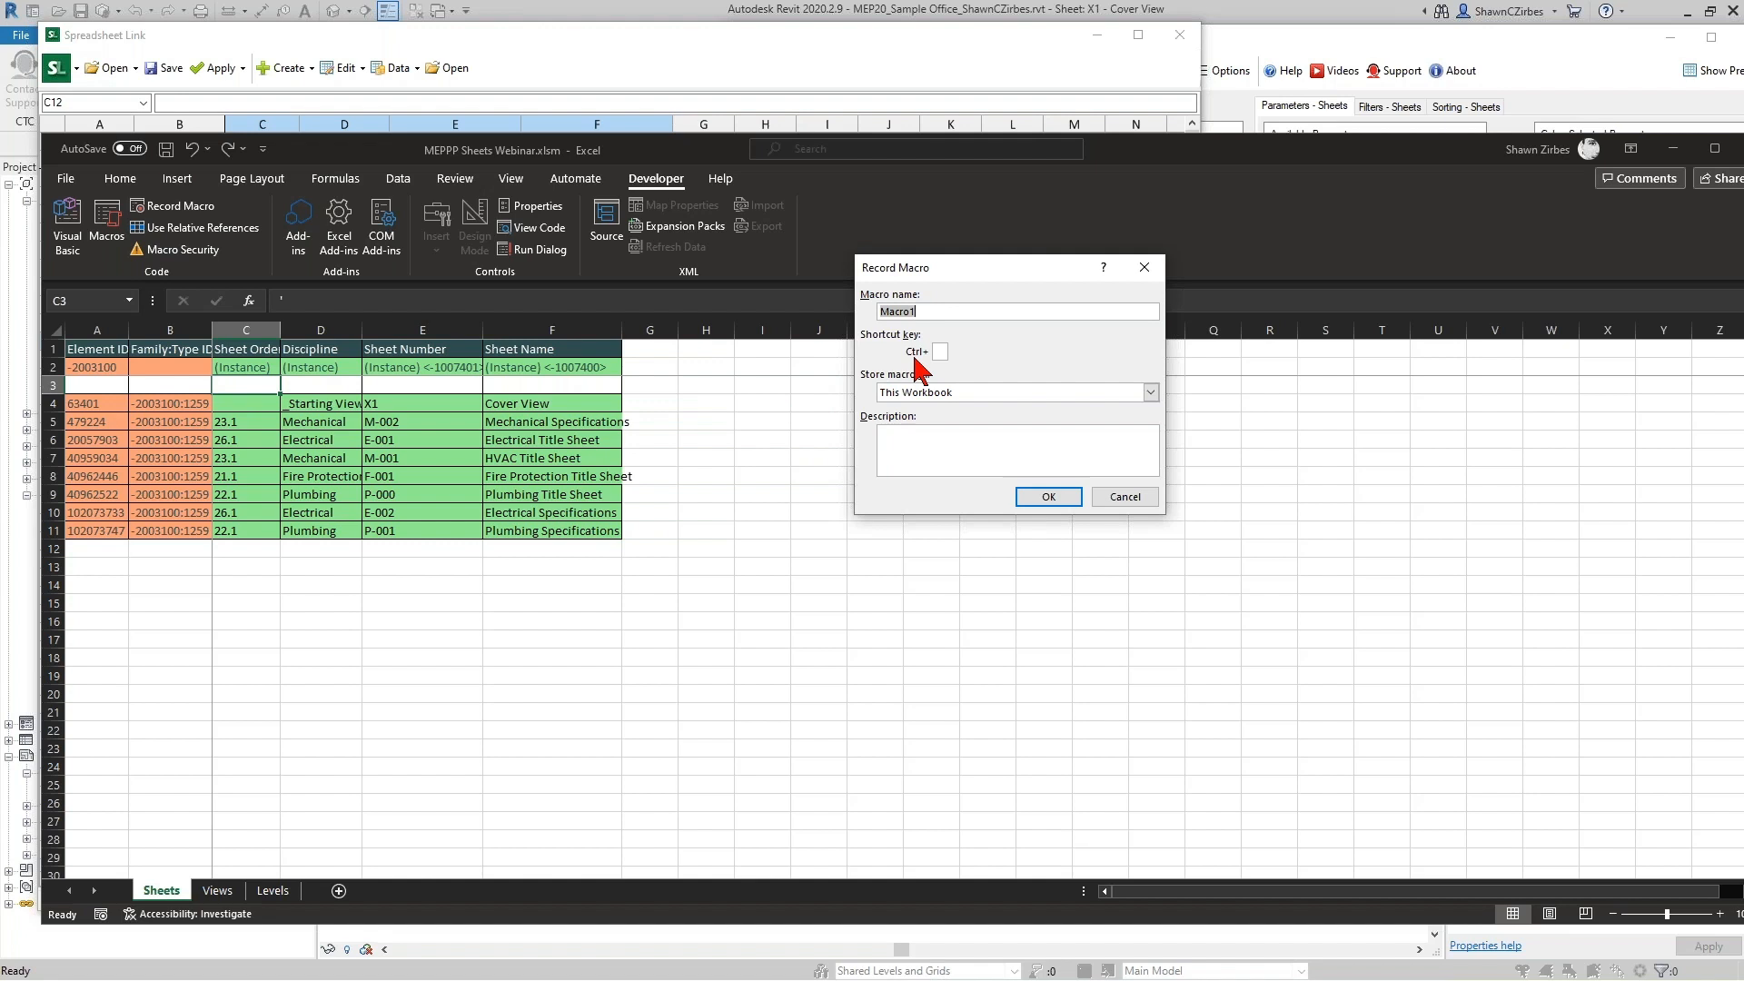
pyautogui.write('Unprotect')
pyautogui.write('Sheet')
pyautogui.click(929, 309)
pyautogui.write('_')
pyautogui.click(1049, 497)
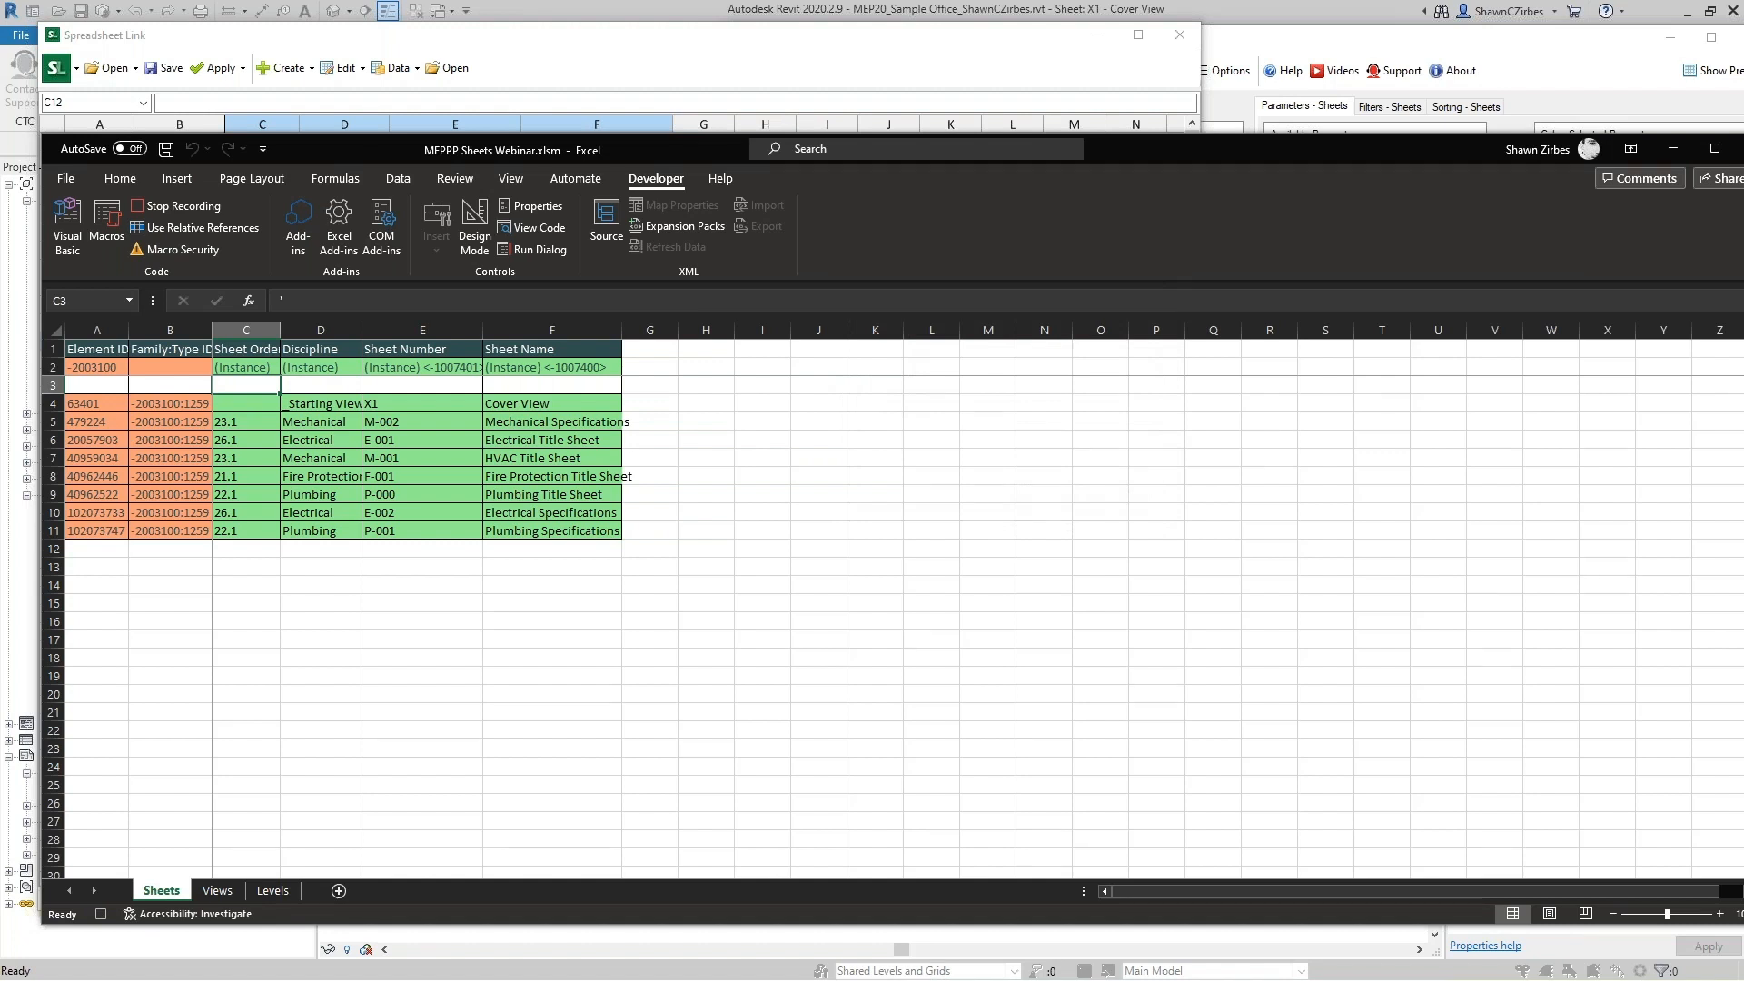
# Unprotect the Sheets worksheet by entering the sheet password, and stop the macro recording.
pyautogui.click(456, 179)
pyautogui.click(827, 232)
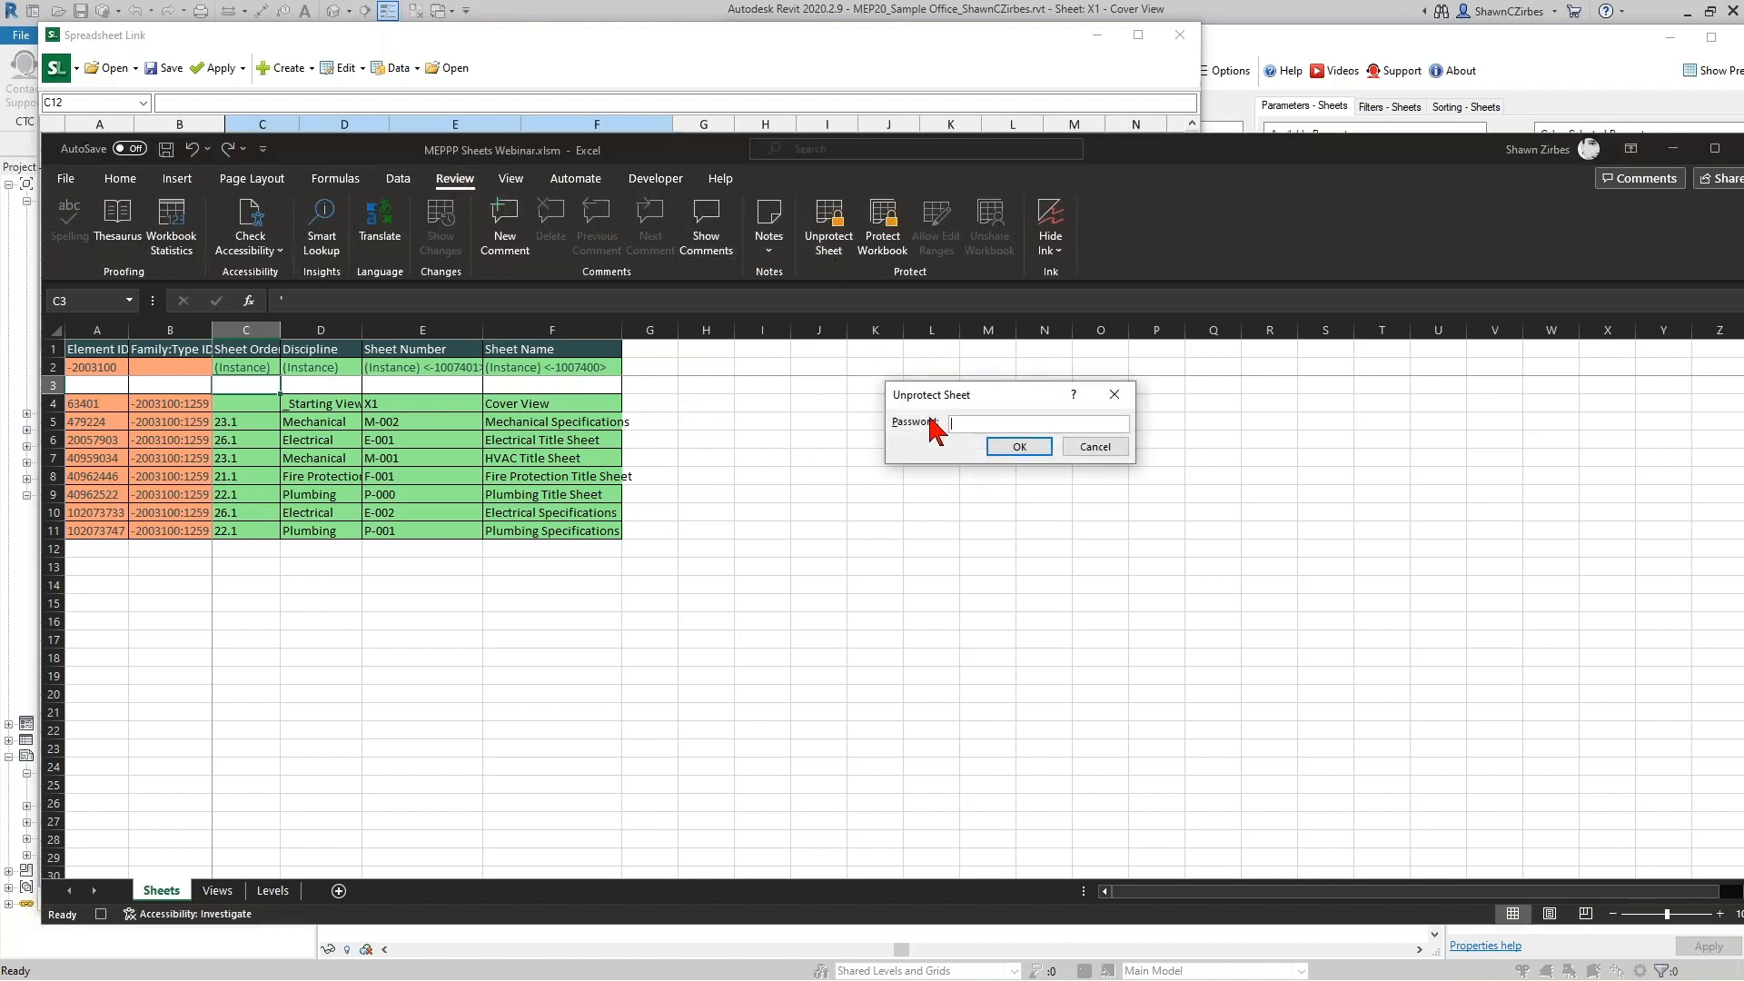
pyautogui.write('•••••••')
pyautogui.click(1029, 447)
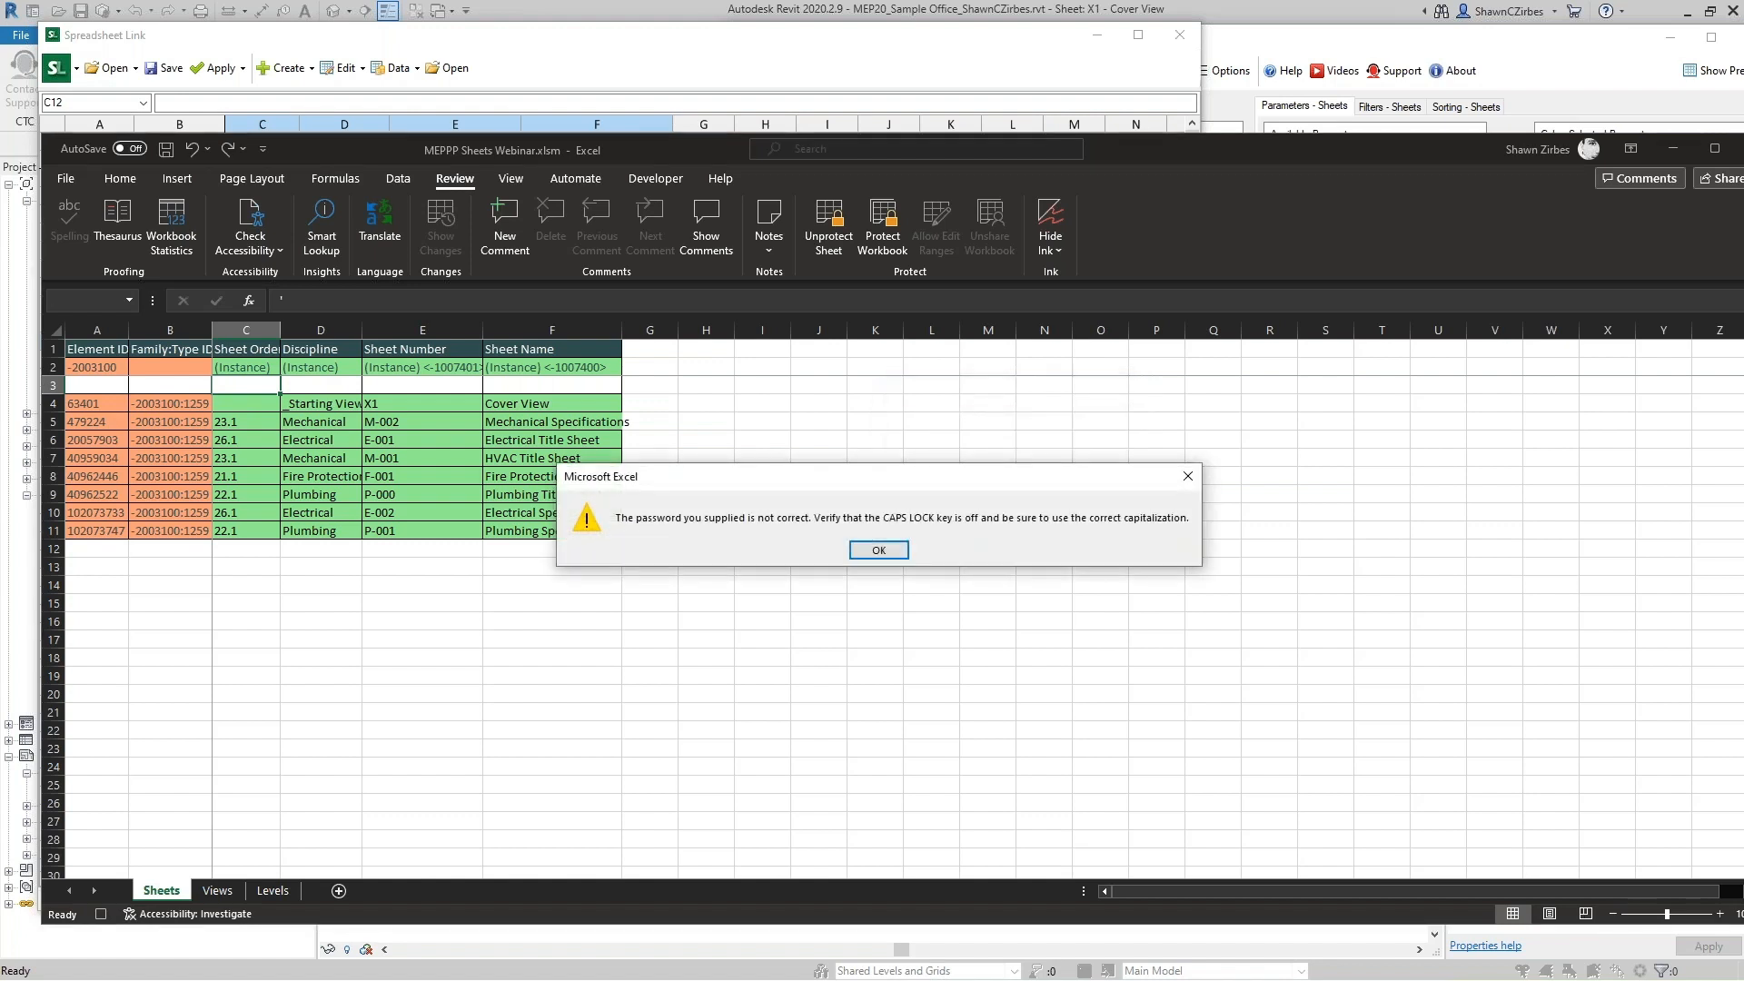
pyautogui.click(879, 550)
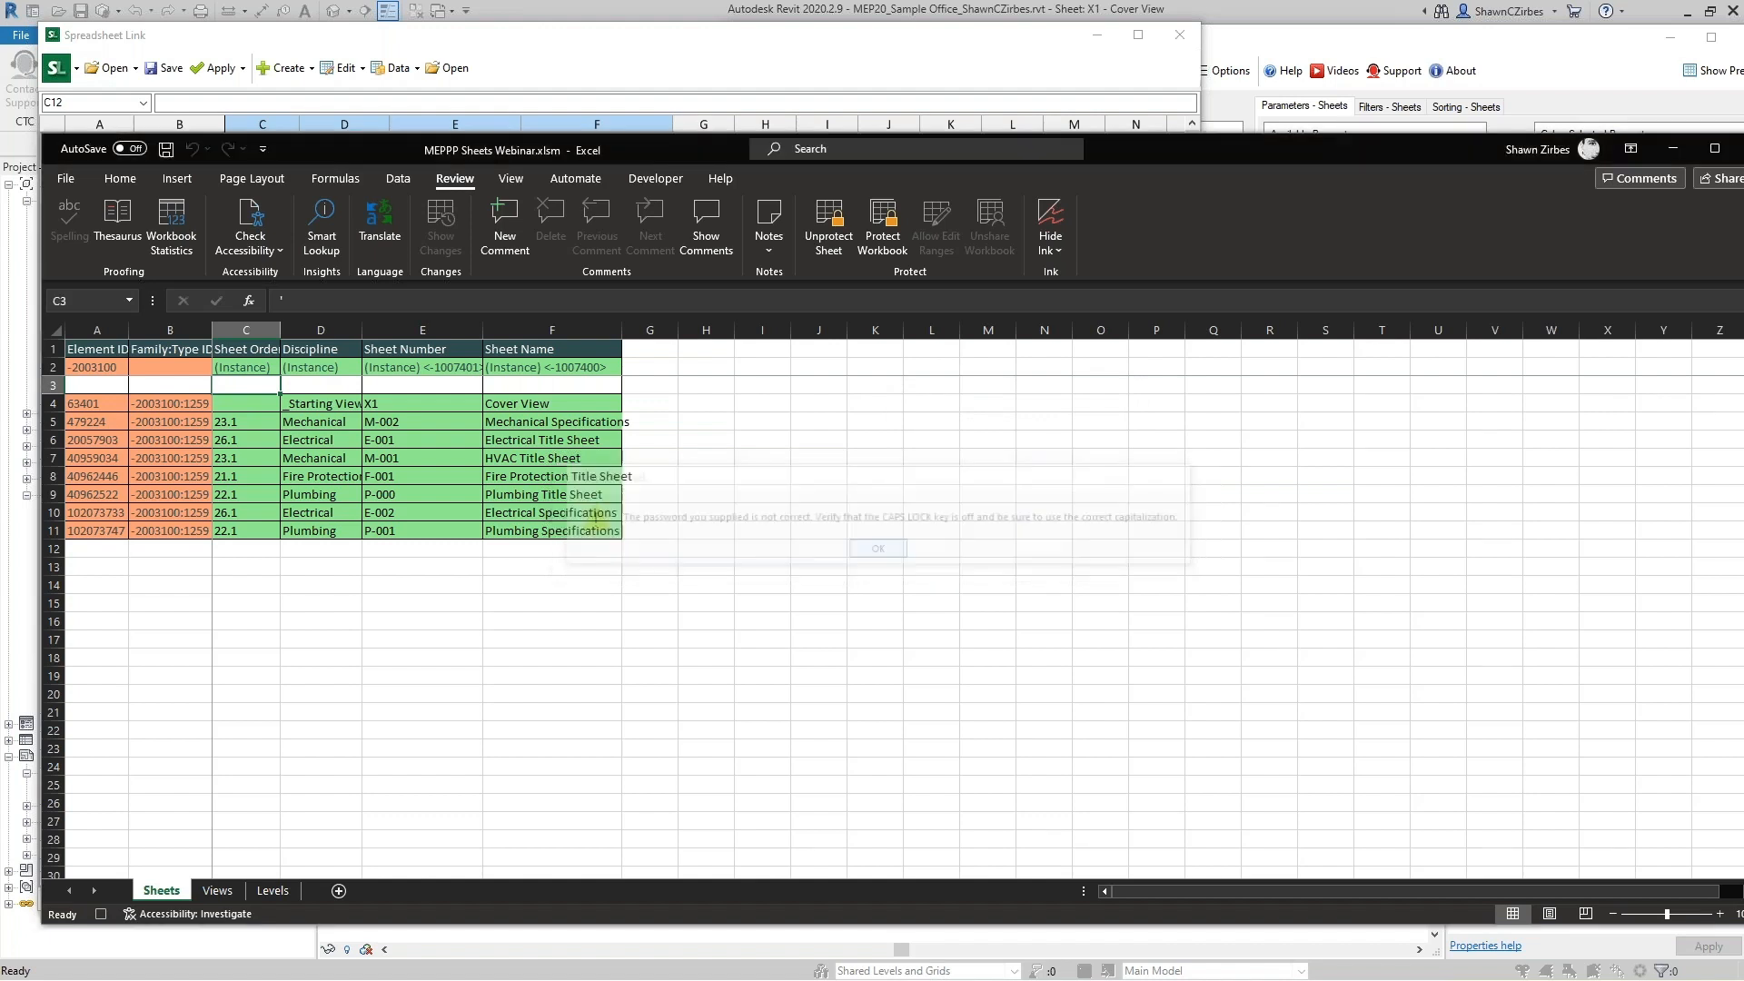
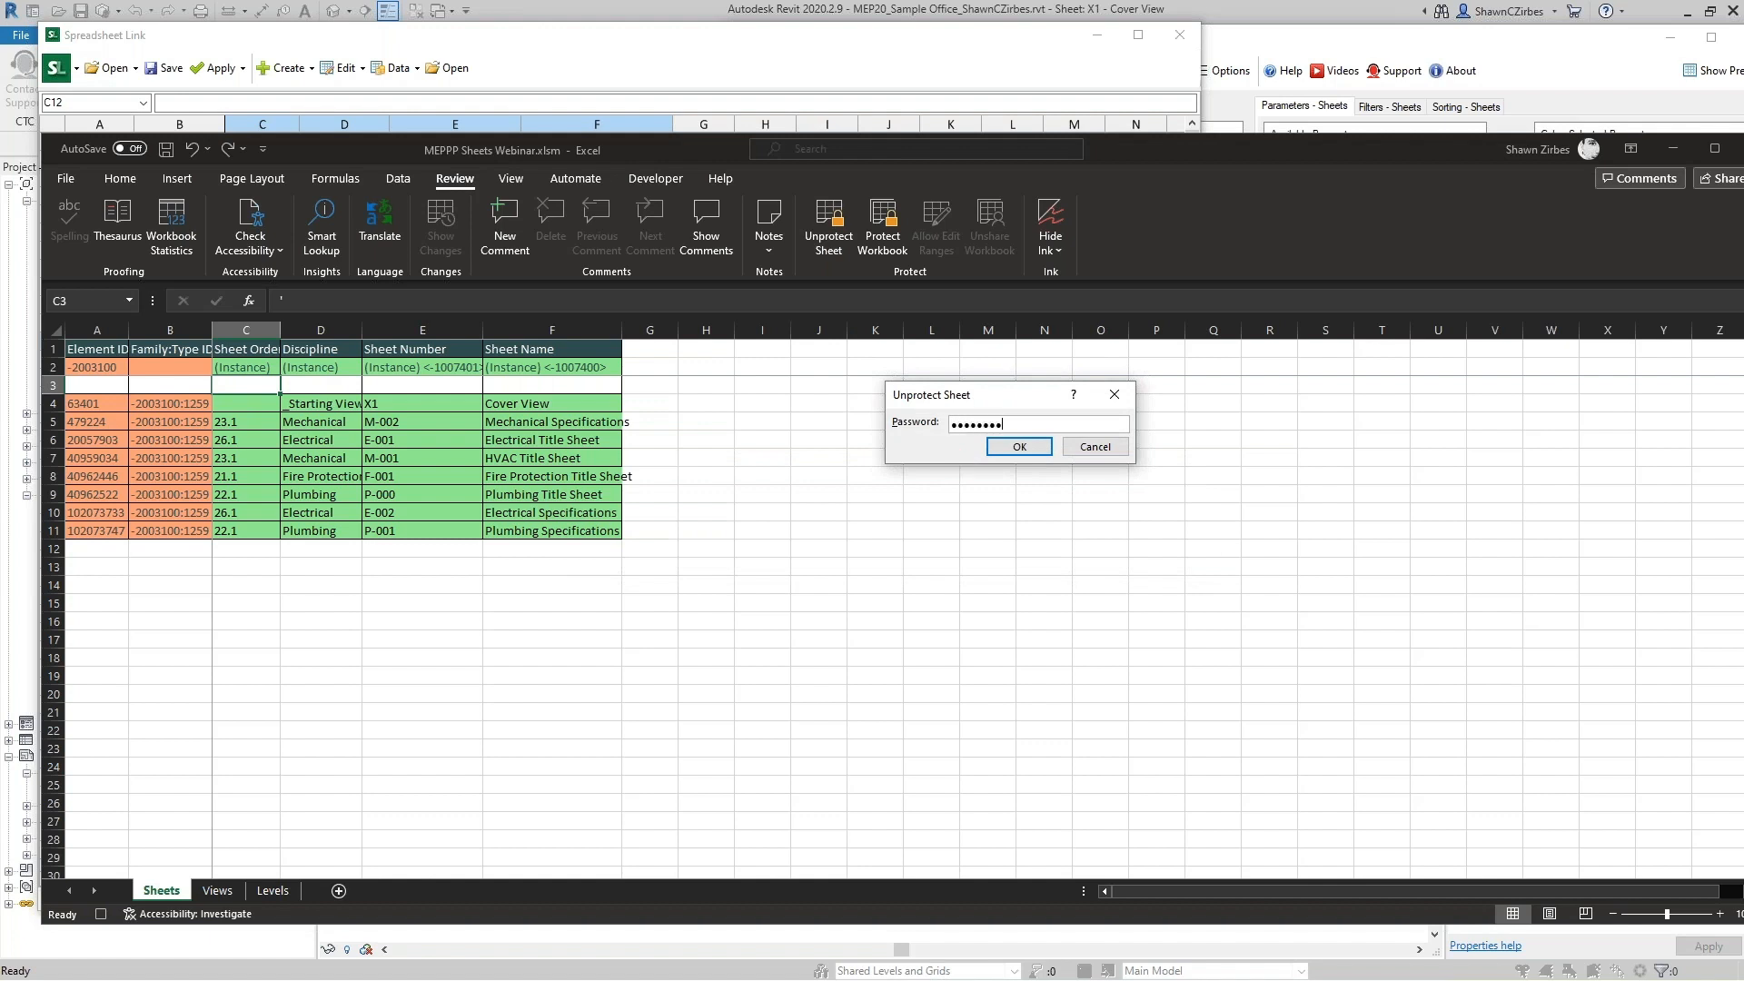
pyautogui.click(1013, 451)
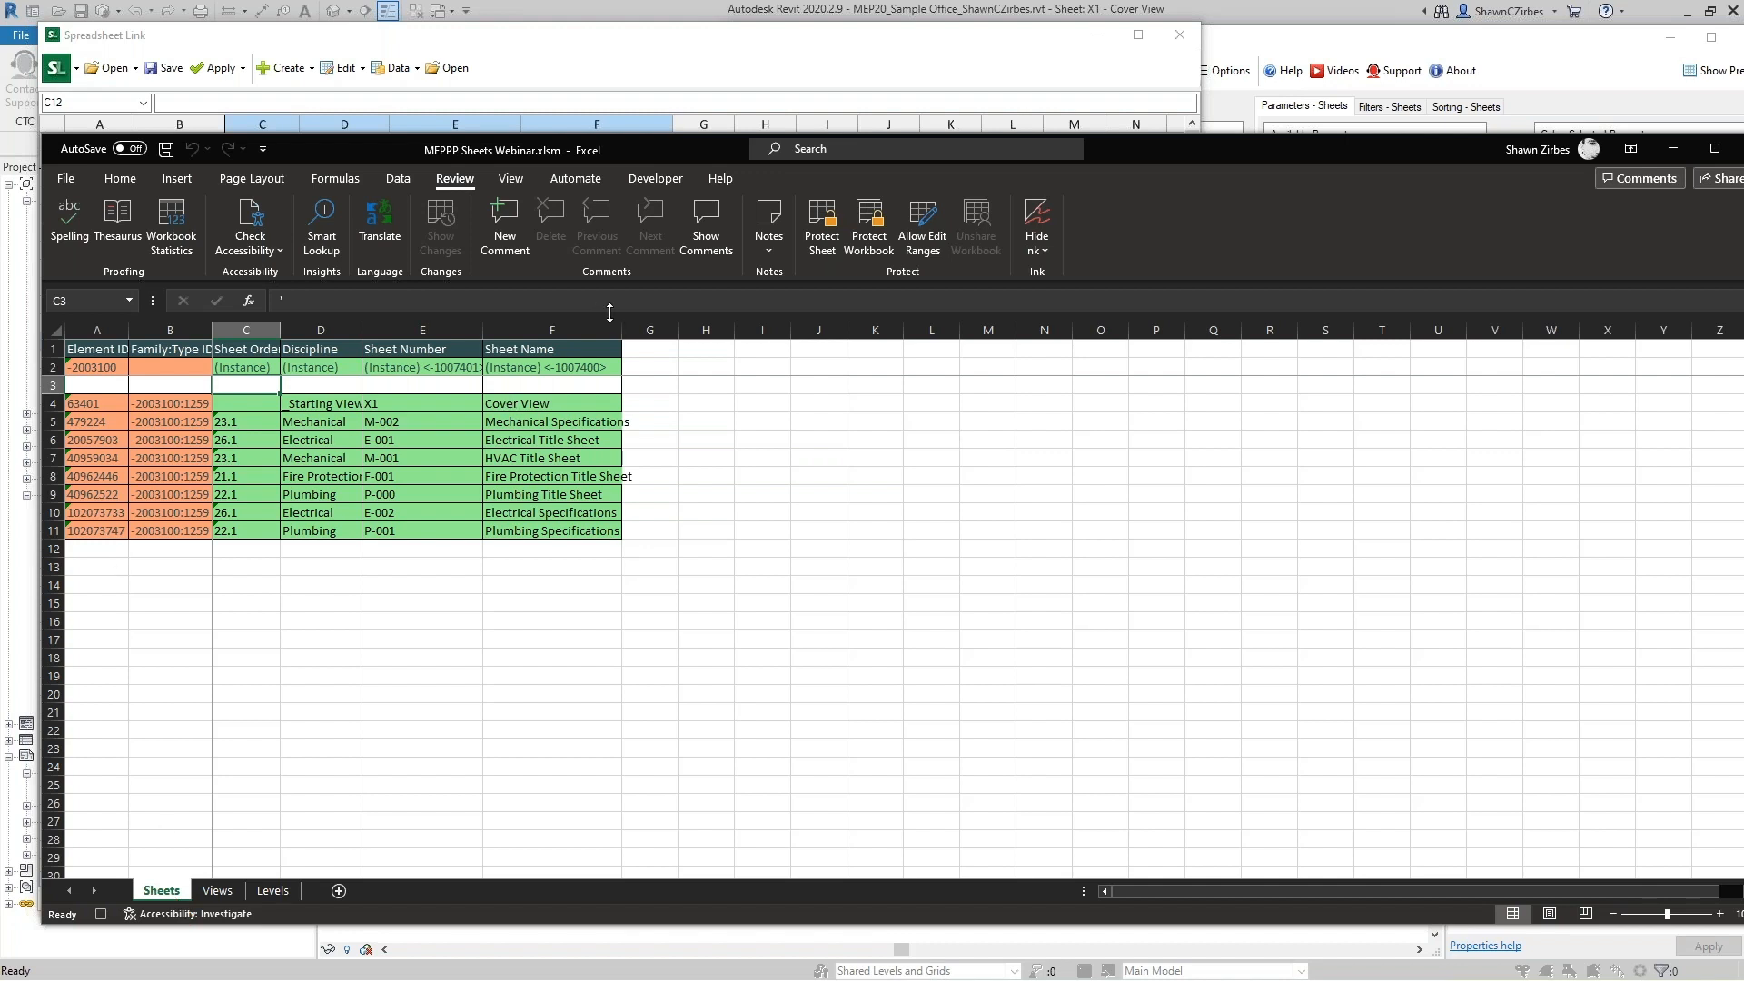
pyautogui.click(663, 179)
pyautogui.click(216, 209)
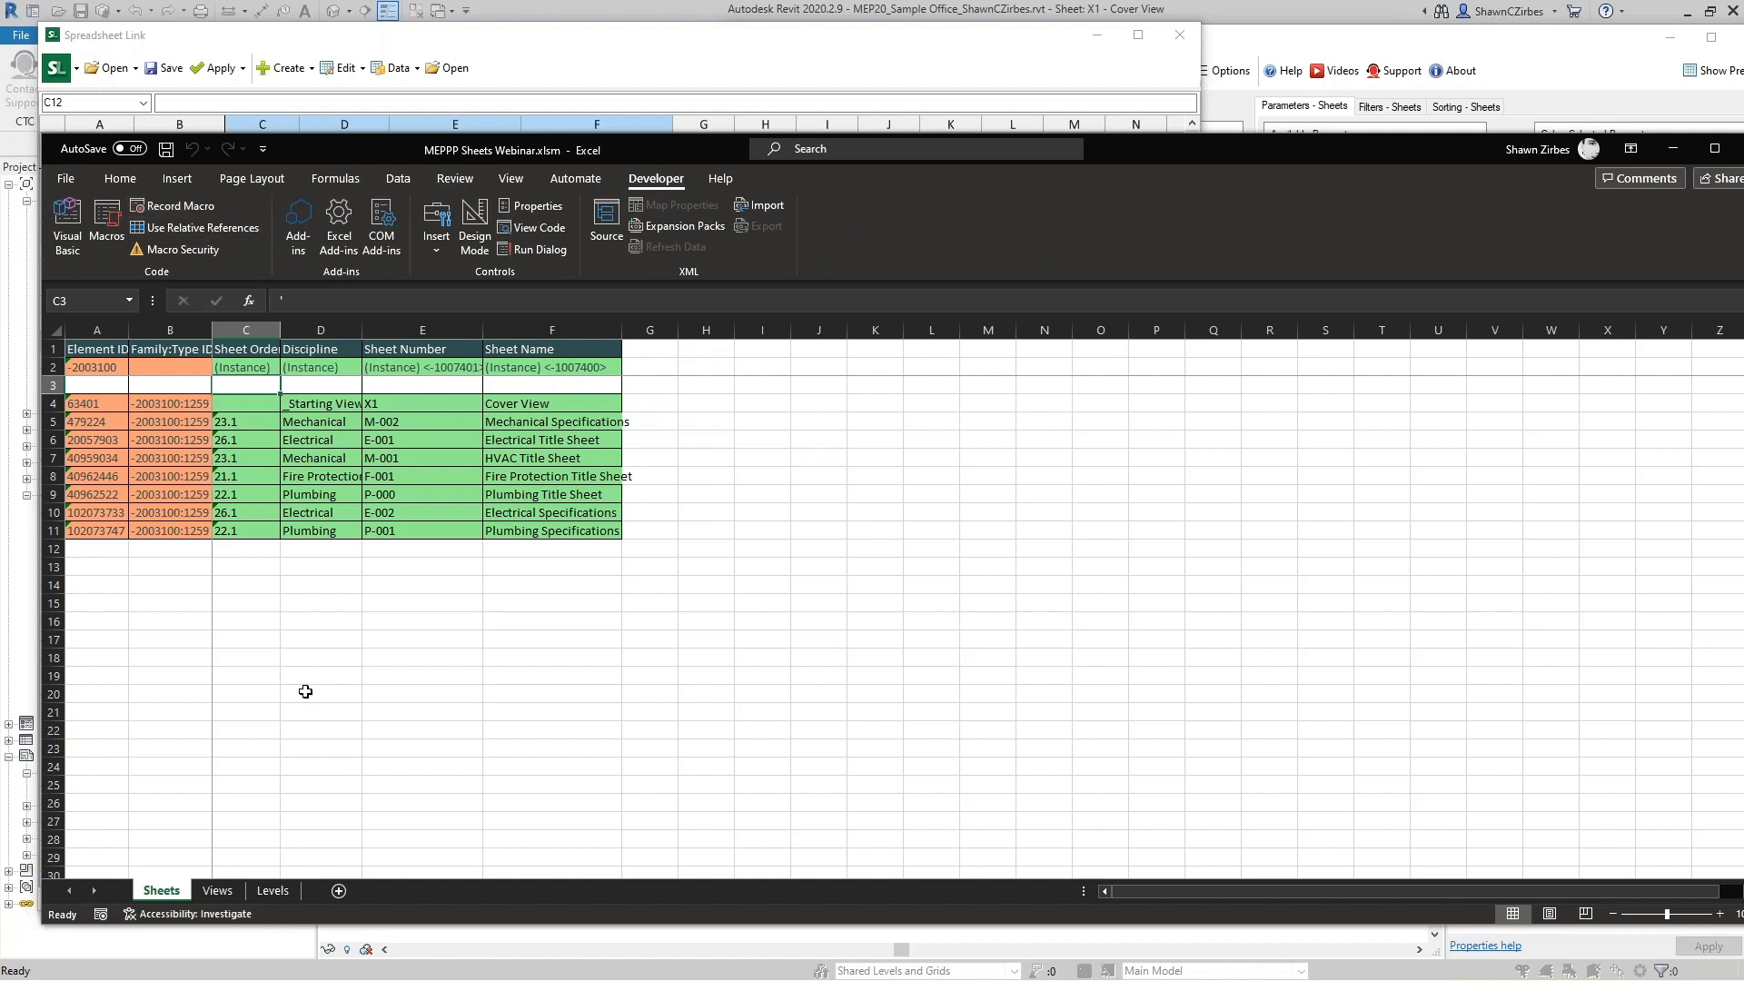
# View the Levels worksheet for comparison, return to the Sheets worksheet and select Sheet Order cell C4.
pyautogui.click(273, 890)
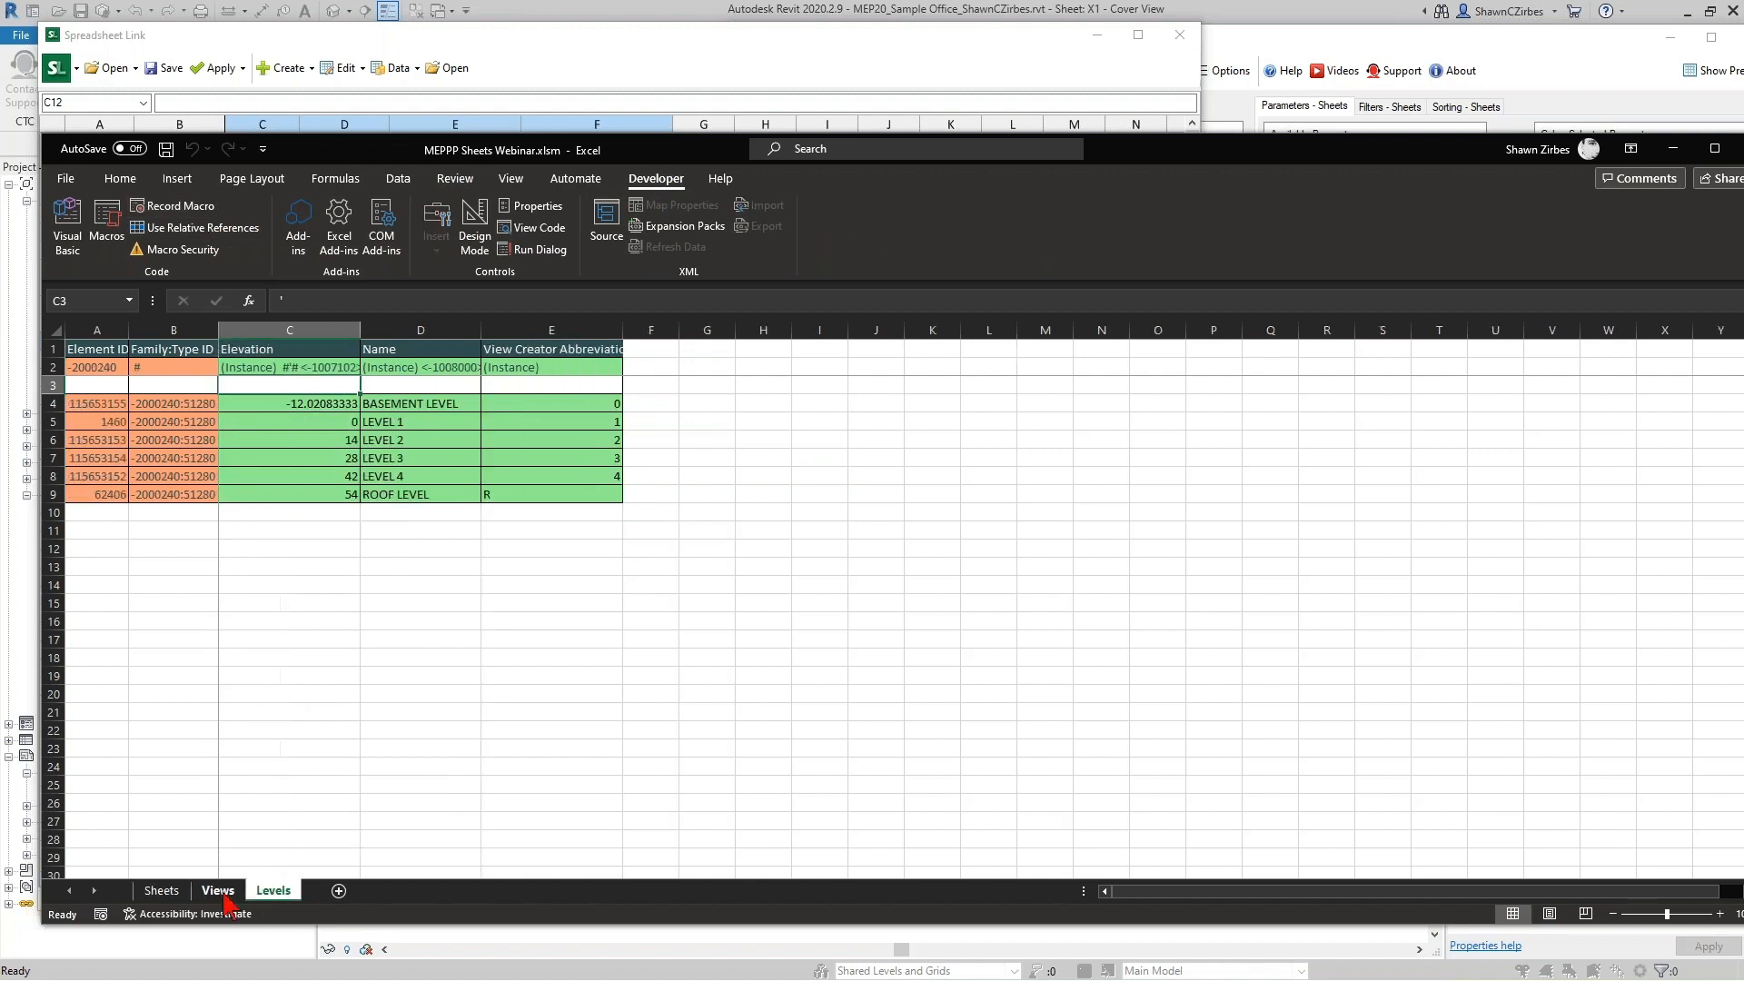
pyautogui.click(164, 892)
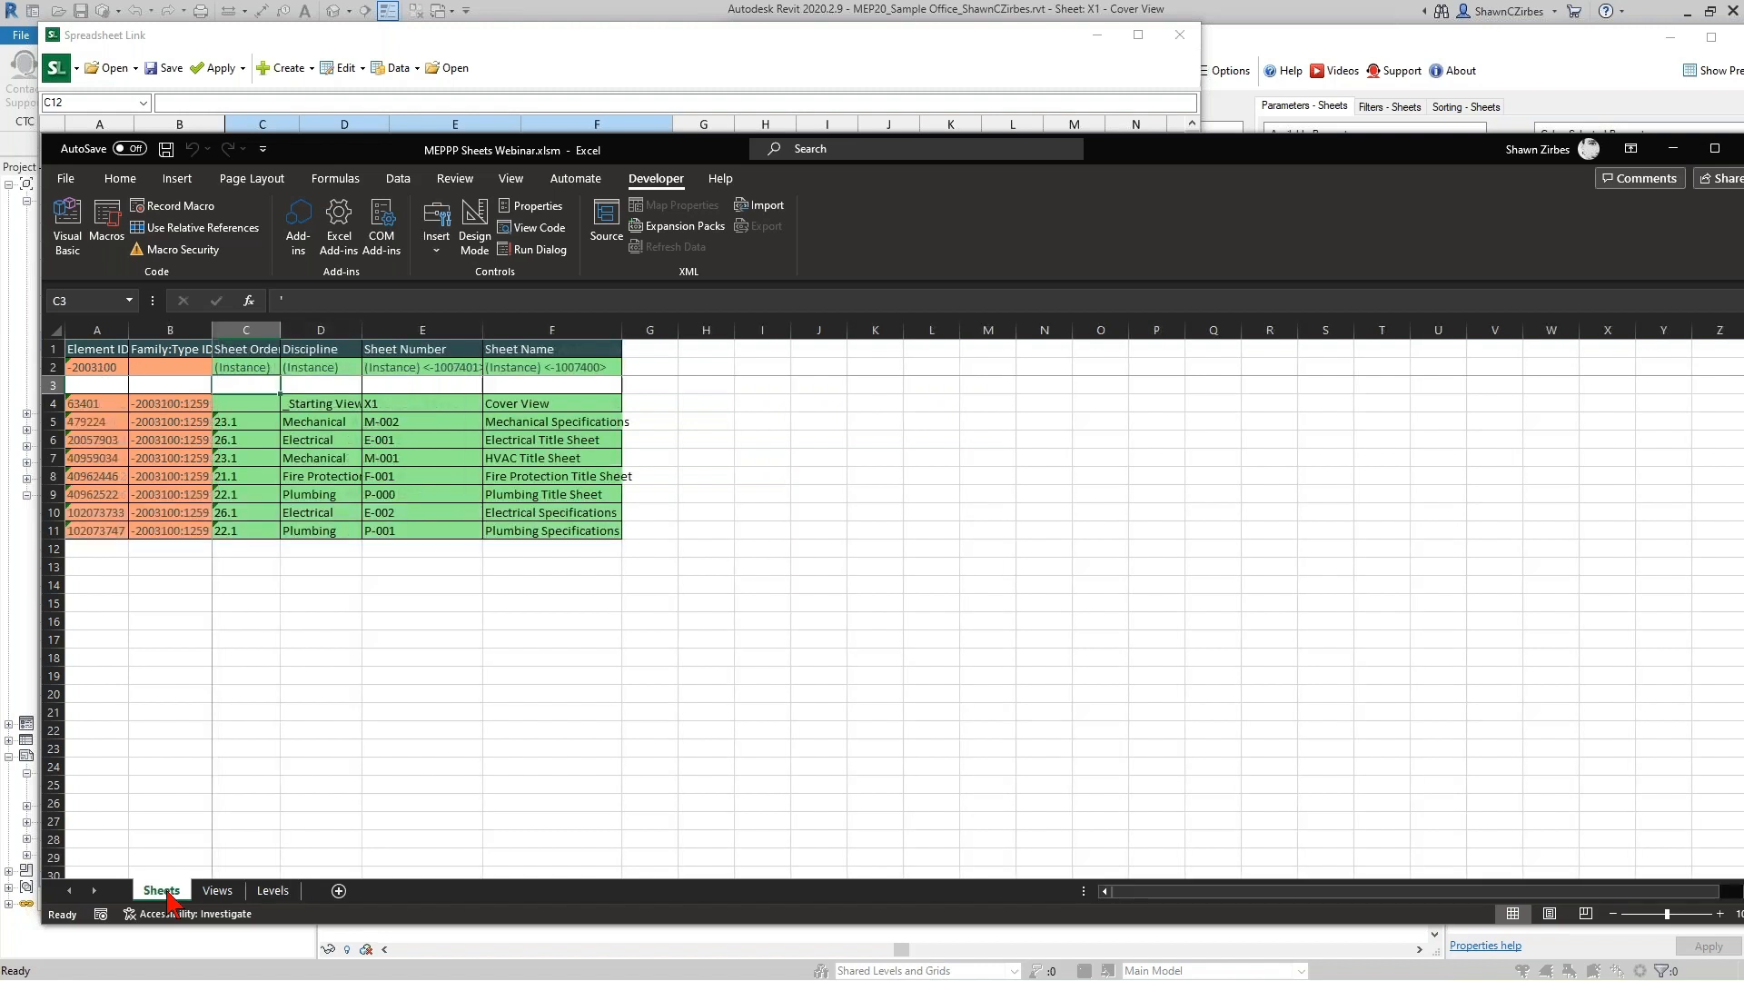
pyautogui.click(234, 404)
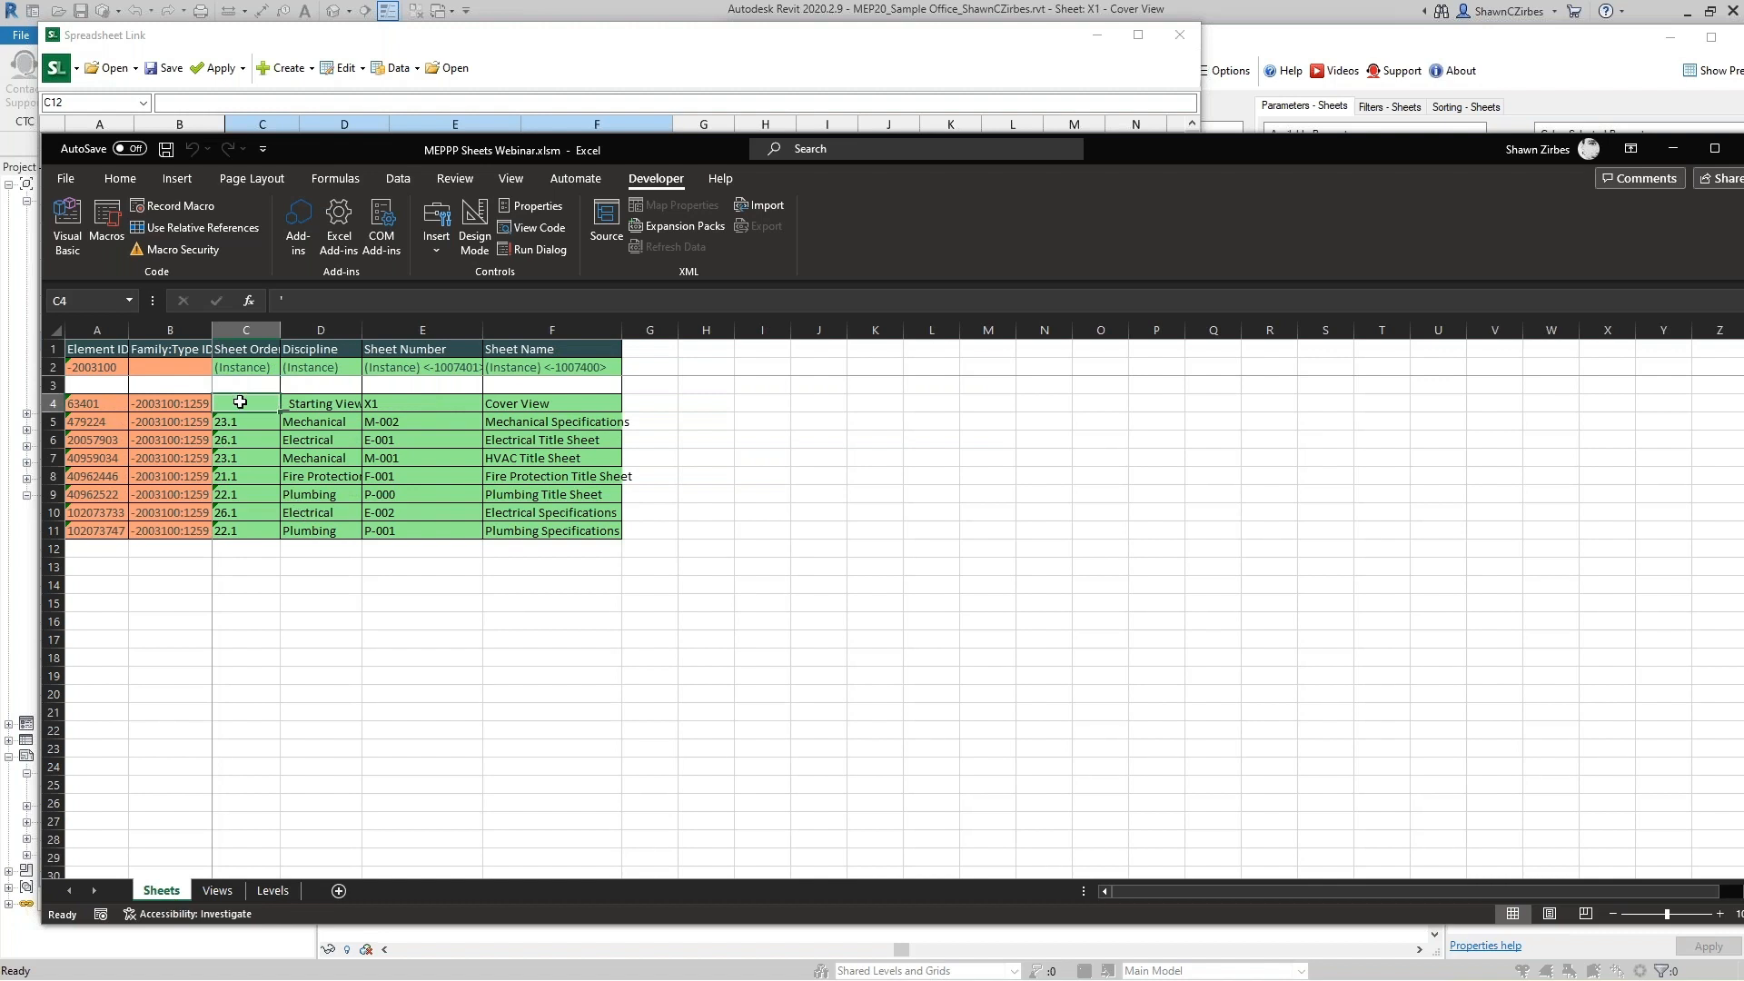
# Delete the sheet records in A5:F11 of the Sheets worksheet, leaving only the Cover View row below the headers.
pyautogui.moveTo(86, 408); pyautogui.dragTo(583, 531)
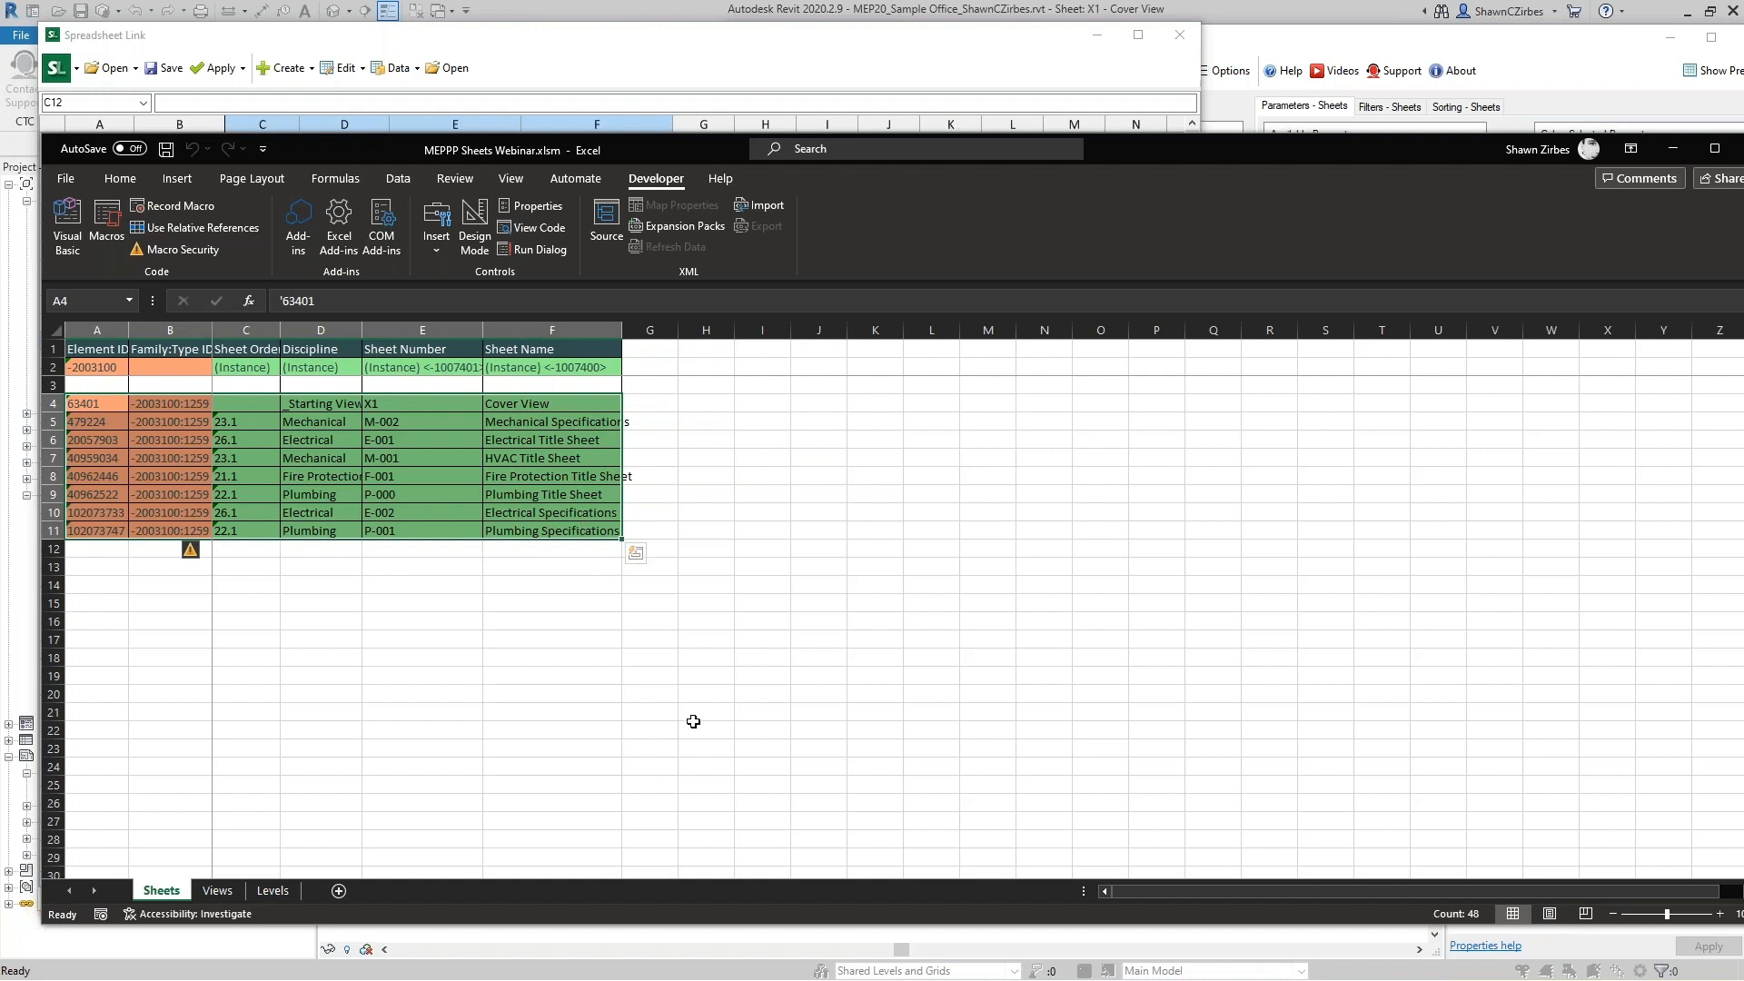
pyautogui.moveTo(96, 422); pyautogui.dragTo(543, 535)
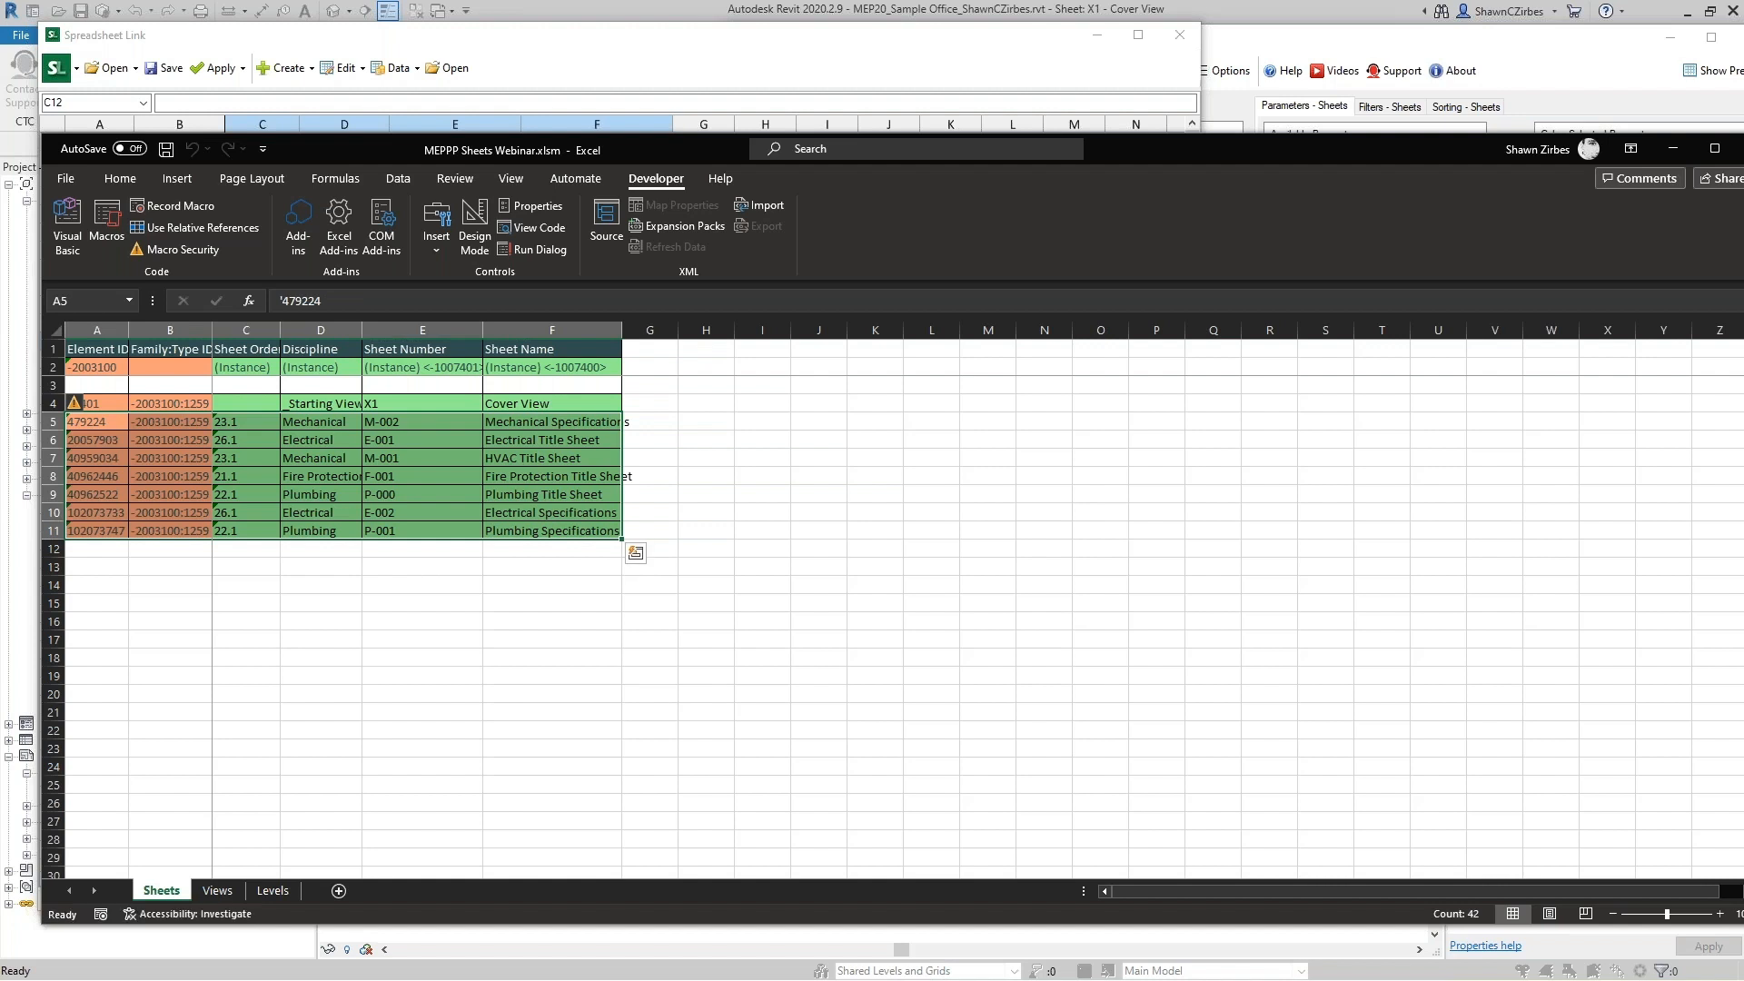
pyautogui.rightClick(530, 530)
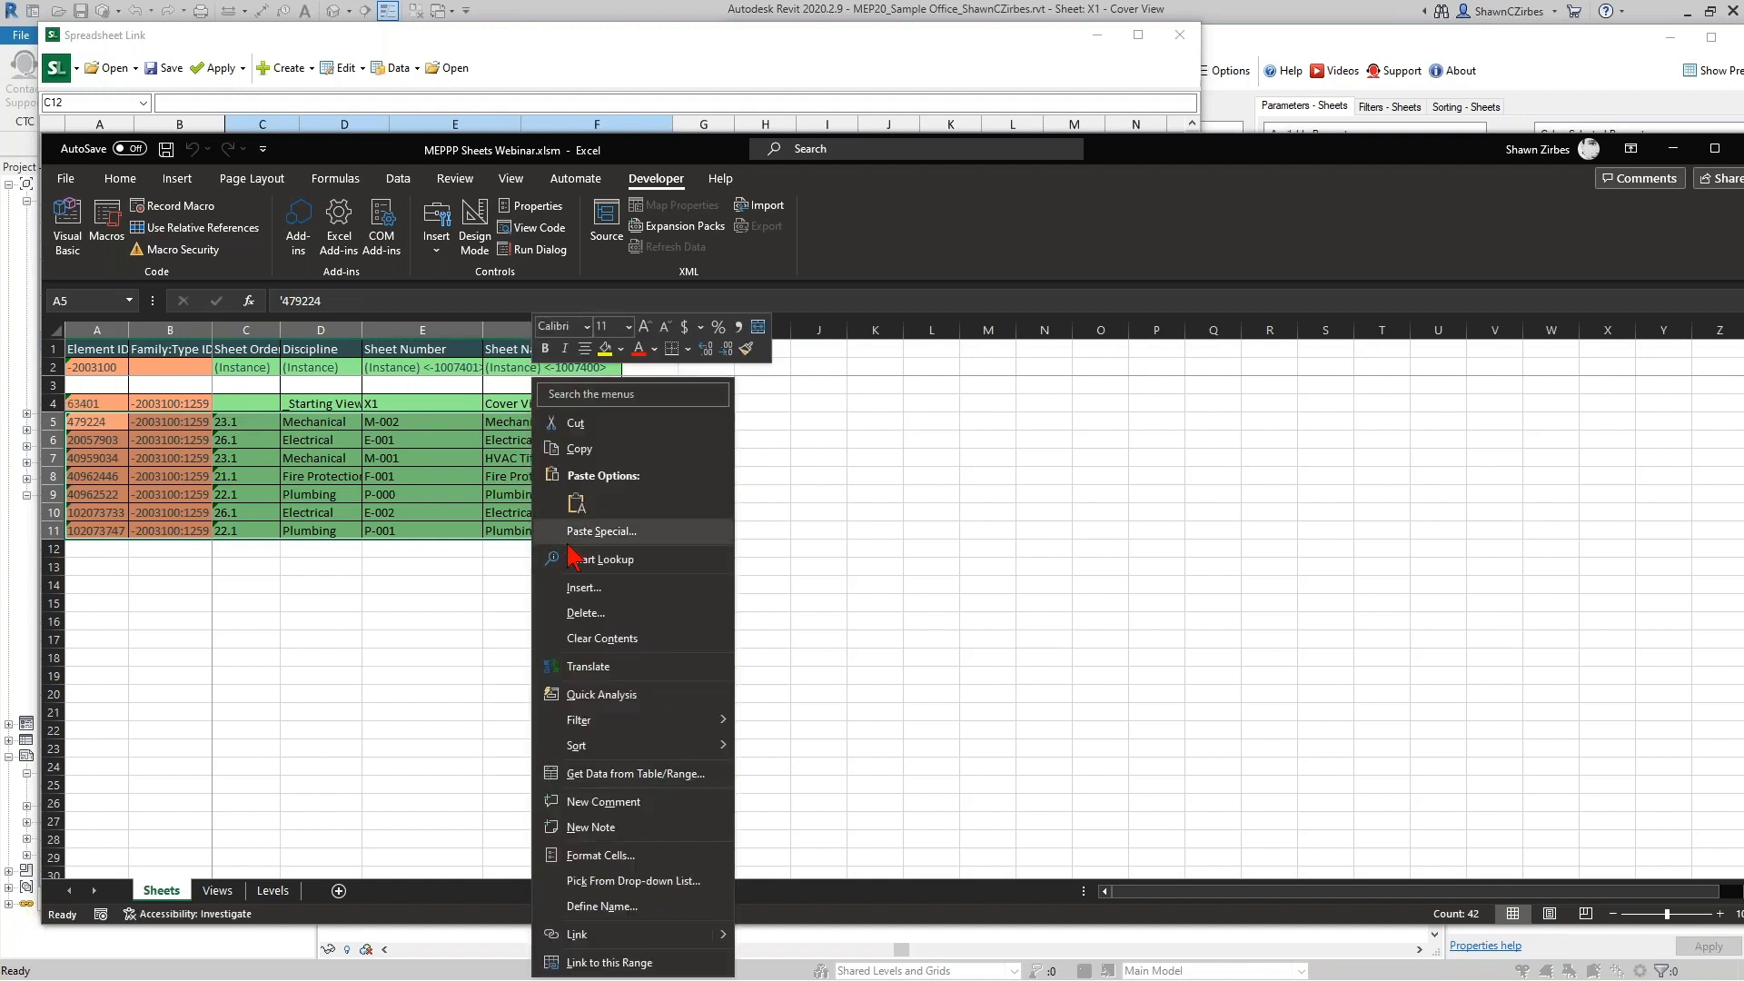
pyautogui.click(596, 625)
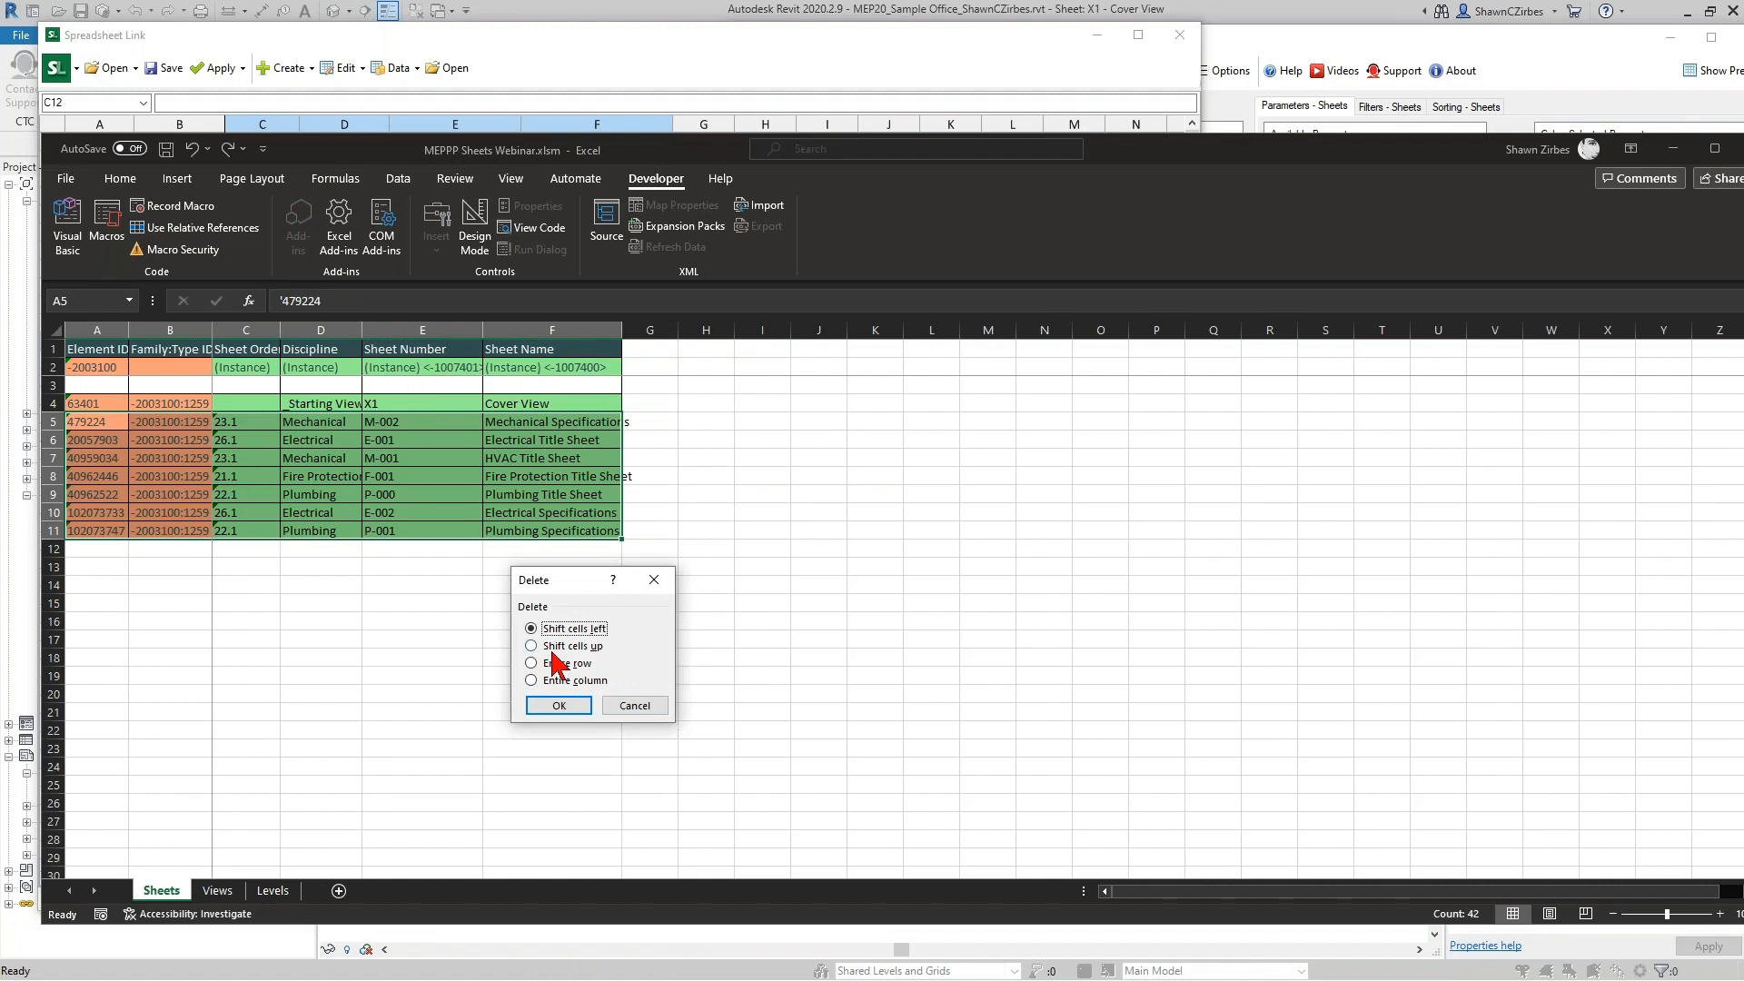
pyautogui.click(547, 704)
pyautogui.click(300, 551)
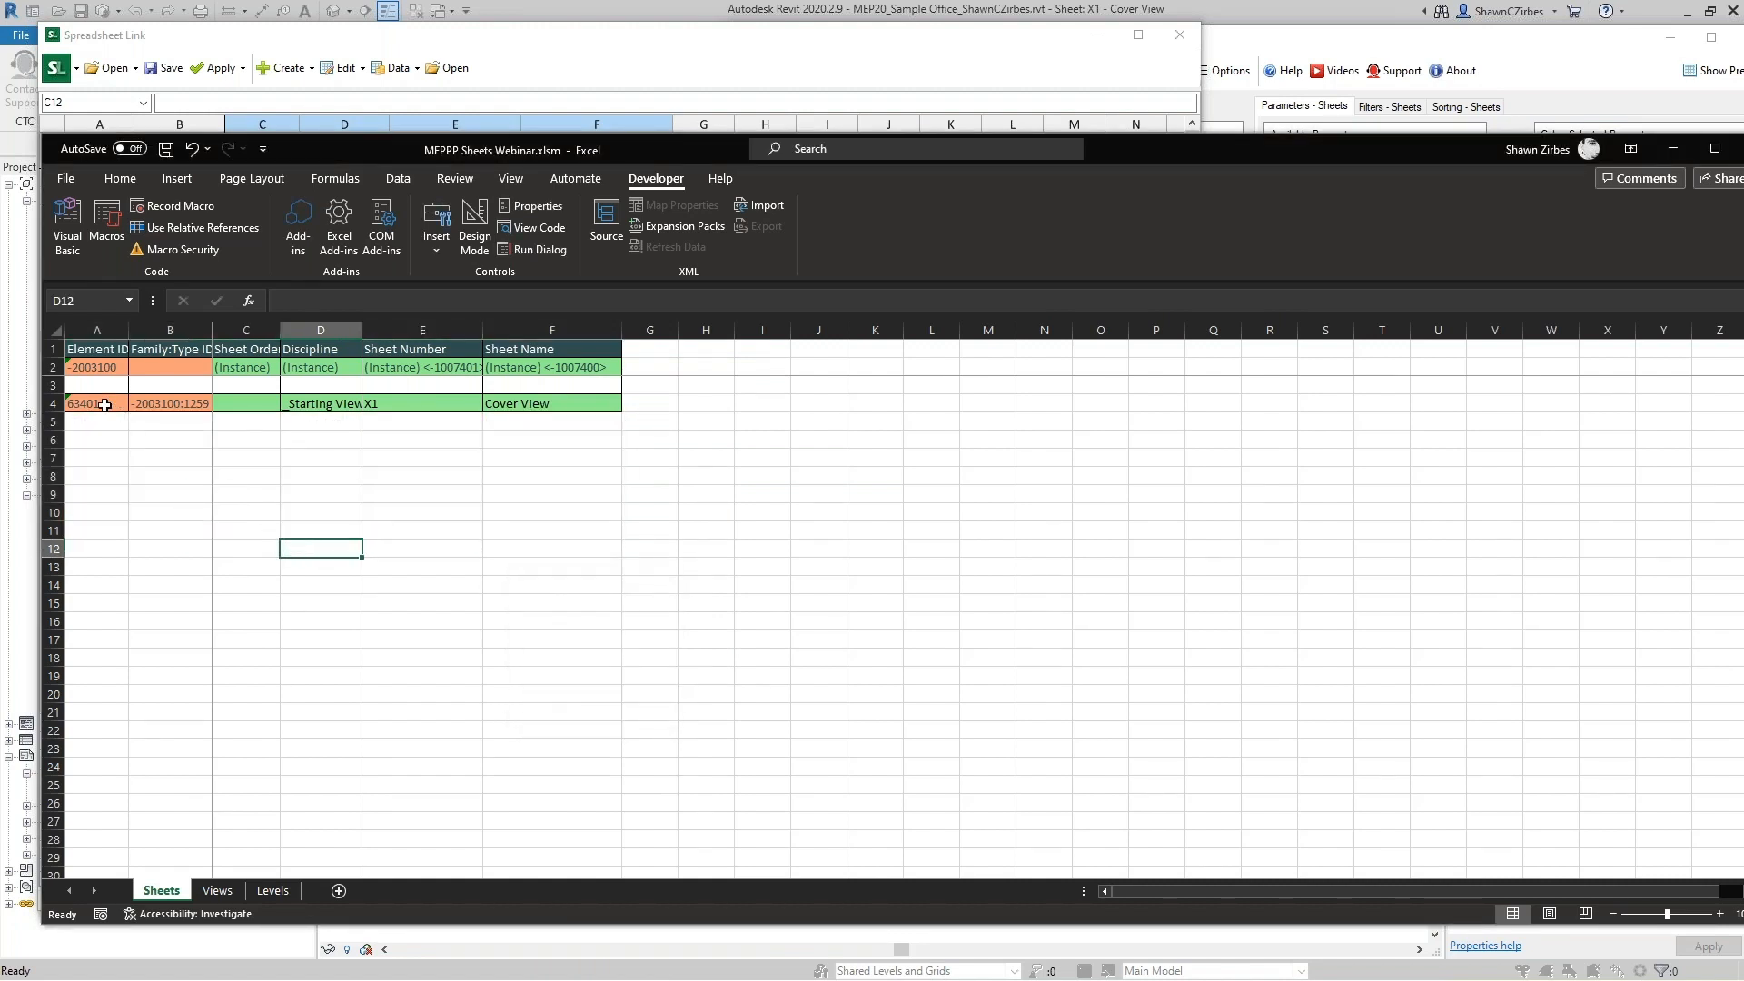
# Compare Element ID cell A4 in the Excel Sheets worksheet with the (New) entry in Spreadsheet Link cell A12, and return to Excel.
pyautogui.moveTo(634, 156); pyautogui.dragTo(759, 434)
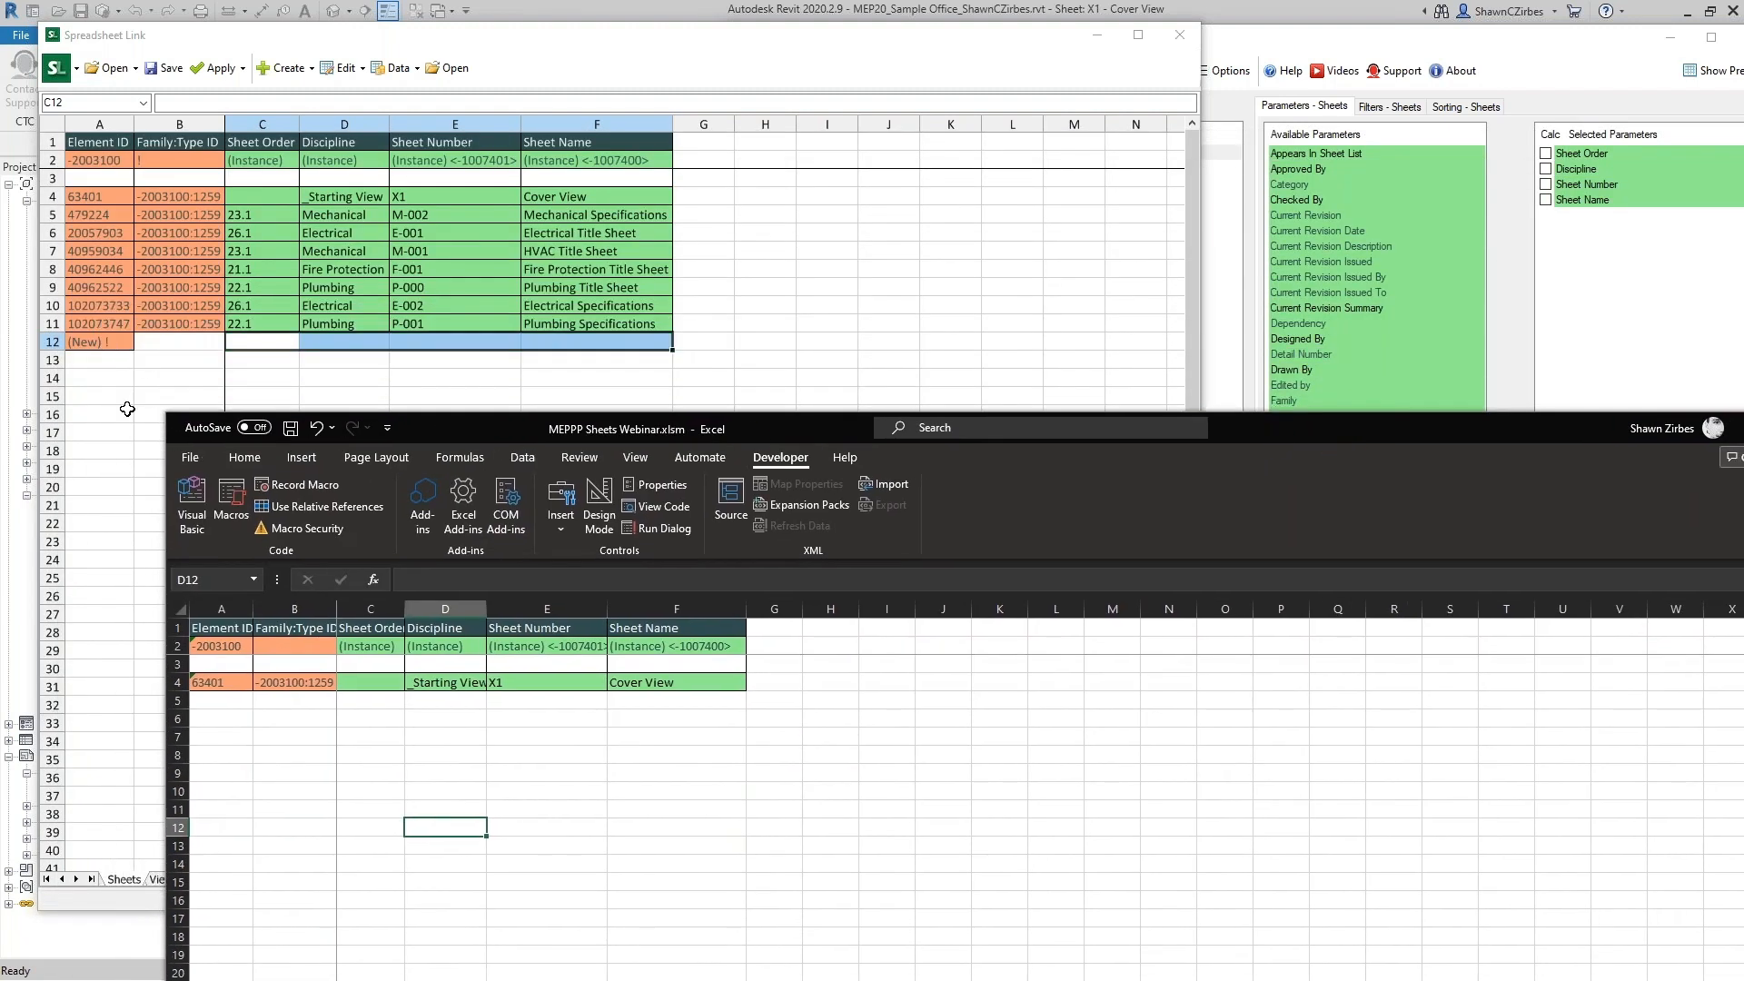
pyautogui.click(226, 682)
pyautogui.click(90, 340)
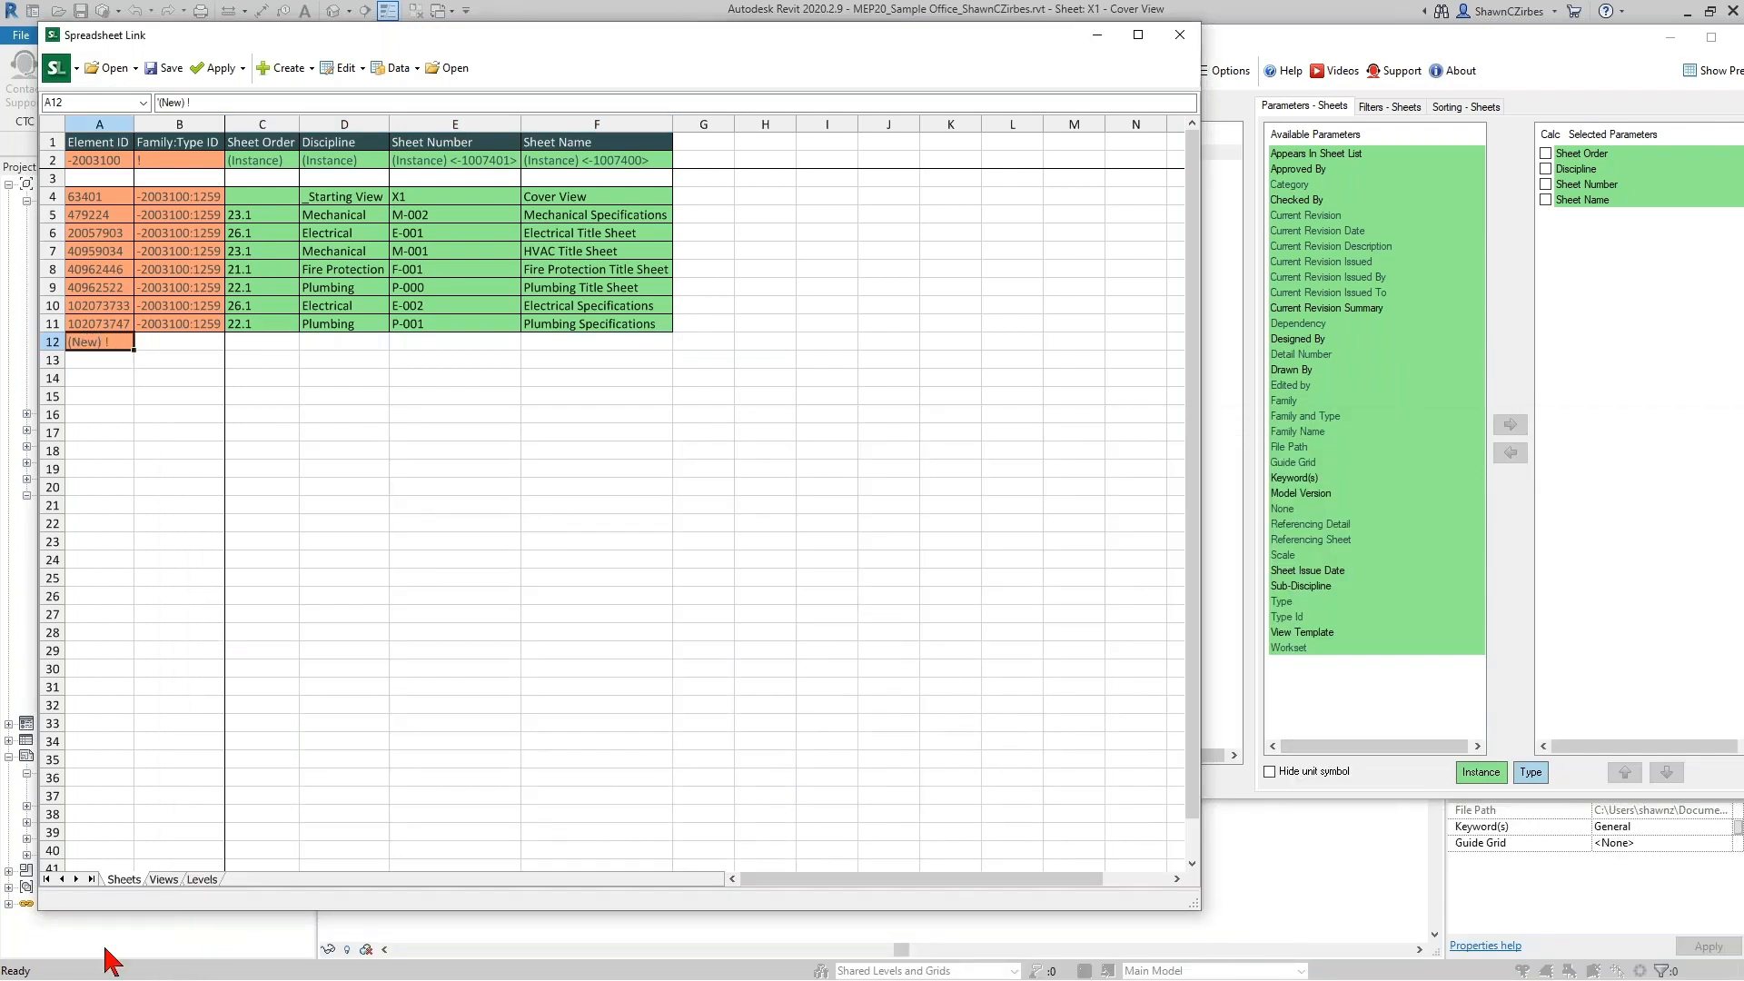
pyautogui.hotkey('alt', 'Tab')
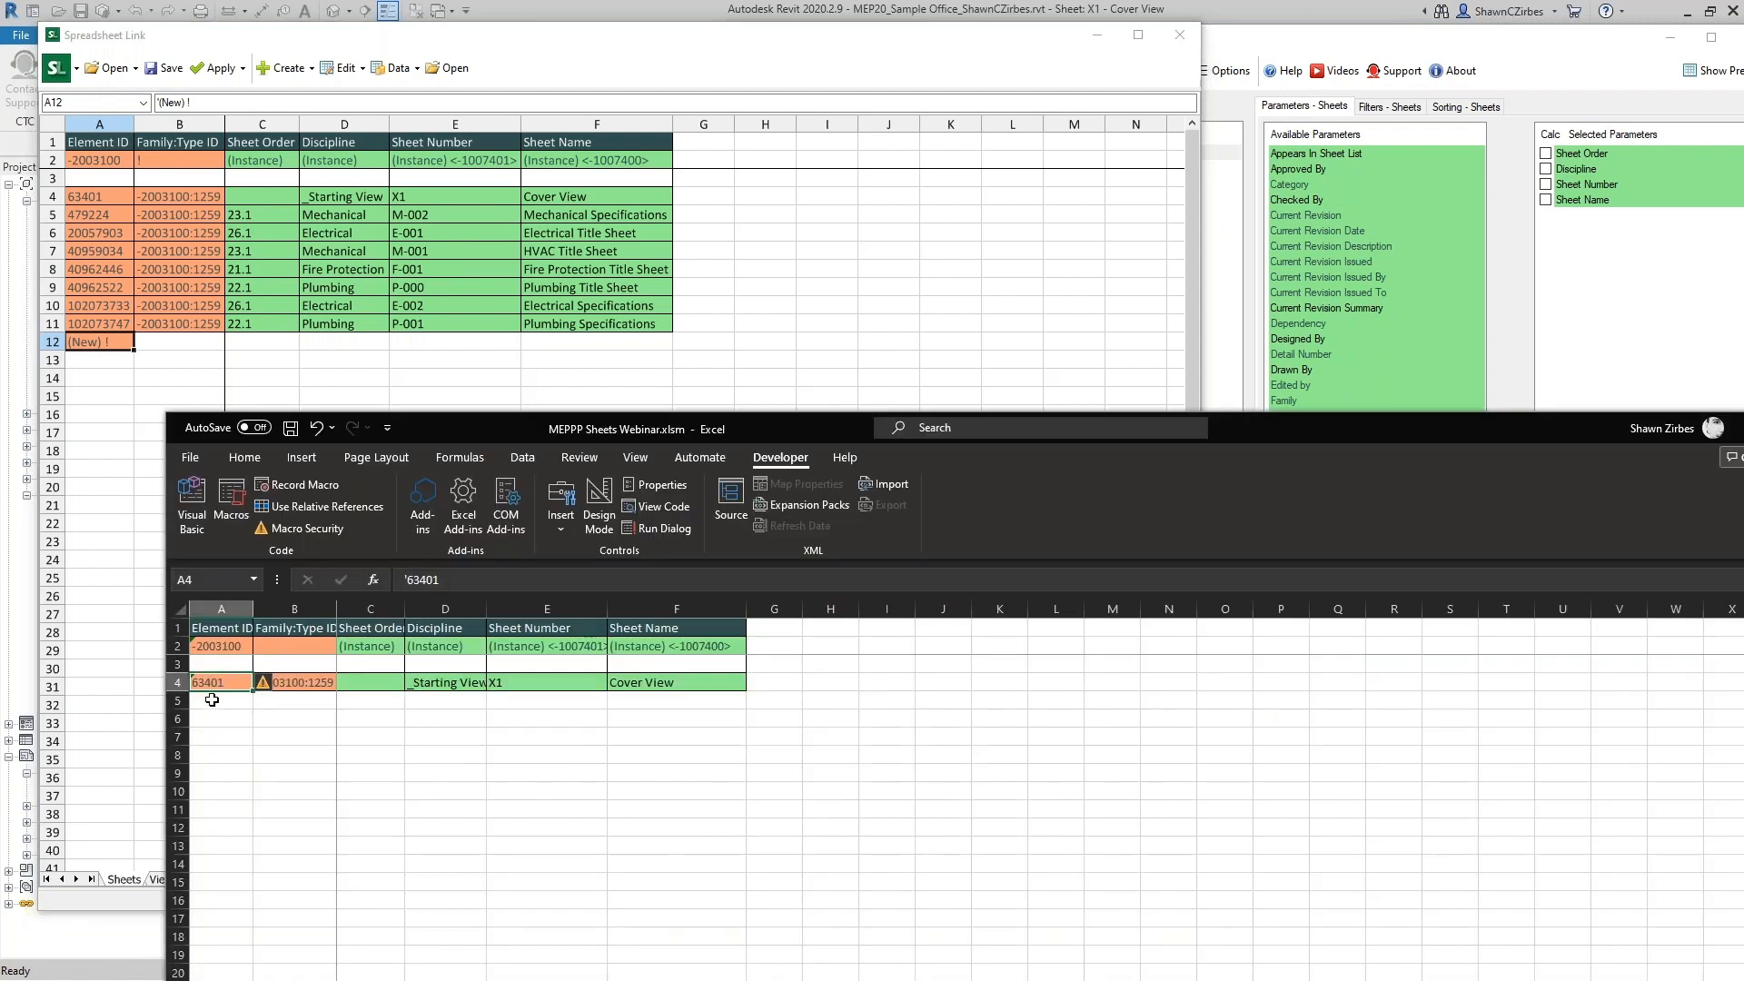
# Clear the Discipline, Sheet Number and Sheet Name contents in D4:F4 of the Sheets worksheet, keeping both ID cells.
pyautogui.click(298, 688)
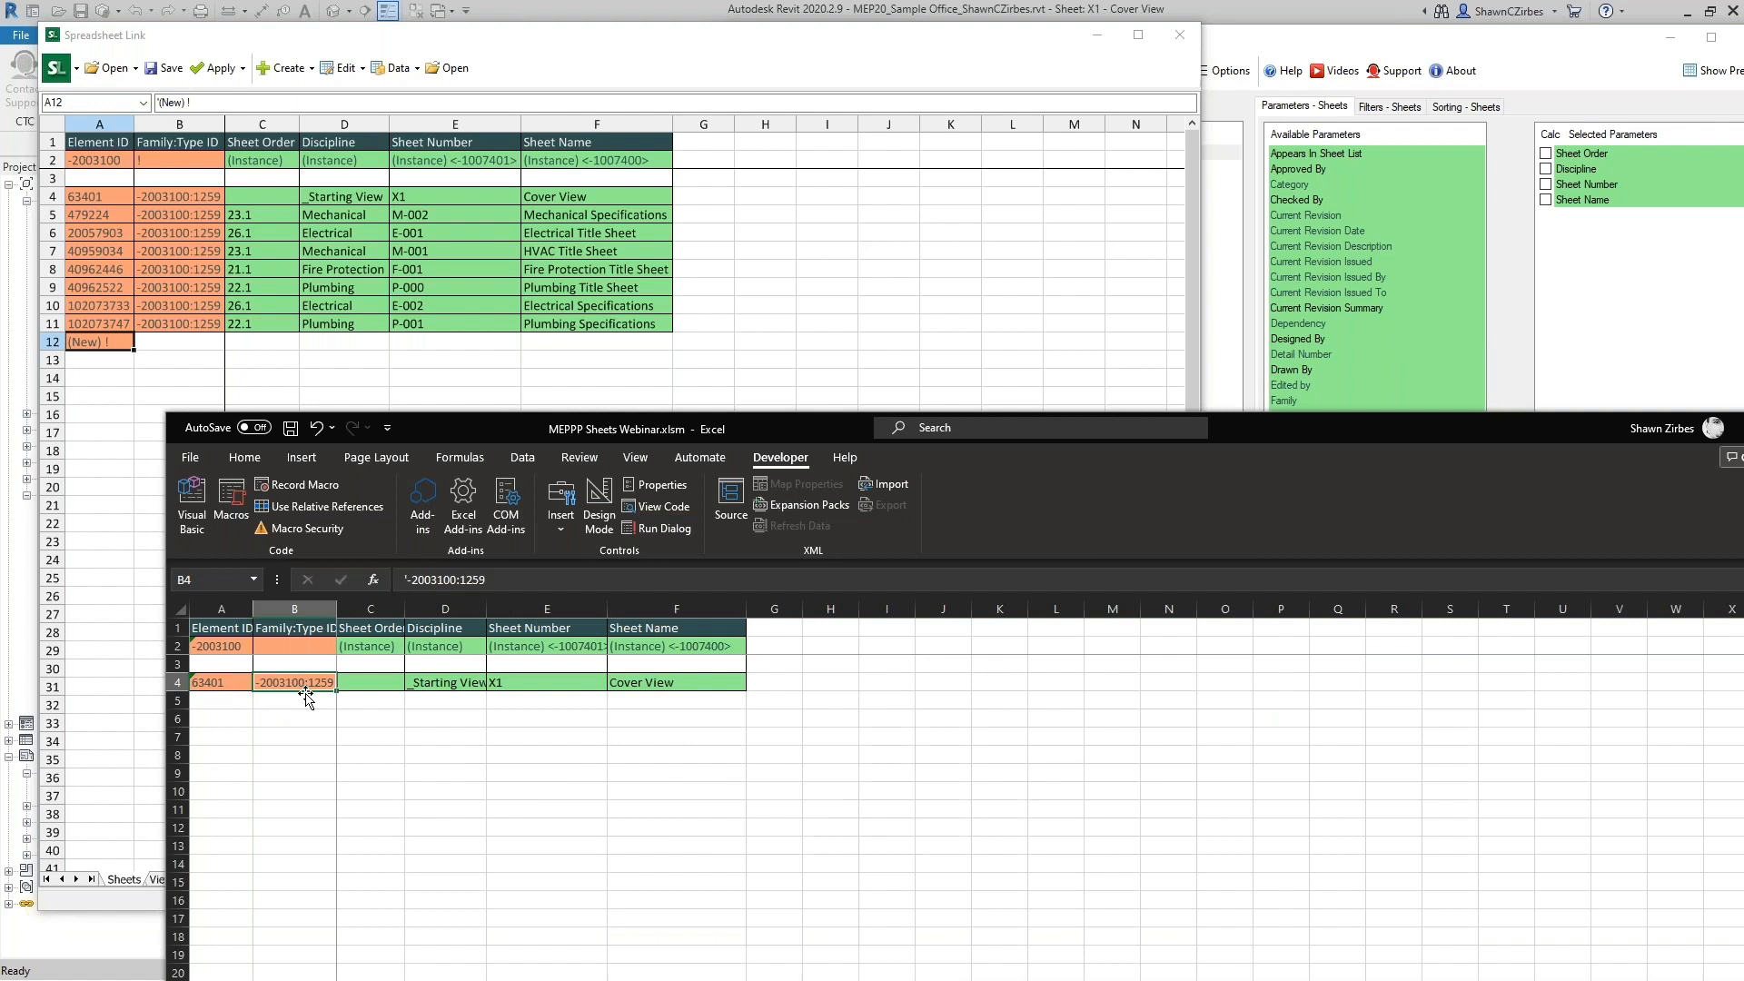
pyautogui.moveTo(431, 690); pyautogui.dragTo(642, 682)
pyautogui.rightClick(643, 681)
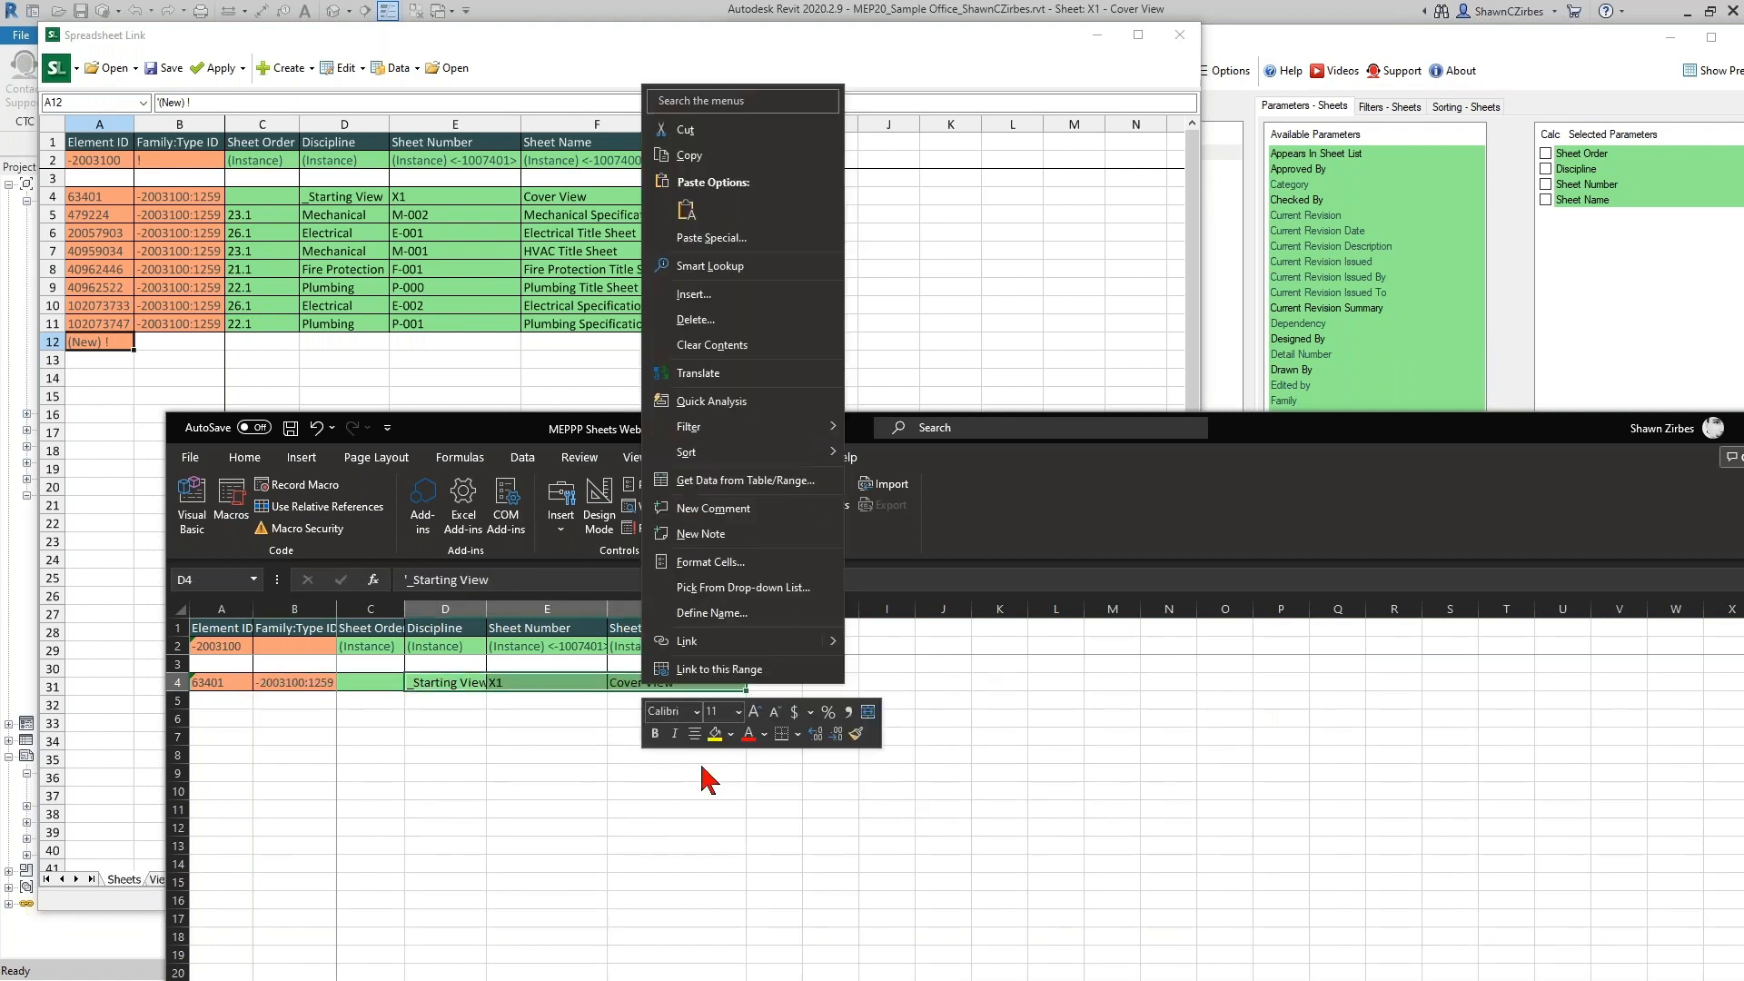
pyautogui.click(715, 346)
pyautogui.click(371, 682)
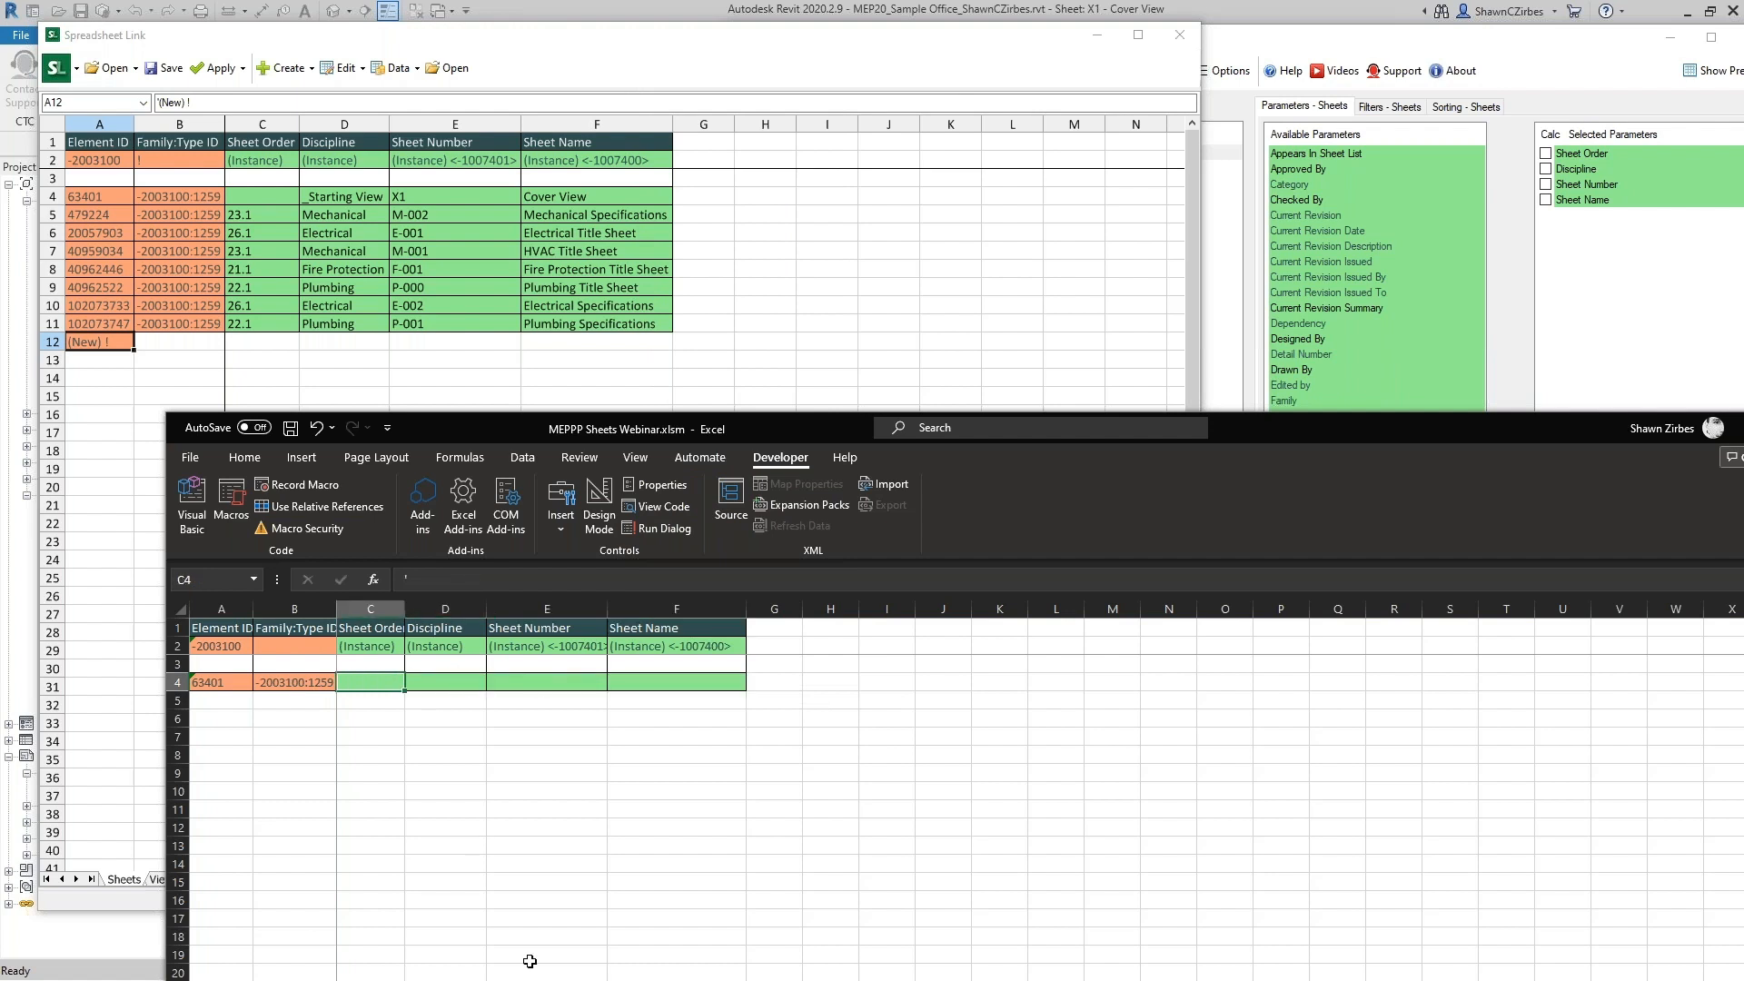
pyautogui.click(530, 961)
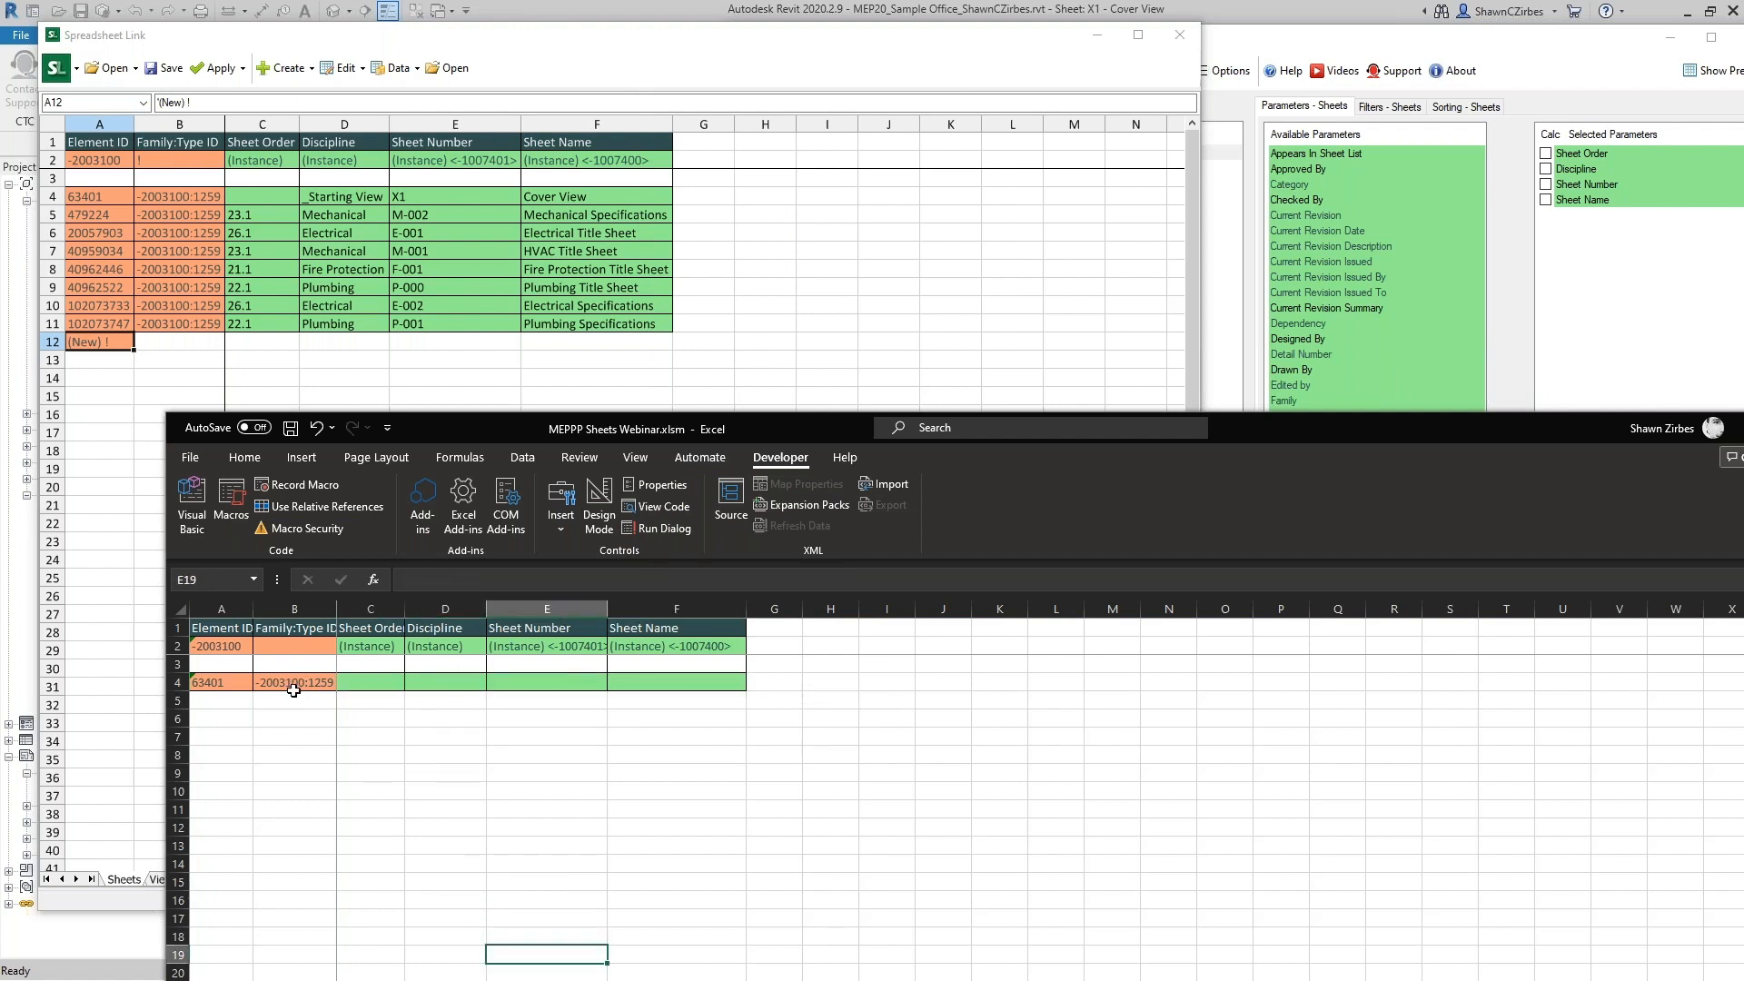
pyautogui.click(382, 682)
# From the Levels worksheet, start recording a macro named Select_Sheets_Tab, stored in This Workbook.
pyautogui.moveTo(499, 436); pyautogui.dragTo(437, 386)
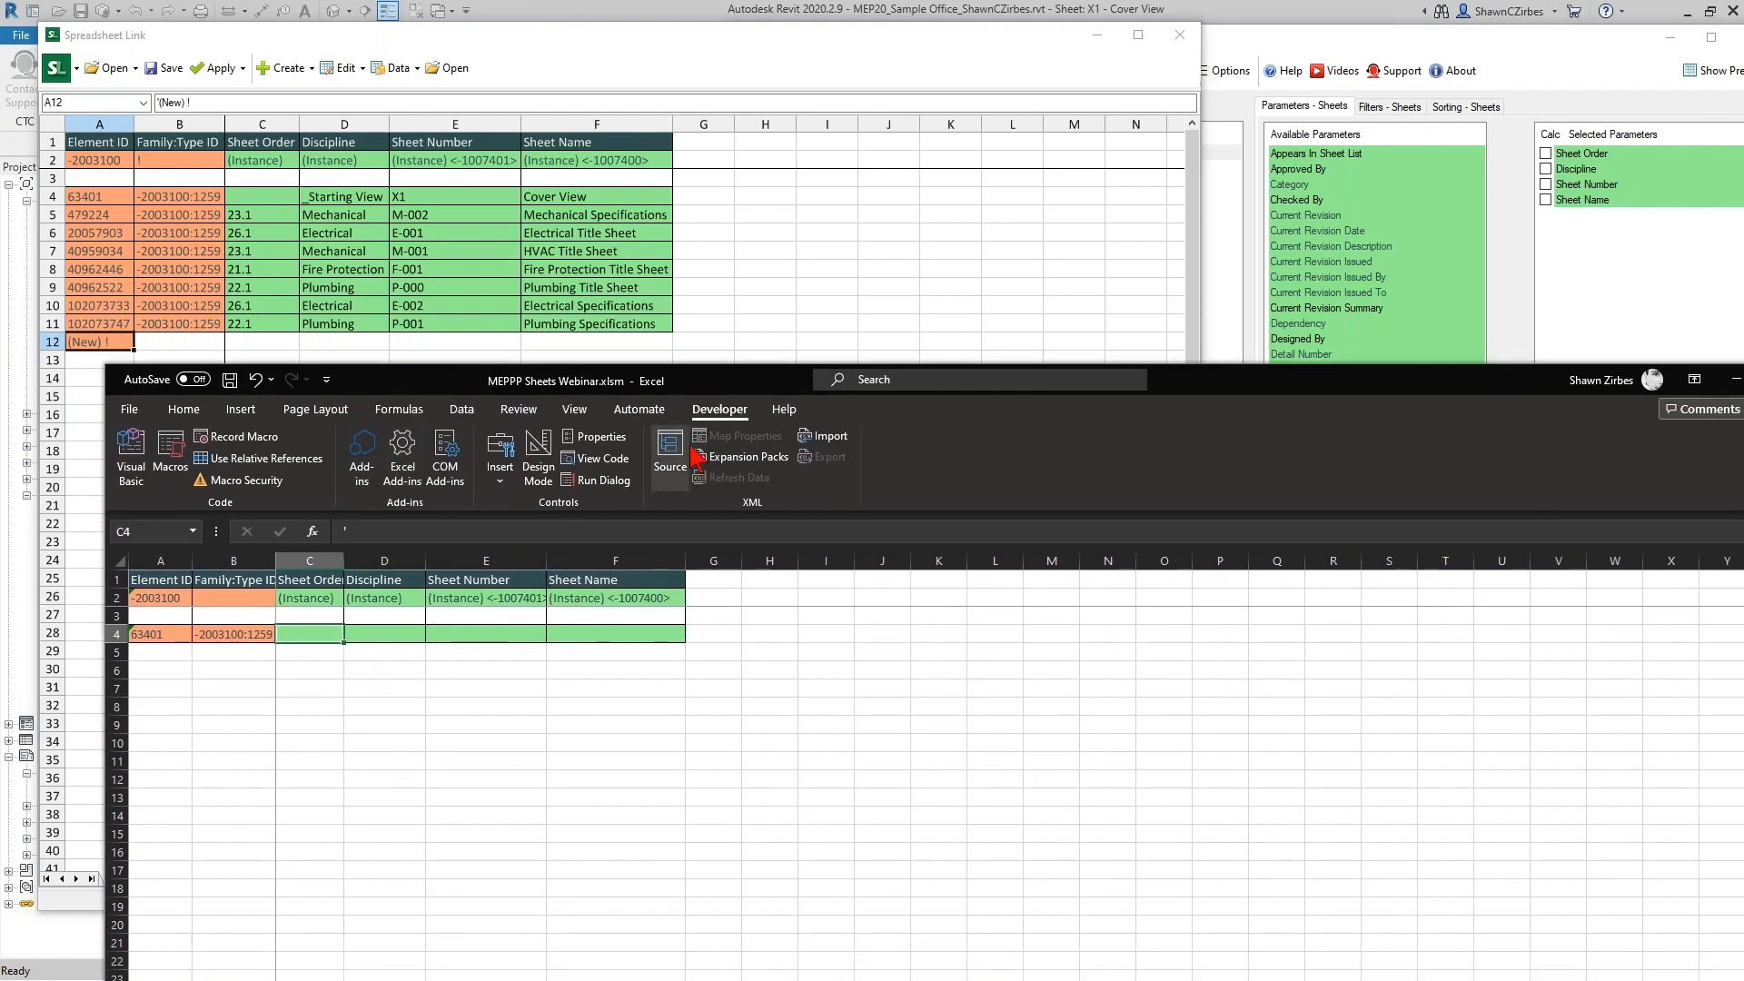
pyautogui.moveTo(732, 380); pyautogui.dragTo(712, 17)
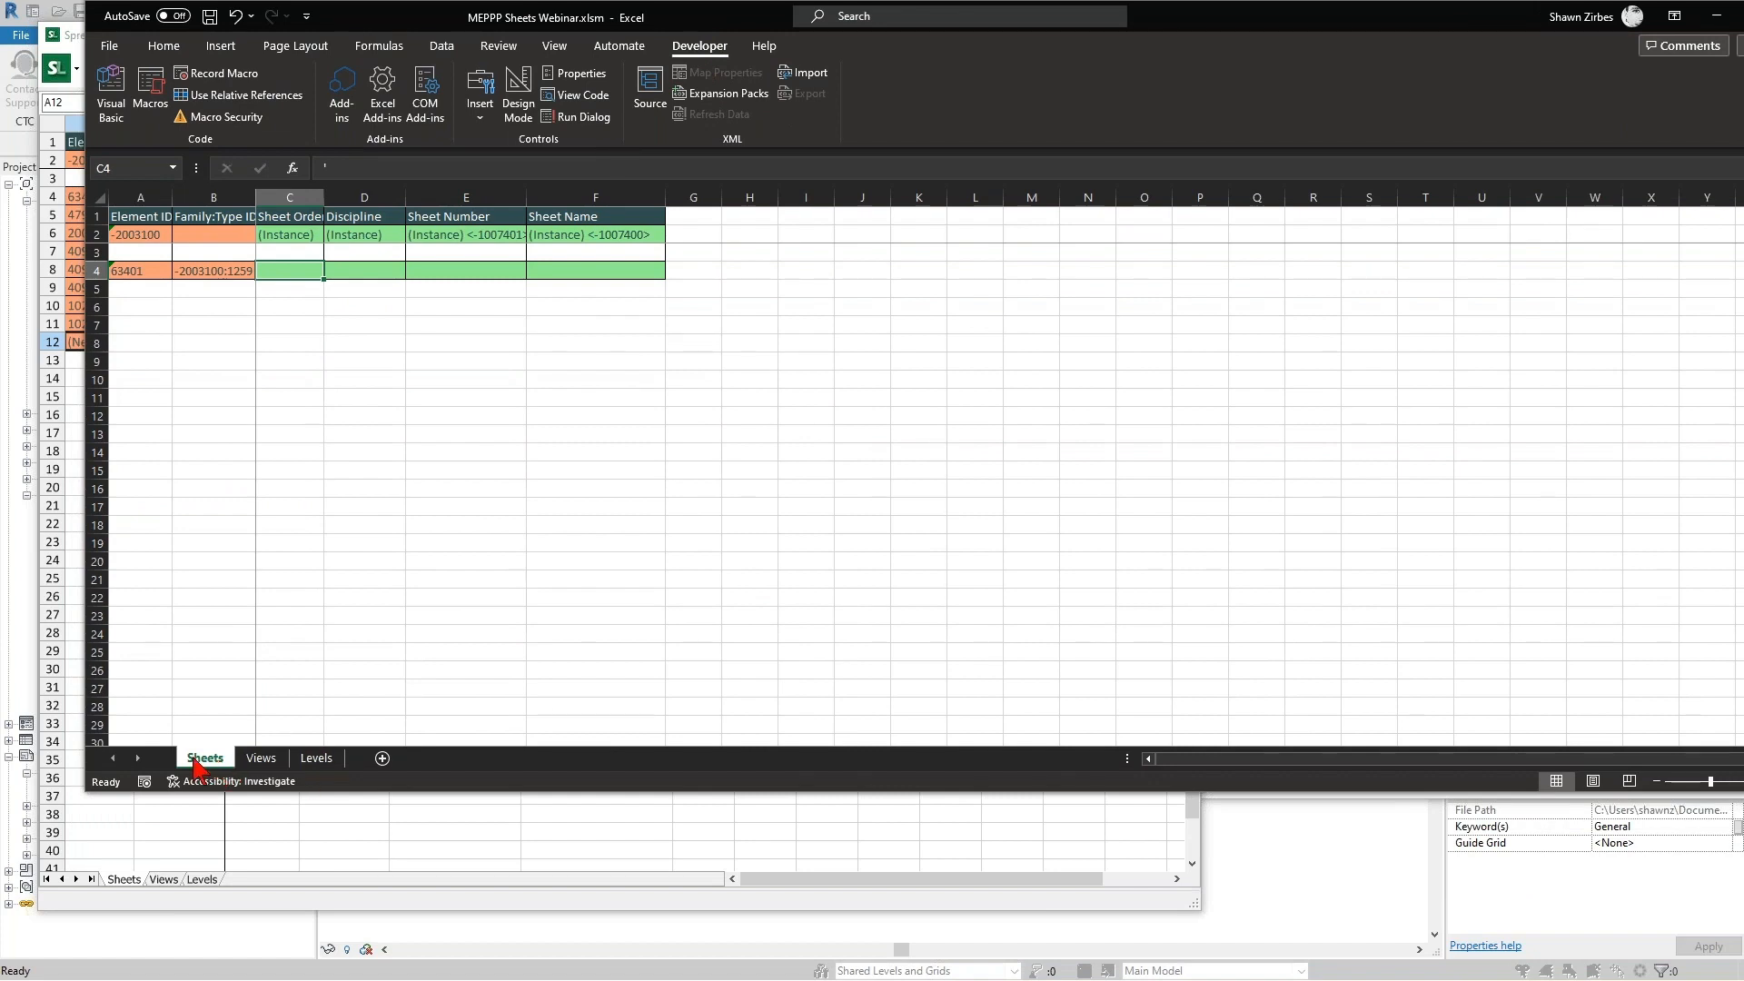
pyautogui.click(312, 763)
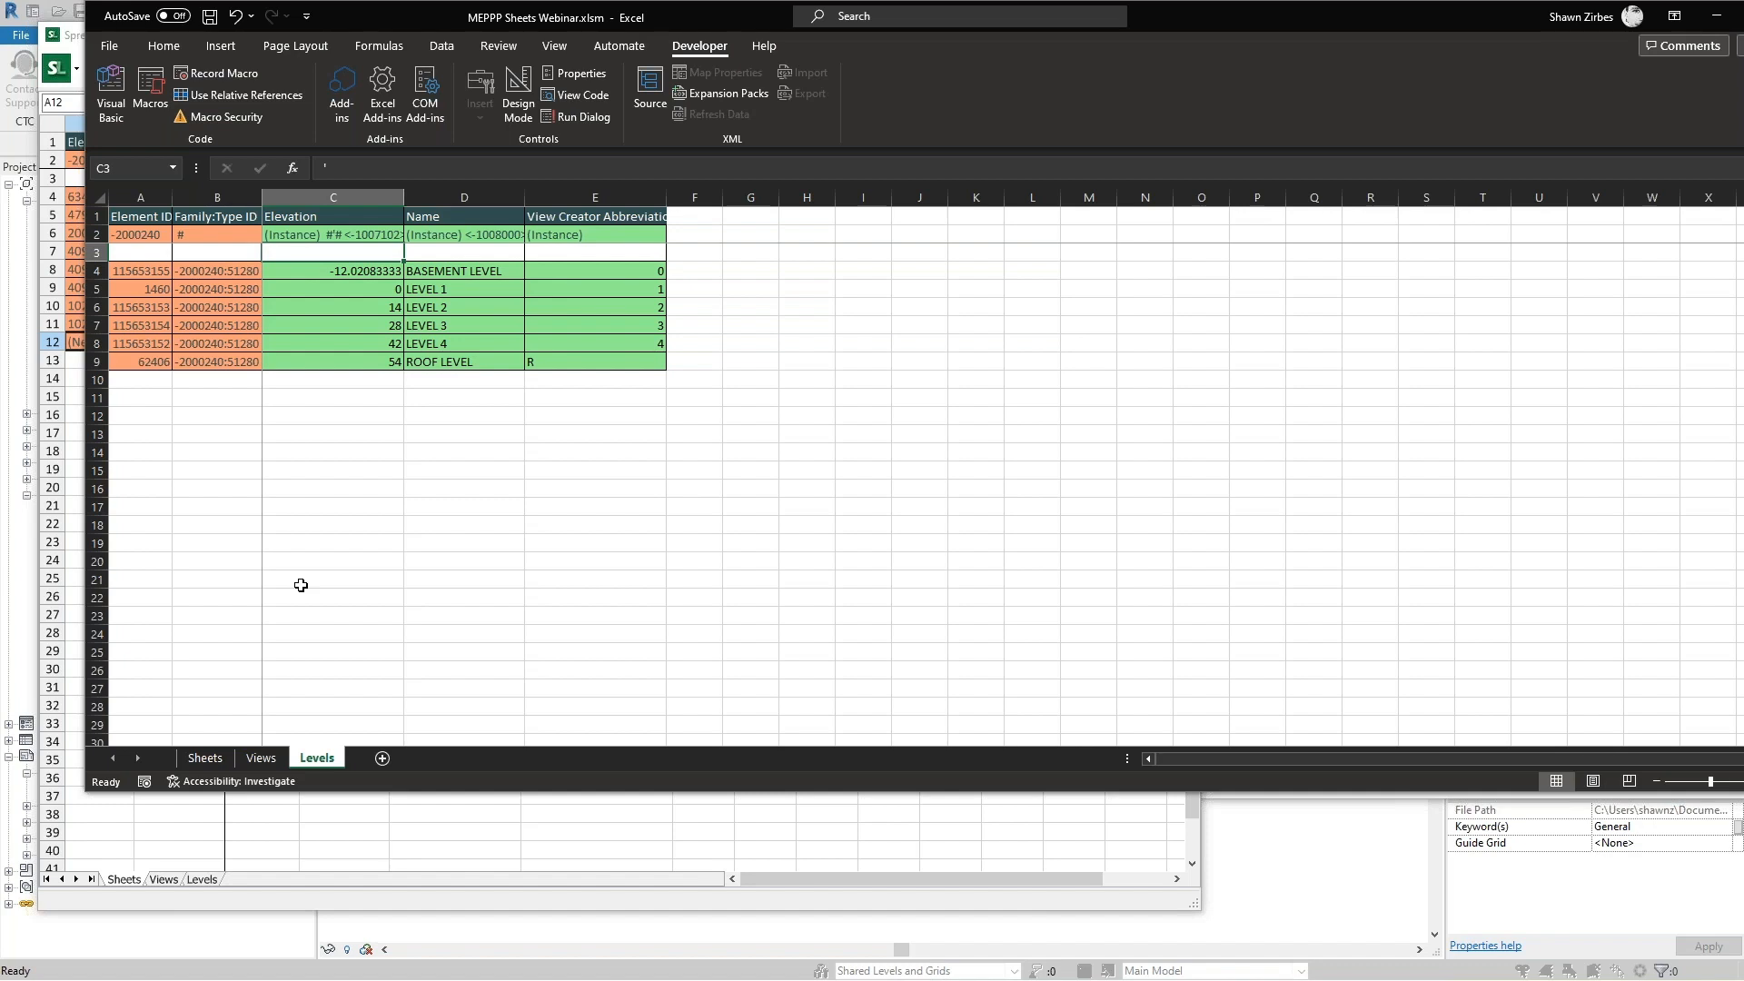
pyautogui.click(244, 80)
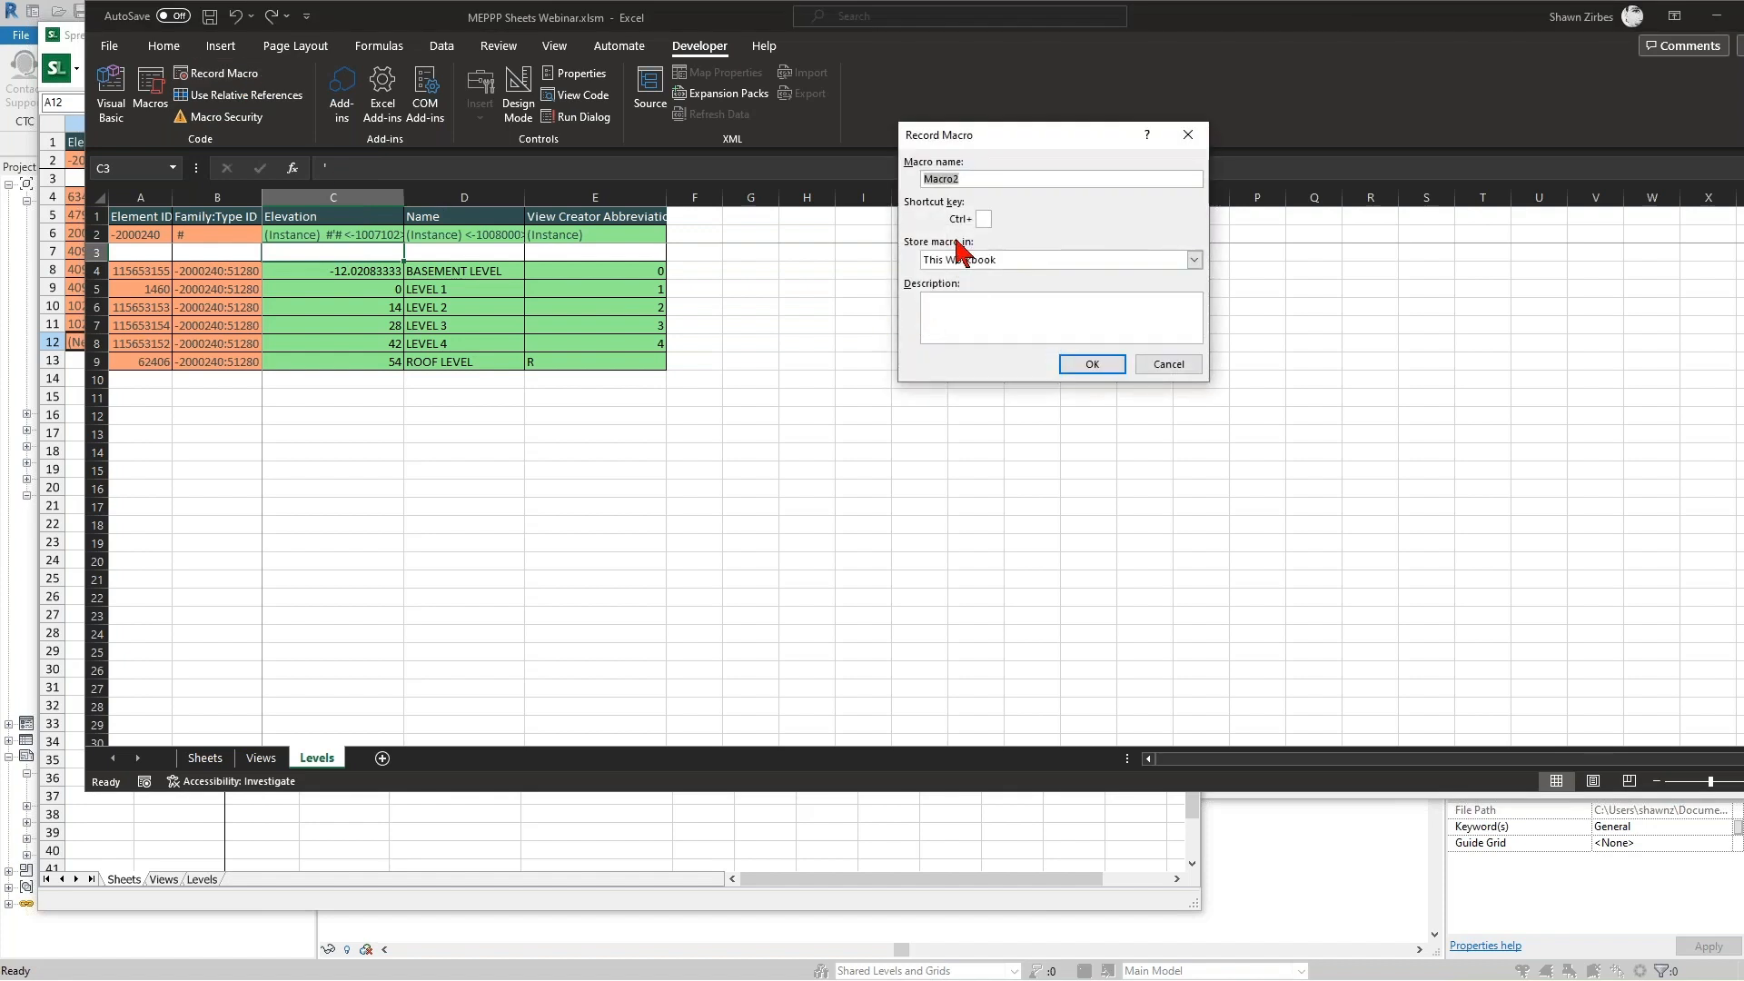
pyautogui.write('Select_Sheets_Tab')
pyautogui.click(1088, 363)
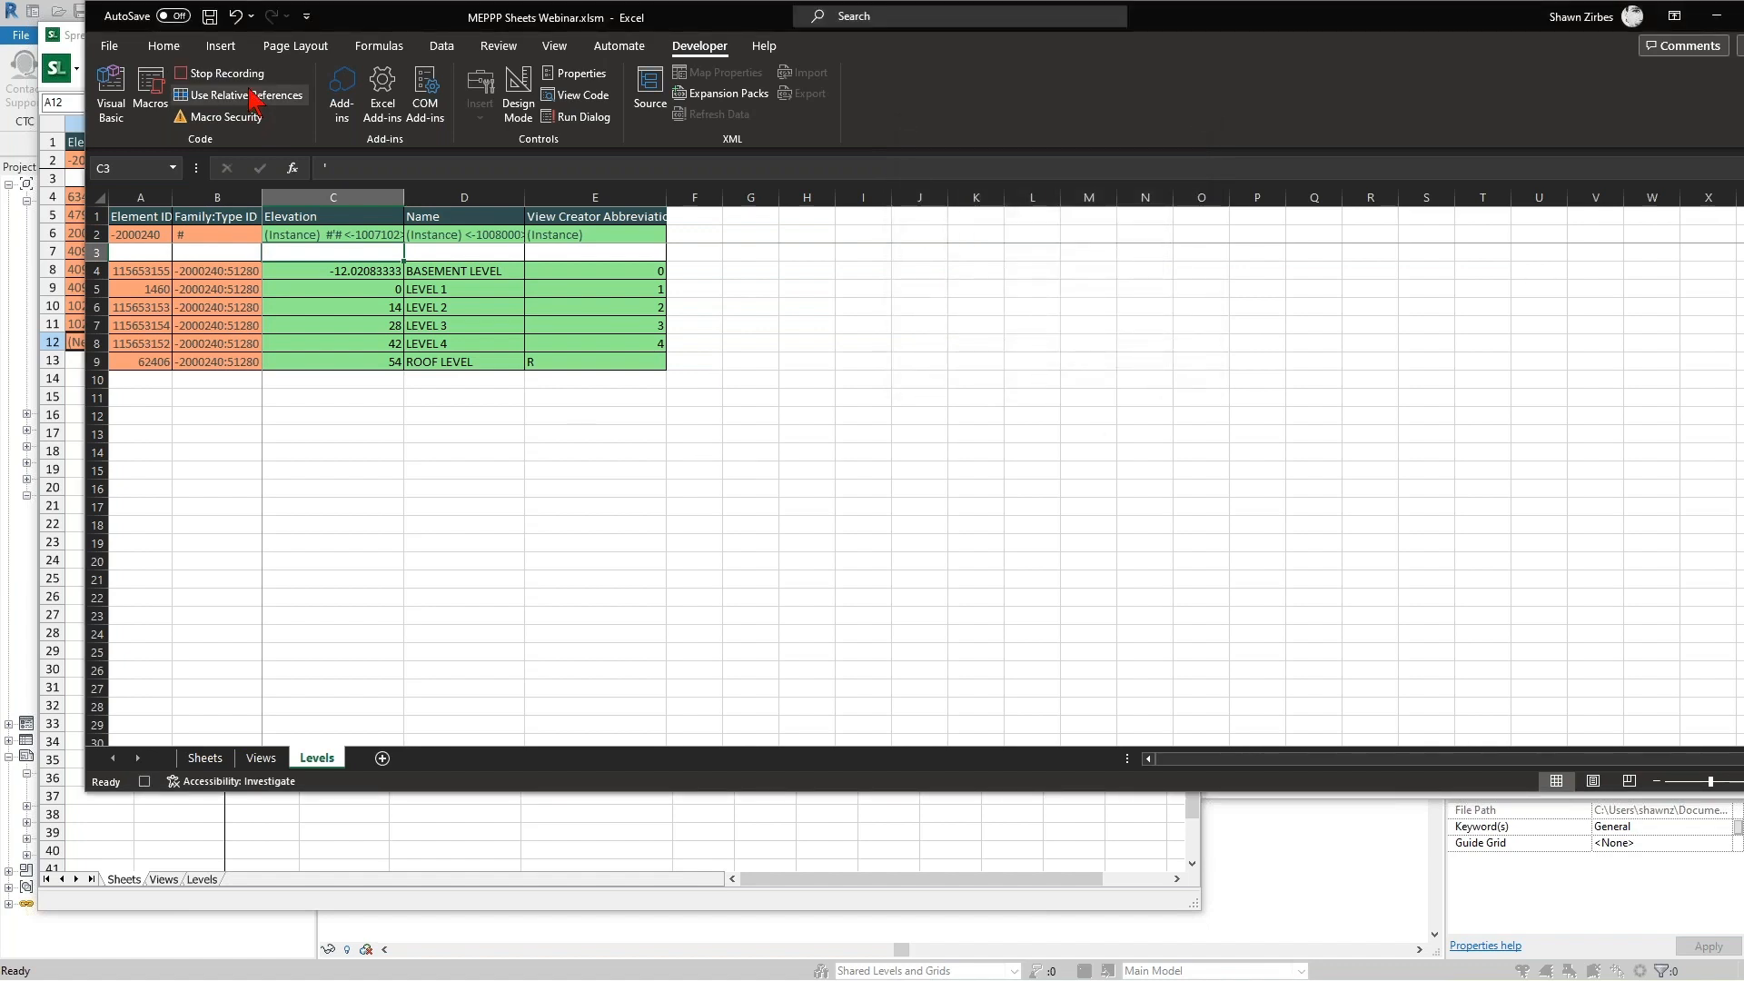
# Record activating the Sheets worksheet and selecting cell A4, and stop the macro recording.
pyautogui.click(204, 757)
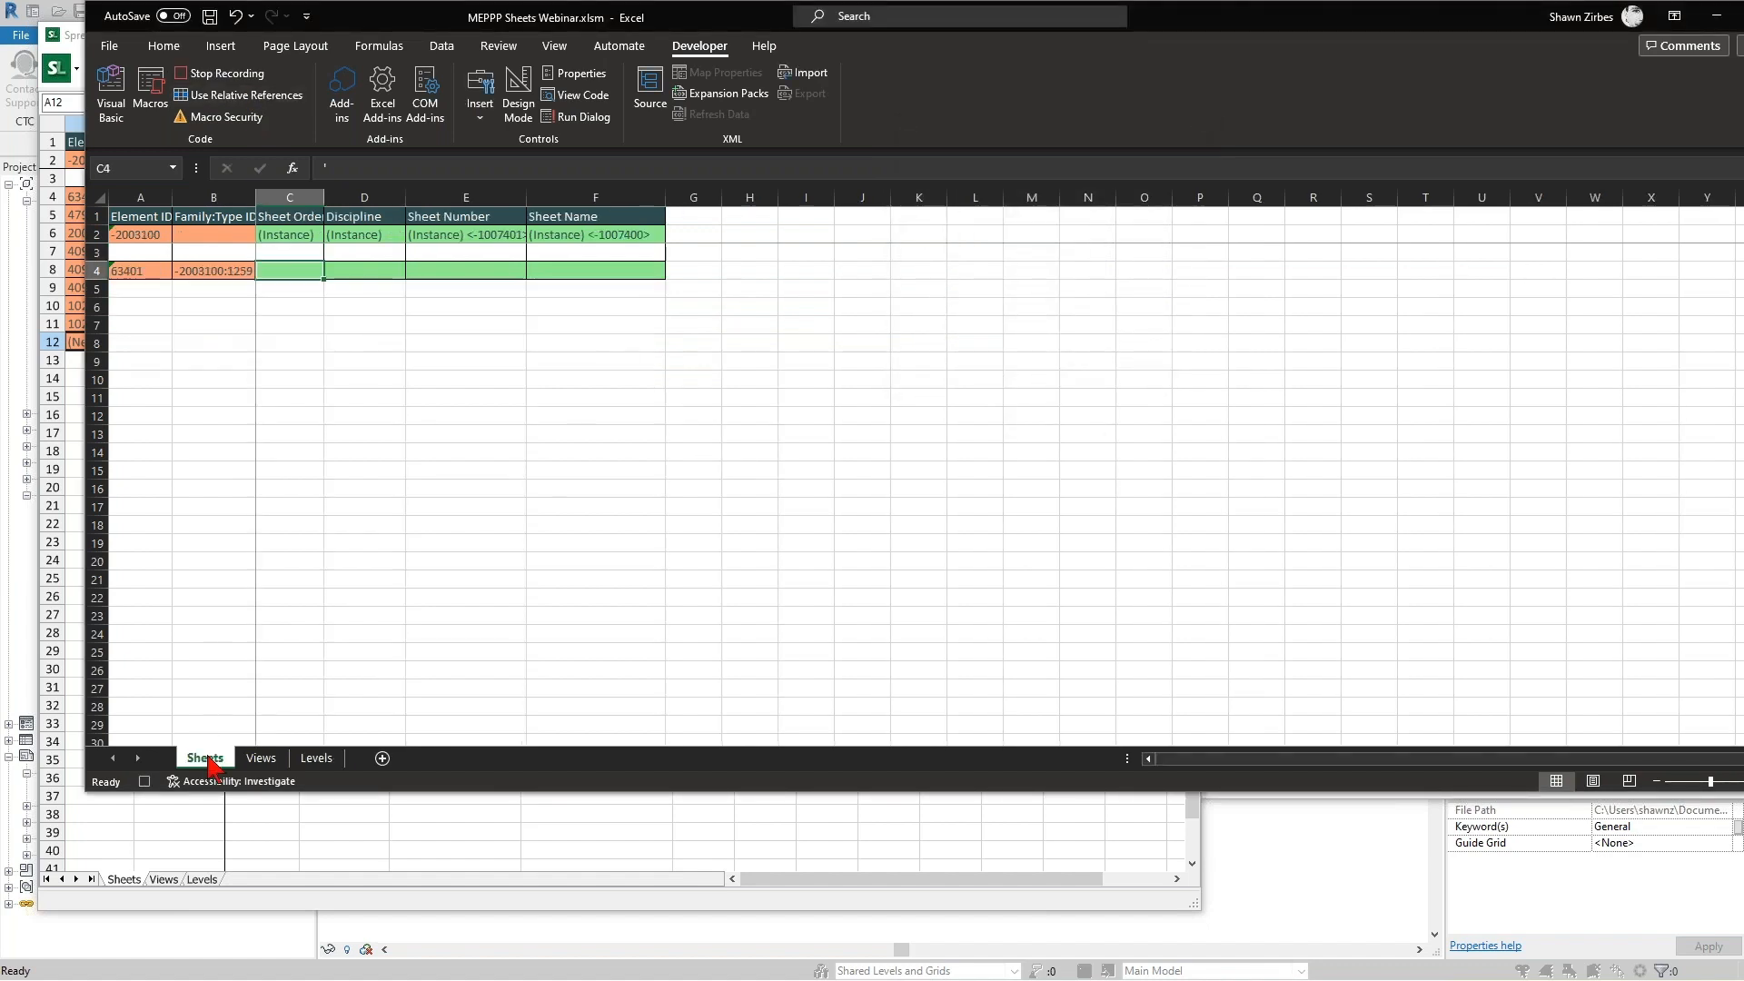
pyautogui.click(134, 273)
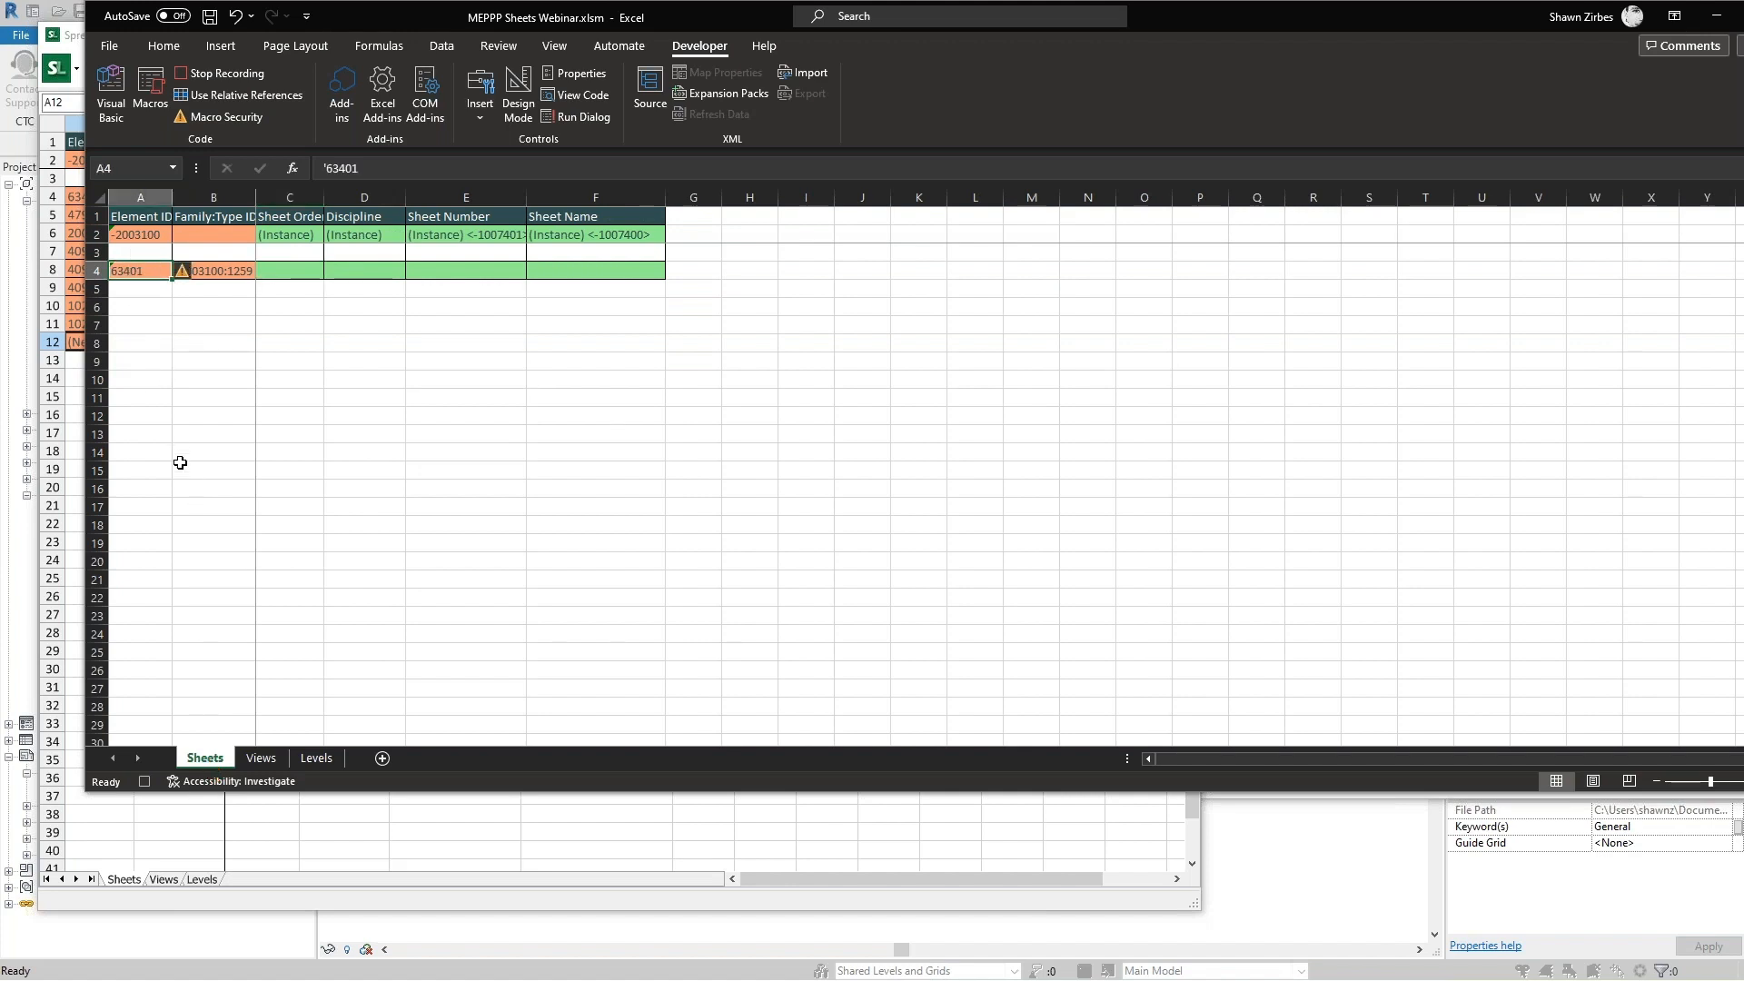
pyautogui.click(223, 72)
# Examine how Sheet Order numbers correspond to disciplines on the Sheets worksheet in Spreadsheet Link, including Mechanical and Fire Protection.
pyautogui.moveTo(690, 28); pyautogui.dragTo(742, 201)
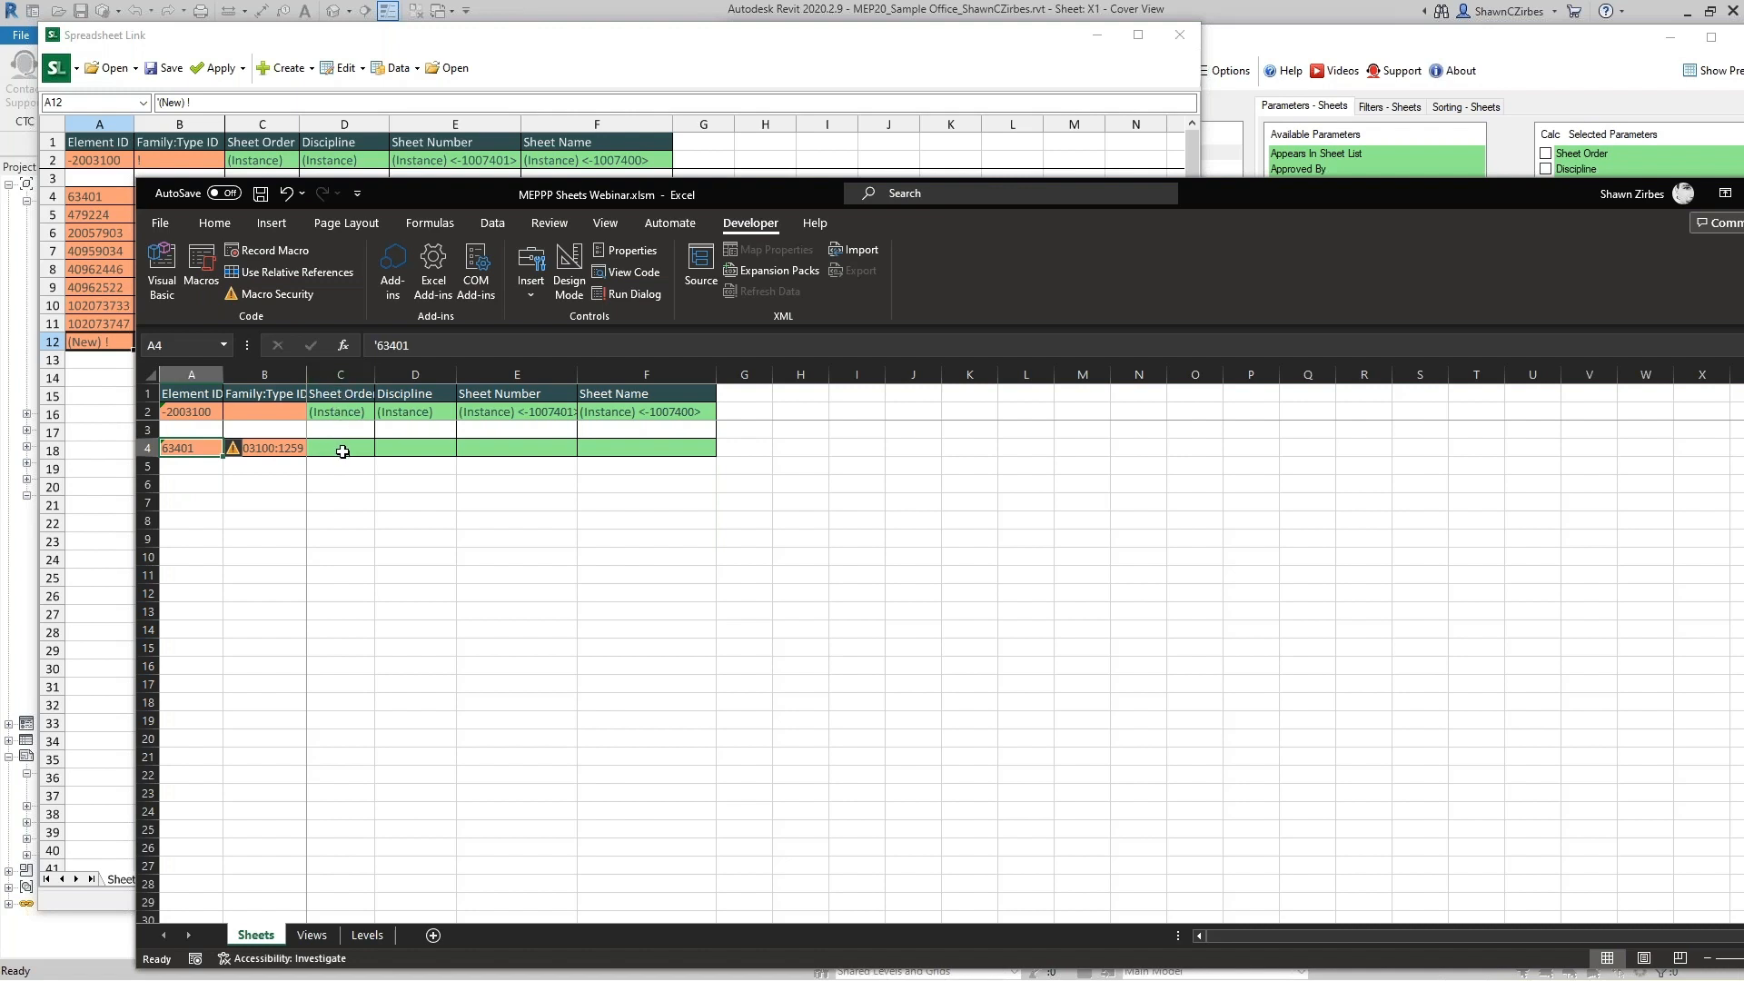
pyautogui.click(334, 396)
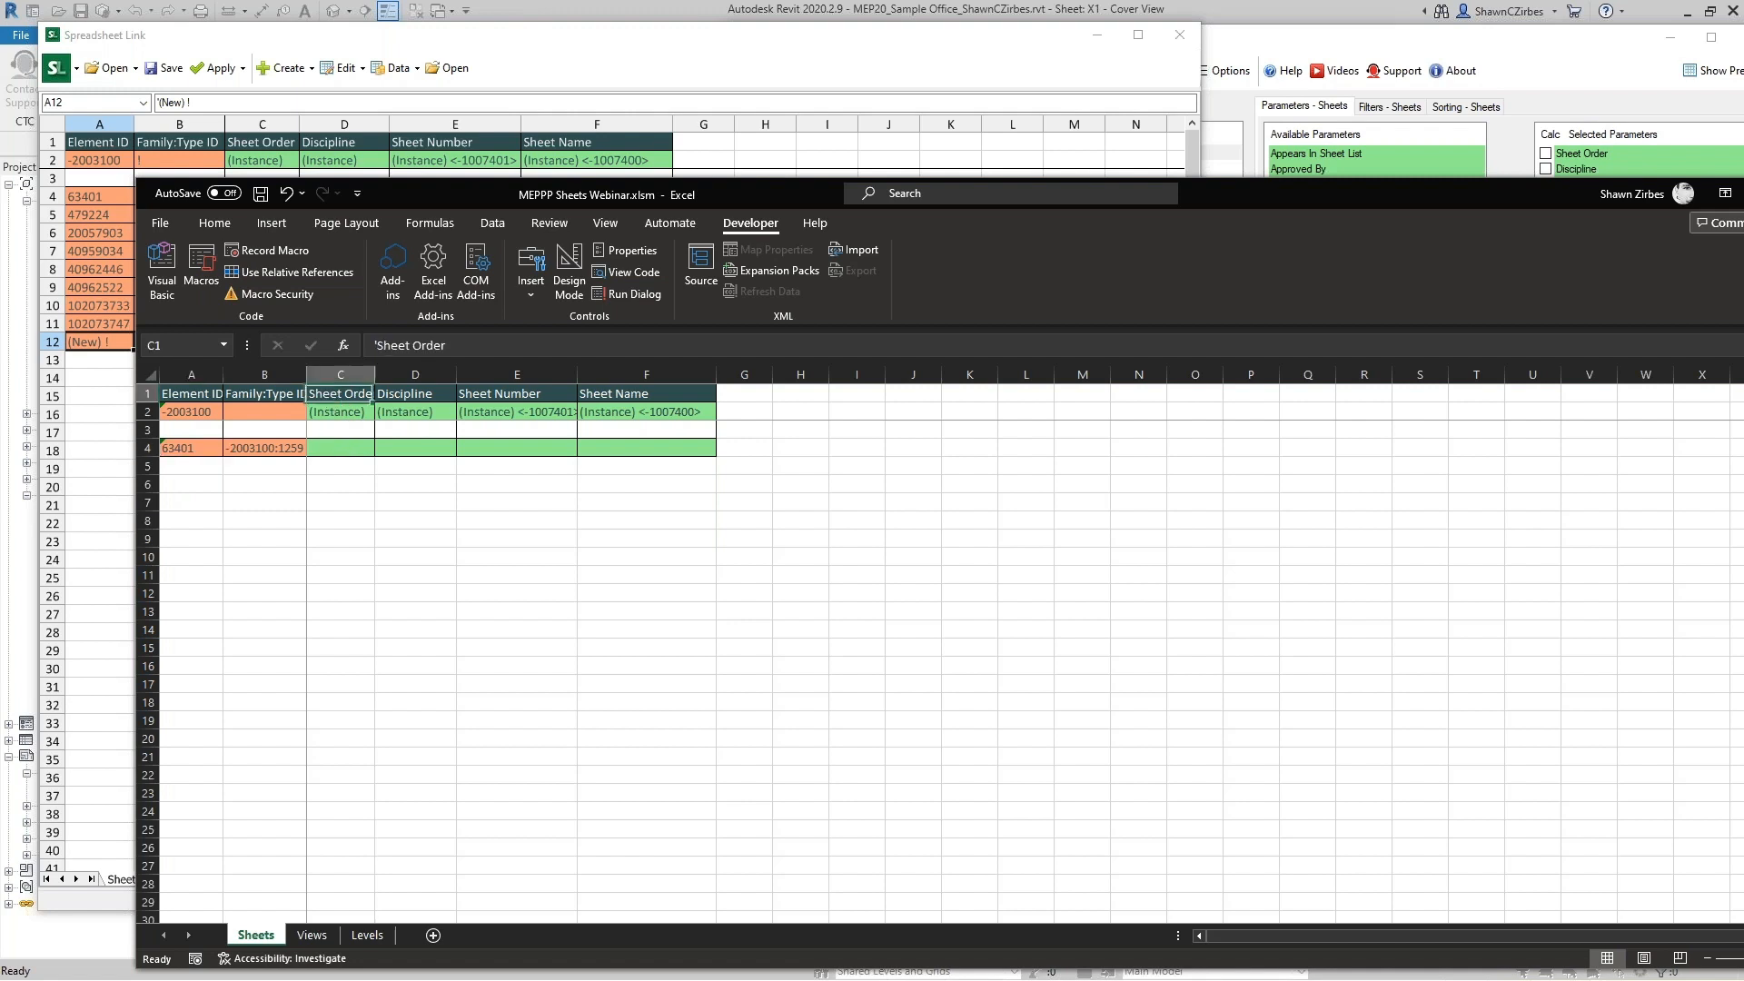
pyautogui.moveTo(762, 194); pyautogui.dragTo(748, 407)
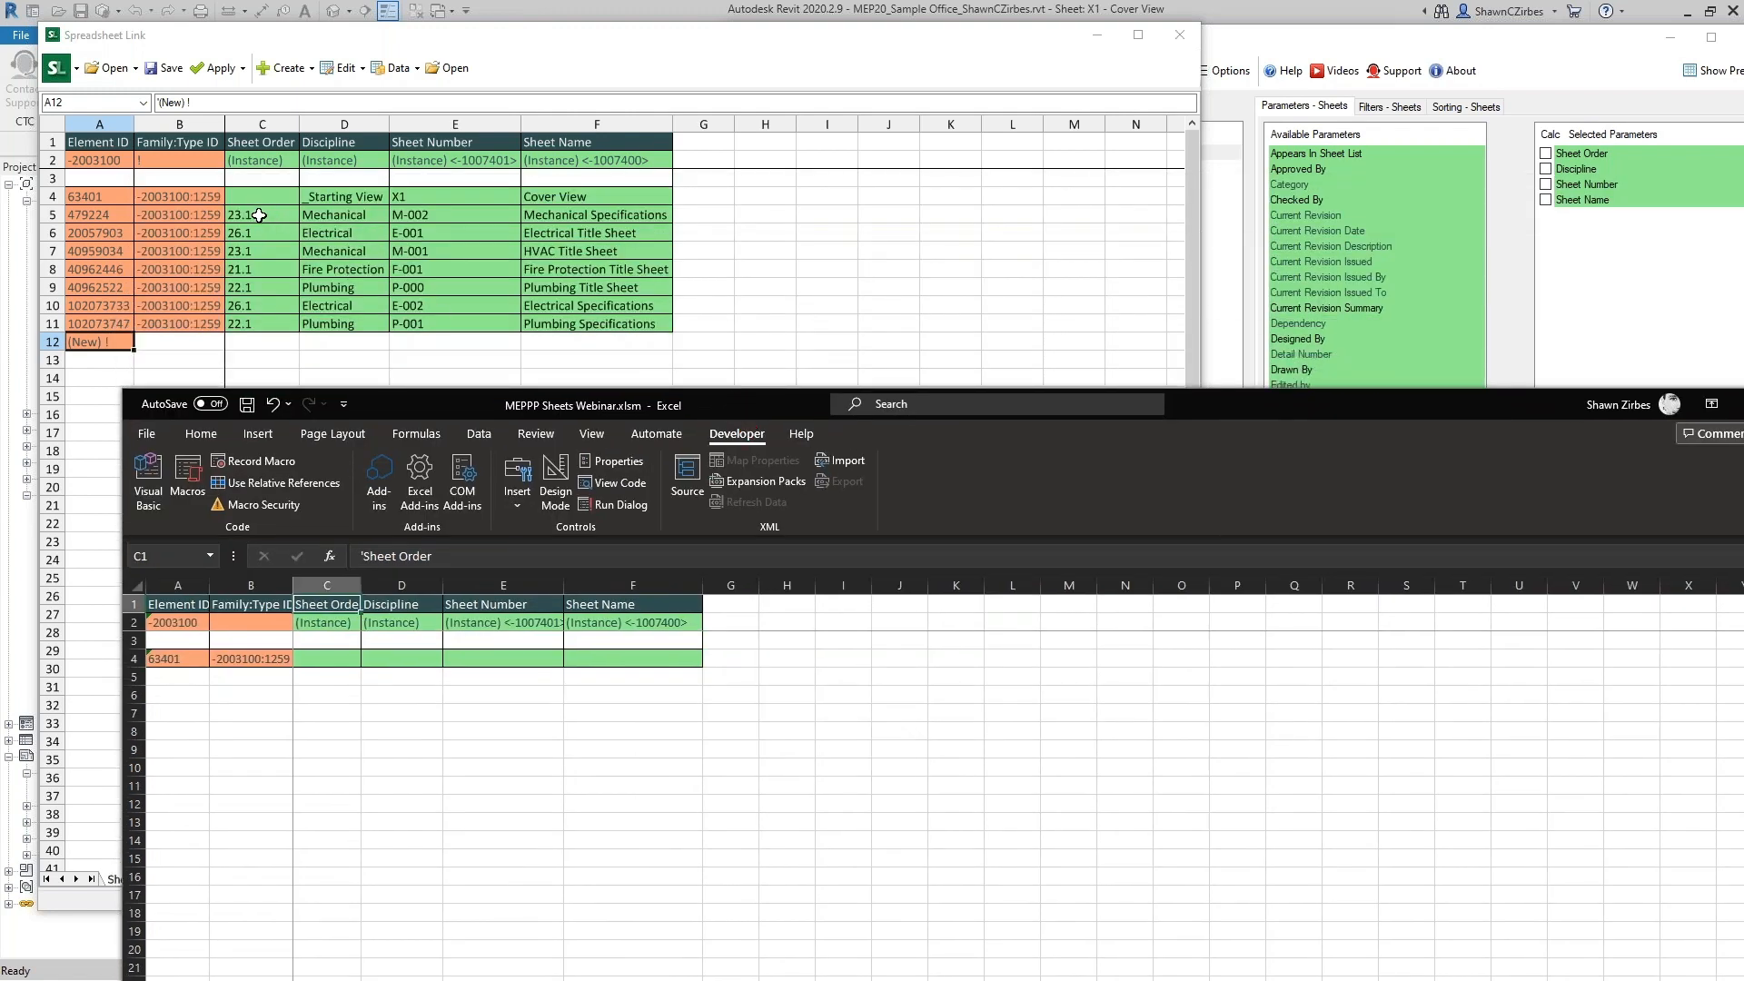
pyautogui.click(332, 218)
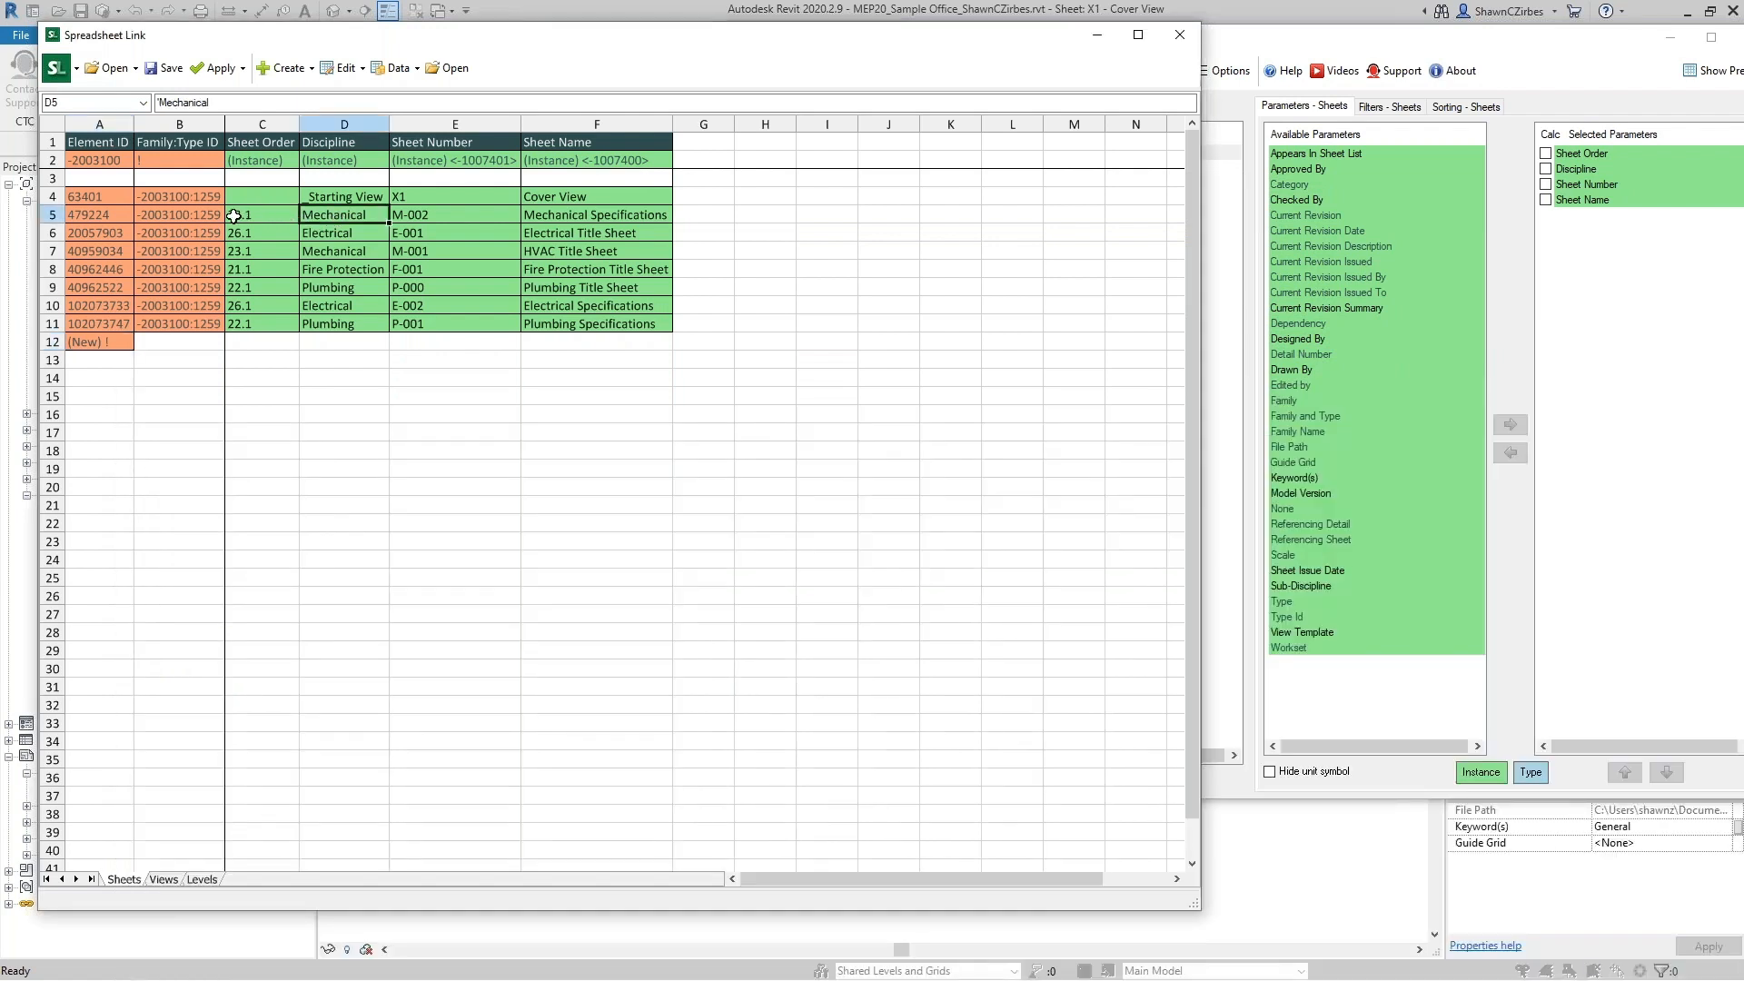
pyautogui.click(332, 269)
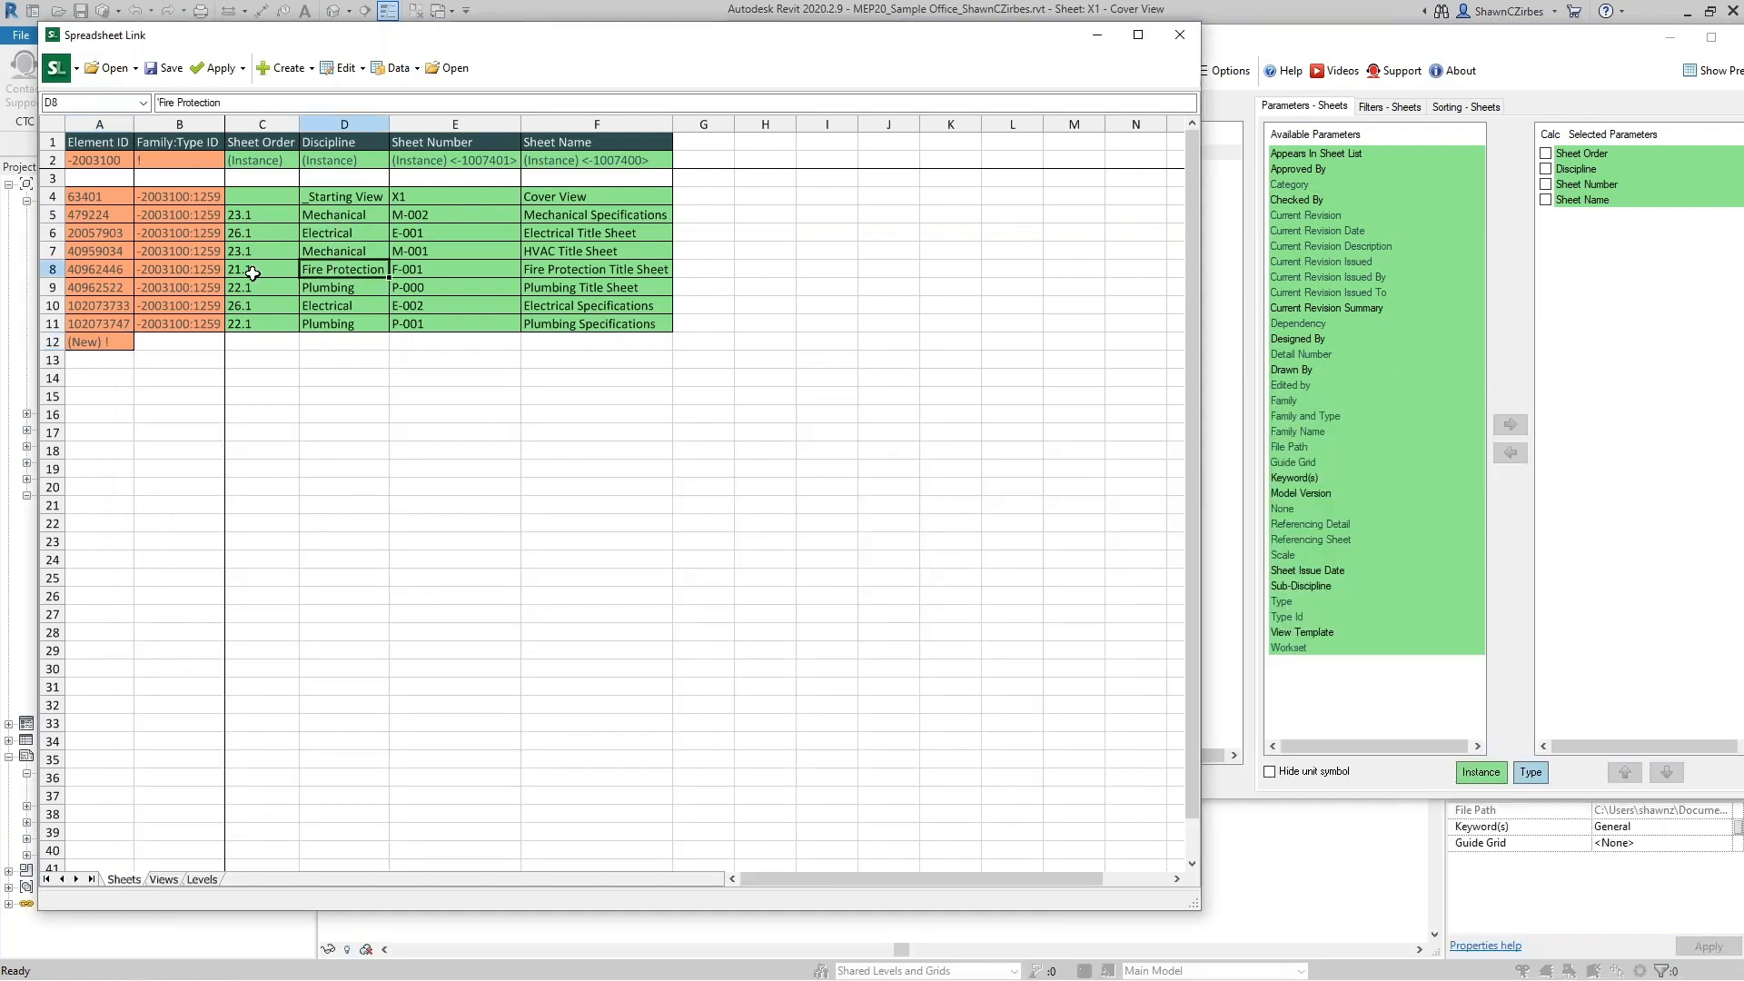
pyautogui.click(251, 272)
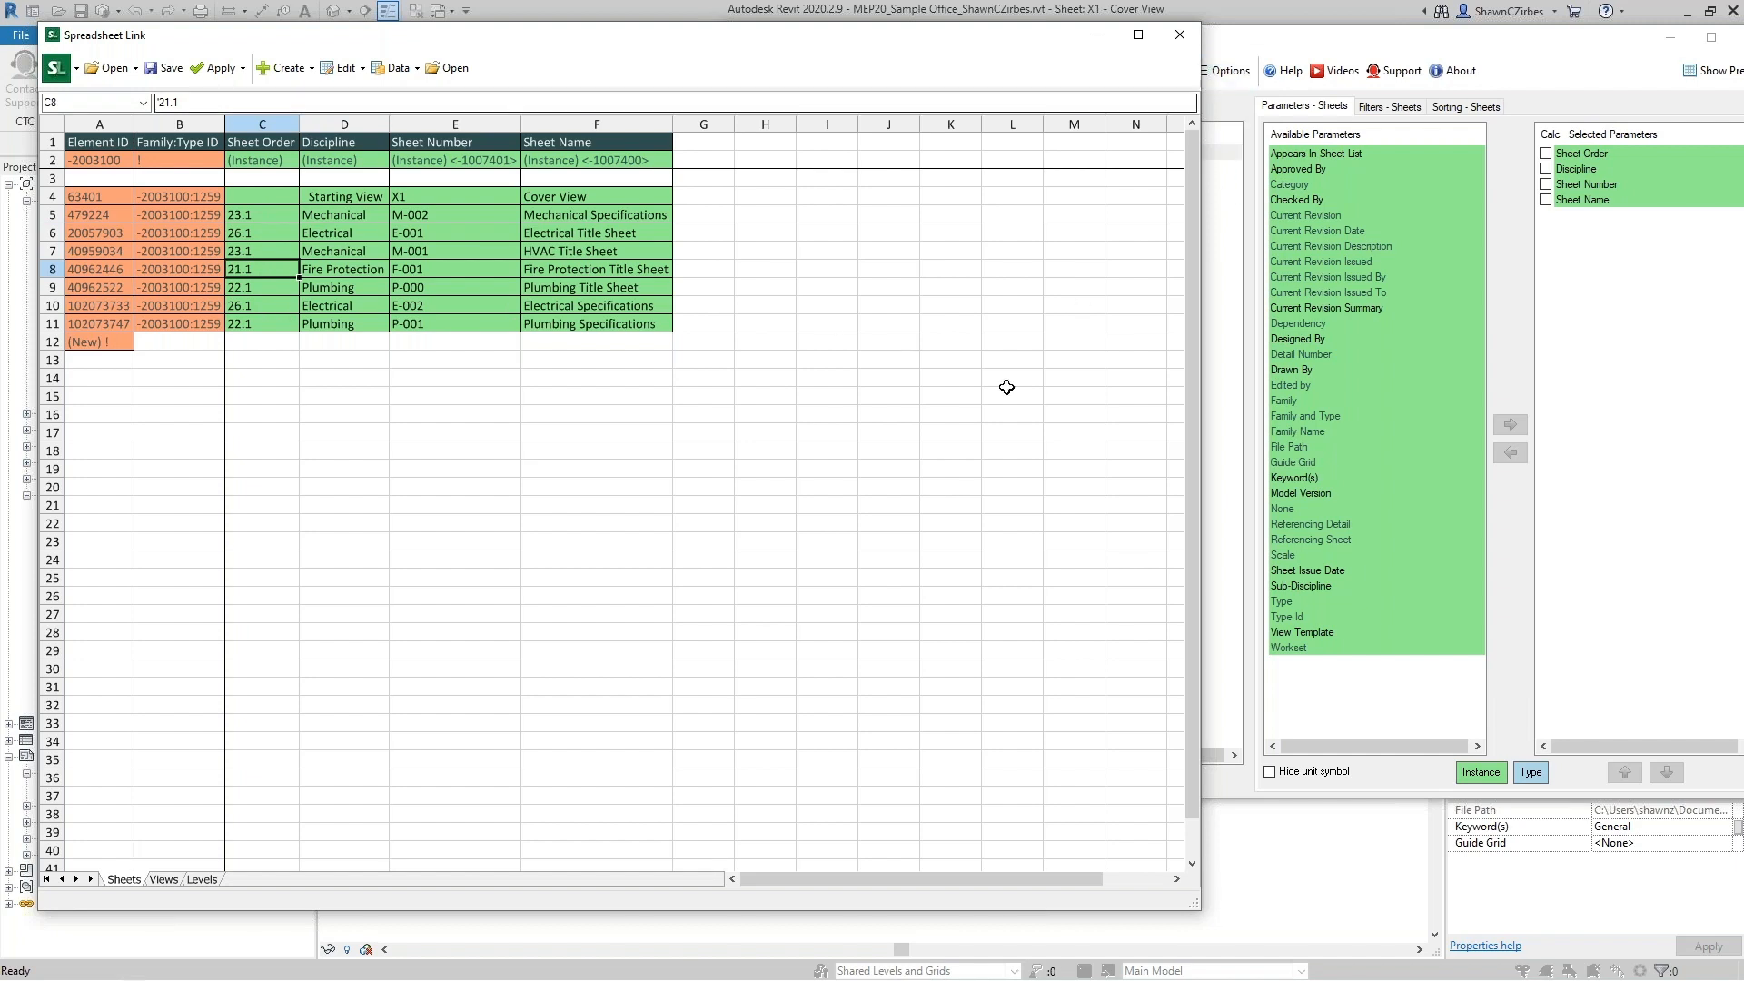
# Compare the Discipline and Sub-Discipline values of the first rows on the Views worksheet in Spreadsheet Link.
pyautogui.click(167, 880)
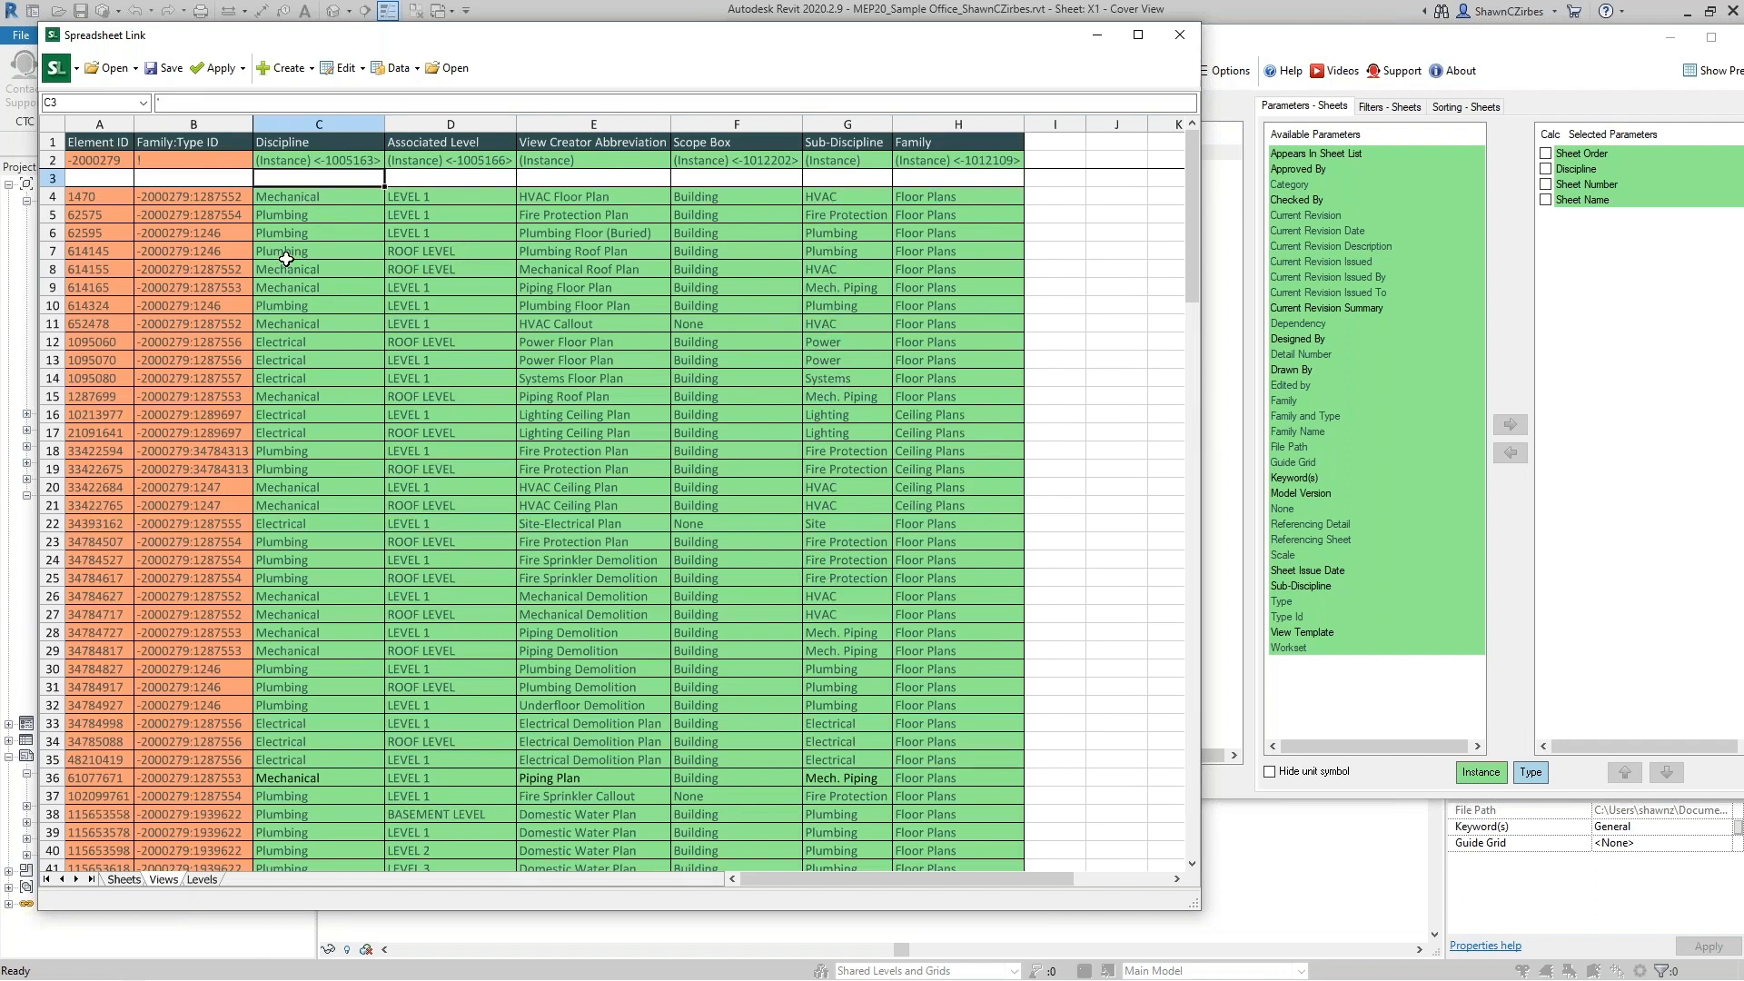
pyautogui.click(319, 218)
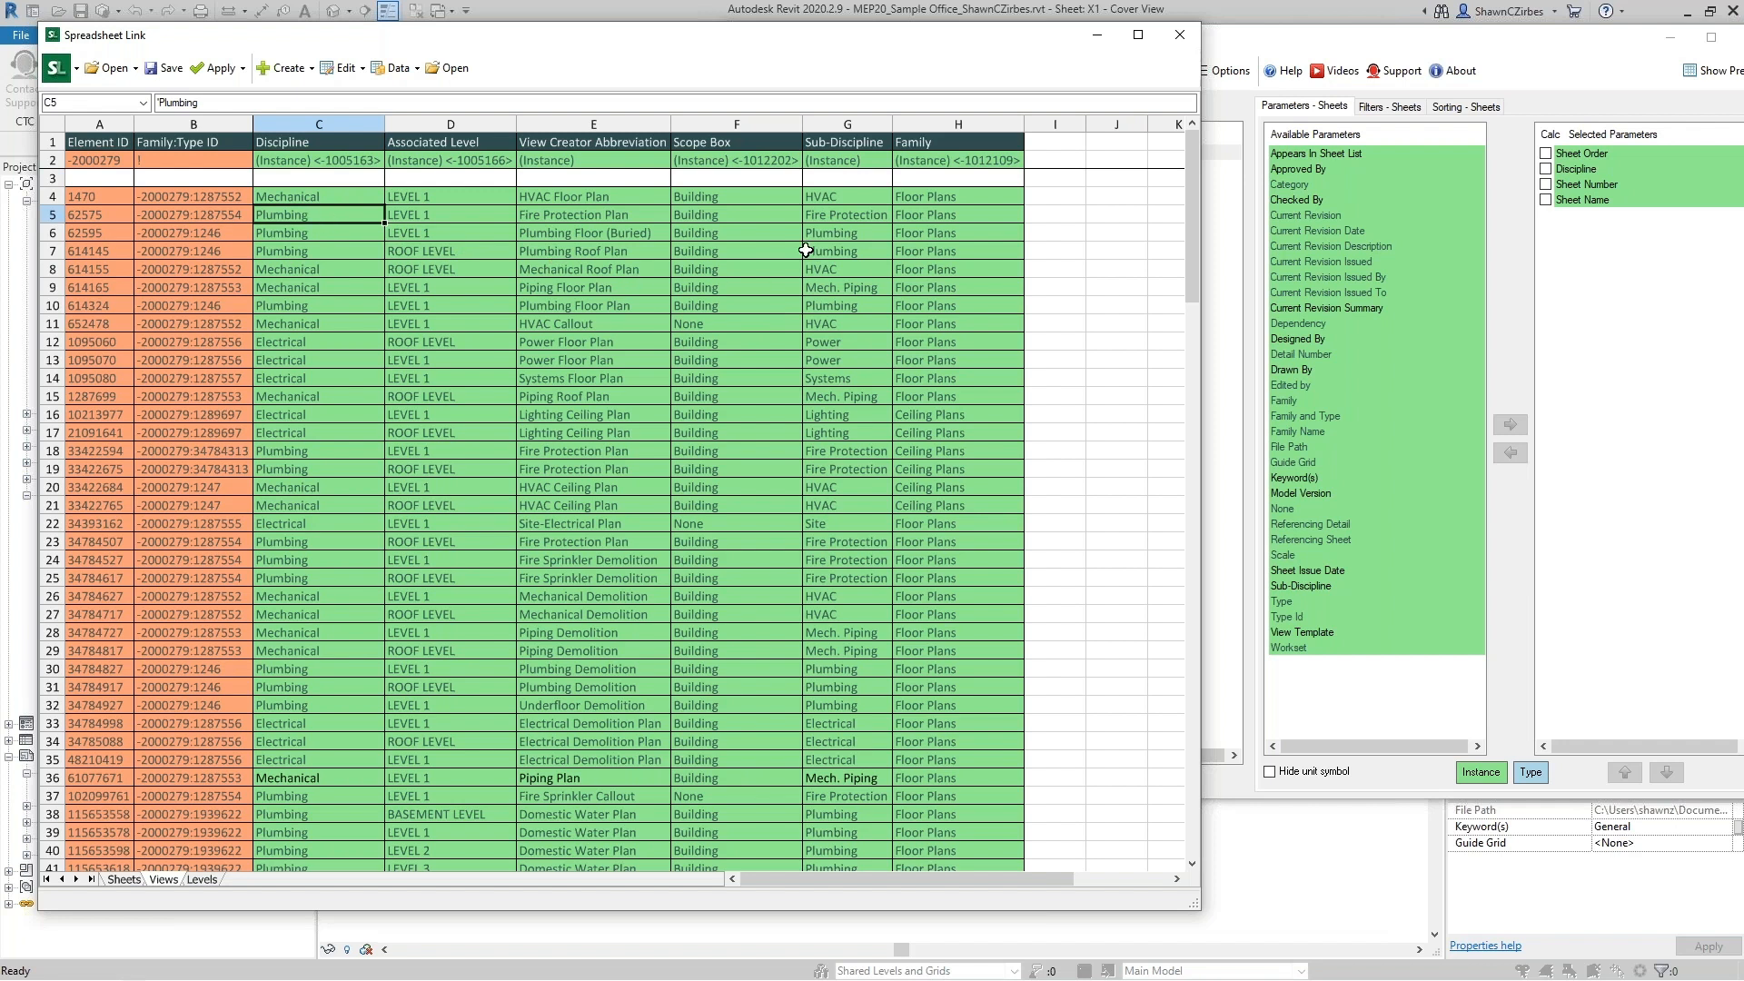
pyautogui.keyDown('ctrl'); pyautogui.click(824, 219); pyautogui.keyUp('ctrl')
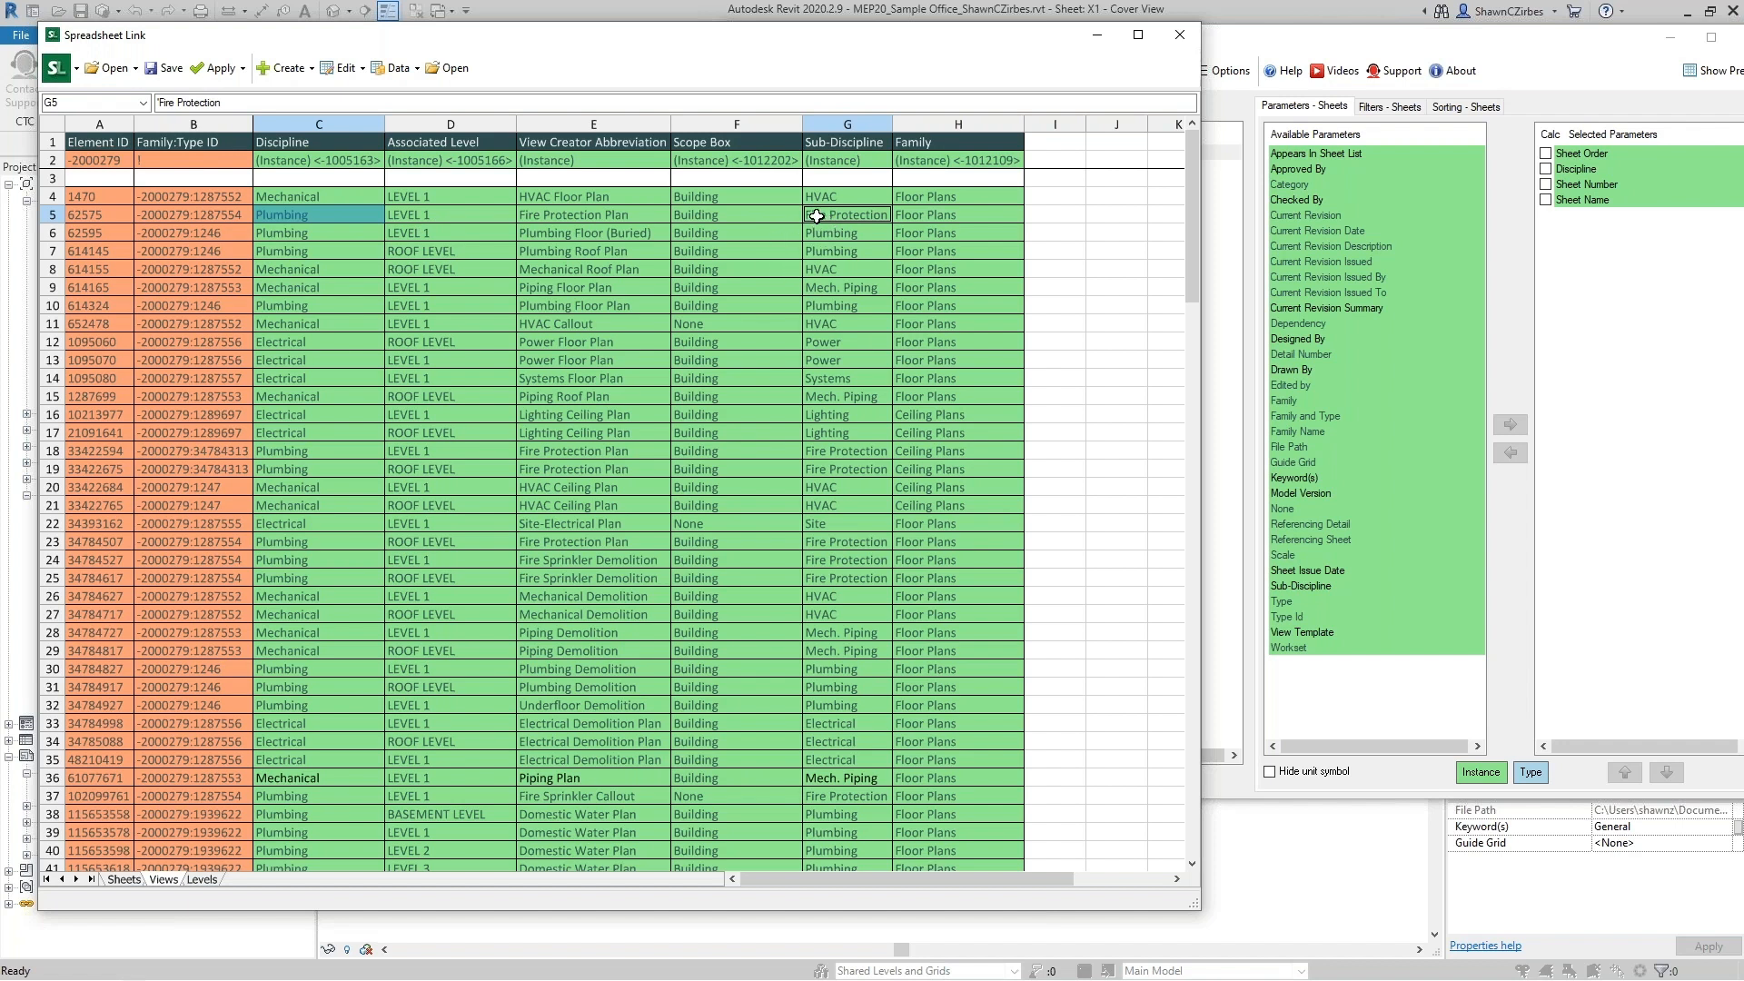
pyautogui.click(829, 198)
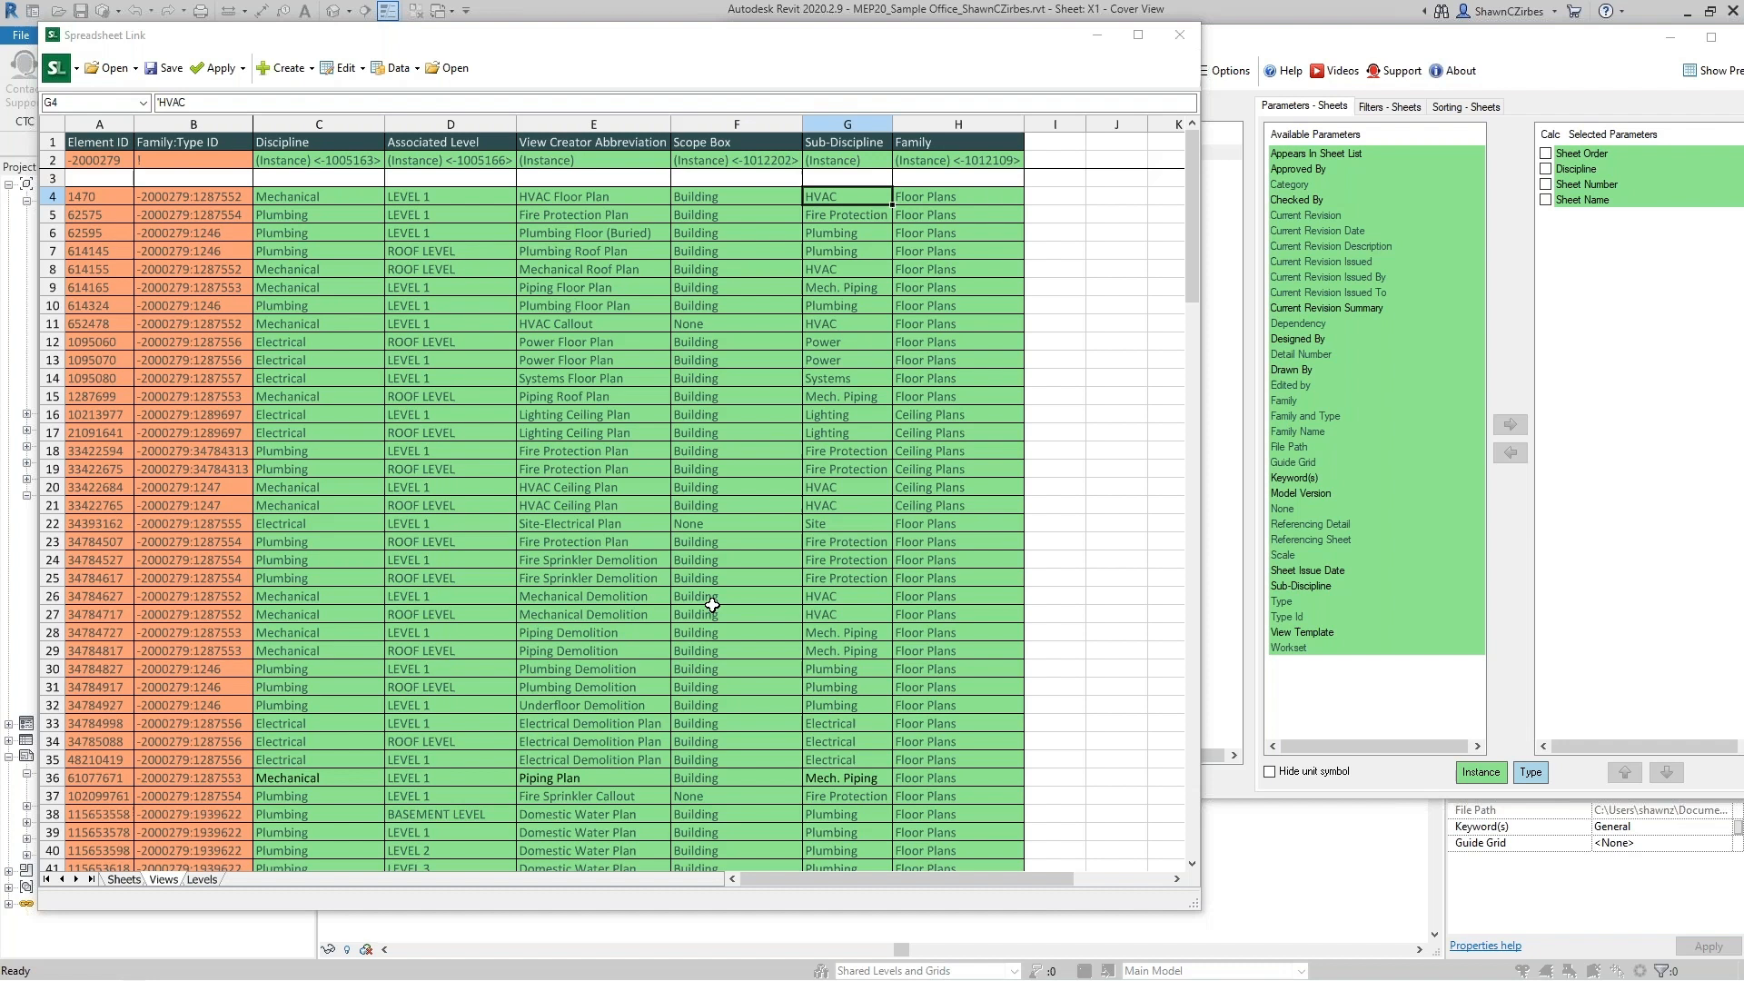
# Switch to the Excel workbook, add a new worksheet after Levels and name it Settings.
pyautogui.hotkey('alt', 'Tab')
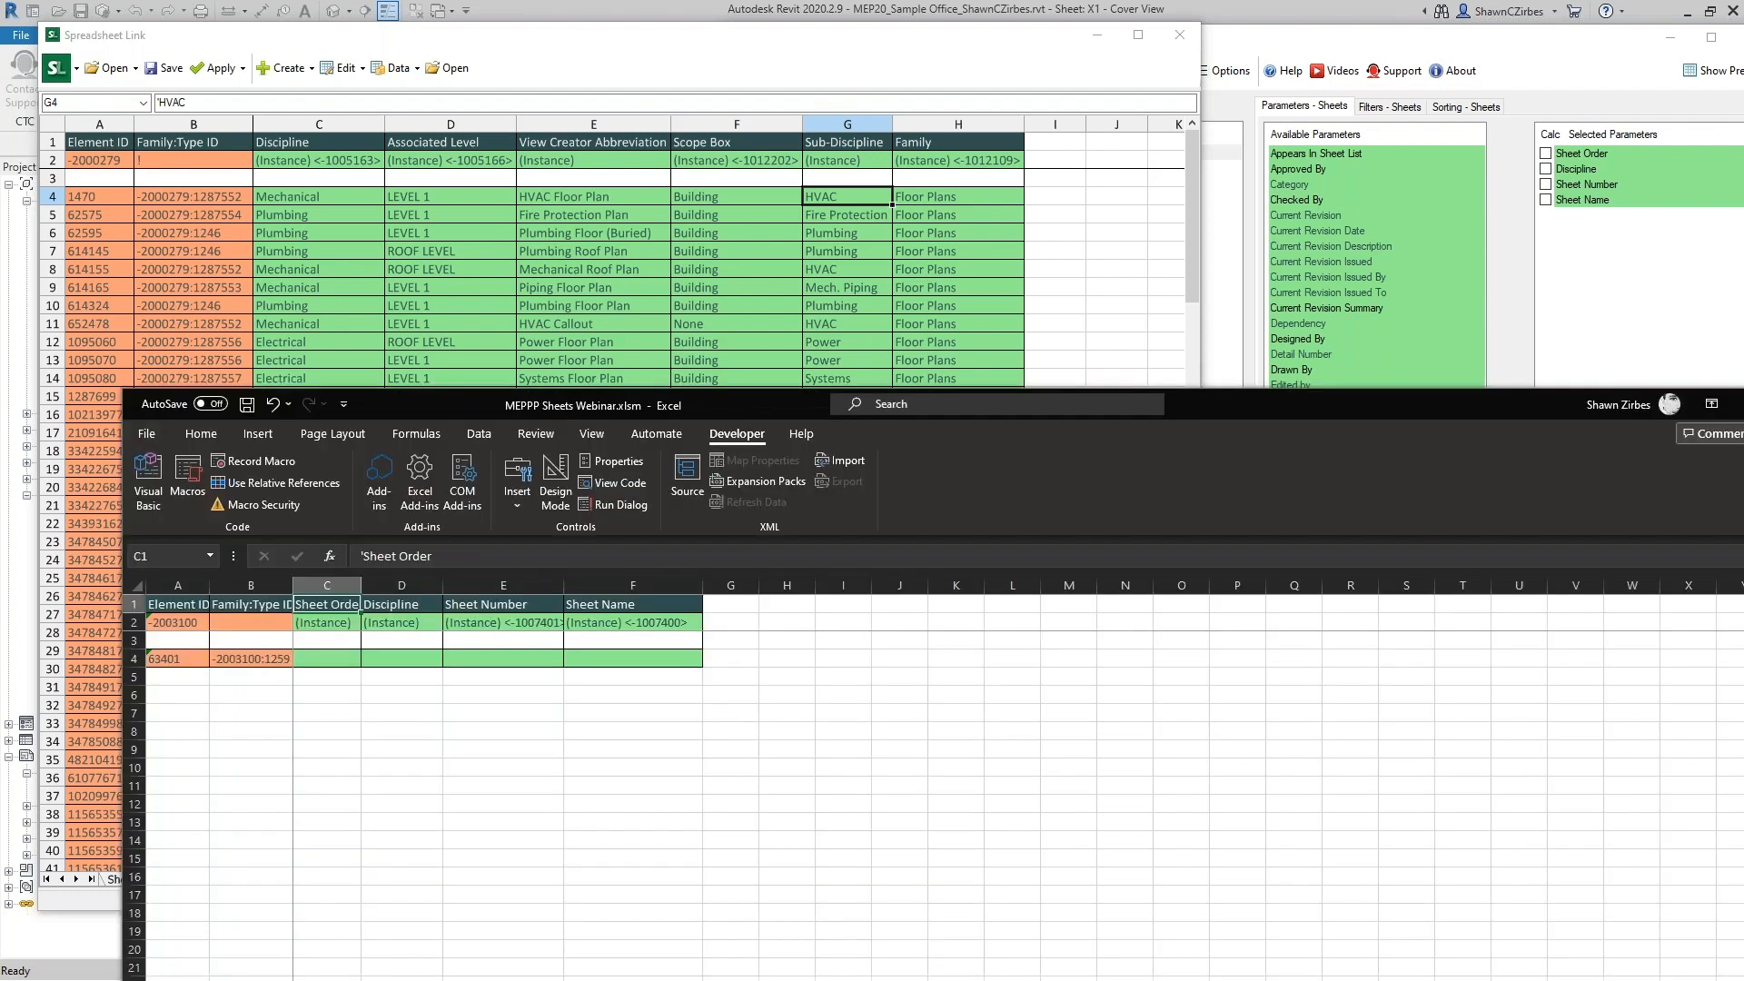
pyautogui.moveTo(1393, 398); pyautogui.dragTo(1312, 80)
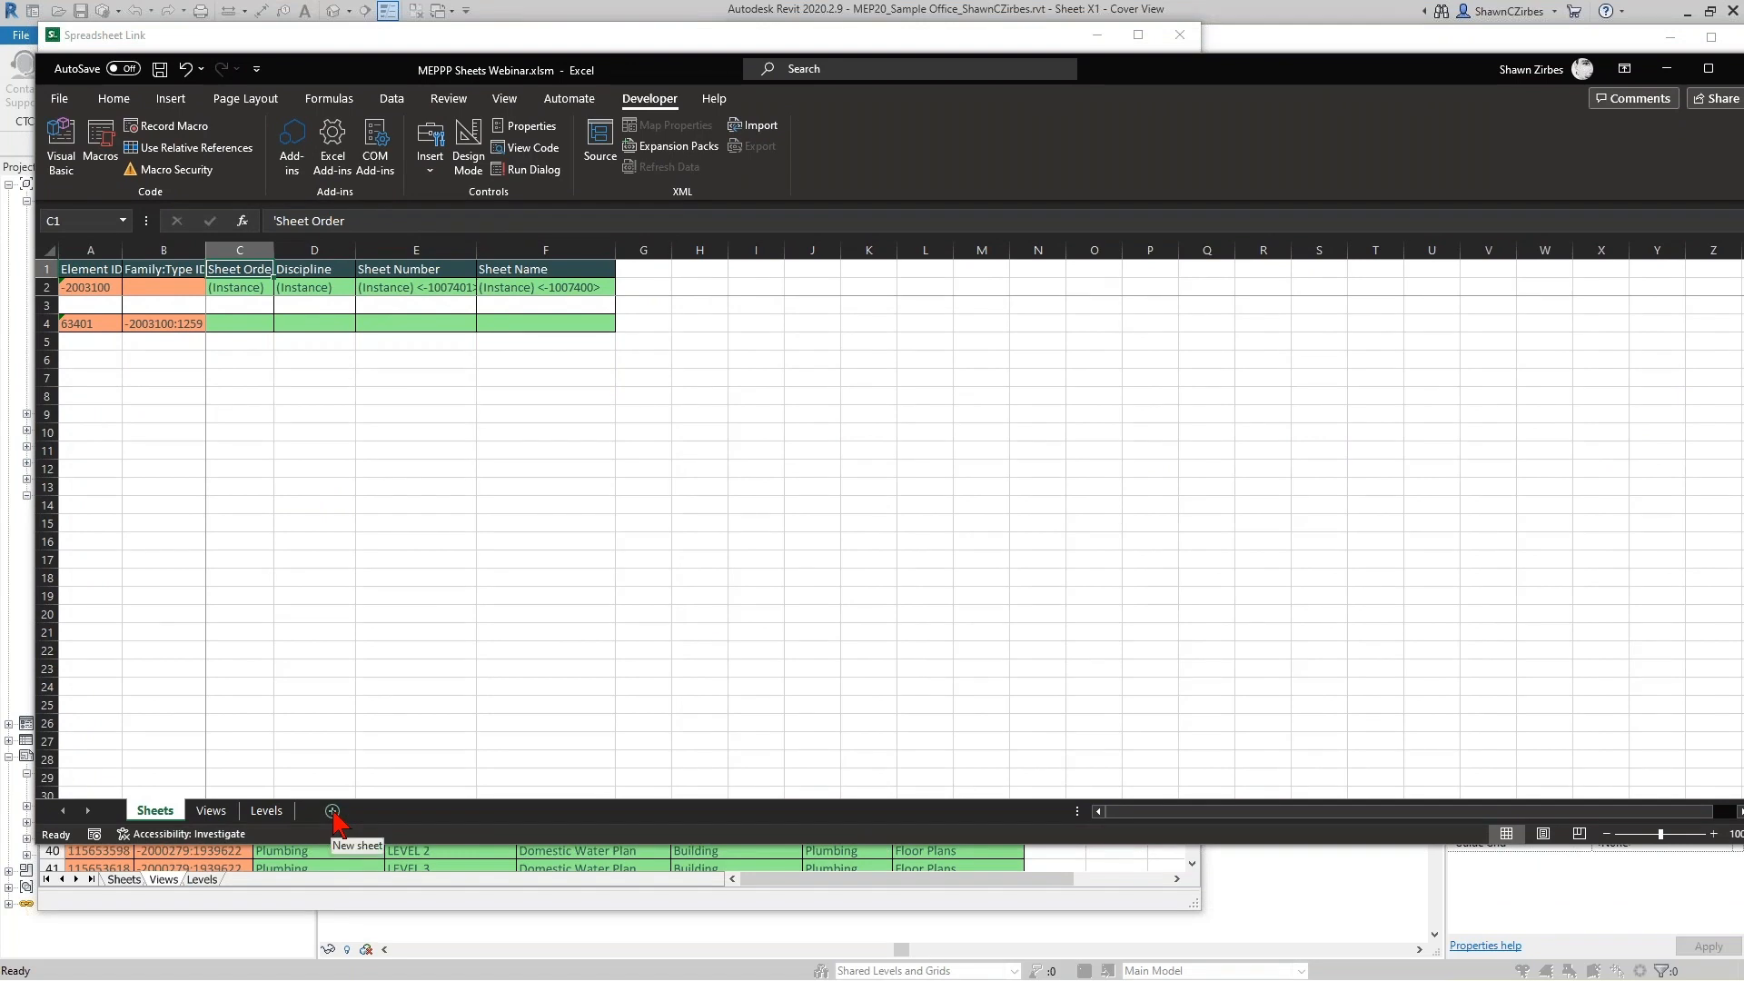
pyautogui.click(332, 812)
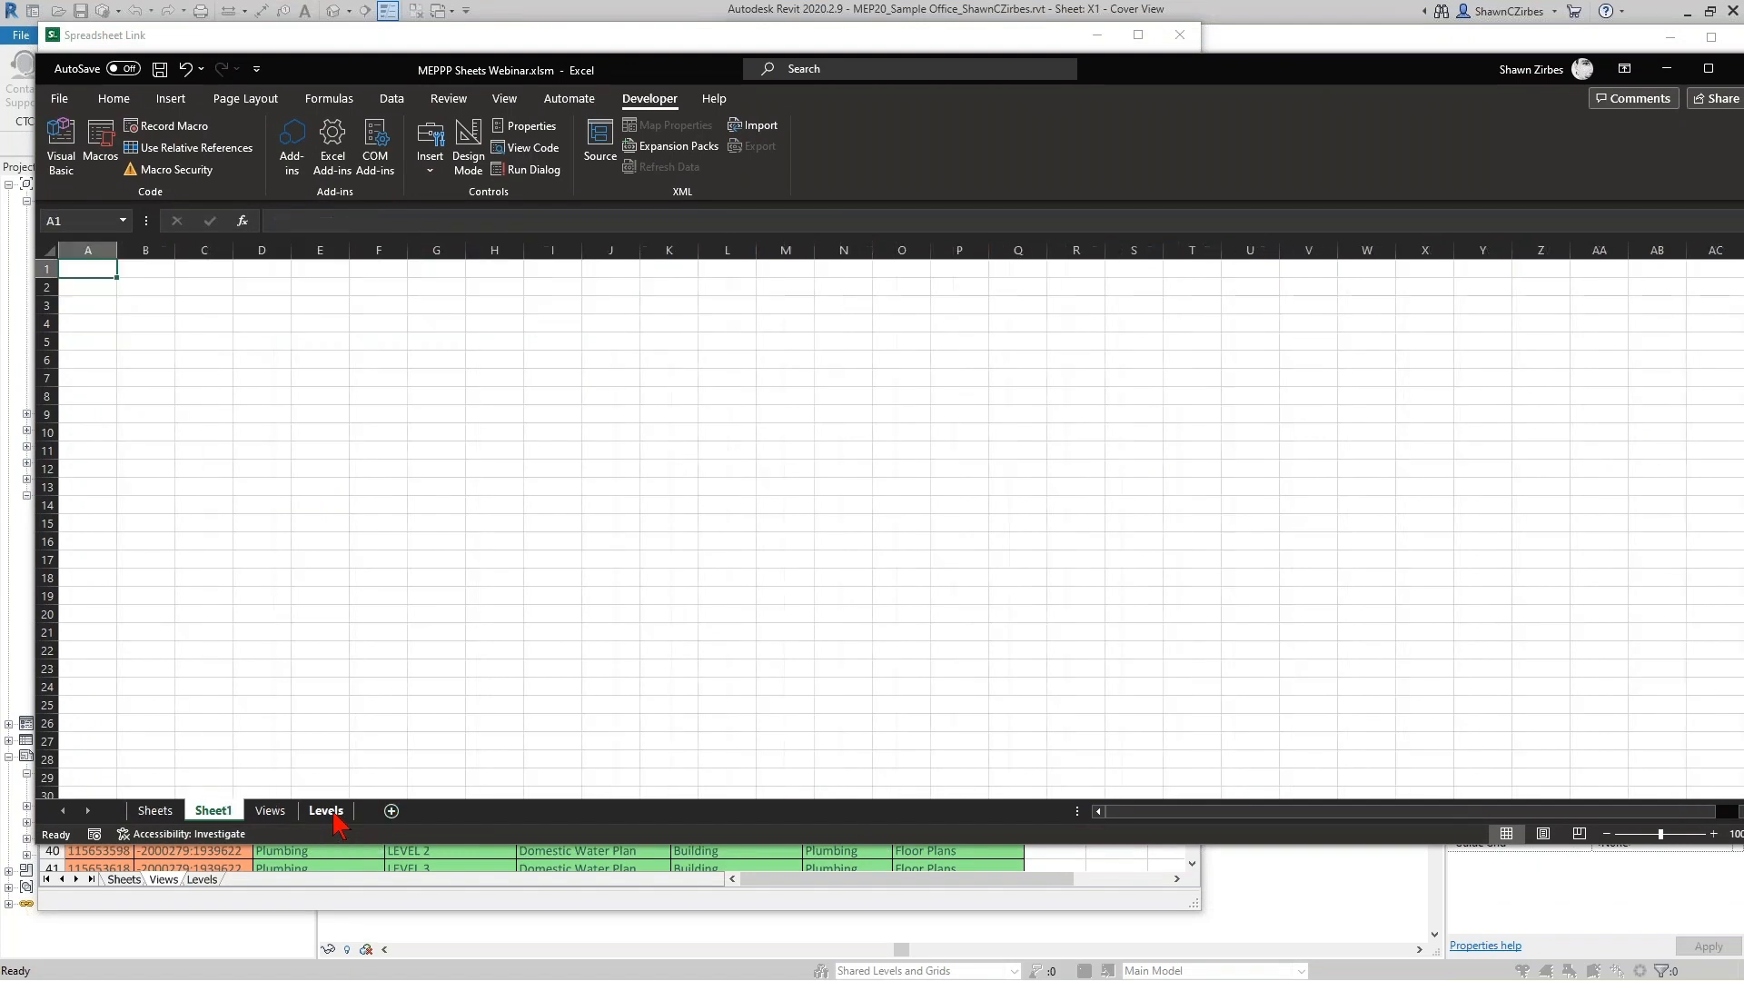
pyautogui.moveTo(224, 811); pyautogui.dragTo(352, 825)
pyautogui.rightClick(343, 811)
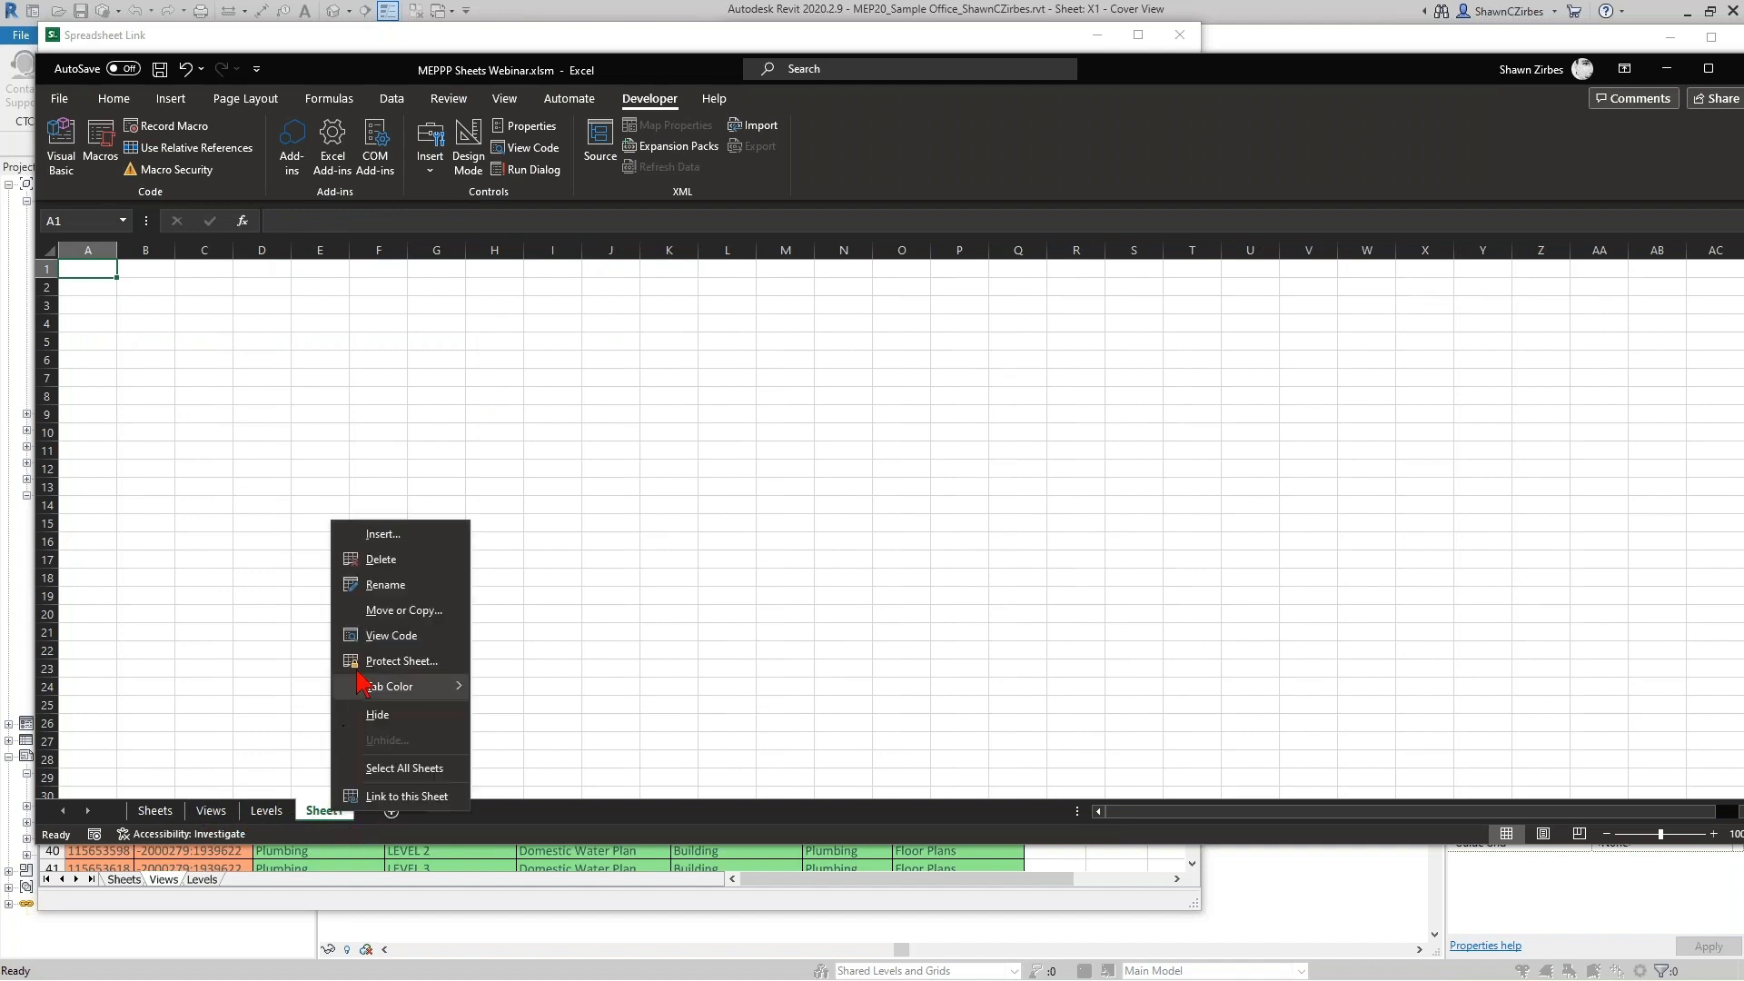
pyautogui.click(391, 605)
pyautogui.write('Settings')
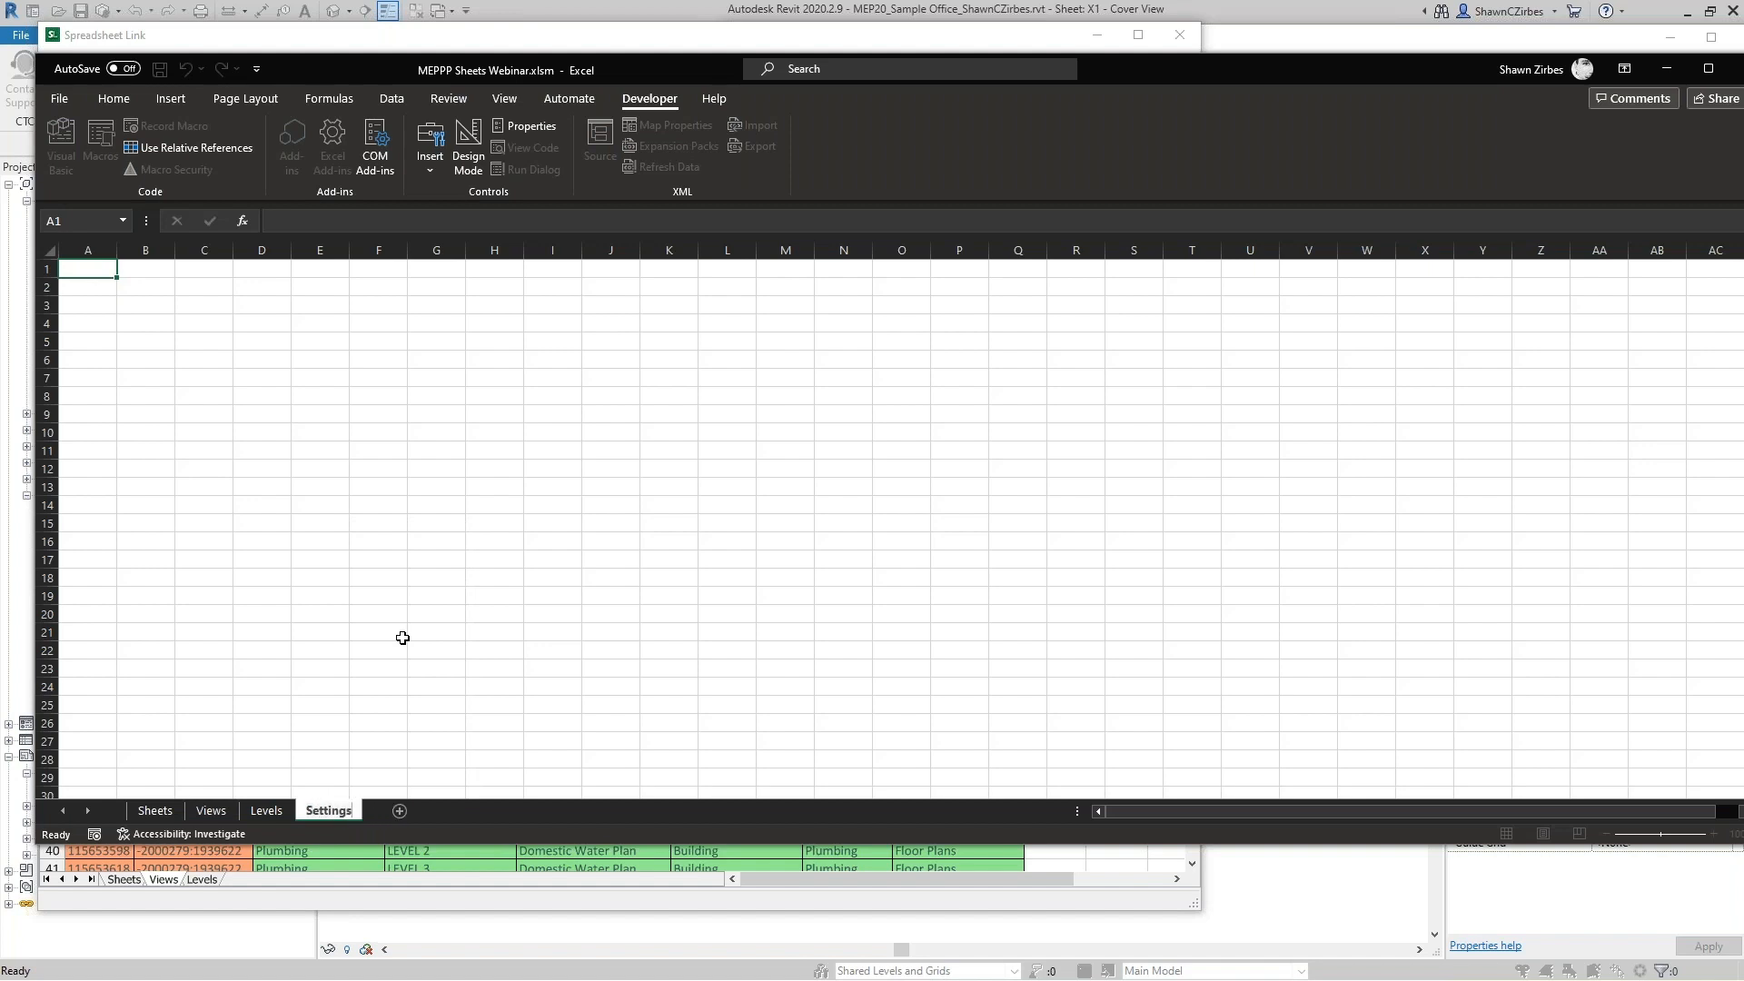
pyautogui.press('Return')
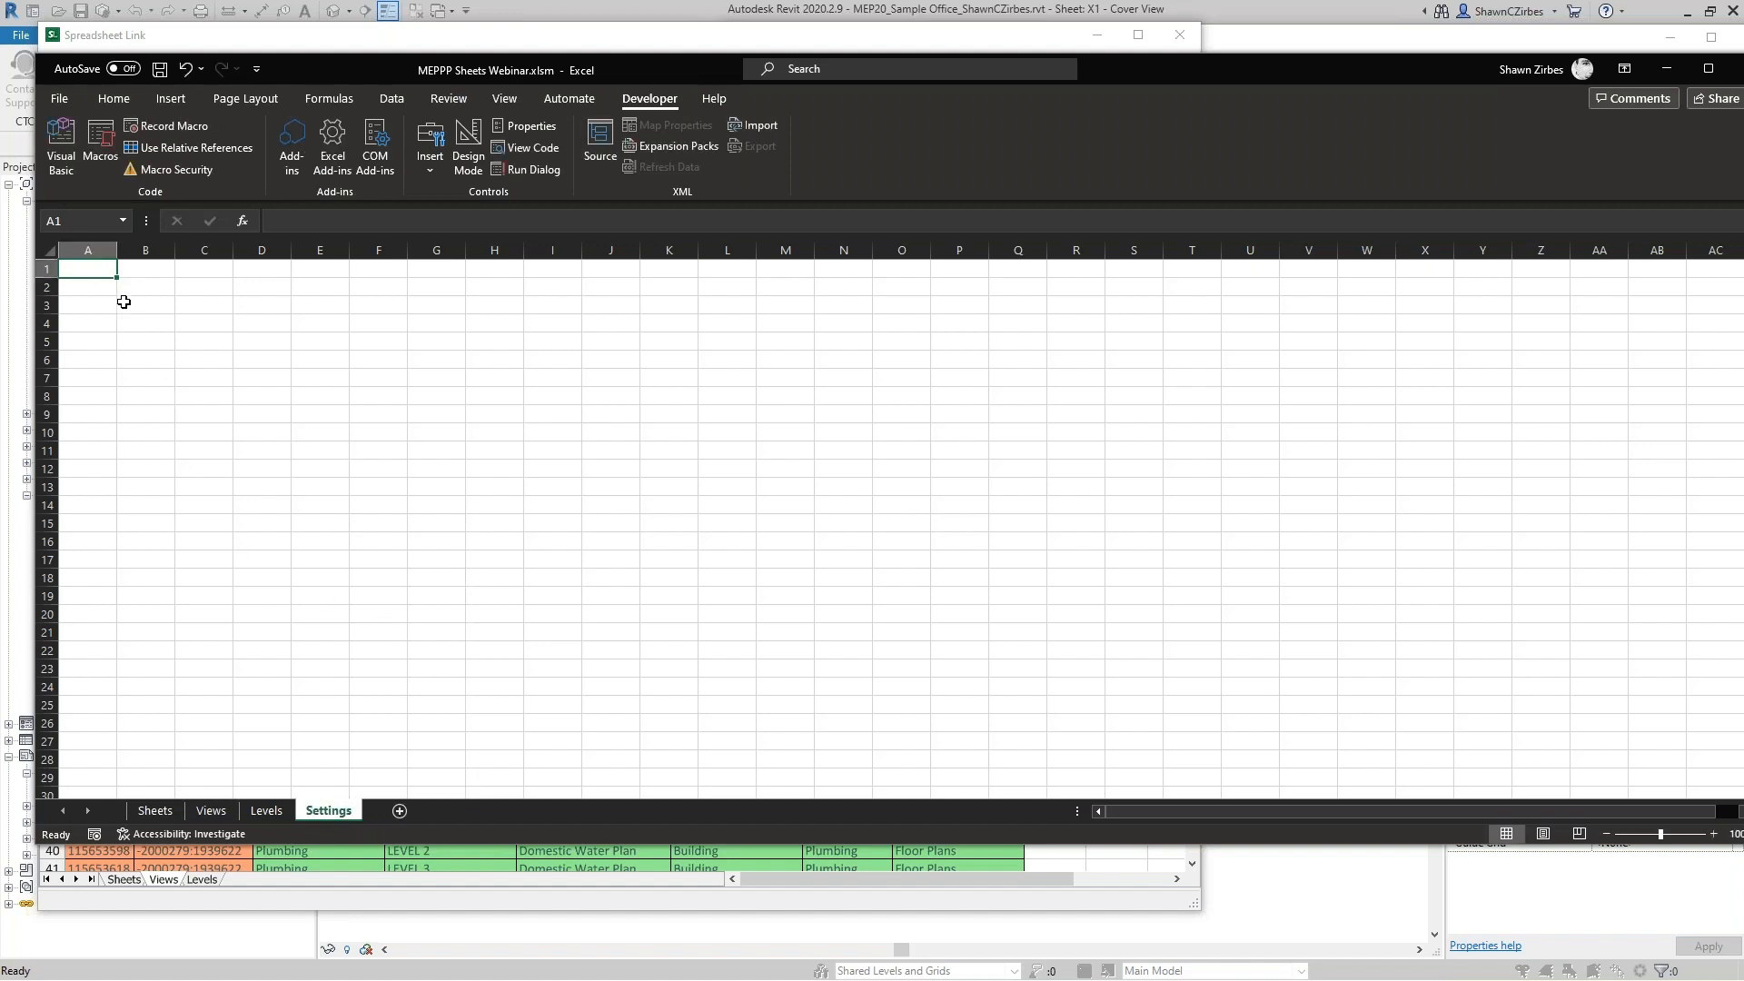
# Enter the headers Discipline, SubDiscipline, SortOrder and Abbreviation in cells A1 to D1 of the Settings worksheet.
pyautogui.moveTo(91, 266); pyautogui.dragTo(248, 270)
pyautogui.click(89, 269)
pyautogui.write('Discipline')
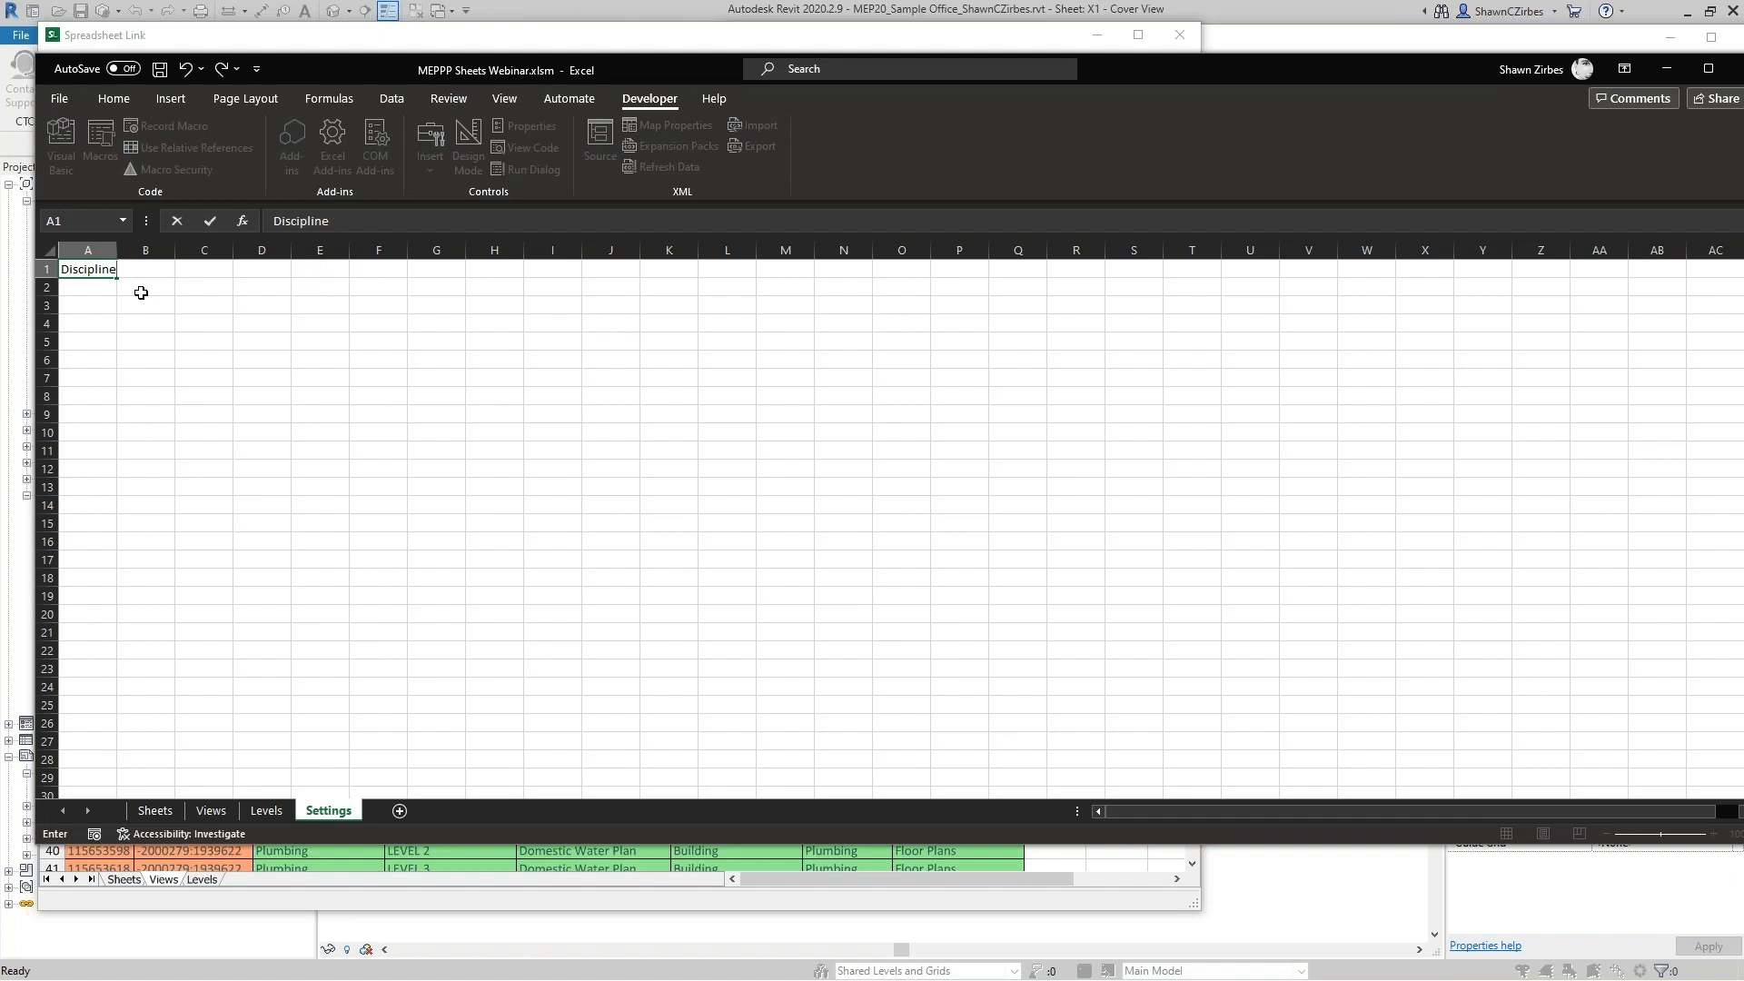
pyautogui.press('Tab')
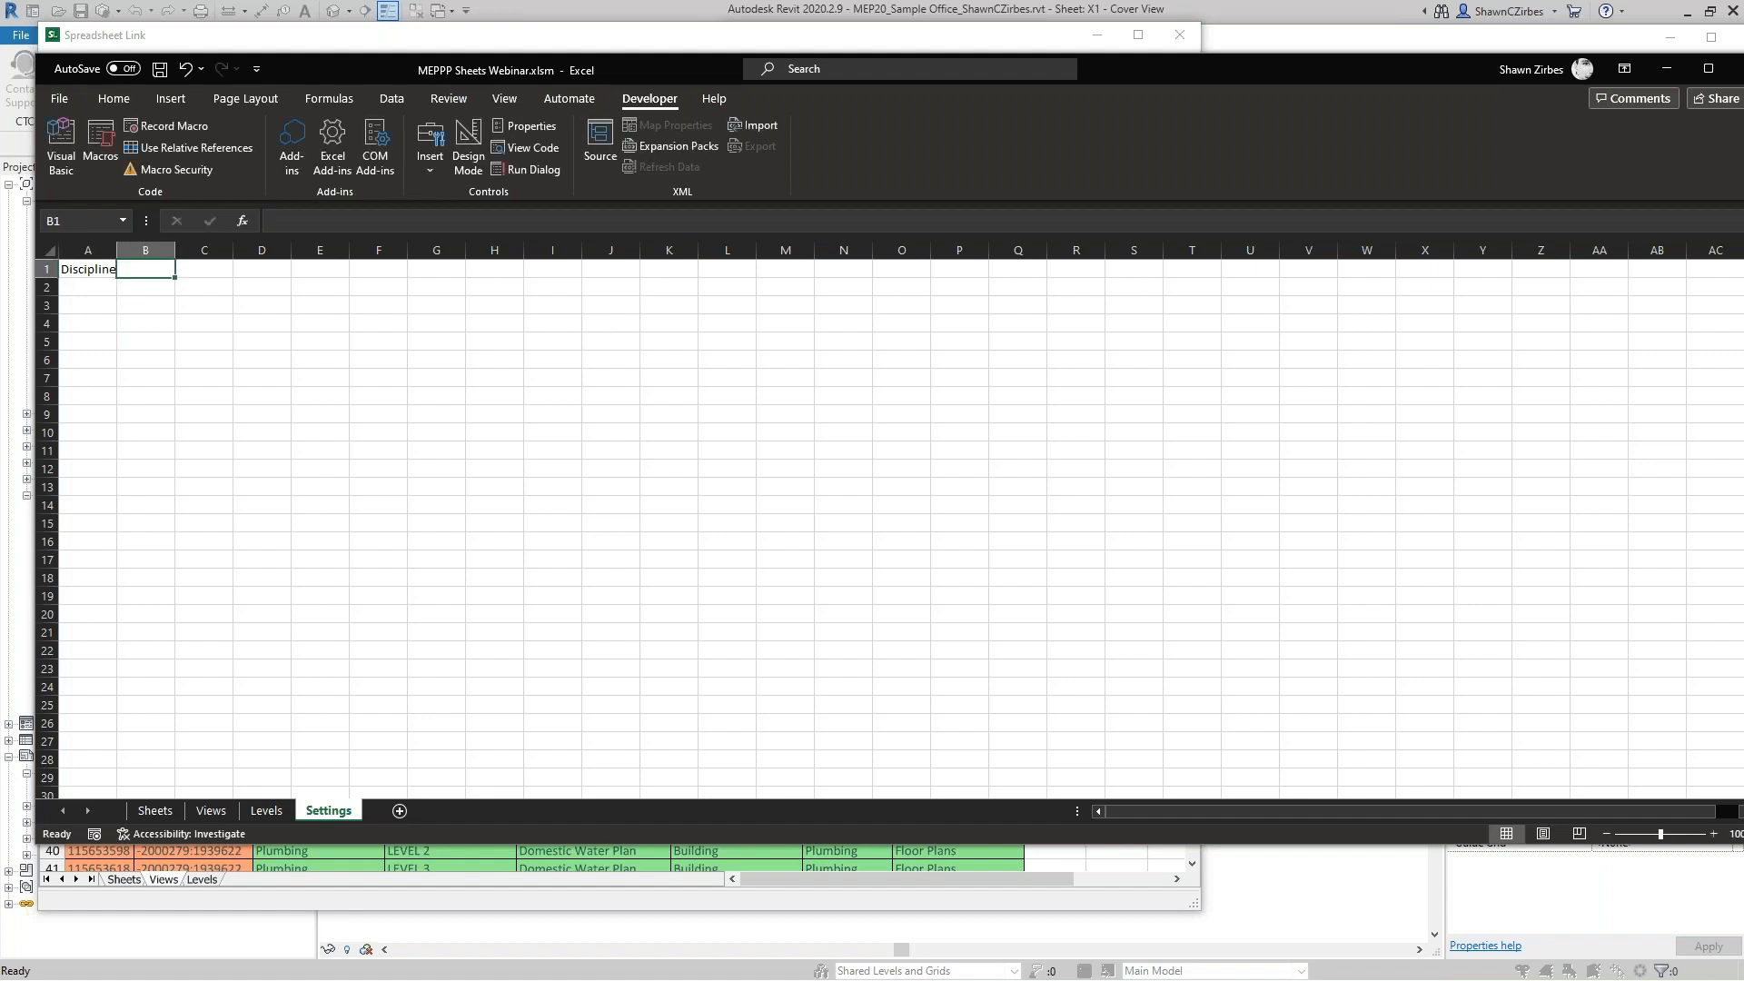
pyautogui.write('SubDisciplin')
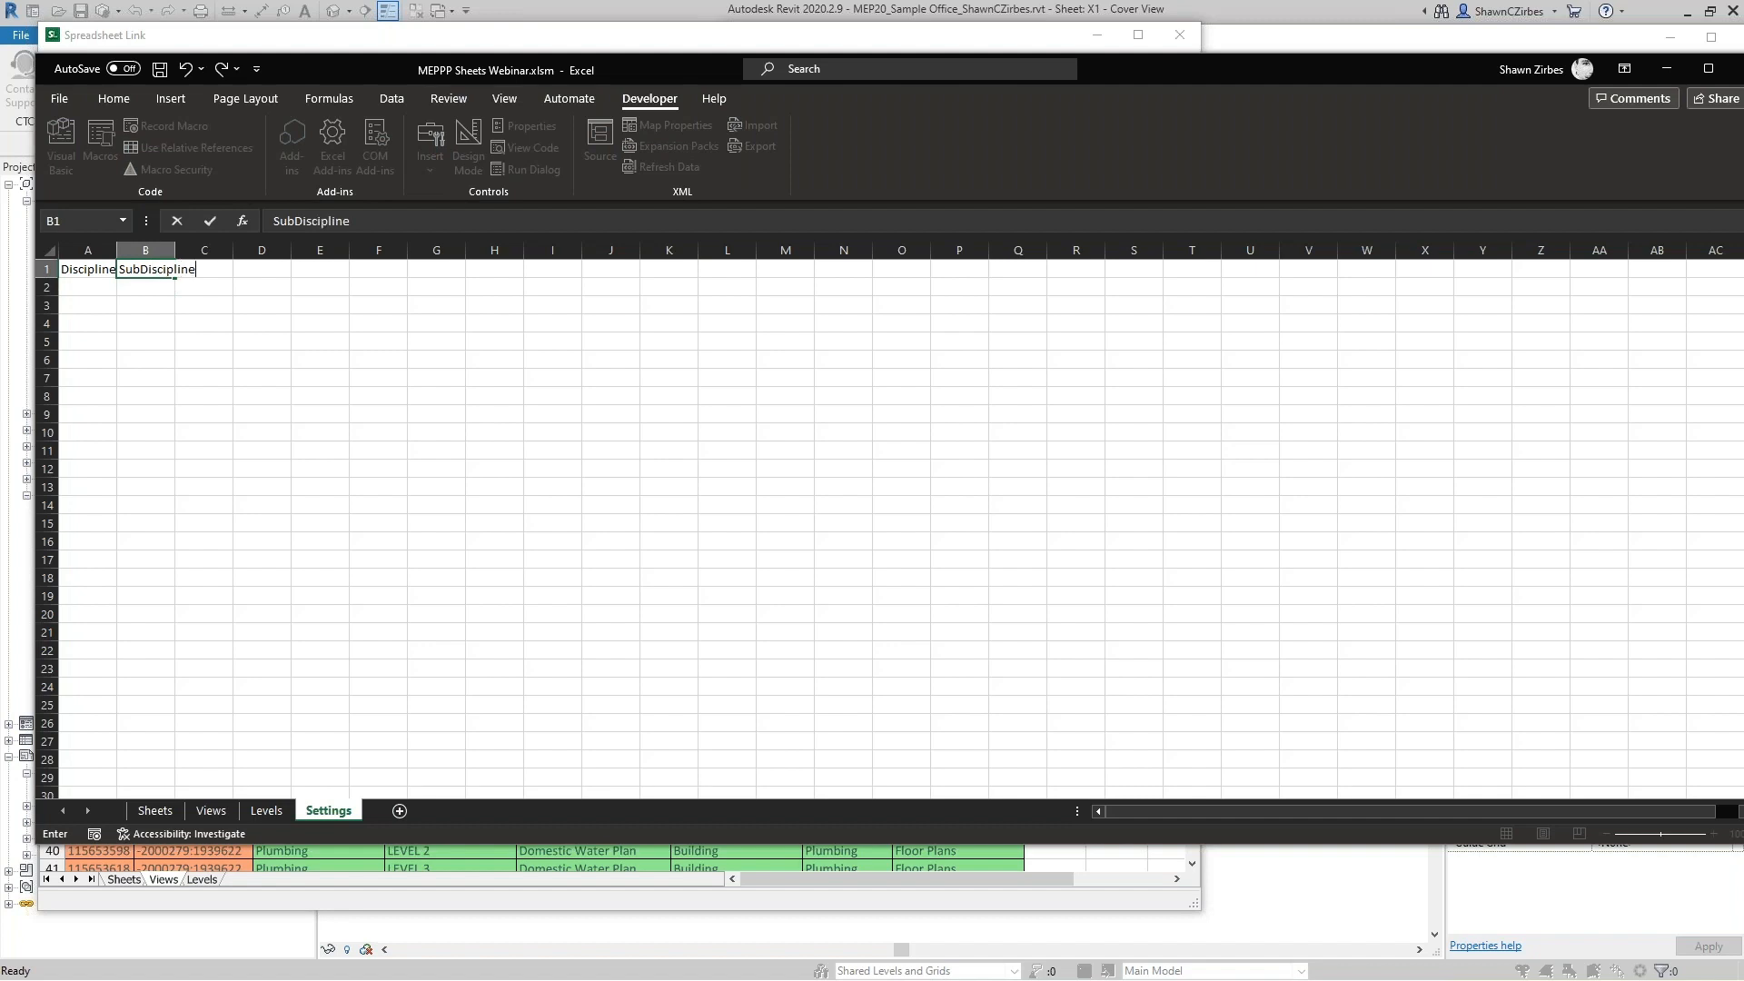
pyautogui.write('e')
pyautogui.press('Tab')
pyautogui.write('SortOrder')
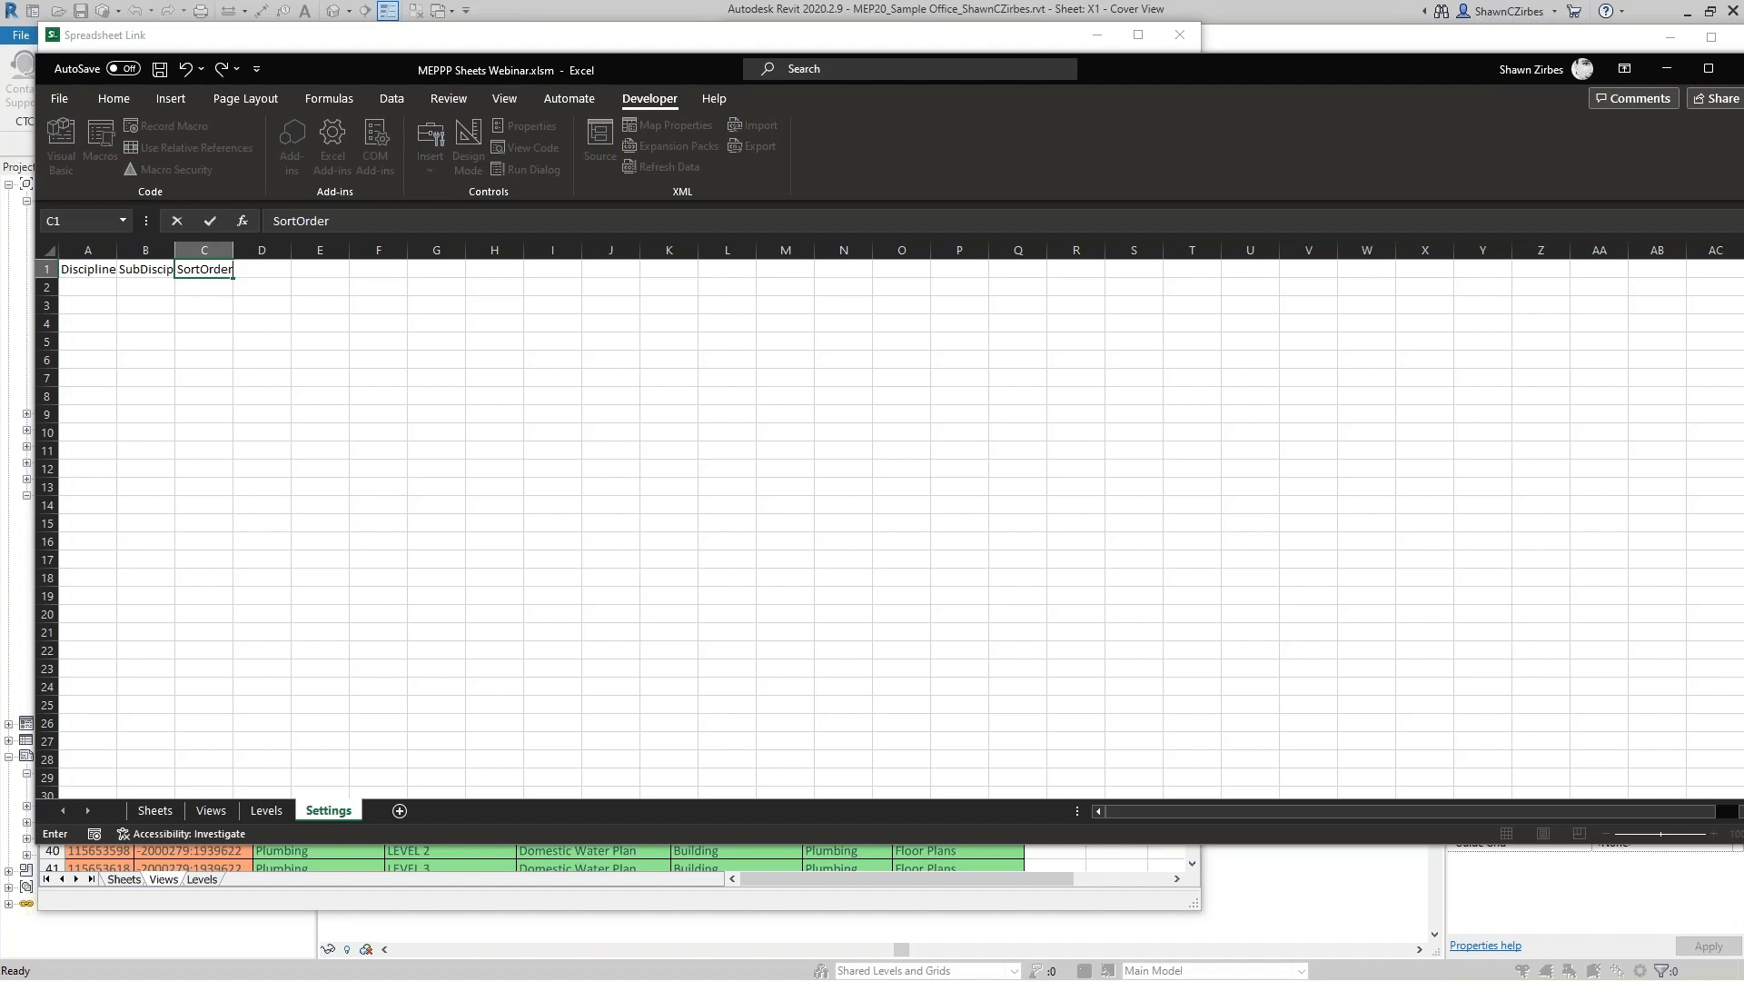
pyautogui.press('Tab')
pyautogui.write('Abbreviaion')
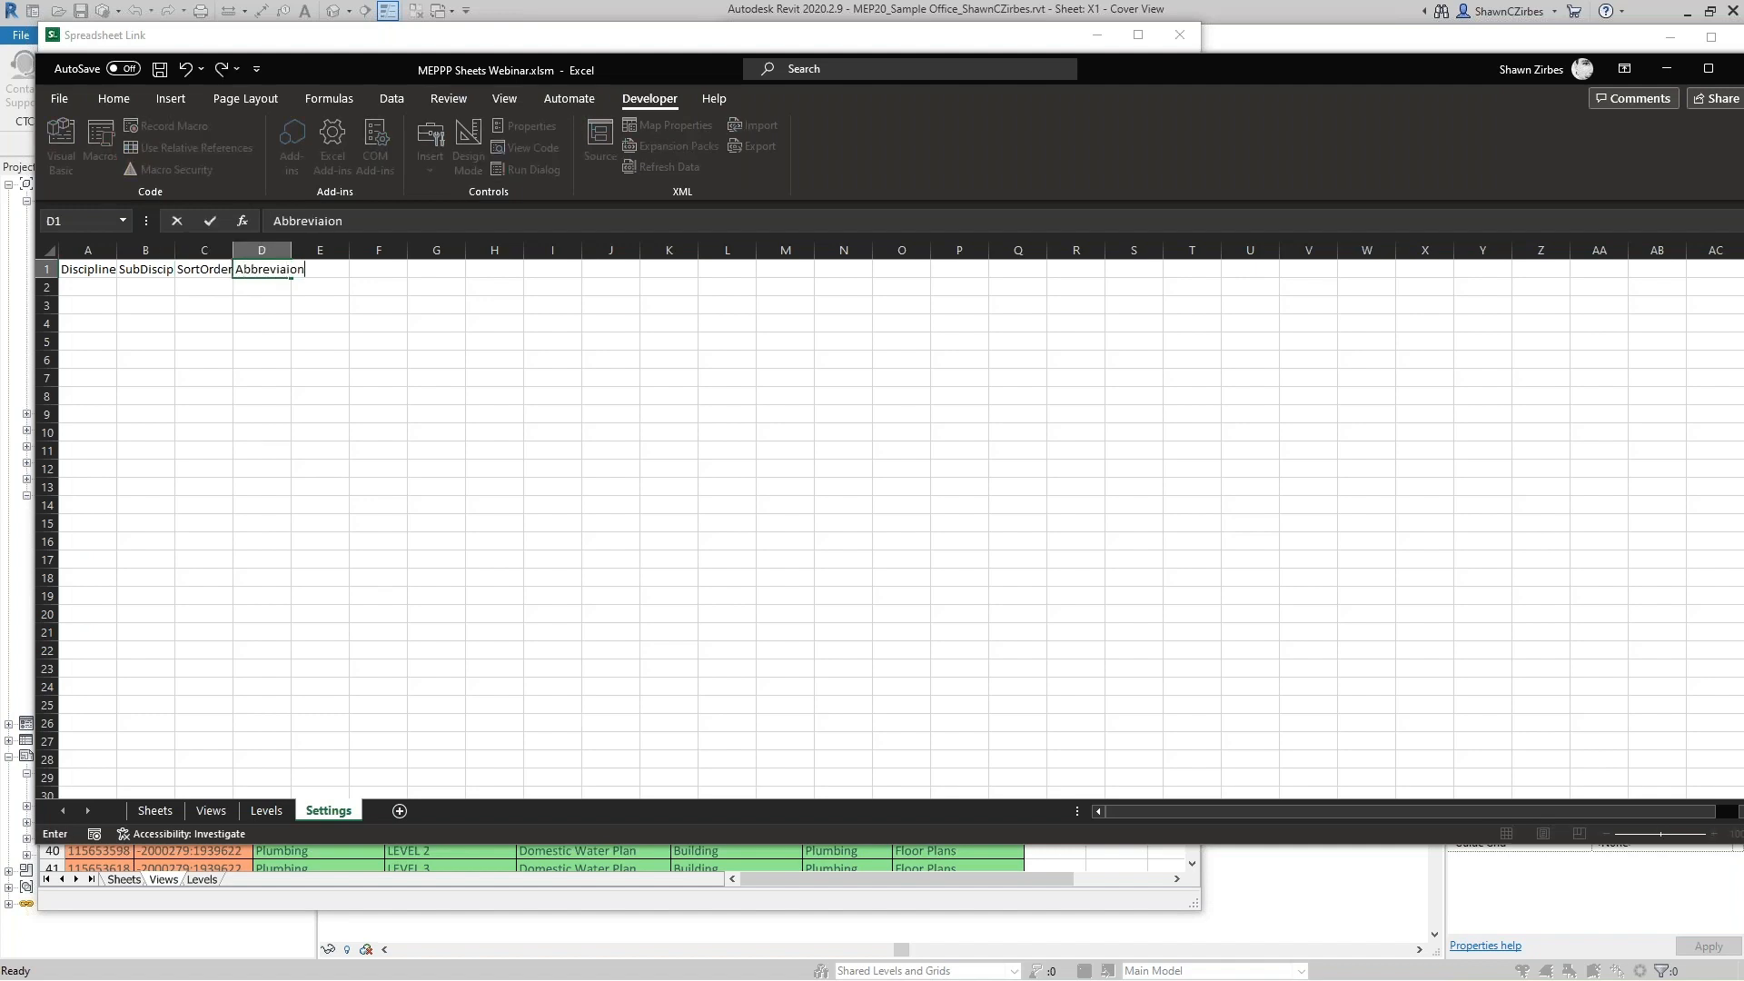
pyautogui.press('BackSpace')
pyautogui.press('BackSpace')
pyautogui.write('ion')
pyautogui.press('Return')
# Autofit the widths of columns A to D to their headers.
pyautogui.moveTo(88, 250); pyautogui.dragTo(278, 243)
pyautogui.doubleClick(290, 250)
pyautogui.click(161, 289)
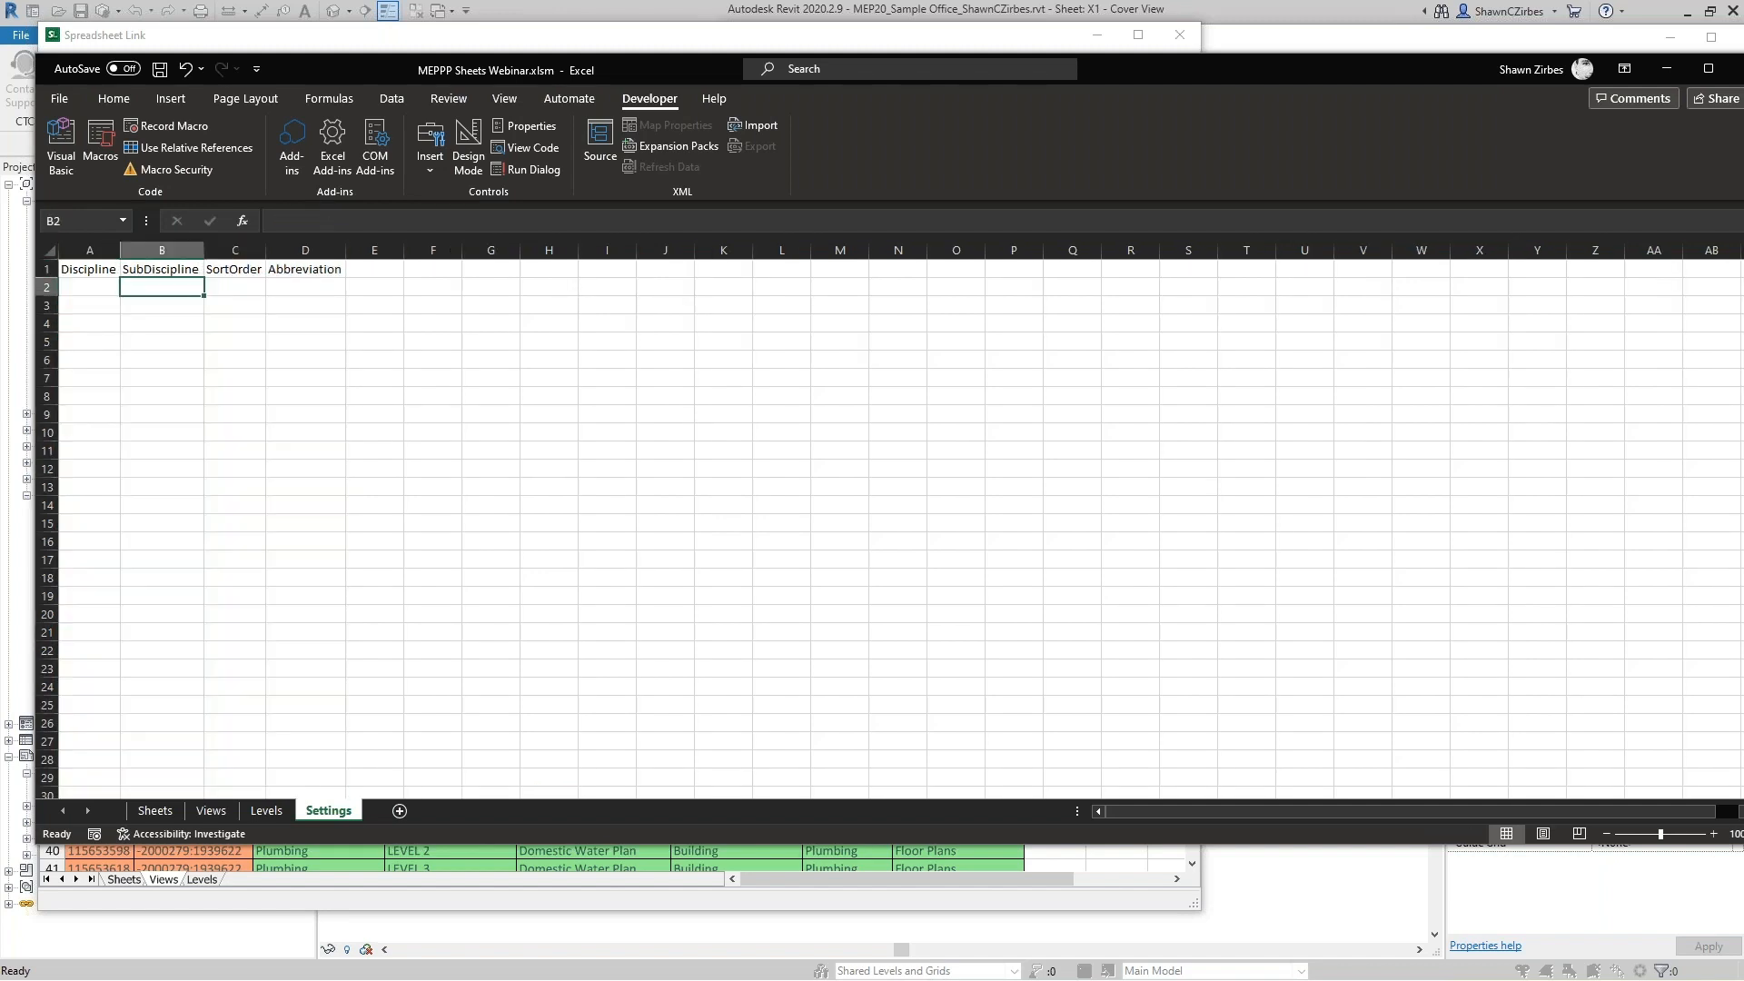
# Enter Electrical as the first SubDiscipline in cell B2.
pyautogui.click(108, 287)
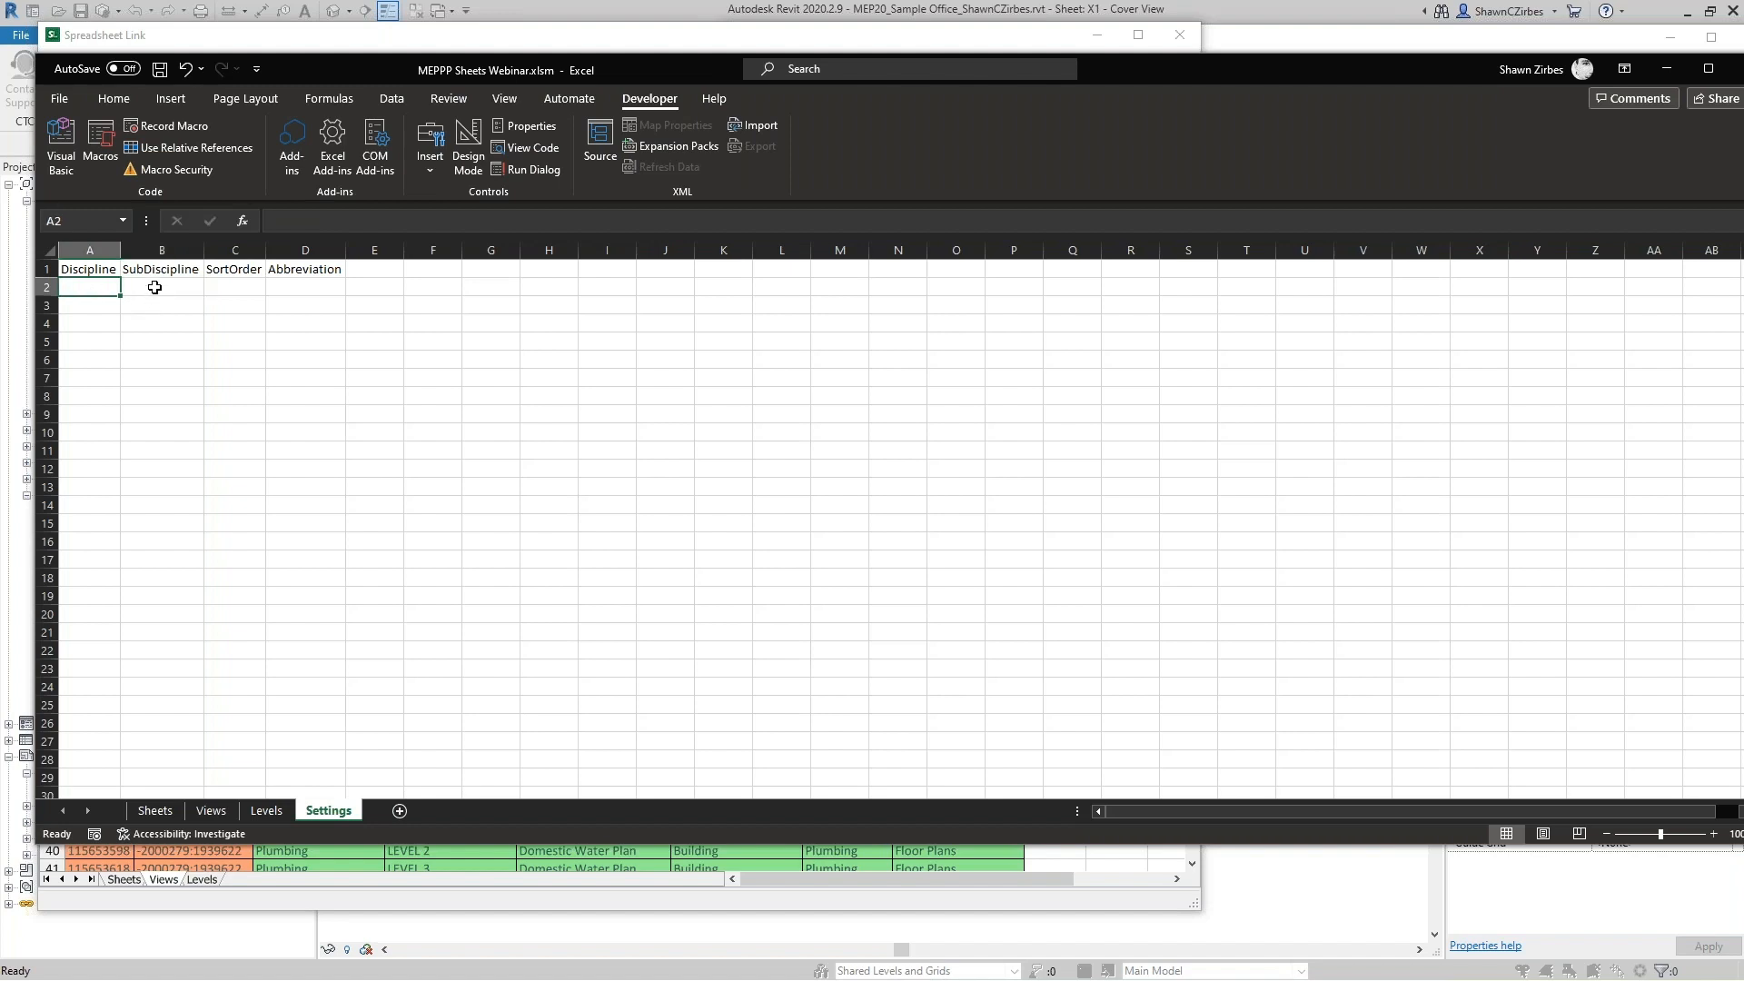
pyautogui.click(154, 287)
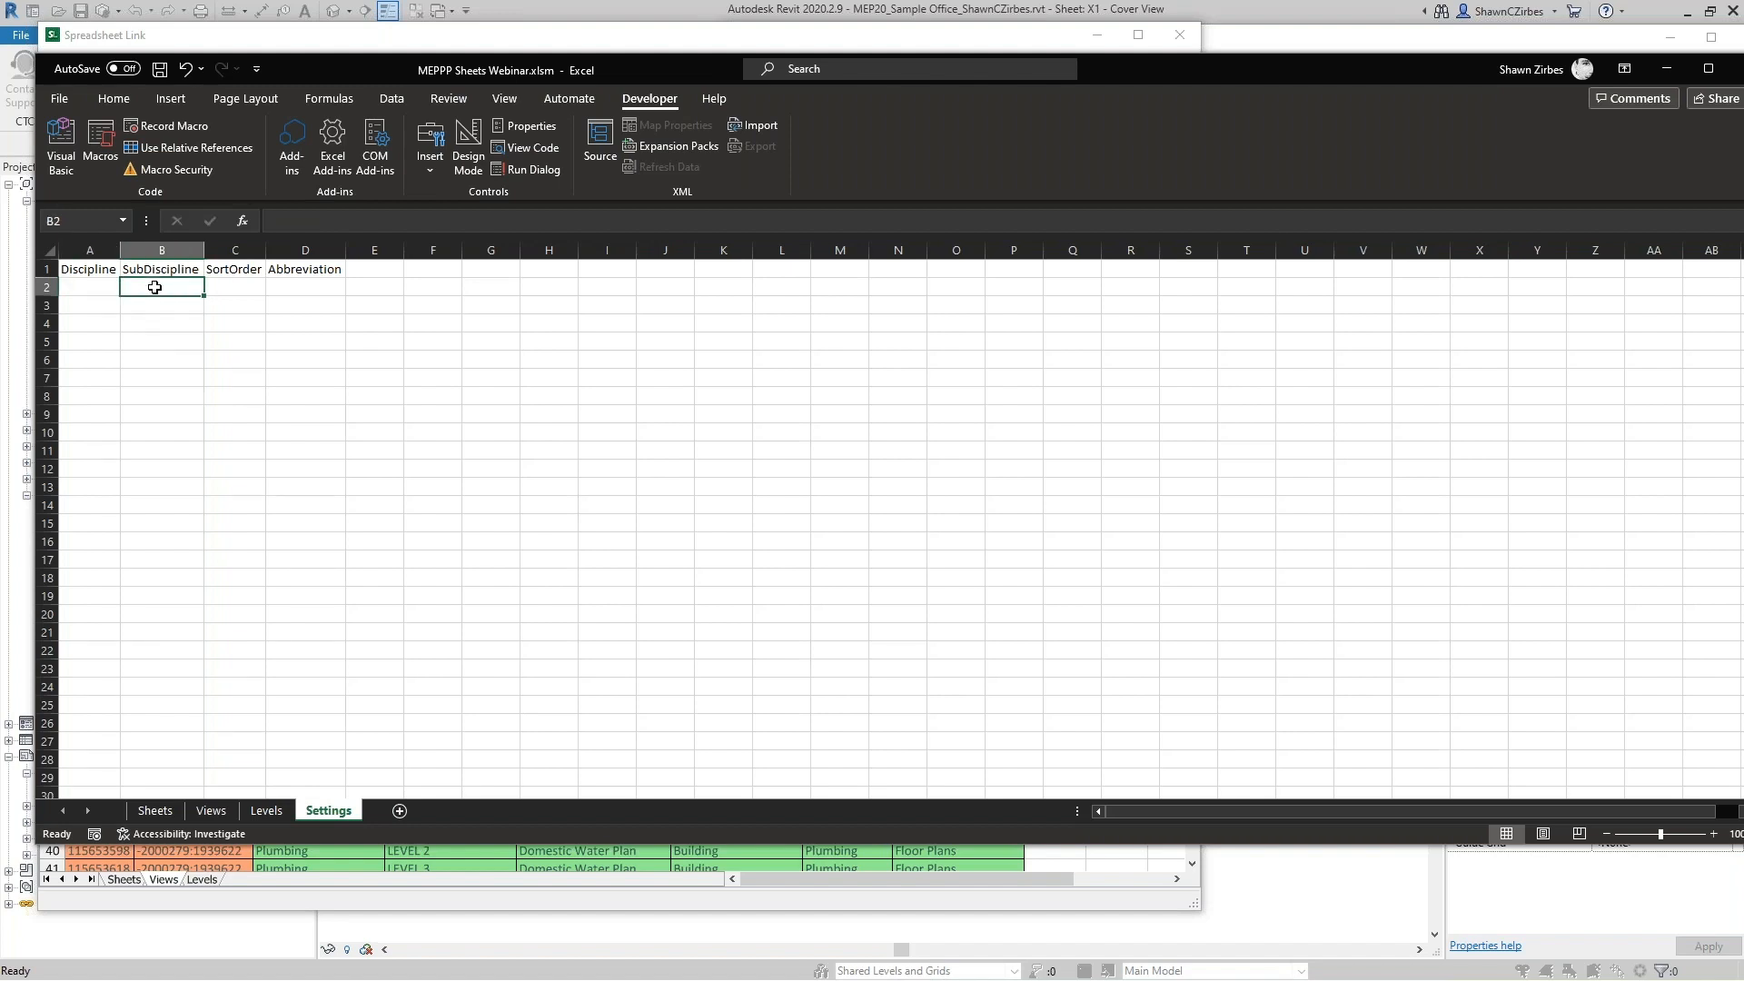
pyautogui.write('Elctrical')
pyautogui.press('Return')
pyautogui.press('Up')
pyautogui.click(285, 220)
pyautogui.write('e')
pyautogui.press('Return')
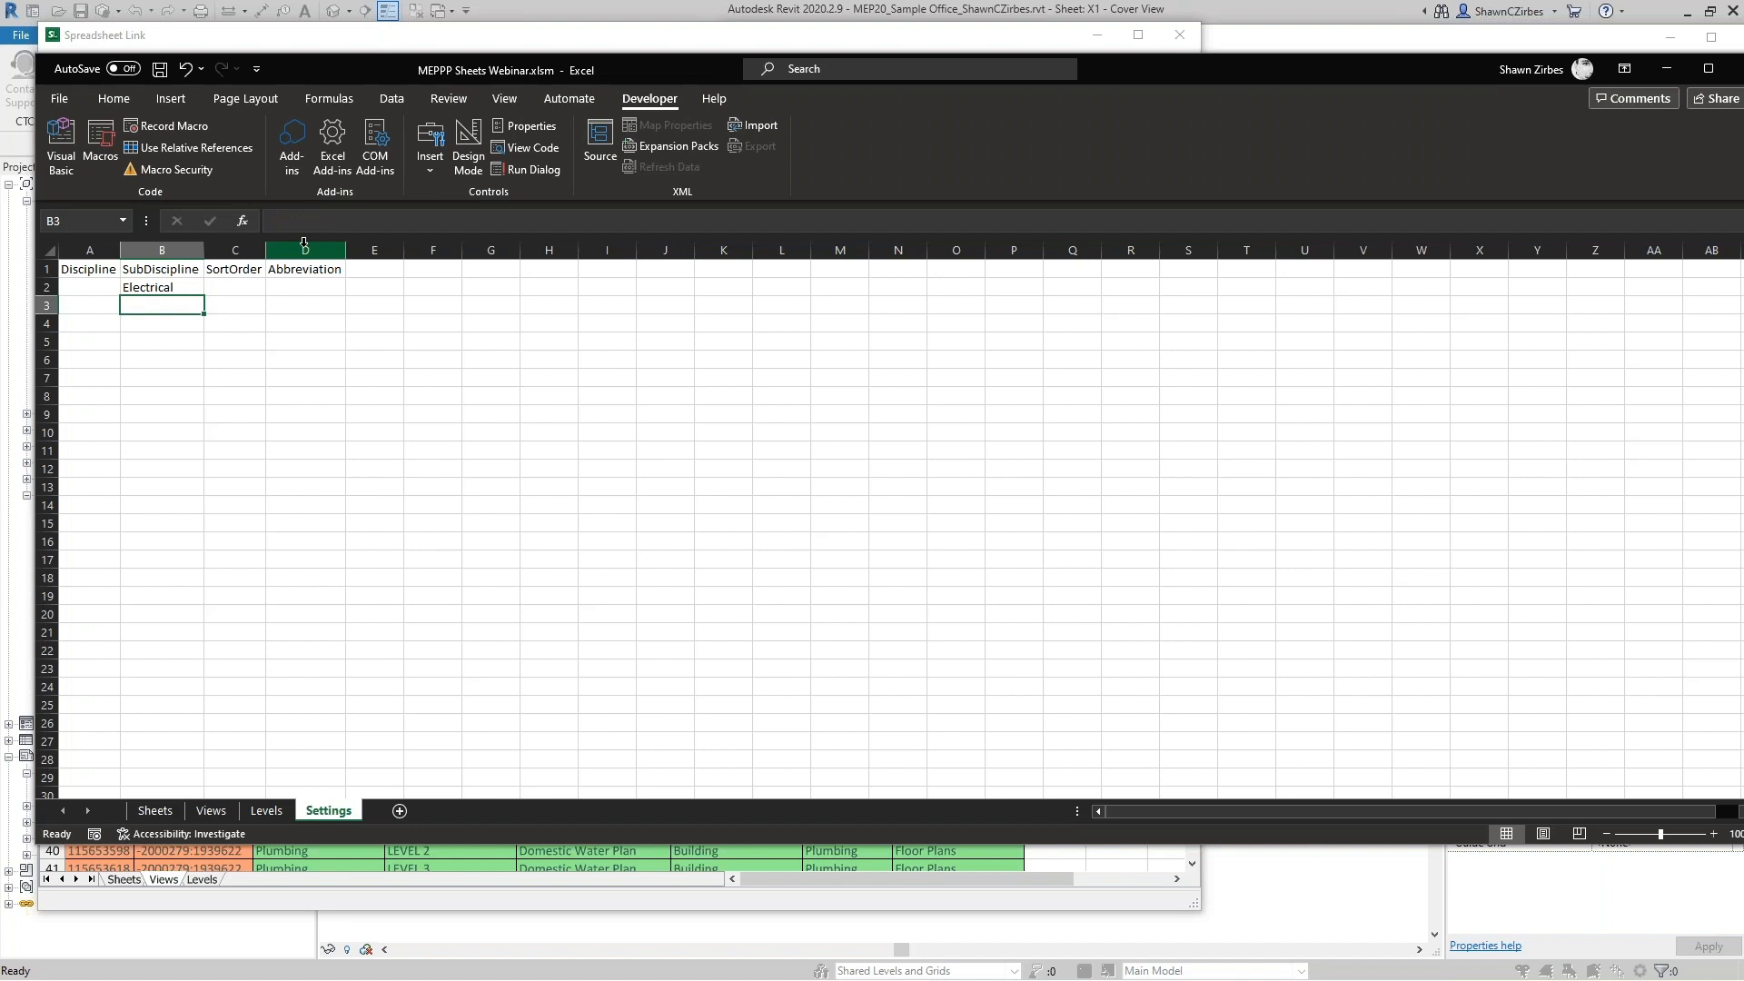
# Enter Lighting as the SubDiscipline in cell B3.
pyautogui.write('Lighint')
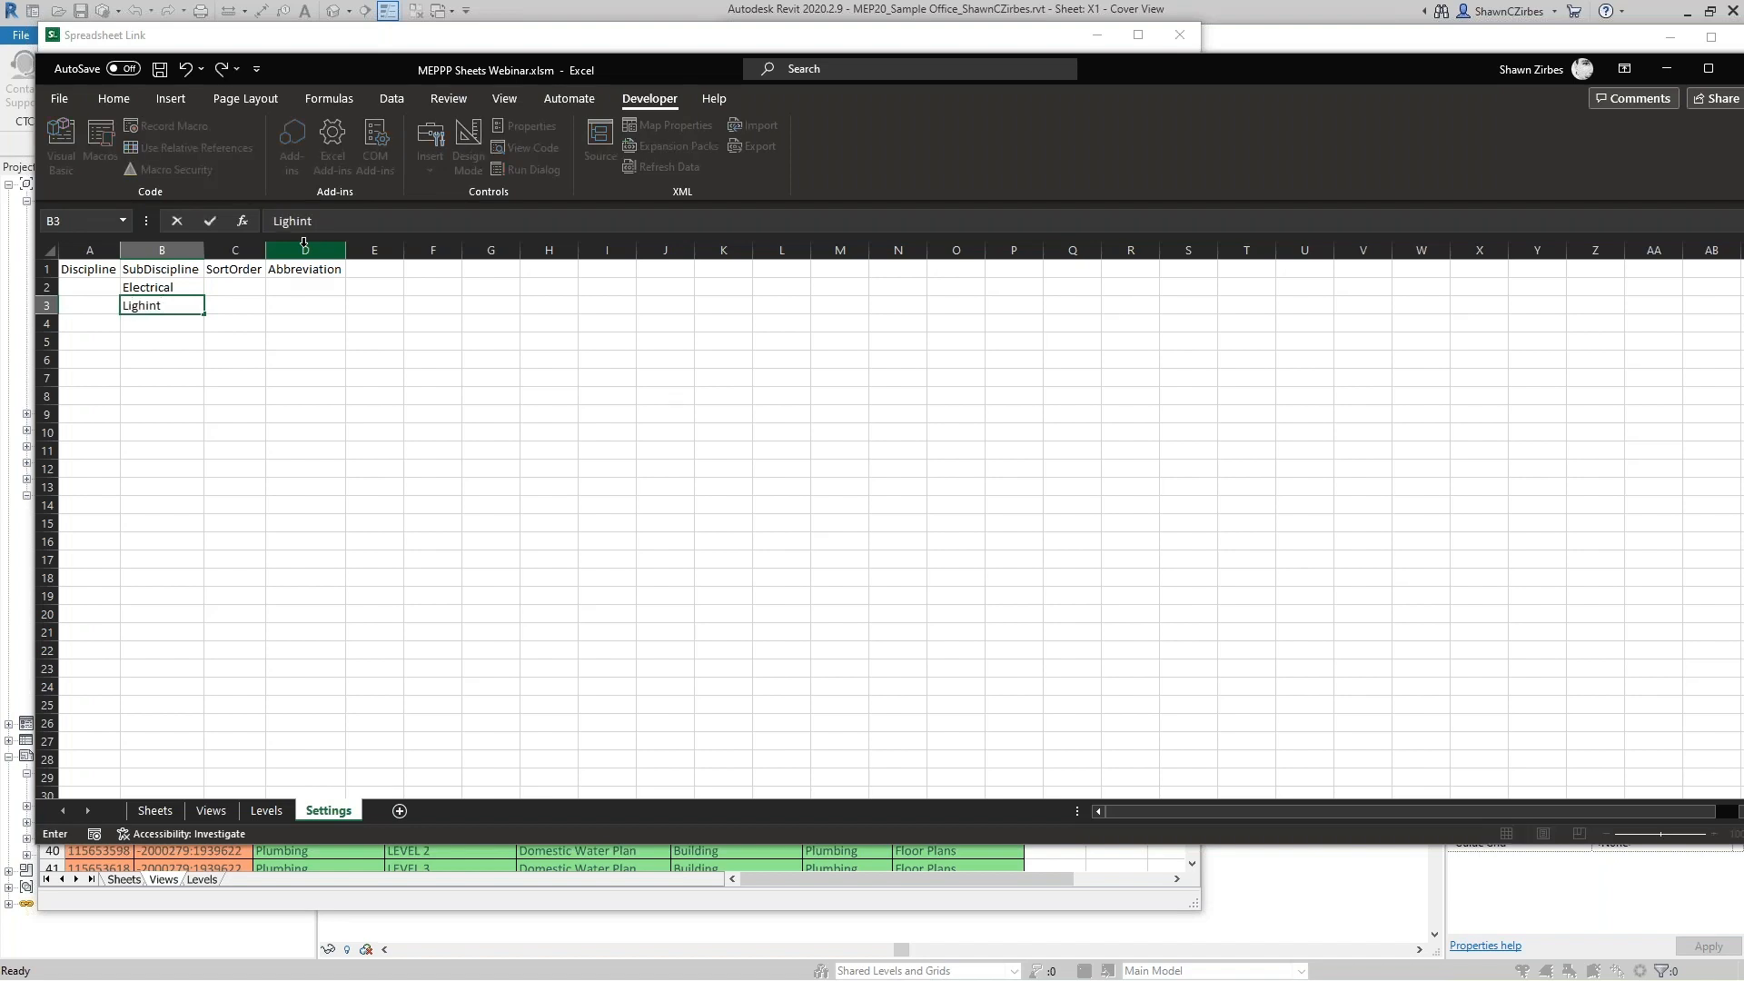
pyautogui.press('BackSpace')
pyautogui.press('BackSpace')
pyautogui.press('BackSpace')
pyautogui.press('BackSpace')
pyautogui.write('ting')
pyautogui.press('Return')
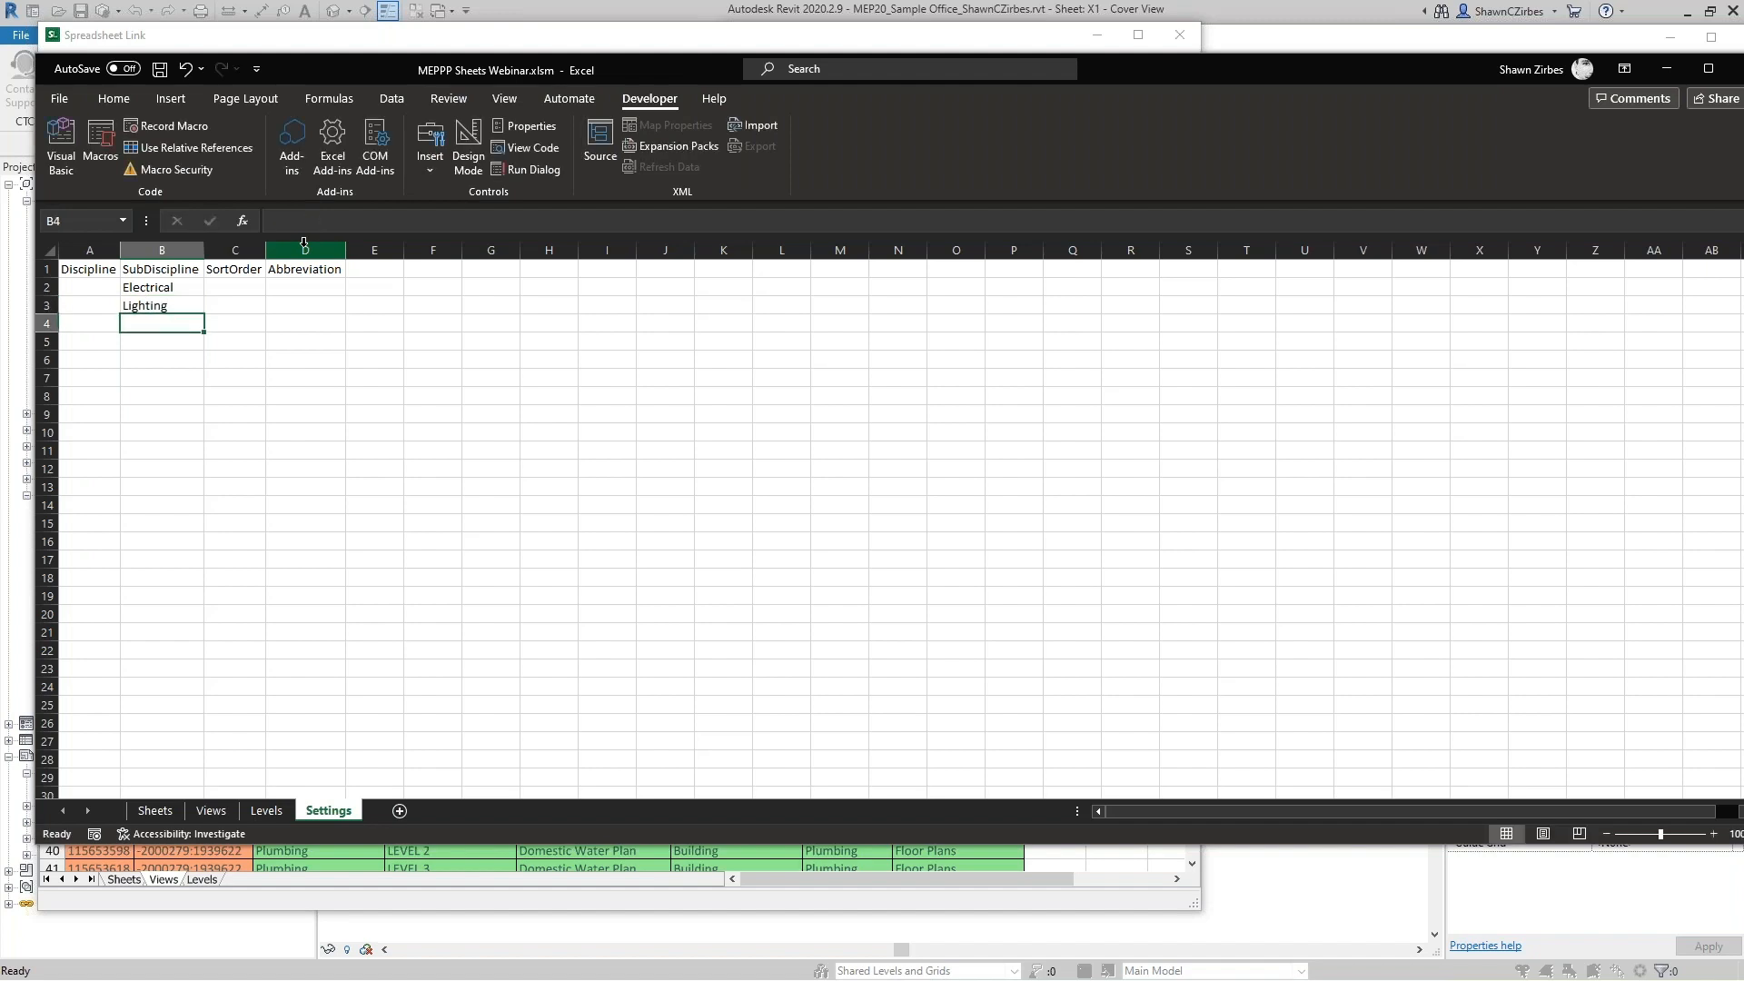
# Add Power, Site and Systems to the SubDiscipline column in cells B4 to B6.
pyautogui.write('Power')
pyautogui.press('Return')
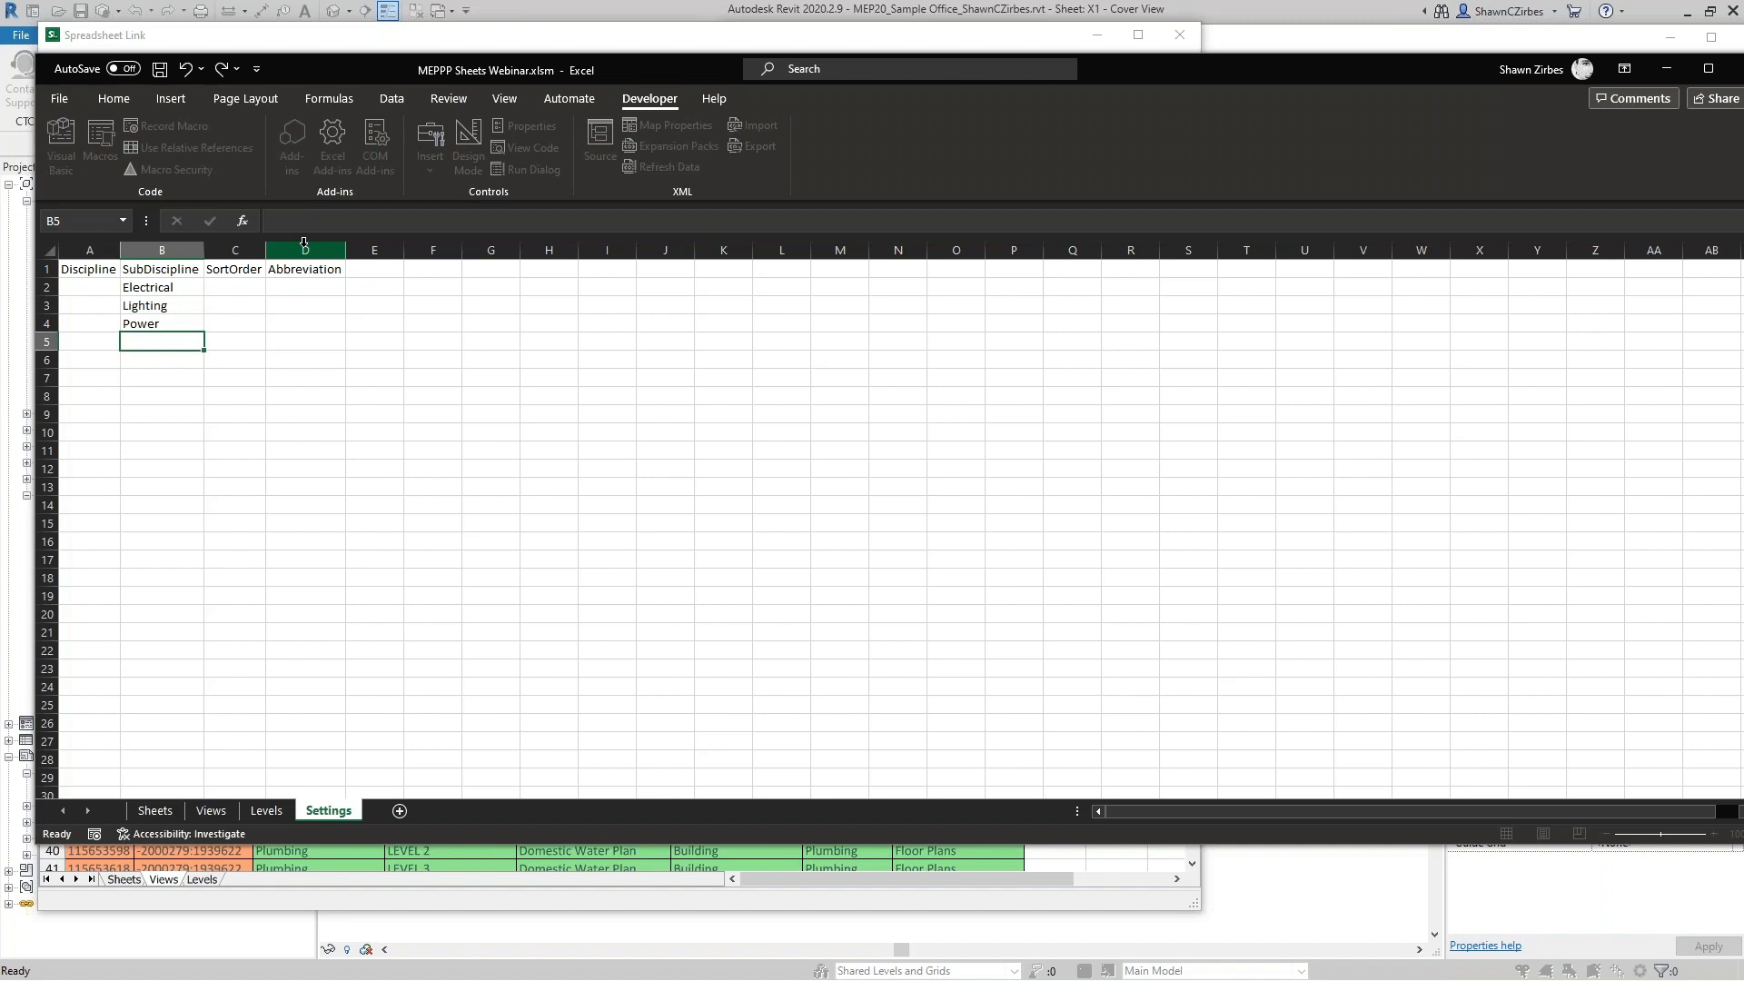
pyautogui.write('Site')
pyautogui.press('Return')
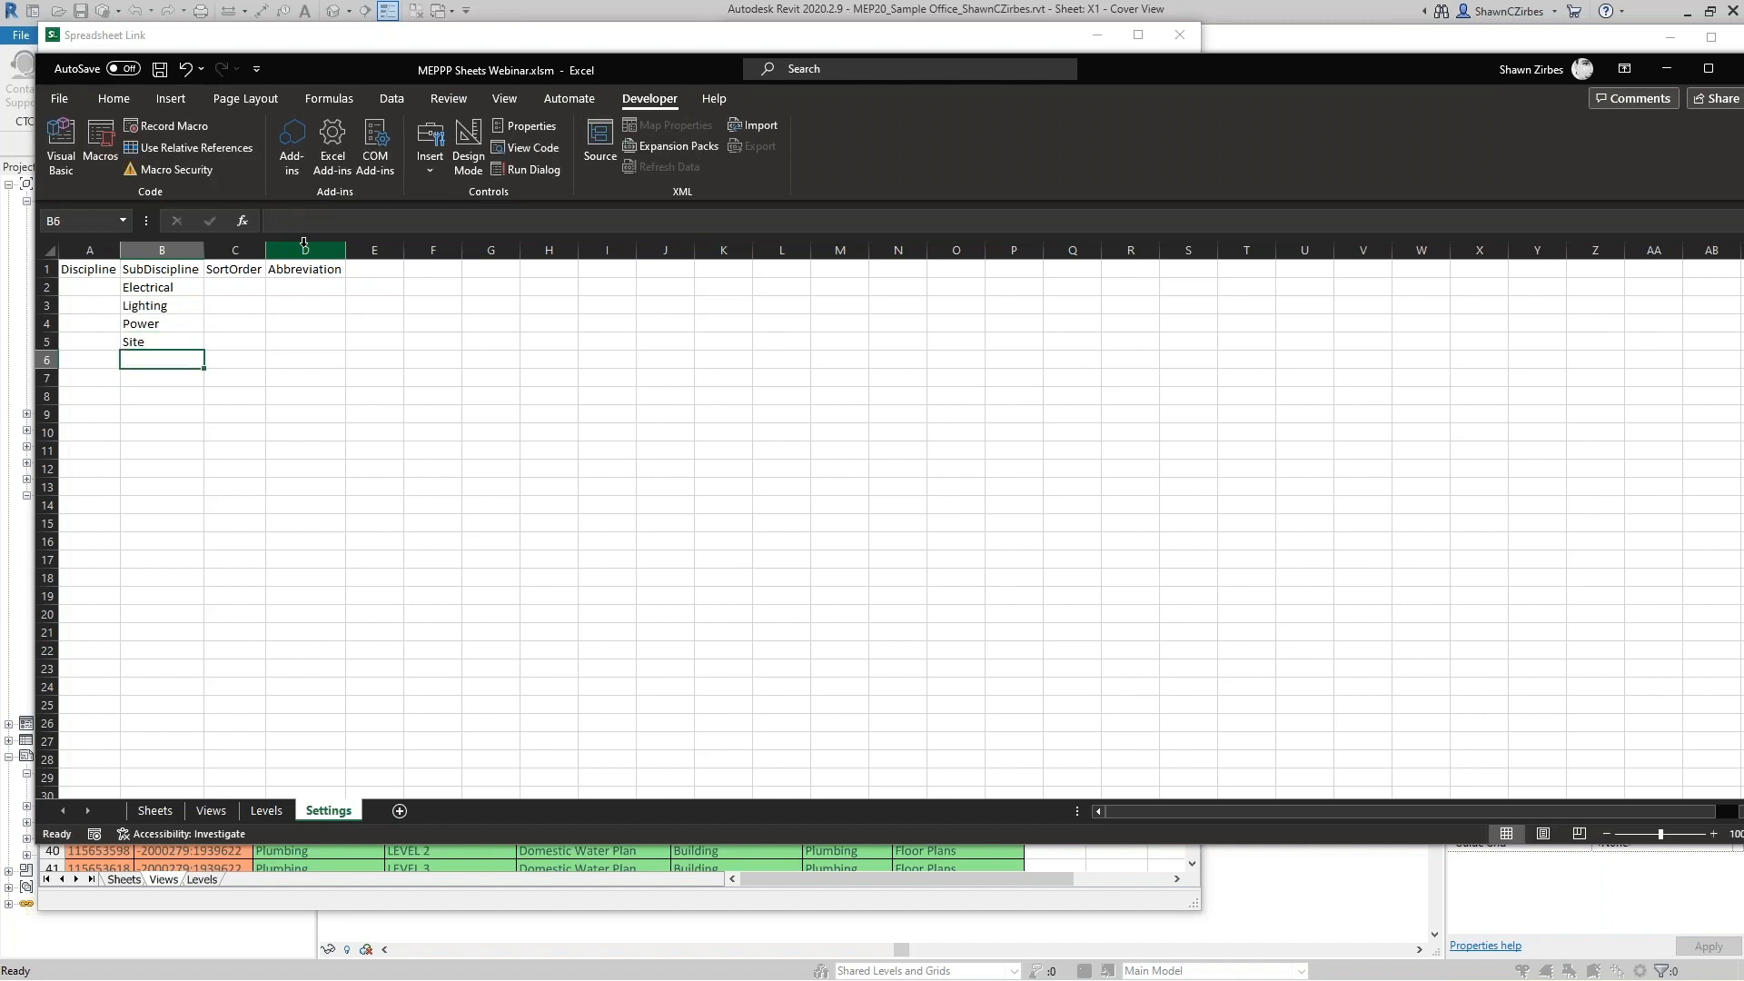
pyautogui.write('Systems')
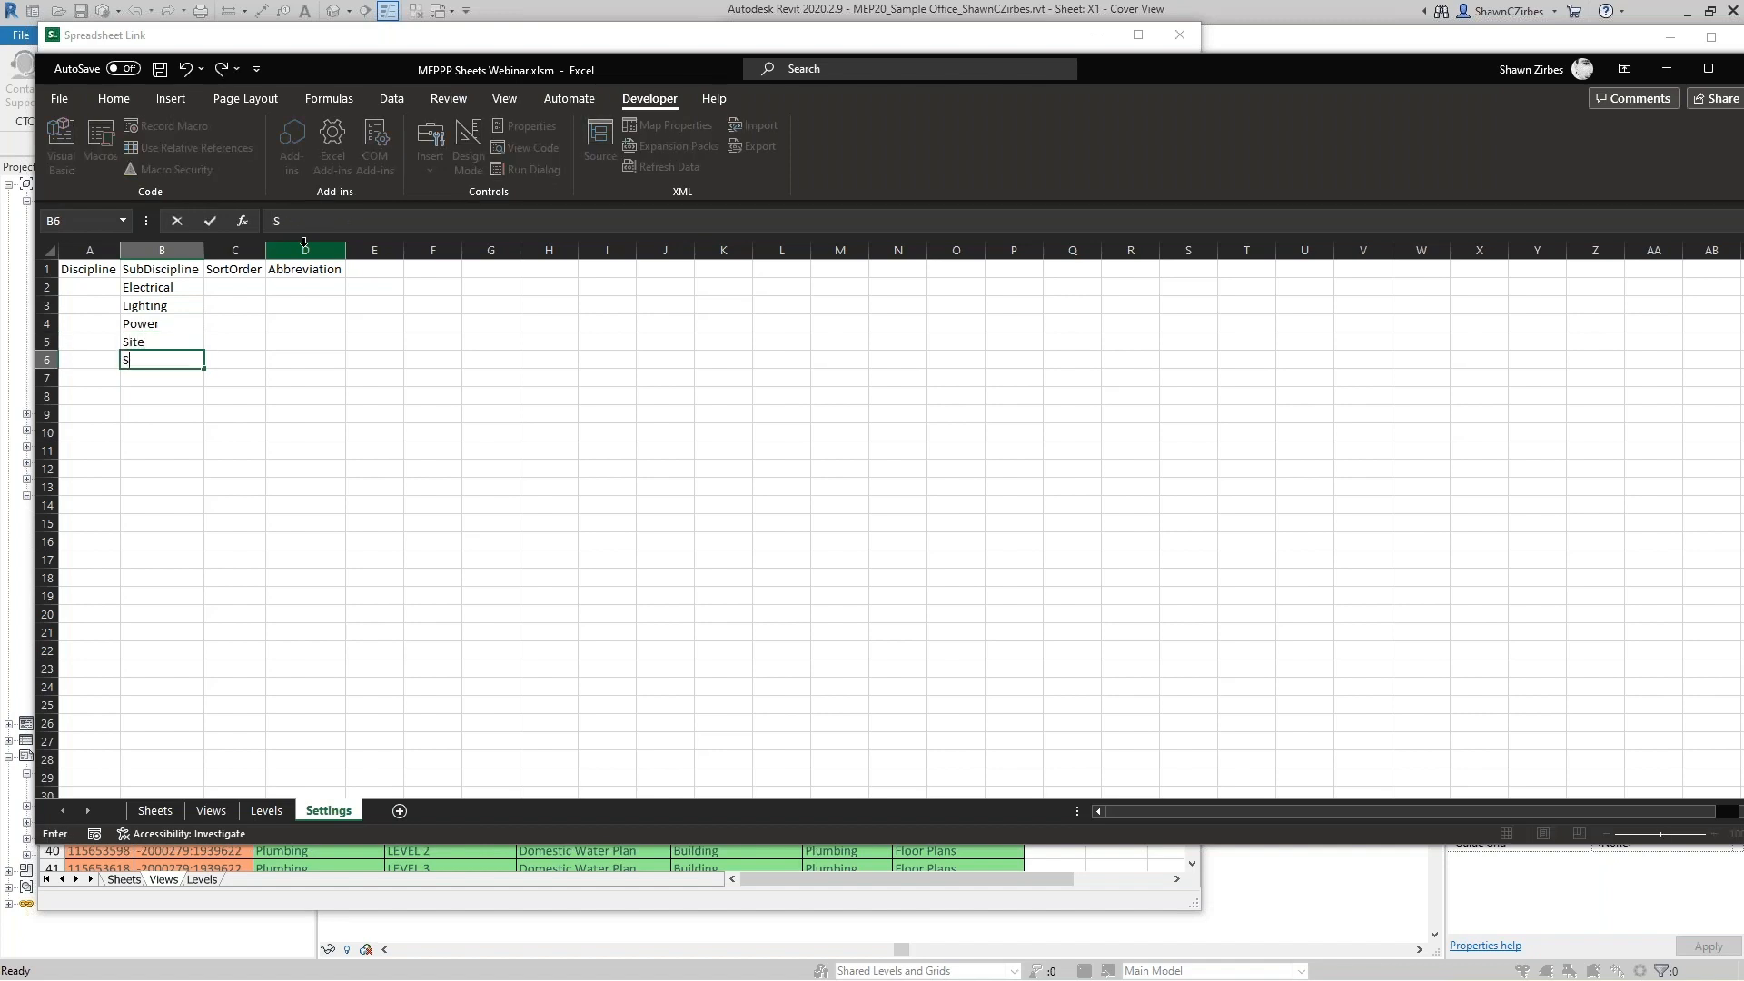
pyautogui.press('Return')
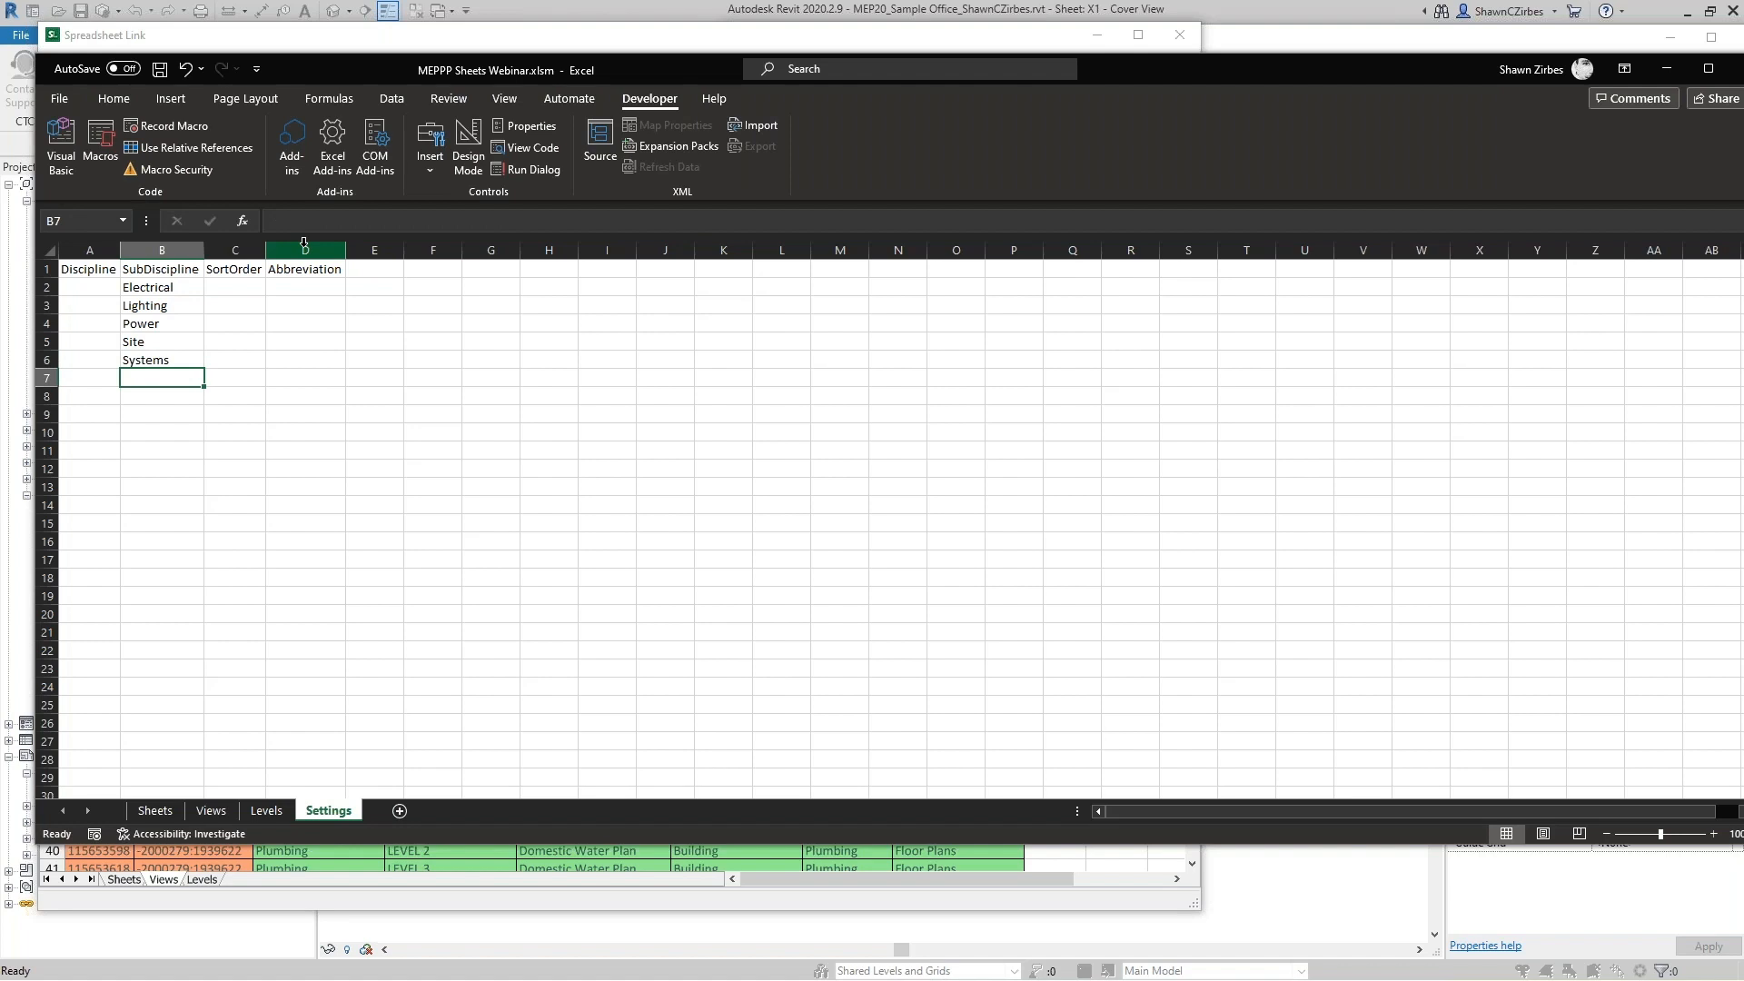
# Enter HVAC as the SubDiscipline in cell B7.
pyautogui.write('HAVAC')
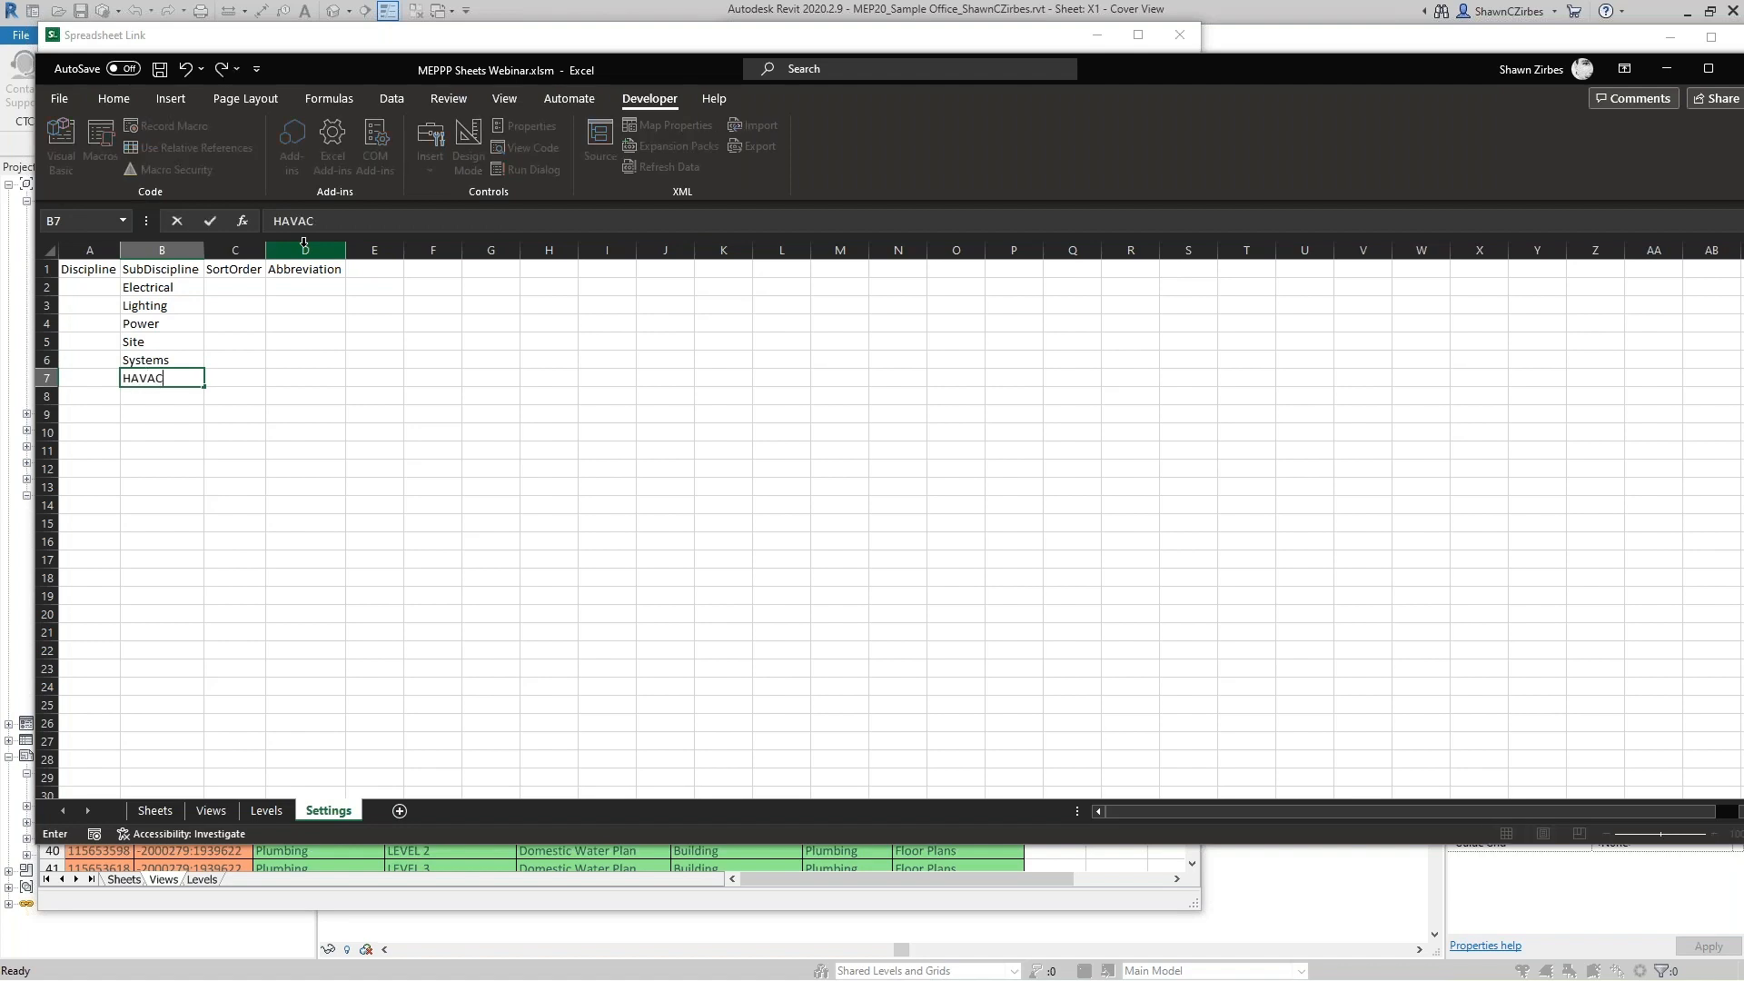
pyautogui.press('BackSpace')
pyautogui.press('BackSpace')
pyautogui.press('BackSpace')
pyautogui.press('BackSpace')
pyautogui.write('VAC')
pyautogui.press('Return')
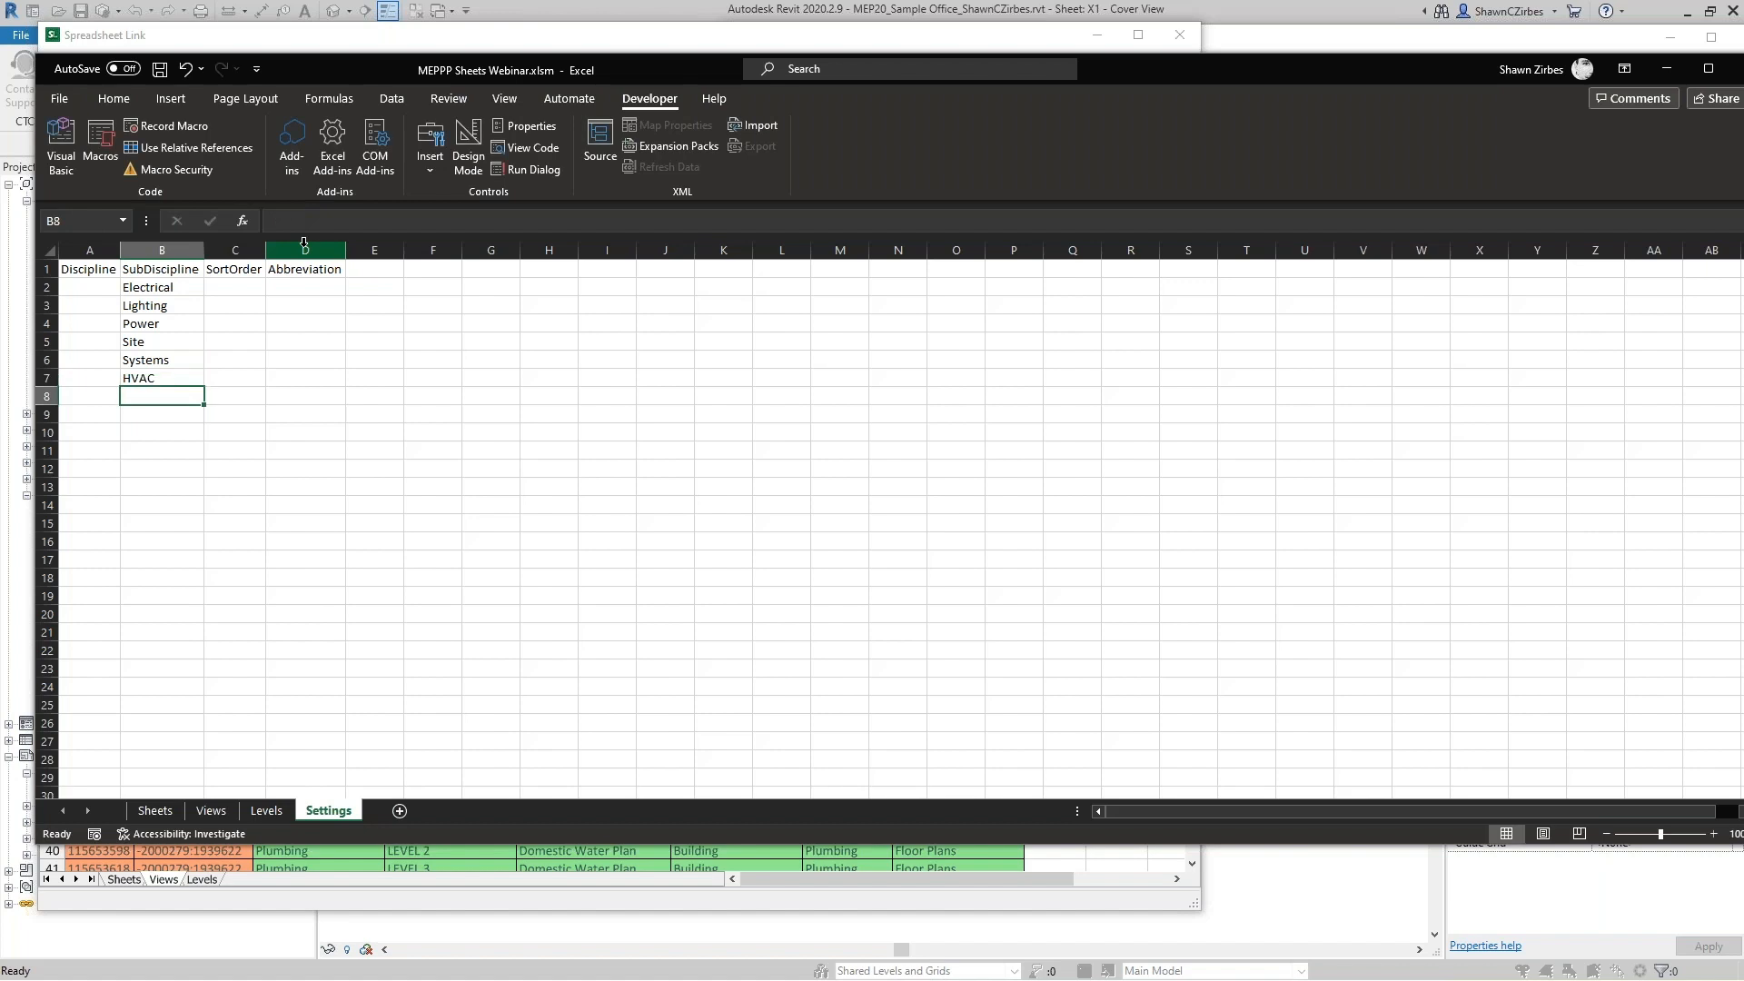
# Switch to the Views worksheet and try to edit the Mech. Piping text in cell G9.
pyautogui.write('M')
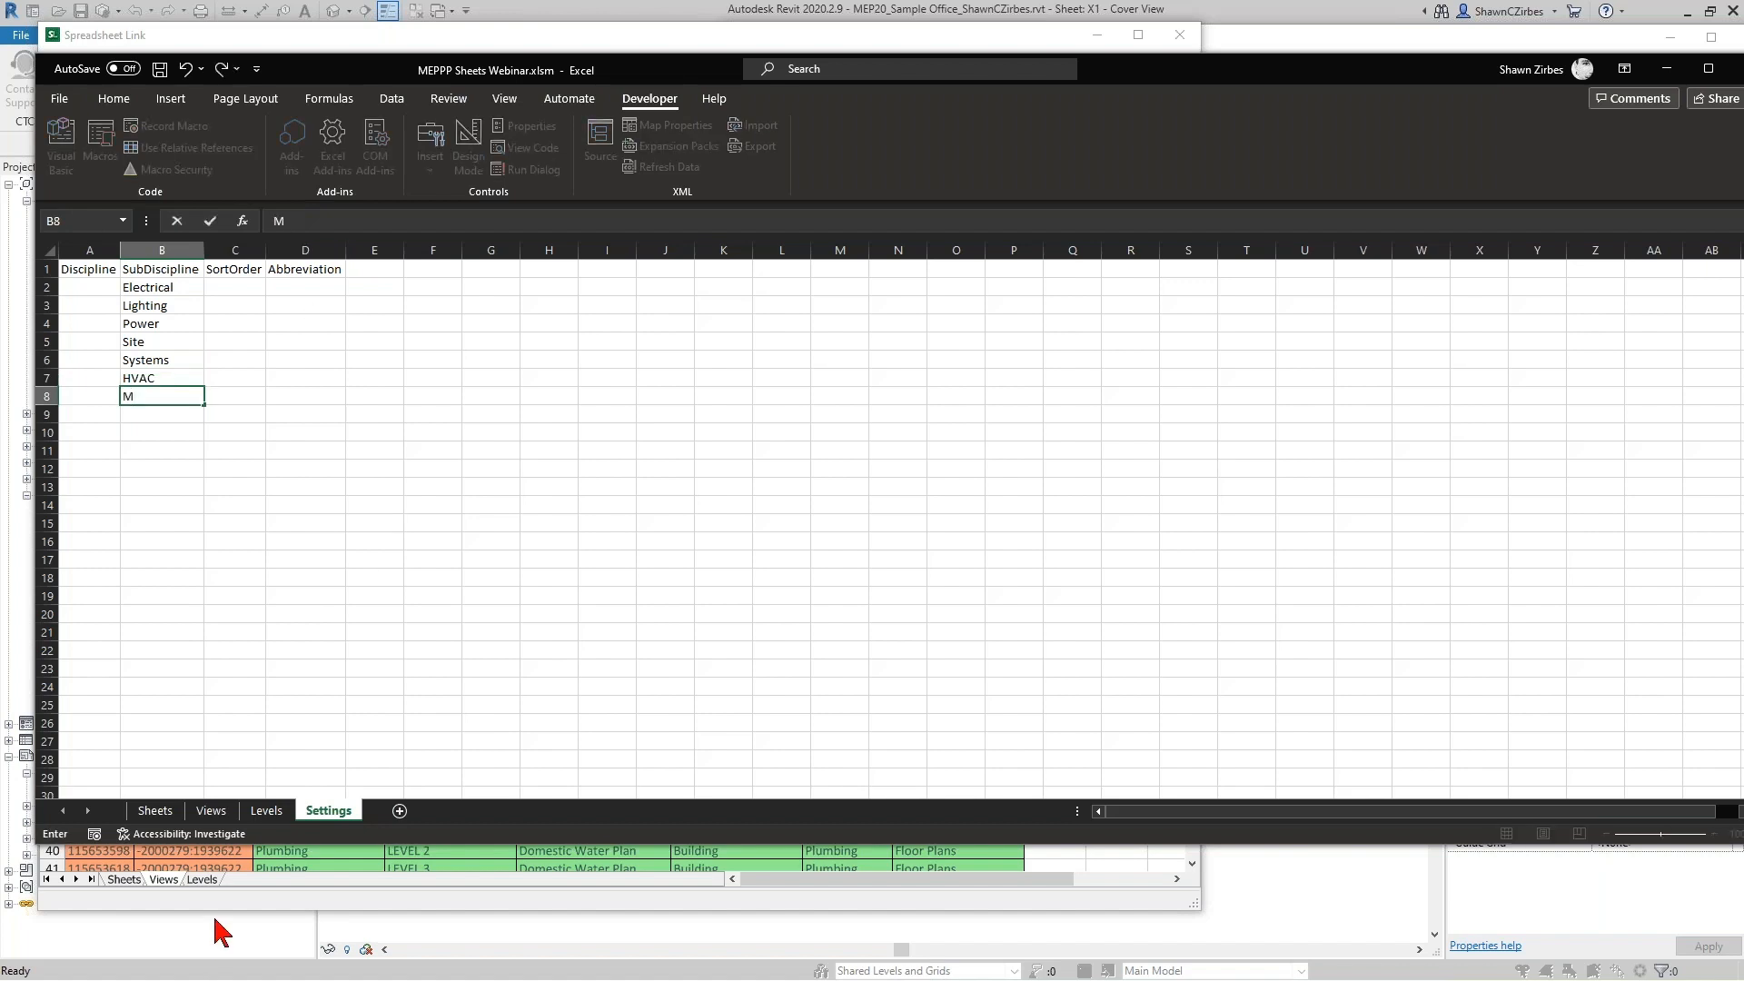
pyautogui.click(222, 811)
pyautogui.click(767, 415)
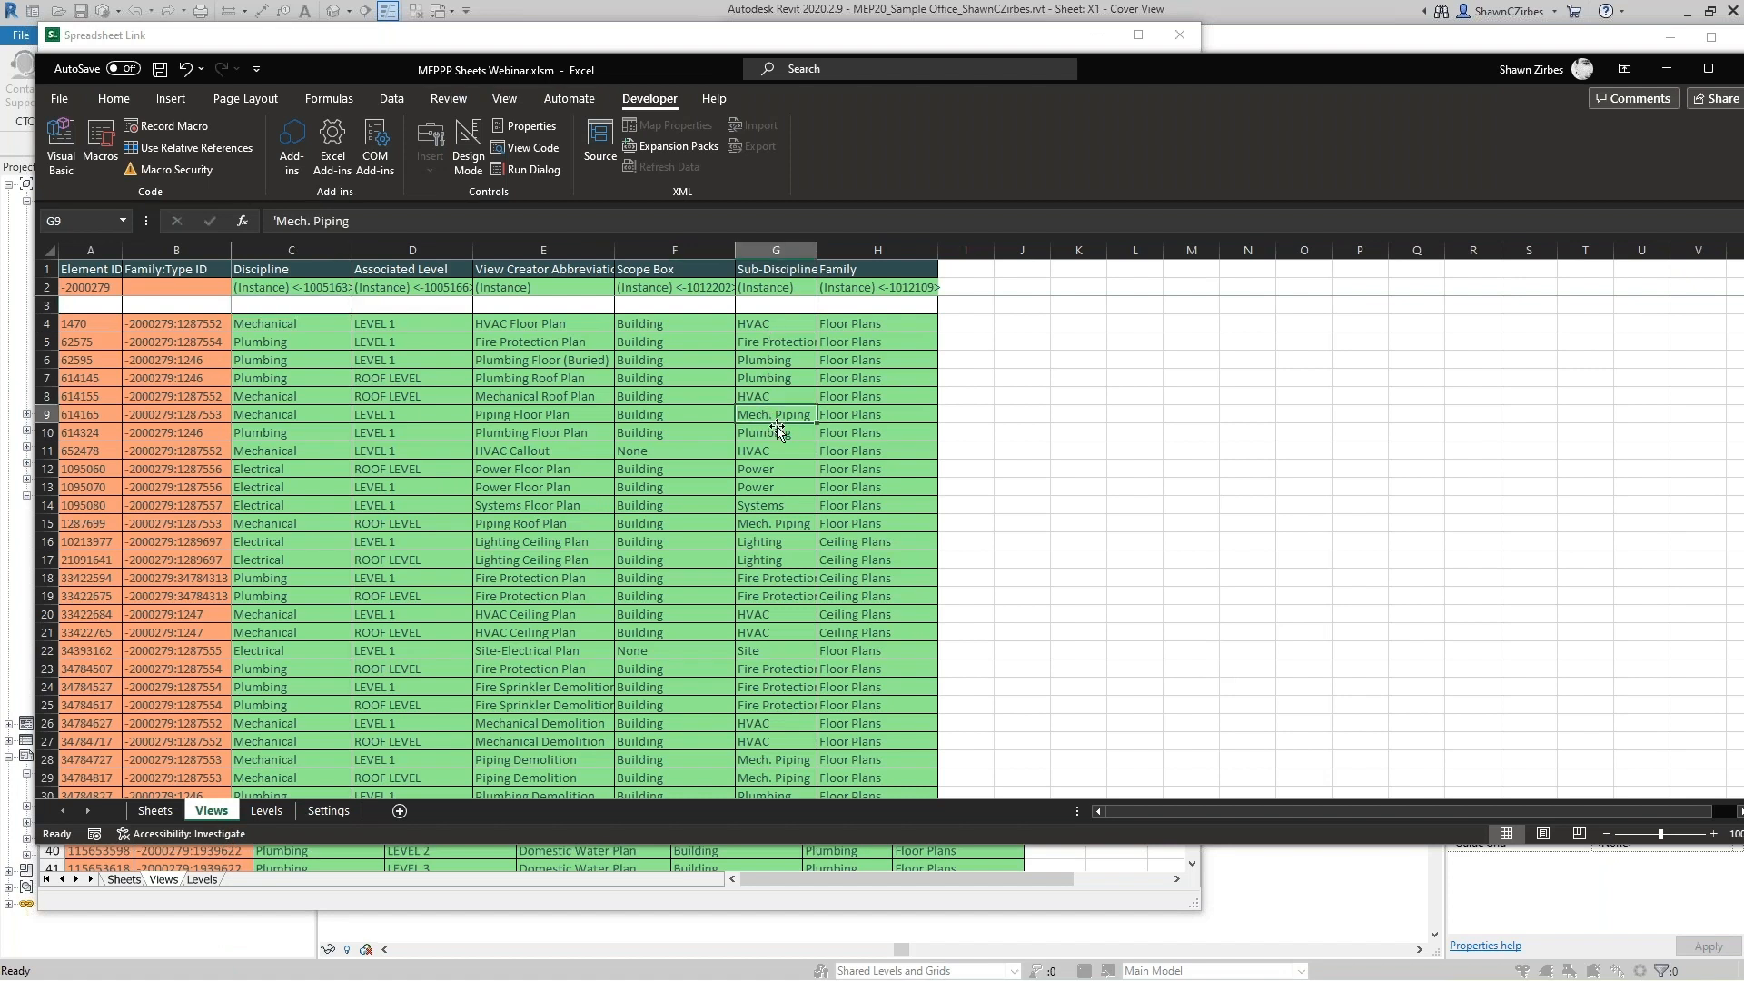
pyautogui.click(377, 223)
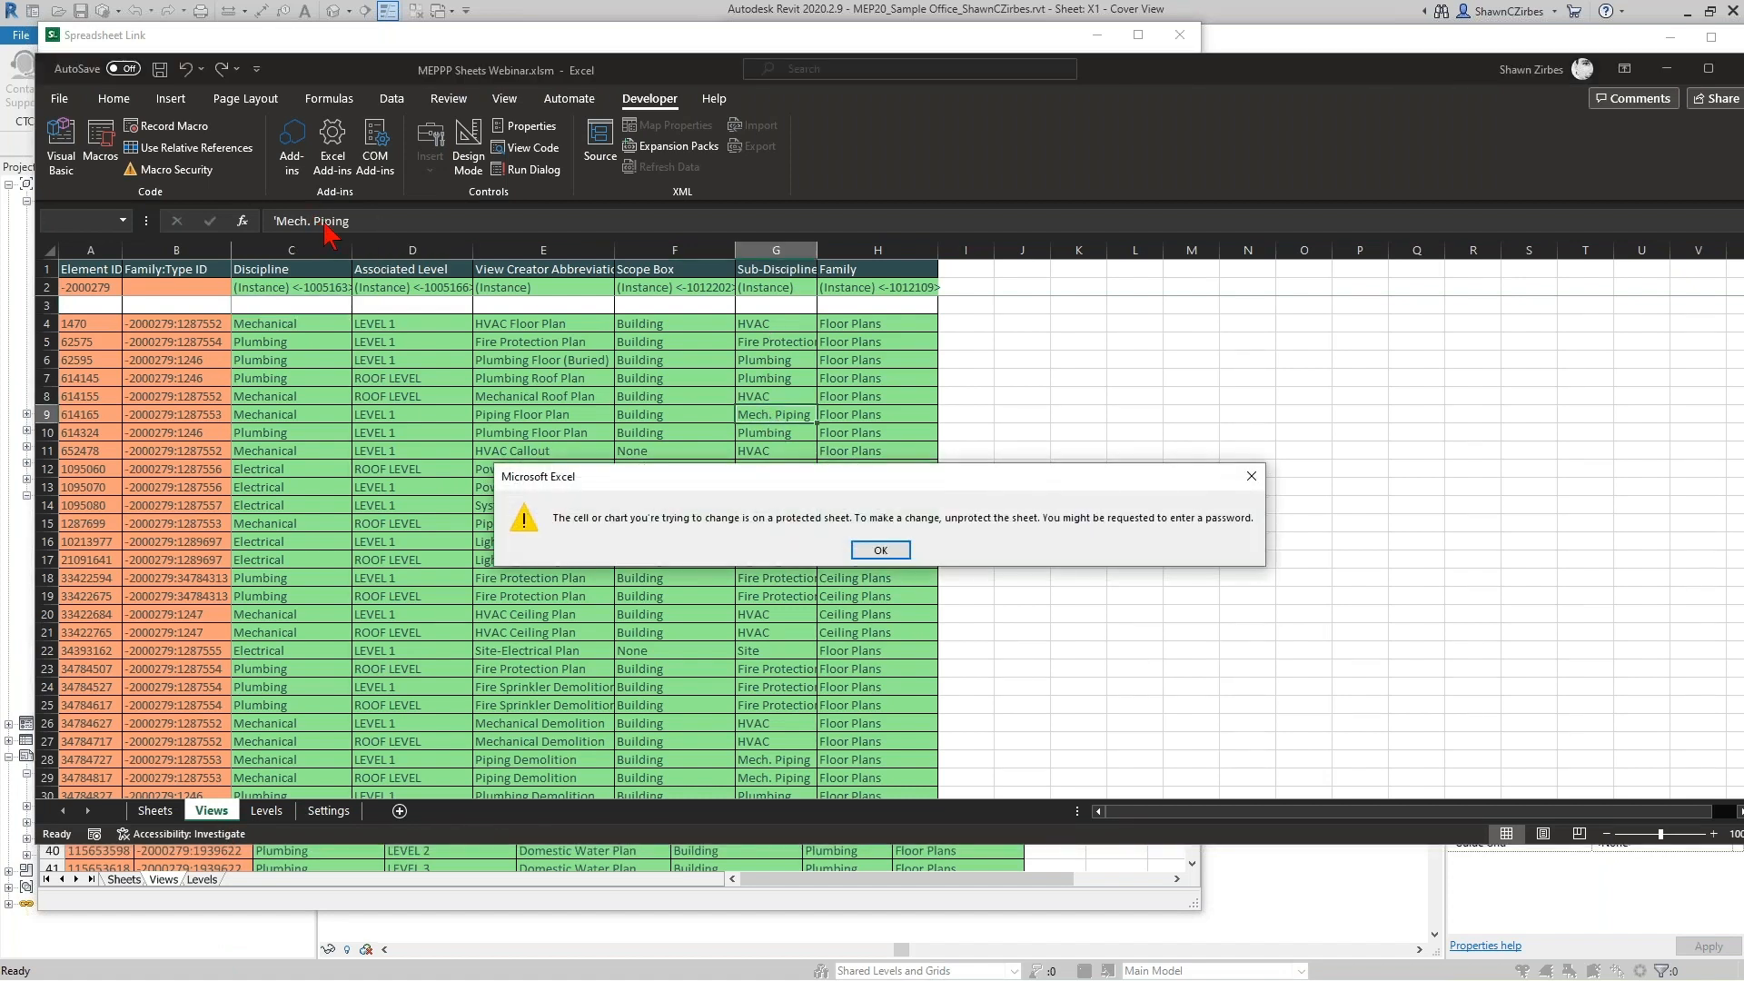
pyautogui.click(880, 551)
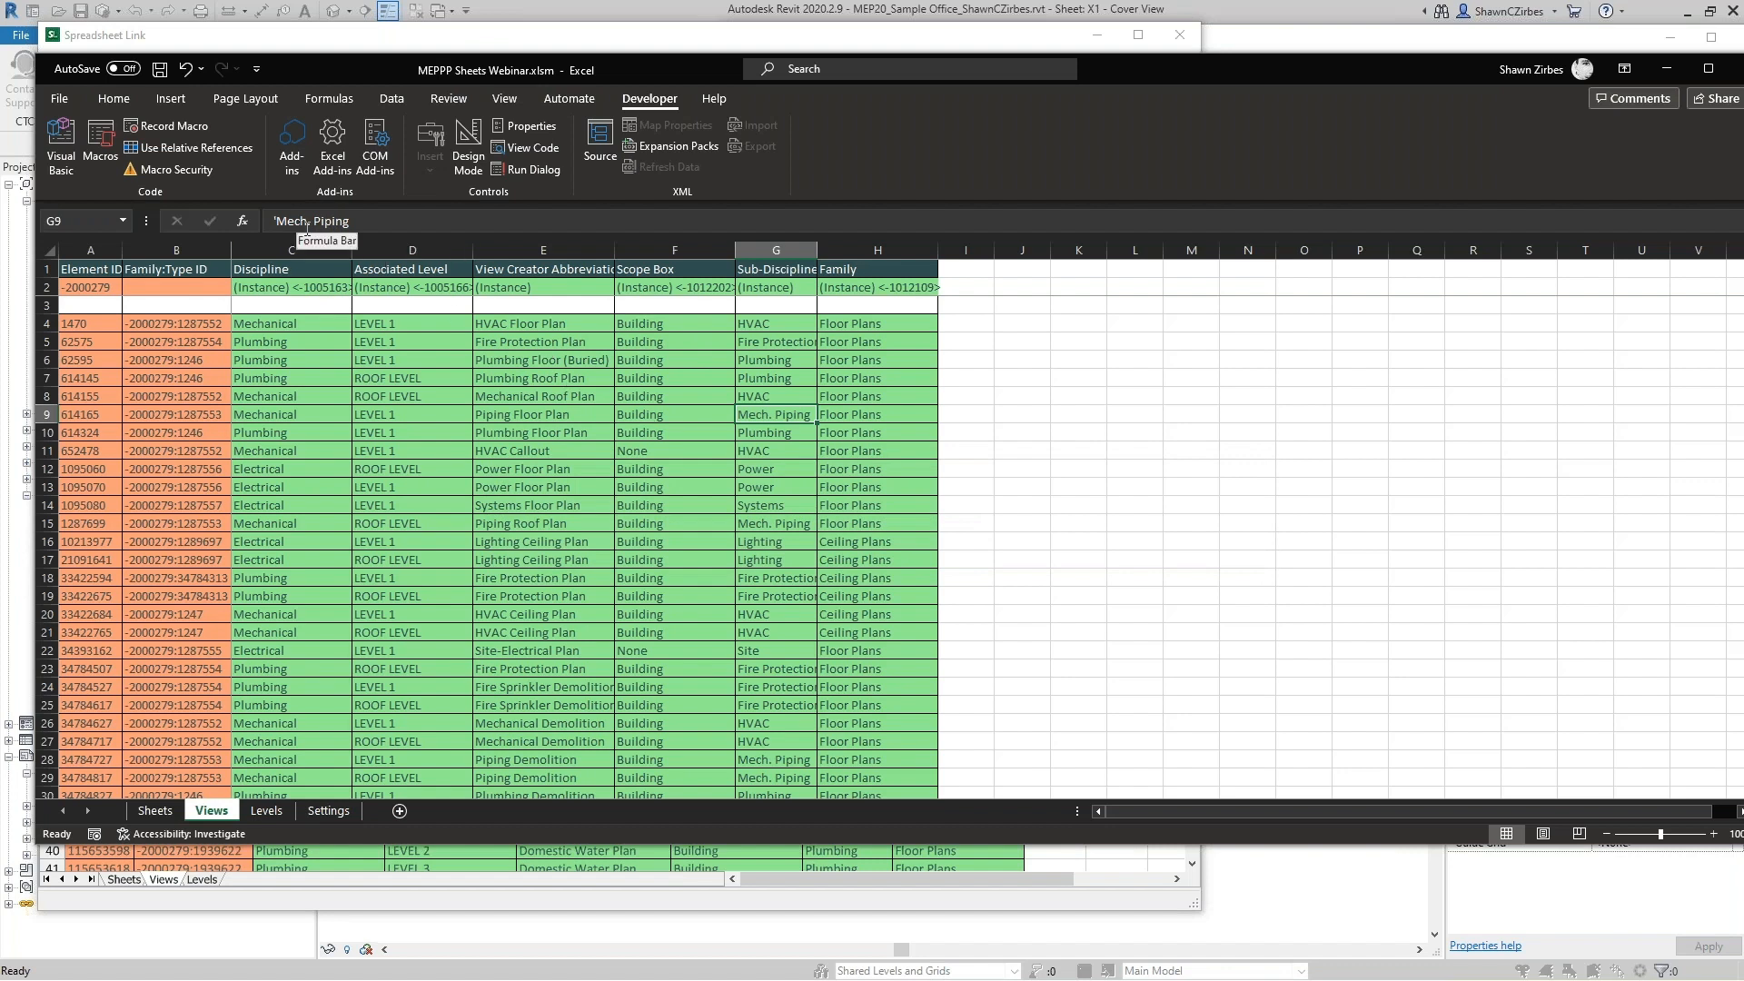
# Unprotect the Views worksheet by entering its sheet password.
pyautogui.click(797, 444)
pyautogui.click(768, 416)
pyautogui.click(449, 98)
pyautogui.click(823, 147)
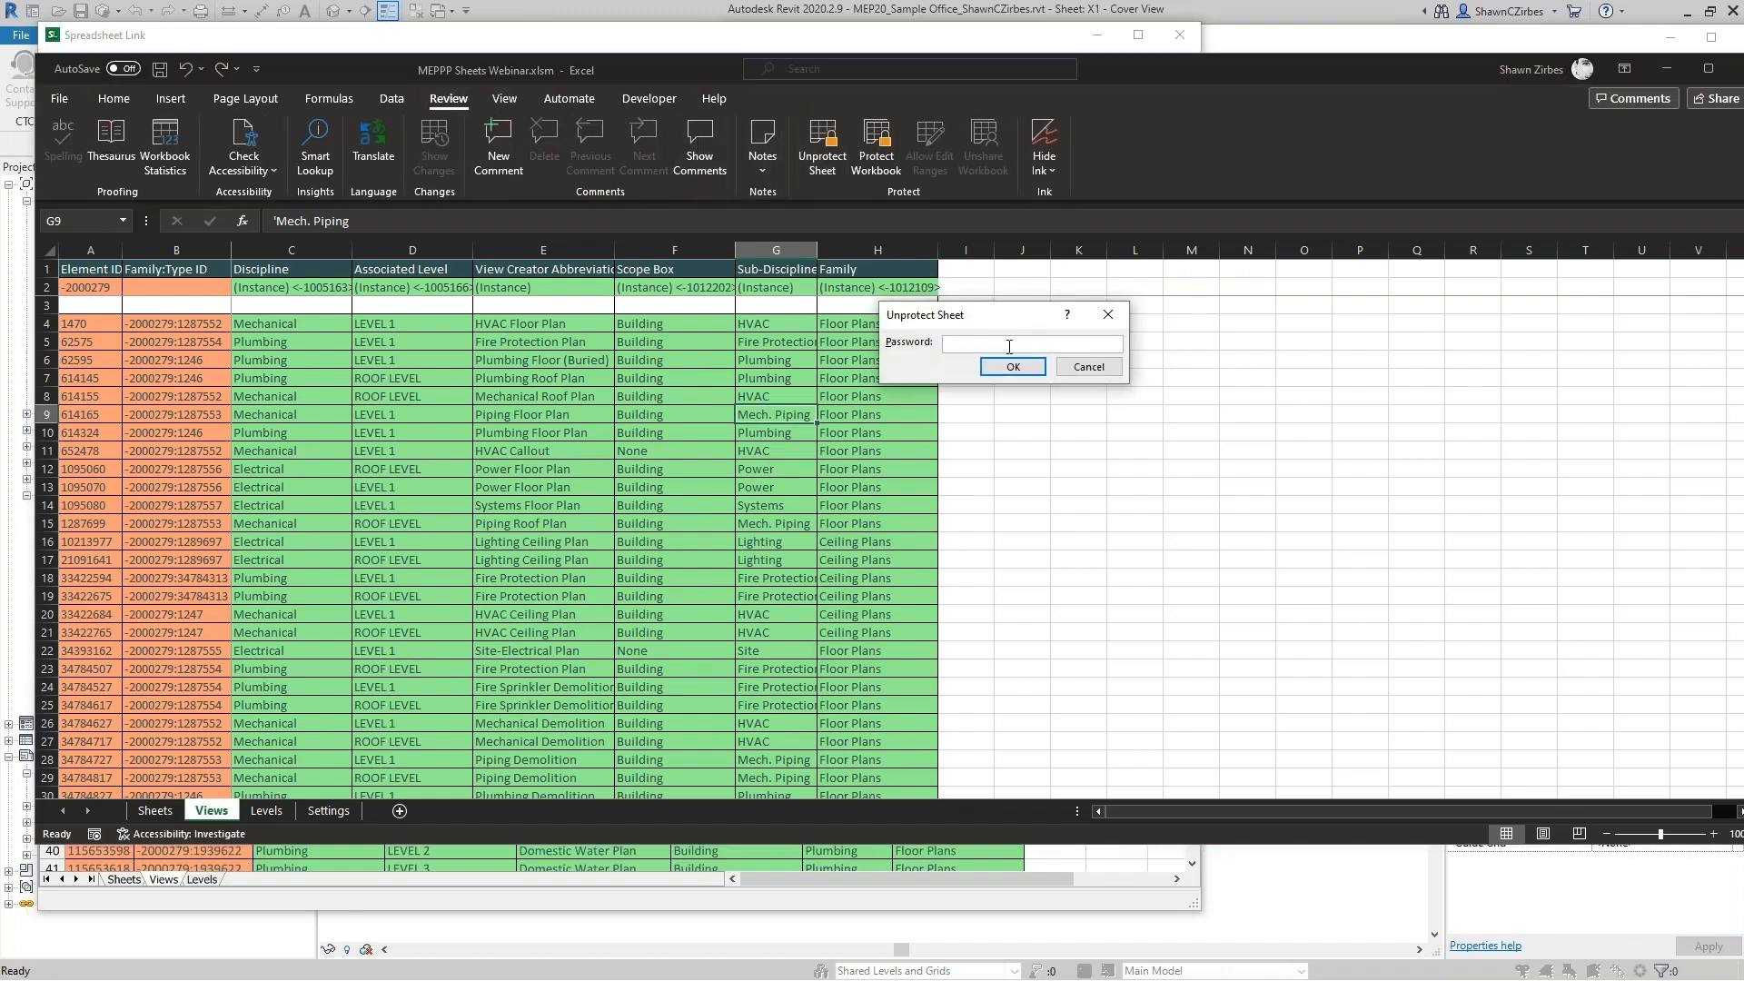
pyautogui.write('•••••••')
pyautogui.press('Return')
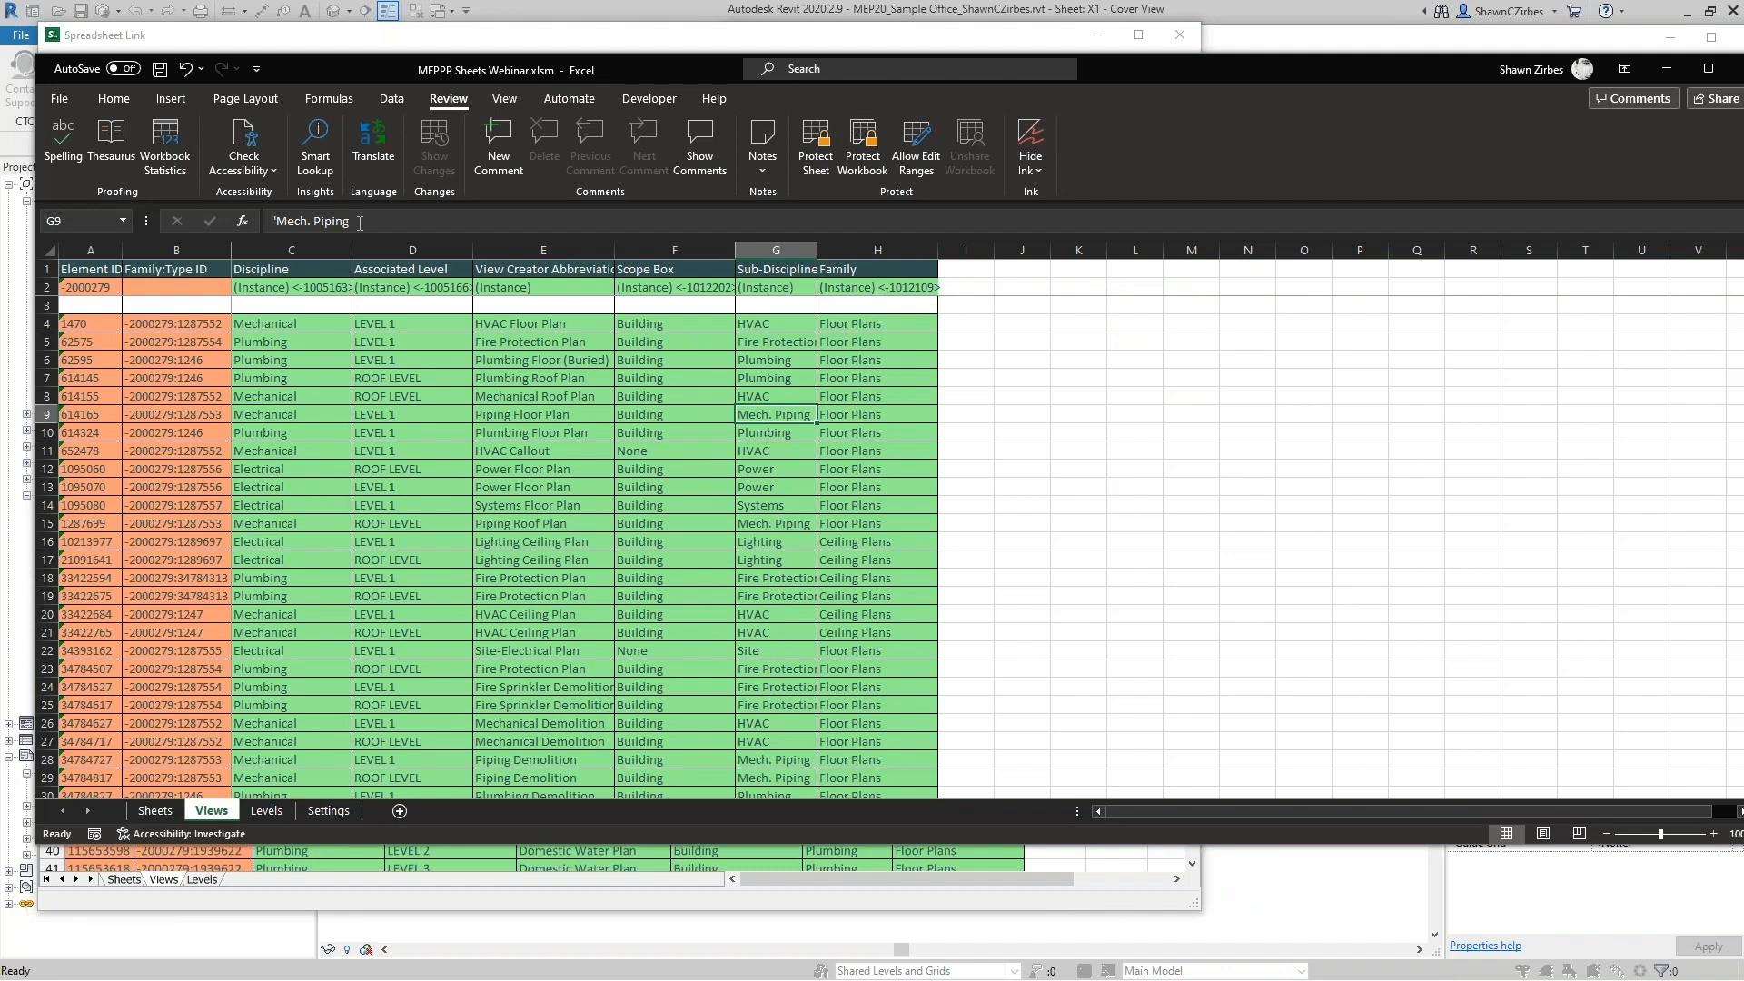
# Transfer the Mech. Piping text from cell G9 of Views into Settings cell B8, and enter Plumbing in B9.
pyautogui.click(295, 220)
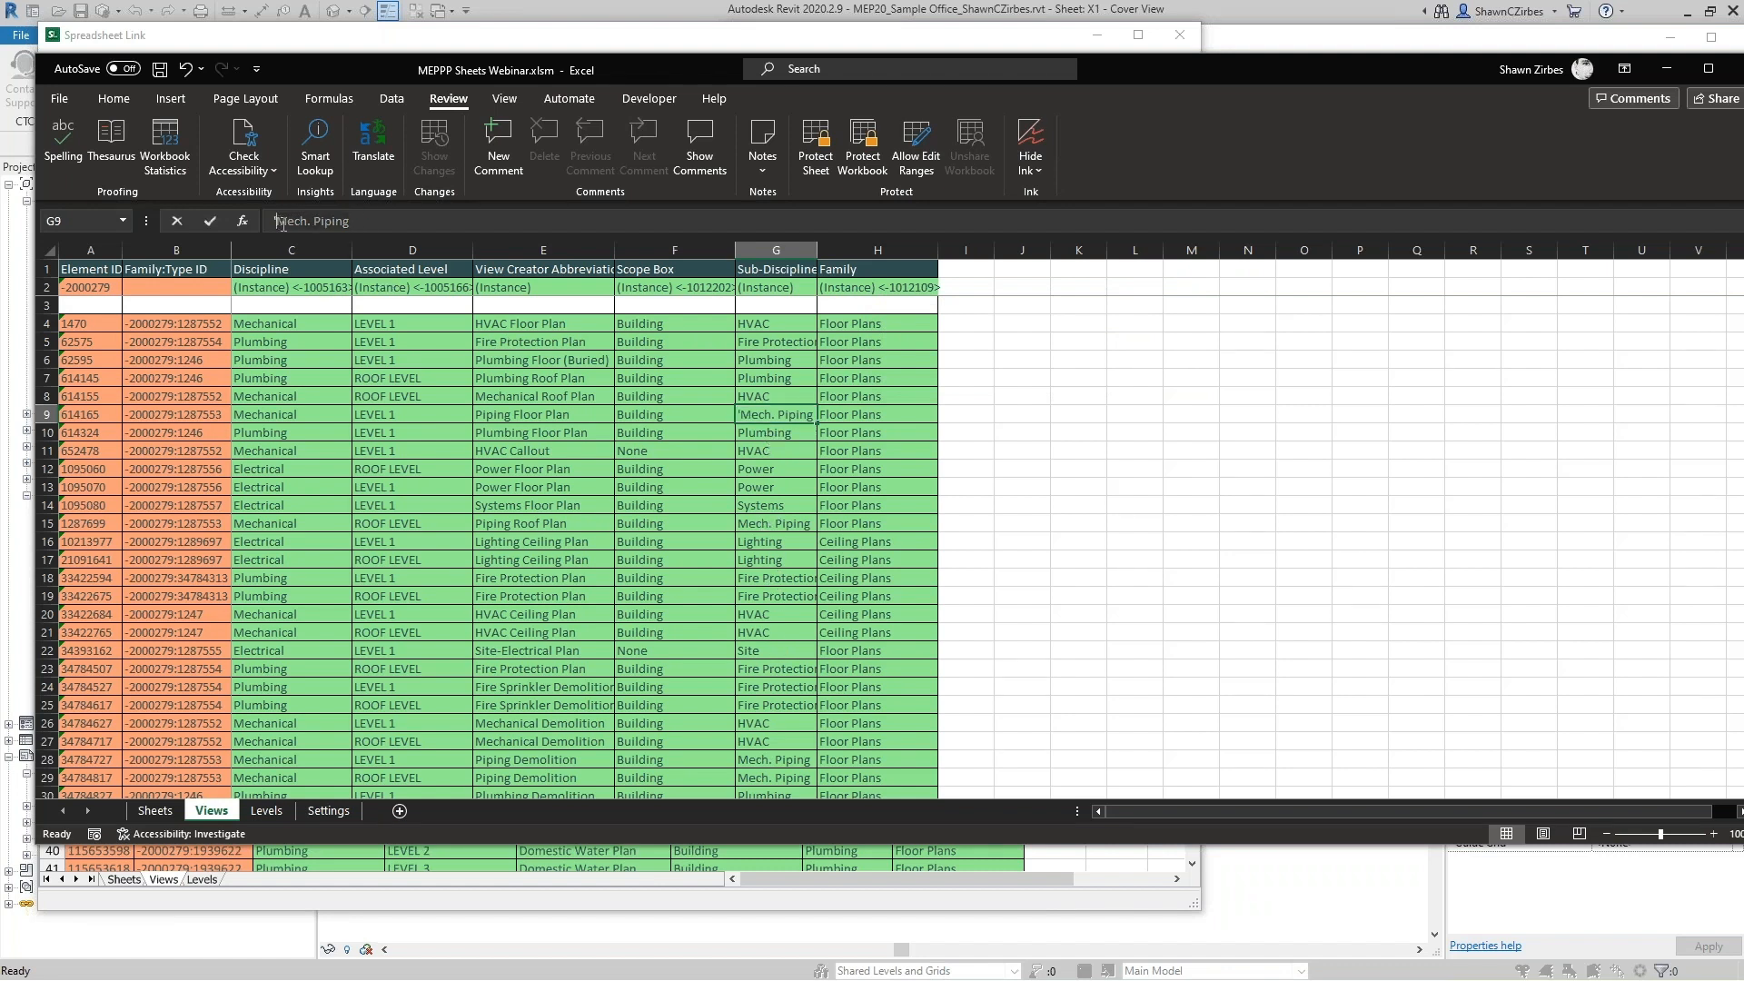
pyautogui.click(276, 221)
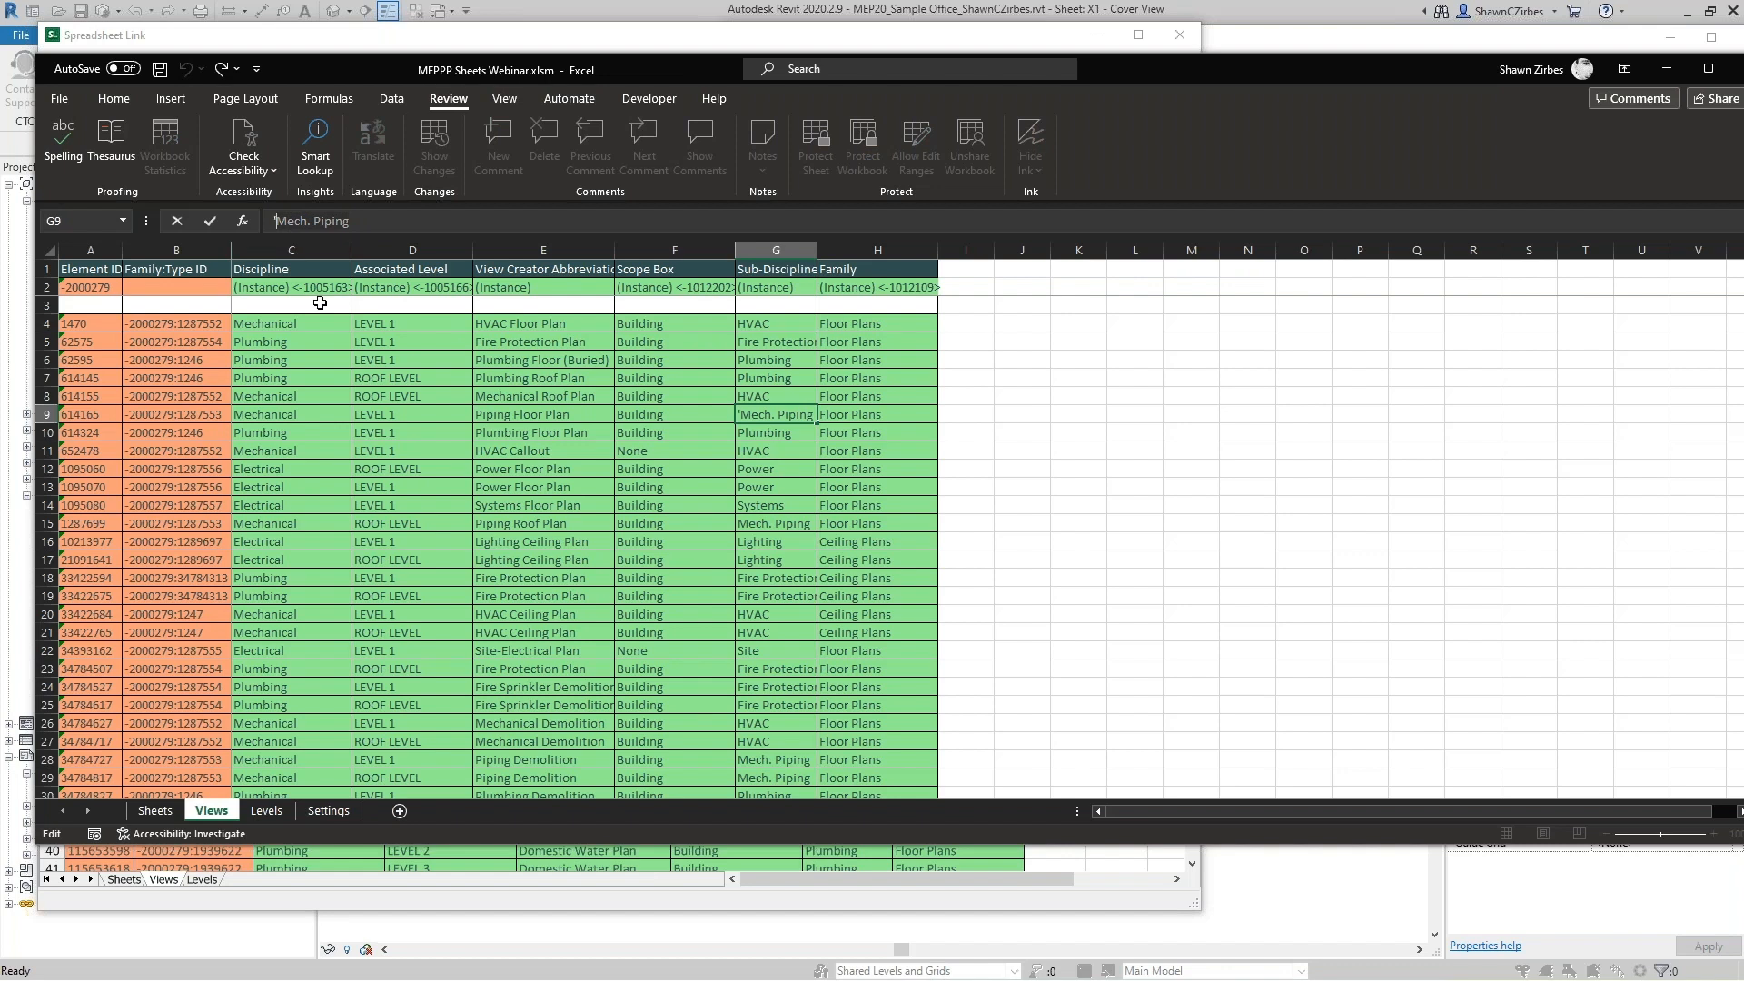
pyautogui.click(329, 810)
pyautogui.doubleClick(116, 394)
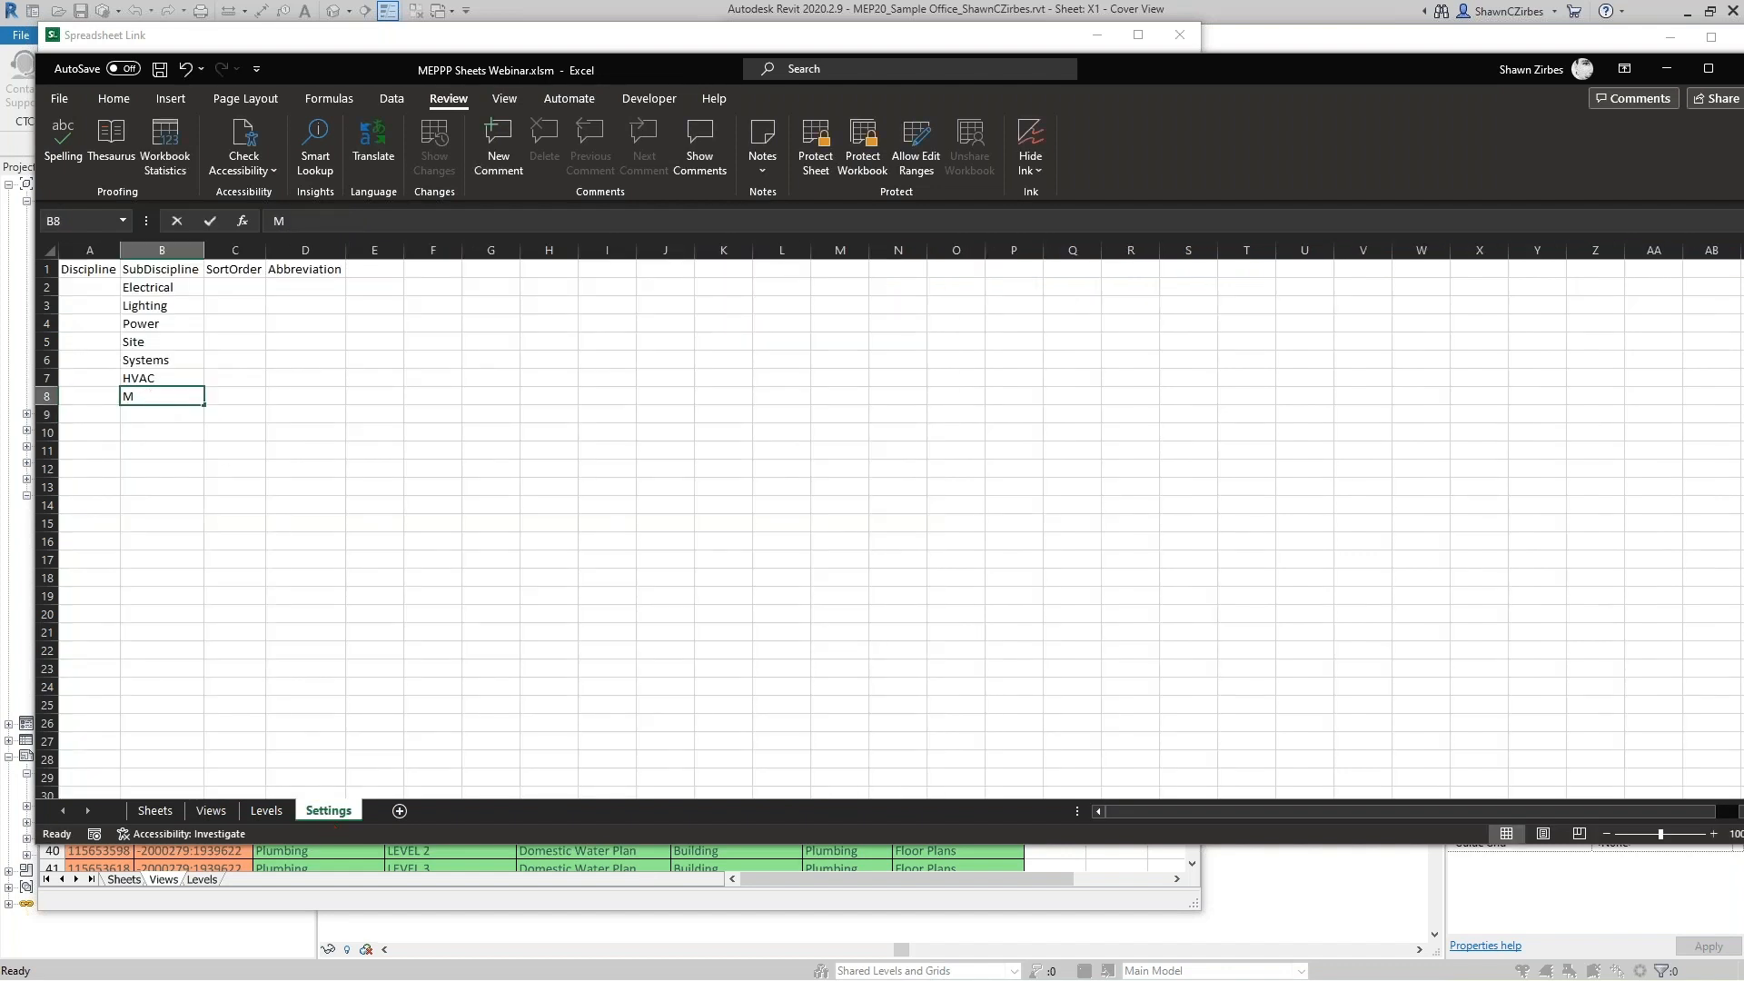
pyautogui.write('Mech. Piping')
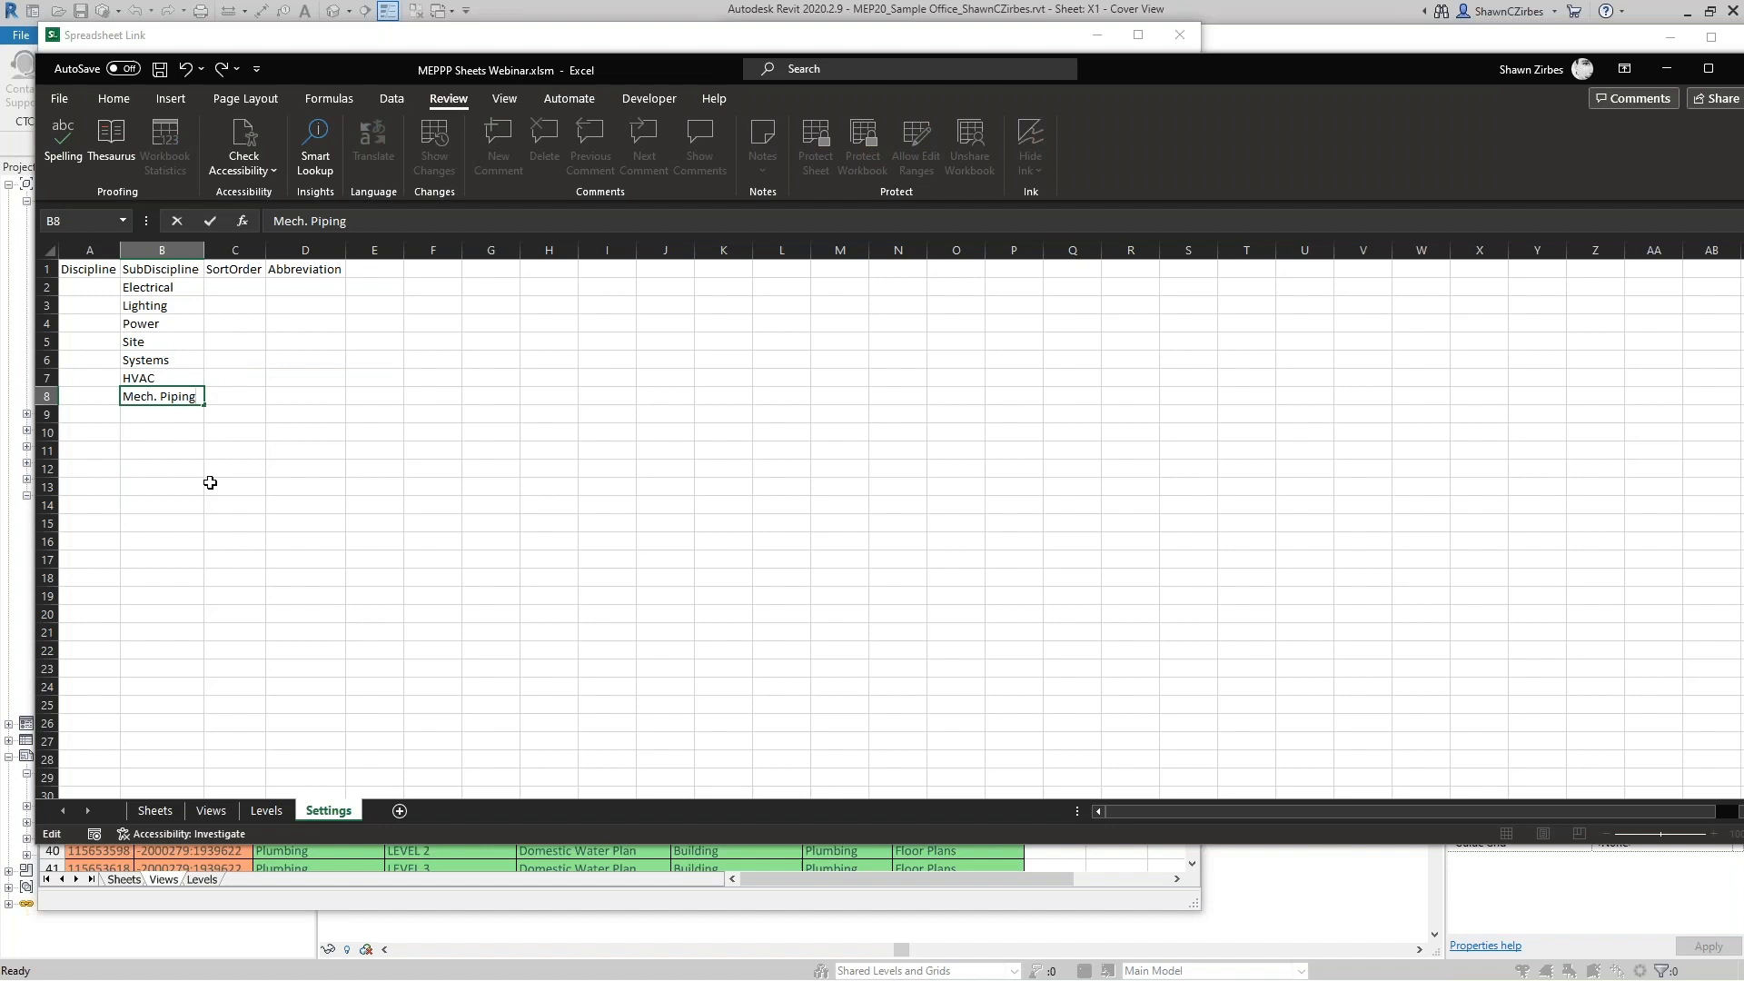
pyautogui.press('Return')
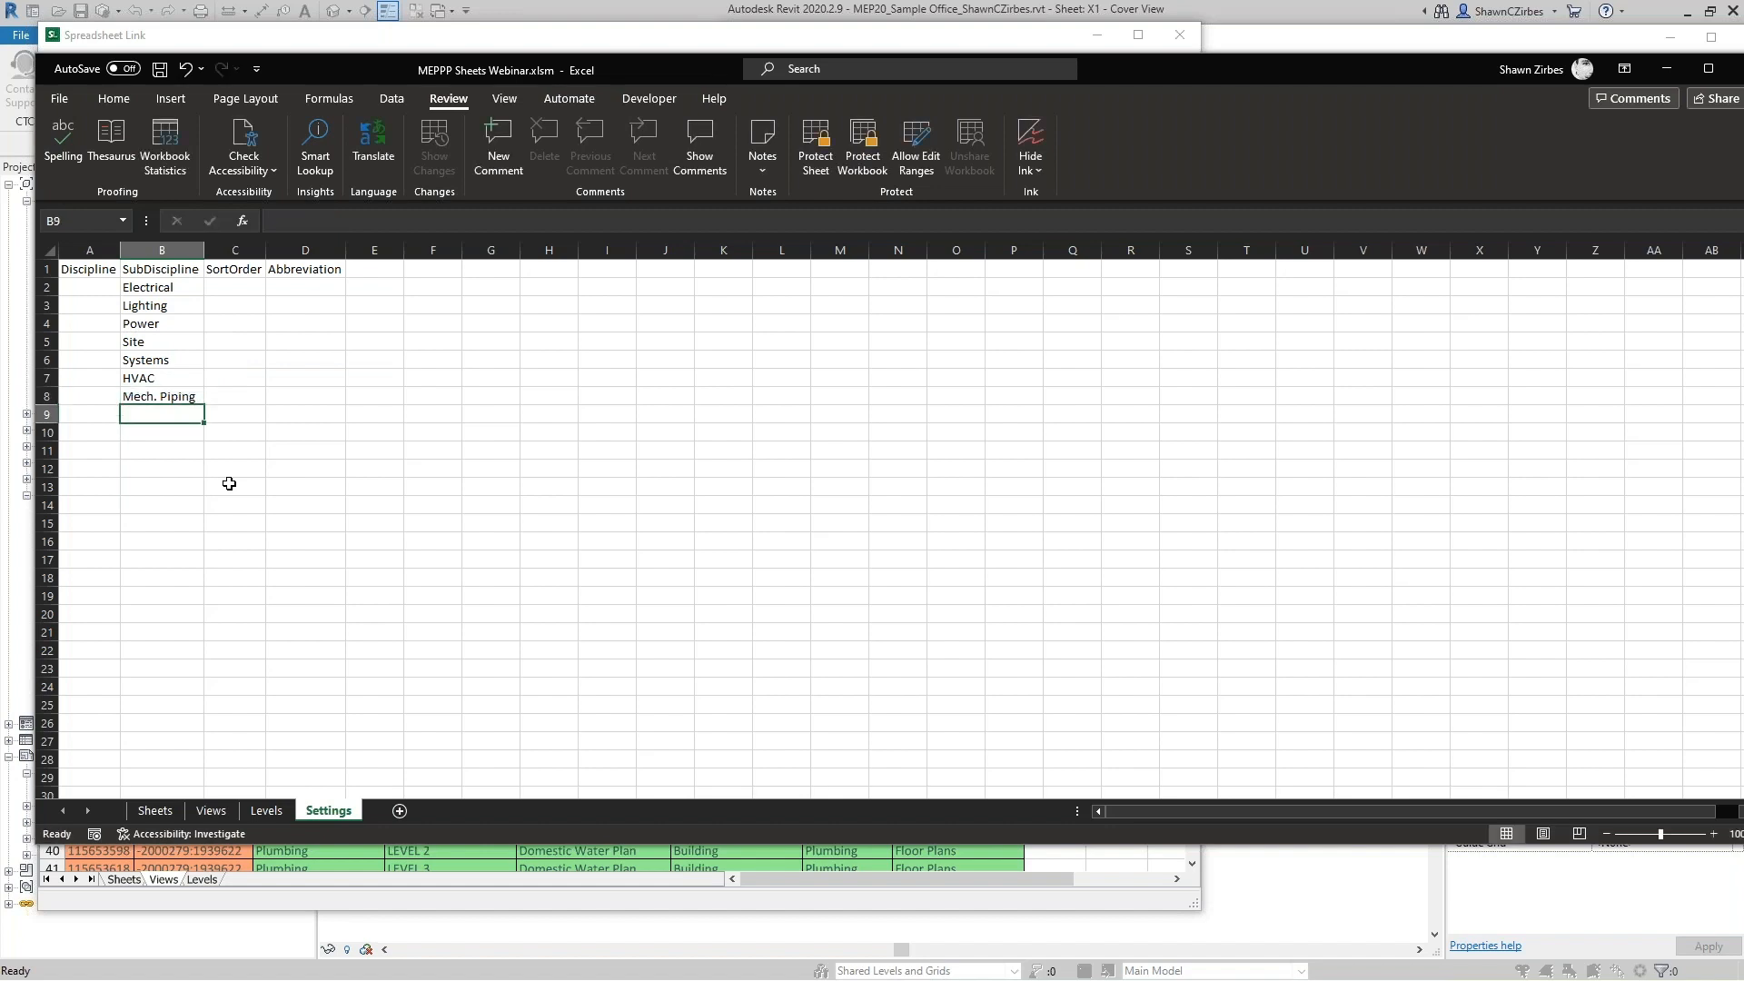
pyautogui.write('Plumbing')
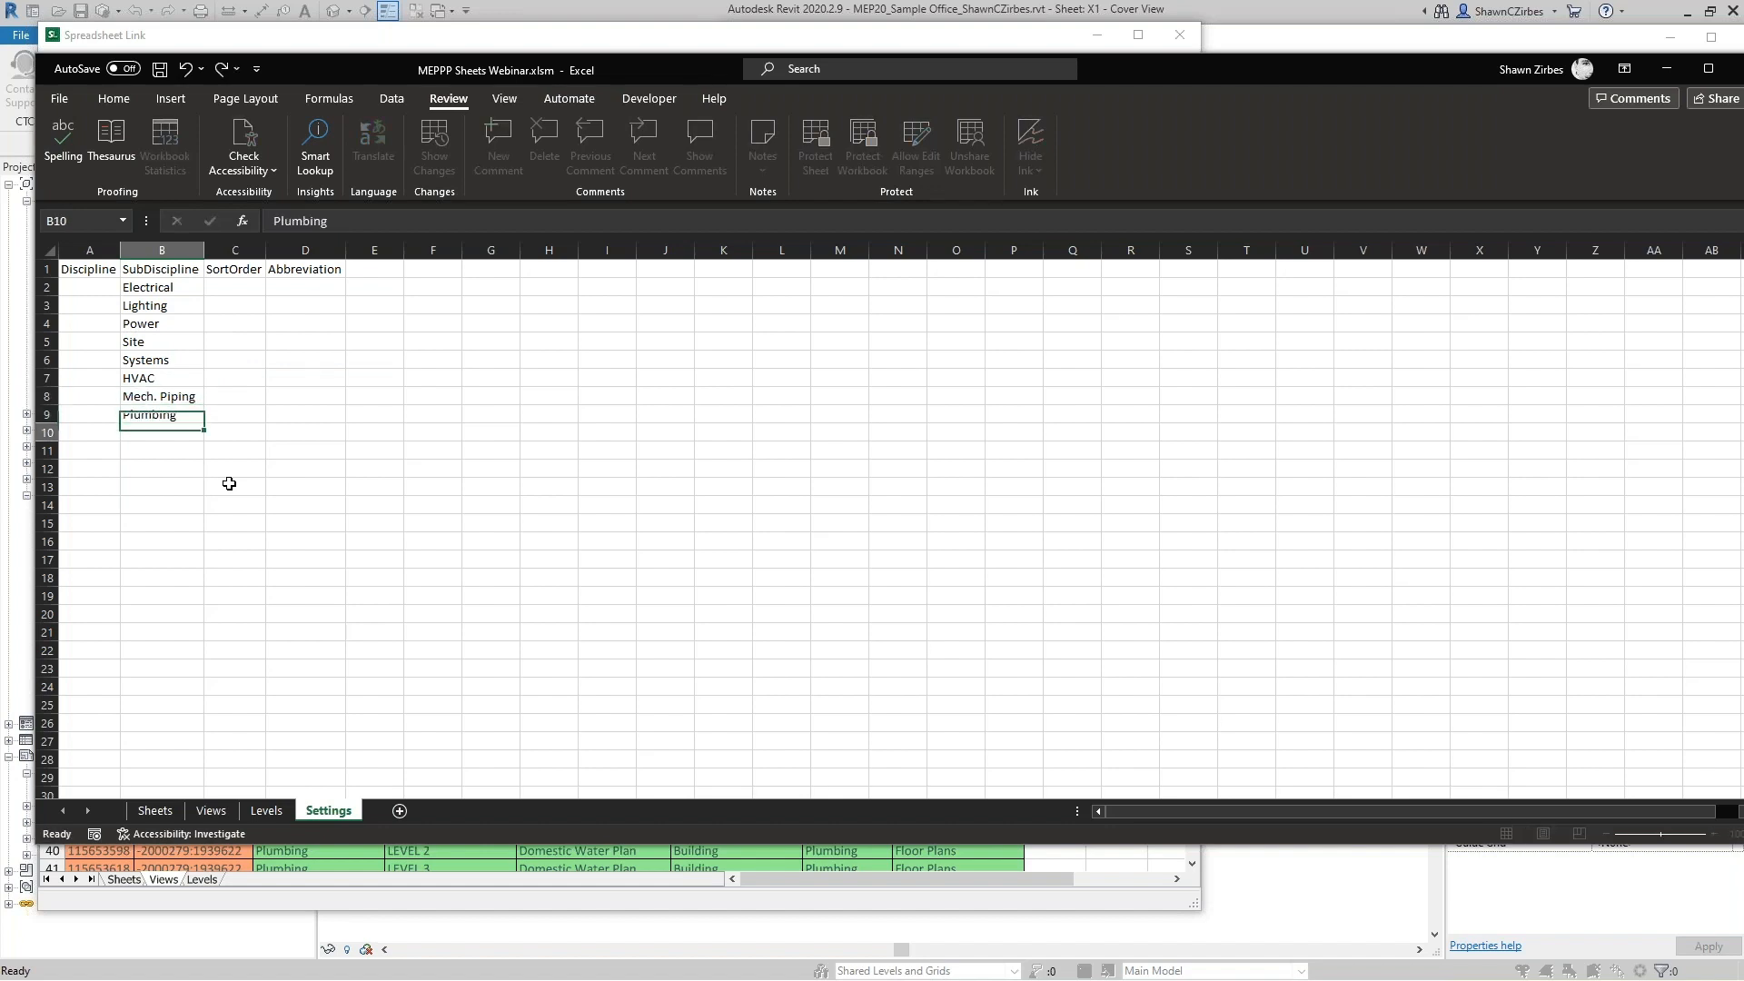
pyautogui.press('Return')
# Check the Sub-Discipline values on the Views worksheet in Spreadsheet Link, and enter Fire Protection in cell B10 of Excel's Settings worksheet.
pyautogui.click(835, 879)
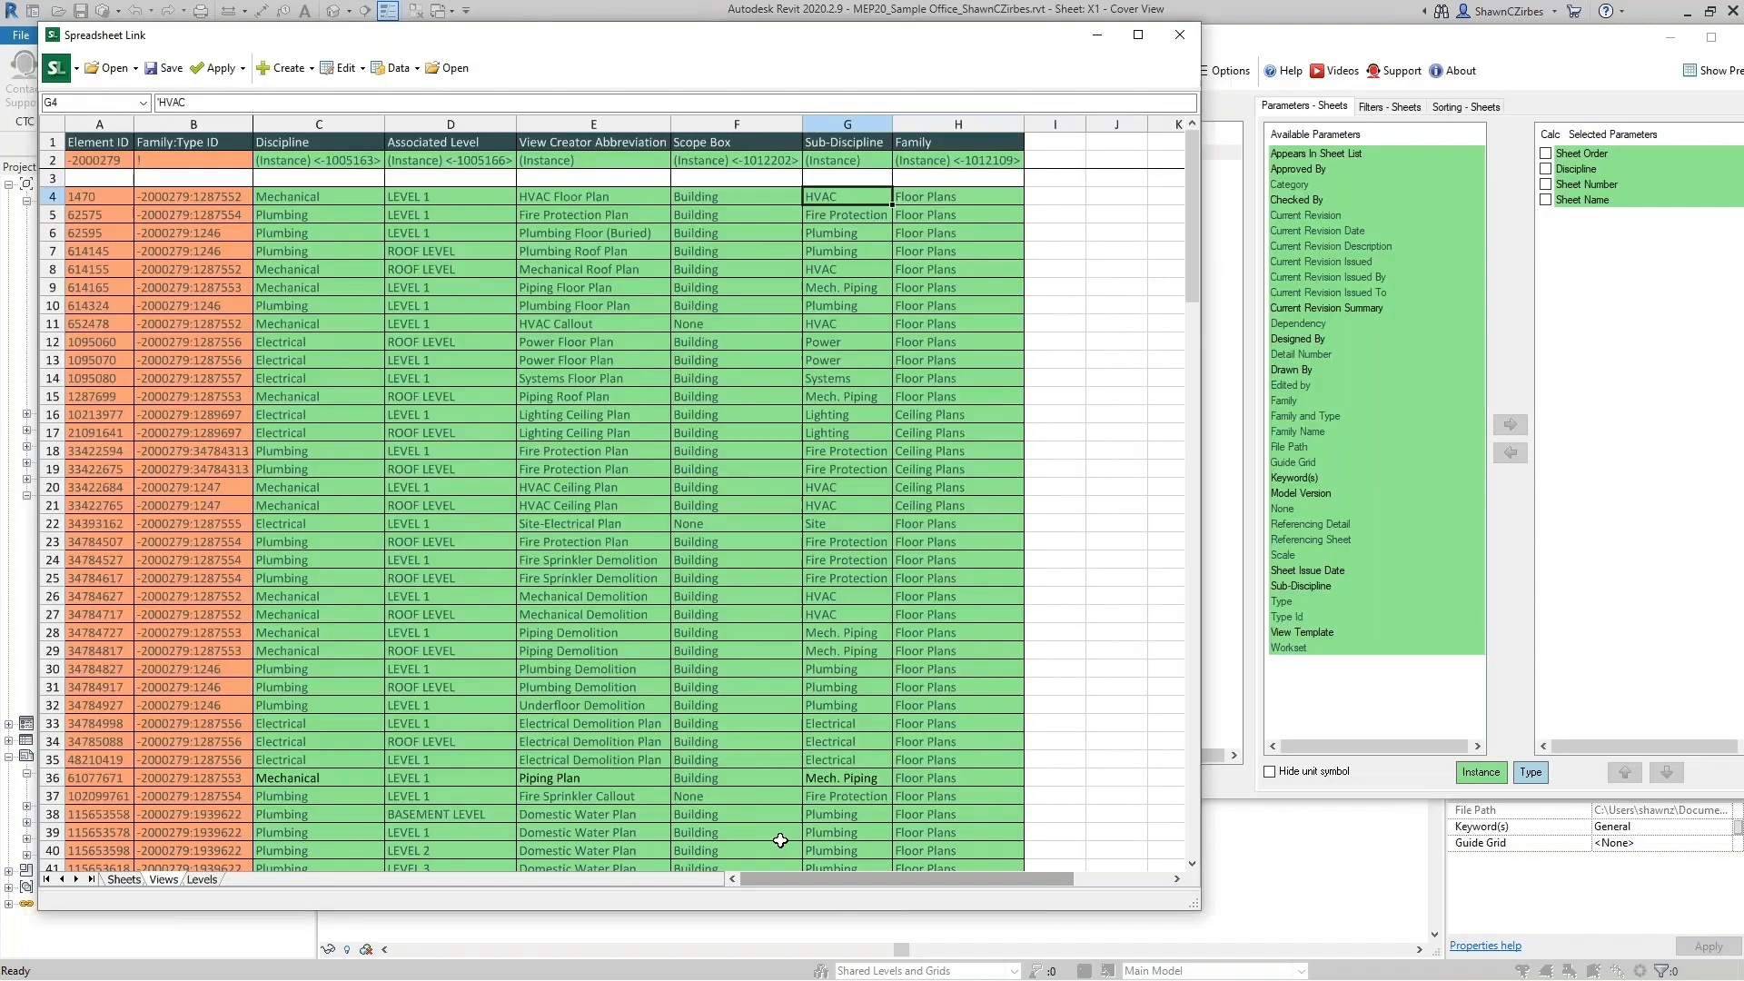
pyautogui.click(820, 831)
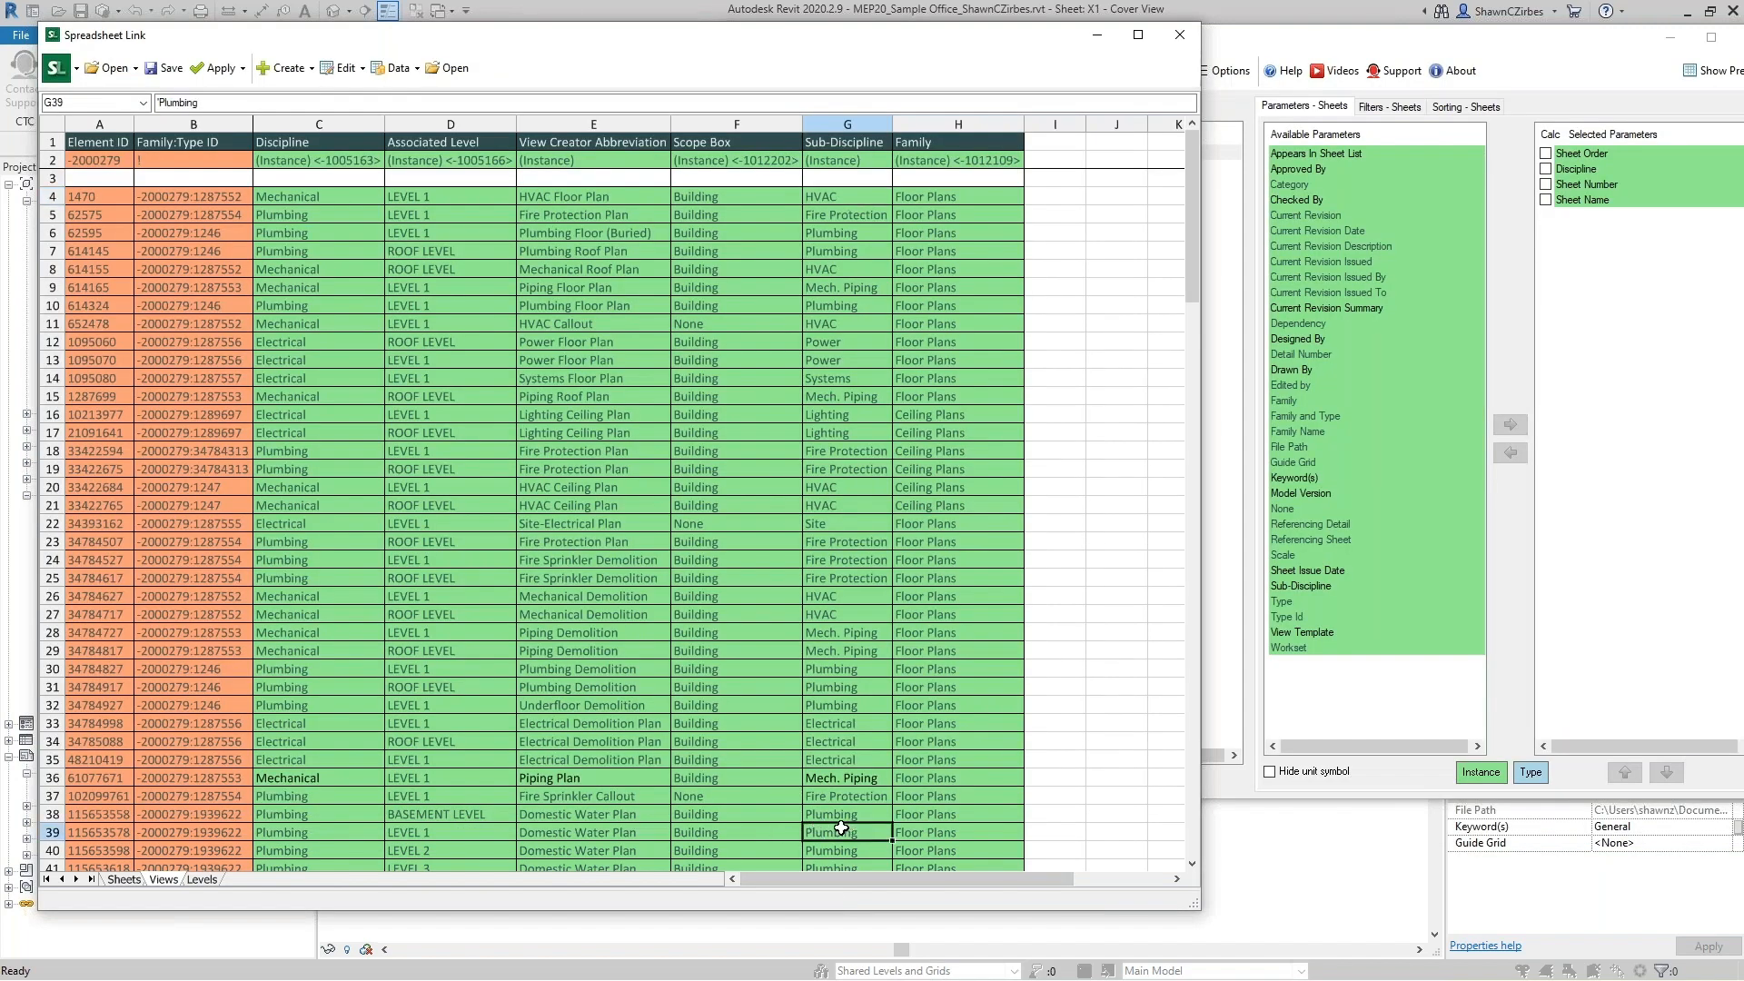
pyautogui.scroll(-3, 845, 829)
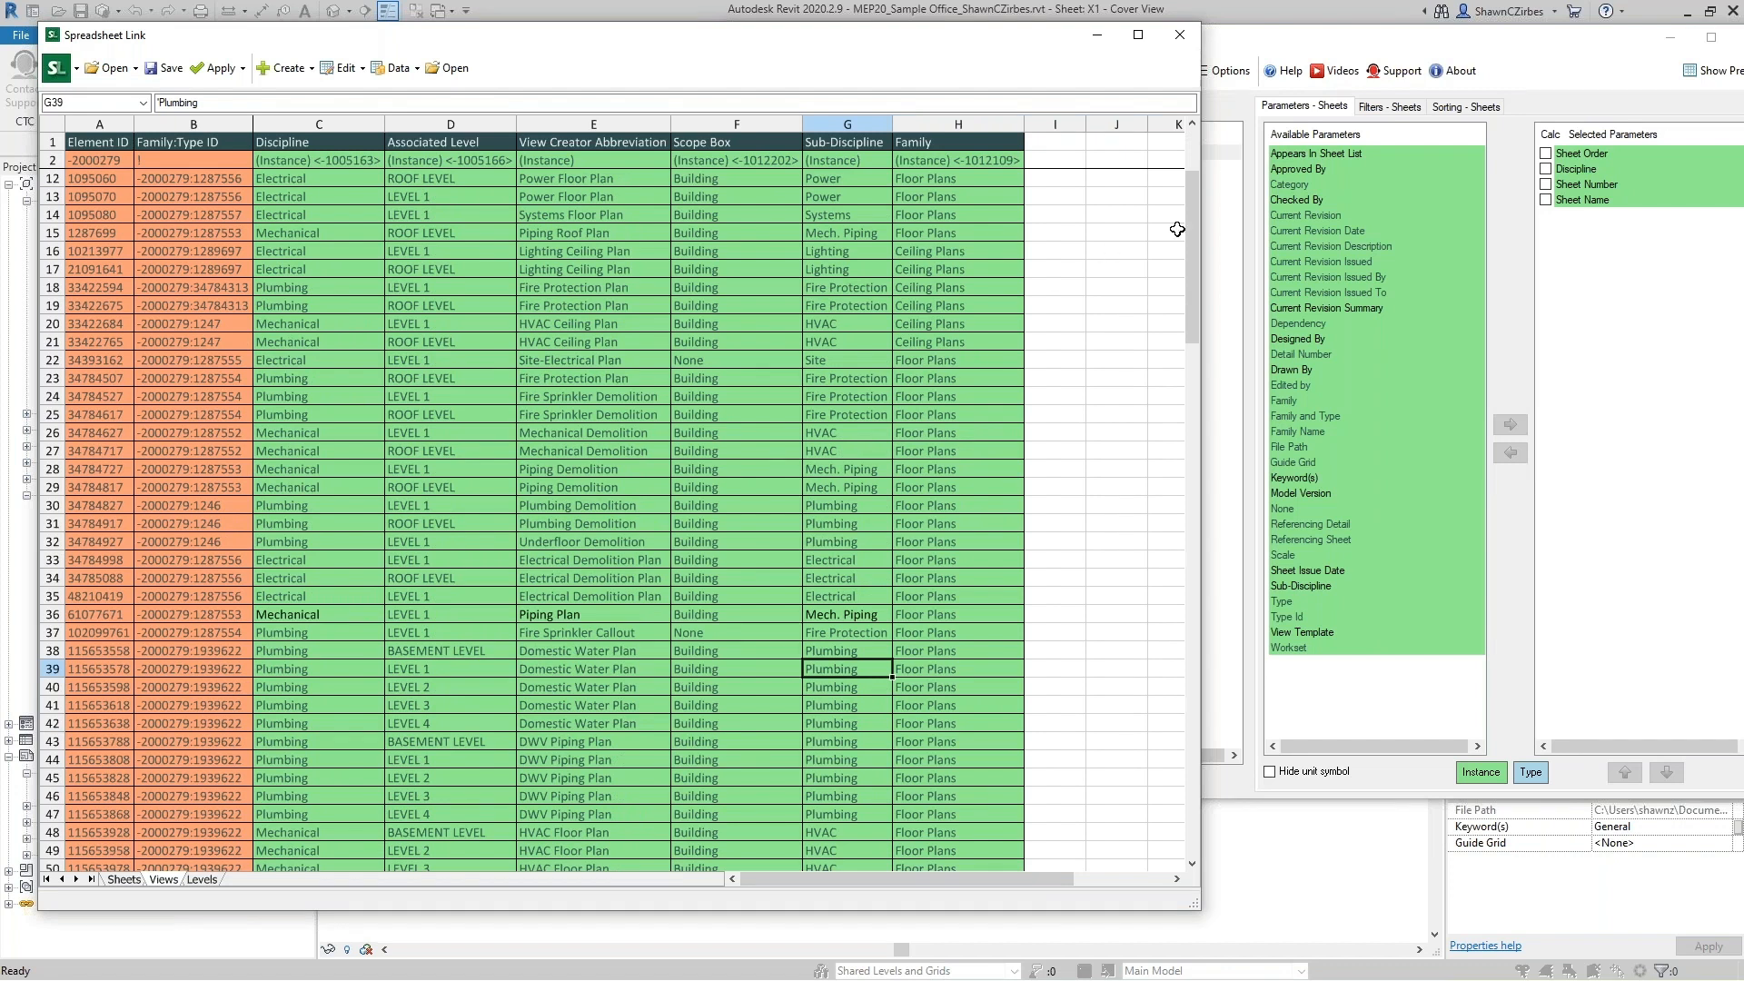
pyautogui.hotkey('alt', 'Tab')
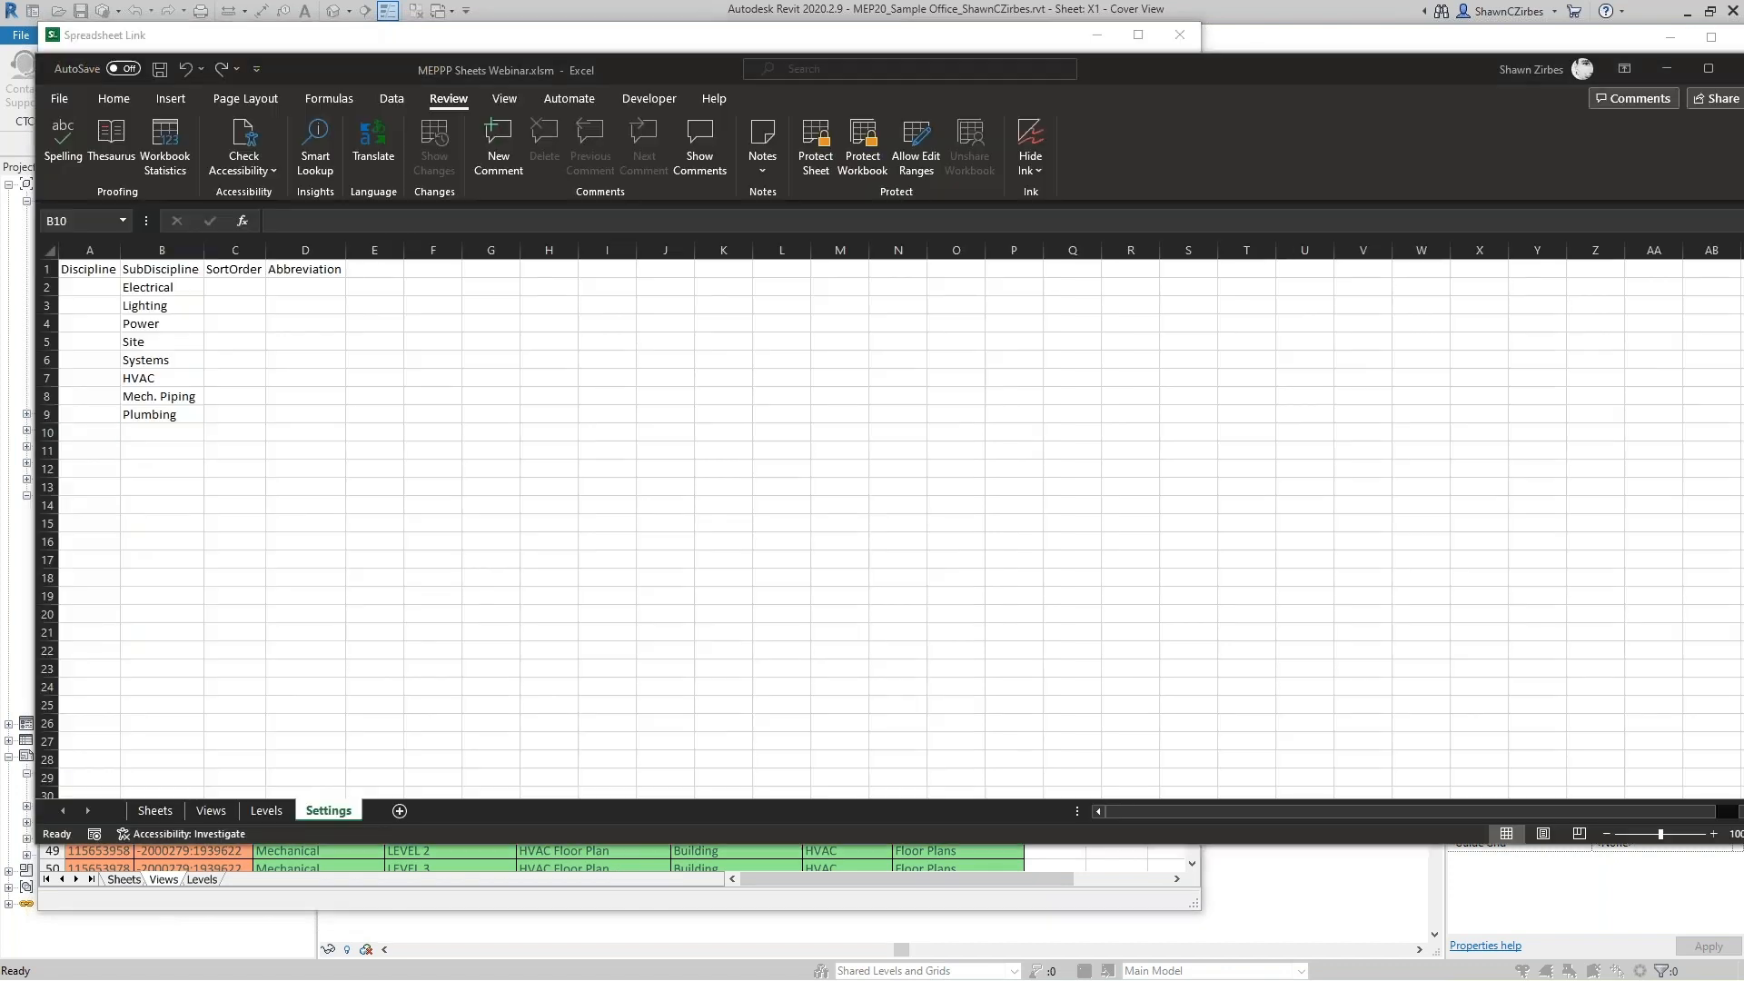
pyautogui.write('F')
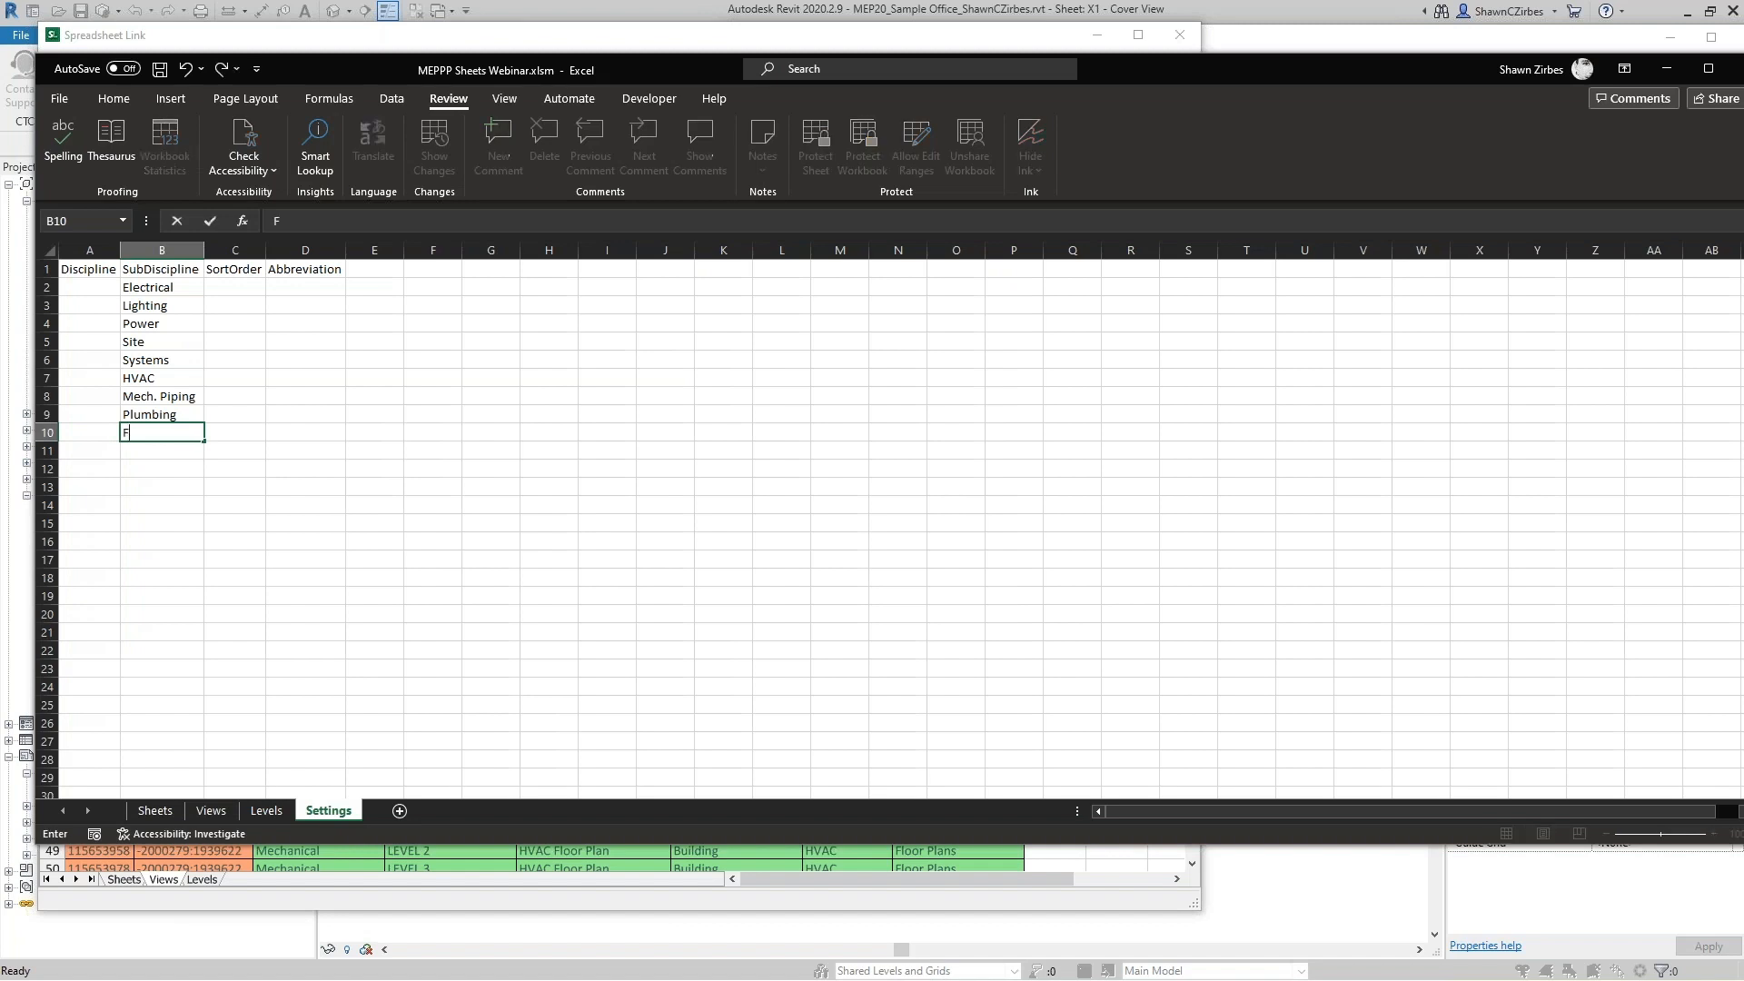
pyautogui.write('ire Protection')
pyautogui.press('Return')
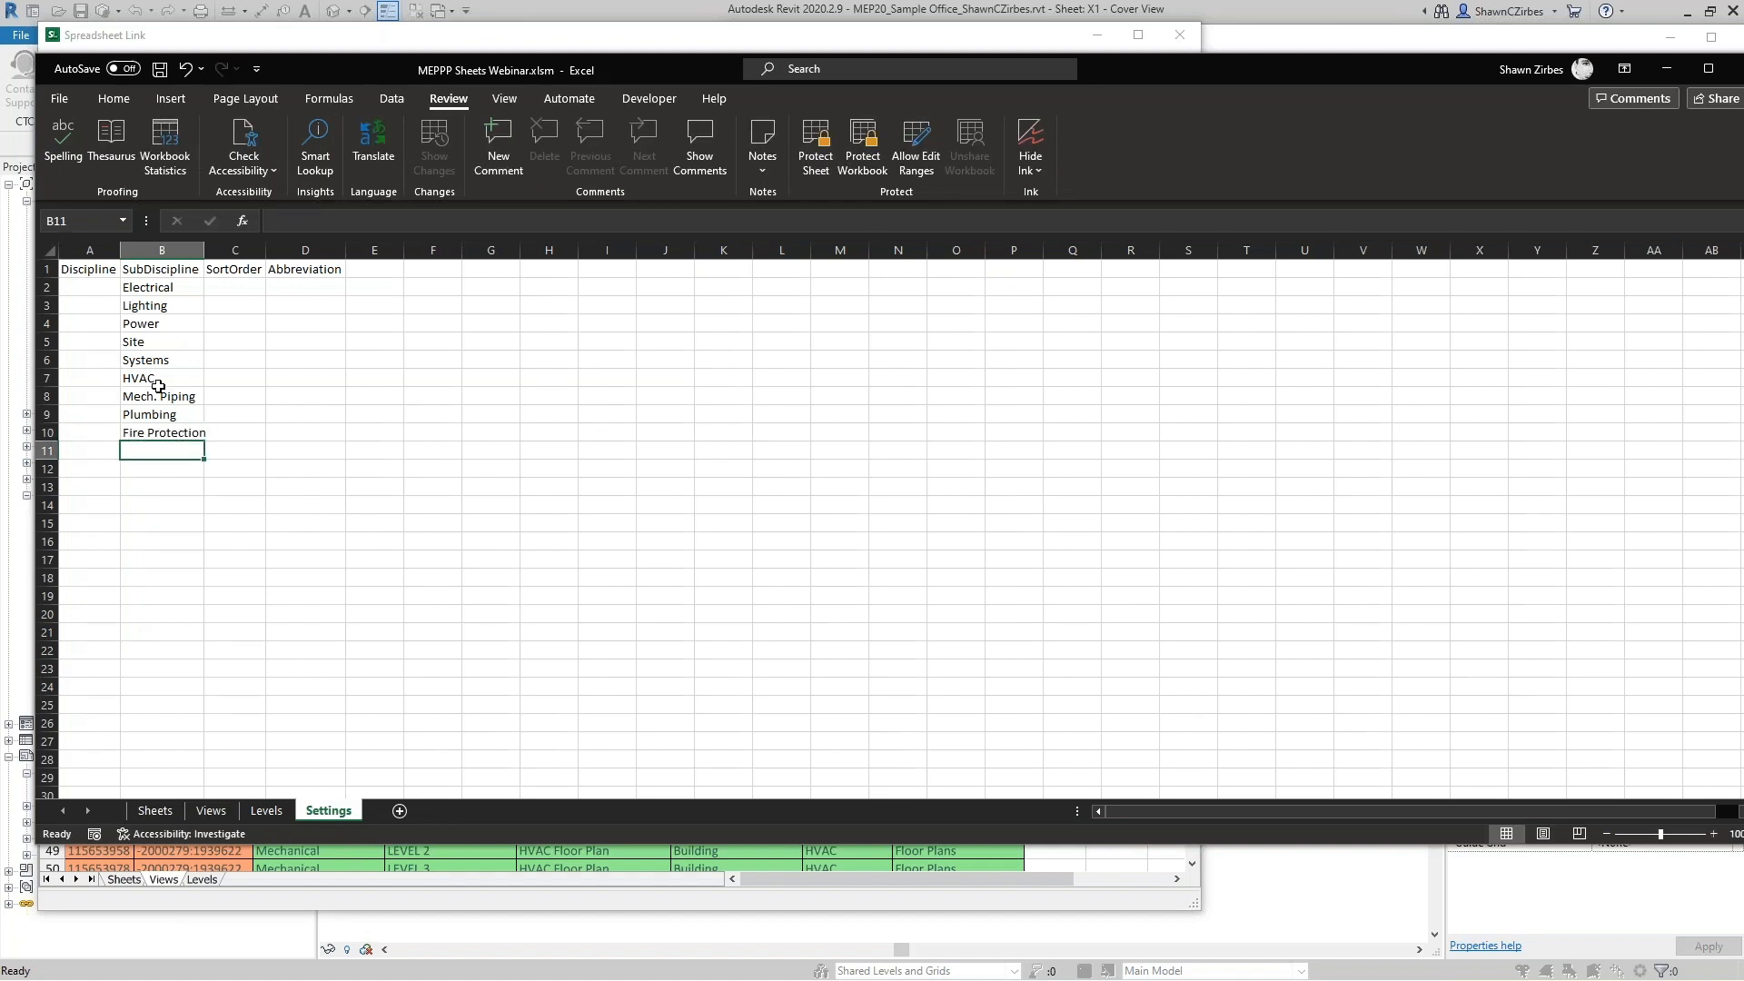
# Fill the Discipline cells A2 to A6 of the Settings worksheet with Electrical for the five electrical sub-disciplines.
pyautogui.moveTo(156, 285); pyautogui.dragTo(169, 450)
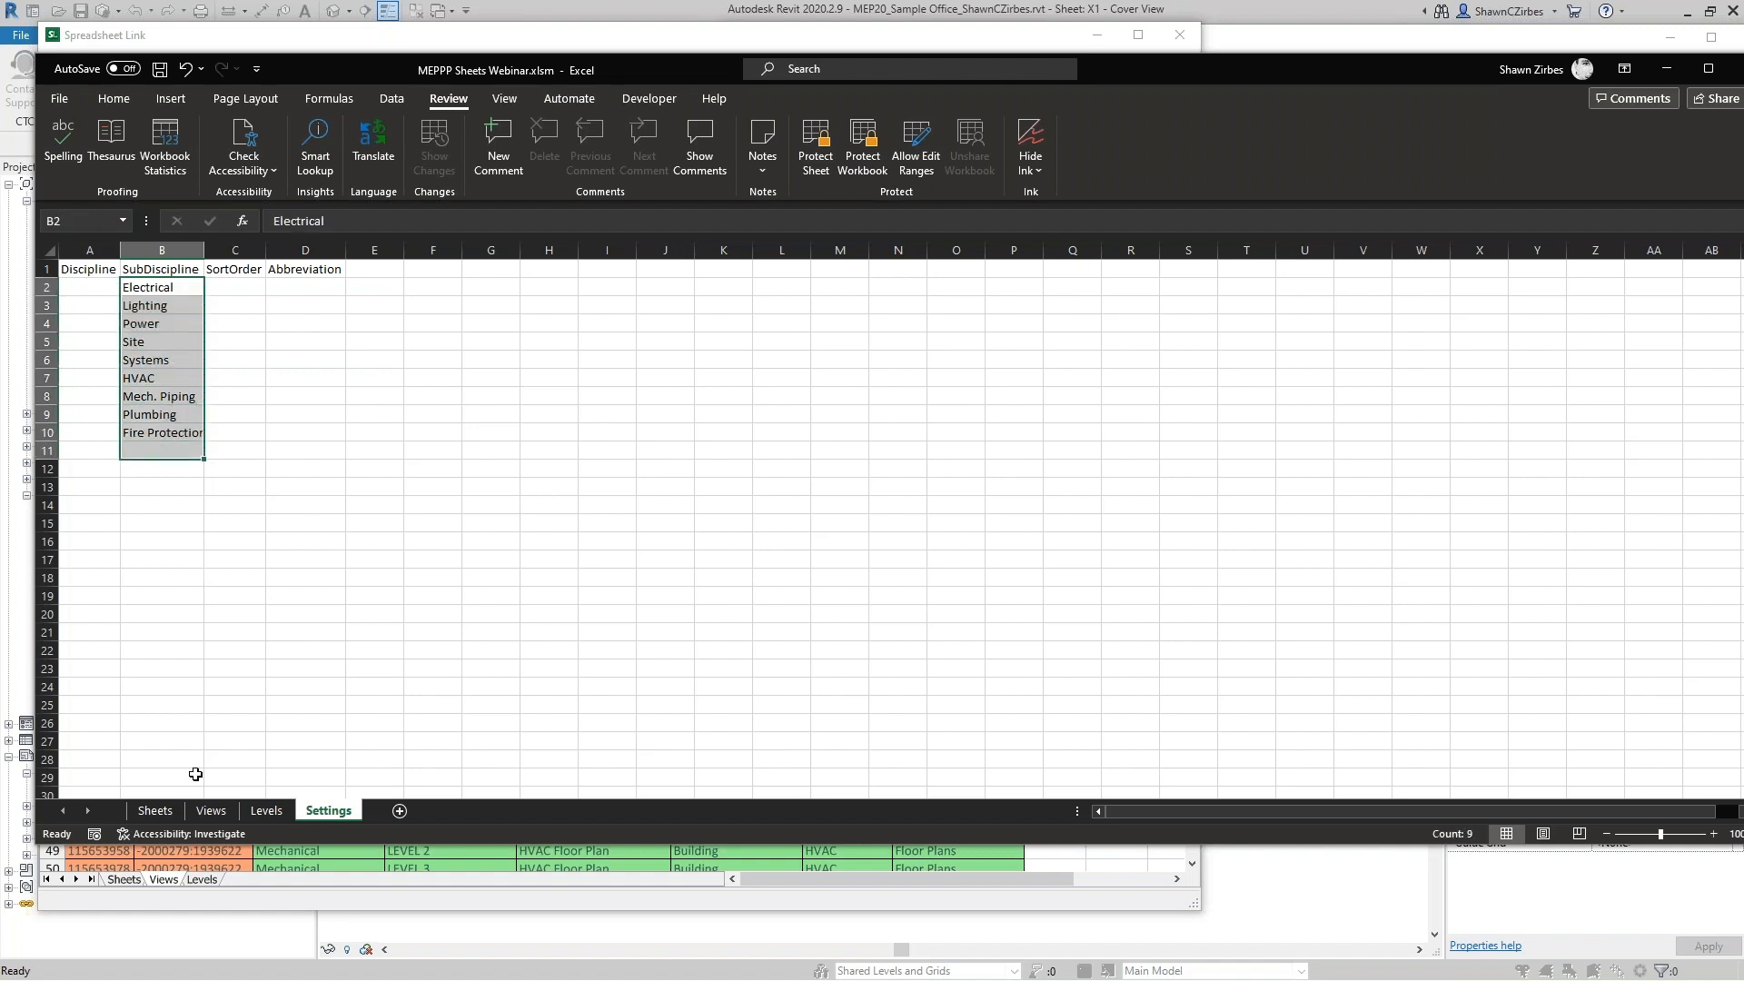
pyautogui.click(80, 287)
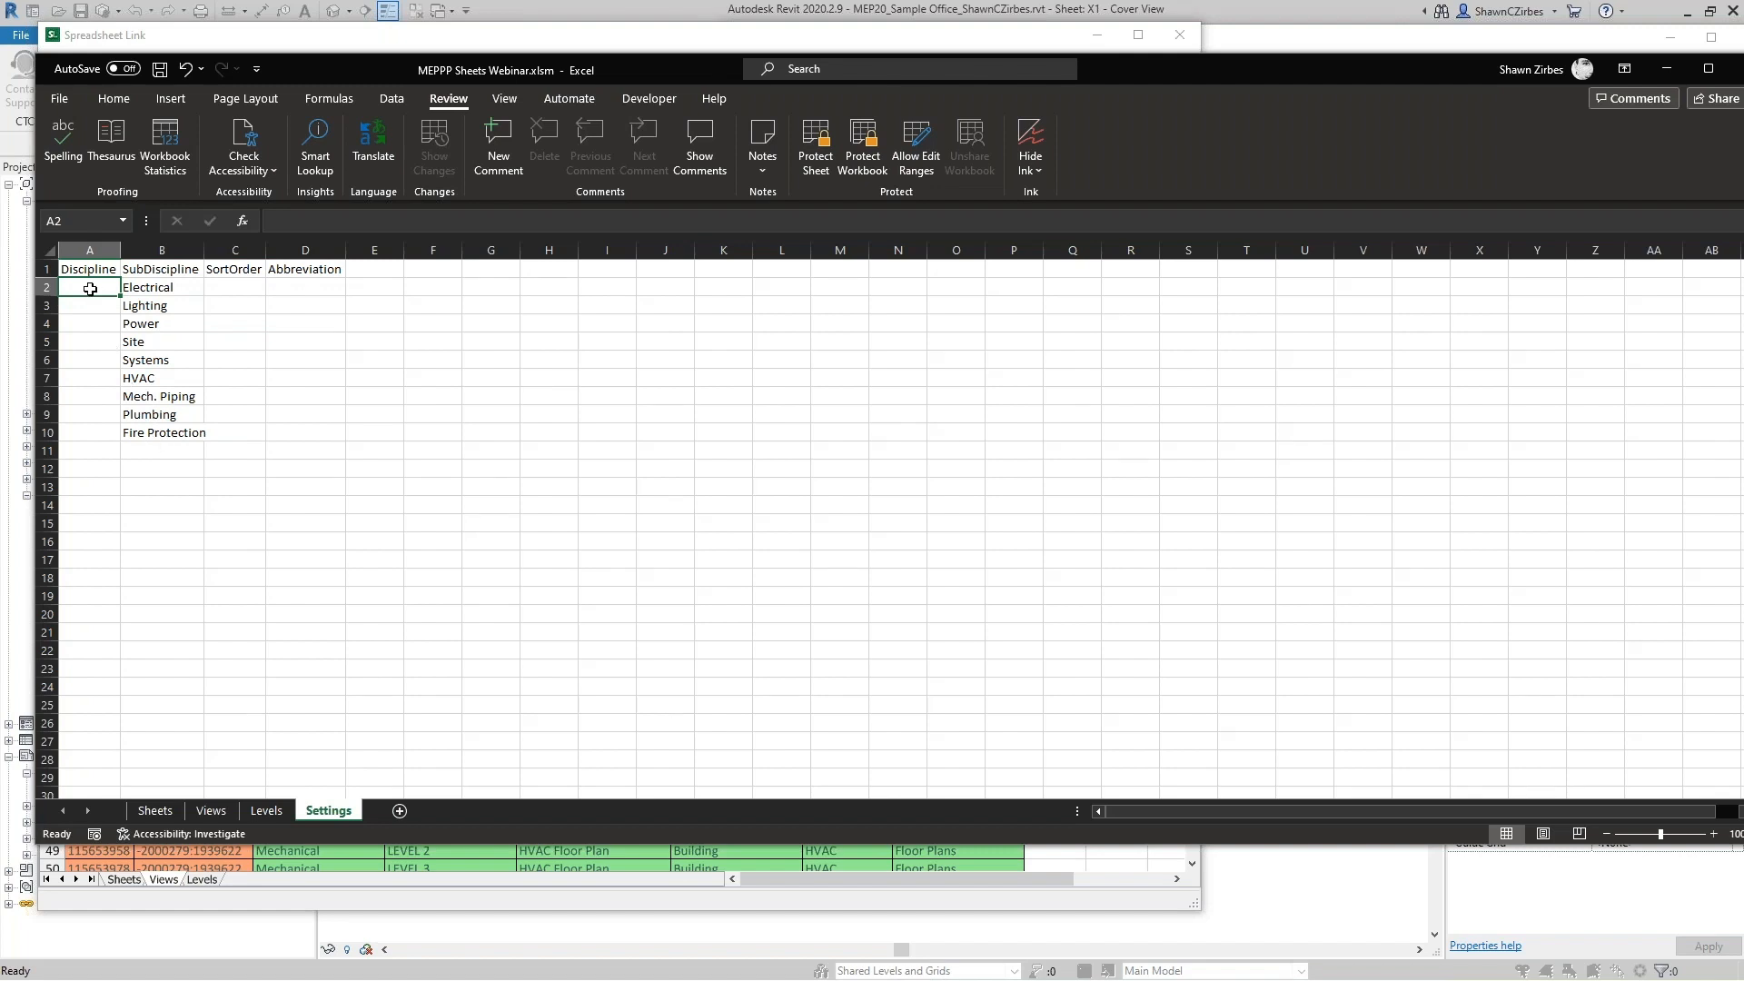
pyautogui.click(143, 289)
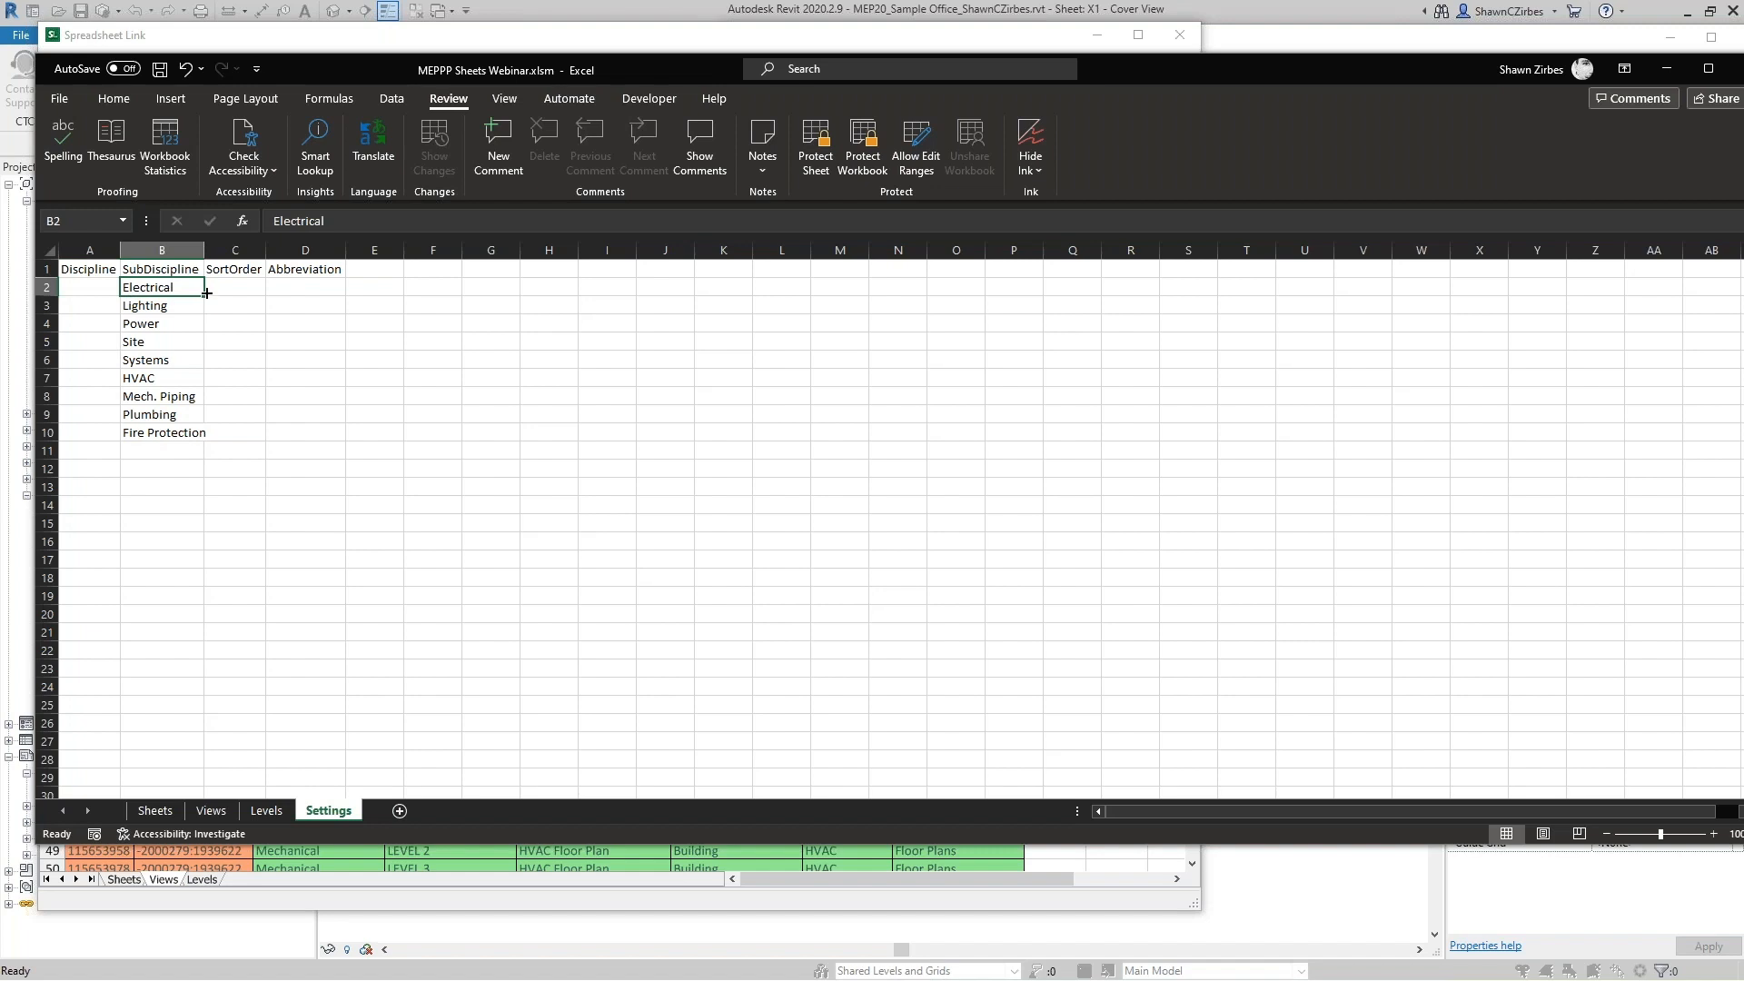
pyautogui.keyDown('ctrl'); pyautogui.moveTo(158, 294); pyautogui.dragTo(116, 369); pyautogui.keyUp('ctrl')
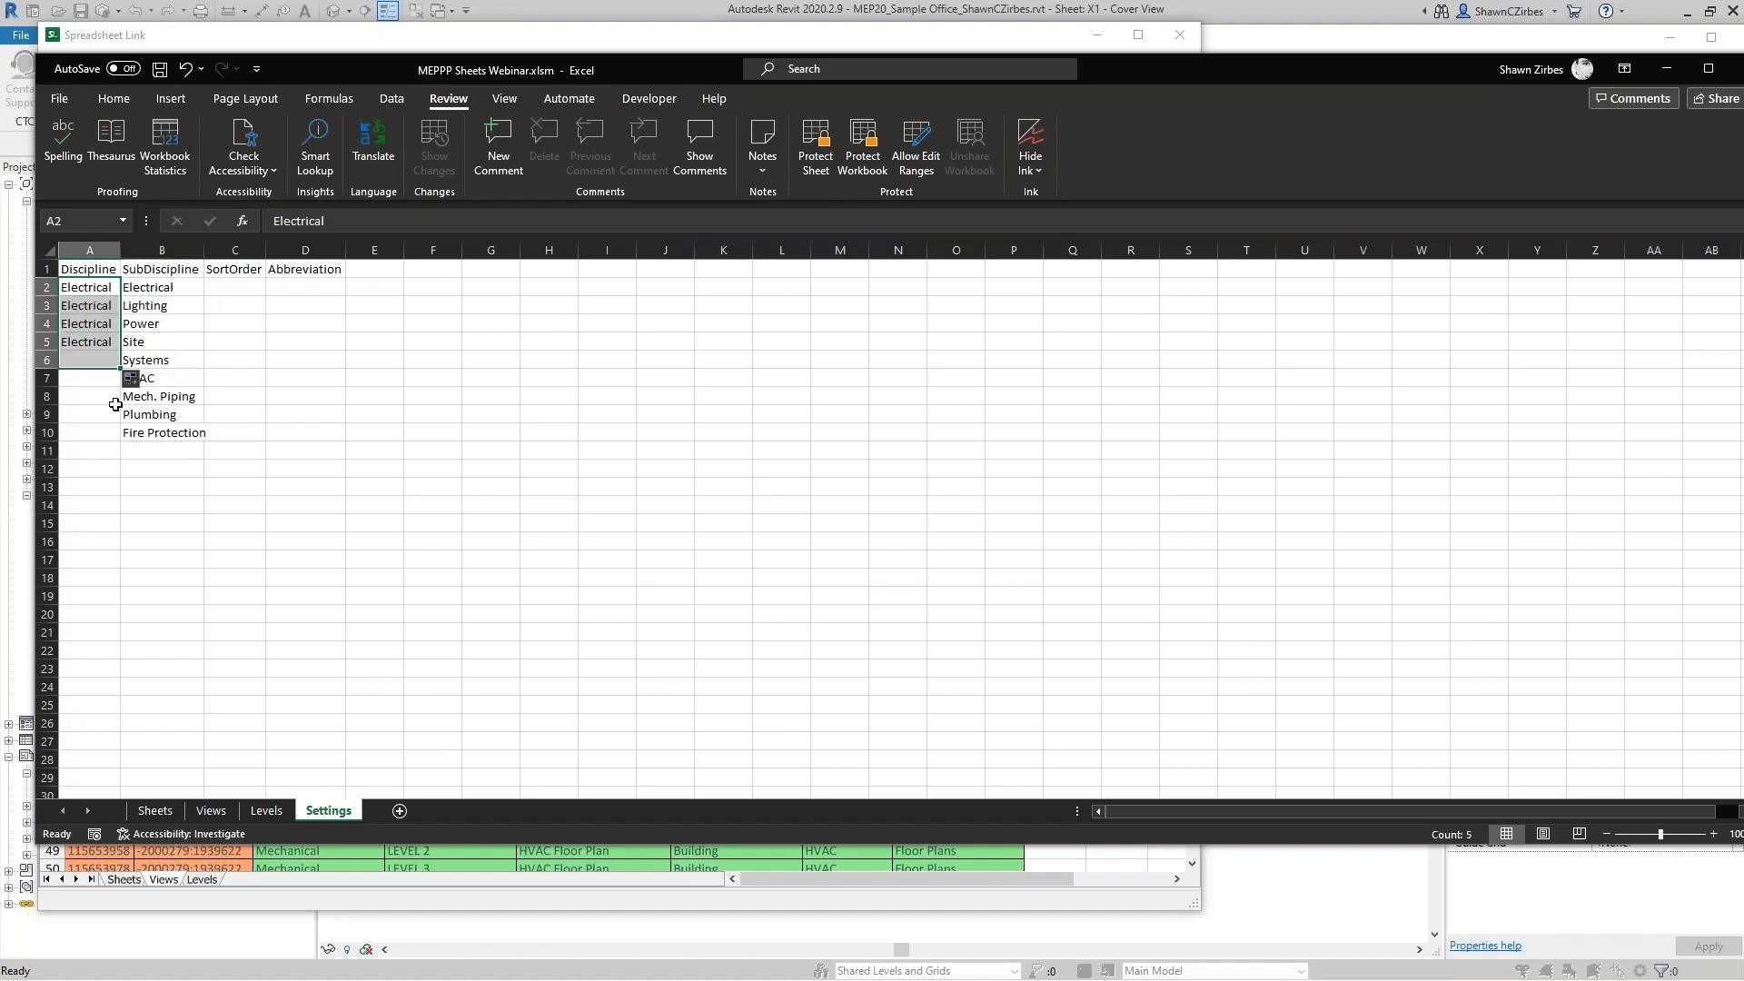
# Enter Mechanical as the Discipline in A7 and A8, and fit column A's width to its contents.
pyautogui.click(87, 376)
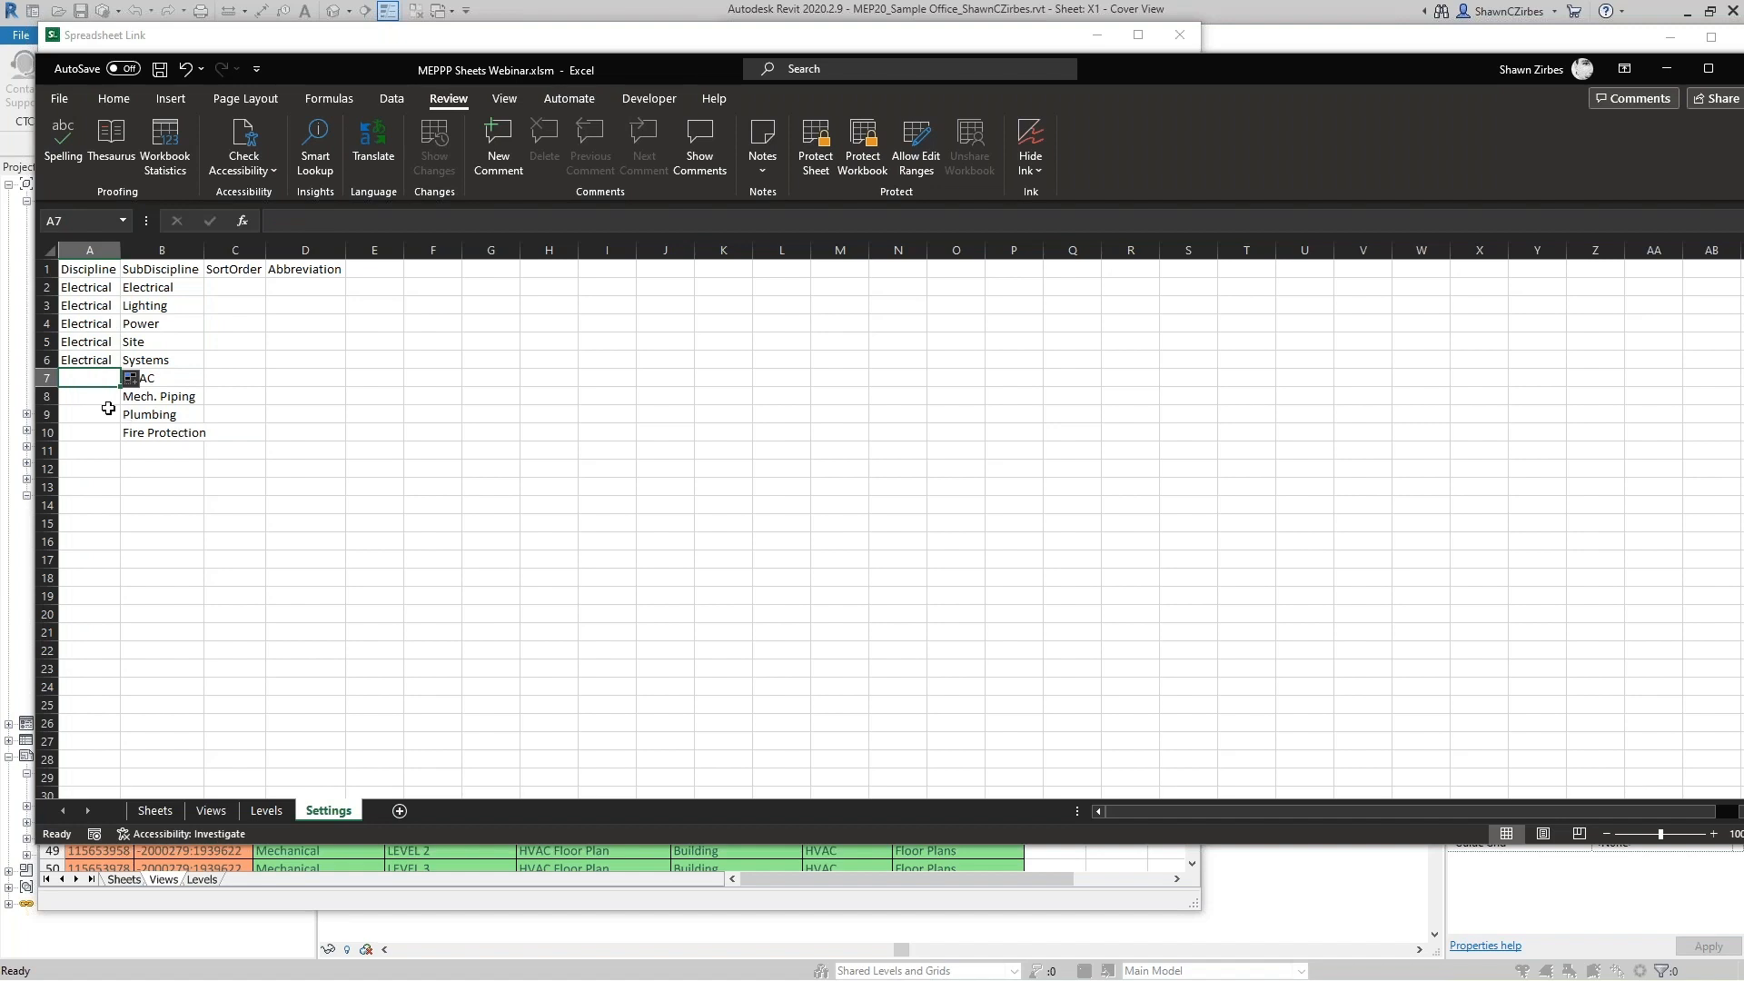
pyautogui.write('Mech')
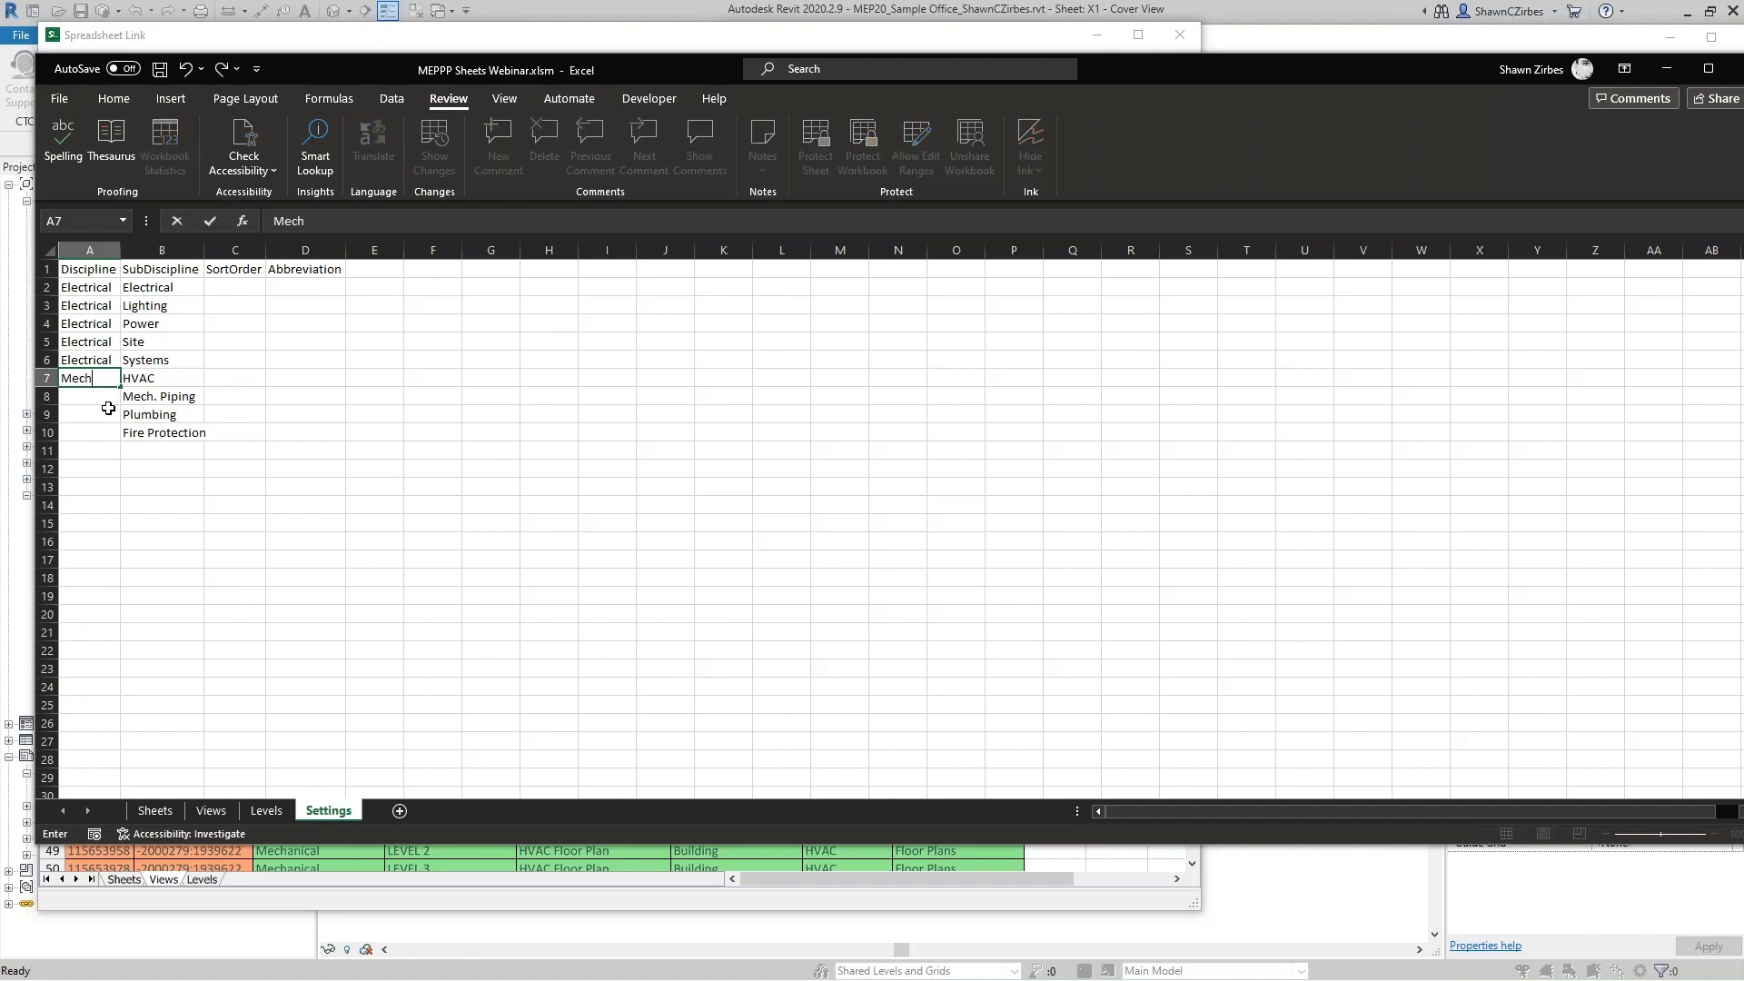
pyautogui.write('anical')
pyautogui.hotkey('ctrl', 'Return')
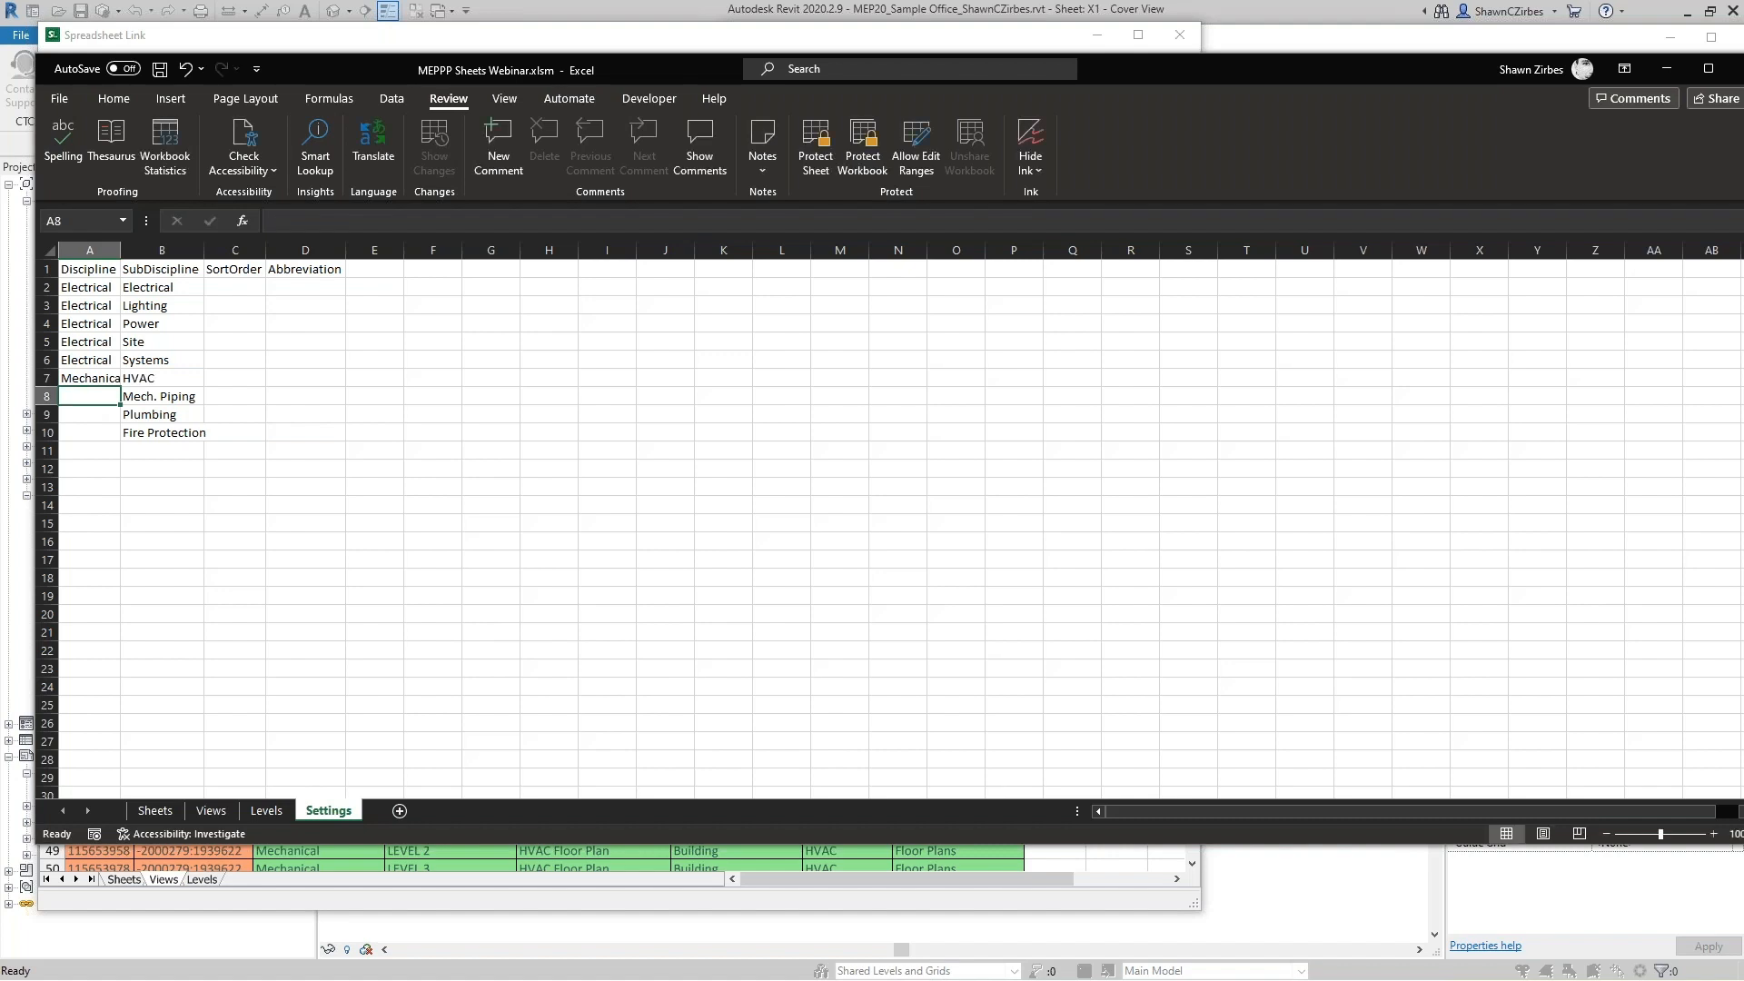
pyautogui.hotkey('ctrl', 'c')
pyautogui.press('Down')
pyautogui.hotkey('ctrl', 'v')
pyautogui.press('Down')
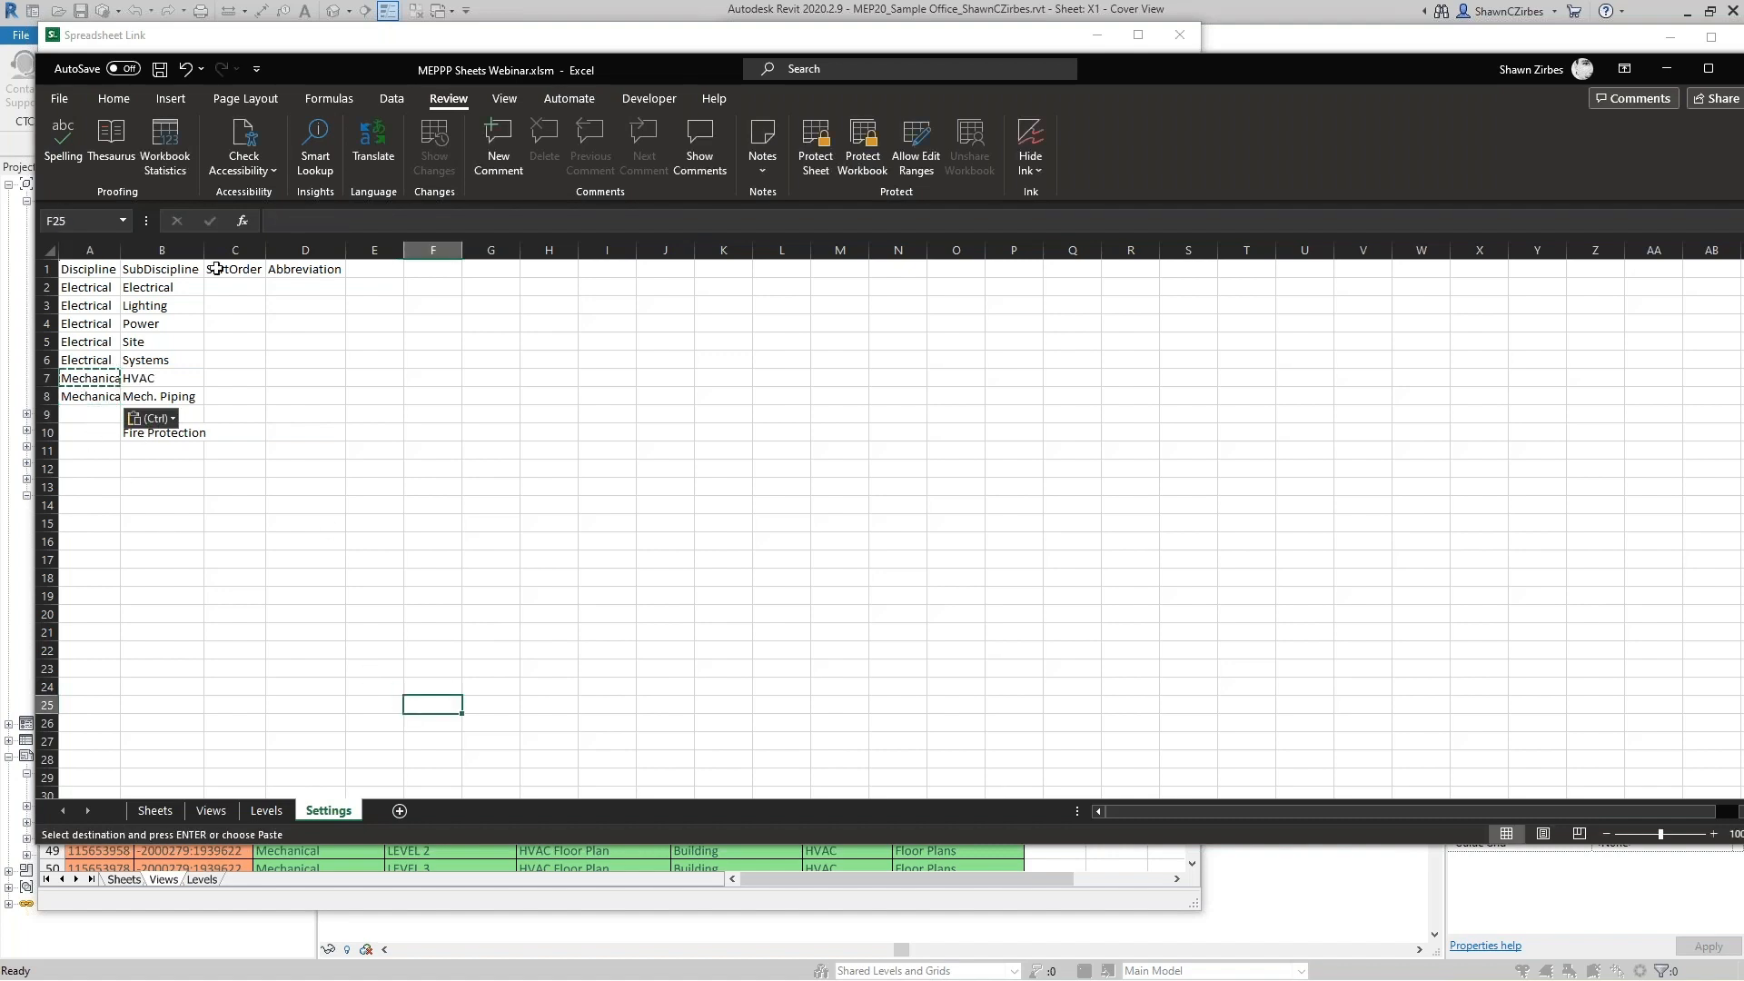
pyautogui.click(100, 251)
pyautogui.doubleClick(121, 252)
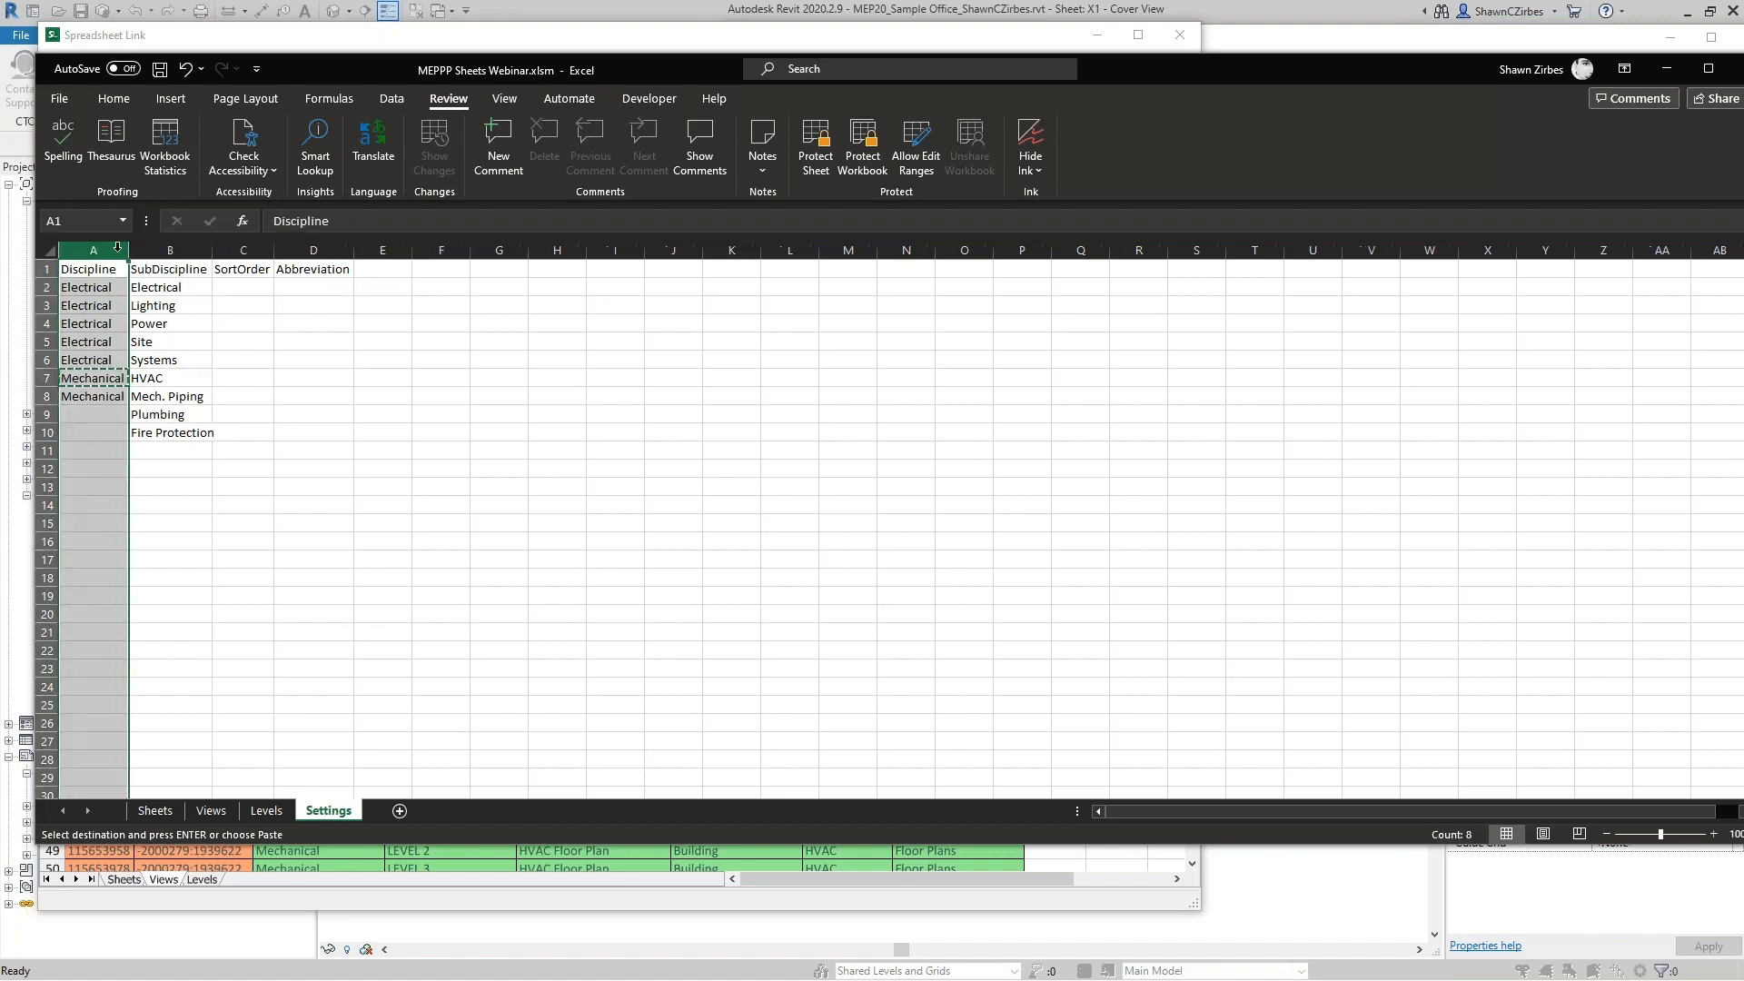
# Copy the Plumbing and Fire Protection sub-disciplines from B9:B10 into the Discipline cells A9:A10.
pyautogui.click(155, 358)
pyautogui.click(107, 415)
pyautogui.moveTo(150, 416); pyautogui.dragTo(152, 427)
pyautogui.hotkey('ctrl', 'c')
pyautogui.click(107, 413)
pyautogui.hotkey('ctrl', 'v')
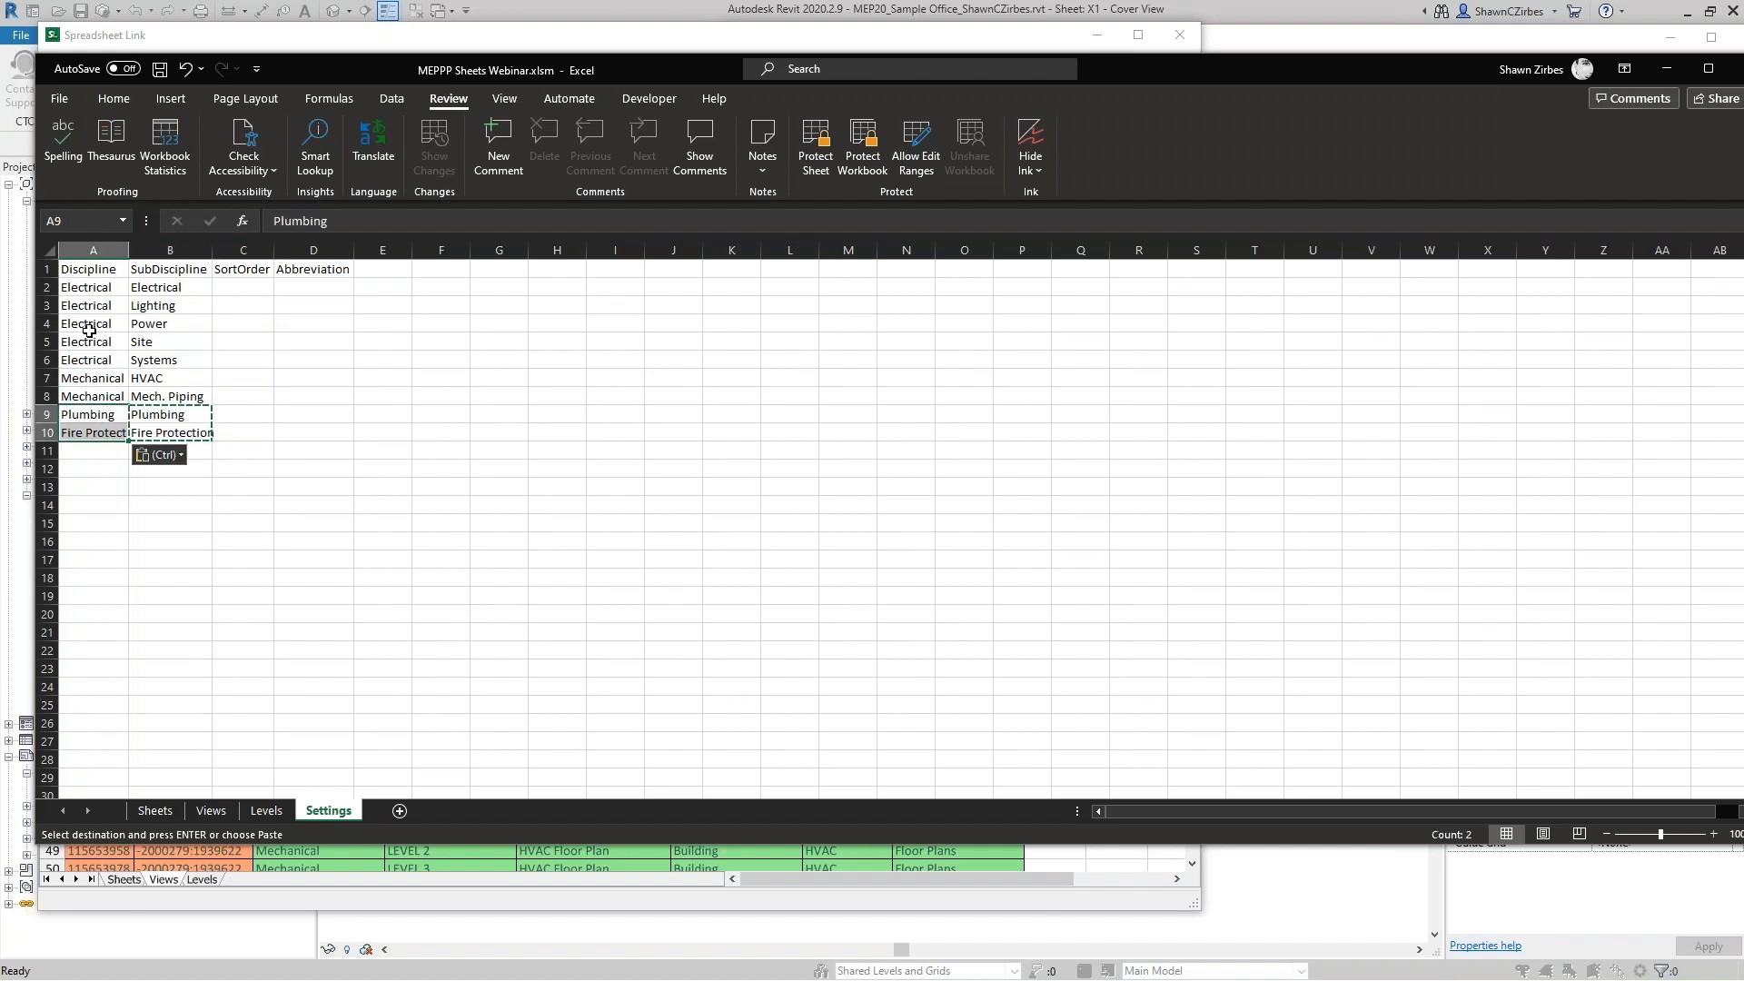
# Examine the Sheet Order values for each discipline on the Sheets worksheet in Spreadsheet Link.
pyautogui.moveTo(85, 287); pyautogui.dragTo(88, 428)
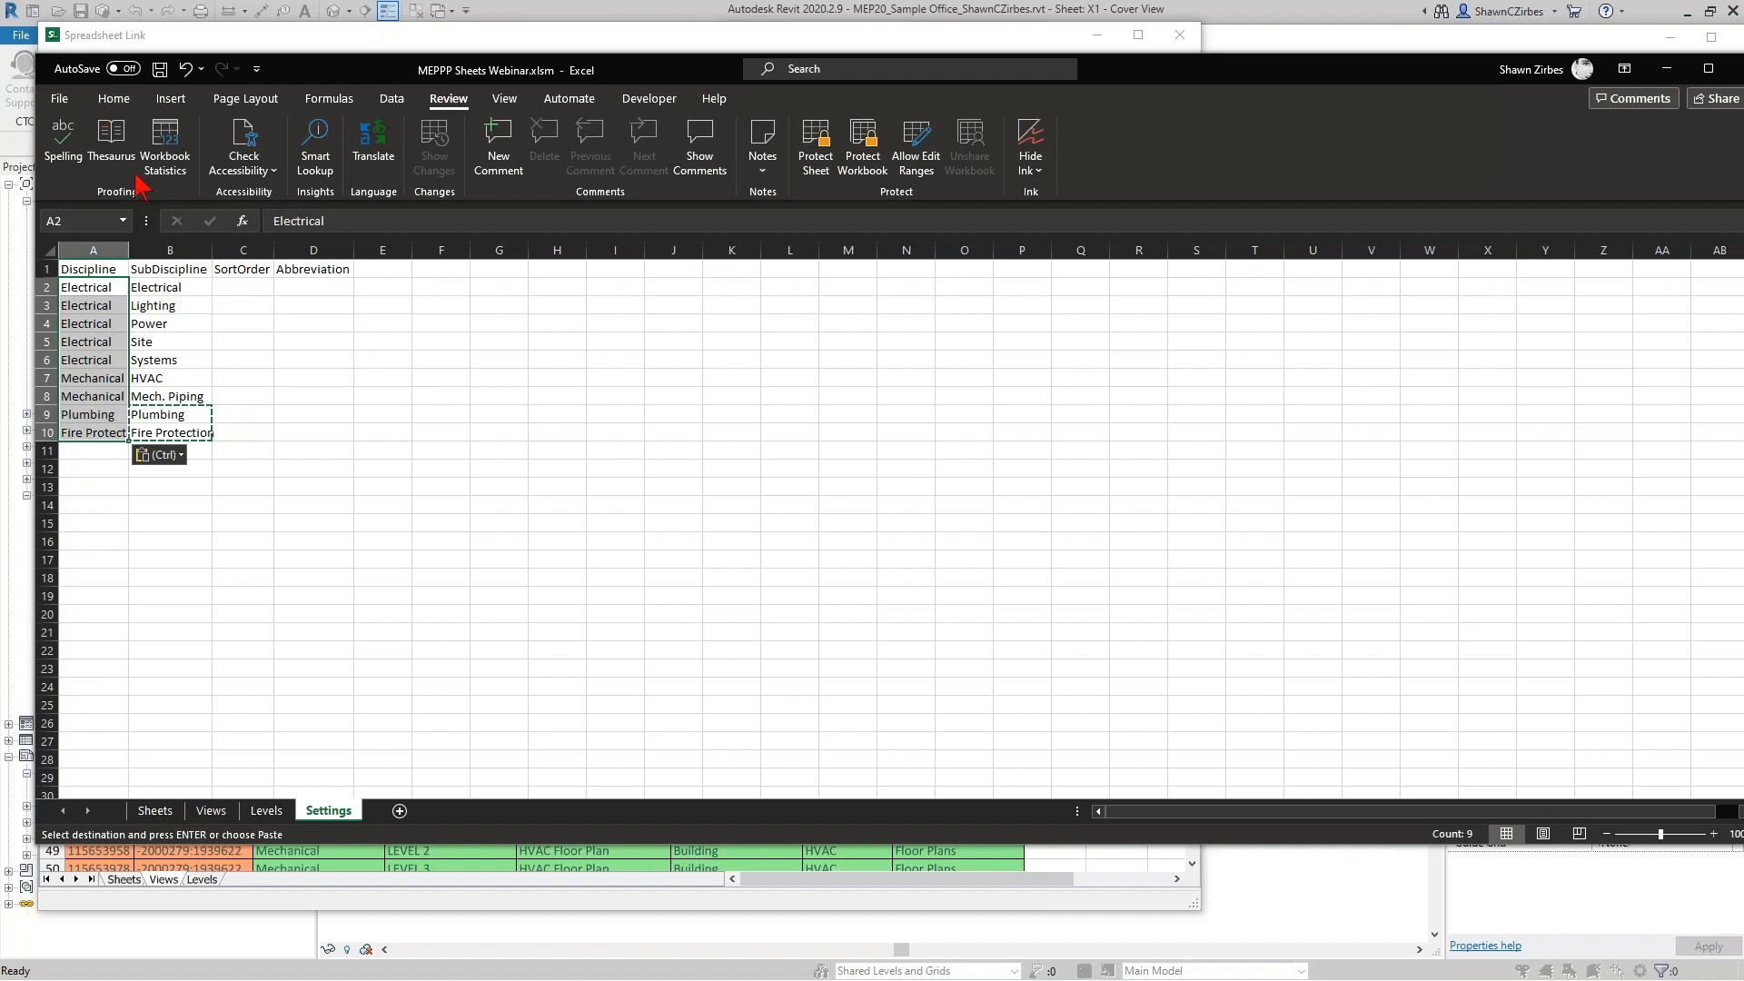
pyautogui.click(689, 19)
pyautogui.moveTo(622, 45); pyautogui.dragTo(816, 66)
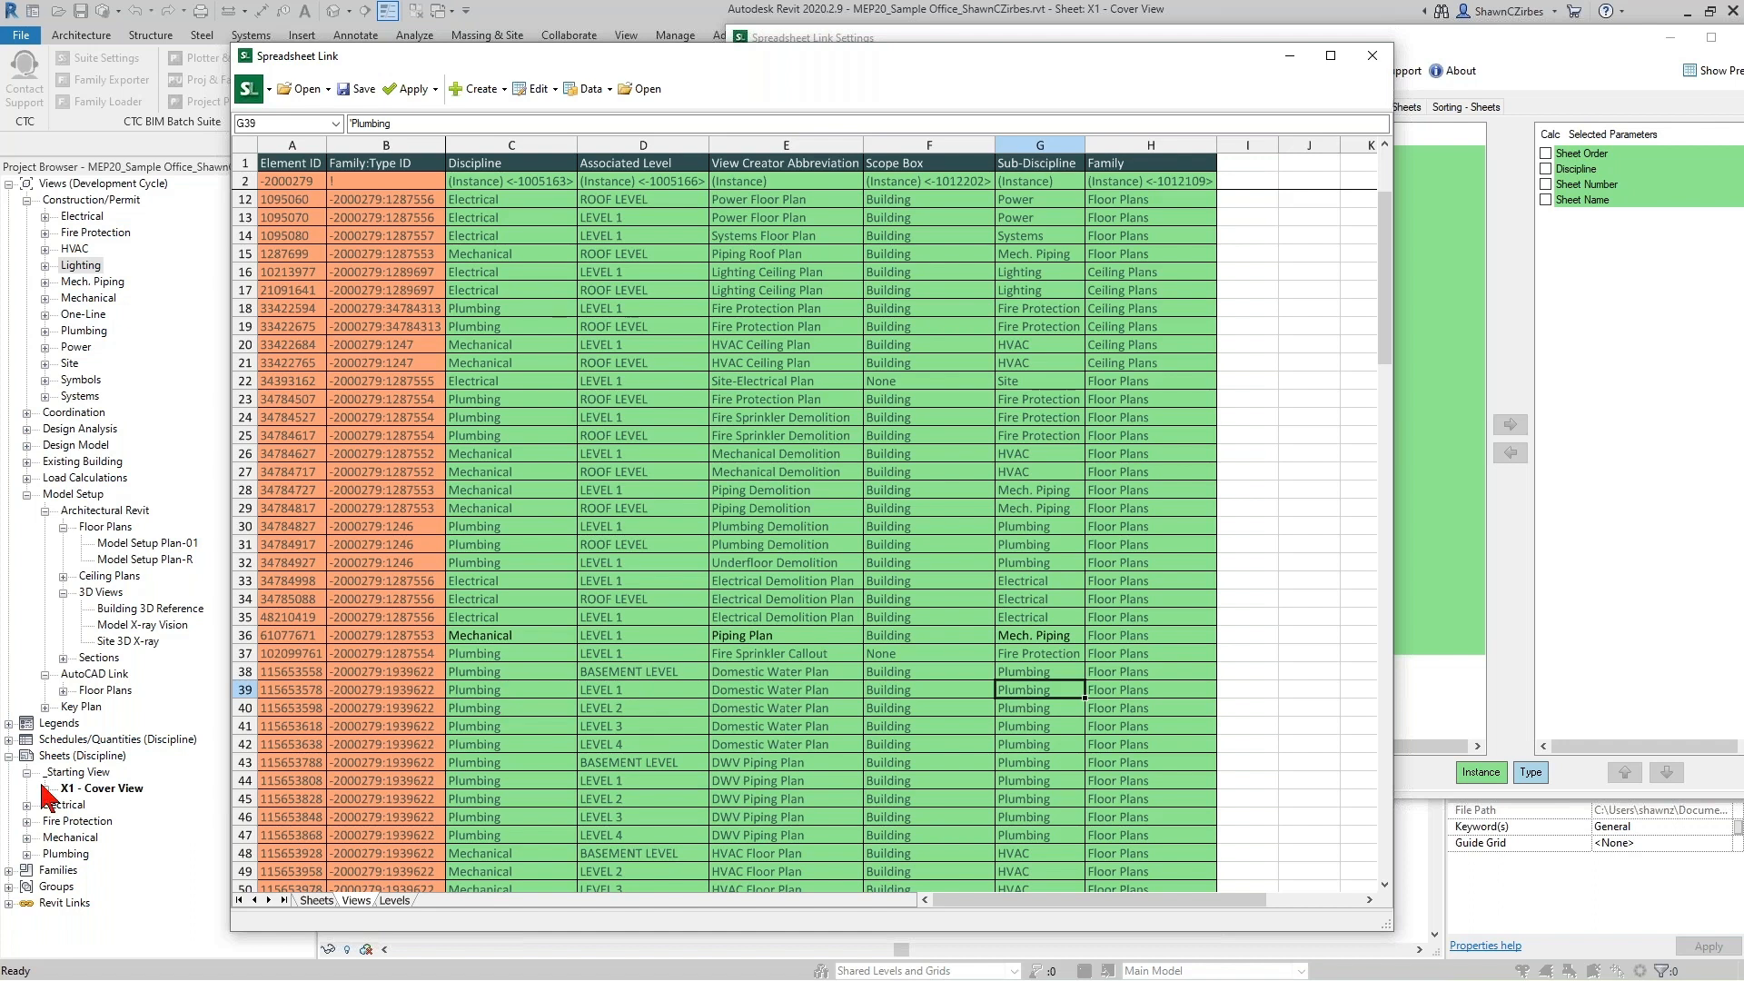
pyautogui.hotkey('alt', 'Tab')
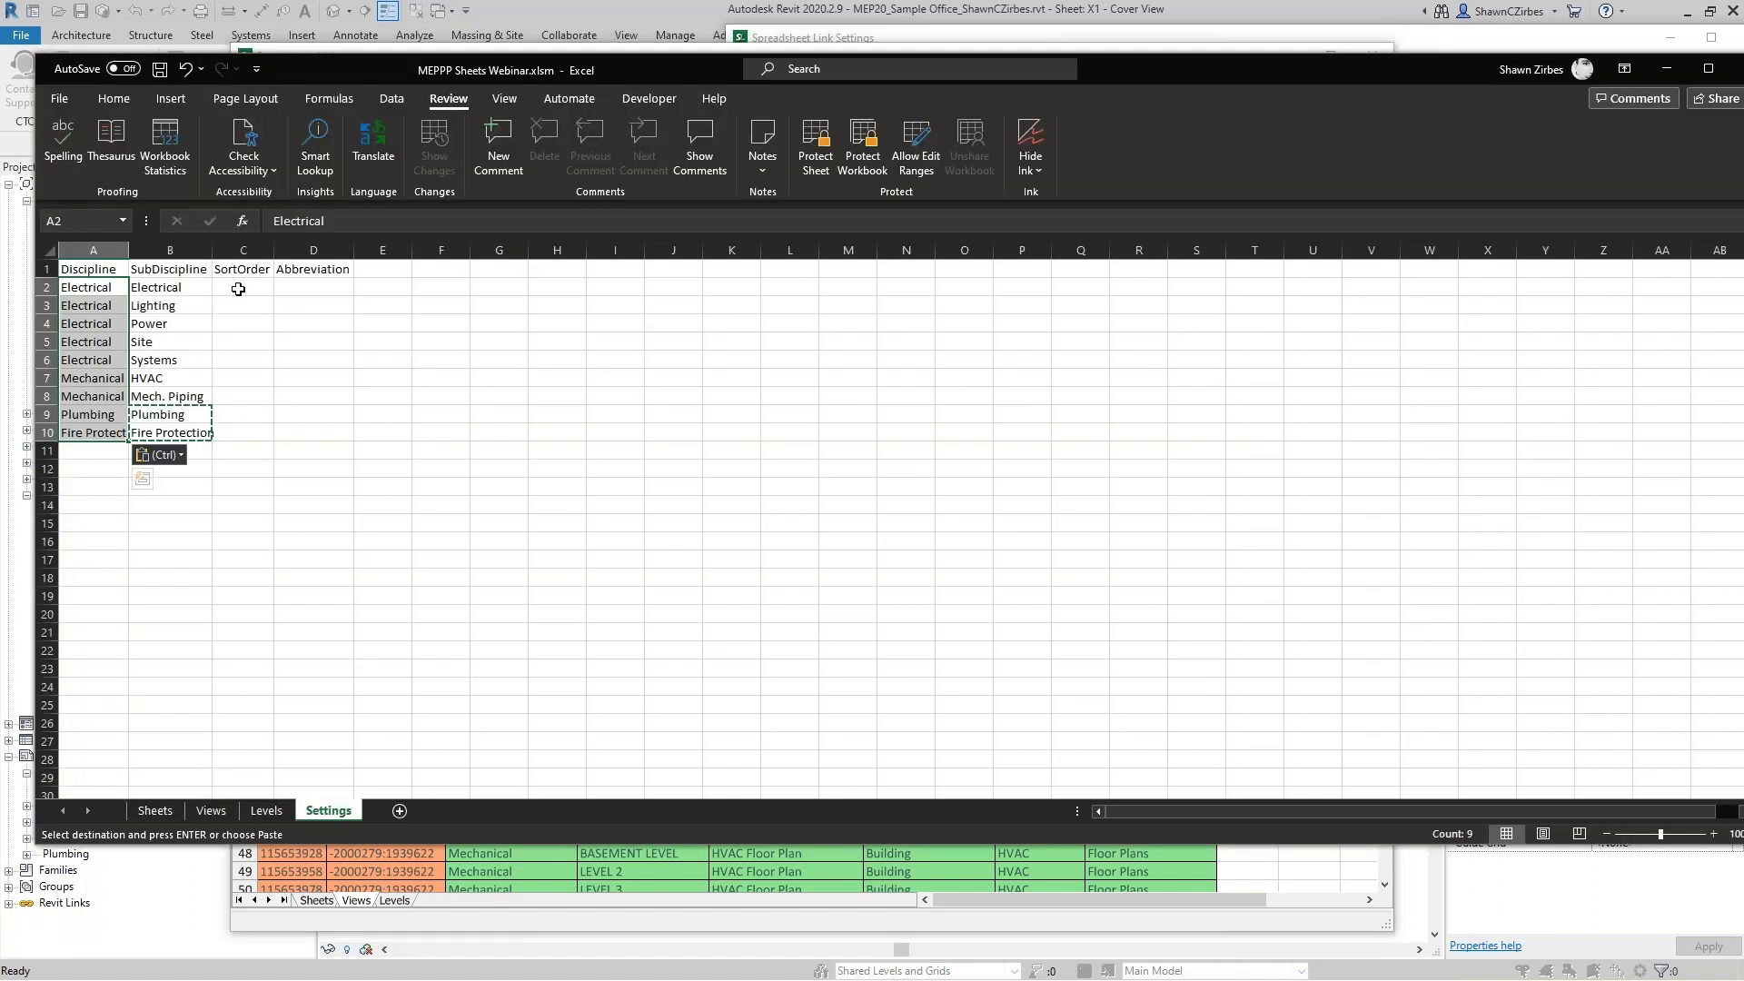
pyautogui.click(238, 289)
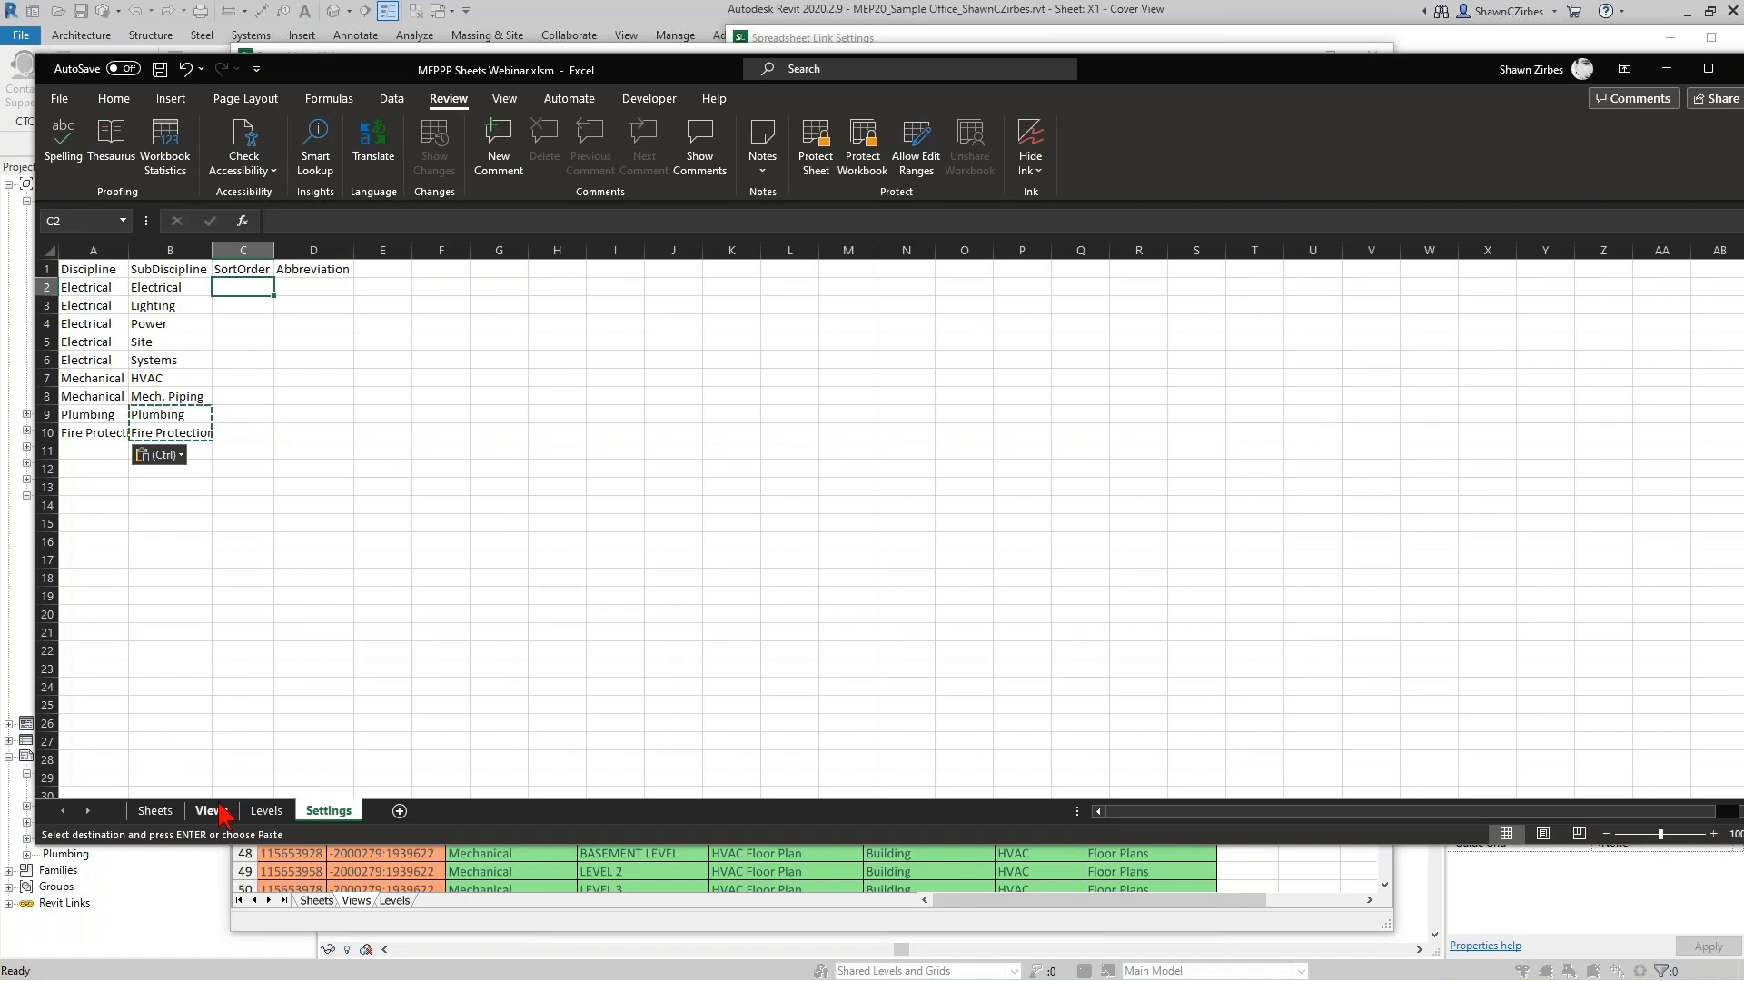
pyautogui.click(154, 810)
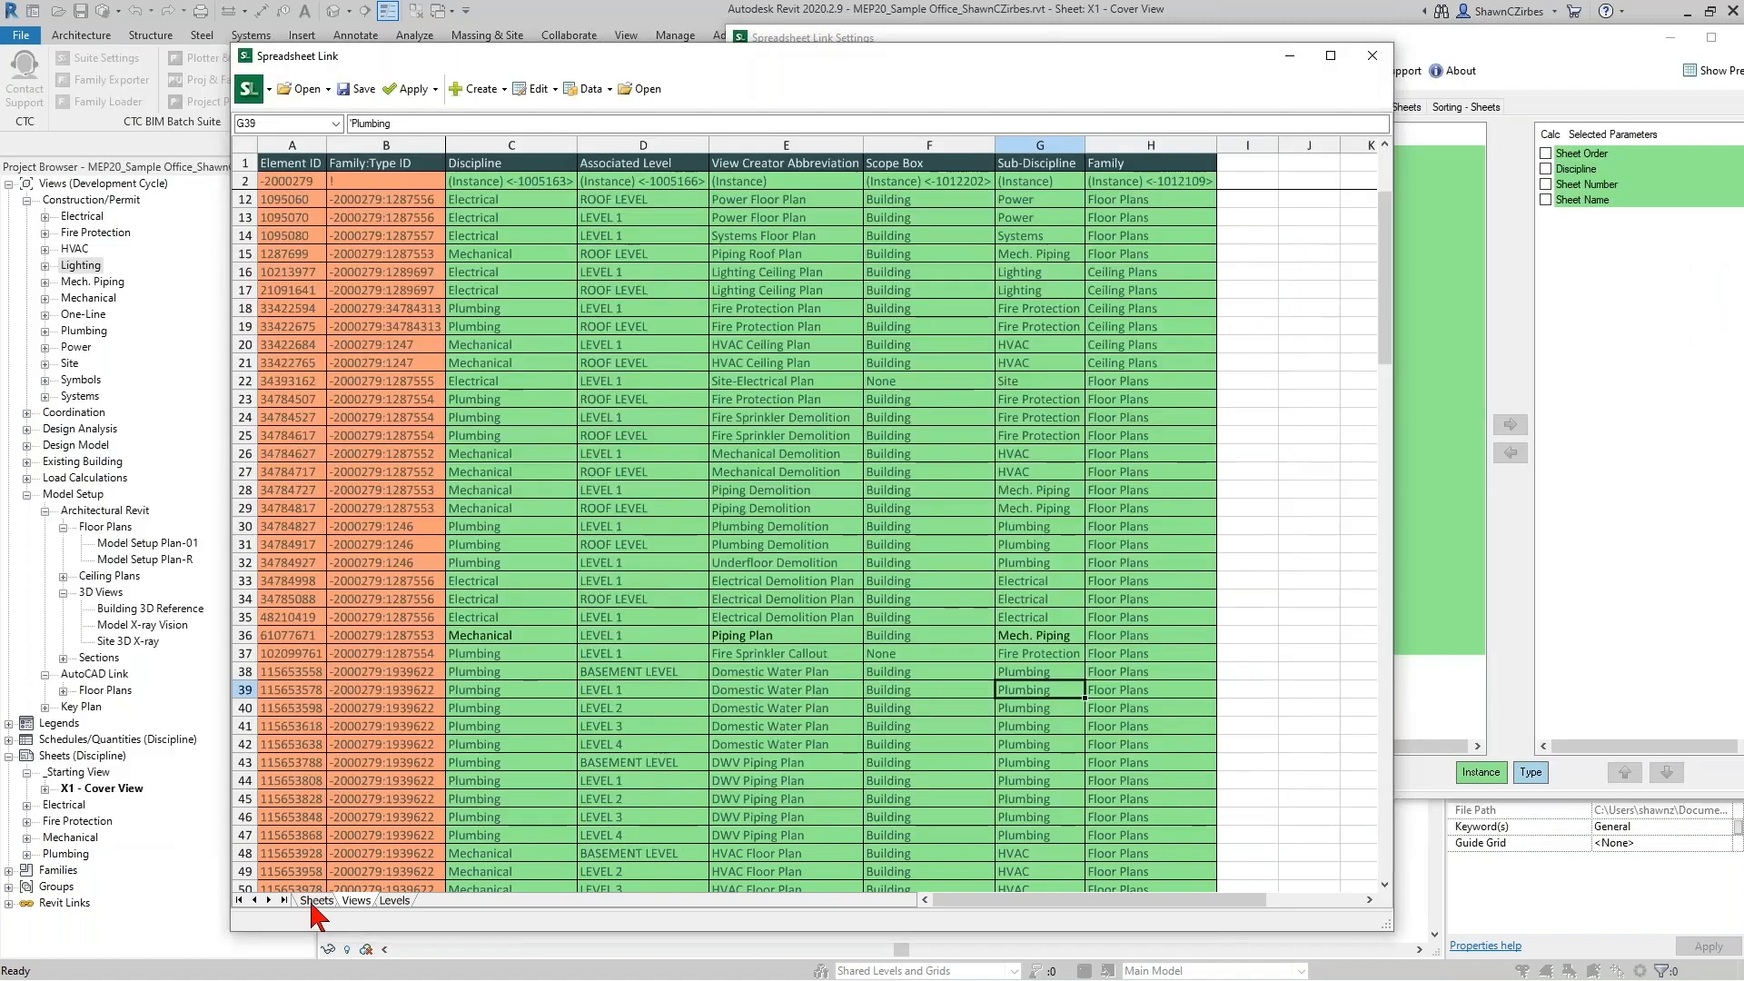
pyautogui.click(313, 905)
pyautogui.click(315, 901)
pyautogui.click(468, 238)
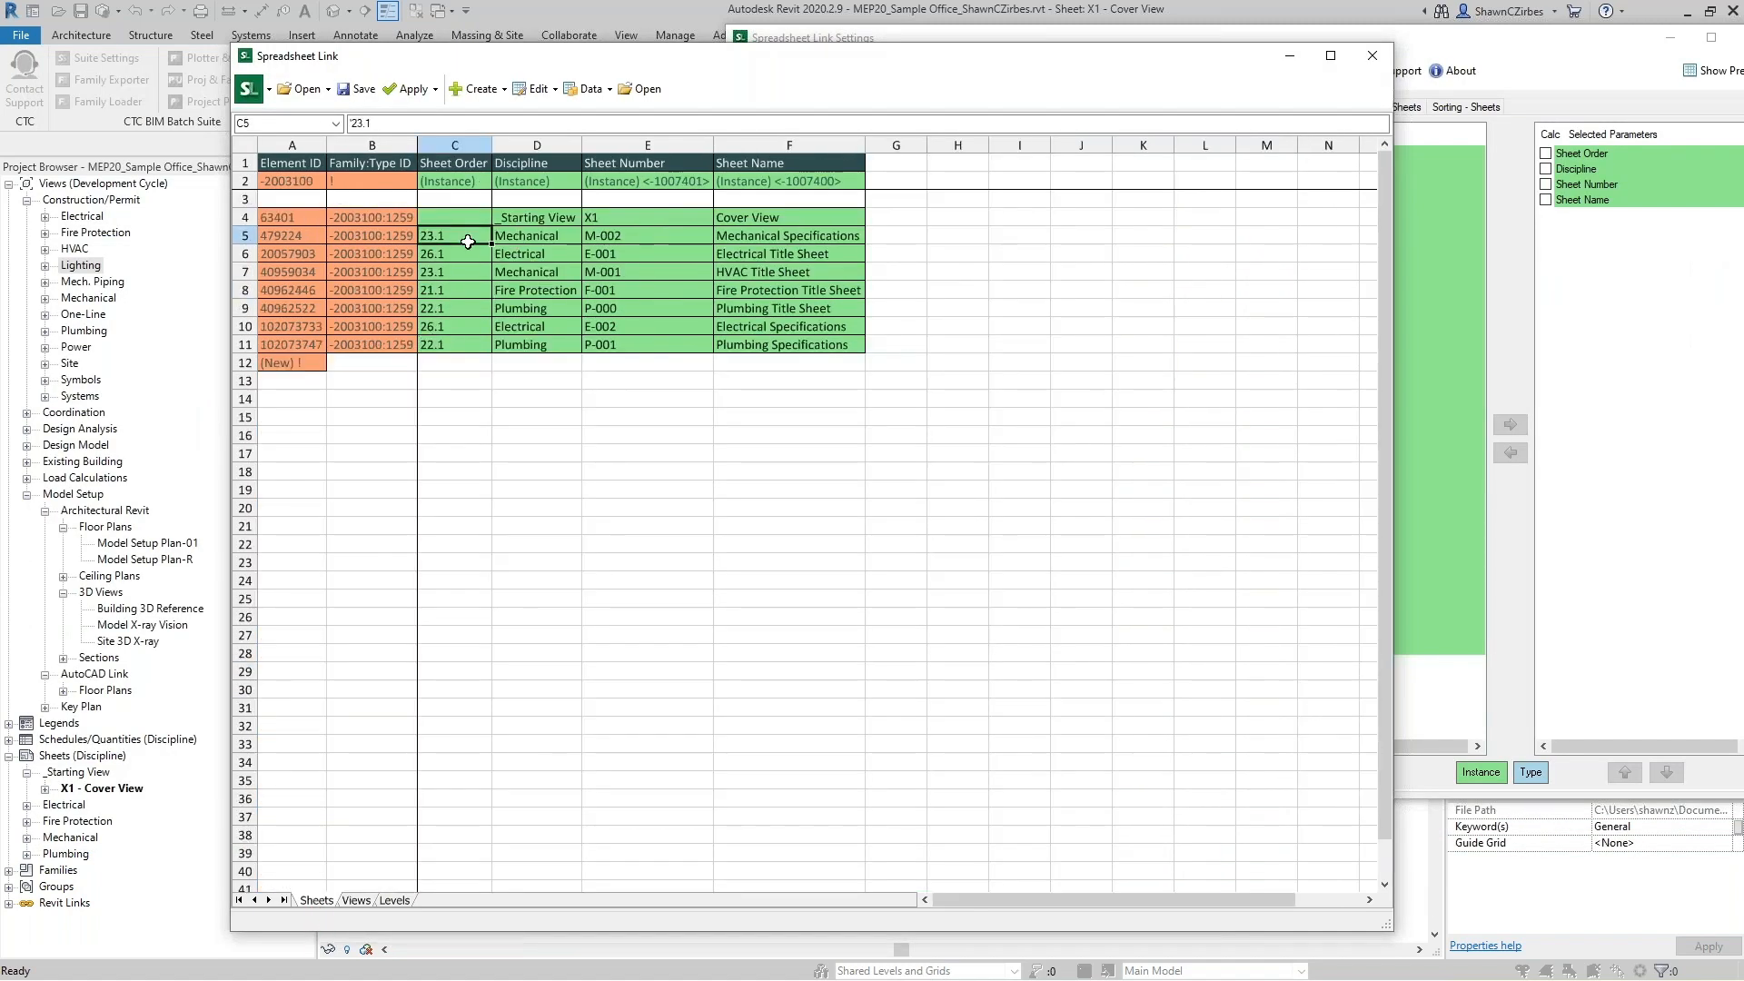
pyautogui.click(465, 256)
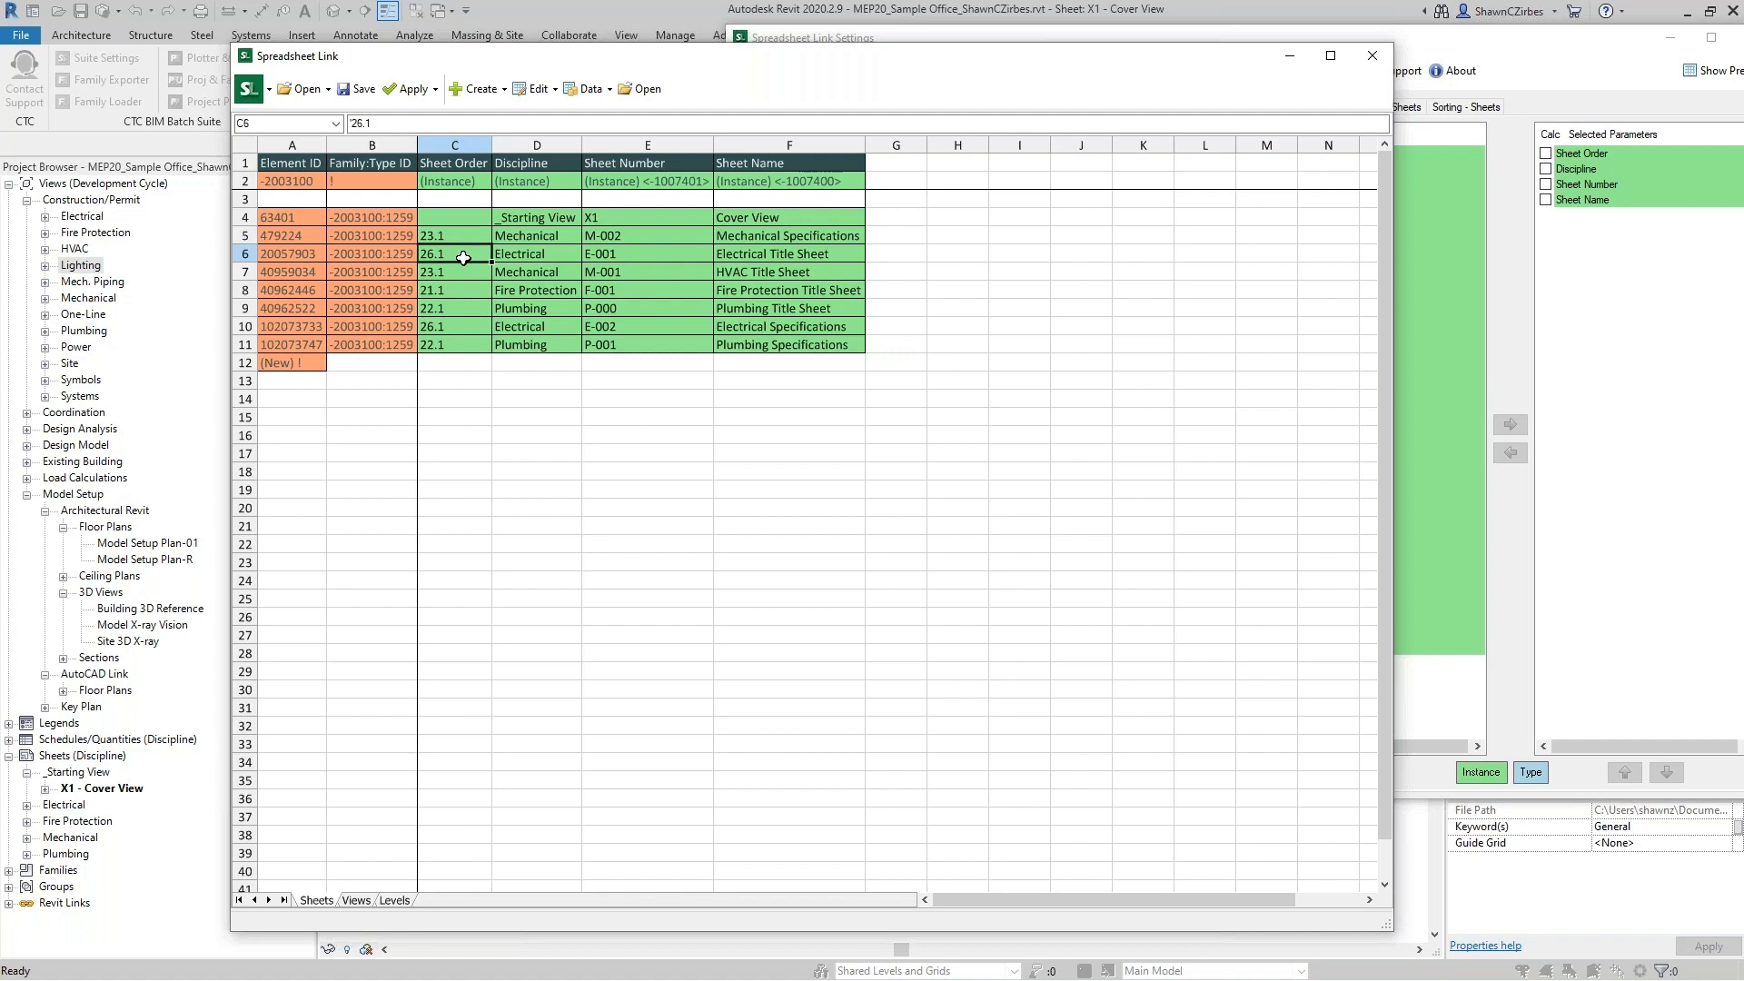
# Arrange the Spreadsheet Link and Excel windows so the Sheet Order column and Excel's Settings worksheet are both visible.
pyautogui.moveTo(805, 56); pyautogui.dragTo(593, 27)
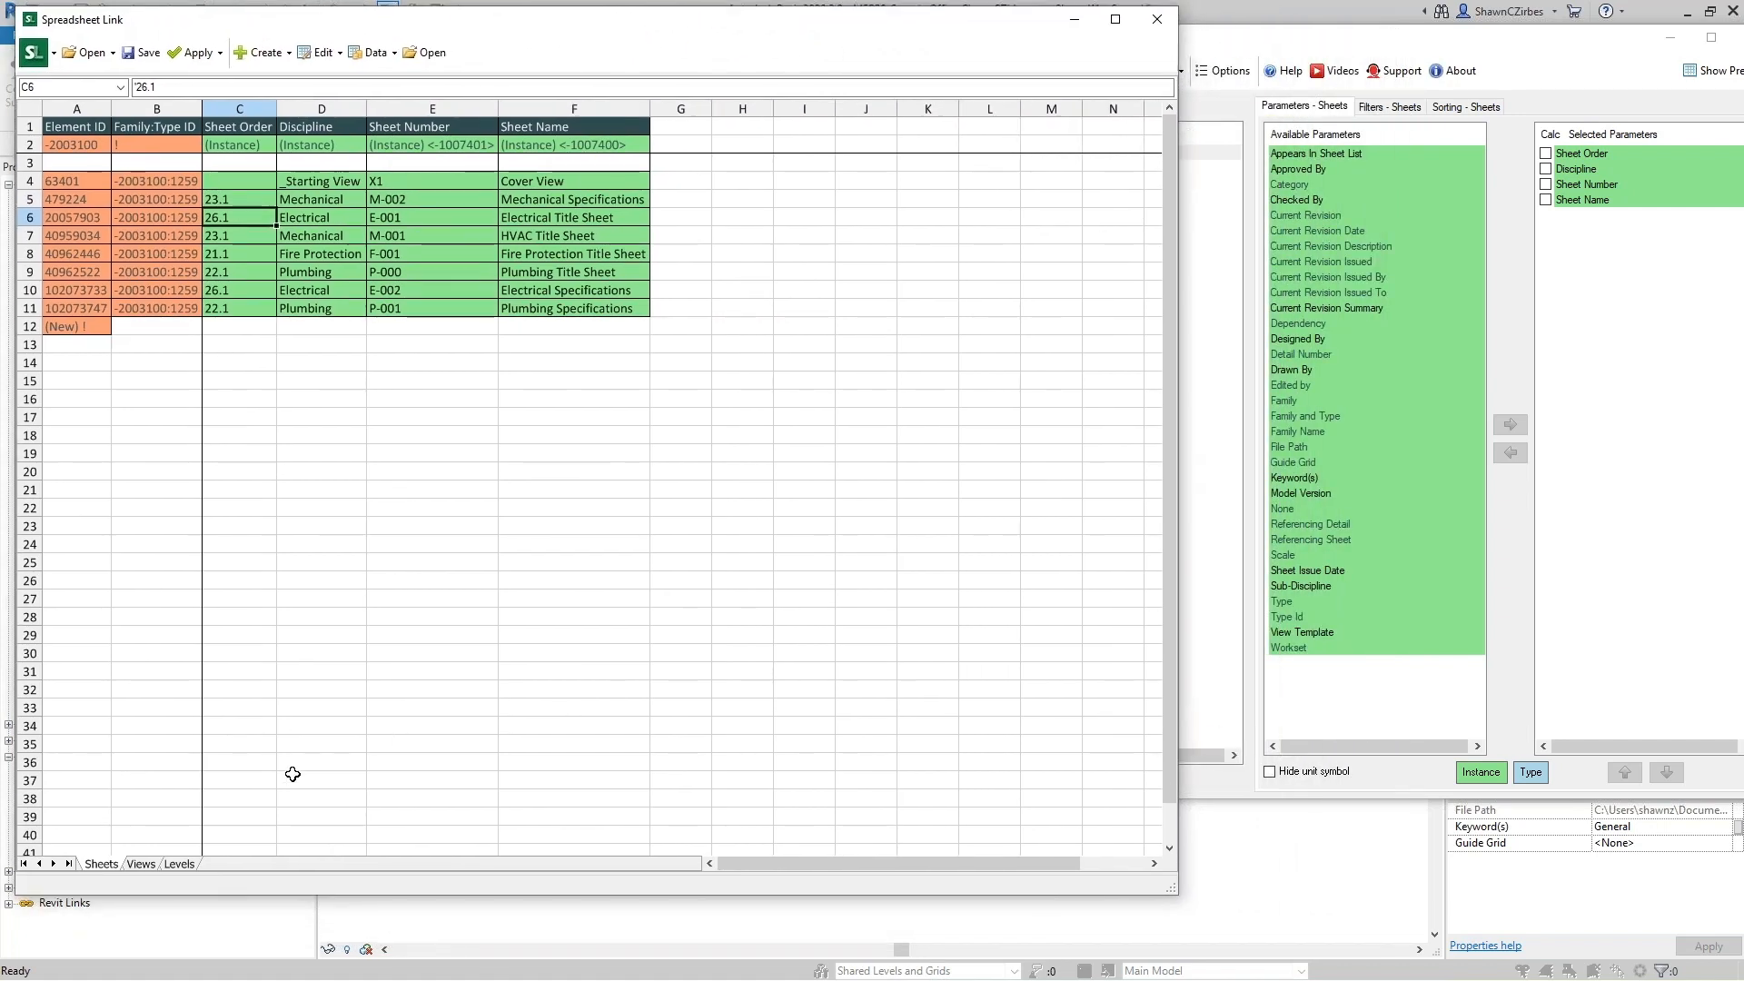
pyautogui.hotkey('alt', 'Tab')
pyautogui.moveTo(37, 454); pyautogui.dragTo(433, 454)
pyautogui.click(726, 811)
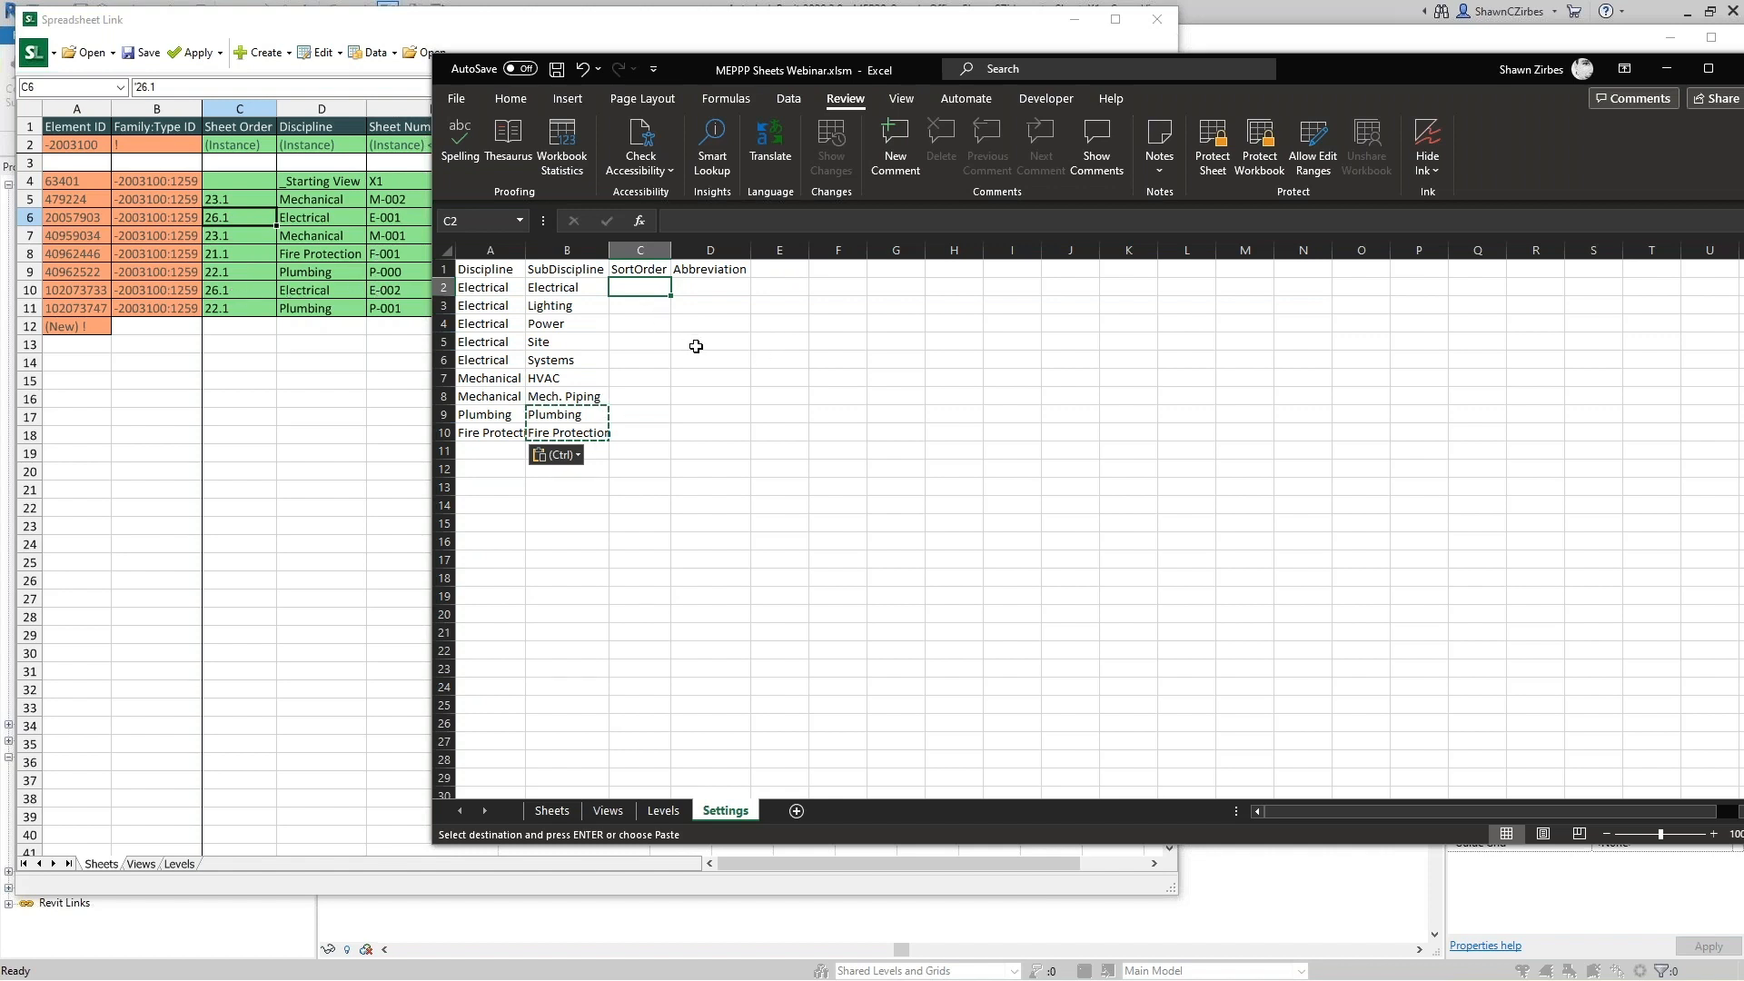
# Enter 26.1 as the SortOrder for the five Electrical rows, cells C2 to C6.
pyautogui.write('26.1')
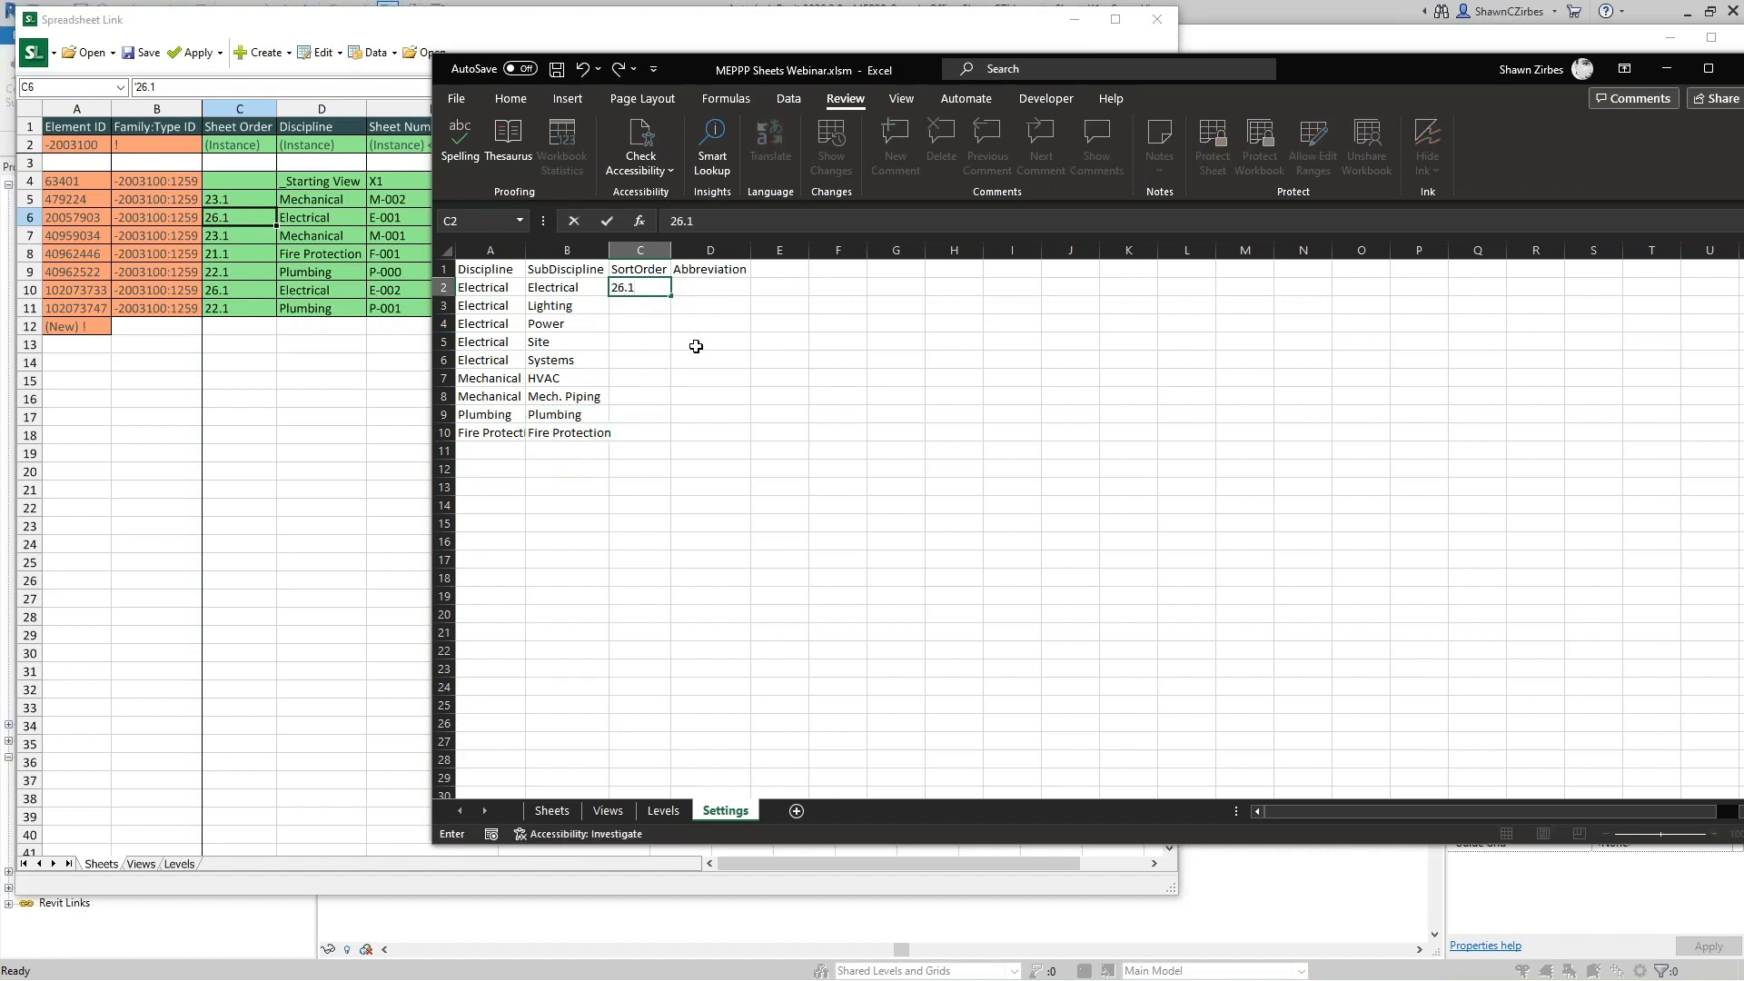
pyautogui.hotkey('ctrl', 'Return')
pyautogui.hotkey('ctrl', 'c')
pyautogui.press('Down')
pyautogui.hotkey('ctrl', 'v')
pyautogui.press('Down')
pyautogui.hotkey('ctrl', 'v')
pyautogui.press('Down')
pyautogui.hotkey('ctrl', 'v')
pyautogui.press('Down')
pyautogui.hotkey('ctrl', 'v')
pyautogui.press('Down')
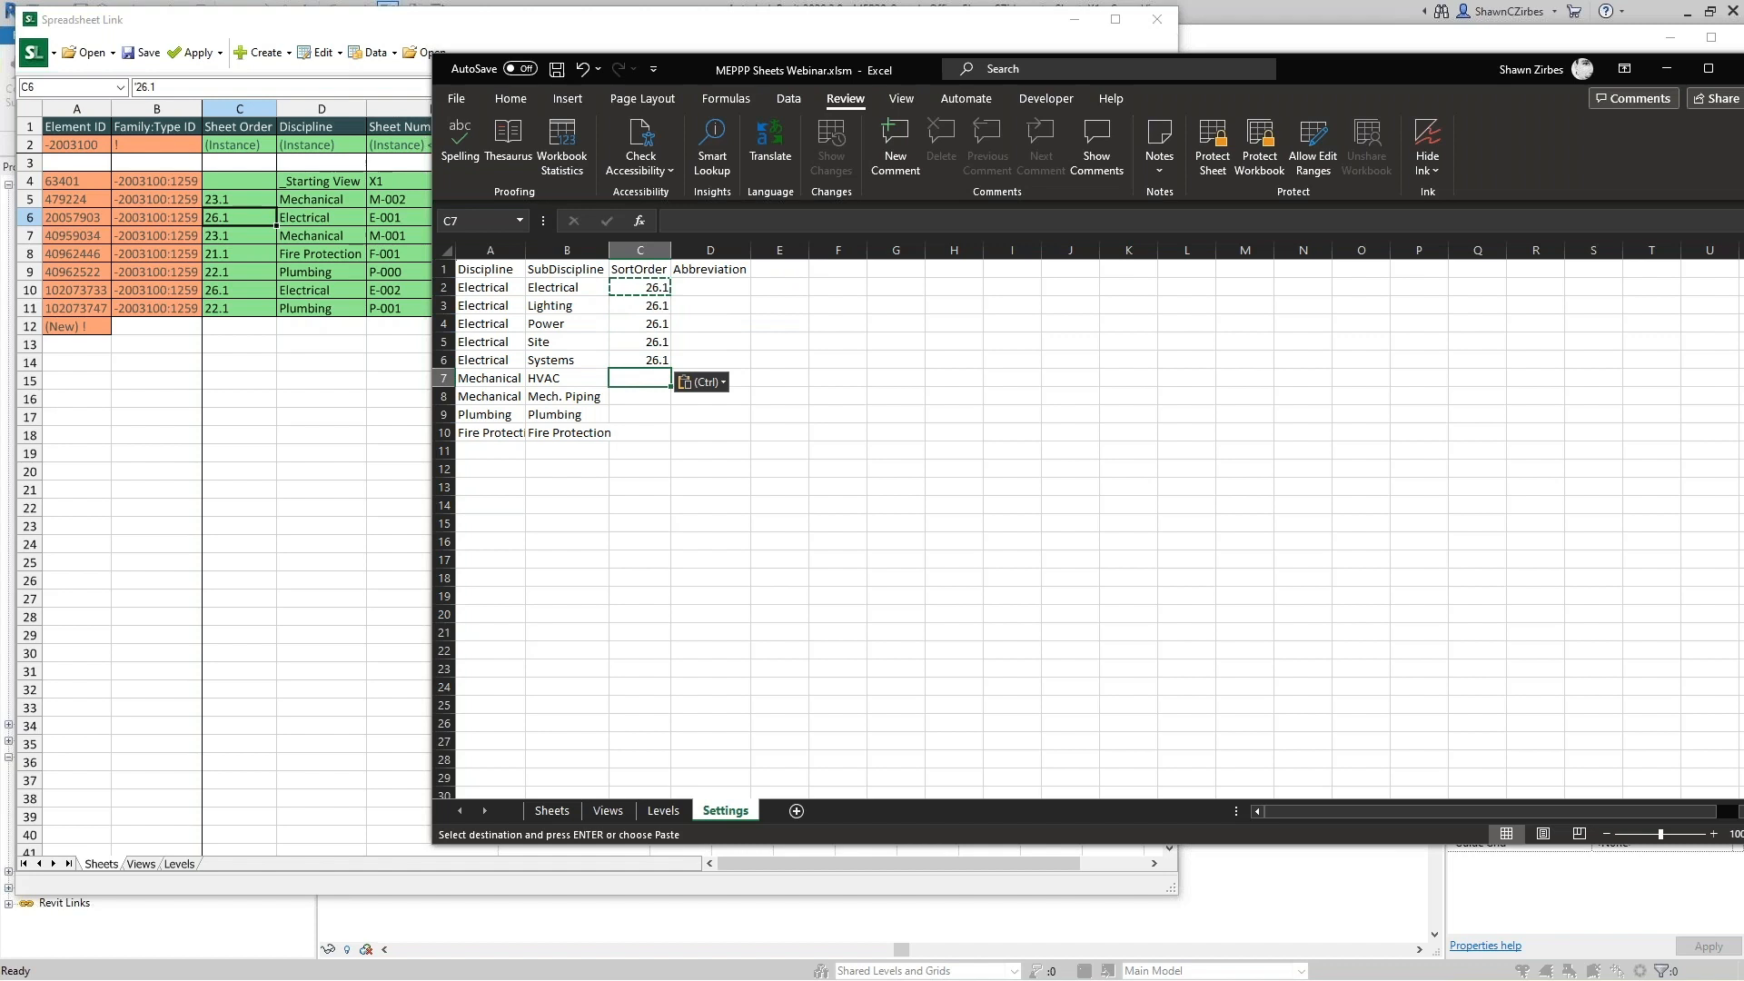
# Enter 23.1 as the SortOrder for the two Mechanical rows, cells C7 and C8.
pyautogui.write('23')
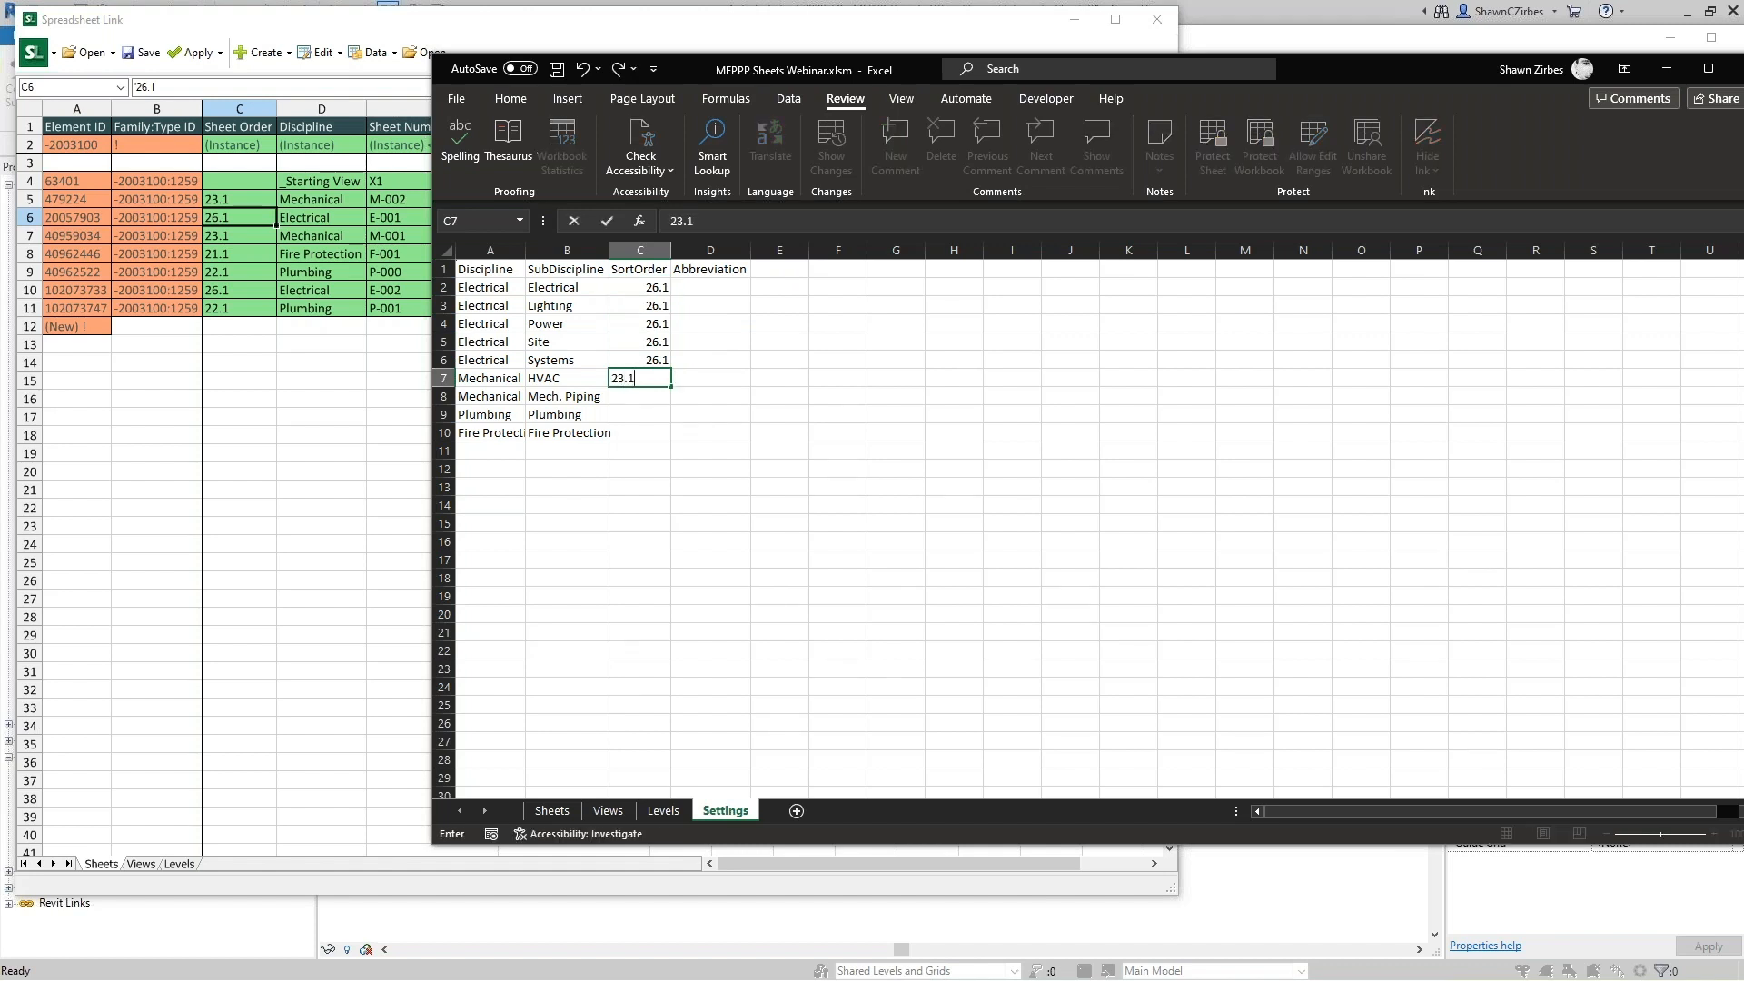
pyautogui.write('.1')
pyautogui.press('Return')
pyautogui.press('Up')
pyautogui.hotkey('ctrl', 'c')
pyautogui.press('Down')
pyautogui.hotkey('ctrl', 'v')
pyautogui.press('Down')
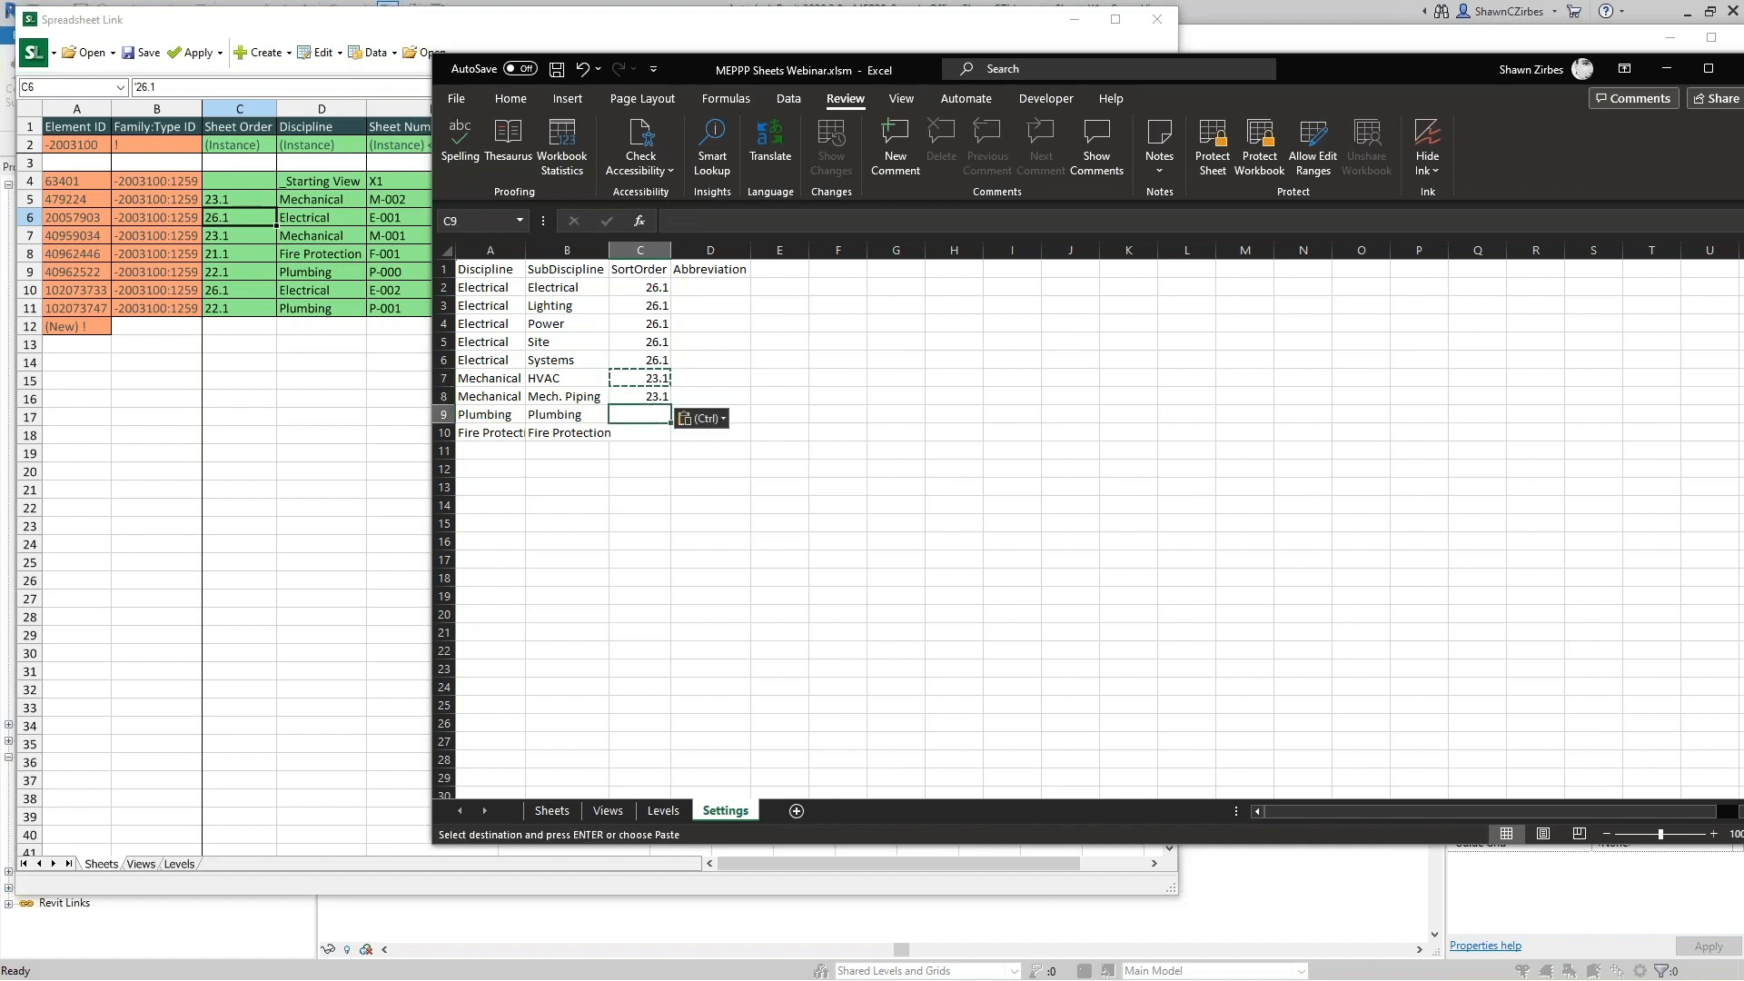
# Set the SortOrder to 22.1 for Plumbing in C9 and 21.1 for Fire Protection in C10.
pyautogui.write('22.1')
pyautogui.press('Return')
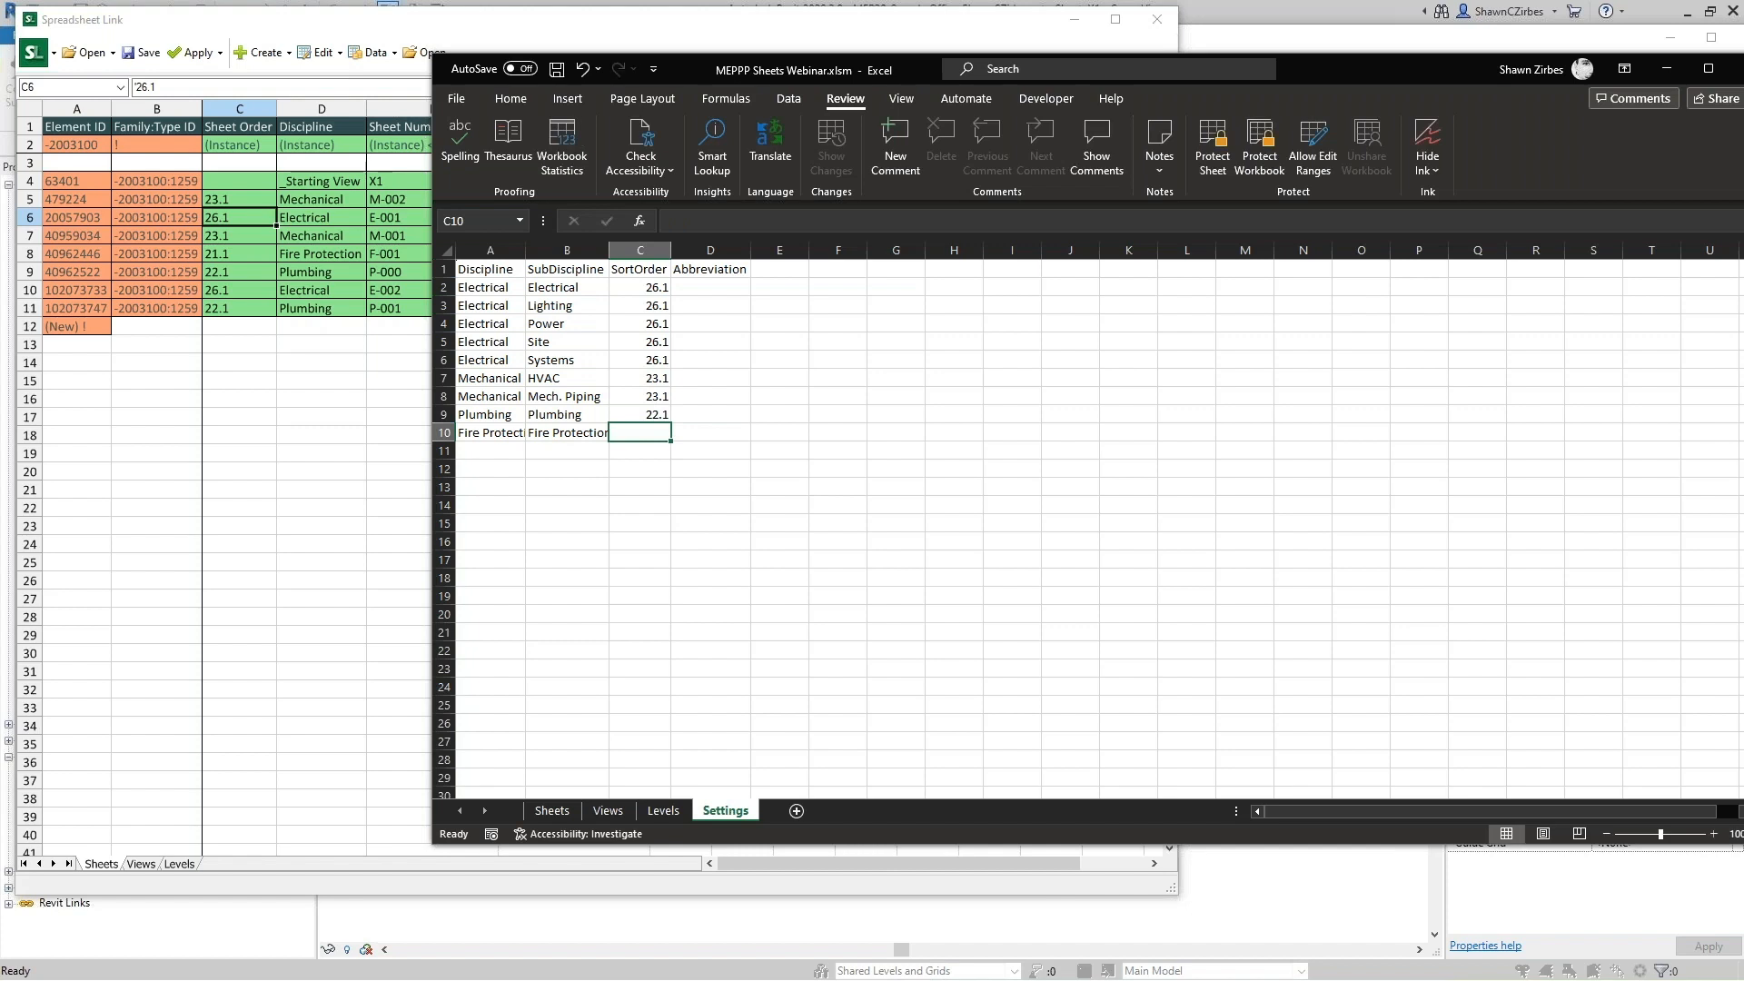
pyautogui.write('21.1')
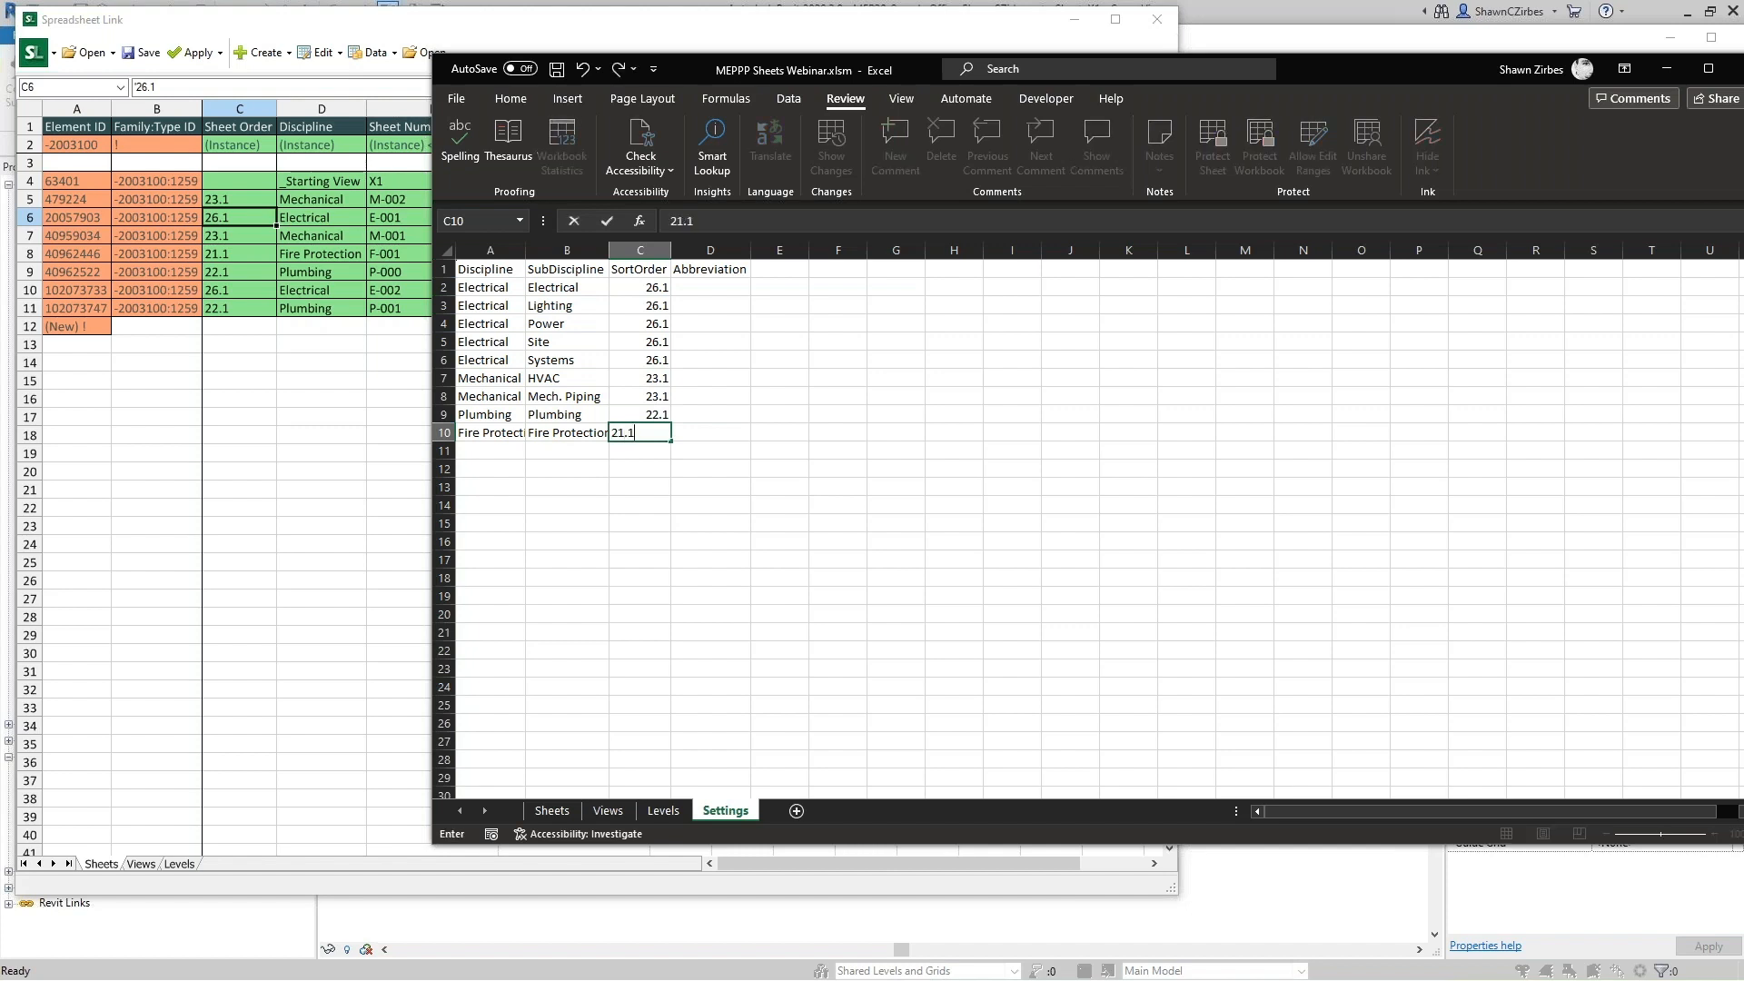
pyautogui.press('Tab')
pyautogui.press('Up')
pyautogui.press('Up')
pyautogui.press('Up')
pyautogui.press('Up')
pyautogui.press('Up')
pyautogui.press('Up')
pyautogui.press('Up')
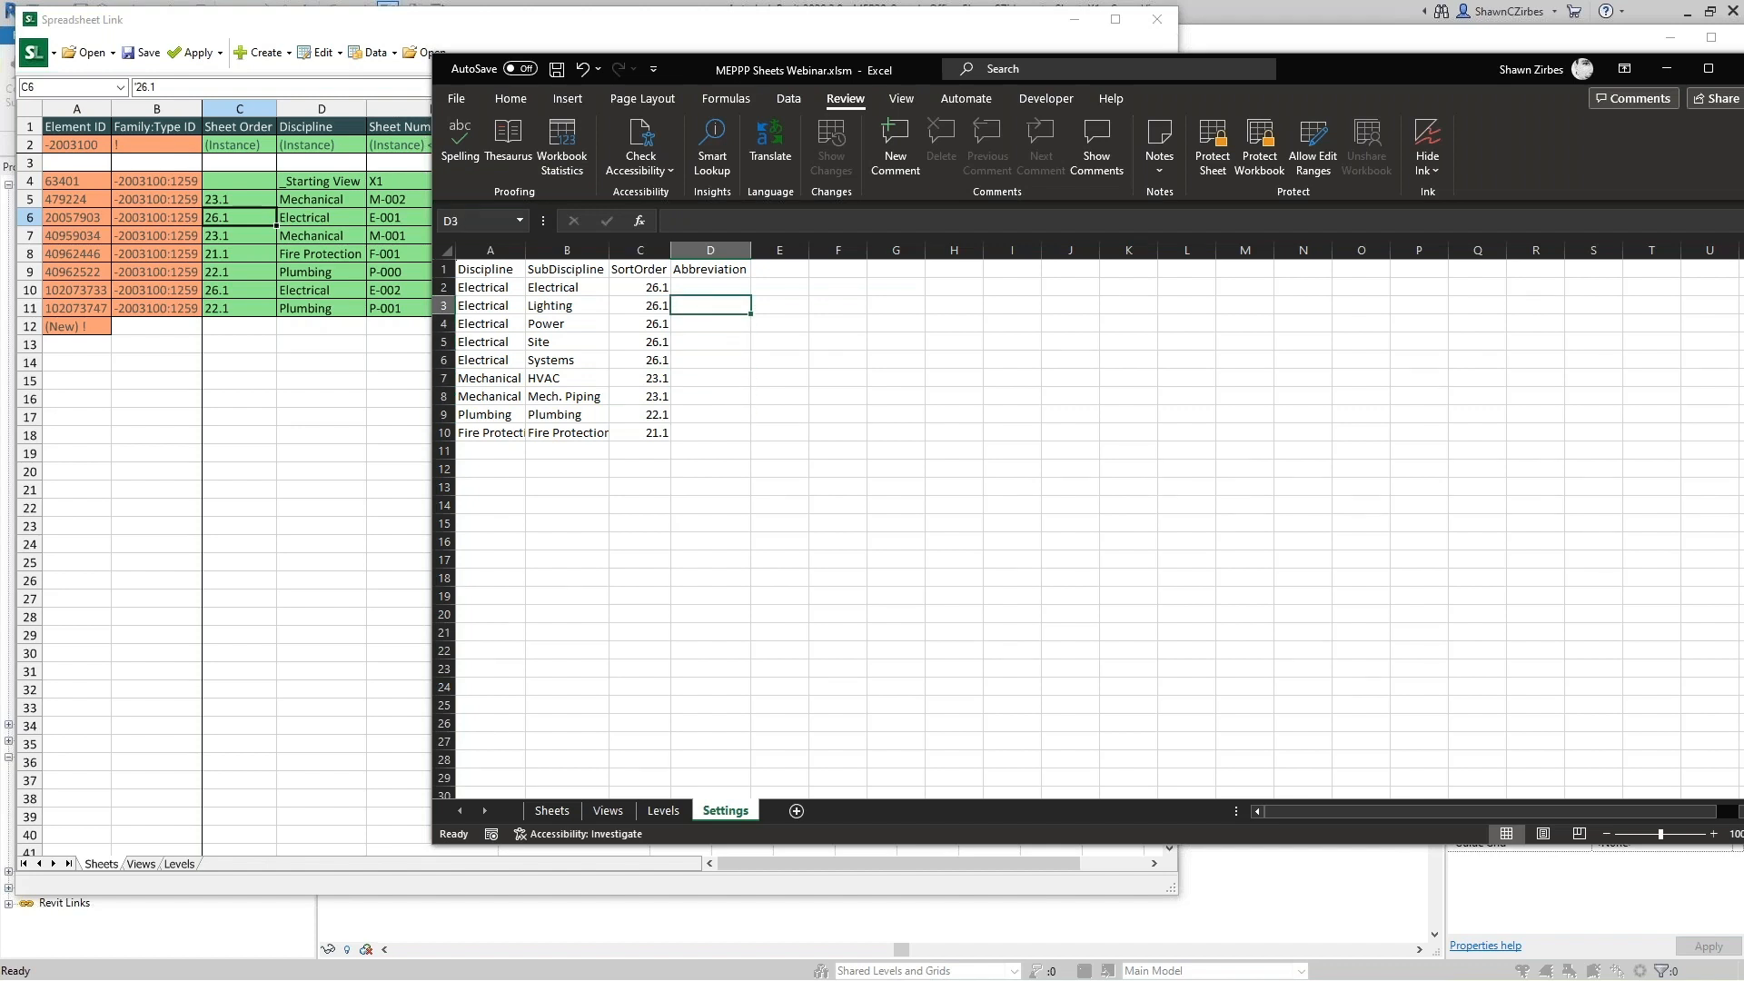
# Review the SortOrder and Abbreviation cells in Settings, and check the Sheet Number prefixes in Spreadsheet Link.
pyautogui.moveTo(647, 284); pyautogui.dragTo(646, 433)
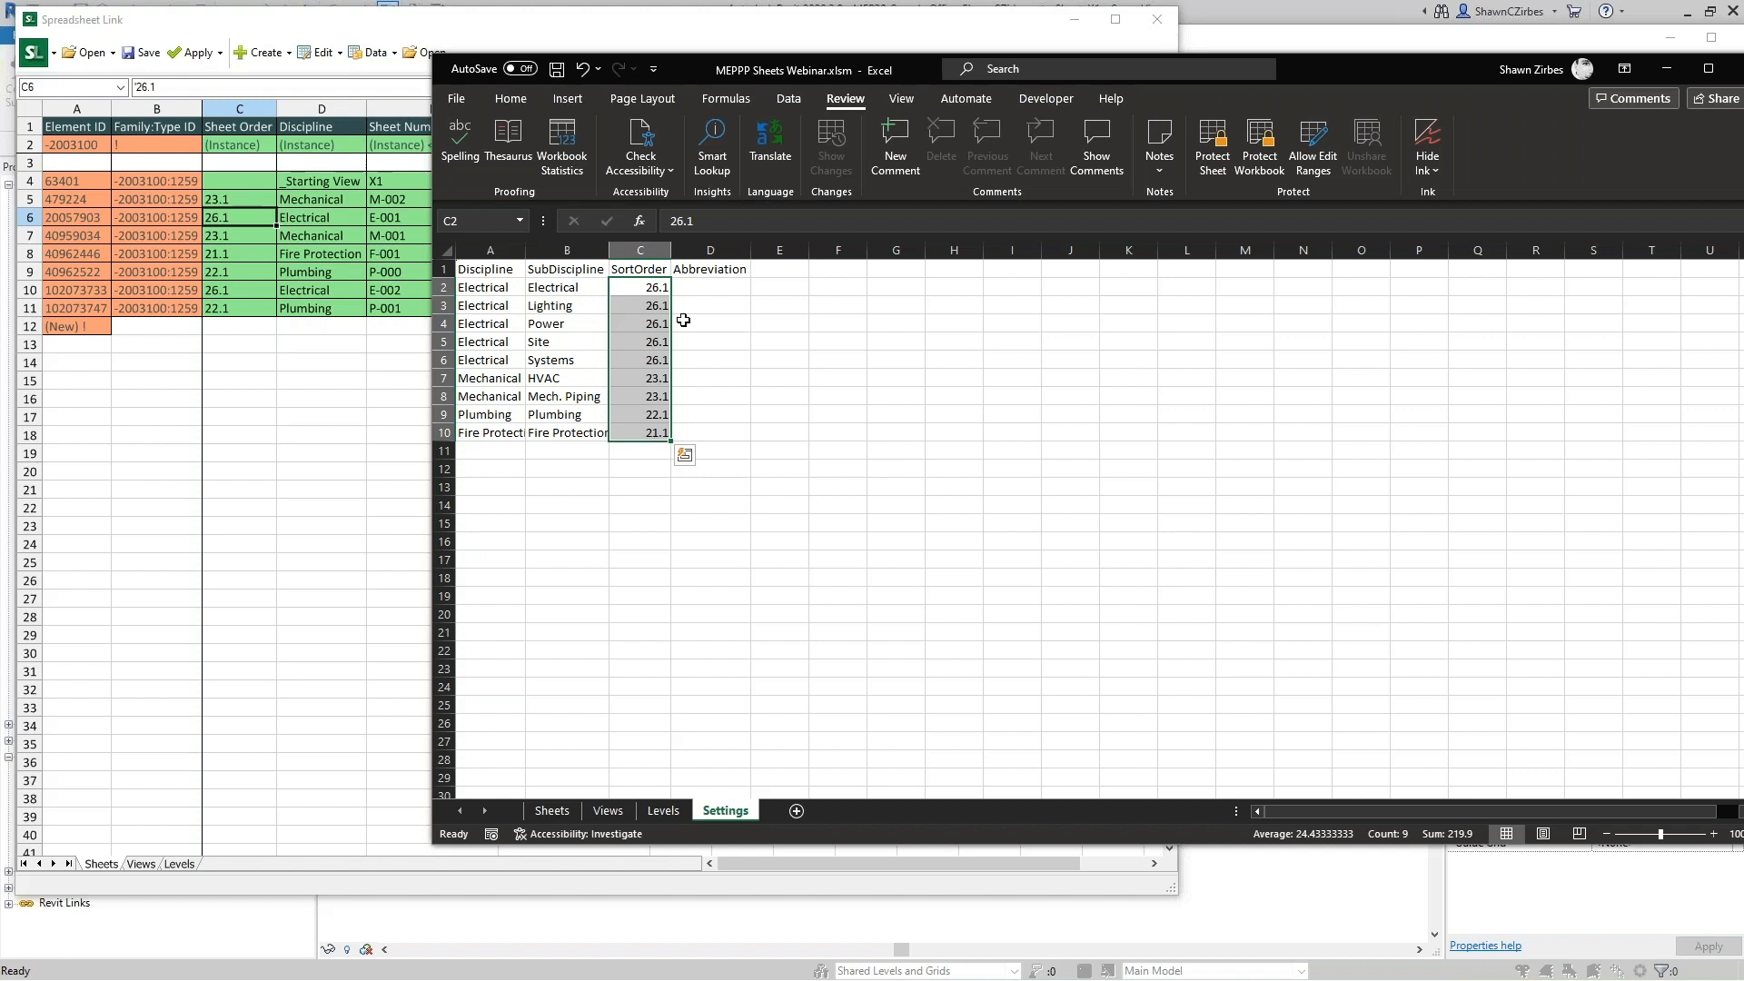
pyautogui.moveTo(709, 289); pyautogui.dragTo(707, 425)
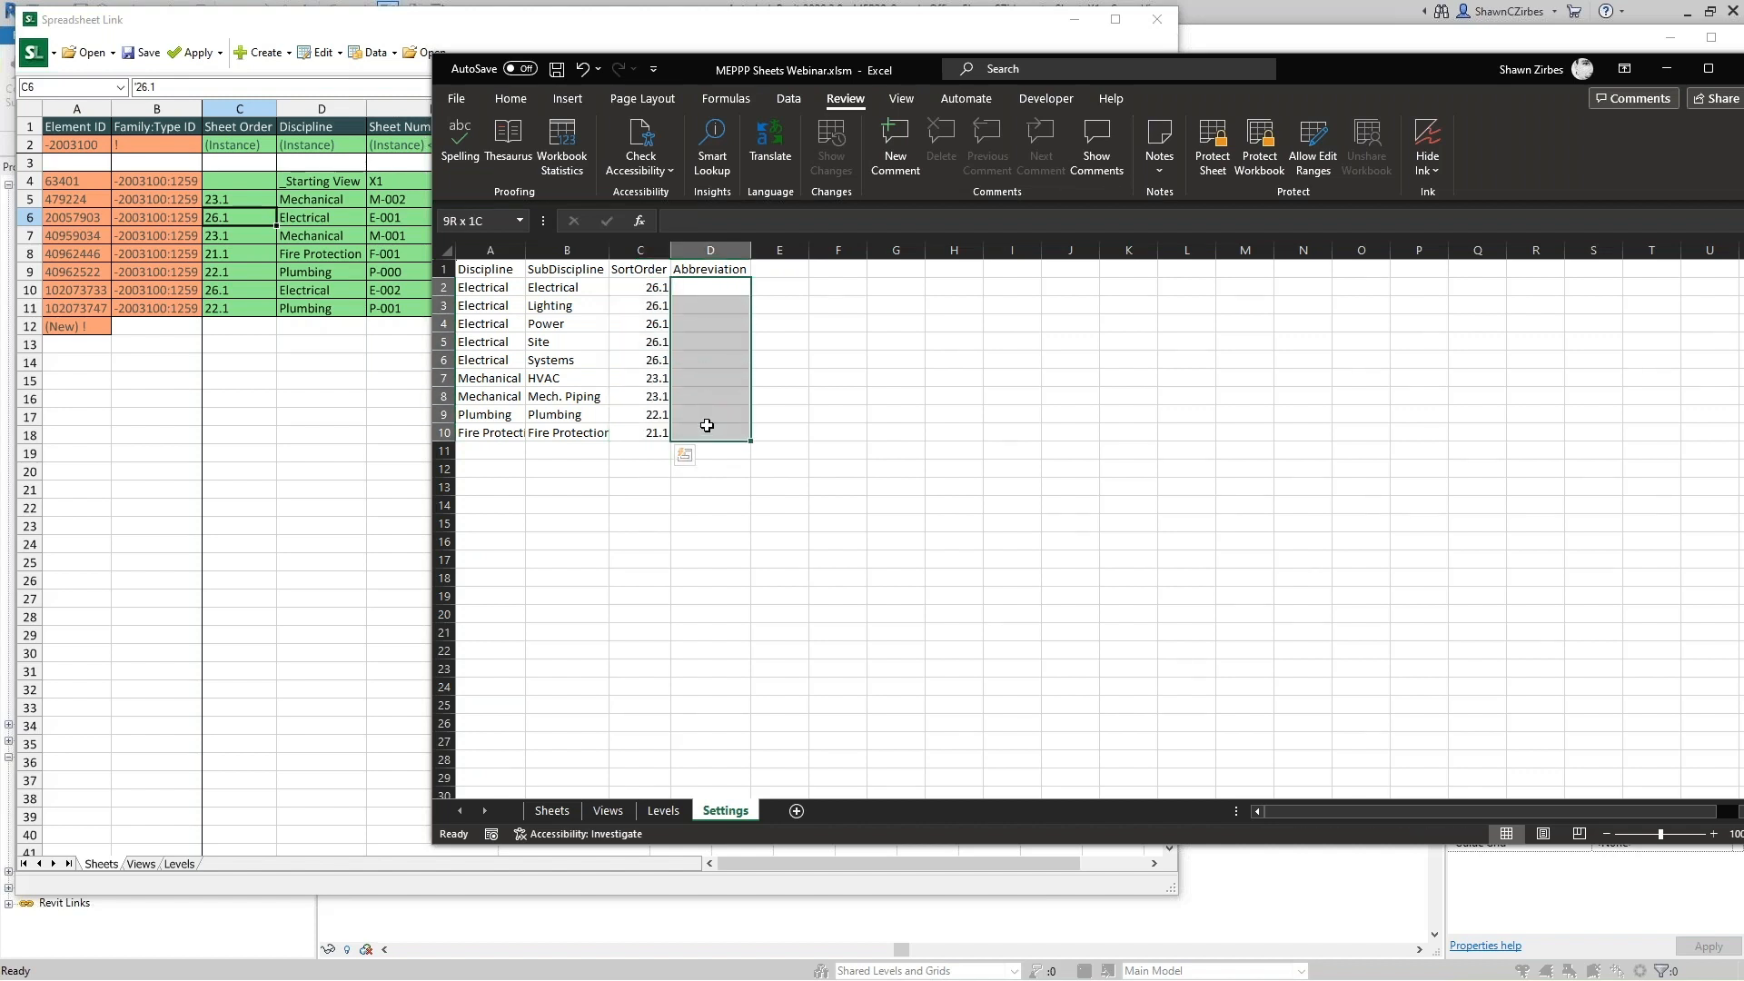
pyautogui.click(690, 286)
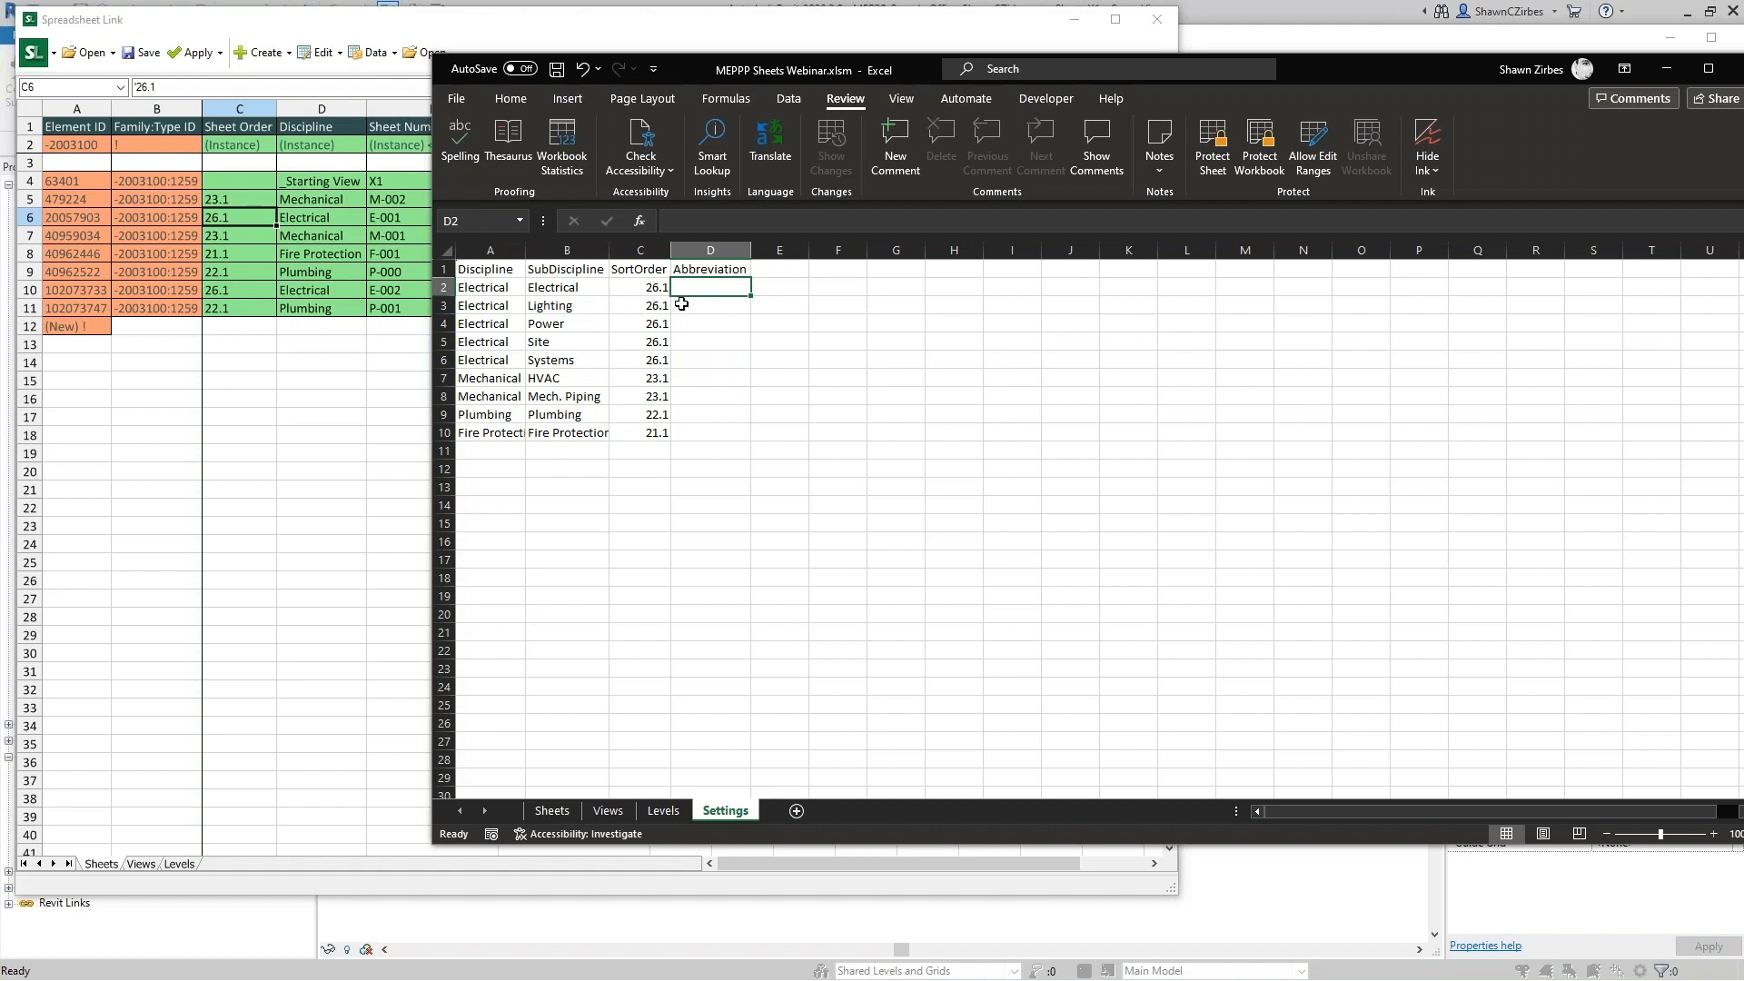
pyautogui.moveTo(312, 28); pyautogui.dragTo(456, 34)
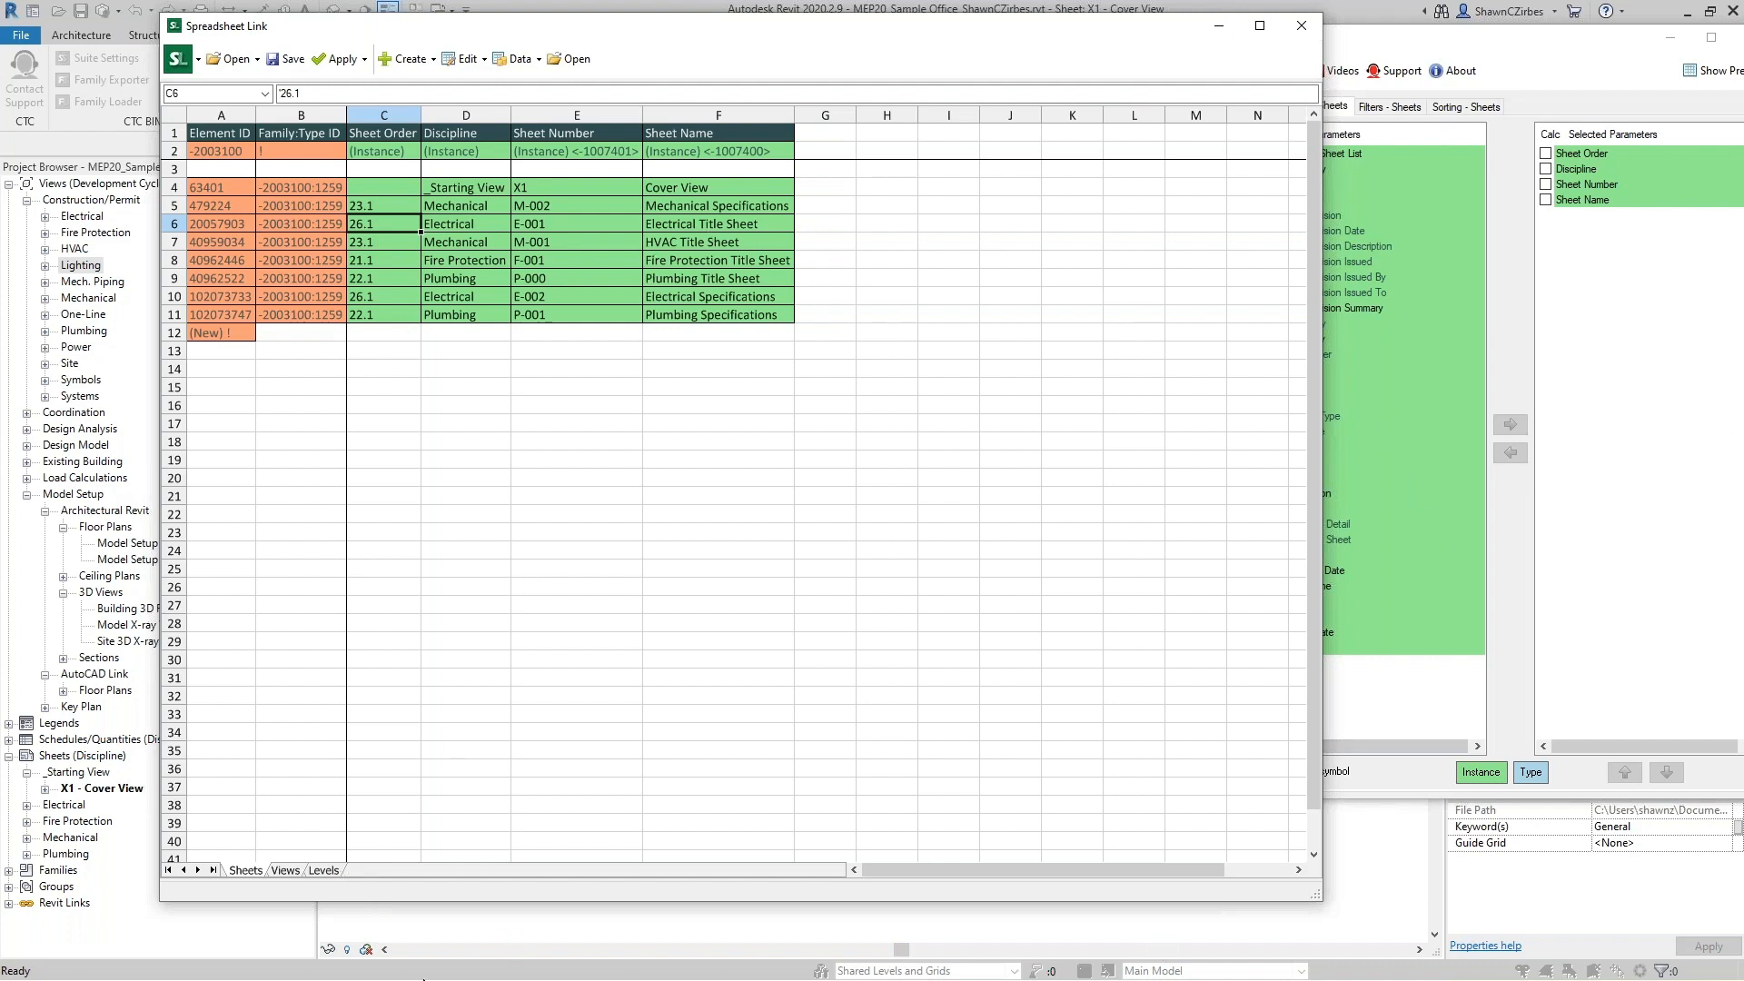
pyautogui.hotkey('alt', 'Tab')
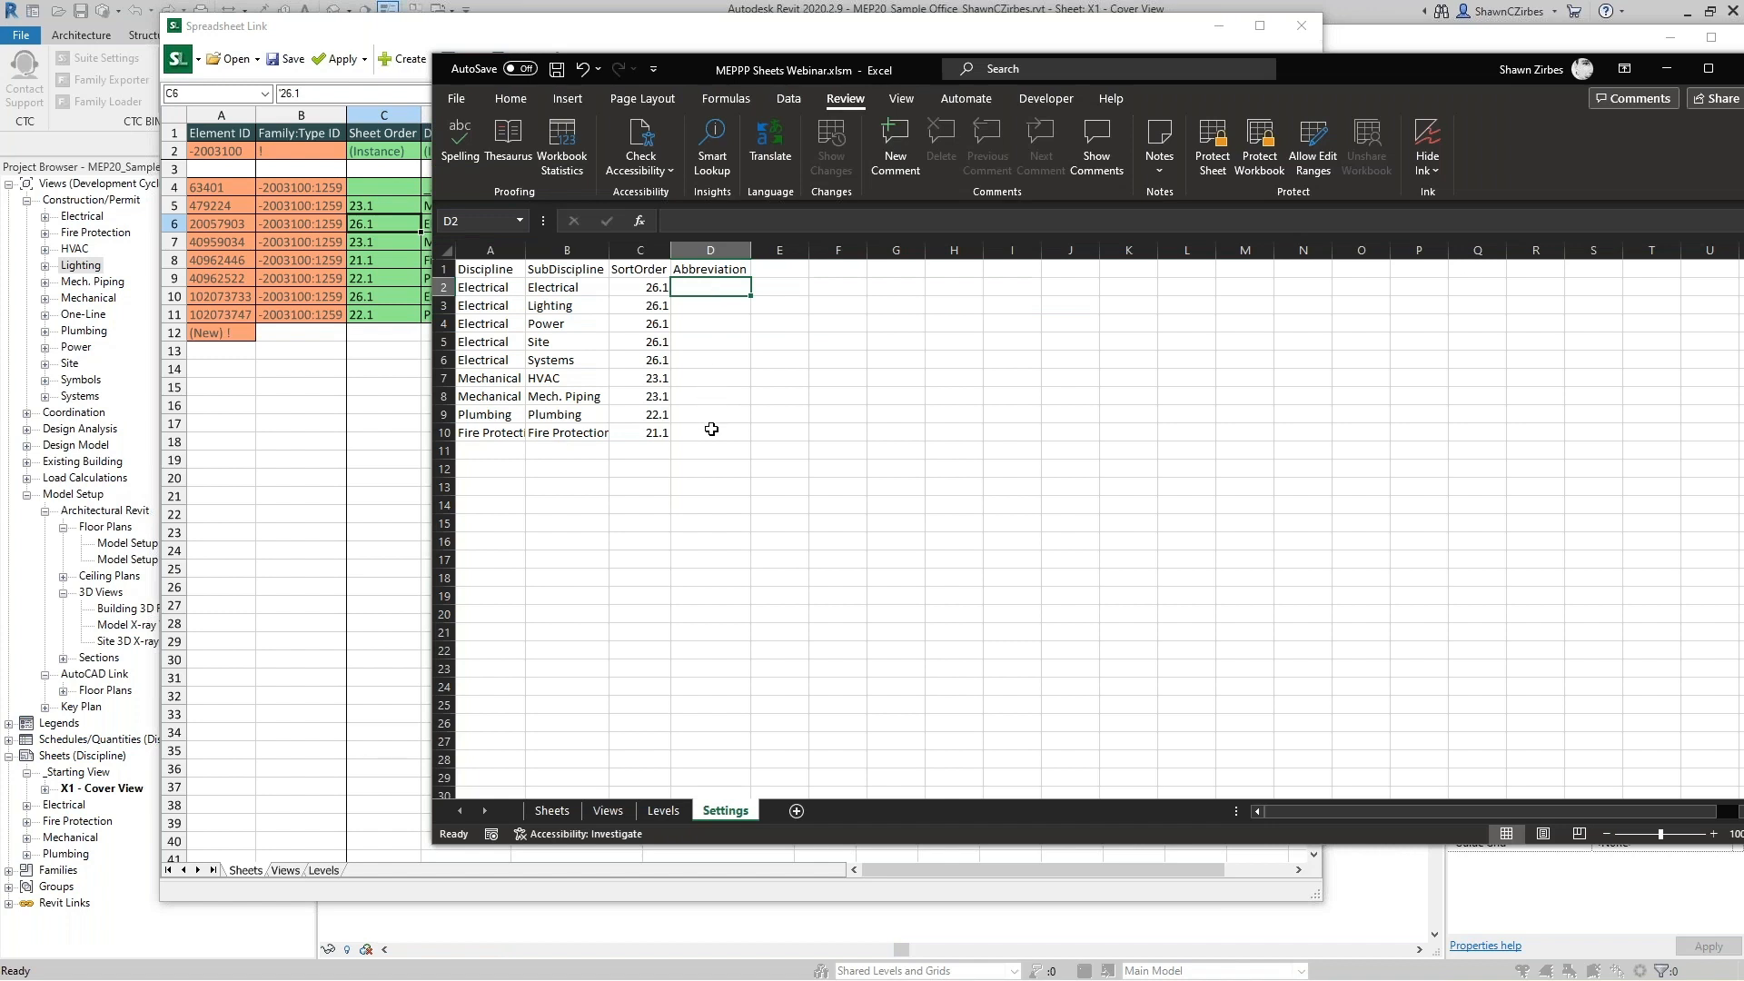
# Enter the abbreviation E for the five Electrical rows, cells D2 to D6 of Settings.
pyautogui.write('E')
pyautogui.press('Return')
pyautogui.write('E')
pyautogui.click(709, 287)
pyautogui.hotkey('ctrl', 'c')
pyautogui.press('Down')
pyautogui.press('Down')
pyautogui.hotkey('ctrl', 'v')
pyautogui.press('Down')
pyautogui.hotkey('ctrl', 'v')
pyautogui.press('Down')
pyautogui.hotkey('ctrl', 'v')
pyautogui.press('Down')
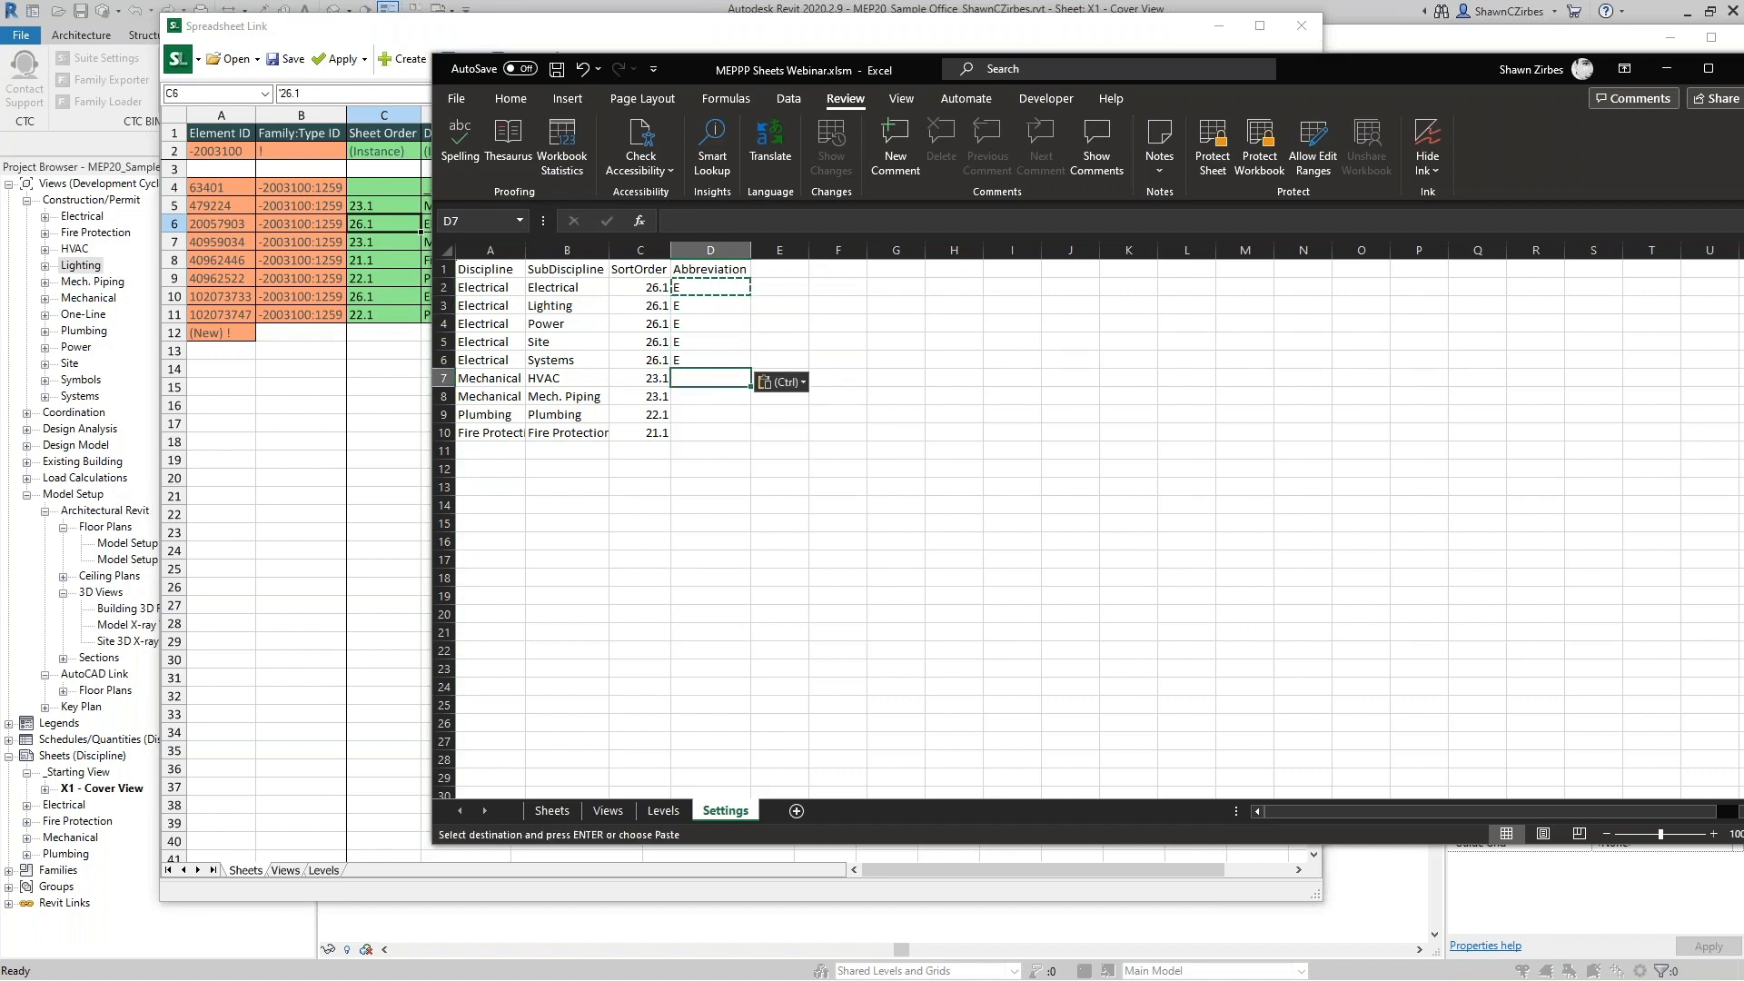
# Enter the abbreviations M in D7 and D8, P in D9 for Plumbing, and F in D10 for Fire Protection.
pyautogui.write('M')
pyautogui.press('Return')
pyautogui.write('M')
pyautogui.press('Return')
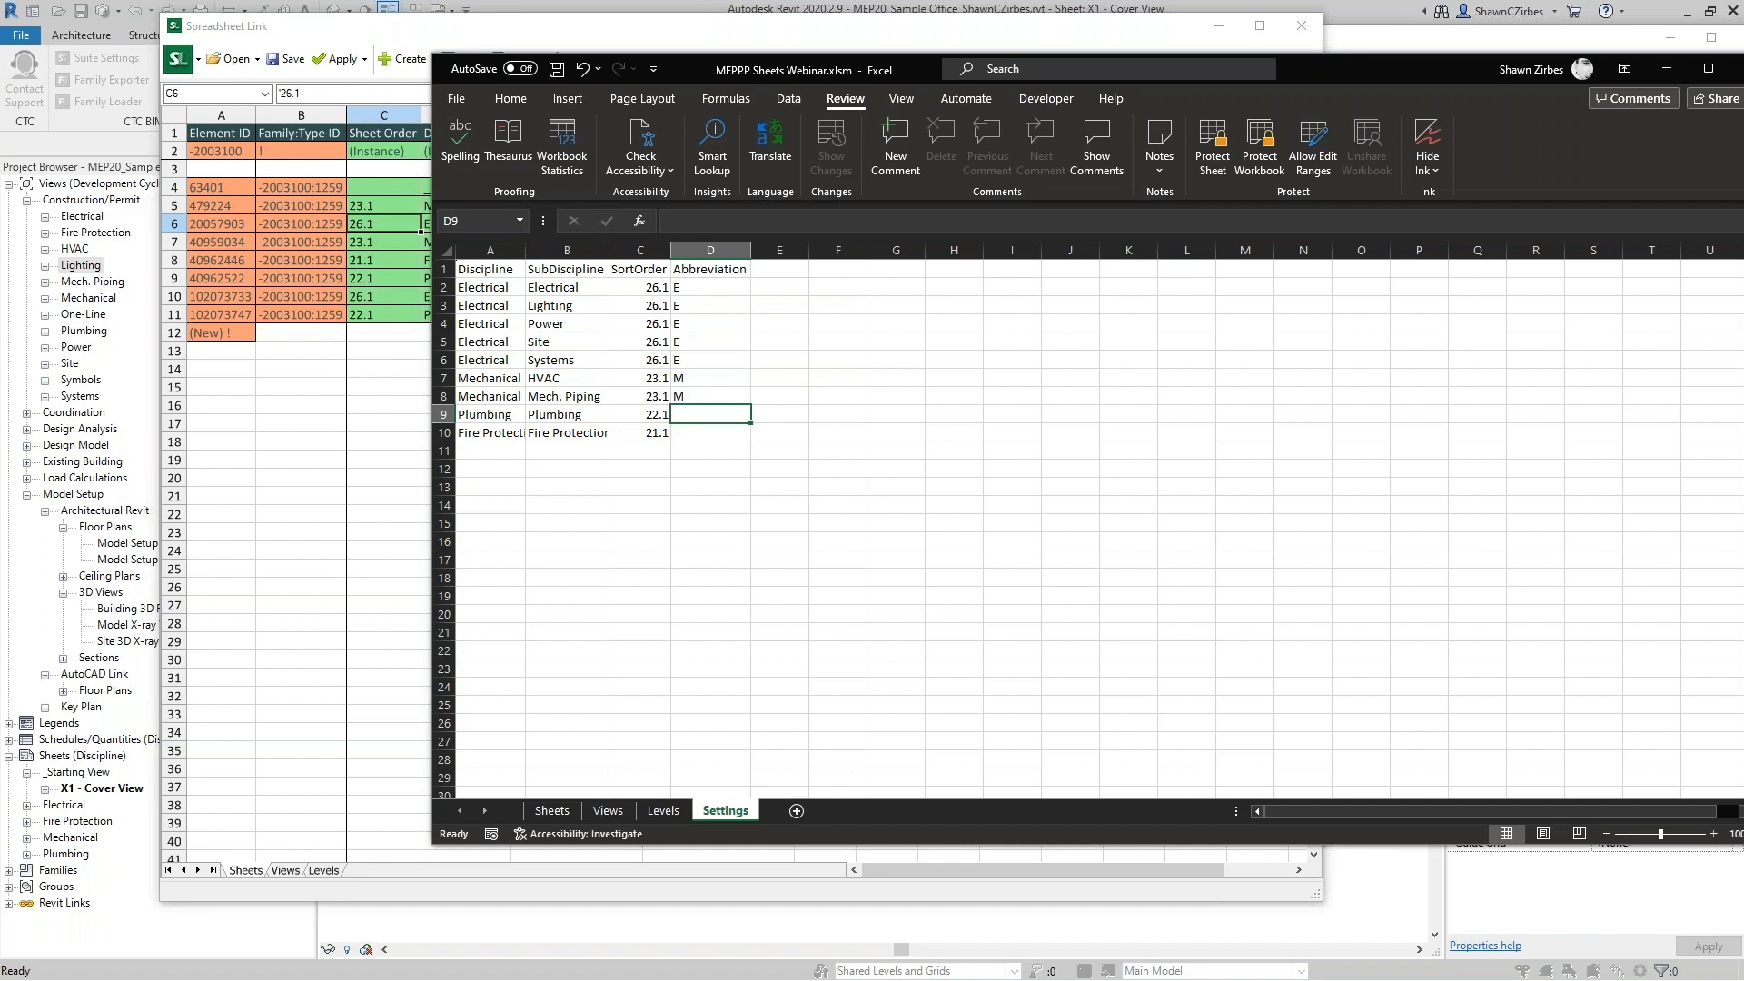
pyautogui.write('P')
pyautogui.press('Return')
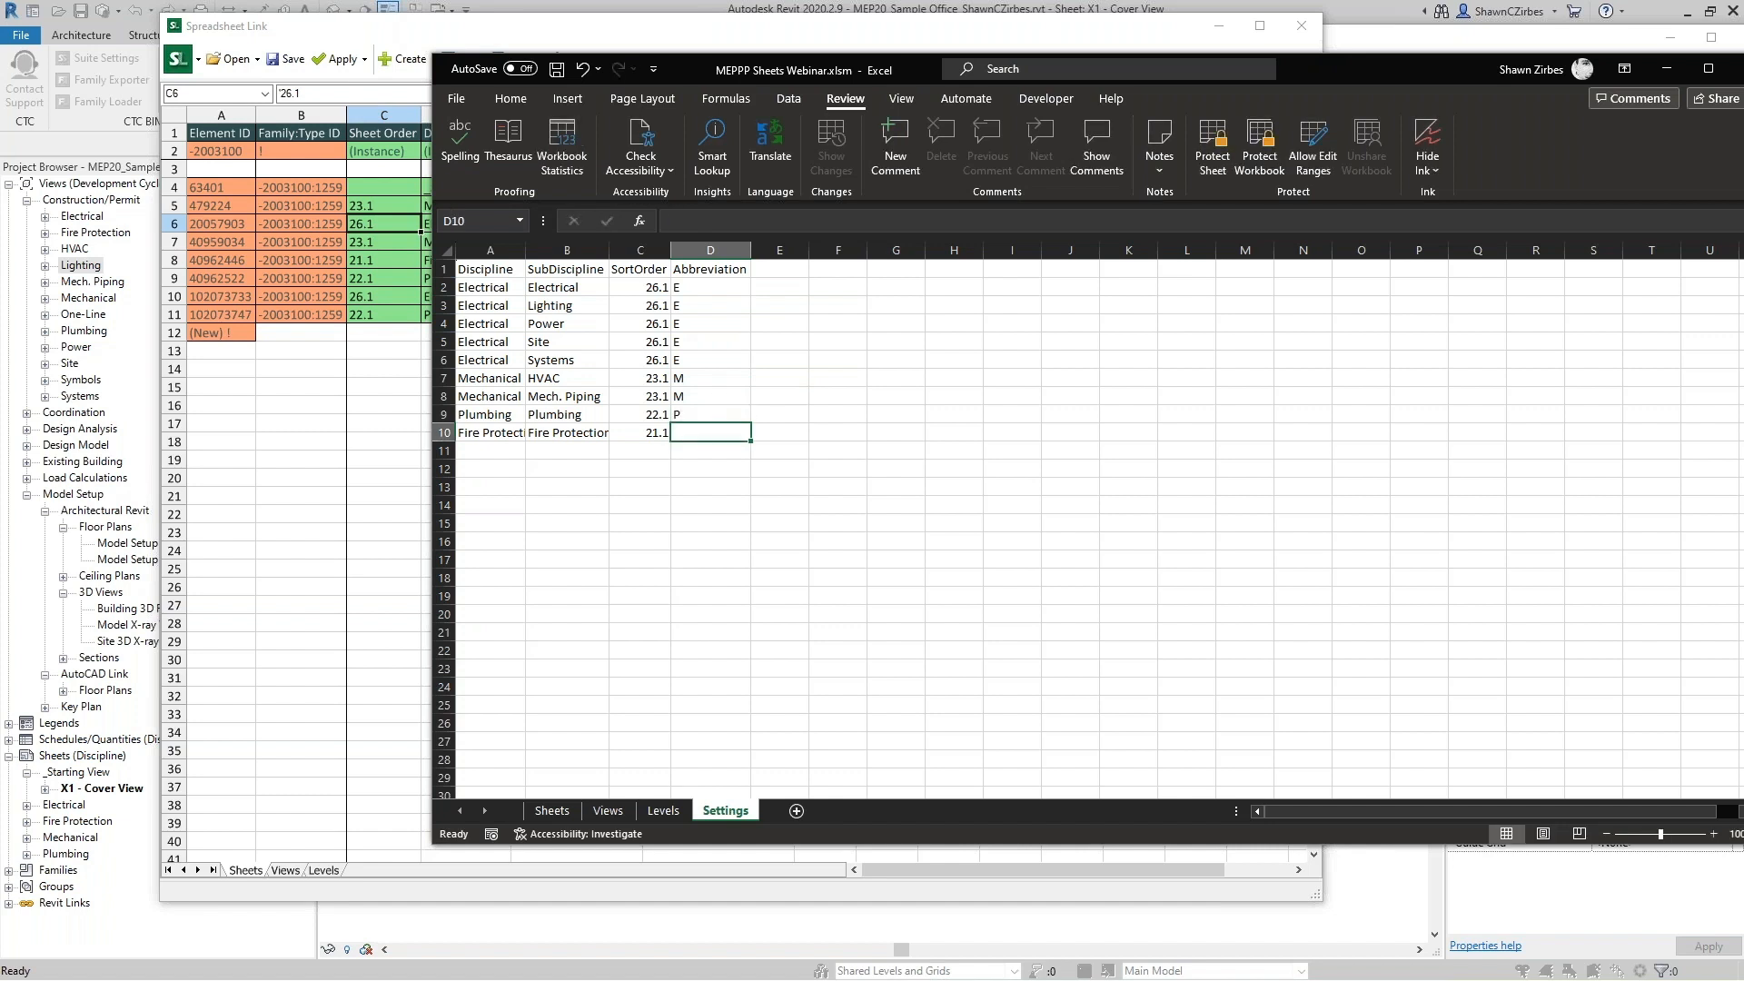
pyautogui.write('F')
pyautogui.click(837, 359)
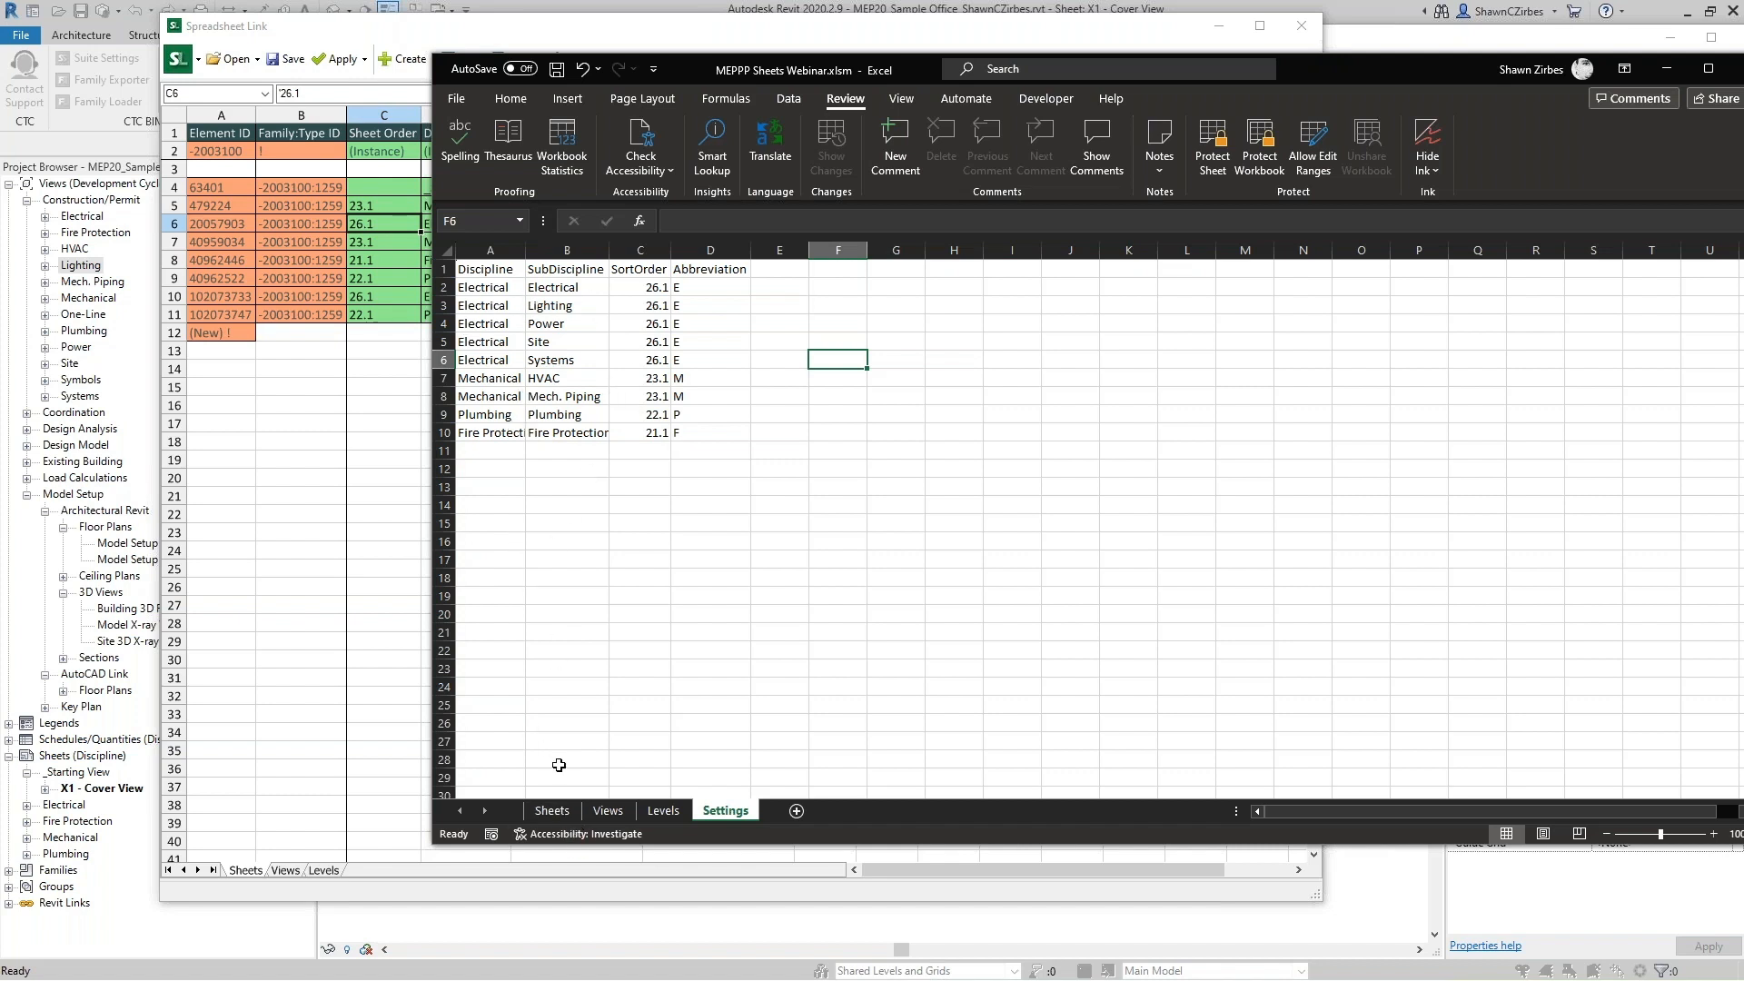
# Examine the columns of the Sheets worksheet and the Views worksheet in Excel.
pyautogui.click(551, 810)
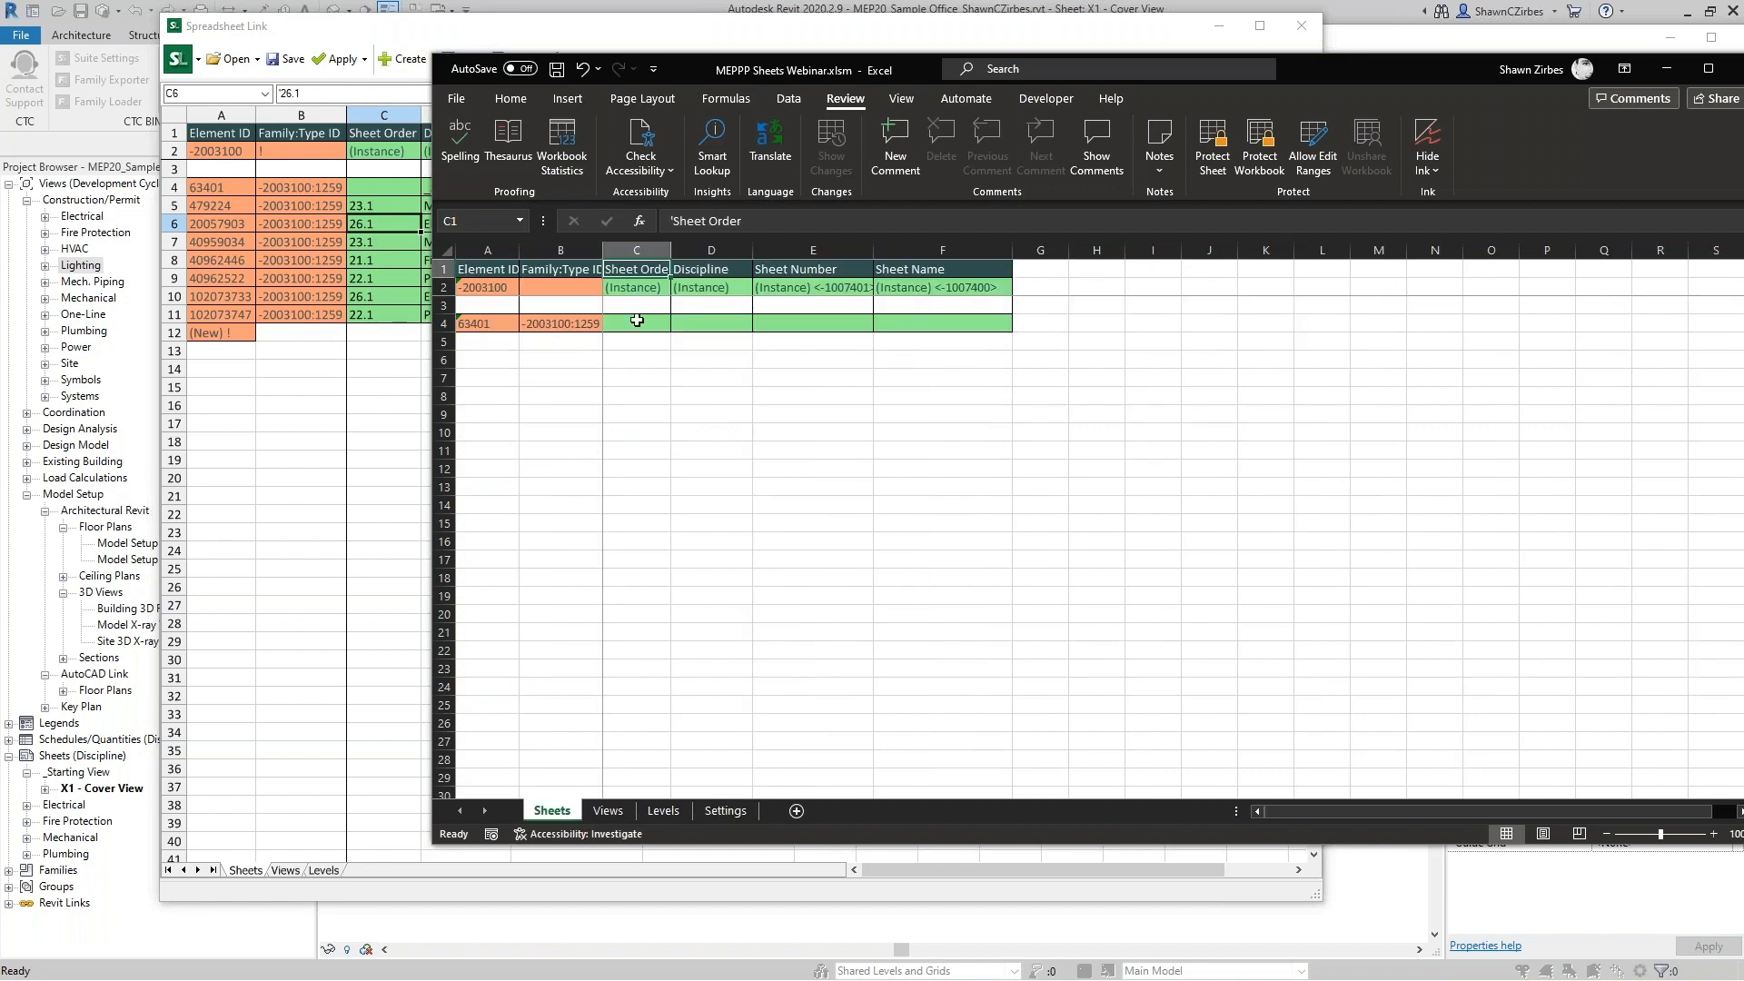
pyautogui.click(608, 810)
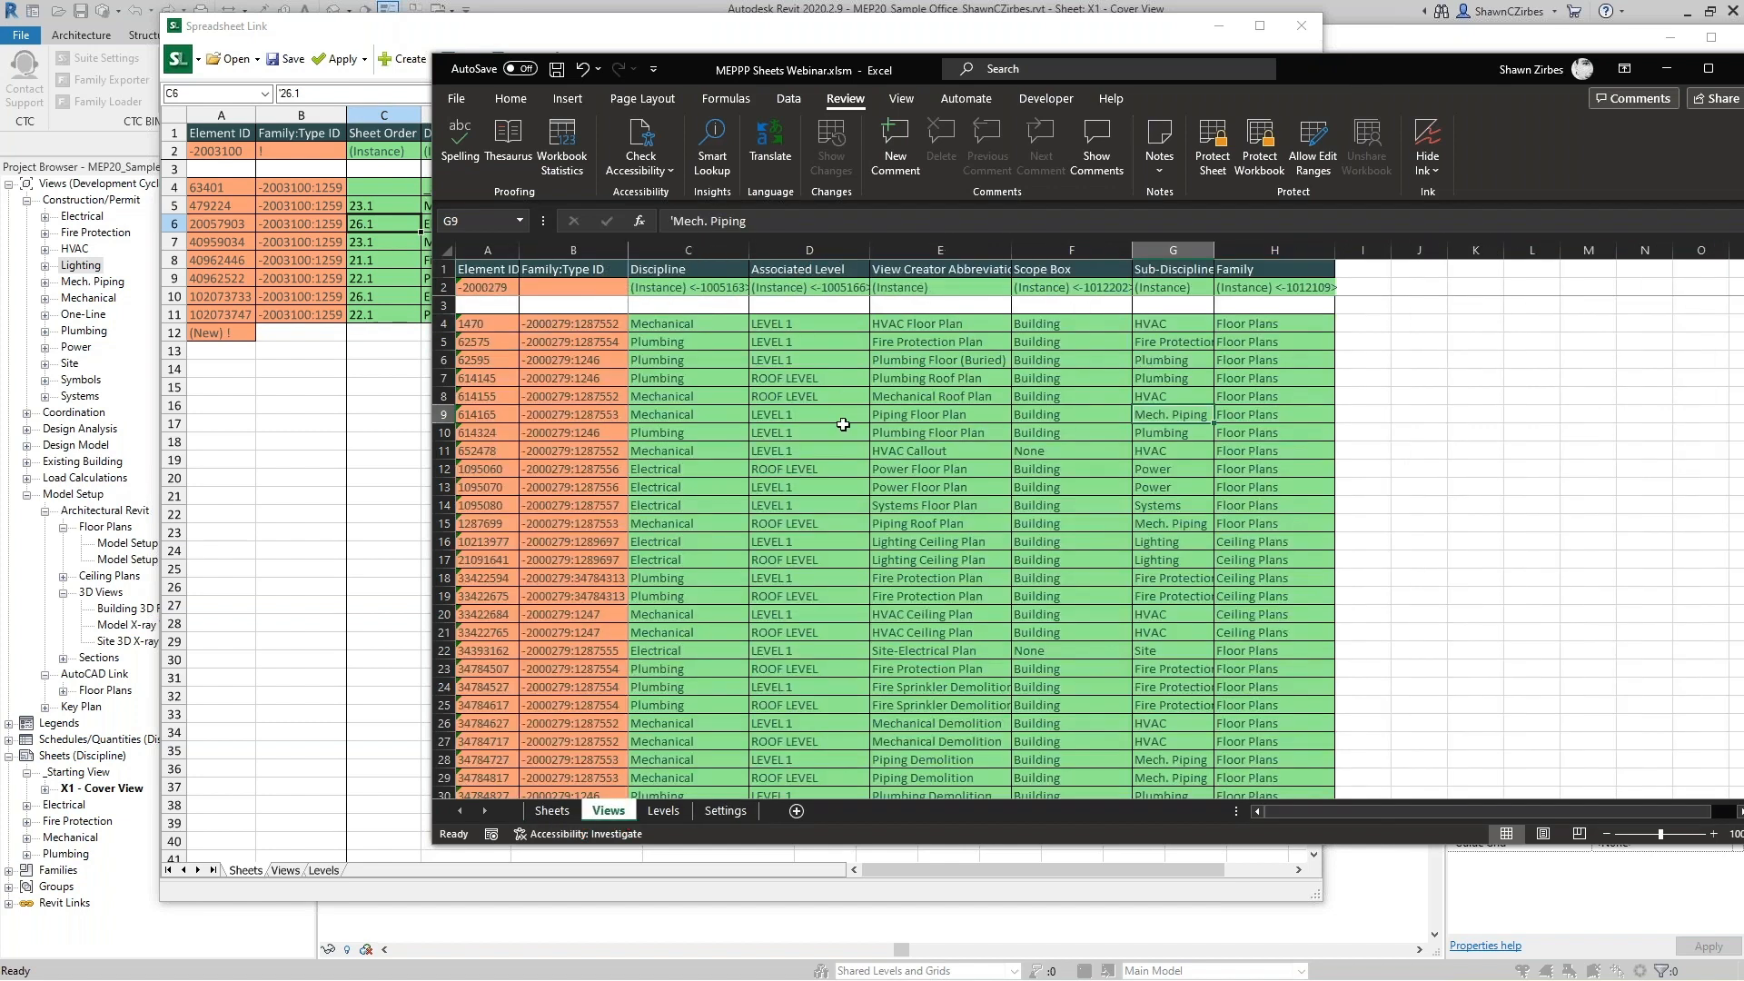
# Examine the first HVAC view's row on the Views sheet and its Settings sort order, and check the Spreadsheet Link sheet list.
pyautogui.click(444, 324)
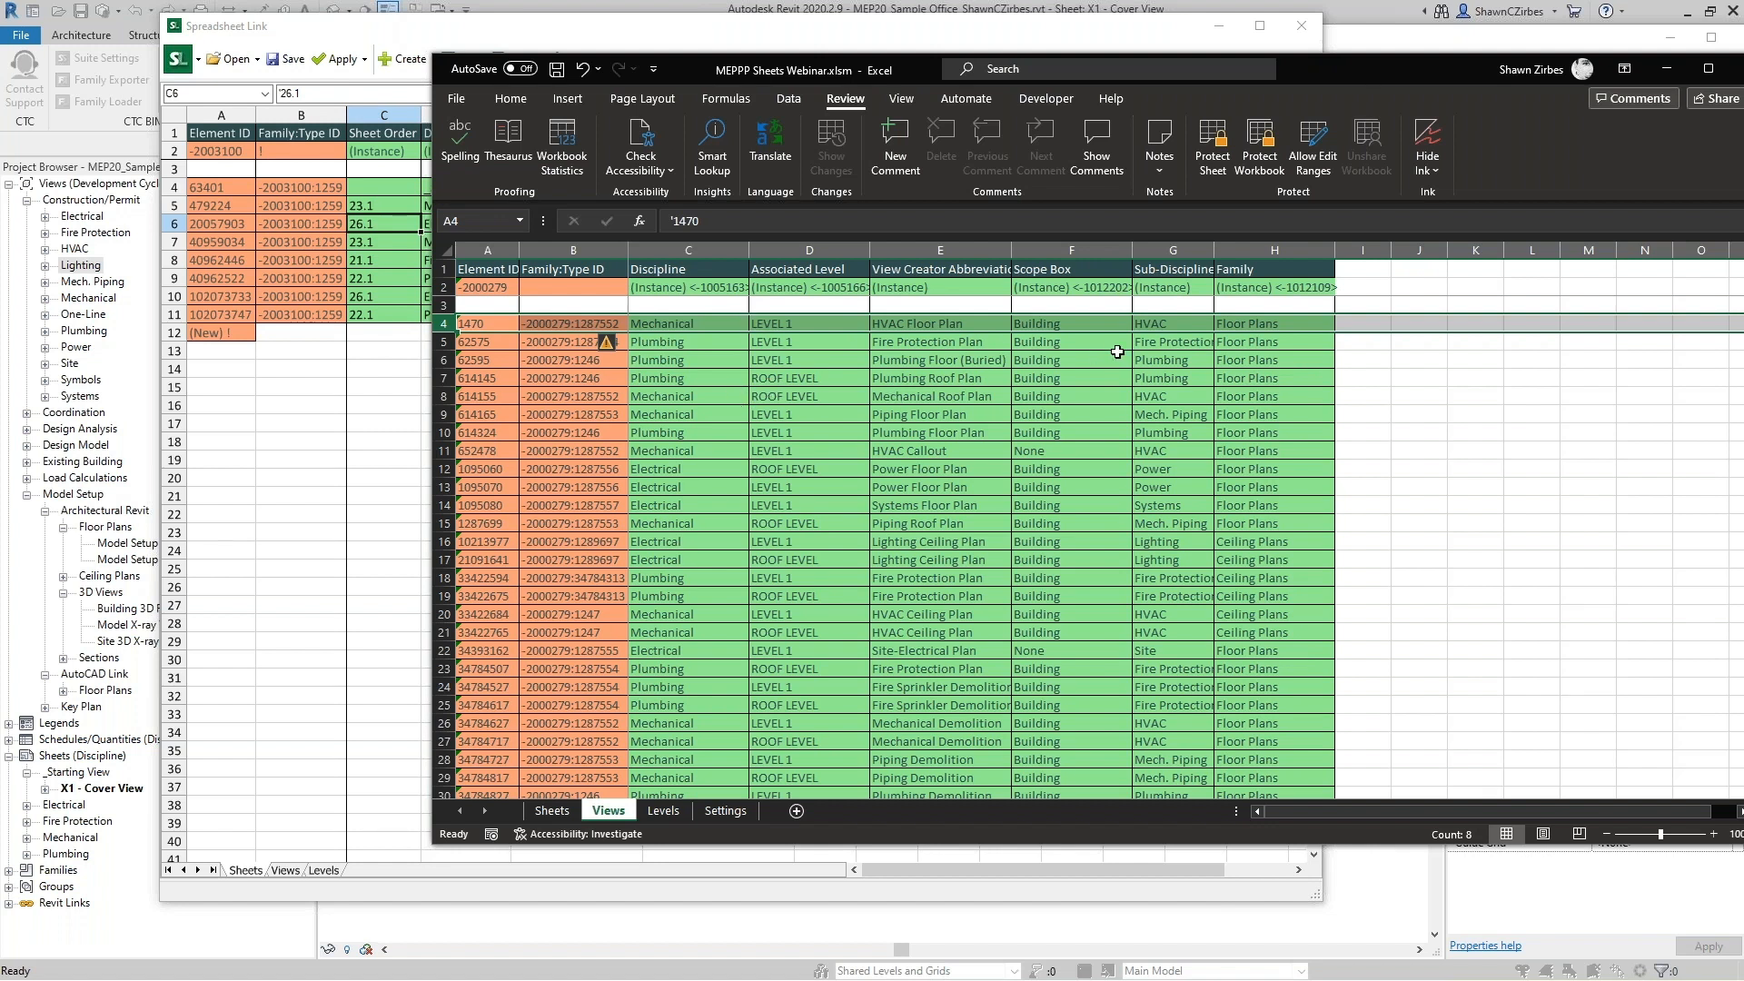
pyautogui.click(1159, 323)
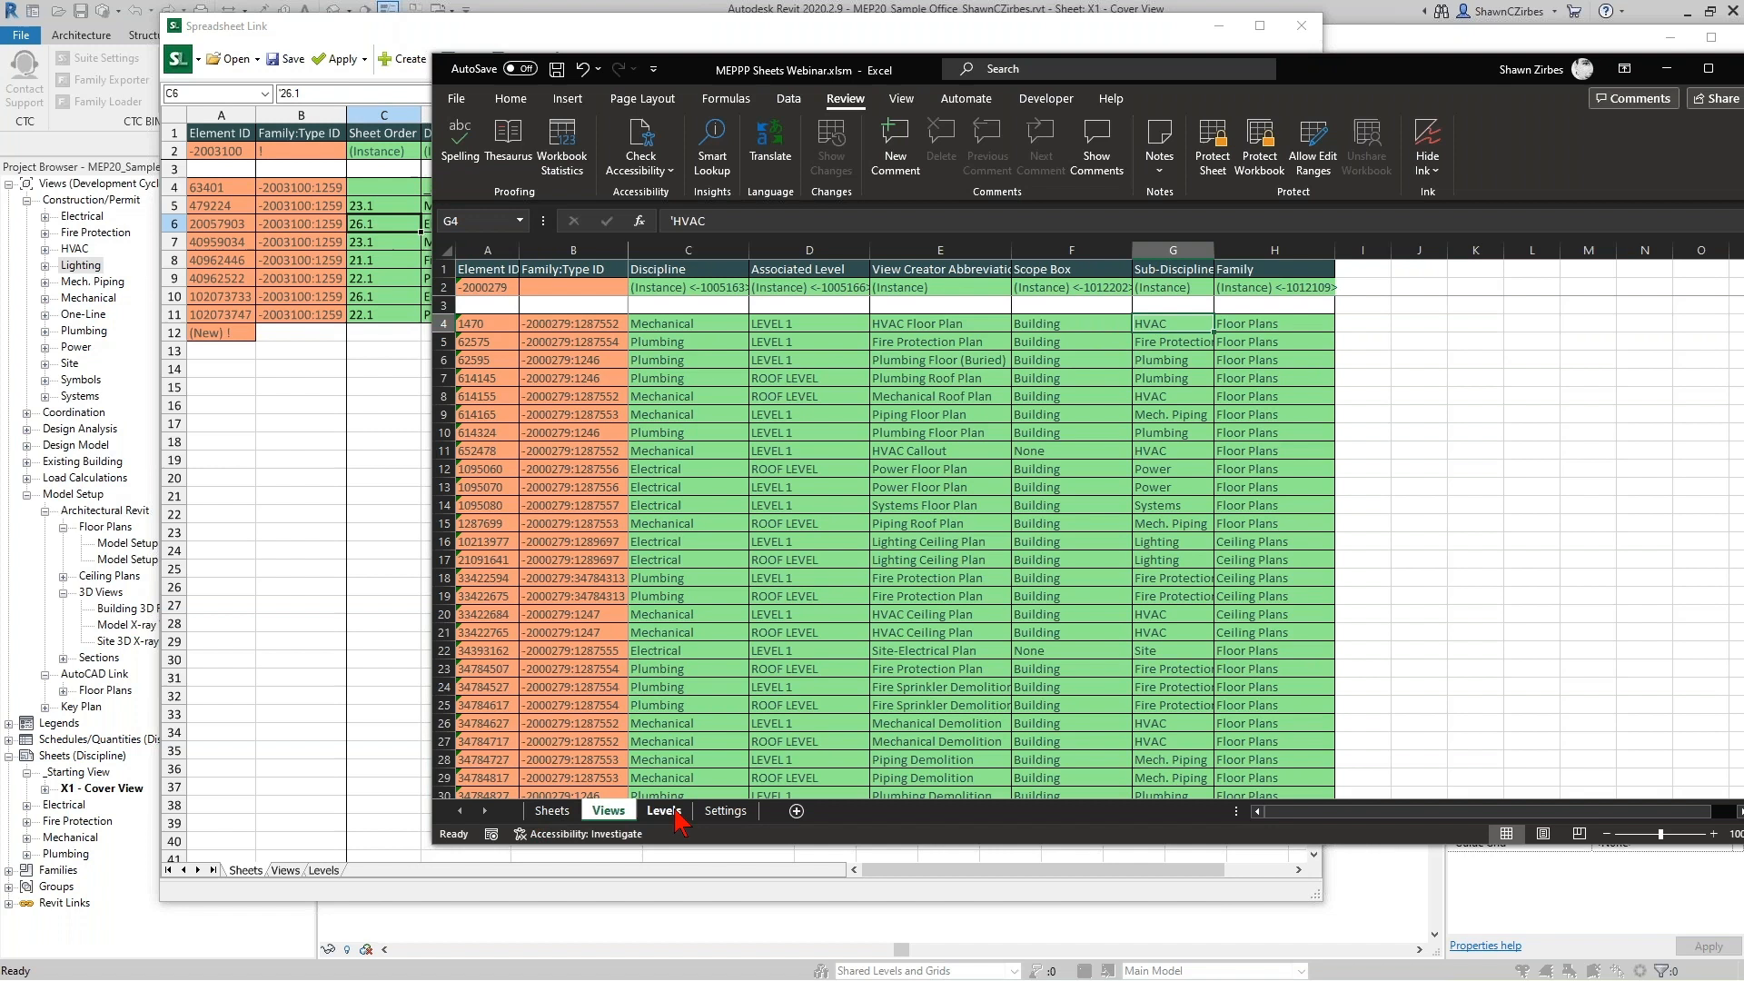
pyautogui.click(725, 810)
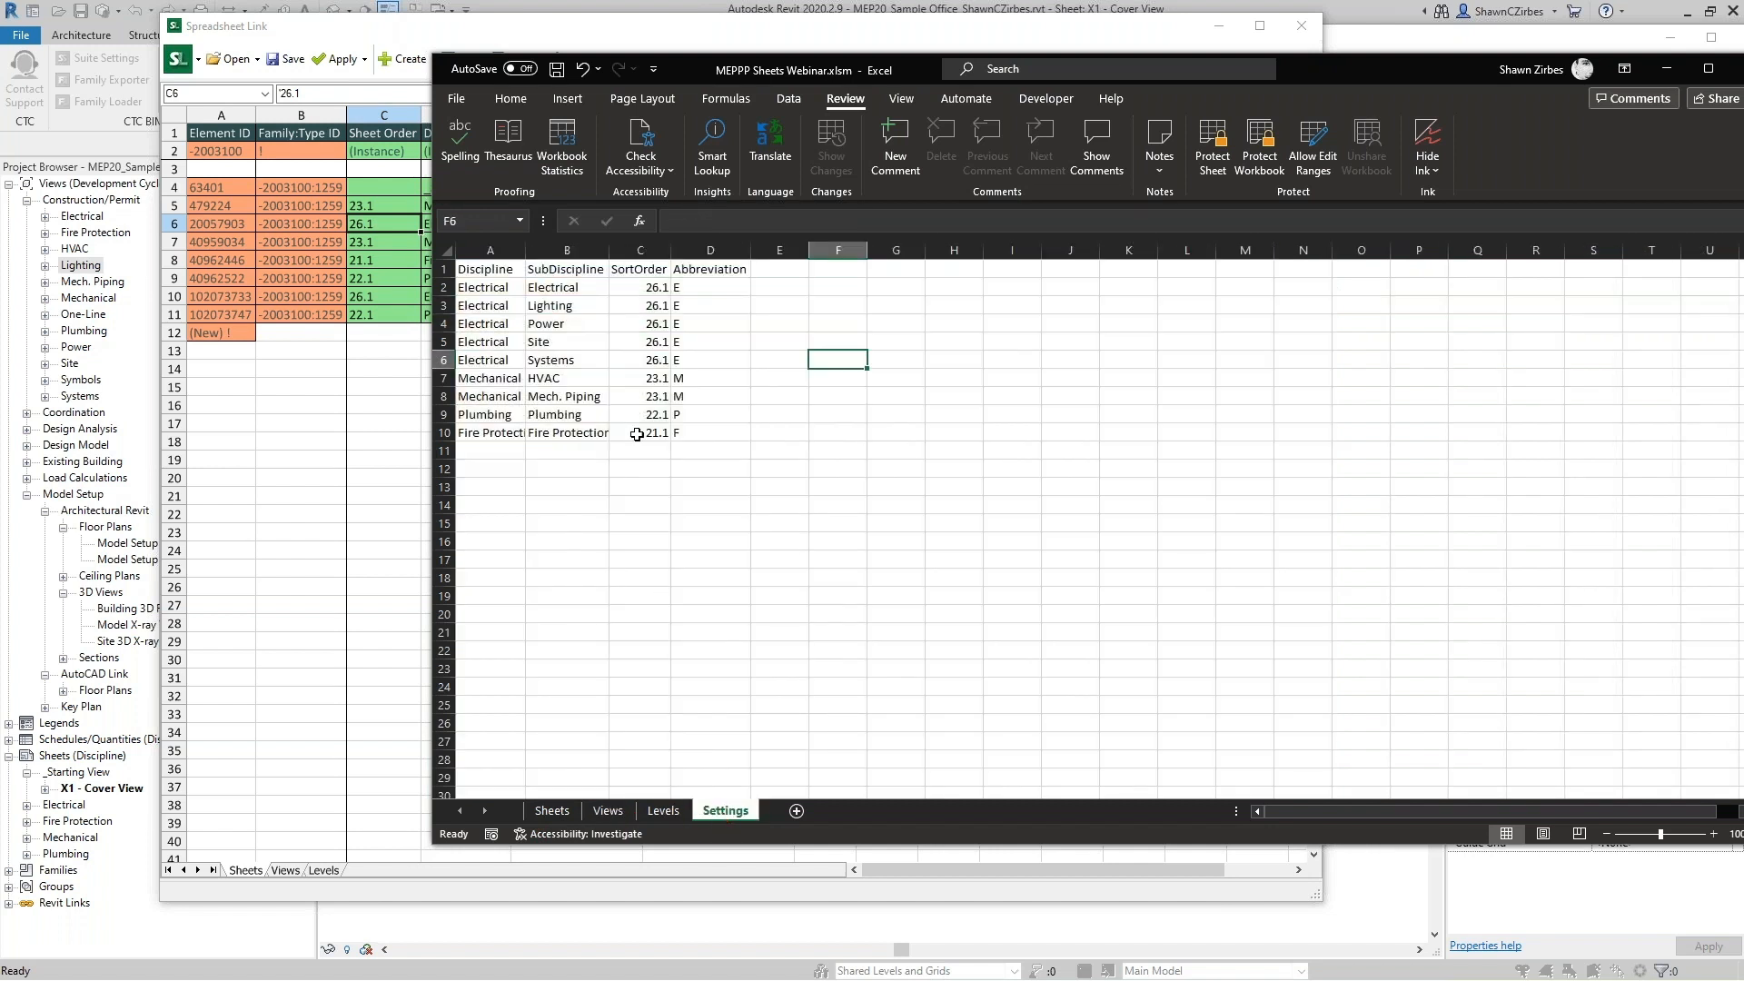
pyautogui.click(481, 380)
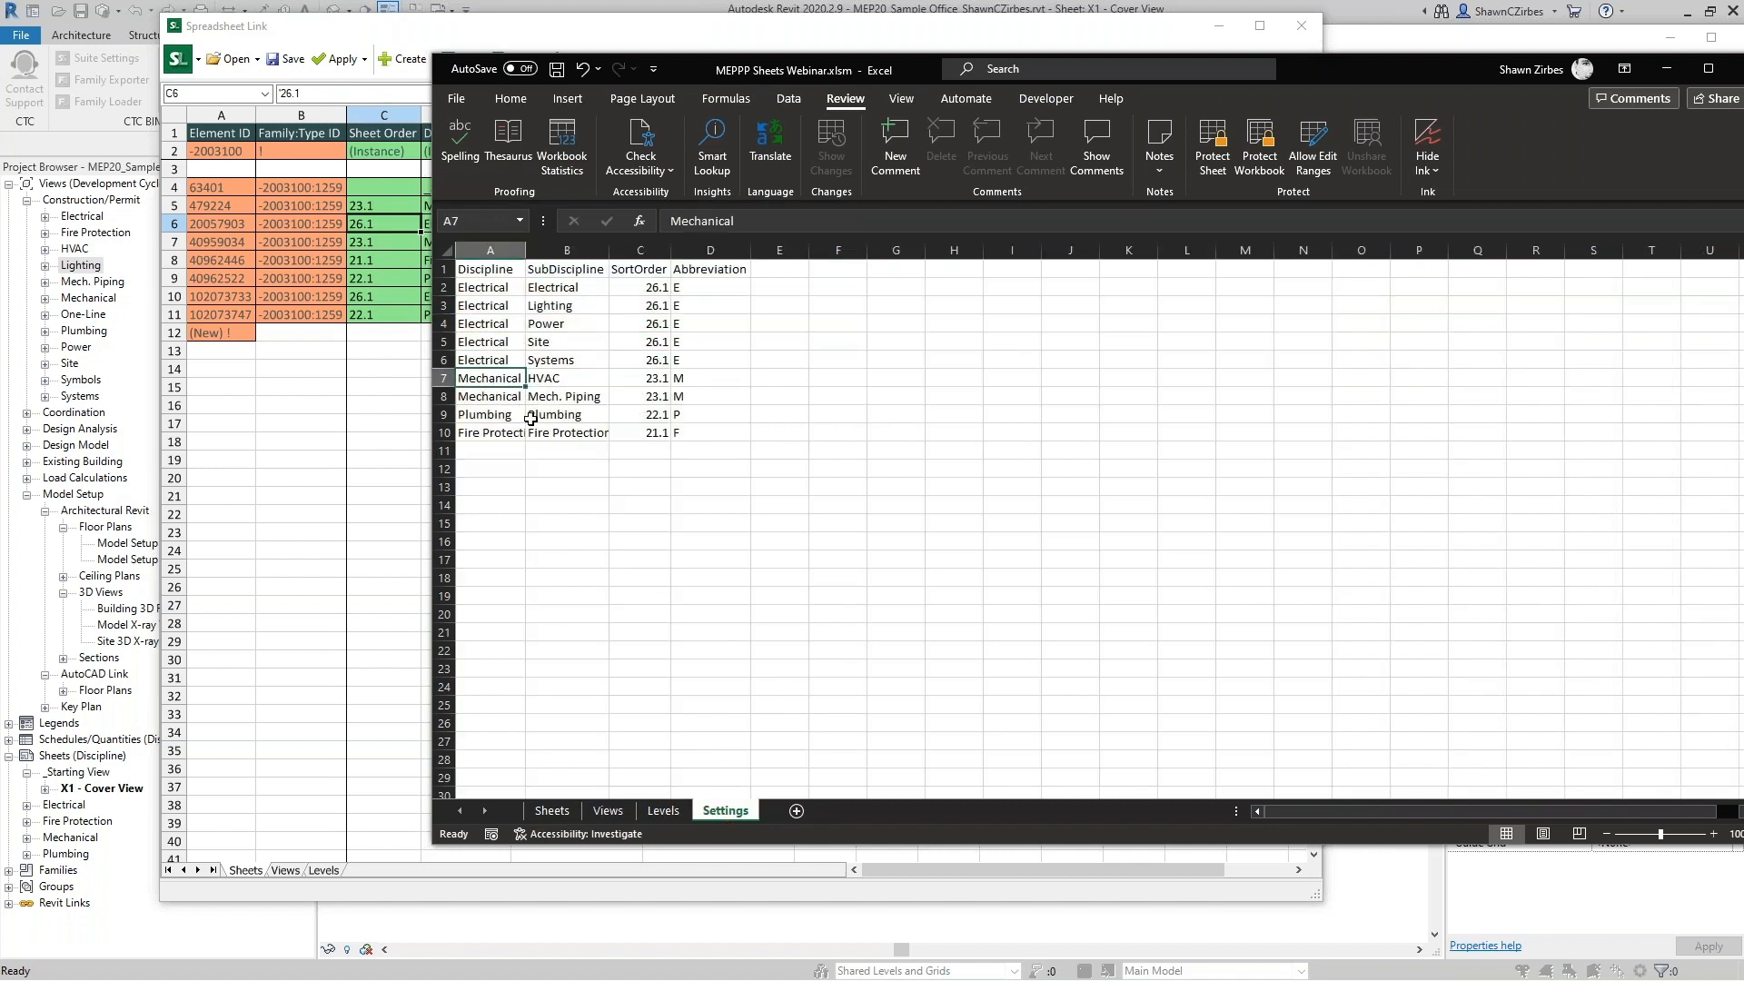
pyautogui.click(642, 376)
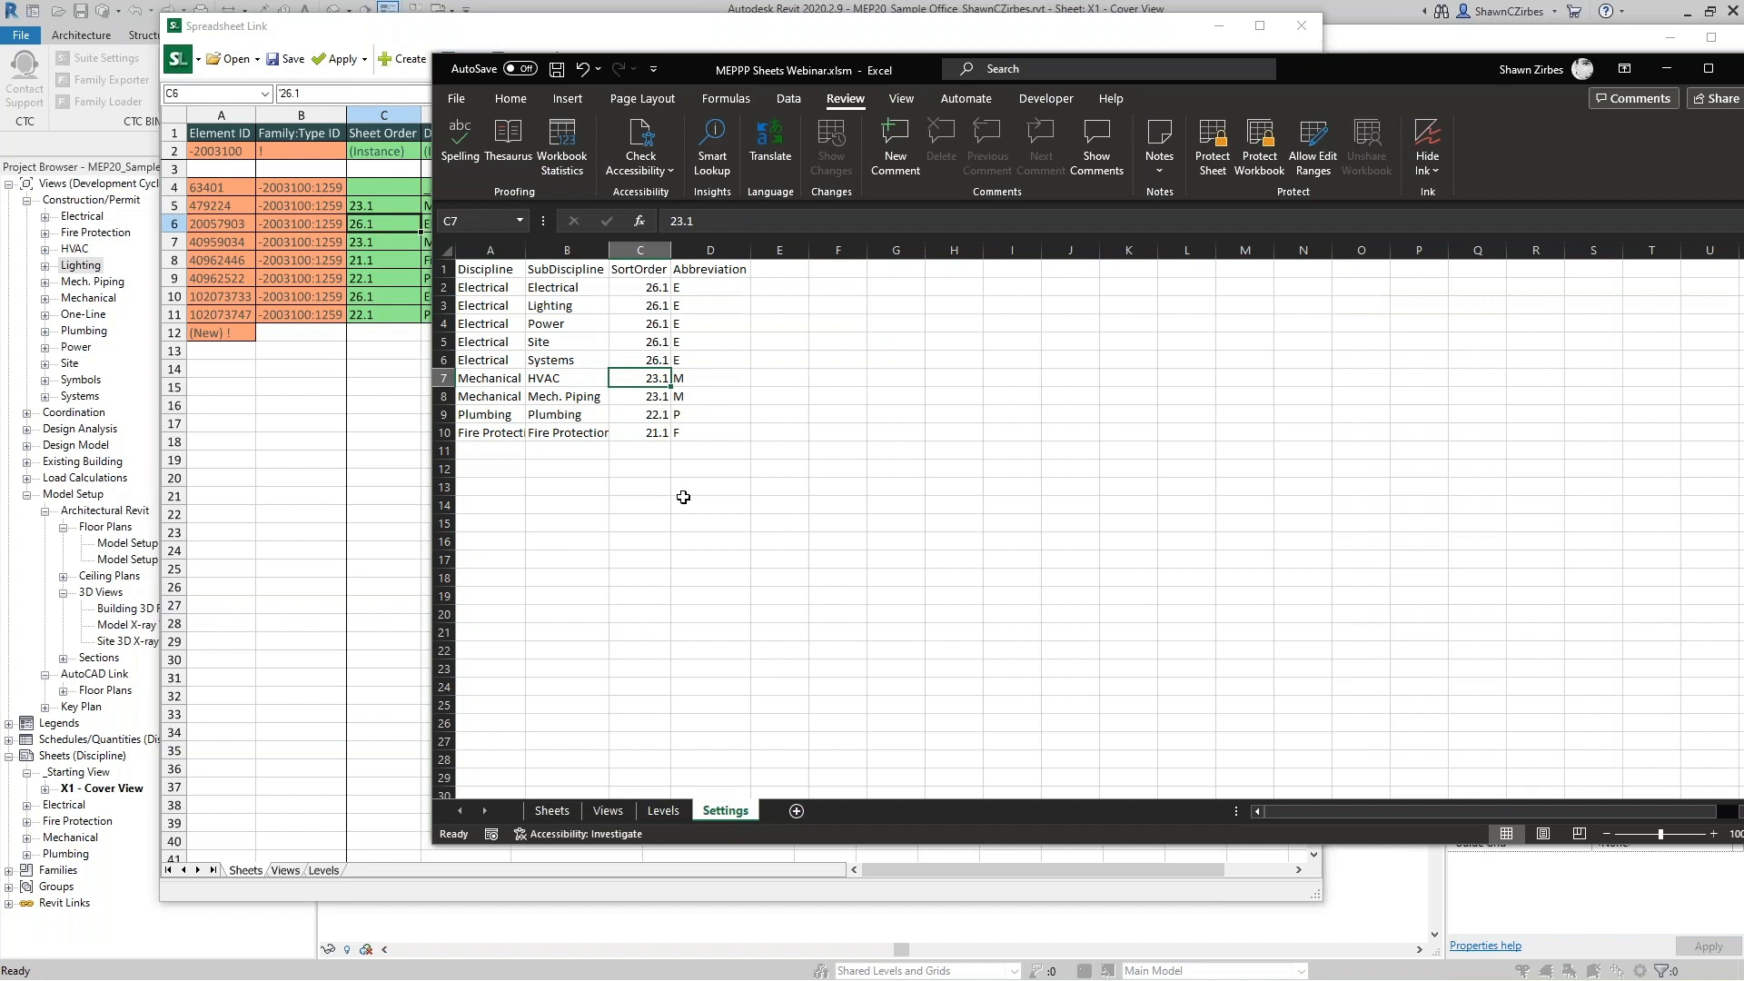
pyautogui.click(385, 332)
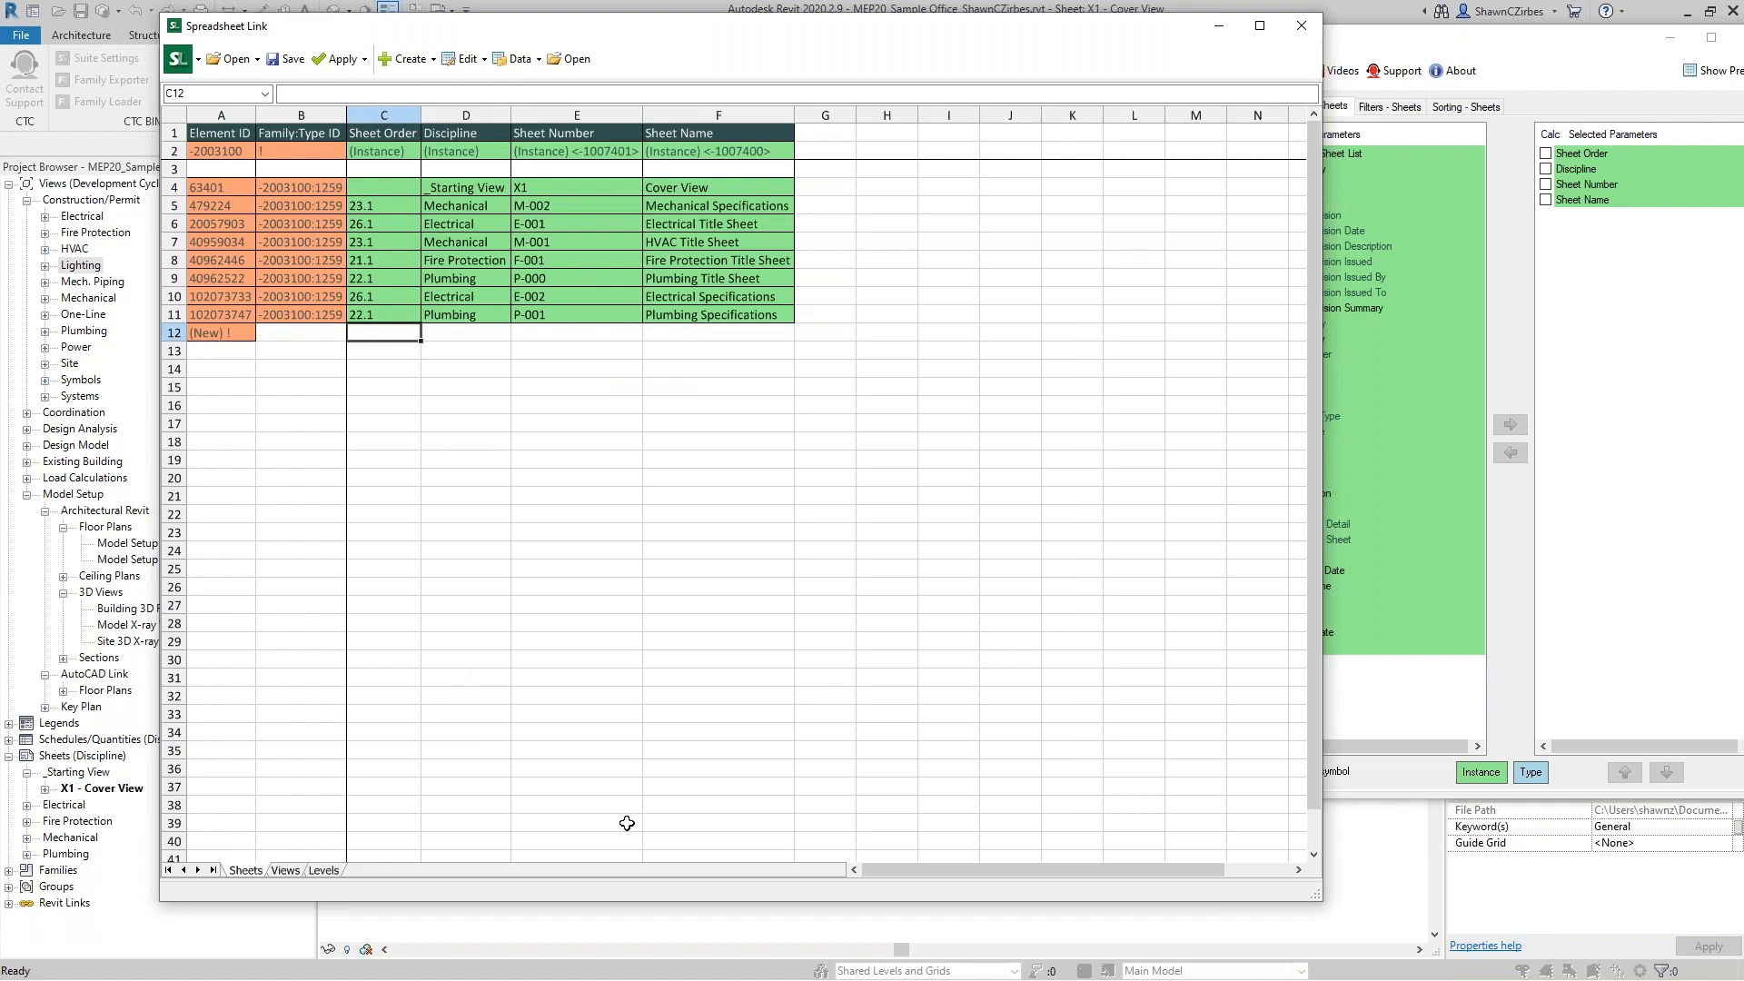
pyautogui.hotkey('alt', 'Tab')
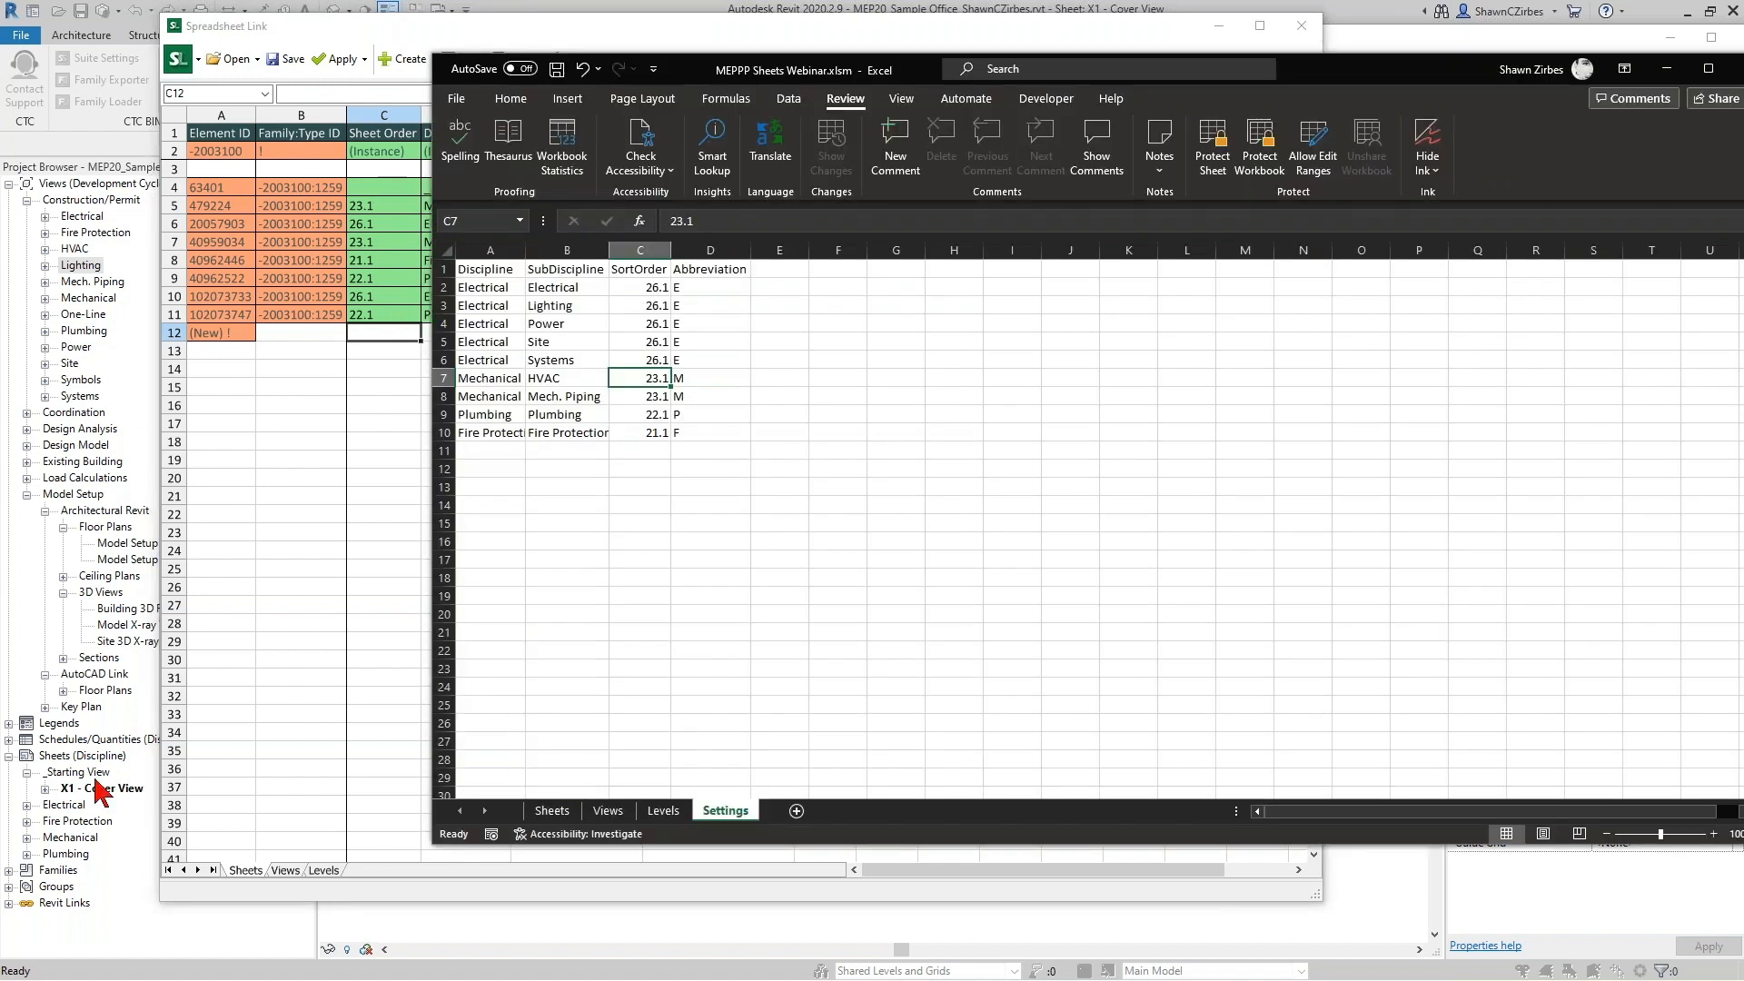
# Start an INDEX formula in the Sheet Order cell C4 of the Sheets sheet, using Settings!C2:C10 as the array.
pyautogui.click(552, 810)
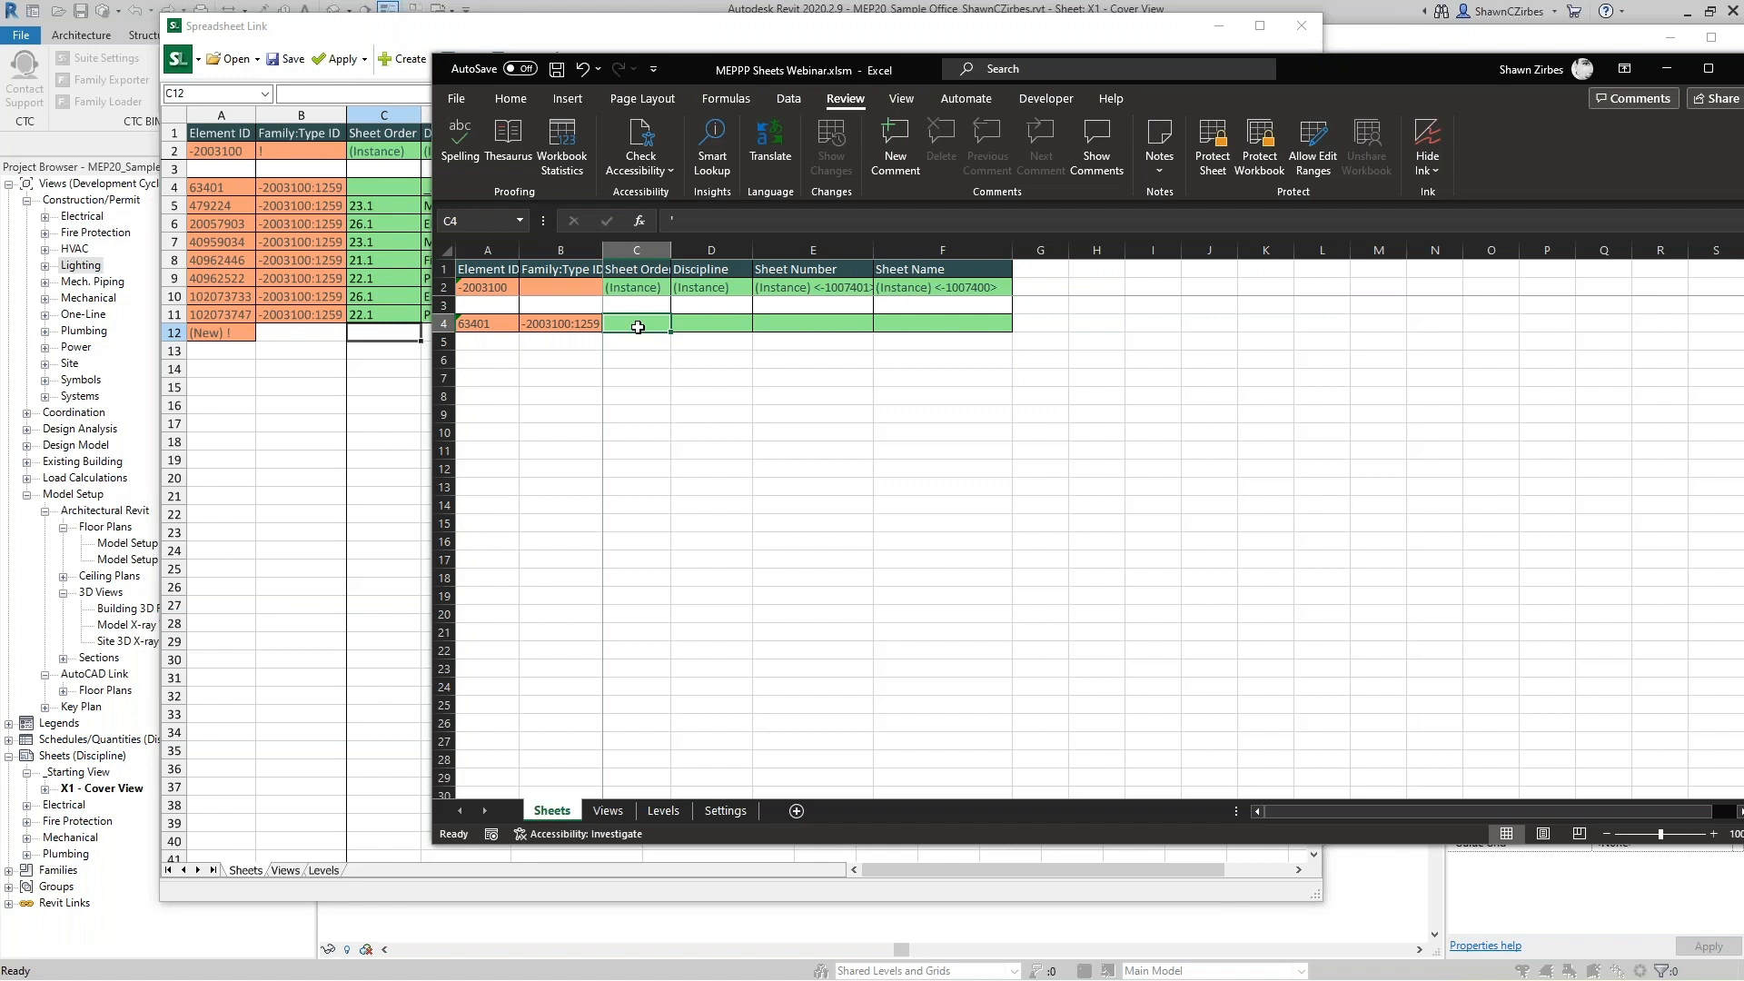
pyautogui.write('=')
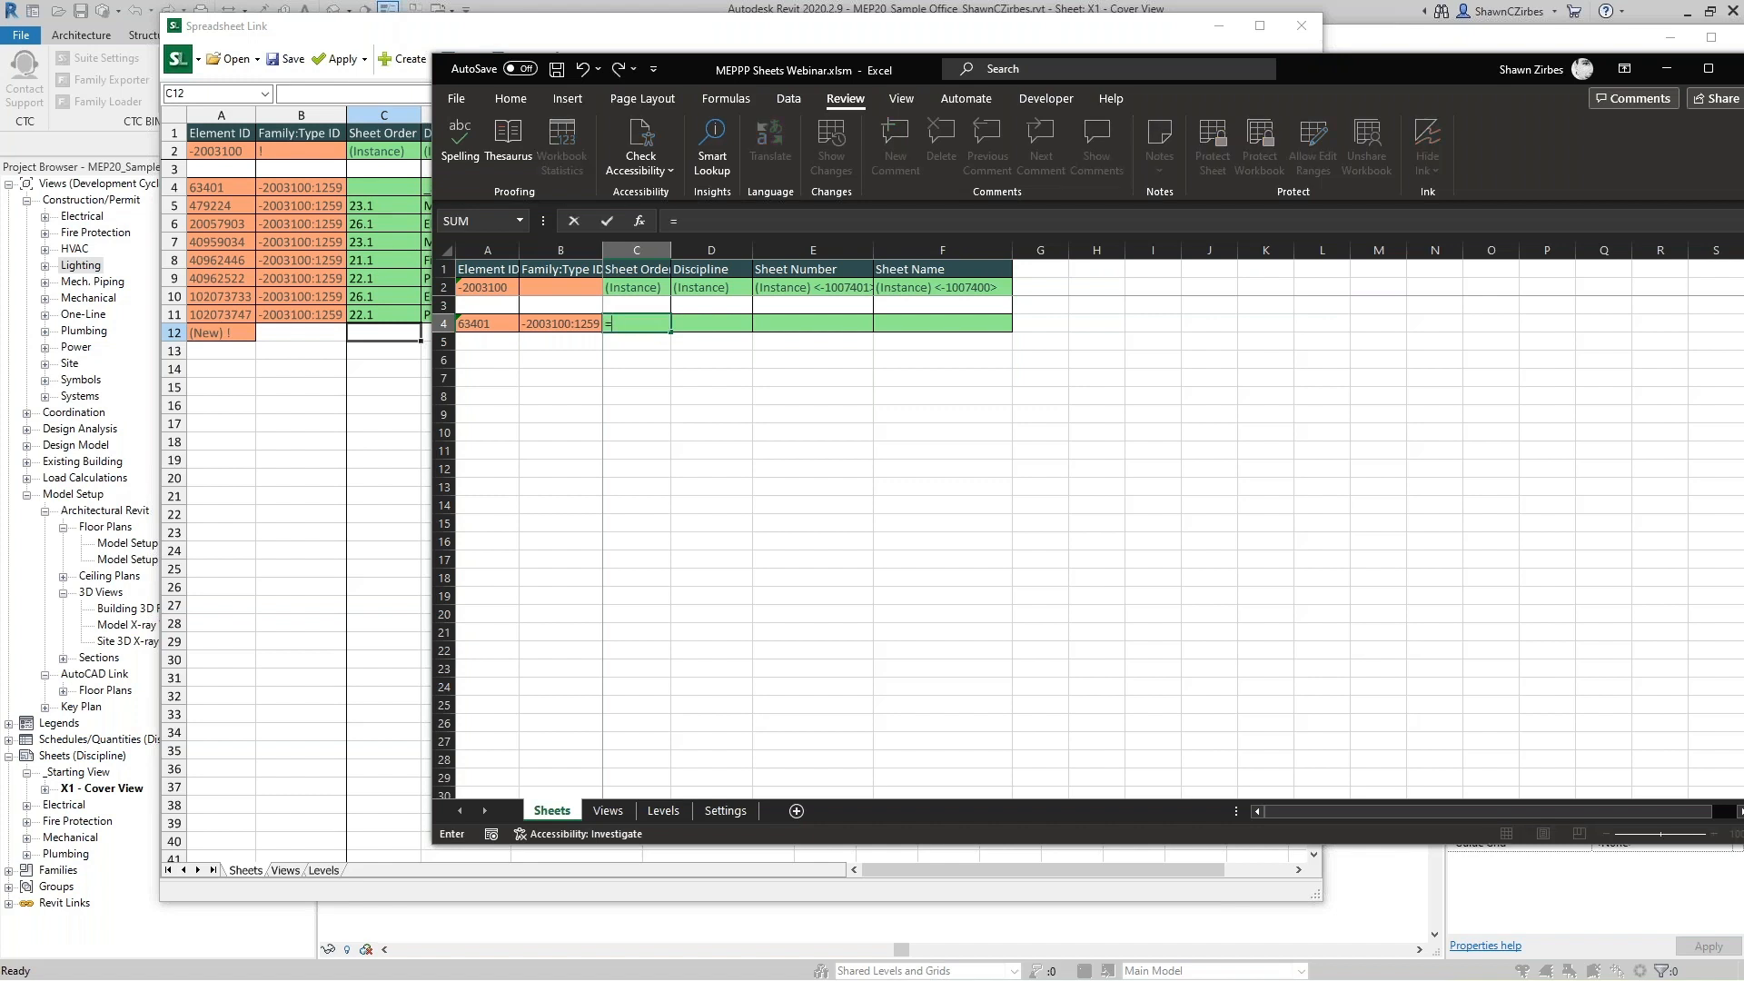
pyautogui.write('i')
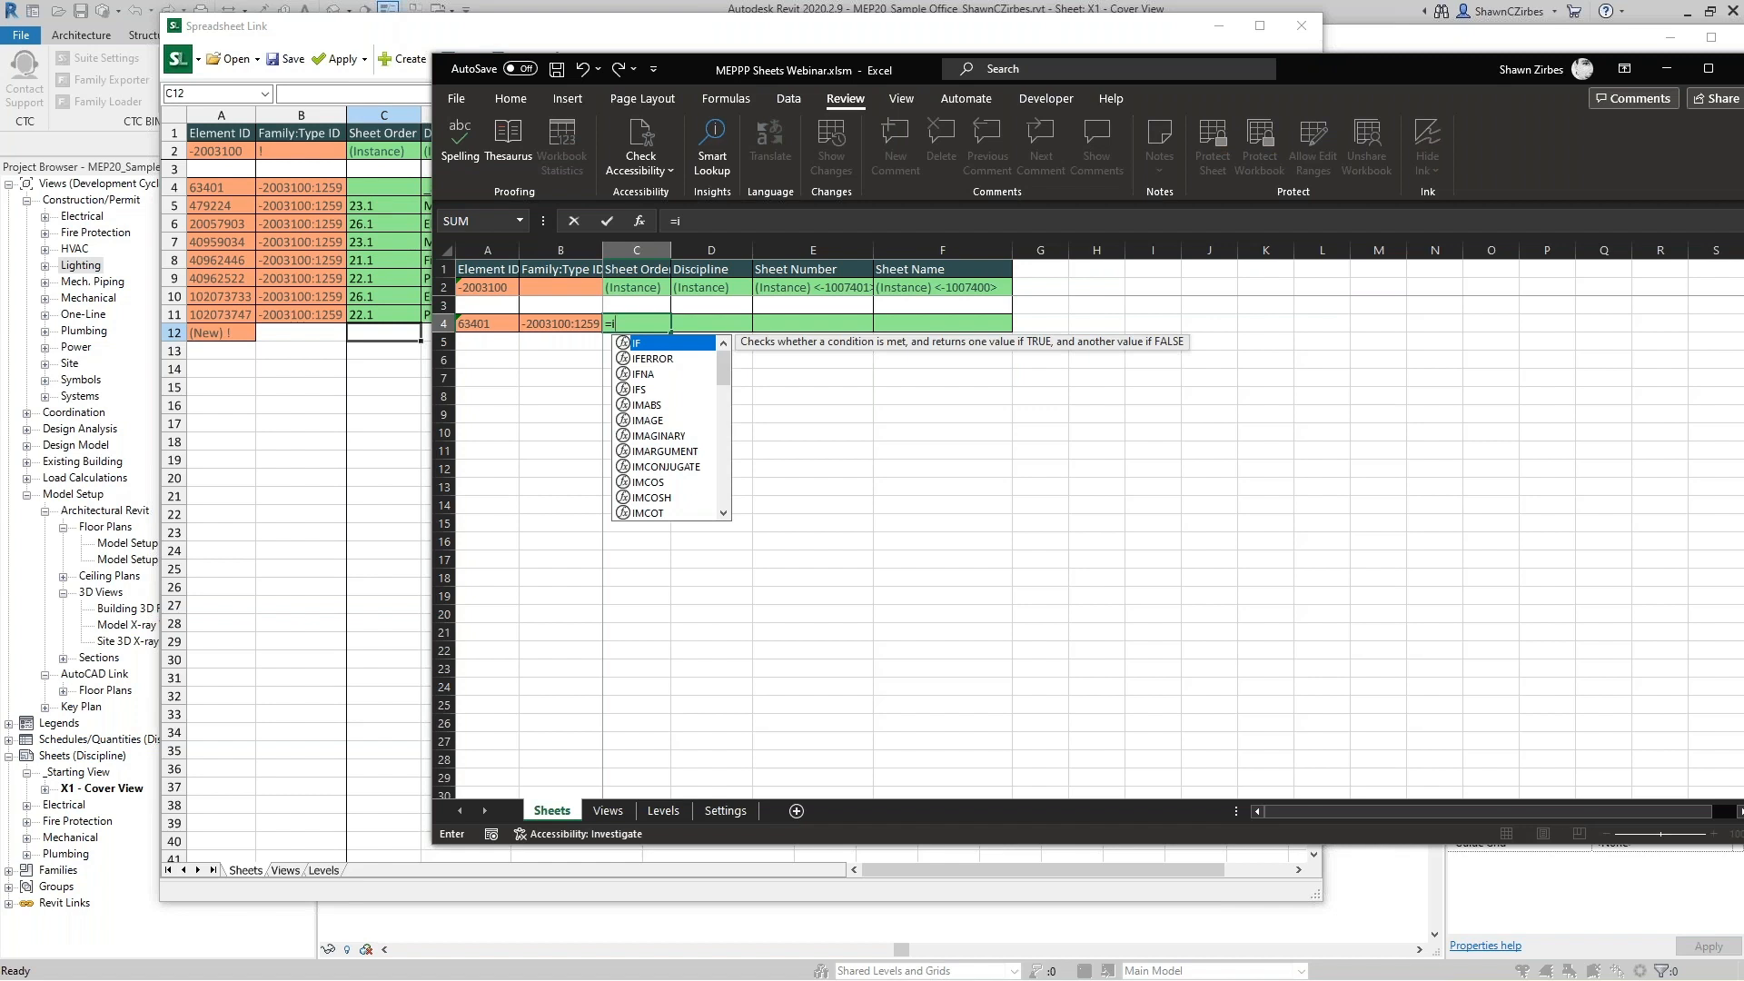
pyautogui.write('ndex(')
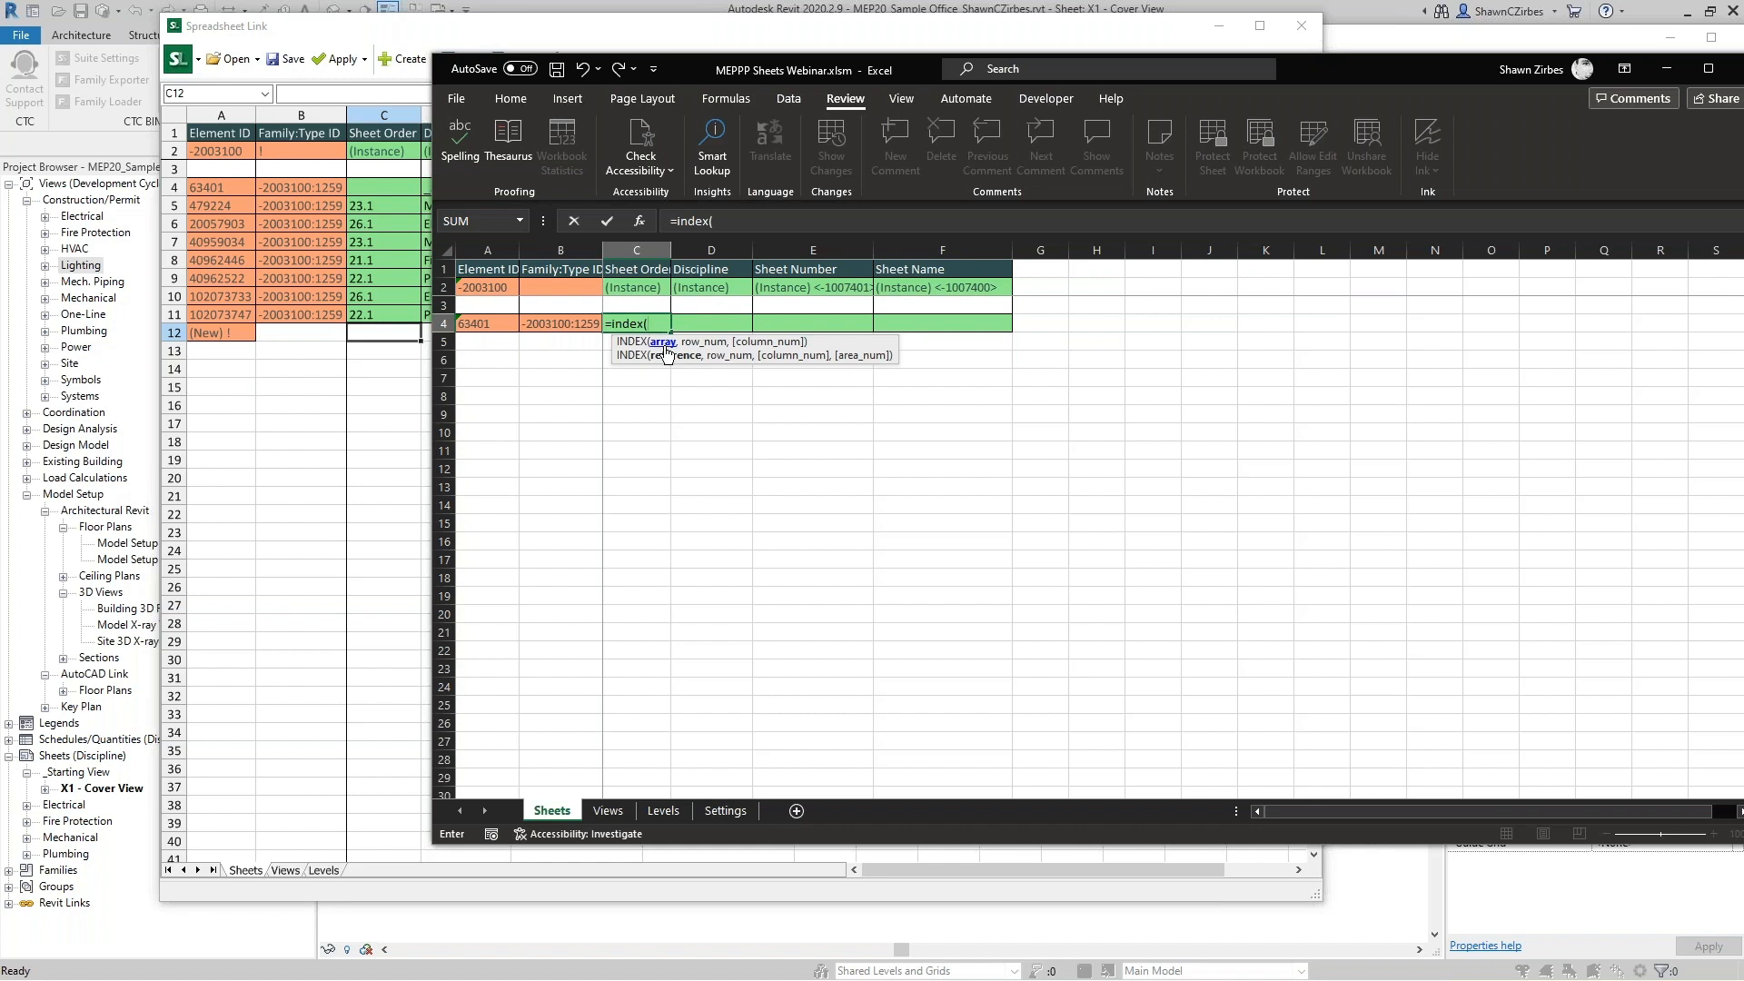
pyautogui.click(724, 811)
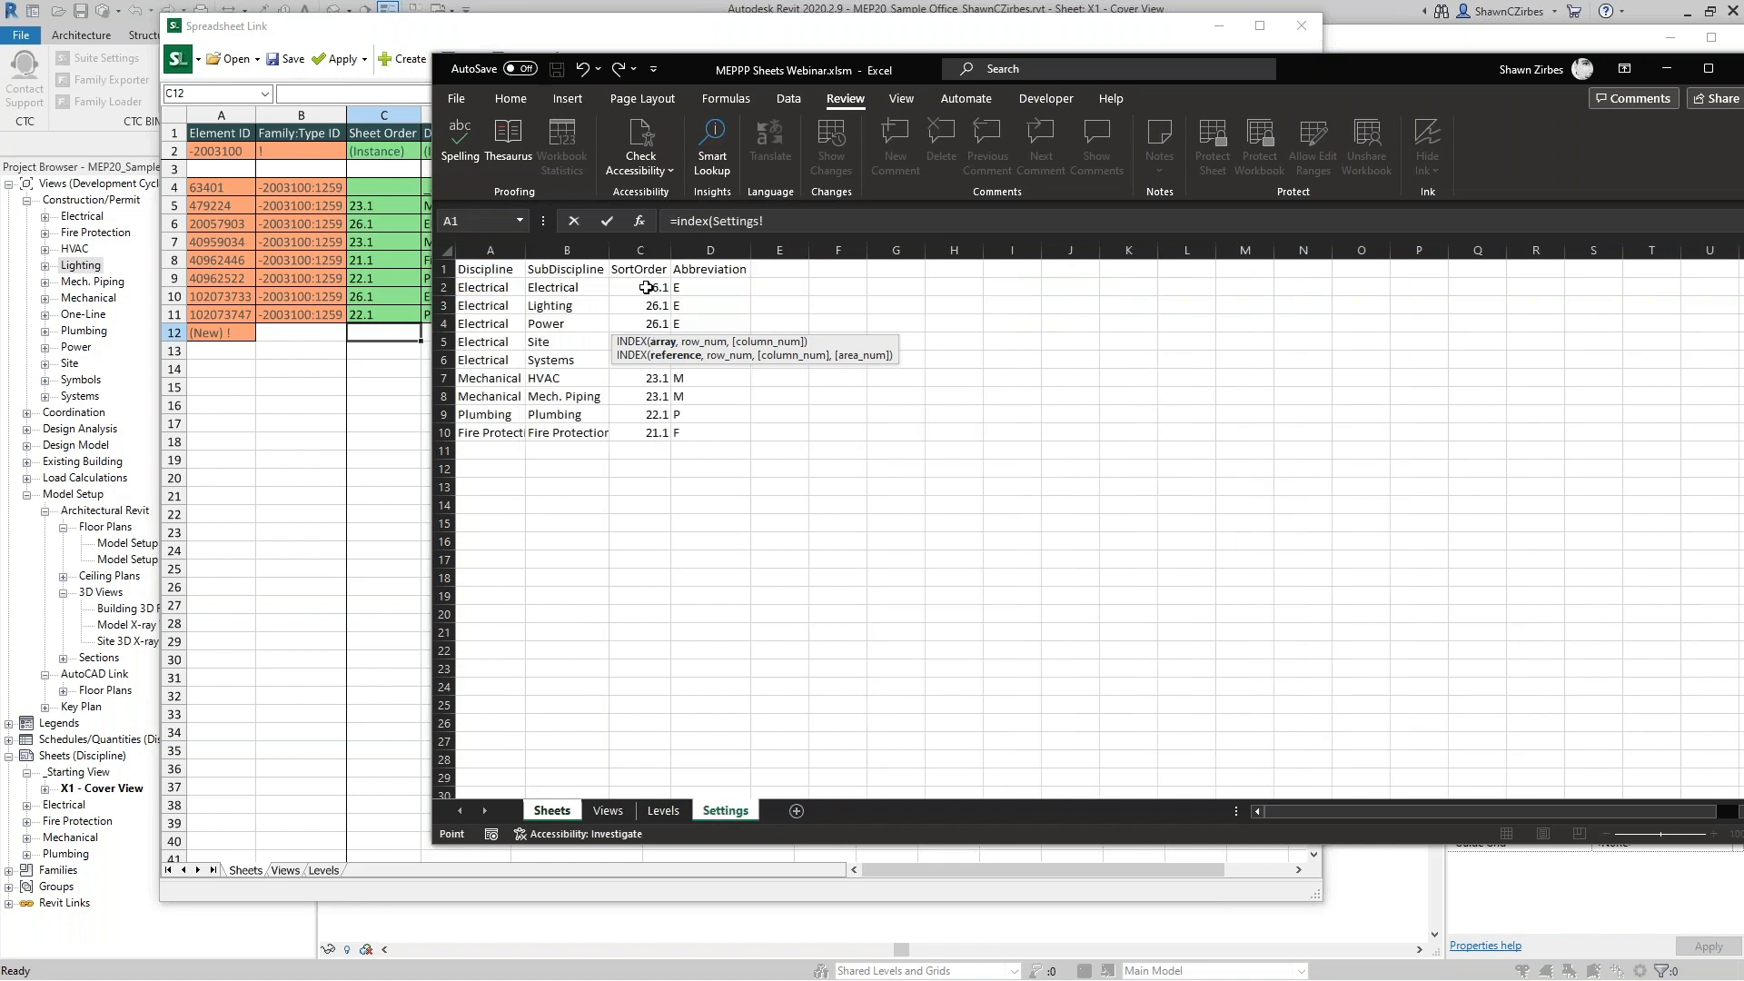
pyautogui.moveTo(645, 287); pyautogui.dragTo(644, 432)
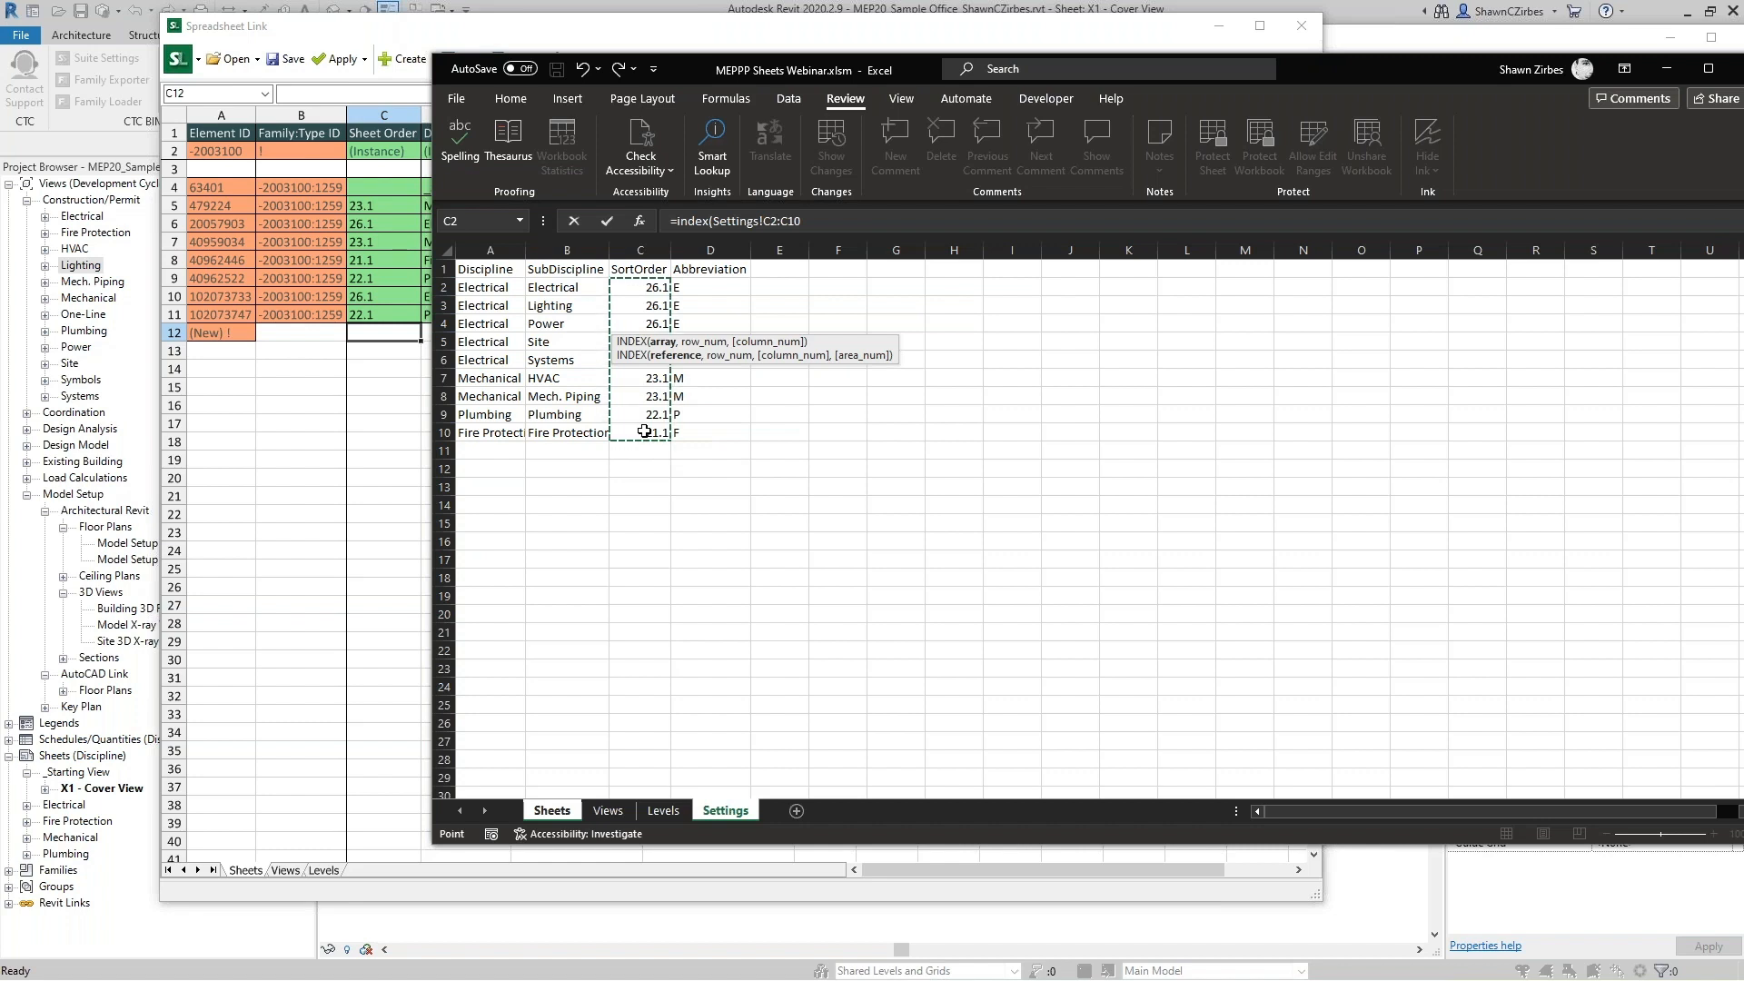
# Lock the rows of the INDEX array as Settings!C$2:C$10 and begin the row-number argument.
pyautogui.click(768, 222)
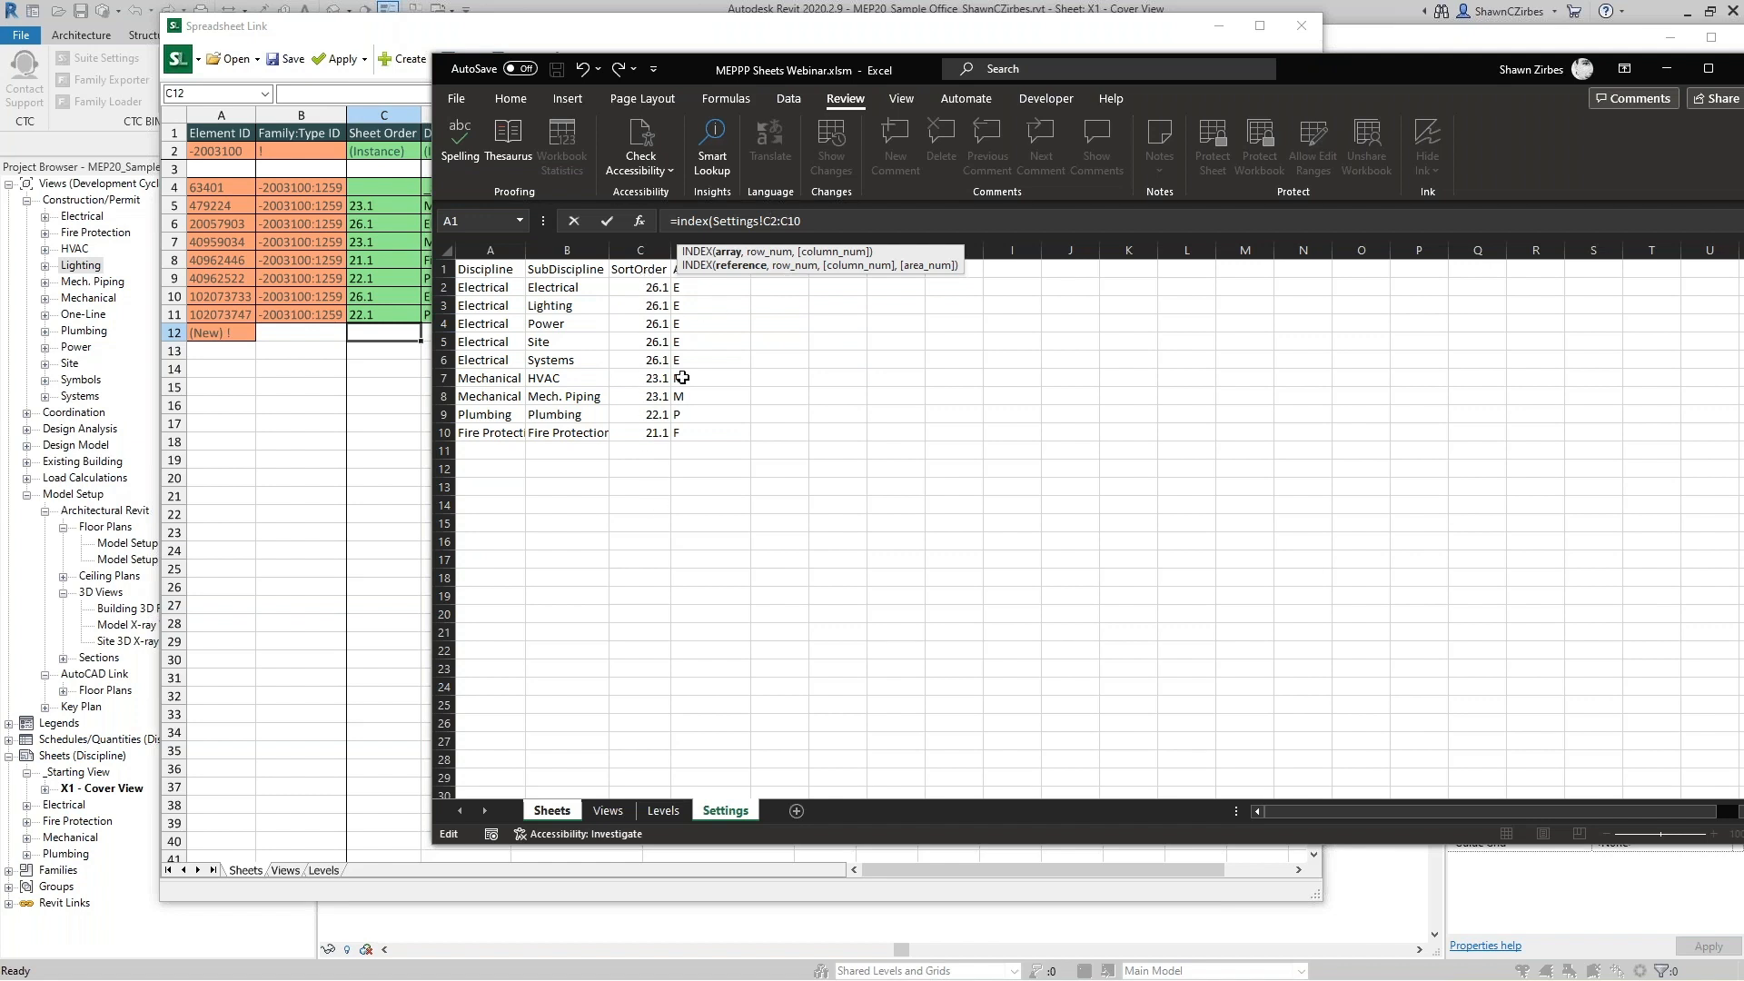
pyautogui.write('$')
pyautogui.press('Right')
pyautogui.press('Right')
pyautogui.press('Right')
pyautogui.write('$')
pyautogui.write(',')
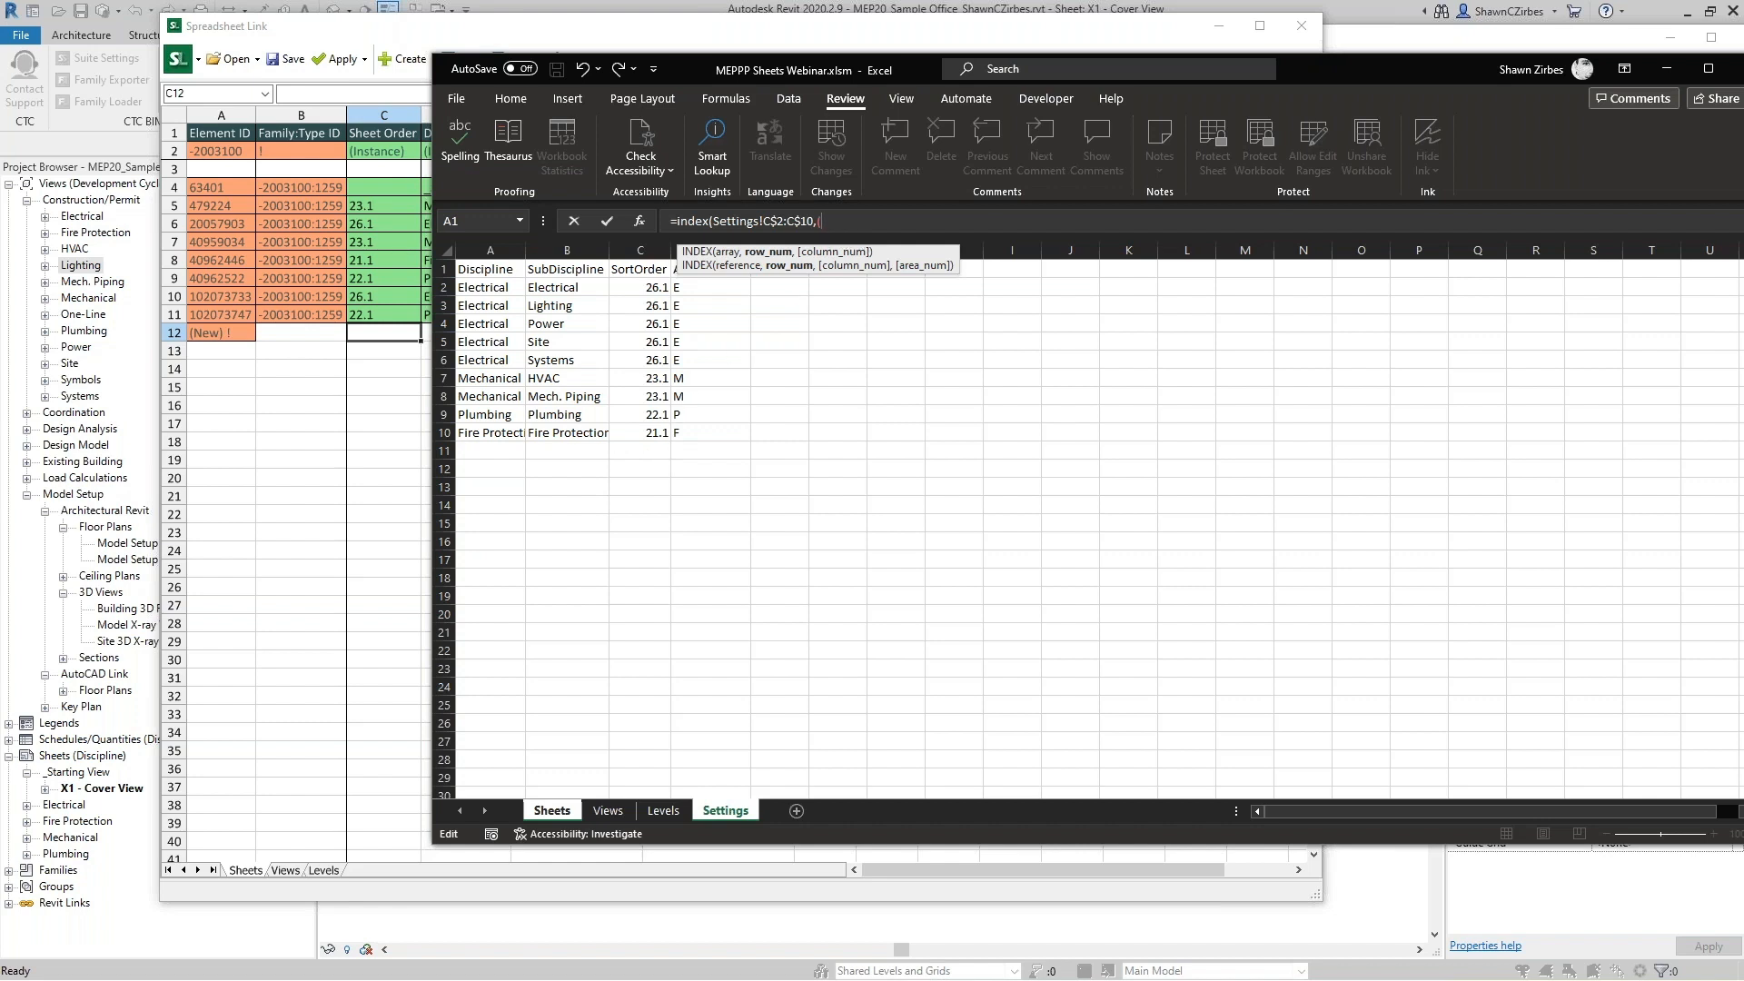
# Nest a MATCH function as the row number, with the sub-discipline cell Views!G4 as its lookup value.
pyautogui.write('match')
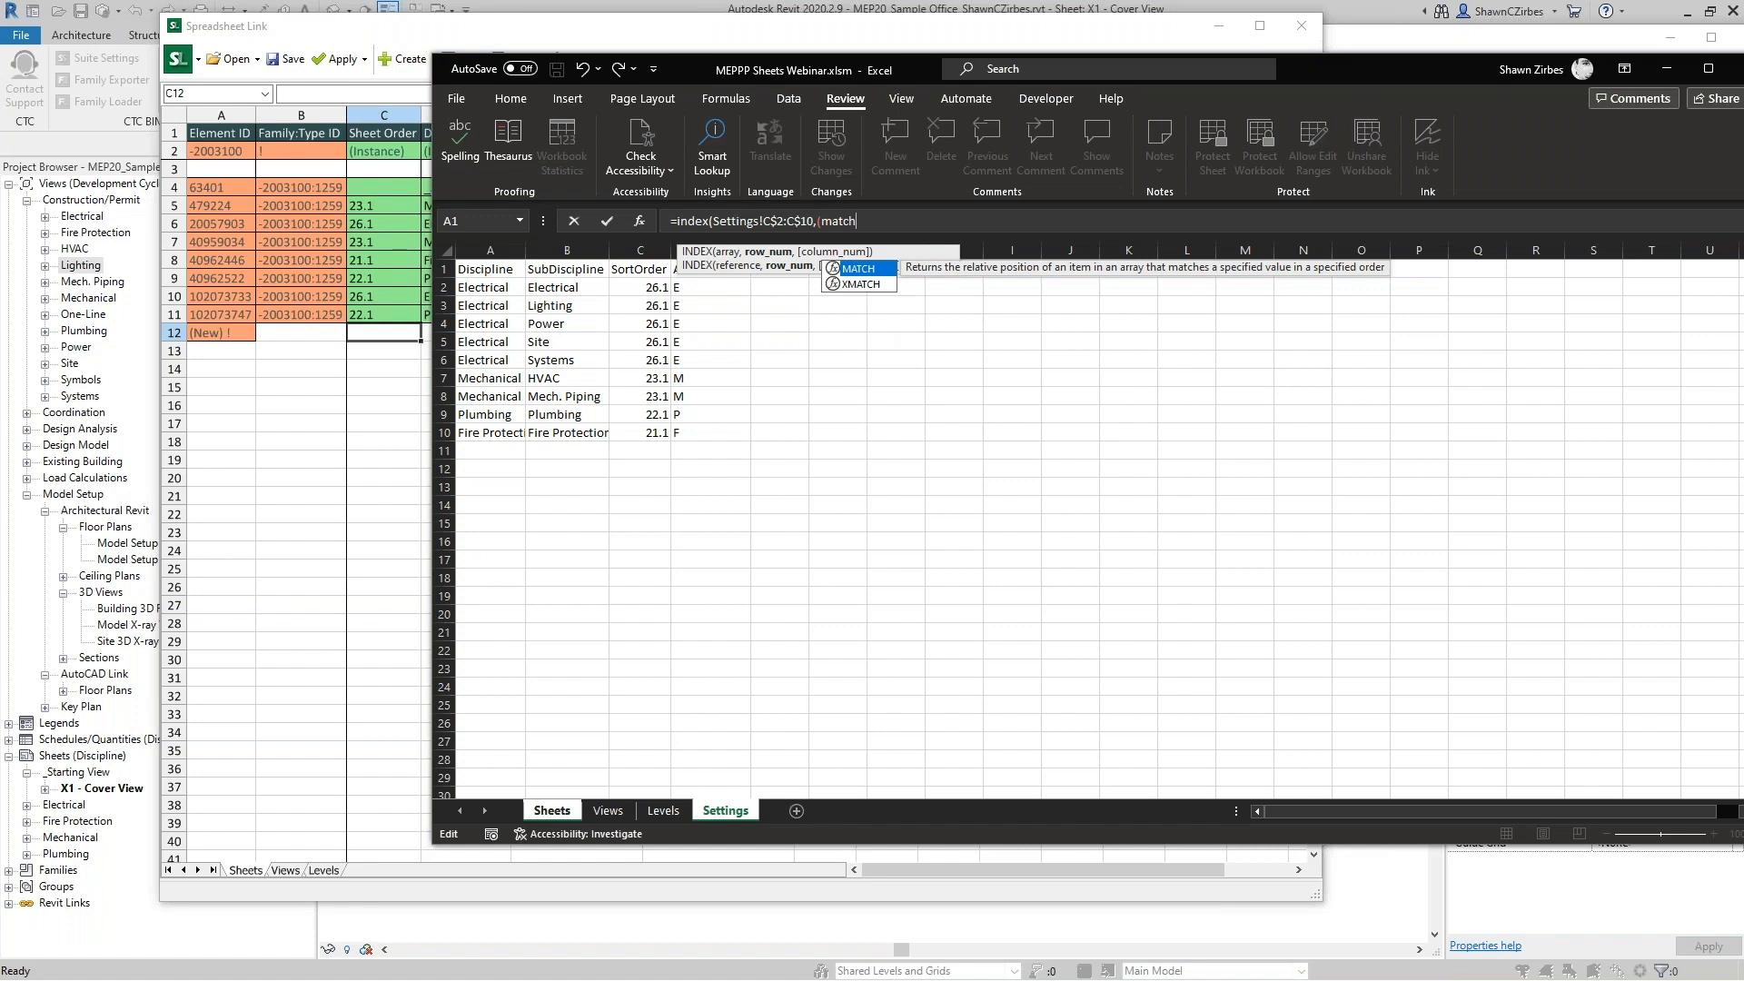
pyautogui.write('(')
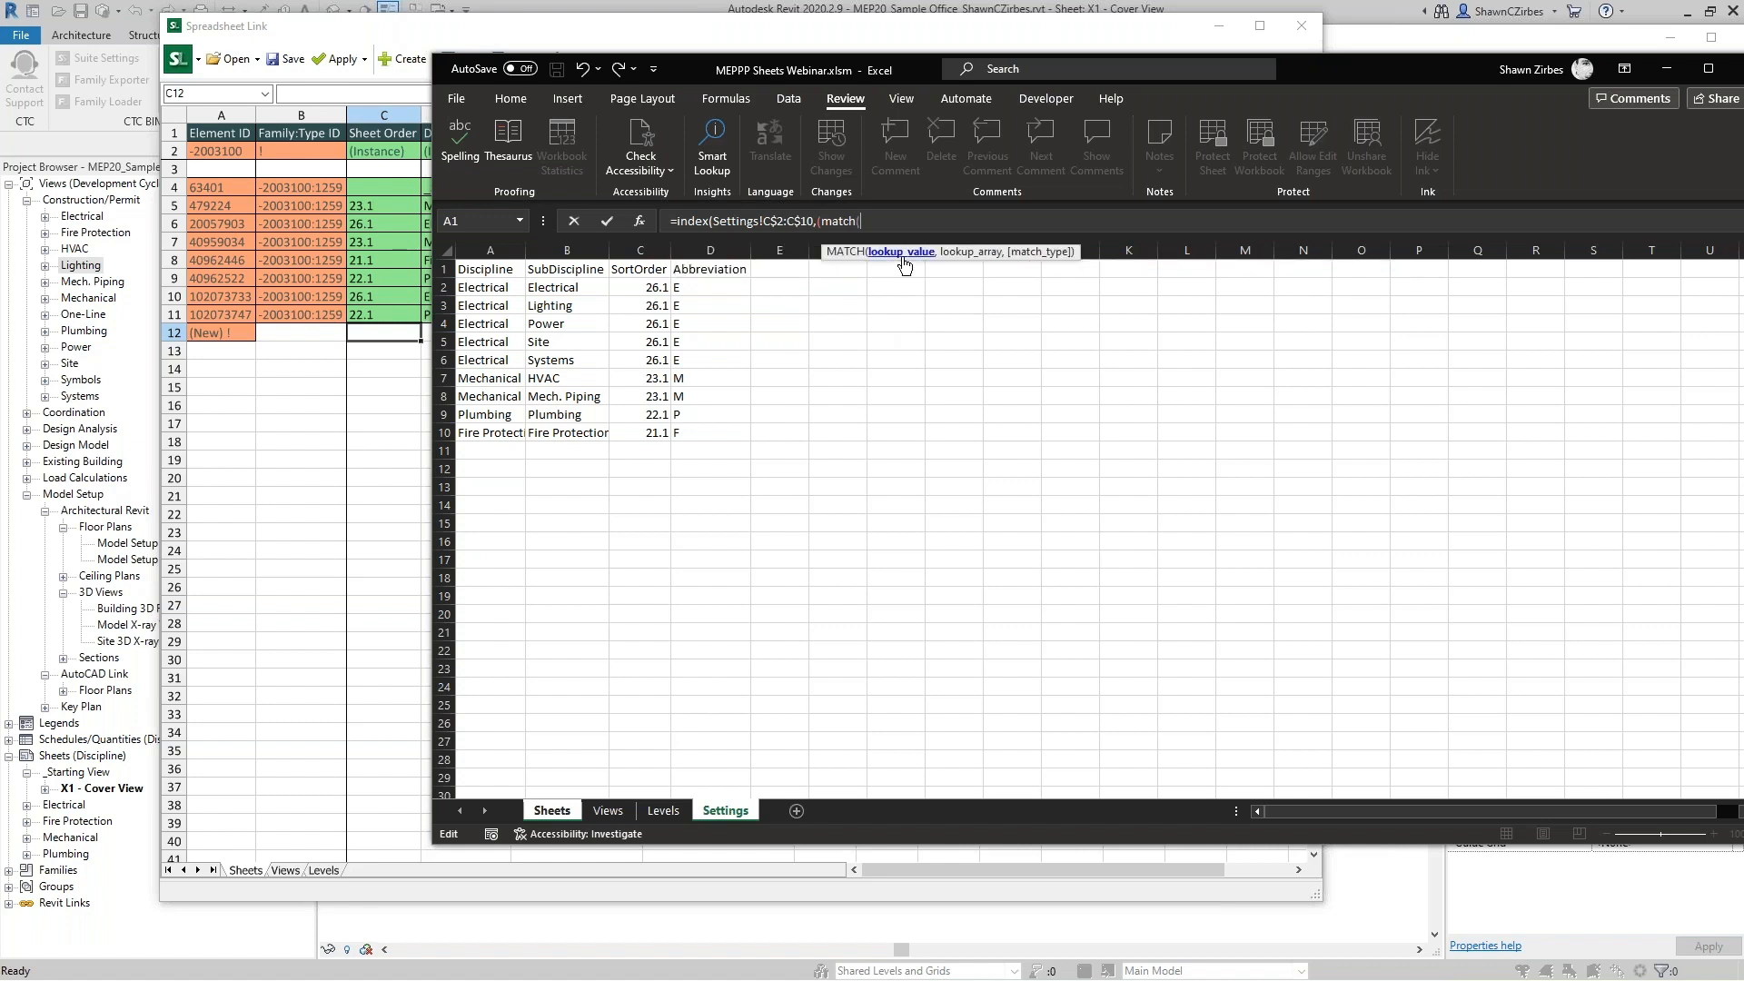
pyautogui.click(608, 811)
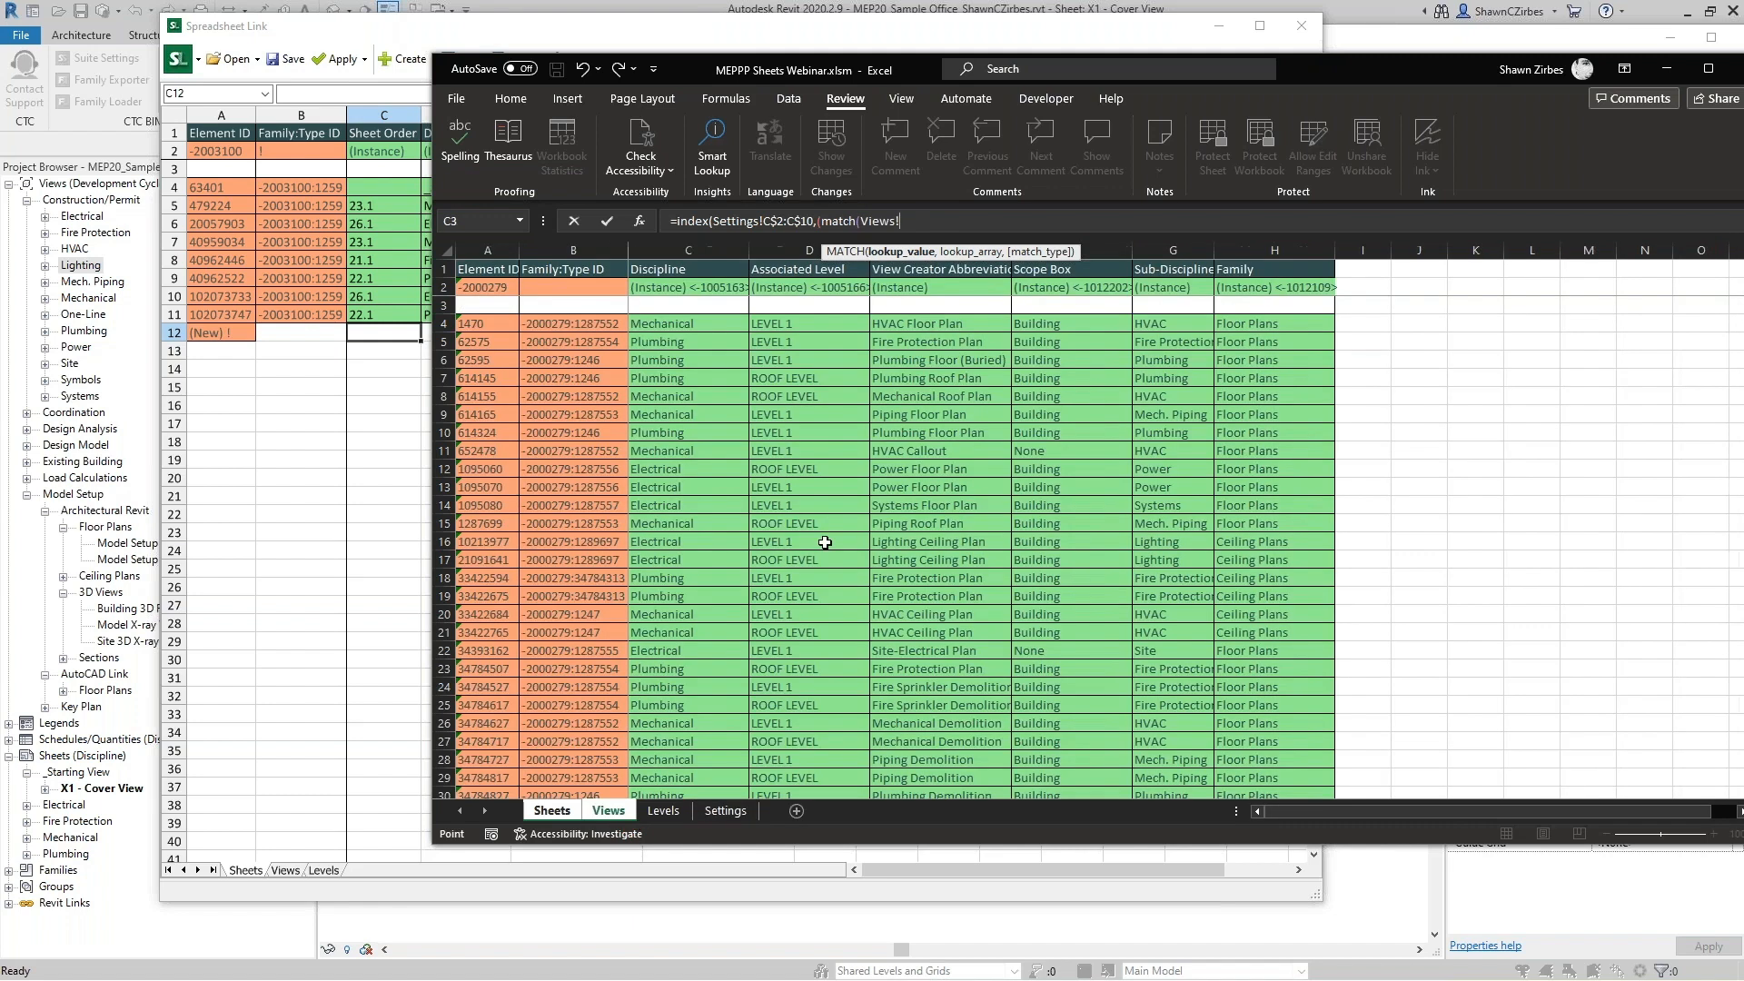
pyautogui.click(1173, 325)
pyautogui.click(950, 227)
pyautogui.write(',')
# Set the MATCH lookup array to the SubDiscipline range Settings!B$2:B$10, with its rows locked.
pyautogui.click(717, 812)
pyautogui.moveTo(550, 287); pyautogui.dragTo(573, 434)
pyautogui.click(976, 221)
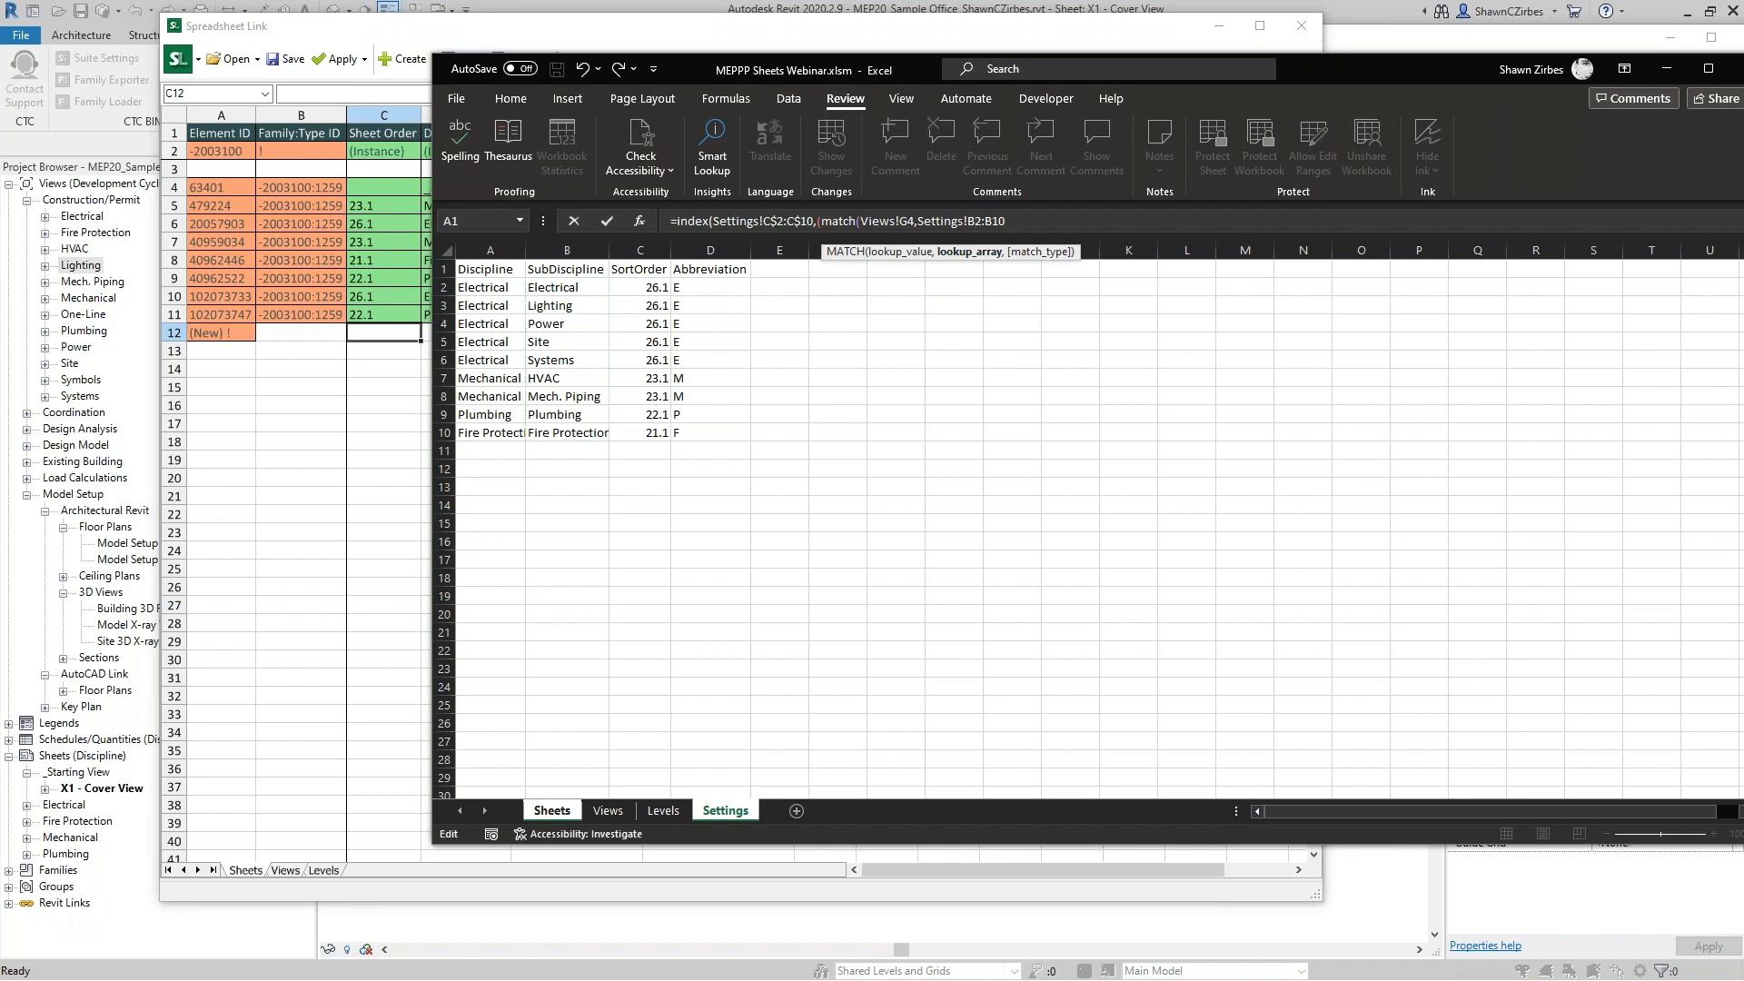
pyautogui.press('F4')
pyautogui.press('F4')
pyautogui.click(914, 222)
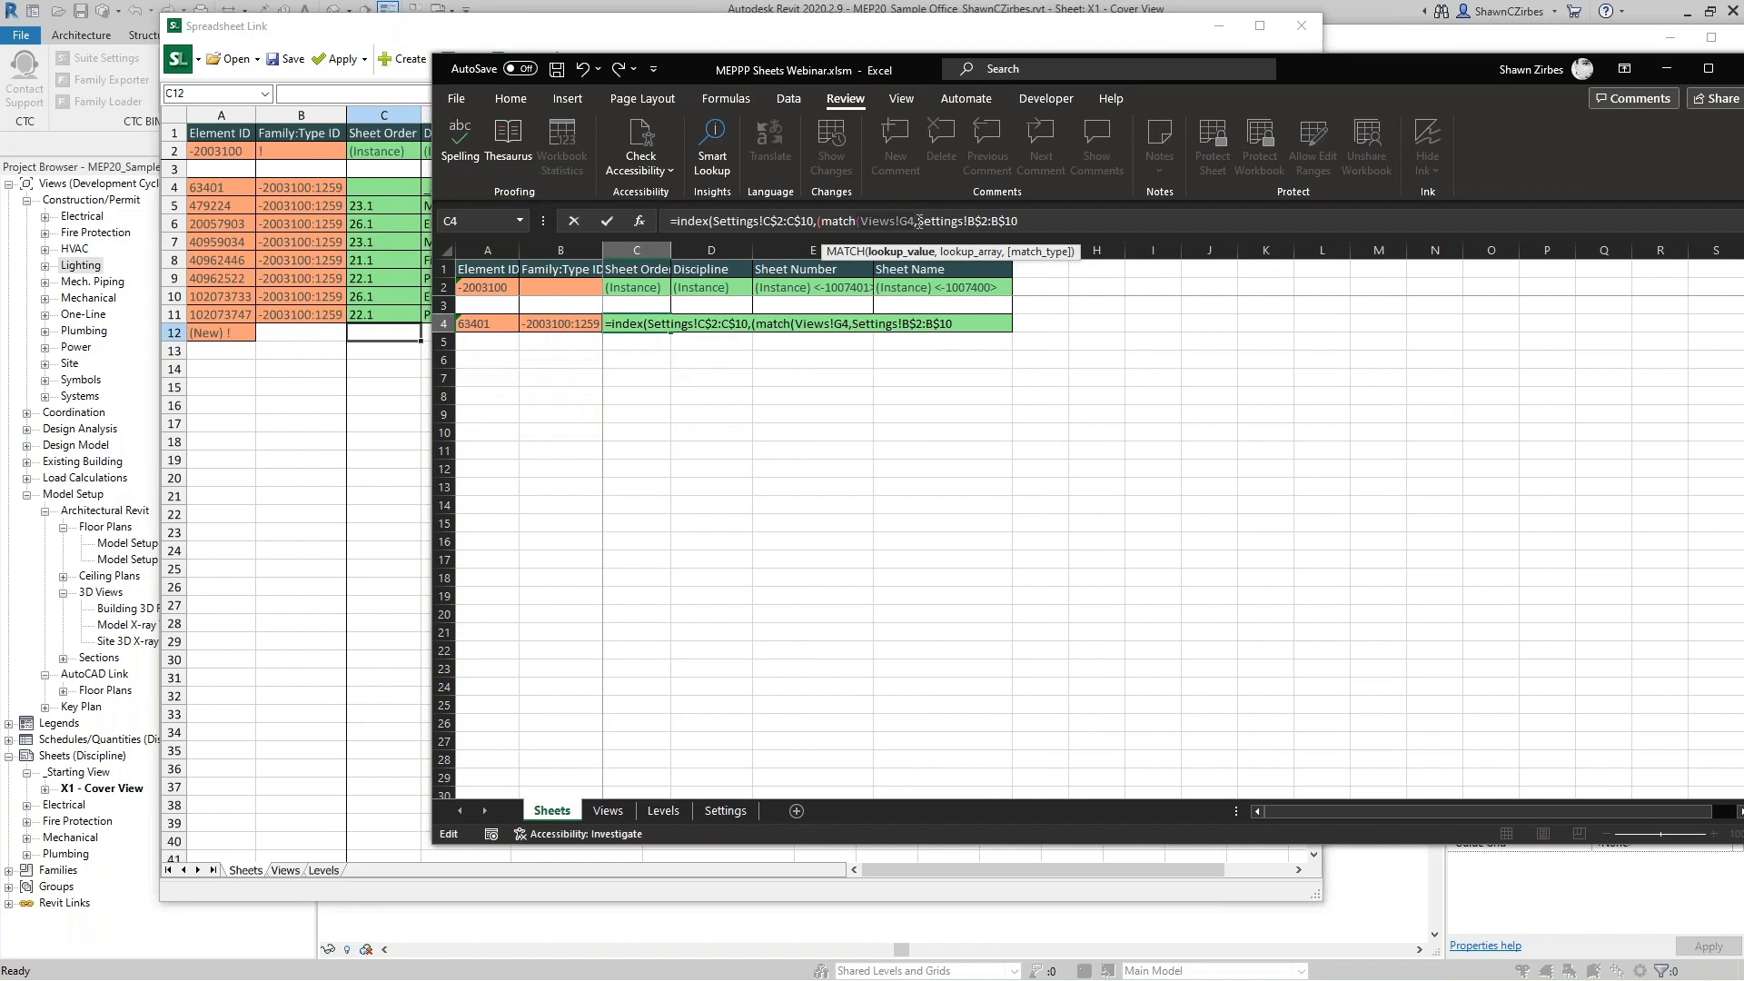
# Finish the Sheet Order formula with match type 0 for an exact match and accept the suggested closing-parenthesis correction.
pyautogui.click(1032, 222)
pyautogui.write(',')
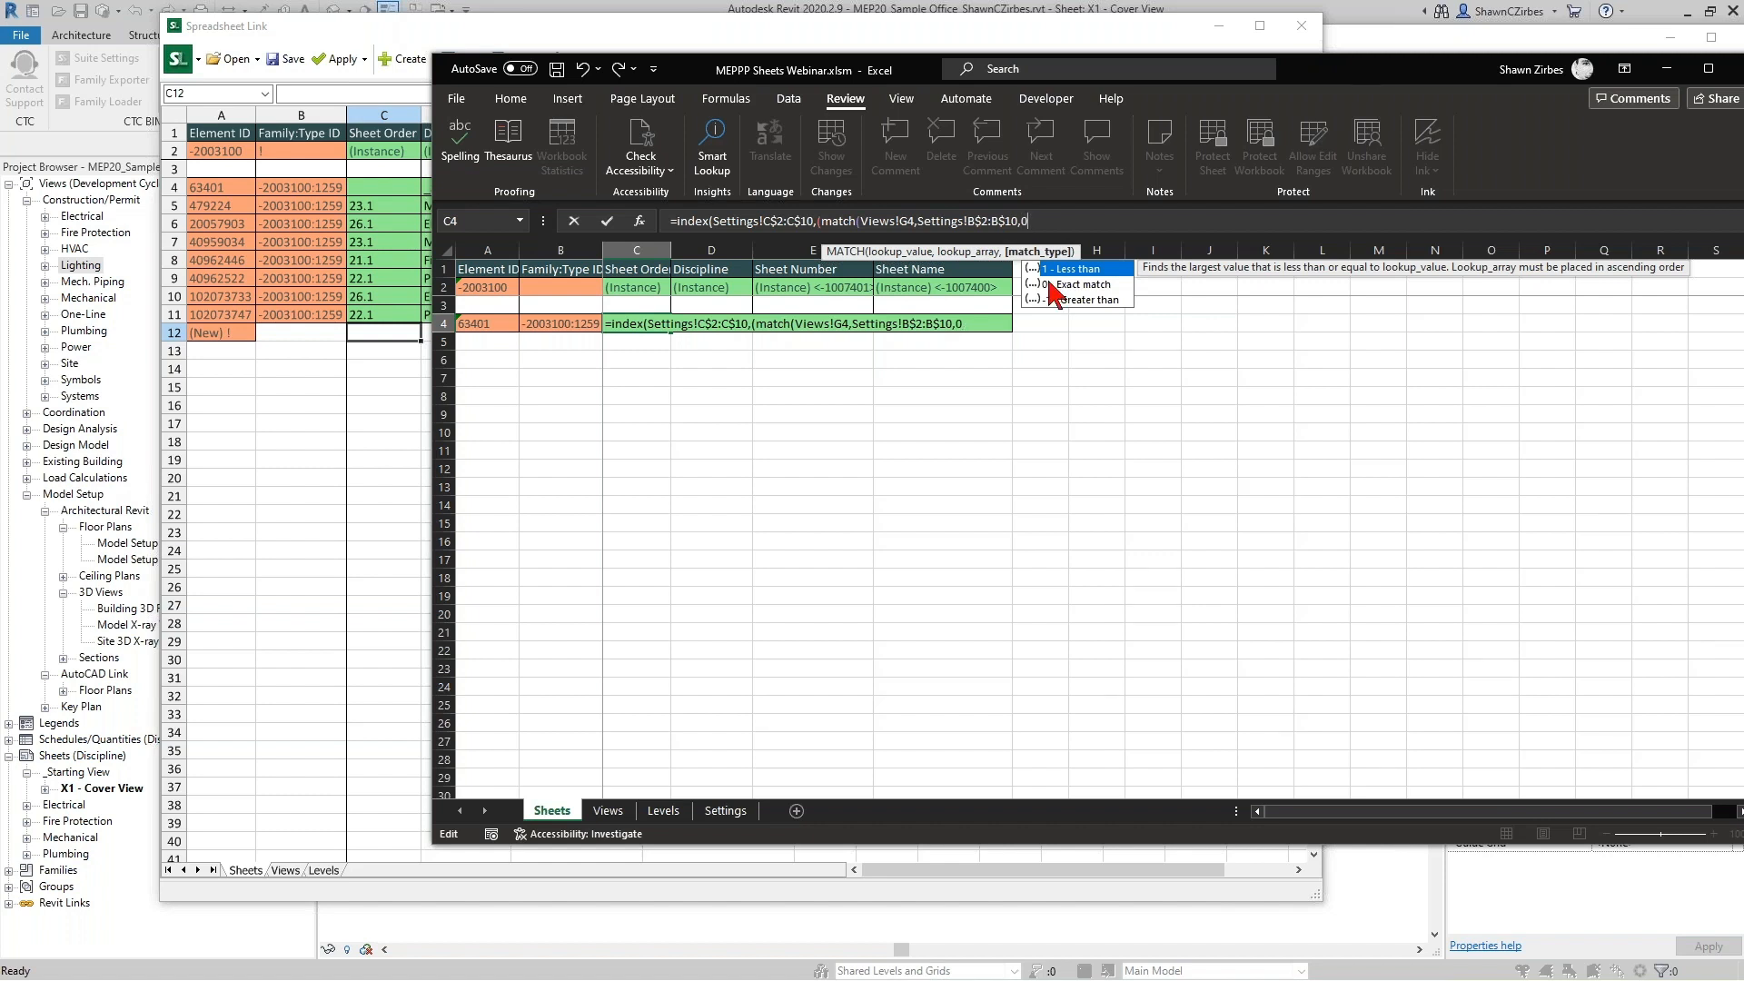
pyautogui.write('0),')
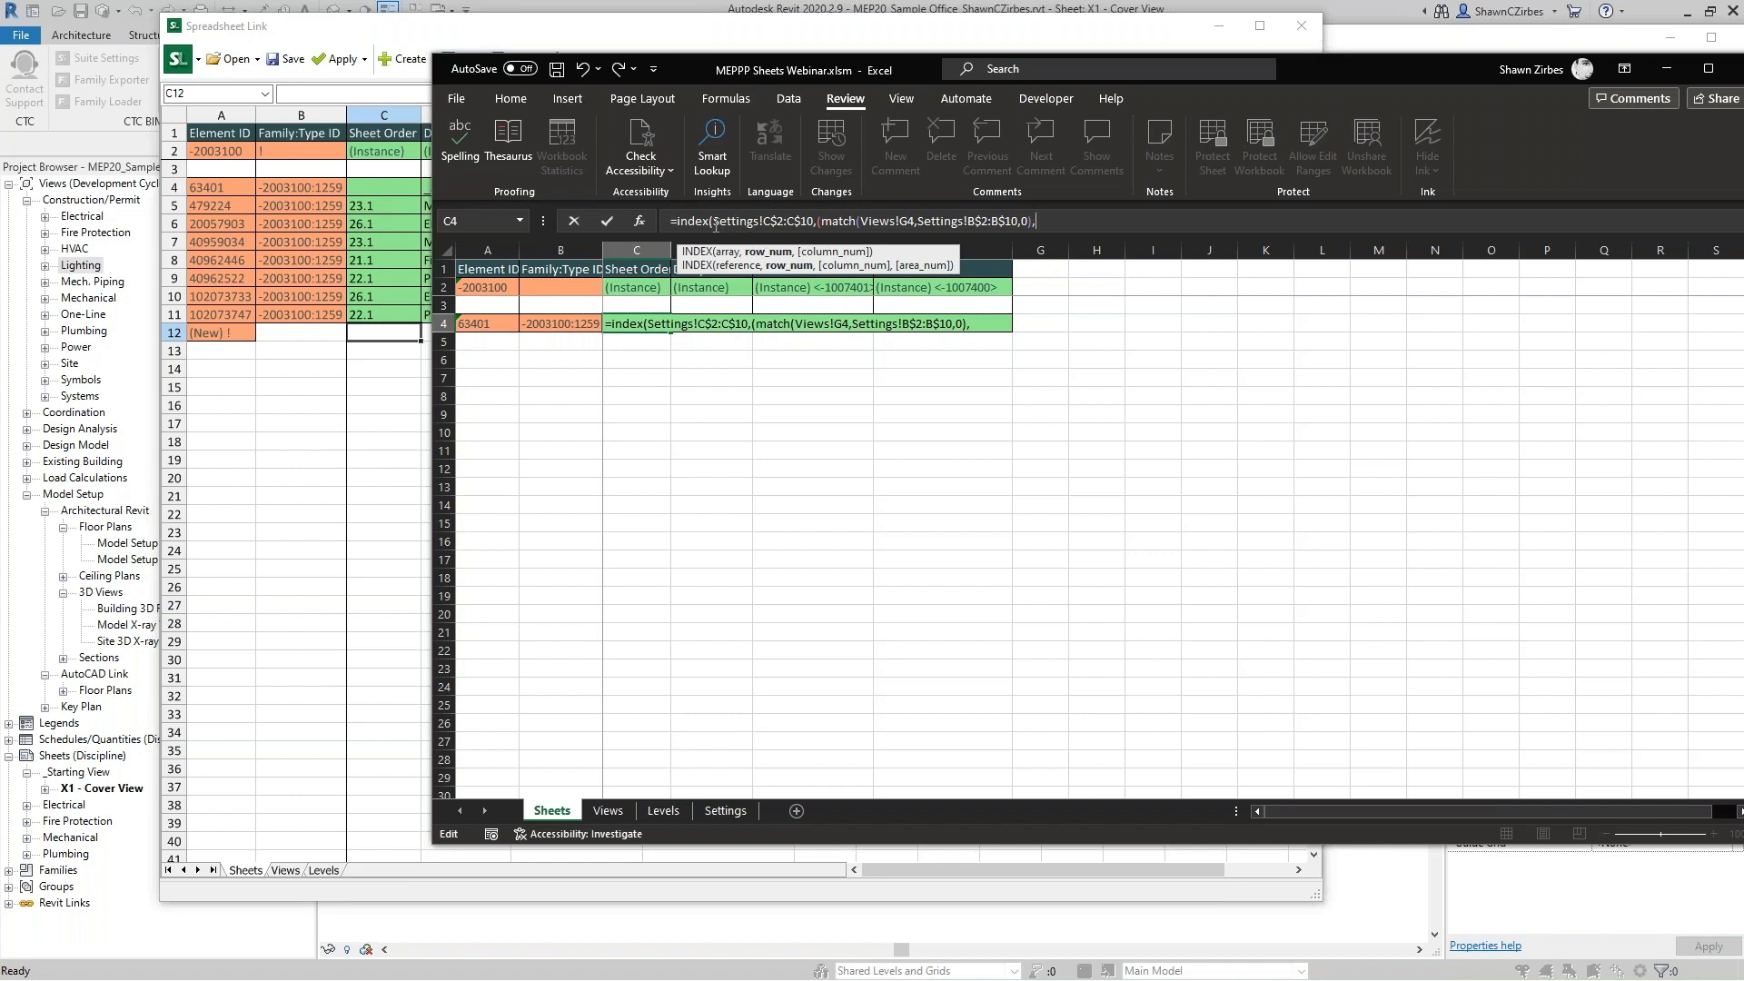
pyautogui.click(813, 228)
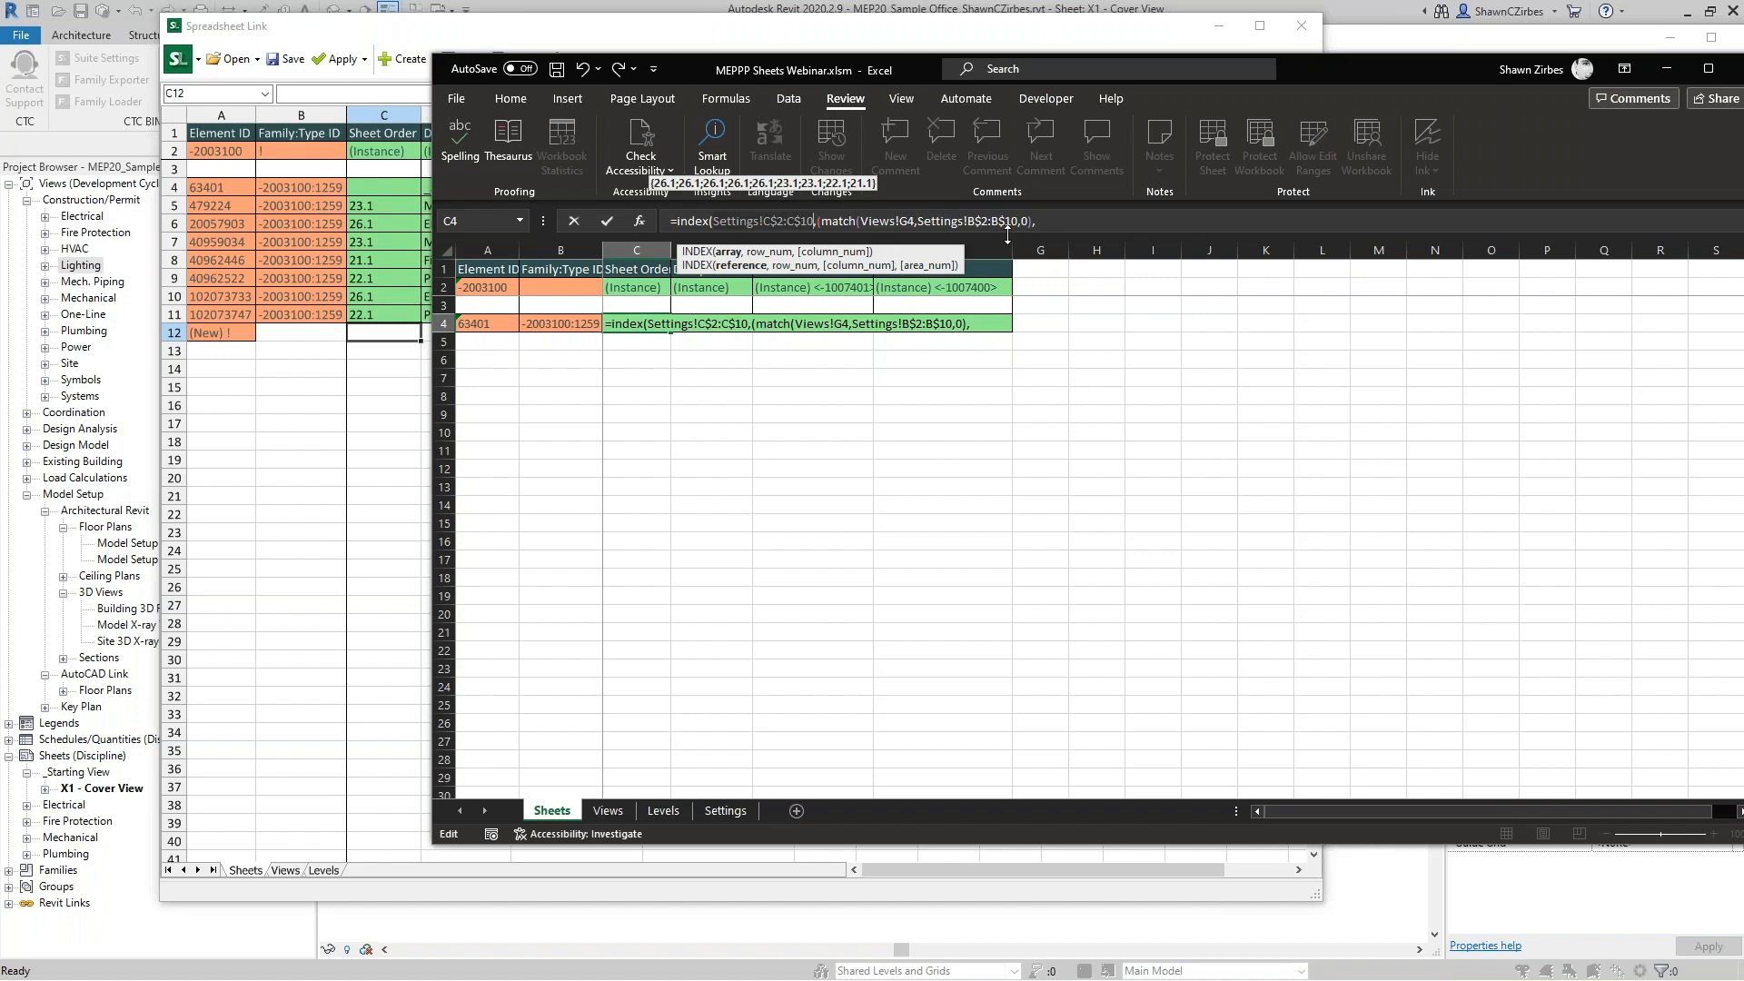
pyautogui.click(1057, 219)
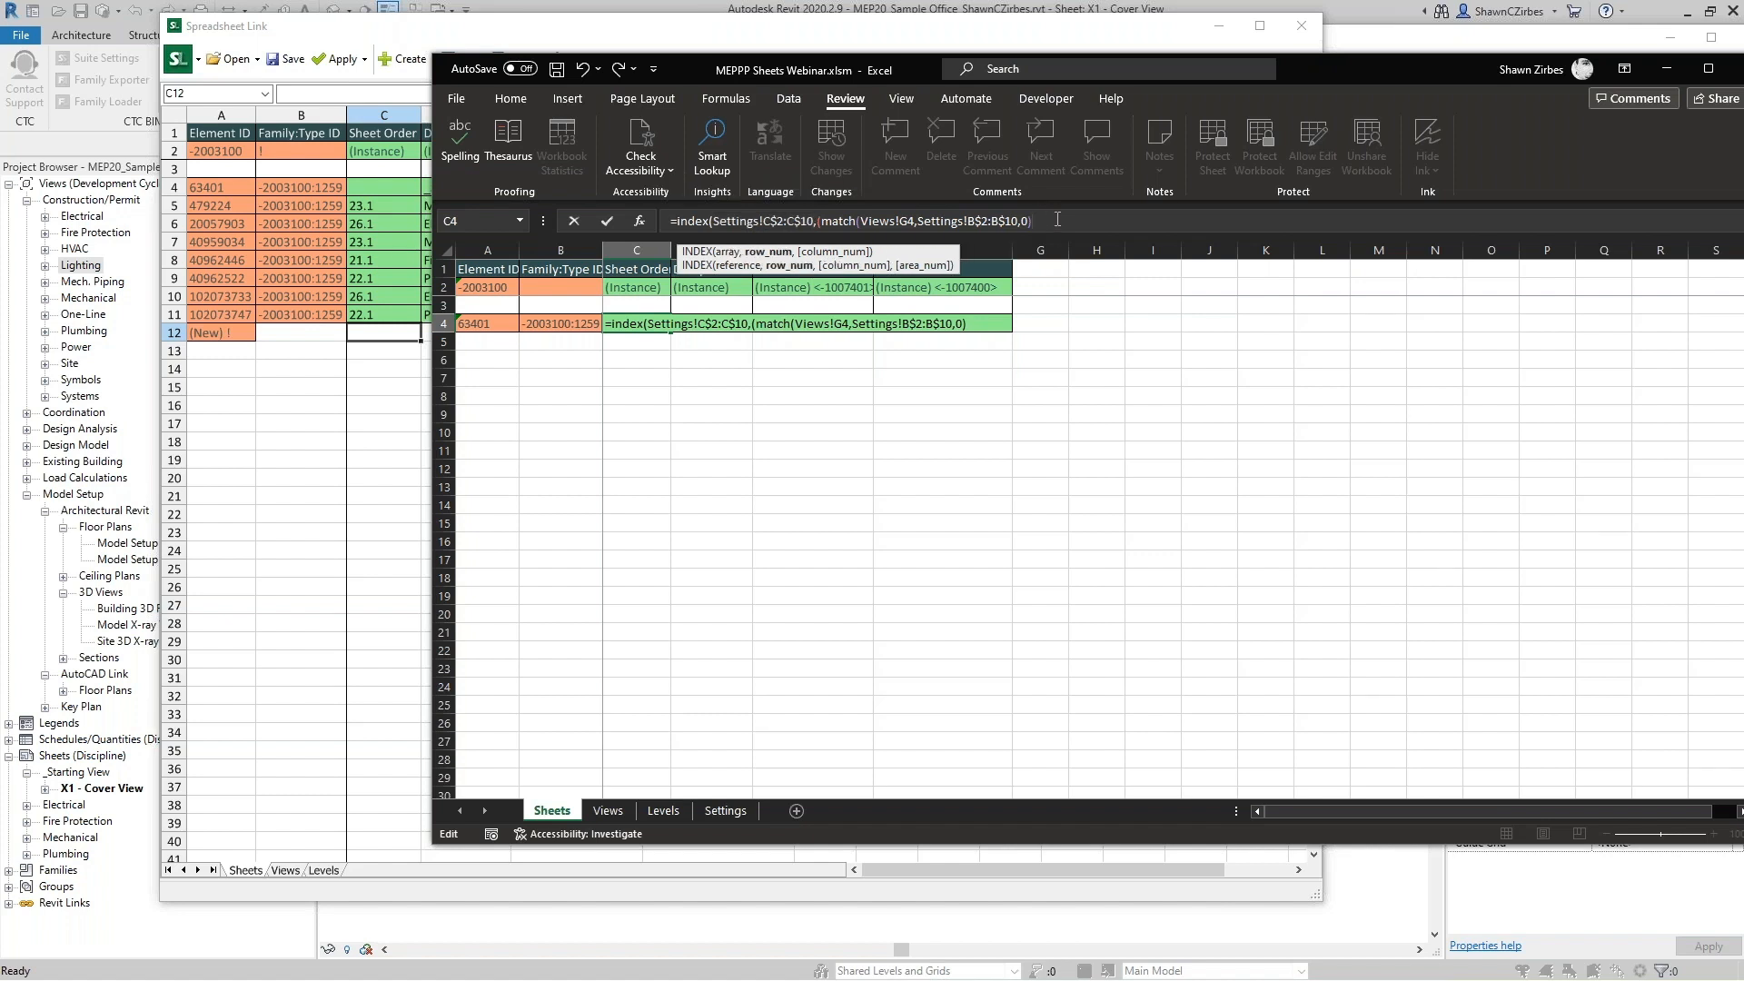
pyautogui.press('Return')
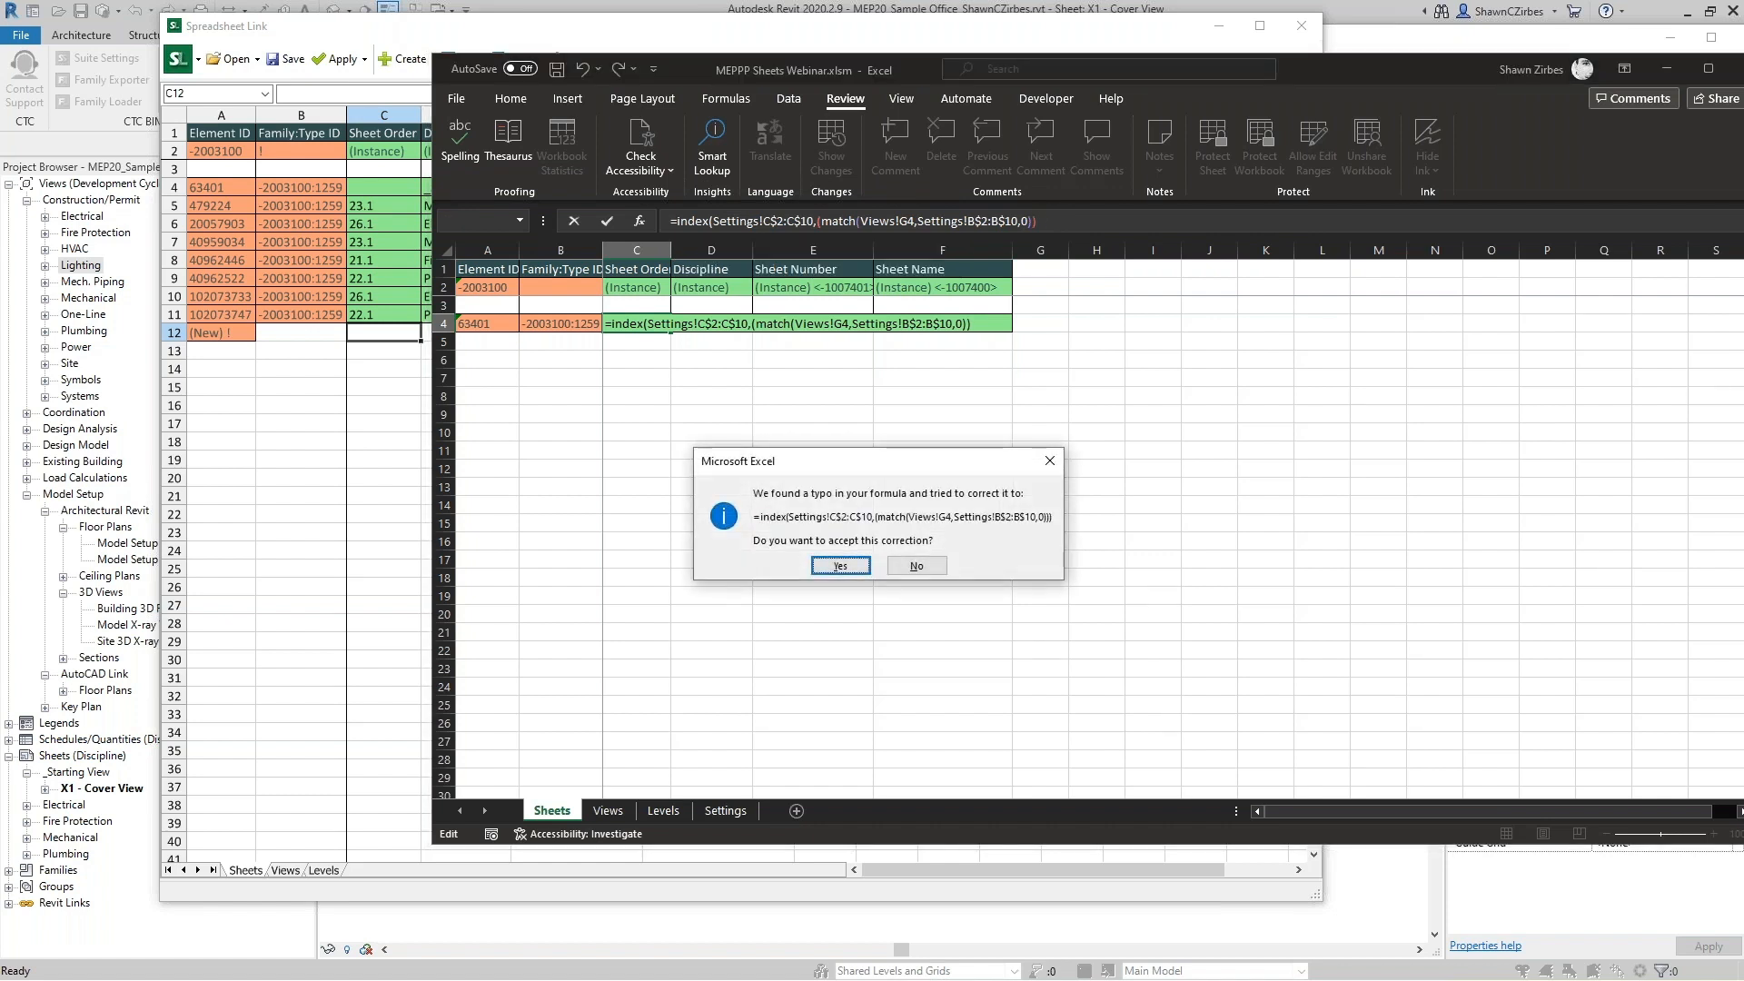
pyautogui.press('Return')
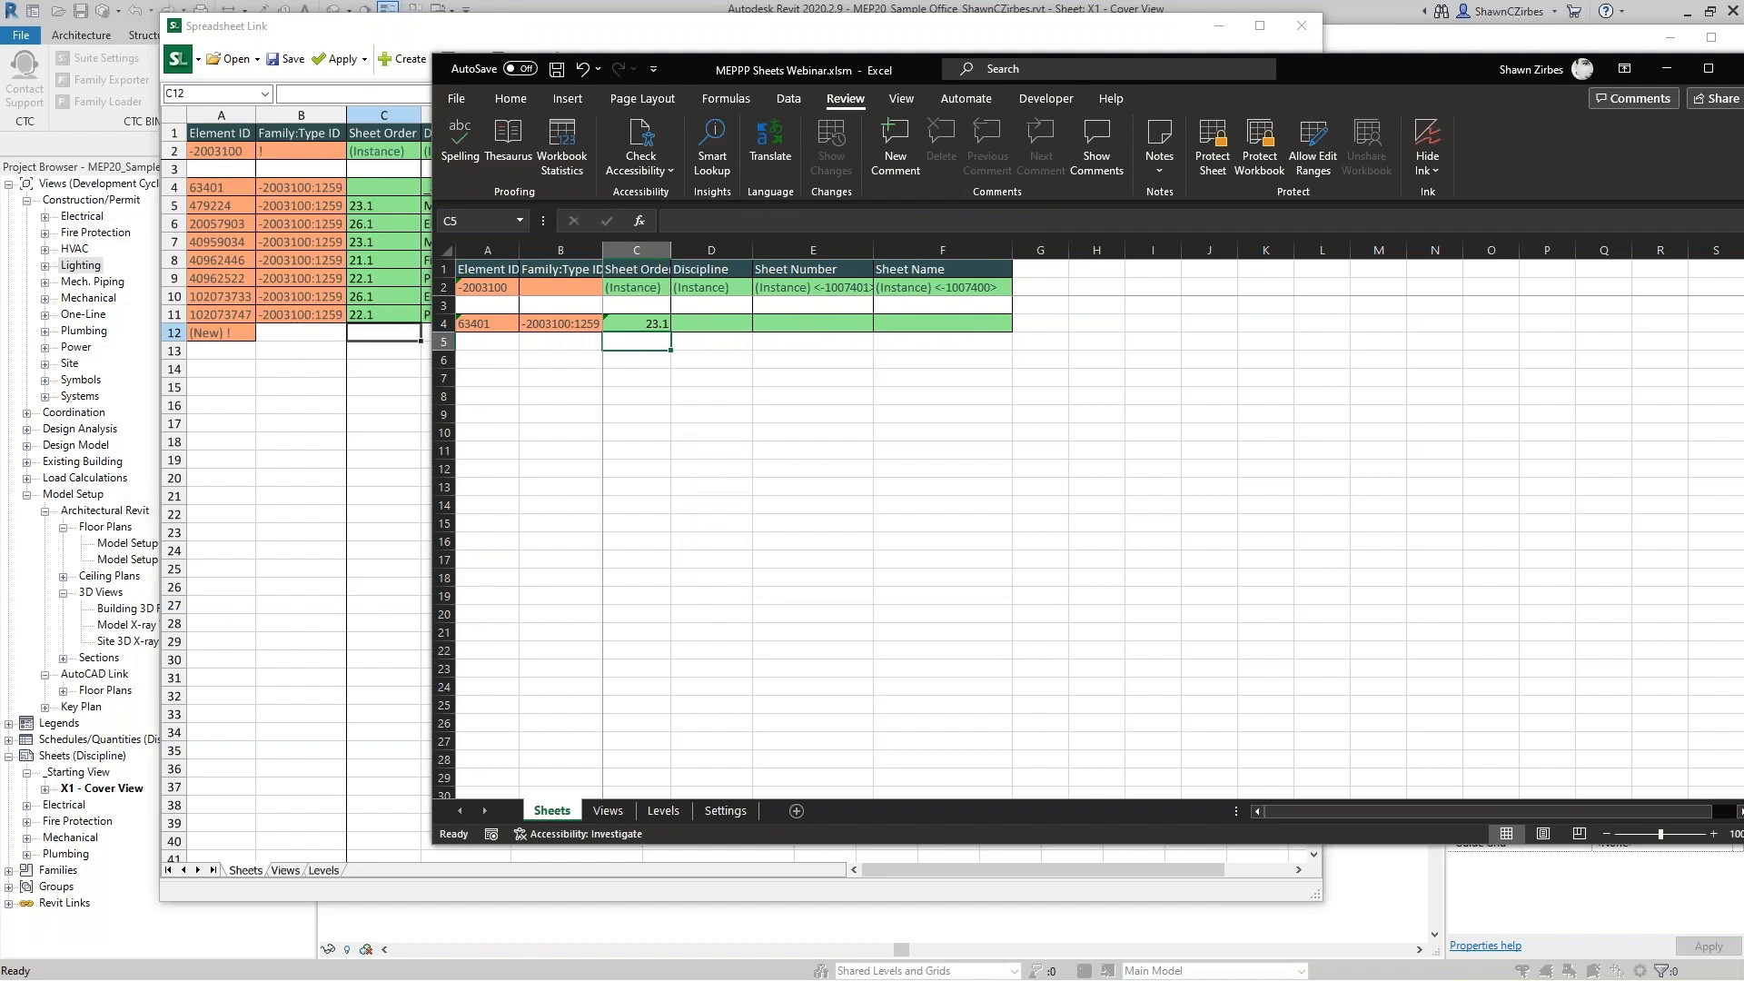
# Copy the INDEX/MATCH formula text from the Sheet Order cell C4 into the Discipline cell D4.
pyautogui.click(646, 325)
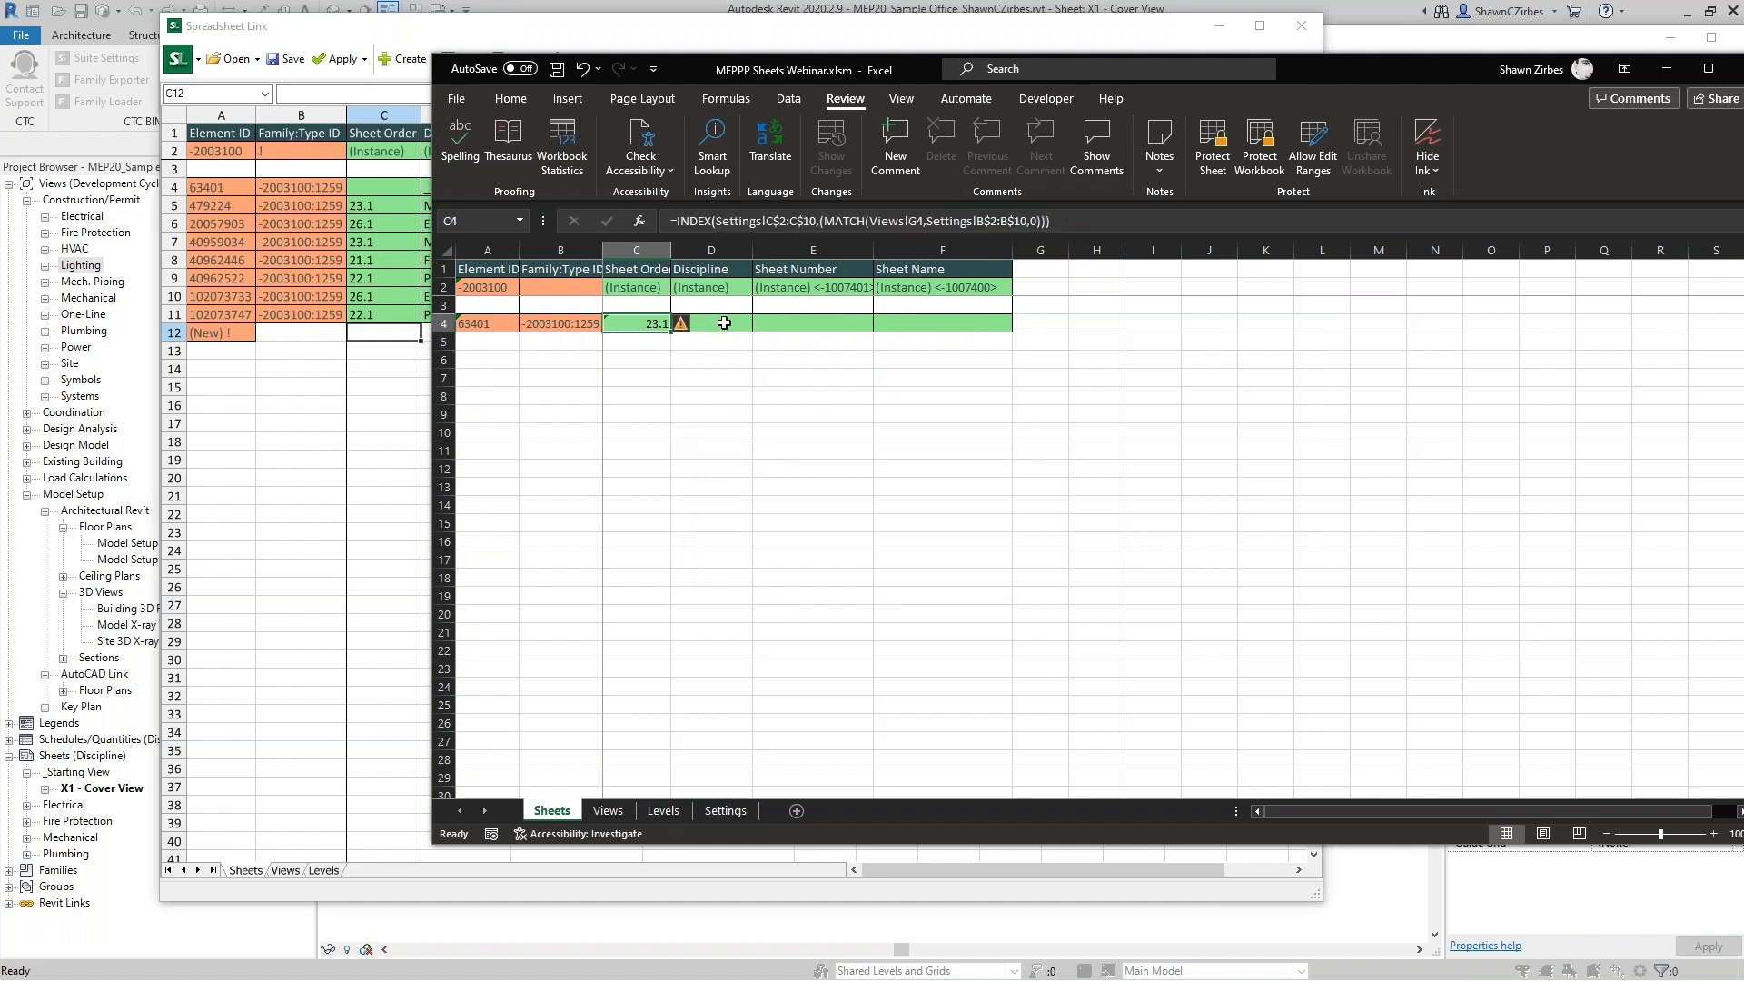
pyautogui.click(724, 324)
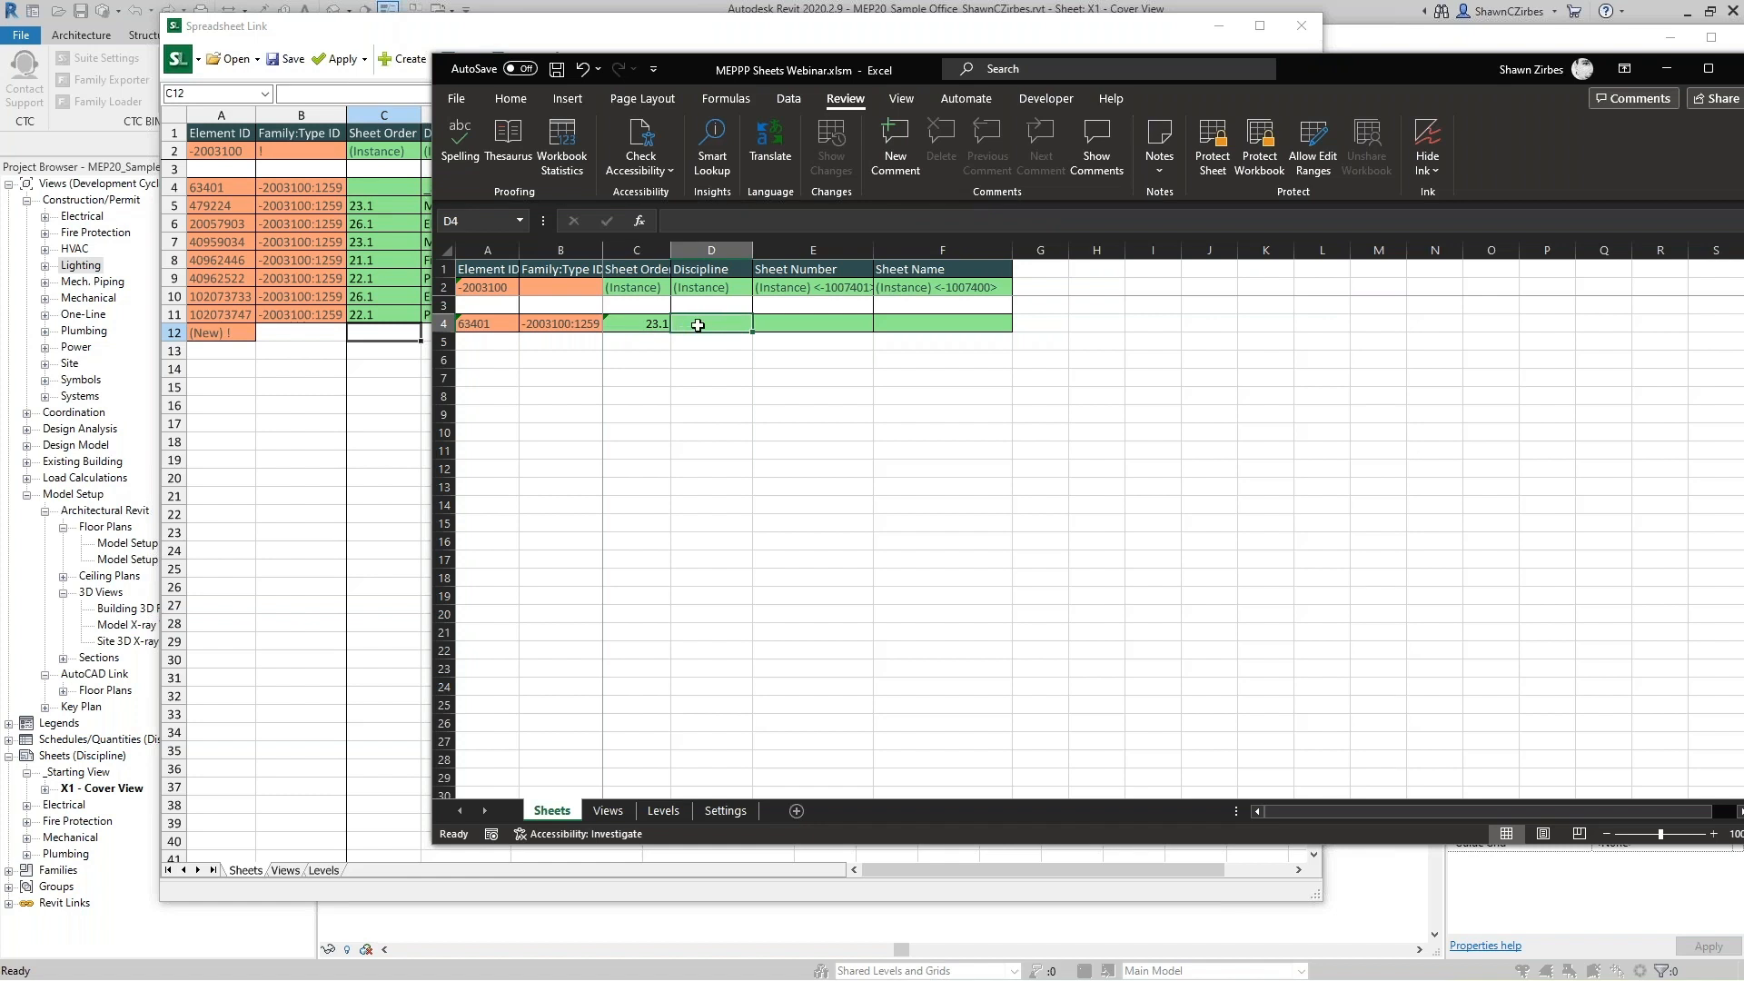
pyautogui.click(660, 326)
pyautogui.moveTo(1096, 217); pyautogui.dragTo(662, 229)
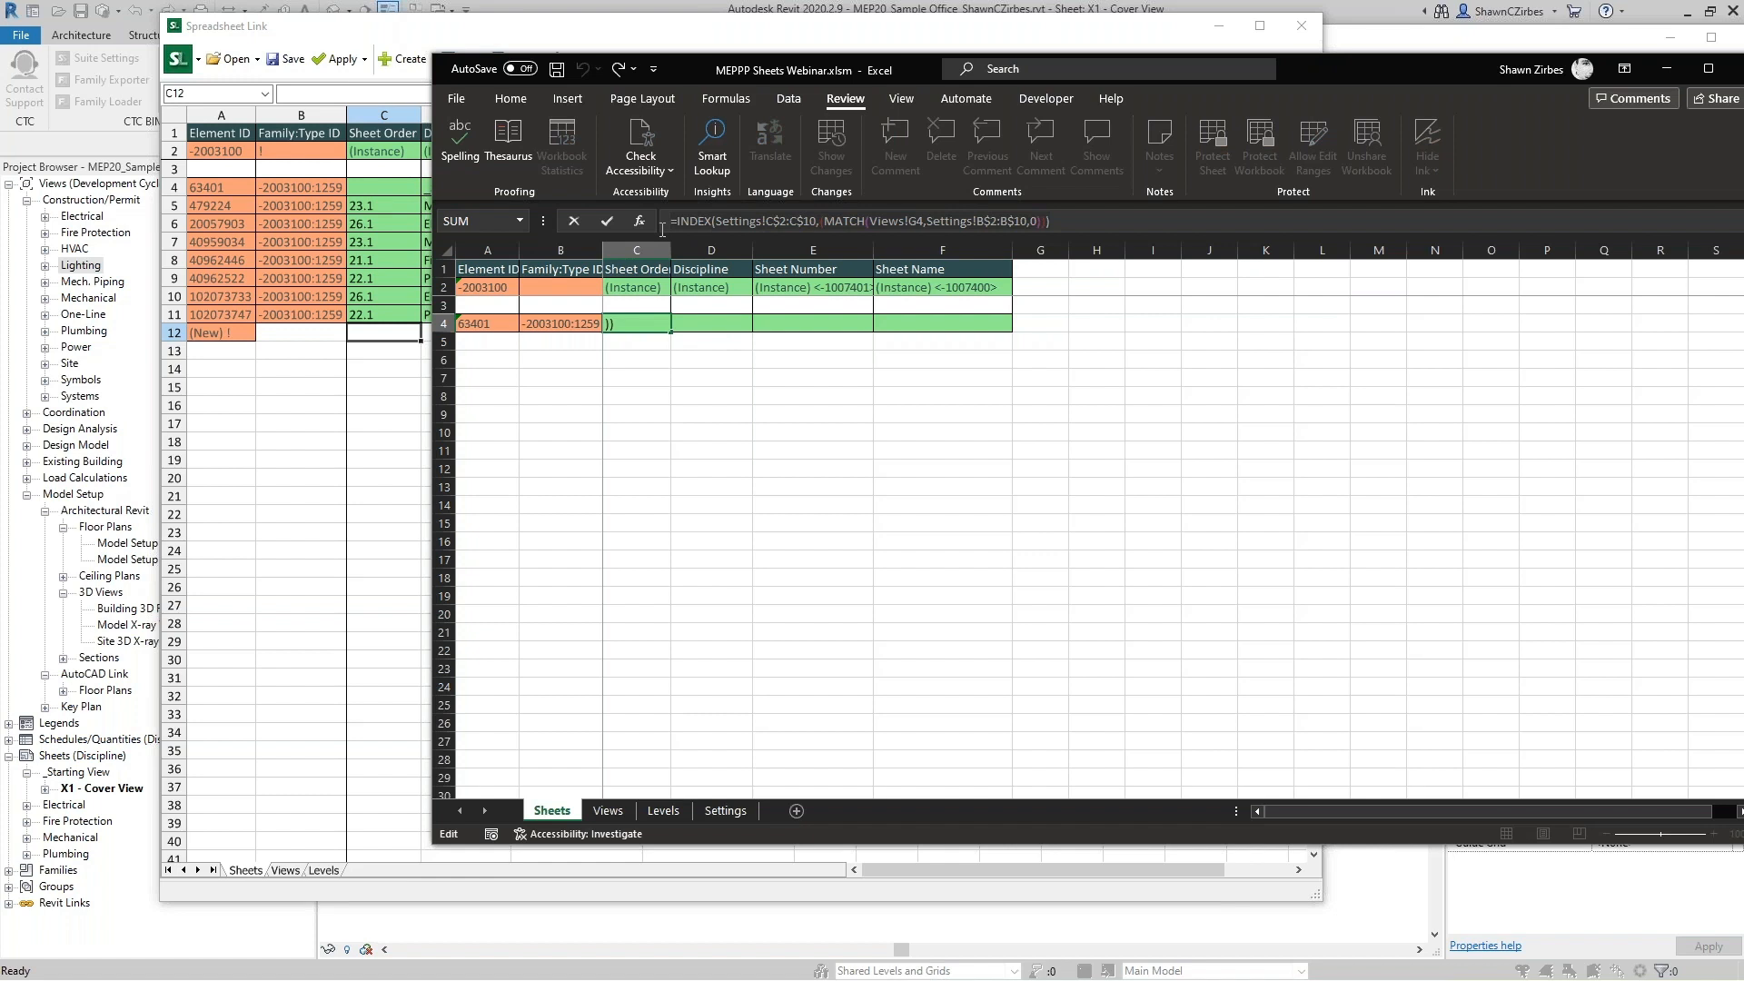
pyautogui.press('Tab')
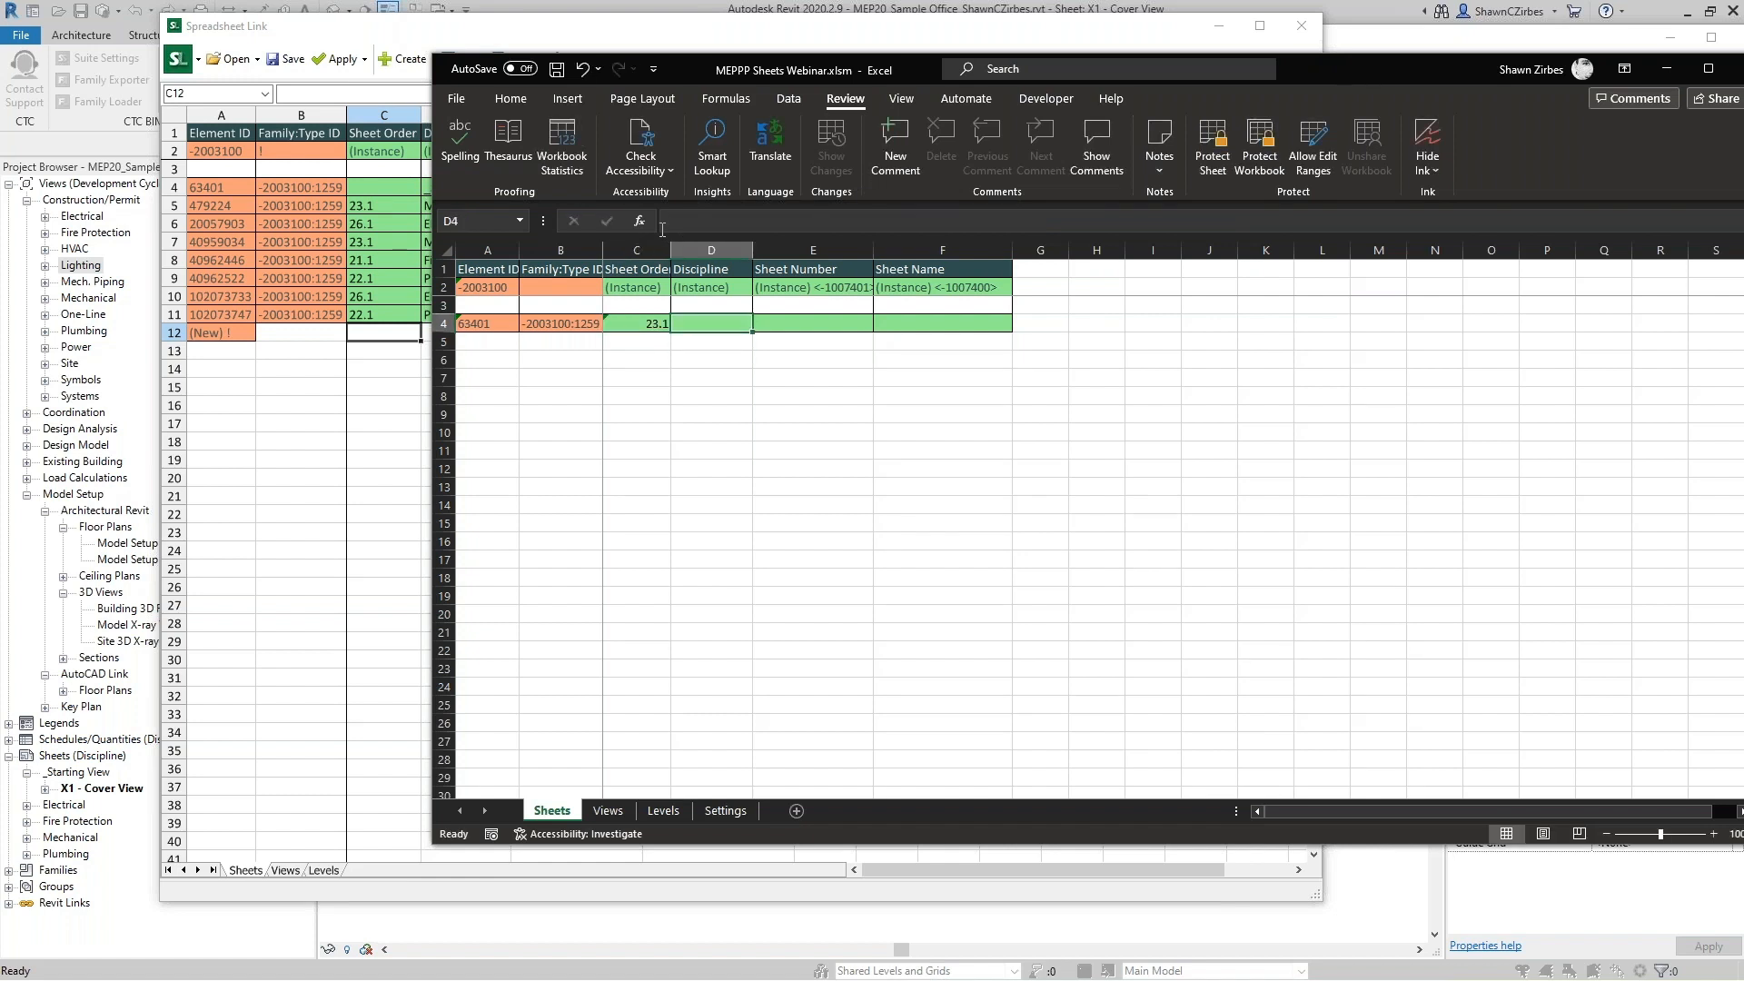
pyautogui.click(958, 233)
pyautogui.hotkey('ctrl', 'v')
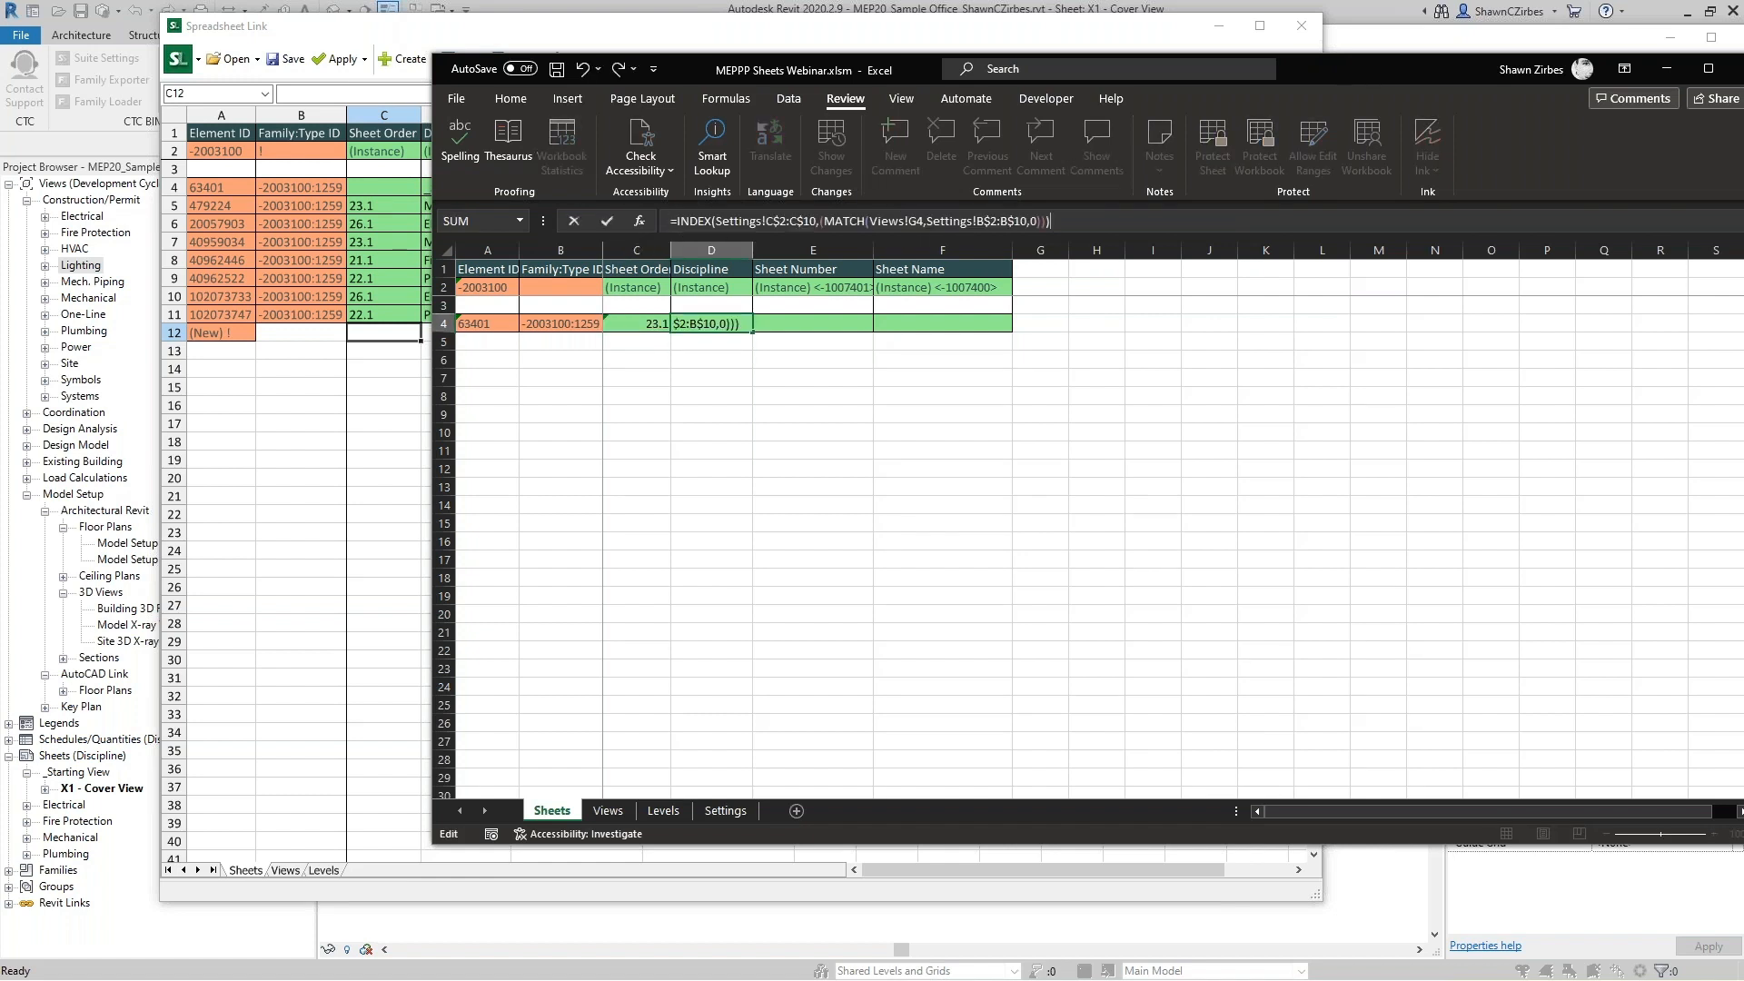
# Examine the Discipline range A2:A10 and the SortOrder range C2:C10 on the Settings sheet.
pyautogui.click(725, 811)
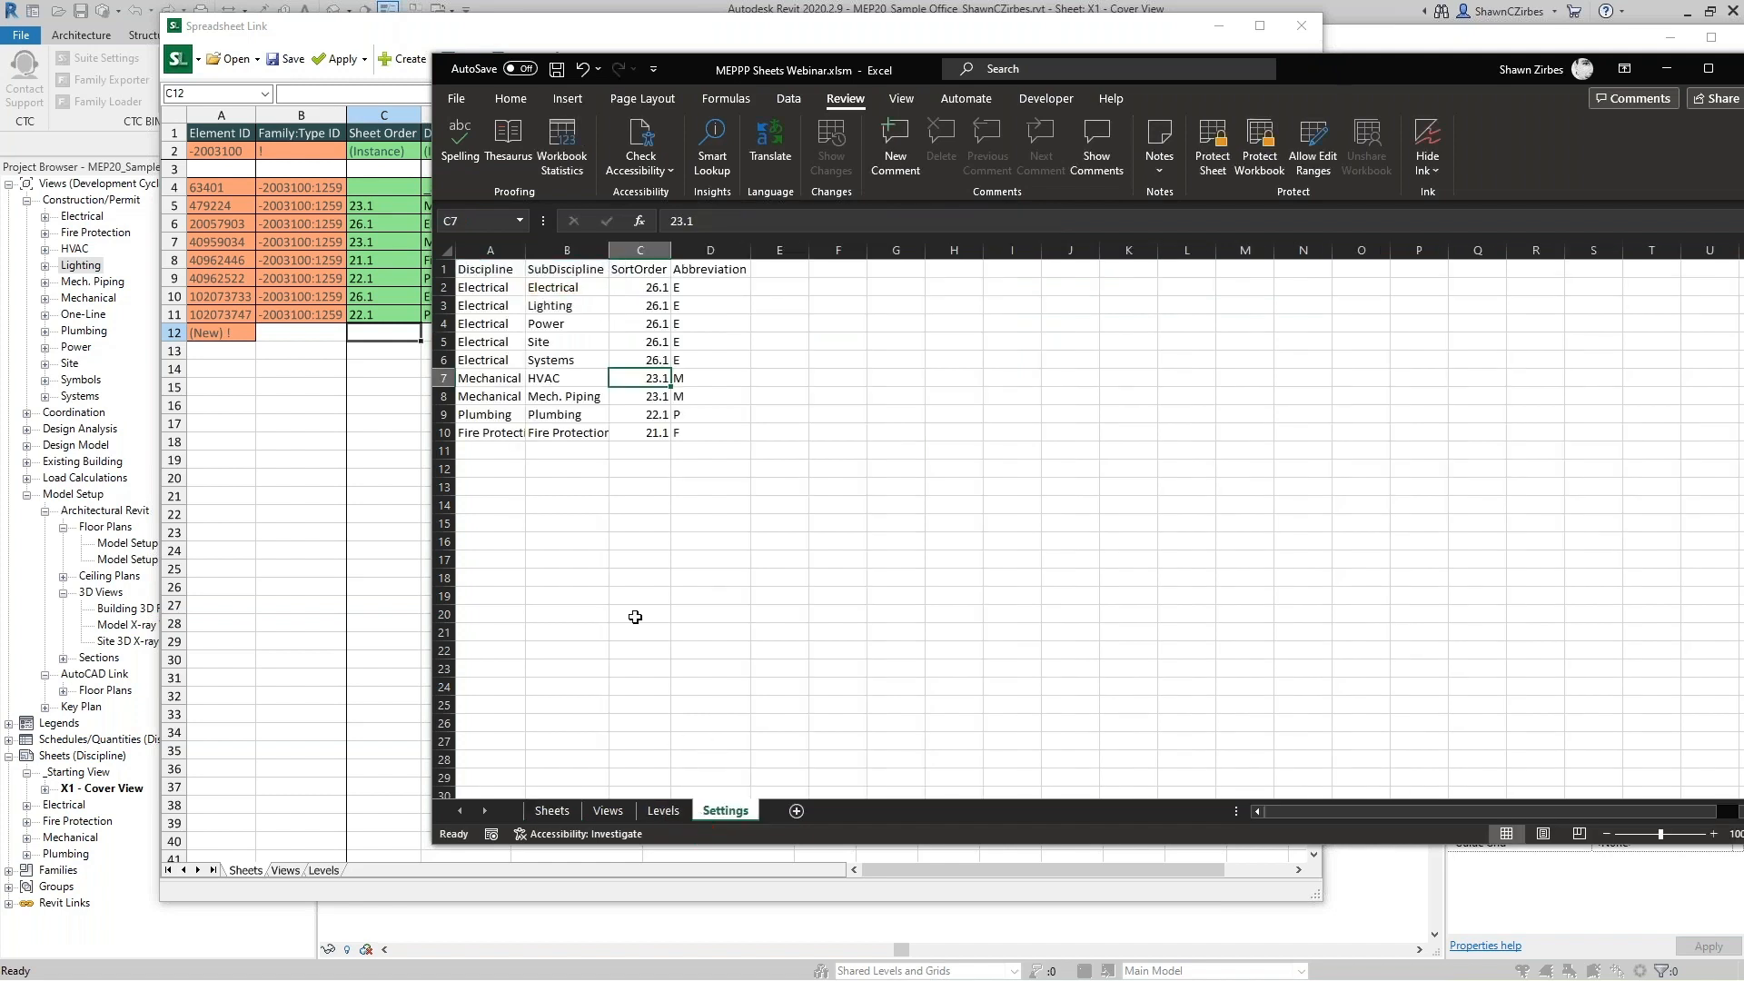
pyautogui.moveTo(483, 287); pyautogui.dragTo(482, 432)
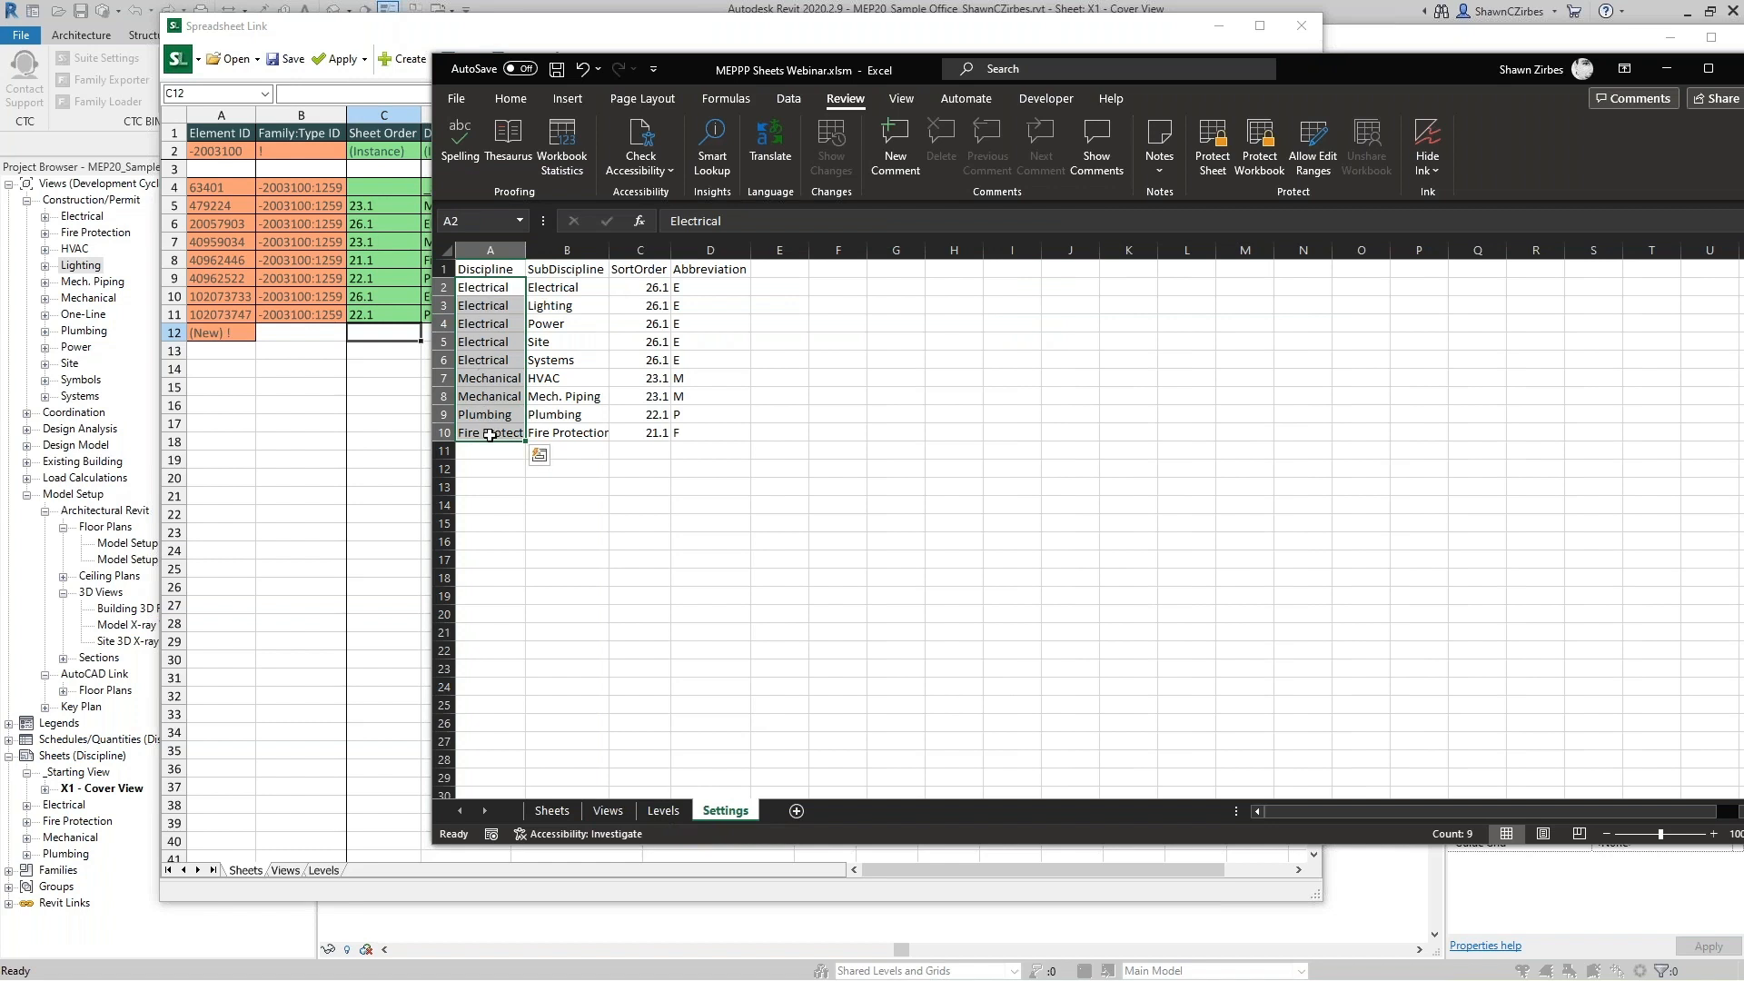
pyautogui.moveTo(641, 287); pyautogui.dragTo(642, 436)
pyautogui.keyDown('ctrl'); pyautogui.click(495, 289); pyautogui.keyUp('ctrl')
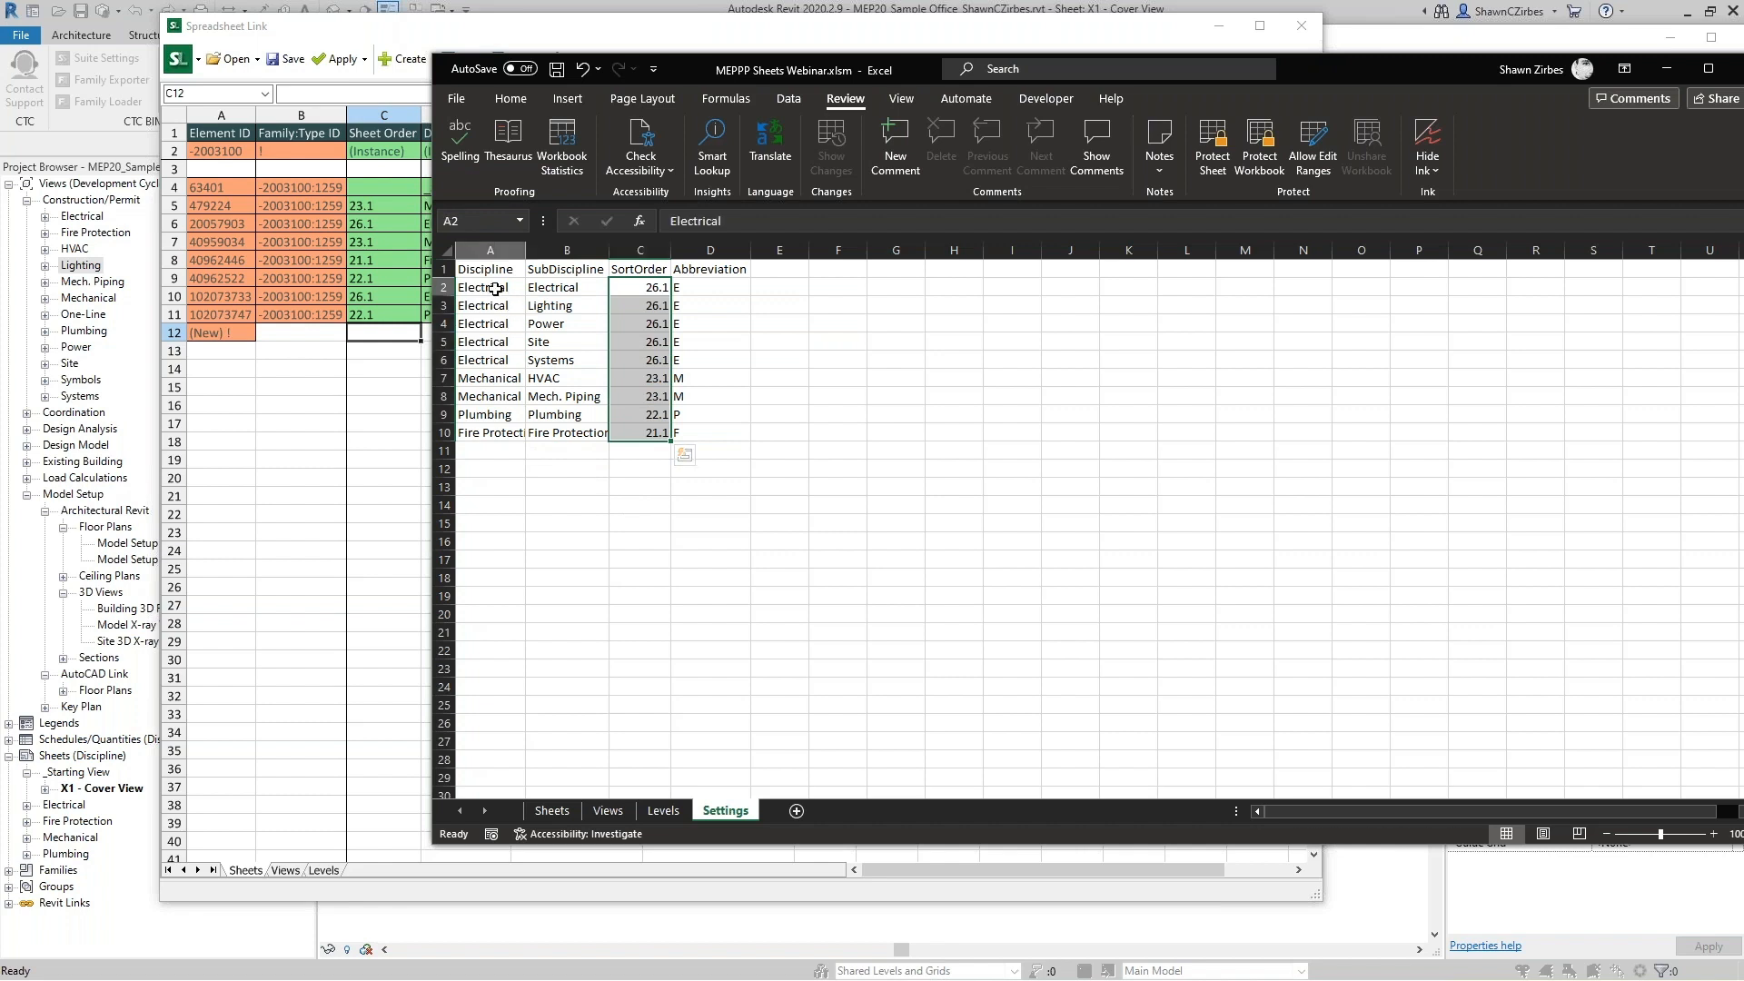
pyautogui.moveTo(496, 288); pyautogui.dragTo(495, 434)
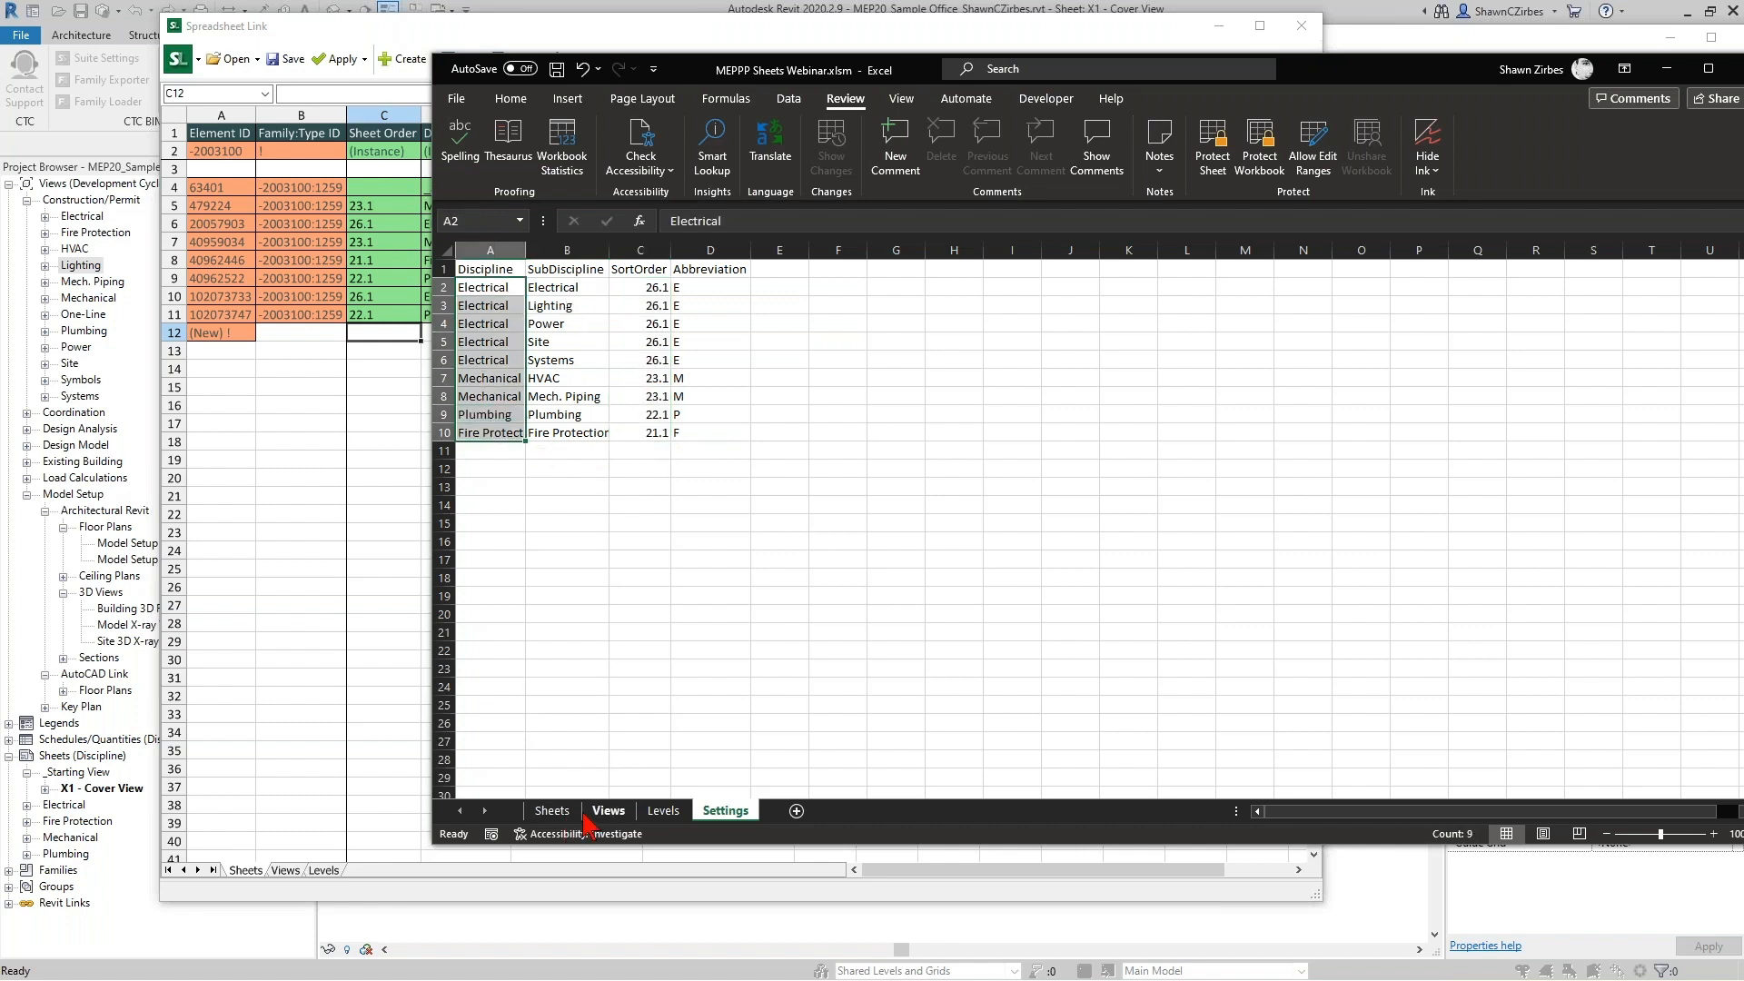
# Change the INDEX array in the Discipline formula in Sheets cell D4 to Settings!A$2:A$10.
pyautogui.click(552, 810)
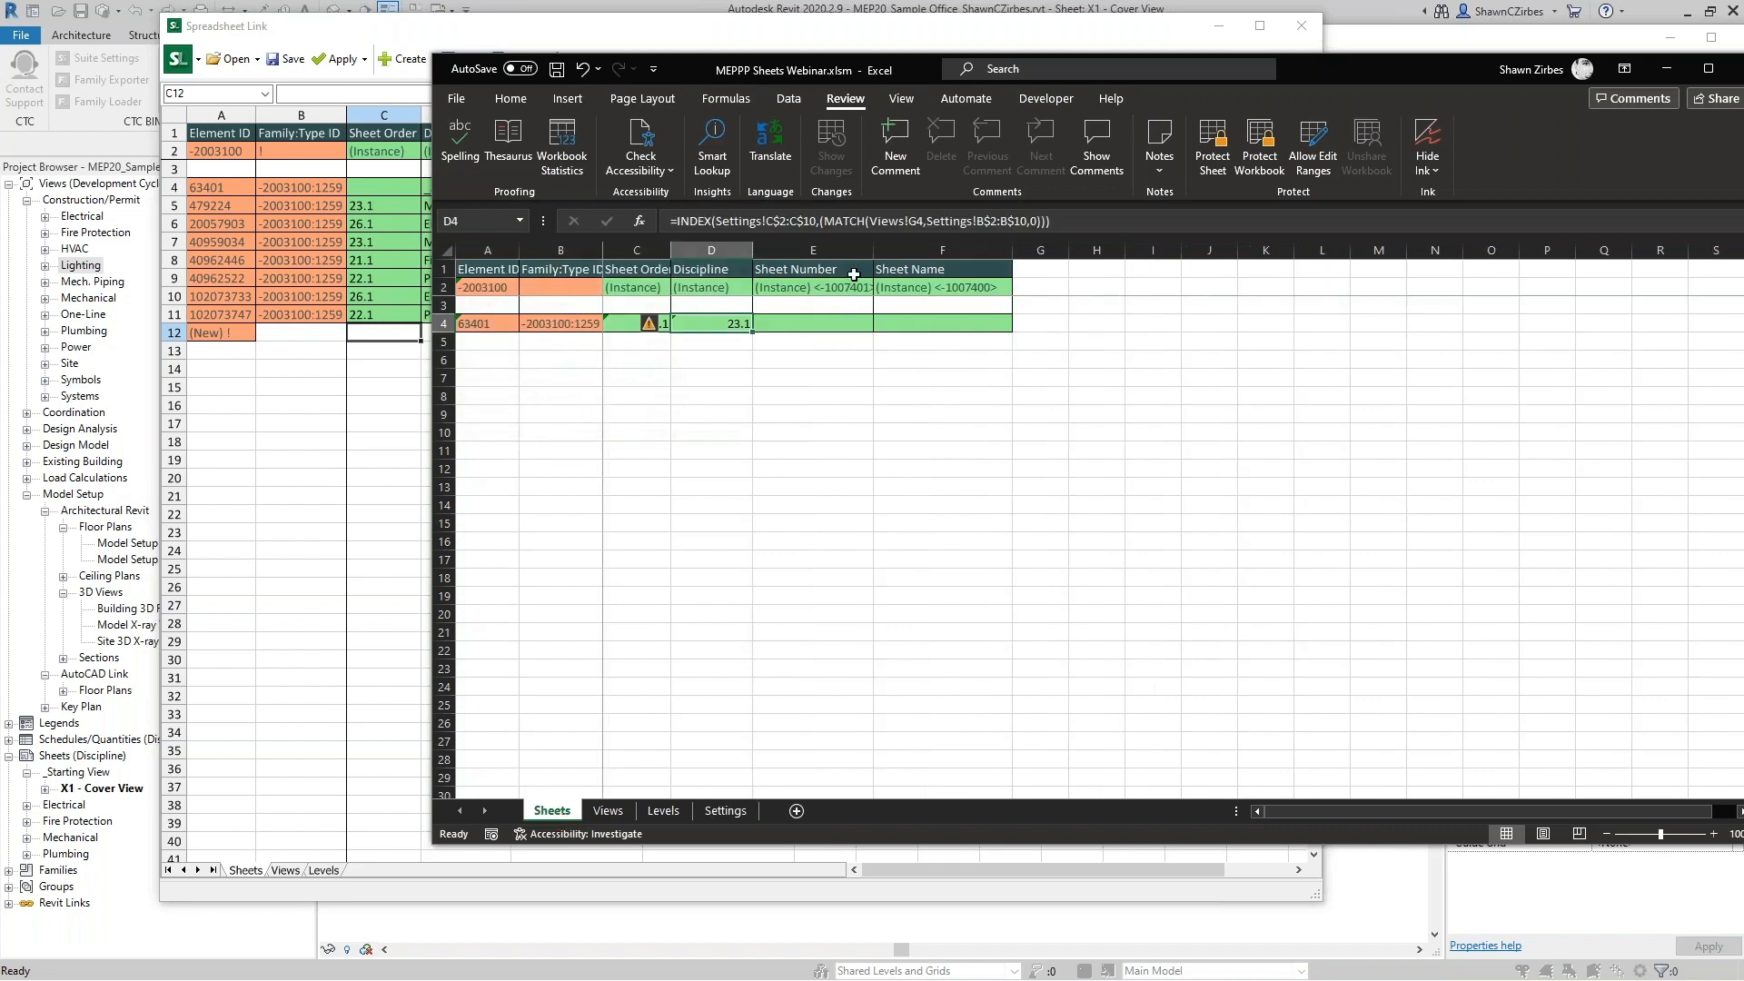
pyautogui.click(769, 220)
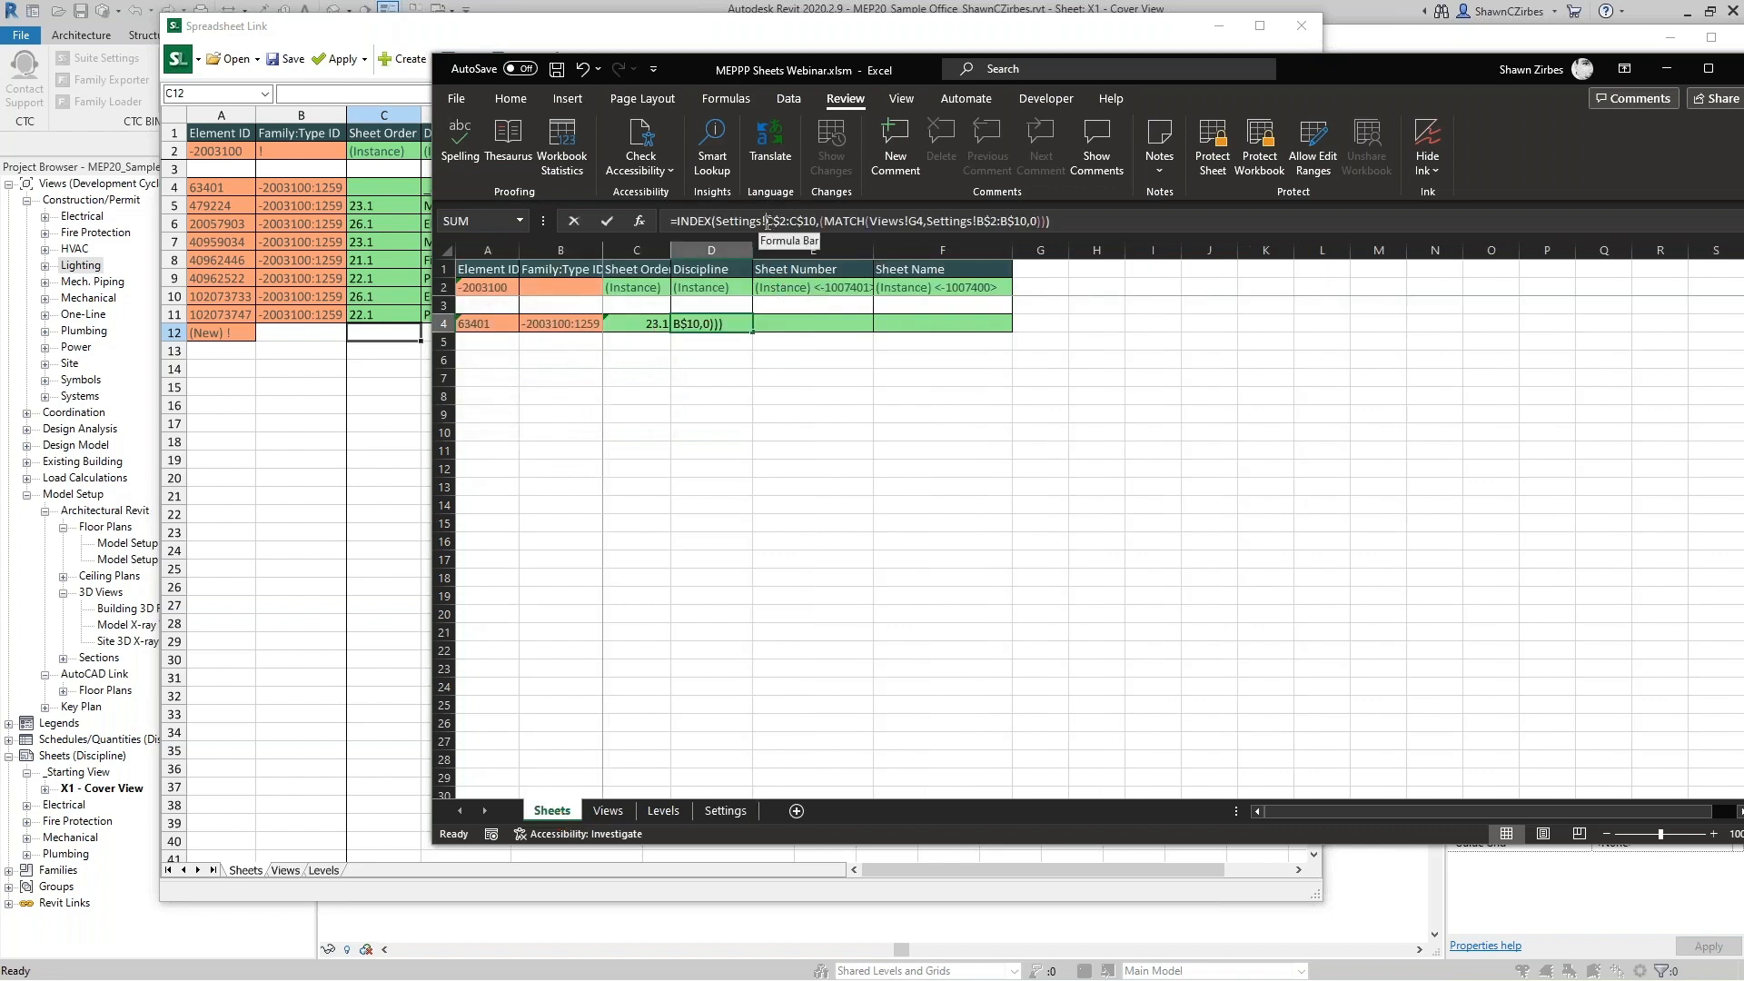
pyautogui.click(772, 221)
pyautogui.press('BackSpace')
pyautogui.write('A')
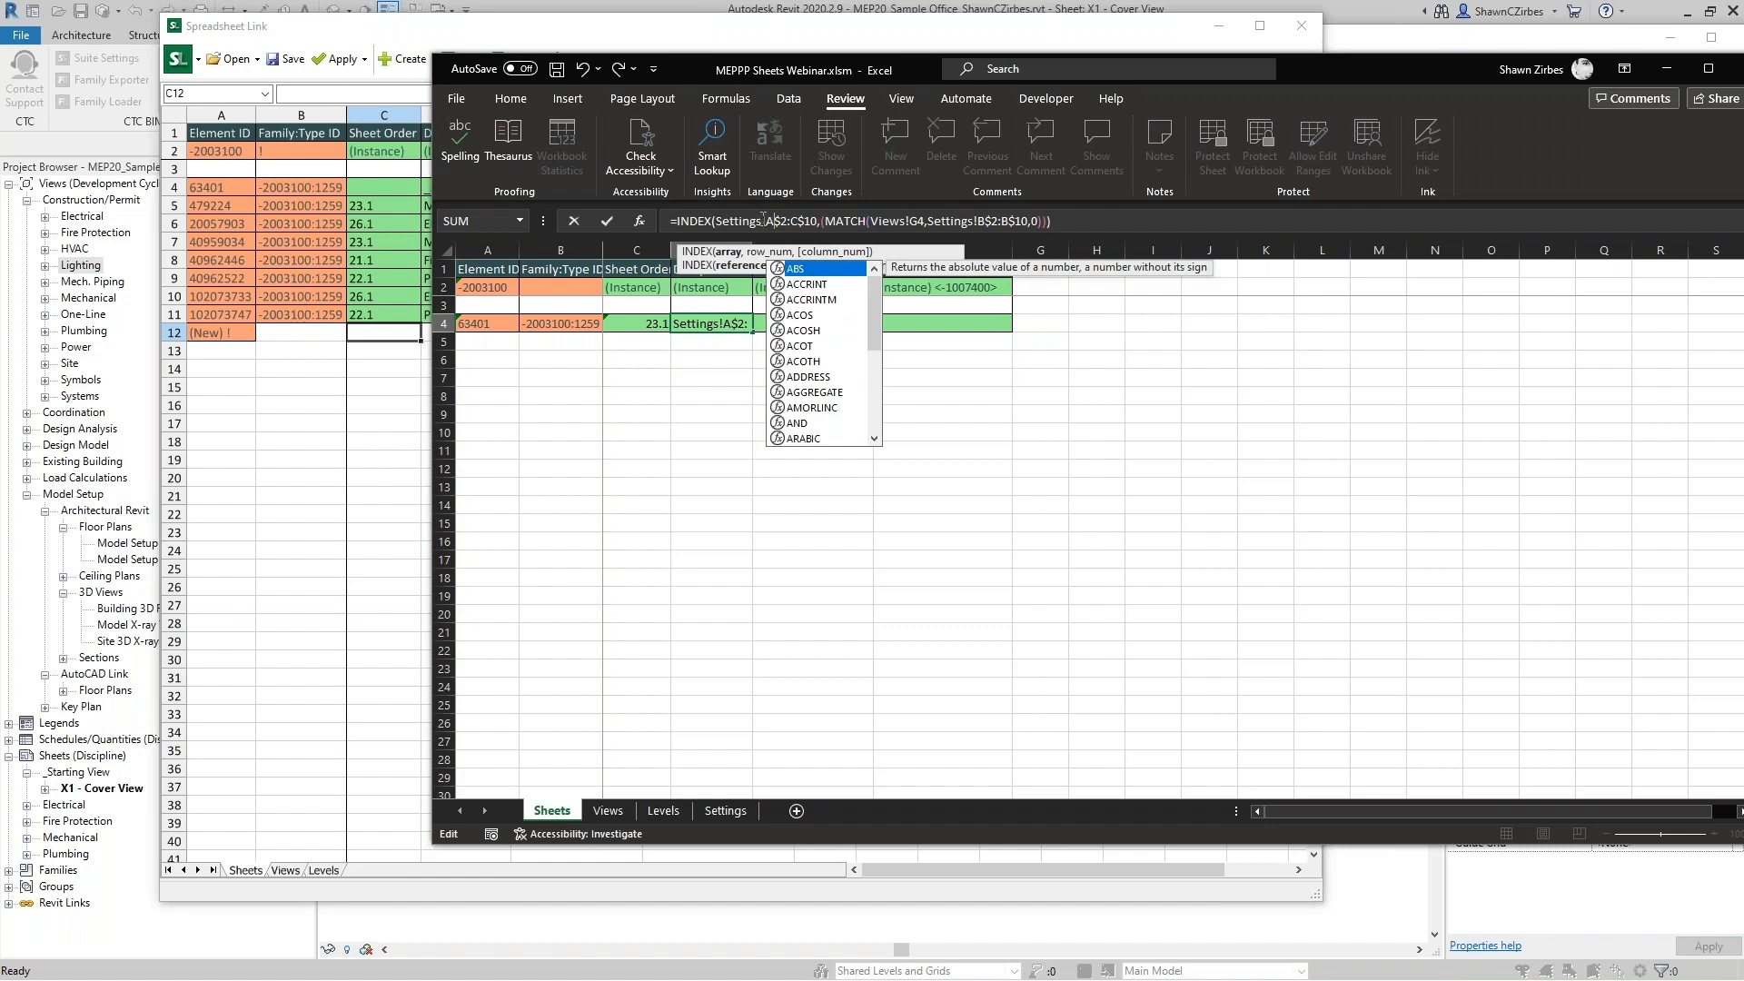
pyautogui.click(790, 222)
pyautogui.press('BackSpace')
pyautogui.write('A')
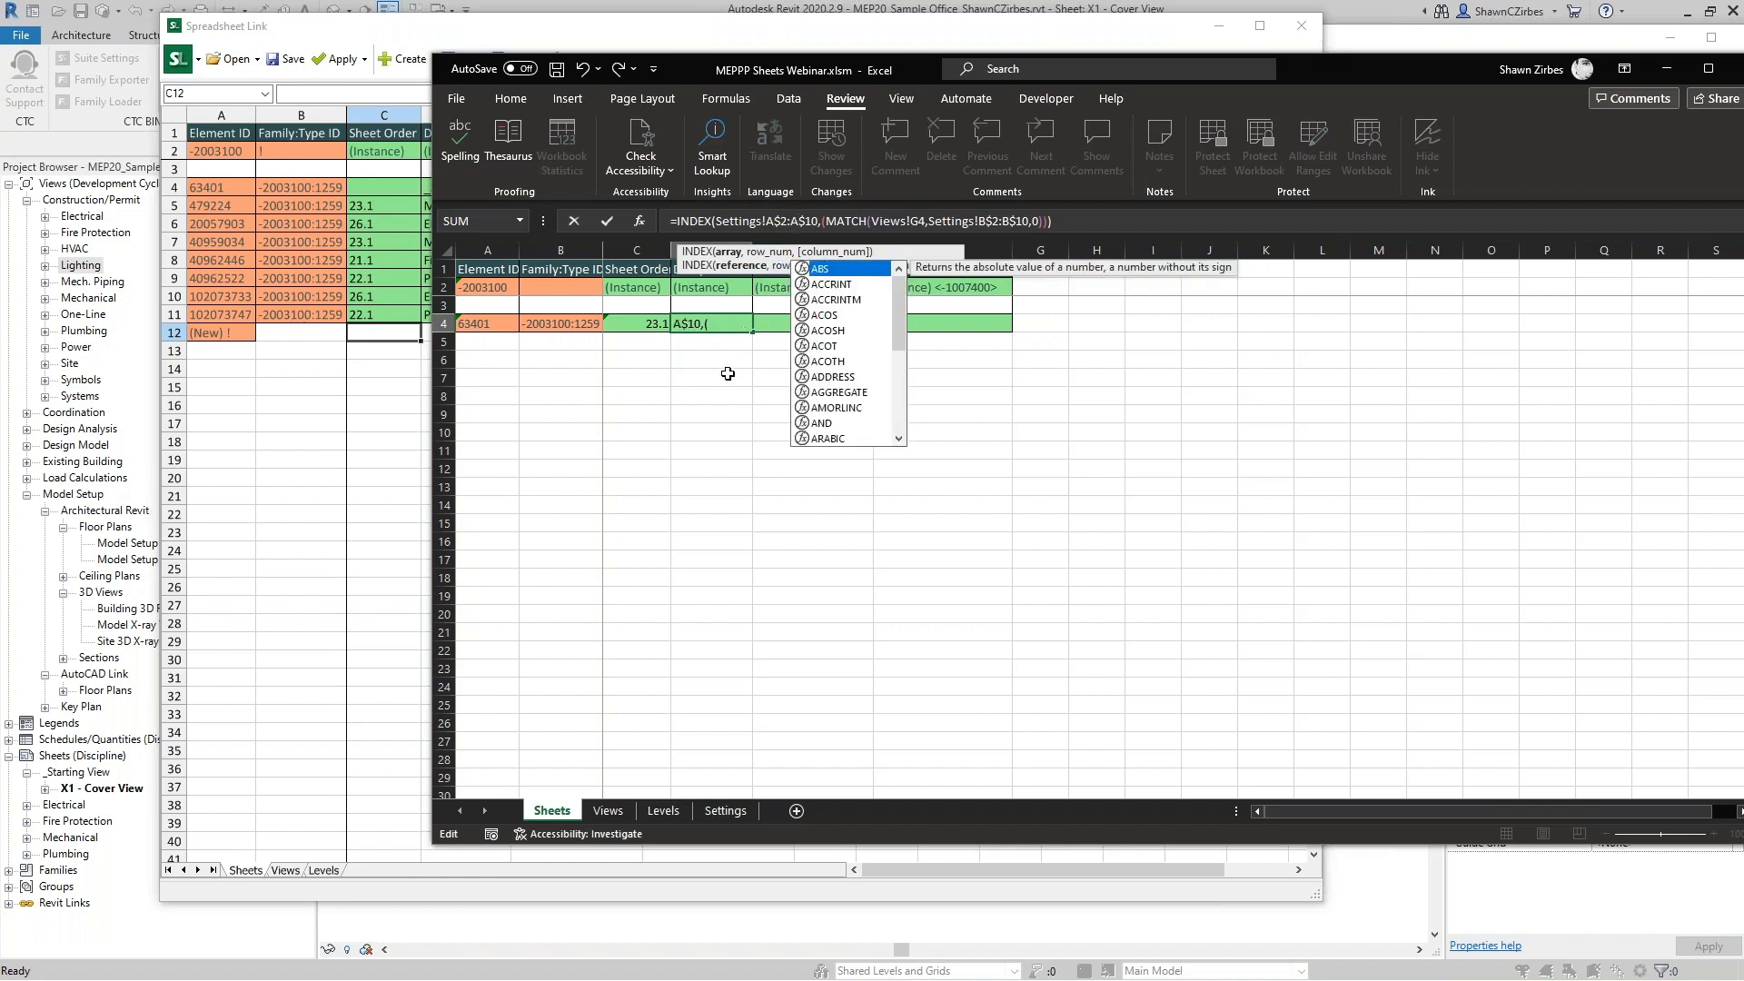
pyautogui.press('Return')
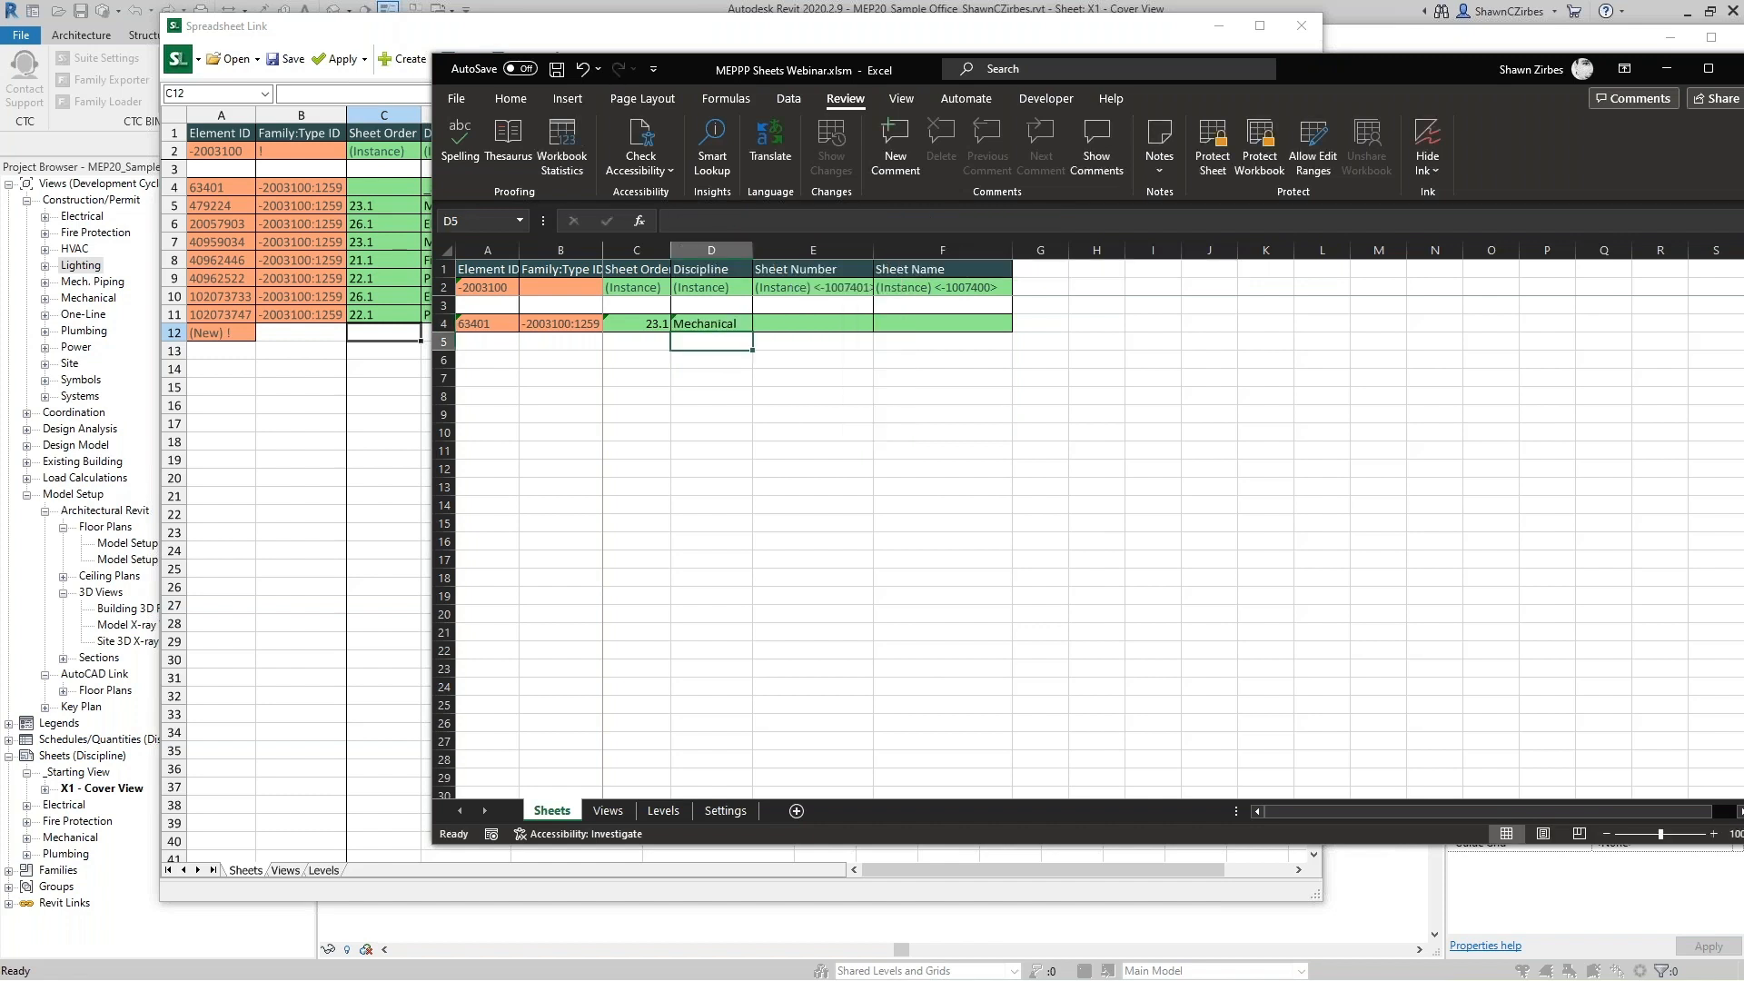
# Copy the formula text from Discipline cell D4 to the clipboard and clear the cell.
pyautogui.click(727, 322)
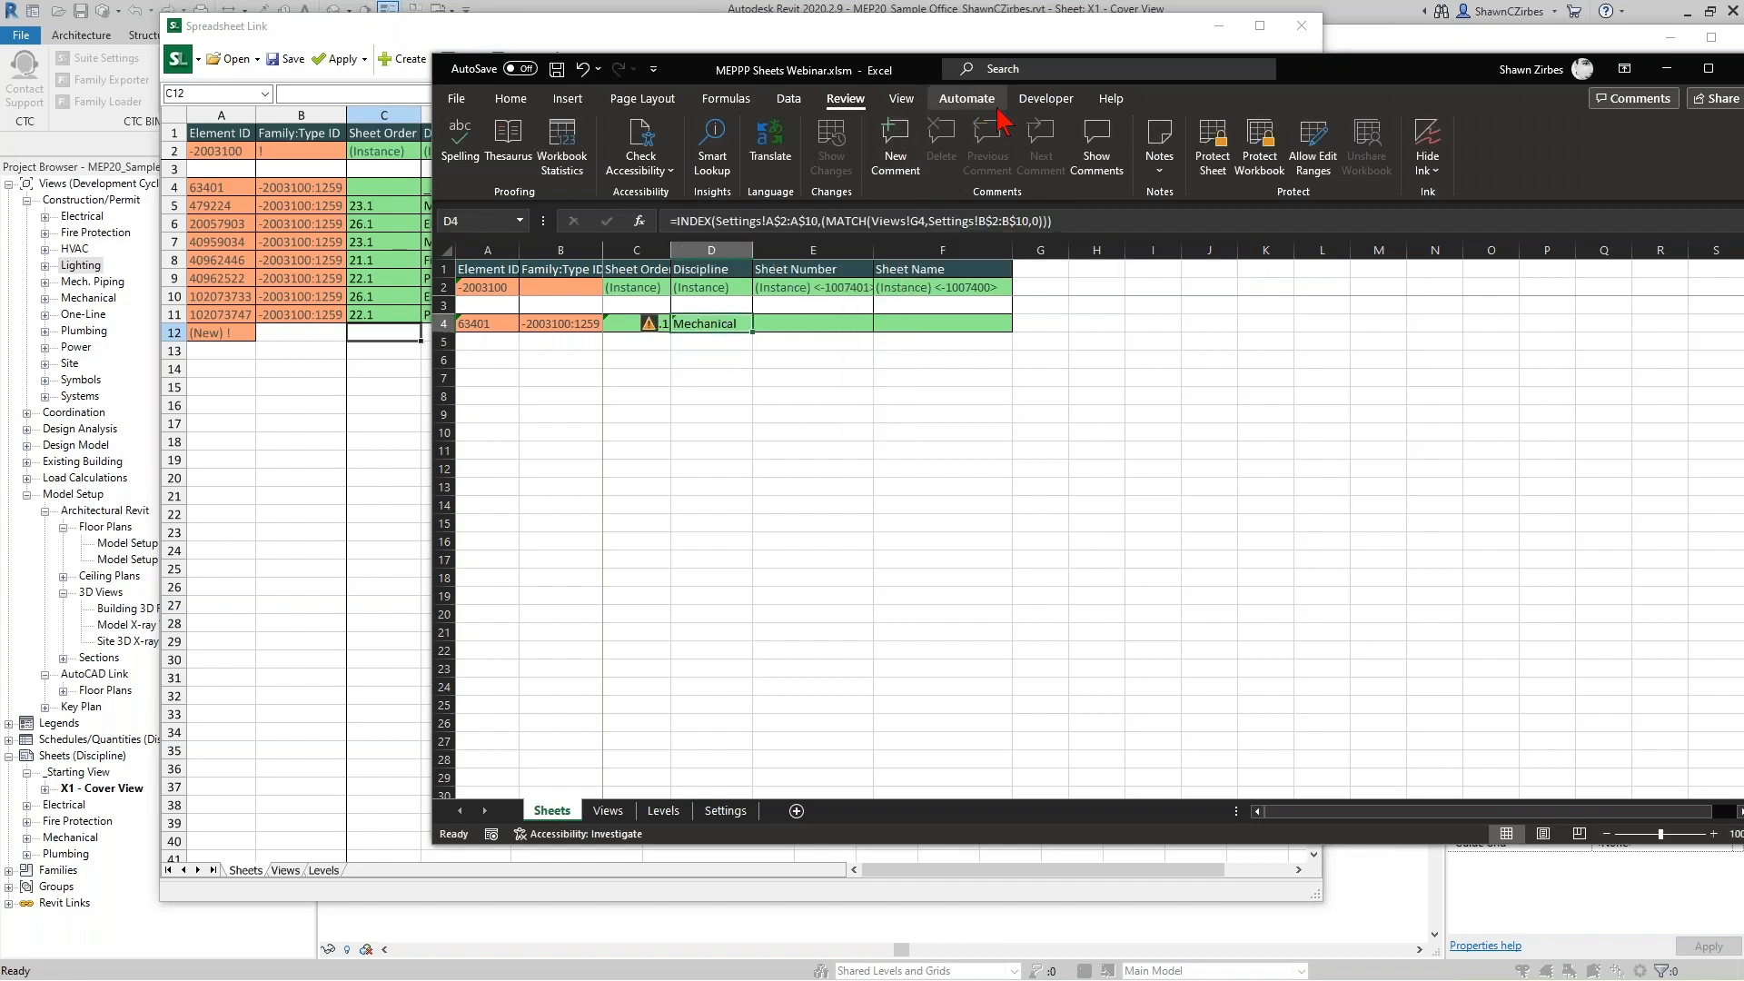
pyautogui.click(1046, 98)
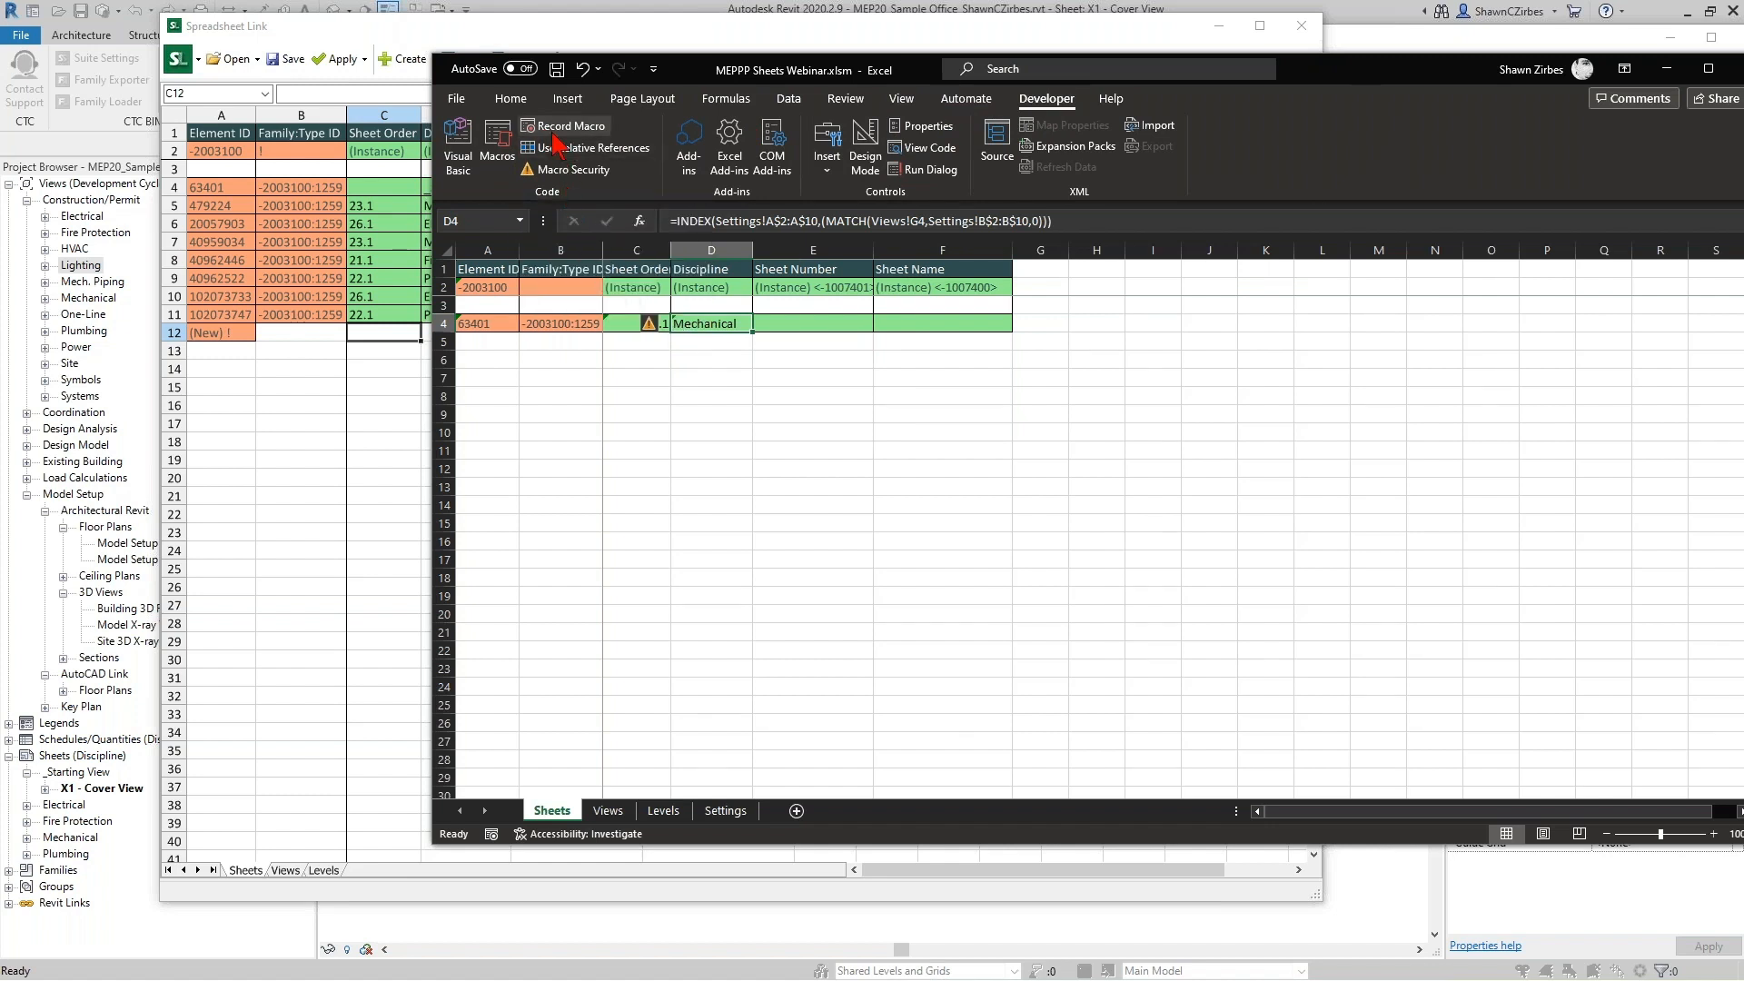
pyautogui.doubleClick(717, 323)
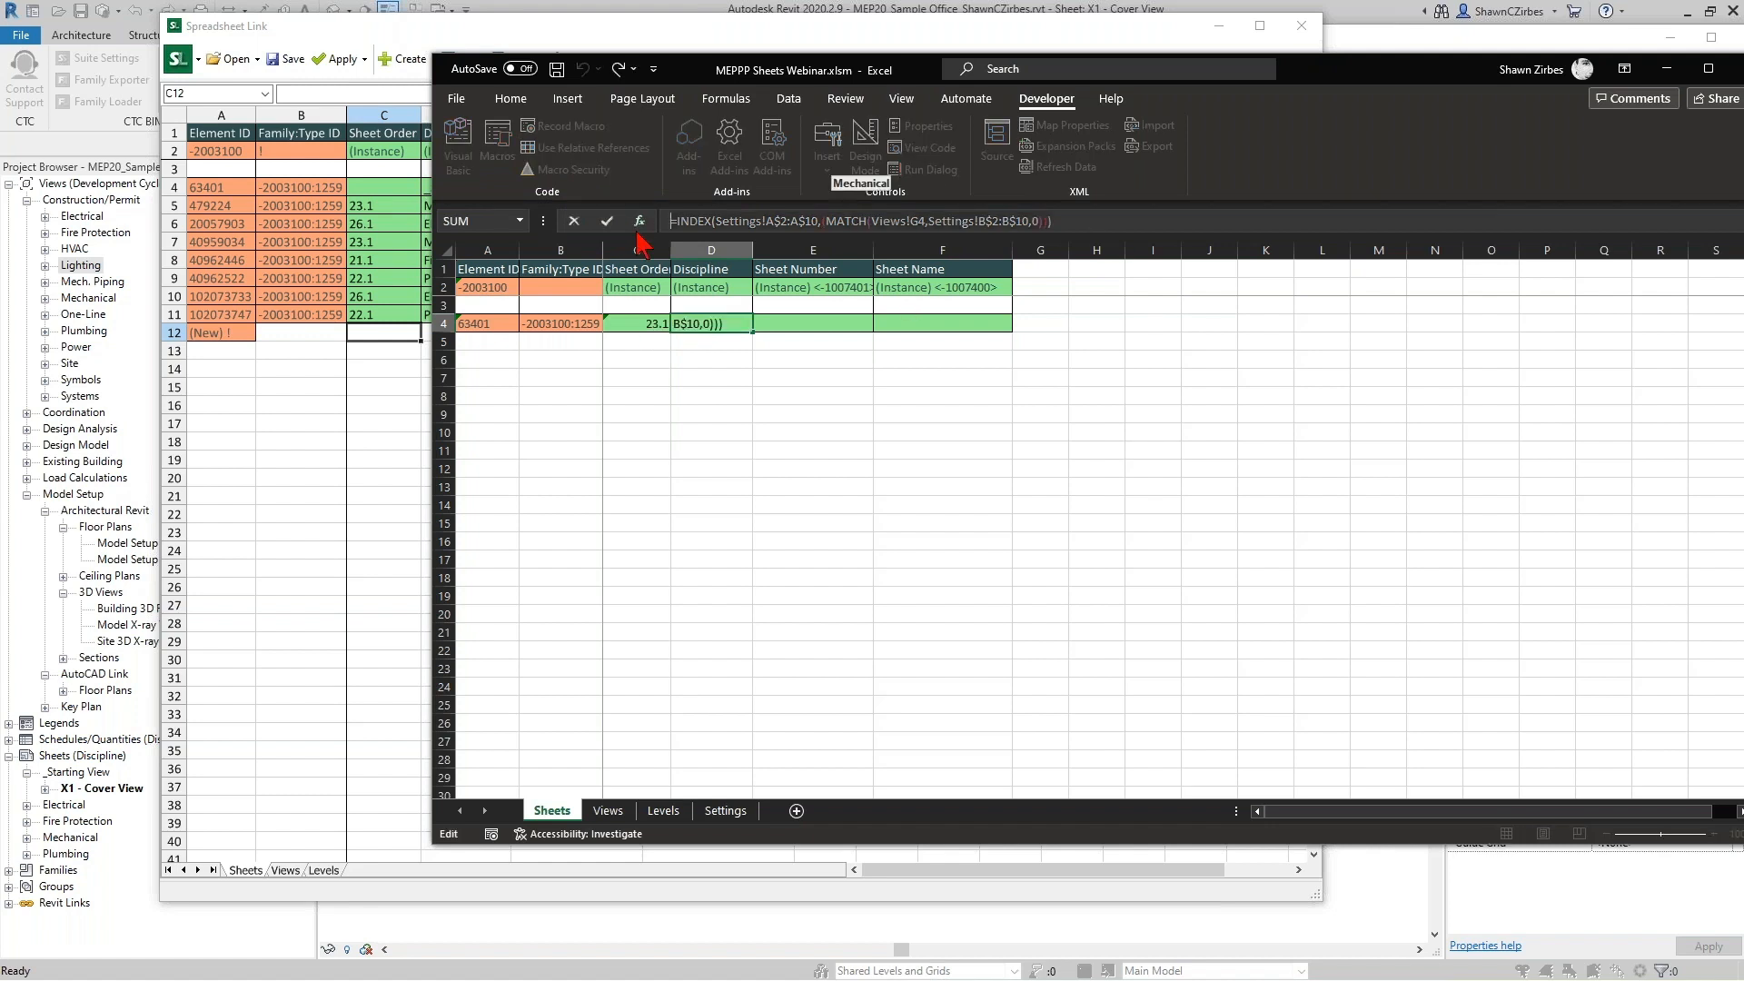
pyautogui.click(775, 415)
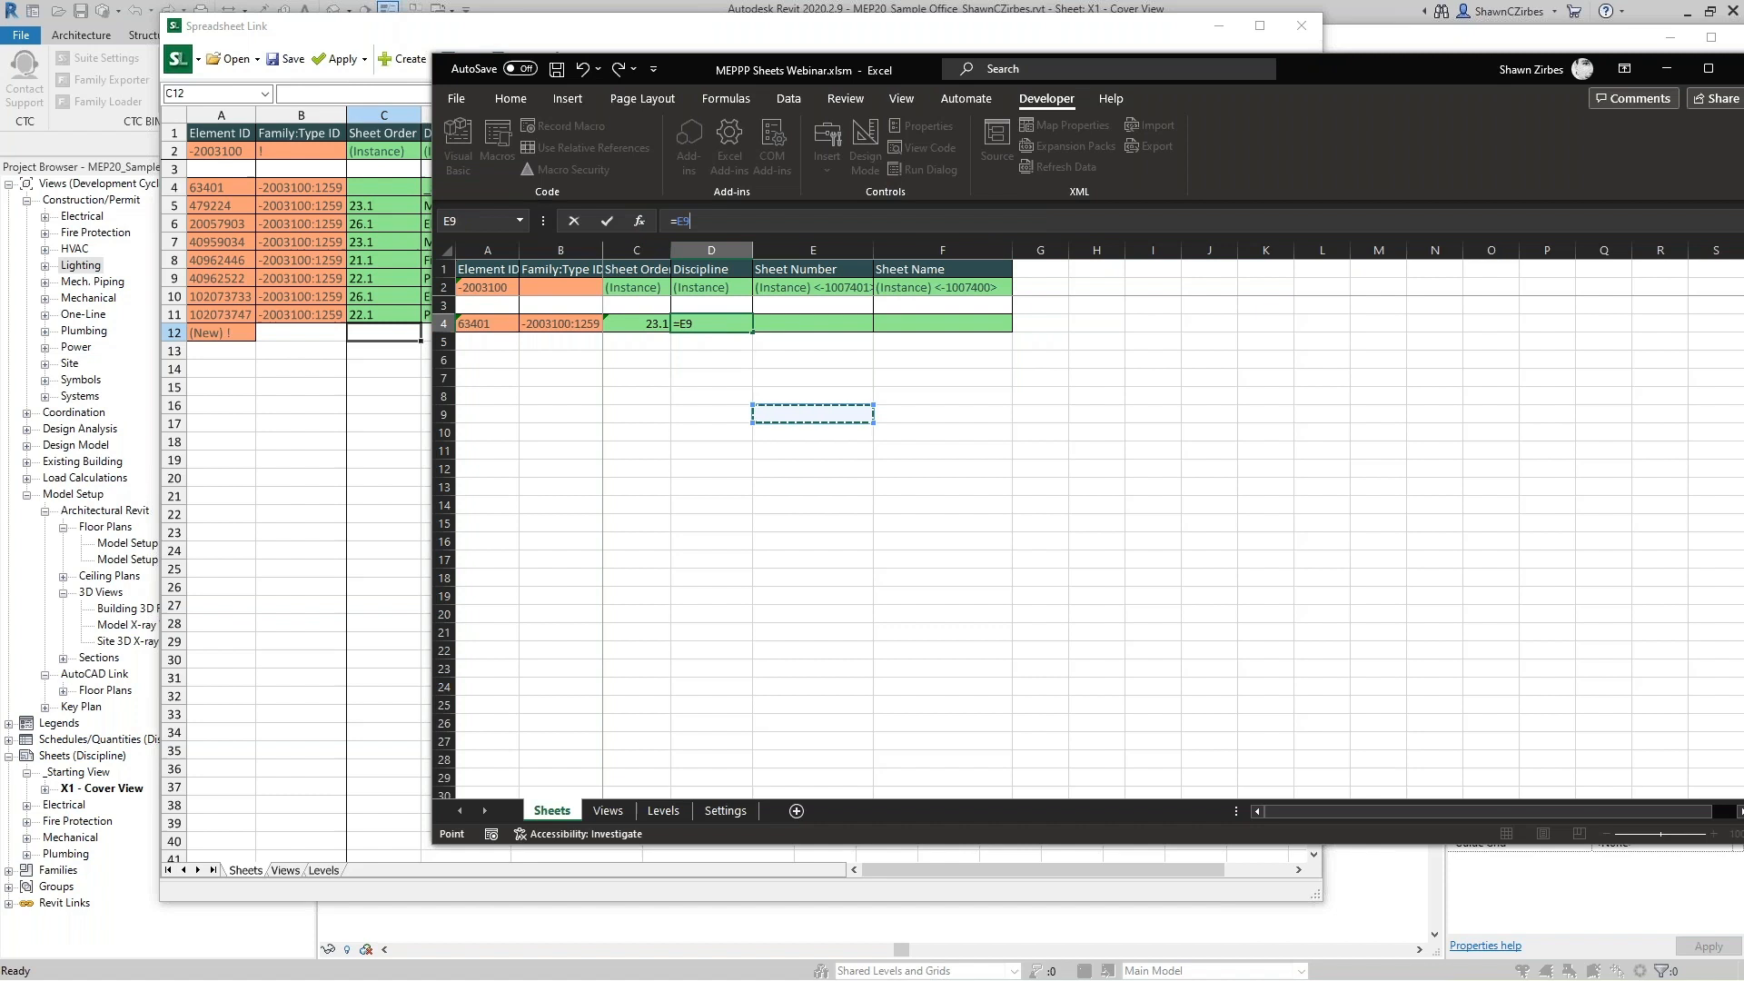
pyautogui.click(720, 322)
pyautogui.press('Escape')
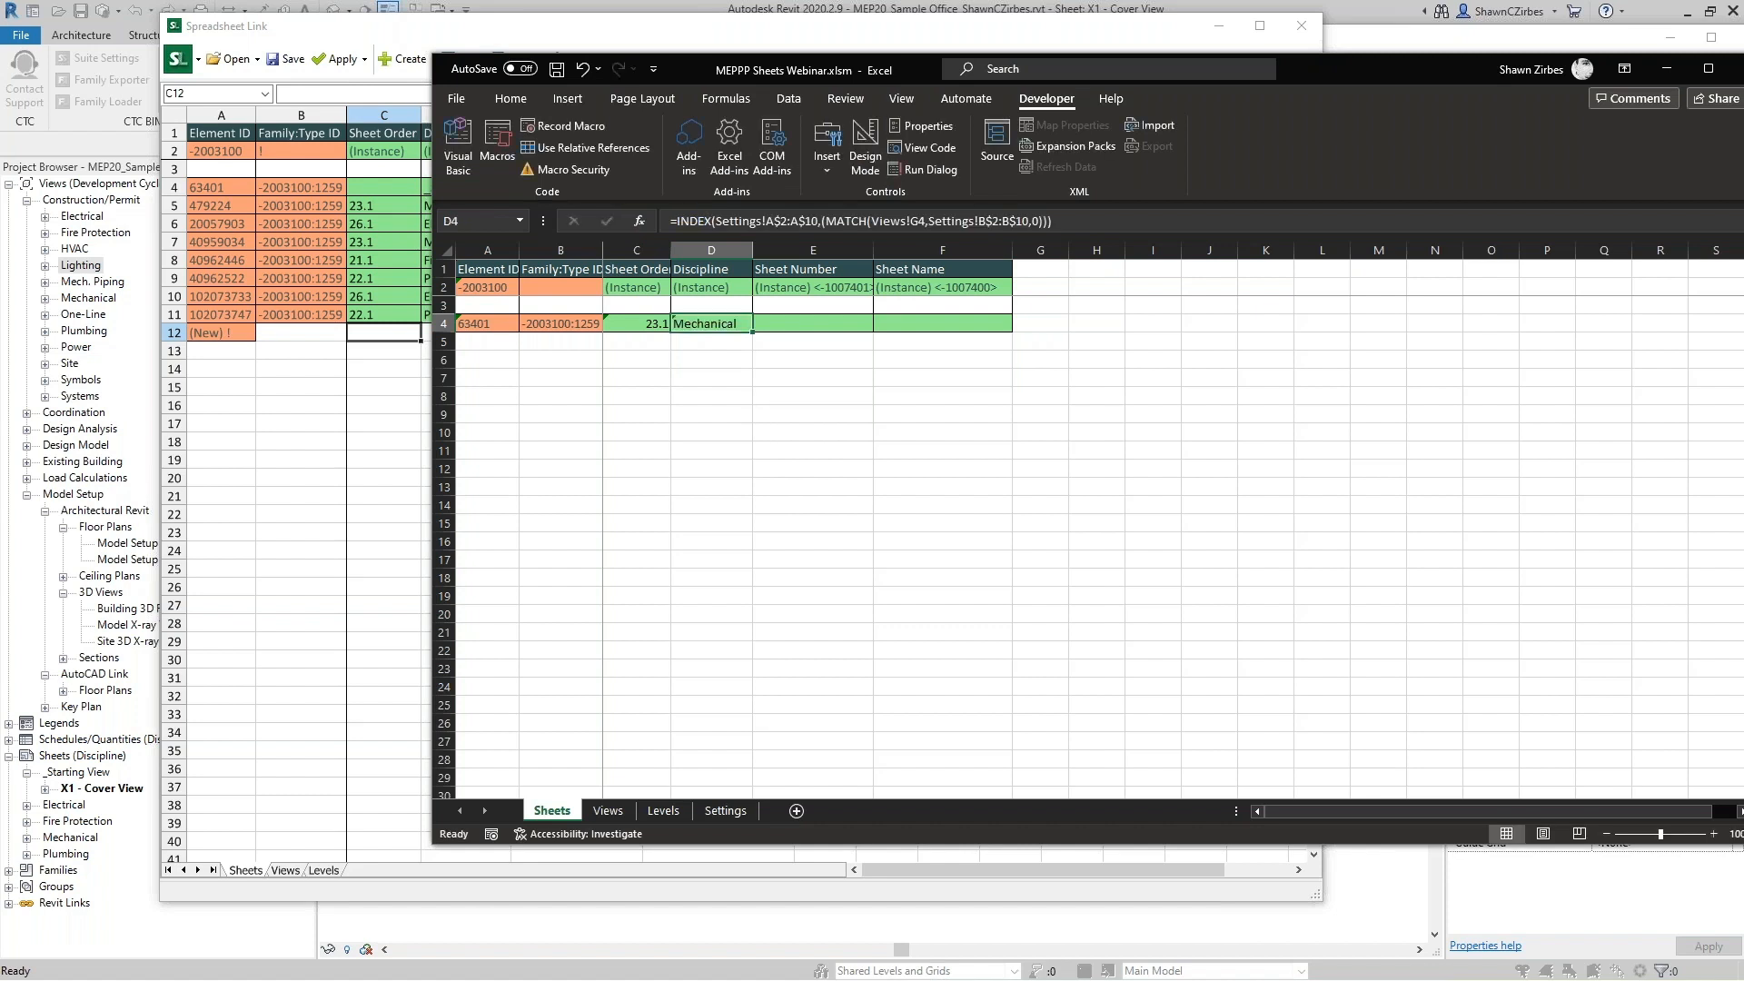
pyautogui.press('Delete')
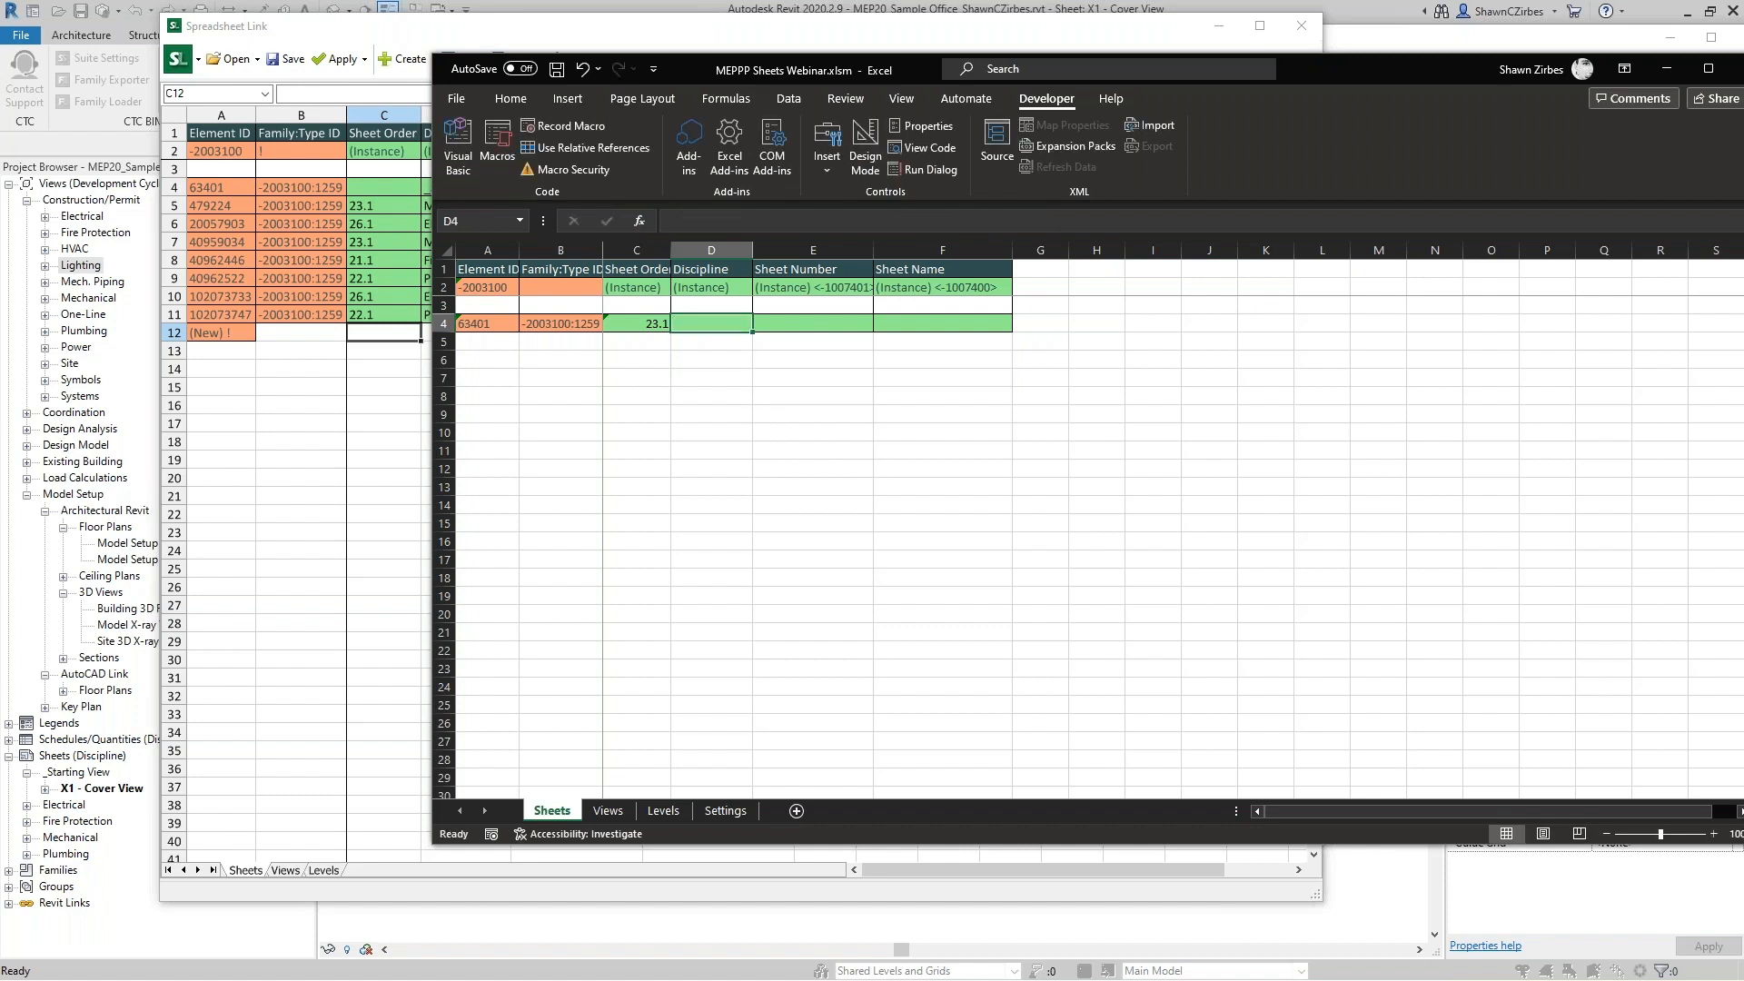
# Cut the INDEX/MATCH formula text out of Sheet Order cell C4, leaving the cell empty.
pyautogui.click(662, 324)
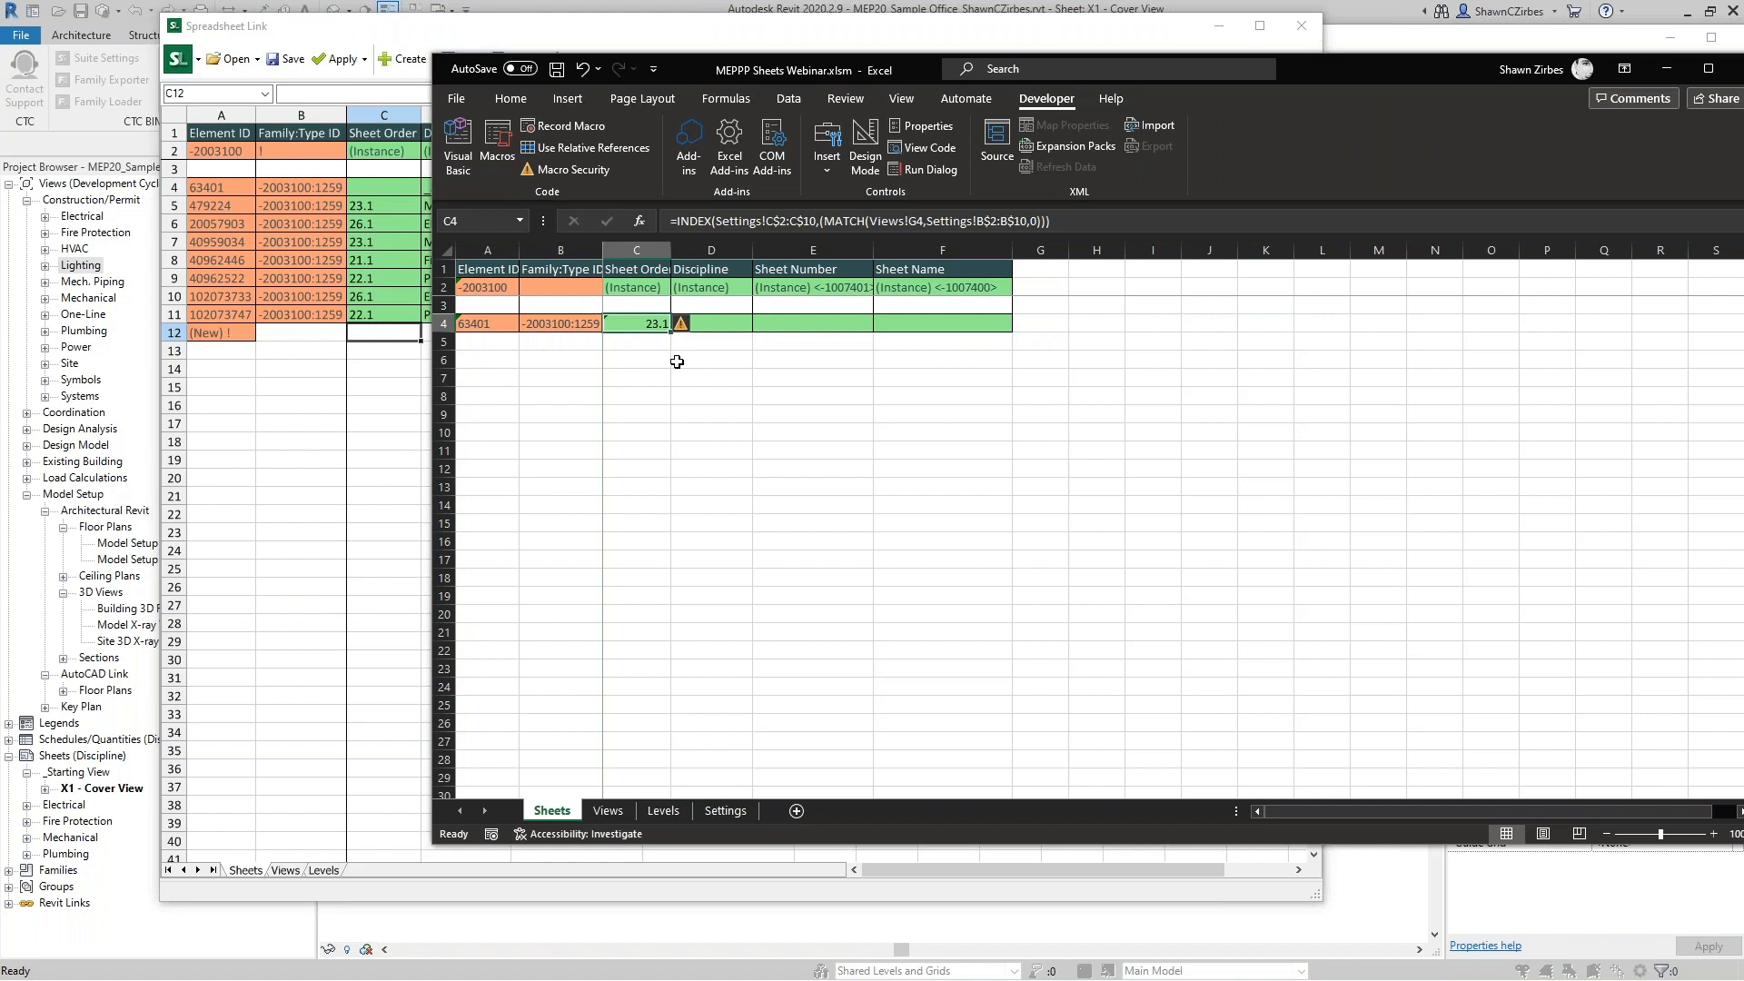
pyautogui.press('F2')
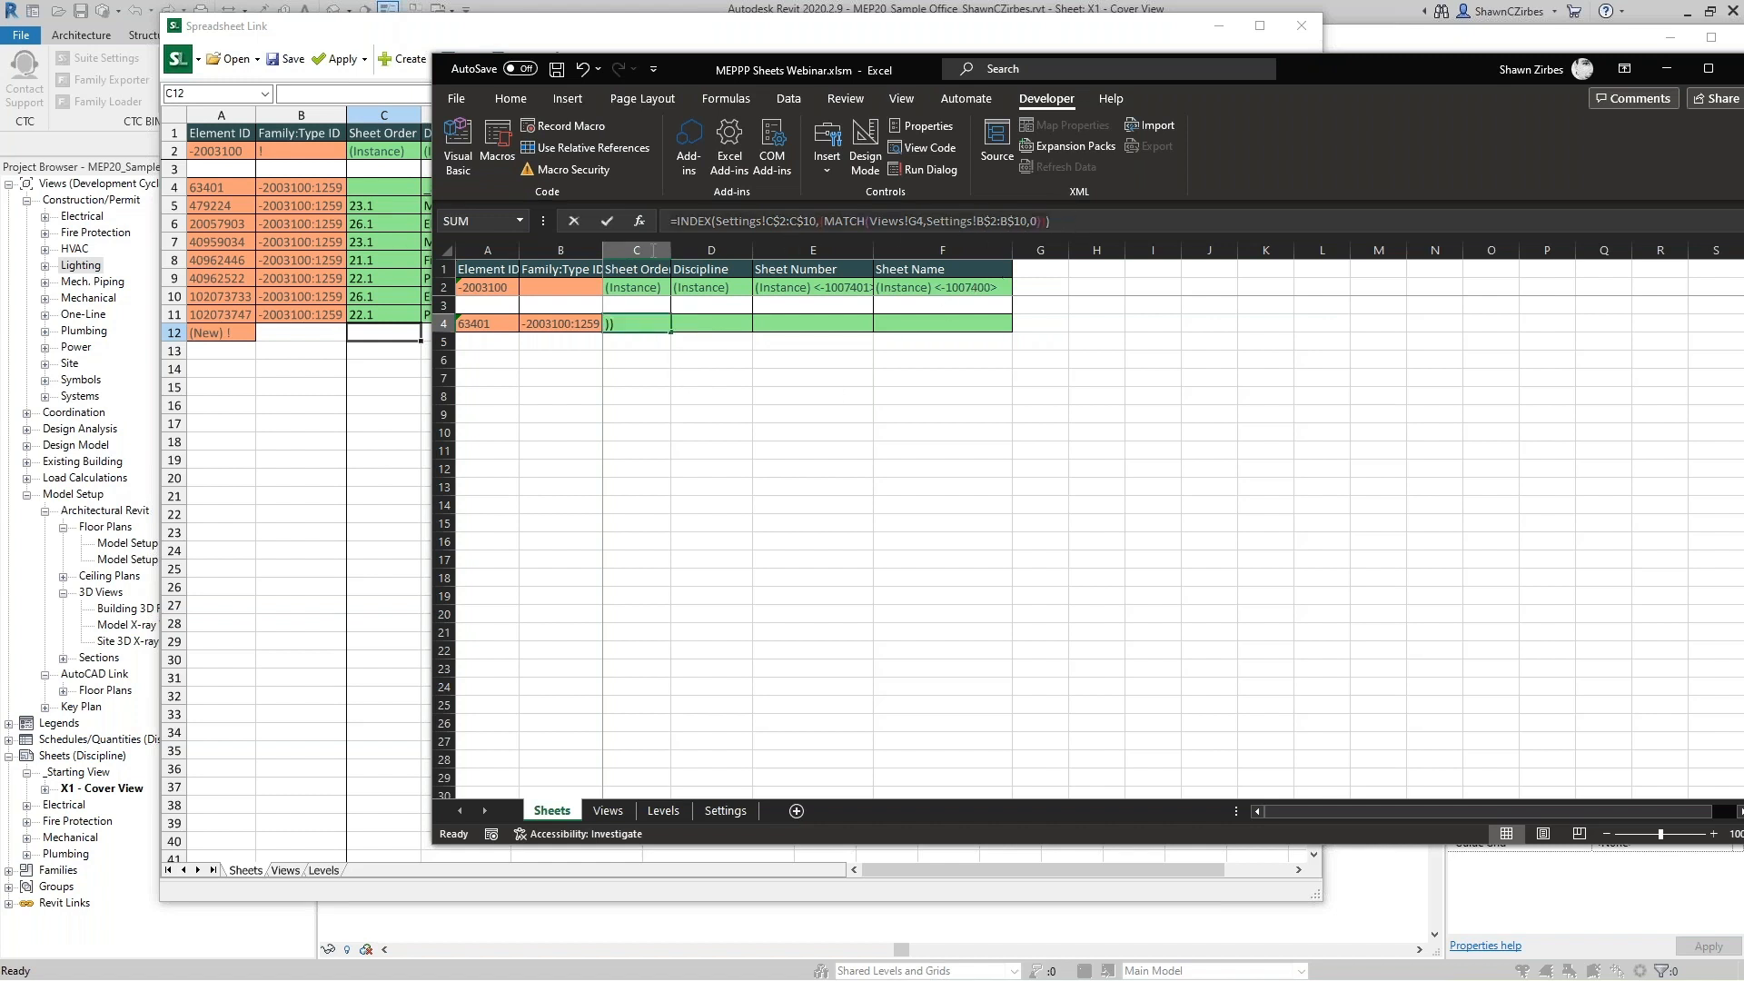
pyautogui.click(670, 221)
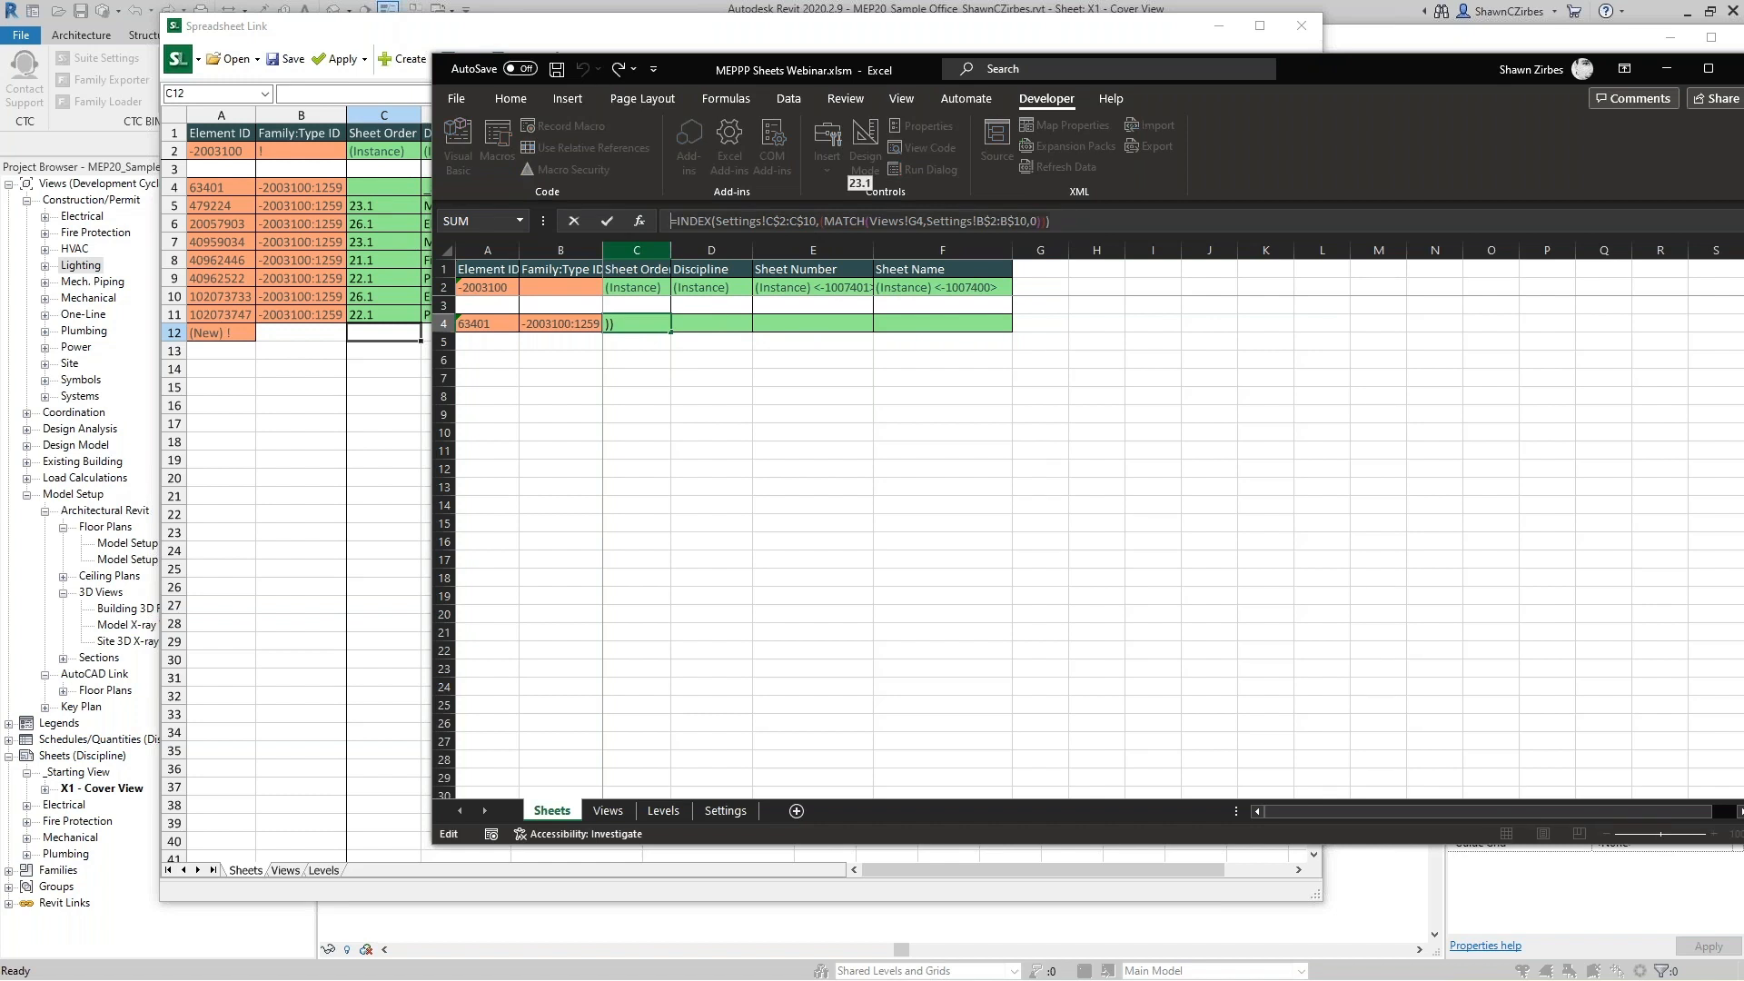
pyautogui.press('Return')
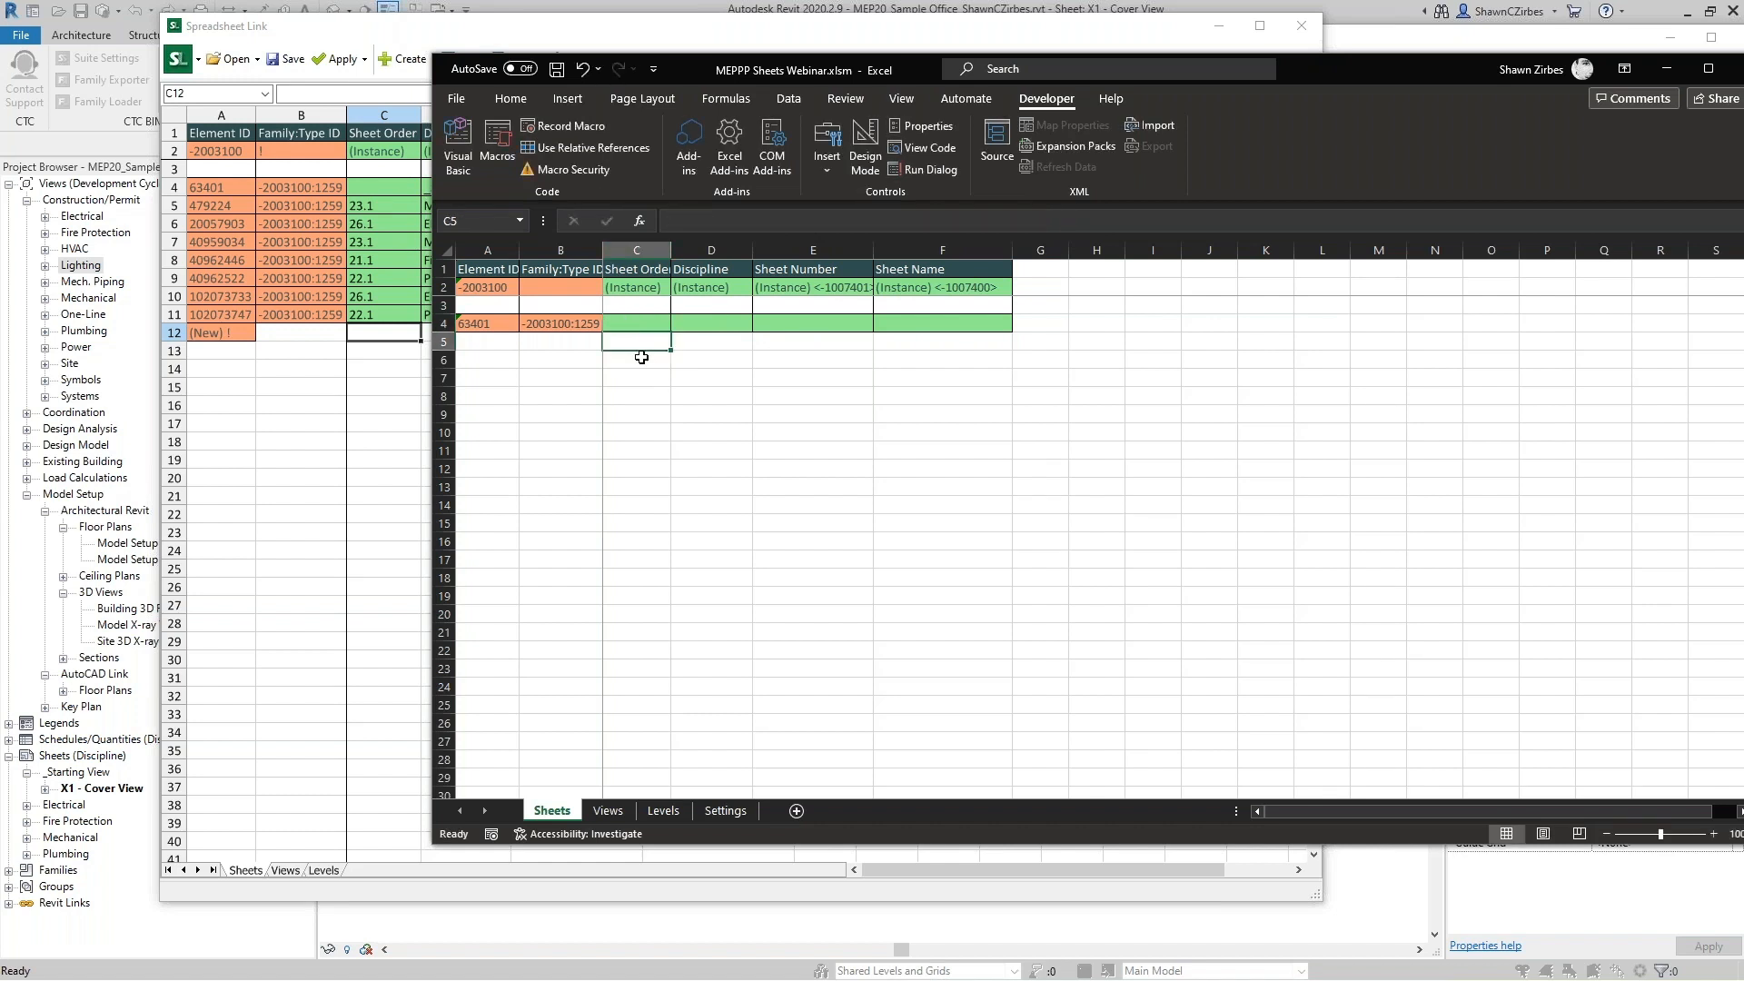
# Start recording a new macro named Set_Order_Discipline.
pyautogui.click(563, 126)
pyautogui.click(1341, 234)
pyautogui.hotkey('ctrl', 'a')
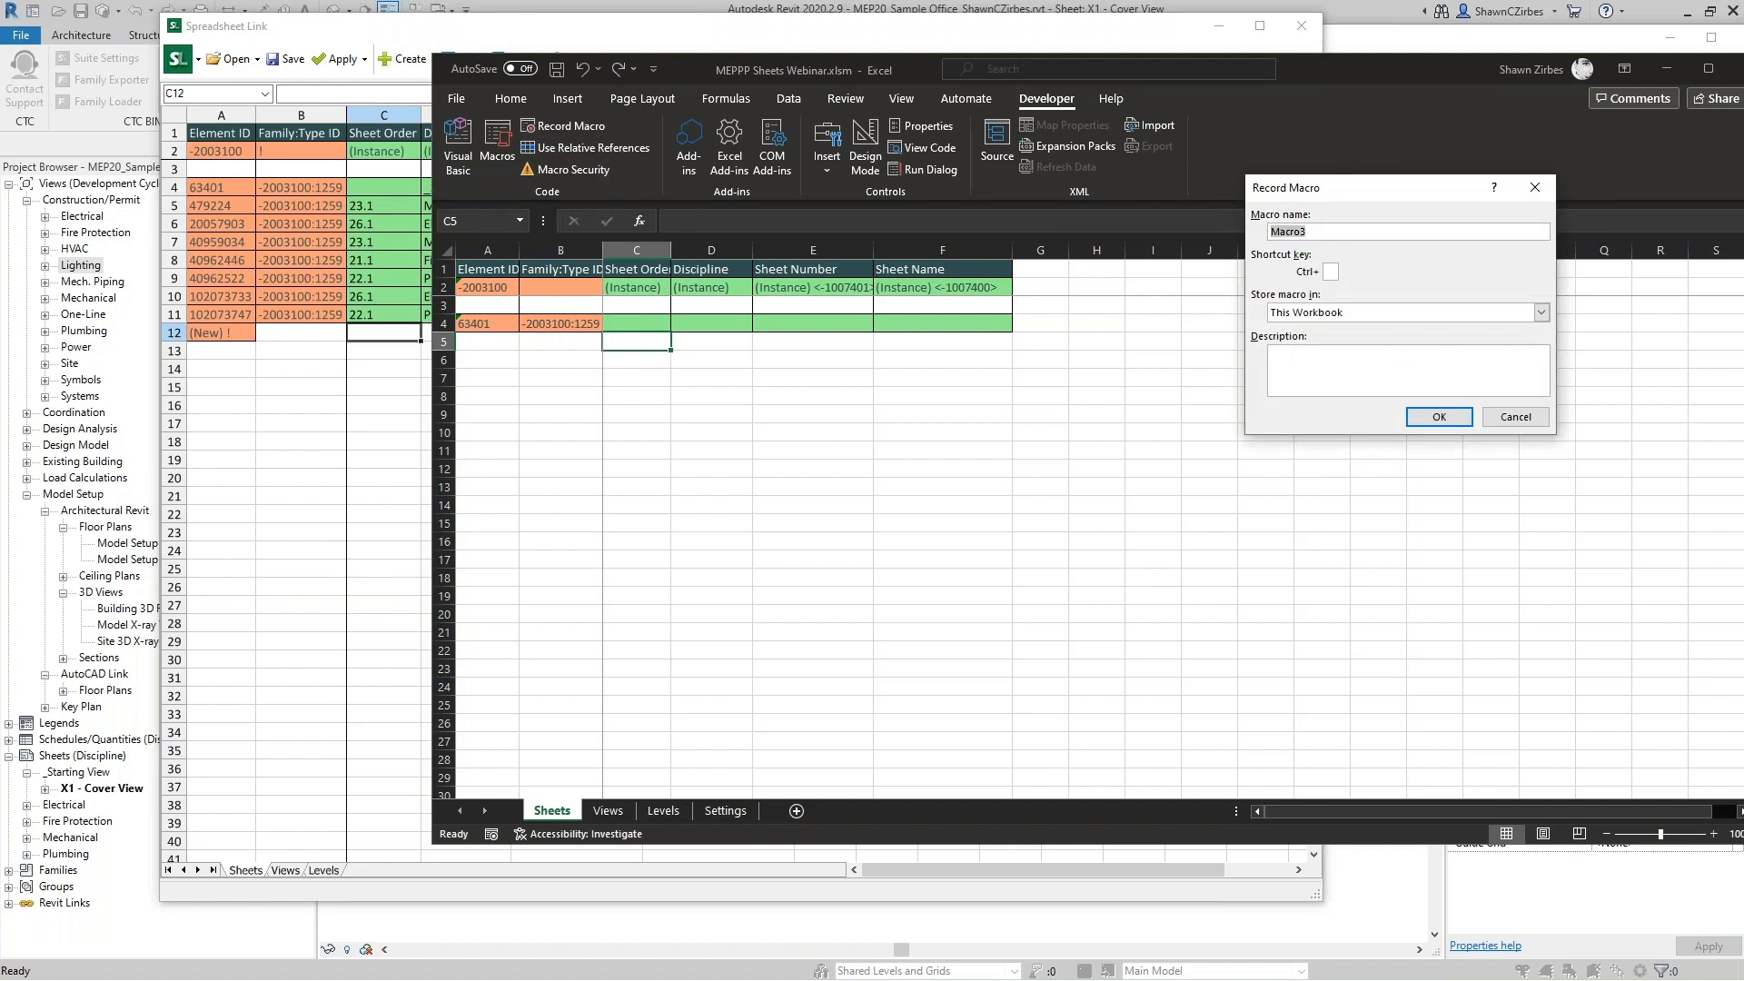
pyautogui.write('S')
pyautogui.write('et Shhe')
pyautogui.click(1437, 417)
# Enter =INDEX(Settings!C$2:C$10,(MATCH(Views!G4,Settings!B$2:B$10,0))) in Sheet Order cell C4 while the macro records.
pyautogui.click(615, 323)
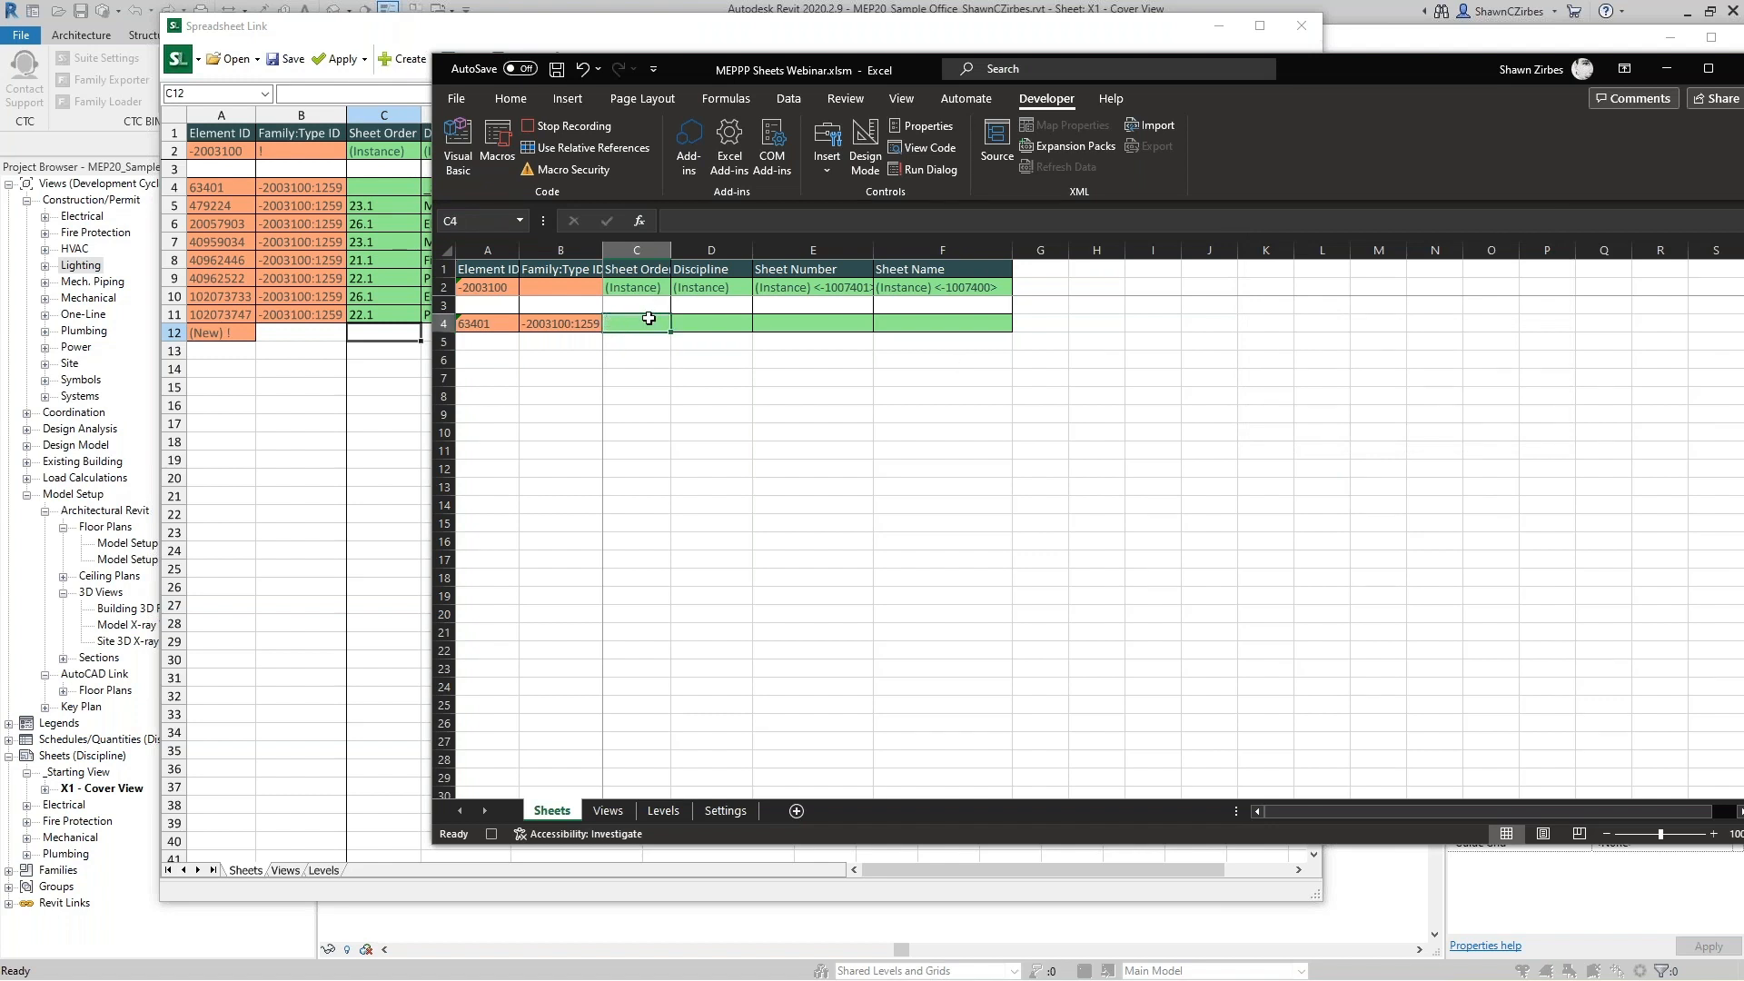
pyautogui.click(710, 228)
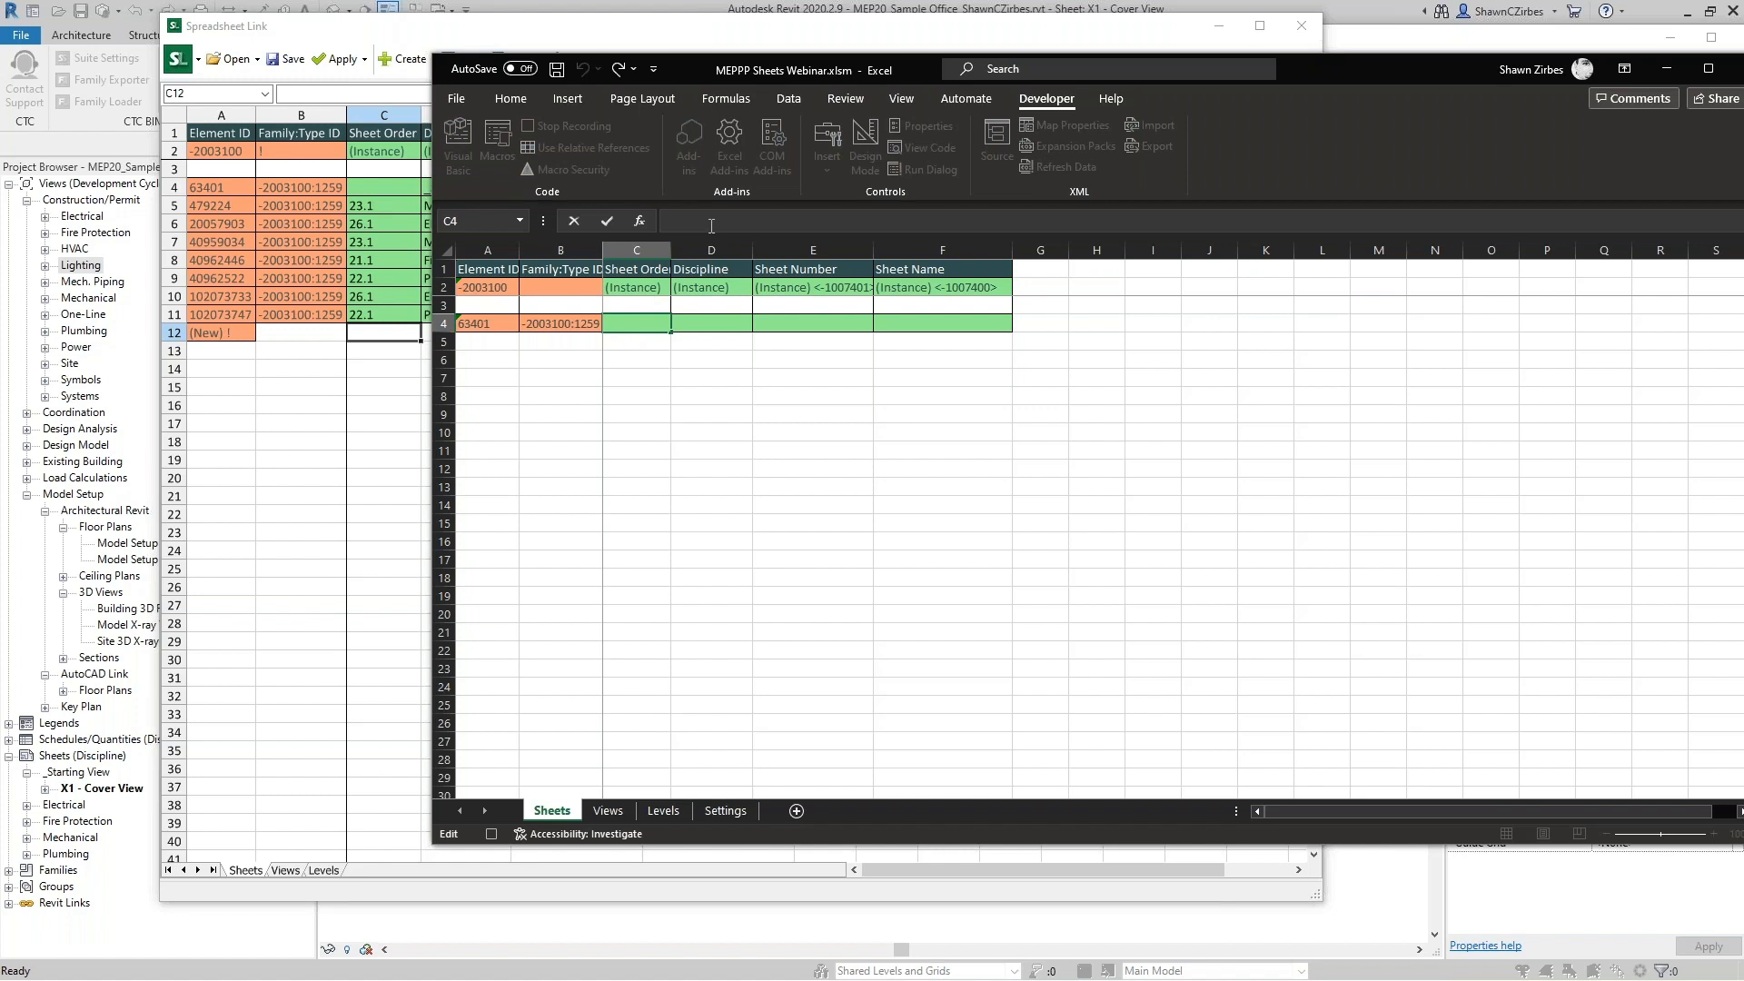
pyautogui.write('=INDEX(Settings!C$2:C$10,(MATCH(Views!G4,Settings!B$2:B$10,0)))')
pyautogui.press('Return')
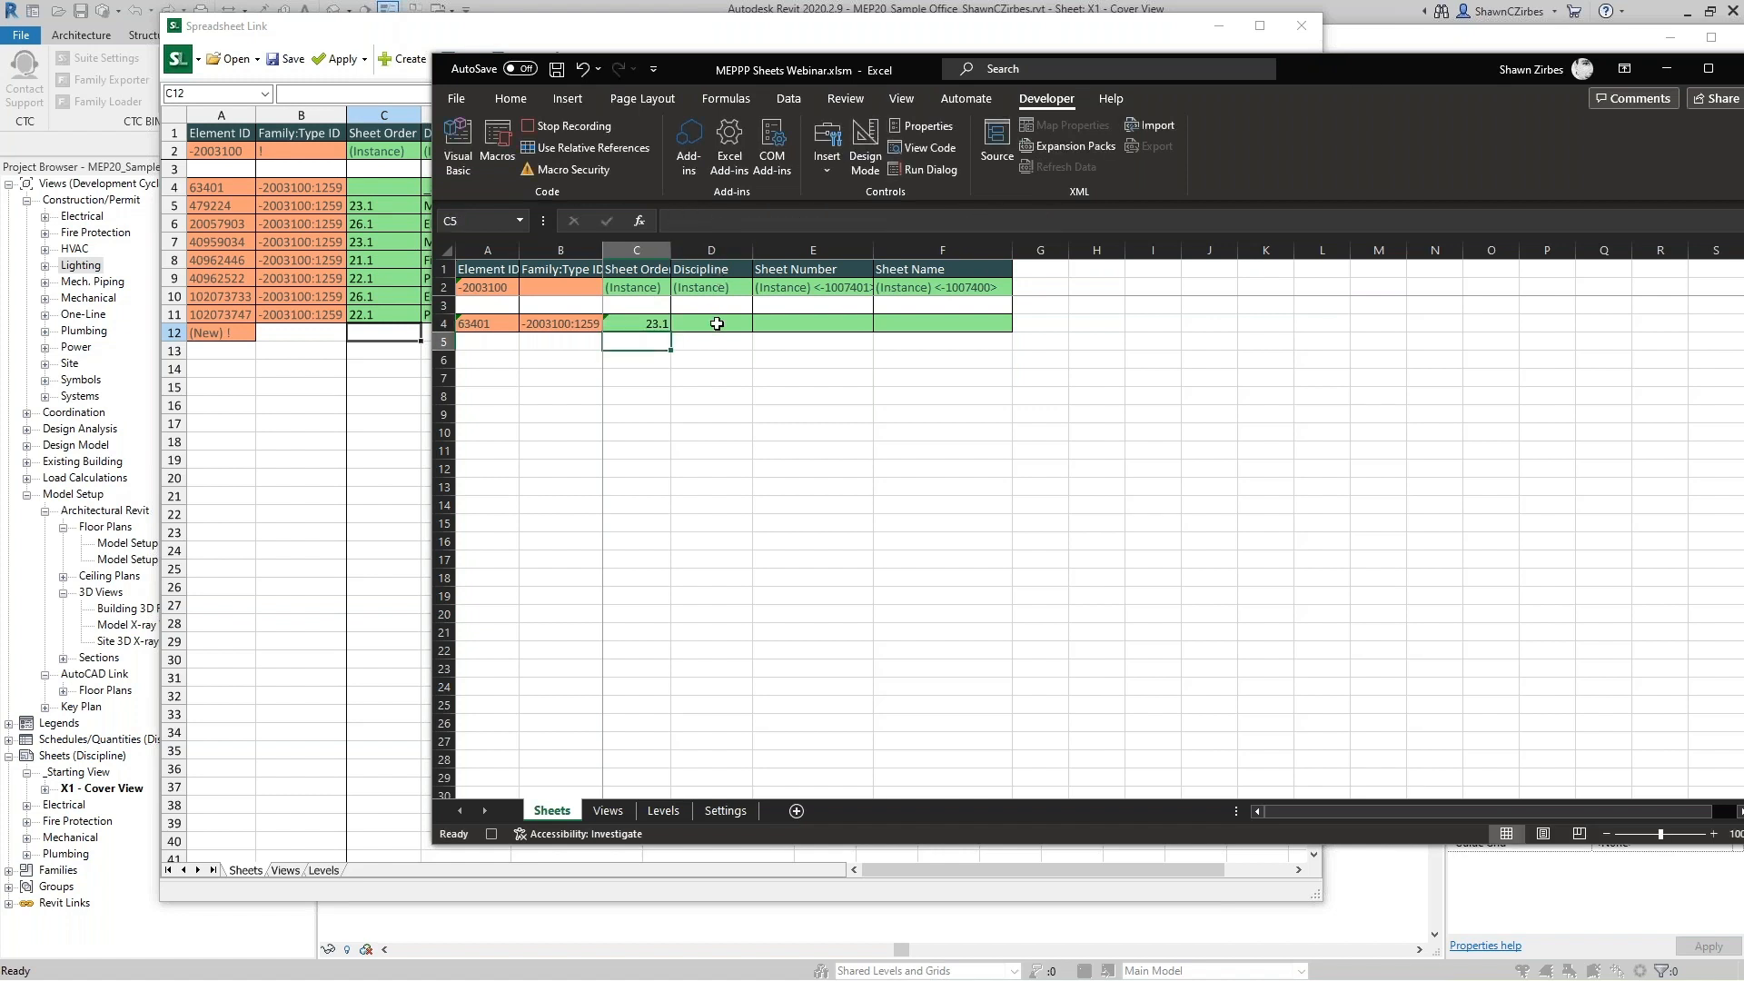
# Paste =INDEX(Settings!A$2:A$10,(MATCH(Views!G4,Settings!B$2:B$10,0))) from the clipboard history into Discipline cell D4 and stop the macro recording.
pyautogui.click(717, 324)
pyautogui.click(713, 220)
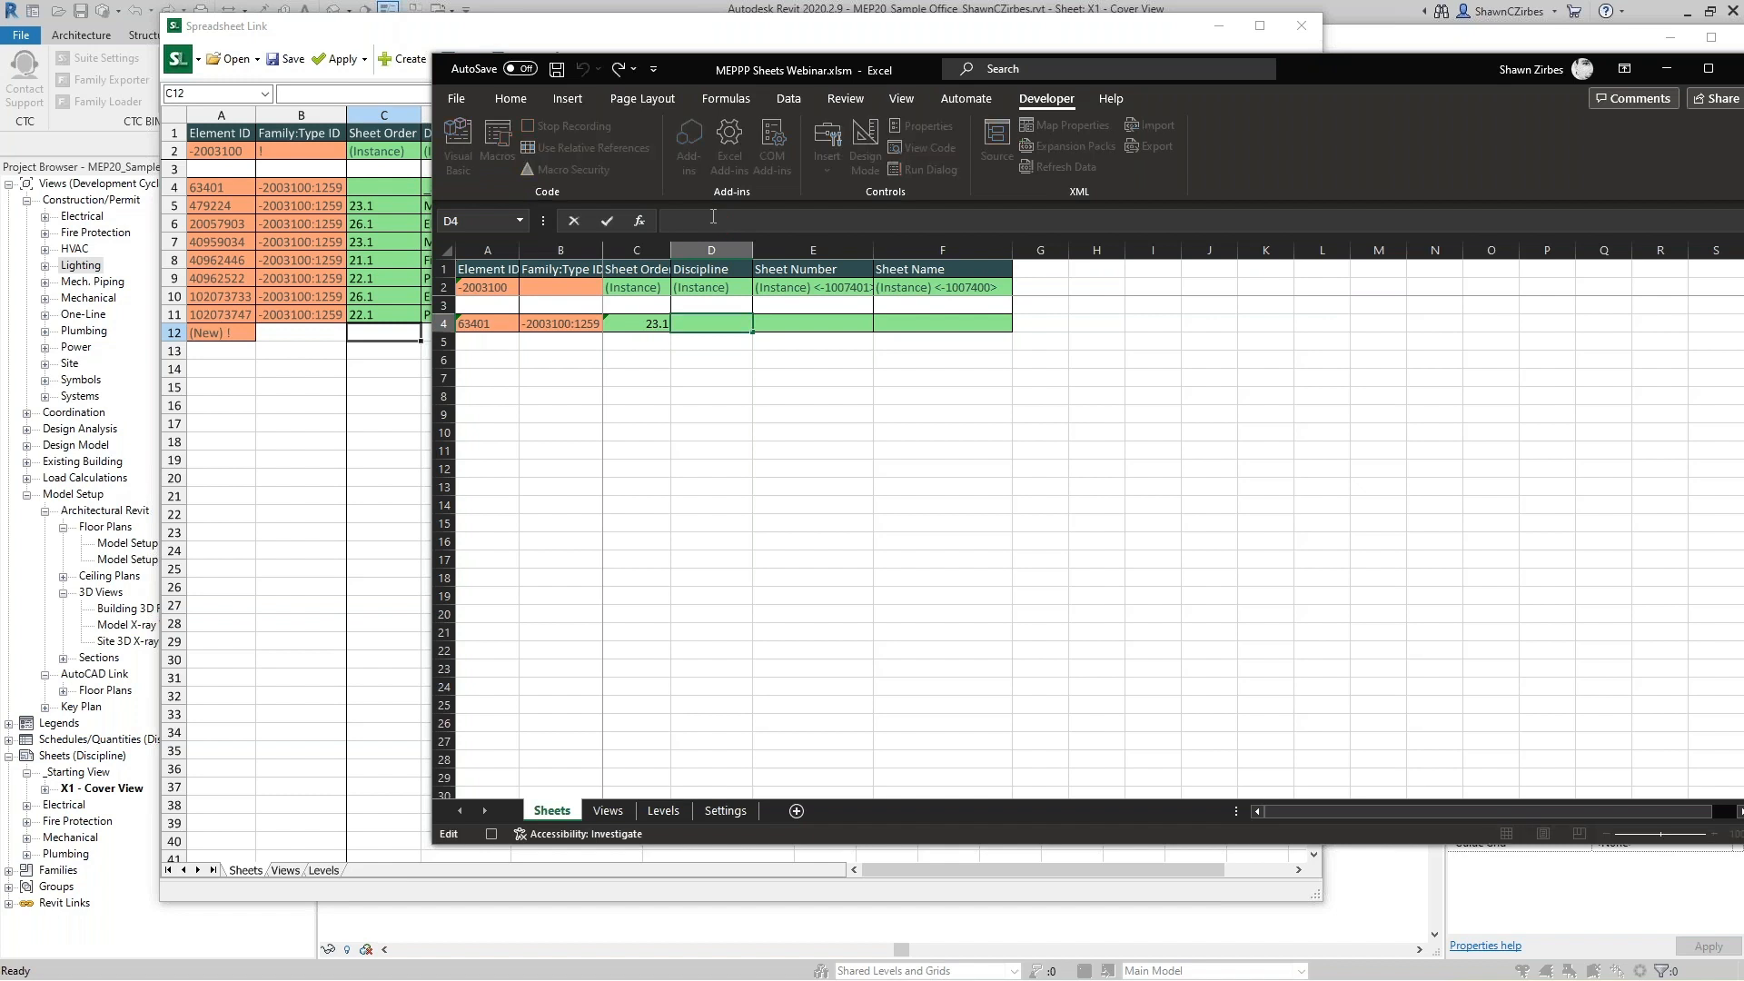
pyautogui.press('super+v')
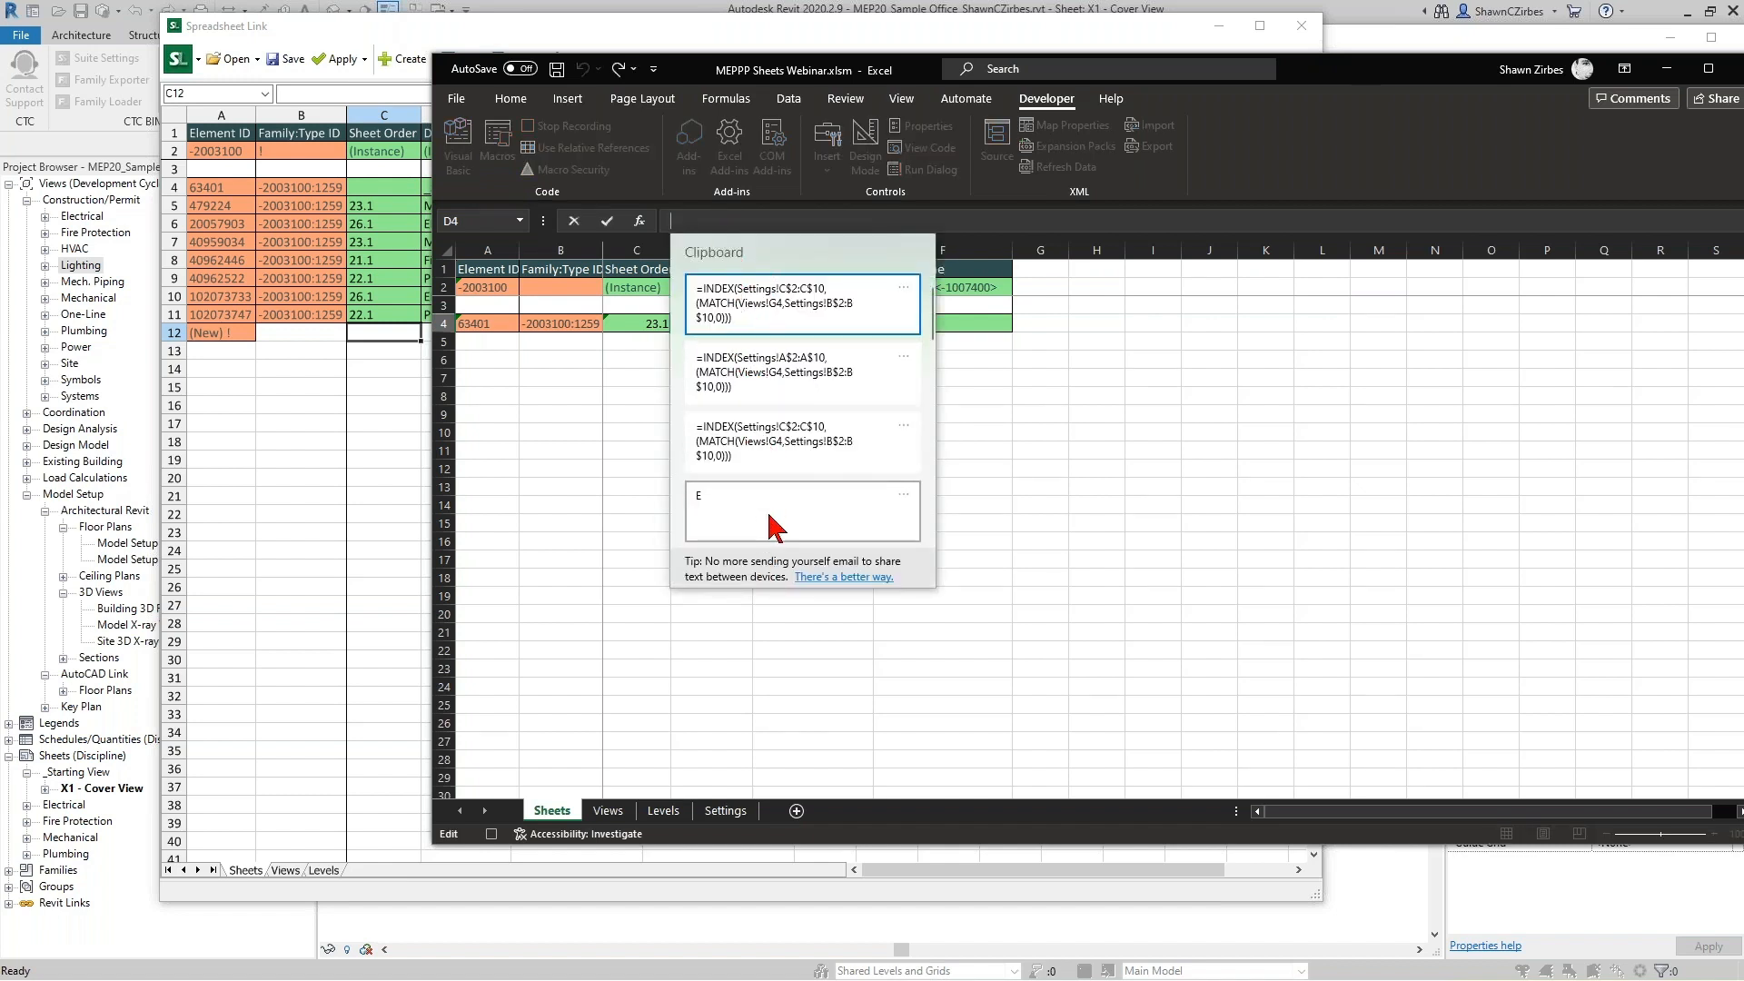
pyautogui.click(766, 374)
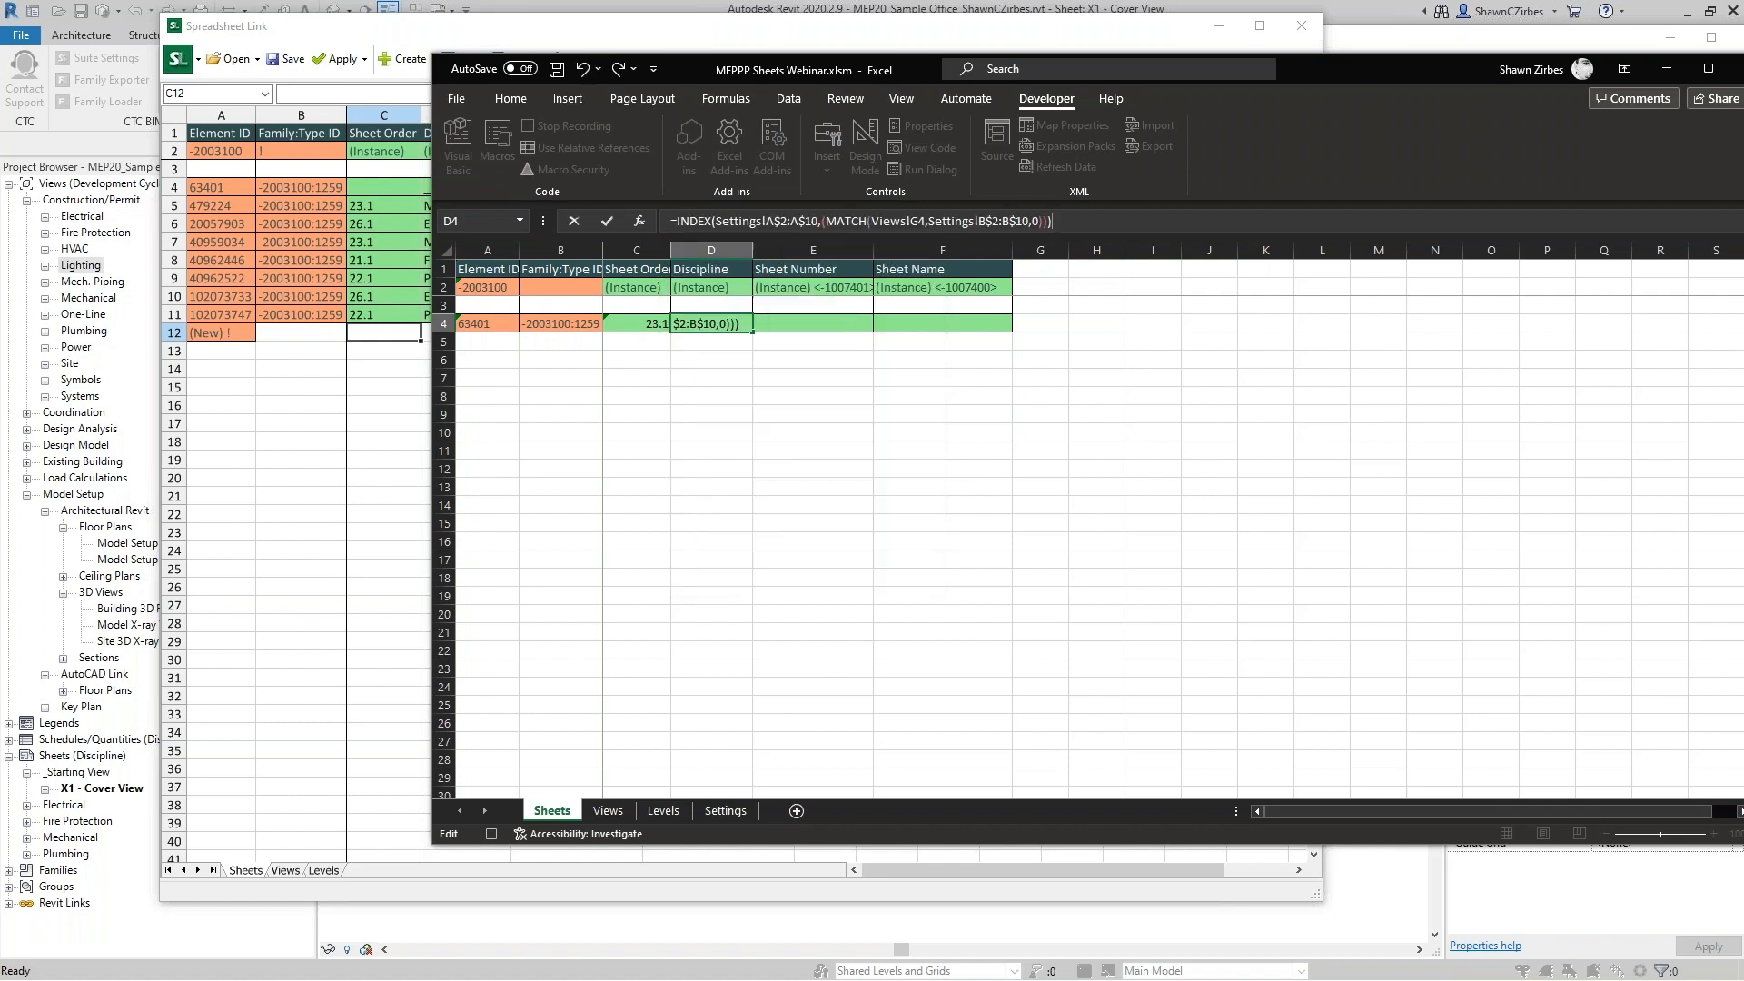
pyautogui.press('Return')
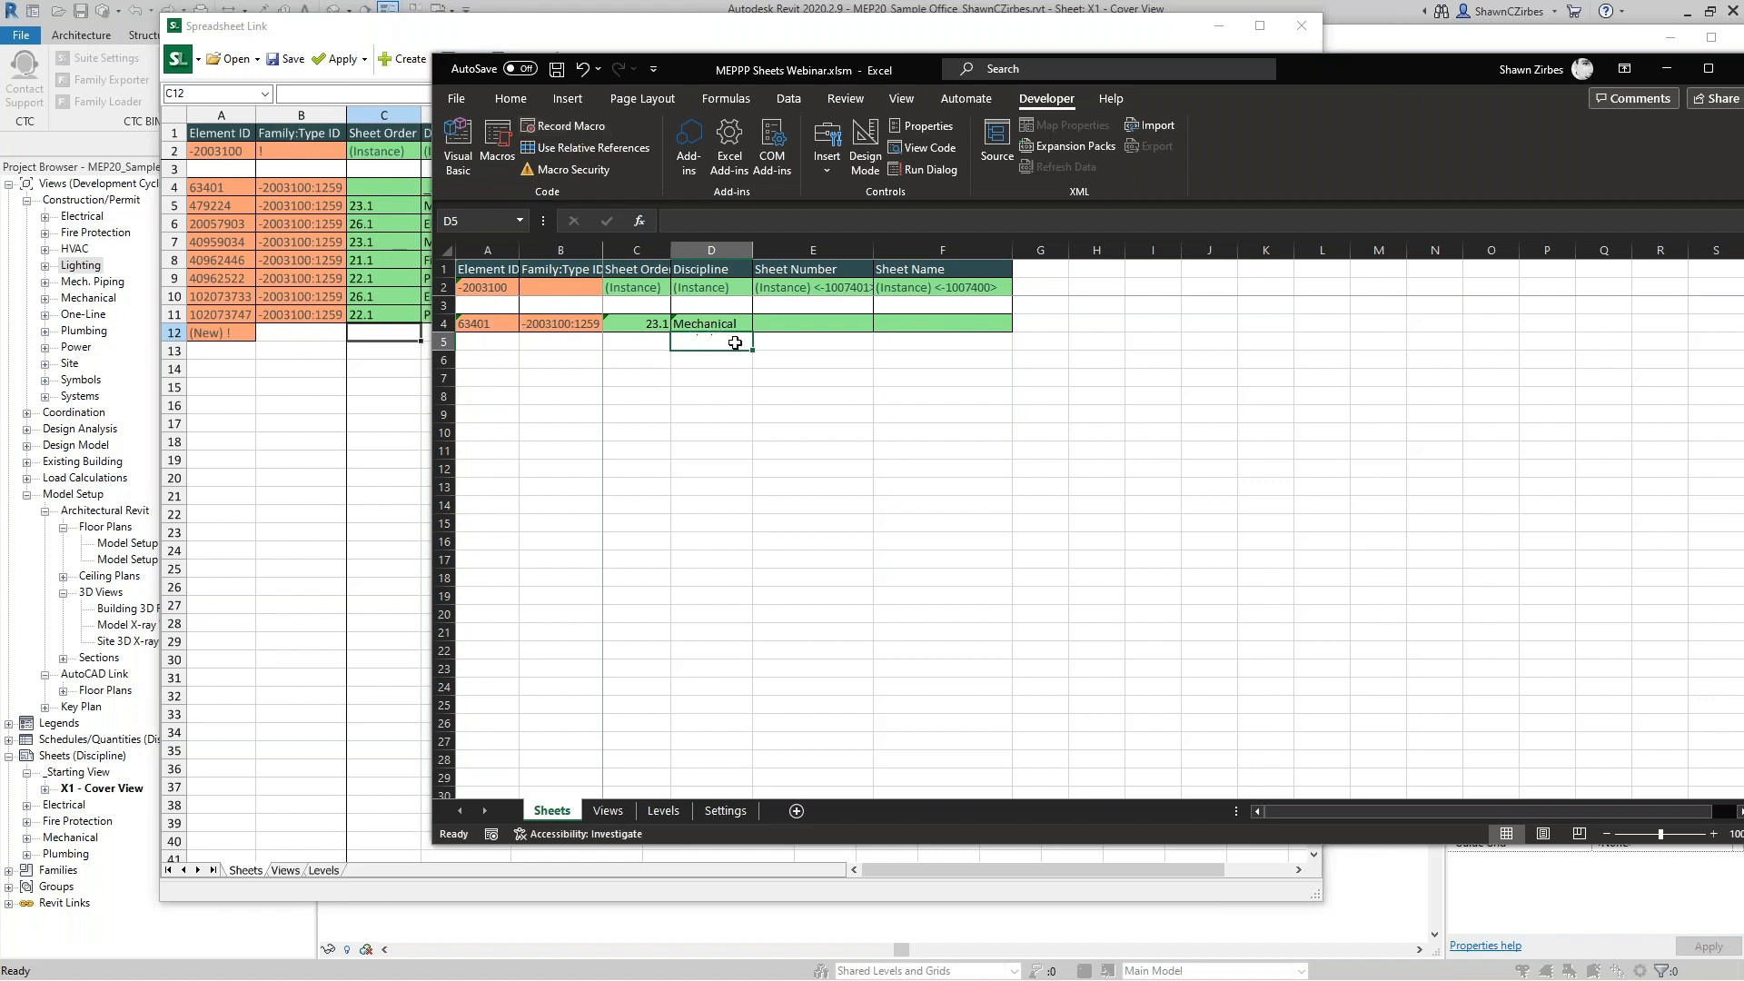
# Look through the workbook's recorded macros and open the code of Set_Order_Discipline for editing.
pyautogui.click(498, 145)
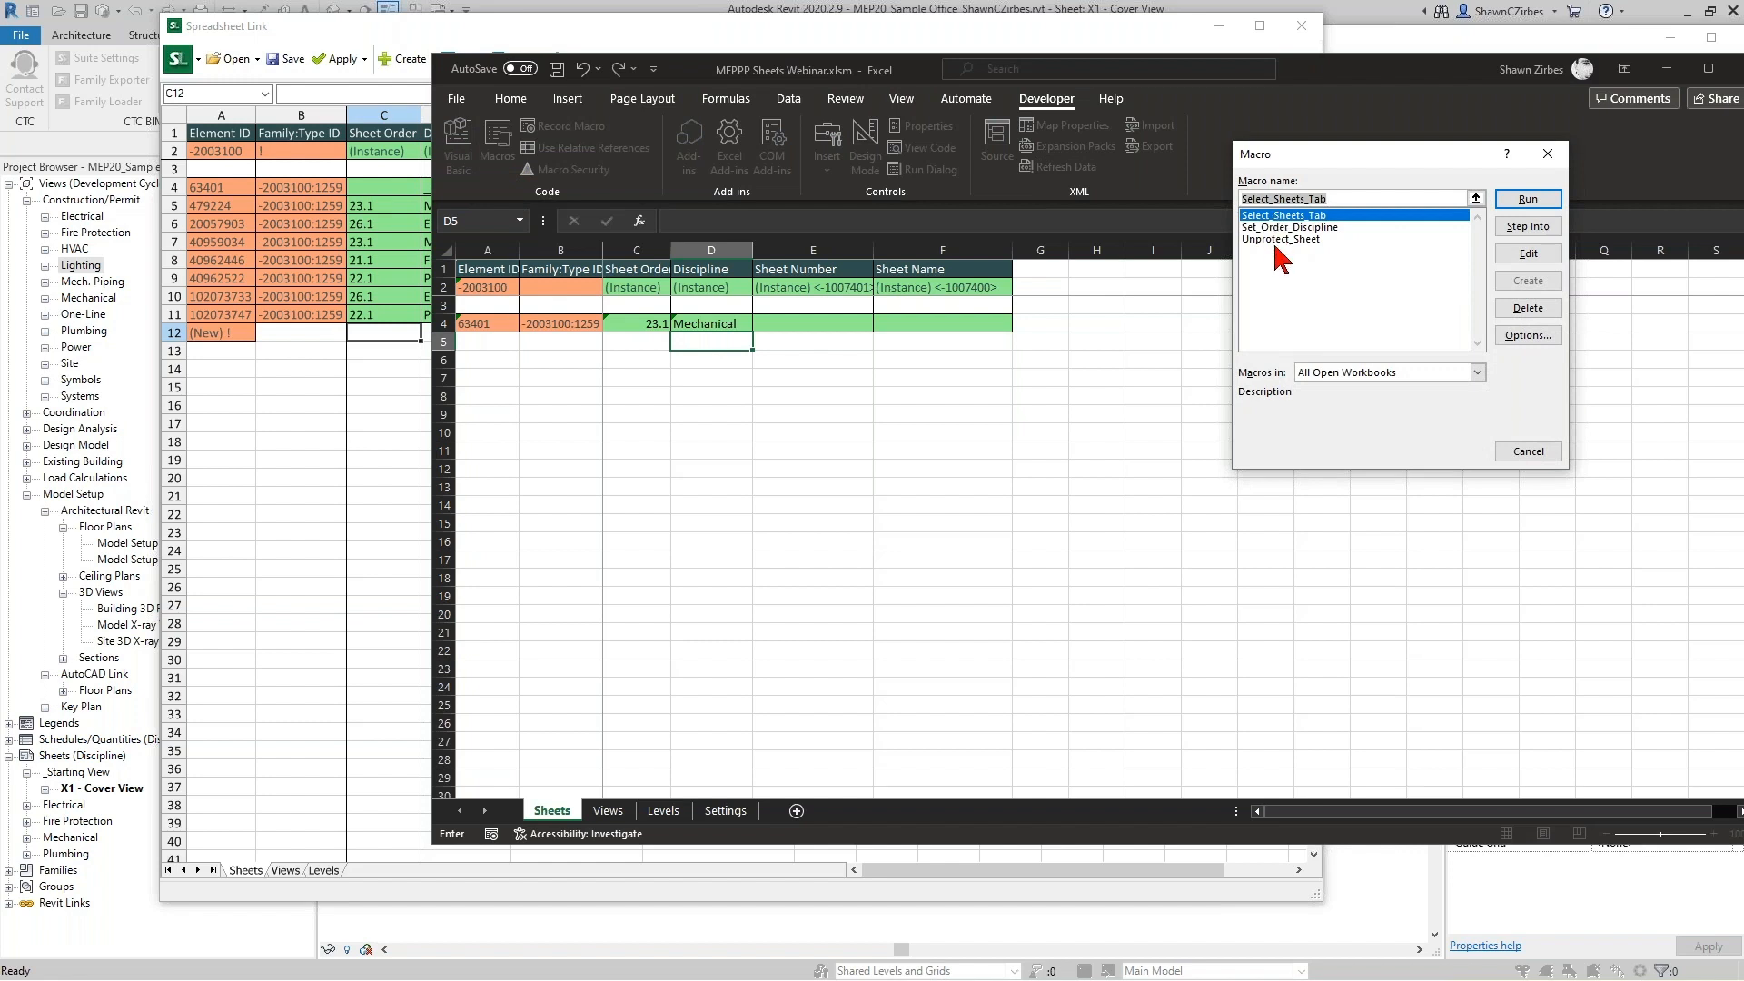
pyautogui.click(1282, 240)
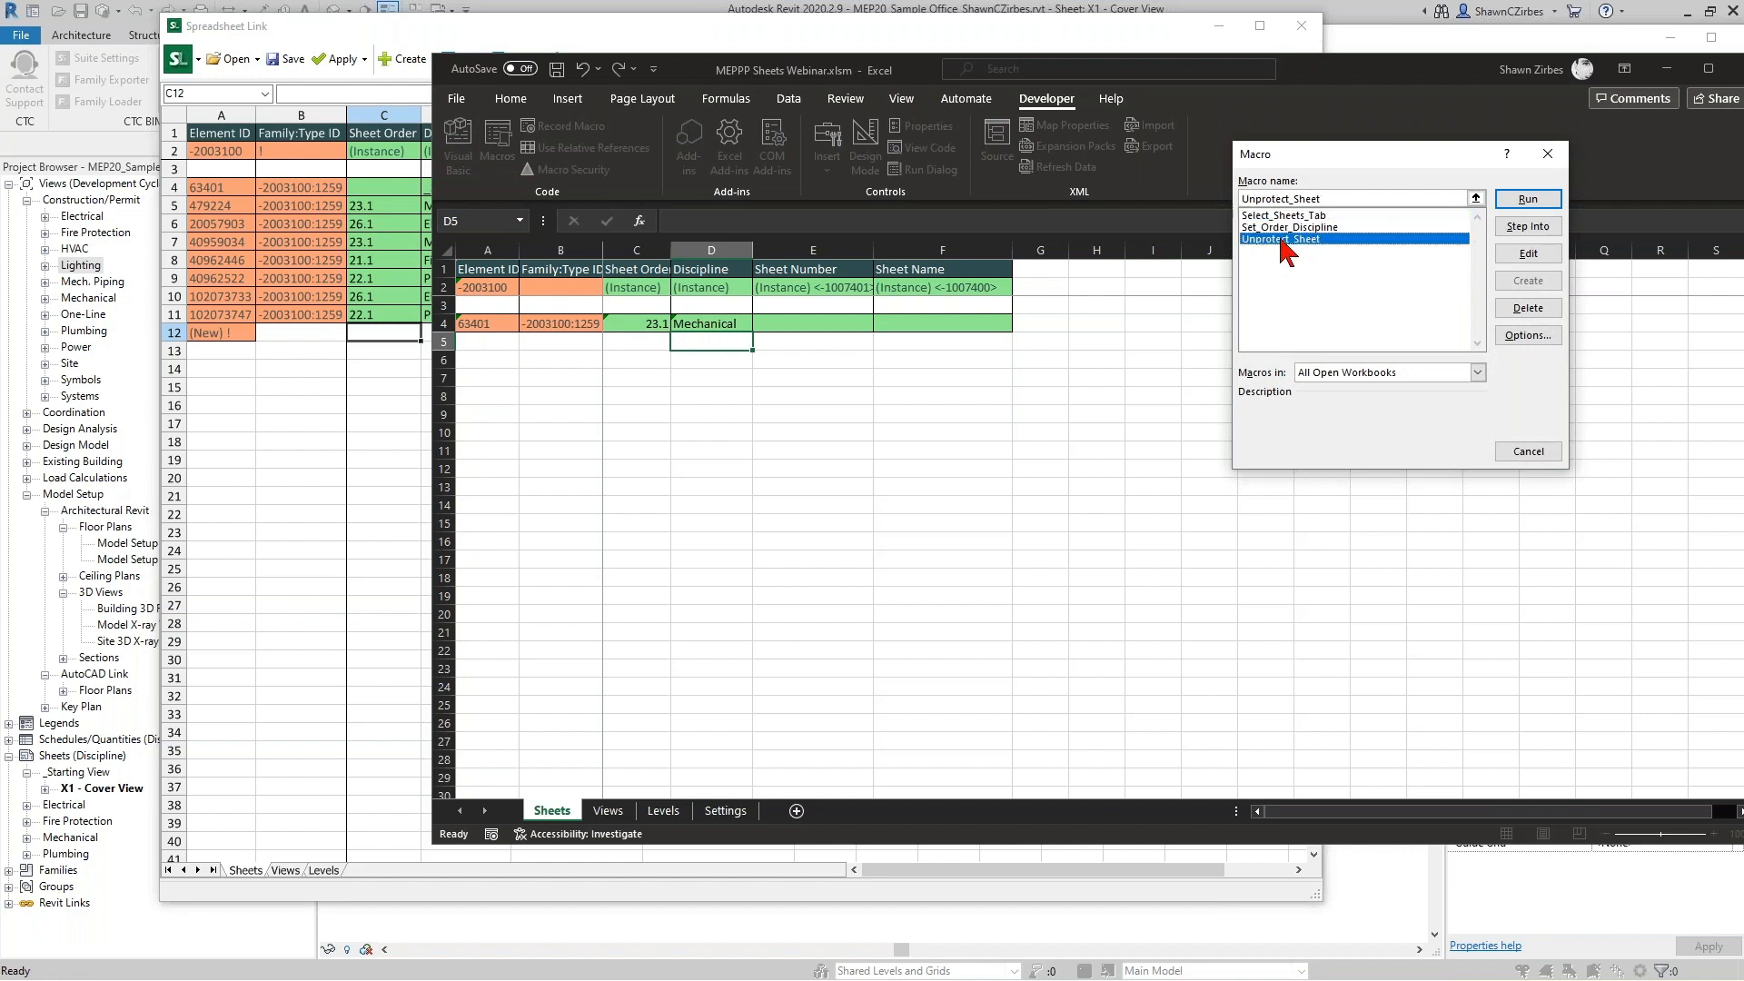
pyautogui.click(1353, 227)
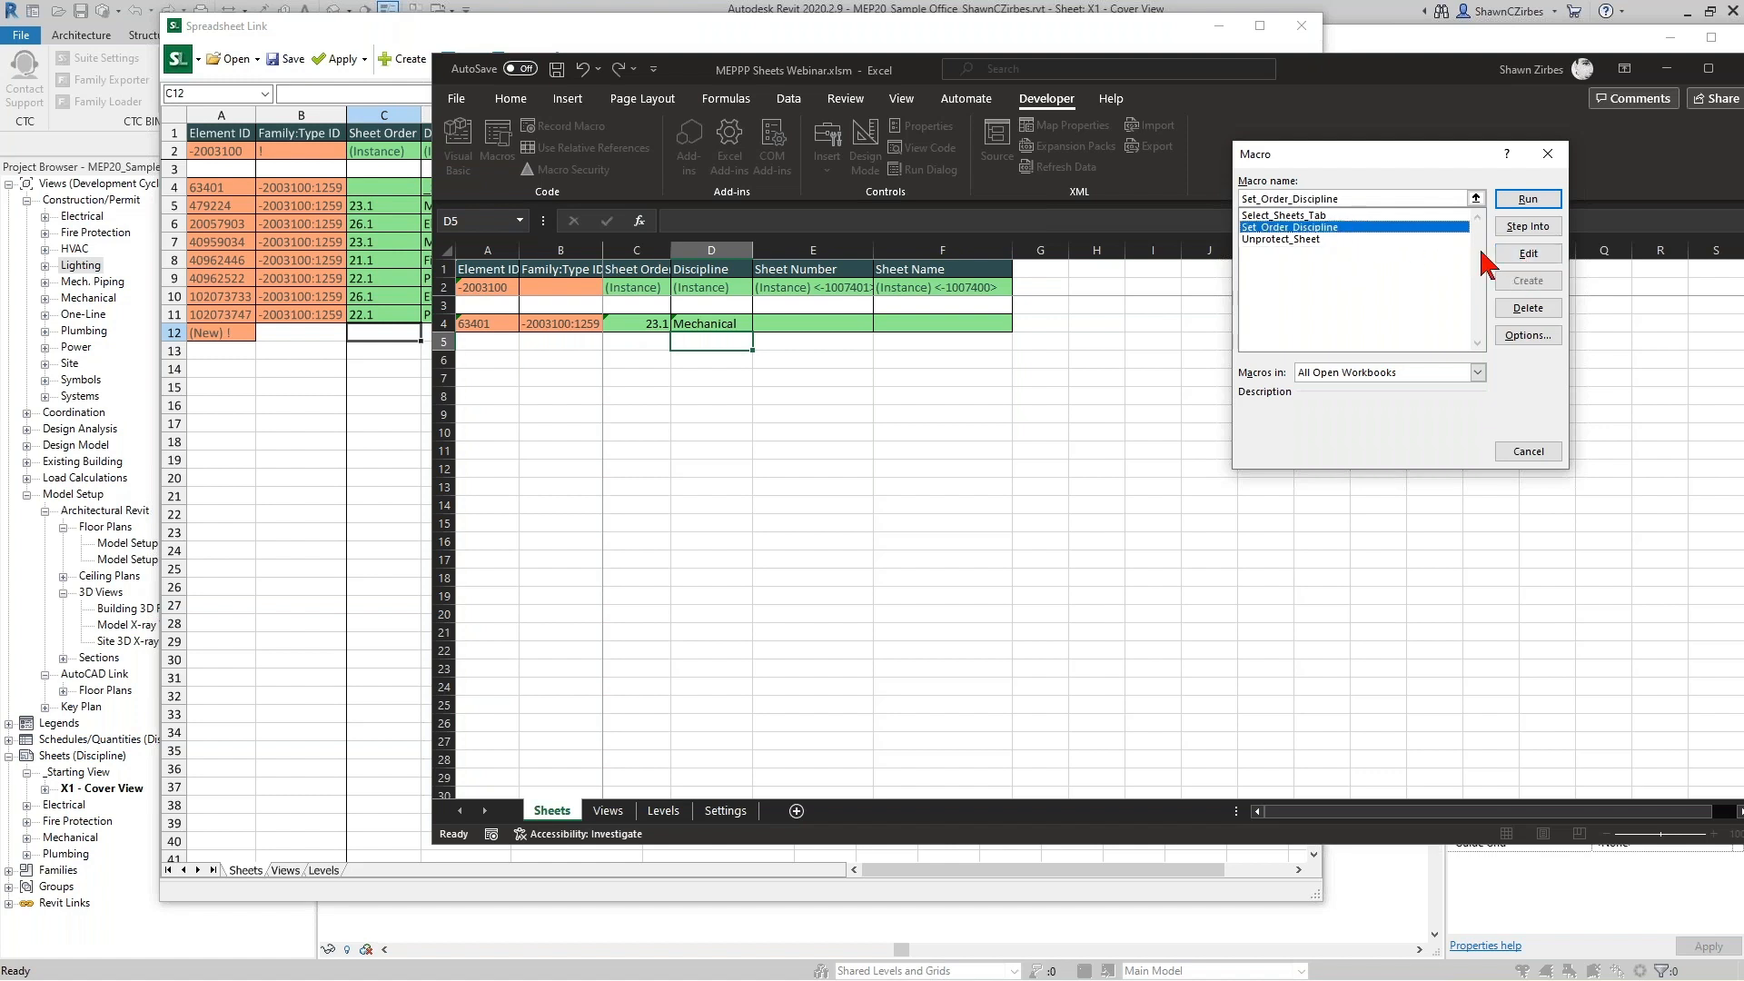
pyautogui.click(1354, 216)
pyautogui.click(1294, 228)
pyautogui.click(1542, 259)
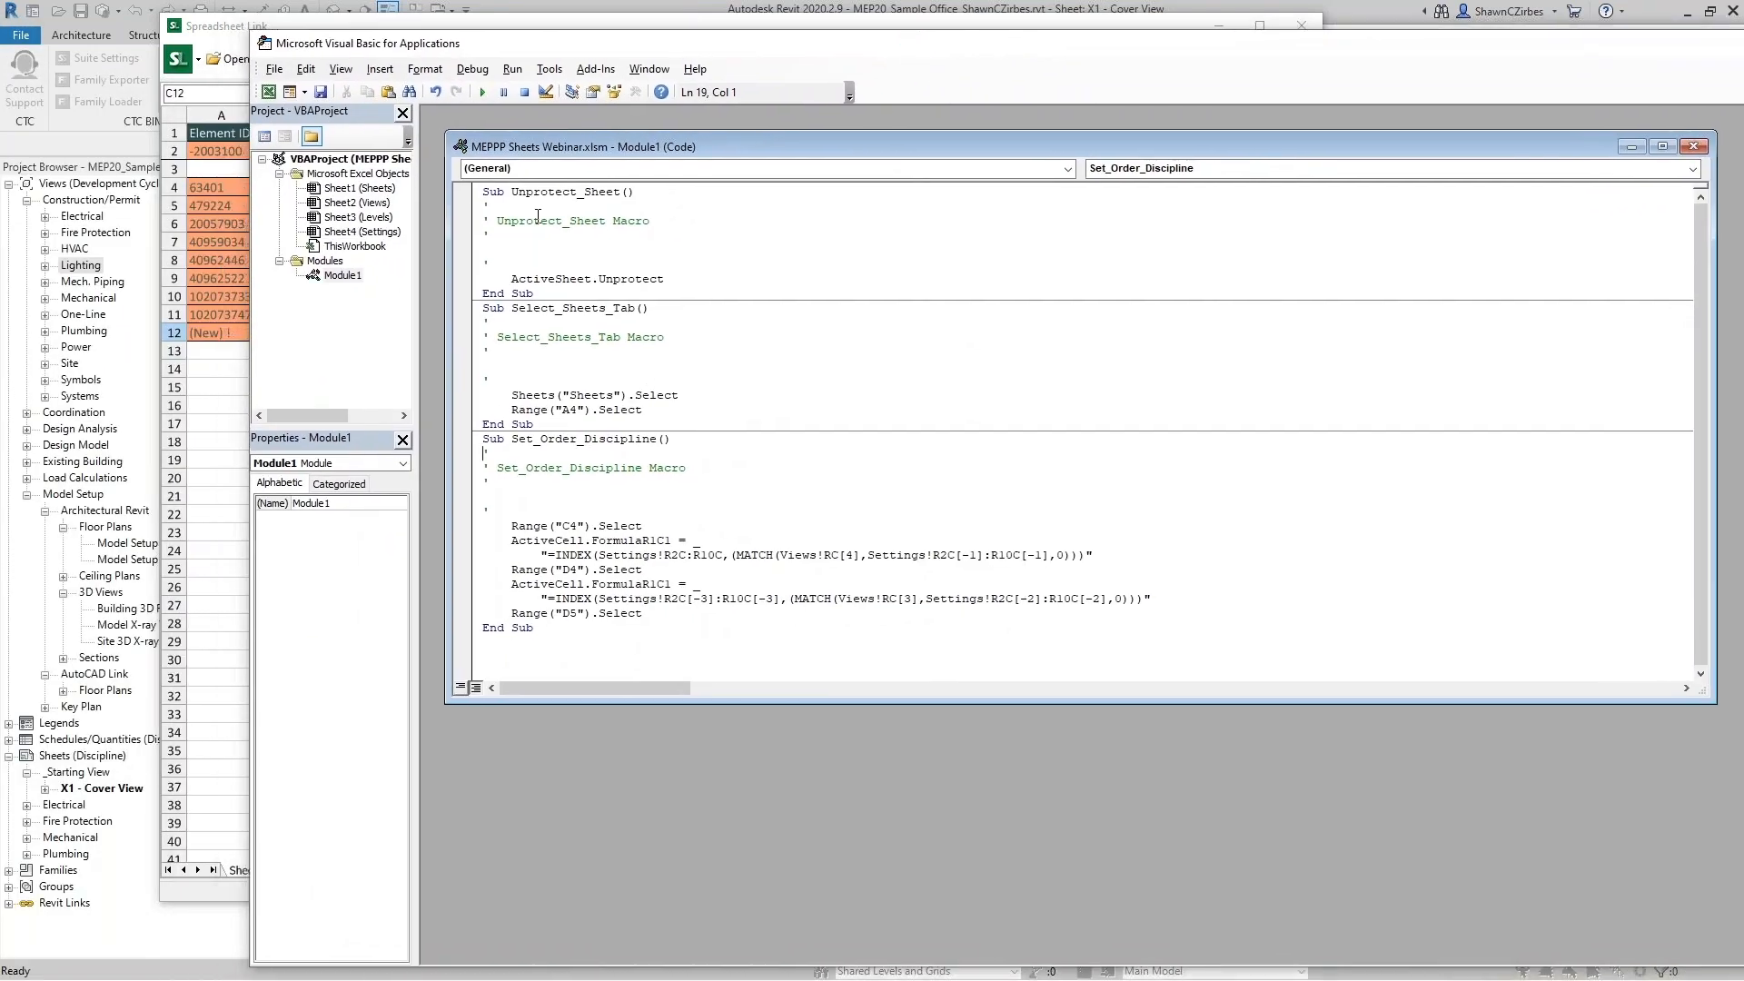
# Examine the Unprotect_Sheet, Select_Sheets_Tab and Set_Order_Discipline code, including the cell selections and formula lines, and close the code editor.
pyautogui.moveTo(483, 192); pyautogui.dragTo(660, 191)
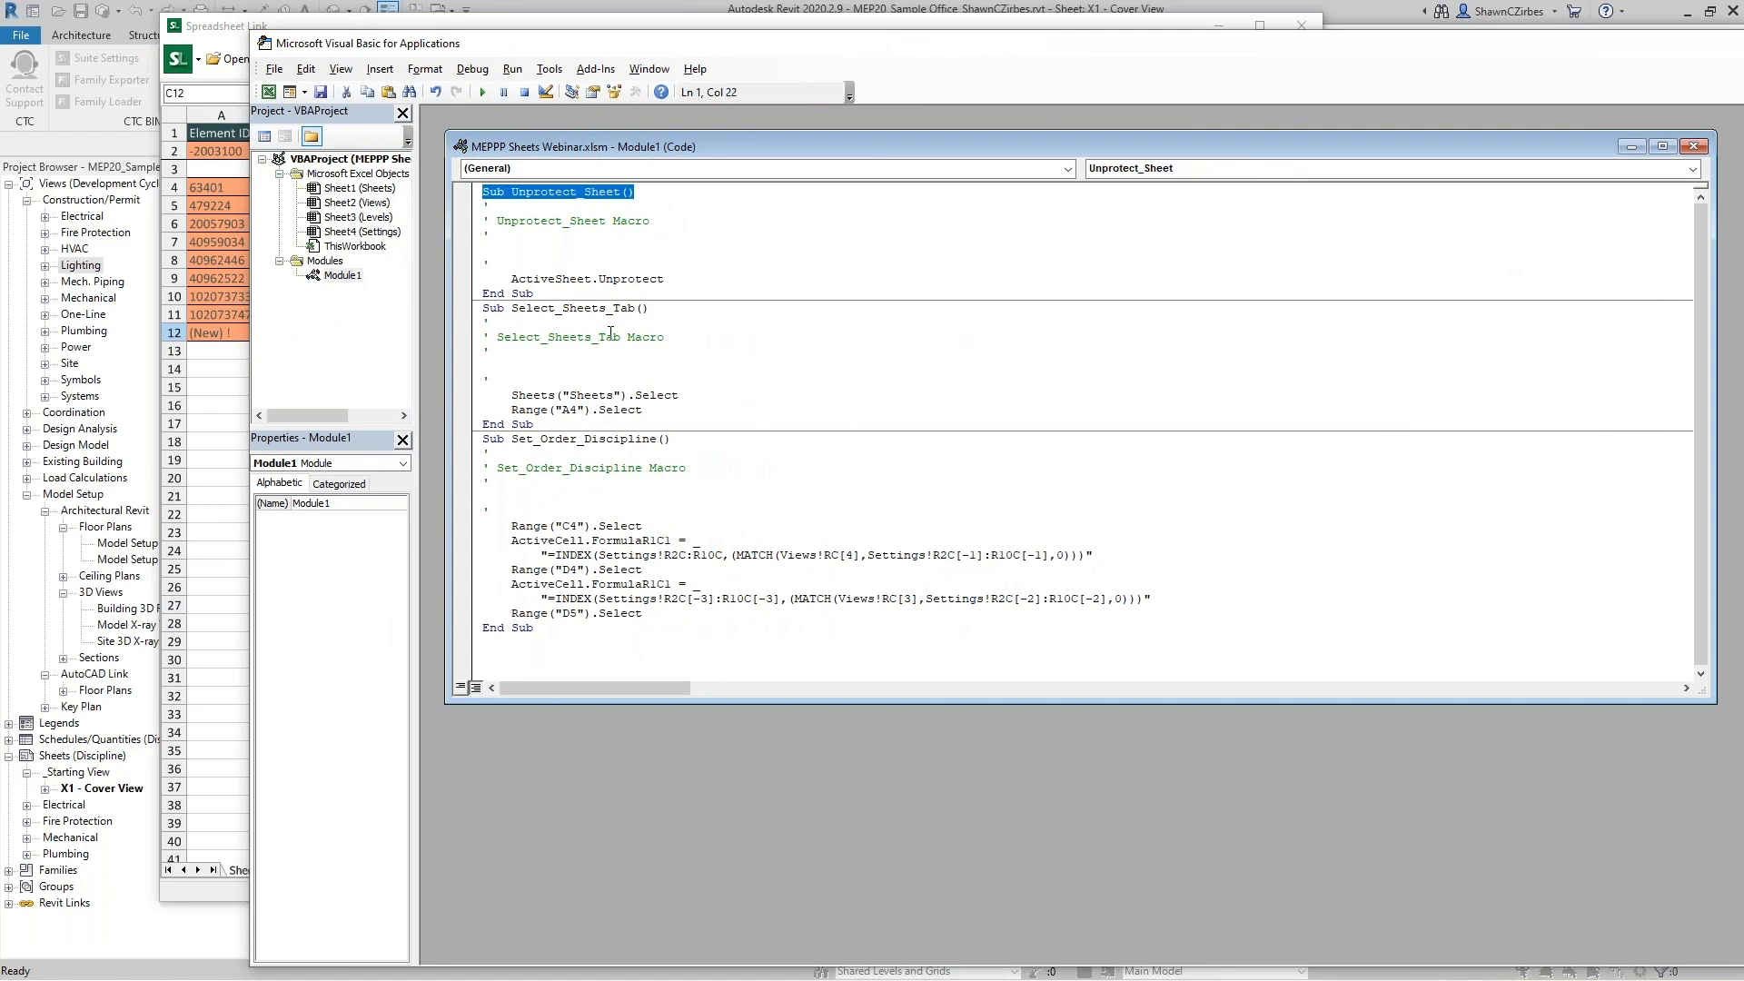
pyautogui.moveTo(484, 308); pyautogui.dragTo(648, 308)
pyautogui.moveTo(486, 439)
pyautogui.mouseDown()
pyautogui.moveTo(677, 440)
pyautogui.moveTo(489, 454)
pyautogui.mouseUp()
pyautogui.moveTo(512, 527); pyautogui.dragTo(1152, 599)
pyautogui.click(511, 526)
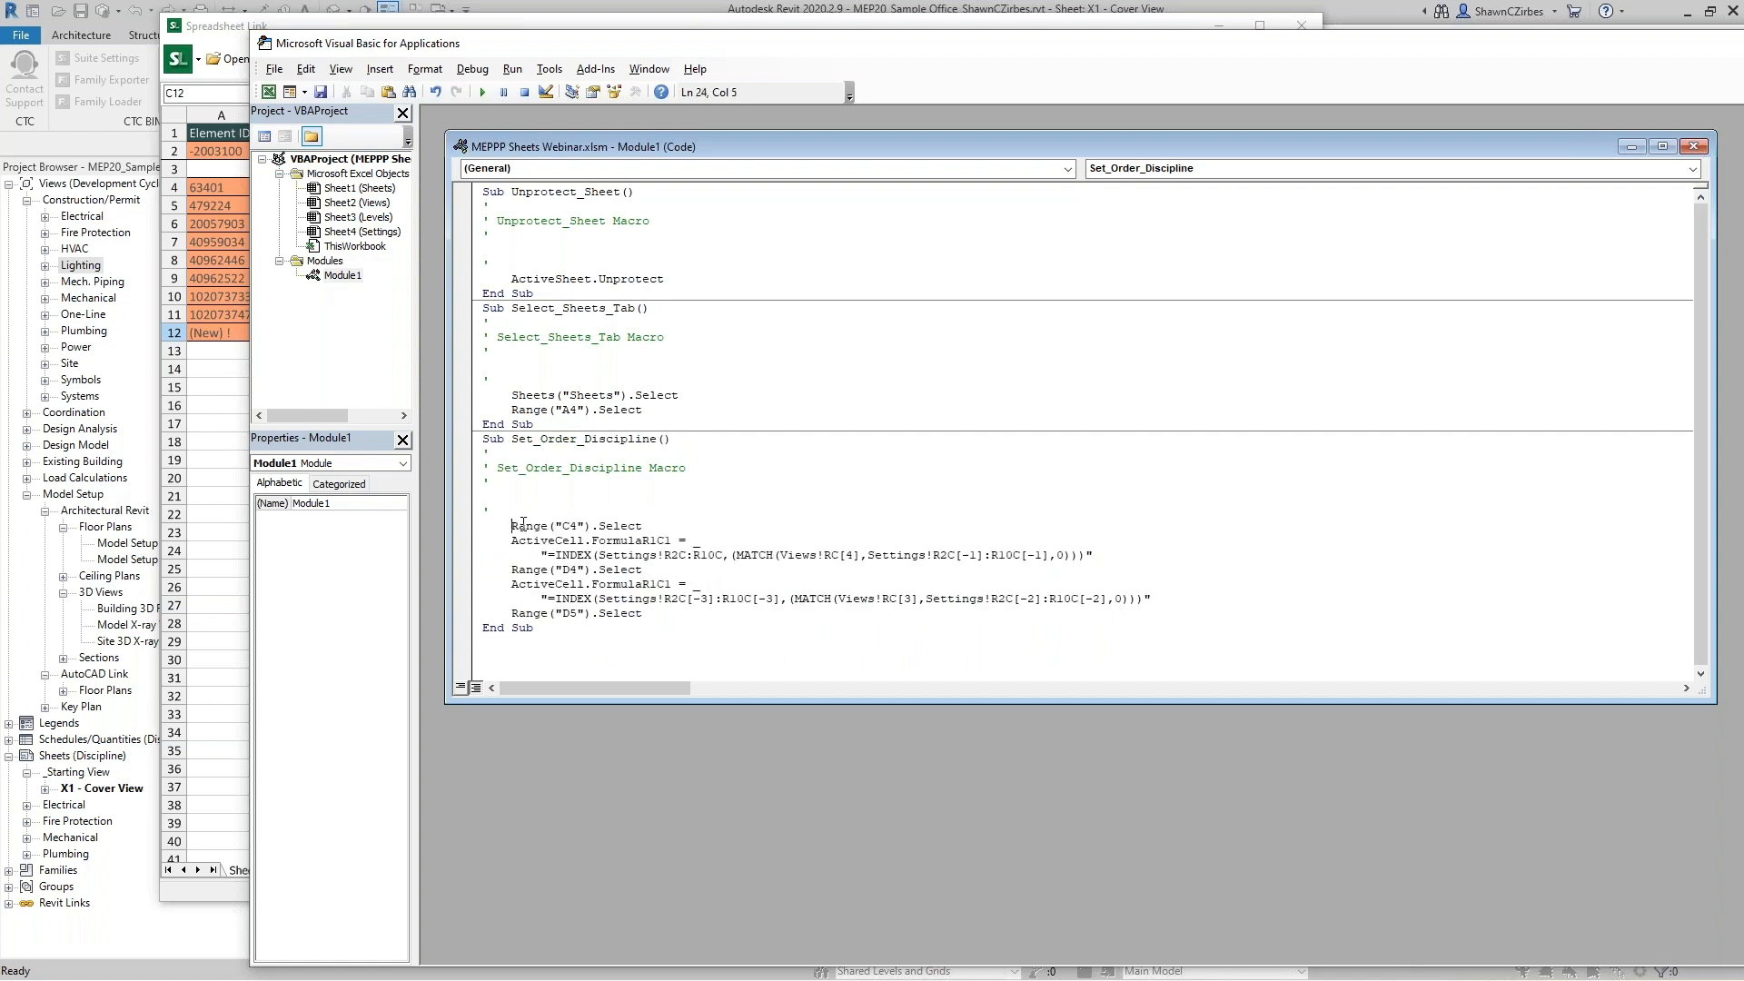
pyautogui.moveTo(513, 526); pyautogui.dragTo(664, 541)
pyautogui.moveTo(534, 556); pyautogui.dragTo(1100, 554)
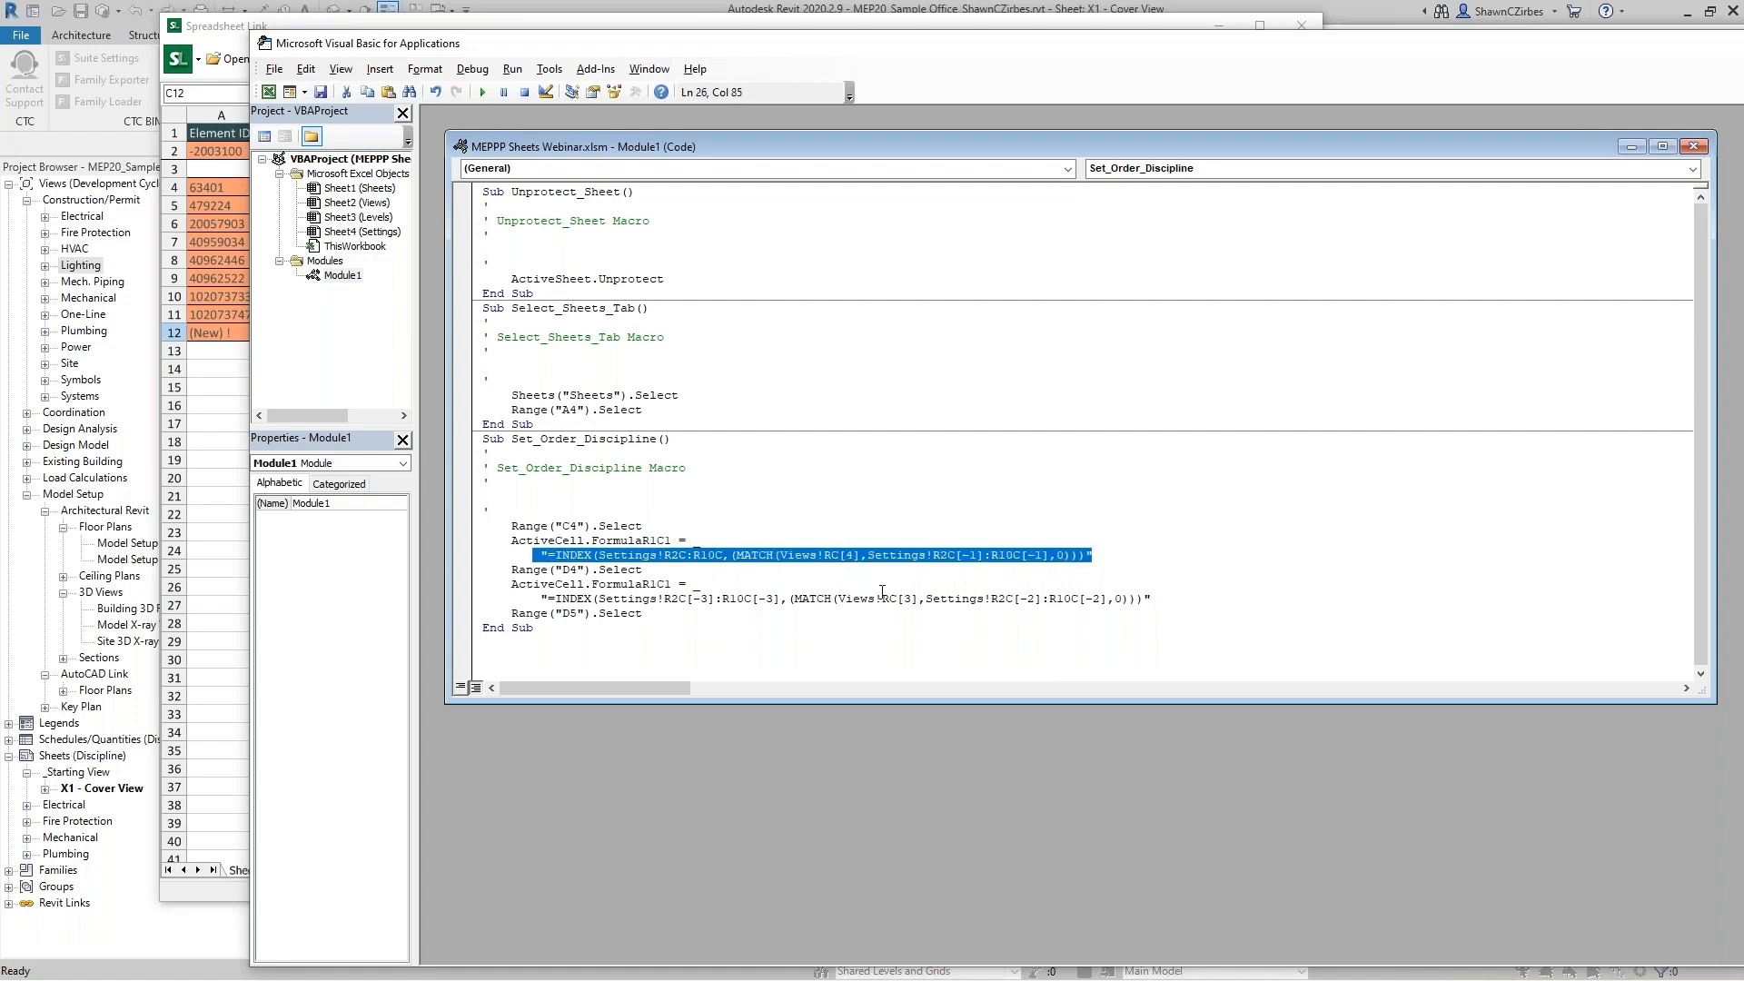
pyautogui.moveTo(512, 572); pyautogui.dragTo(747, 604)
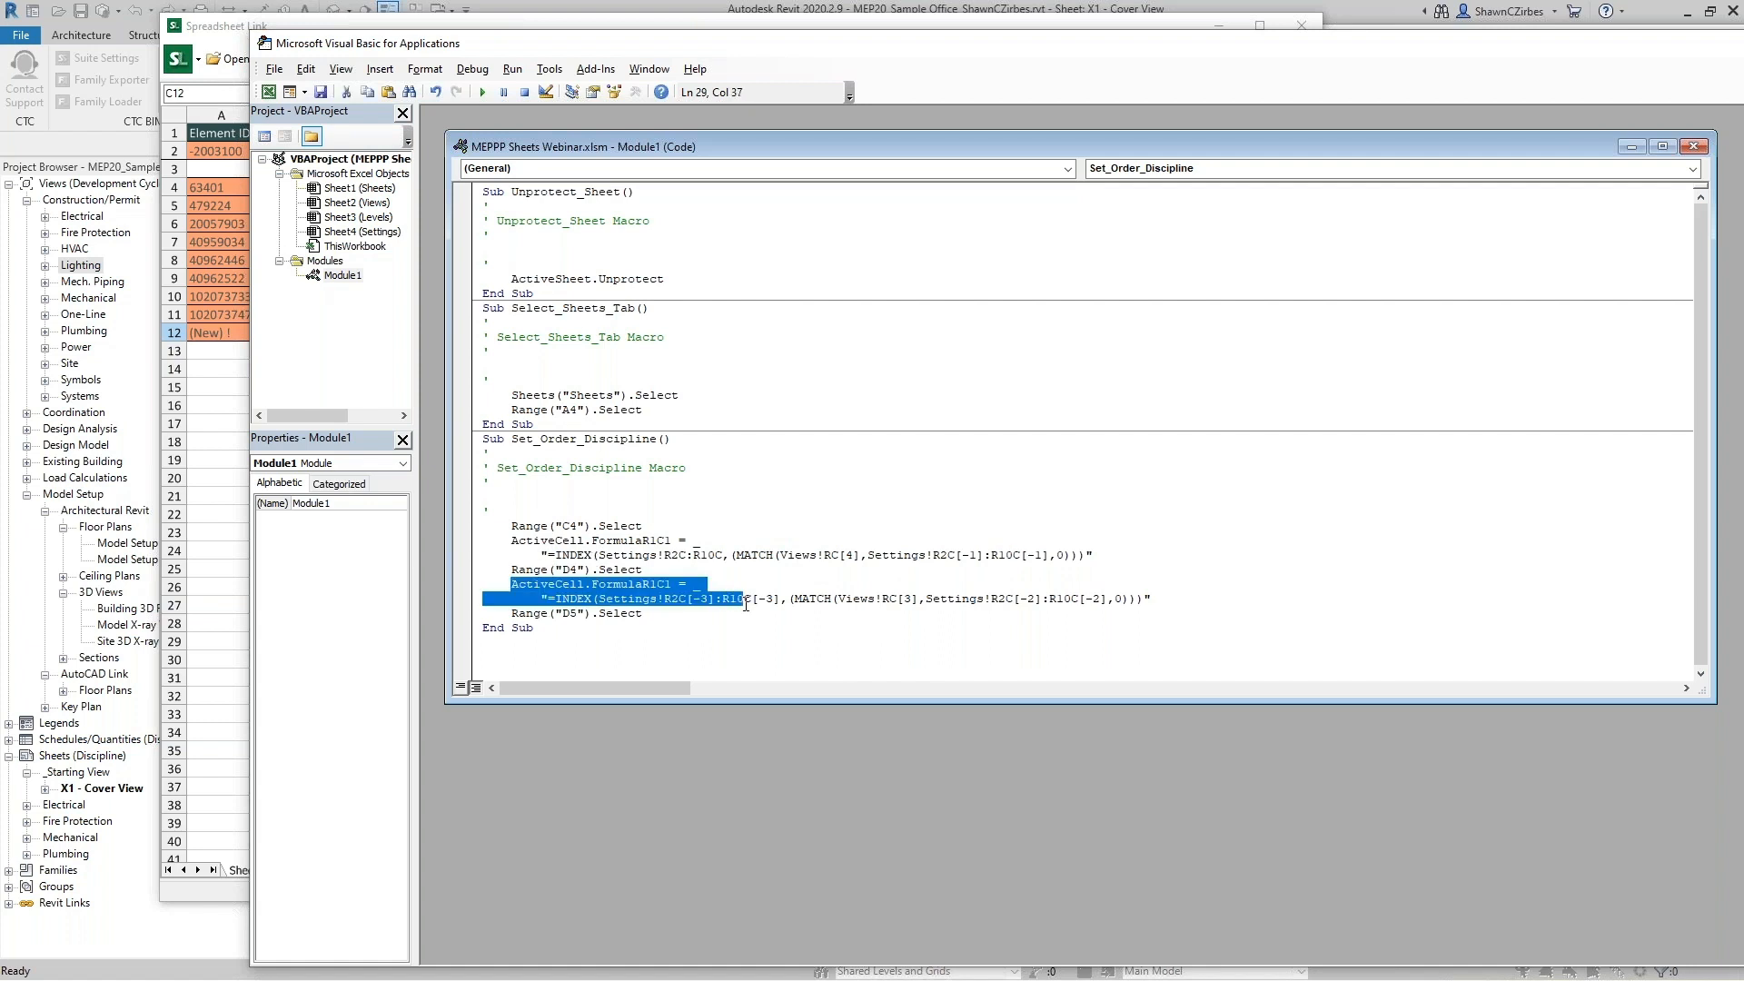
pyautogui.moveTo(516, 621); pyautogui.dragTo(656, 614)
pyautogui.click(643, 616)
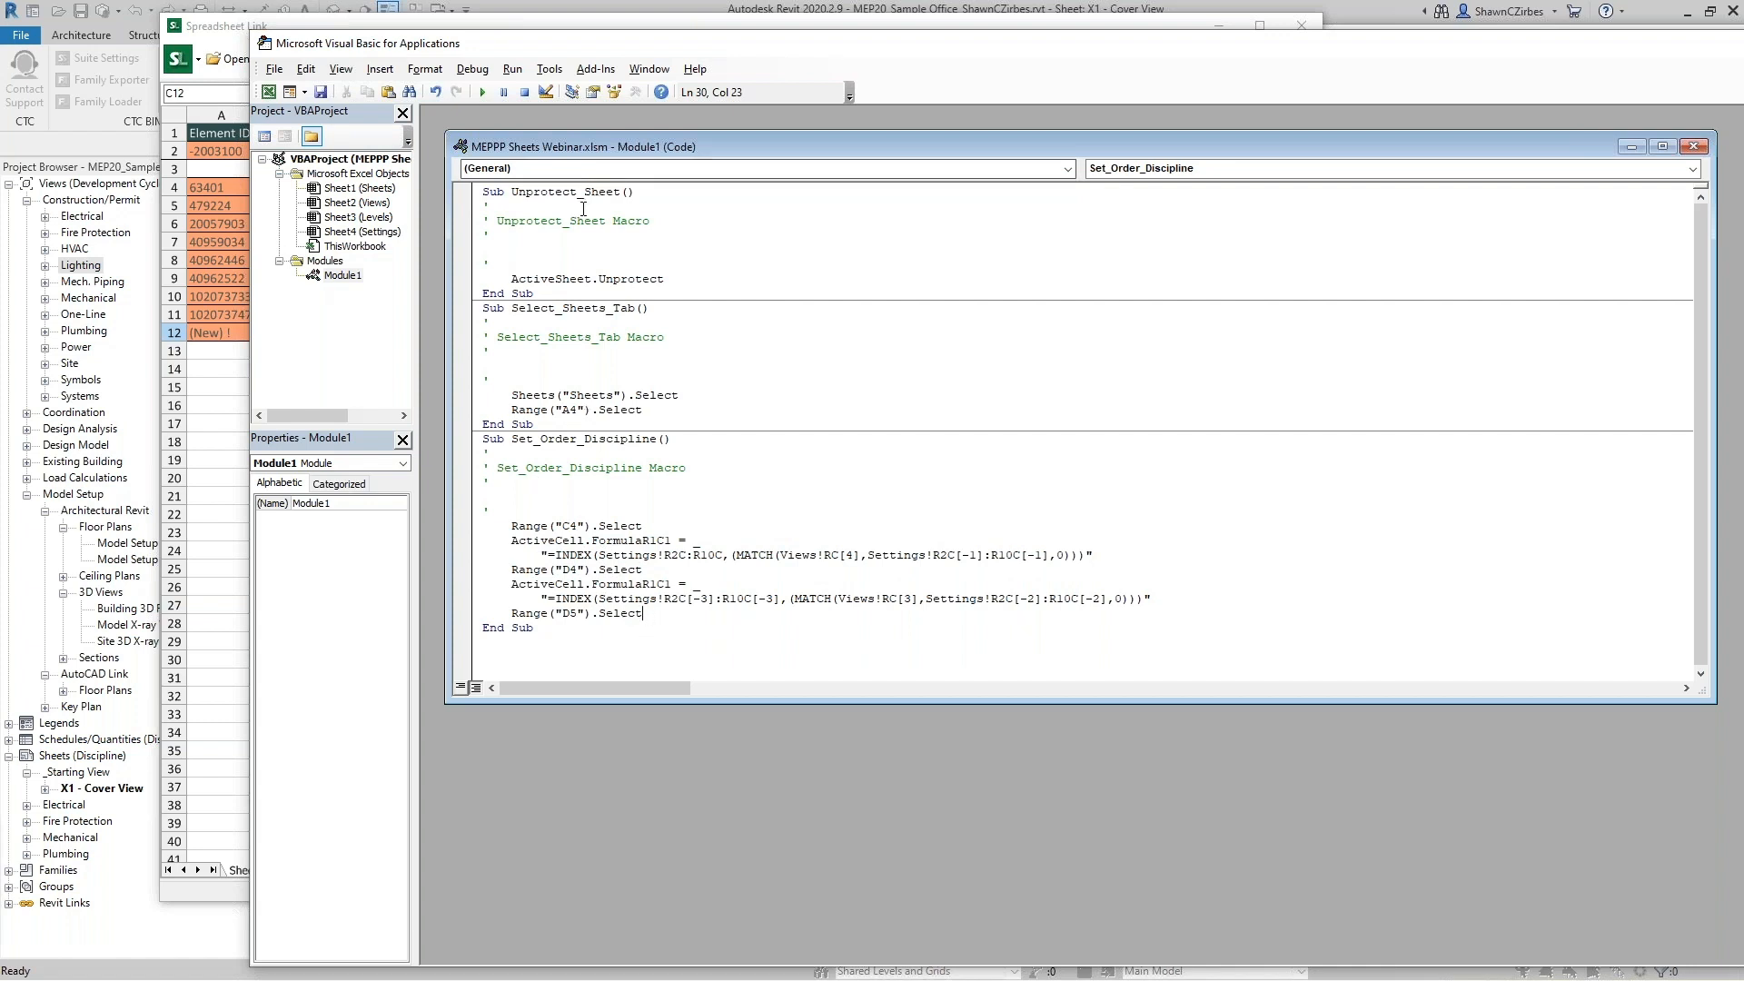
pyautogui.click(594, 410)
pyautogui.click(651, 410)
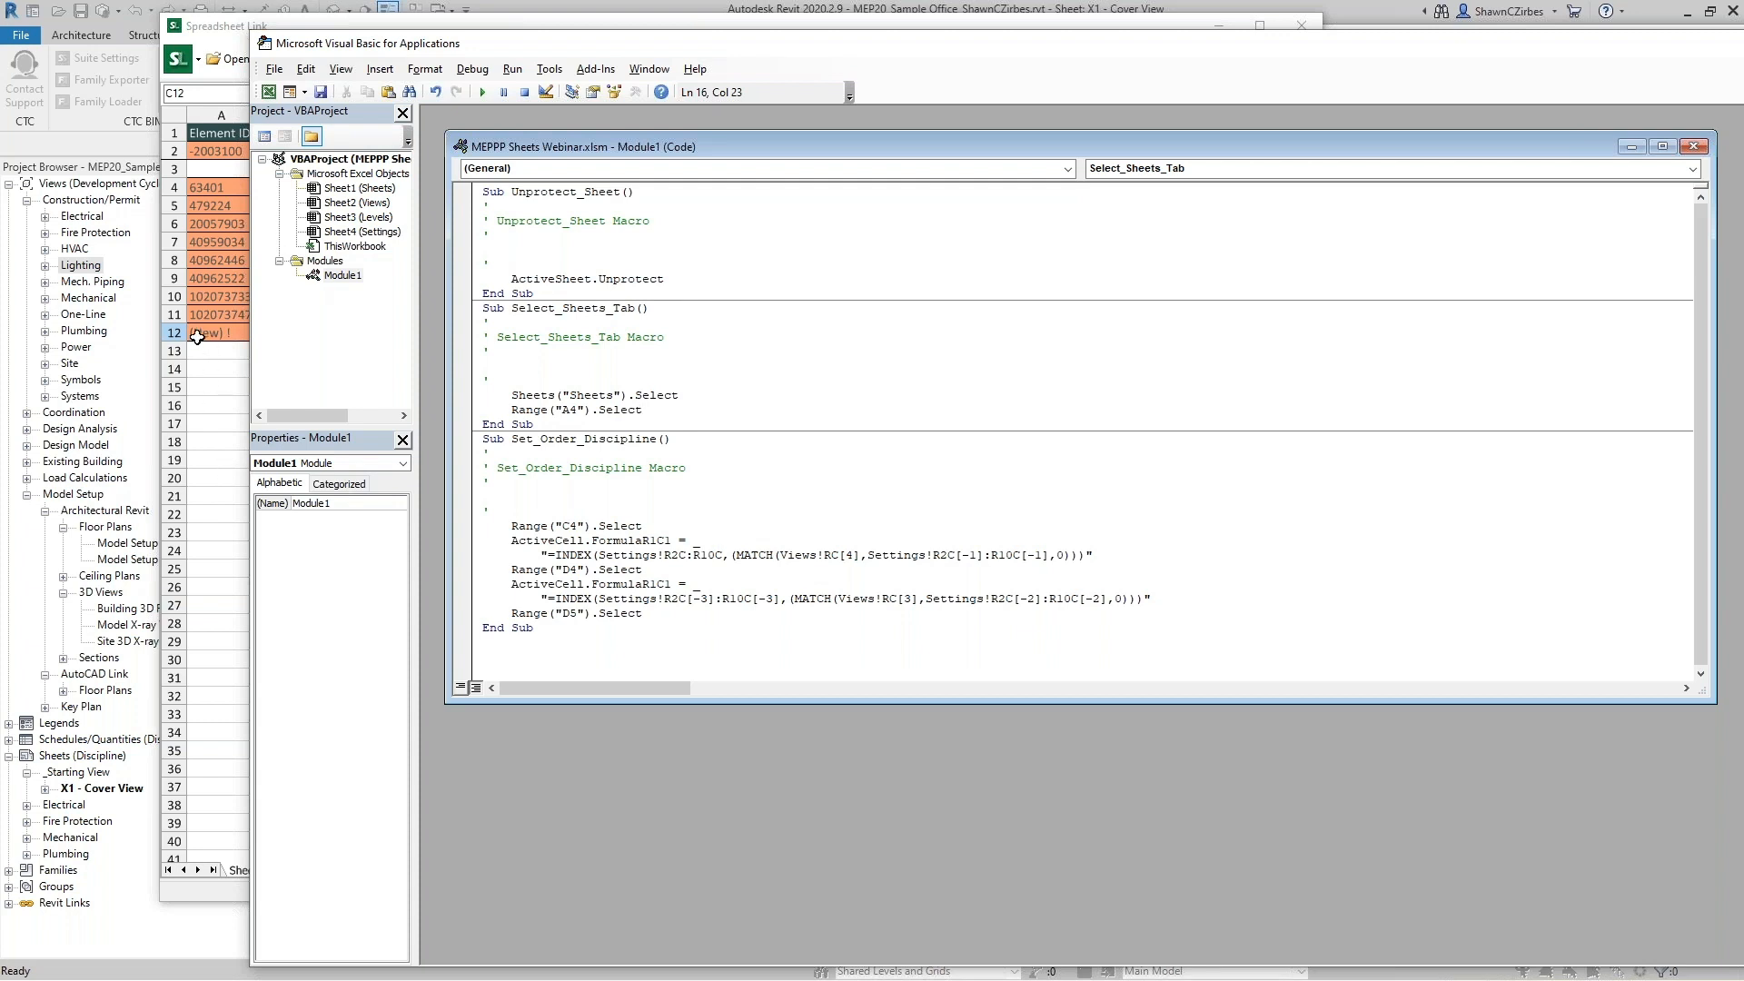
pyautogui.click(655, 496)
pyautogui.moveTo(1672, 43); pyautogui.dragTo(1380, 84)
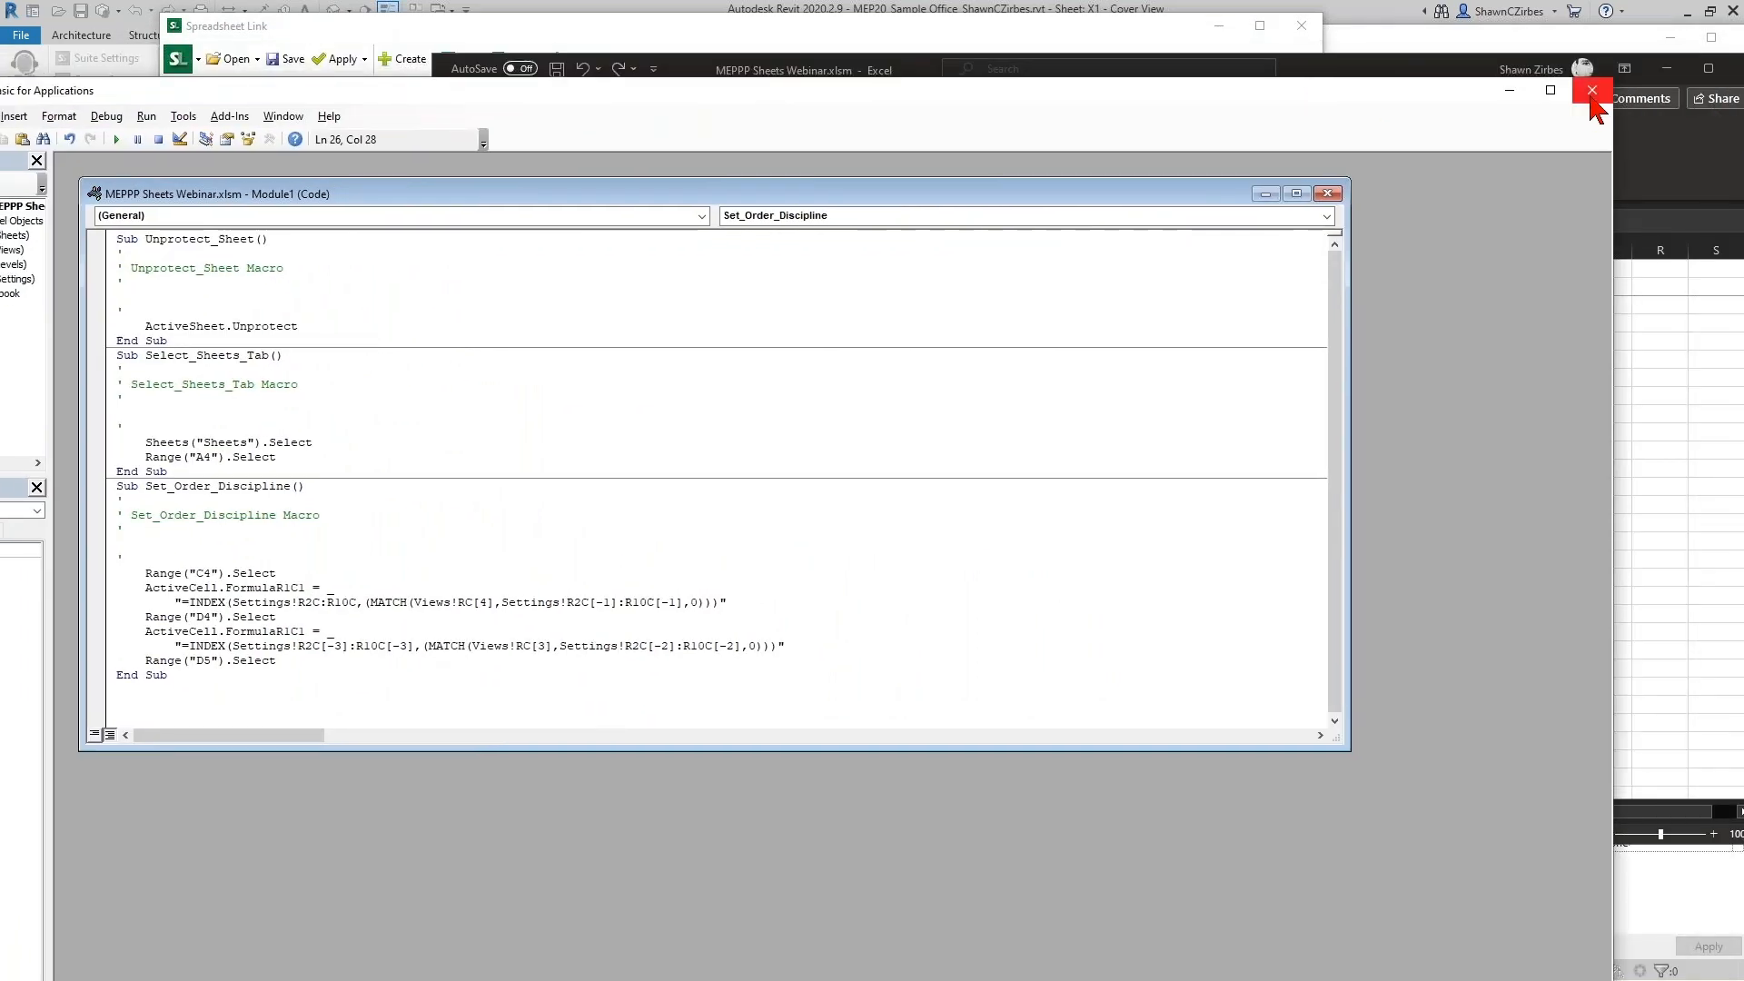
pyautogui.click(1593, 91)
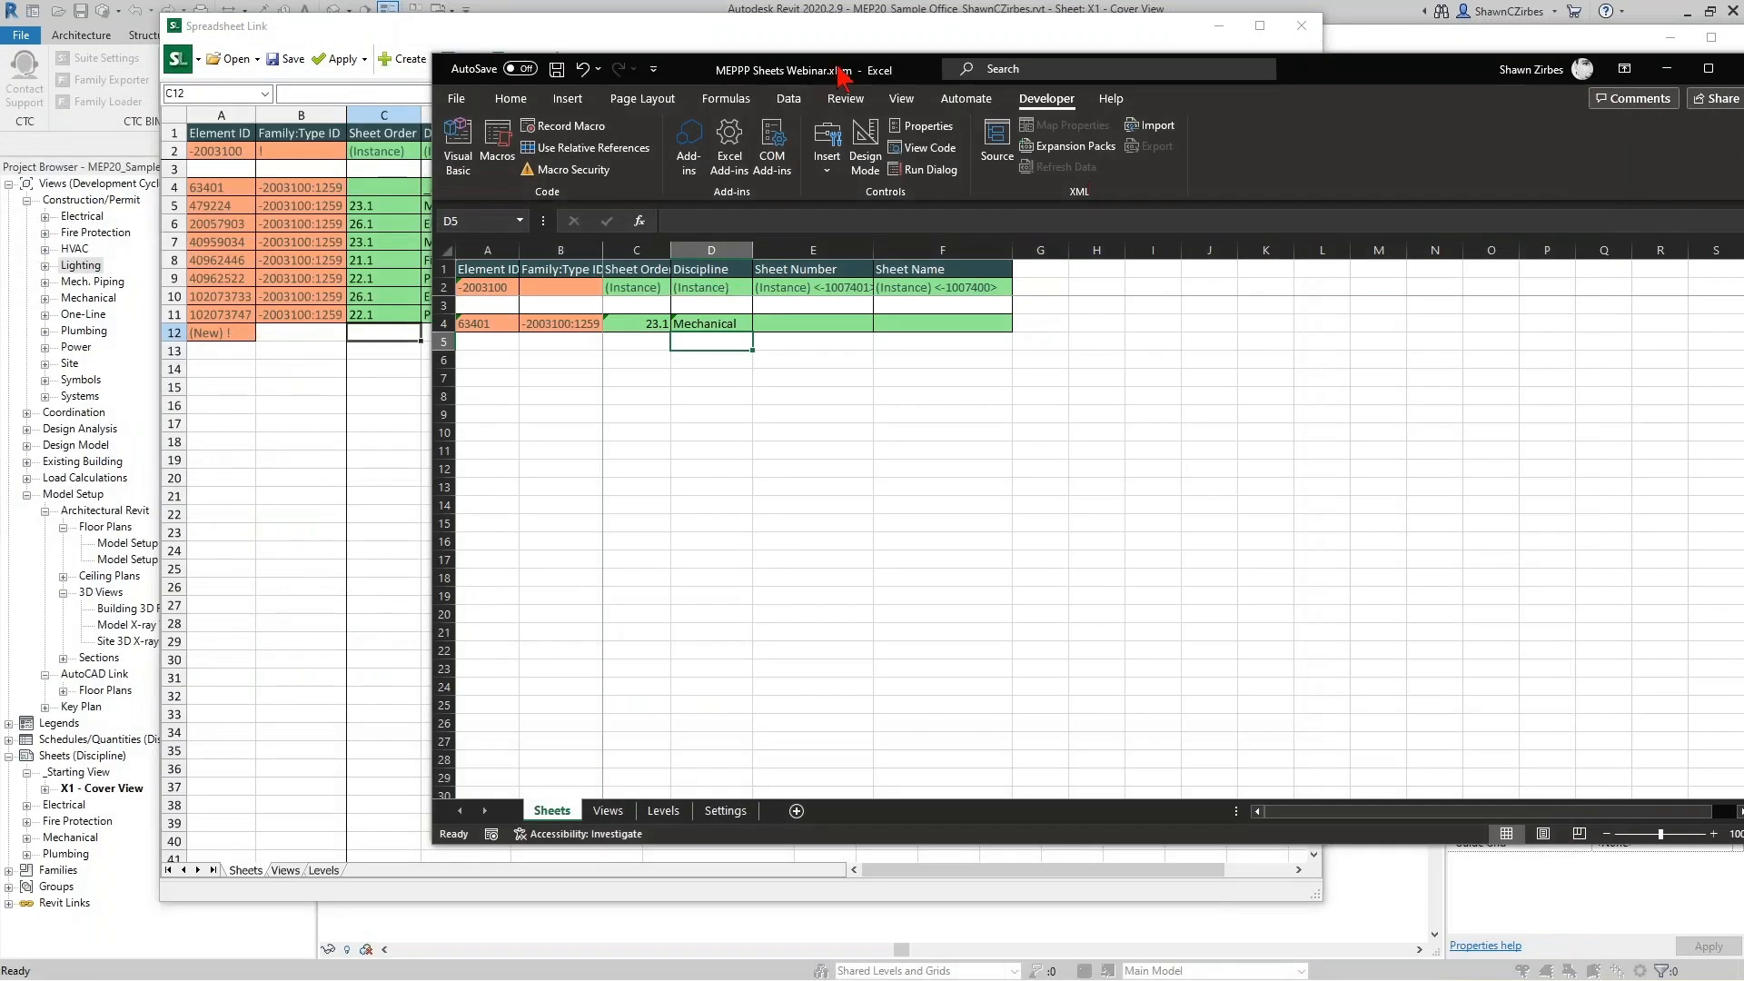
# Save the MEPPP Sheets Webinar workbook and open MEPPP Sheets Test Wo_Sheets.xlsm from the Spreadsheet Link Sheets folder.
pyautogui.click(557, 69)
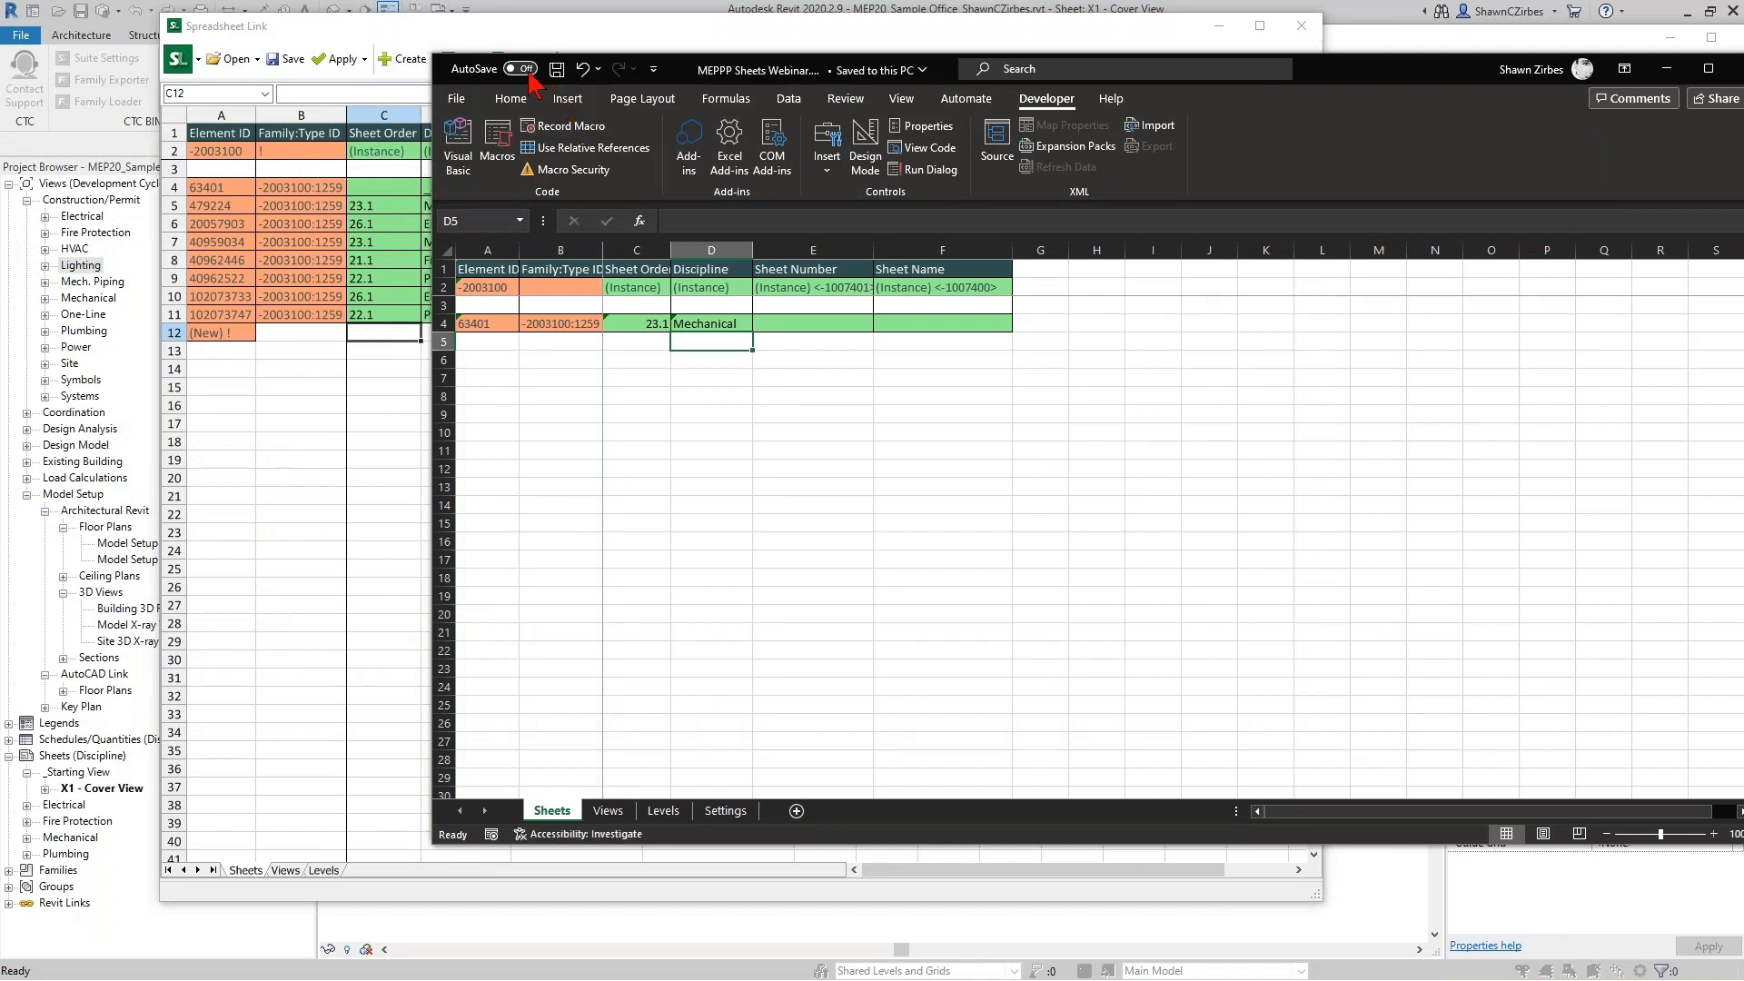
pyautogui.click(458, 100)
pyautogui.click(486, 220)
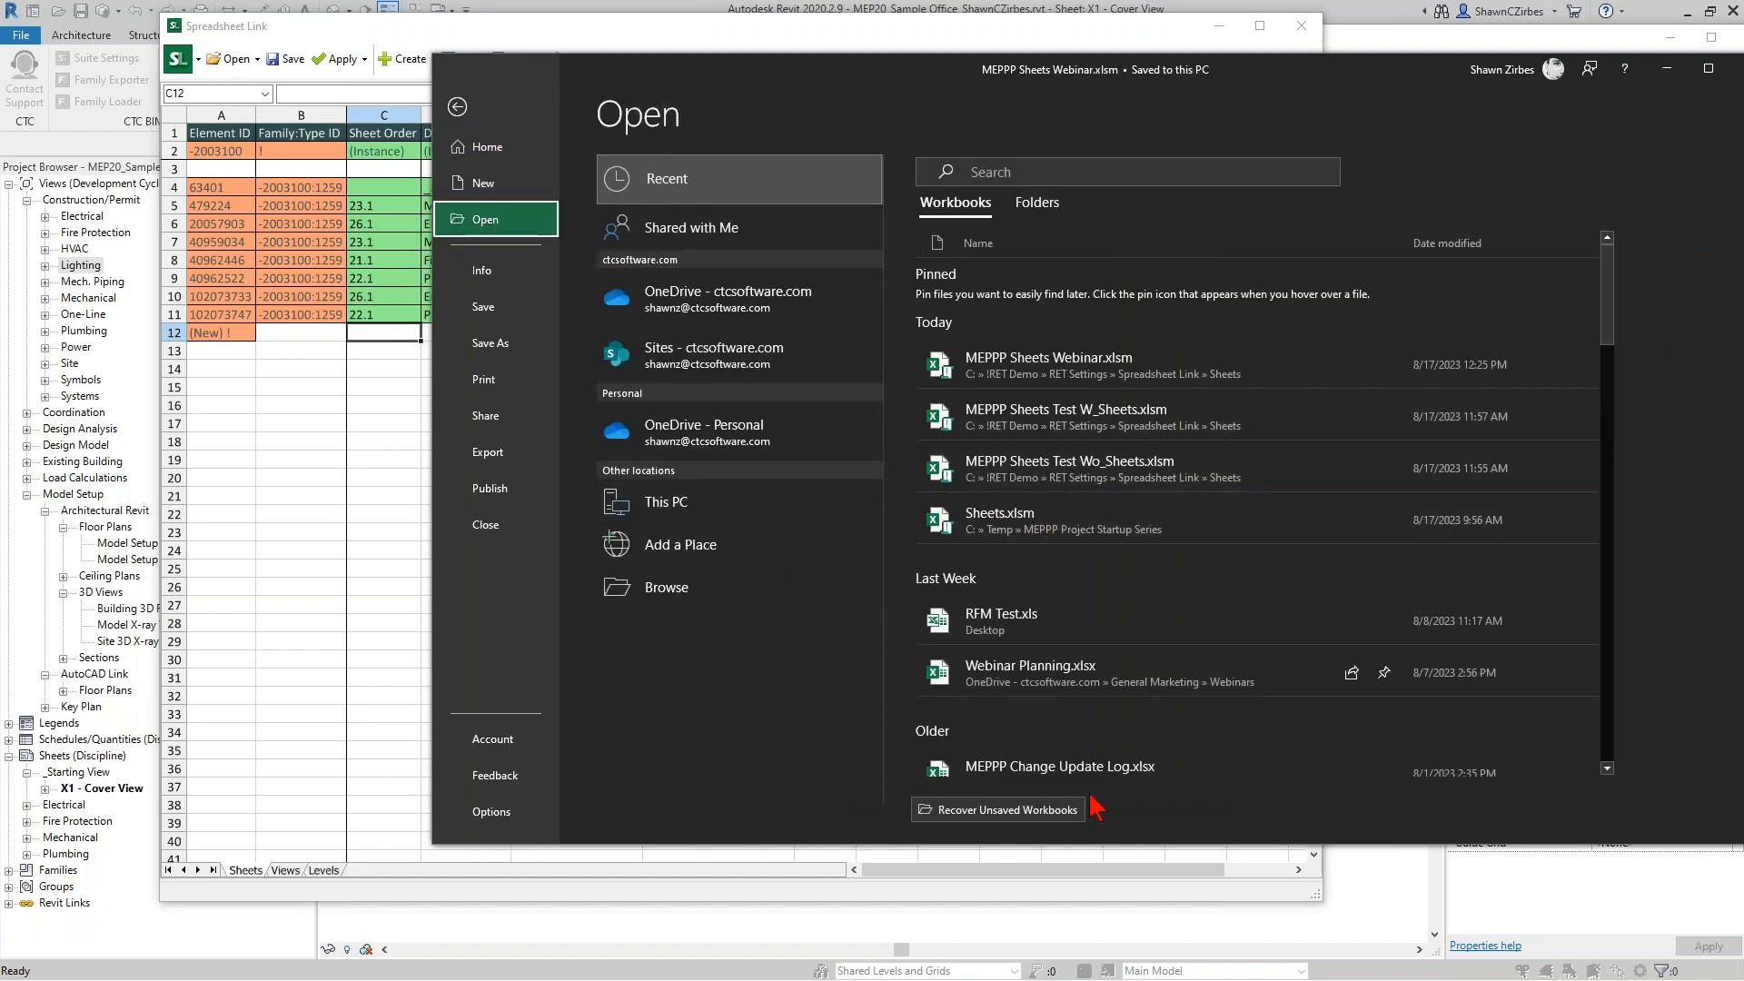
pyautogui.click(1029, 204)
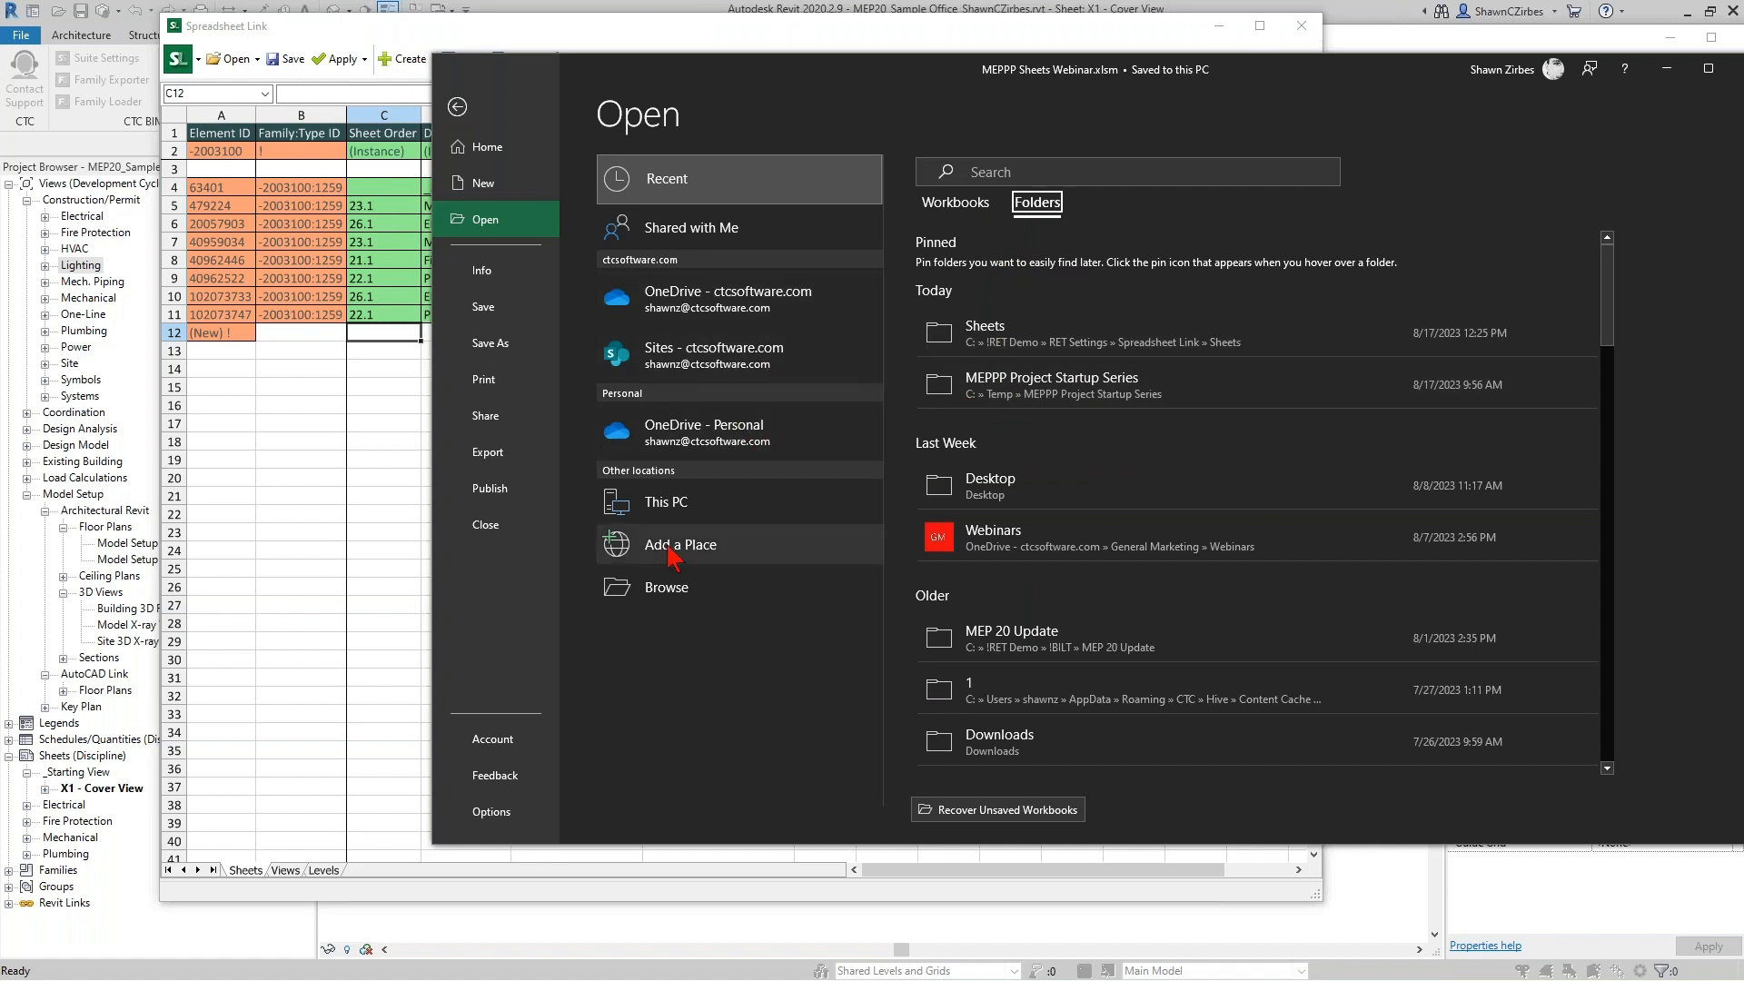
pyautogui.click(672, 588)
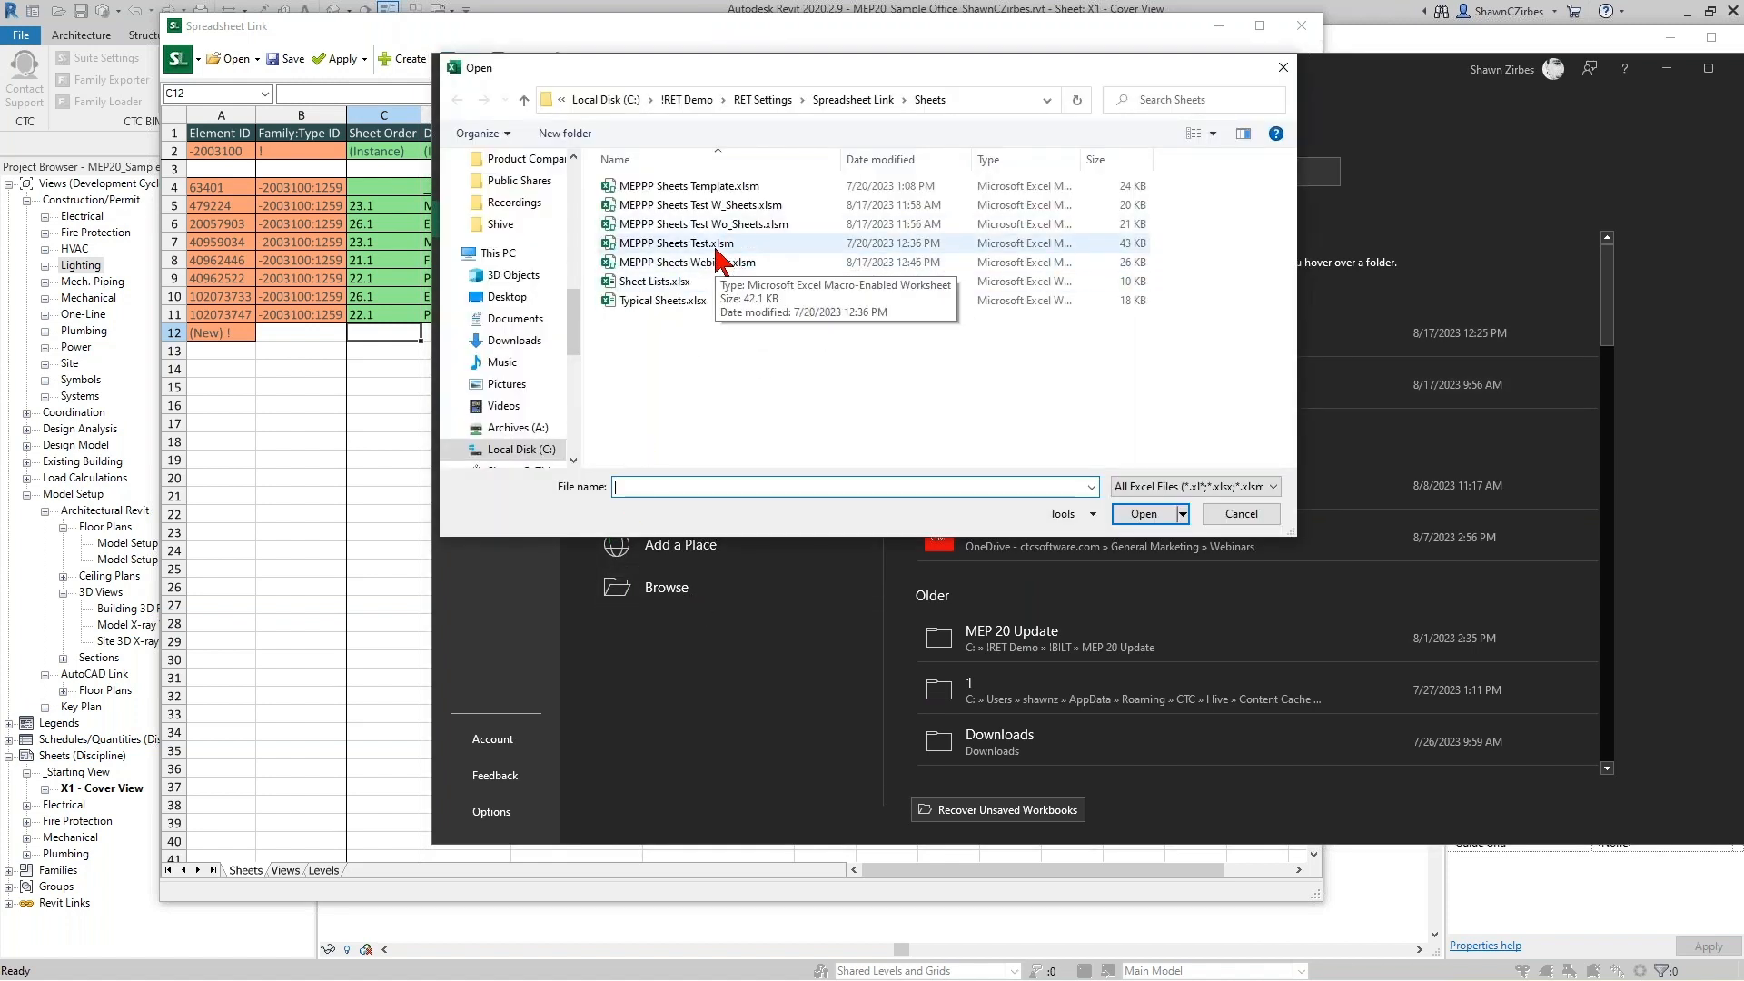
pyautogui.click(752, 226)
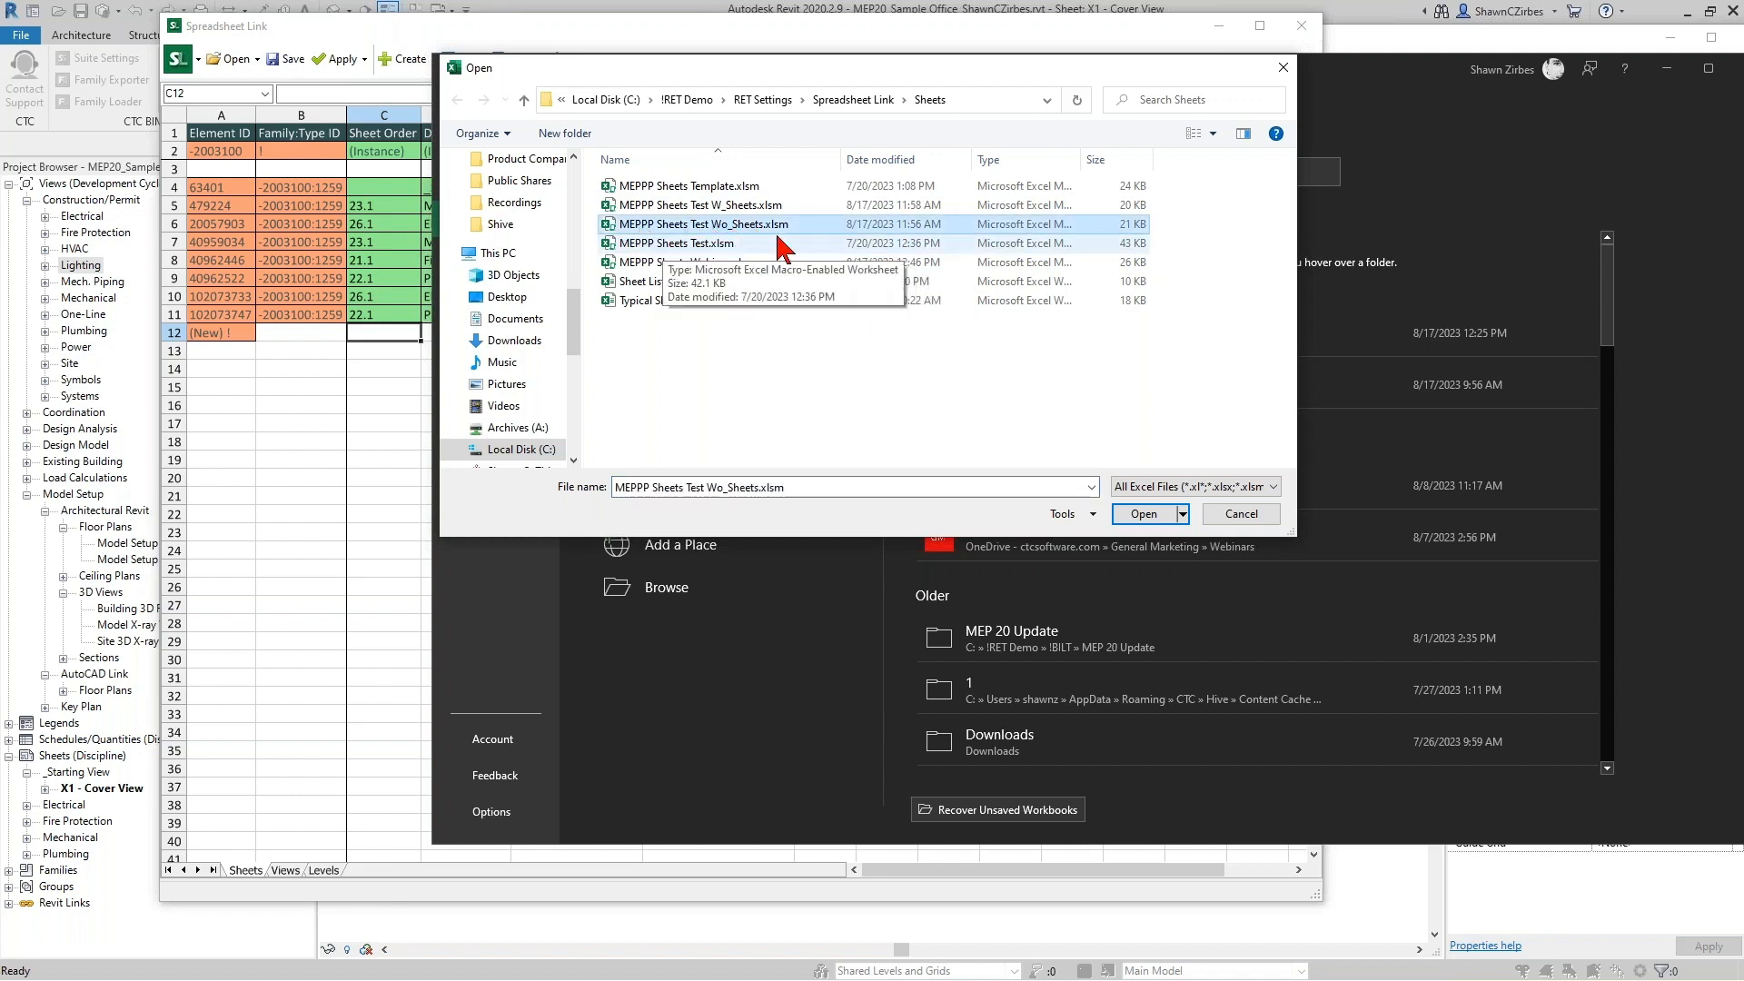
pyautogui.click(1135, 513)
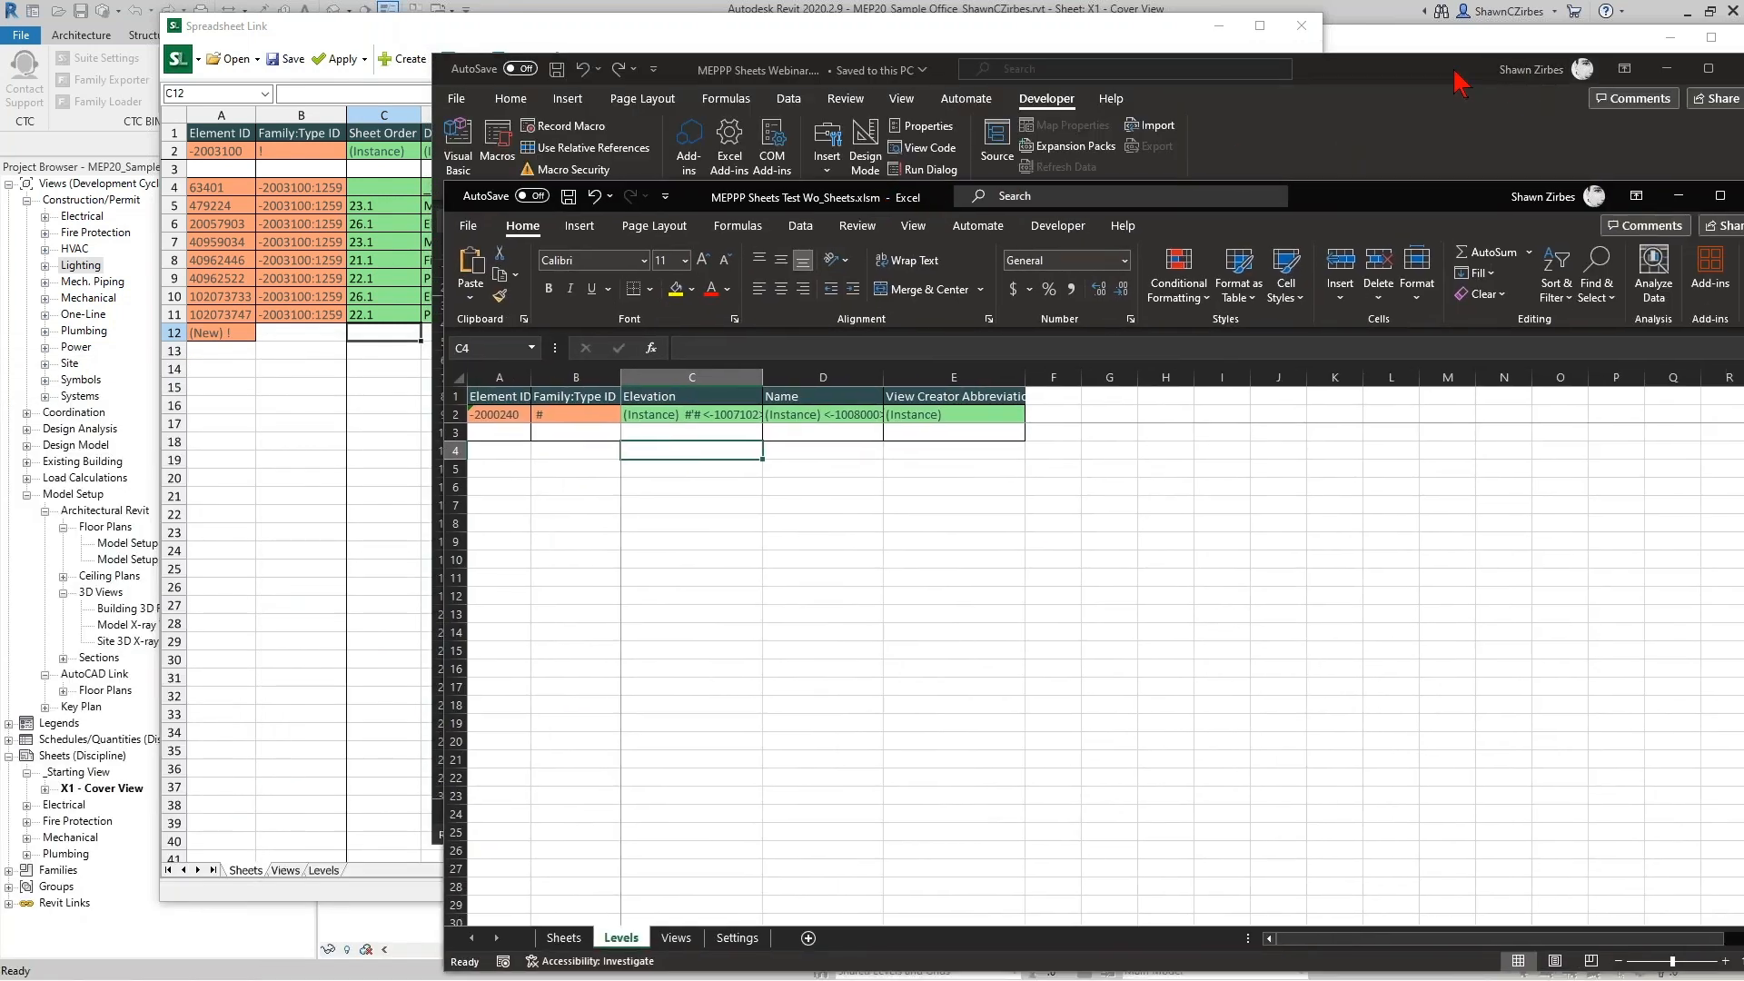
# Close the MEPPP Sheets Webinar workbook and open the Build_Sheets macro code of the Wo_Sheets workbook for editing.
pyautogui.moveTo(1454, 70); pyautogui.dragTo(1036, 79)
pyautogui.click(1332, 70)
pyautogui.moveTo(1360, 186); pyautogui.dragTo(1197, 110)
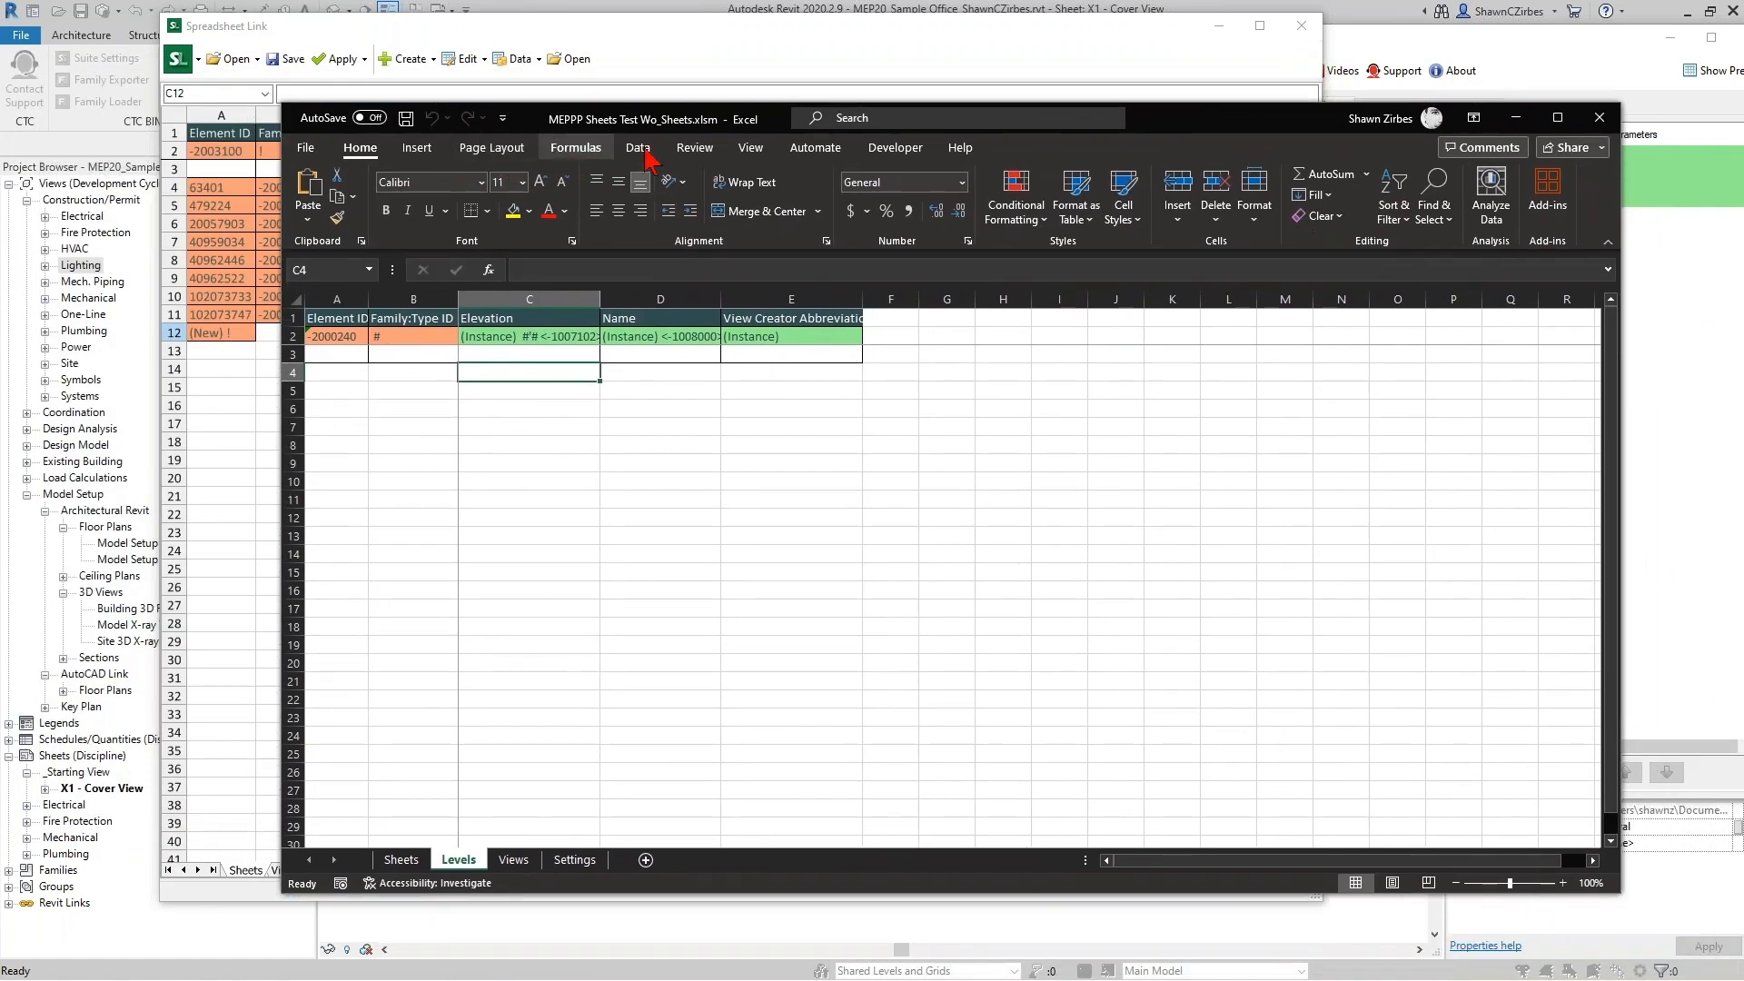
pyautogui.click(895, 147)
pyautogui.click(346, 193)
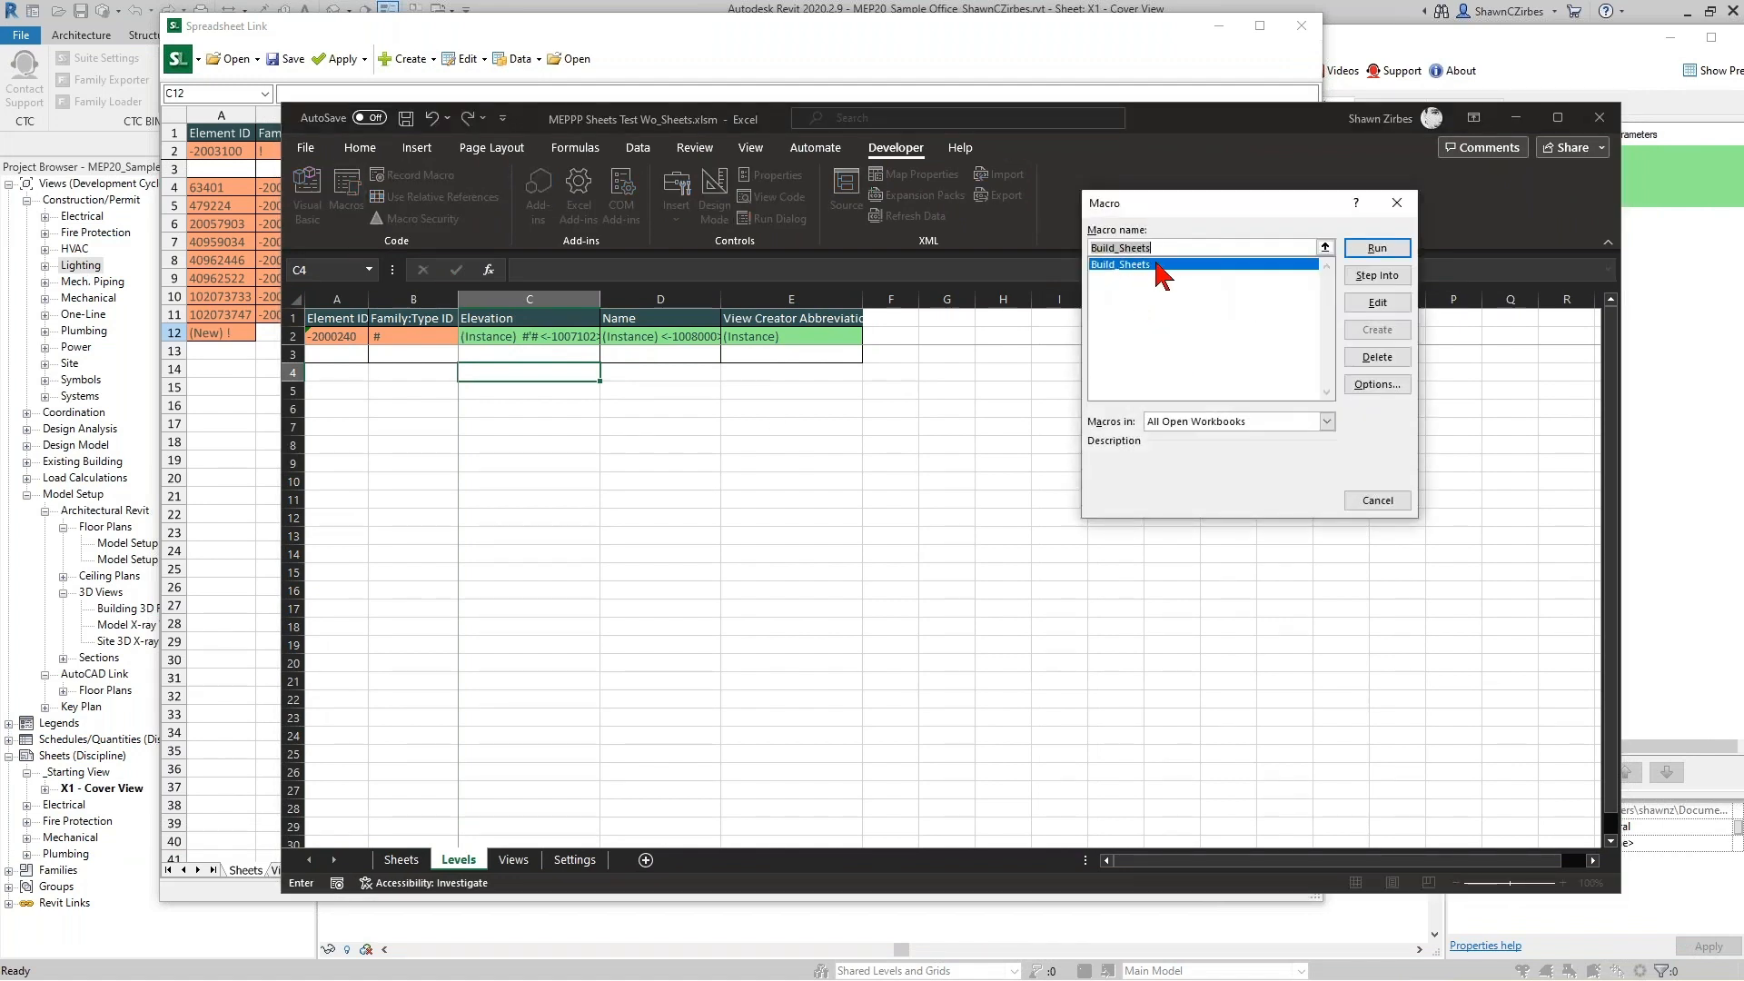
pyautogui.click(1144, 266)
pyautogui.click(1377, 303)
# Examine the opening of Build_Sheets: the sheet start position, views count, Sheets worksheet activation and unprotection, and the "(New) !" entry in column A.
pyautogui.moveTo(224, 286); pyautogui.dragTo(560, 621)
pyautogui.scroll(-15, 560, 619)
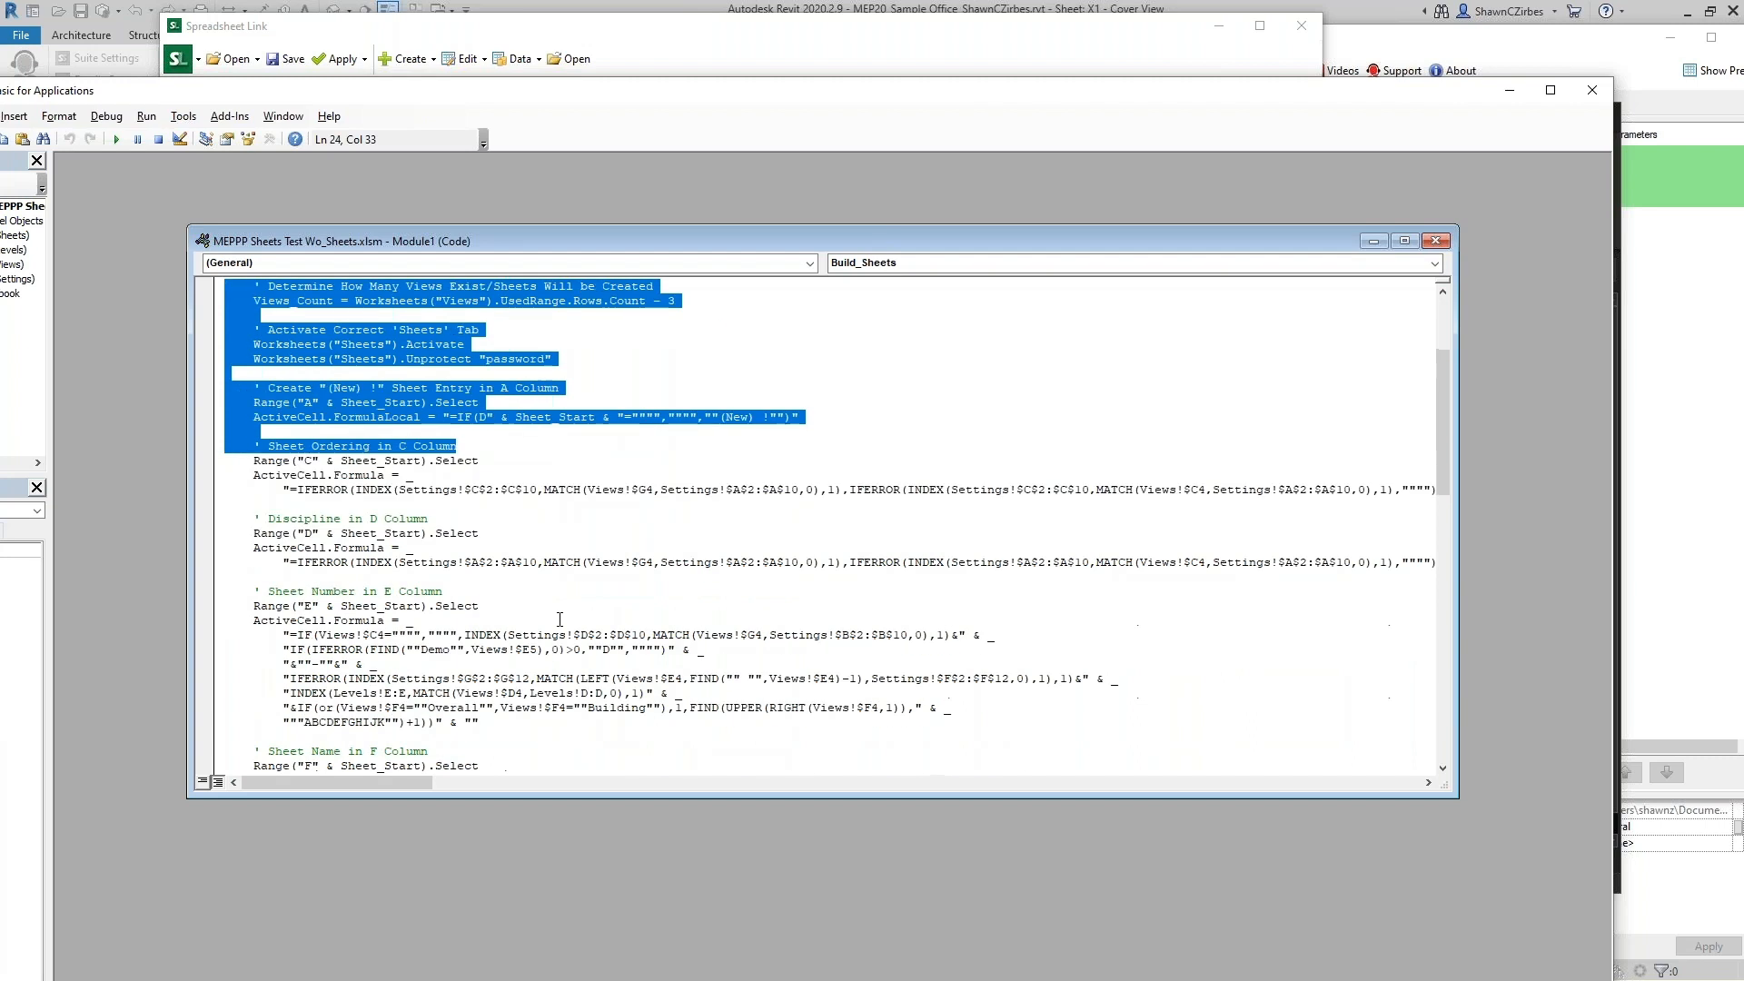
pyautogui.scroll(15, 559, 620)
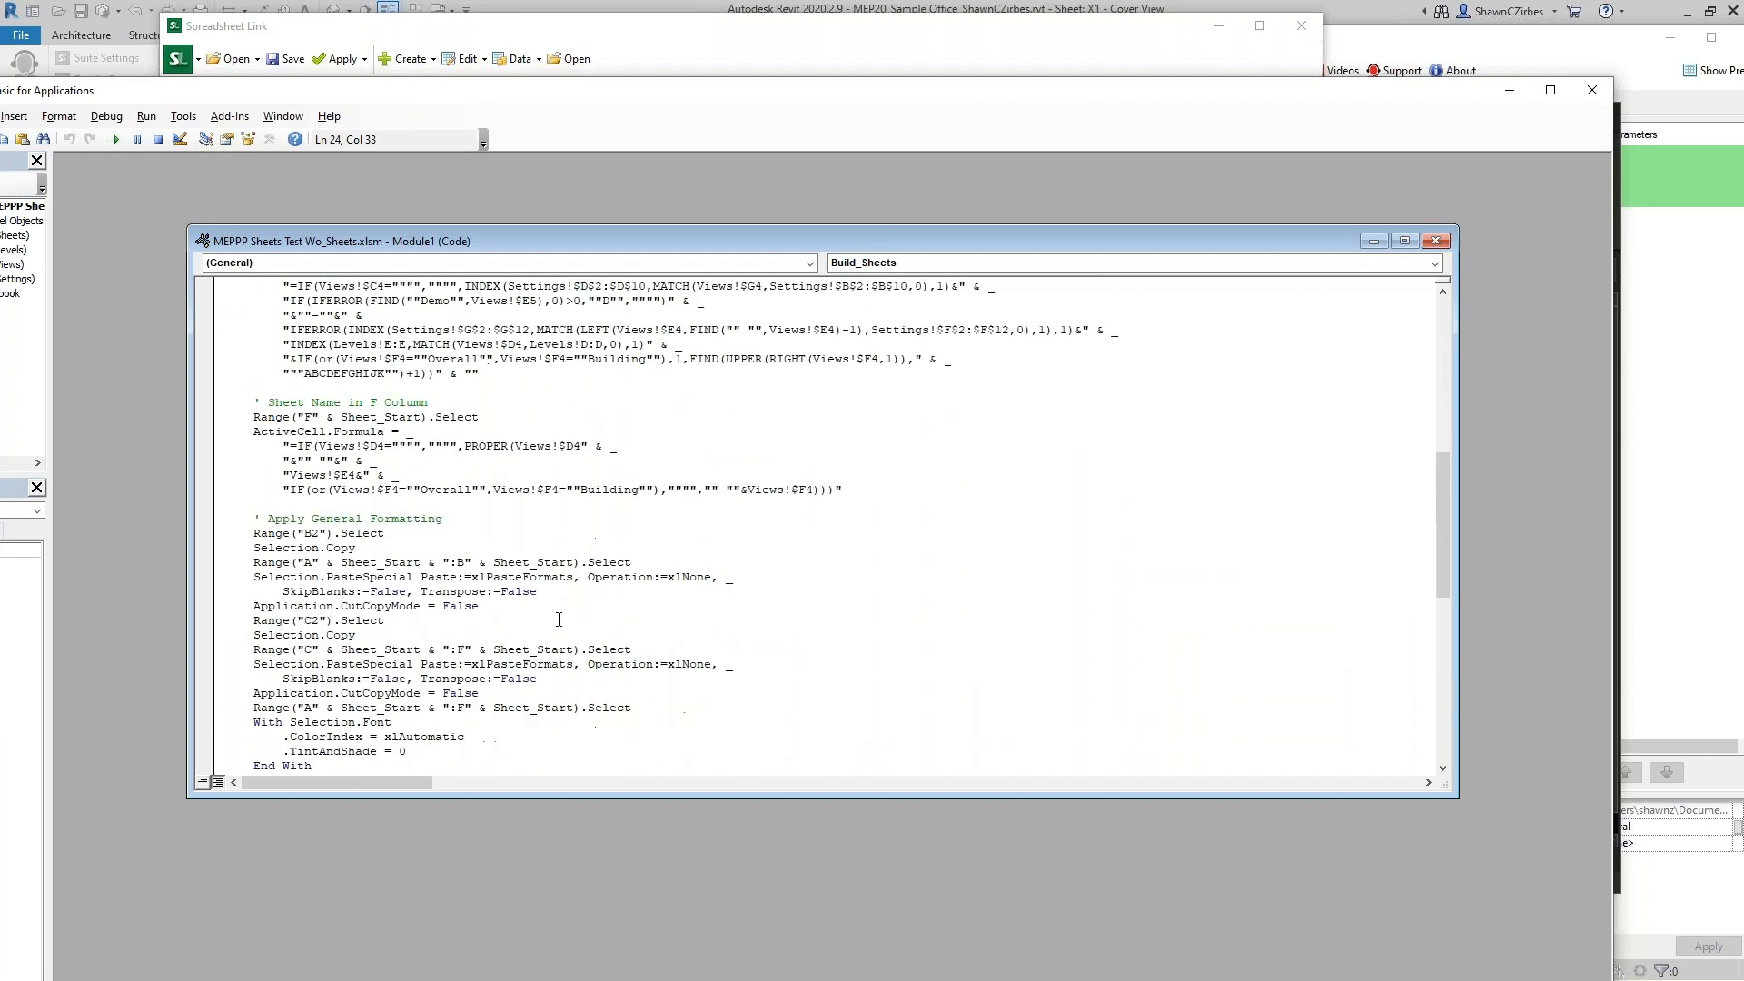
pyautogui.click(462, 476)
pyautogui.moveTo(318, 362); pyautogui.dragTo(519, 359)
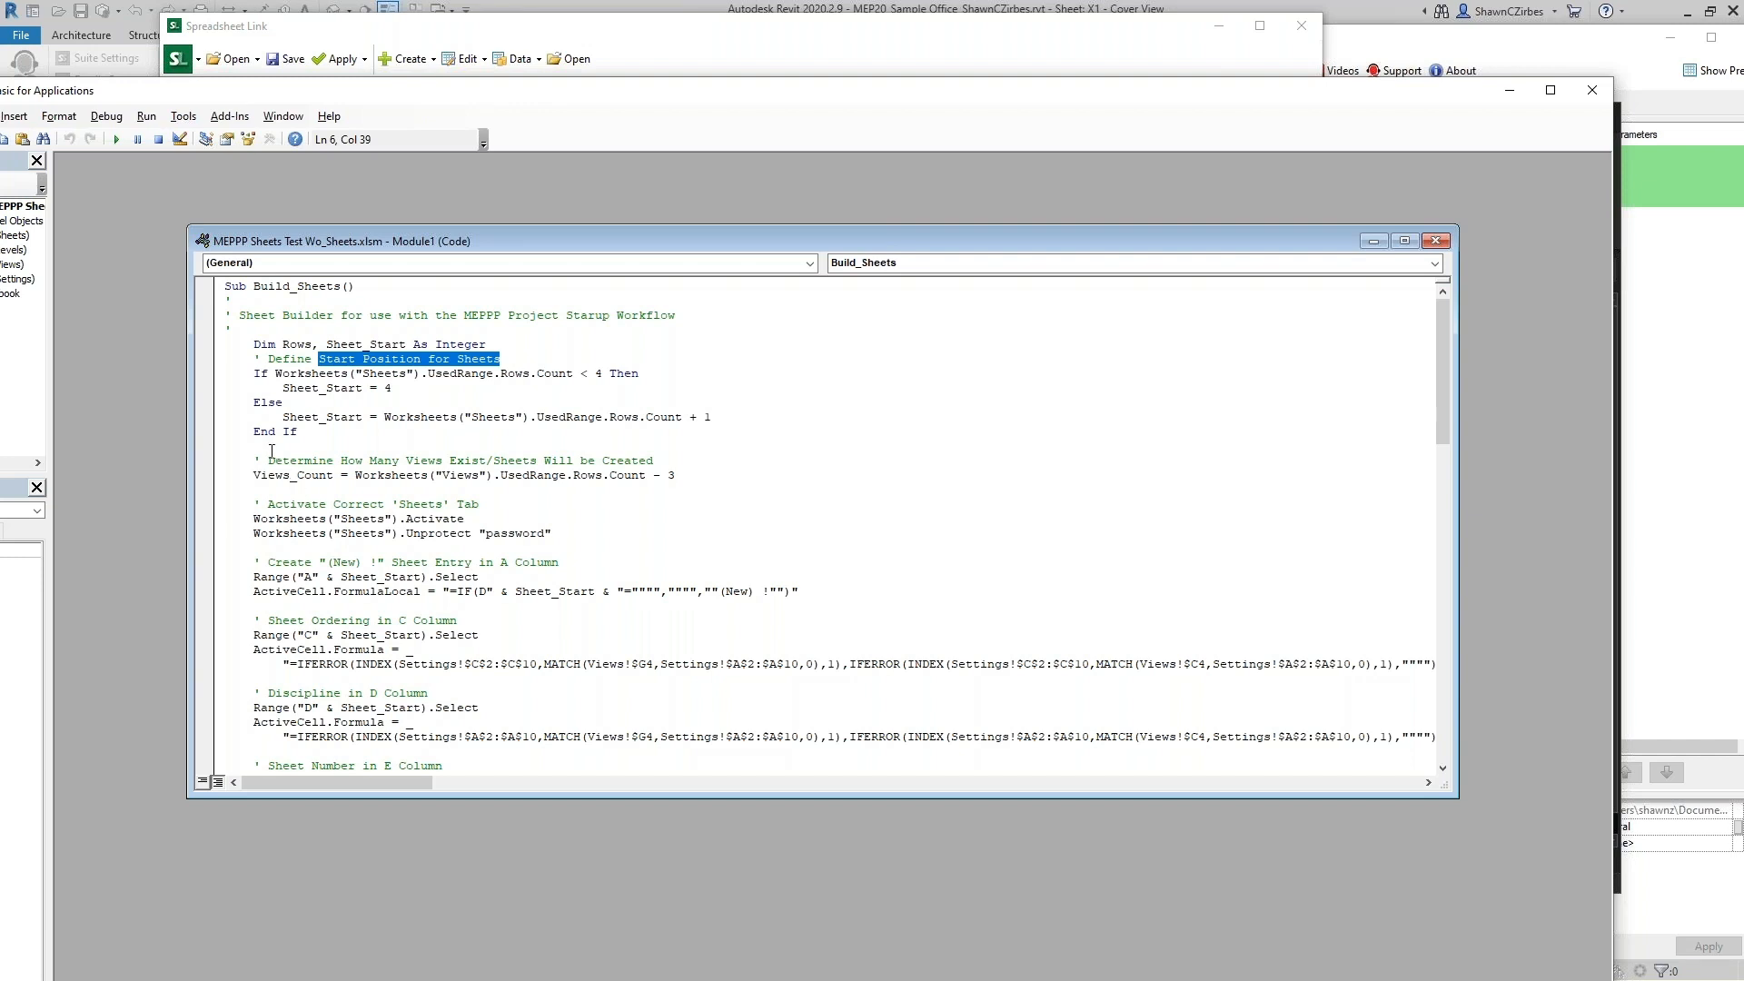
pyautogui.moveTo(262, 506); pyautogui.dragTo(482, 507)
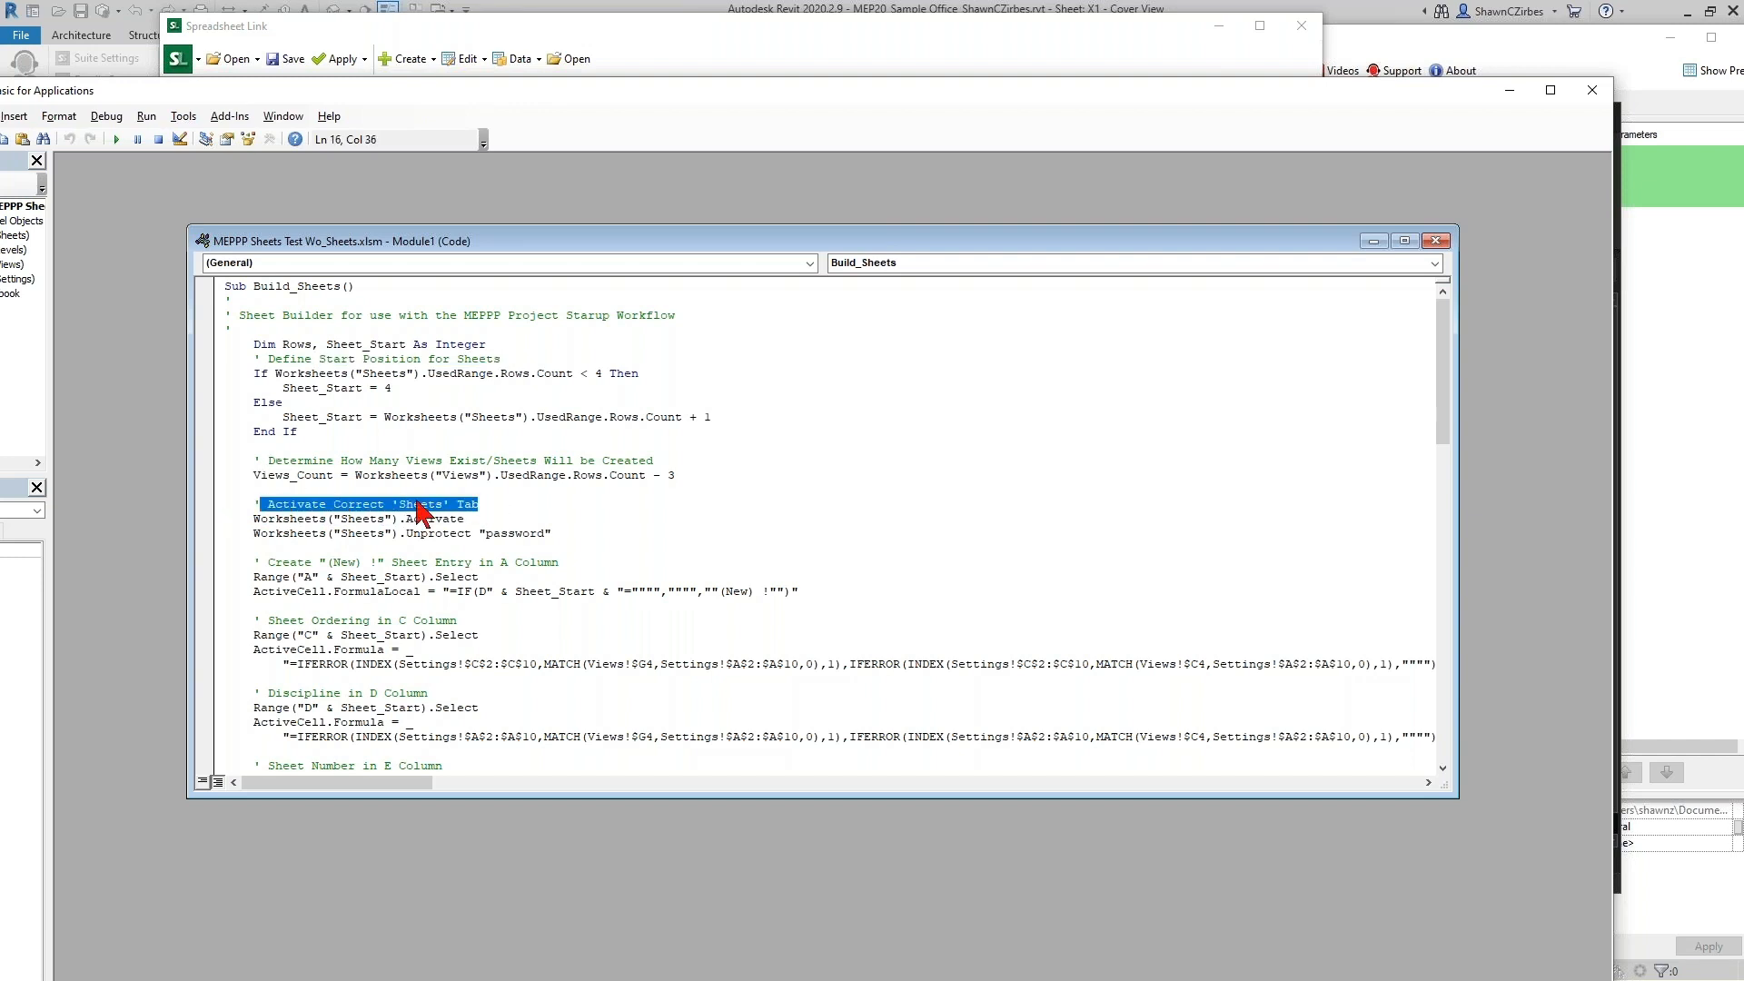
pyautogui.click(291, 506)
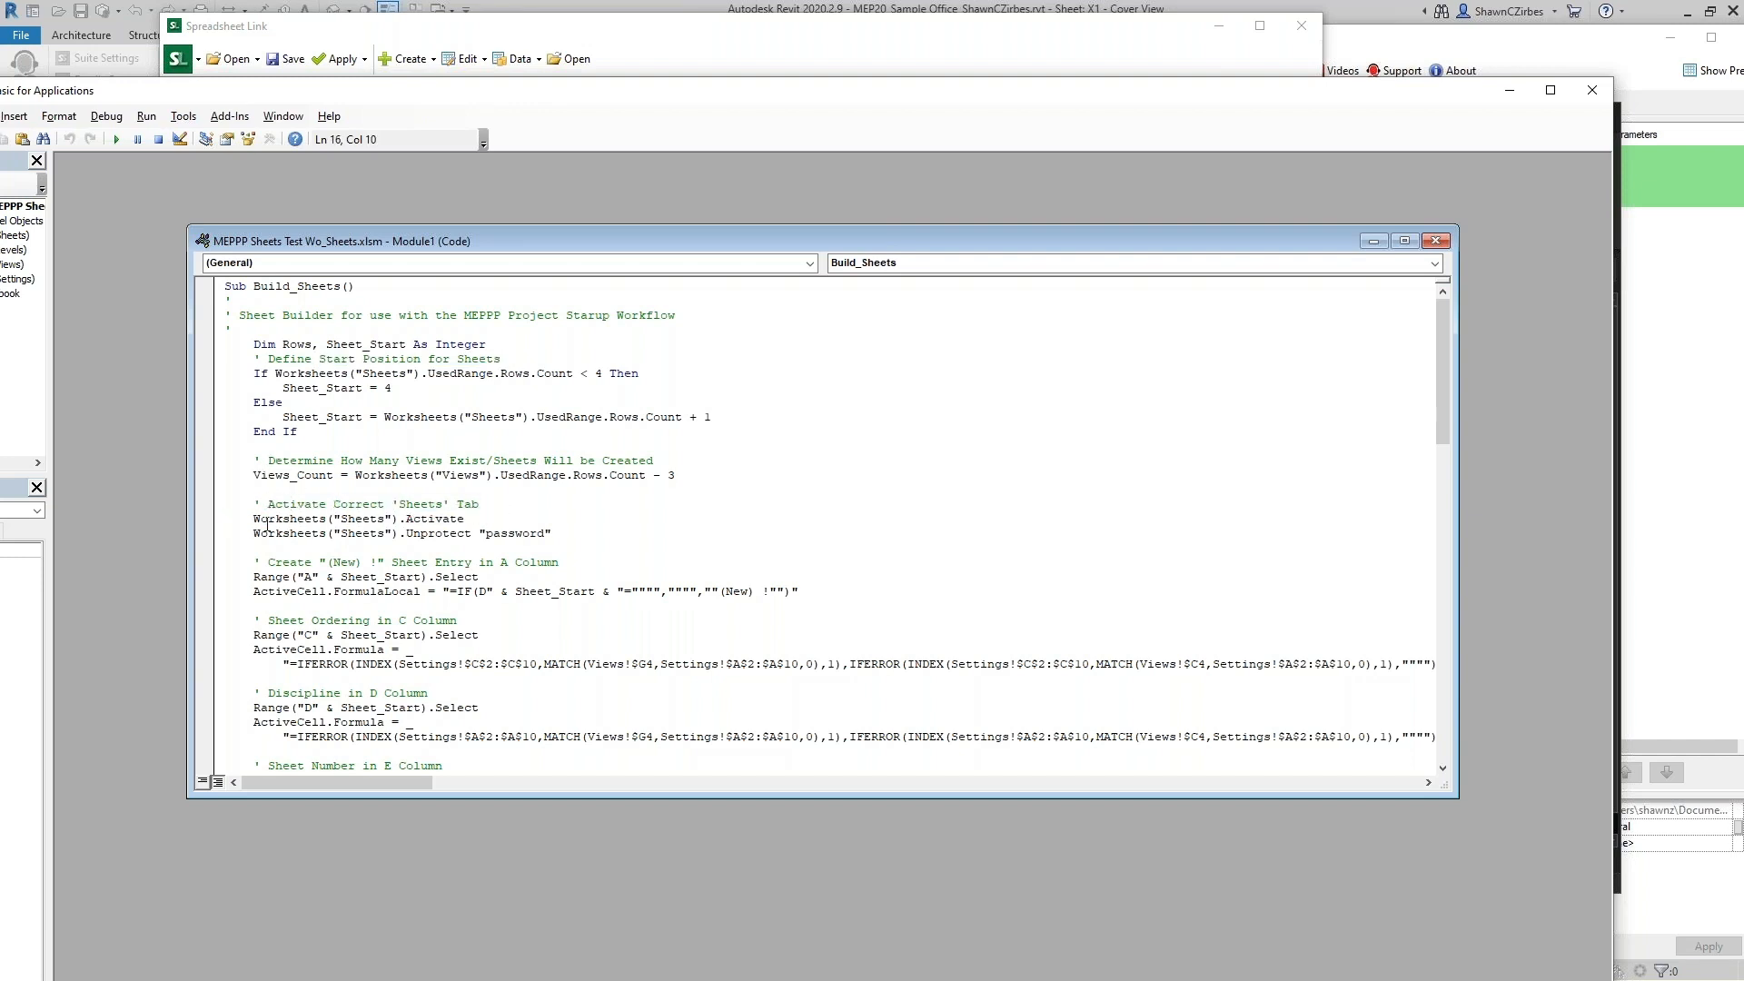
pyautogui.moveTo(254, 518); pyautogui.dragTo(580, 543)
pyautogui.click(687, 563)
pyautogui.scroll(-4, 424, 433)
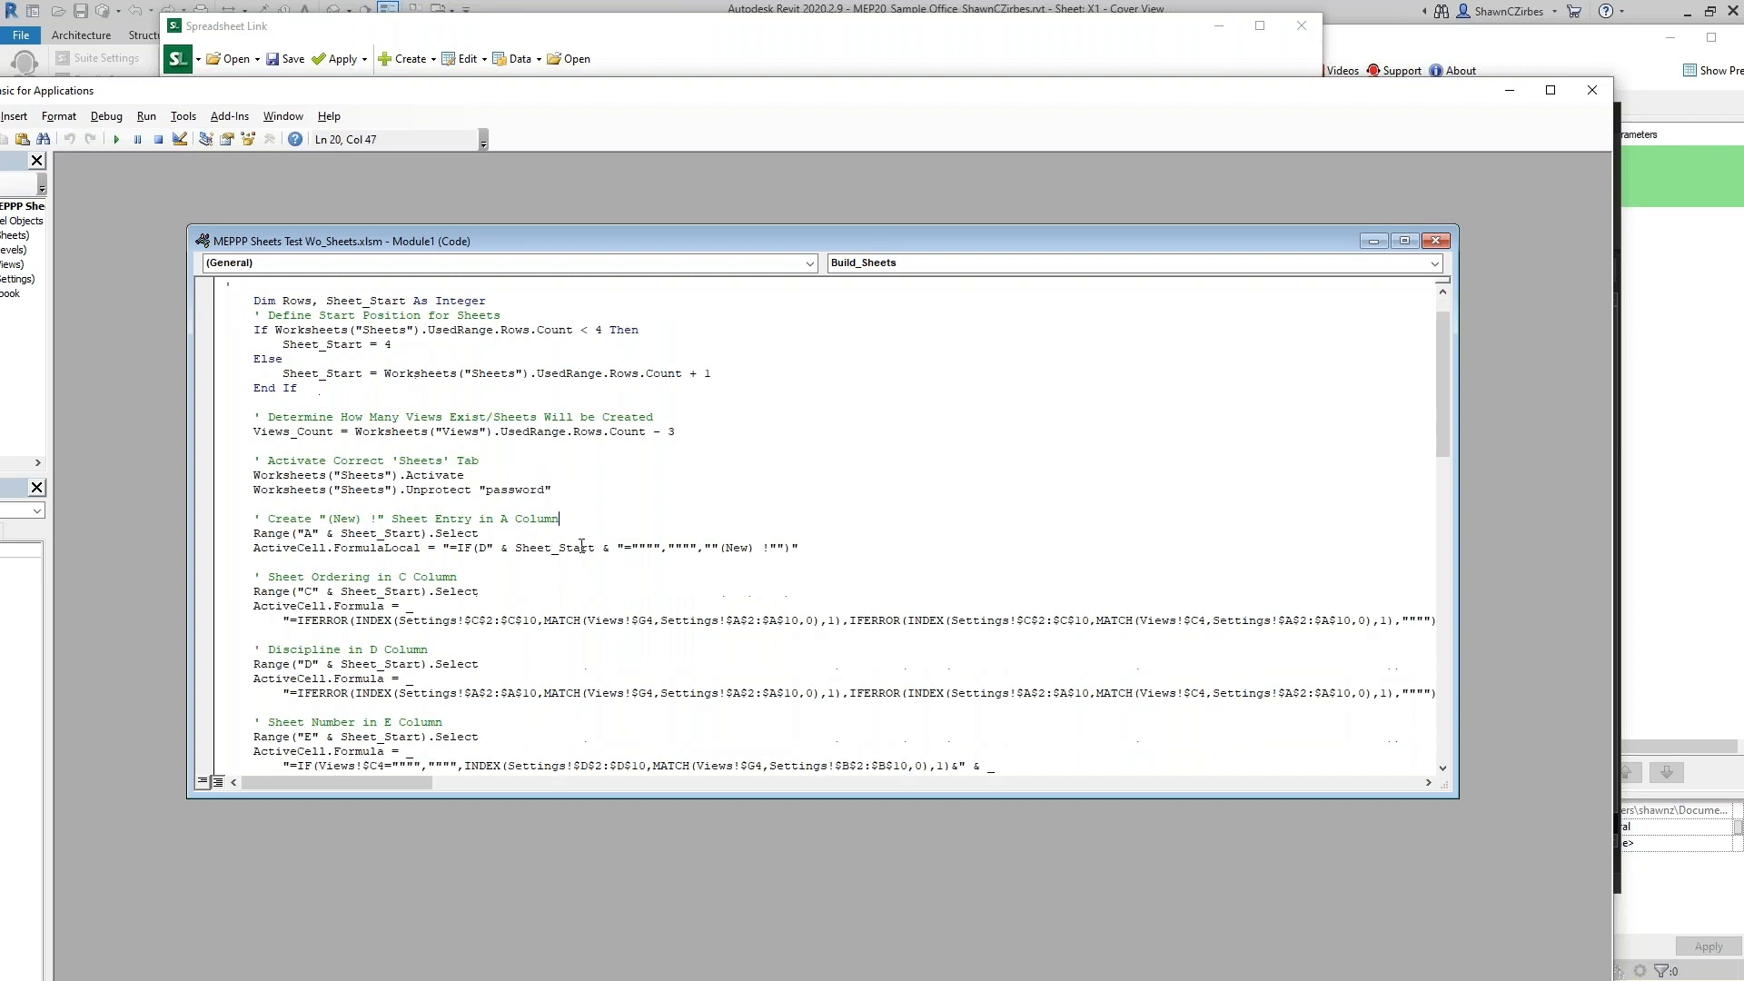
pyautogui.moveTo(254, 402); pyautogui.dragTo(773, 422)
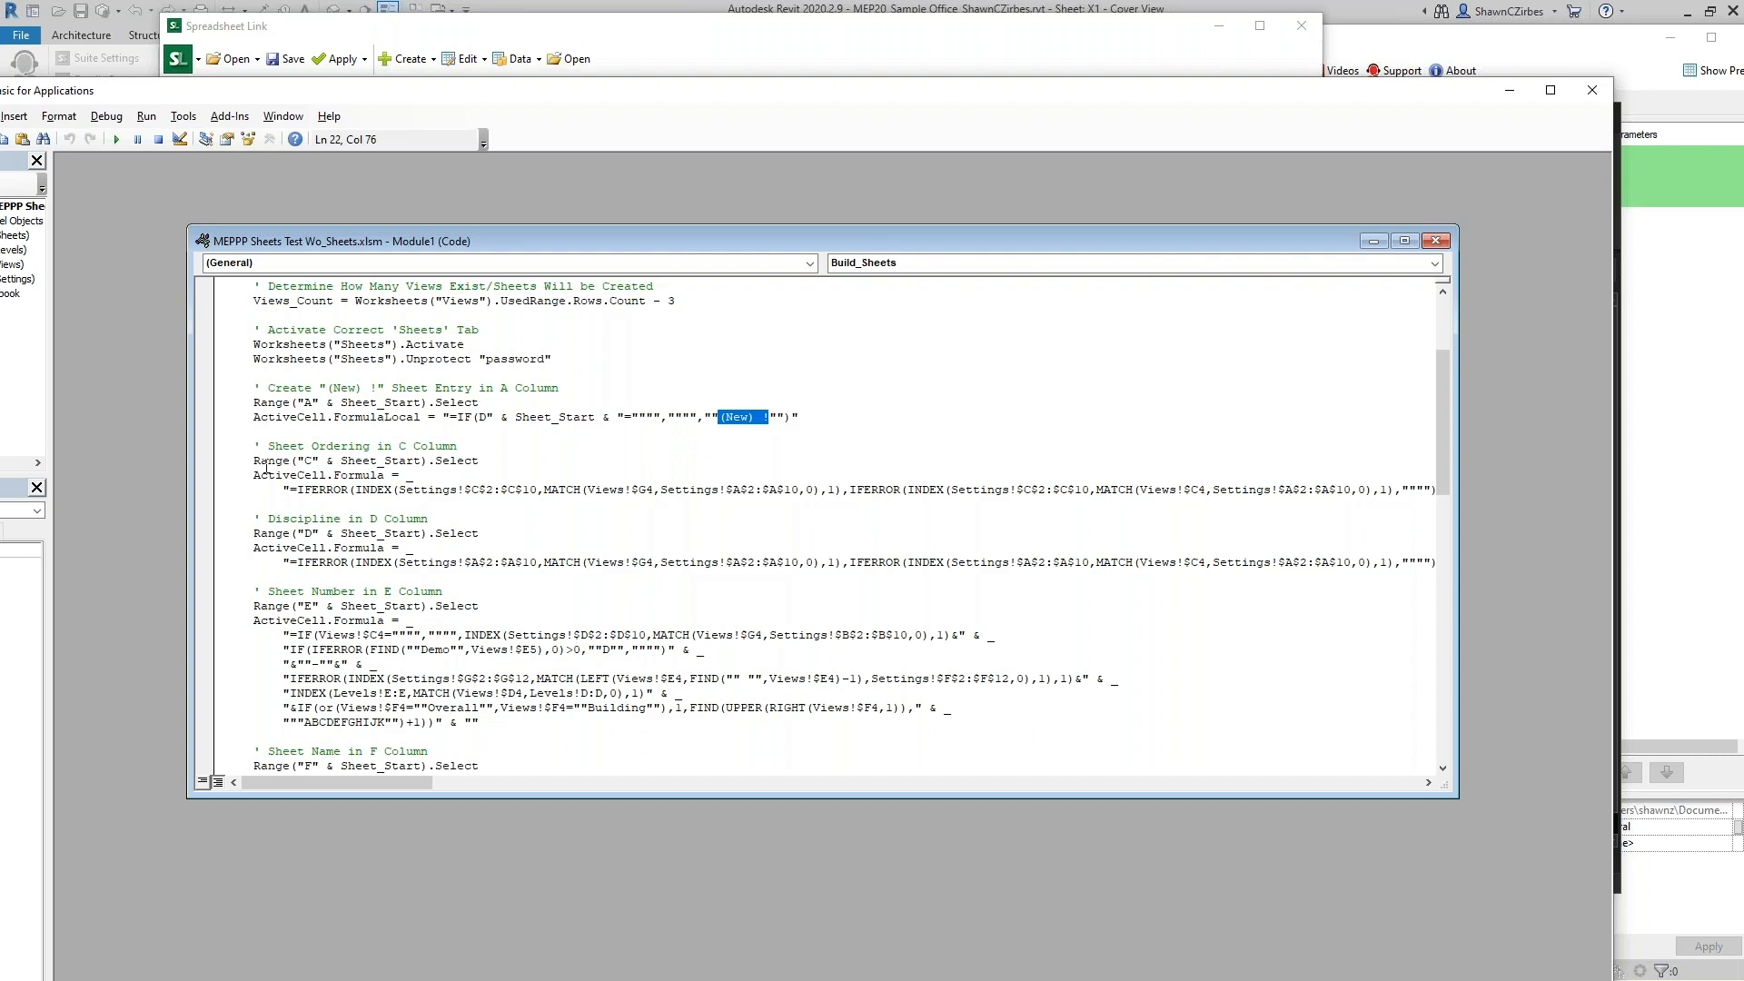
# Examine the Build_Sheets formula lines for Sheet Ordering in column C and Discipline in column D.
pyautogui.moveTo(253, 460); pyautogui.dragTo(481, 490)
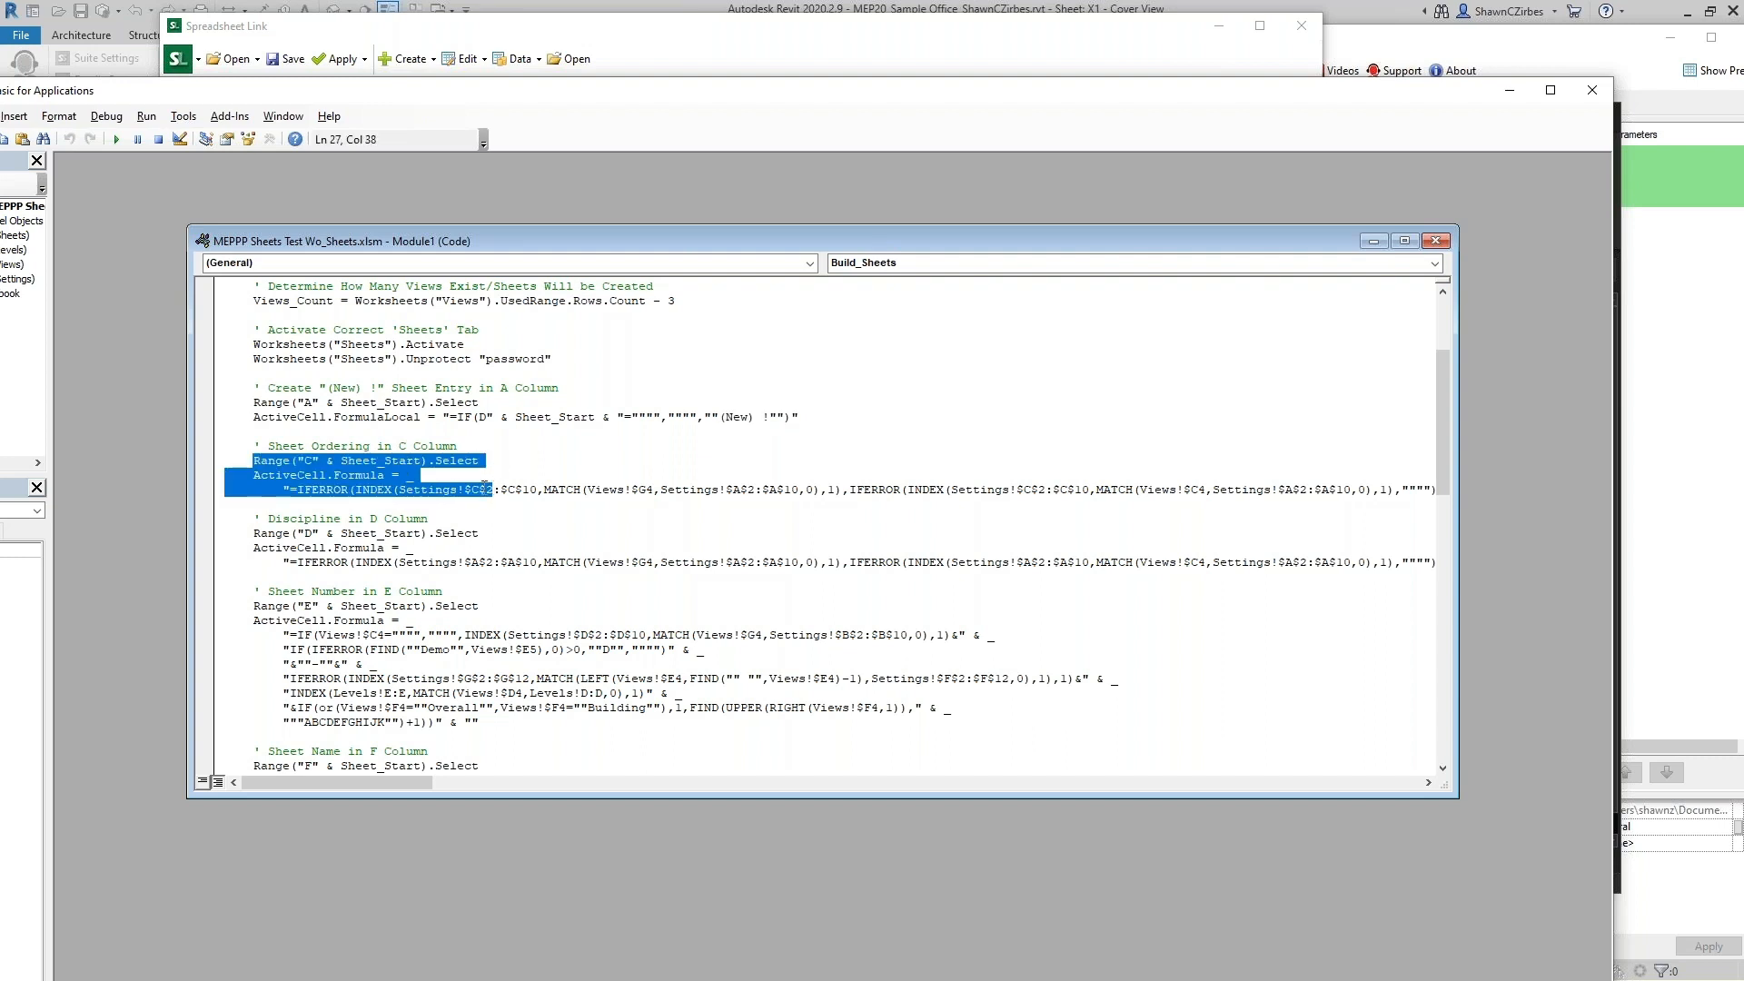
pyautogui.click(357, 490)
pyautogui.moveTo(297, 460); pyautogui.dragTo(333, 466)
pyautogui.click(344, 448)
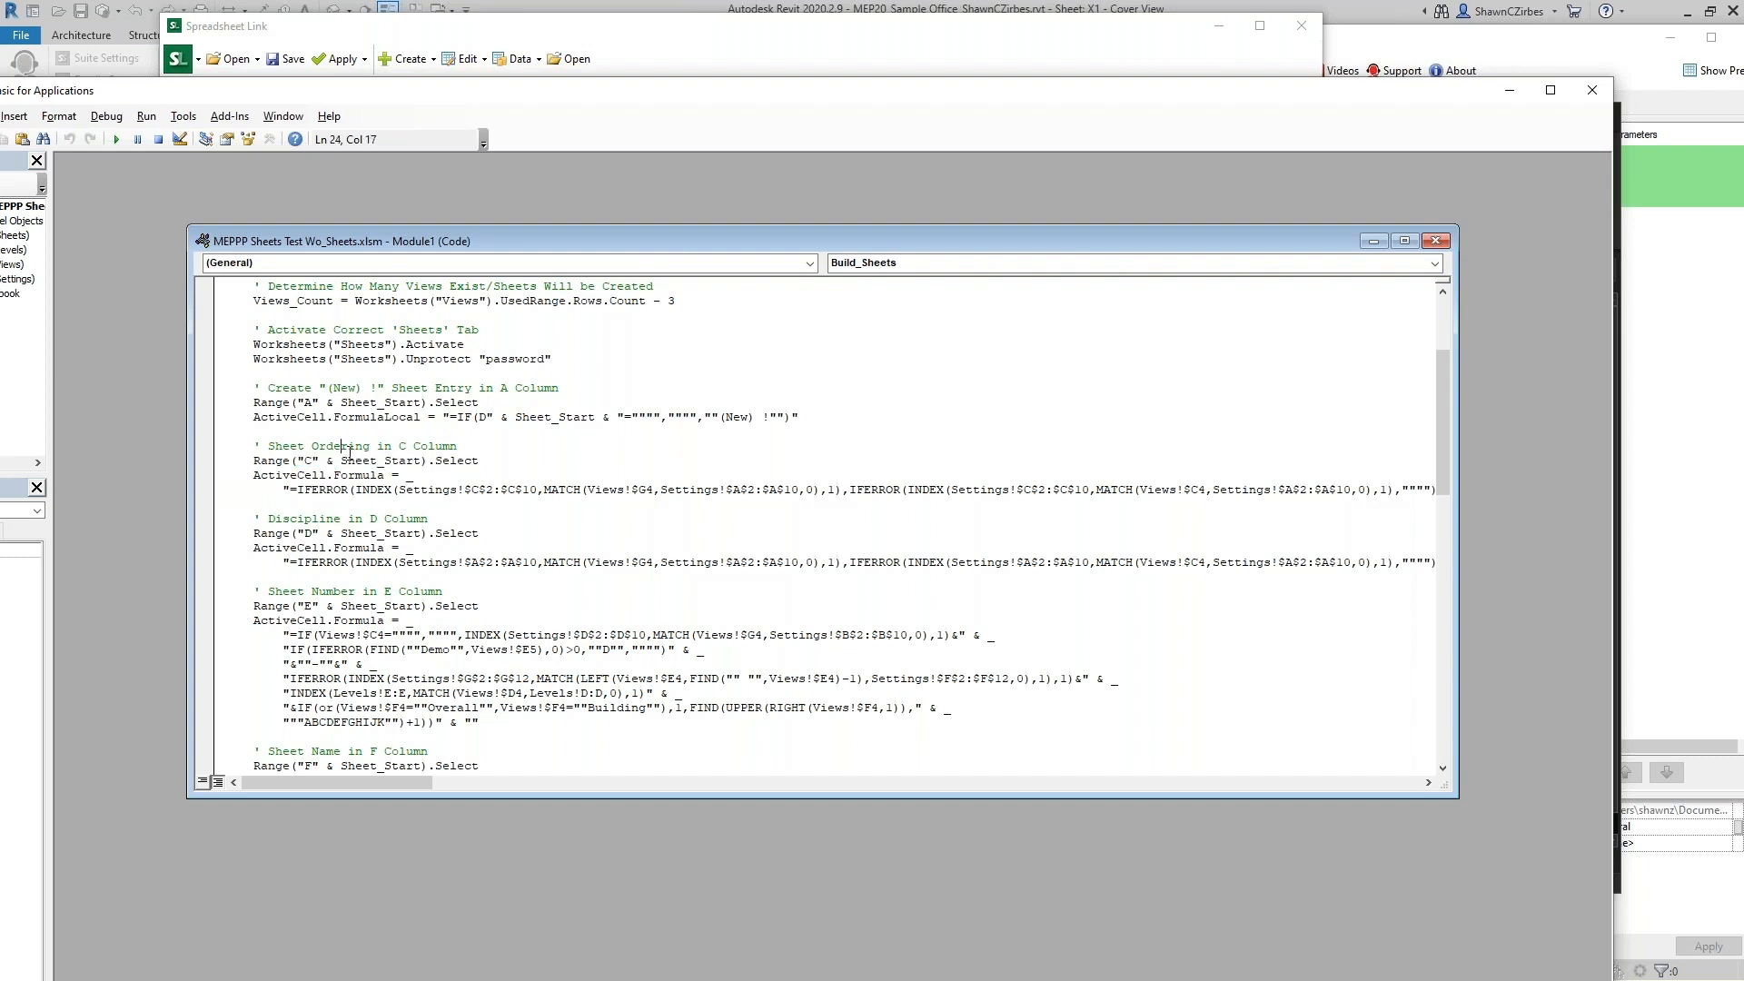
pyautogui.doubleClick(335, 449)
pyautogui.moveTo(275, 521); pyautogui.dragTo(350, 525)
# Examine the Sheet Number formula for column E part by part, including its Settings, Demo, Levels and Overall/Building pieces.
pyautogui.moveTo(261, 592); pyautogui.dragTo(355, 587)
pyautogui.scroll(-3, 355, 587)
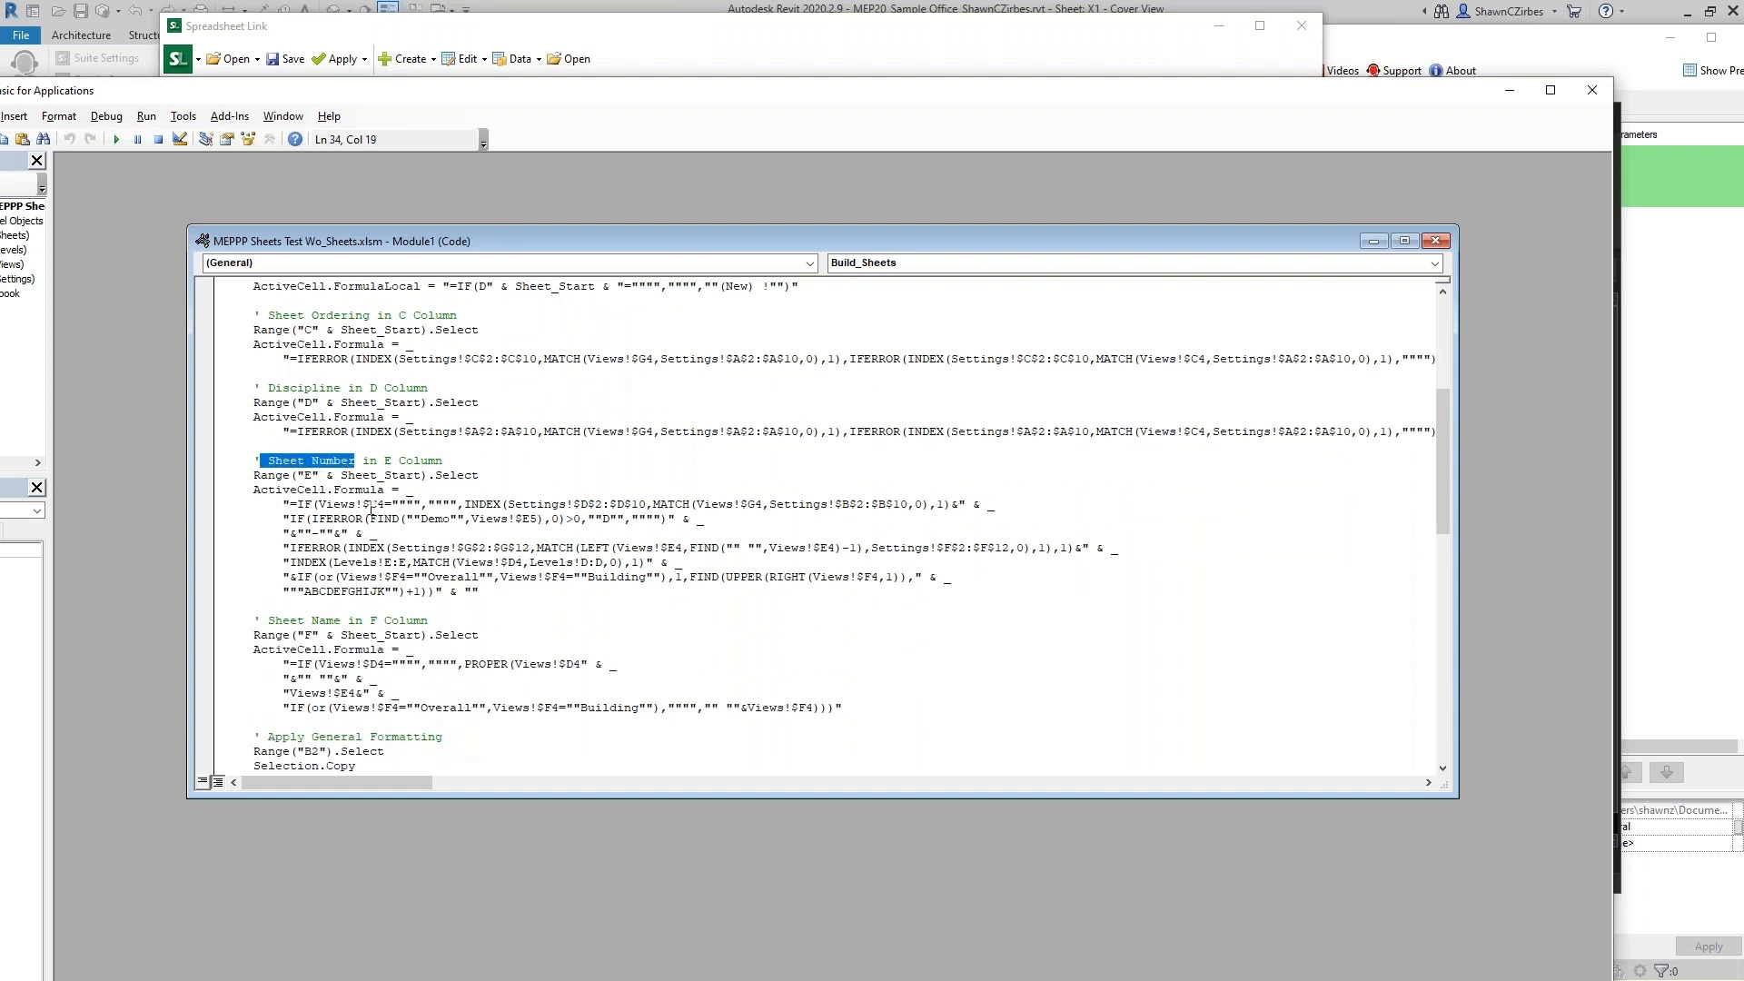
pyautogui.moveTo(289, 504); pyautogui.dragTo(1007, 509)
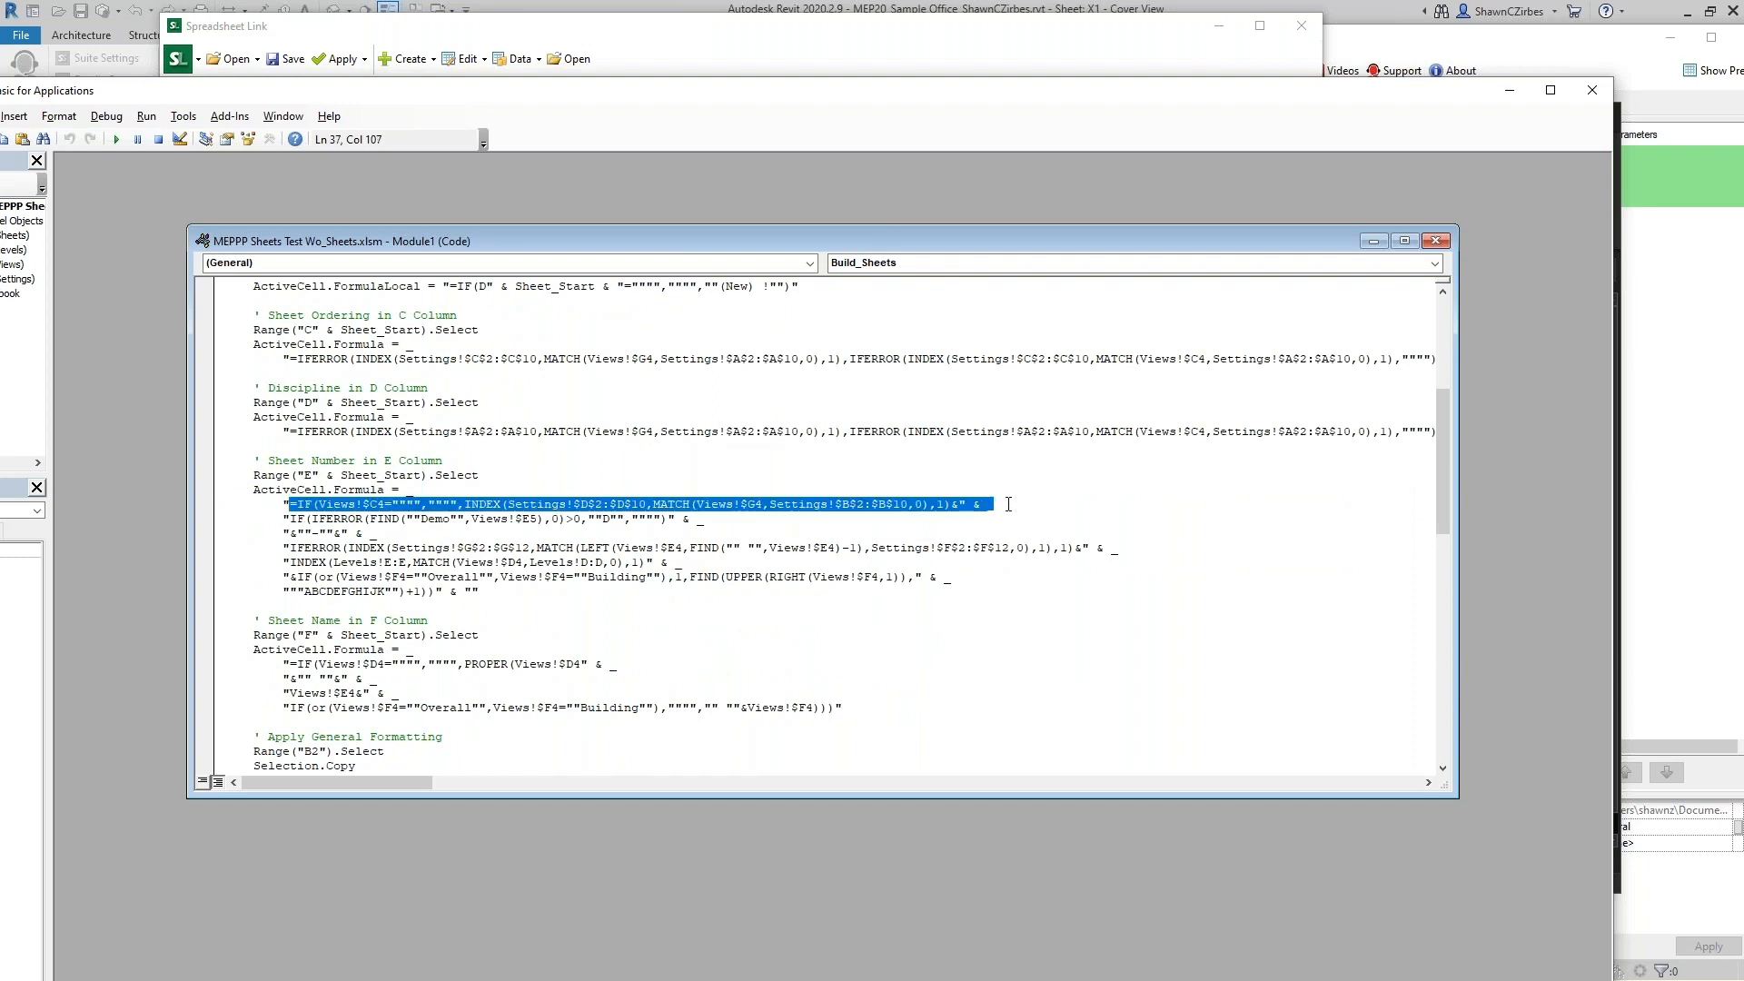
pyautogui.moveTo(595, 519); pyautogui.dragTo(618, 519)
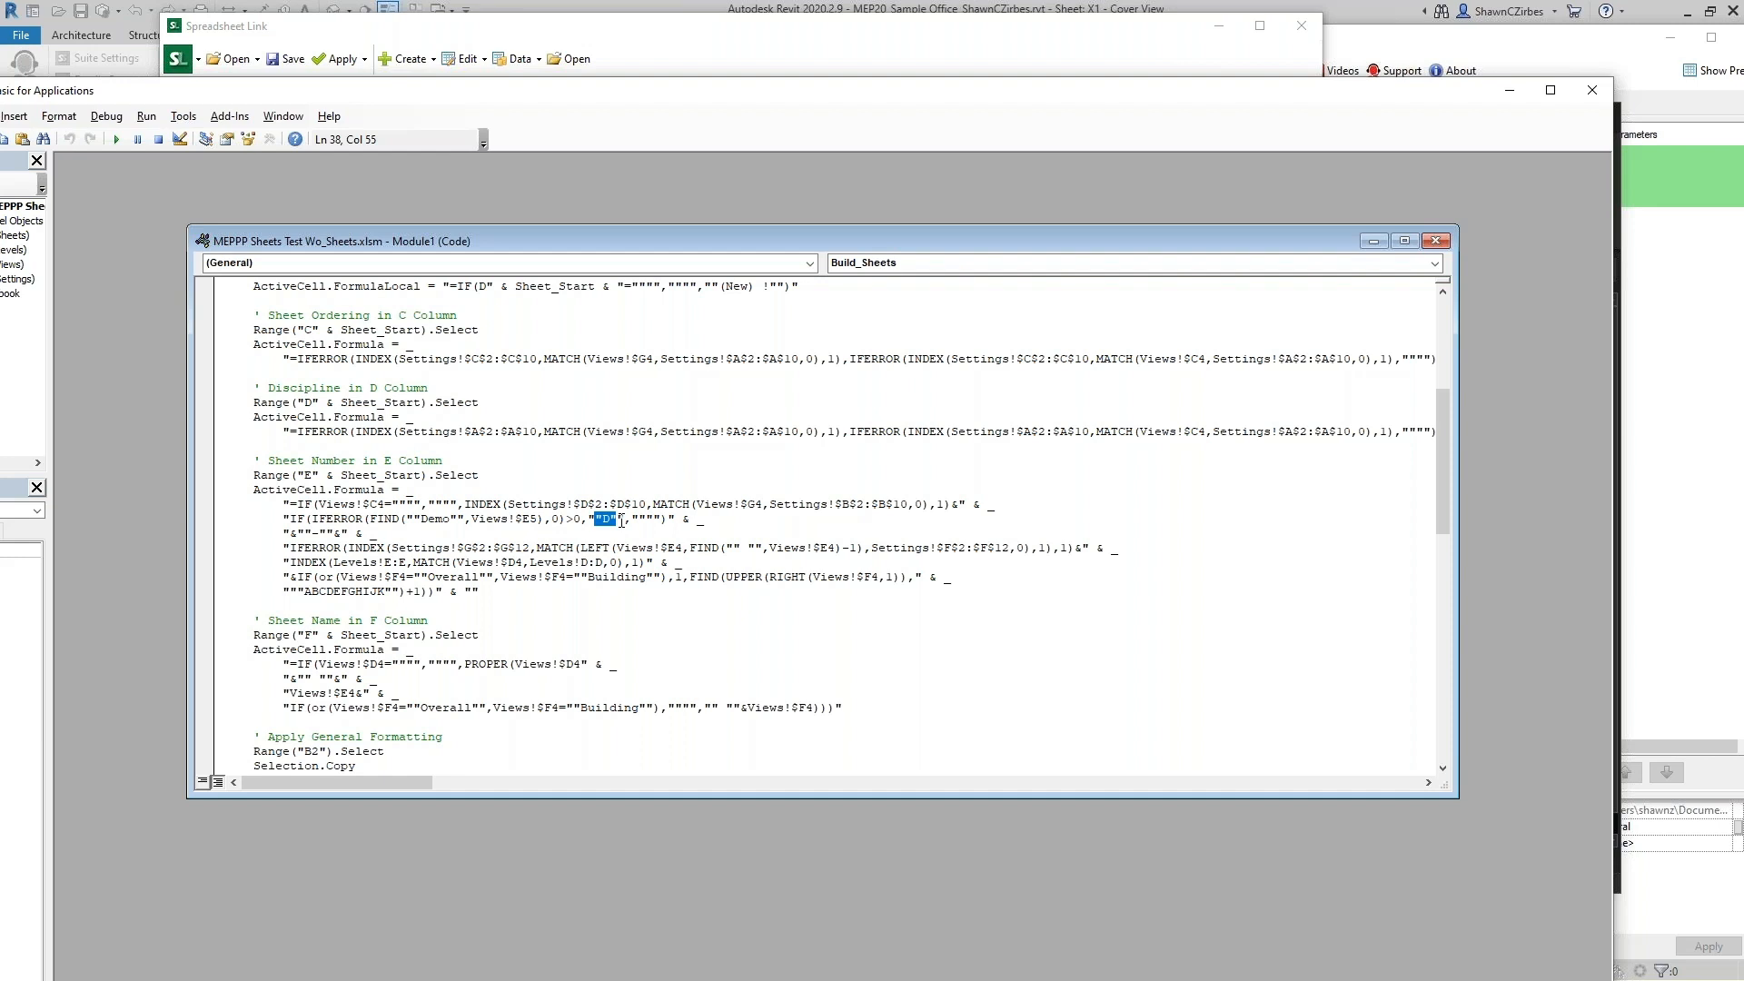
pyautogui.moveTo(362, 548); pyautogui.dragTo(1131, 544)
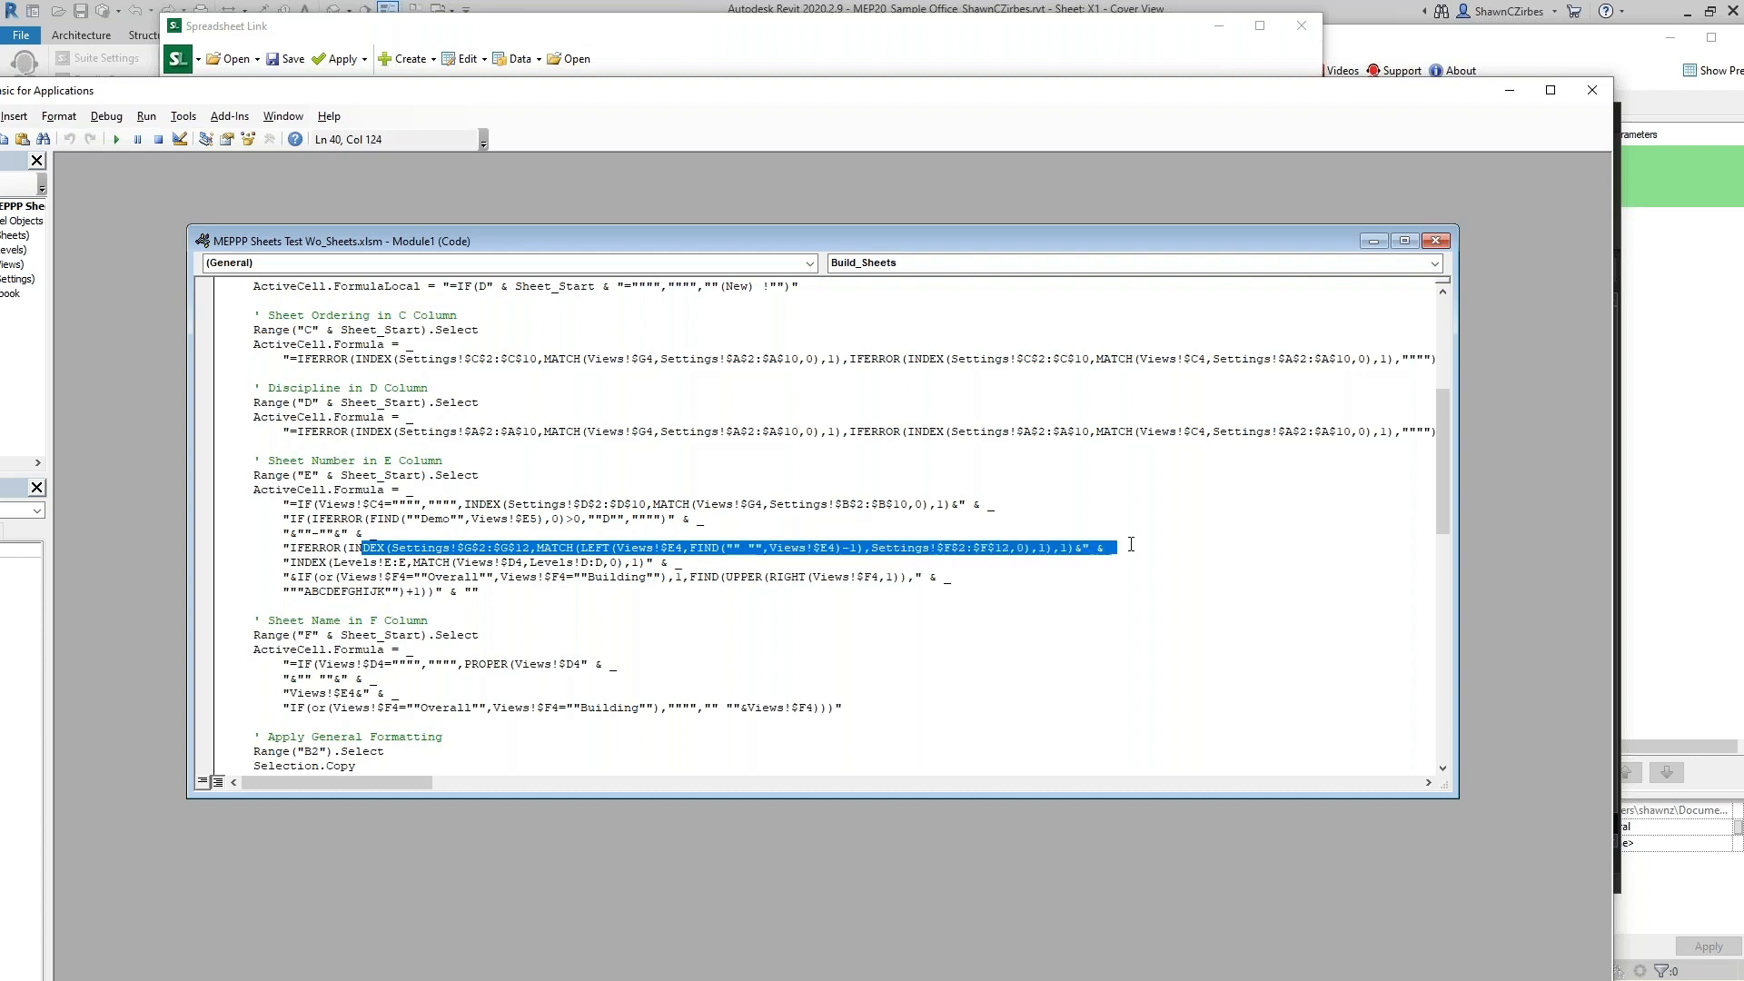
pyautogui.click(873, 547)
pyautogui.moveTo(297, 563); pyautogui.dragTo(683, 560)
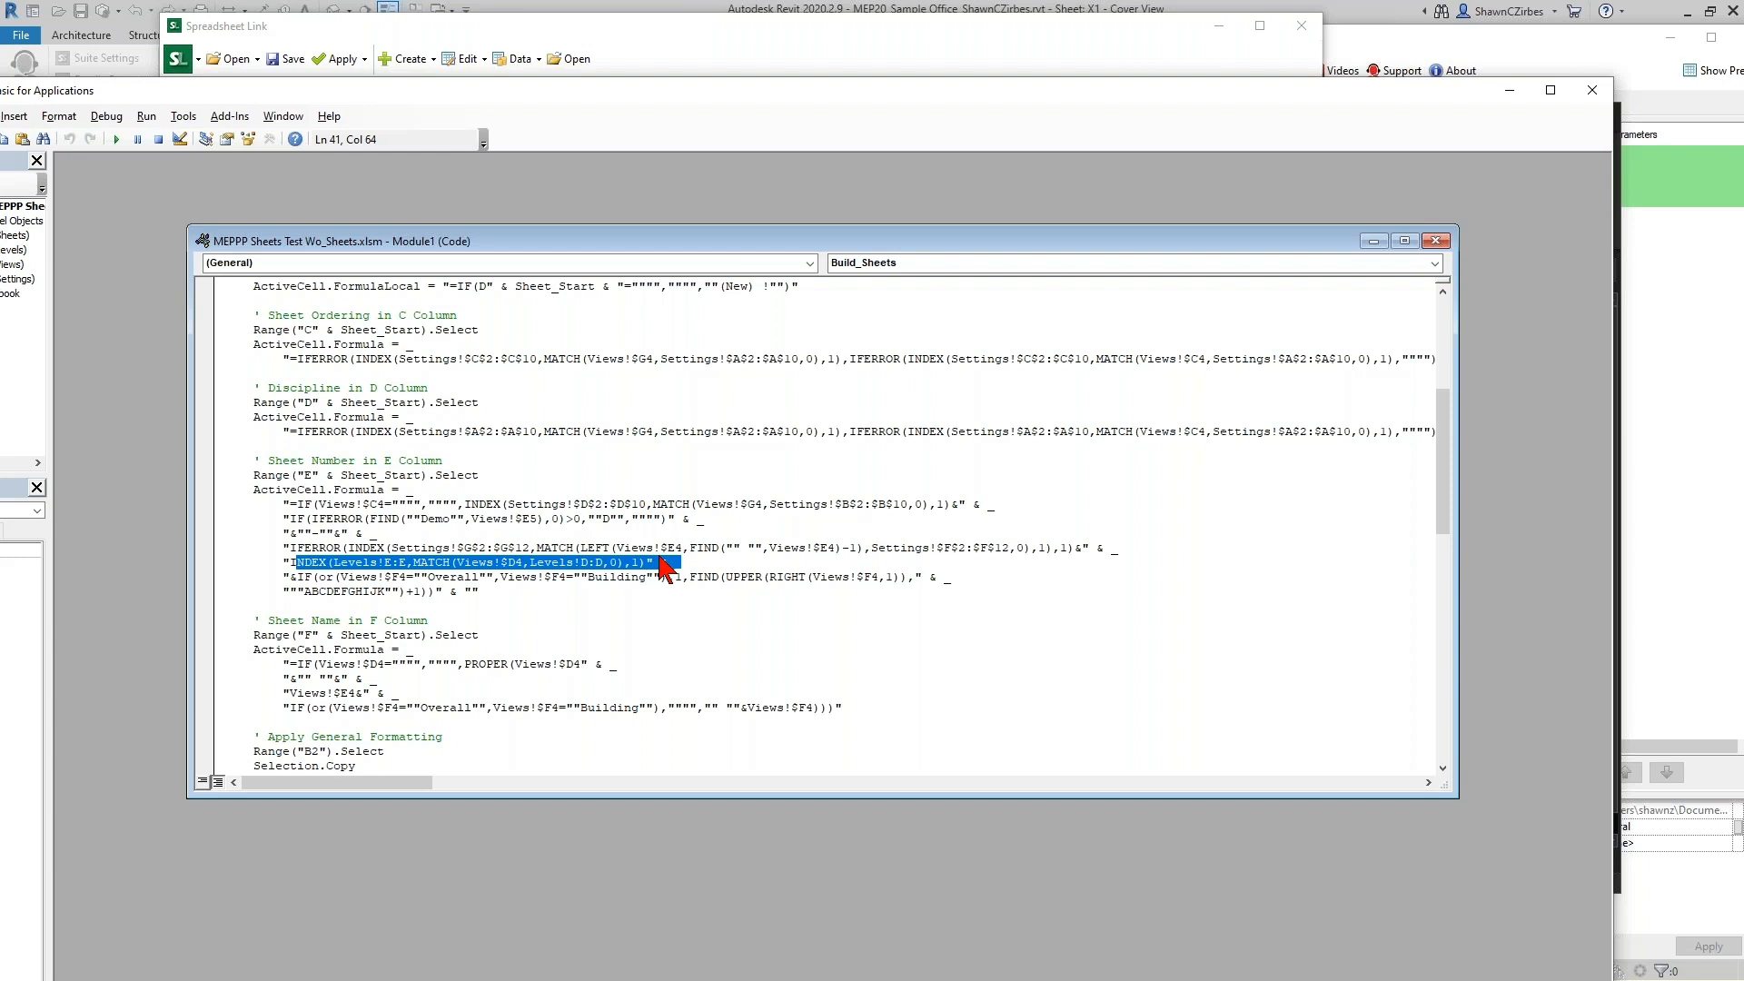
pyautogui.click(363, 563)
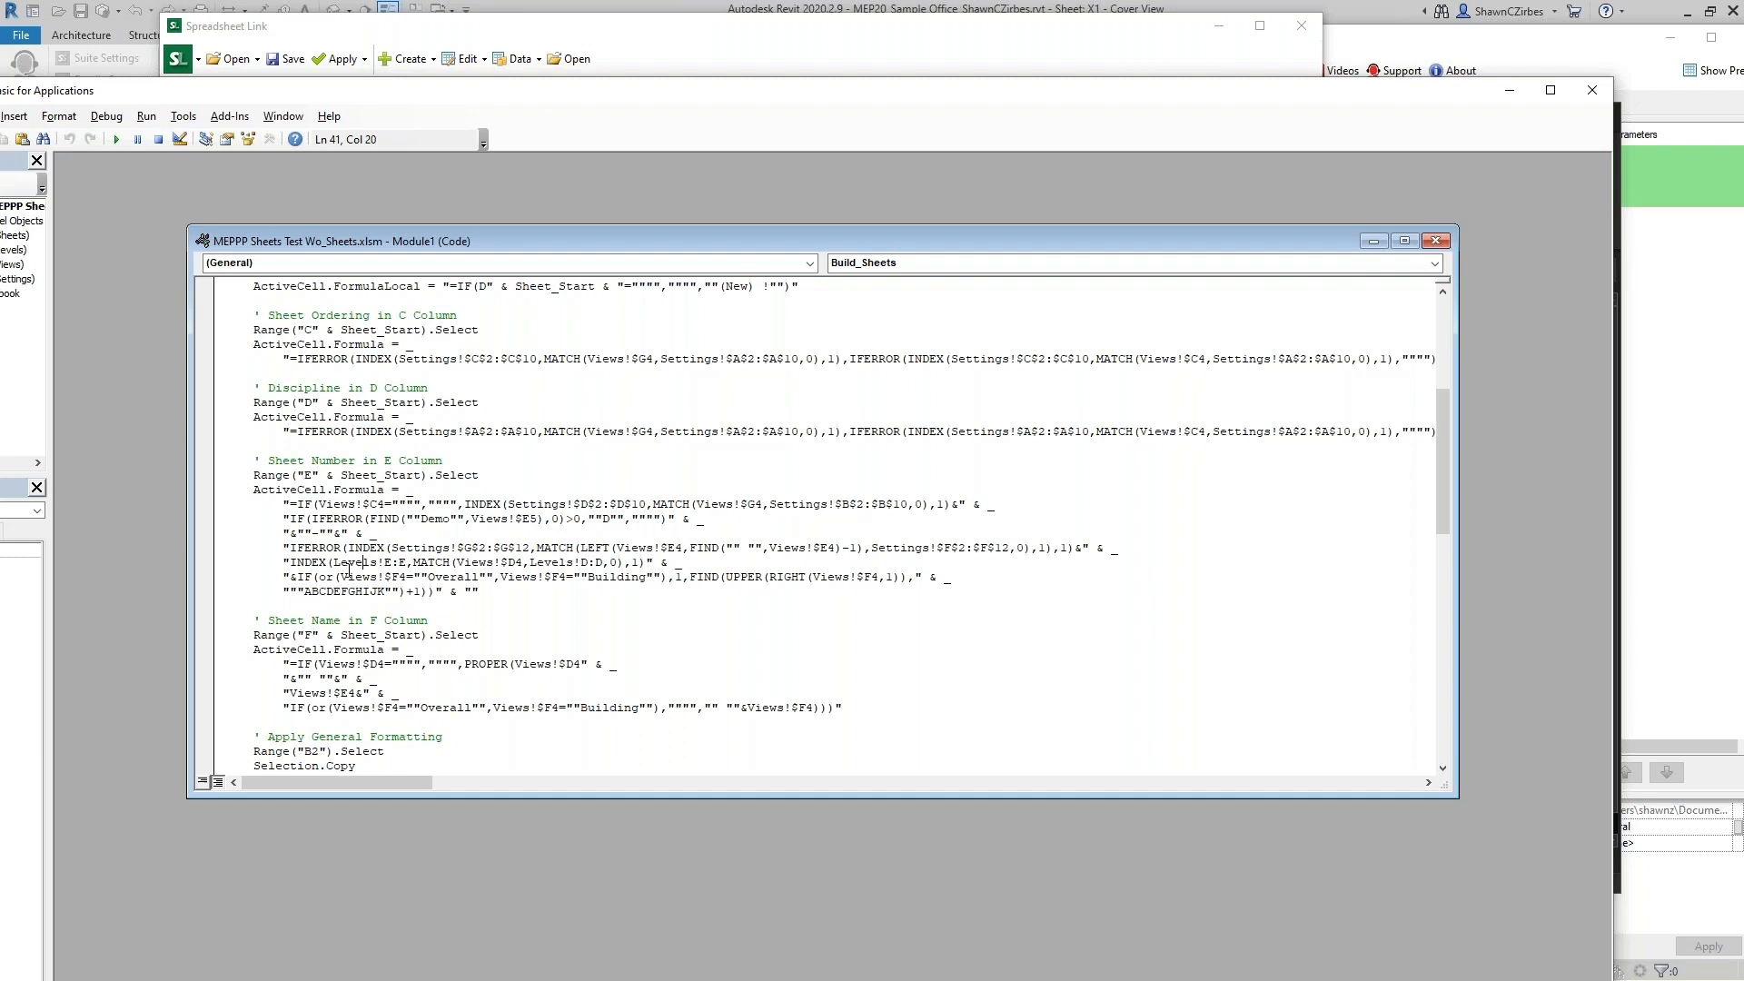
pyautogui.moveTo(291, 579); pyautogui.dragTo(809, 579)
pyautogui.moveTo(588, 579); pyautogui.dragTo(645, 582)
pyautogui.moveTo(305, 591); pyautogui.dragTo(385, 592)
# Examine the Sheet Name formula, formatting, auto-fill, formula flattening, column auto-fit and clean exit code, and close the code editor.
pyautogui.scroll(-3, 380, 653)
pyautogui.moveTo(275, 504); pyautogui.dragTo(913, 581)
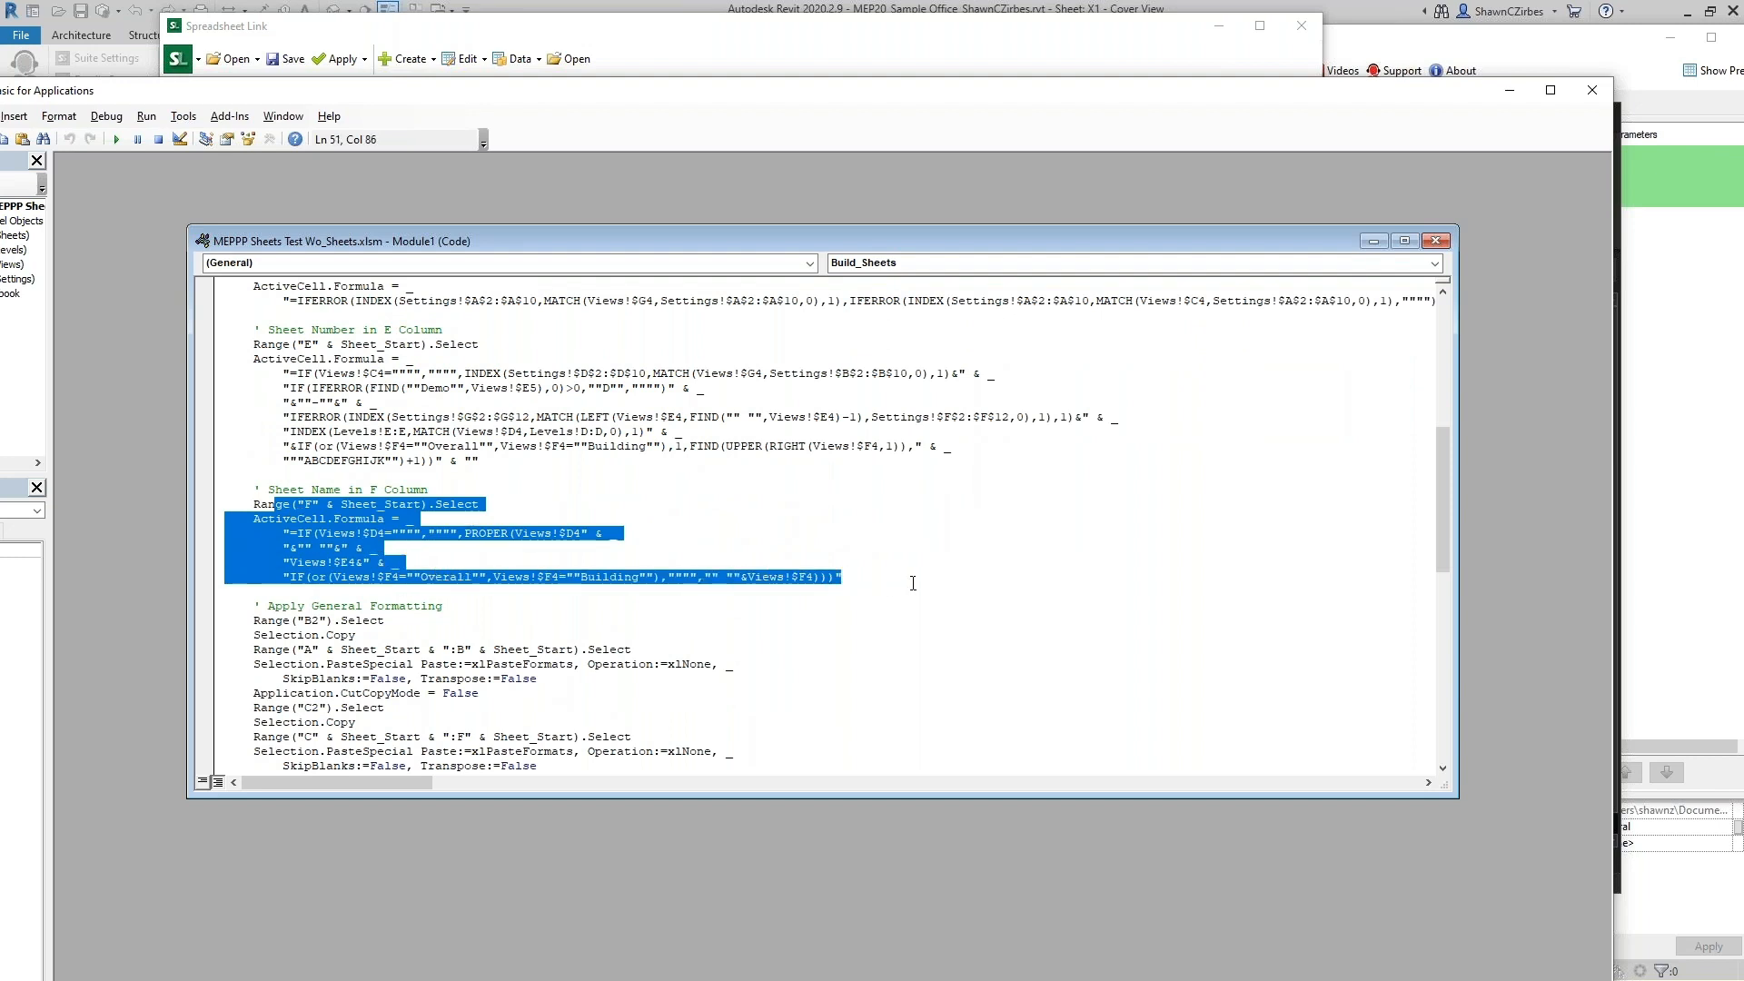
pyautogui.click(913, 582)
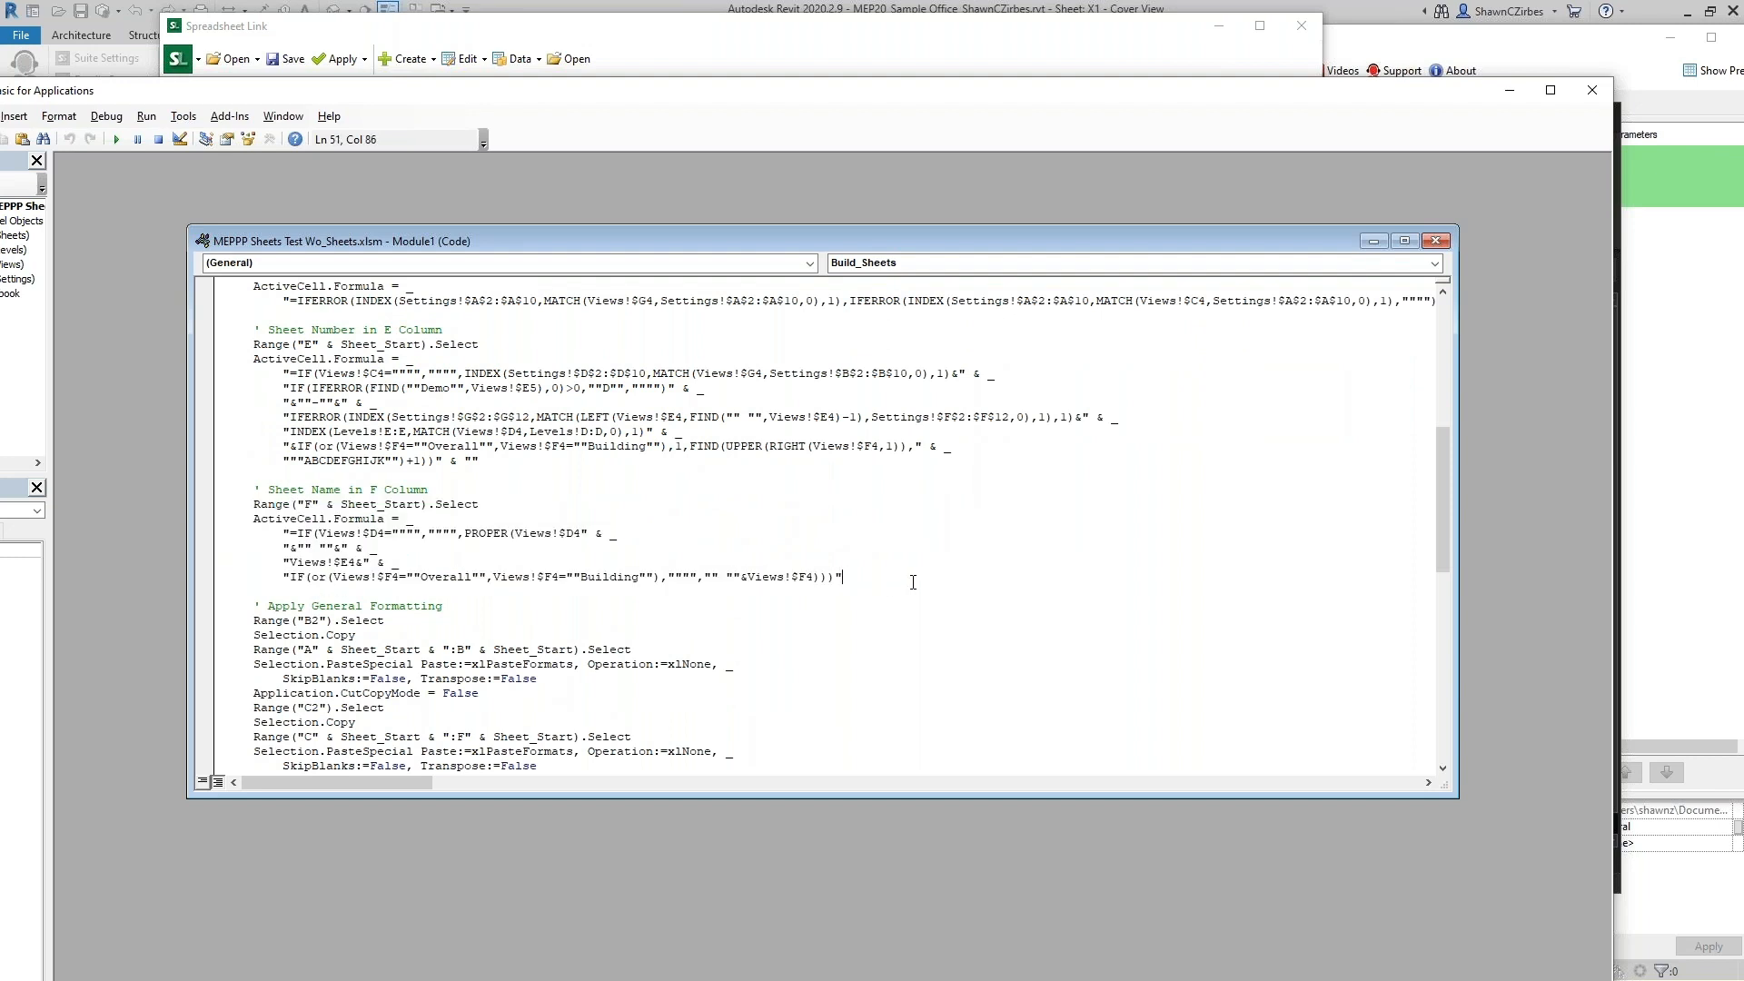
pyautogui.scroll(-6, 913, 582)
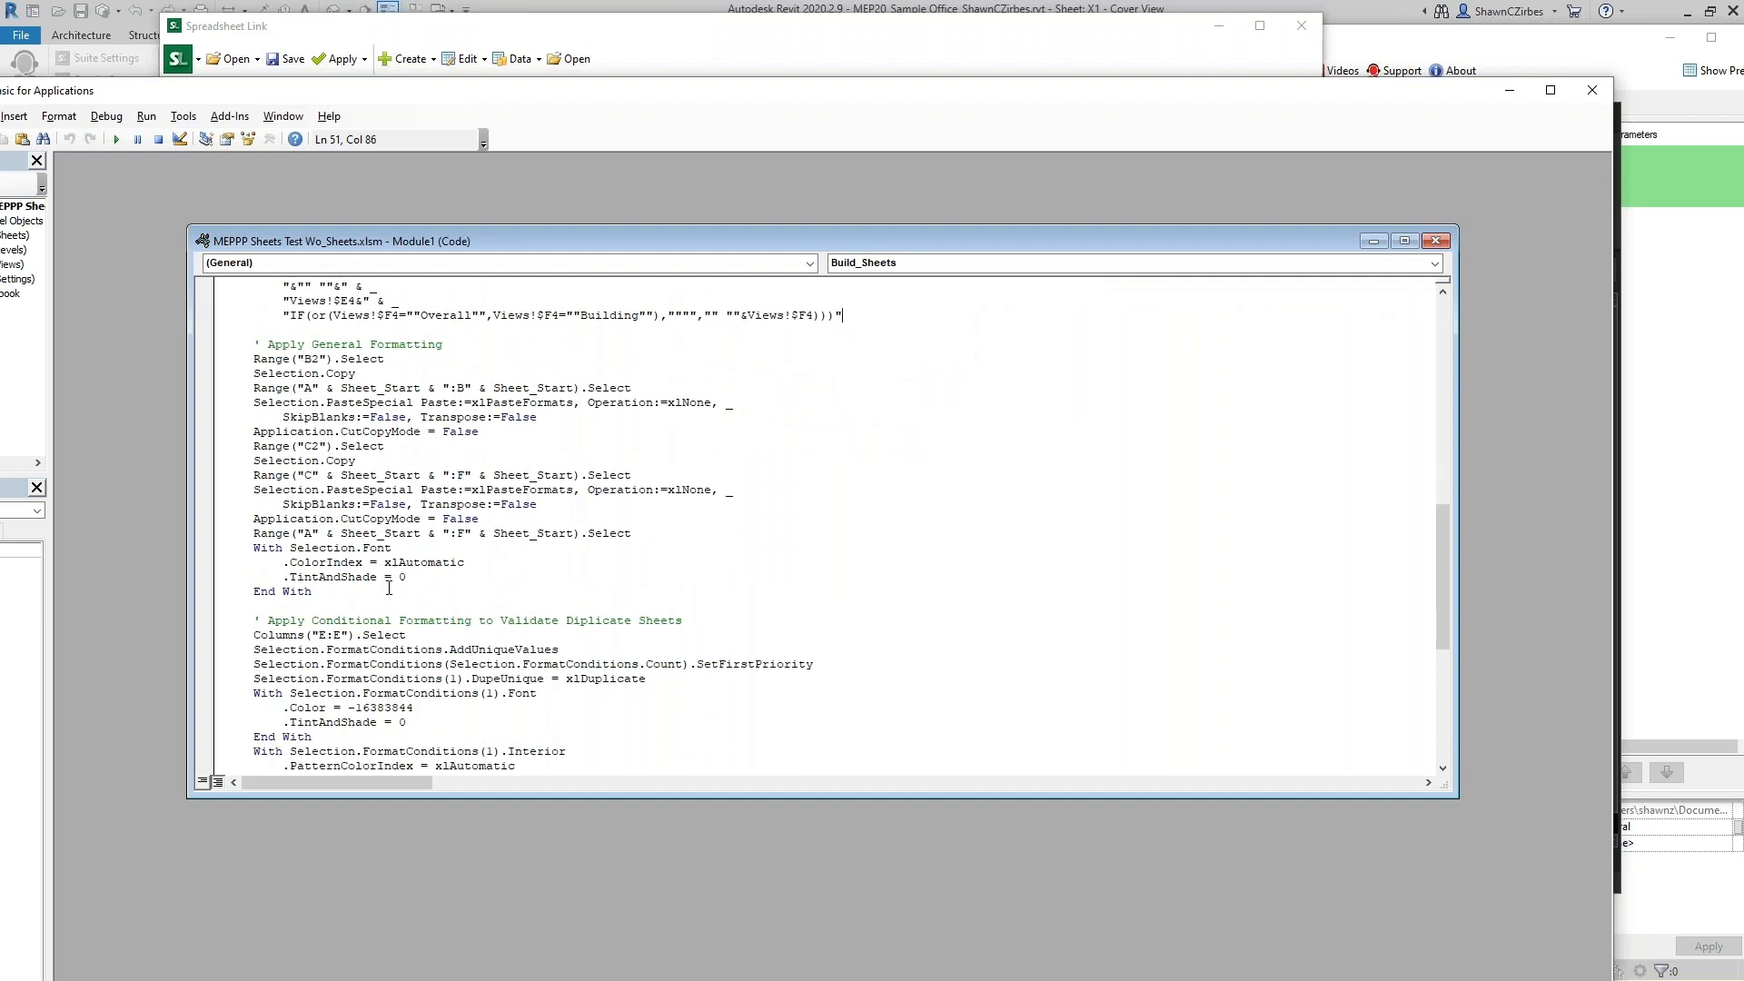
pyautogui.scroll(-7, 389, 589)
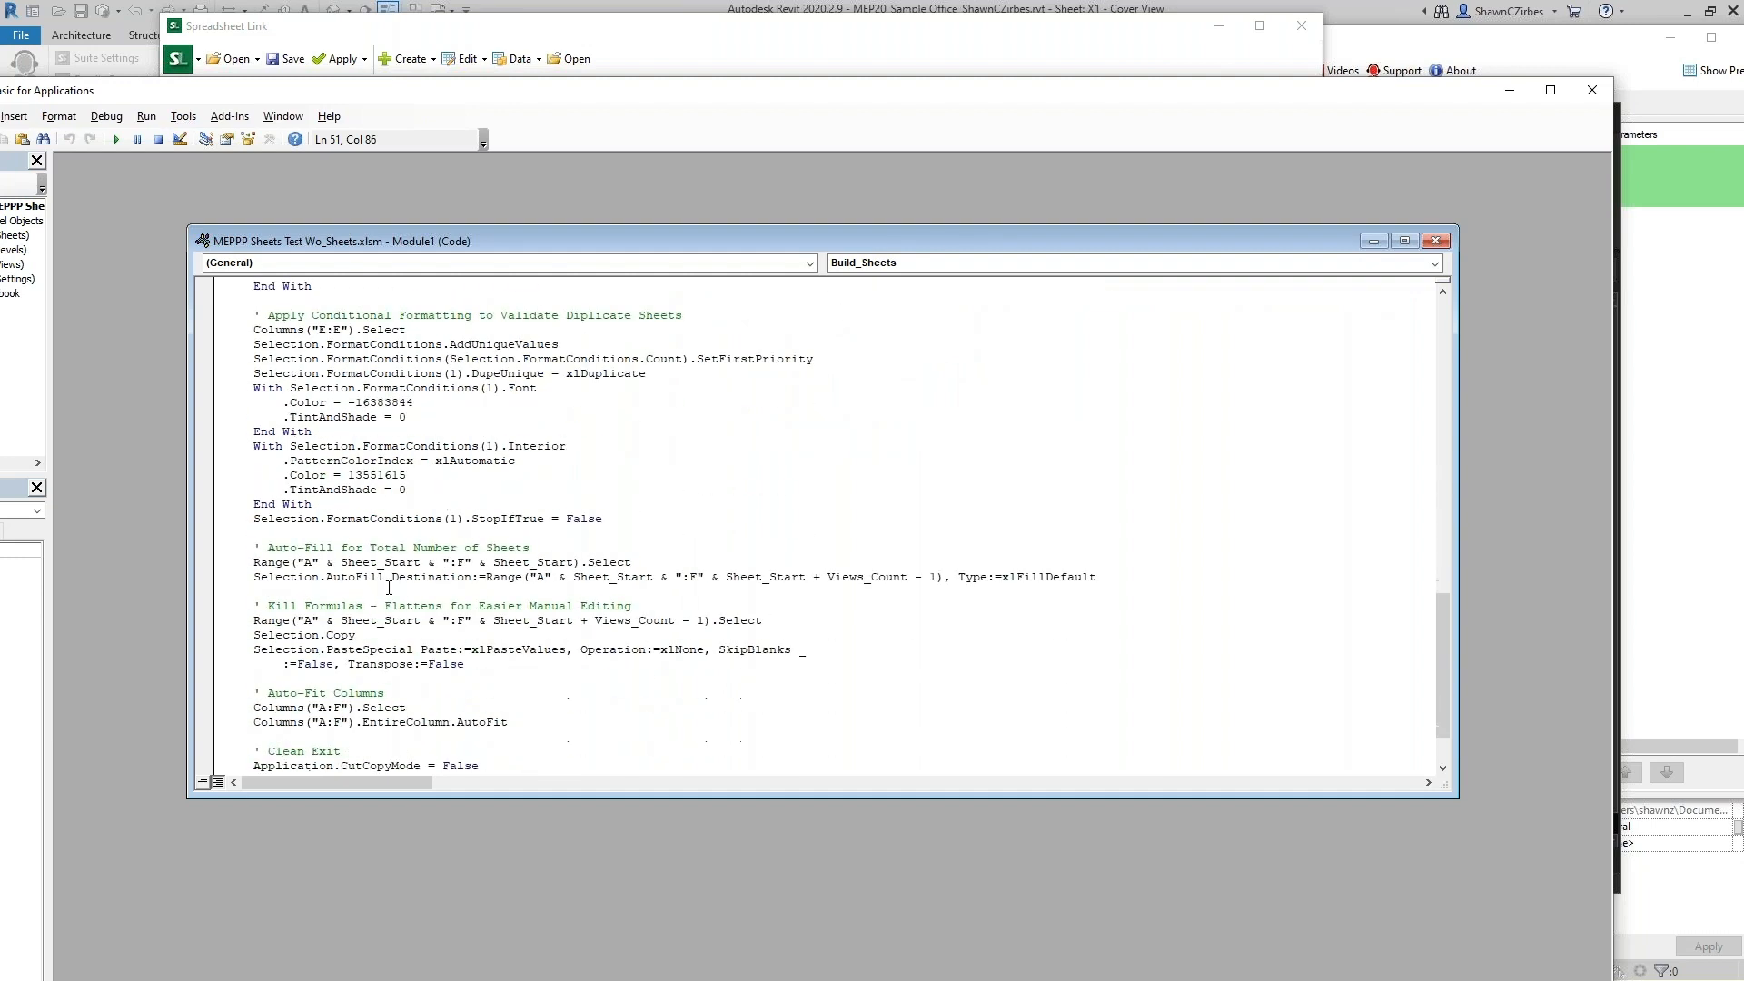
pyautogui.scroll(-2, 418, 463)
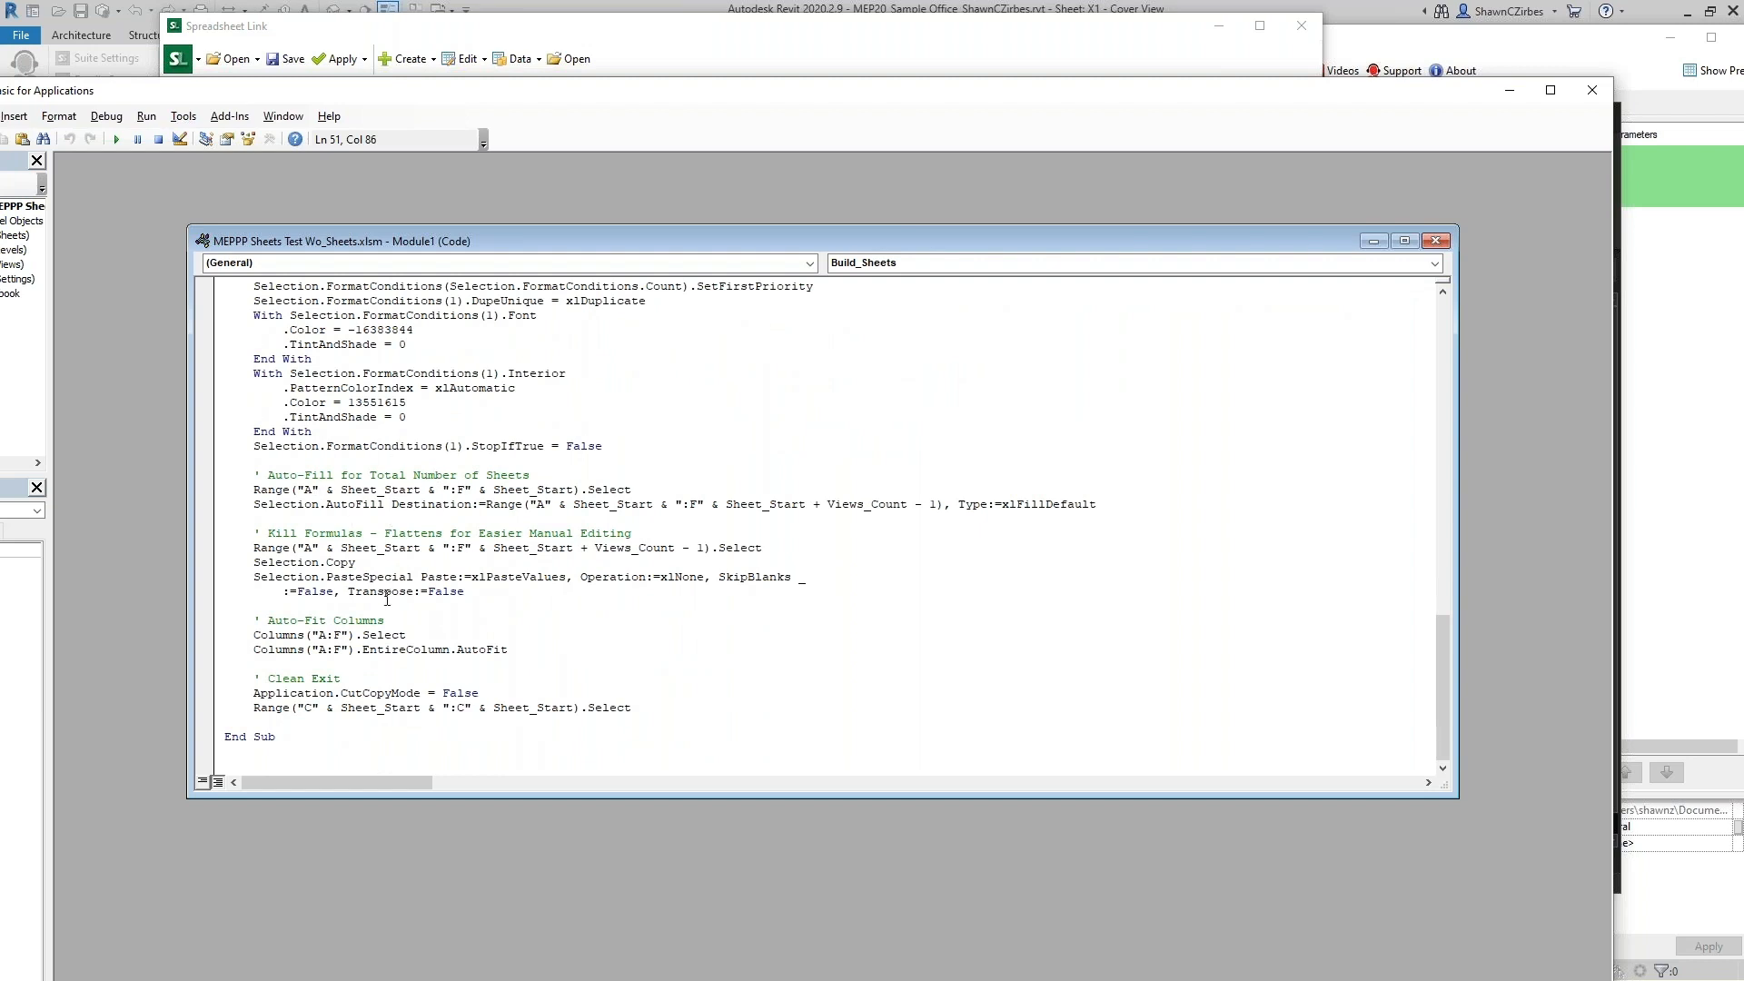
pyautogui.moveTo(261, 533); pyautogui.dragTo(477, 598)
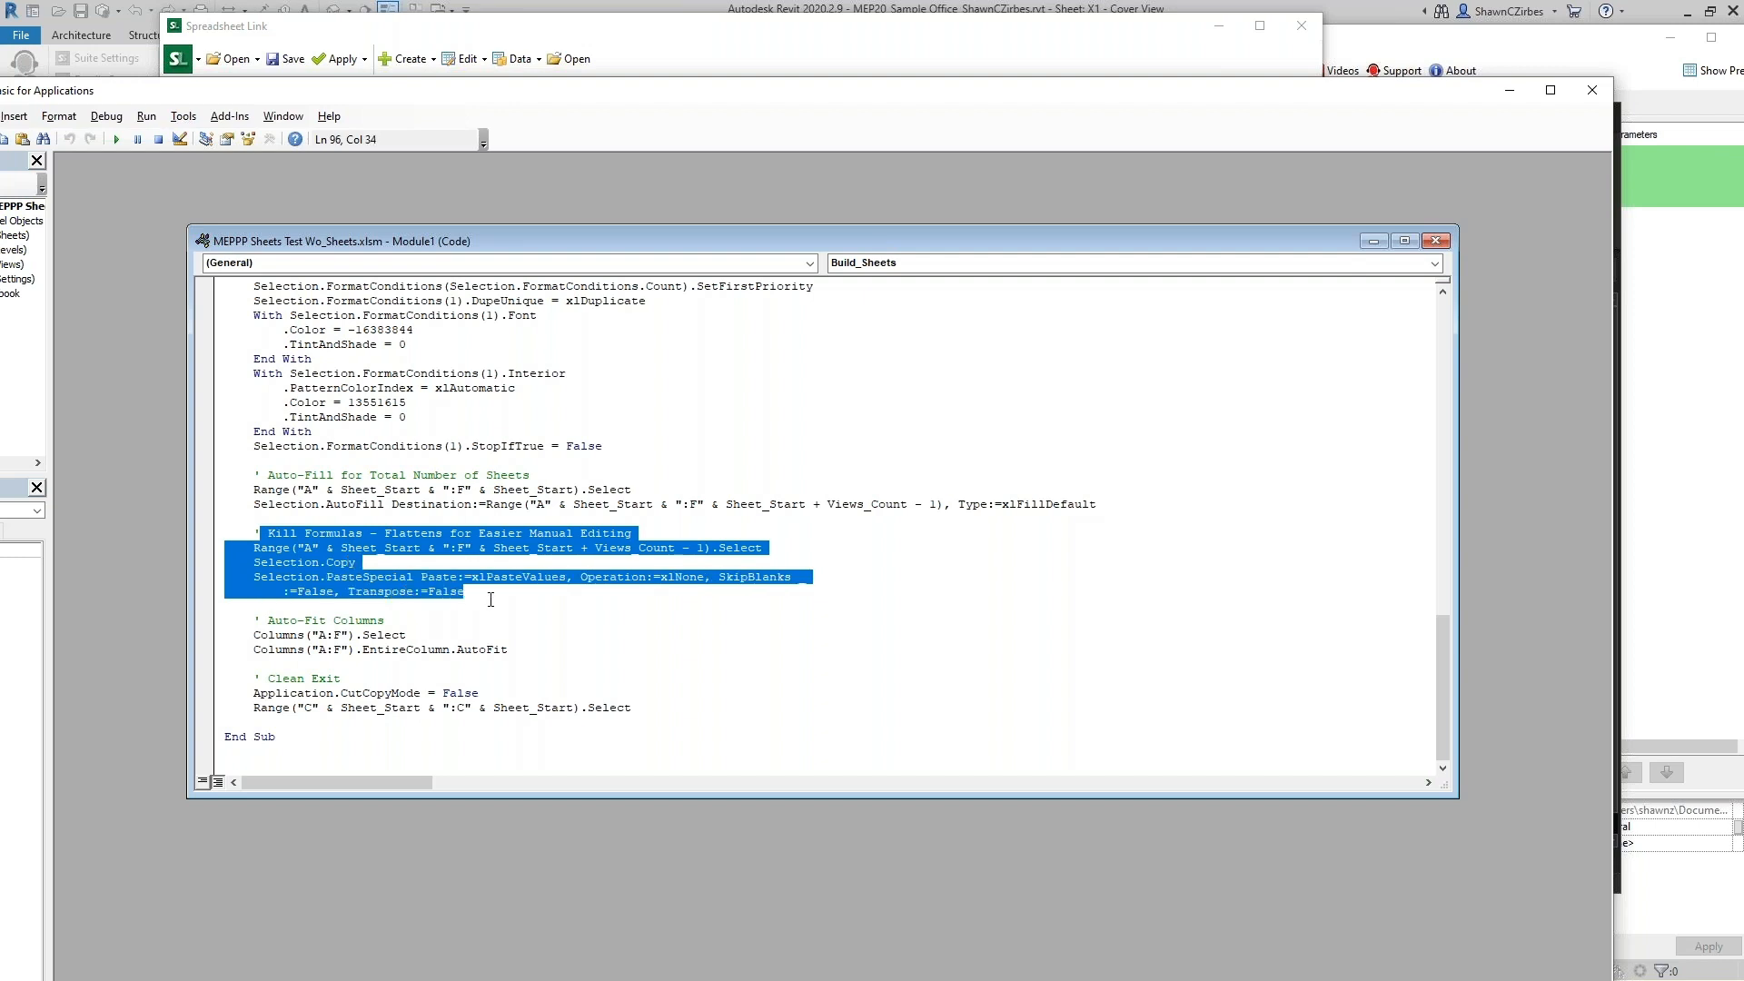
pyautogui.moveTo(245, 621); pyautogui.dragTo(564, 710)
pyautogui.click(618, 709)
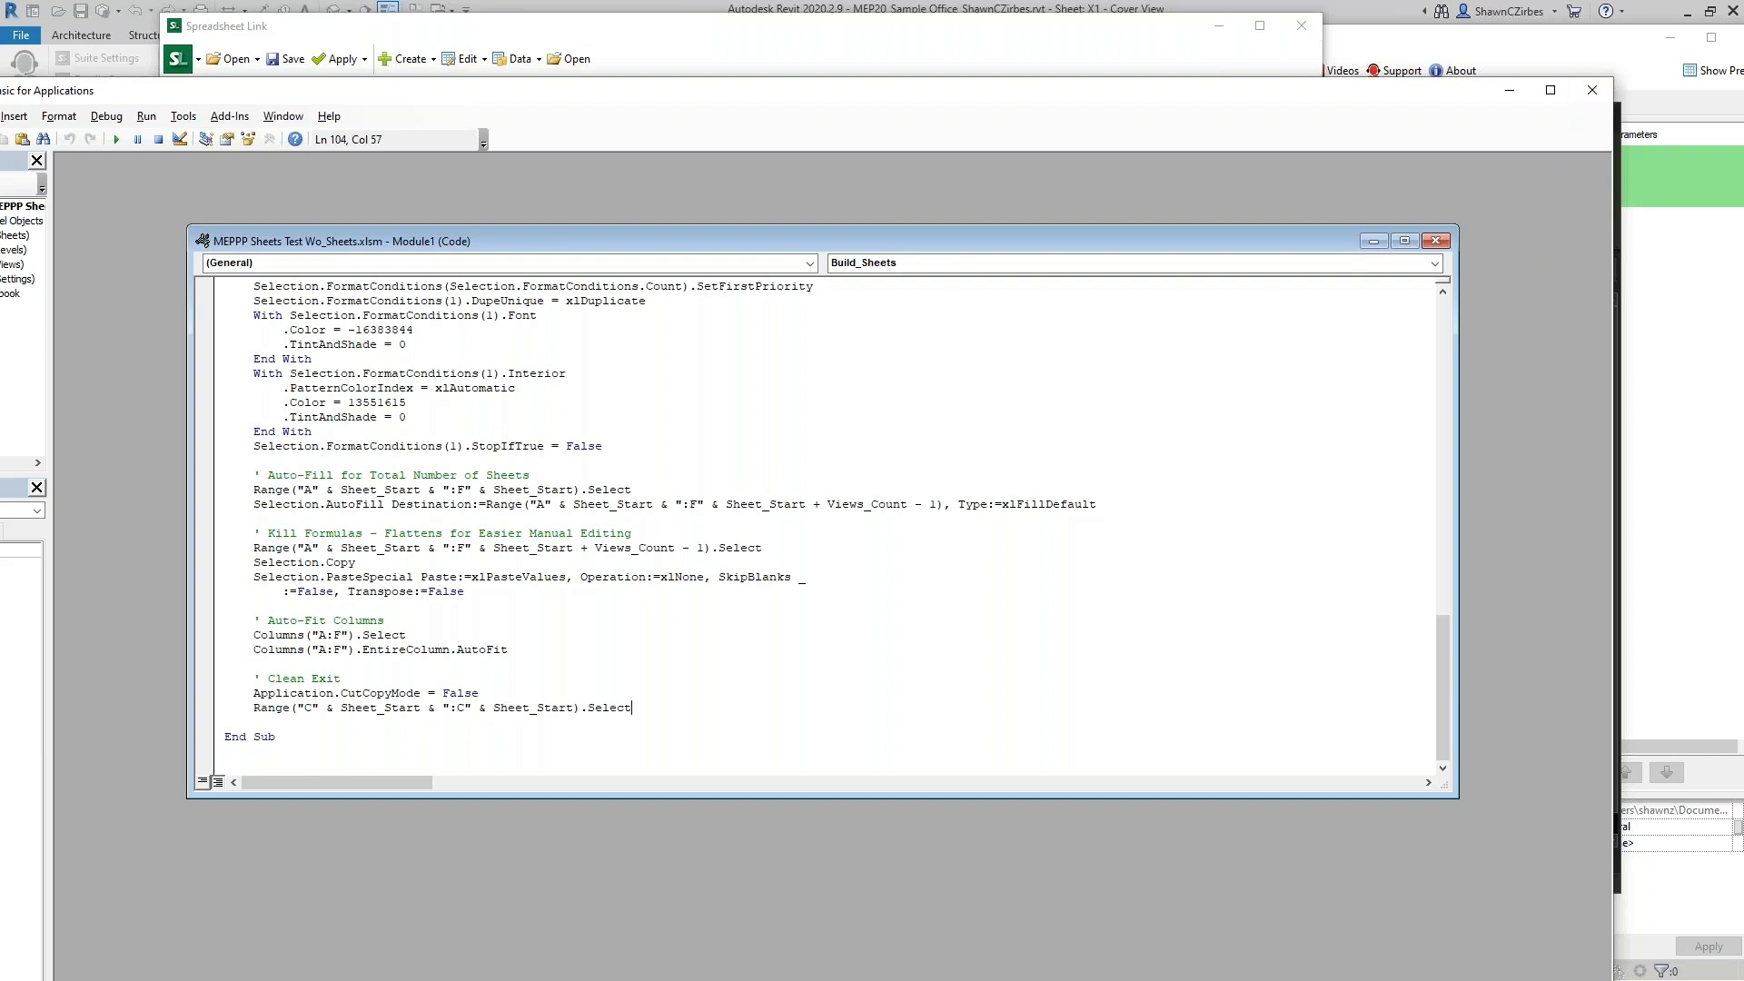
pyautogui.click(1592, 90)
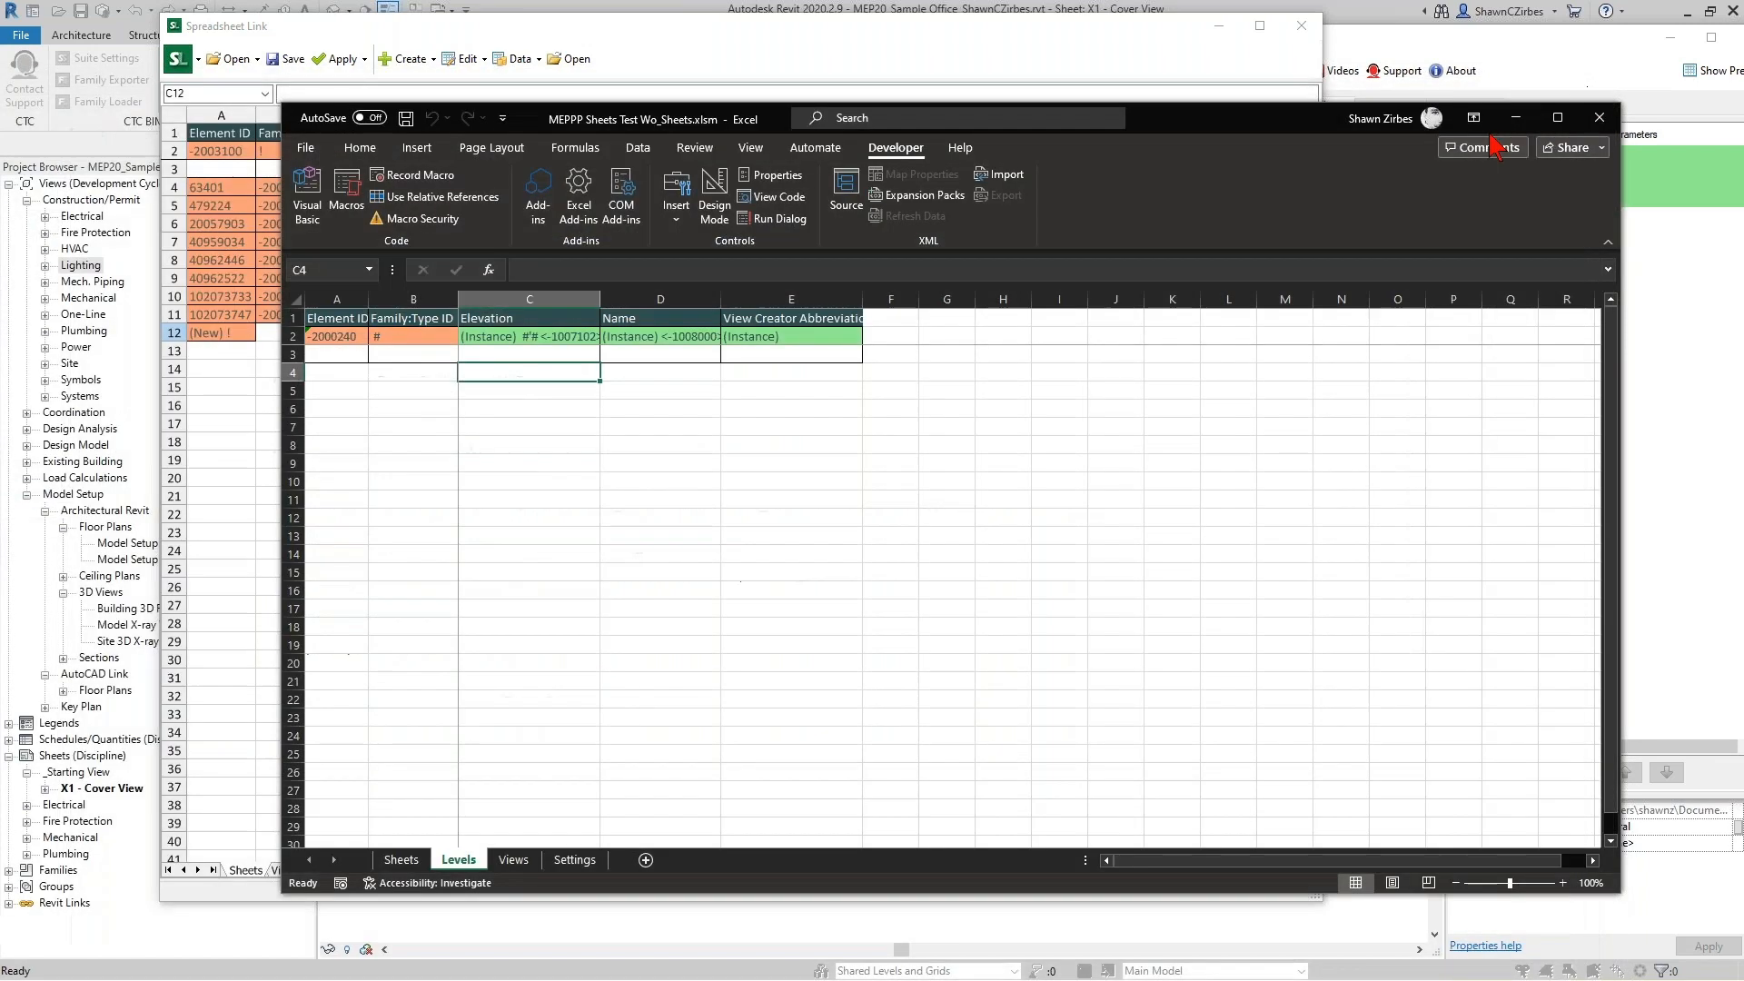
# Close the MEPPP Sheets Test Wo_Sheets.xlsm workbook and bring the Spreadsheet Link Settings window to the front.
pyautogui.click(1600, 119)
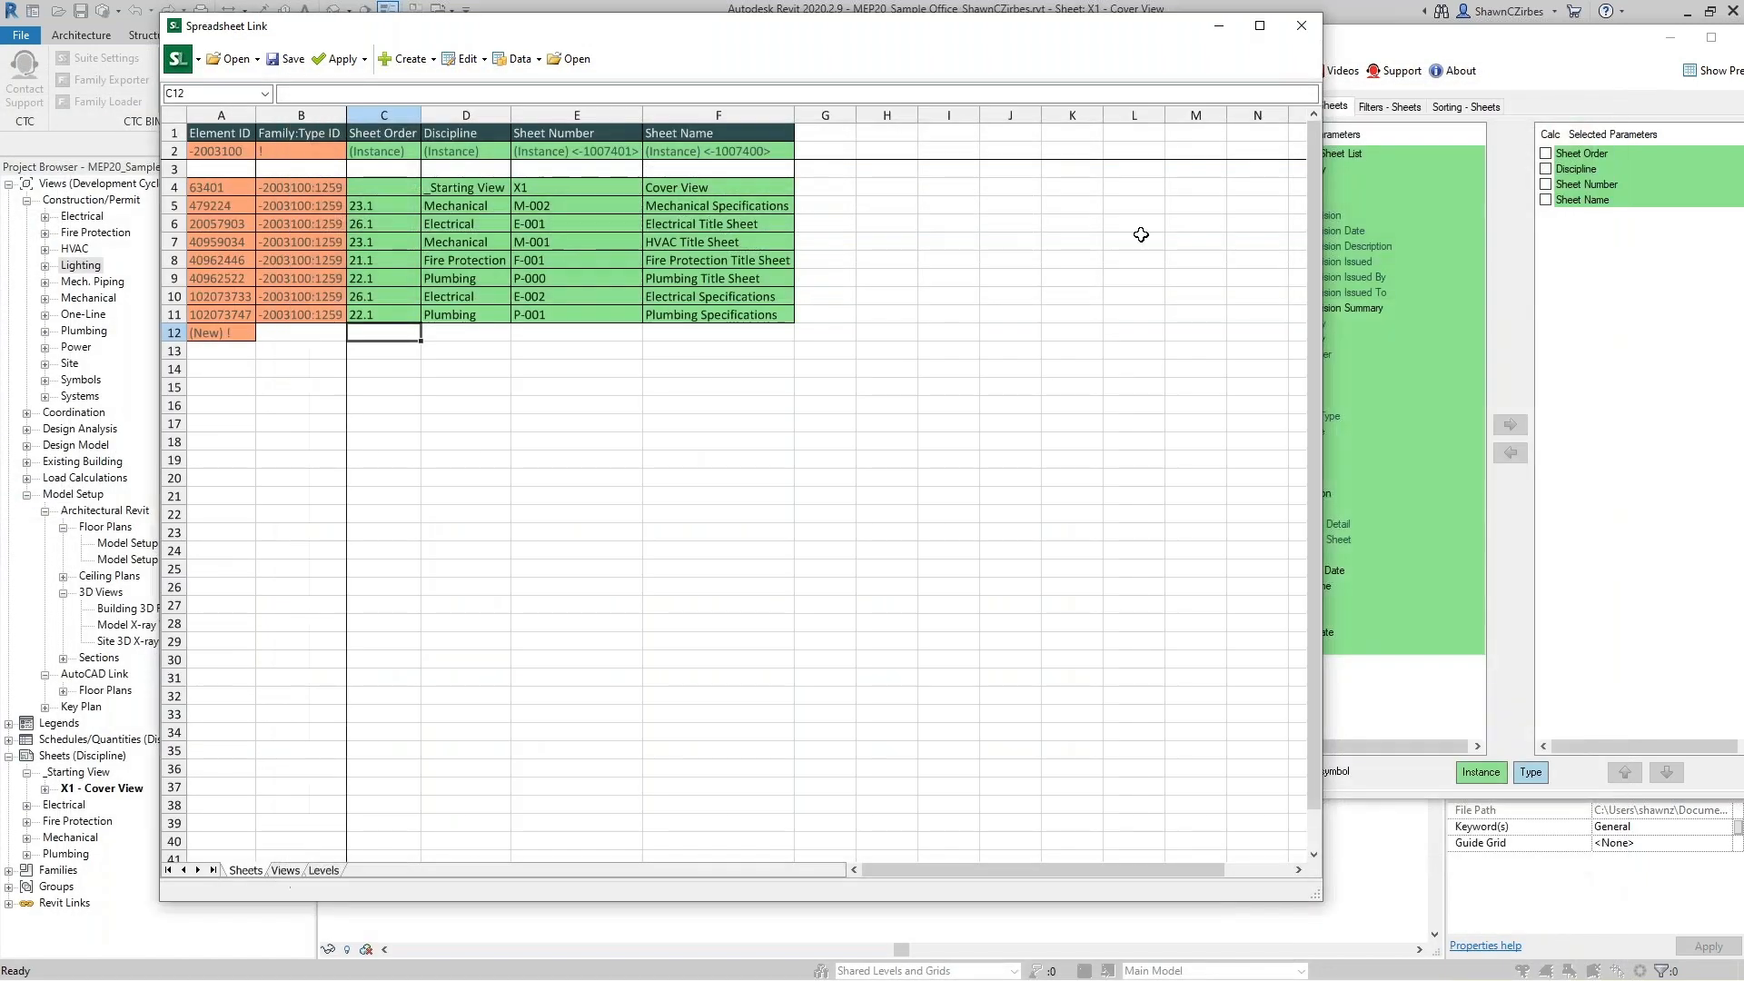
pyautogui.click(1333, 73)
pyautogui.moveTo(818, 45); pyautogui.dragTo(768, 51)
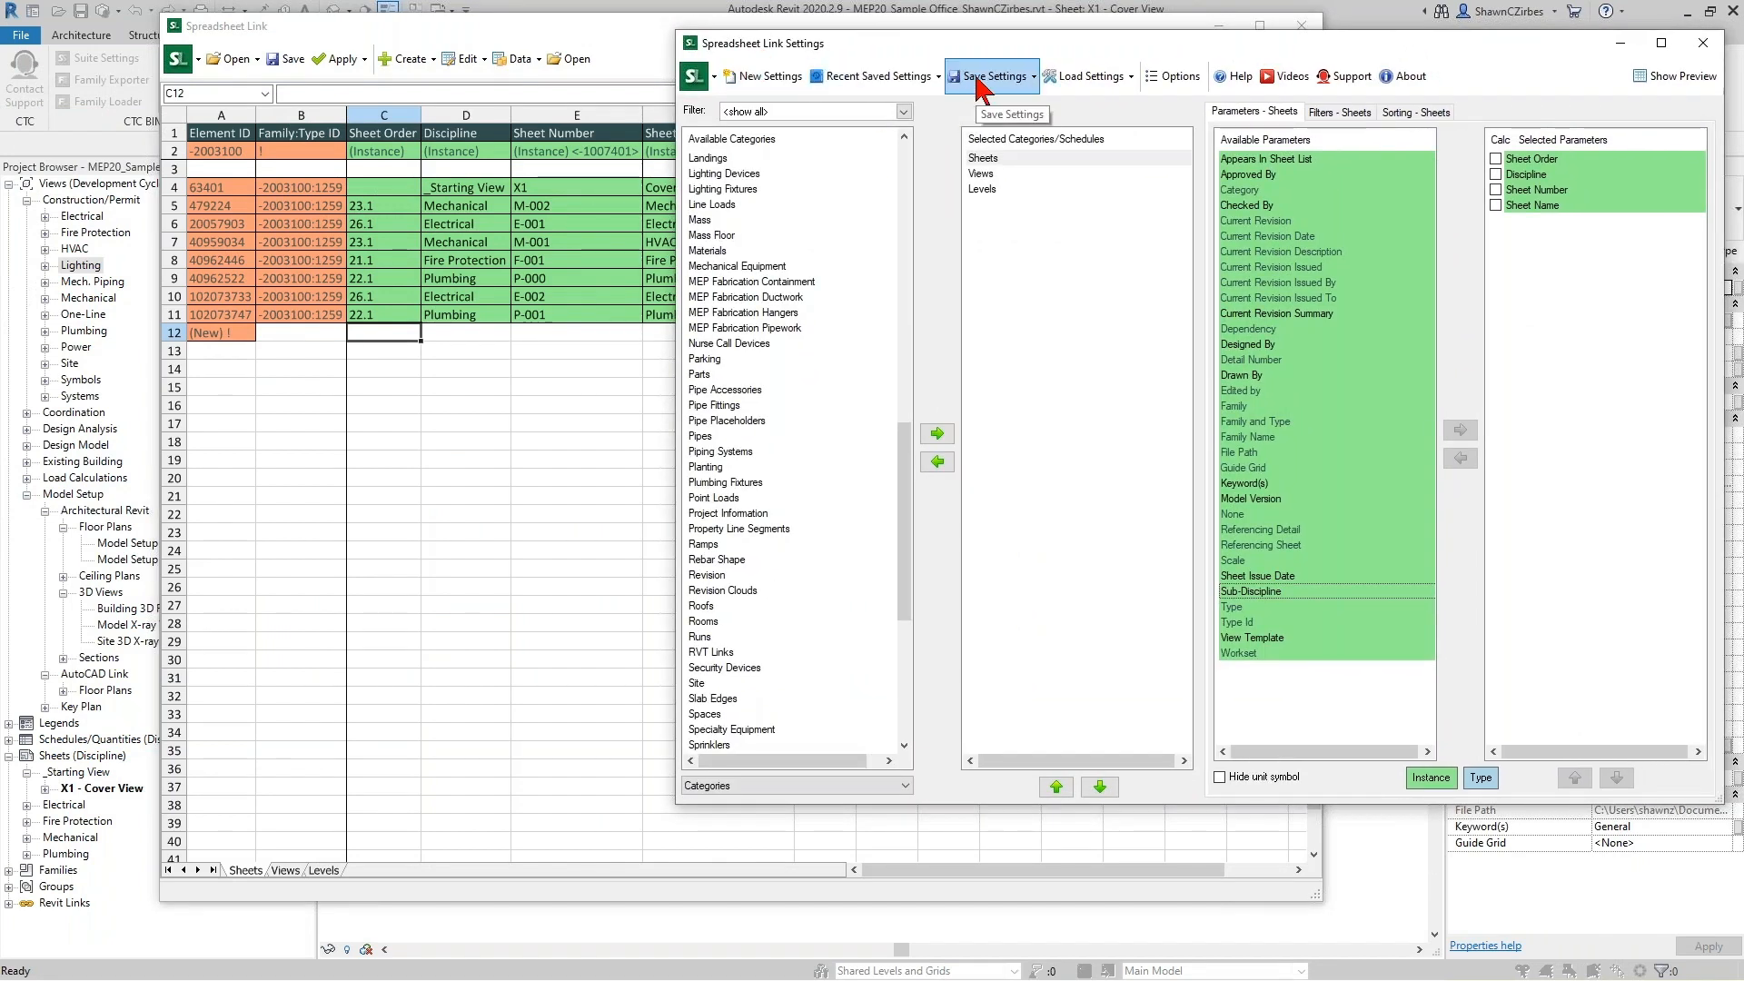
pyautogui.click(977, 78)
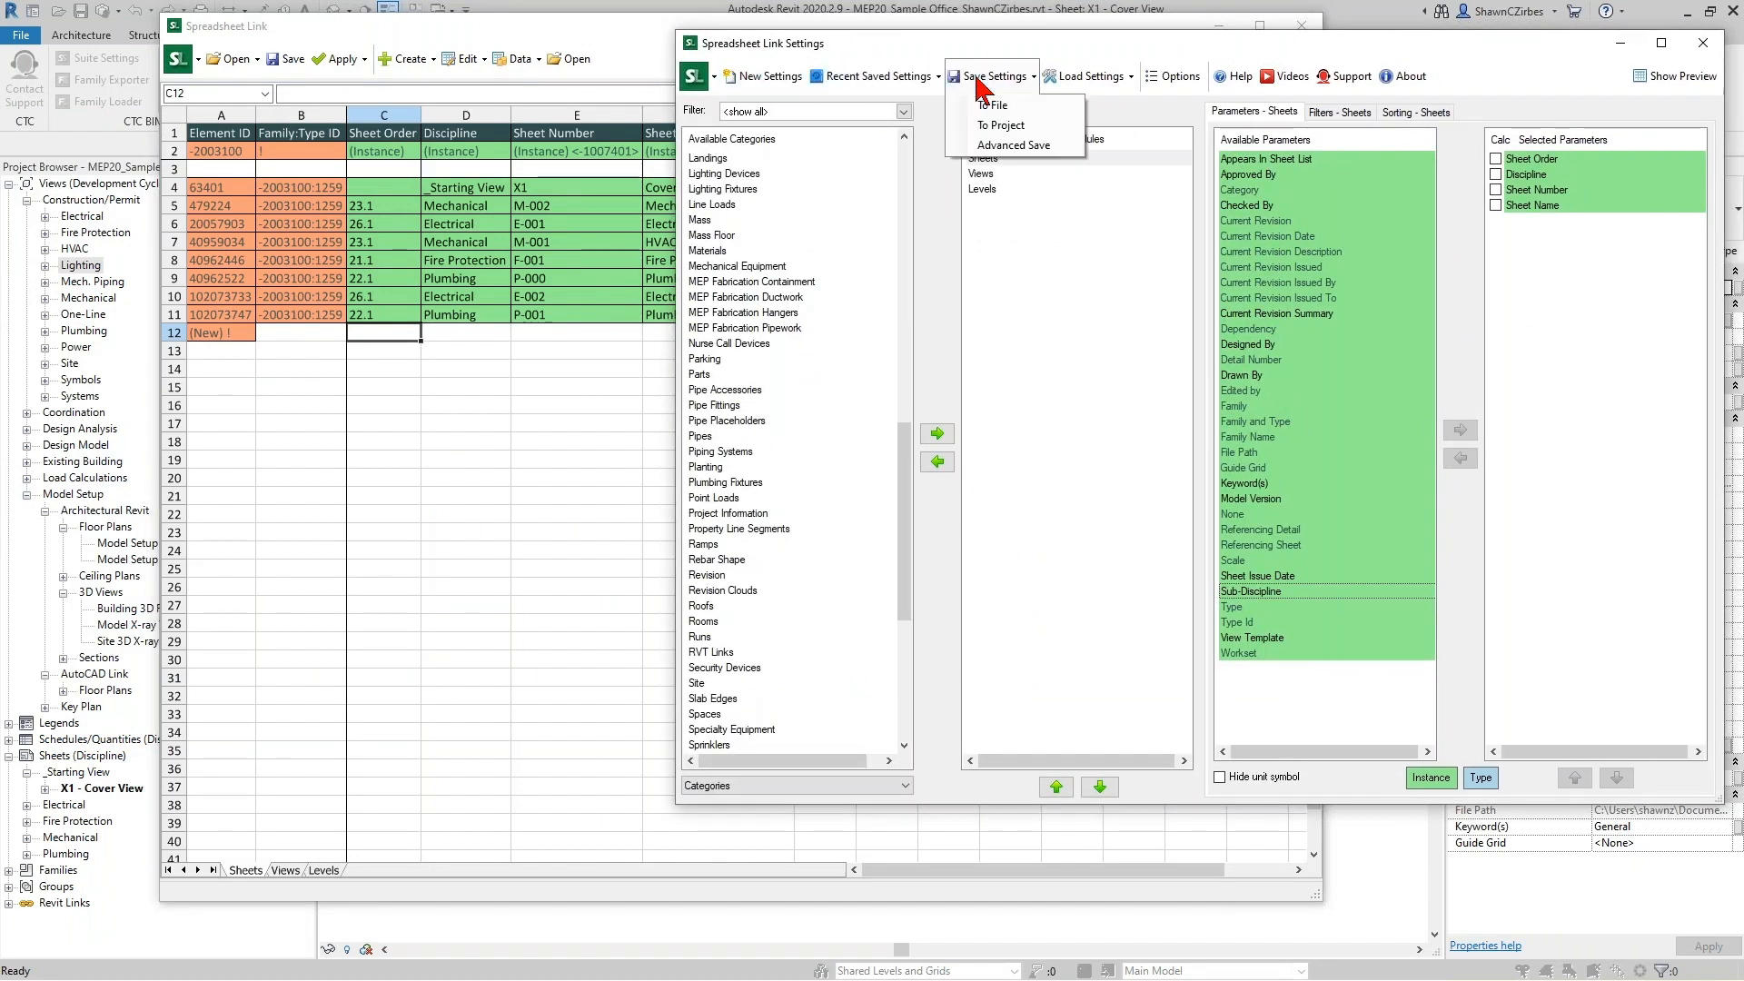
pyautogui.click(998, 146)
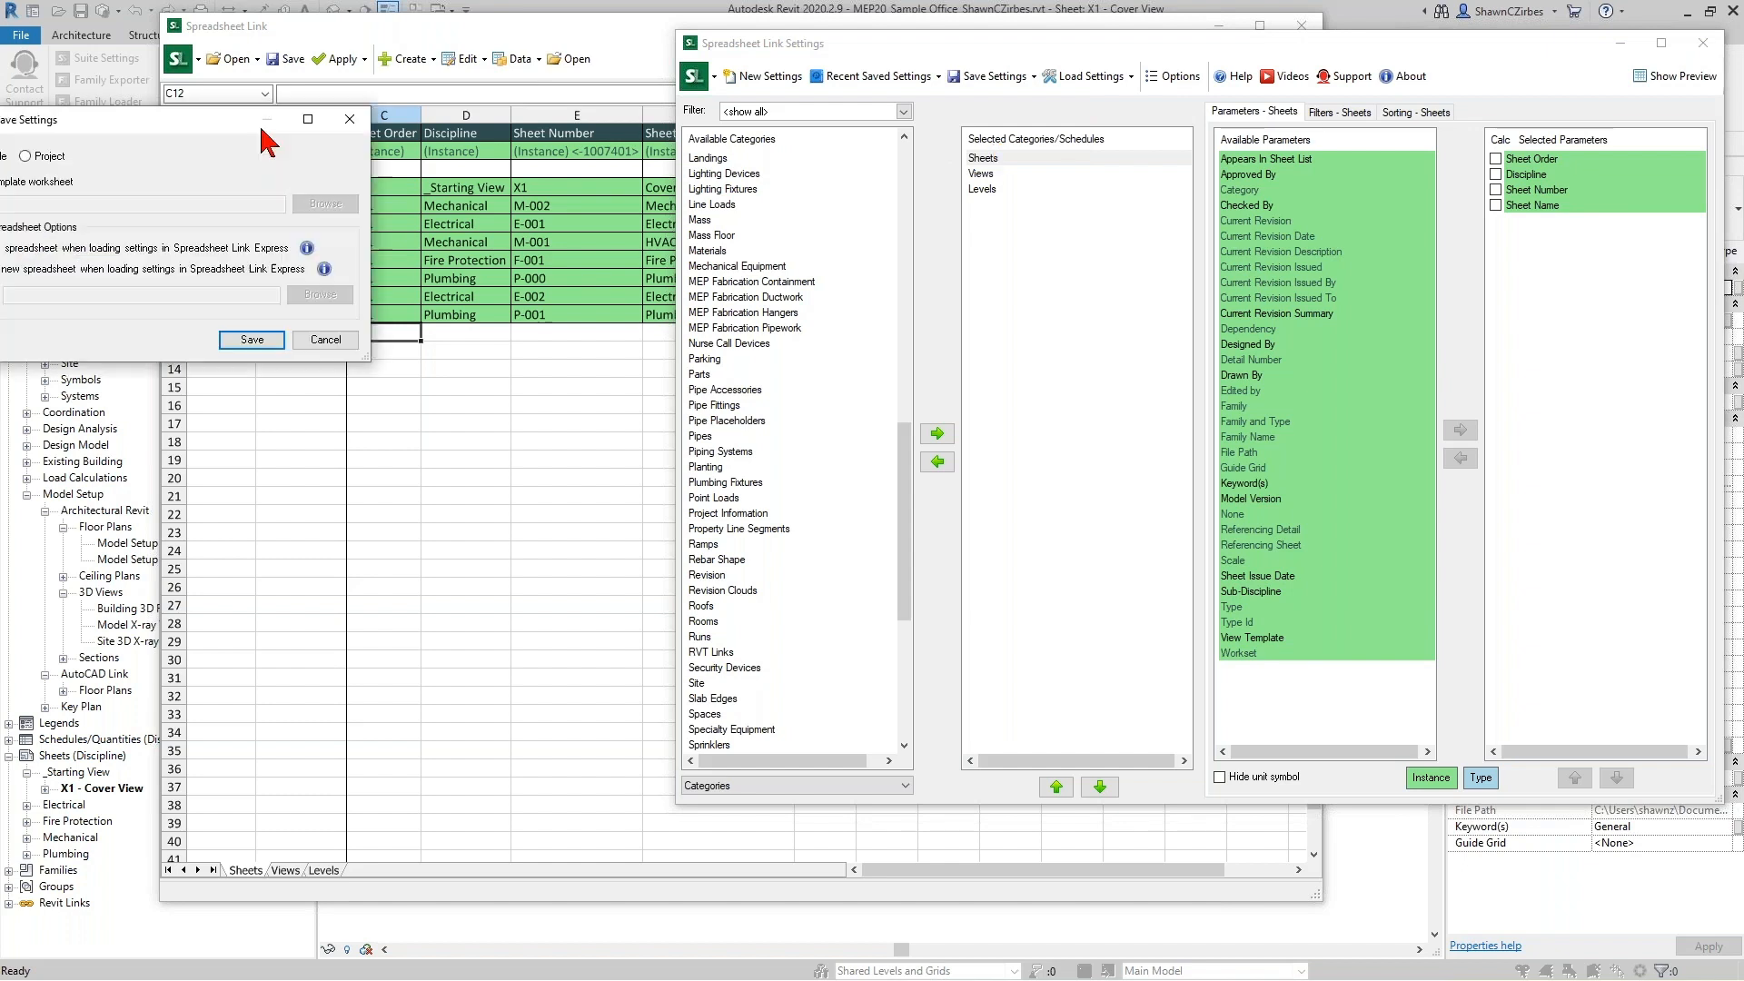
pyautogui.click(697, 159)
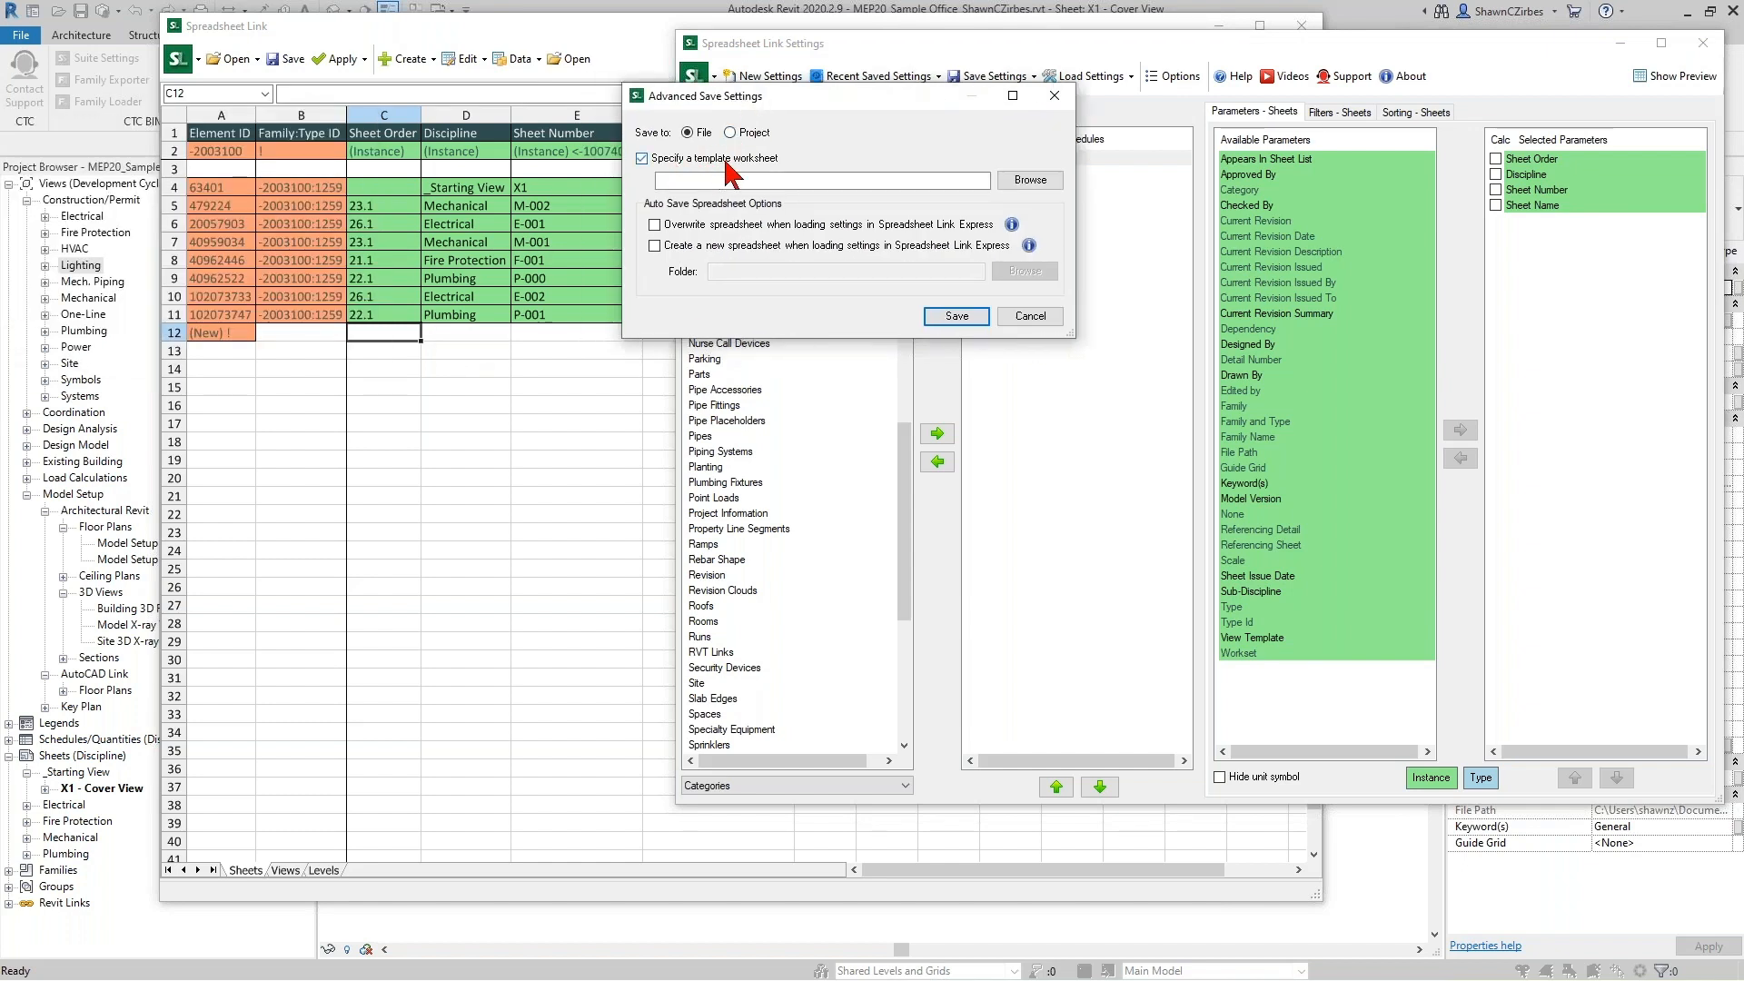
pyautogui.click(1030, 180)
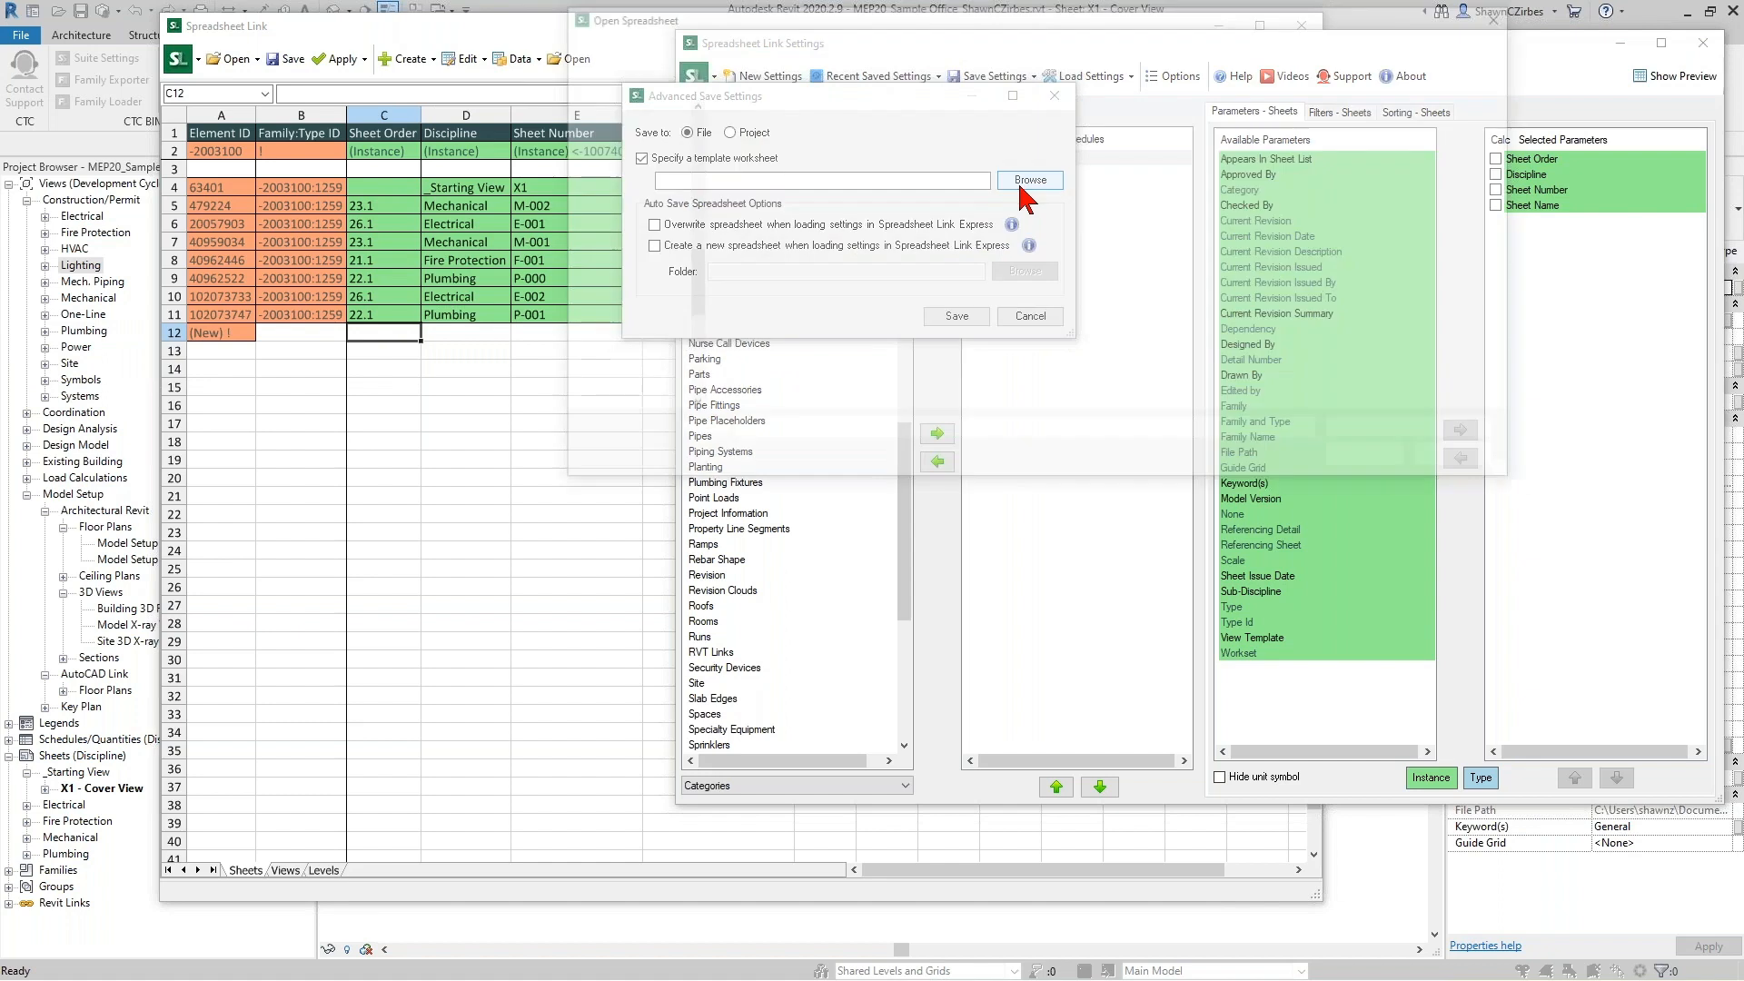
pyautogui.click(1358, 434)
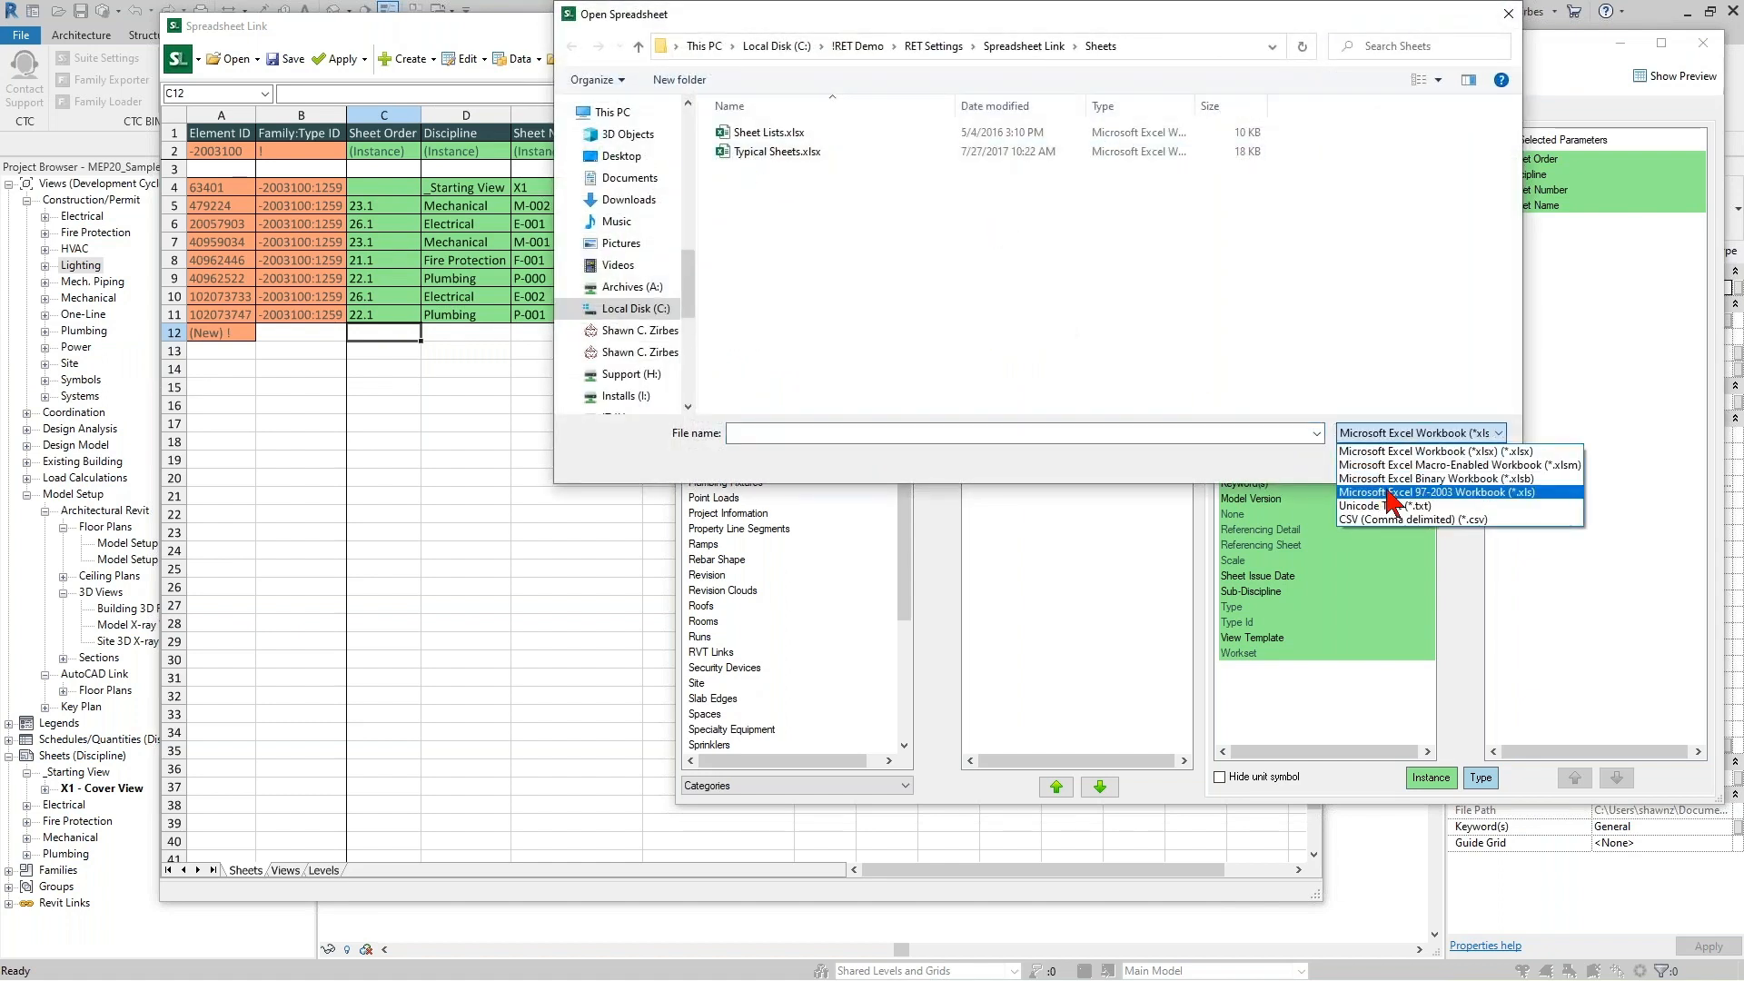
pyautogui.click(1398, 466)
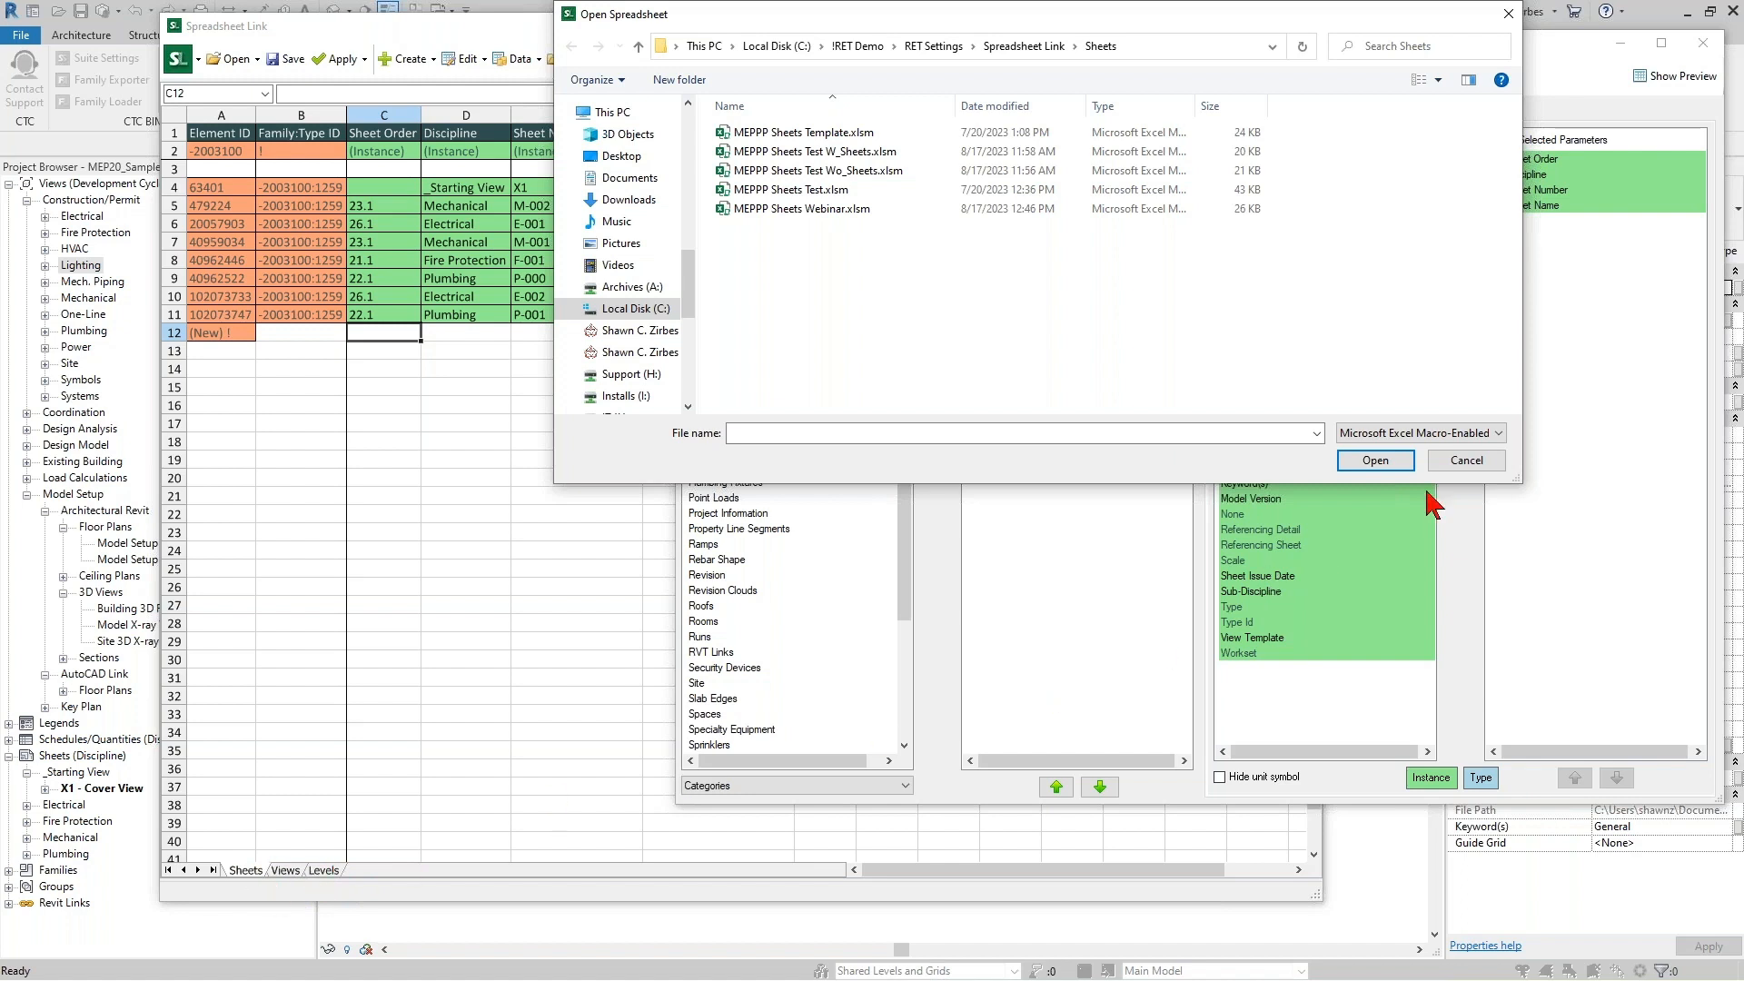
pyautogui.click(1467, 460)
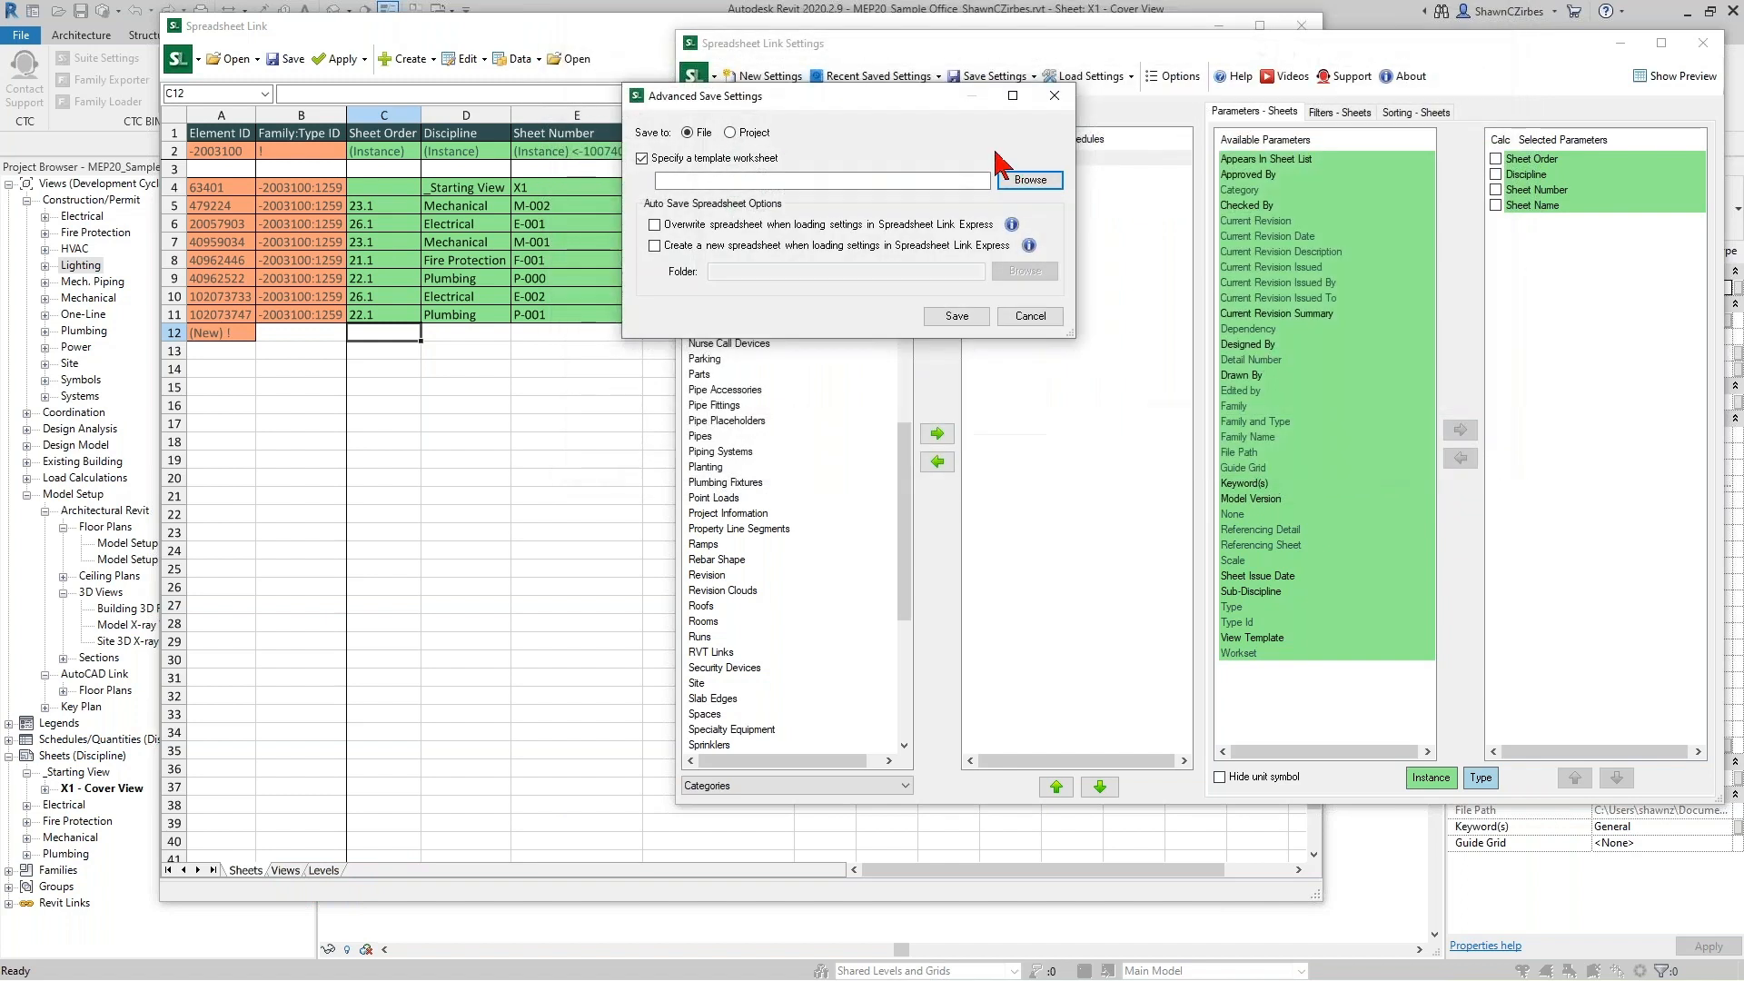
pyautogui.click(1035, 318)
# Load the Sheet Creation MEPPP - No_Sheets settings file, overwriting the matching worksheets, and review the Levels, Views and Sheets worksheets.
pyautogui.click(1079, 80)
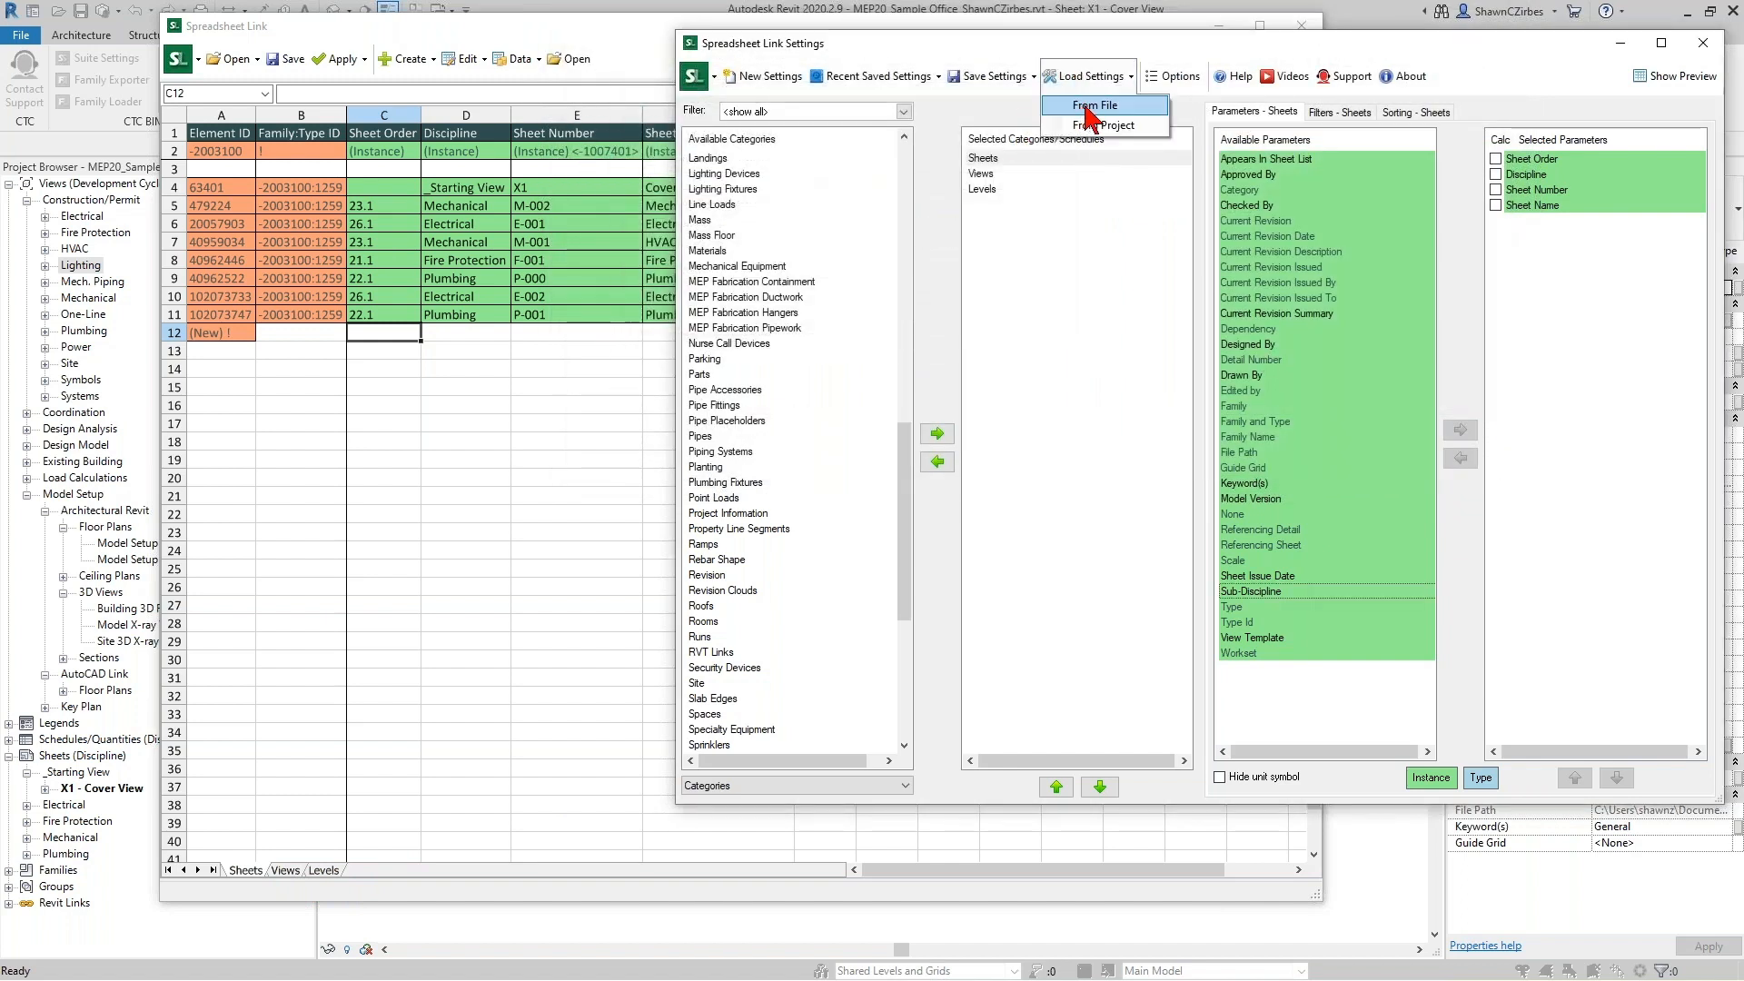
pyautogui.click(1093, 107)
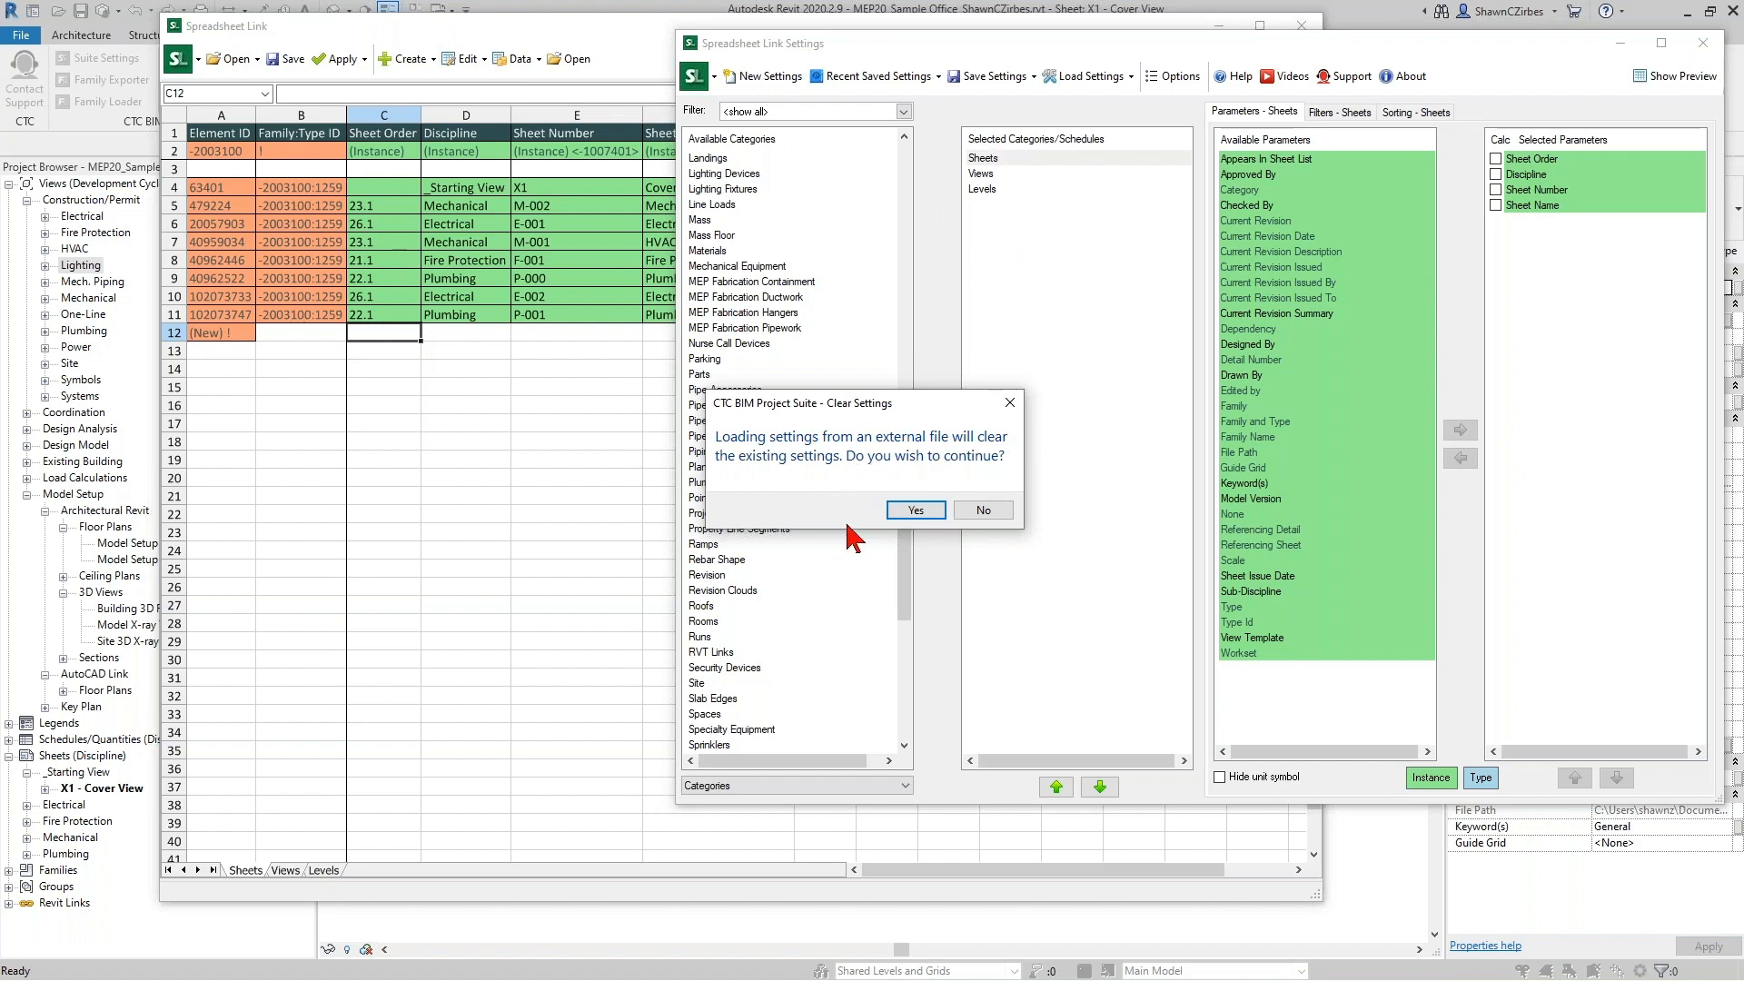
pyautogui.click(916, 510)
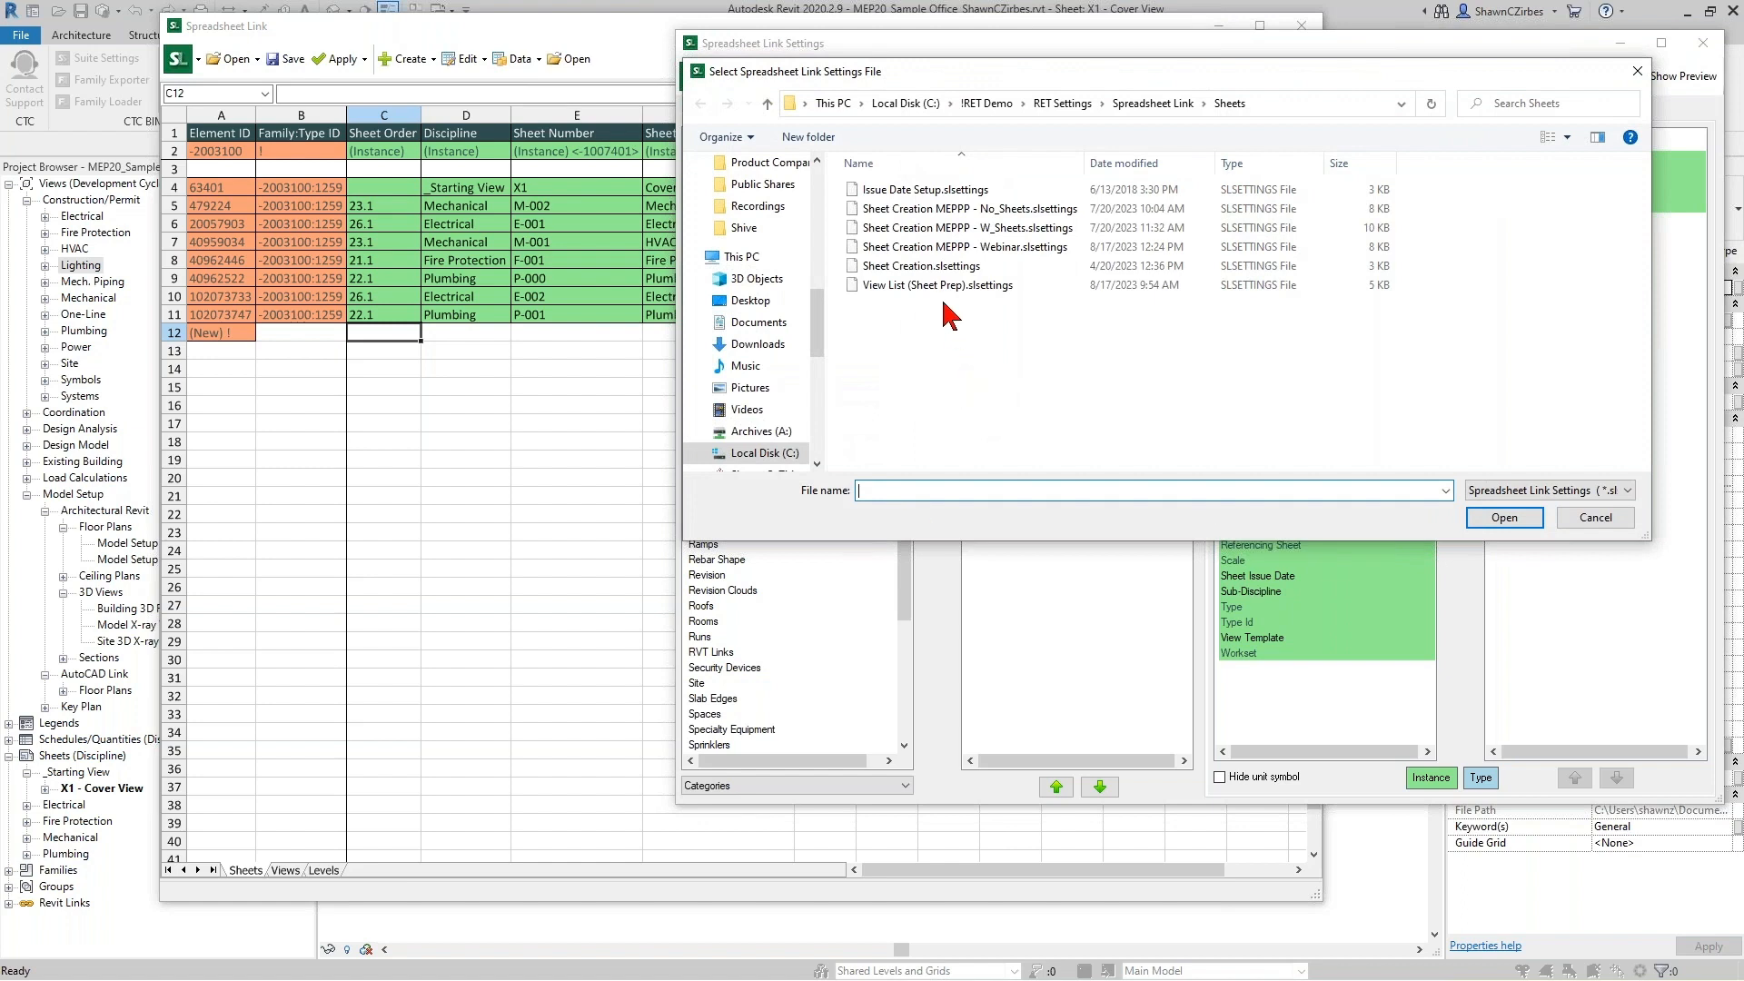
pyautogui.click(1000, 213)
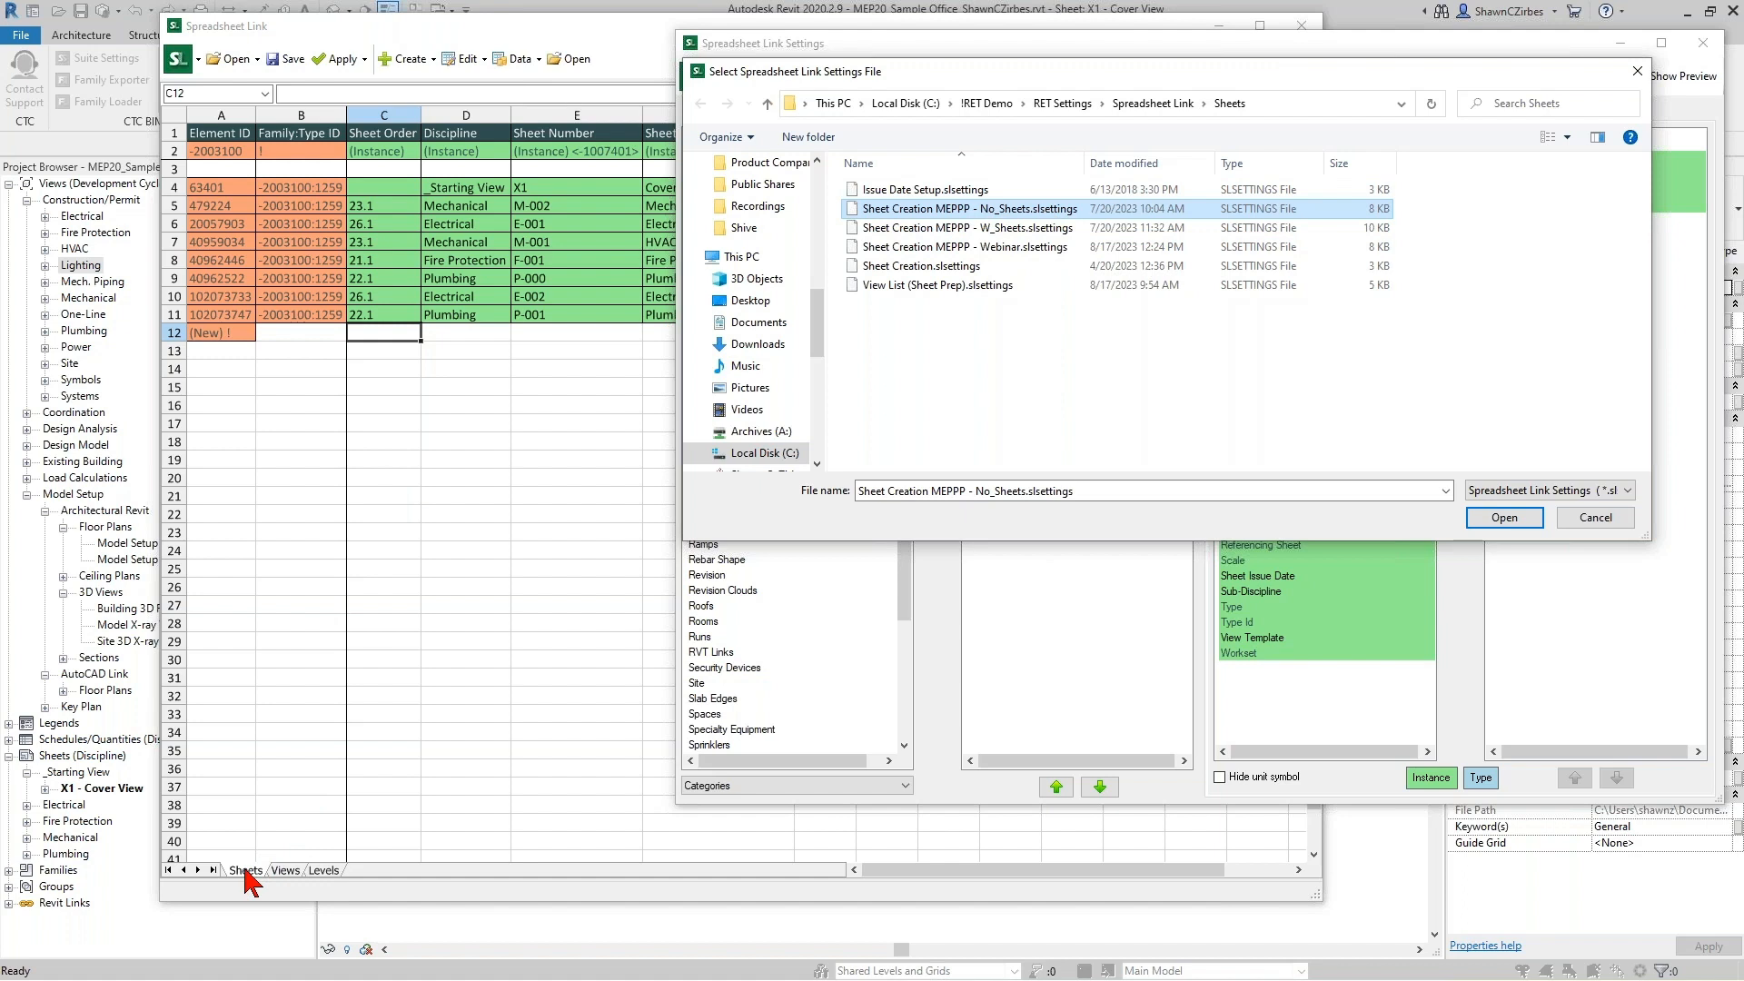
pyautogui.doubleClick(1016, 228)
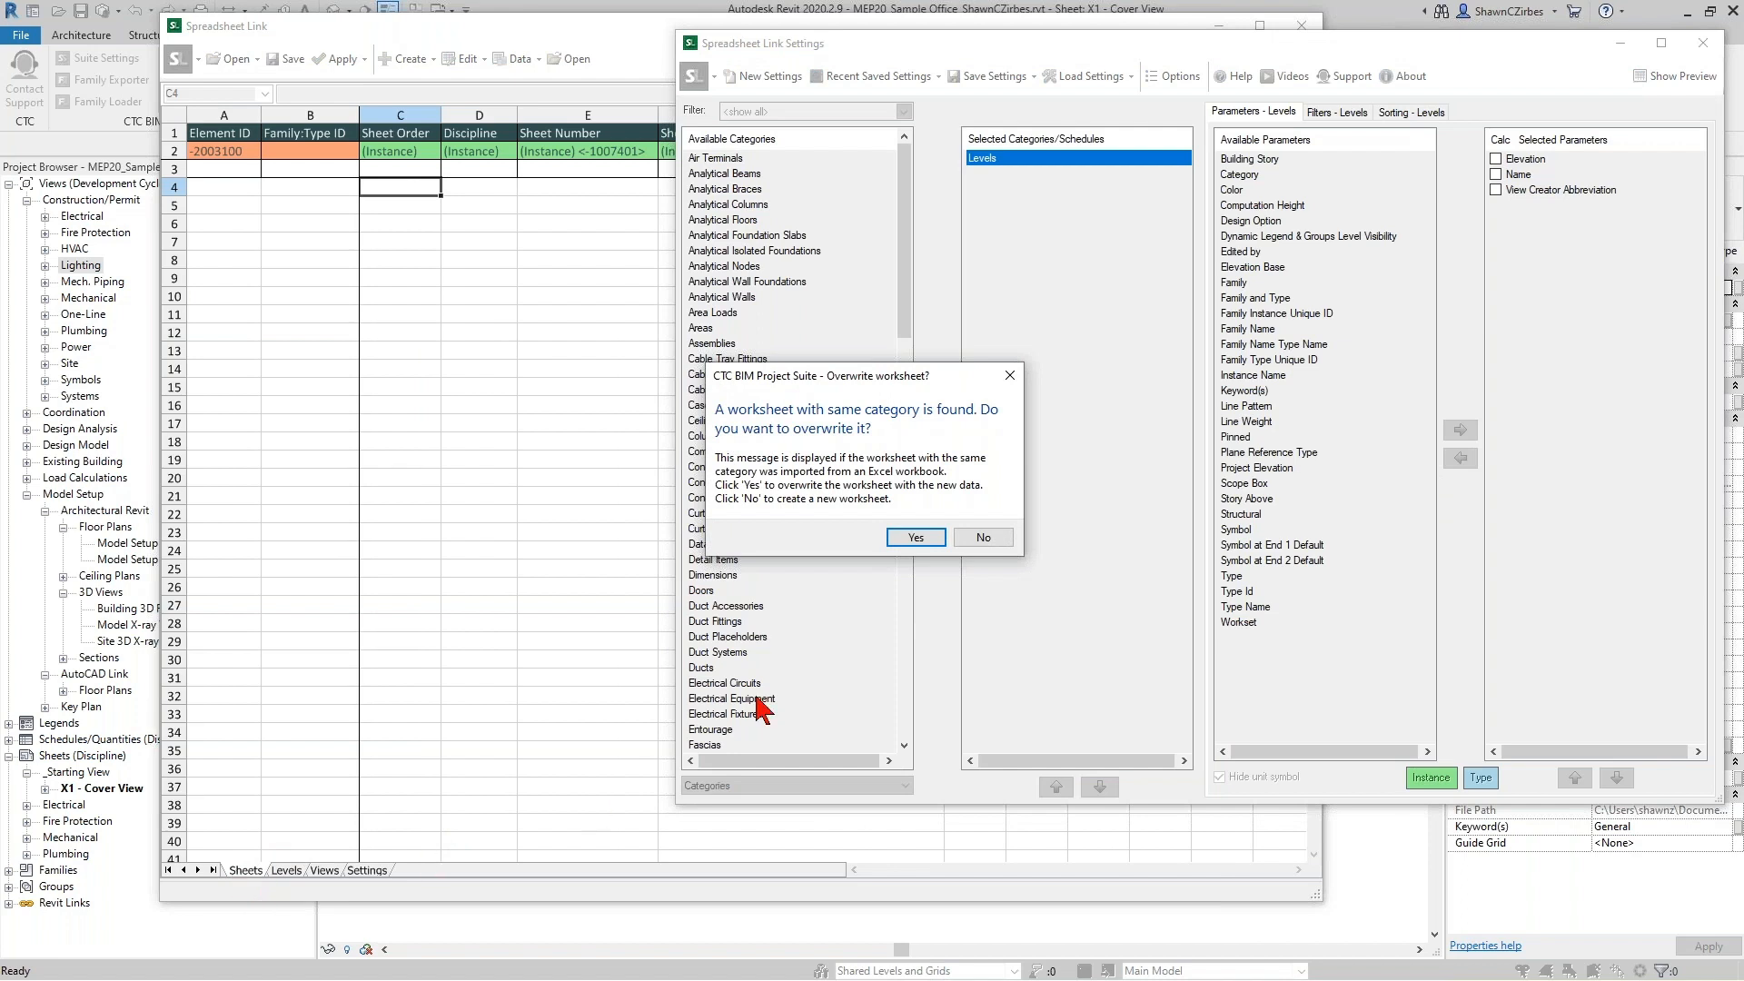
pyautogui.click(928, 537)
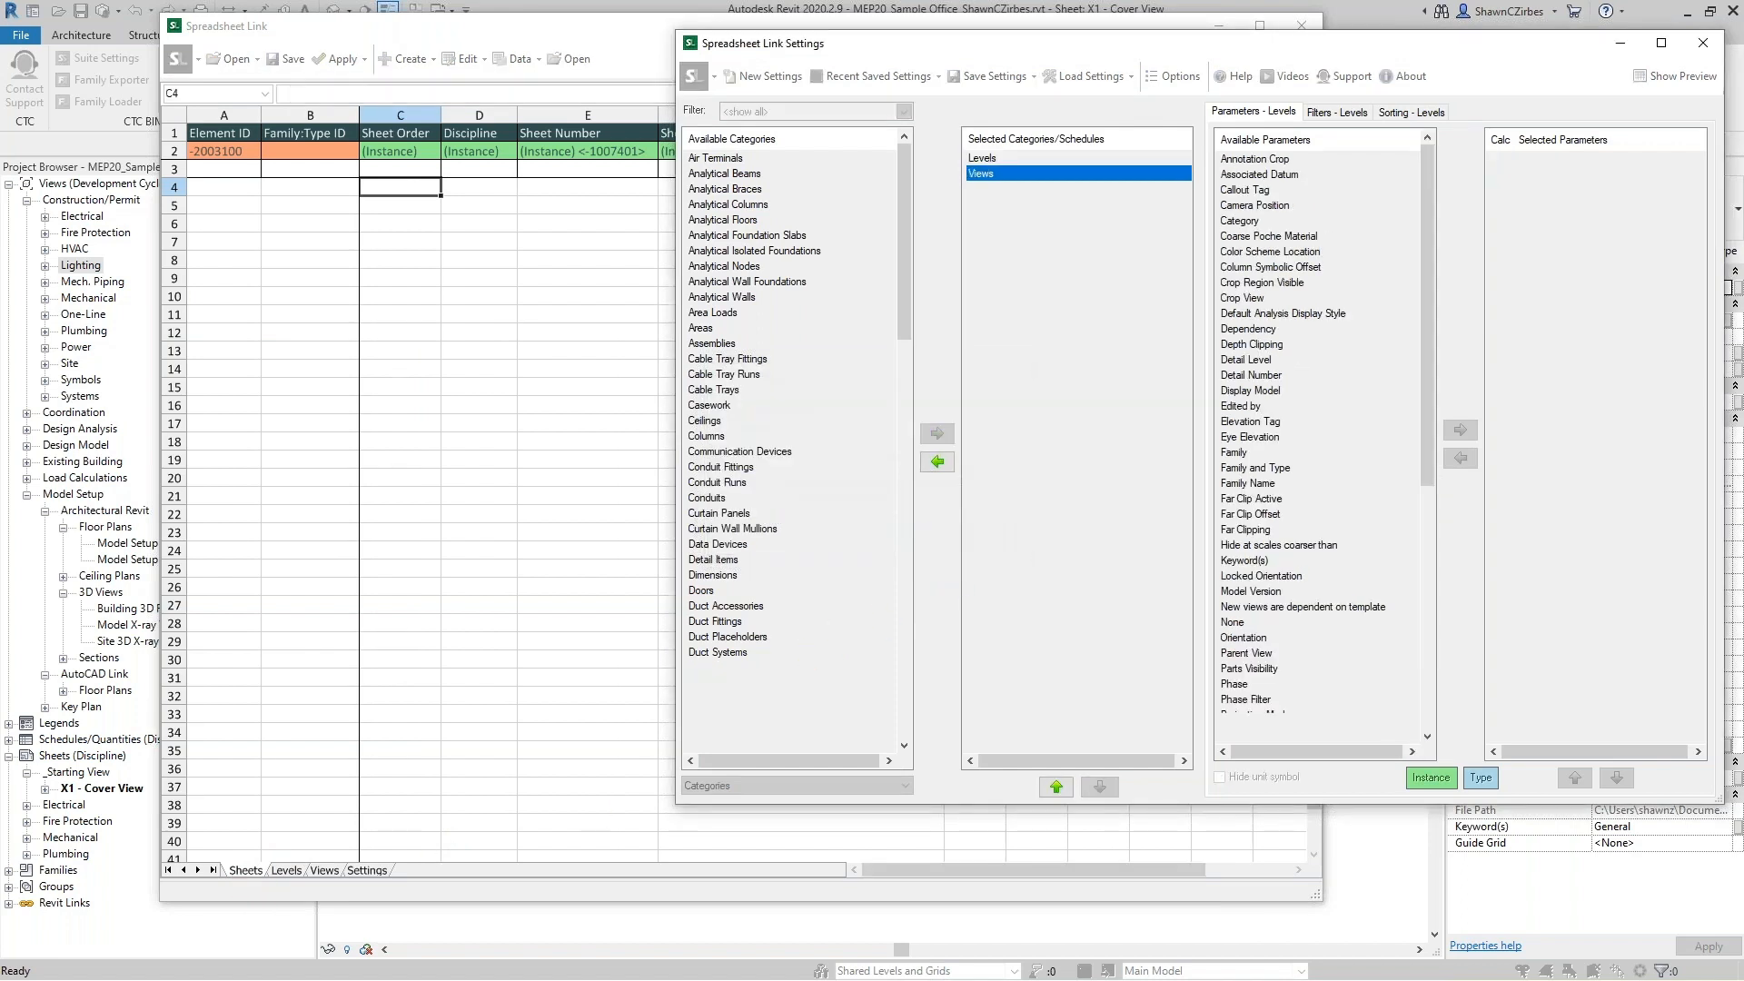
pyautogui.click(915, 538)
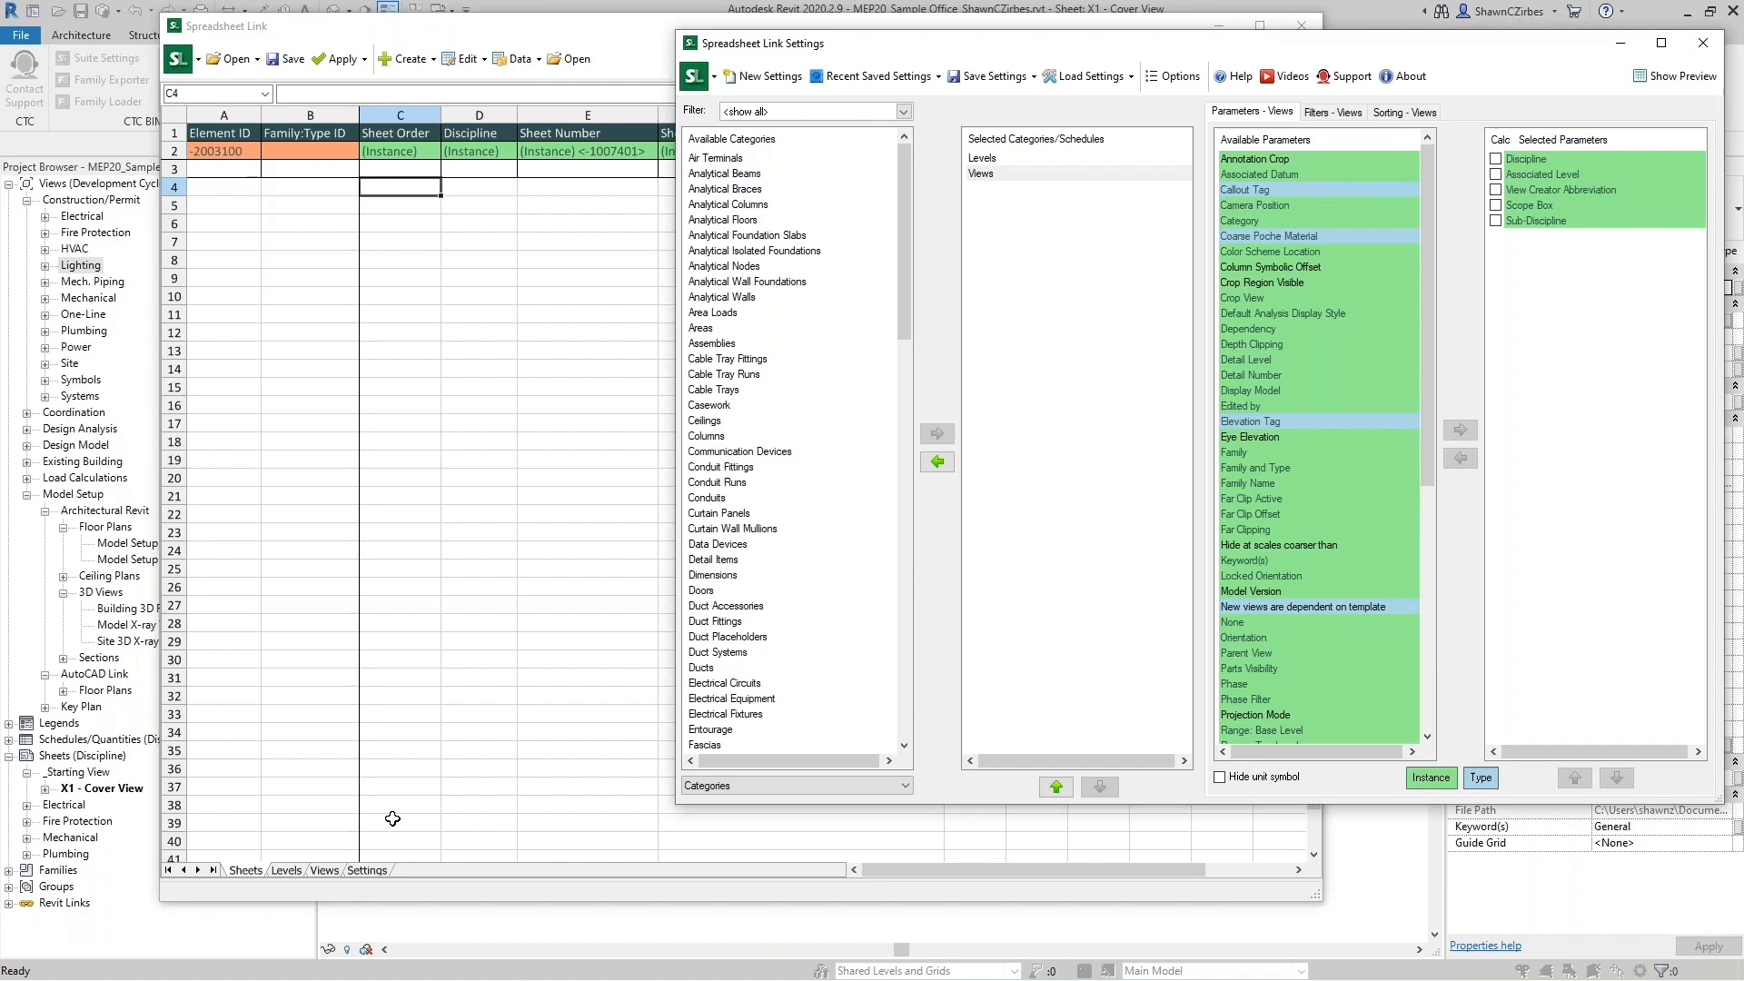
pyautogui.click(286, 870)
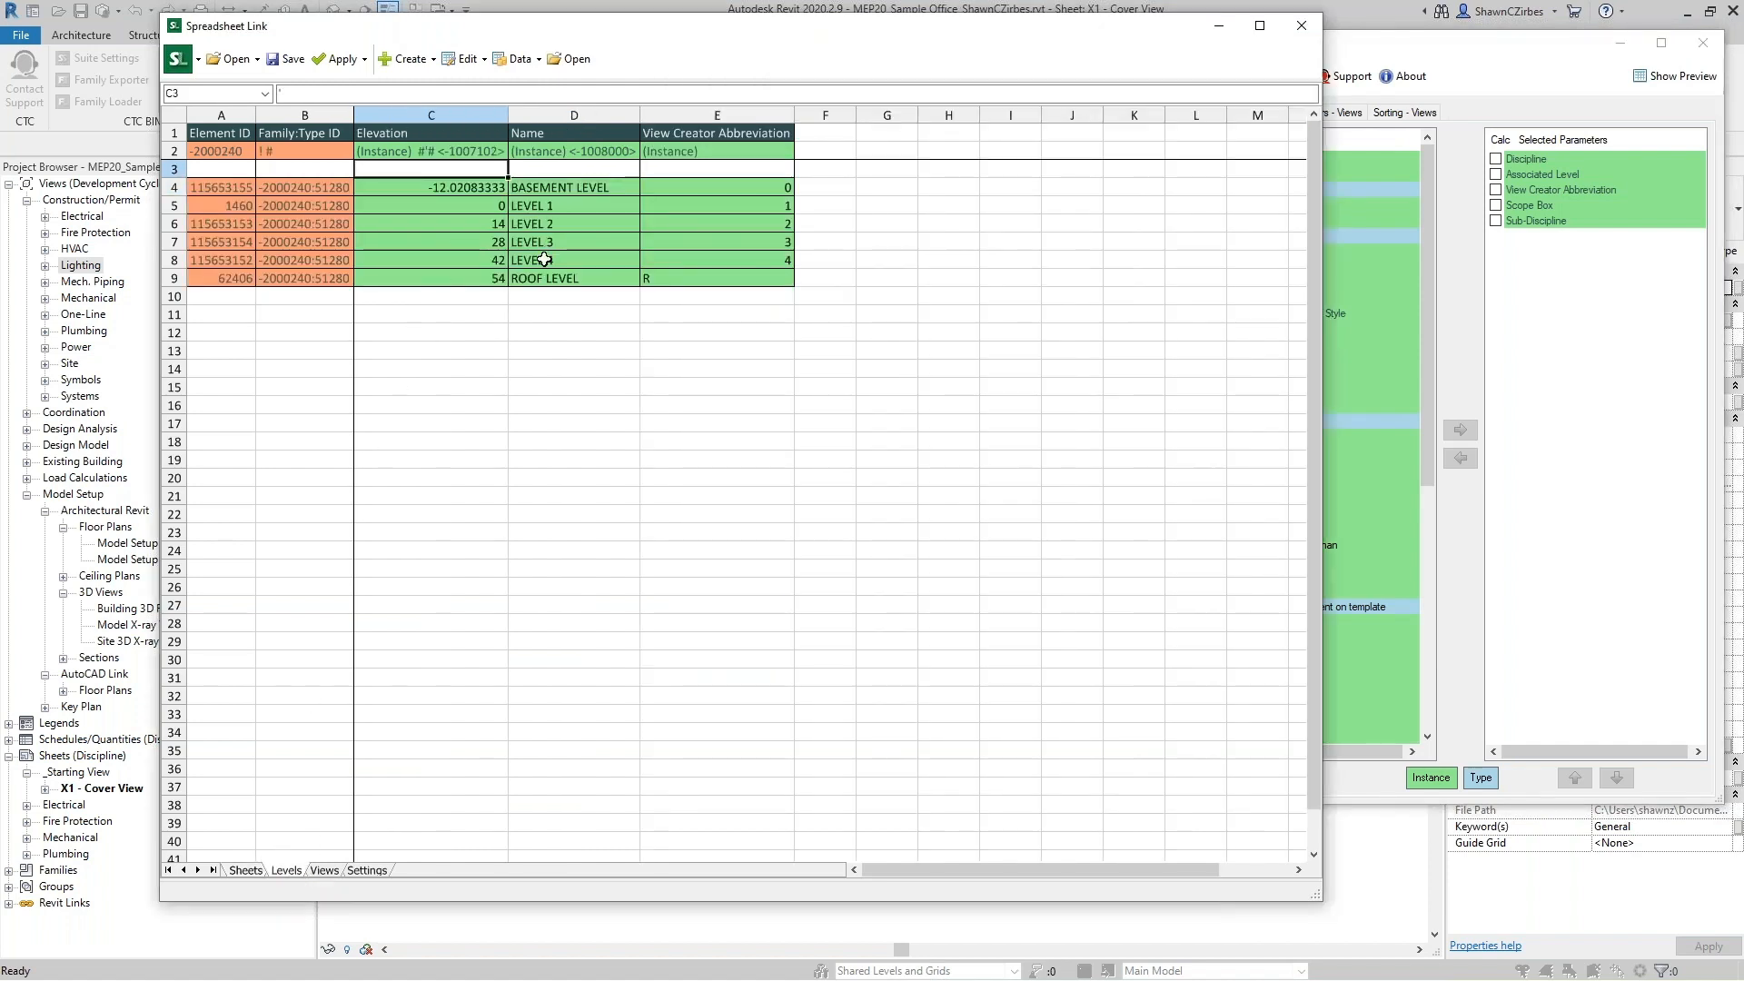
pyautogui.click(325, 870)
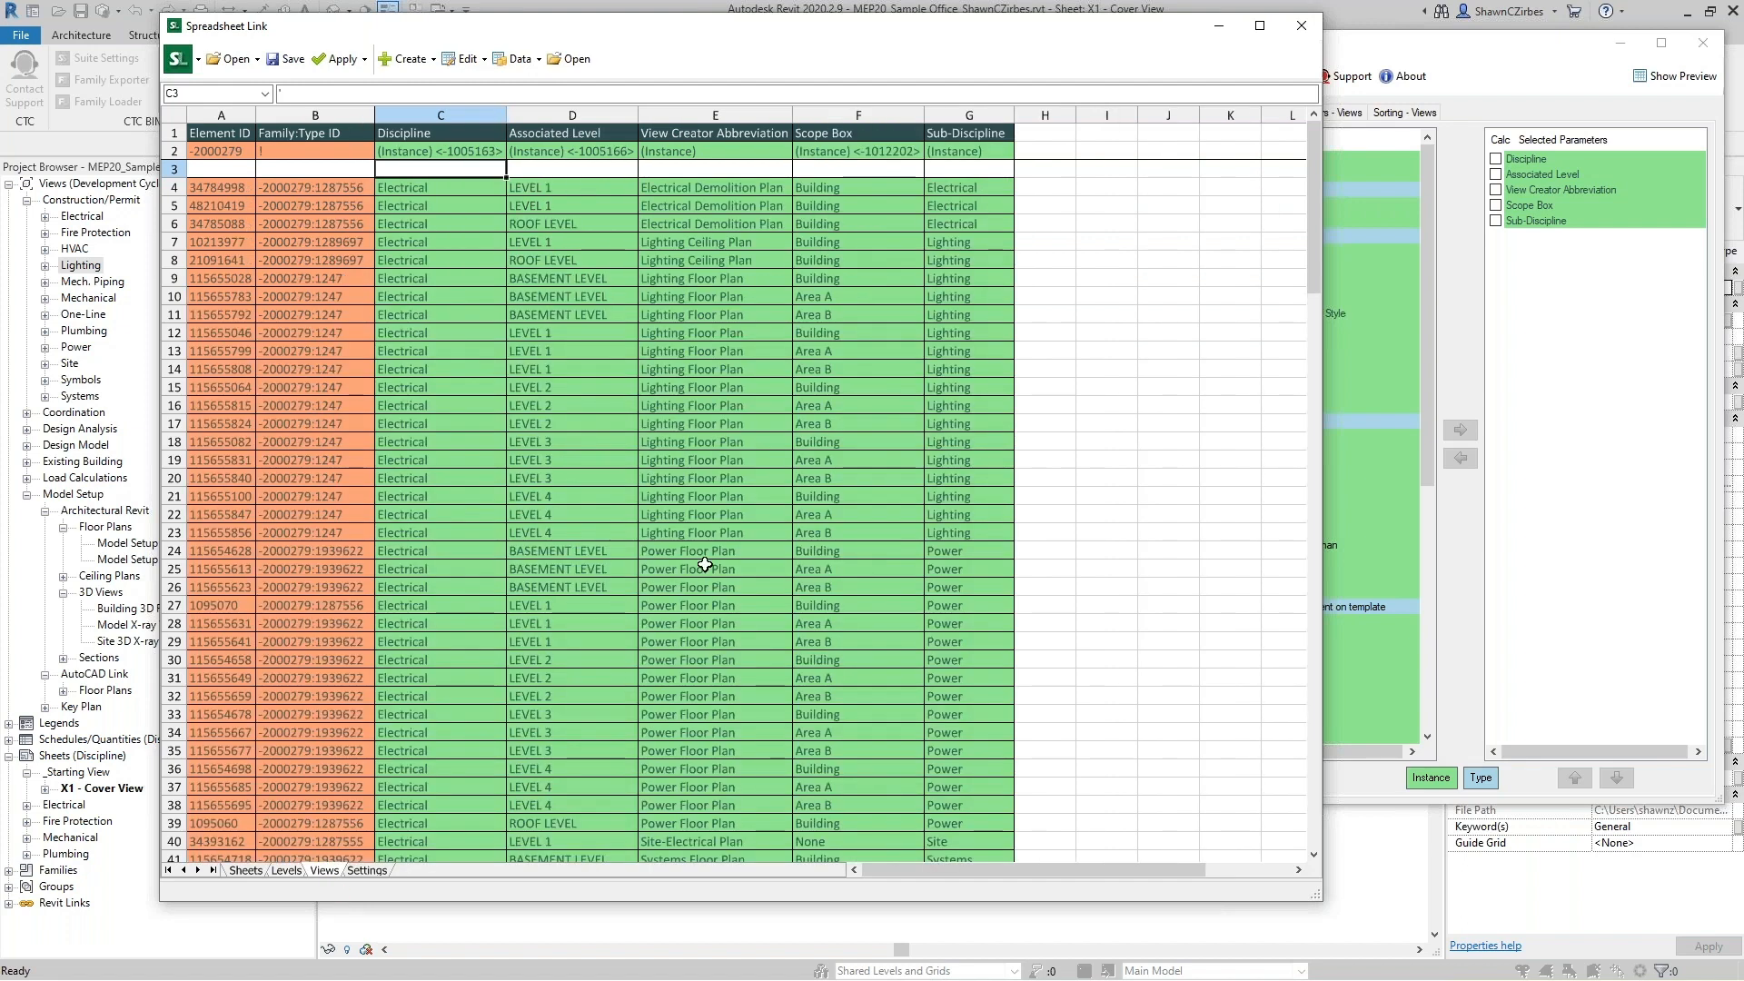
pyautogui.click(247, 870)
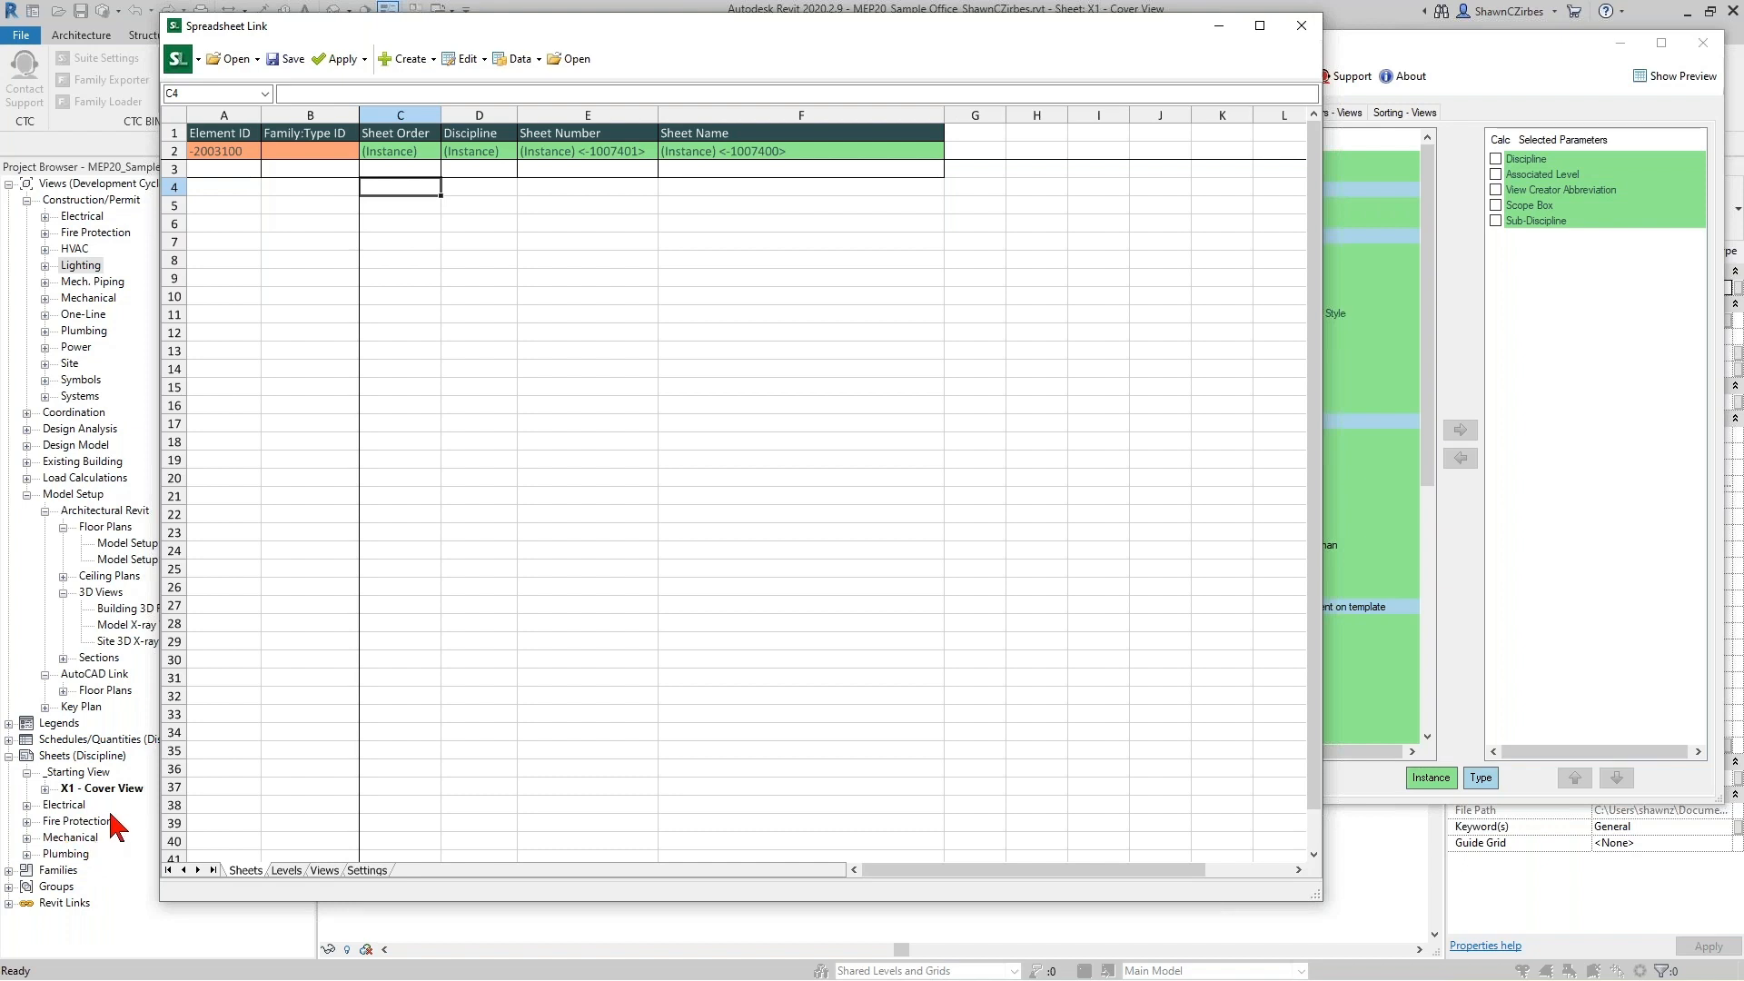
# Save the spreadsheet as macro-enabled Sheets.xlsm in C:\Temp\MEPPP Project Startup Series, replacing the existing file, and open it in Excel.
pyautogui.click(292, 60)
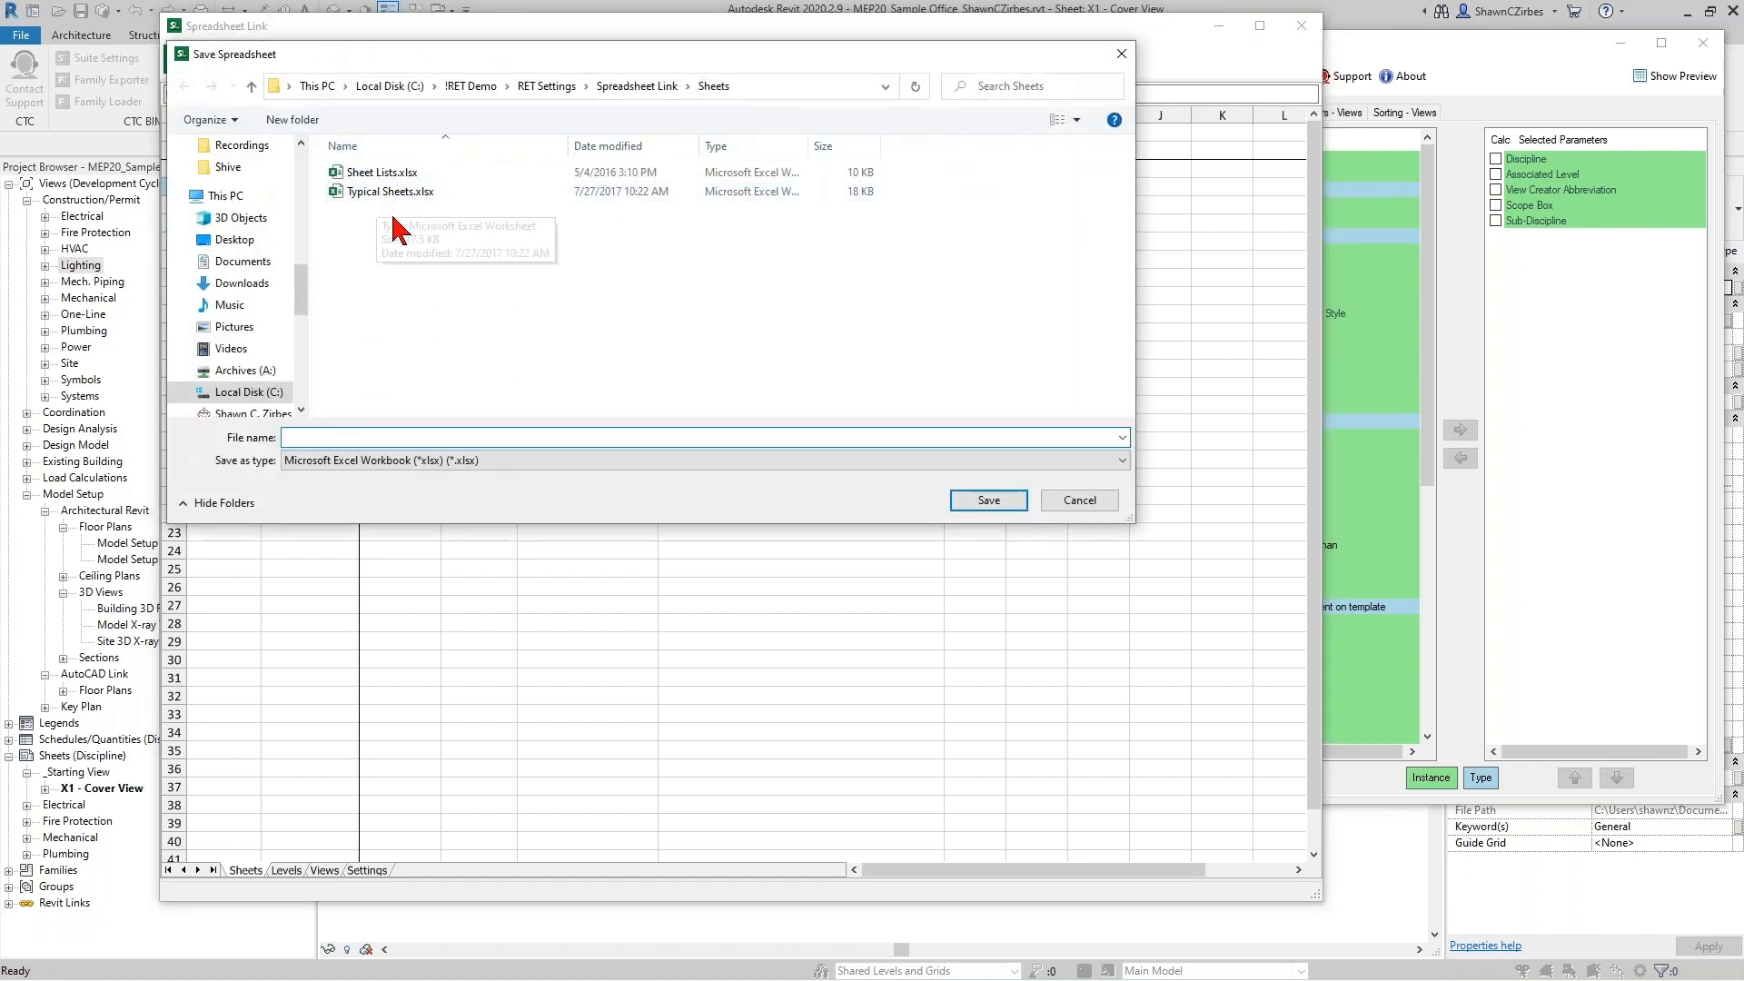
pyautogui.click(572, 459)
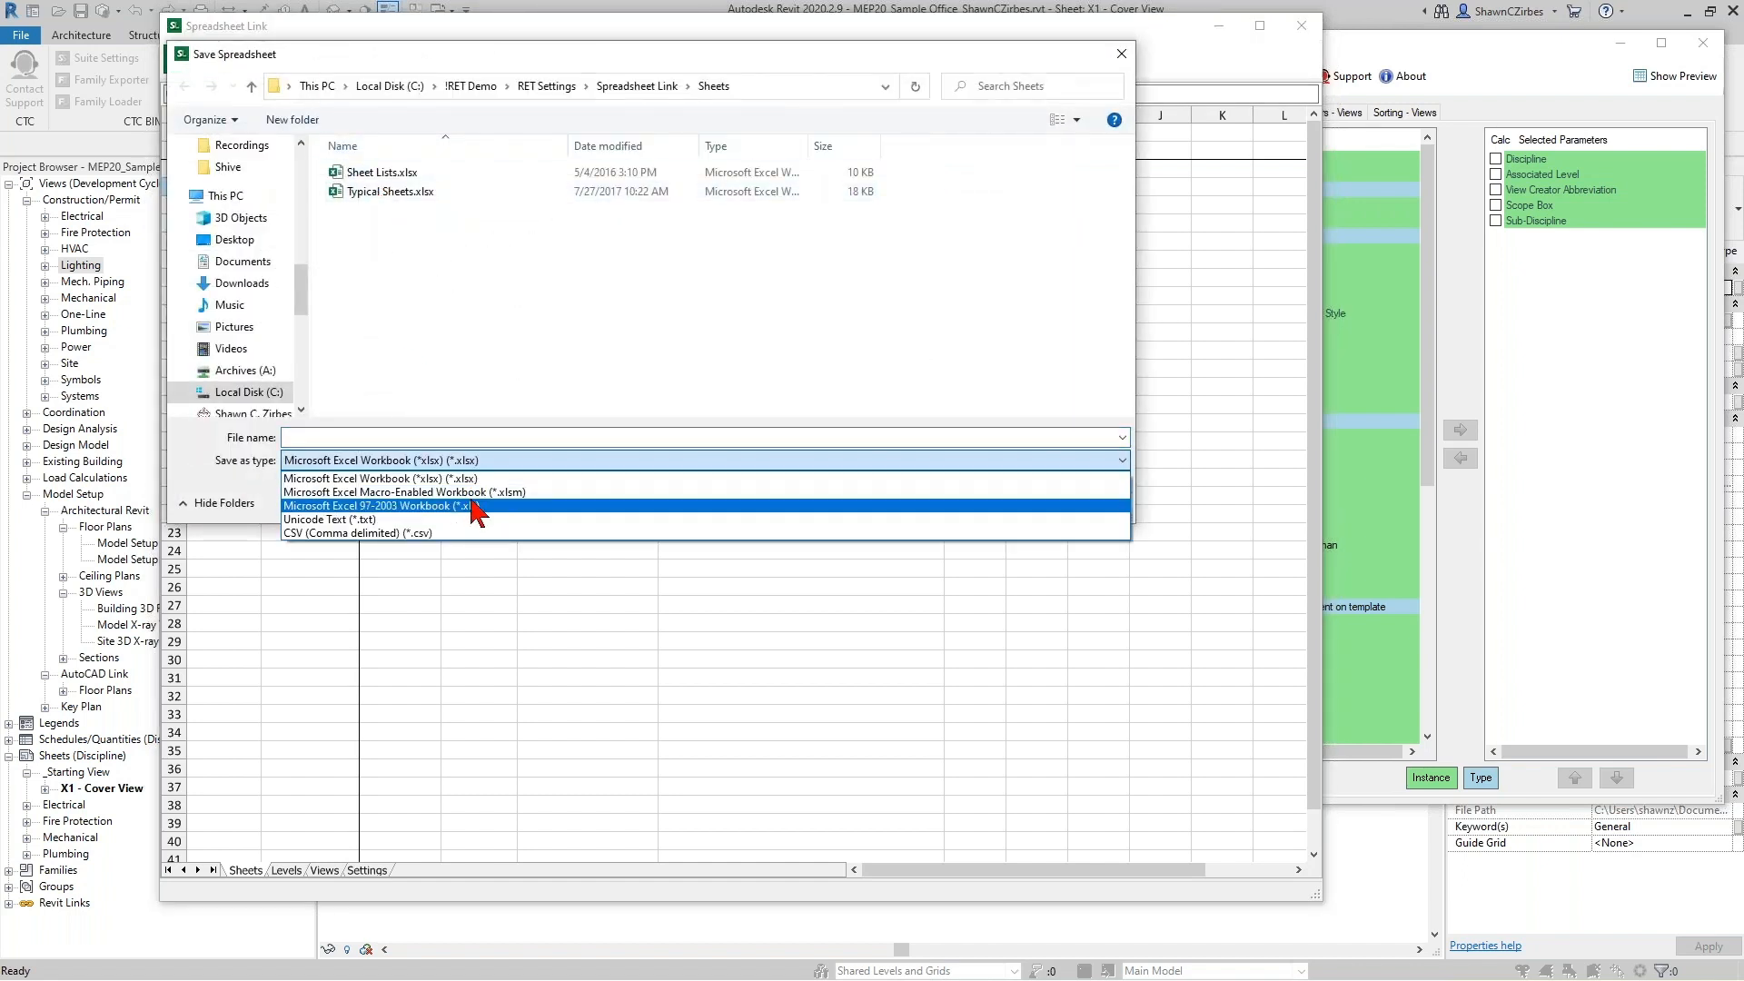
pyautogui.click(522, 493)
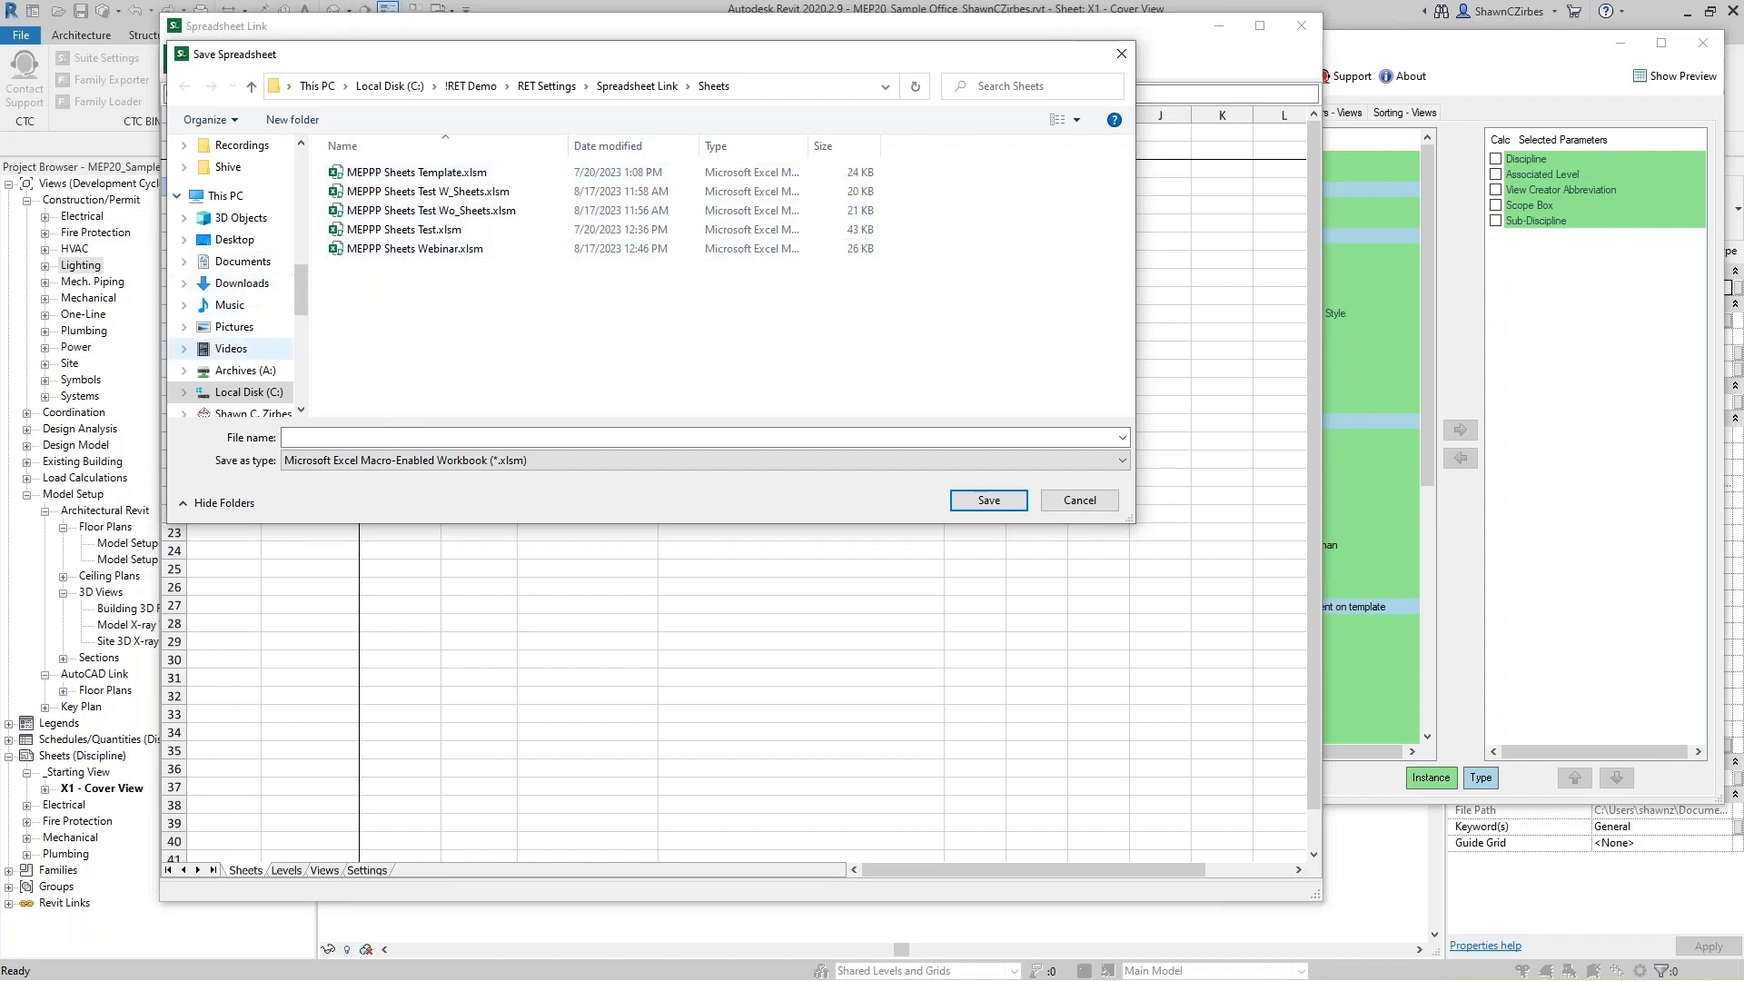
pyautogui.click(258, 393)
pyautogui.scroll(-3, 406, 397)
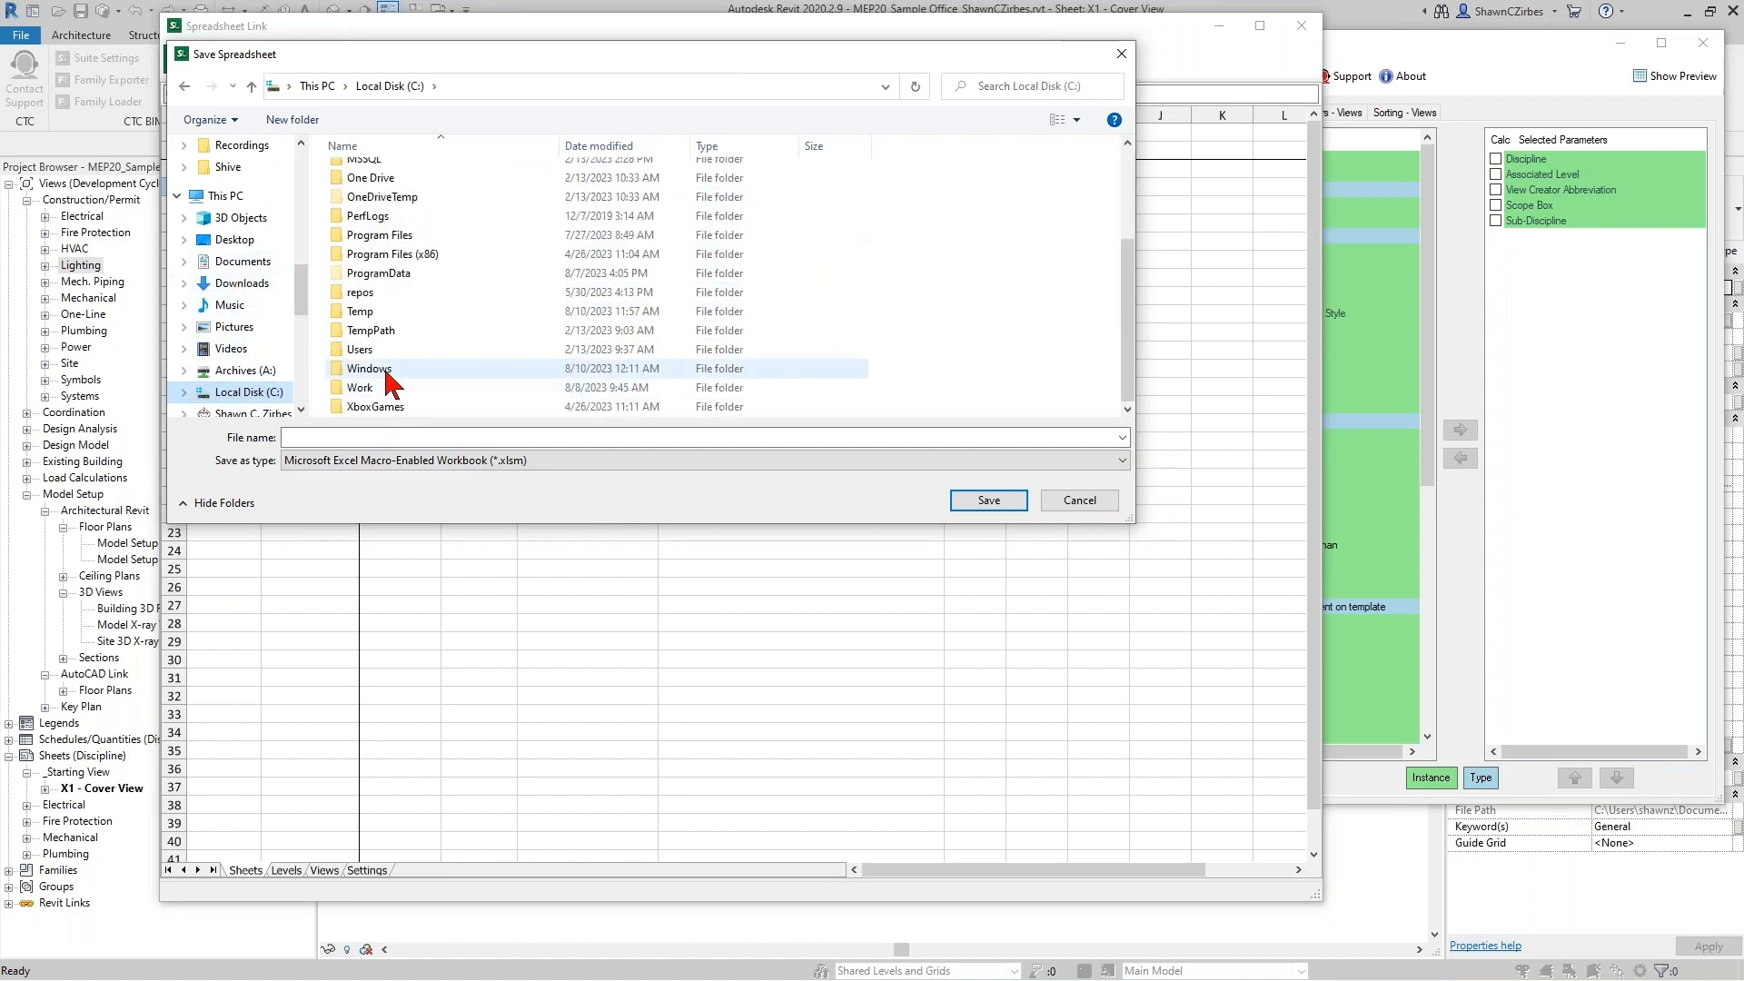
pyautogui.doubleClick(491, 312)
pyautogui.doubleClick(490, 259)
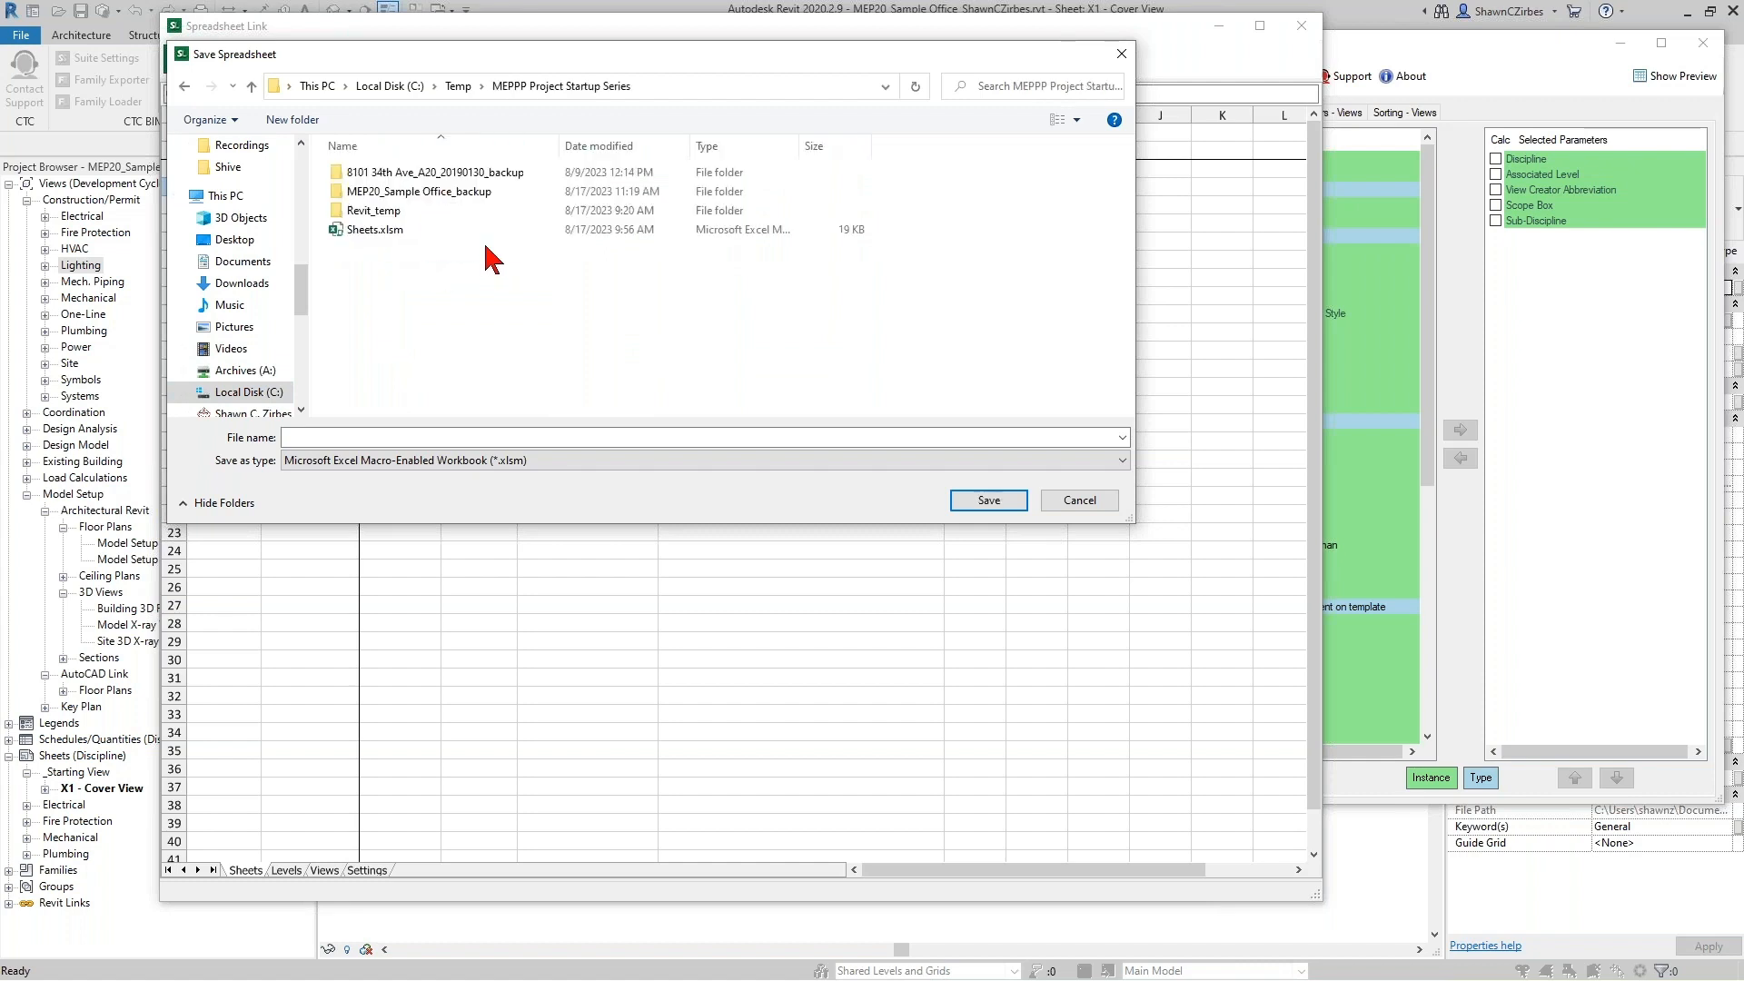
pyautogui.click(381, 233)
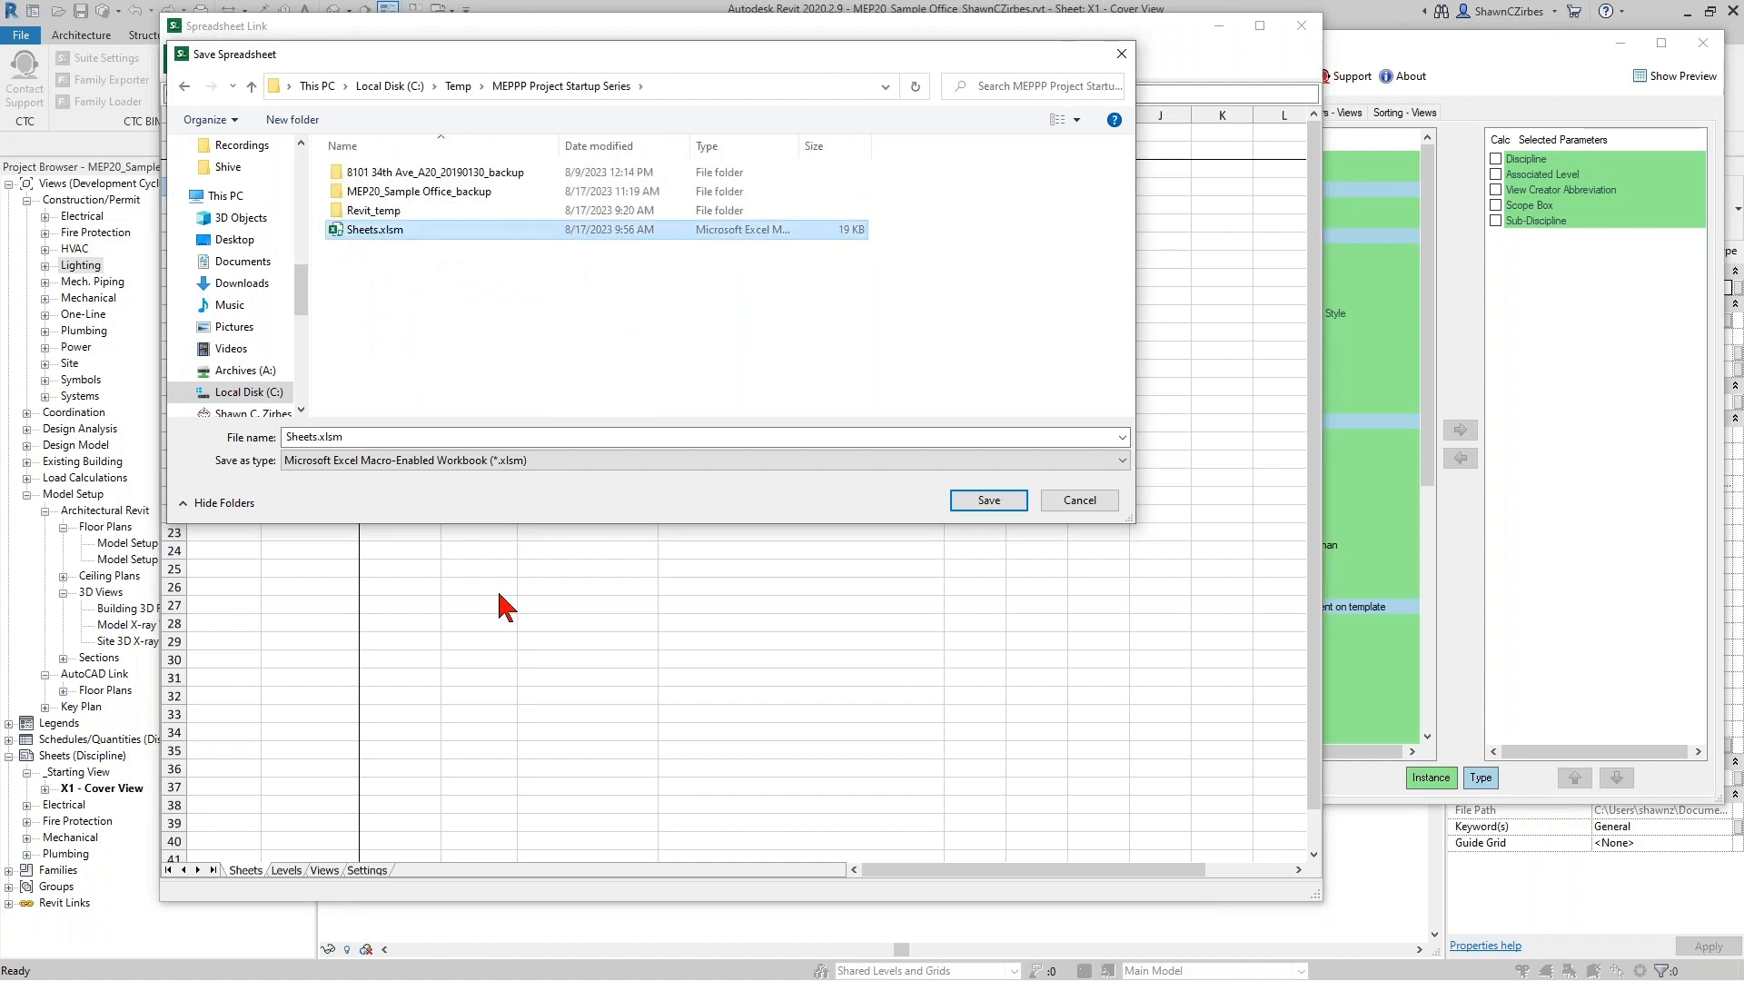
pyautogui.click(970, 504)
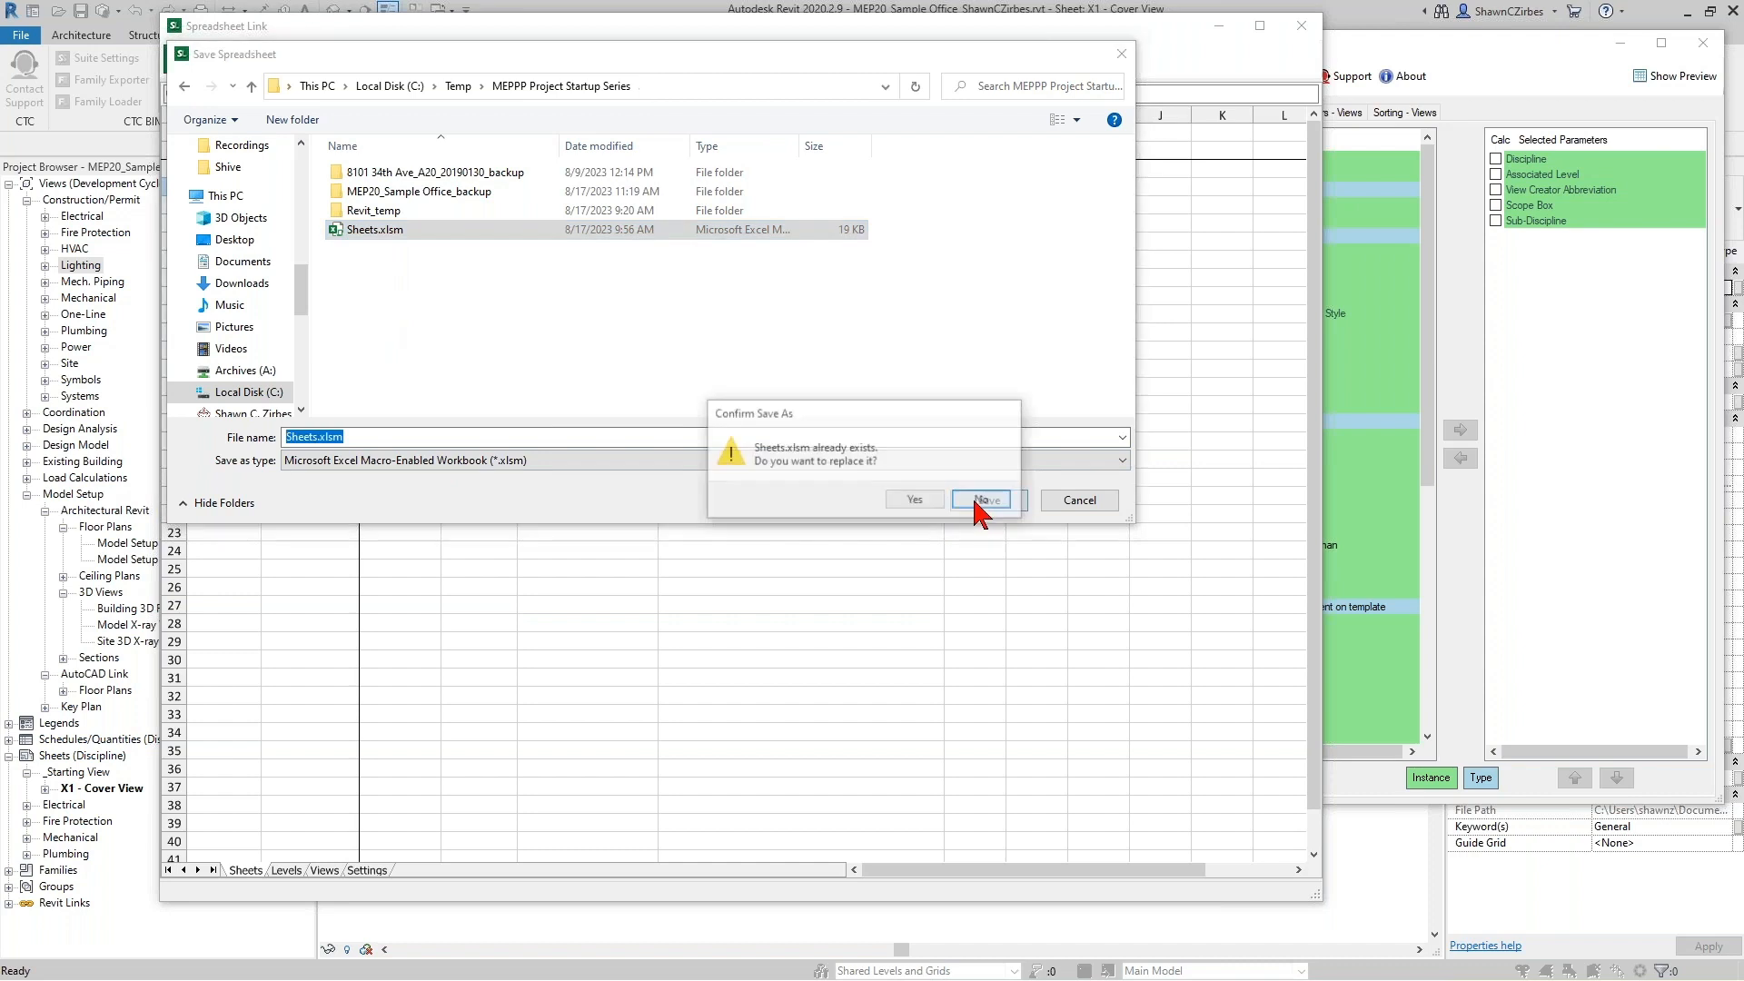
pyautogui.click(922, 500)
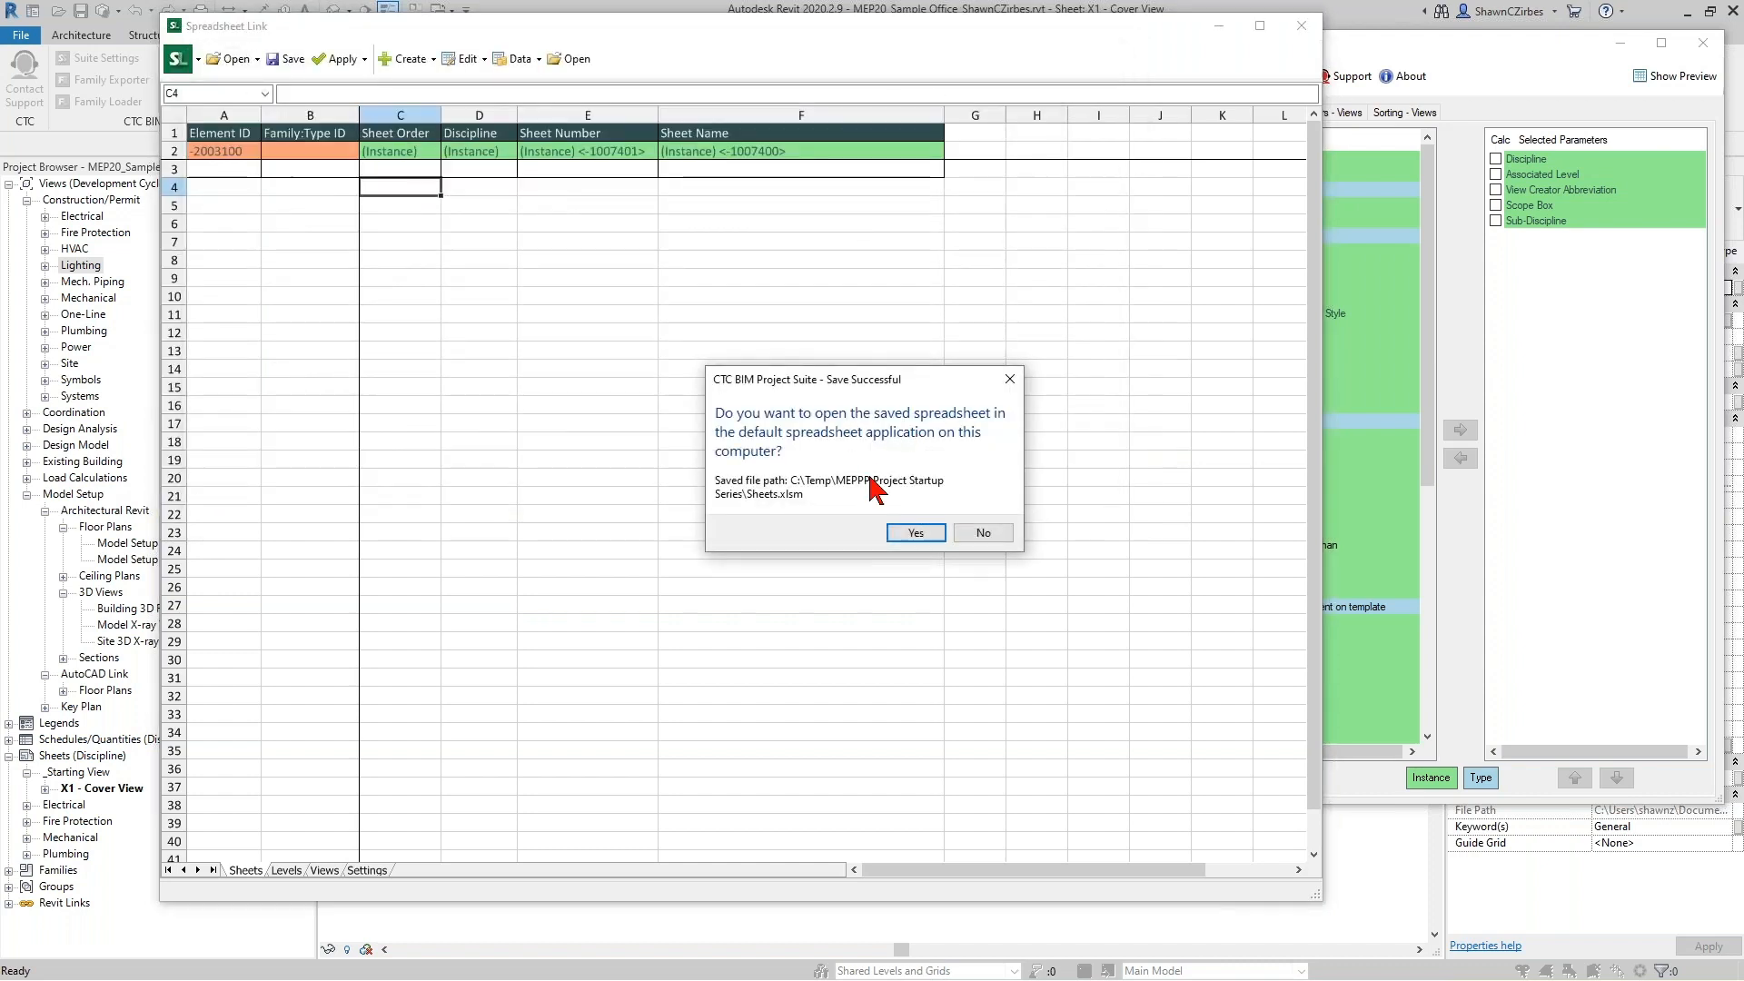
pyautogui.click(913, 536)
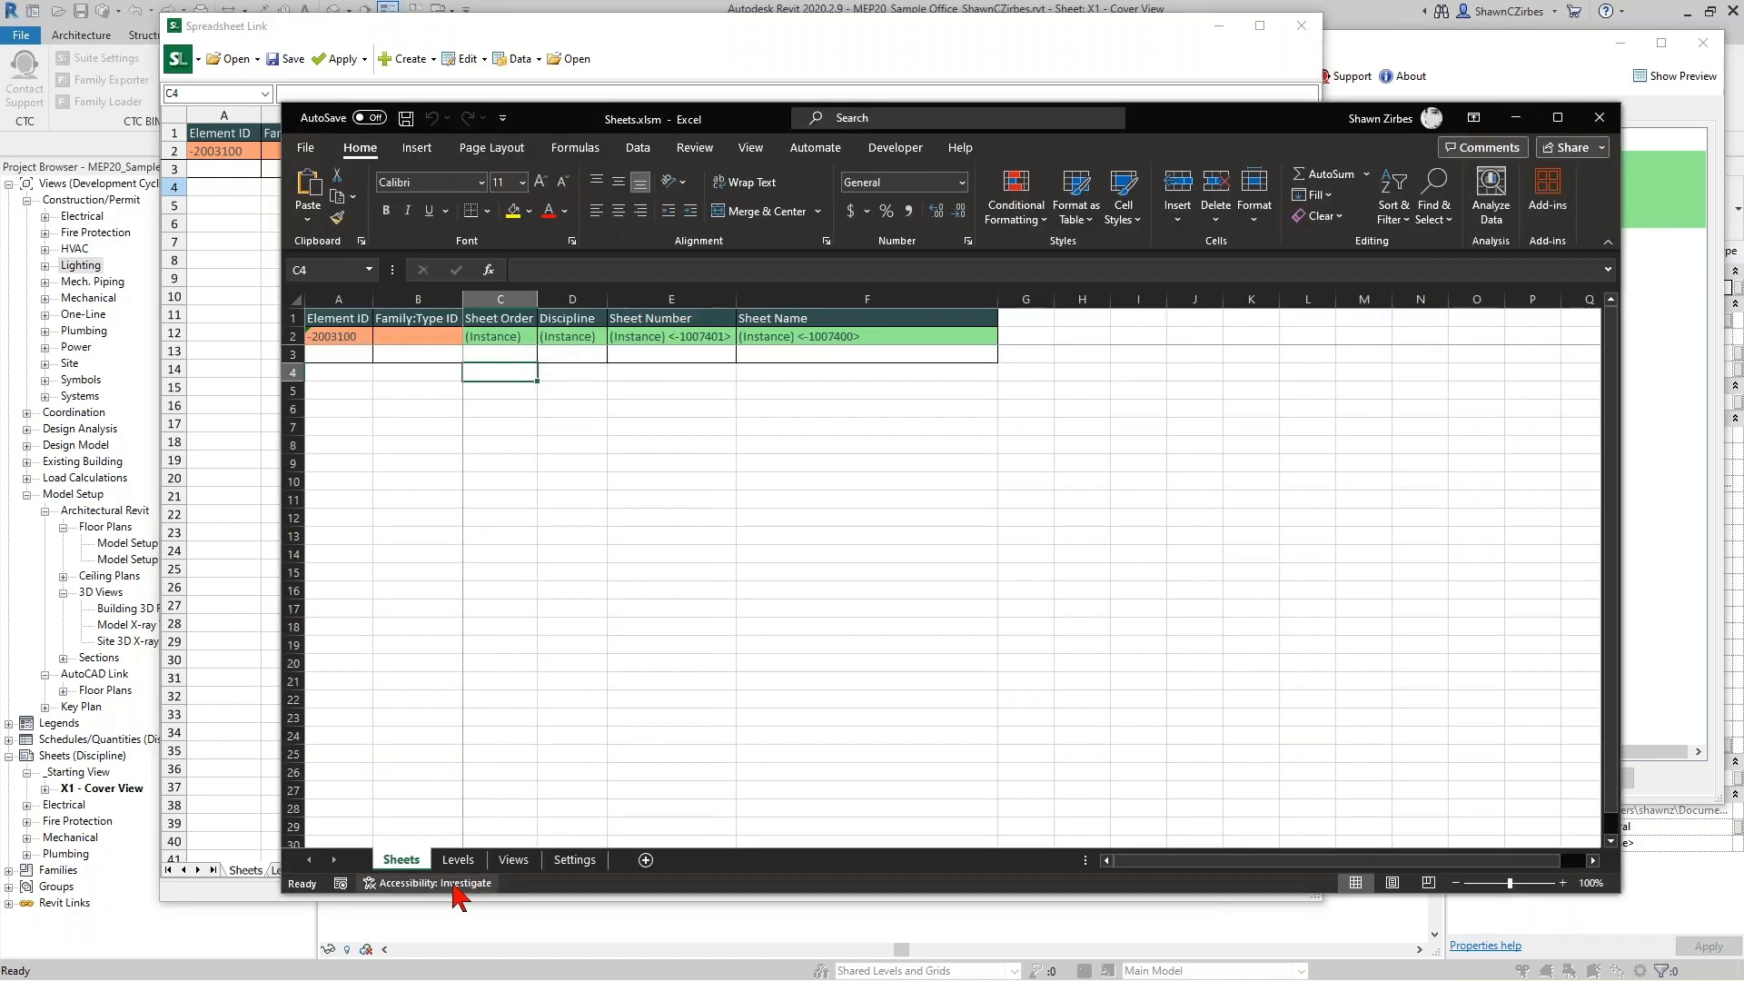
# Examine the Levels, Settings and Views worksheets in Sheets.xlsm for the data that feeds sheet generation.
pyautogui.click(459, 860)
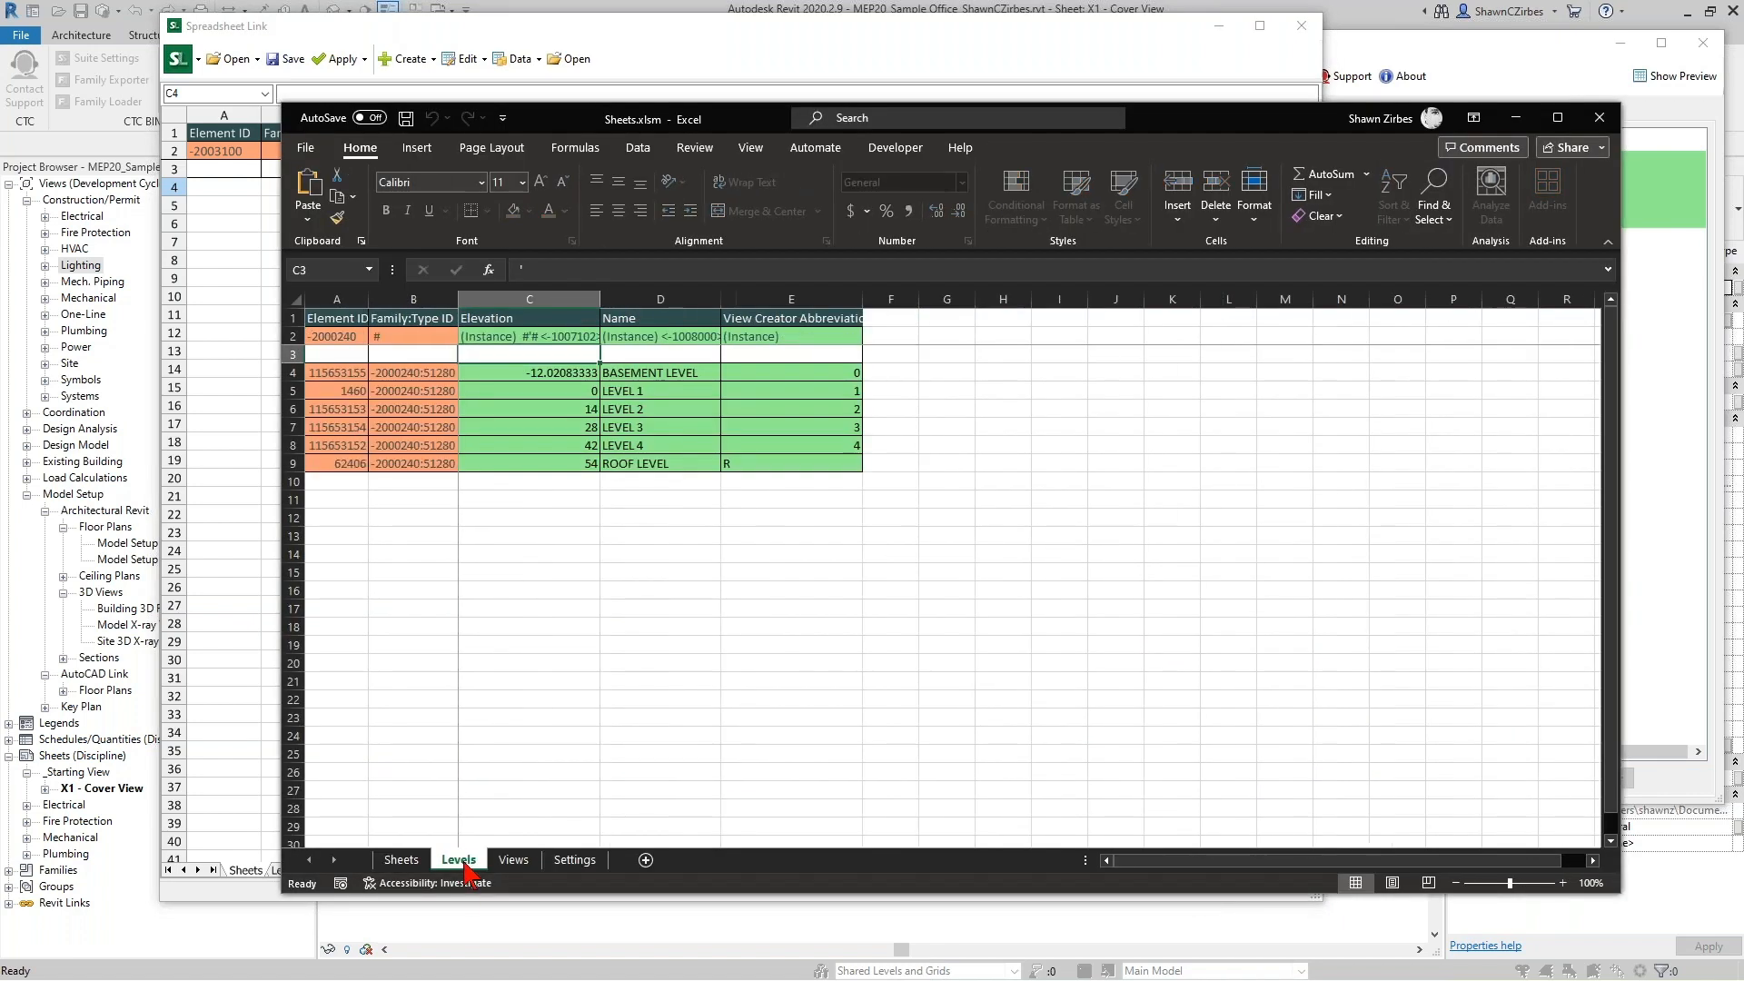
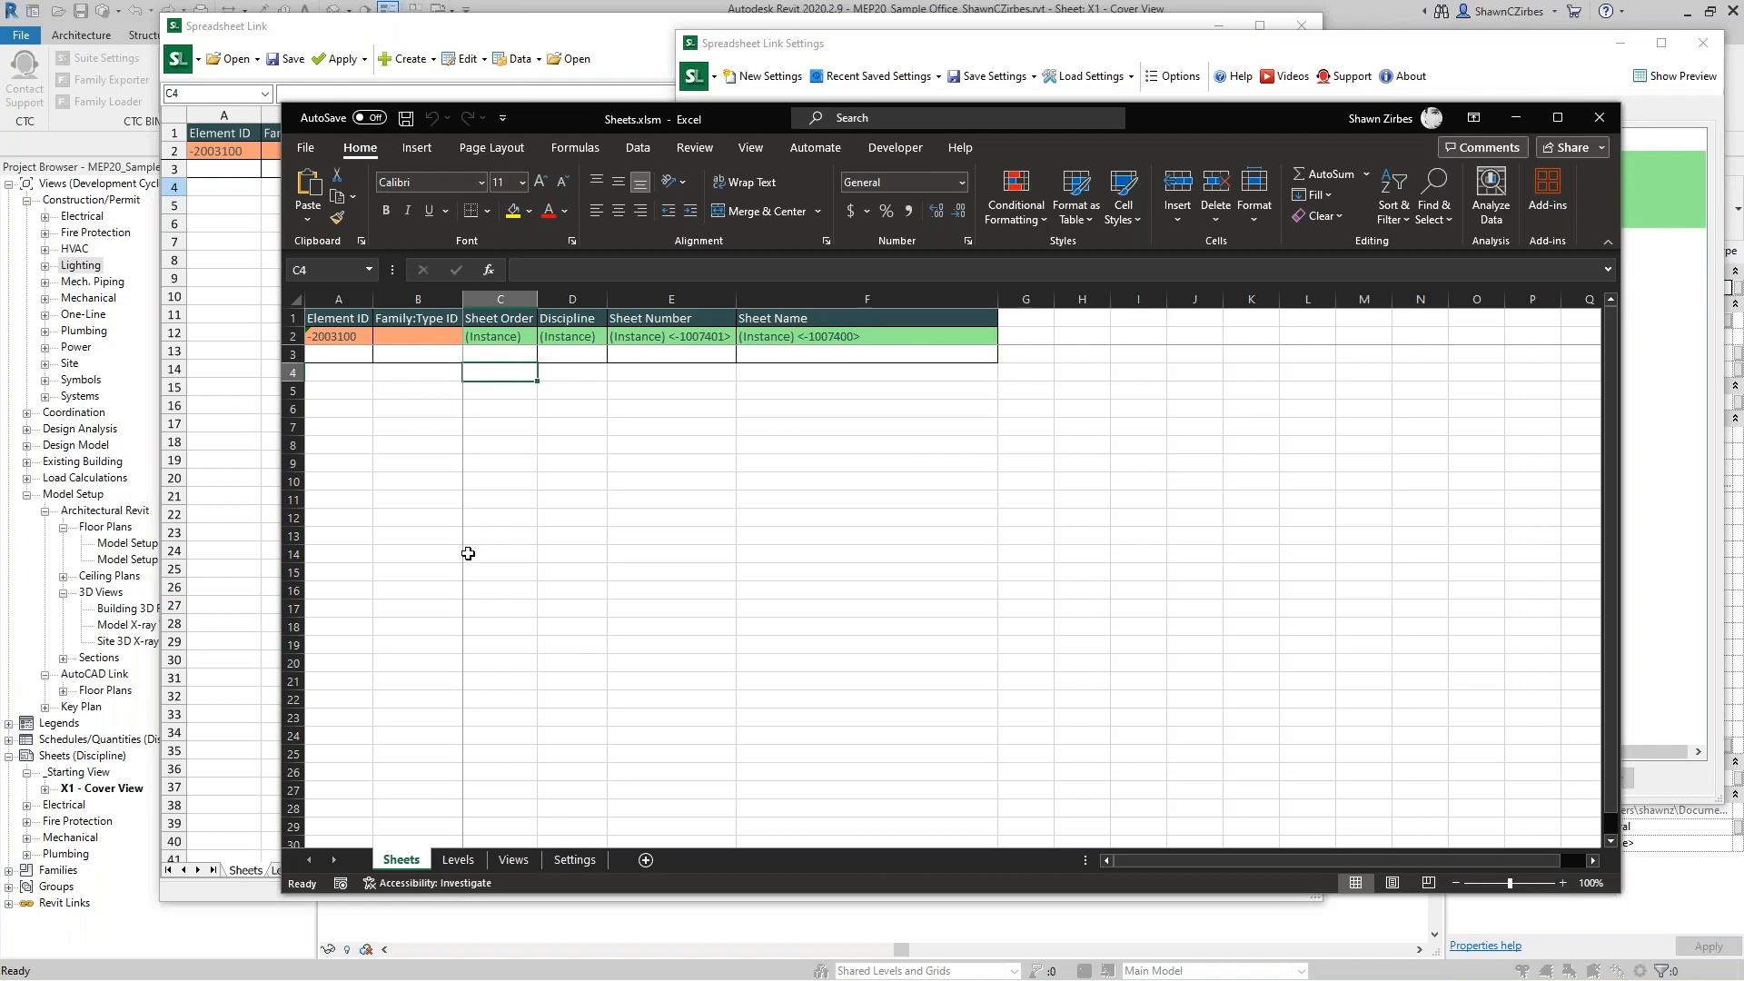
pyautogui.click(575, 859)
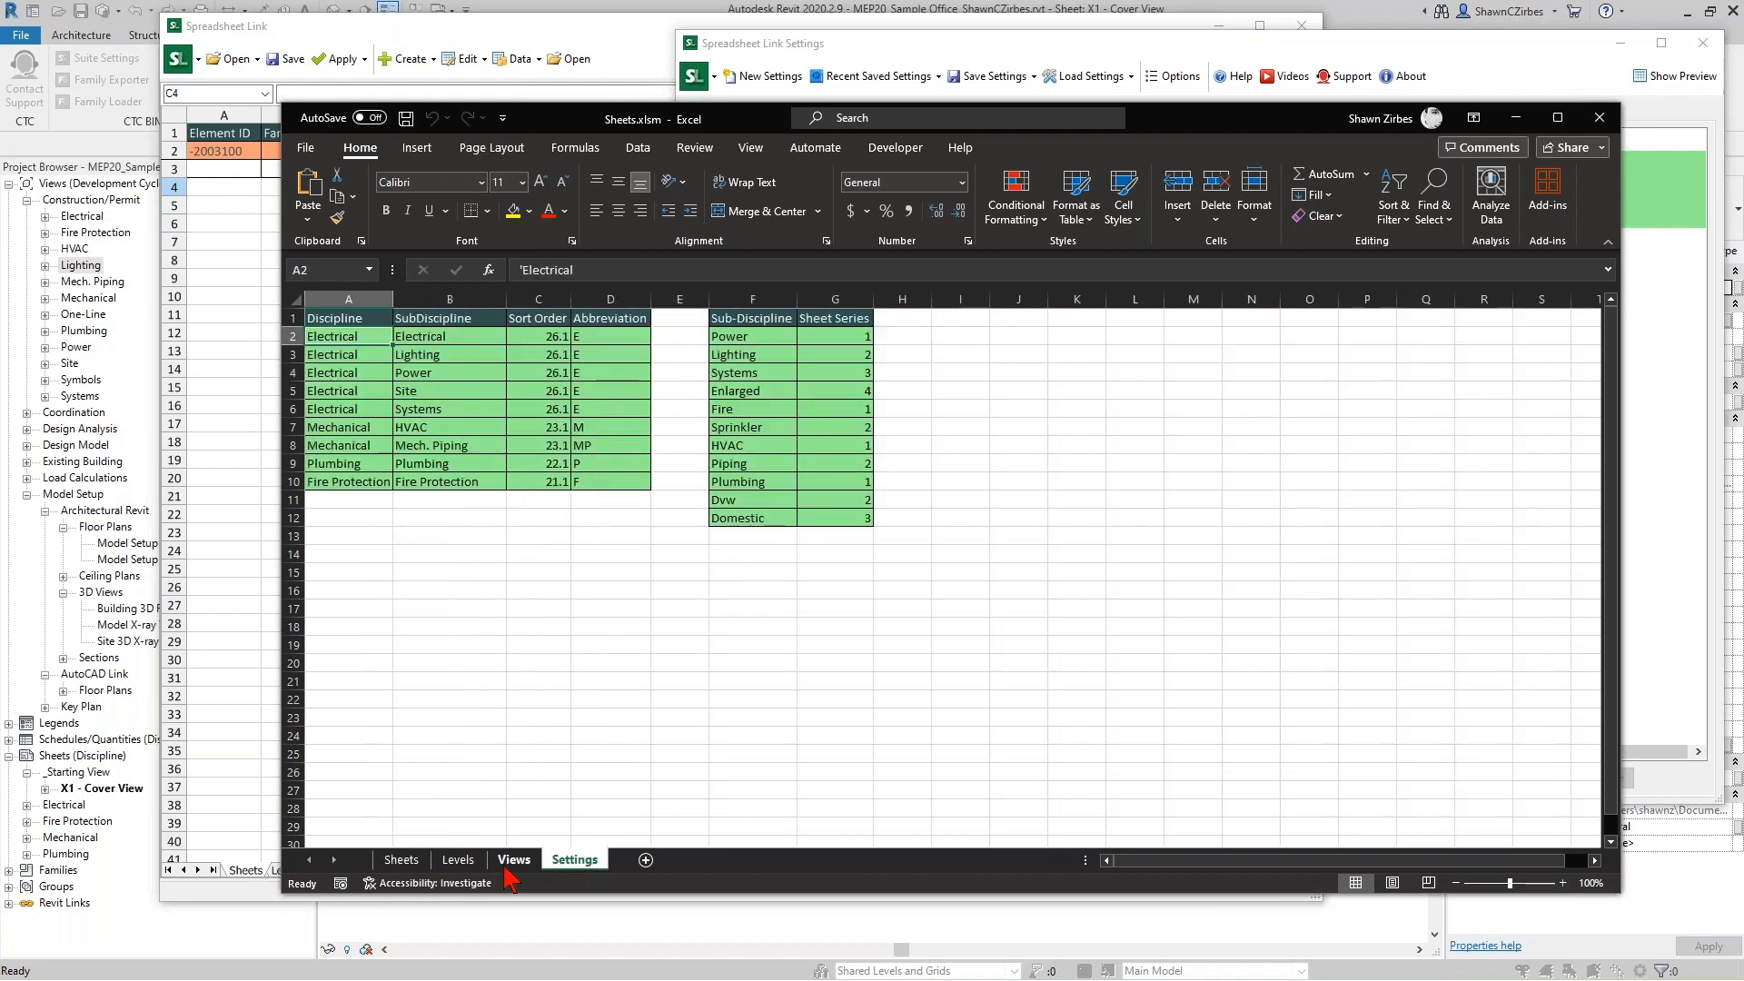
pyautogui.click(513, 860)
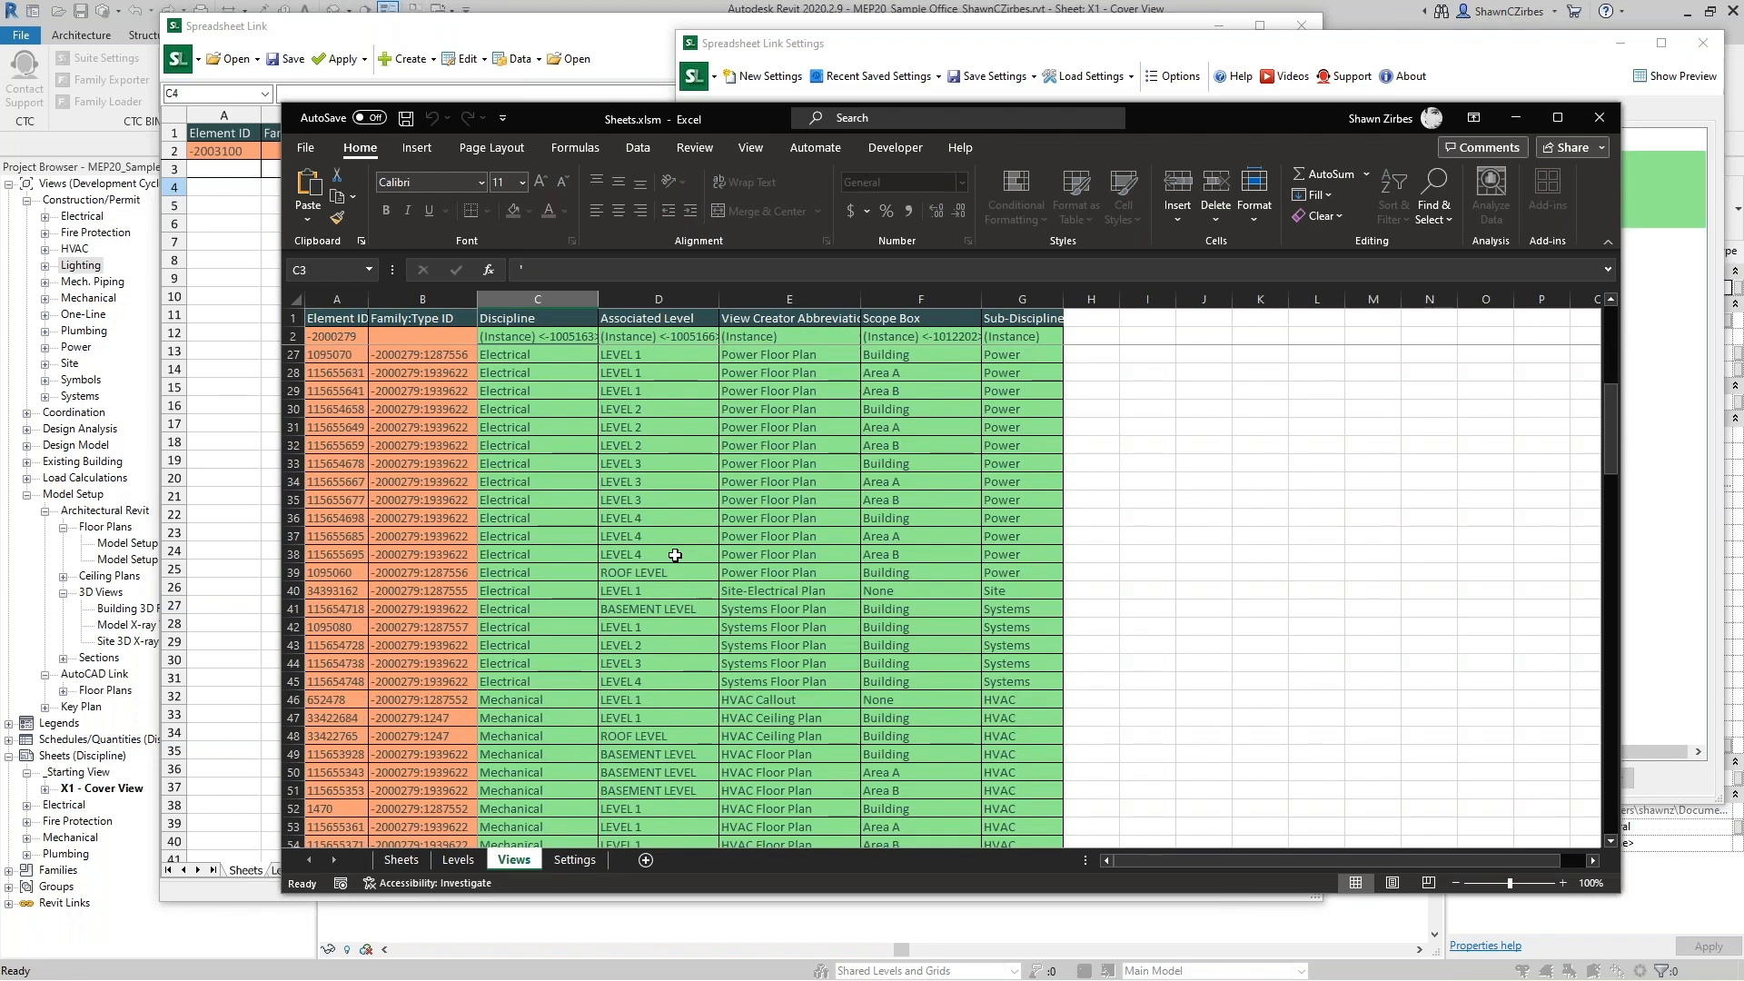
pyautogui.scroll(8, 675, 555)
pyautogui.click(659, 518)
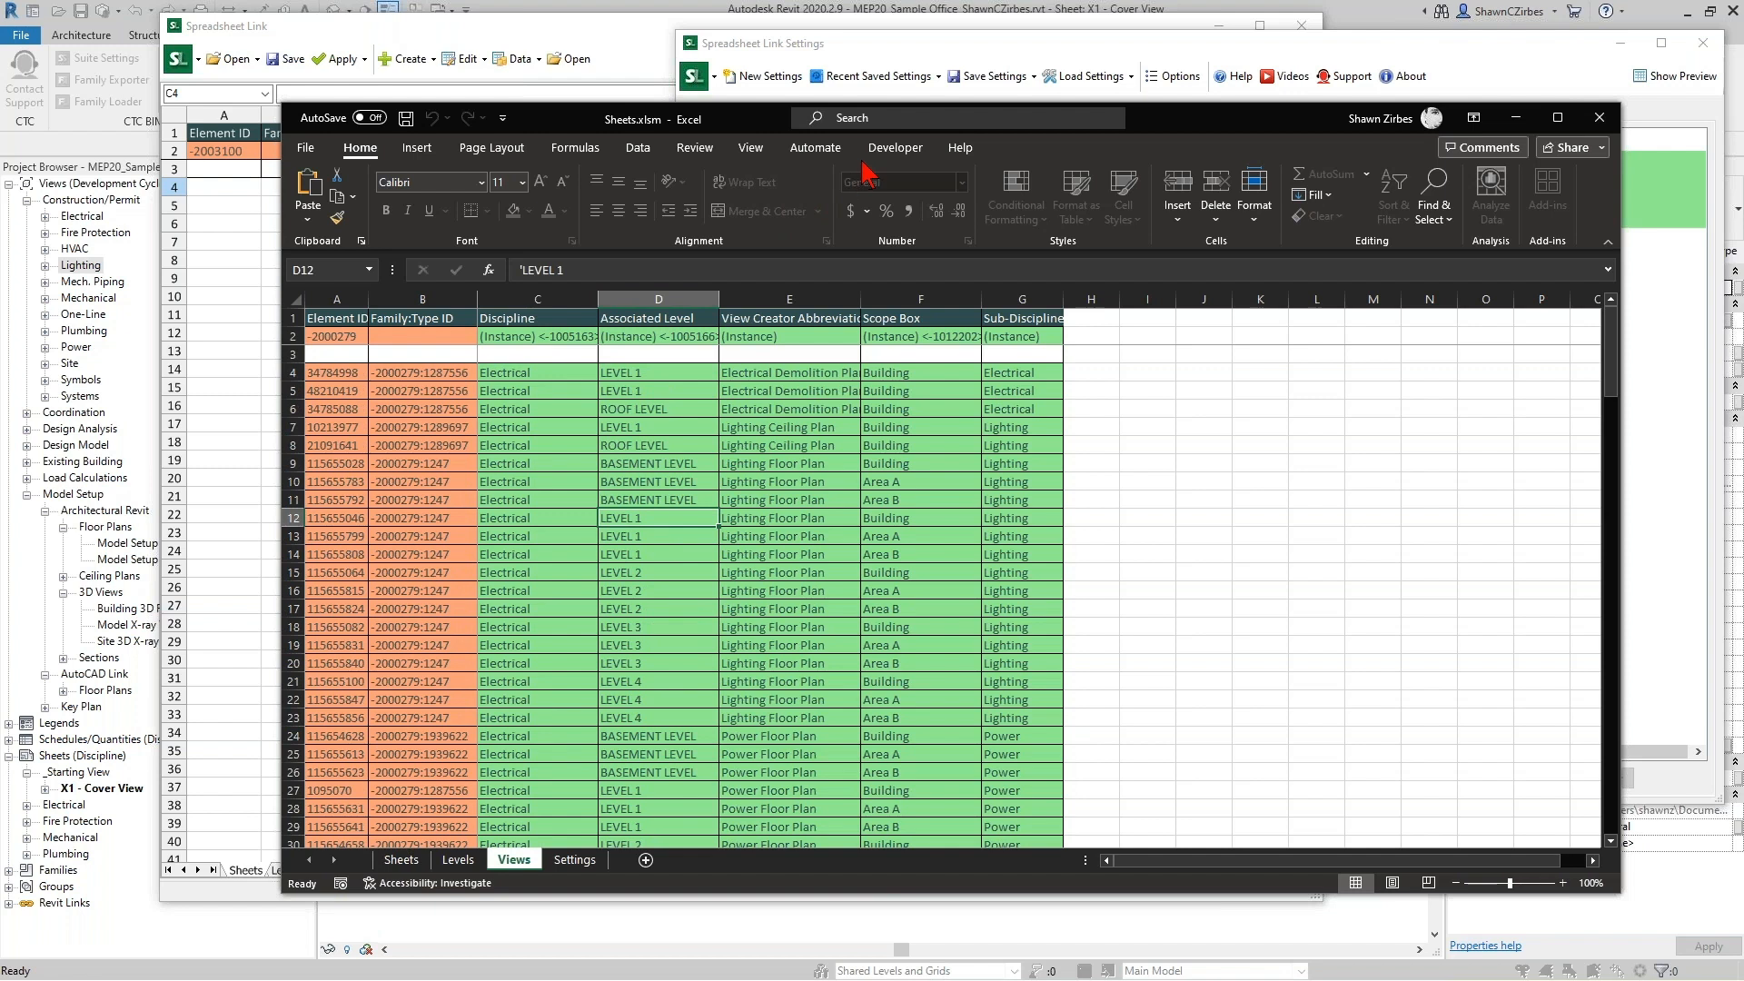
# Run the Build_Sheets macro in Sheets.xlsm to generate the sheet list.
pyautogui.click(894, 148)
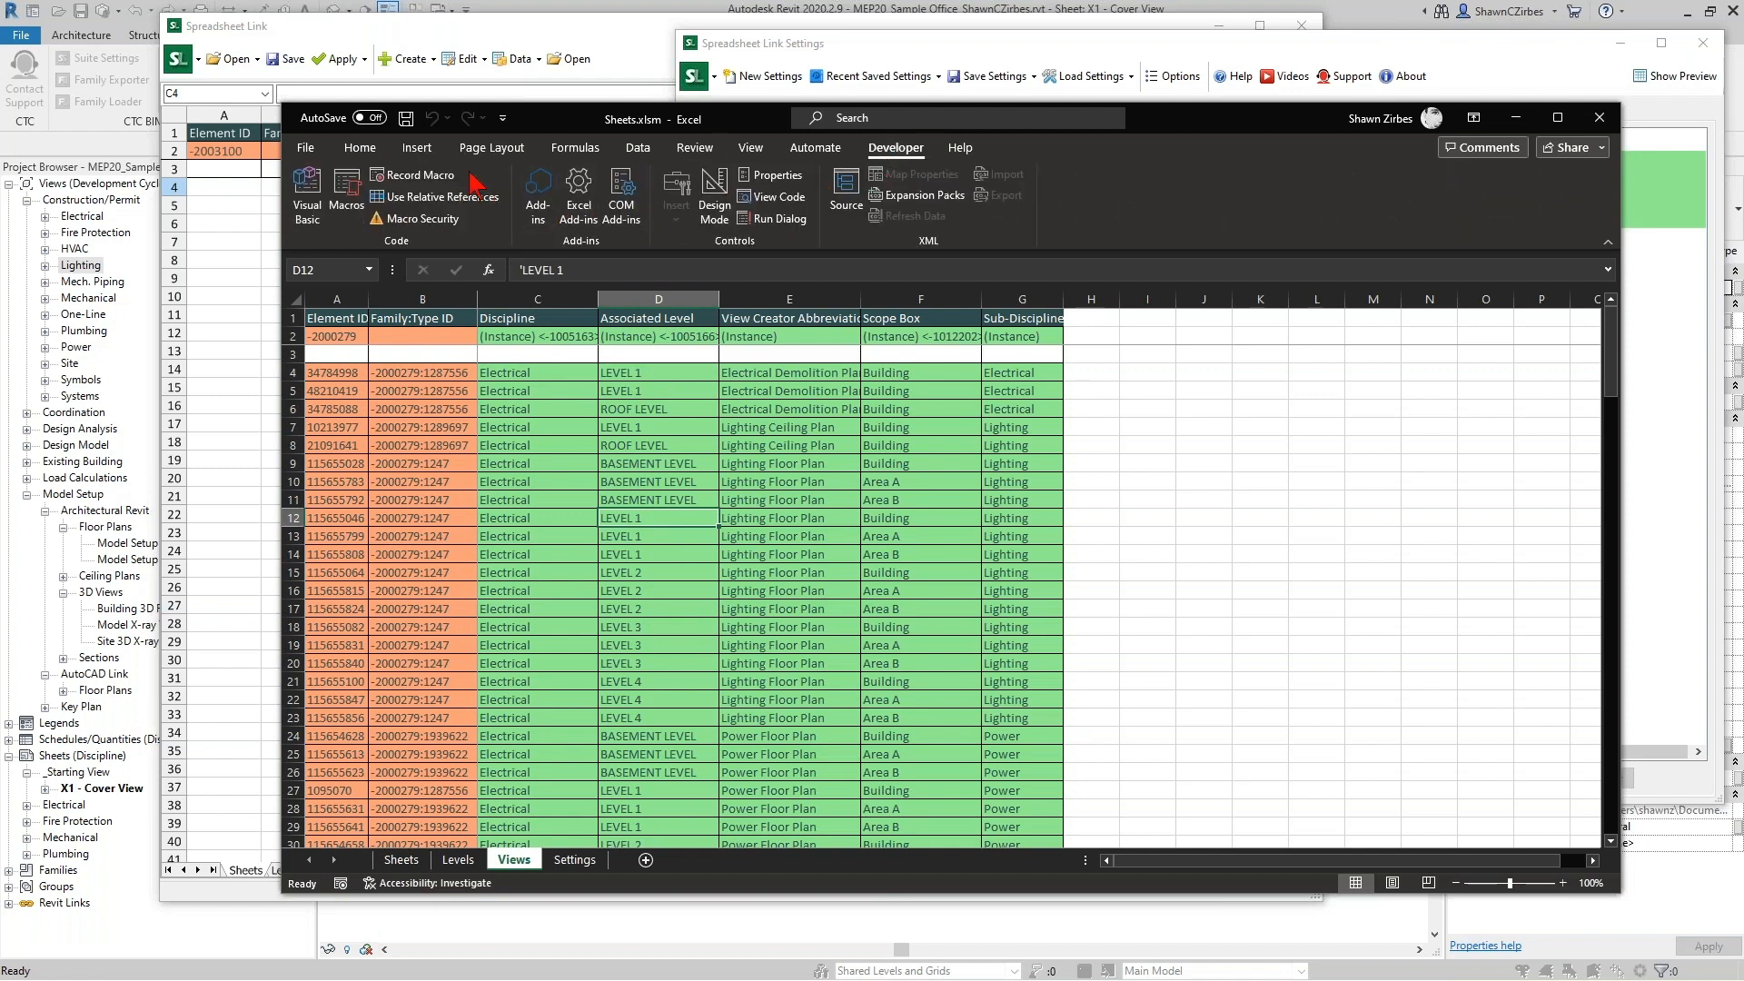
pyautogui.click(346, 195)
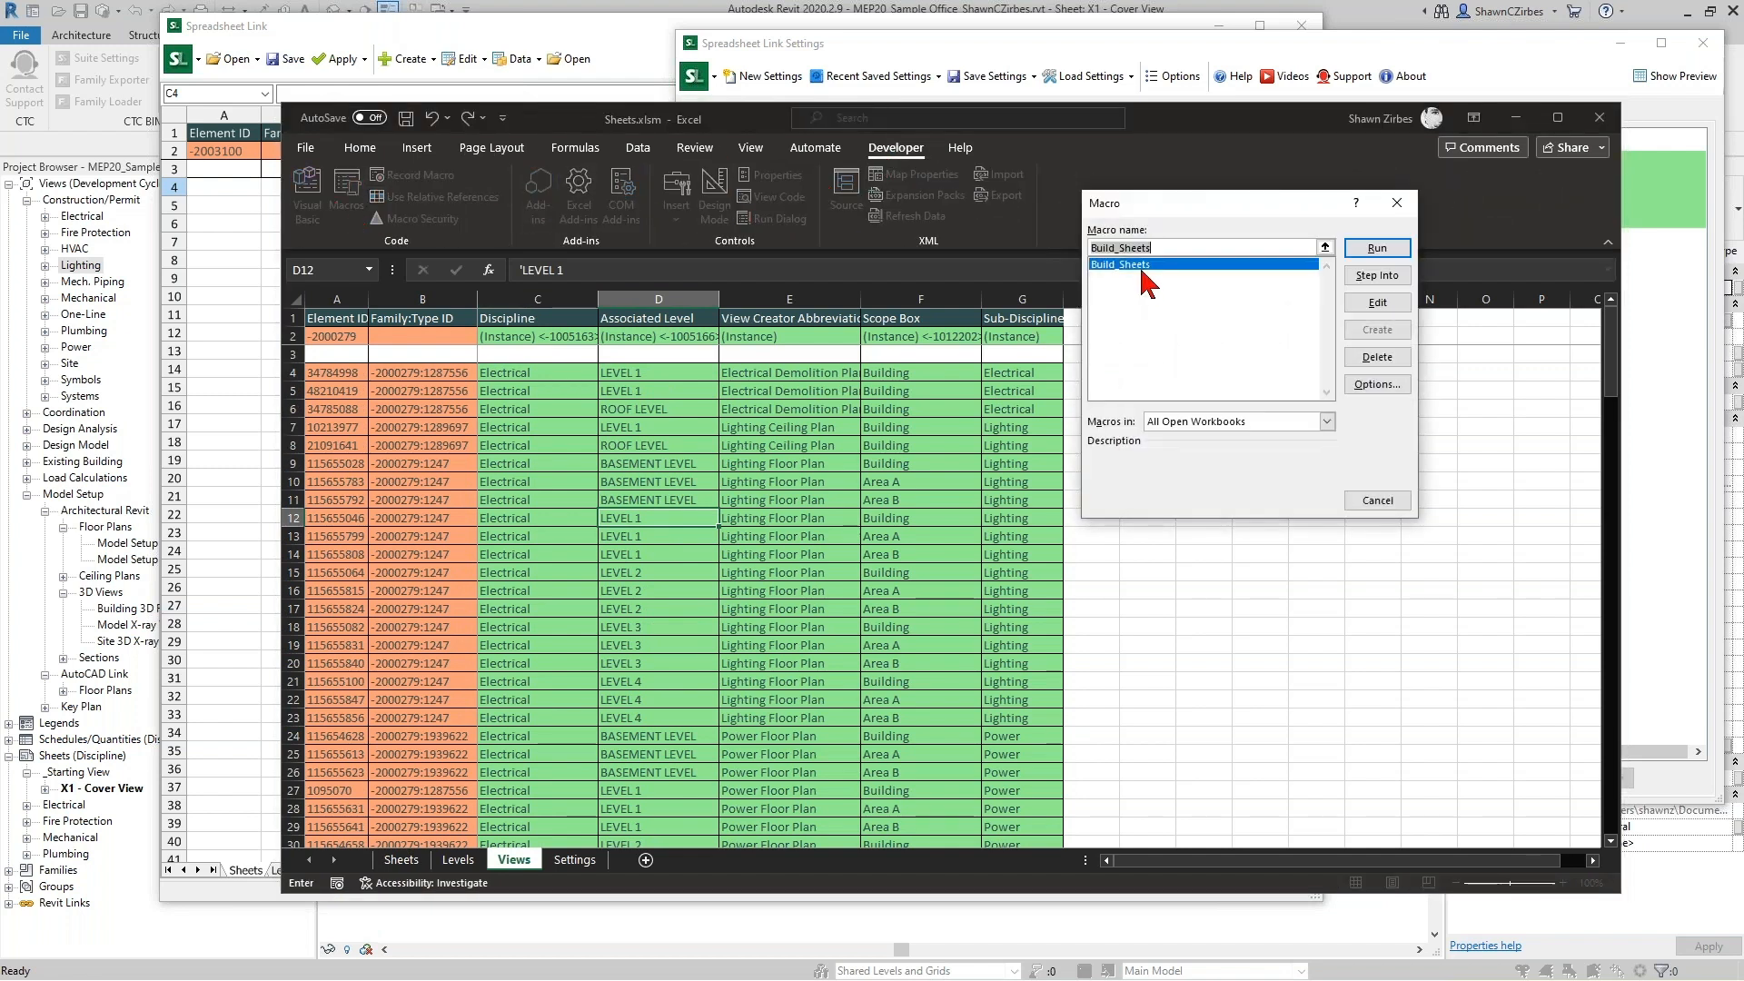
pyautogui.click(1397, 250)
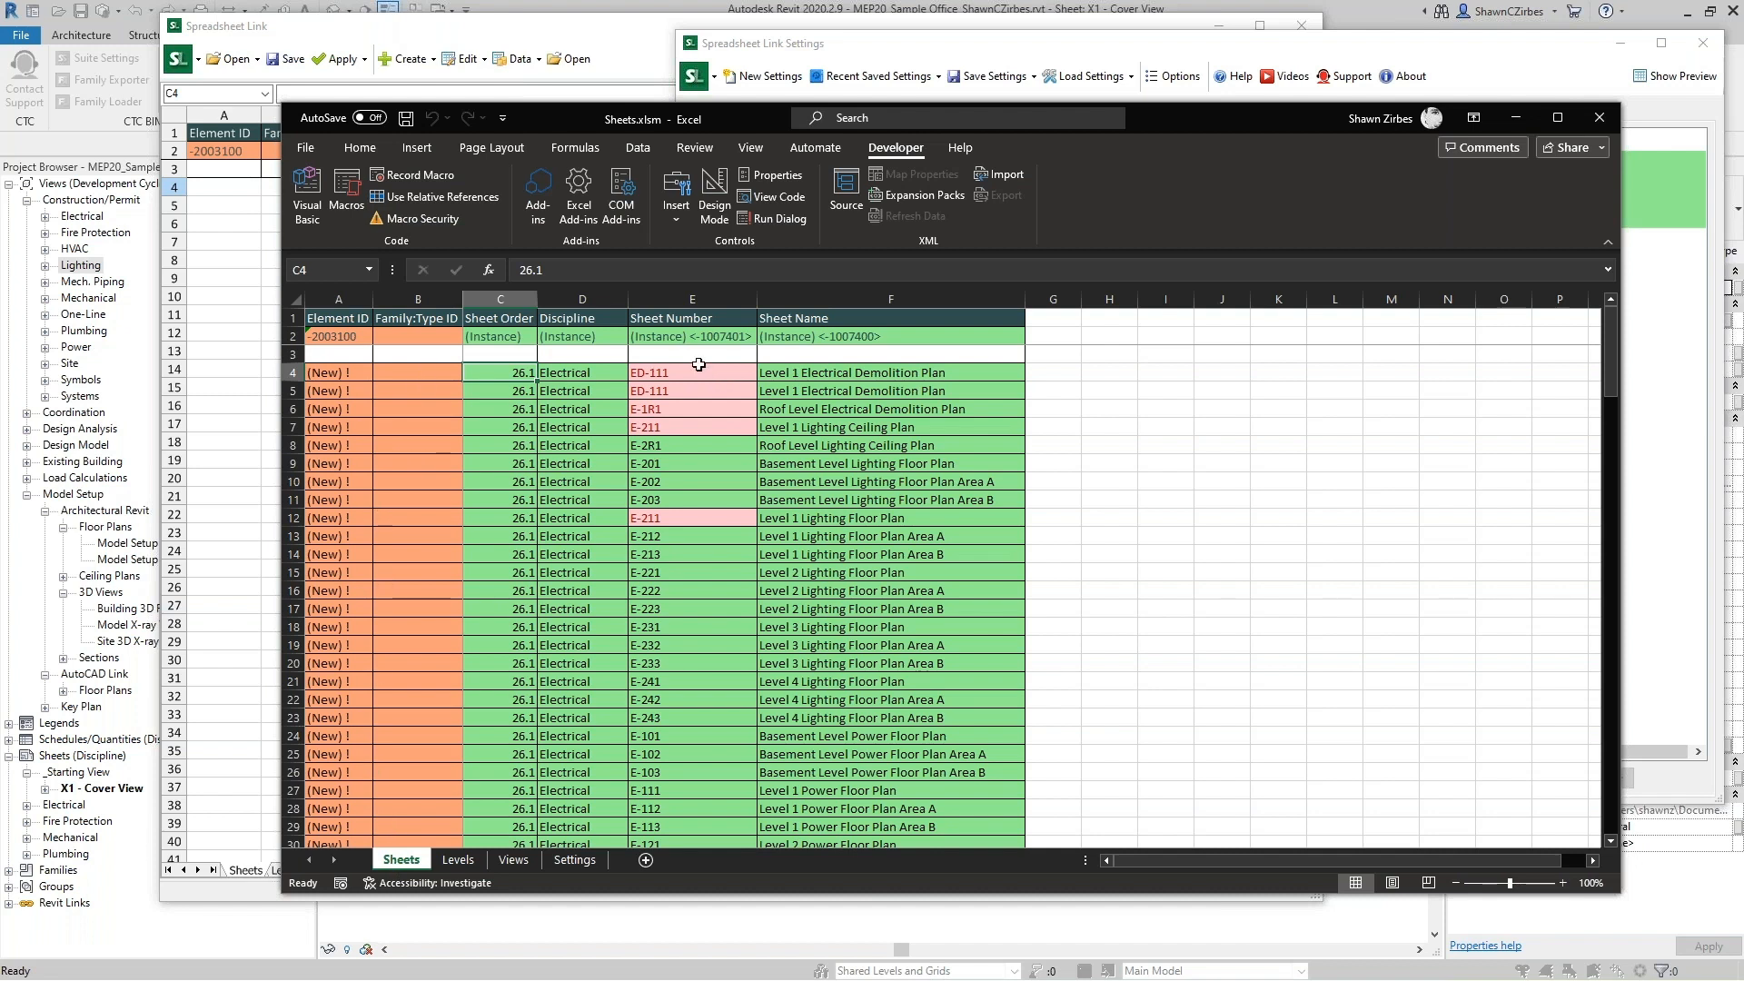
# Examine the generated Sheets worksheet across all disciplines for duplicate sheet numbers and unneeded sheets.
pyautogui.scroll(-20, 679, 417)
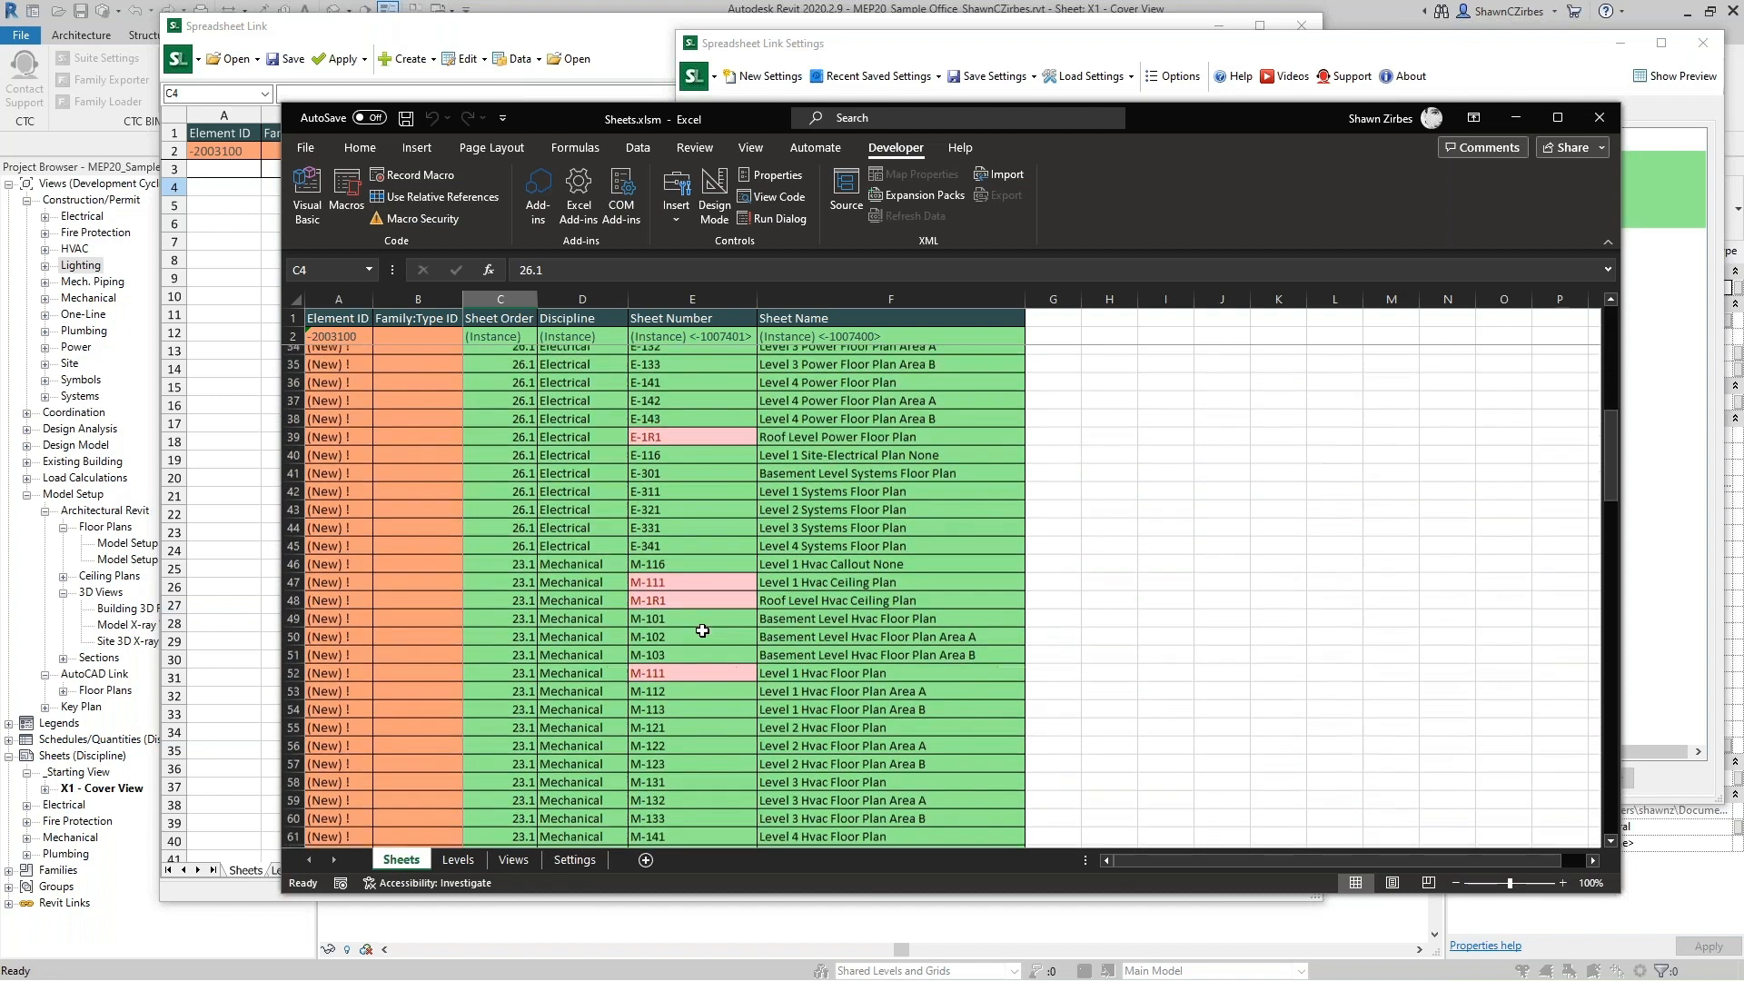
pyautogui.scroll(-20, 702, 631)
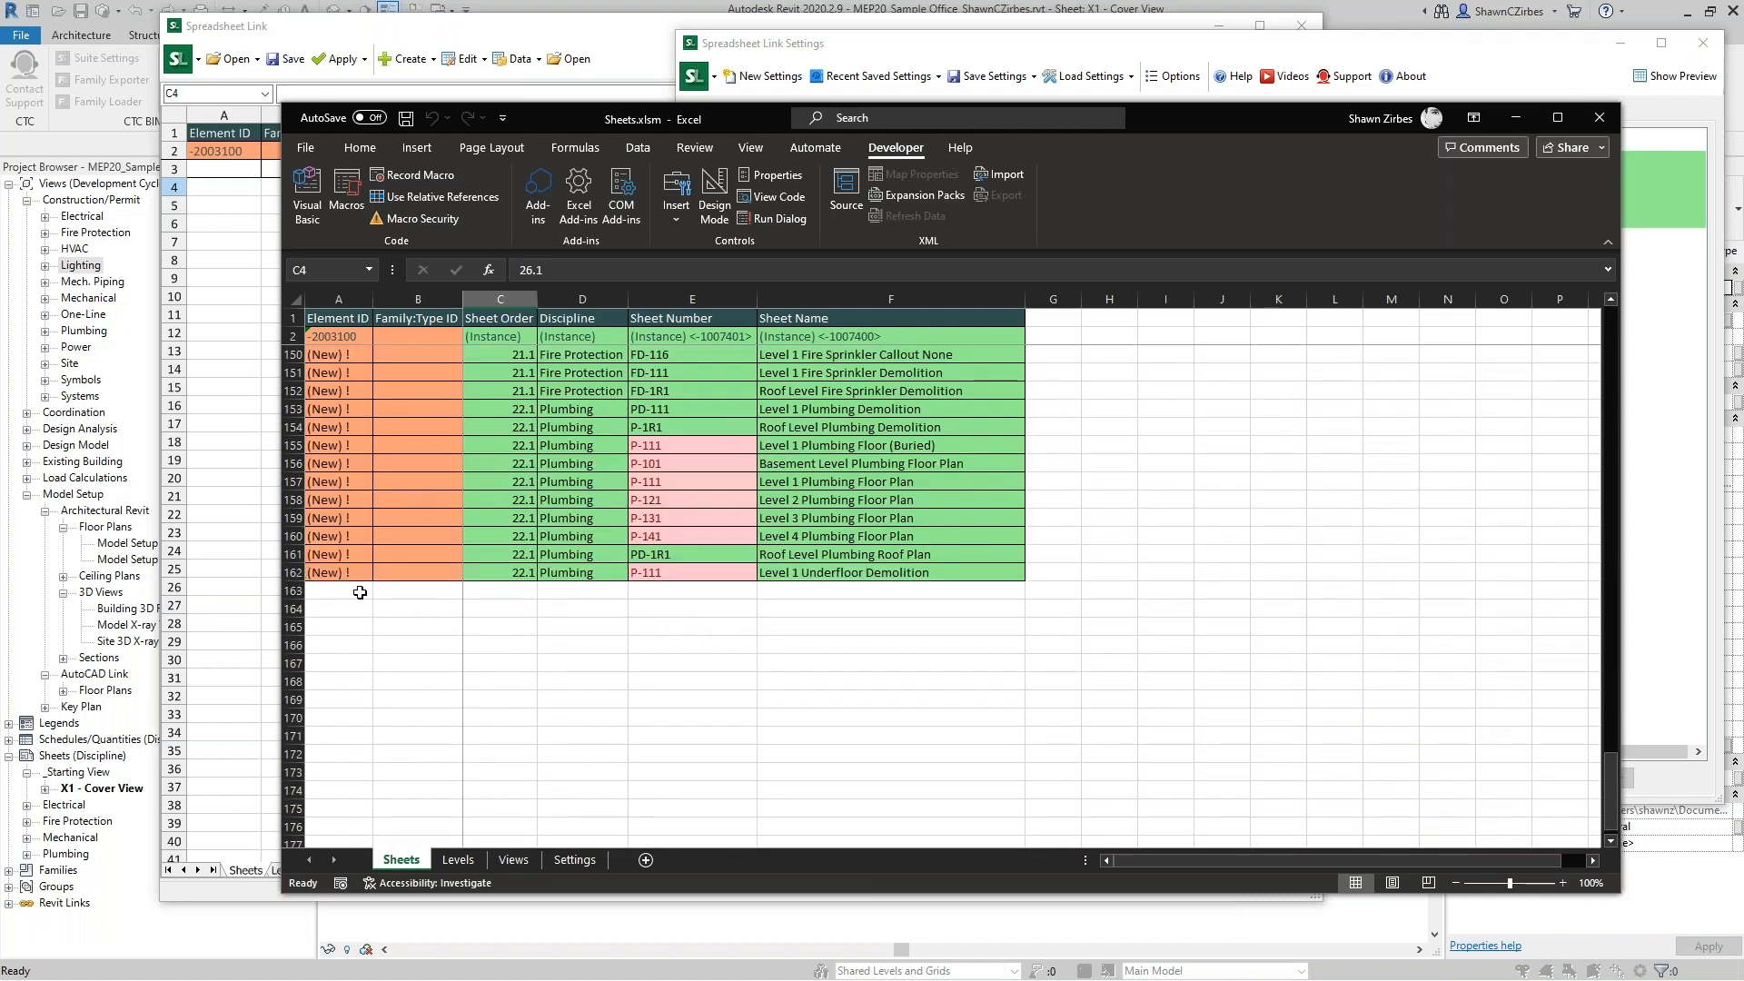
pyautogui.scroll(20, 468, 609)
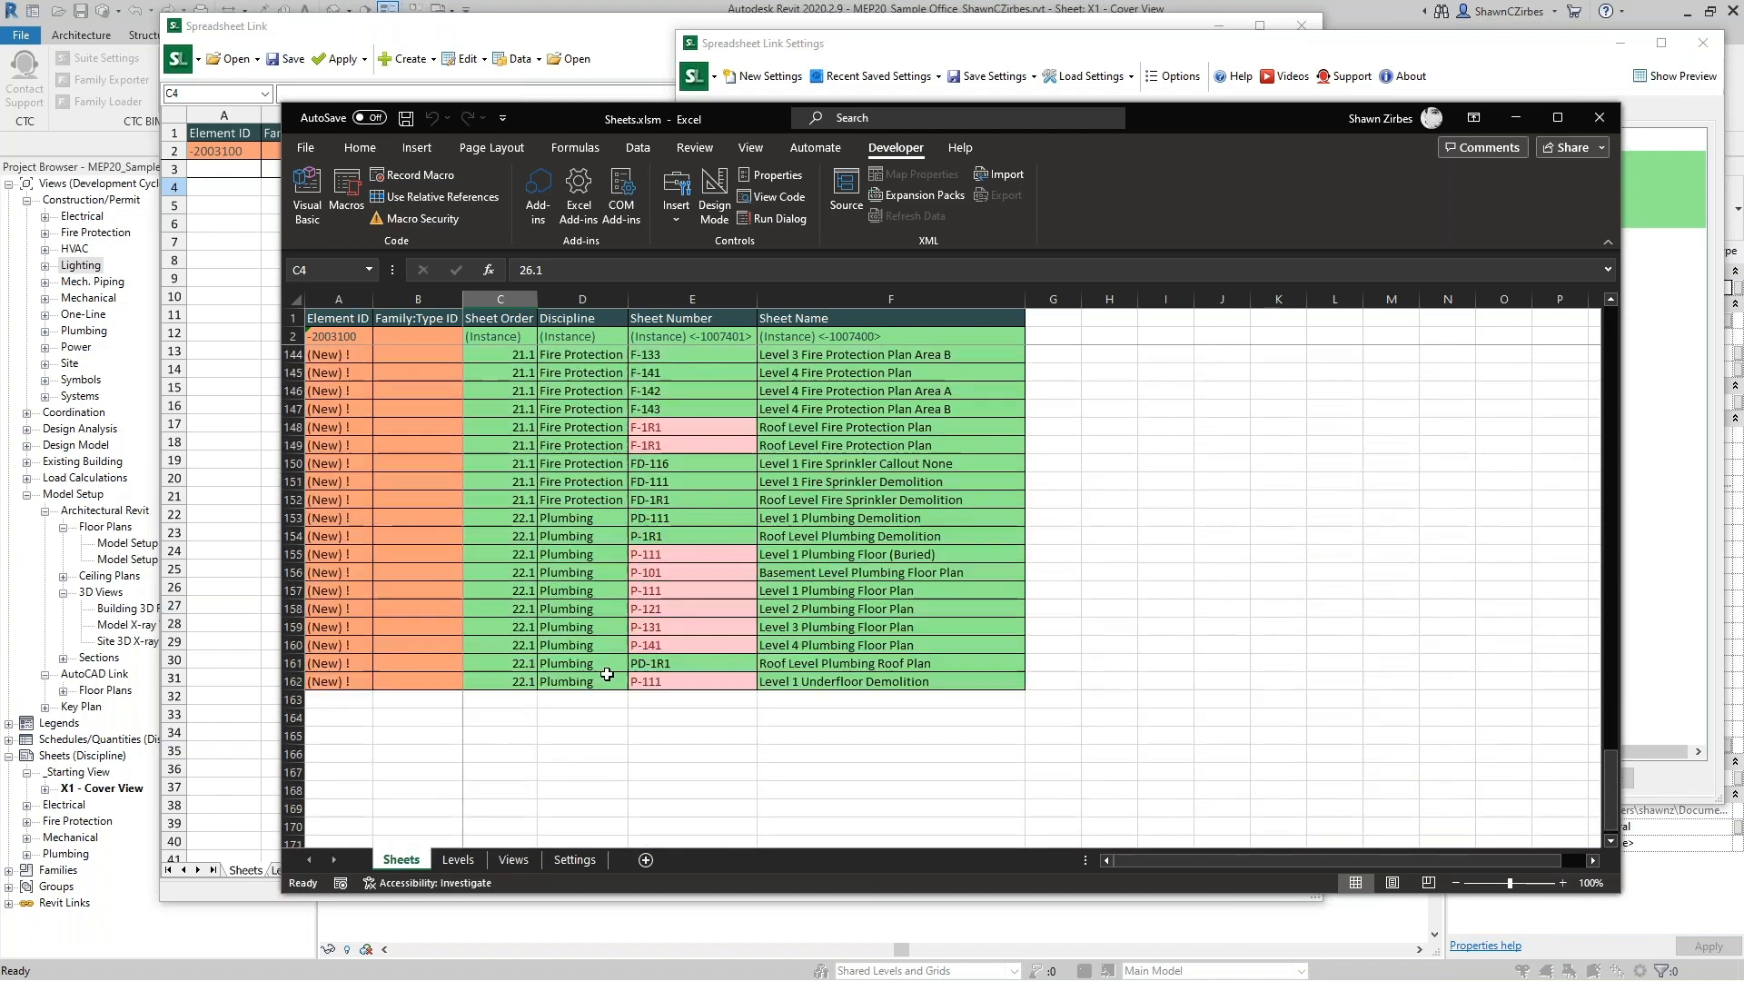
pyautogui.scroll(16, 571, 479)
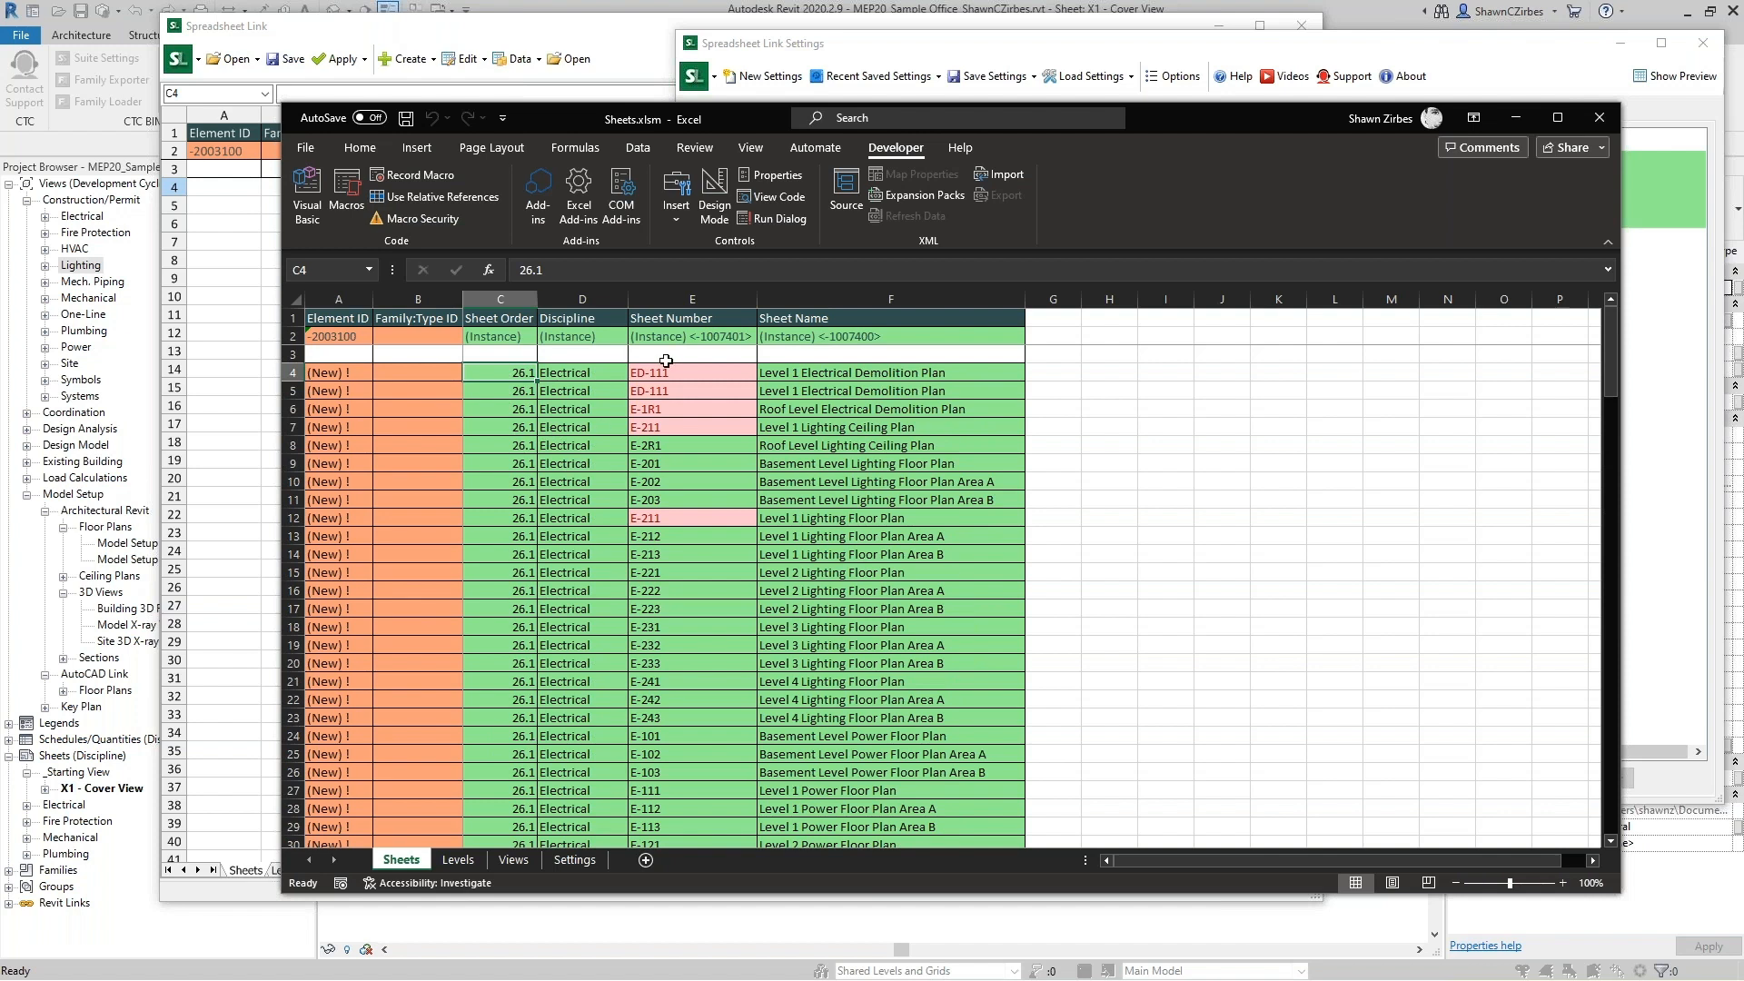
pyautogui.scroll(-1, 666, 545)
pyautogui.scroll(1, 627, 518)
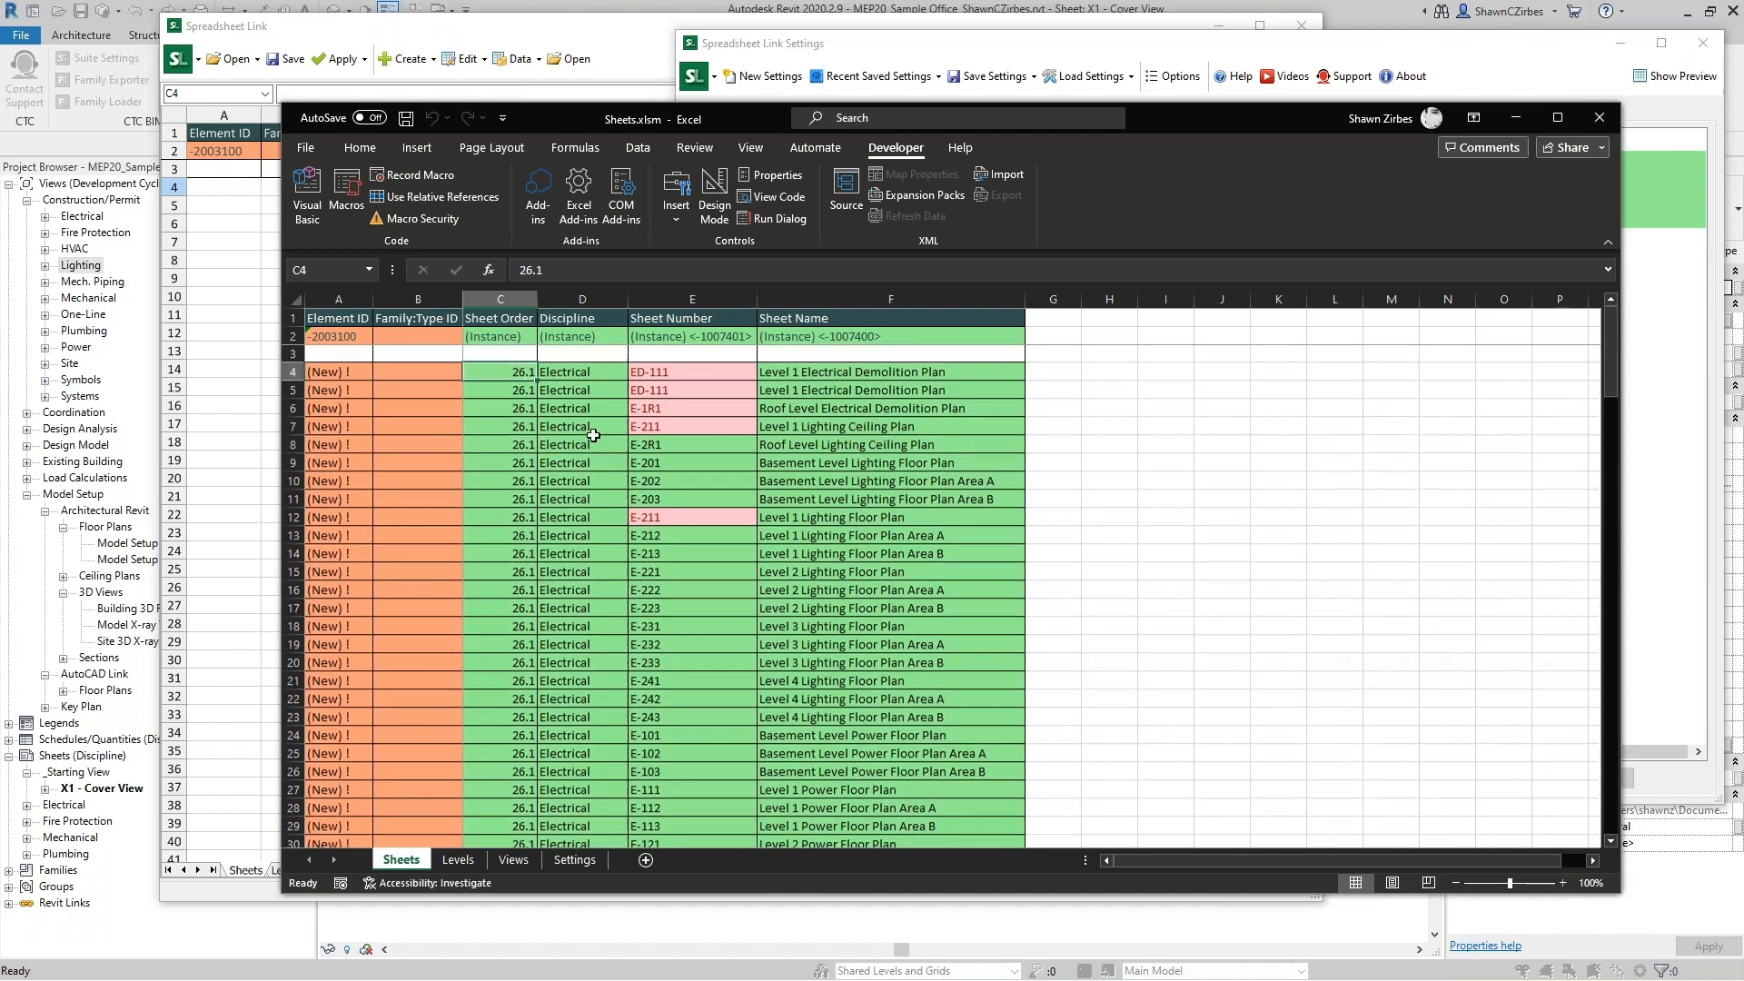
pyautogui.scroll(-8, 813, 574)
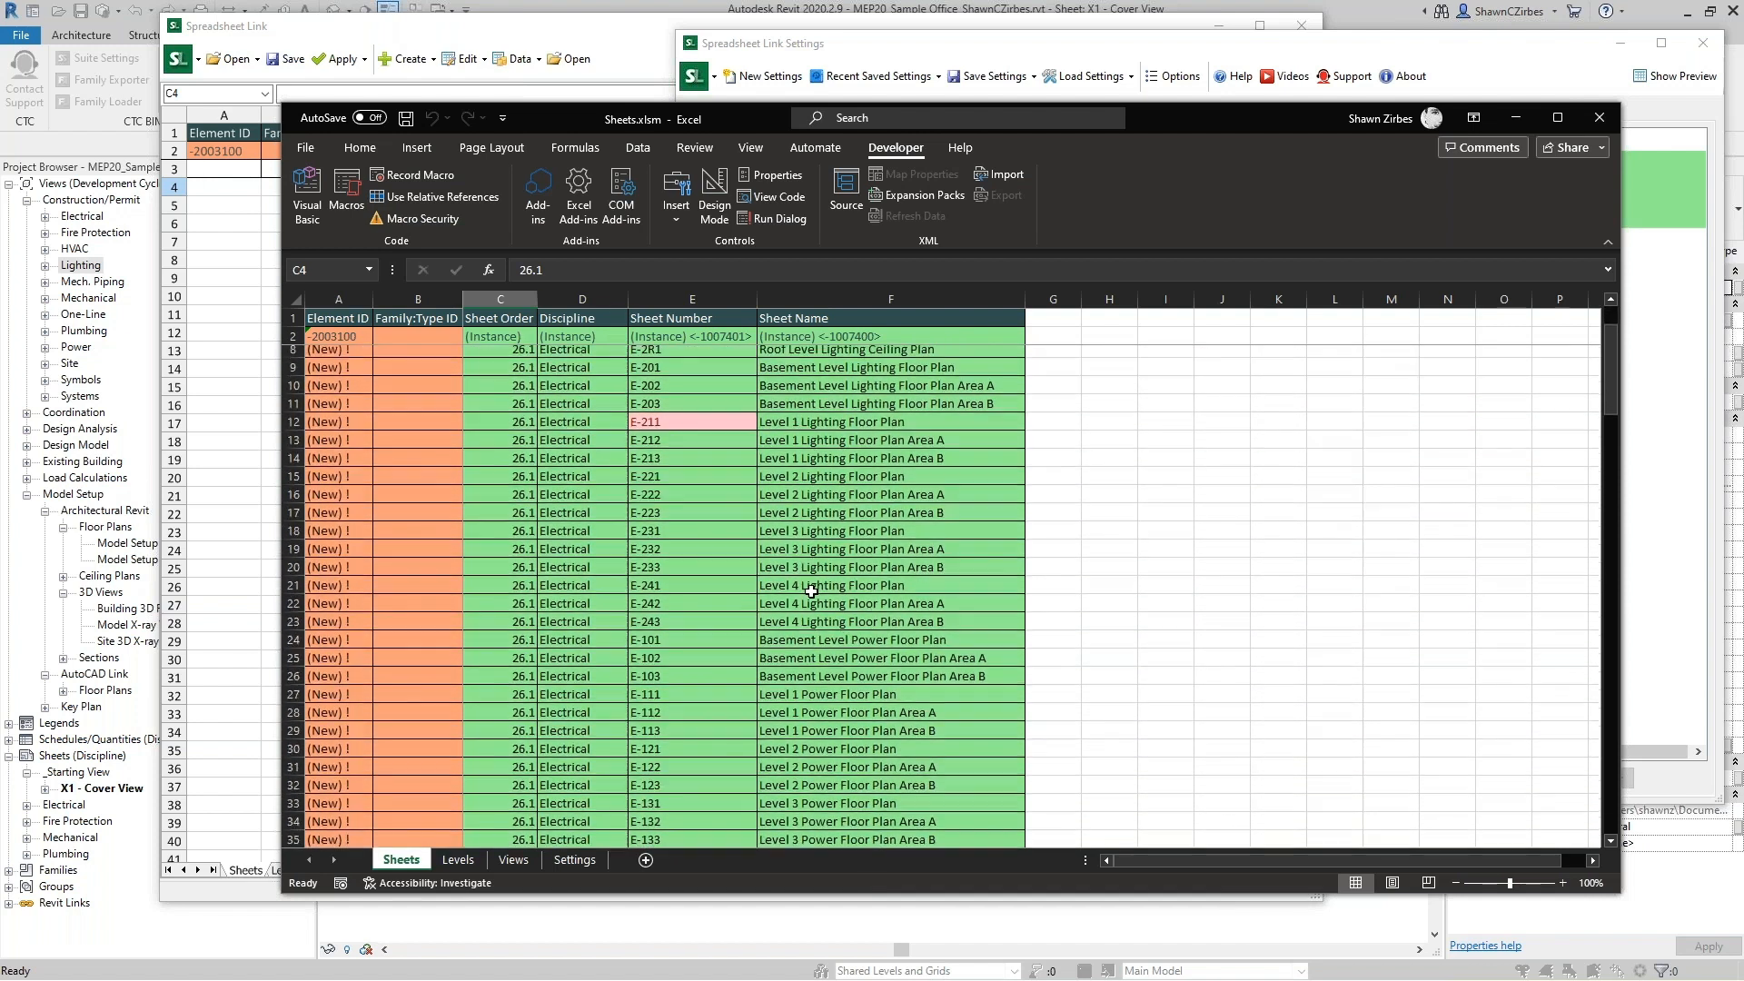
pyautogui.scroll(-2, 813, 601)
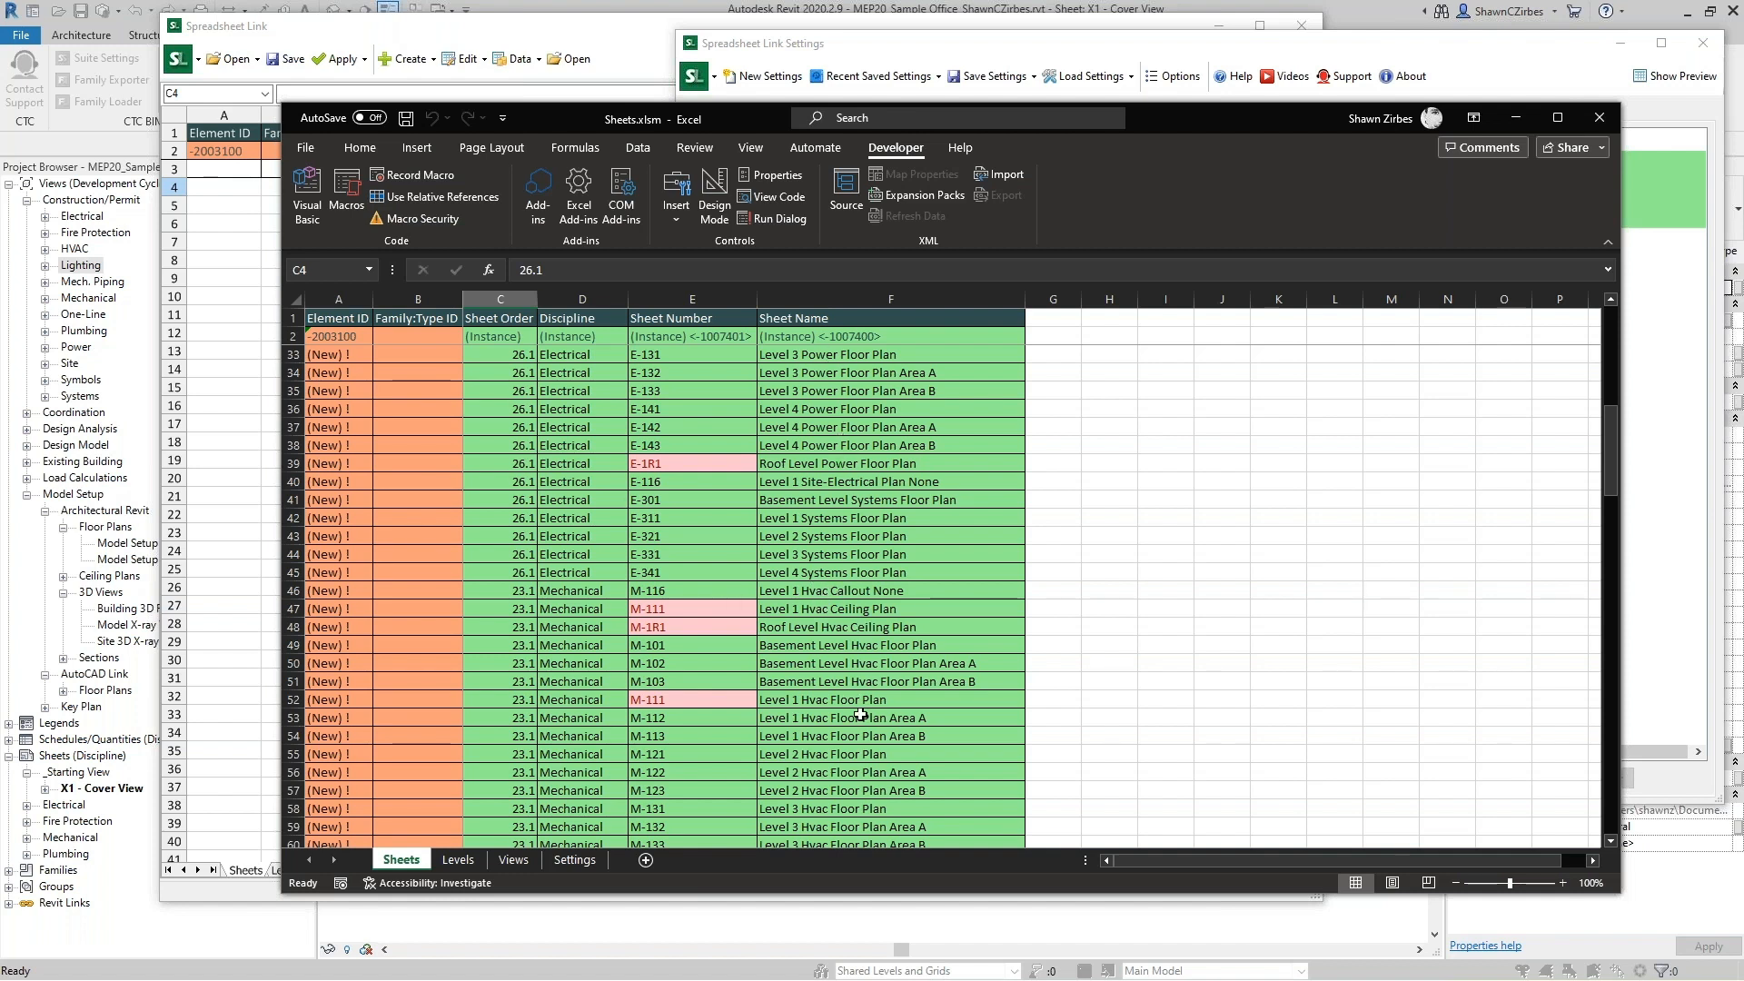
pyautogui.scroll(10, 854, 702)
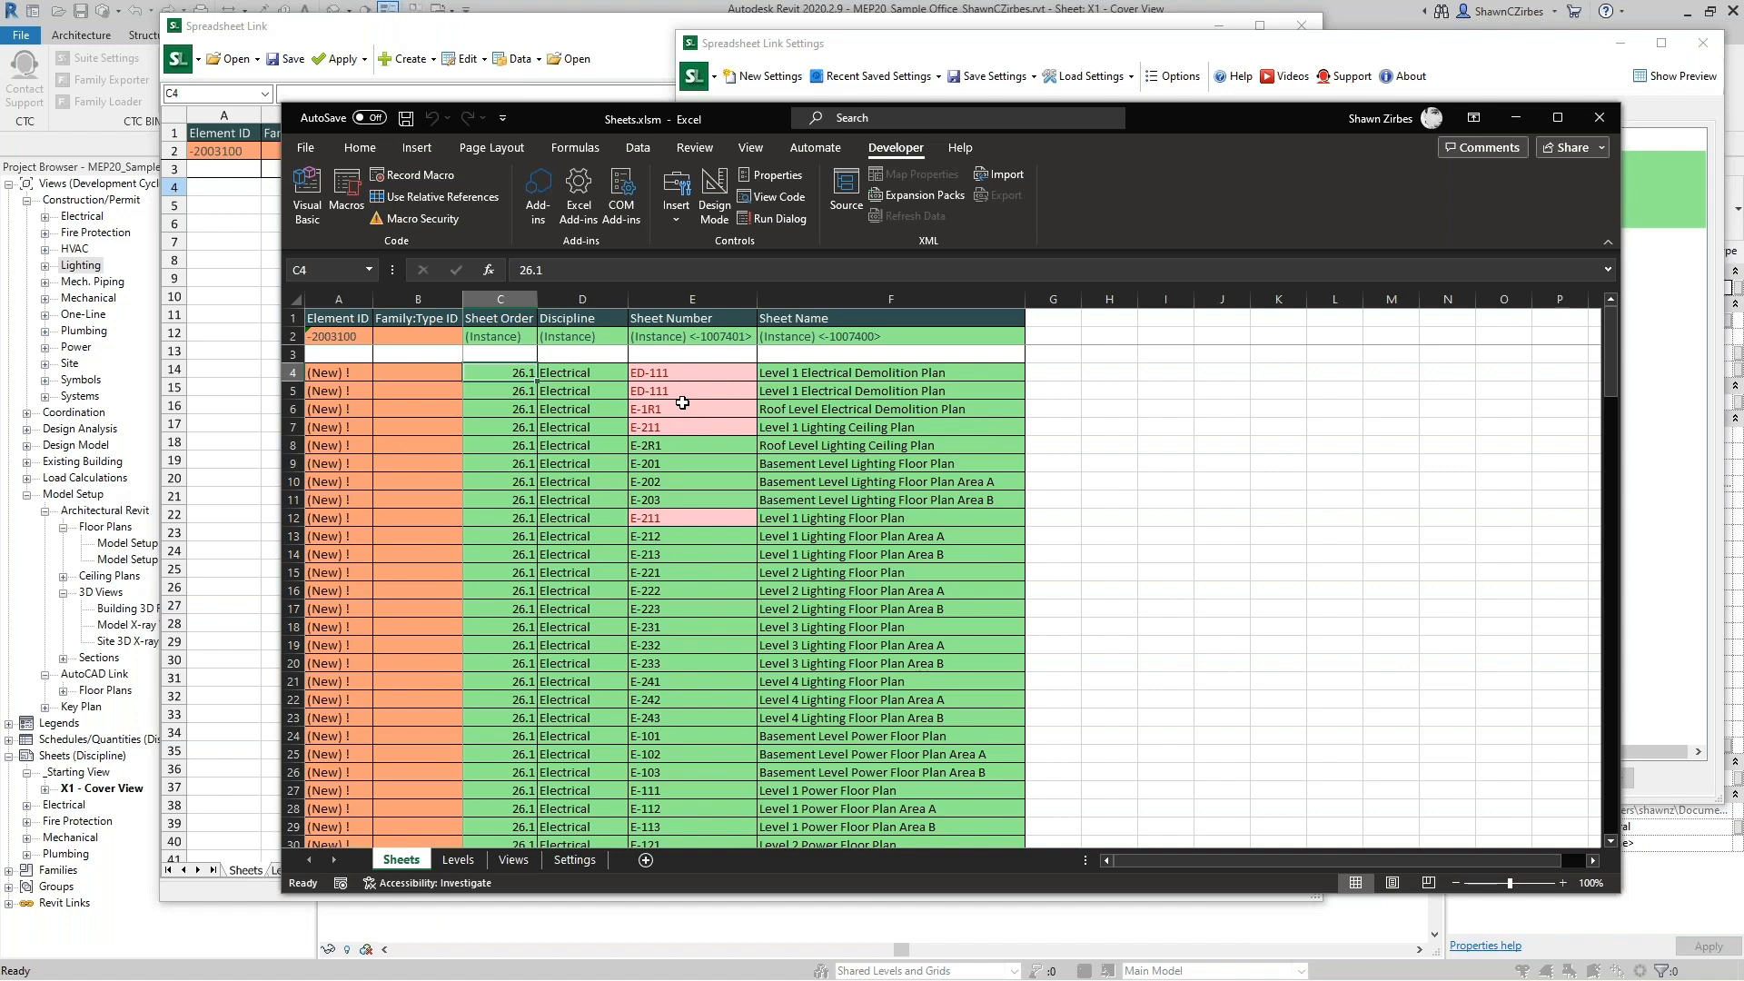
# Delete rows 4 to 7 of the Sheets worksheet, covering the electrical demolition plans and the Level 1 Lighting Ceiling Plan.
pyautogui.click(832, 434)
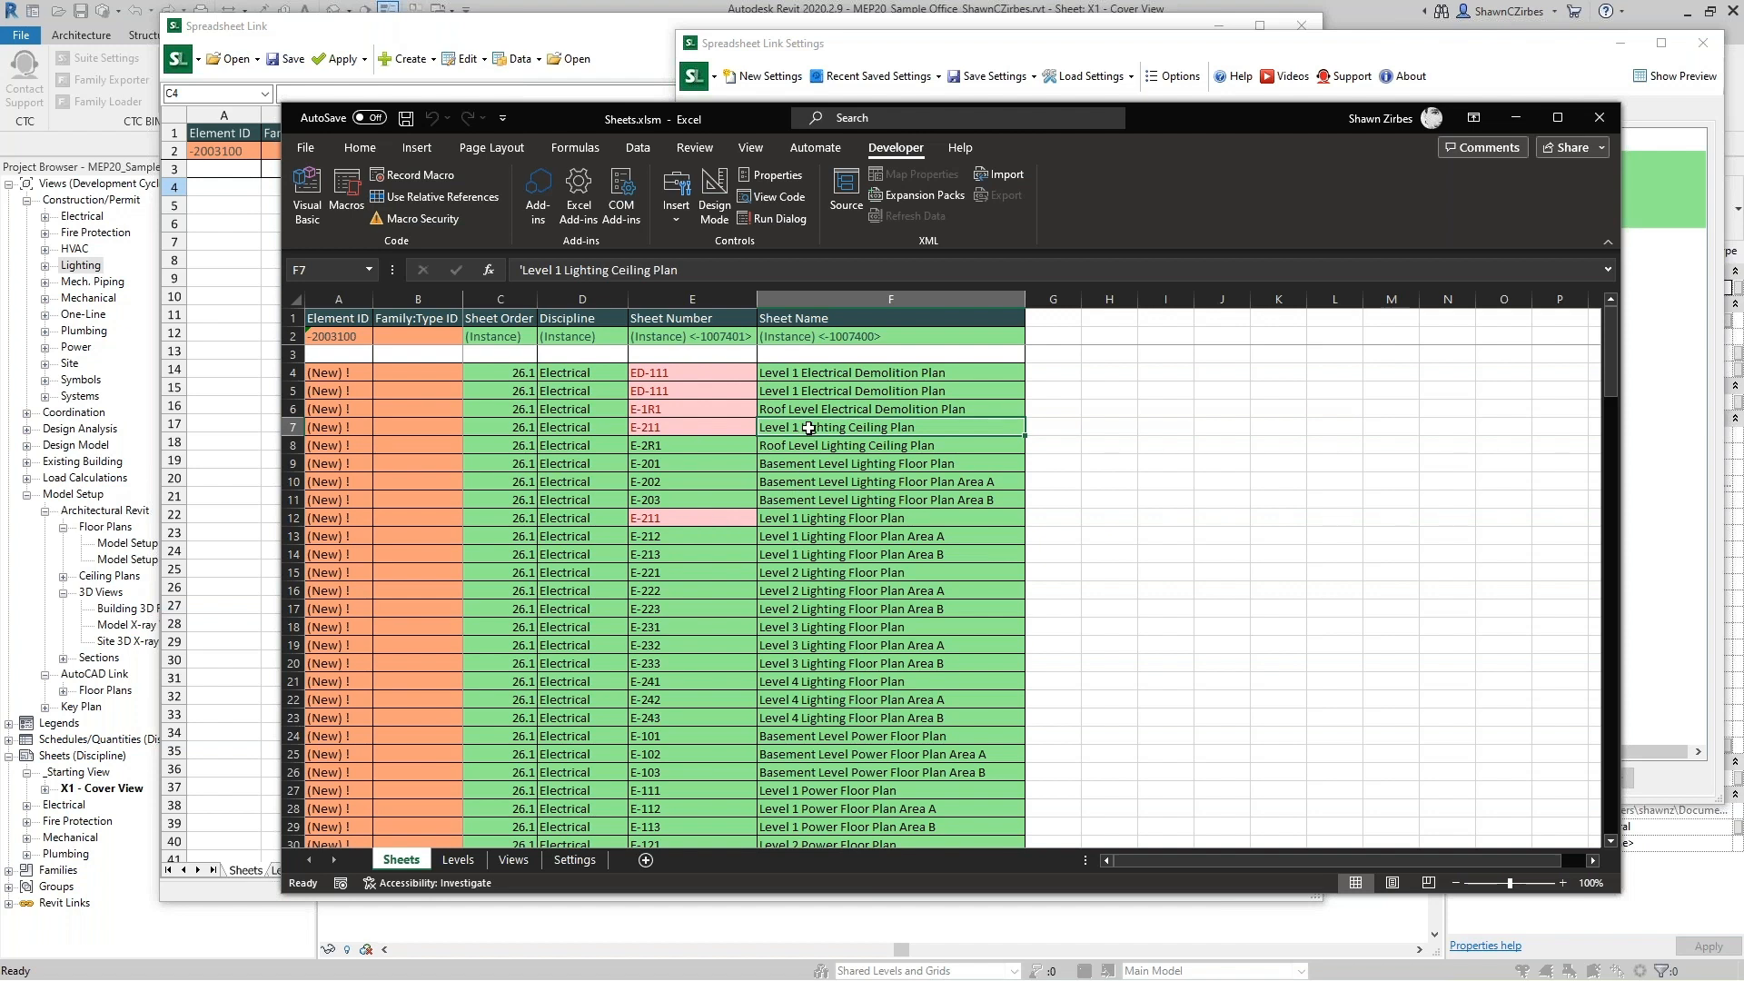
pyautogui.click(295, 428)
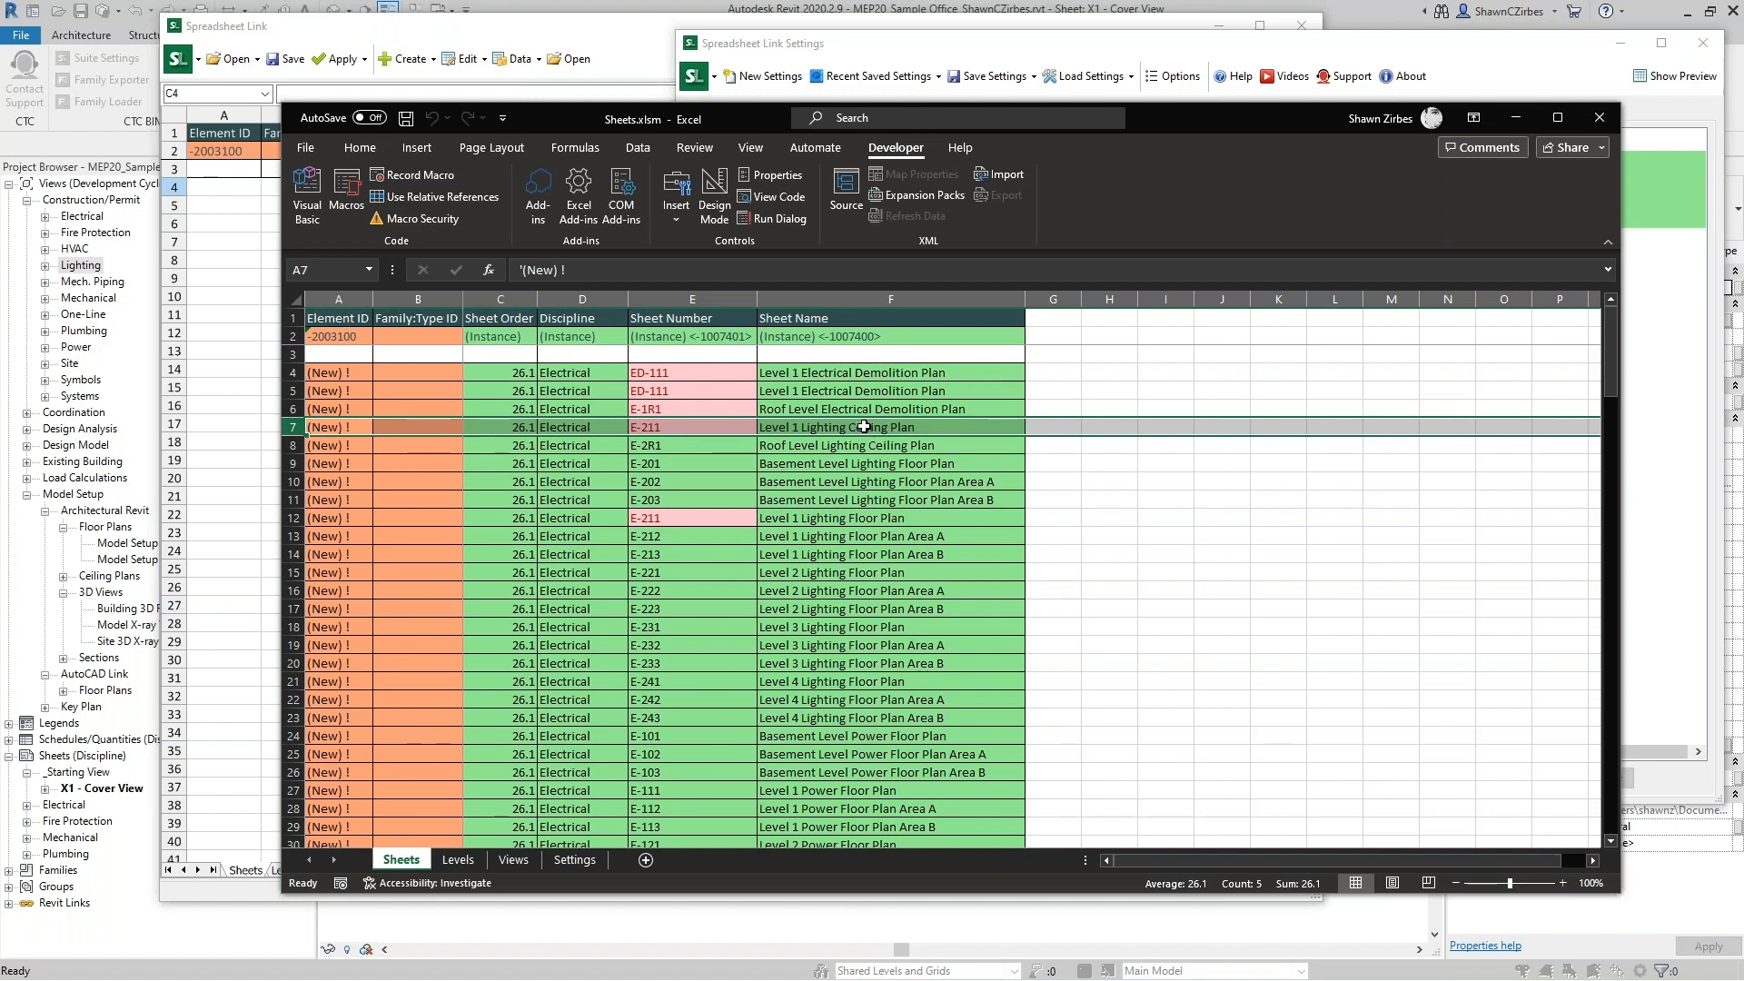
pyautogui.keyDown('shift'); pyautogui.click(289, 375); pyautogui.keyUp('shift')
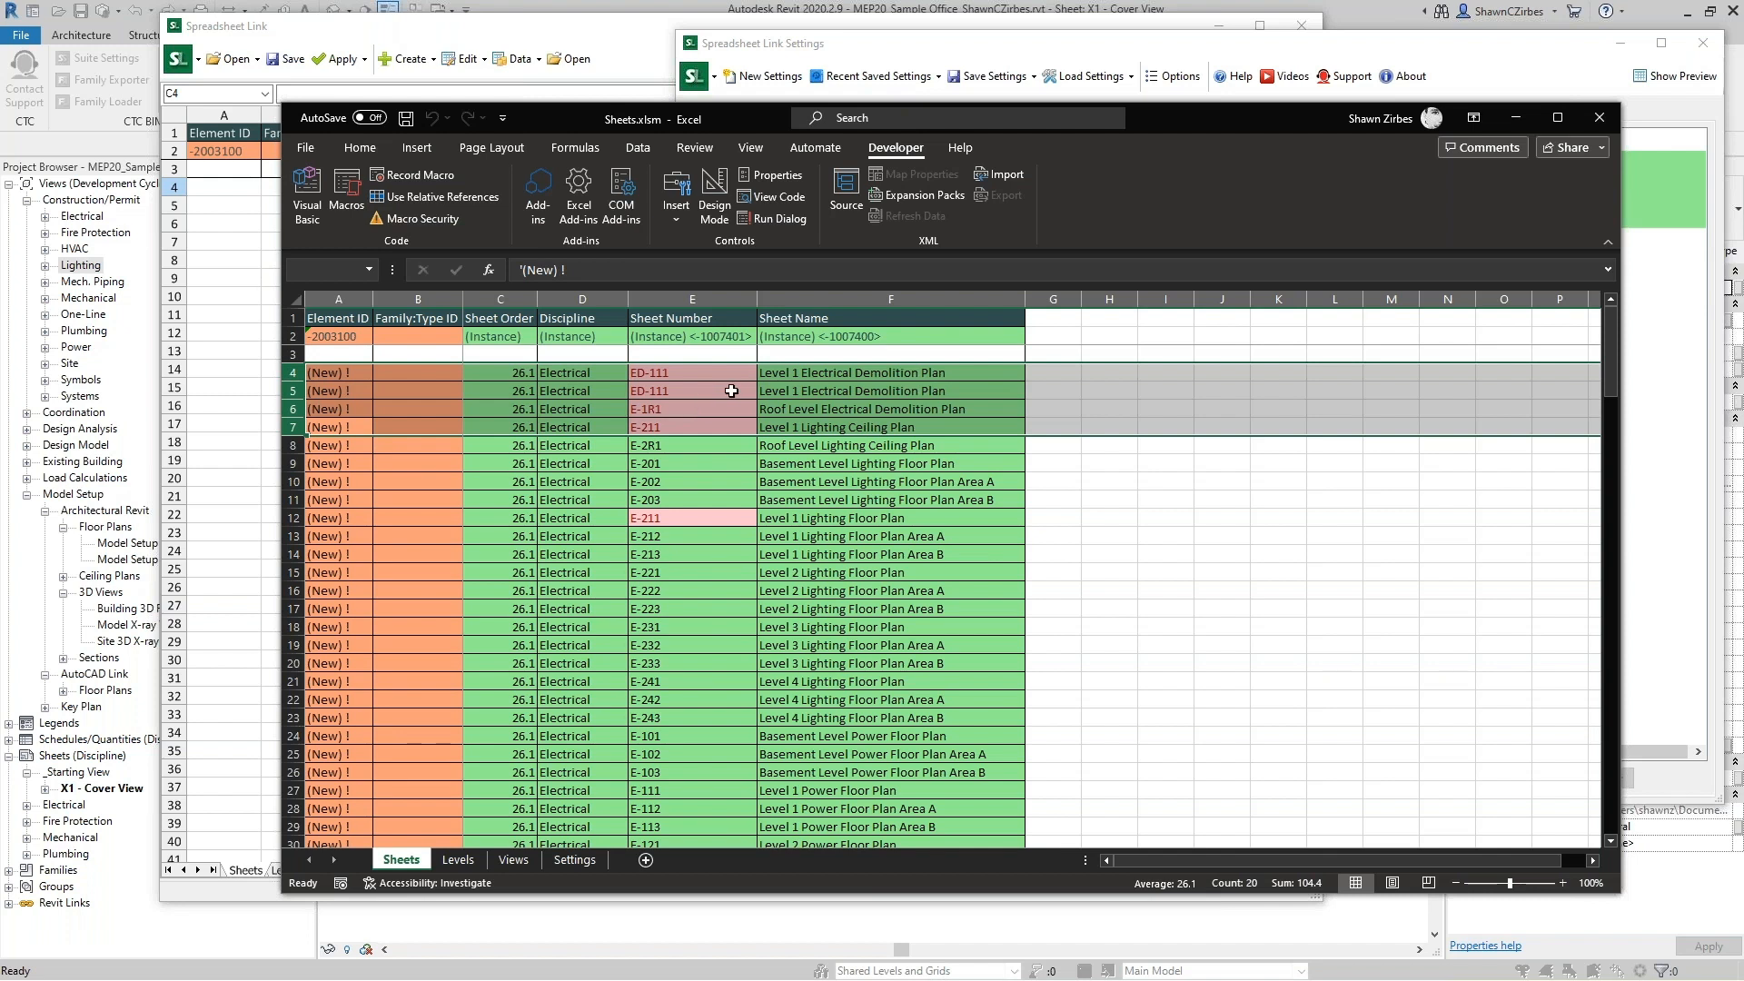
pyautogui.rightClick(293, 391)
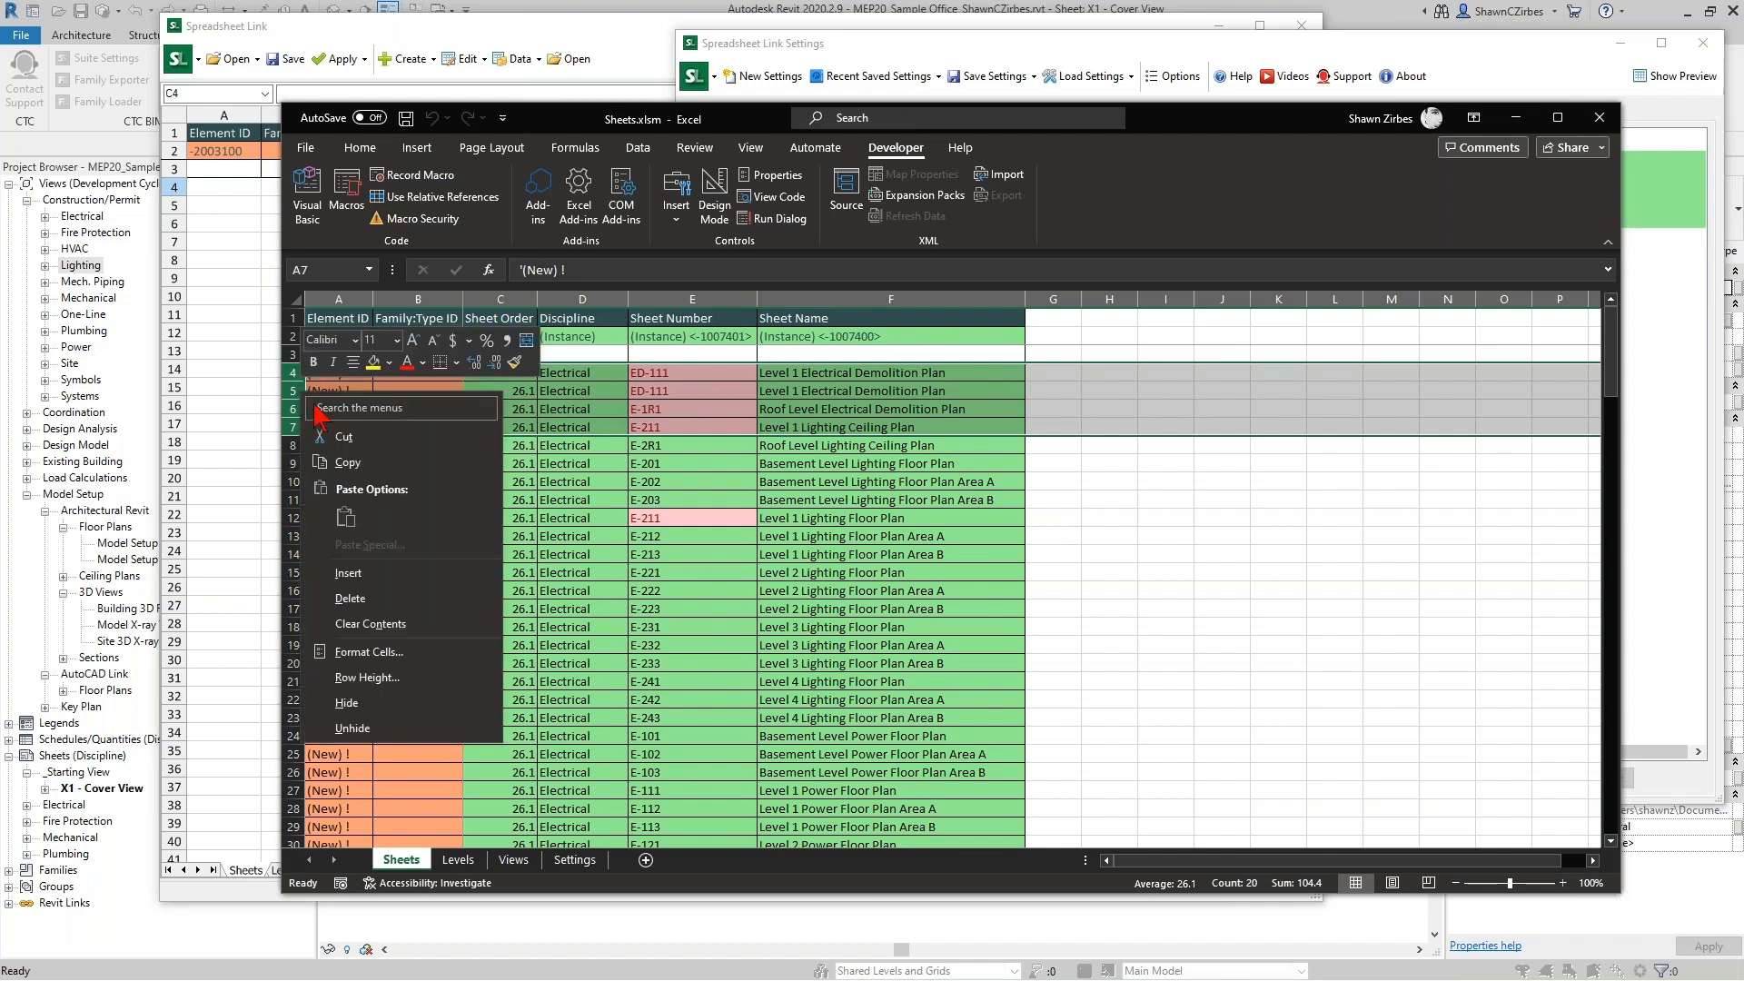
pyautogui.click(375, 600)
pyautogui.click(659, 376)
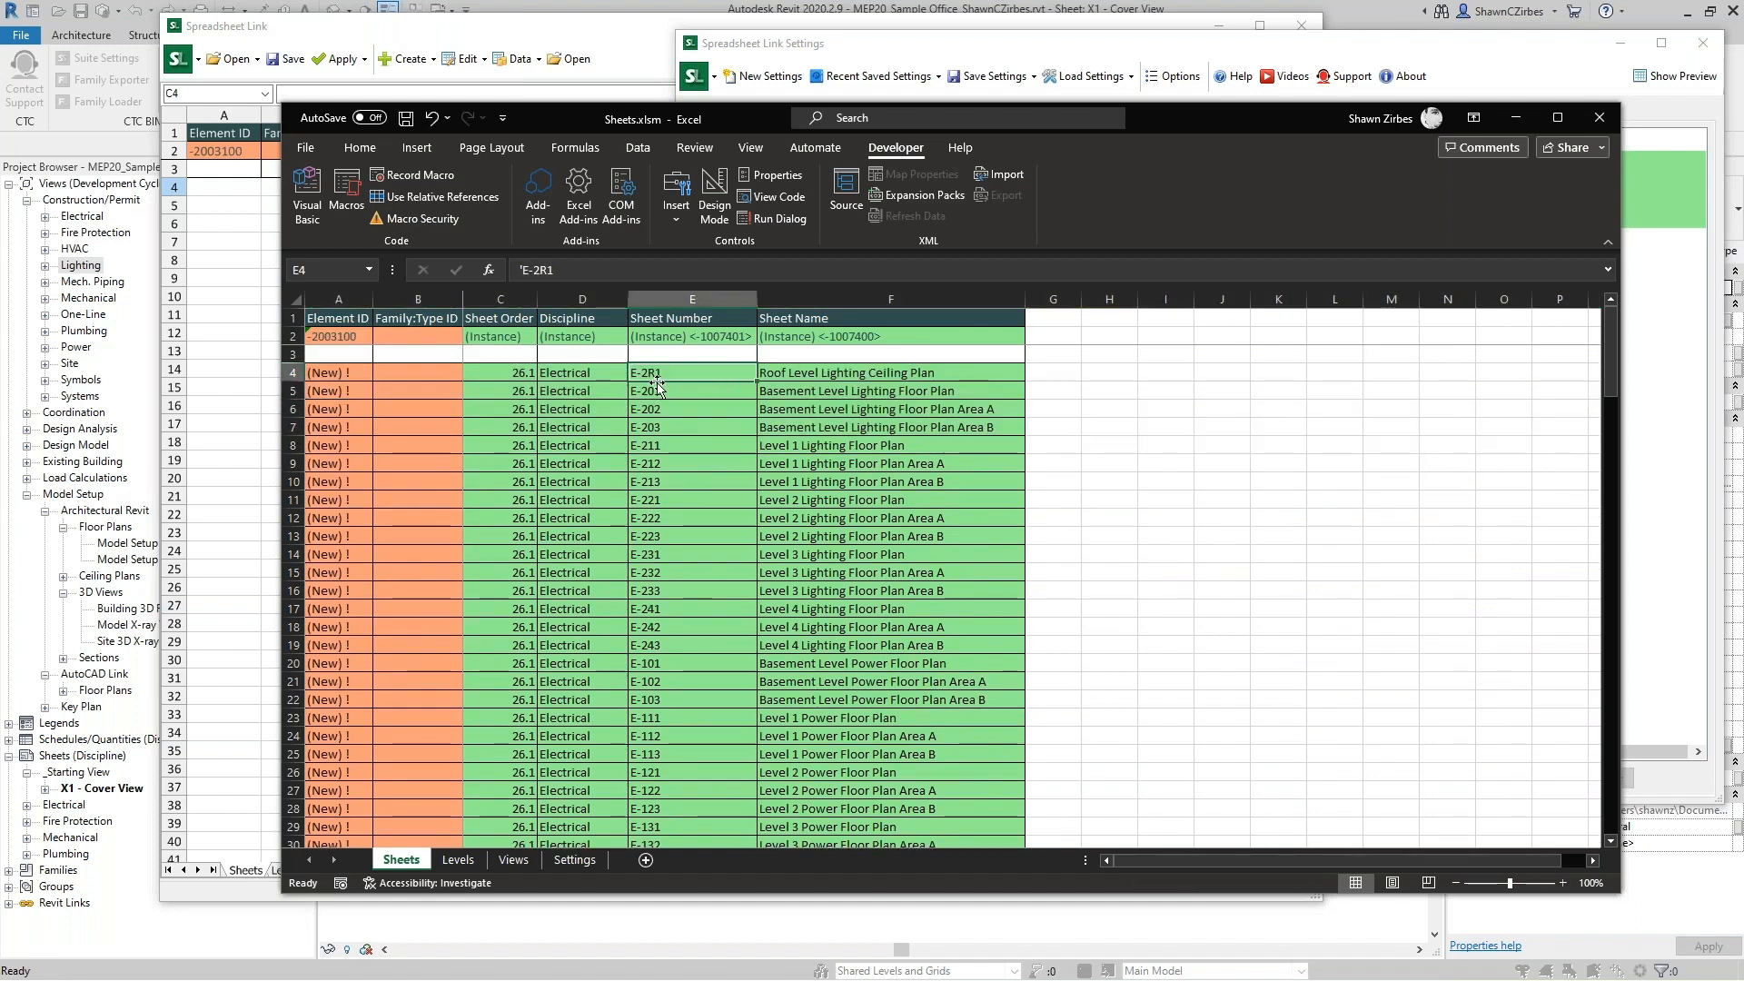
pyautogui.click(695, 446)
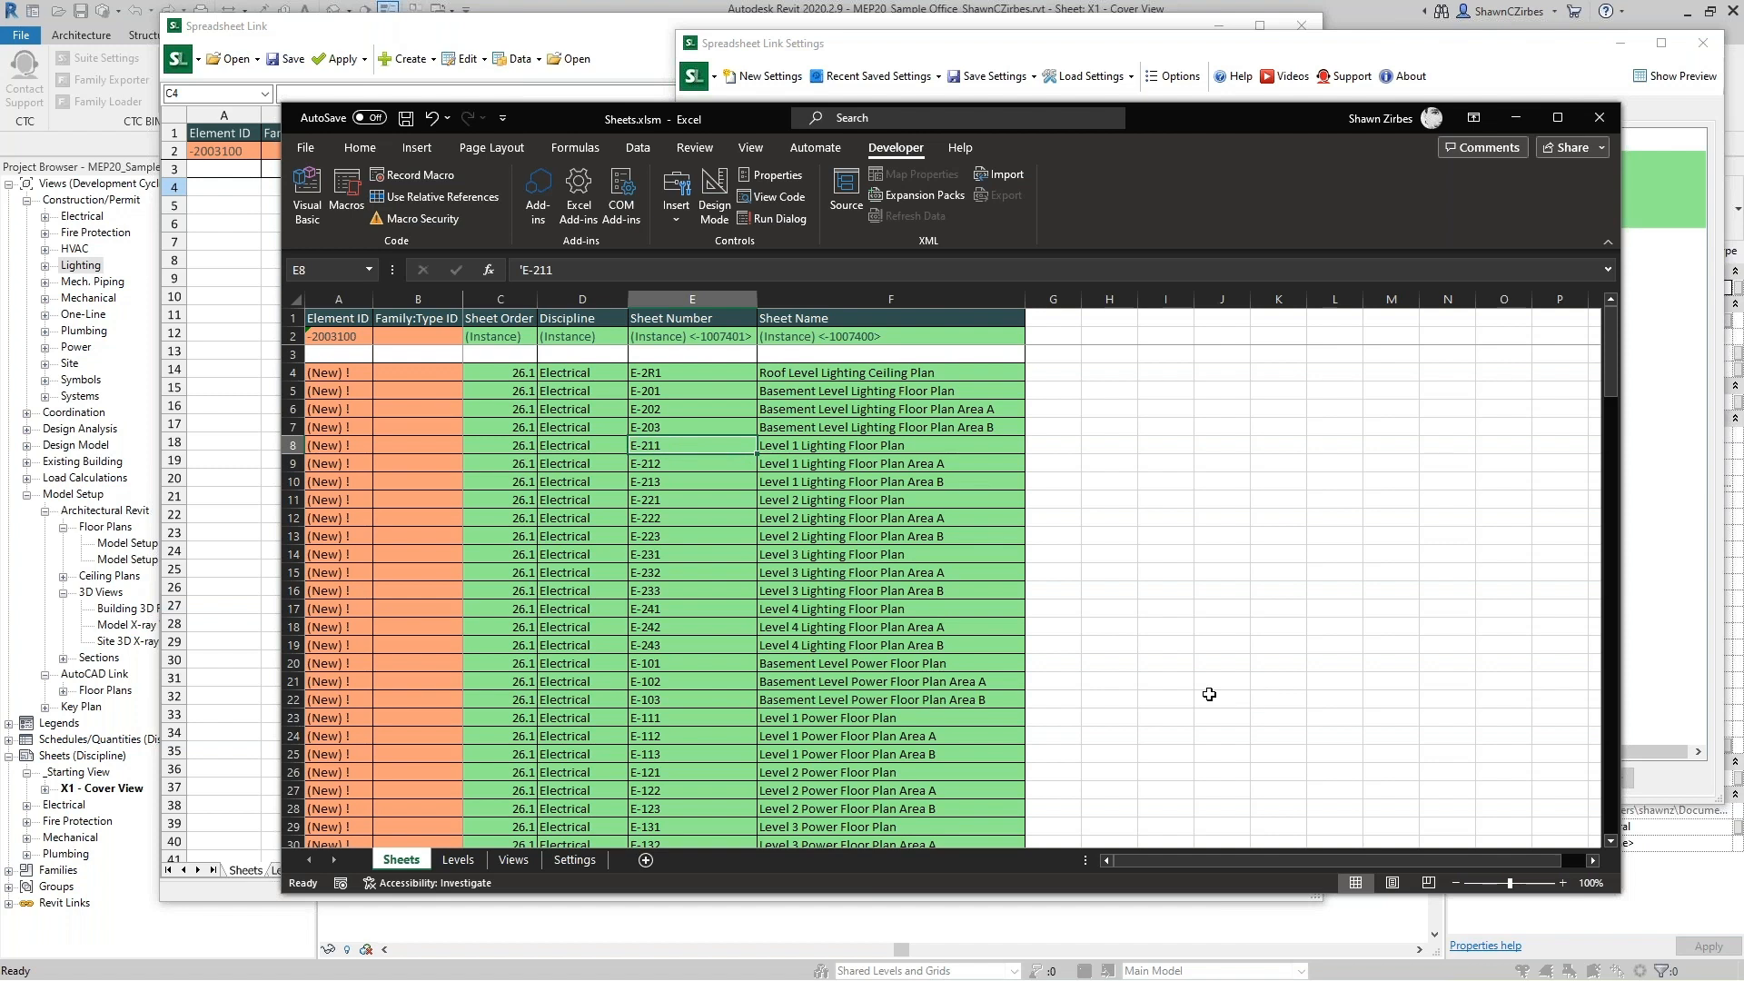
# Delete the Level 1 and Roof Level Hvac Ceiling Plan rows, 43 and 44.
pyautogui.scroll(-10, 782, 545)
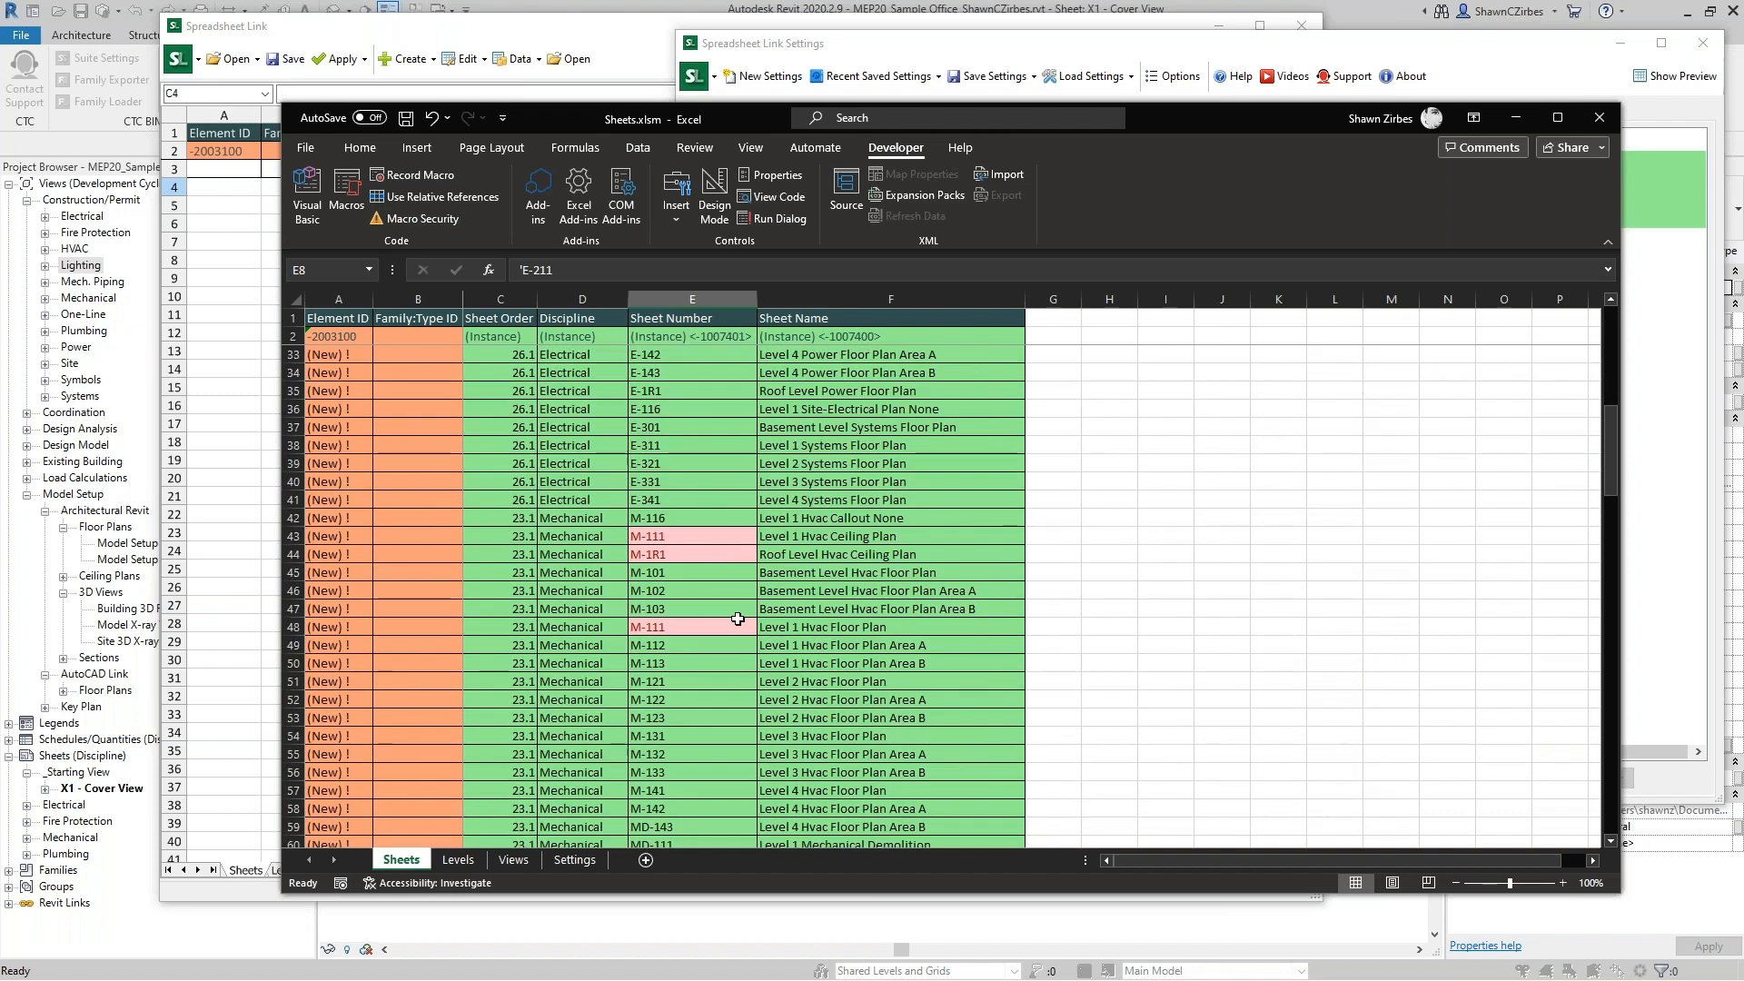
pyautogui.click(802, 629)
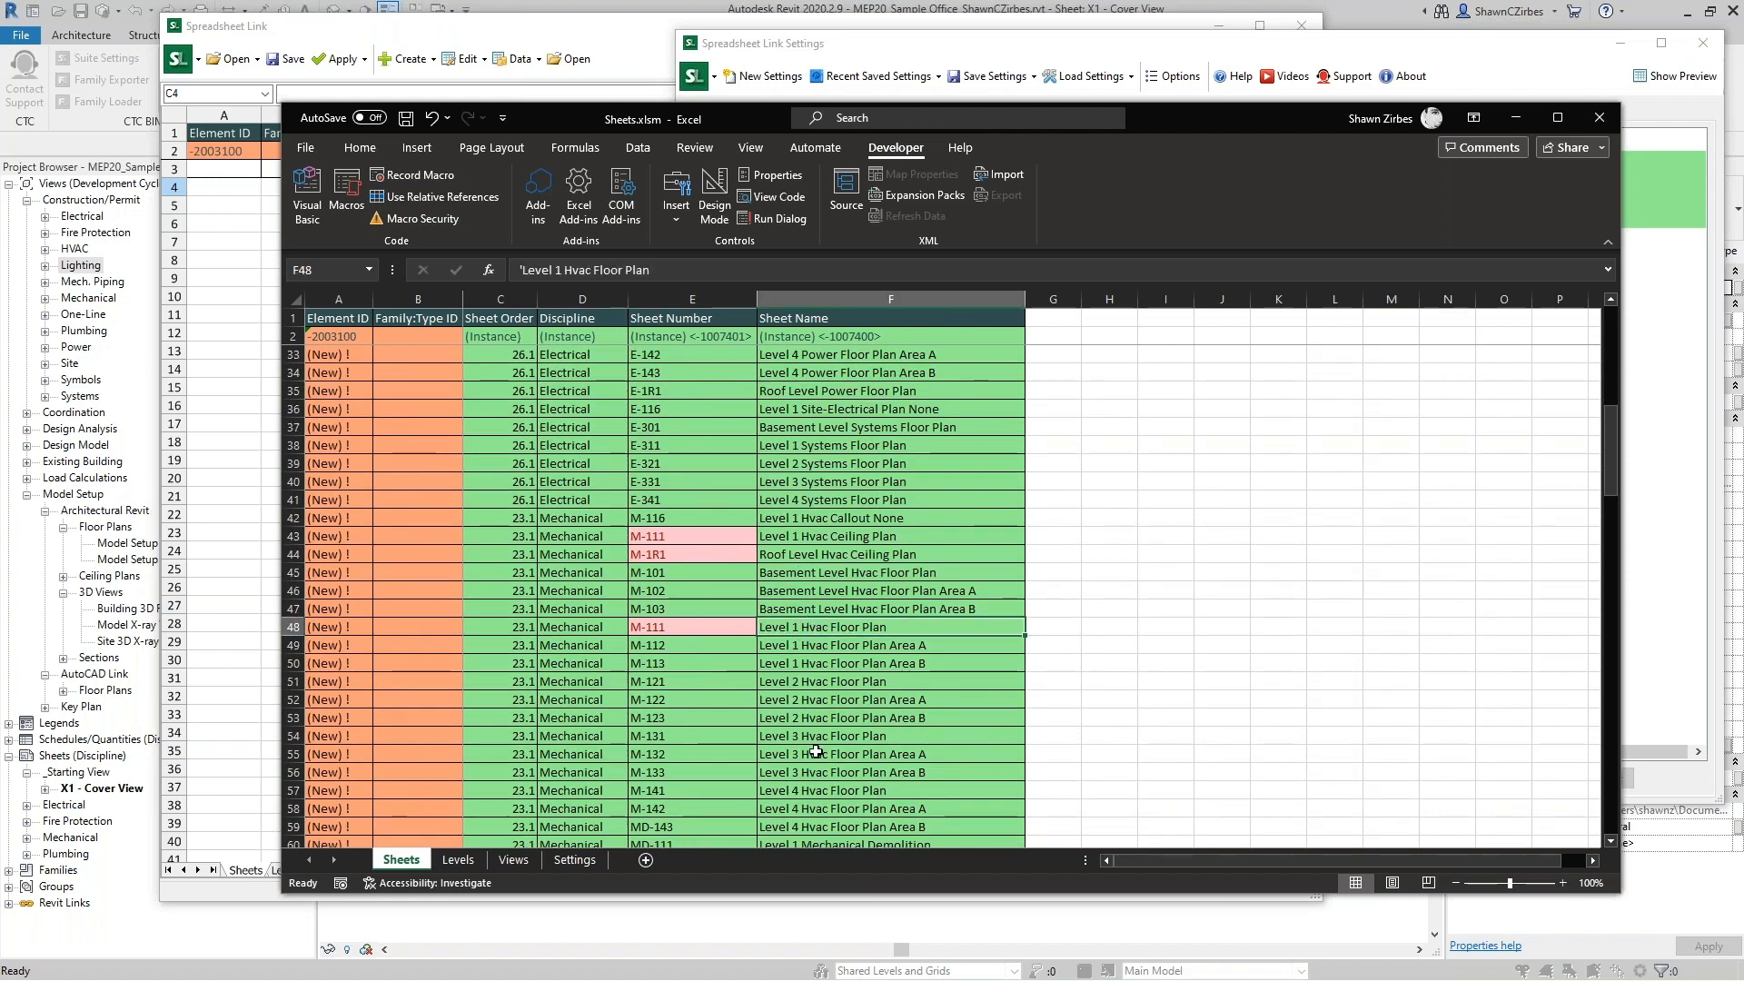
pyautogui.click(786, 538)
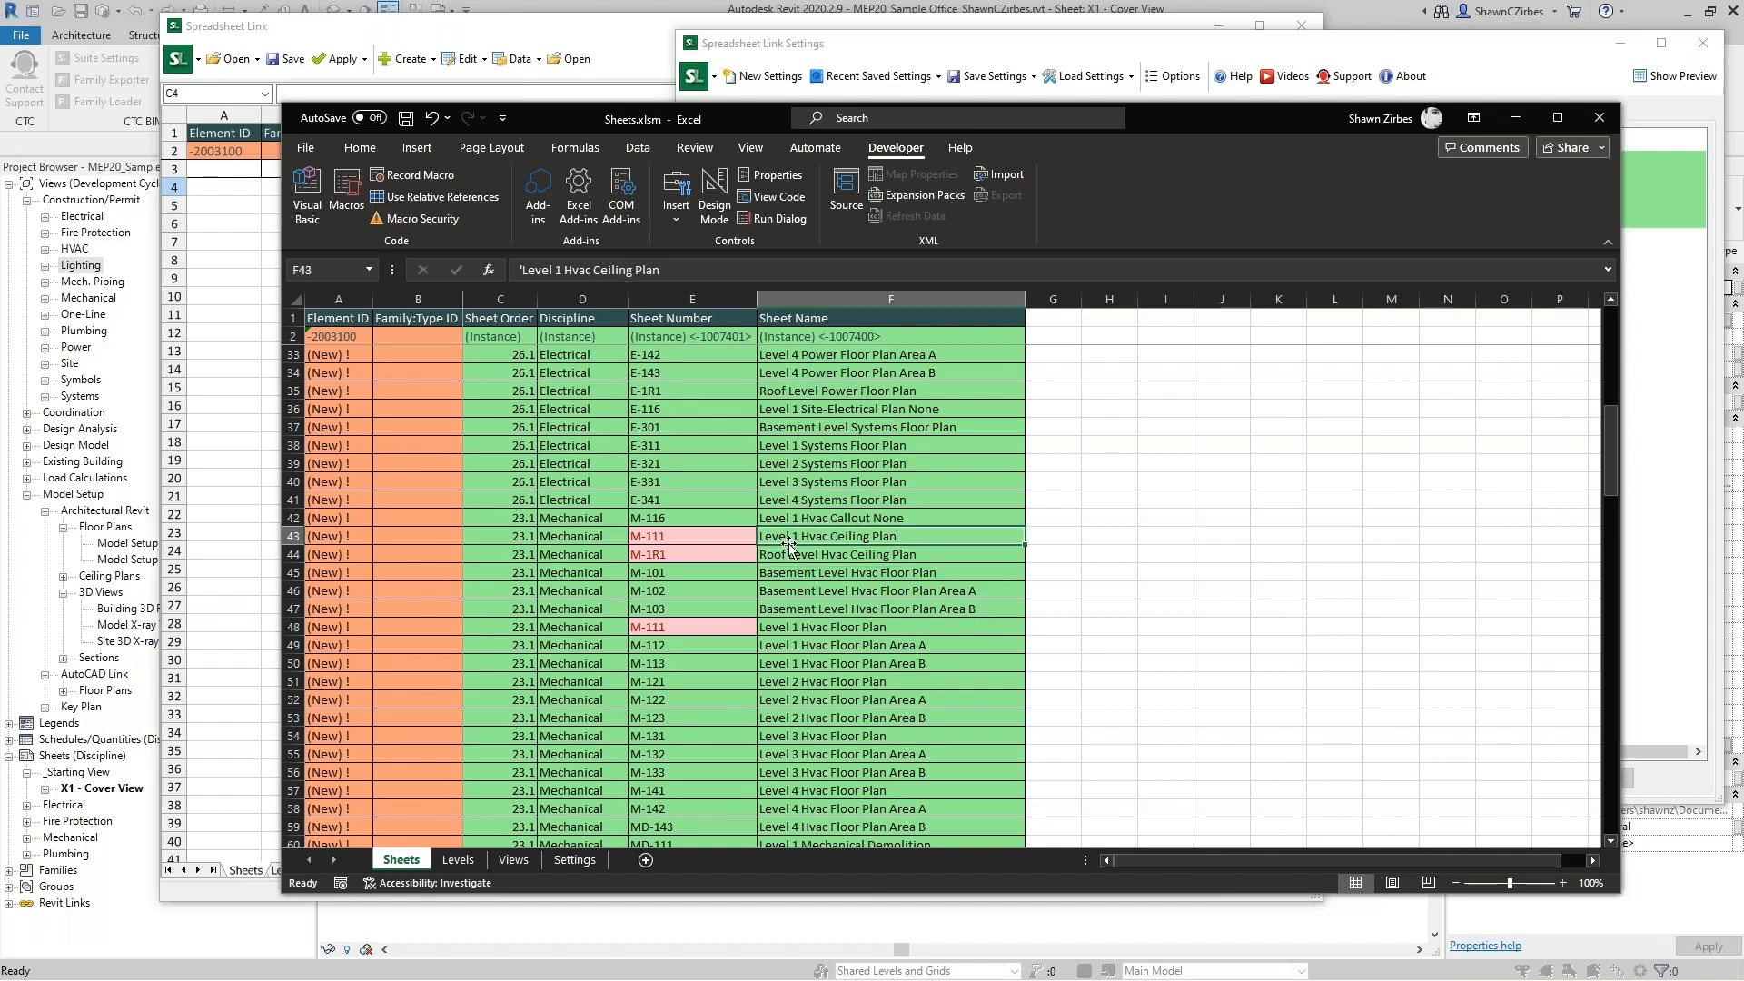
pyautogui.click(796, 553)
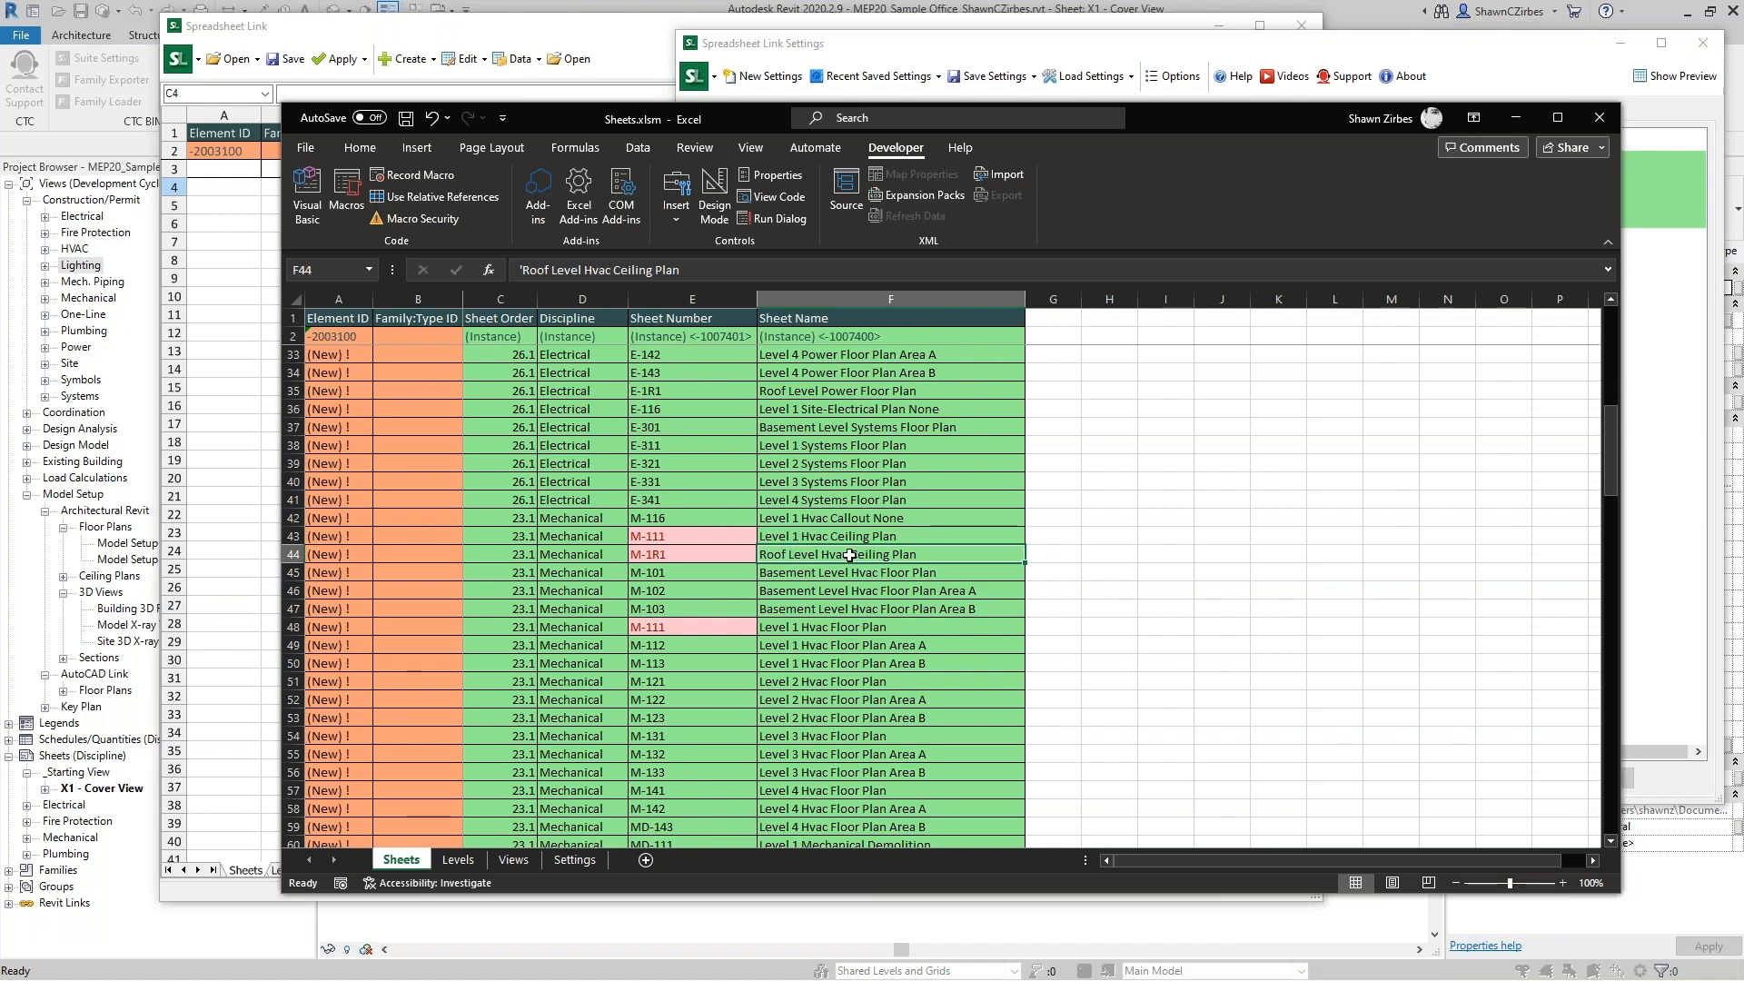
pyautogui.moveTo(293, 536); pyautogui.dragTo(292, 554)
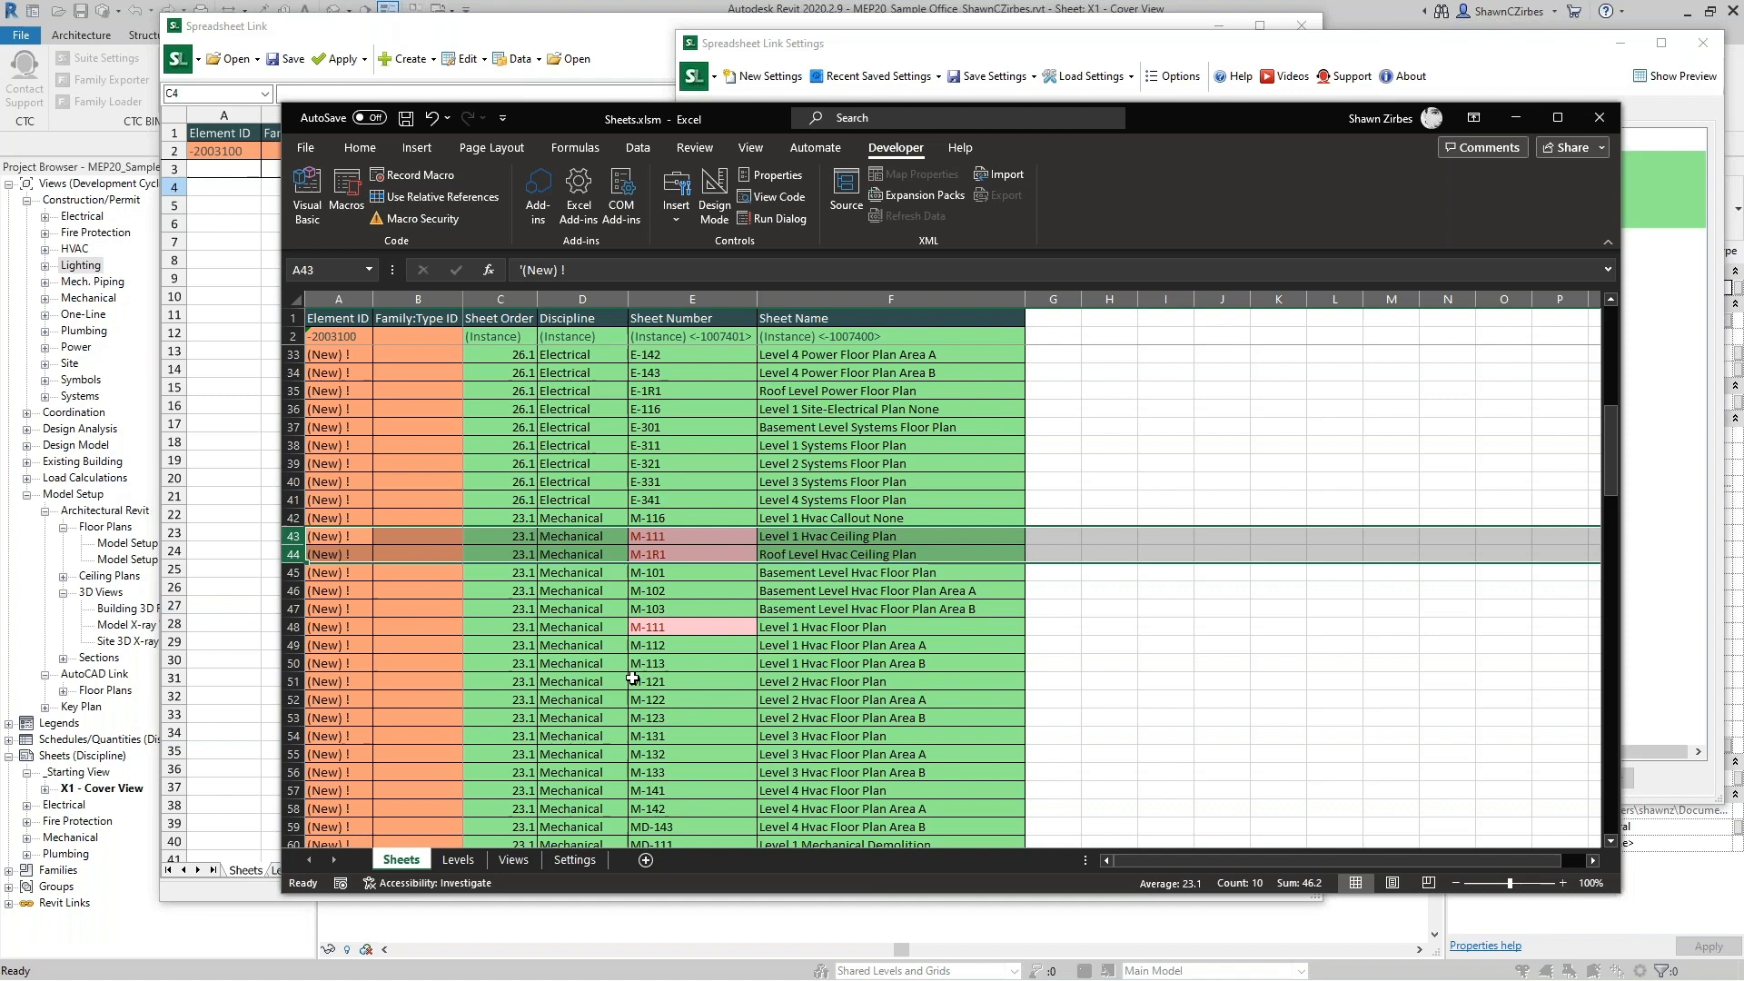
pyautogui.rightClick(294, 545)
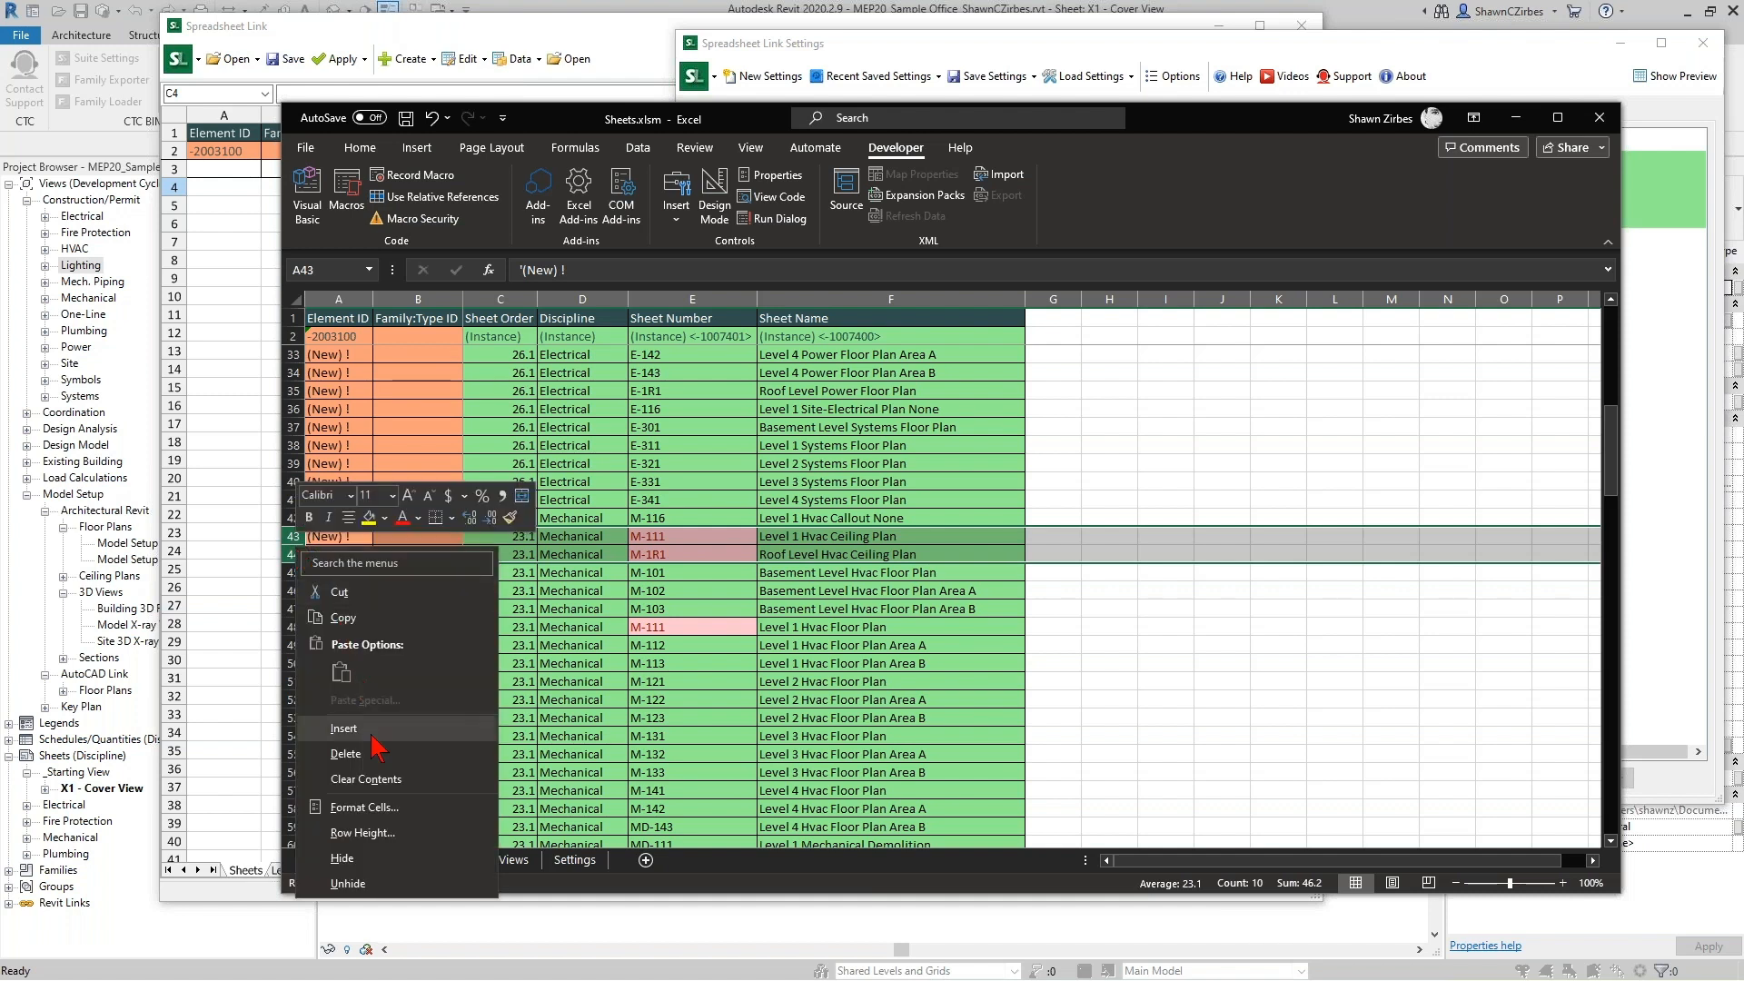
pyautogui.click(346, 754)
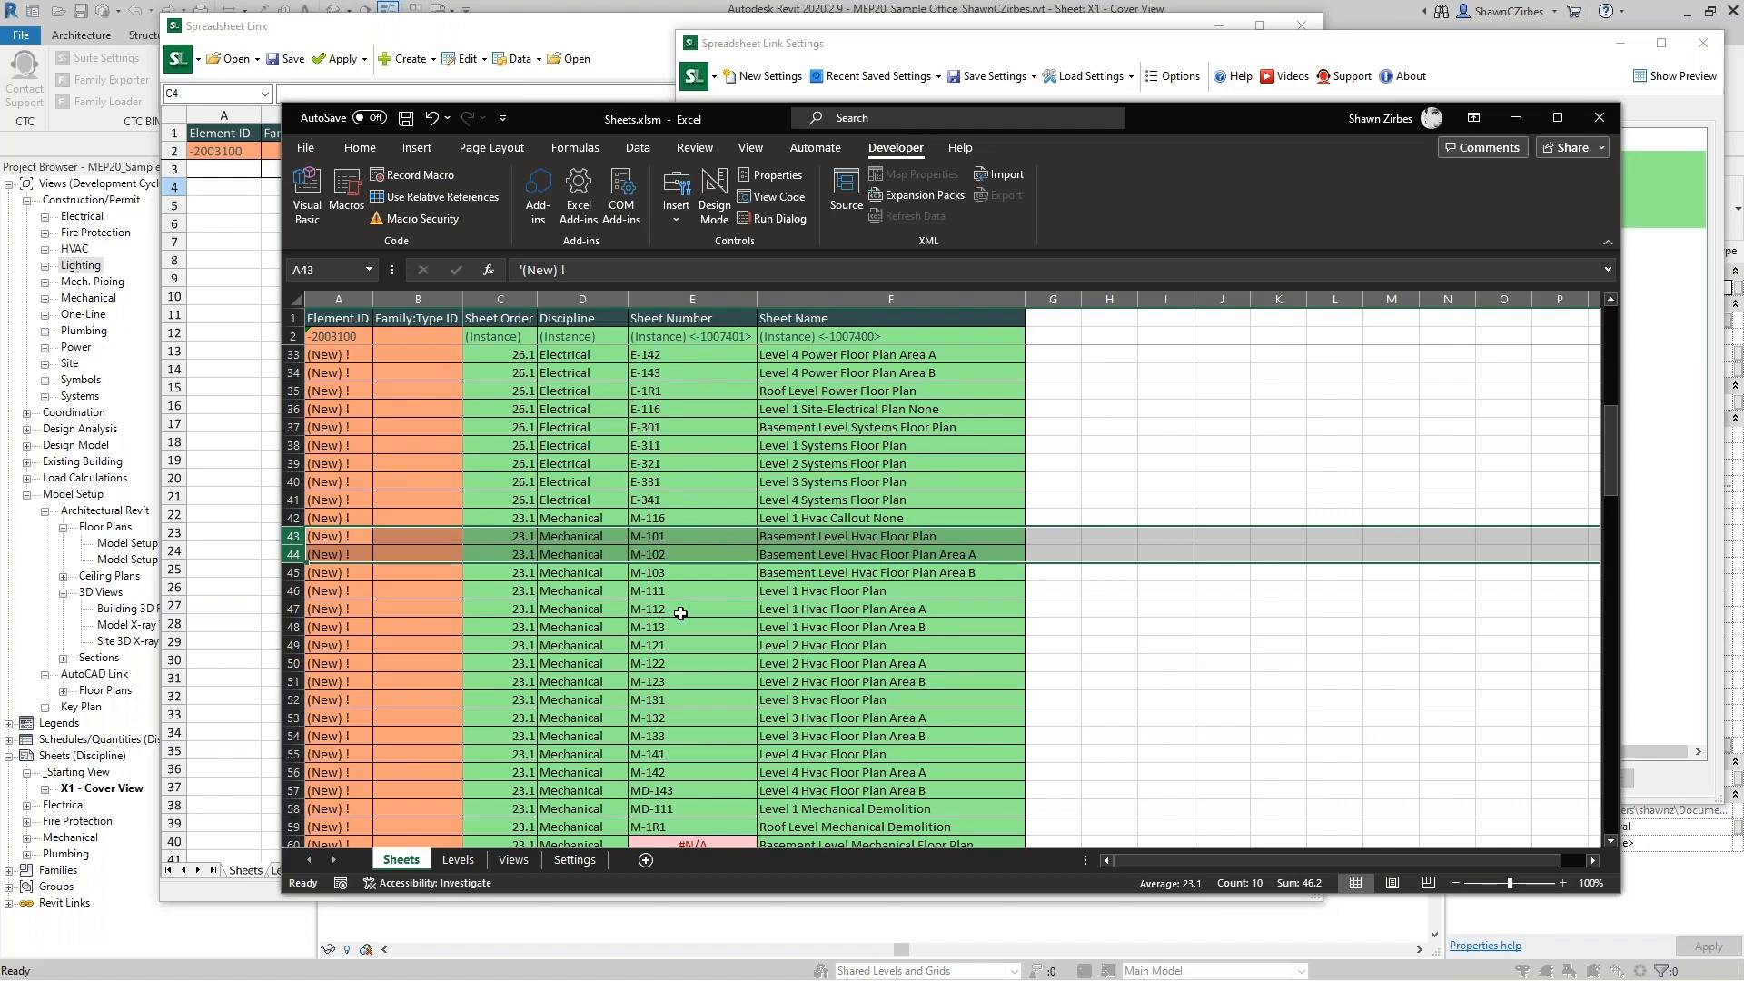
# Delete rows 60 to 74, the Mechanical Floor Plan sheets with #N/A sheet numbers.
pyautogui.scroll(-7, 680, 613)
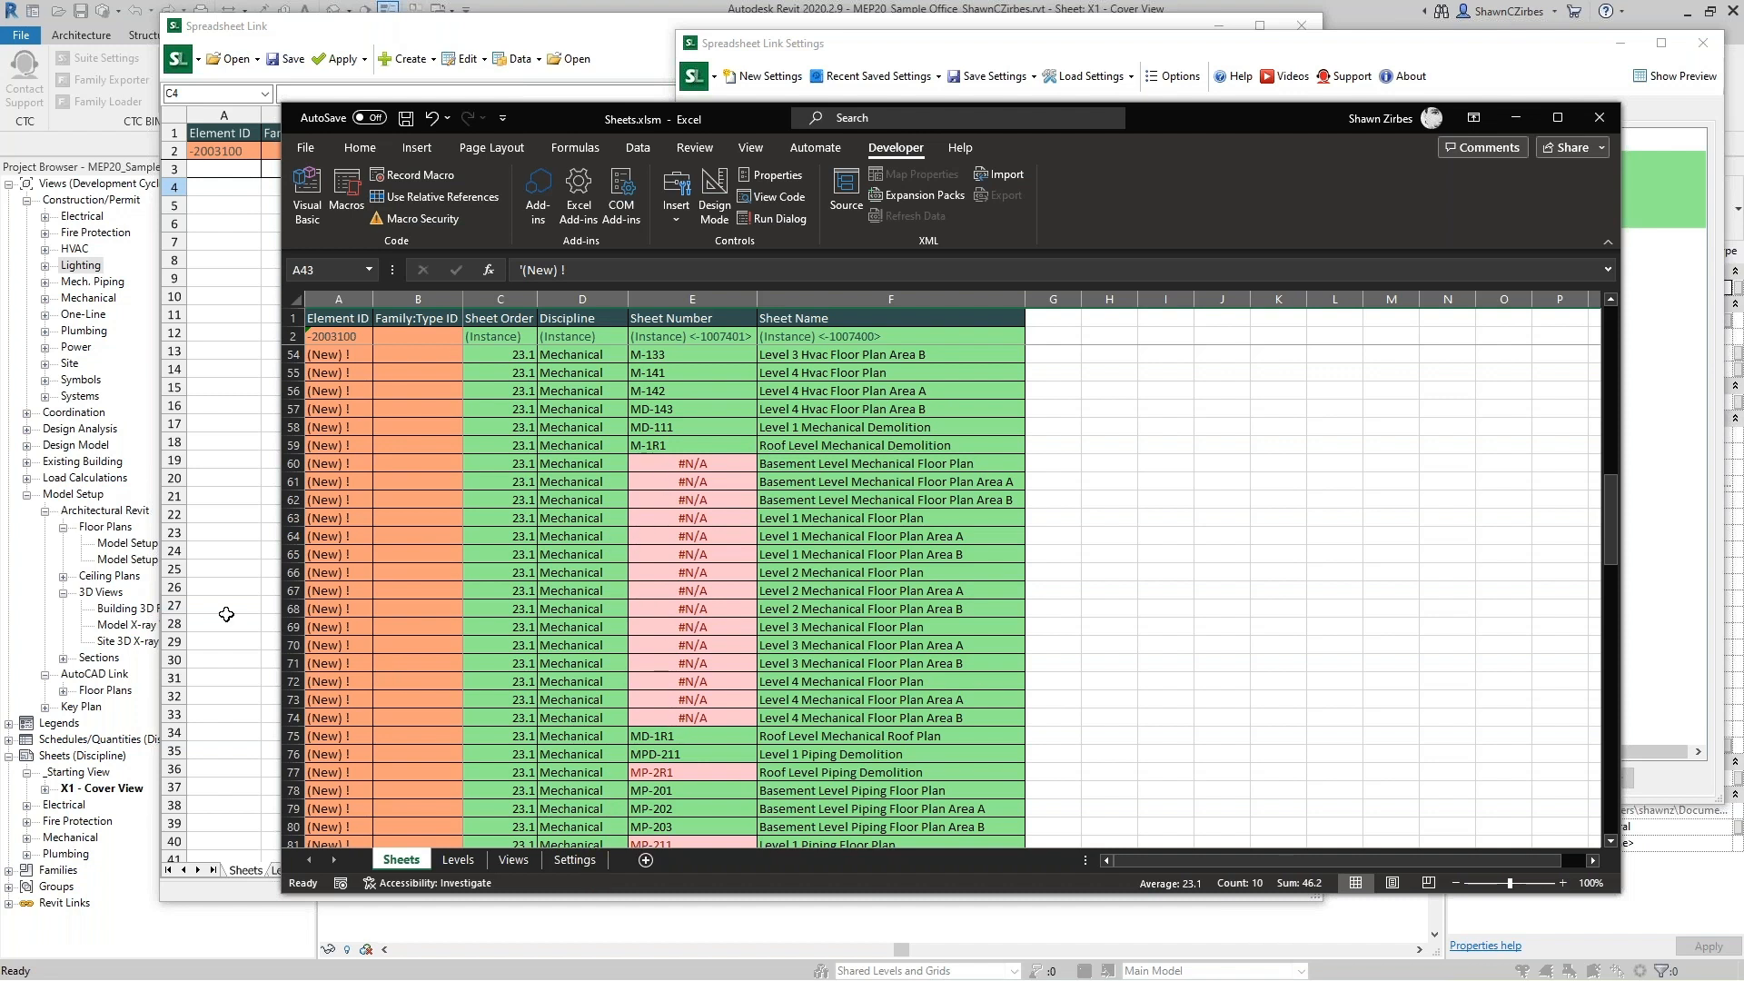
pyautogui.click(291, 464)
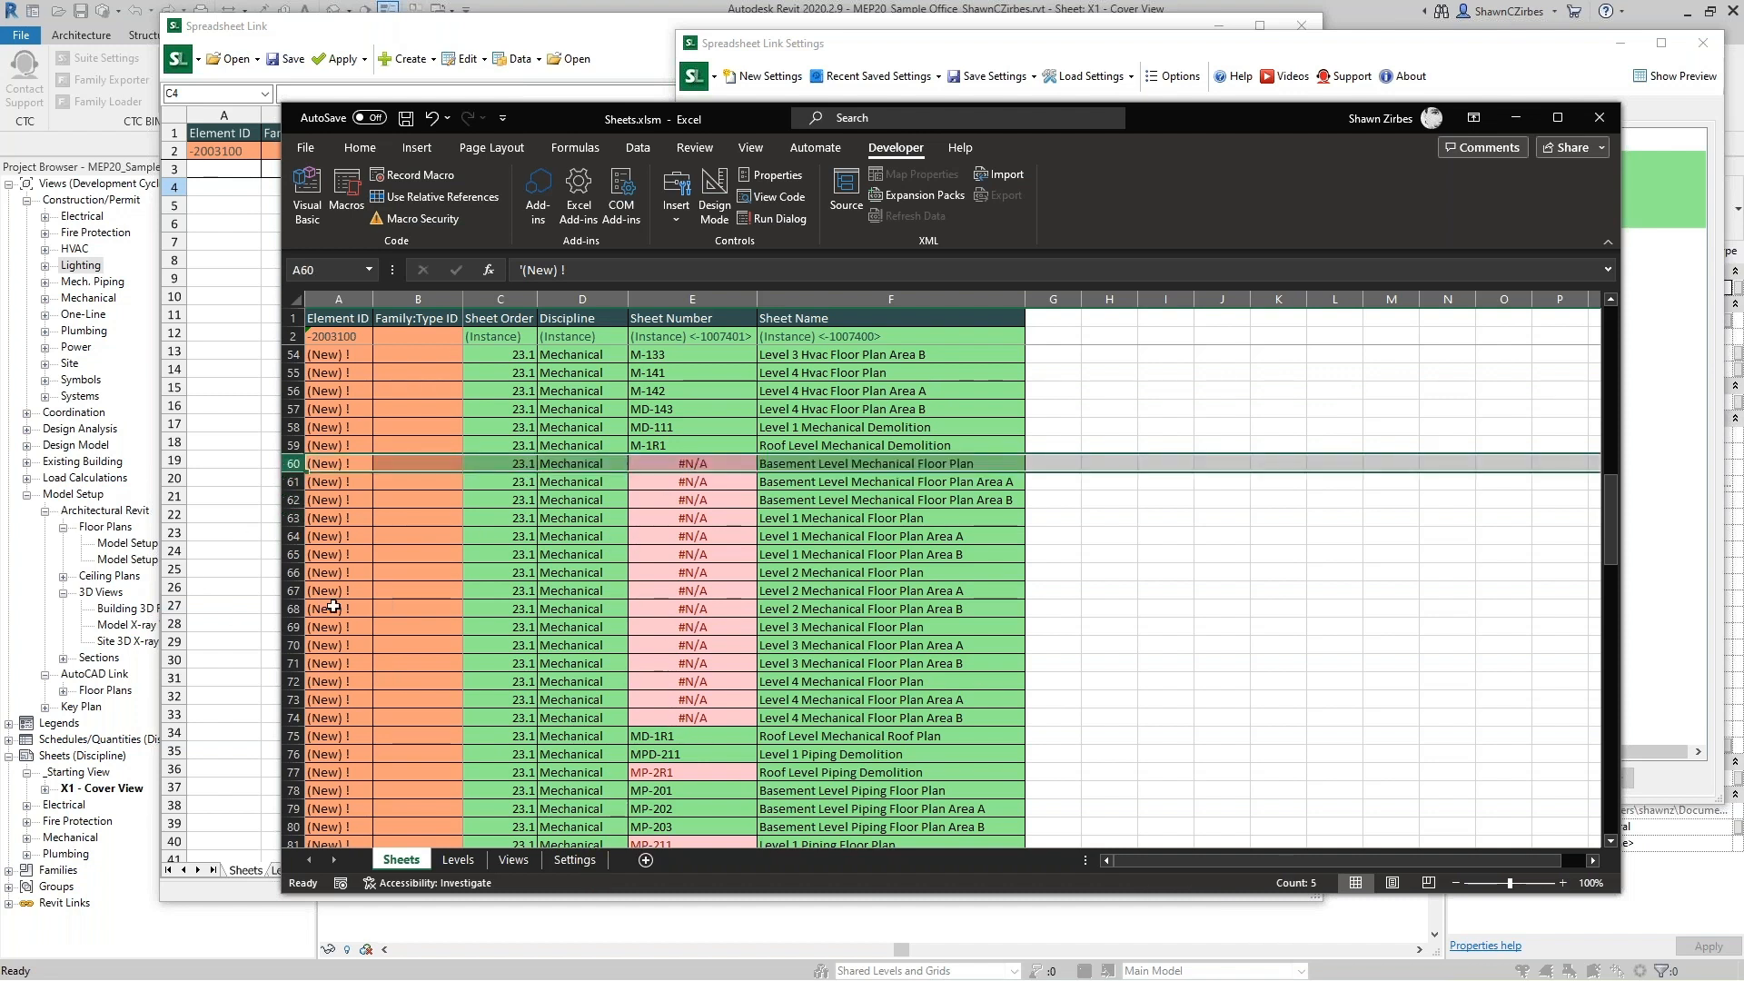
pyautogui.keyDown('shift'); pyautogui.click(293, 717); pyautogui.keyUp('shift')
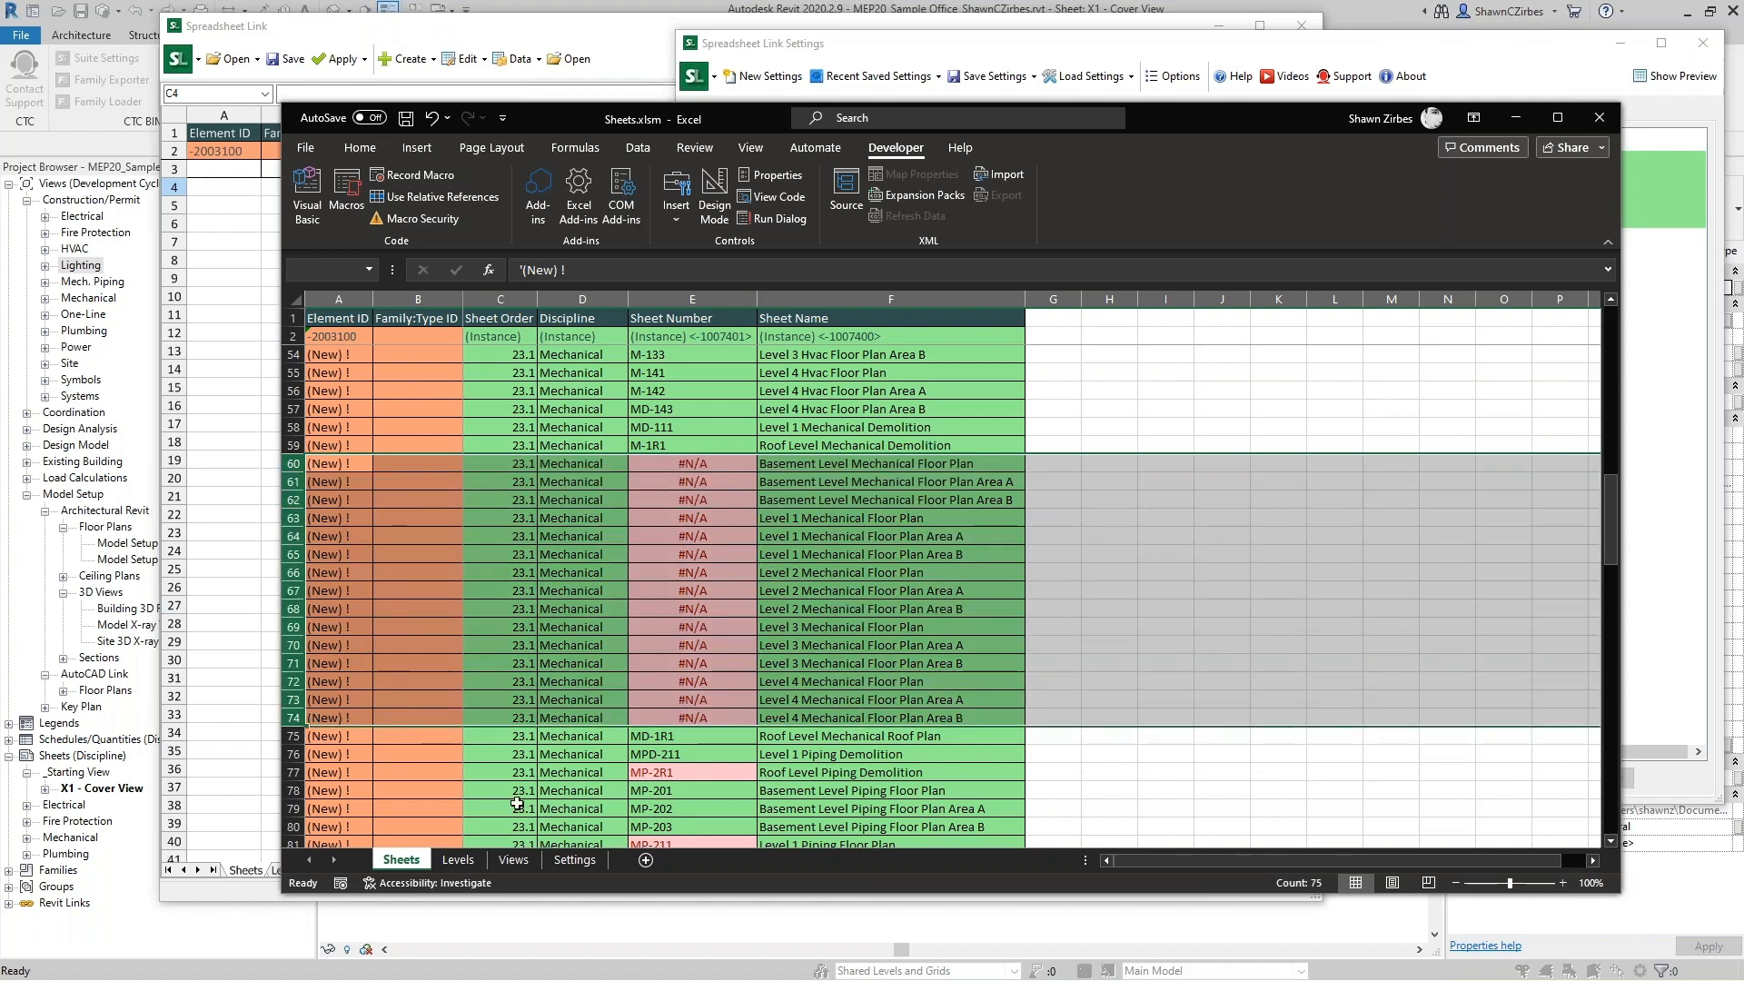
pyautogui.rightClick(293, 590)
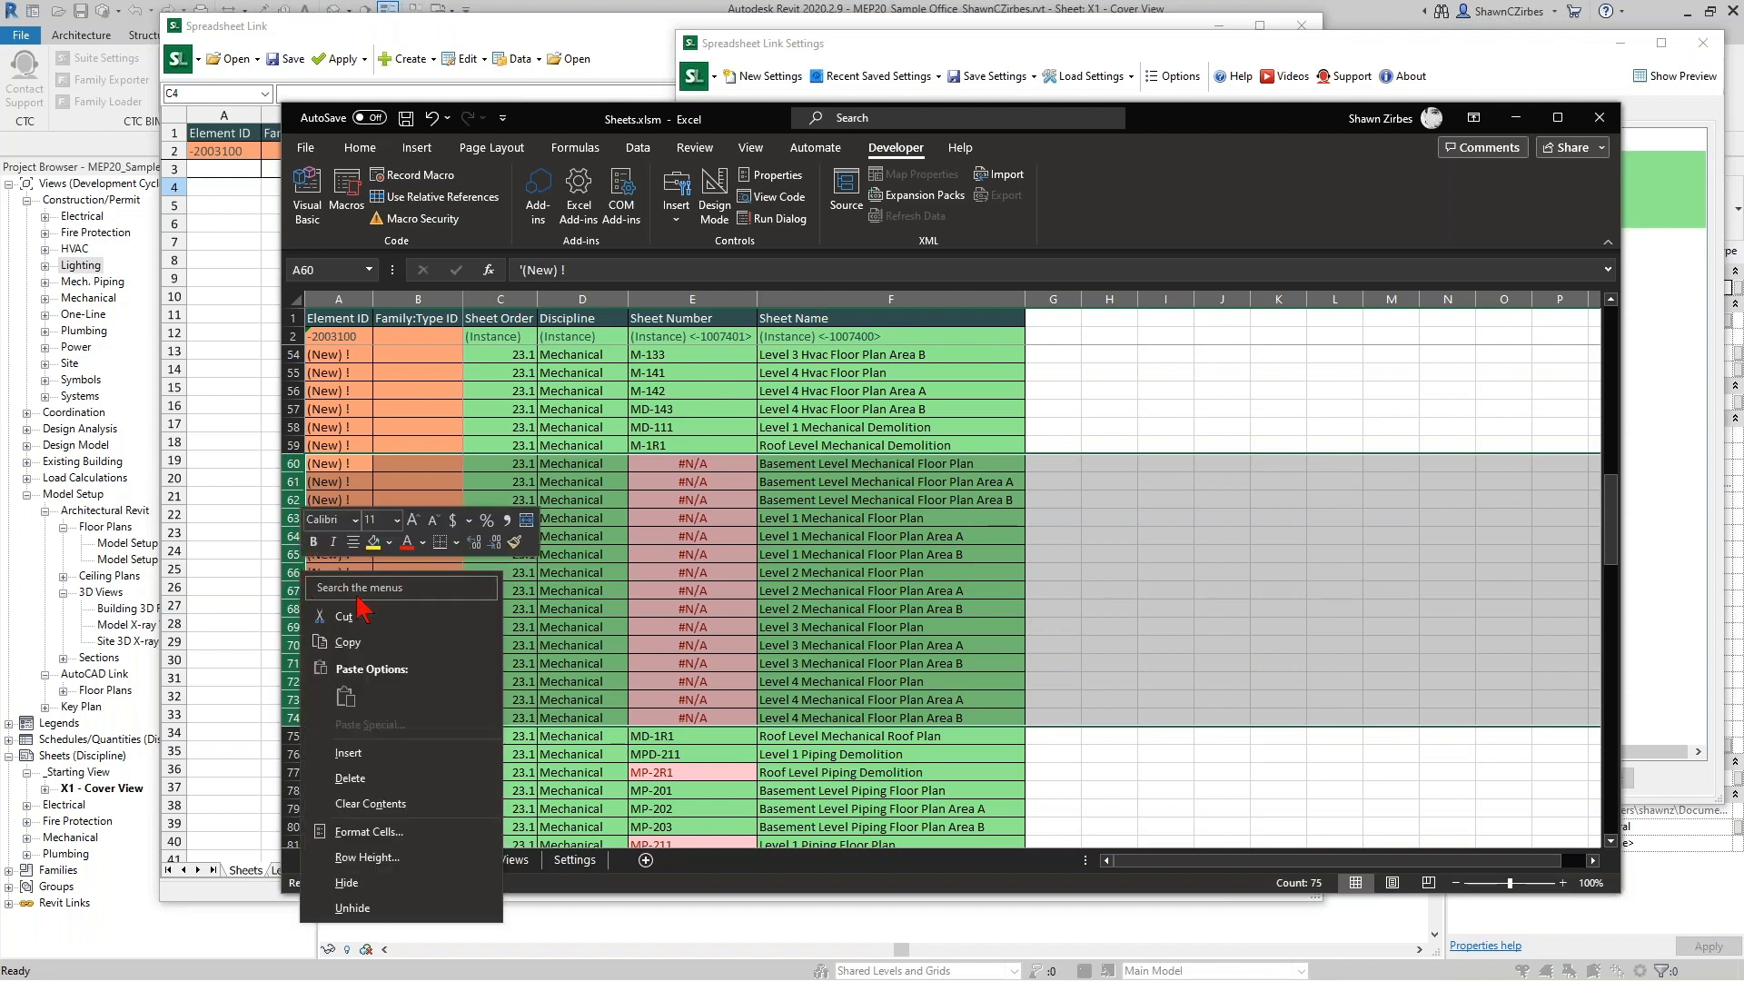
pyautogui.click(397, 779)
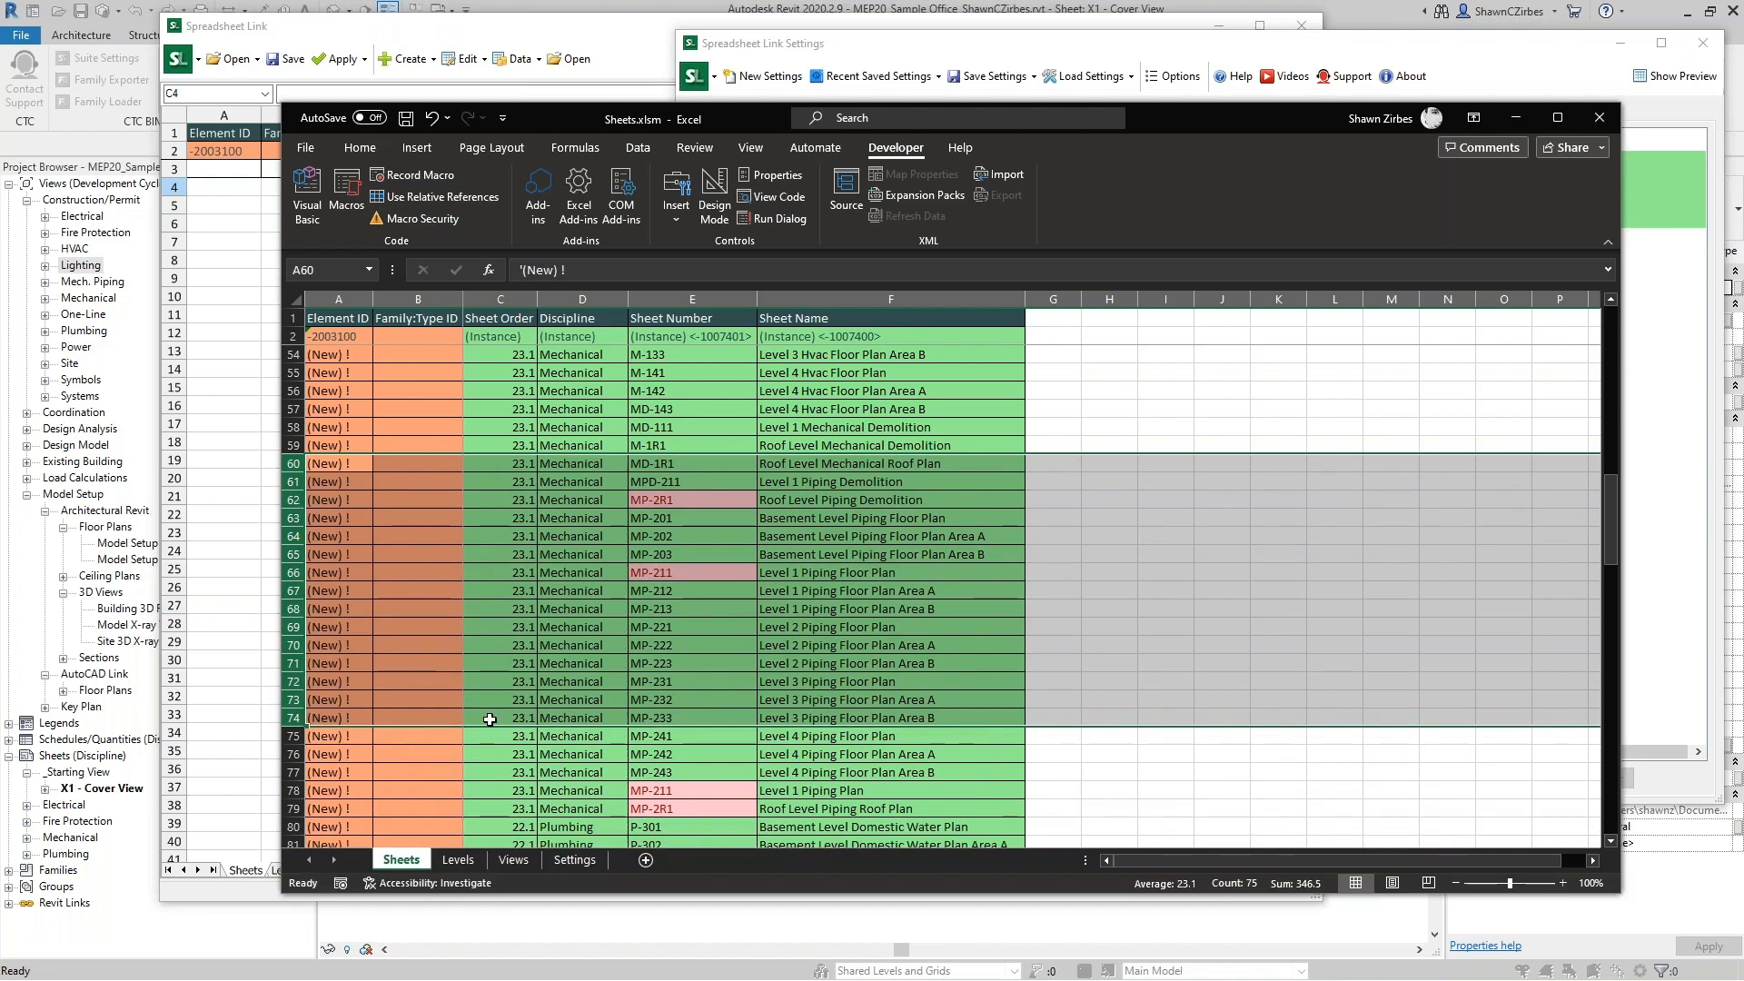
# Delete rows 59 to 62, covering the roof mechanical demolition, mechanical roof plan and both piping demolition sheets.
pyautogui.click(672, 506)
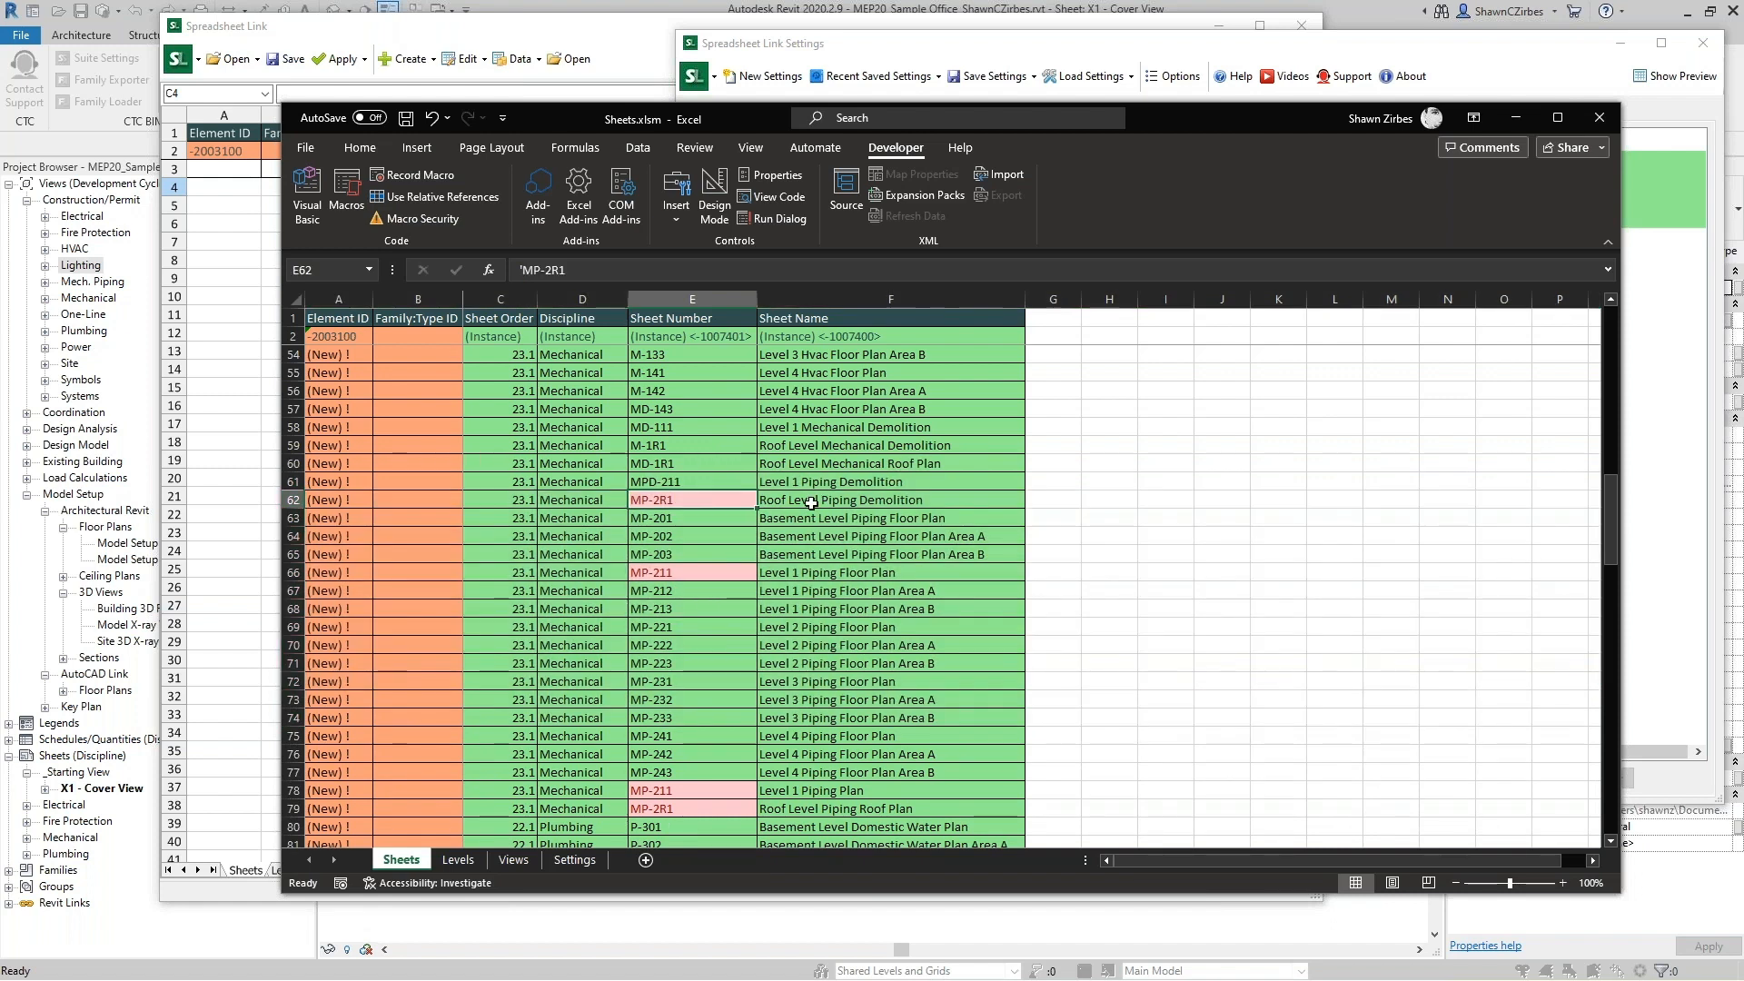
pyautogui.click(288, 489)
pyautogui.moveTo(288, 491); pyautogui.dragTo(289, 500)
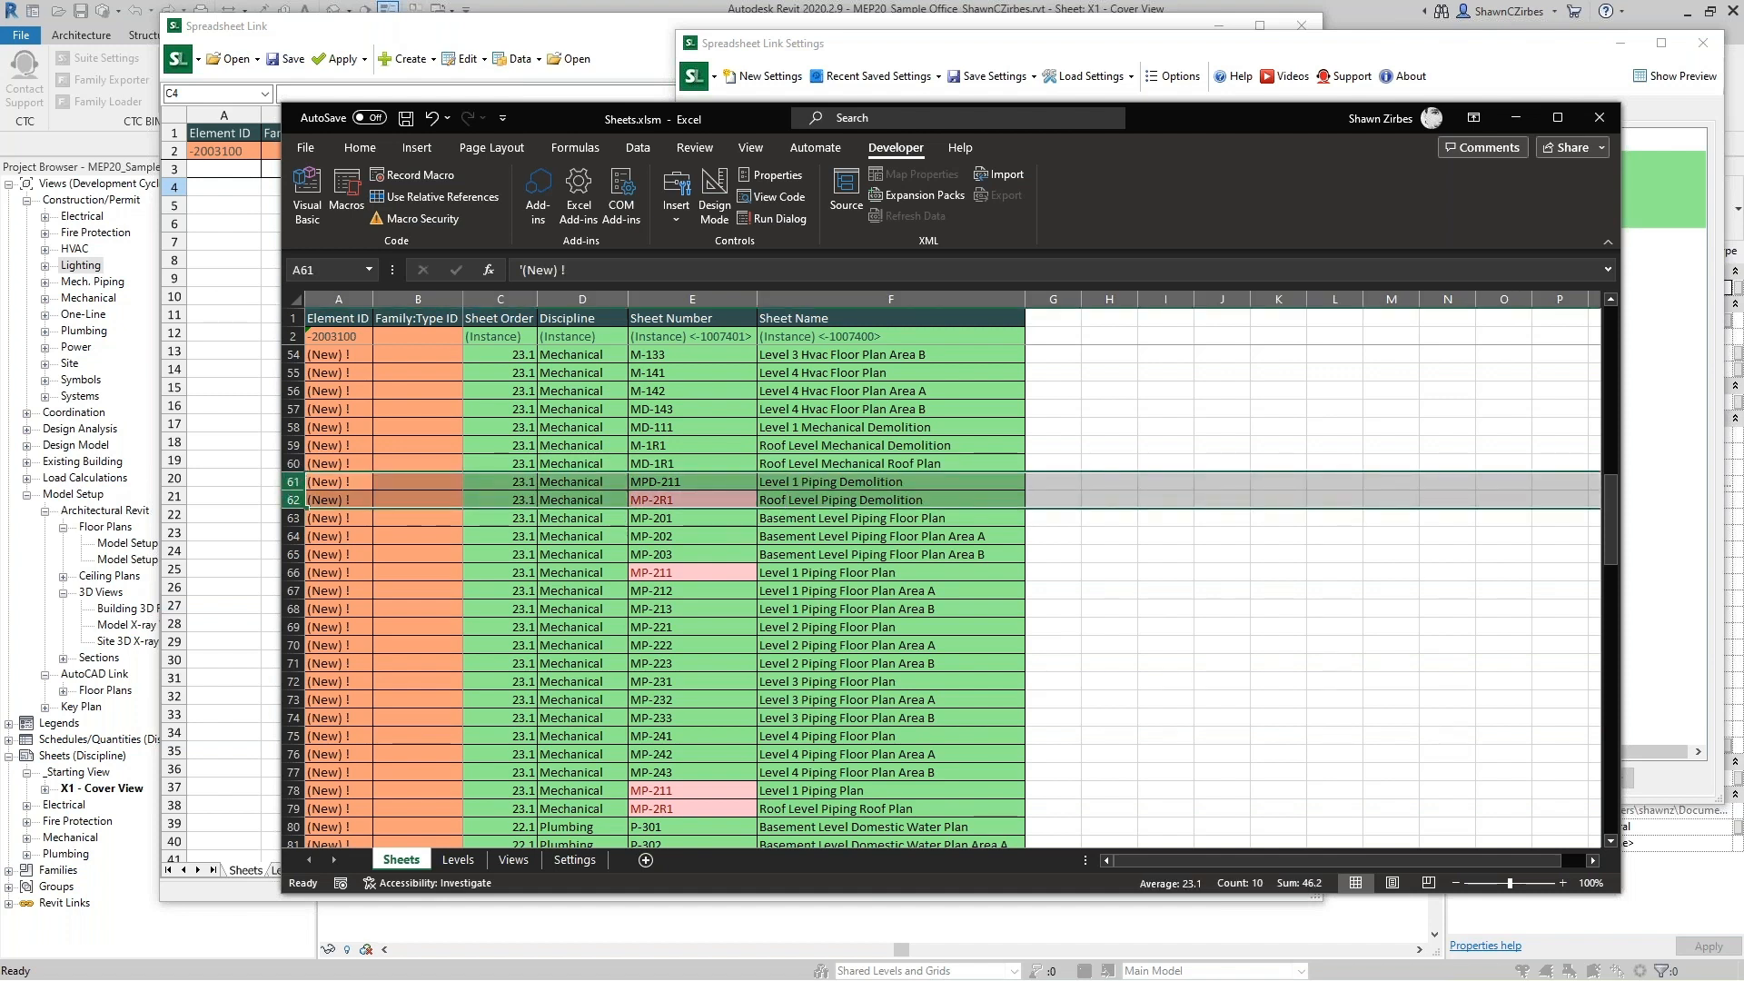
pyautogui.keyDown('ctrl'); pyautogui.click(289, 445); pyautogui.keyUp('ctrl')
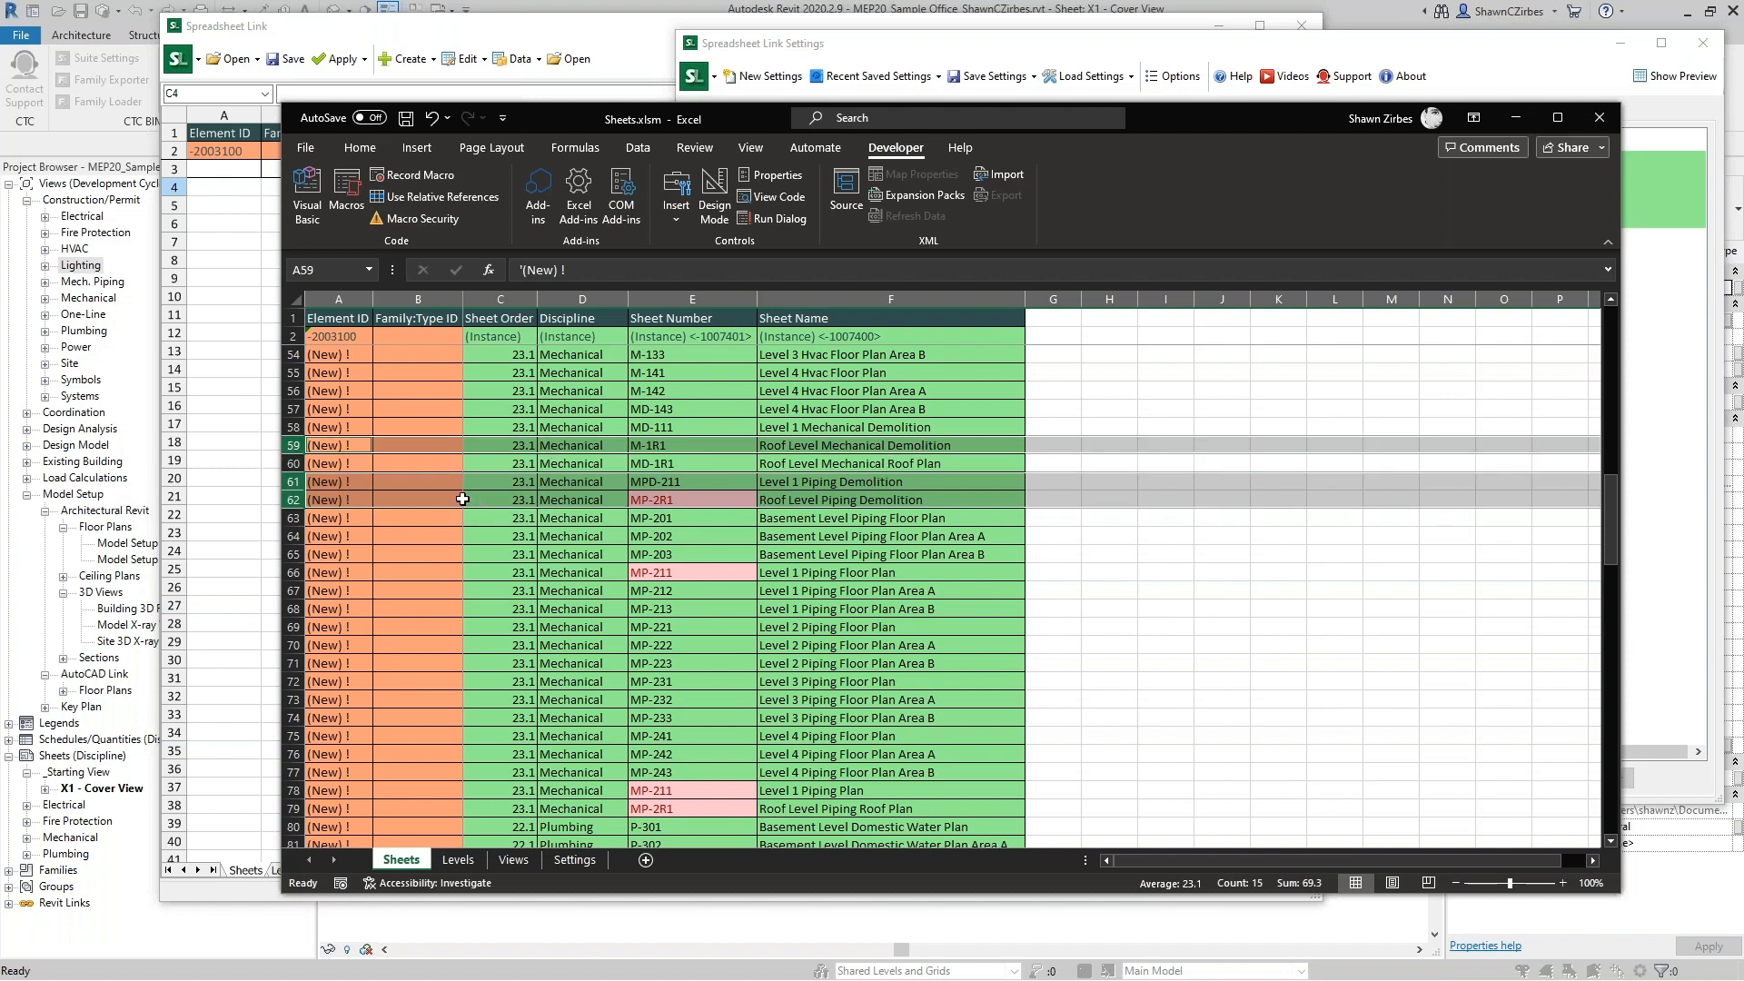
pyautogui.rightClick(285, 493)
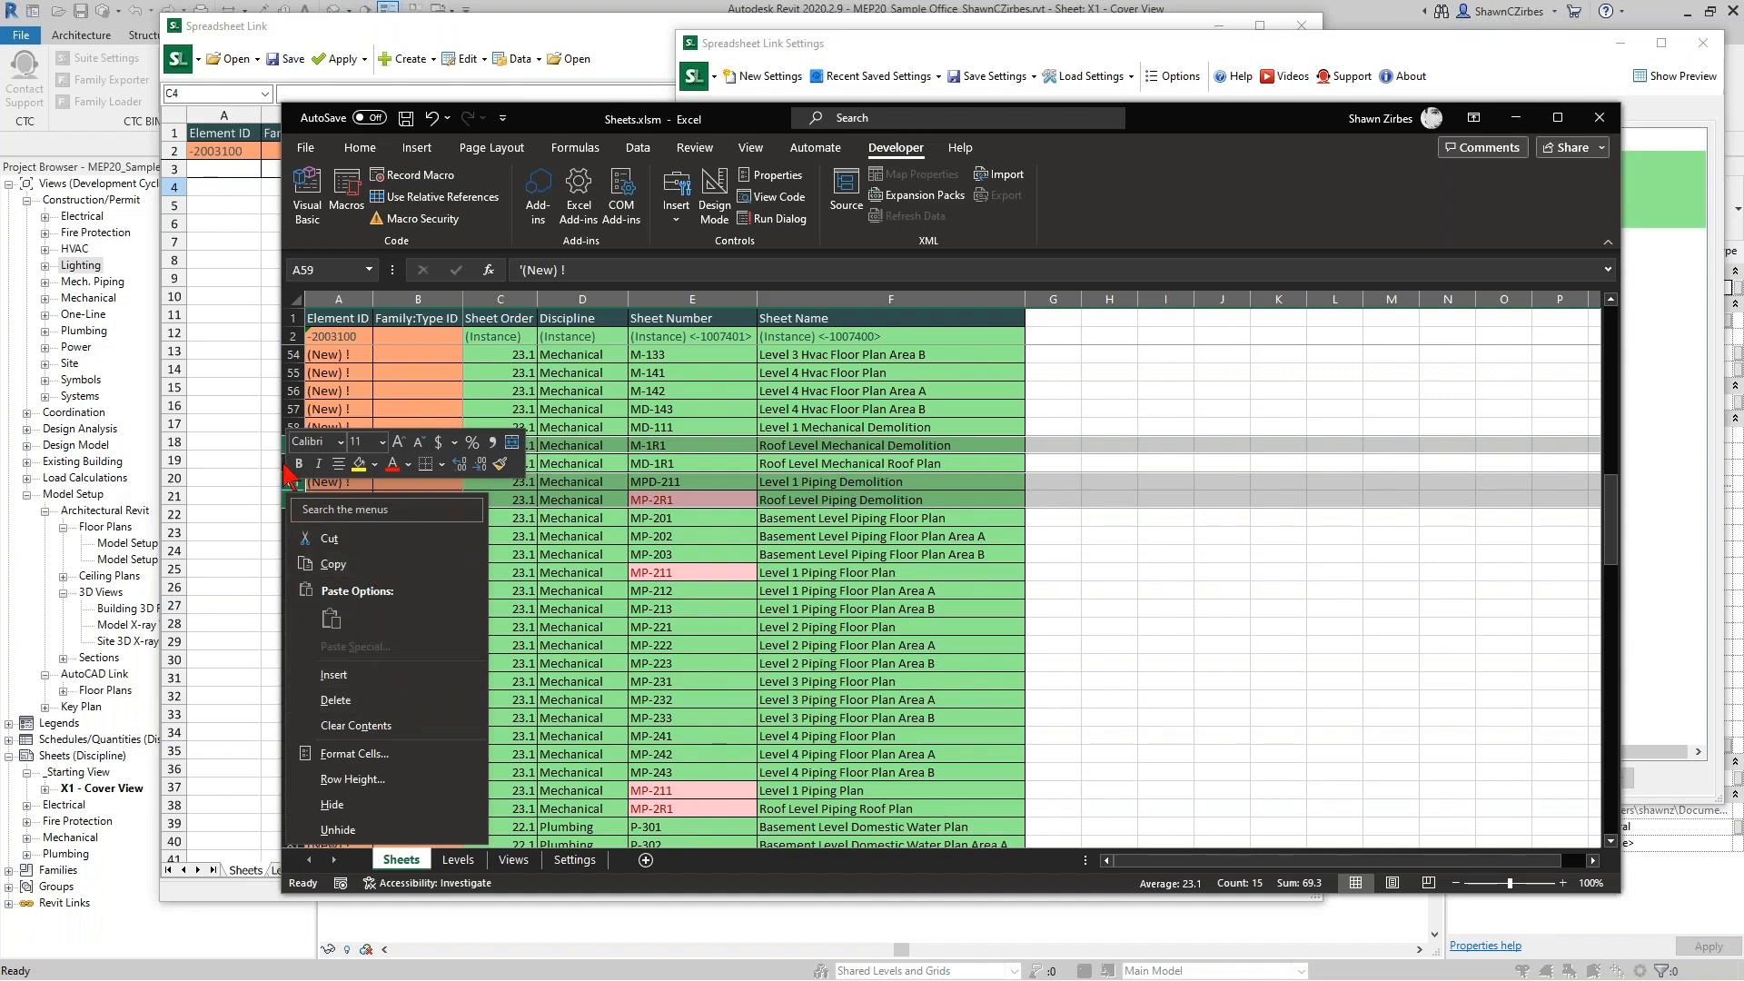
pyautogui.press('Escape')
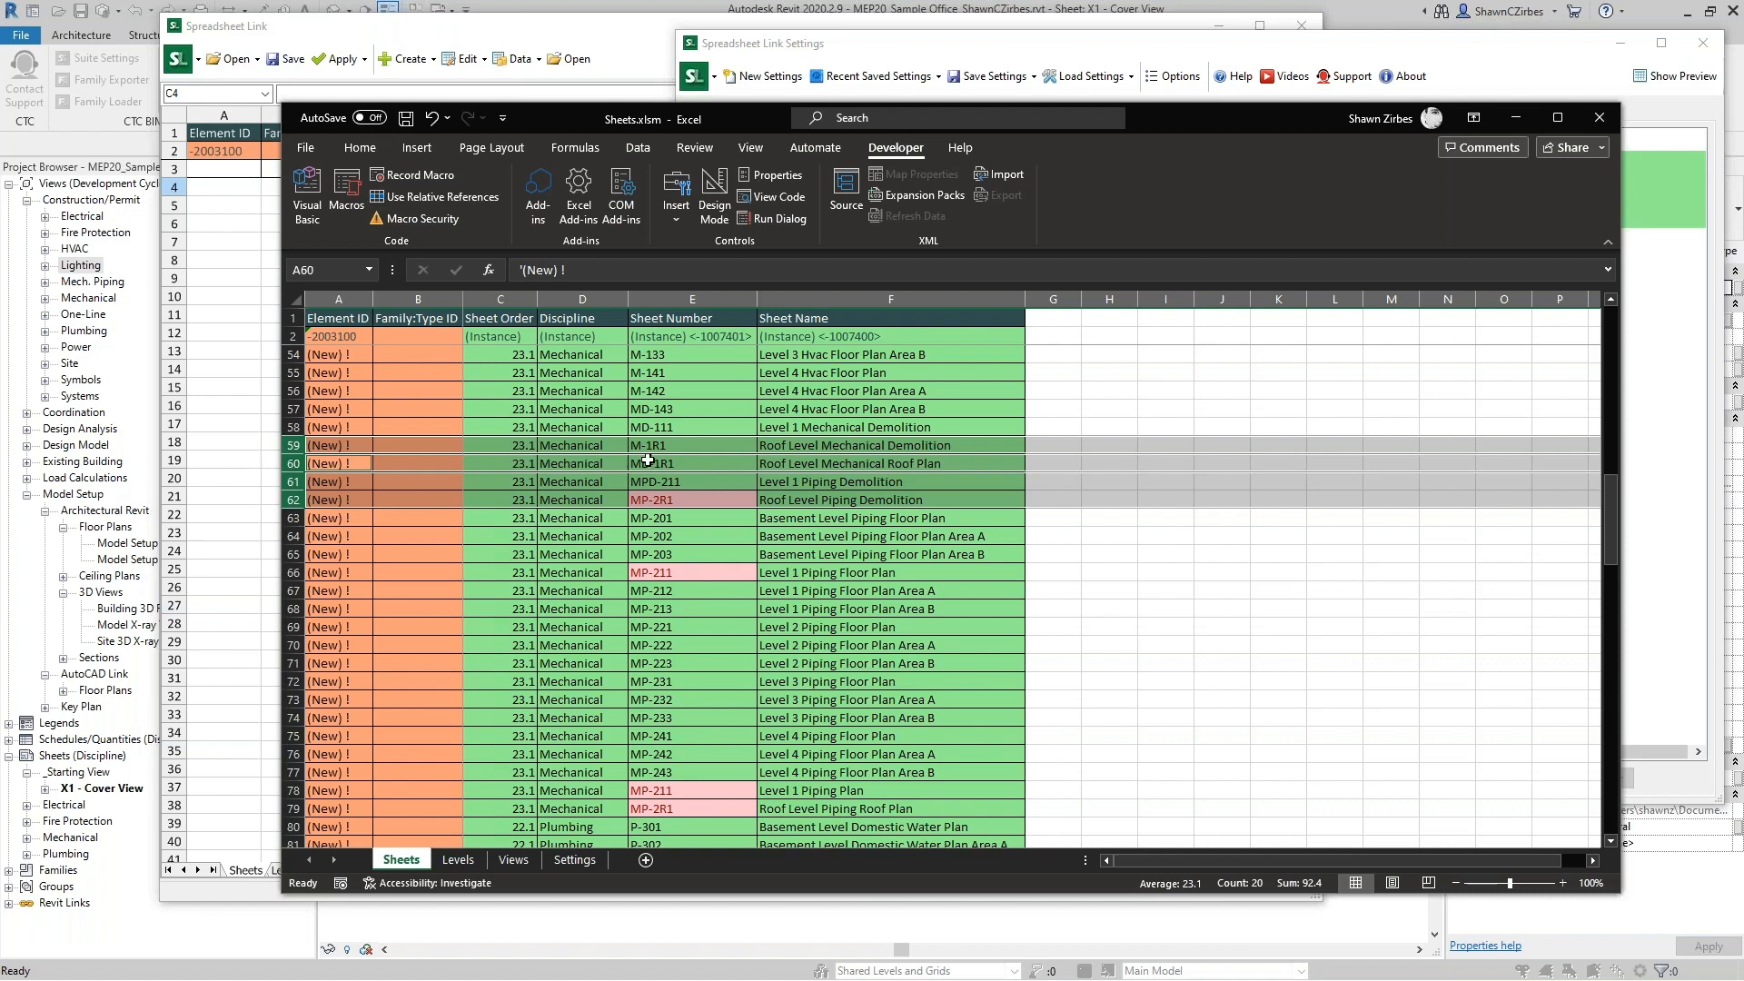
pyautogui.rightClick(292, 463)
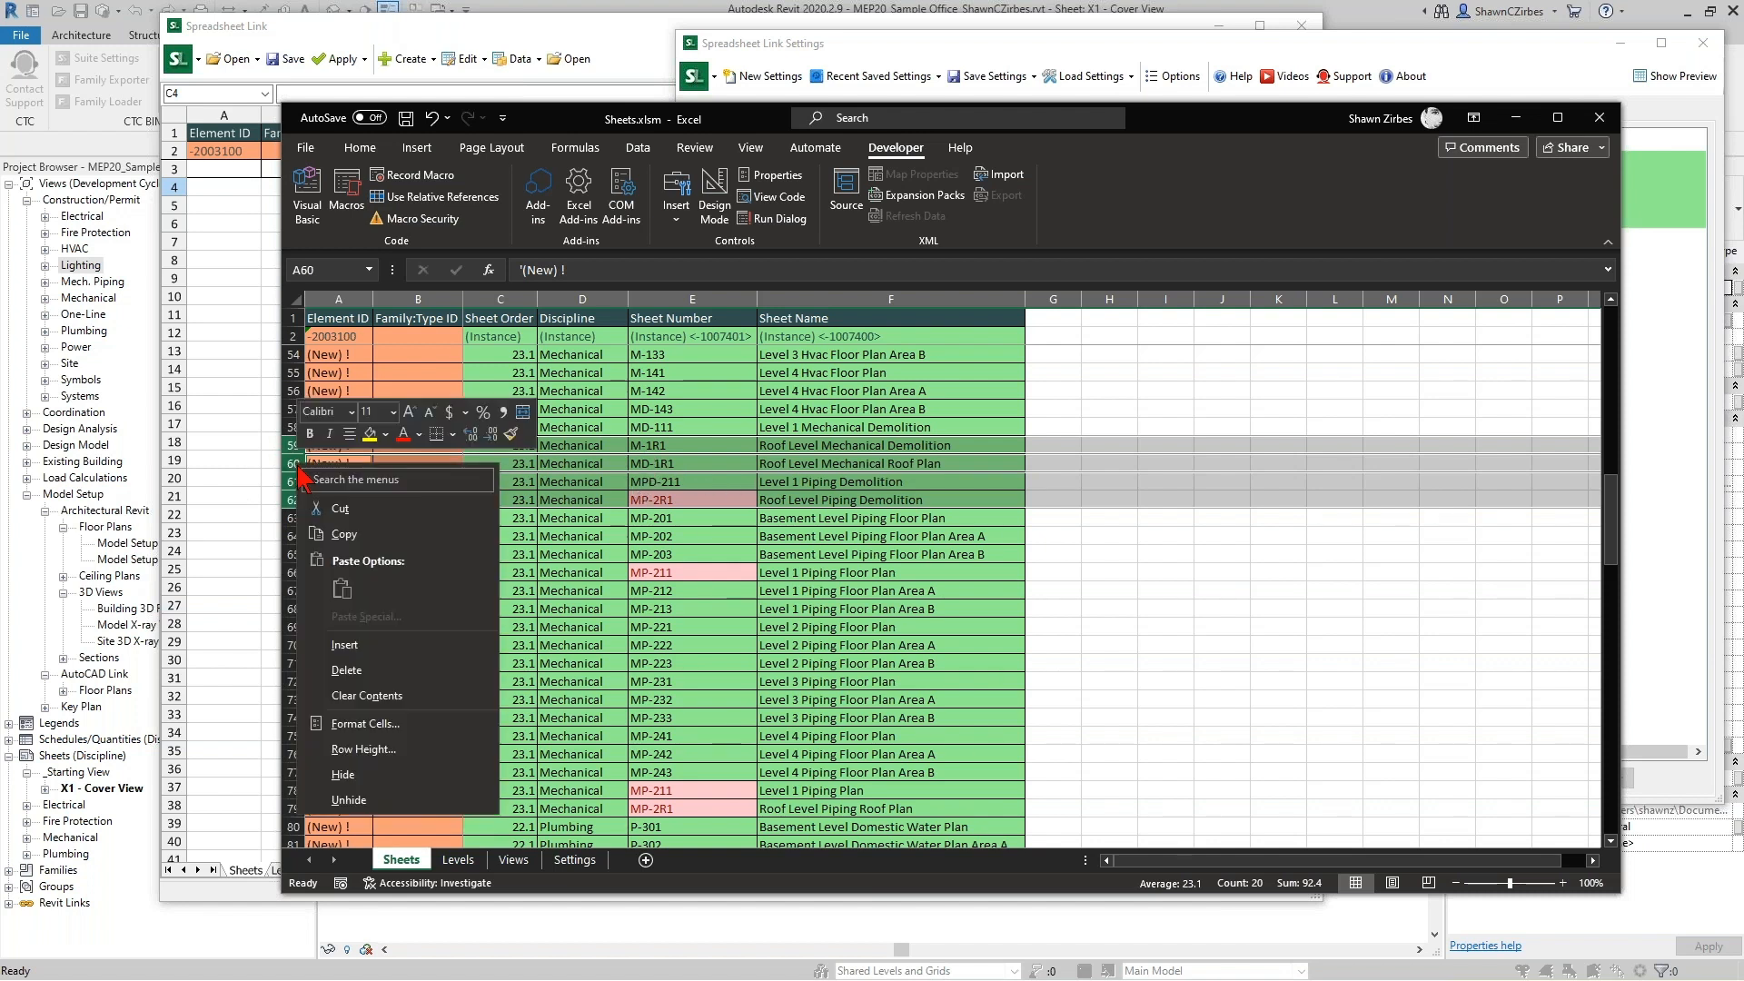
pyautogui.click(413, 673)
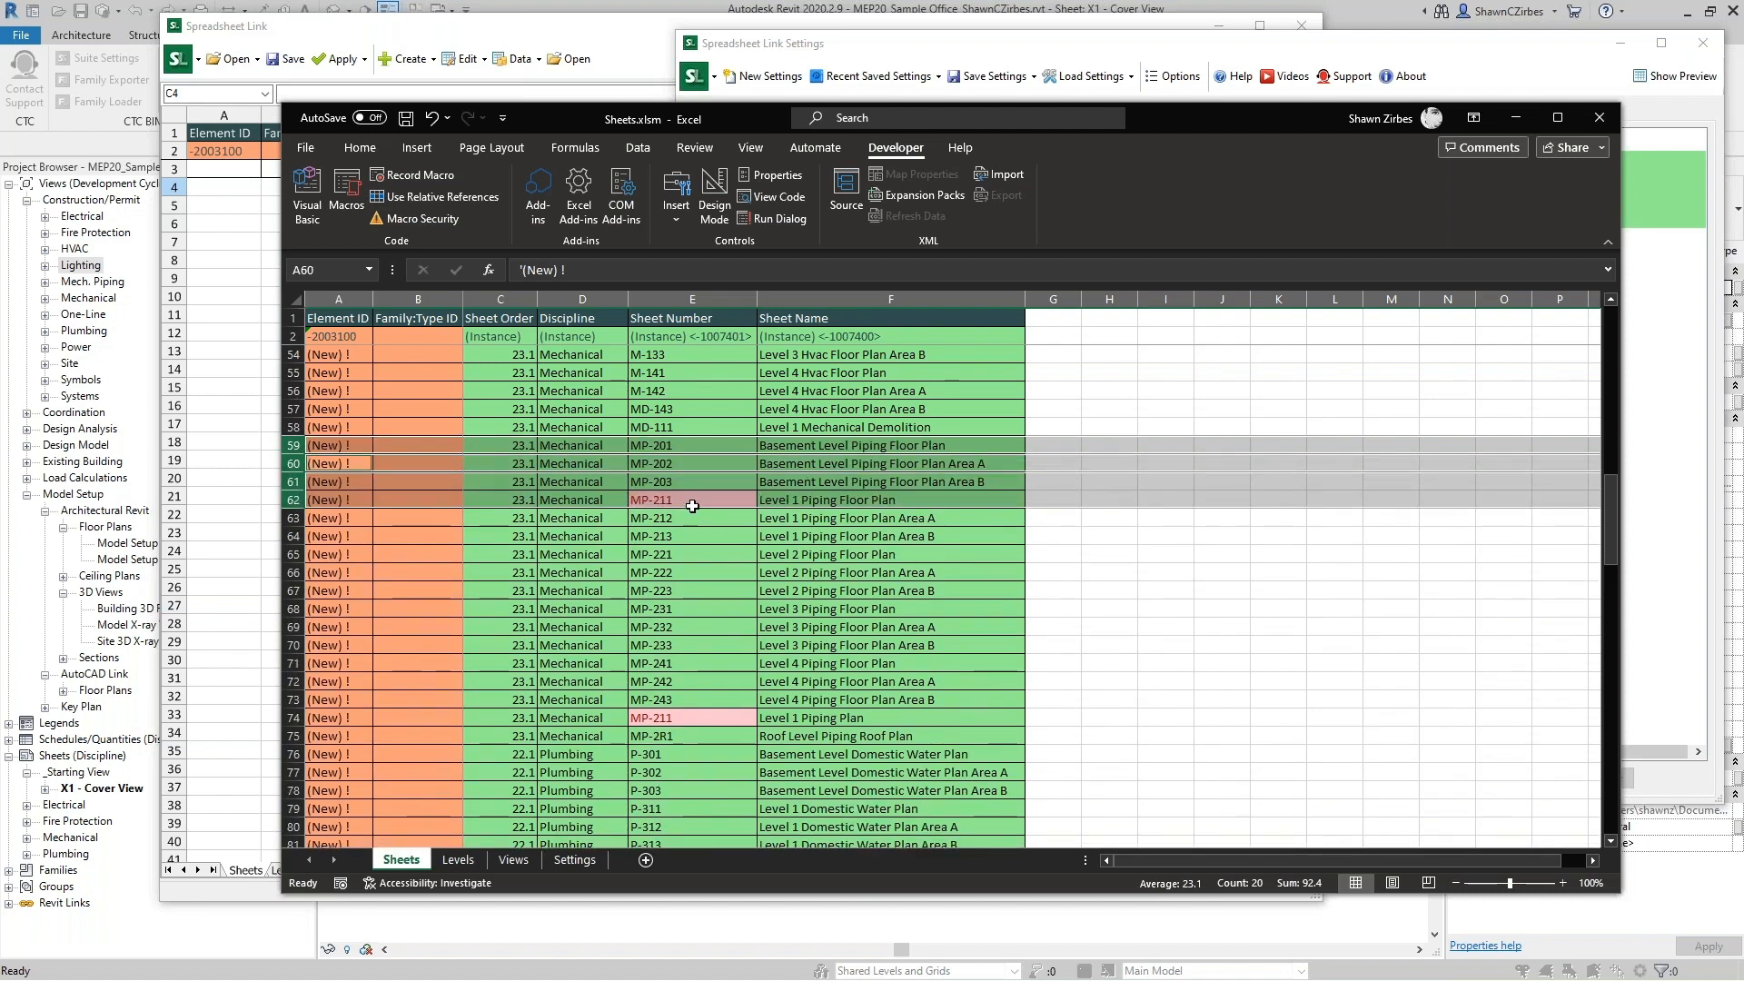
# Delete row 74, the Level 1 Piping Plan with the duplicate sheet number MP-211.
pyautogui.click(693, 505)
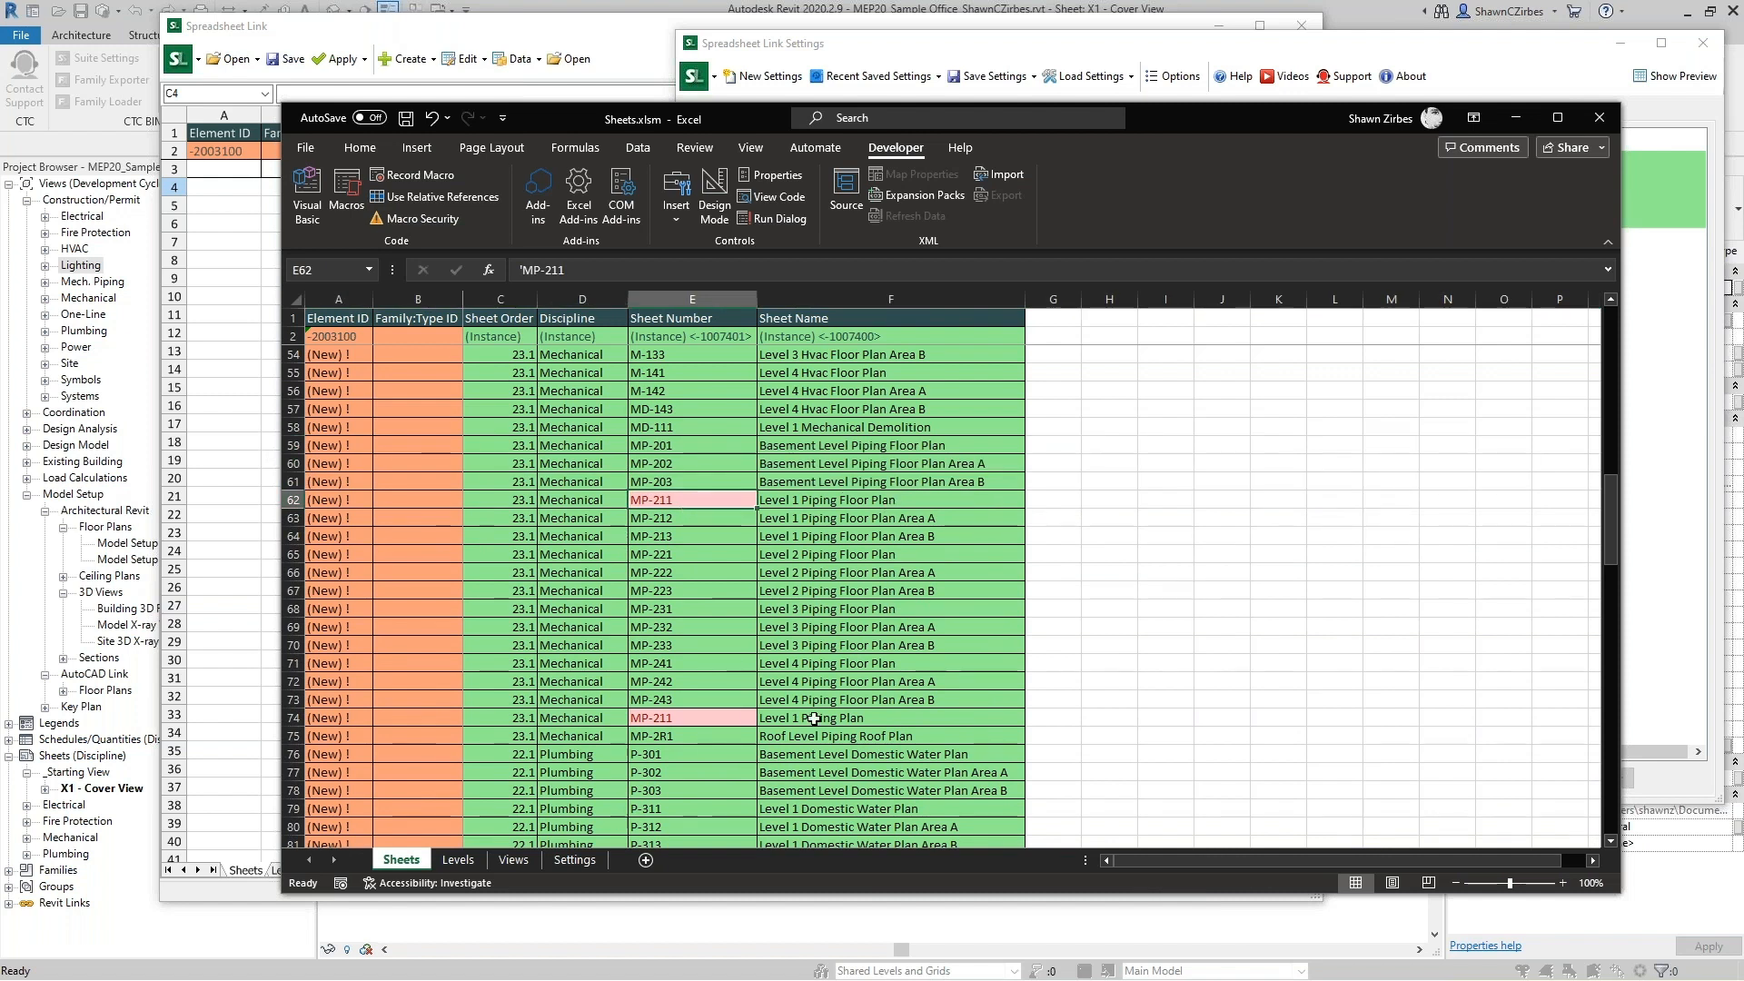
pyautogui.click(866, 719)
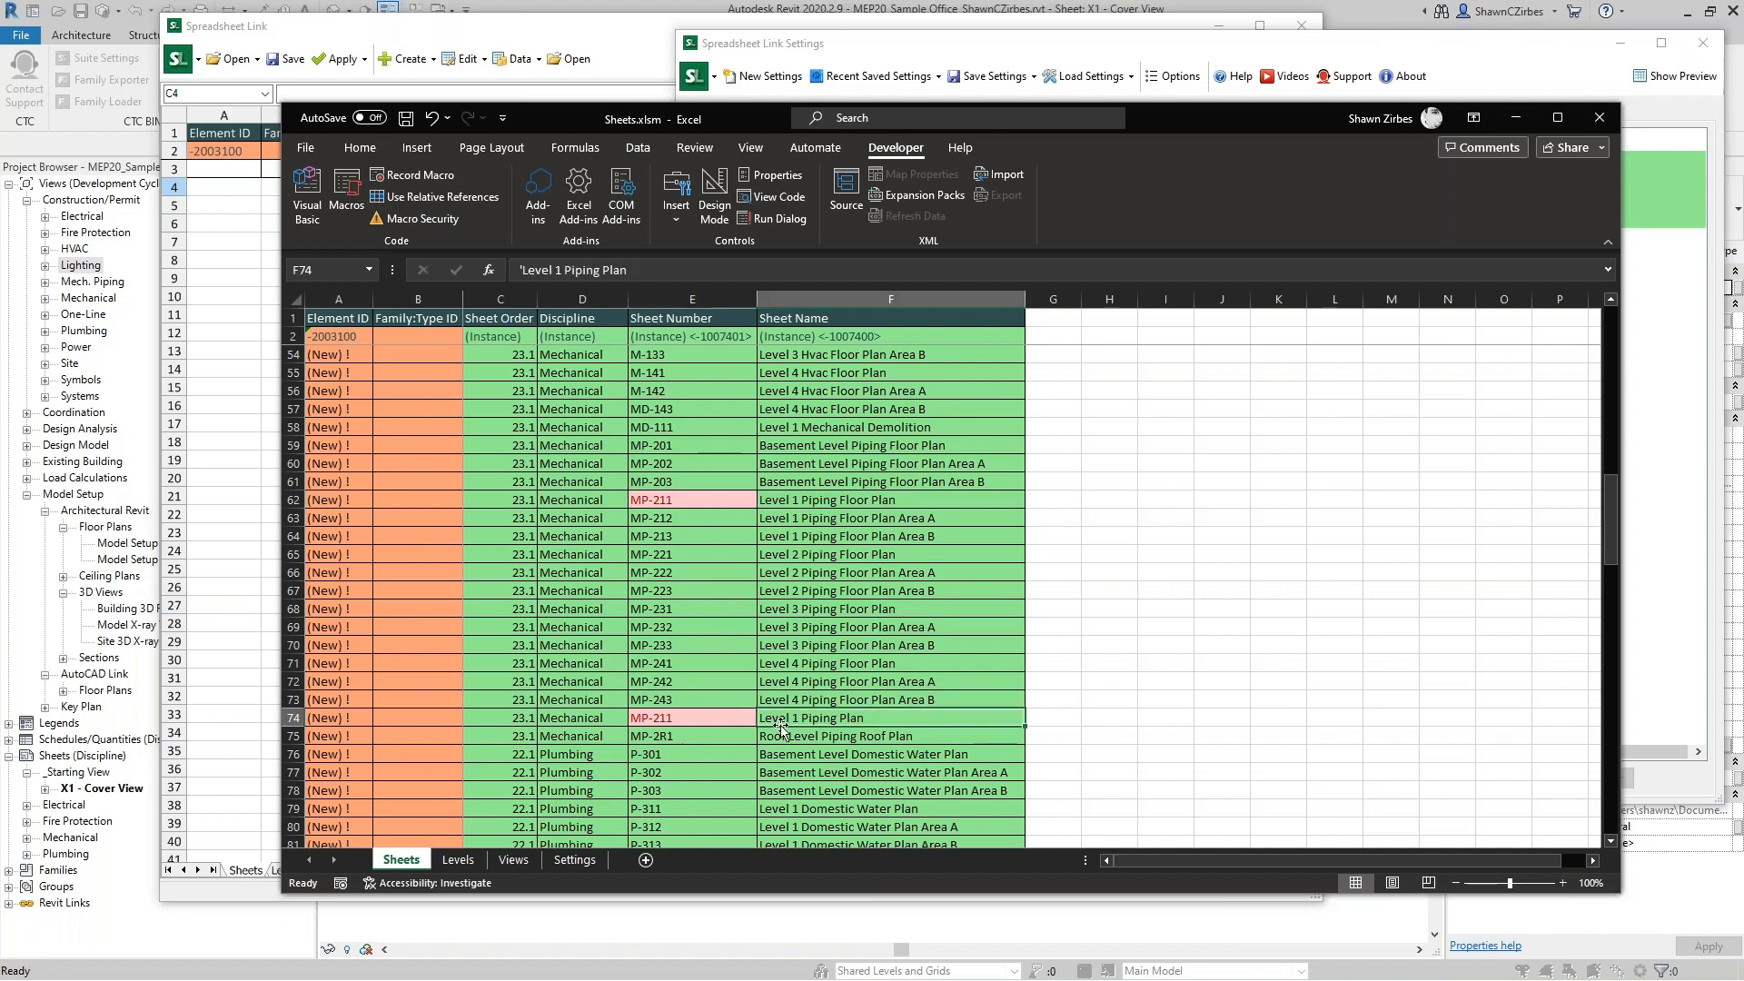
pyautogui.click(293, 717)
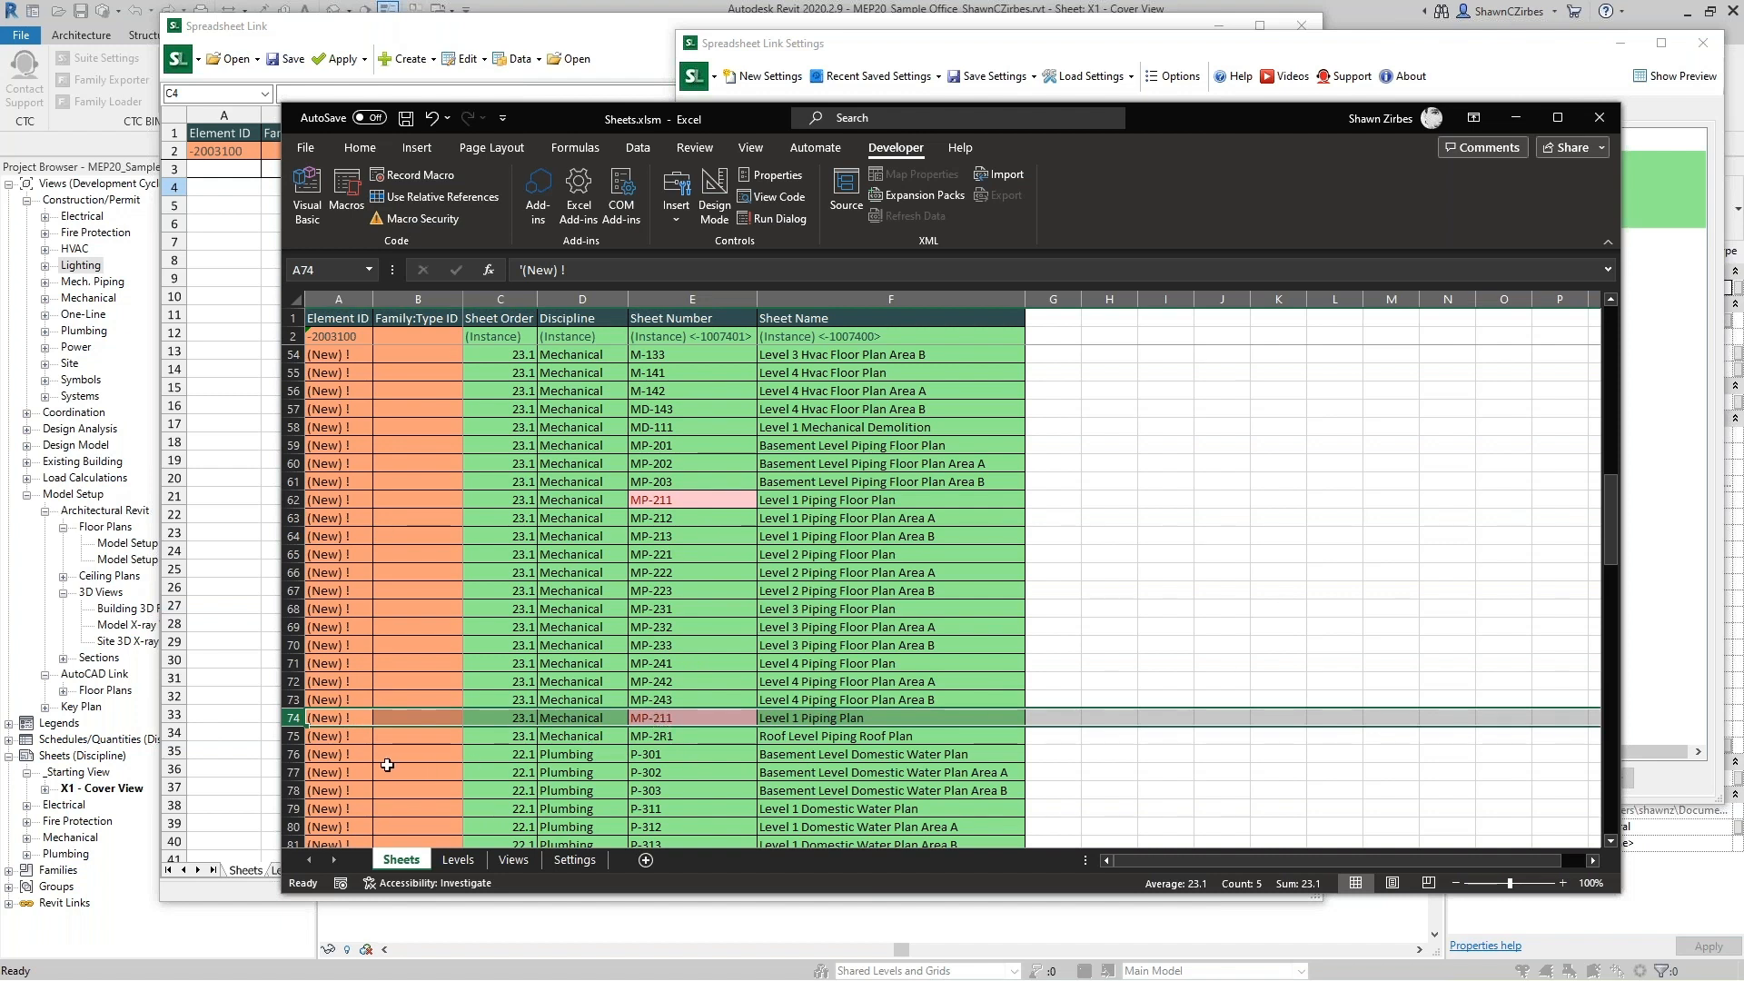
pyautogui.rightClick(292, 718)
pyautogui.click(363, 574)
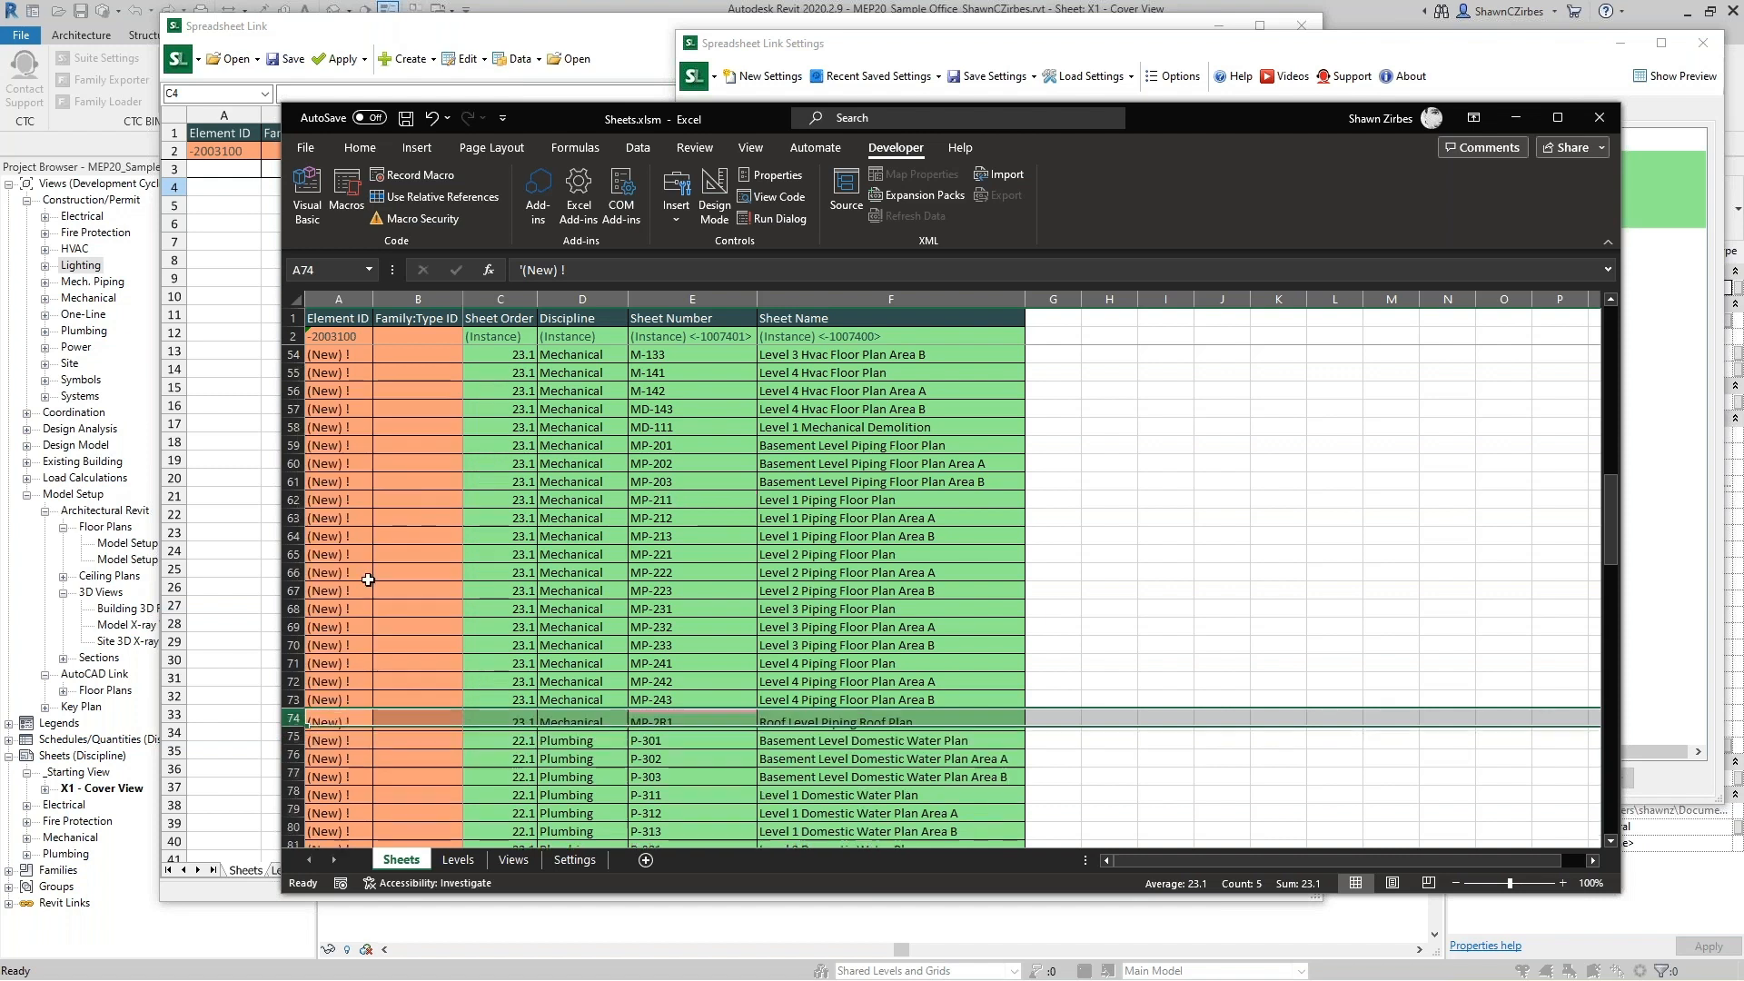
# Delete the duplicate Roof Level Fire Protection Plan in row 123, the Plumbing Floor Plans in rows 130 to 134, and the Level 1 Underfloor Demolition row 136.
pyautogui.scroll(-10, 670, 577)
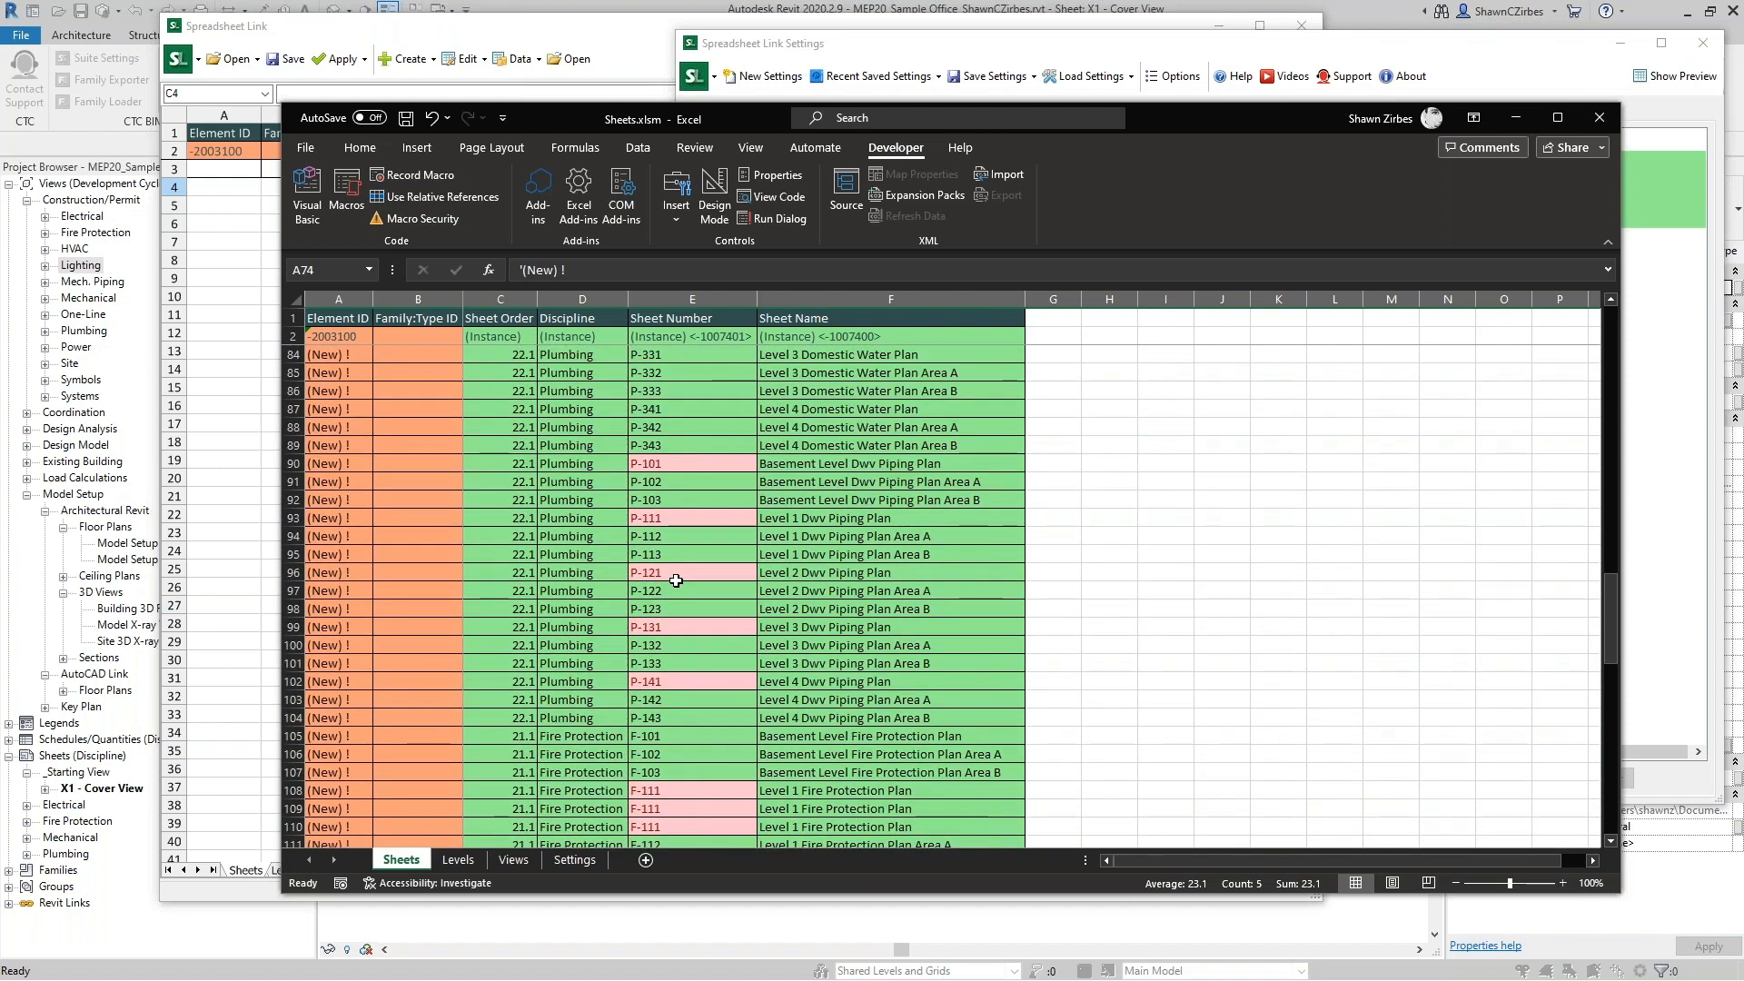
pyautogui.scroll(-5, 676, 580)
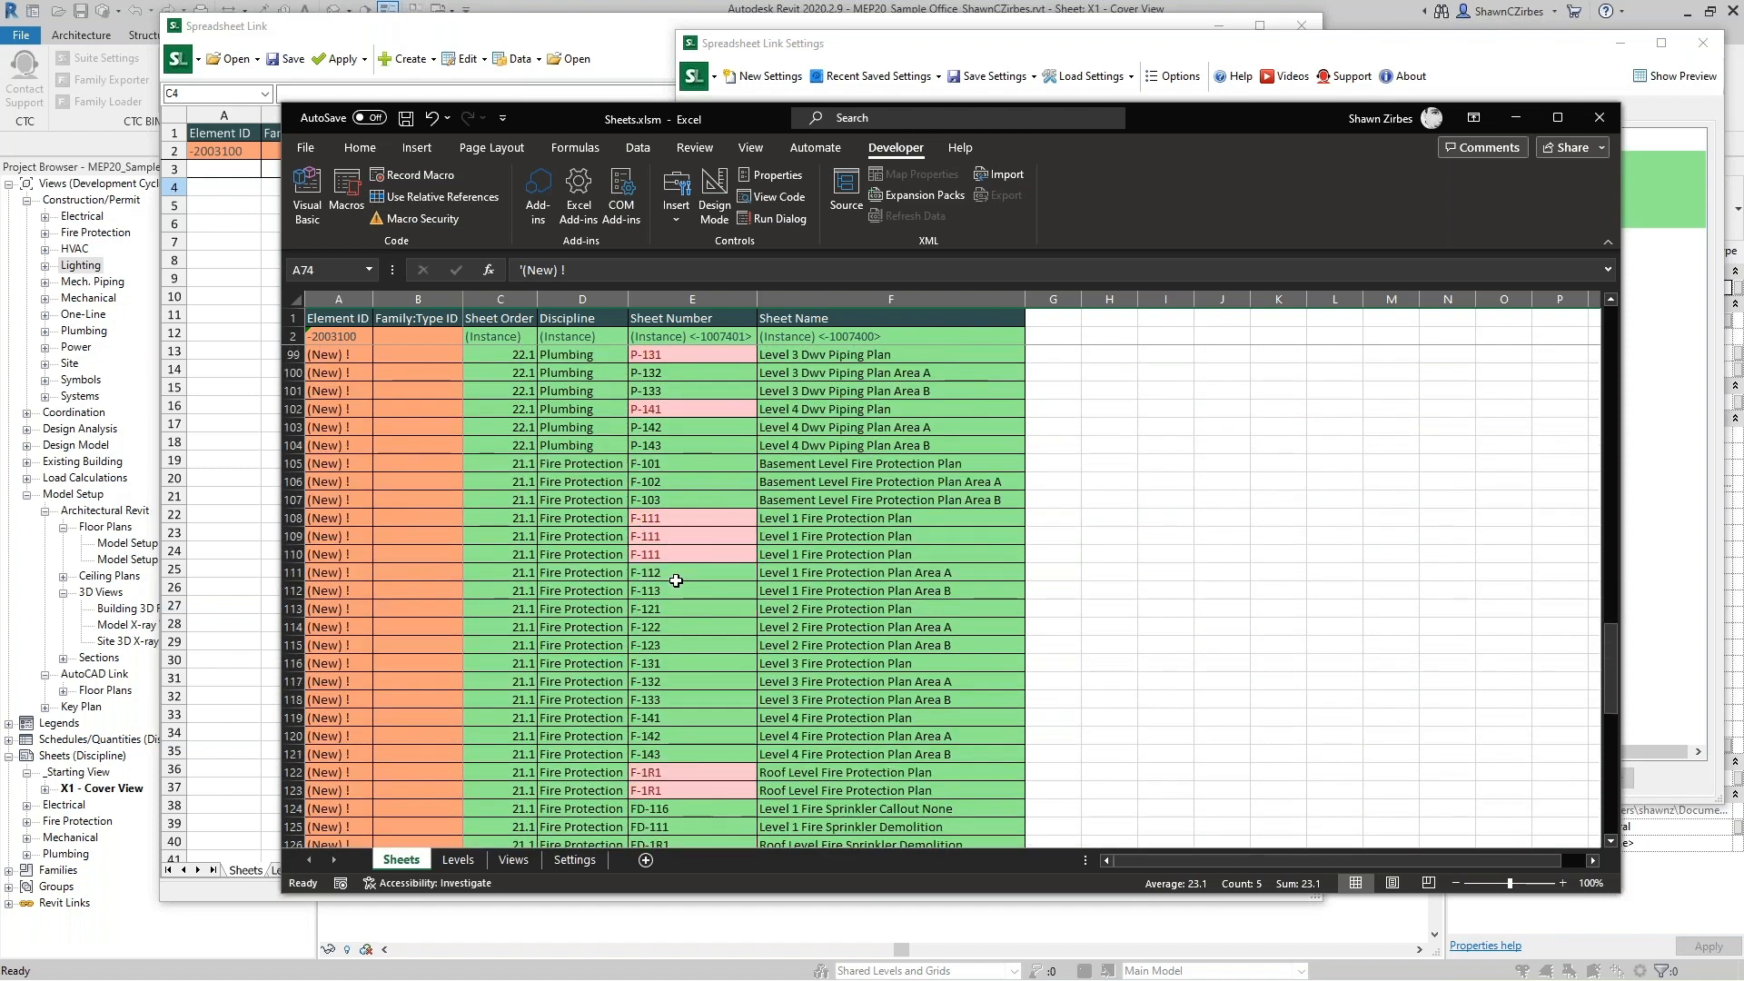
pyautogui.scroll(-5, 676, 580)
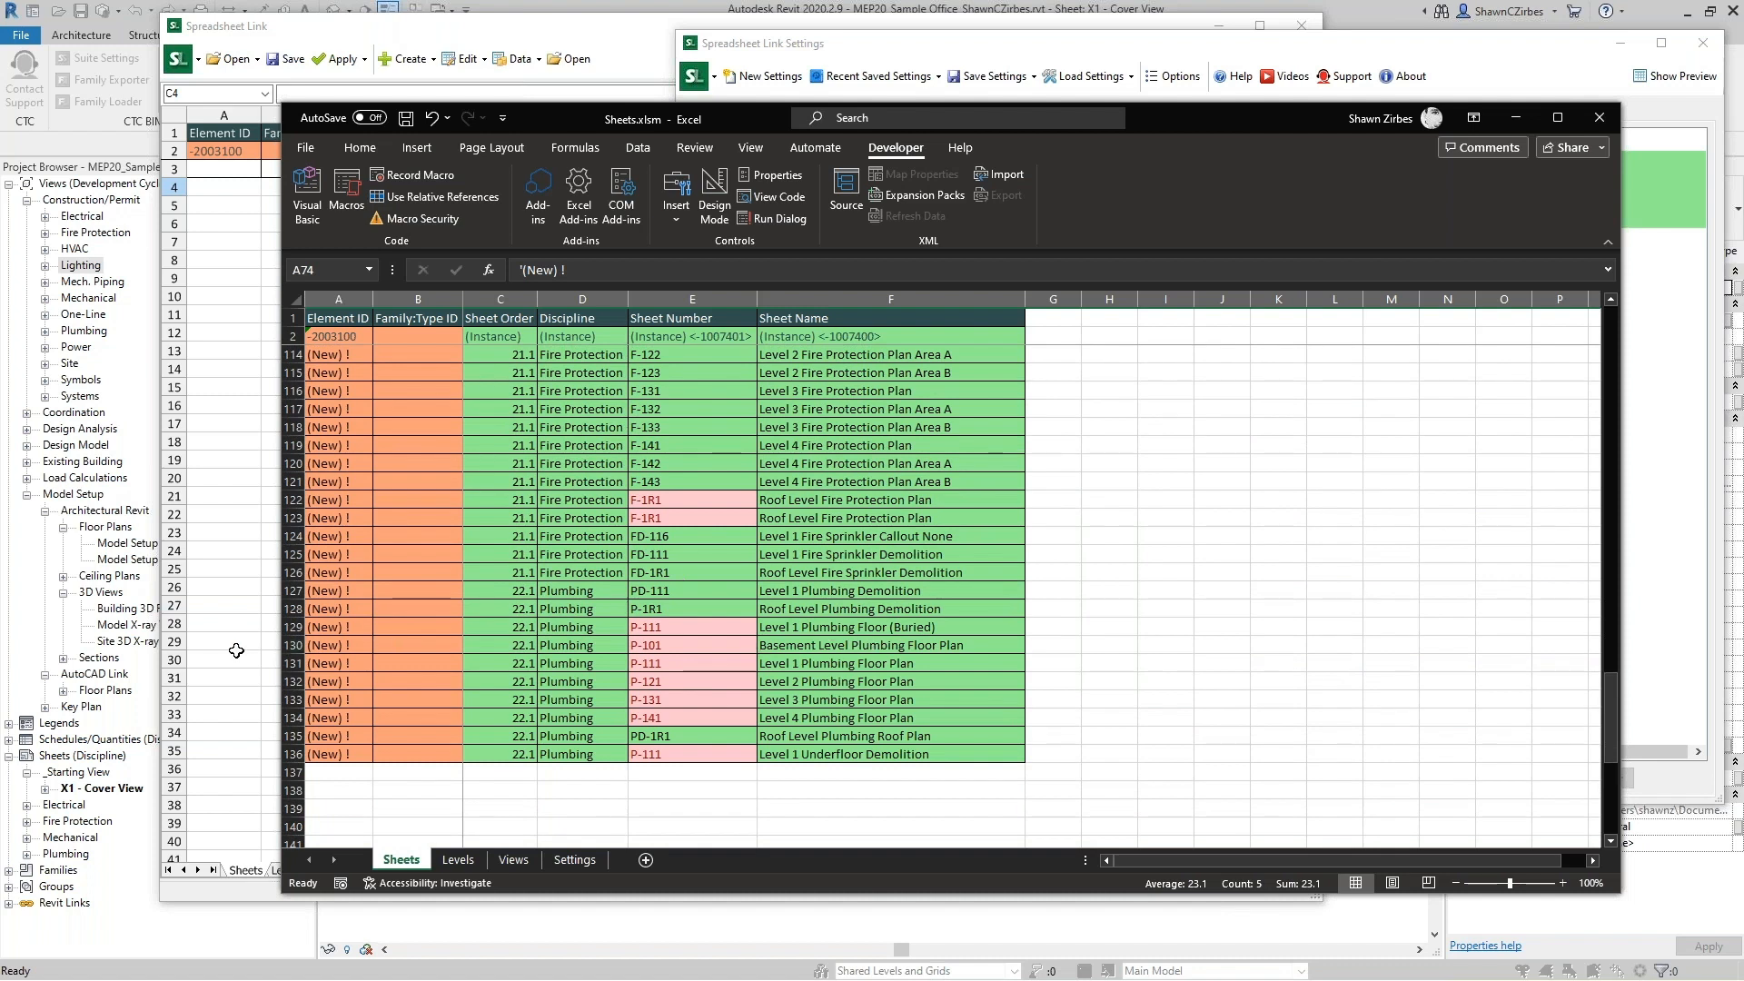
pyautogui.click(291, 631)
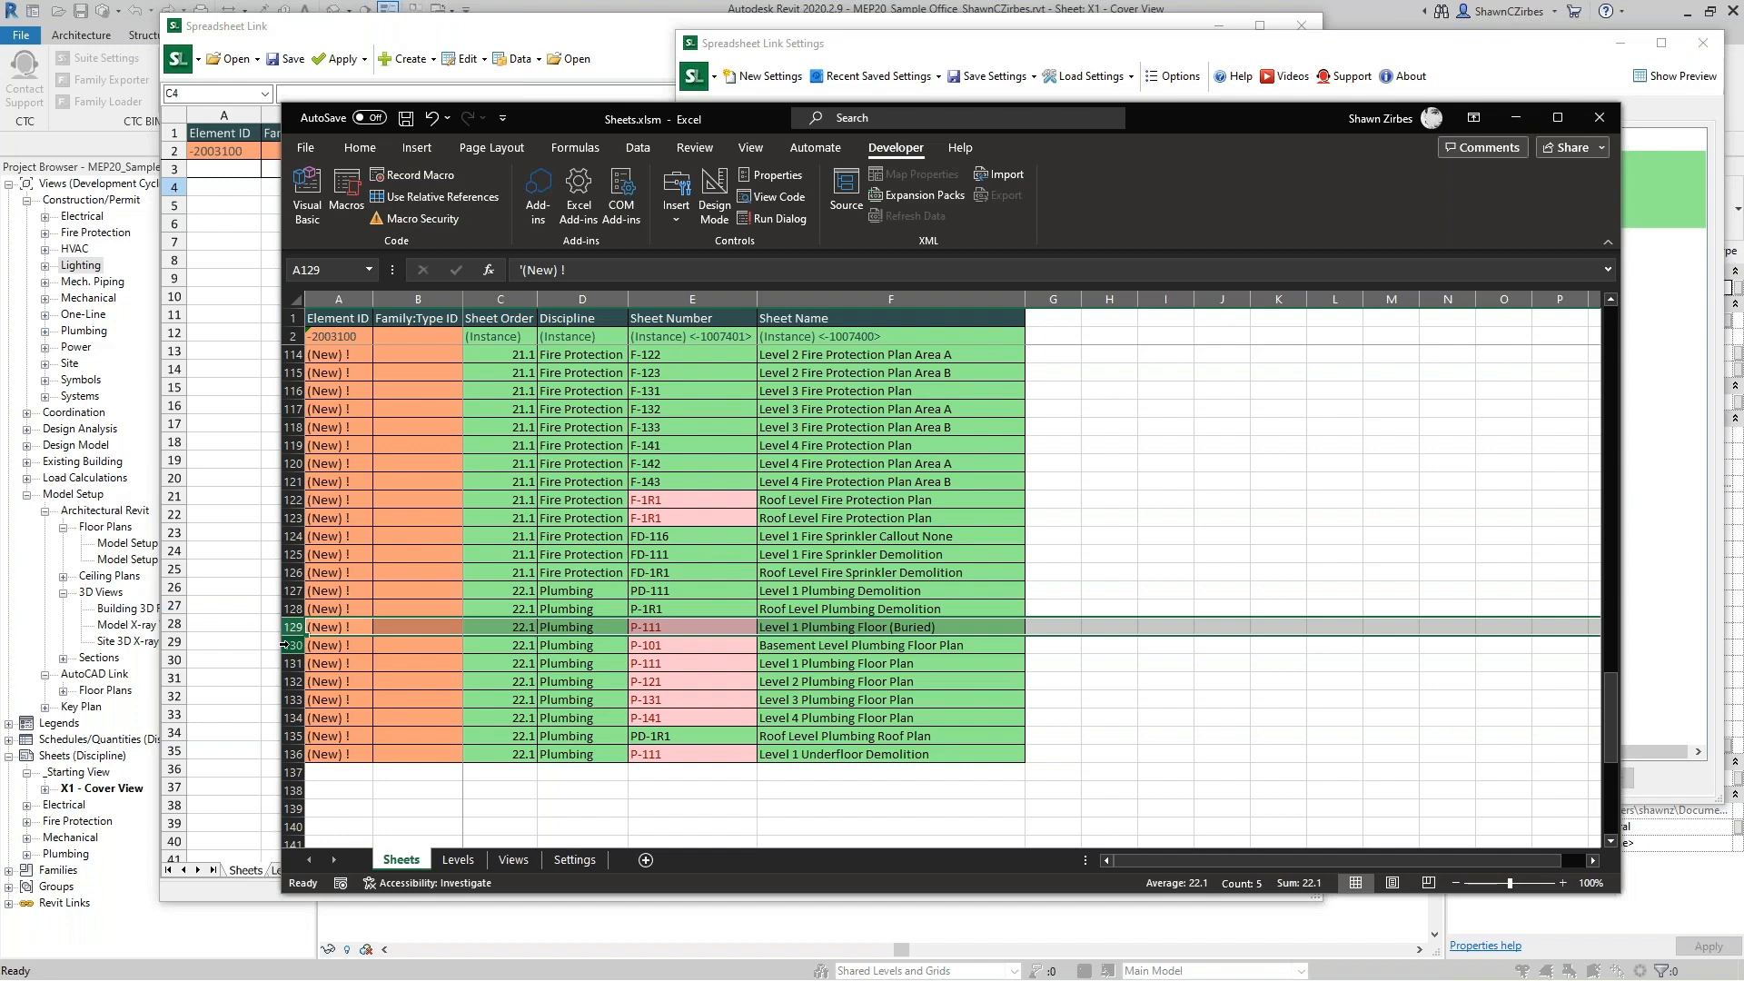
pyautogui.moveTo(292, 654); pyautogui.dragTo(284, 718)
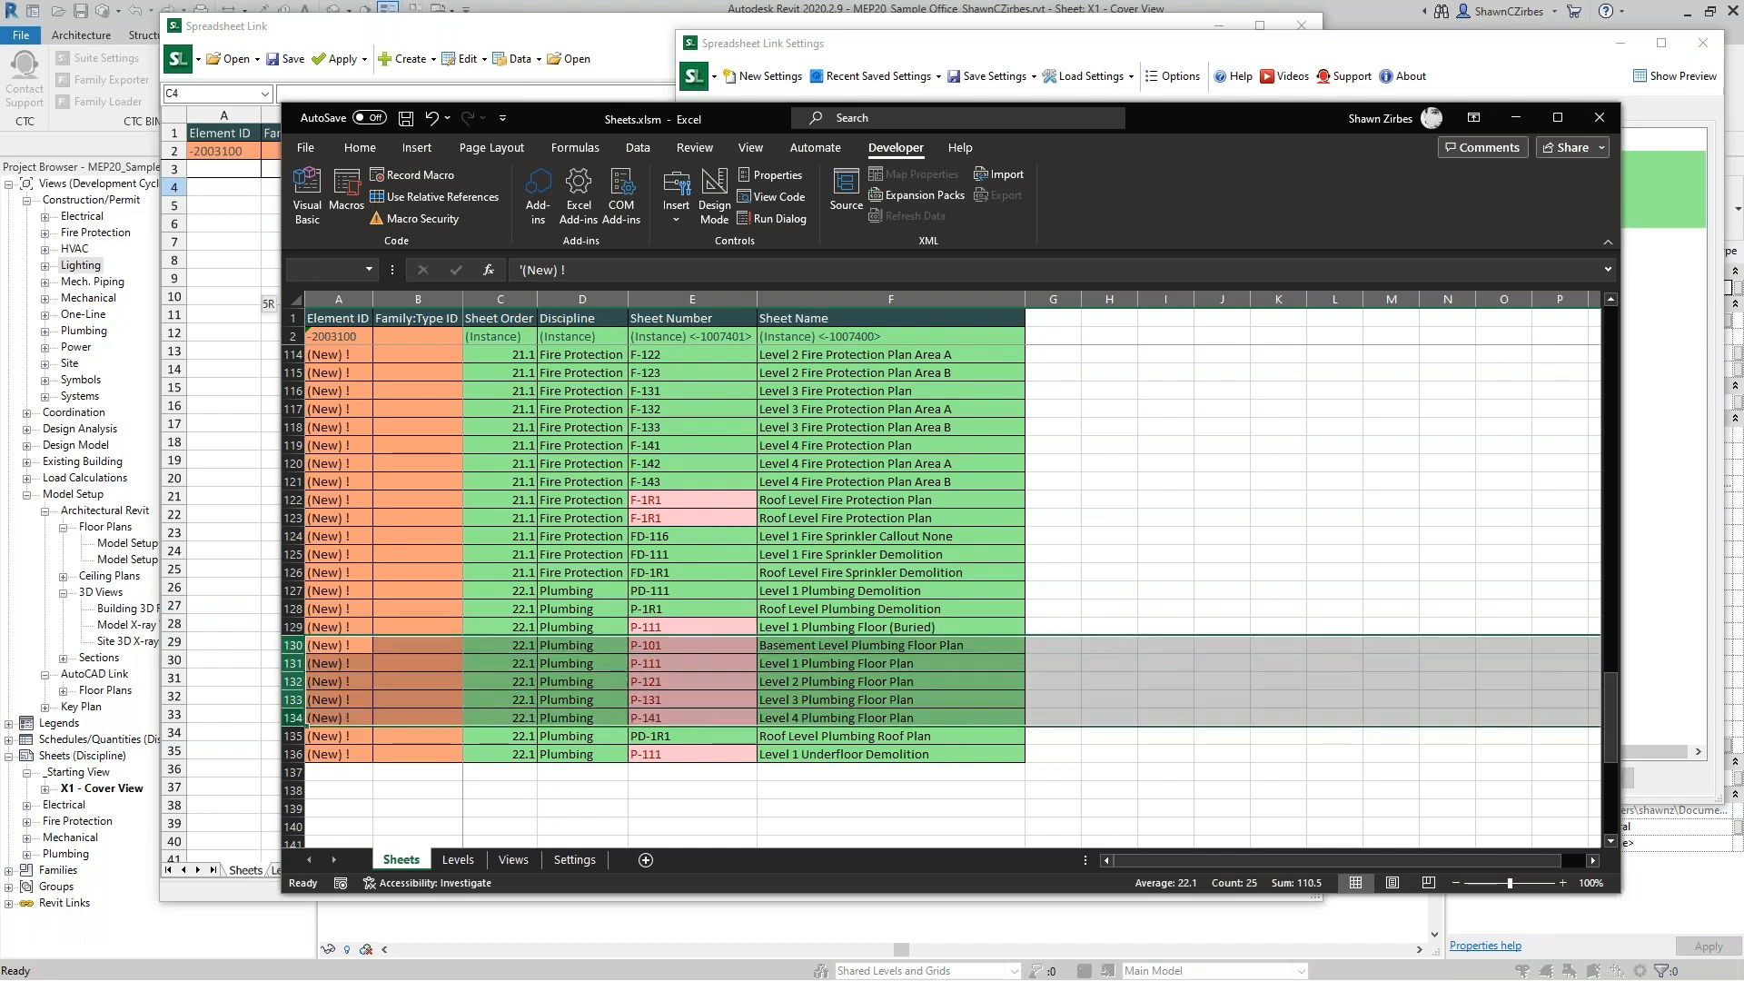
pyautogui.keyDown('ctrl'); pyautogui.click(292, 754); pyautogui.keyUp('ctrl')
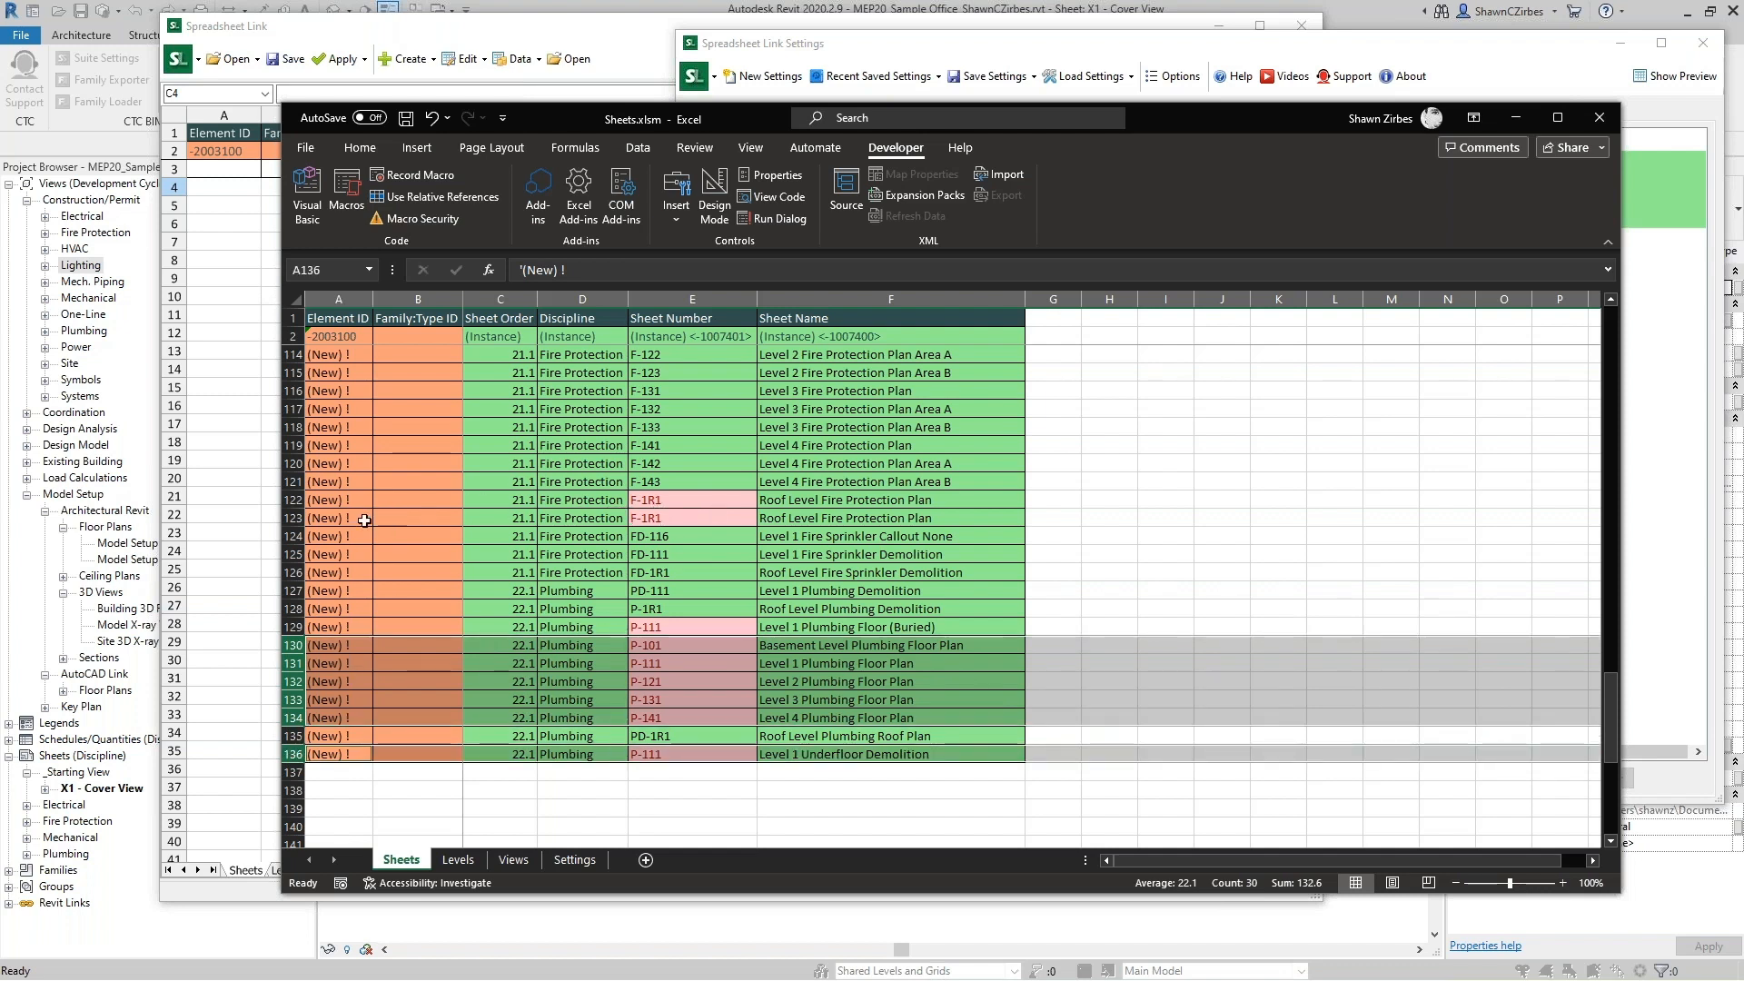
pyautogui.keyDown('ctrl'); pyautogui.click(291, 518); pyautogui.keyUp('ctrl')
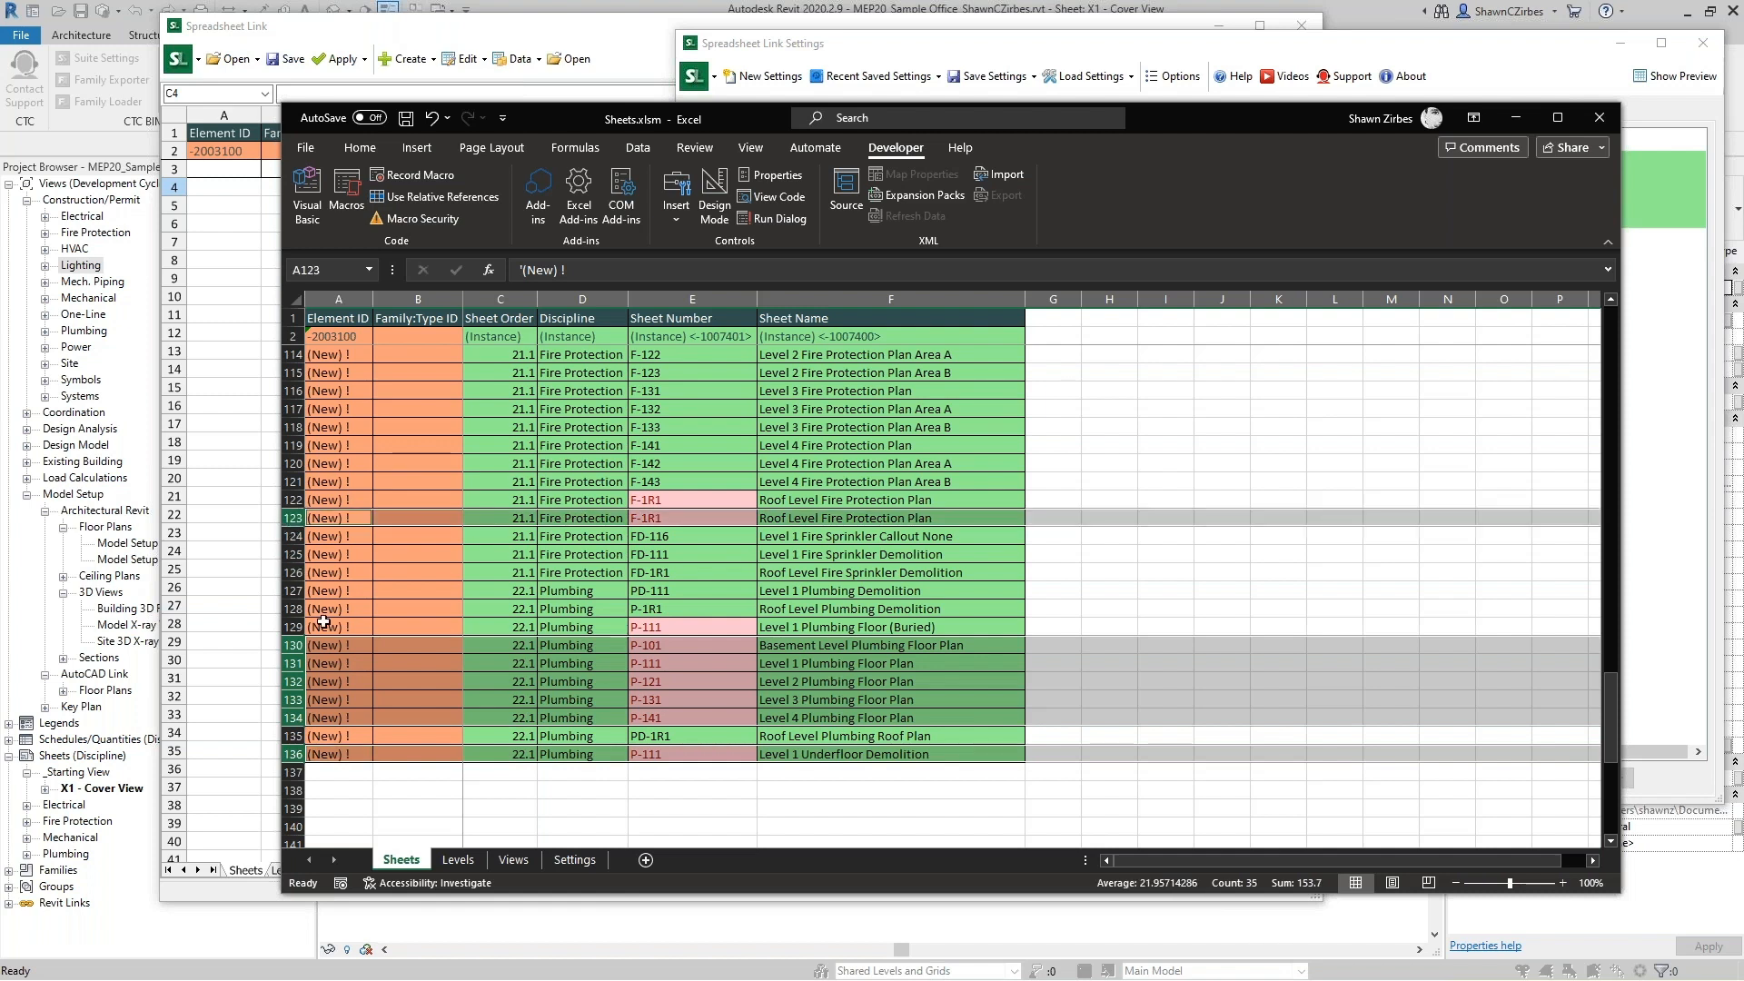
pyautogui.rightClick(292, 663)
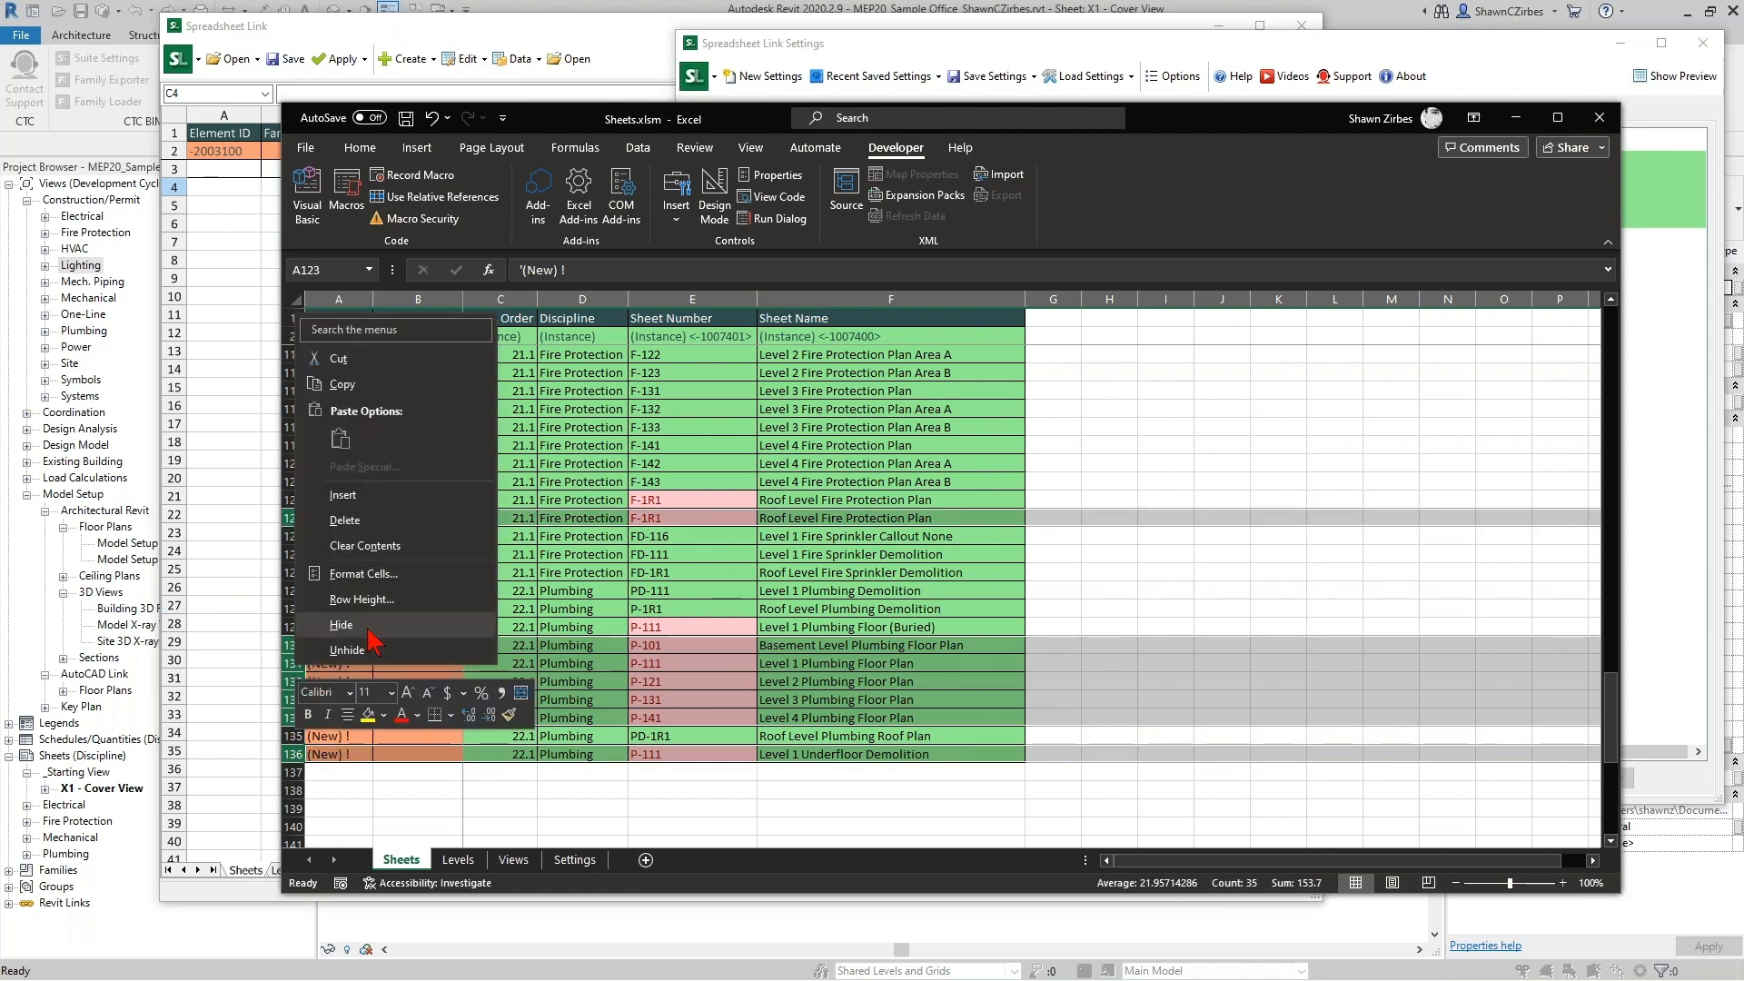
pyautogui.click(377, 529)
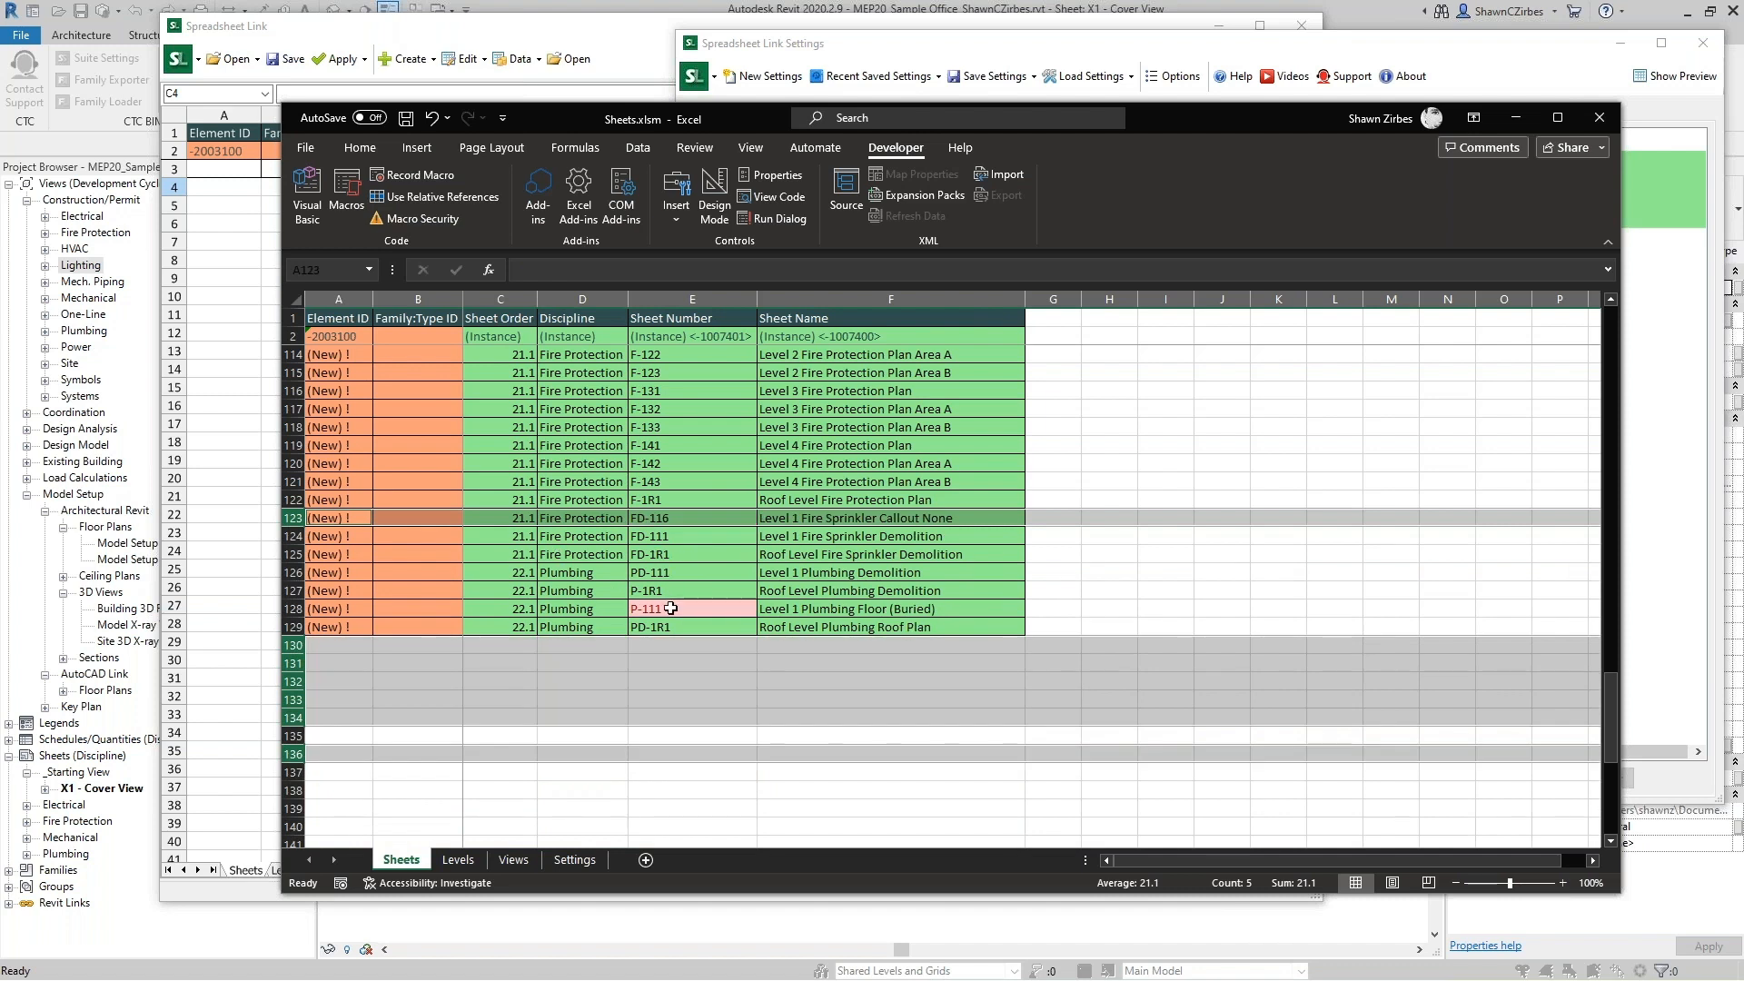
# Change the sheet number of Level 1 Plumbing Floor (Buried) to P-111x.
pyautogui.click(709, 603)
pyautogui.doubleClick(669, 609)
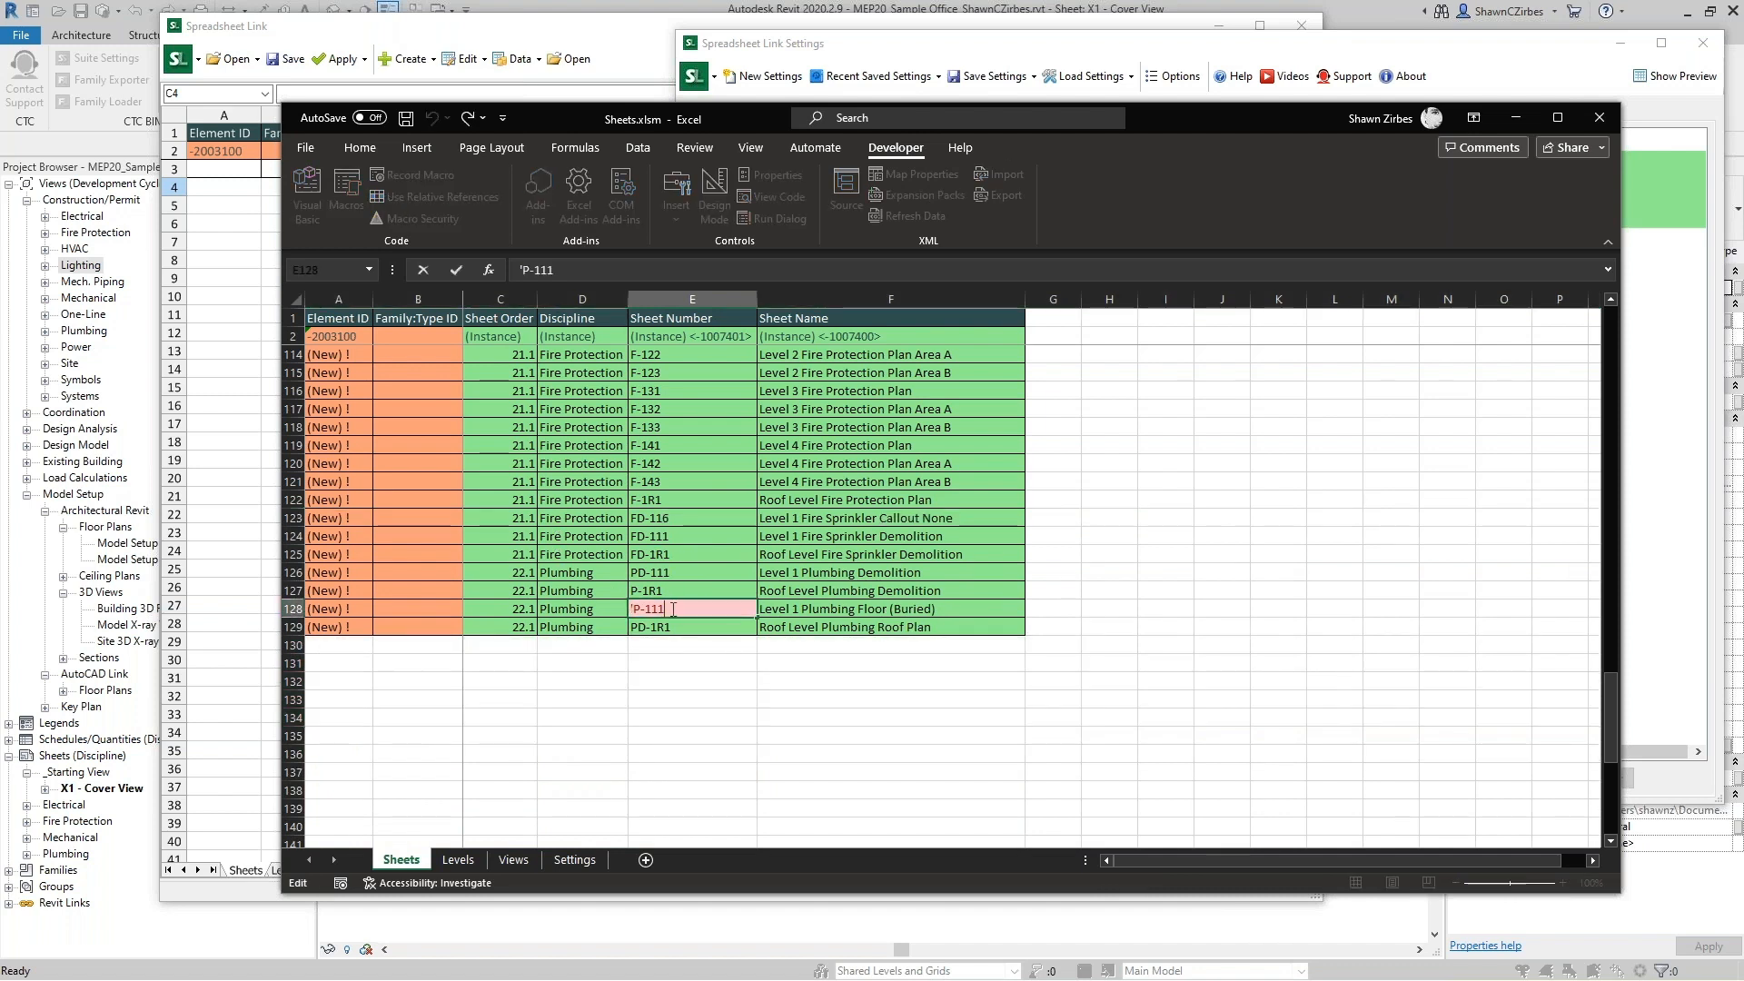
pyautogui.write('x')
pyautogui.click(800, 591)
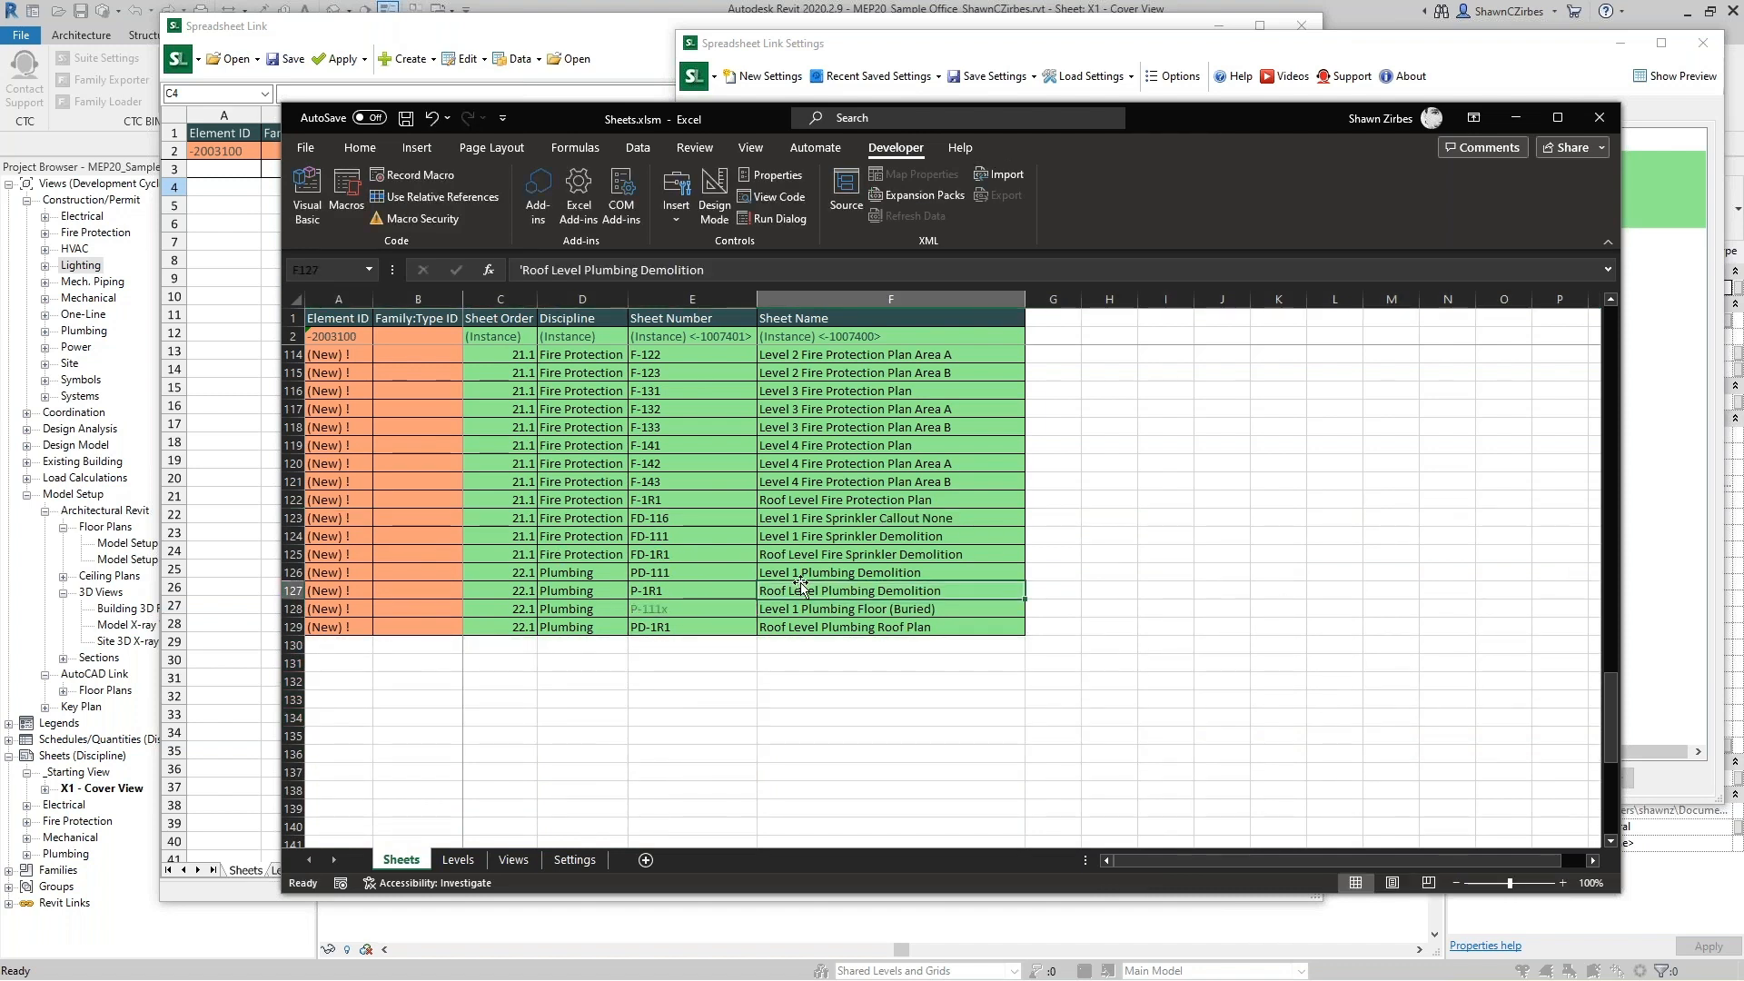
# Examine the stored text, including any leading apostrophe, of P-111x and the other Sheet Number cells in rows 114 to 129.
pyautogui.click(673, 611)
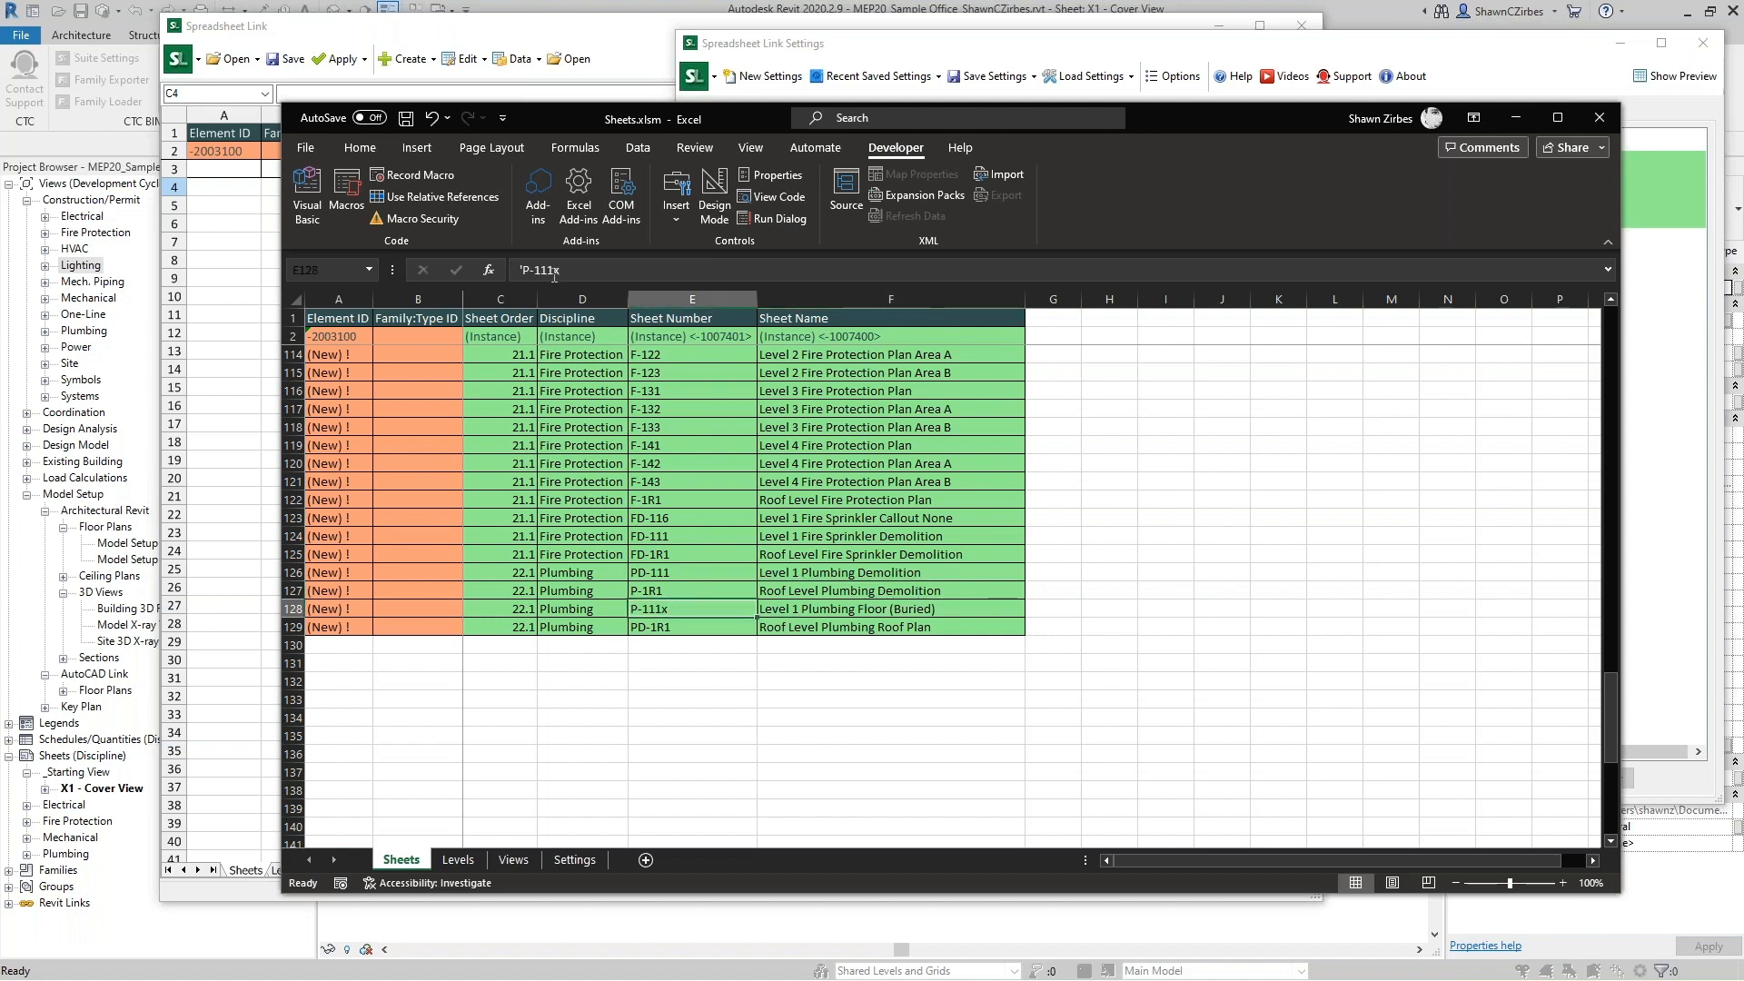
pyautogui.click(523, 270)
pyautogui.click(574, 272)
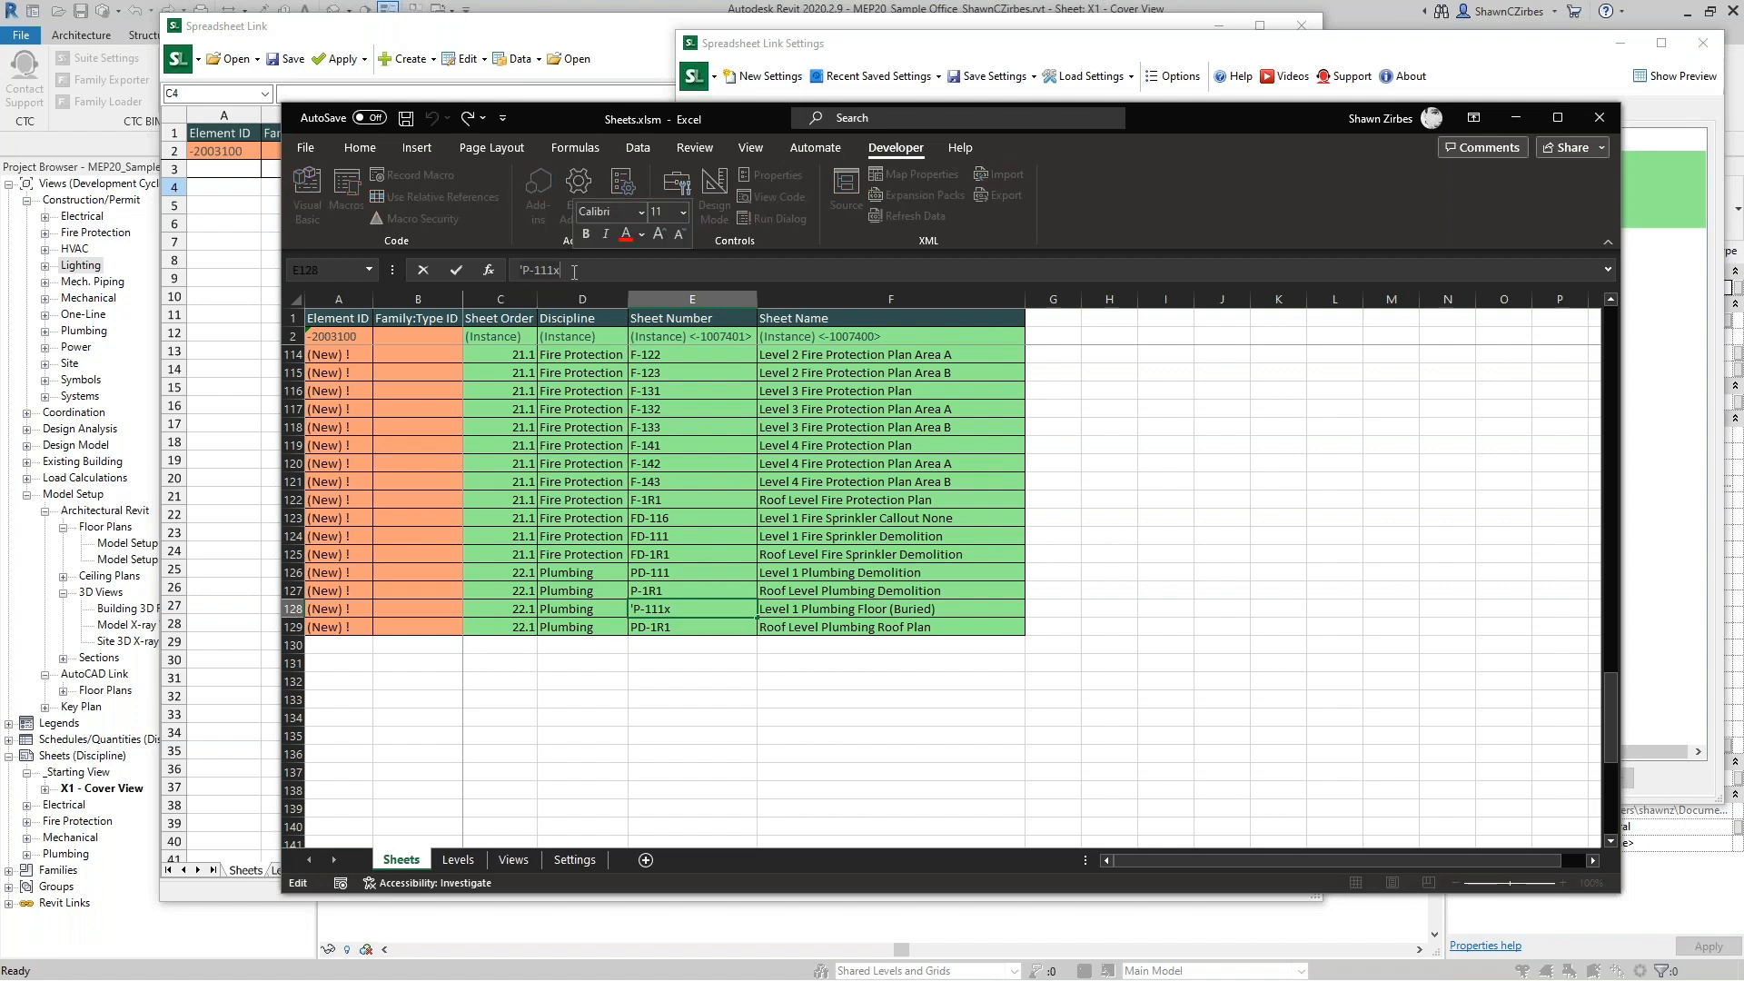
pyautogui.click(705, 585)
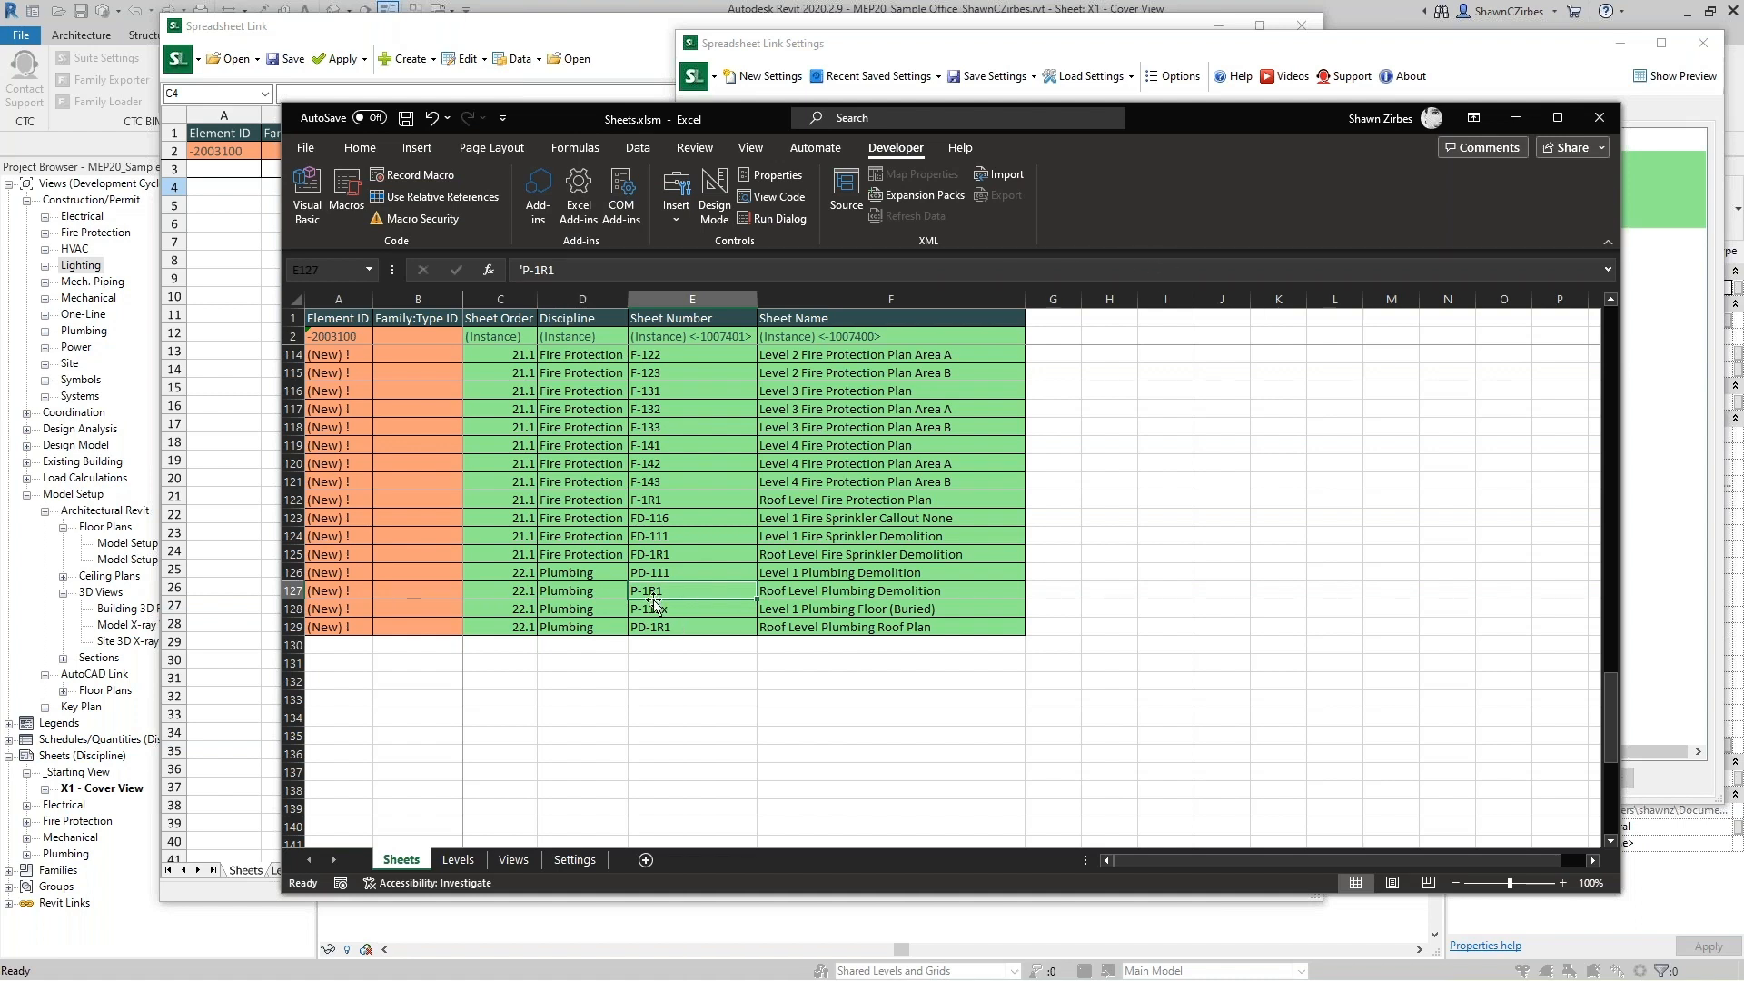
pyautogui.moveTo(678, 353); pyautogui.dragTo(711, 622)
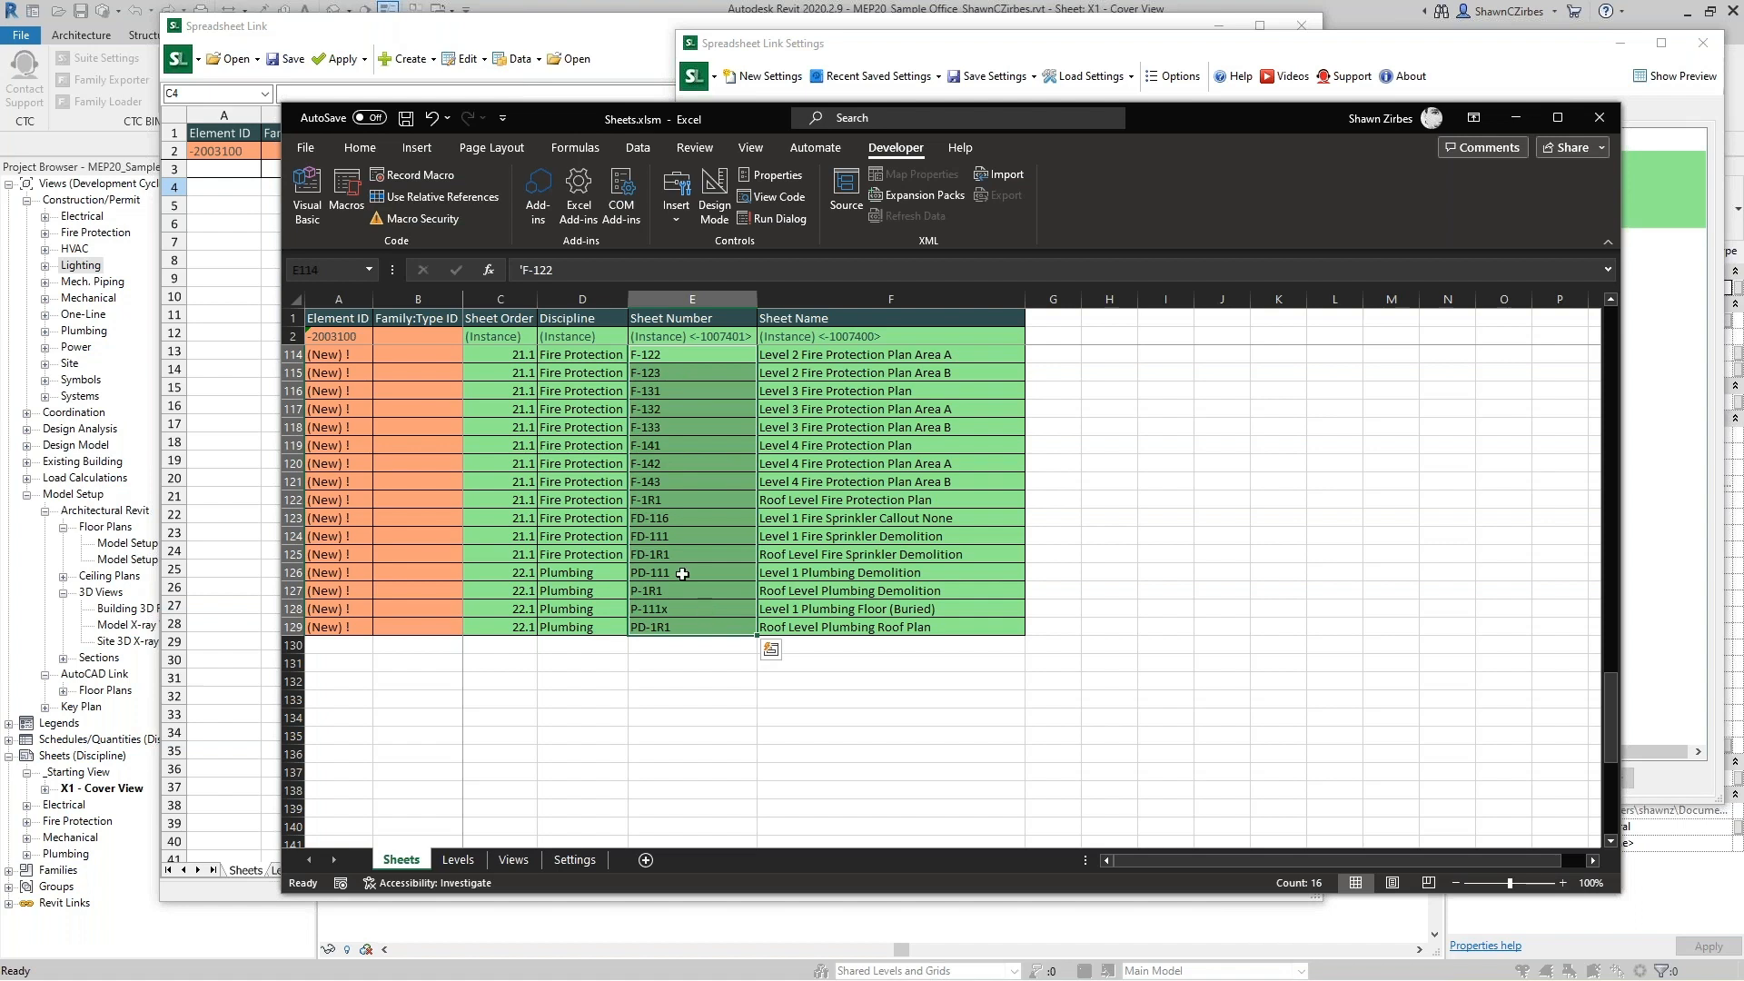
pyautogui.click(704, 627)
pyautogui.click(682, 540)
pyautogui.click(676, 447)
pyautogui.click(670, 409)
pyautogui.click(675, 431)
pyautogui.click(681, 467)
pyautogui.click(683, 484)
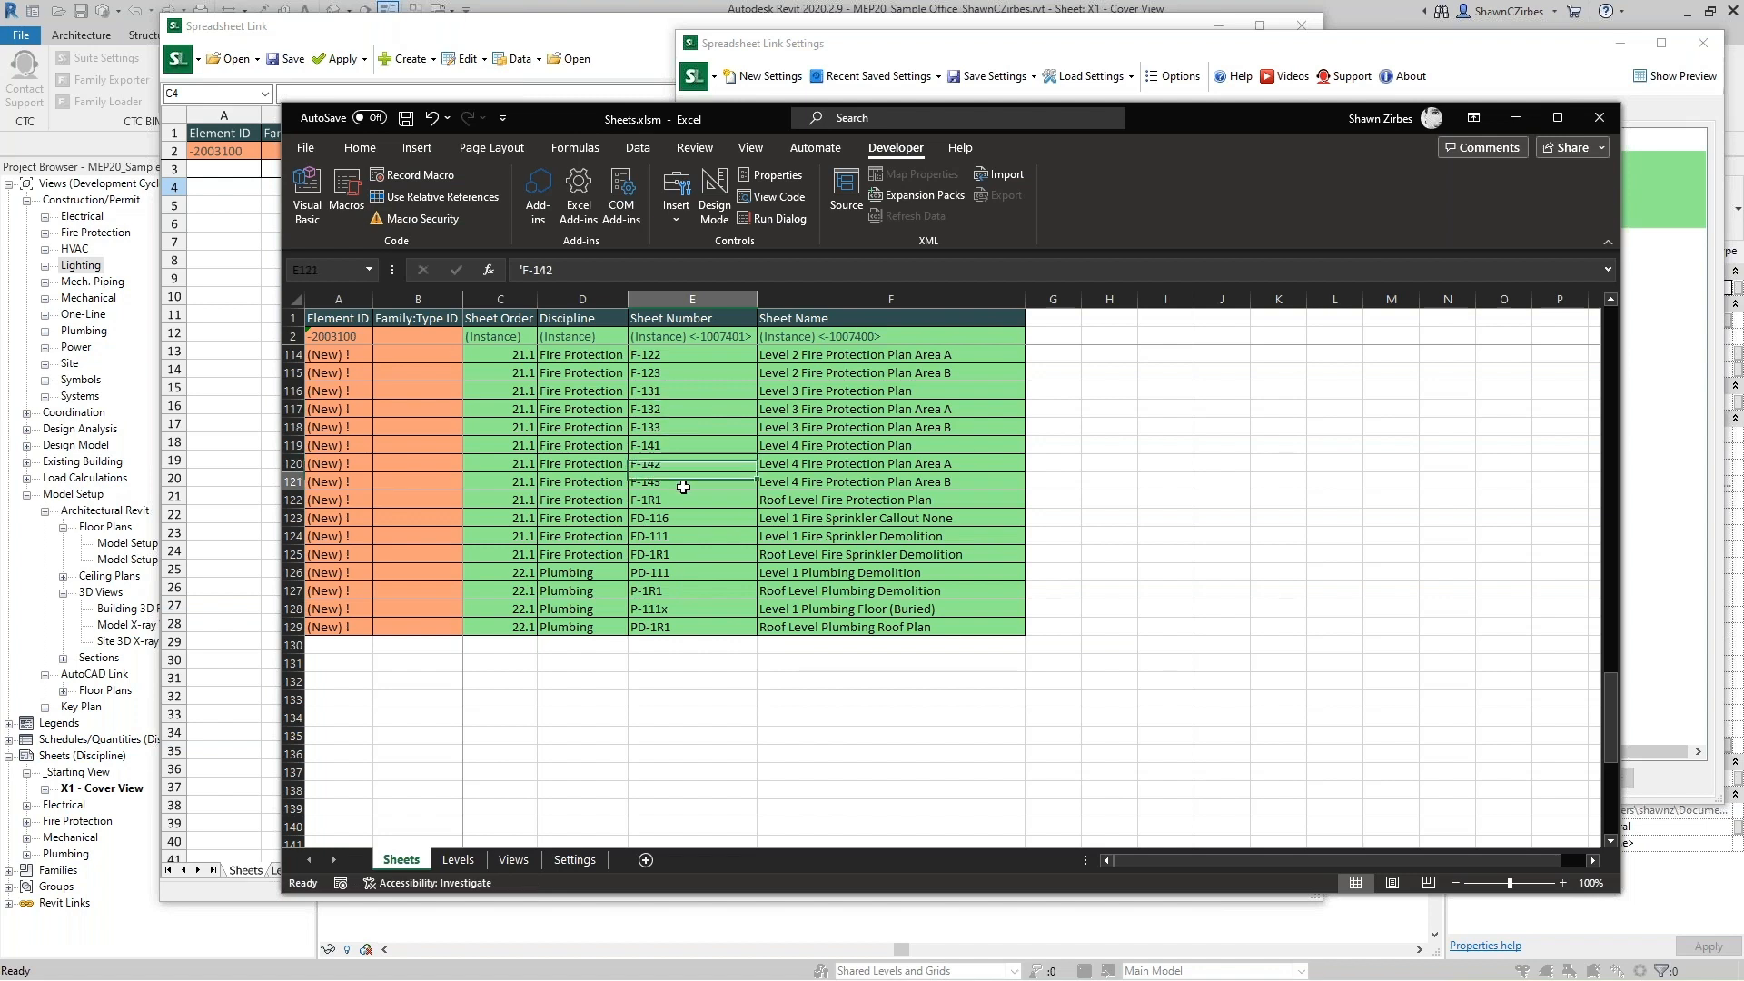
pyautogui.click(681, 609)
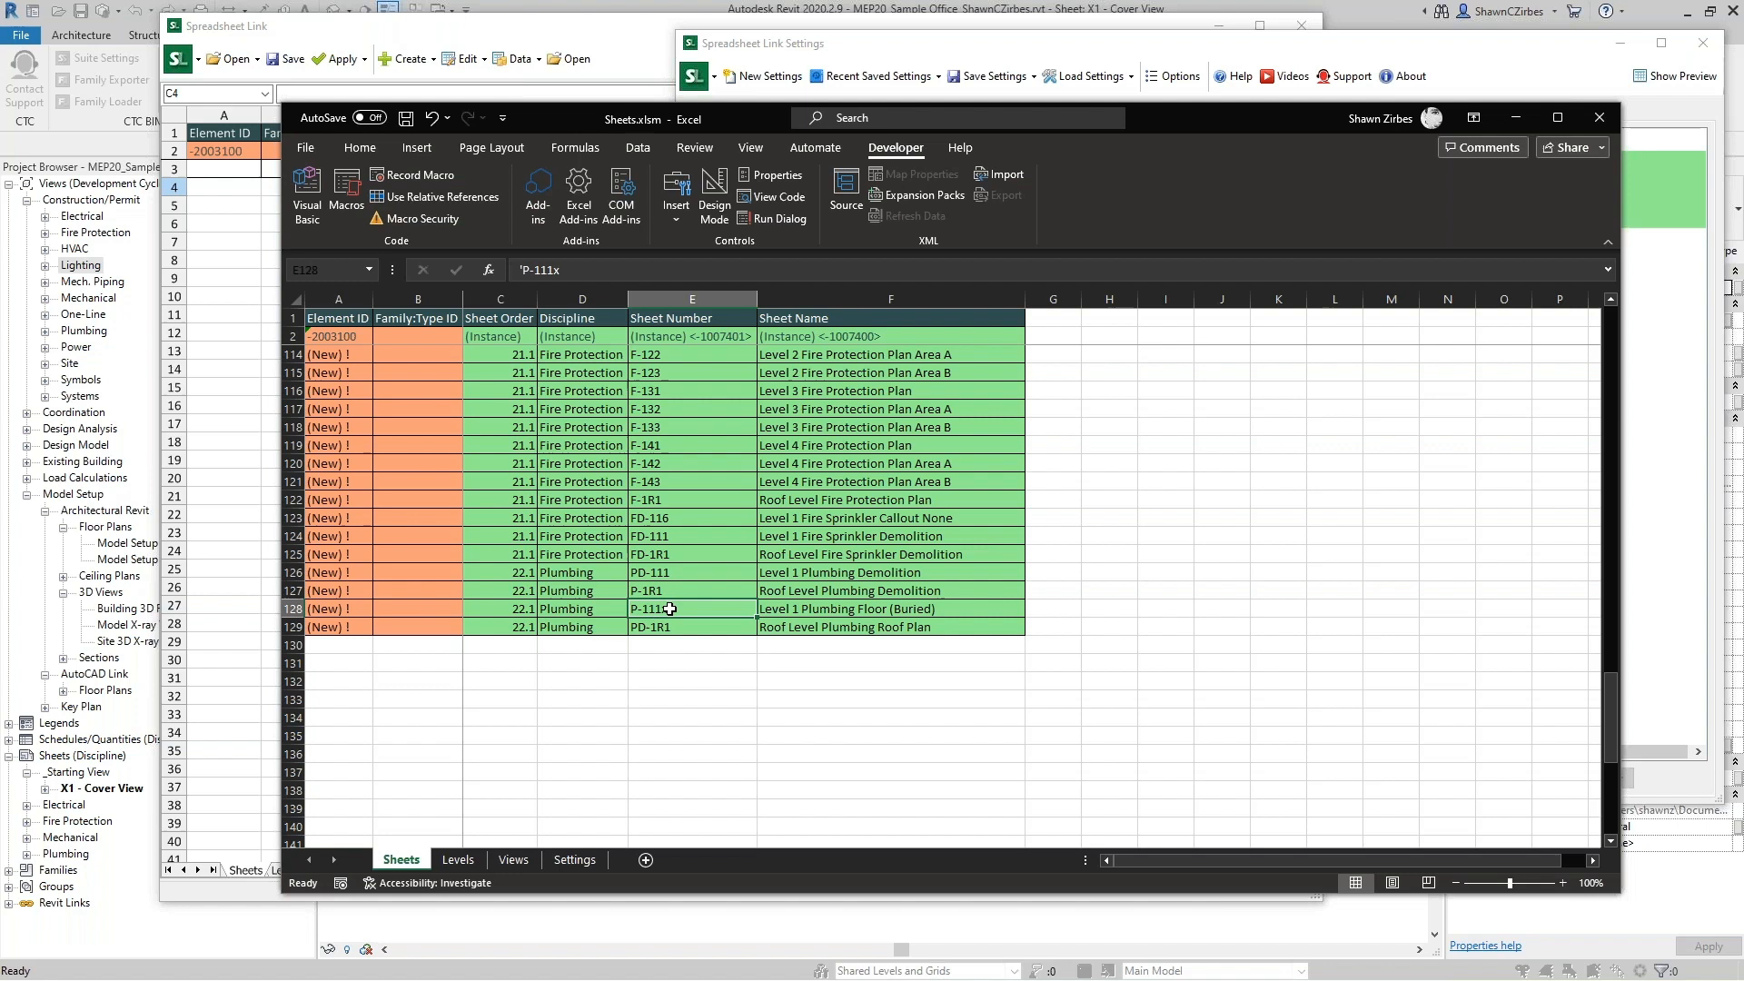
# Delete the two duplicate F-111 Level 1 Fire Protection Plan rows, 109 and 110, and check the remaining list for duplicates.
pyautogui.scroll(4, 673, 618)
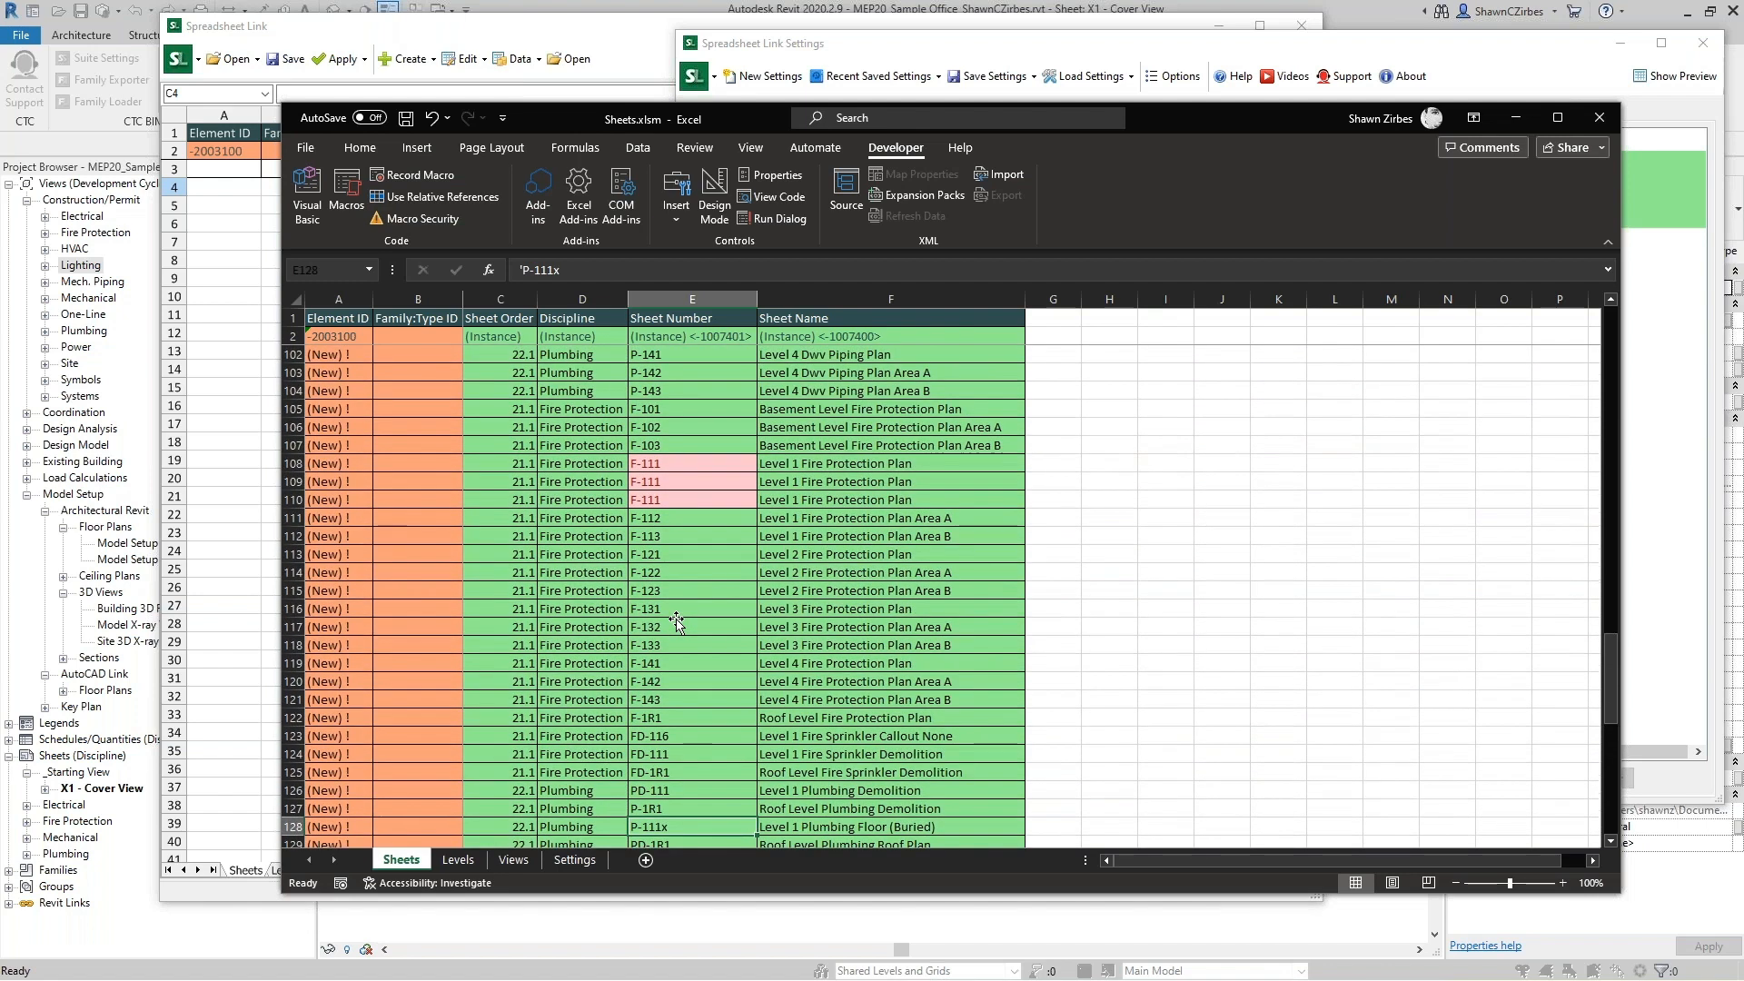
pyautogui.scroll(-1, 700, 527)
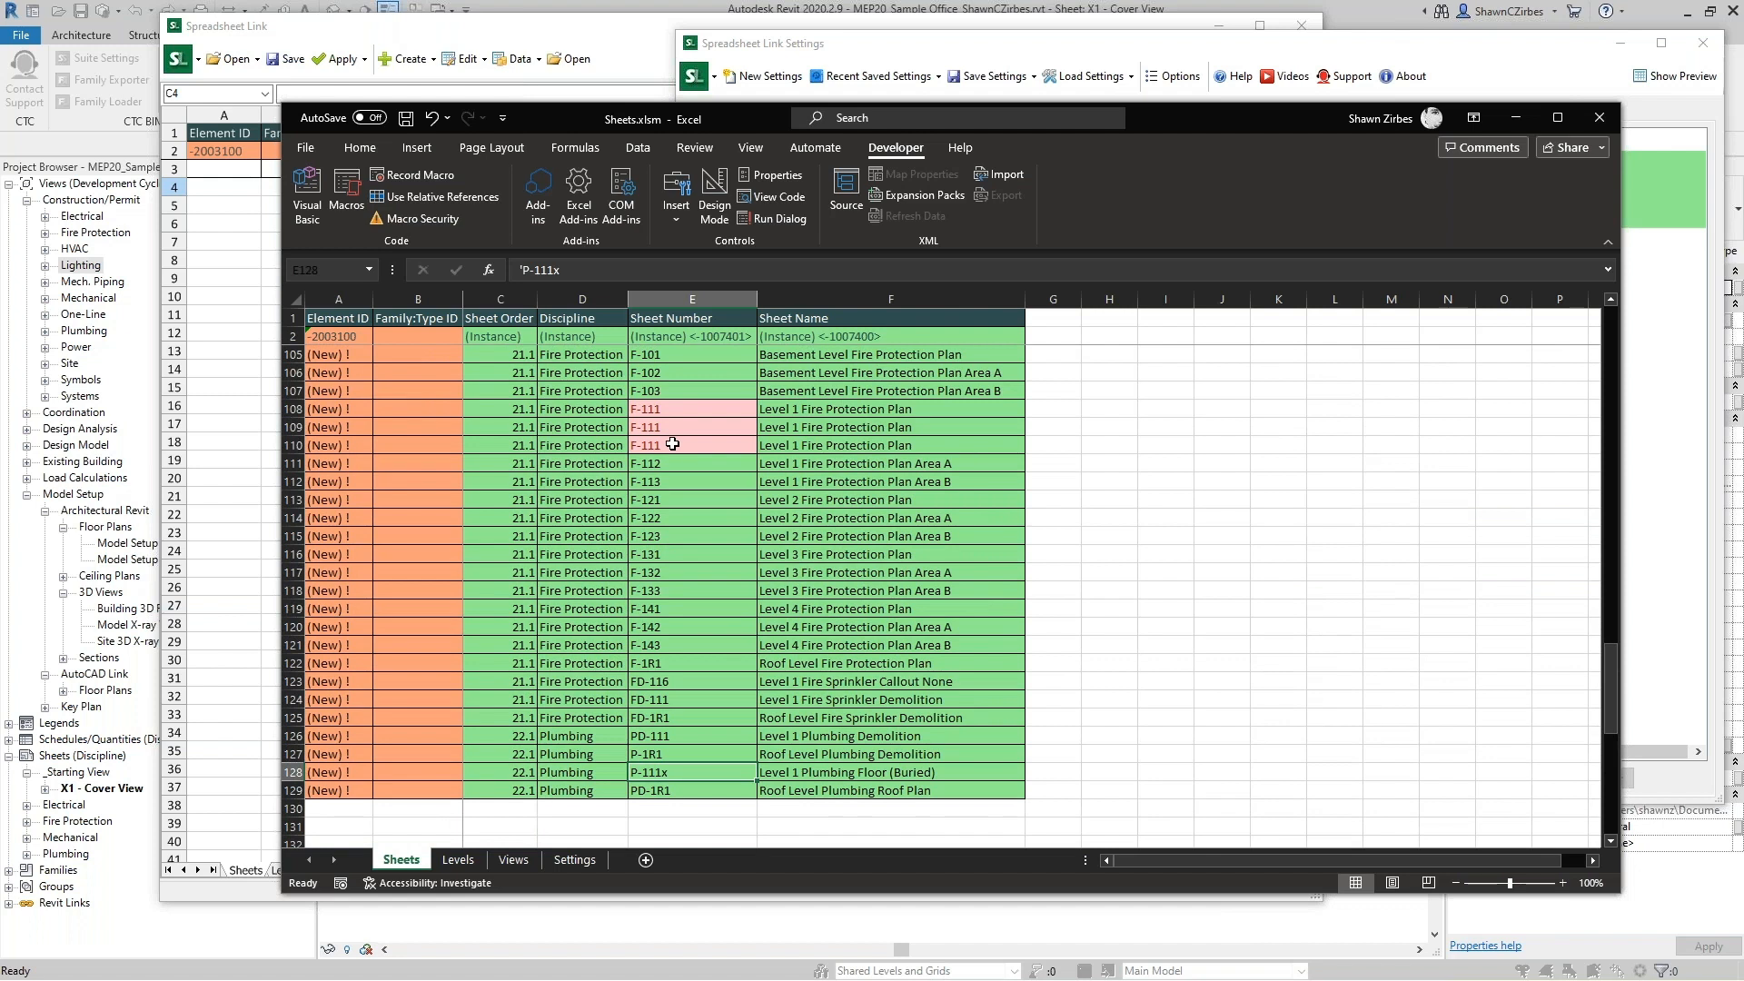
pyautogui.click(287, 428)
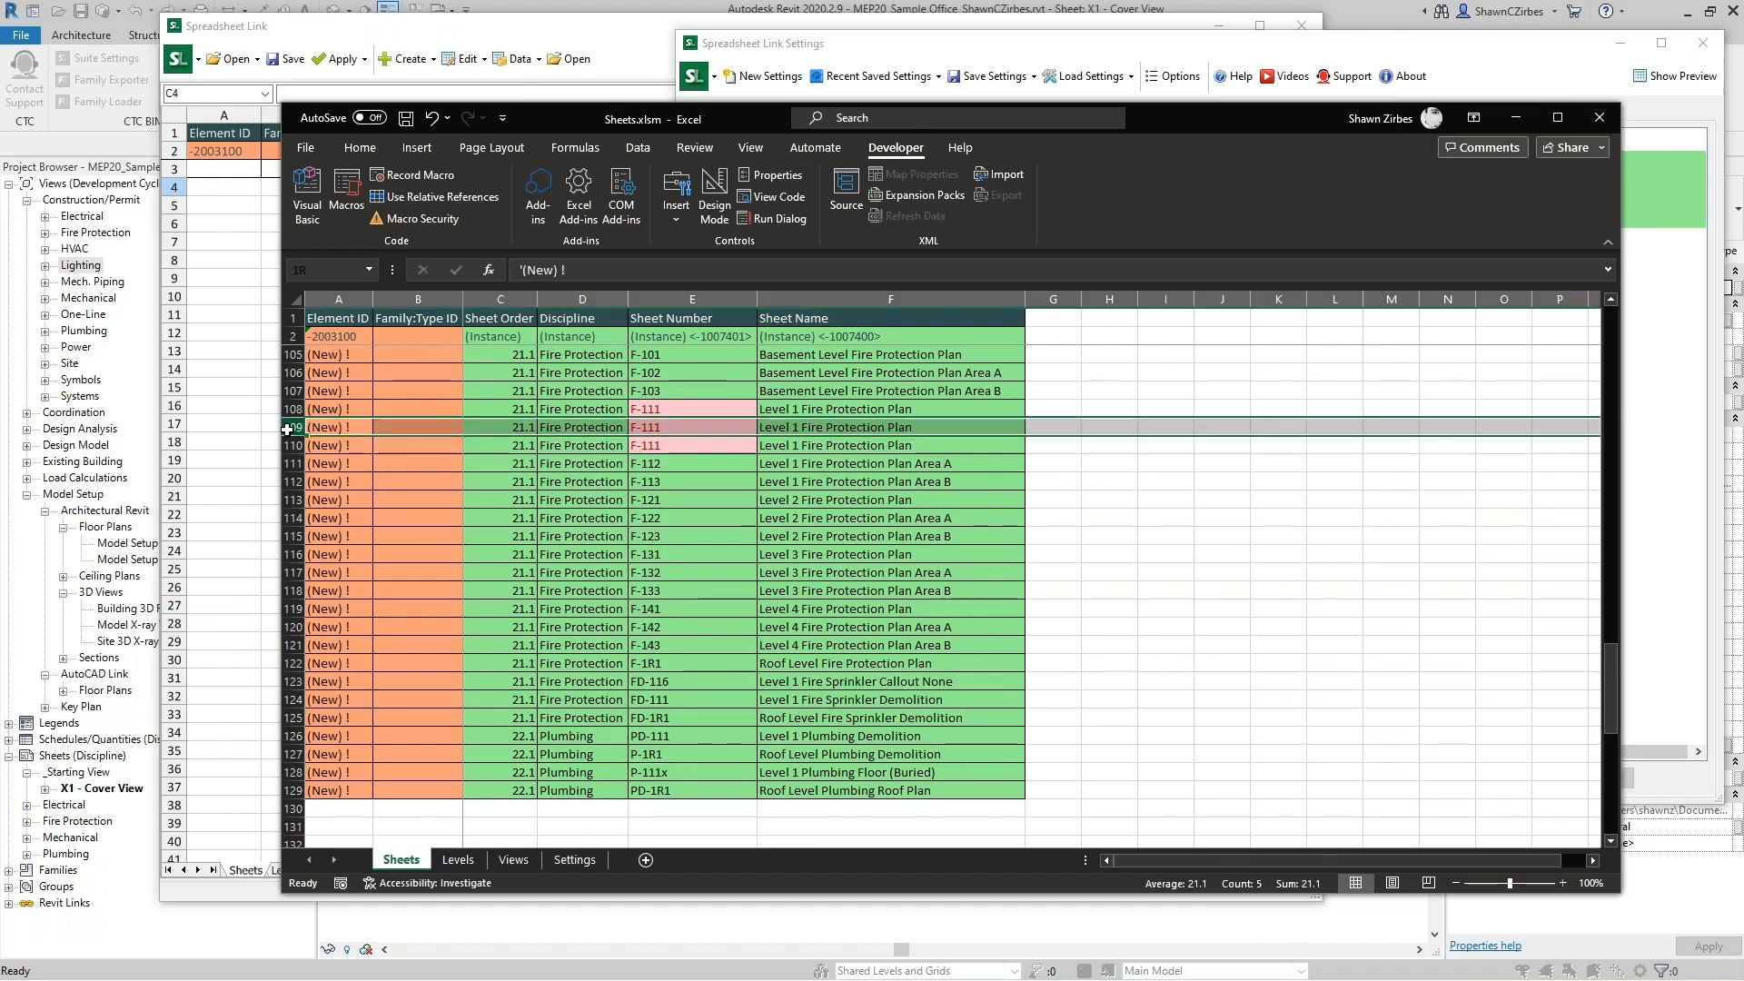
pyautogui.moveTo(287, 429); pyautogui.dragTo(287, 445)
pyautogui.rightClick(289, 447)
pyautogui.click(405, 656)
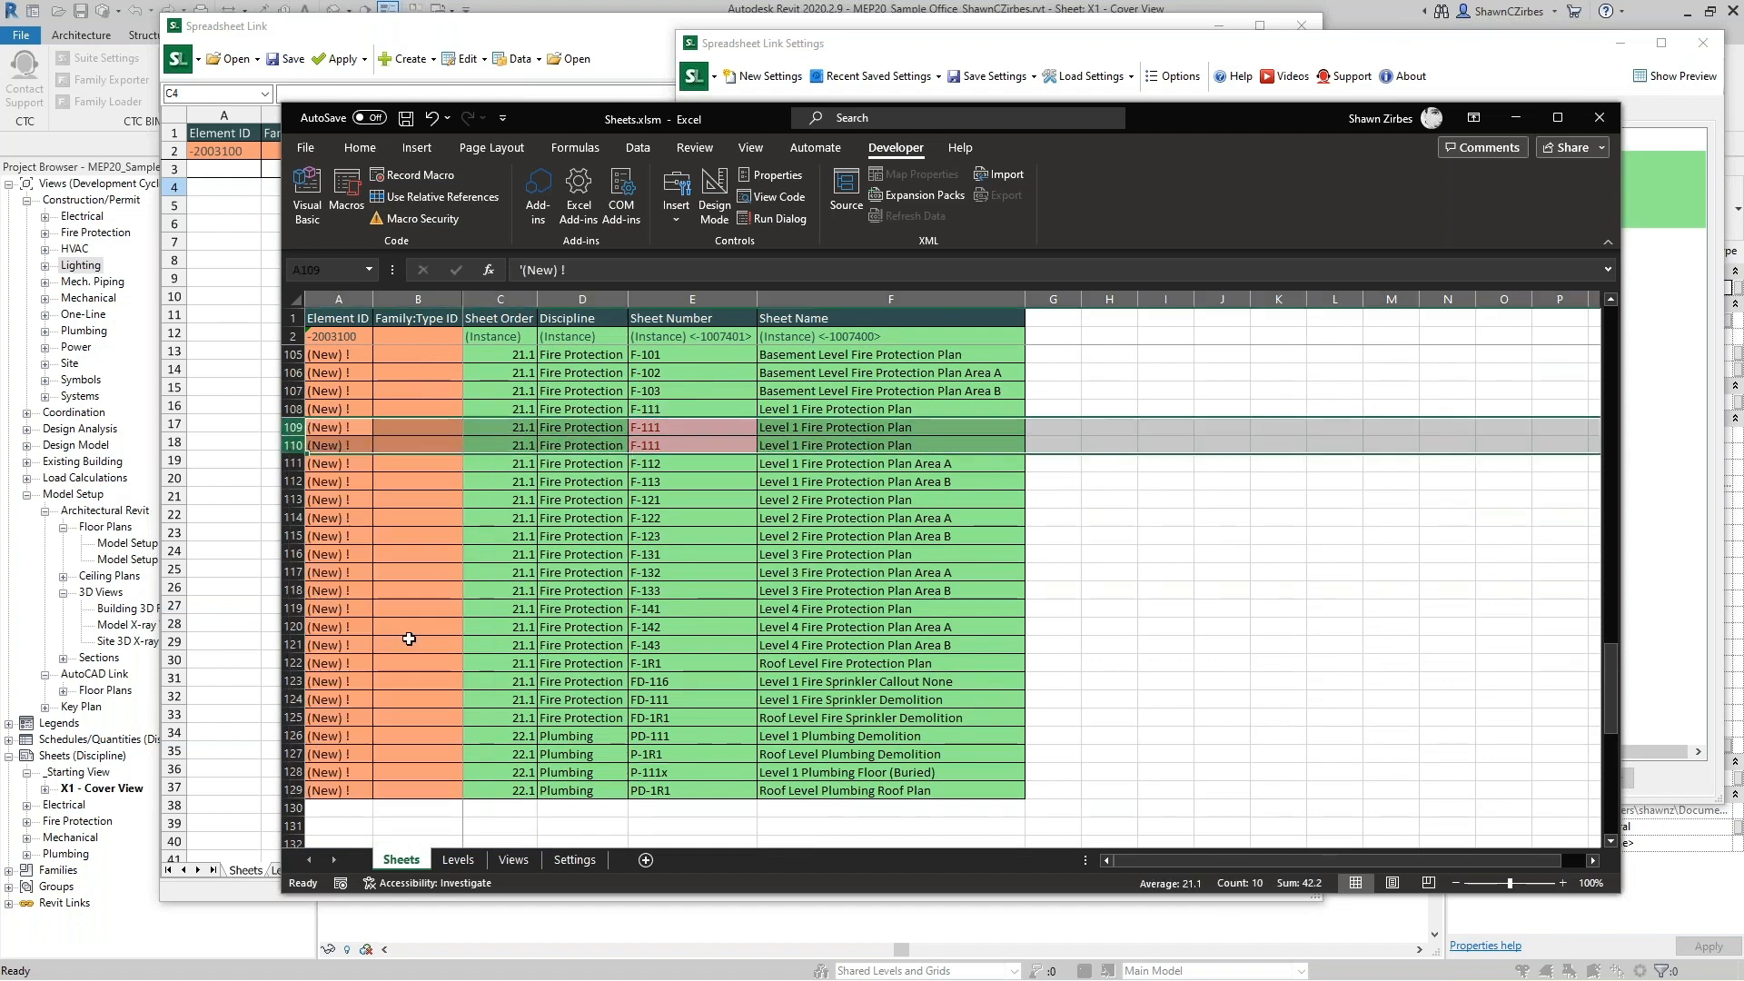
pyautogui.scroll(10, 714, 552)
pyautogui.scroll(20, 742, 583)
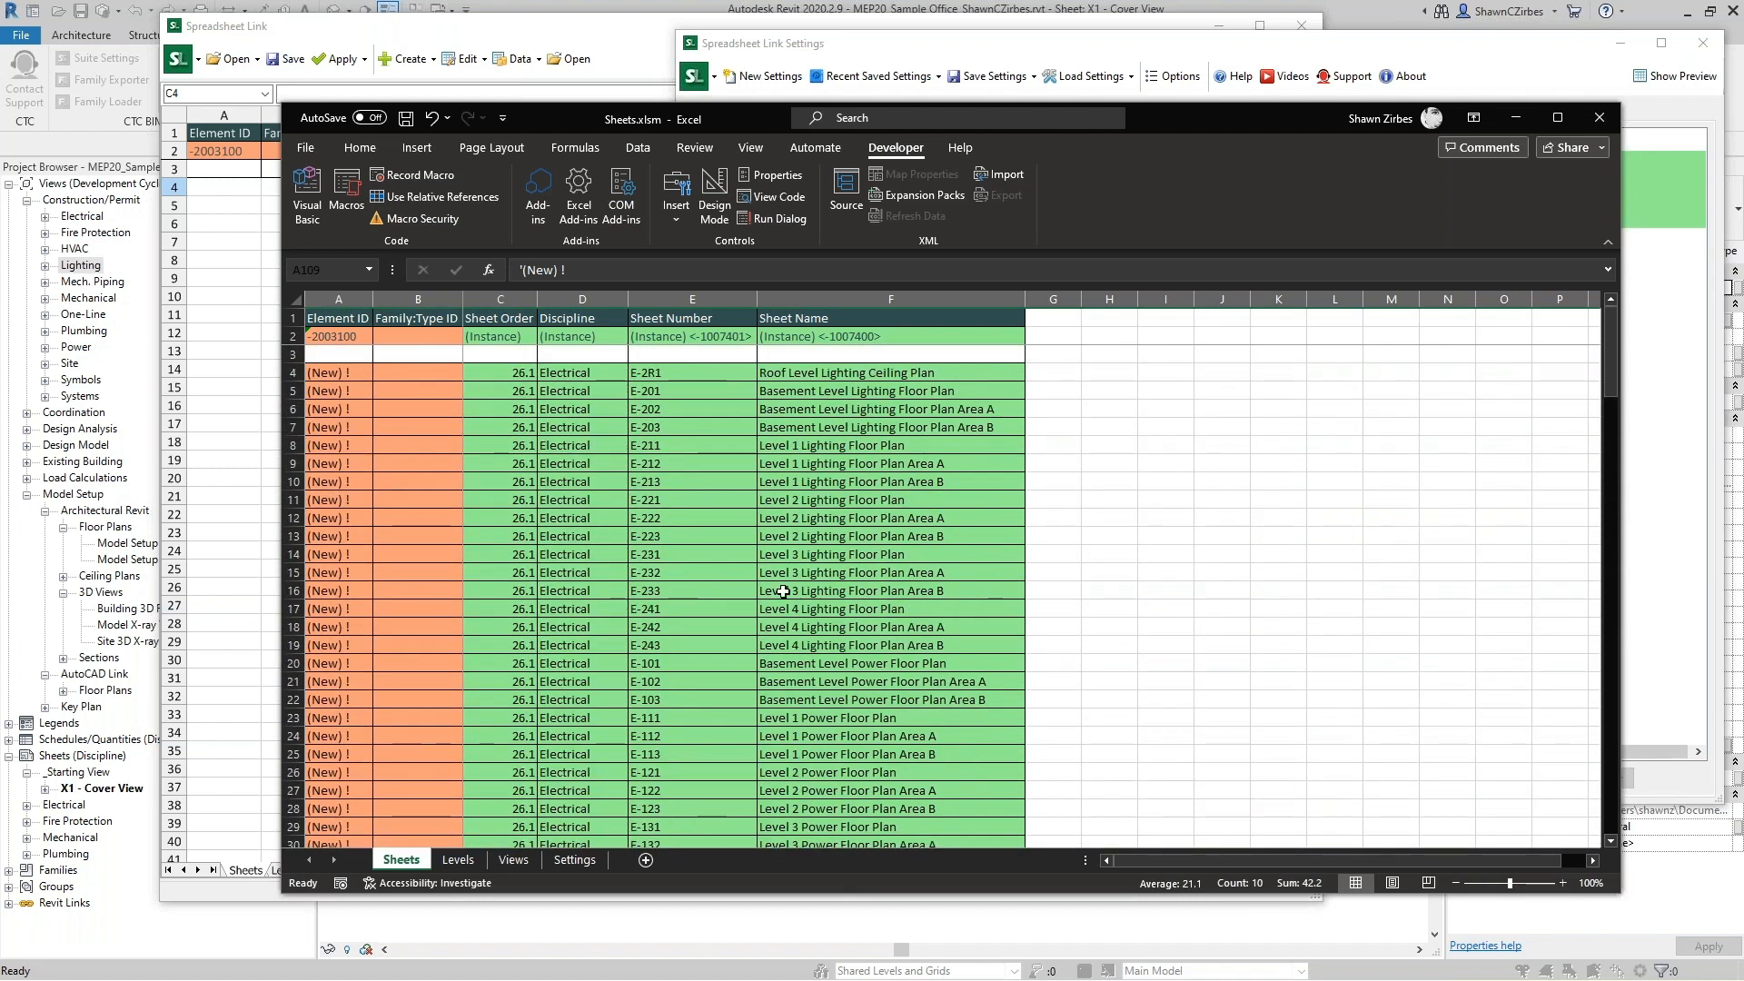
pyautogui.scroll(-20, 783, 592)
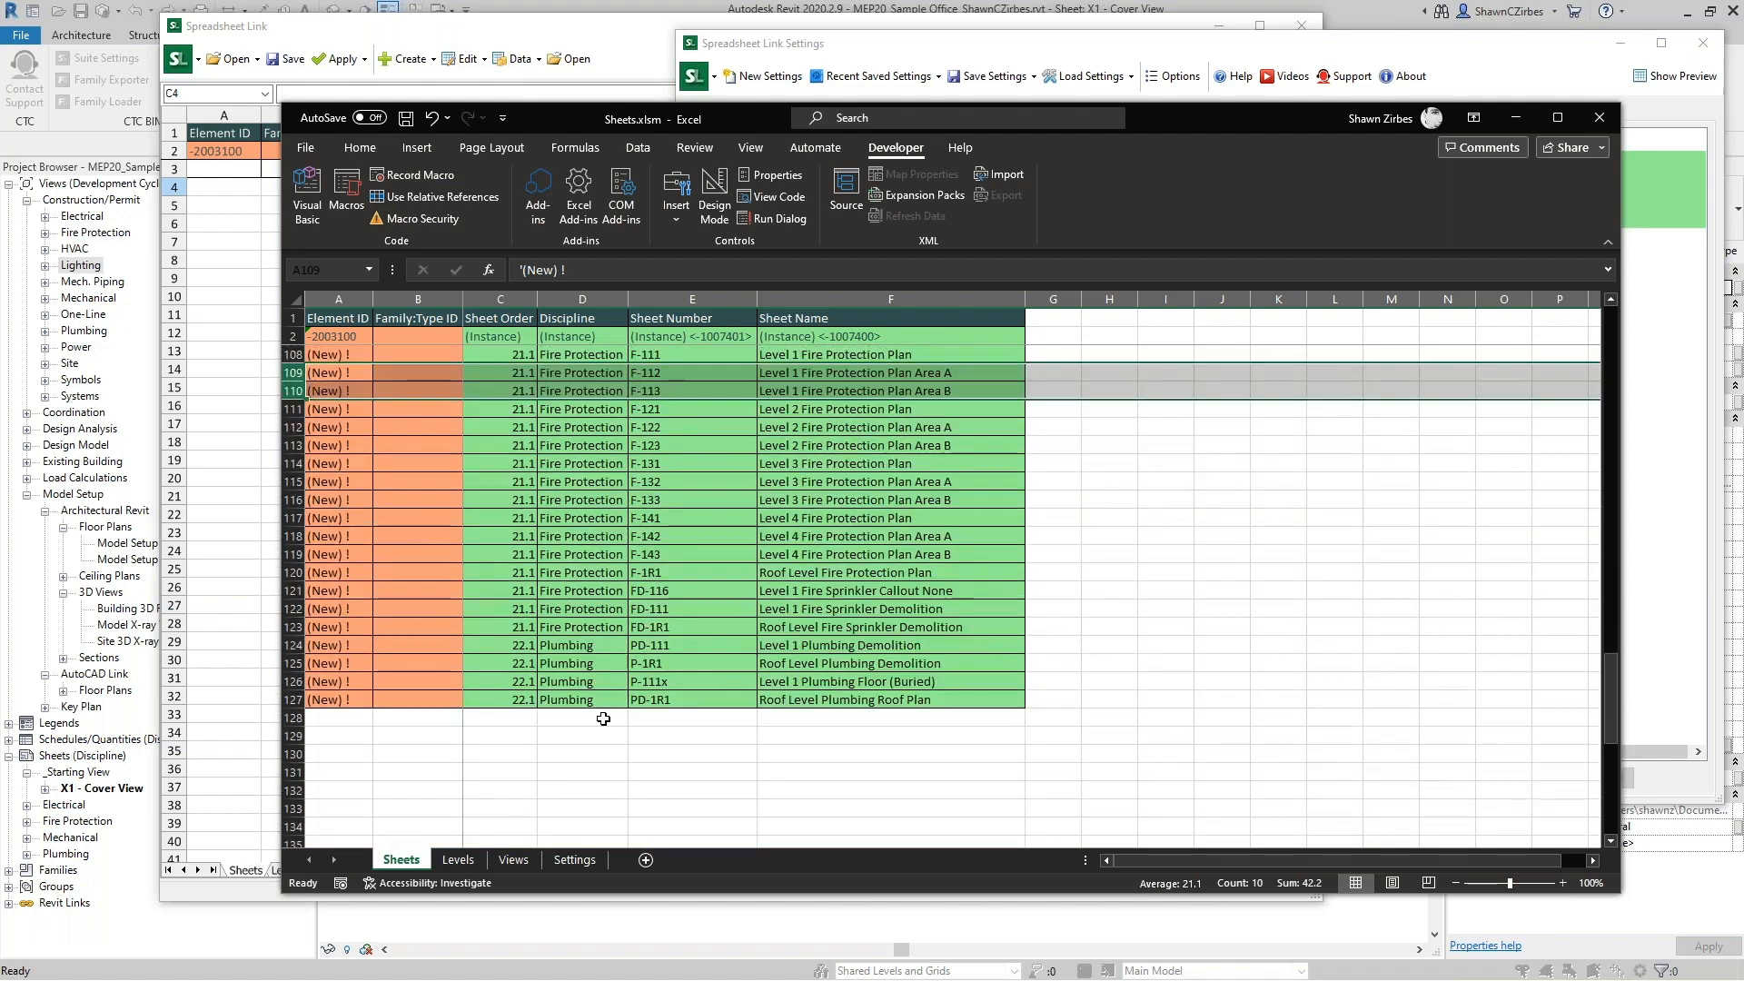
pyautogui.scroll(20, 644, 701)
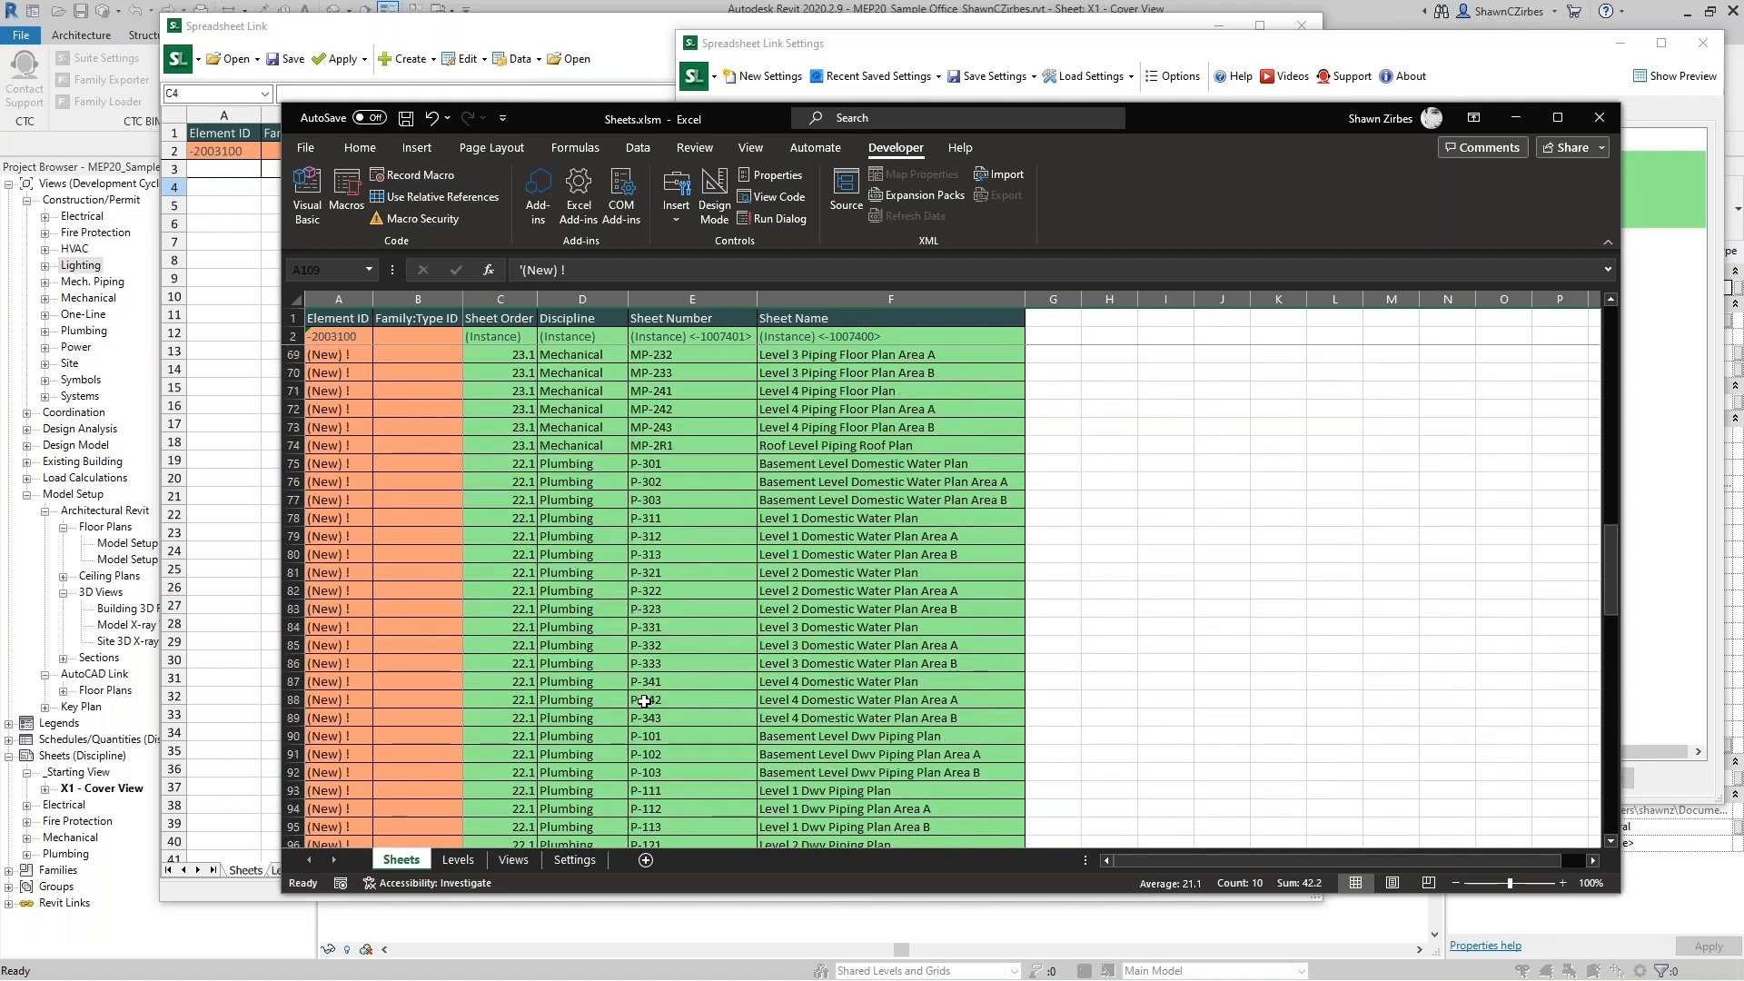
# Close Sheets.xlsm in Excel, switch to Spreadsheet Link and start opening a spreadsheet, agreeing to clear the existing settings.
pyautogui.scroll(5, 644, 701)
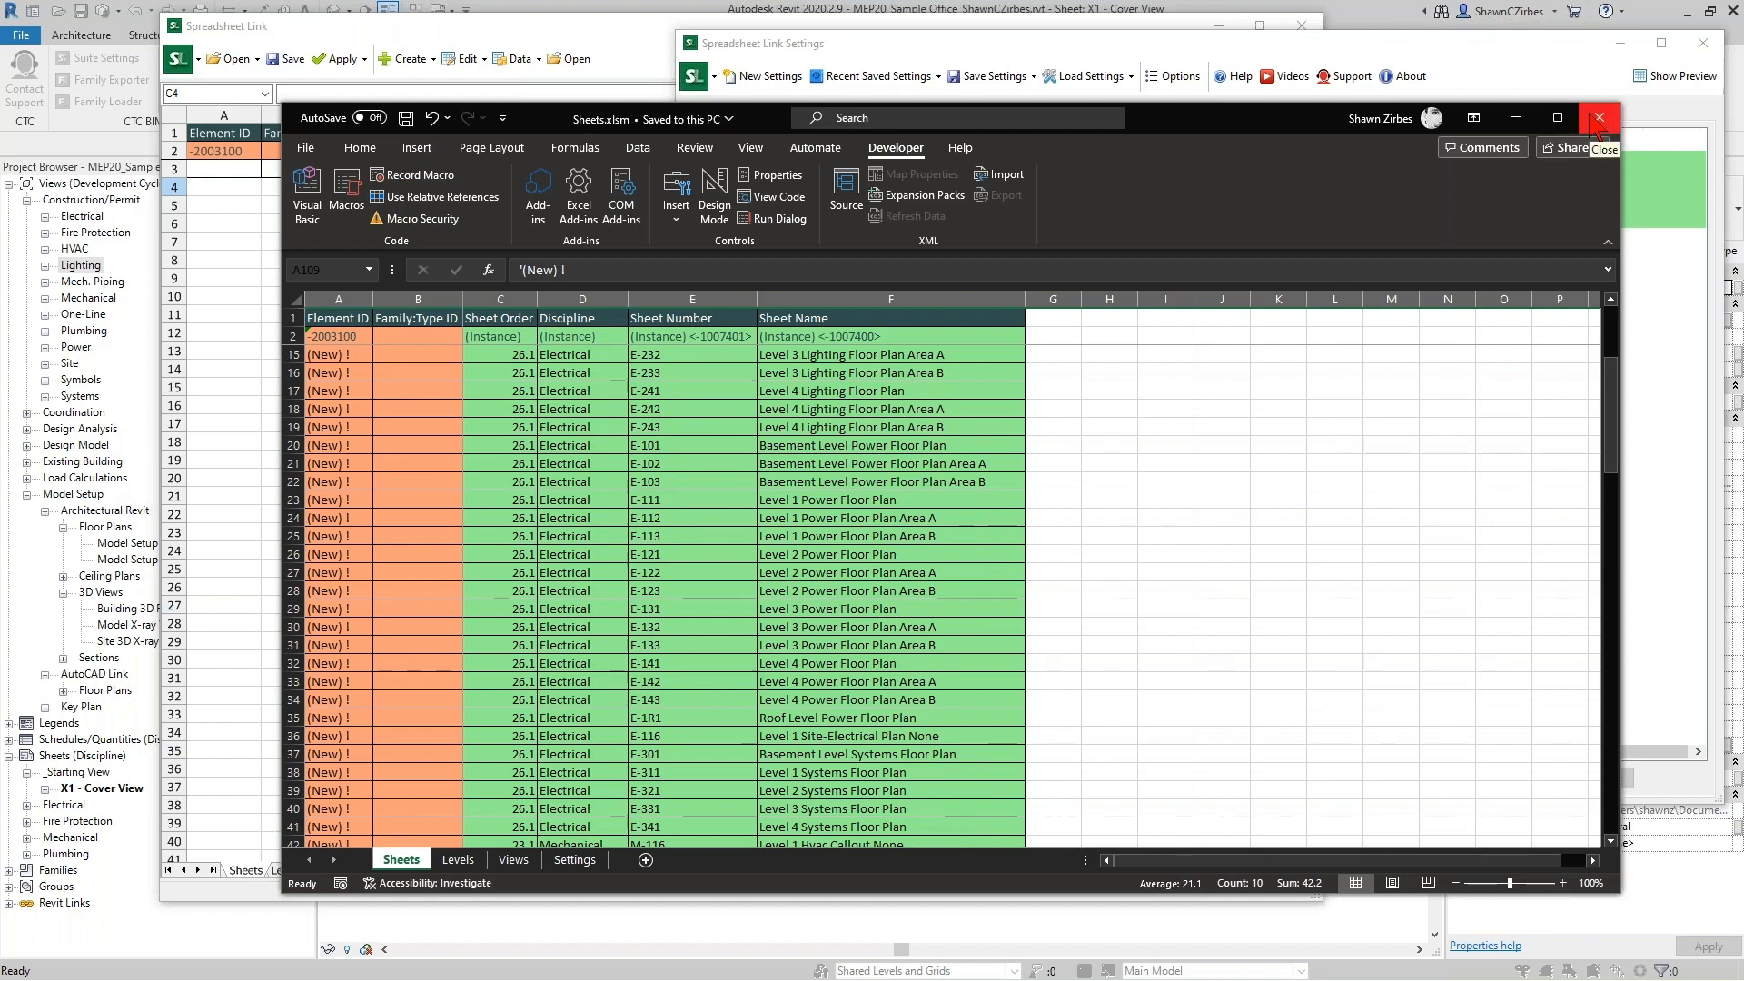
pyautogui.click(1597, 124)
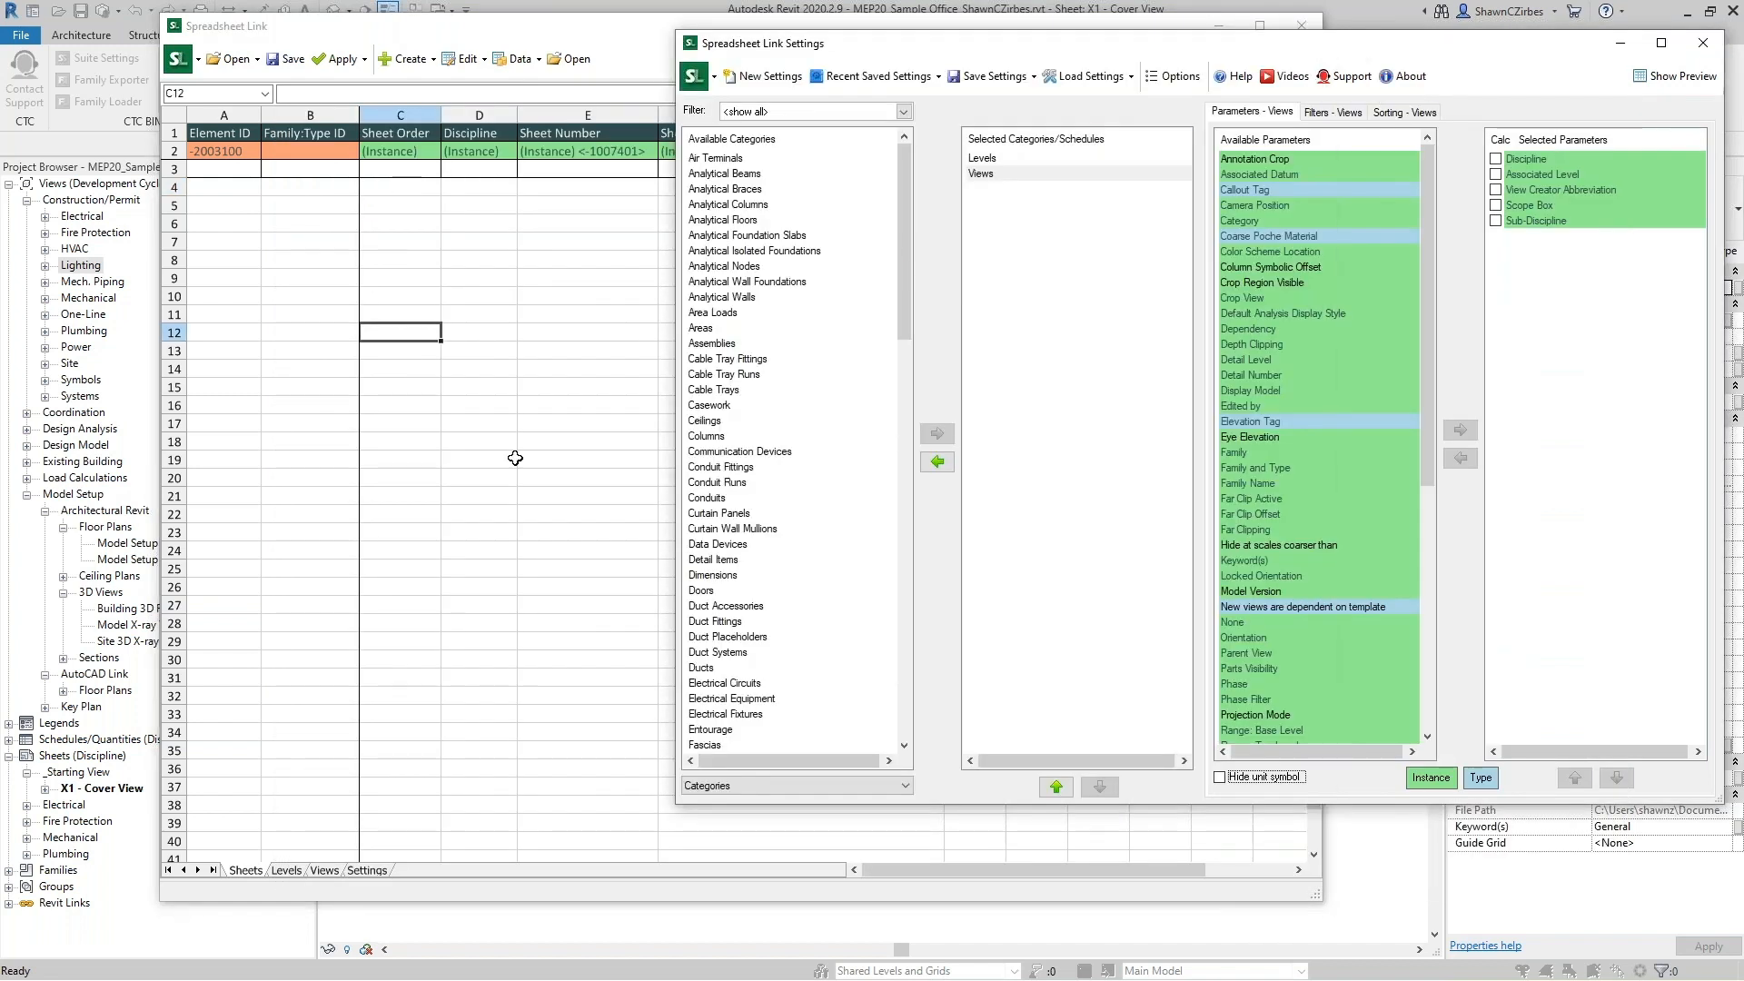
pyautogui.click(479, 460)
pyautogui.click(234, 59)
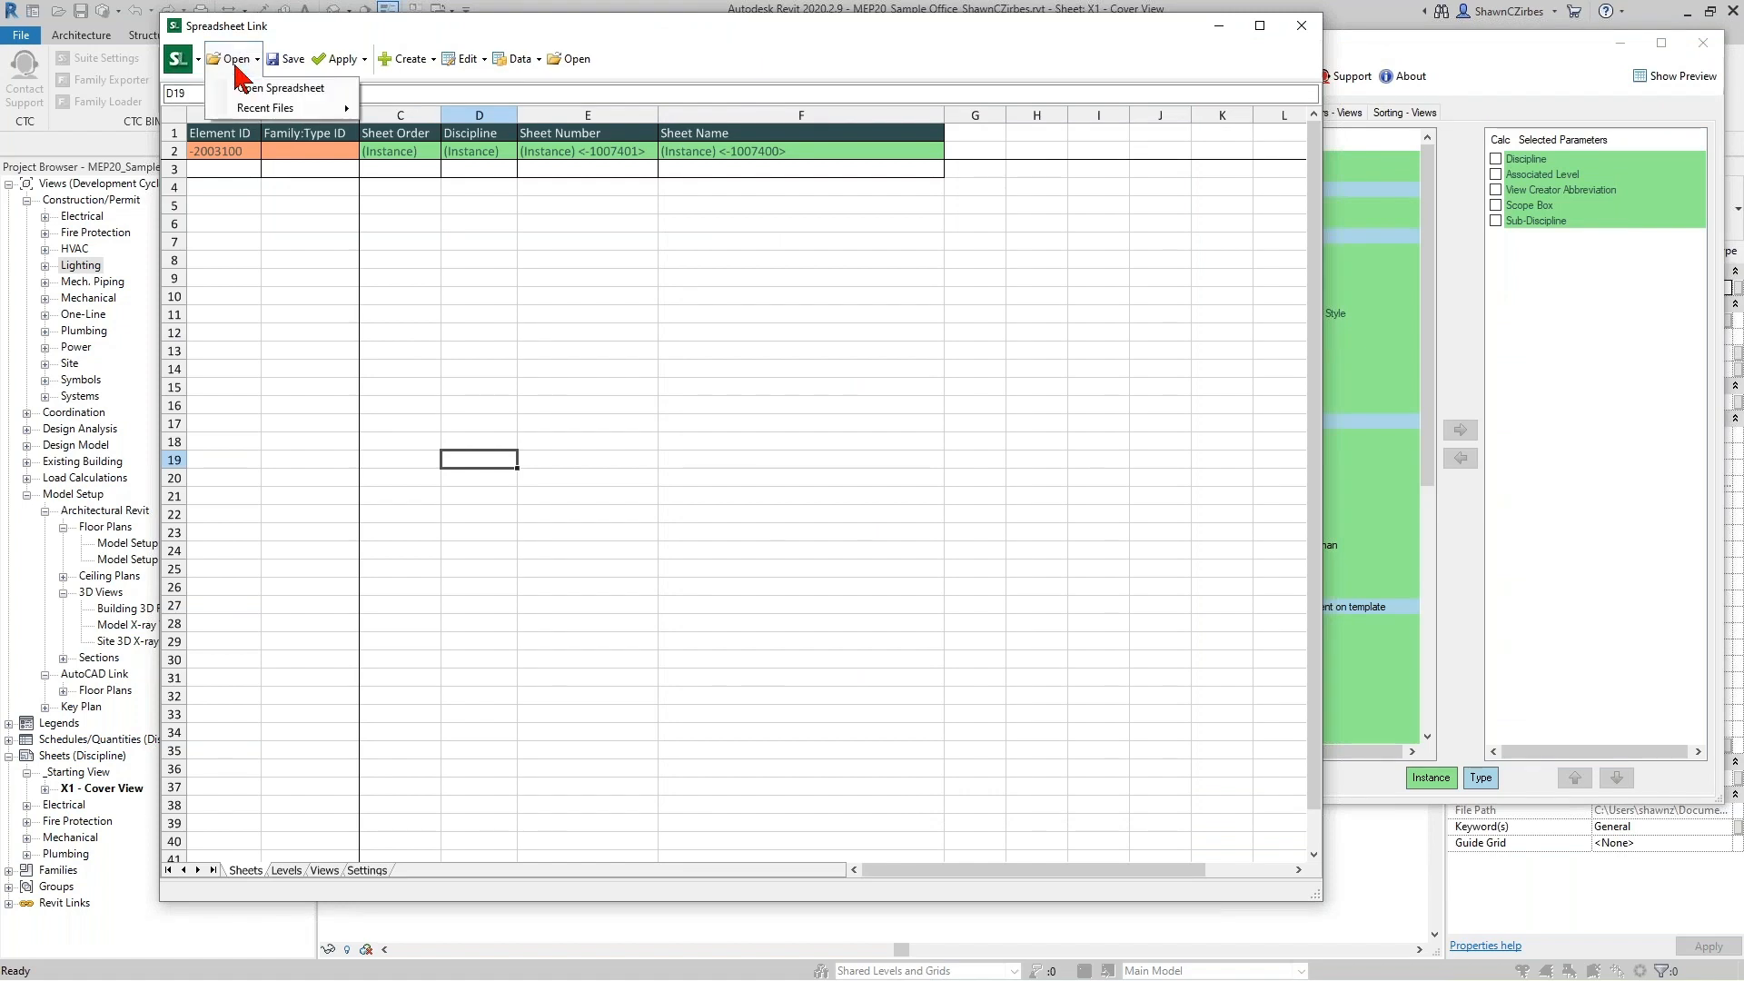
pyautogui.click(258, 89)
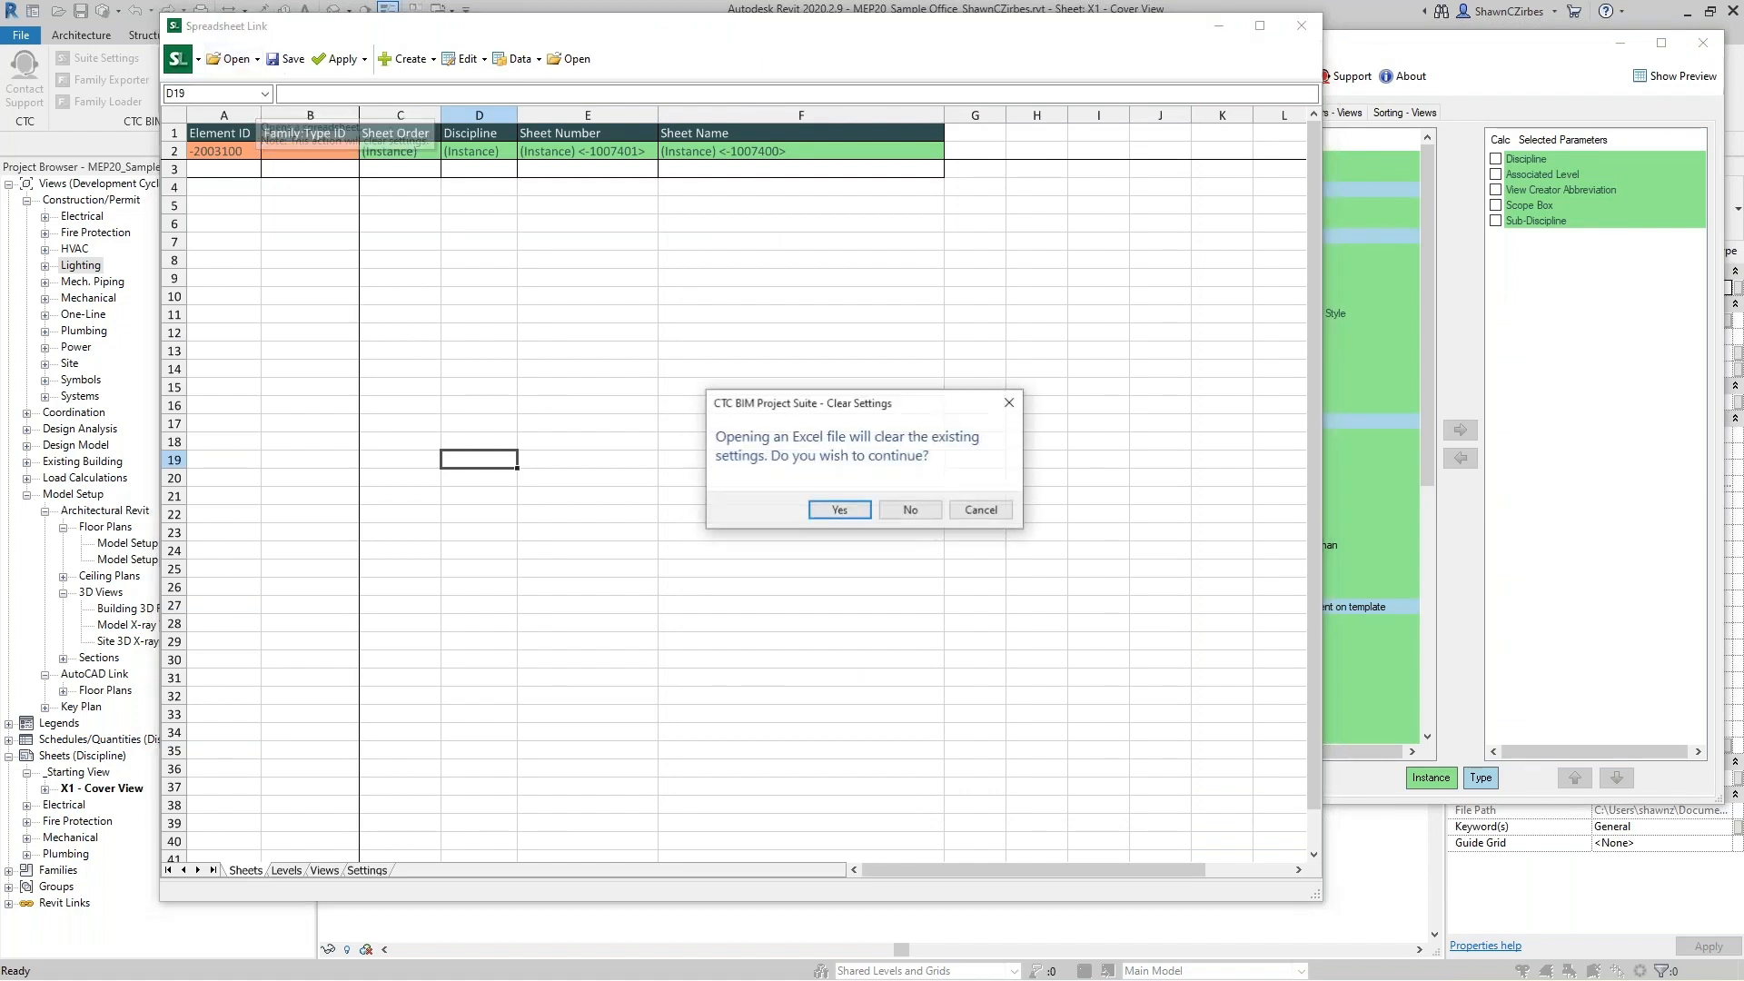
pyautogui.click(840, 510)
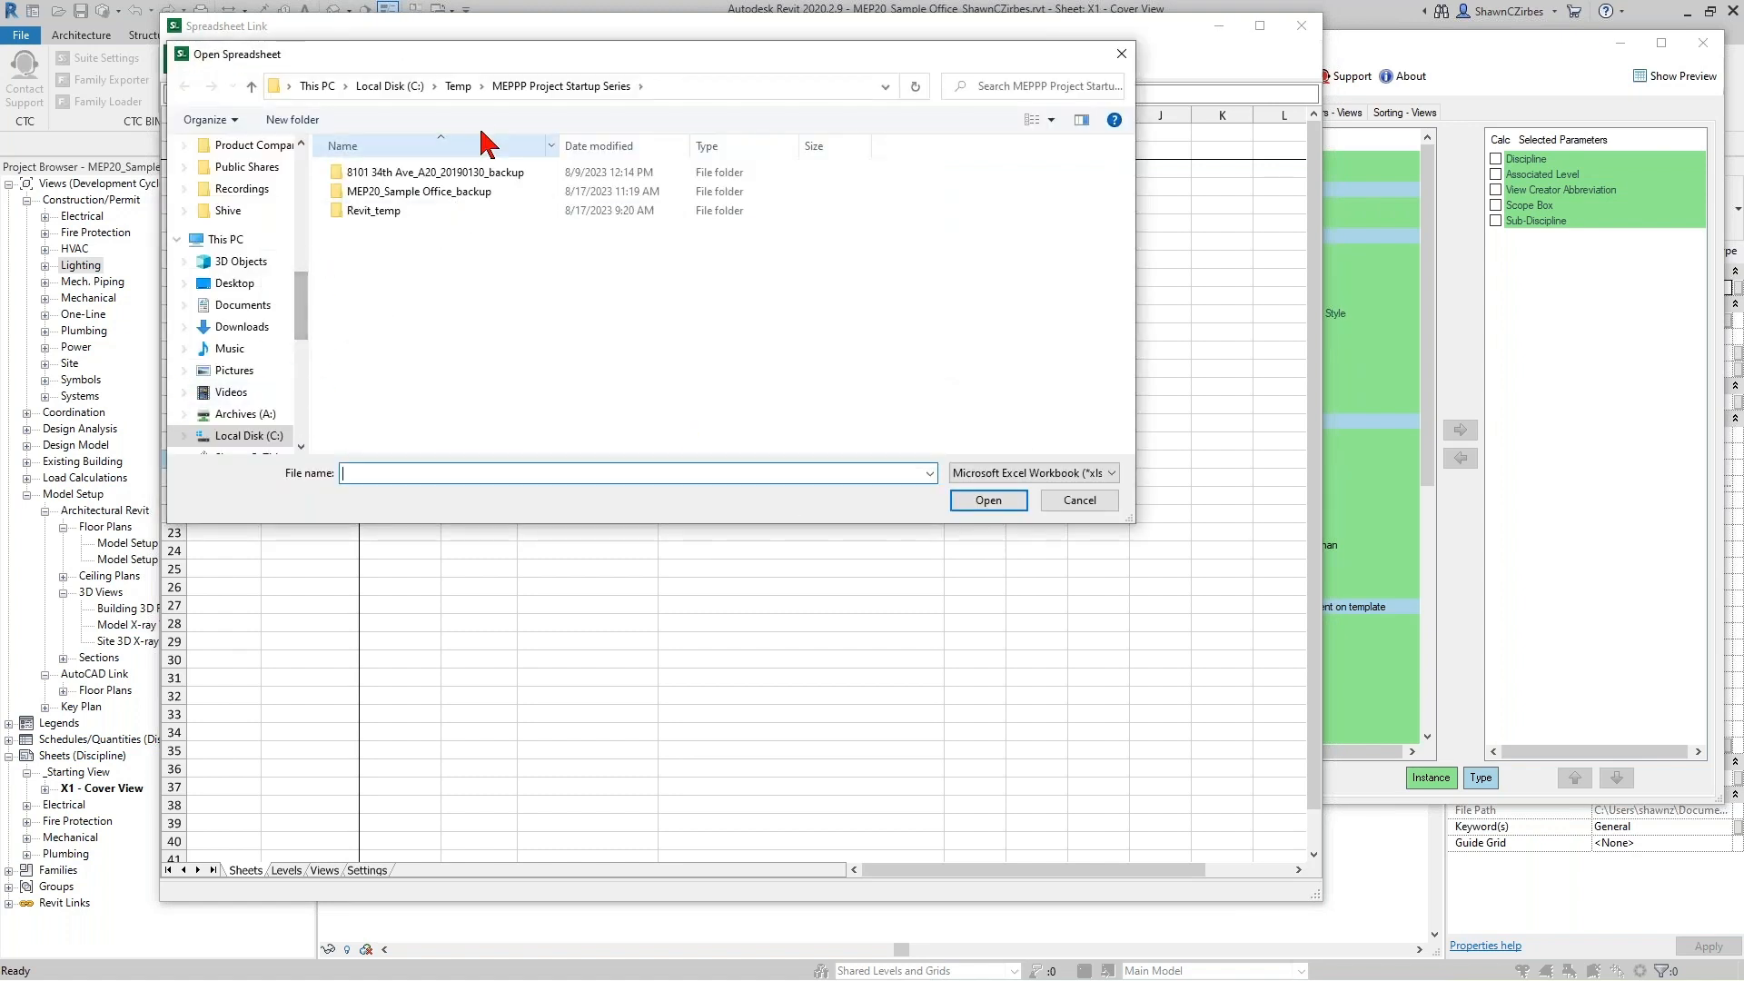
# Open the macro-enabled workbook Sheets.xlsm from C:\Temp\MEPPP Project Startup Series in Spreadsheet Link.
pyautogui.click(409, 86)
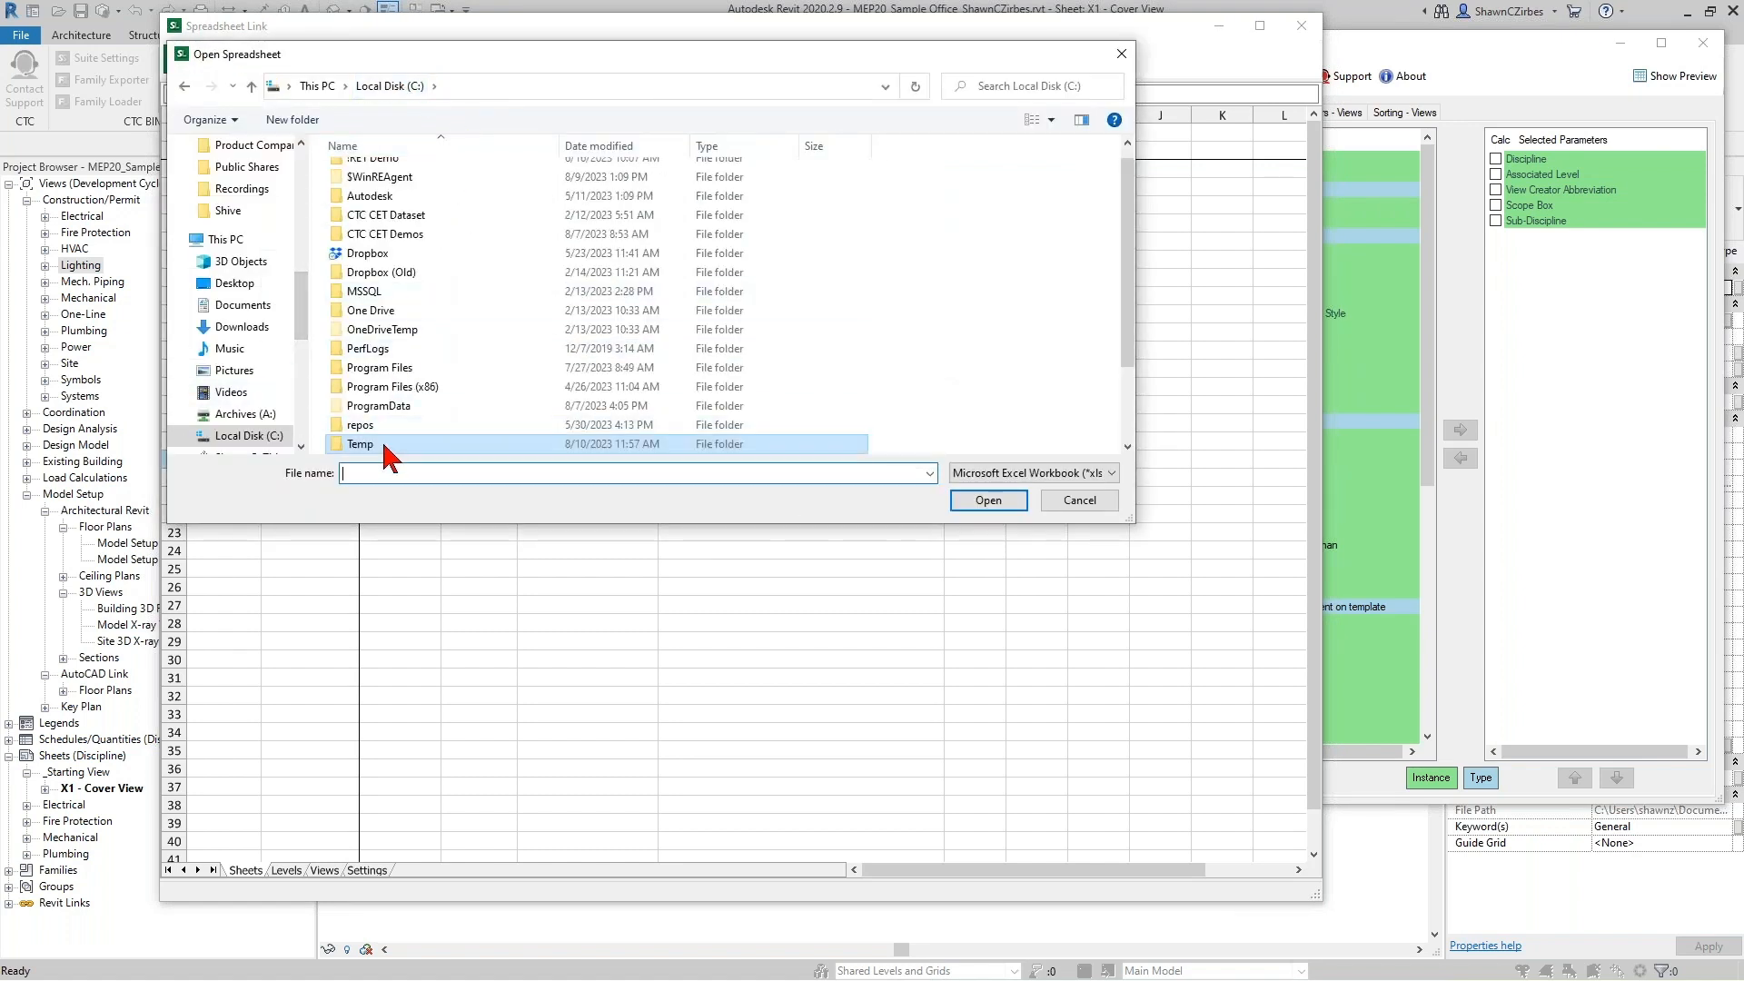
pyautogui.doubleClick(384, 446)
pyautogui.doubleClick(445, 193)
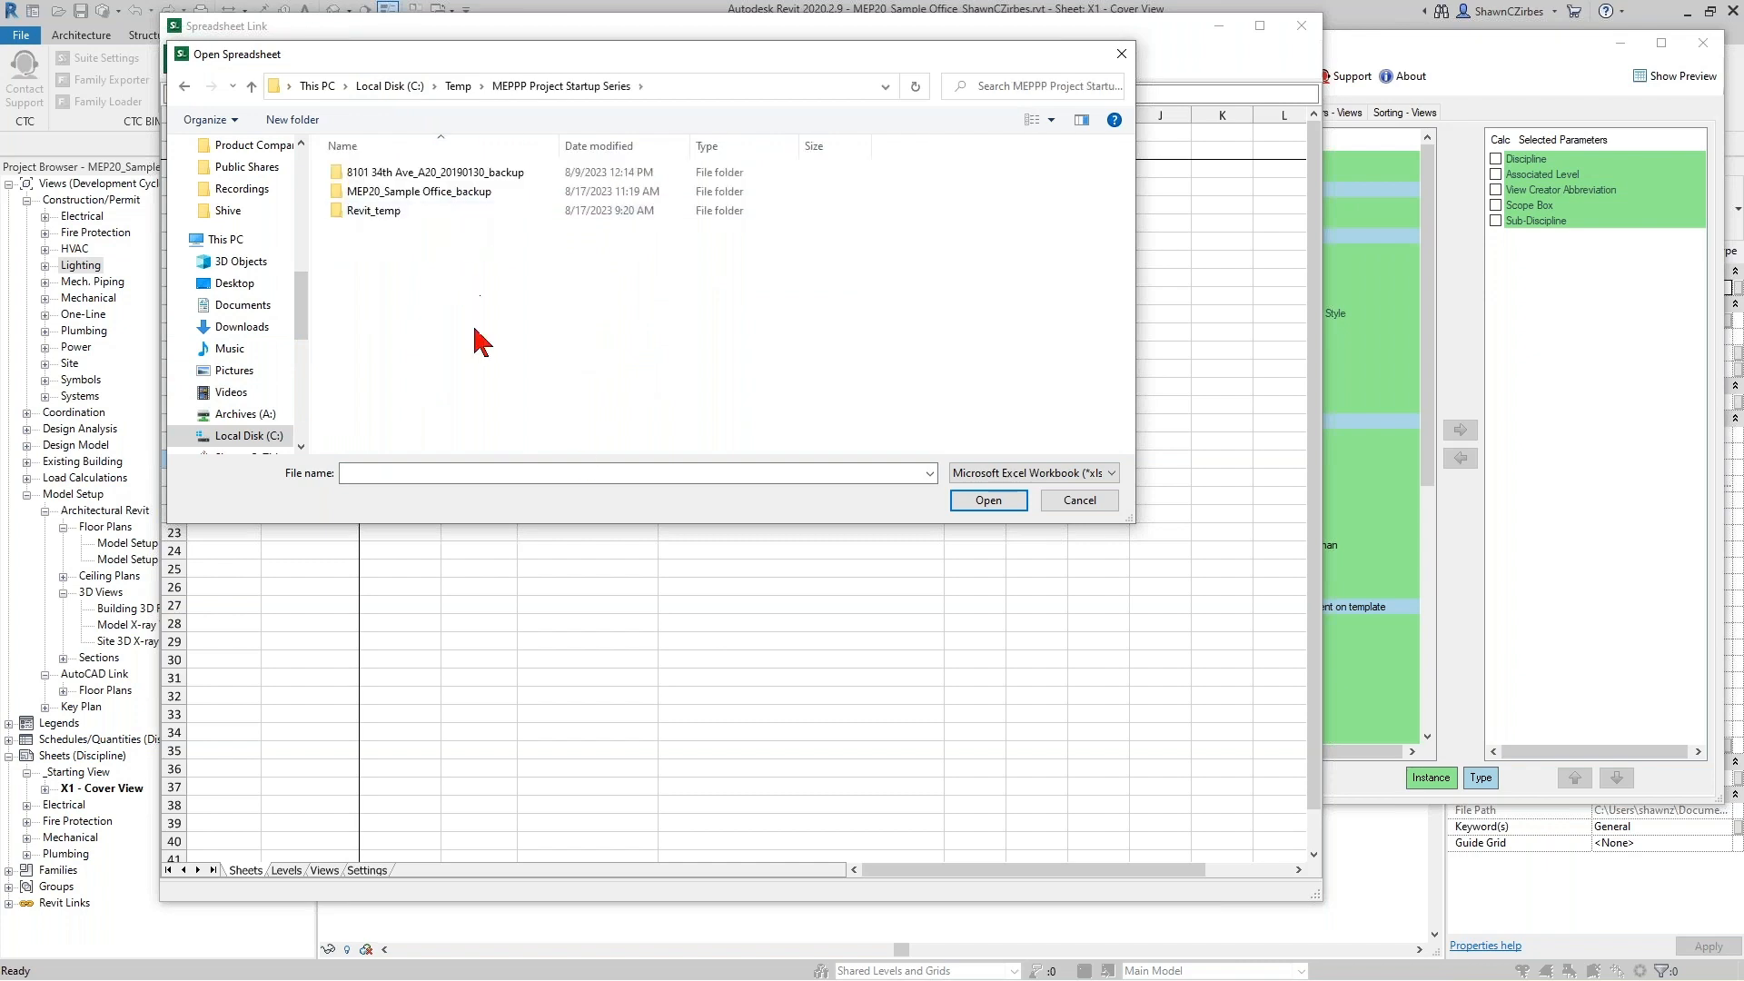
pyautogui.click(1023, 476)
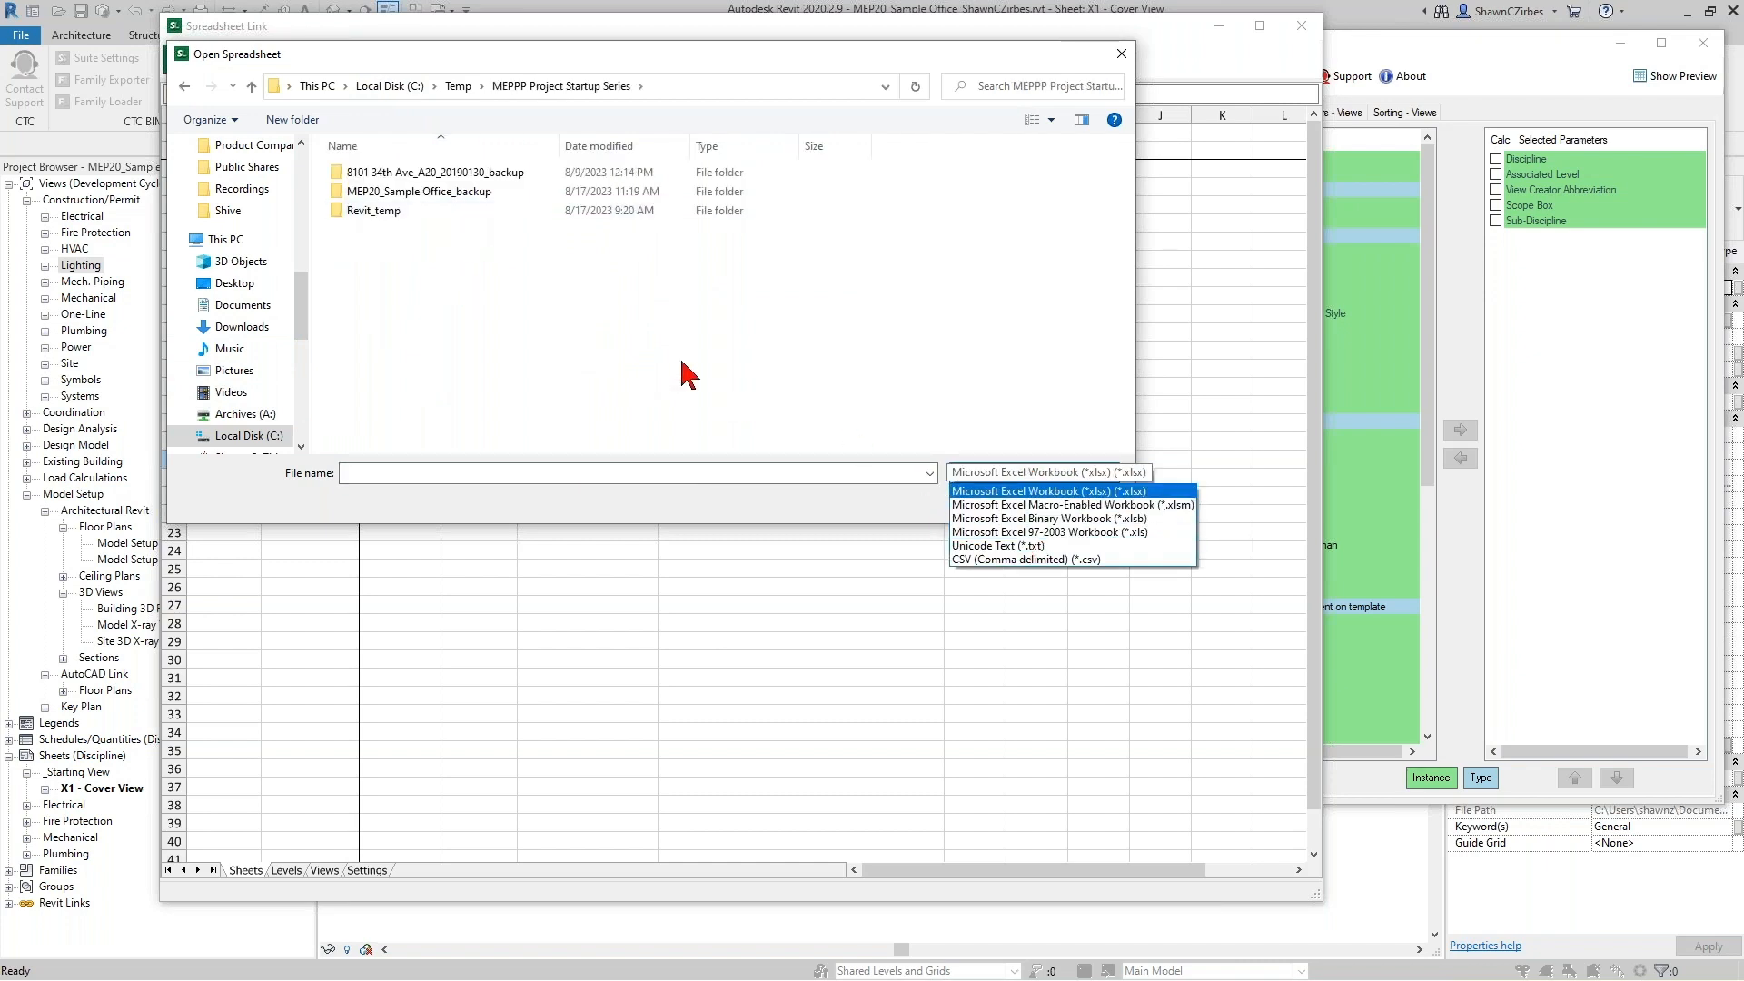
pyautogui.click(1191, 505)
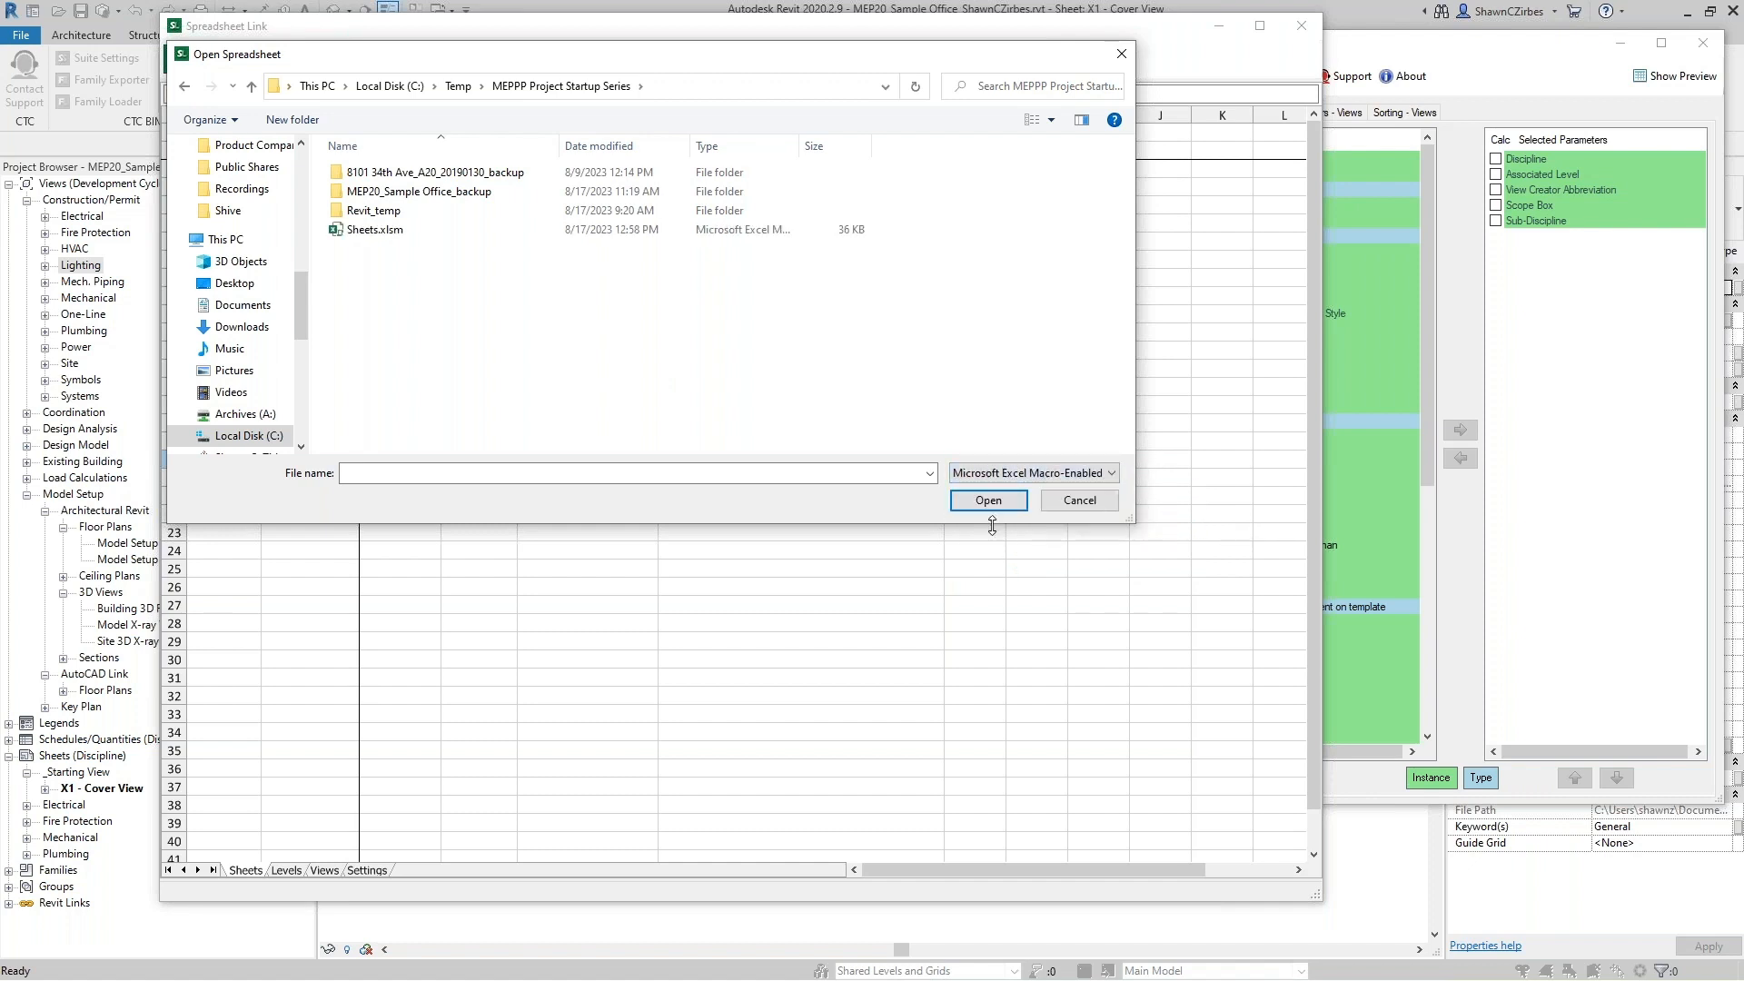
pyautogui.click(363, 233)
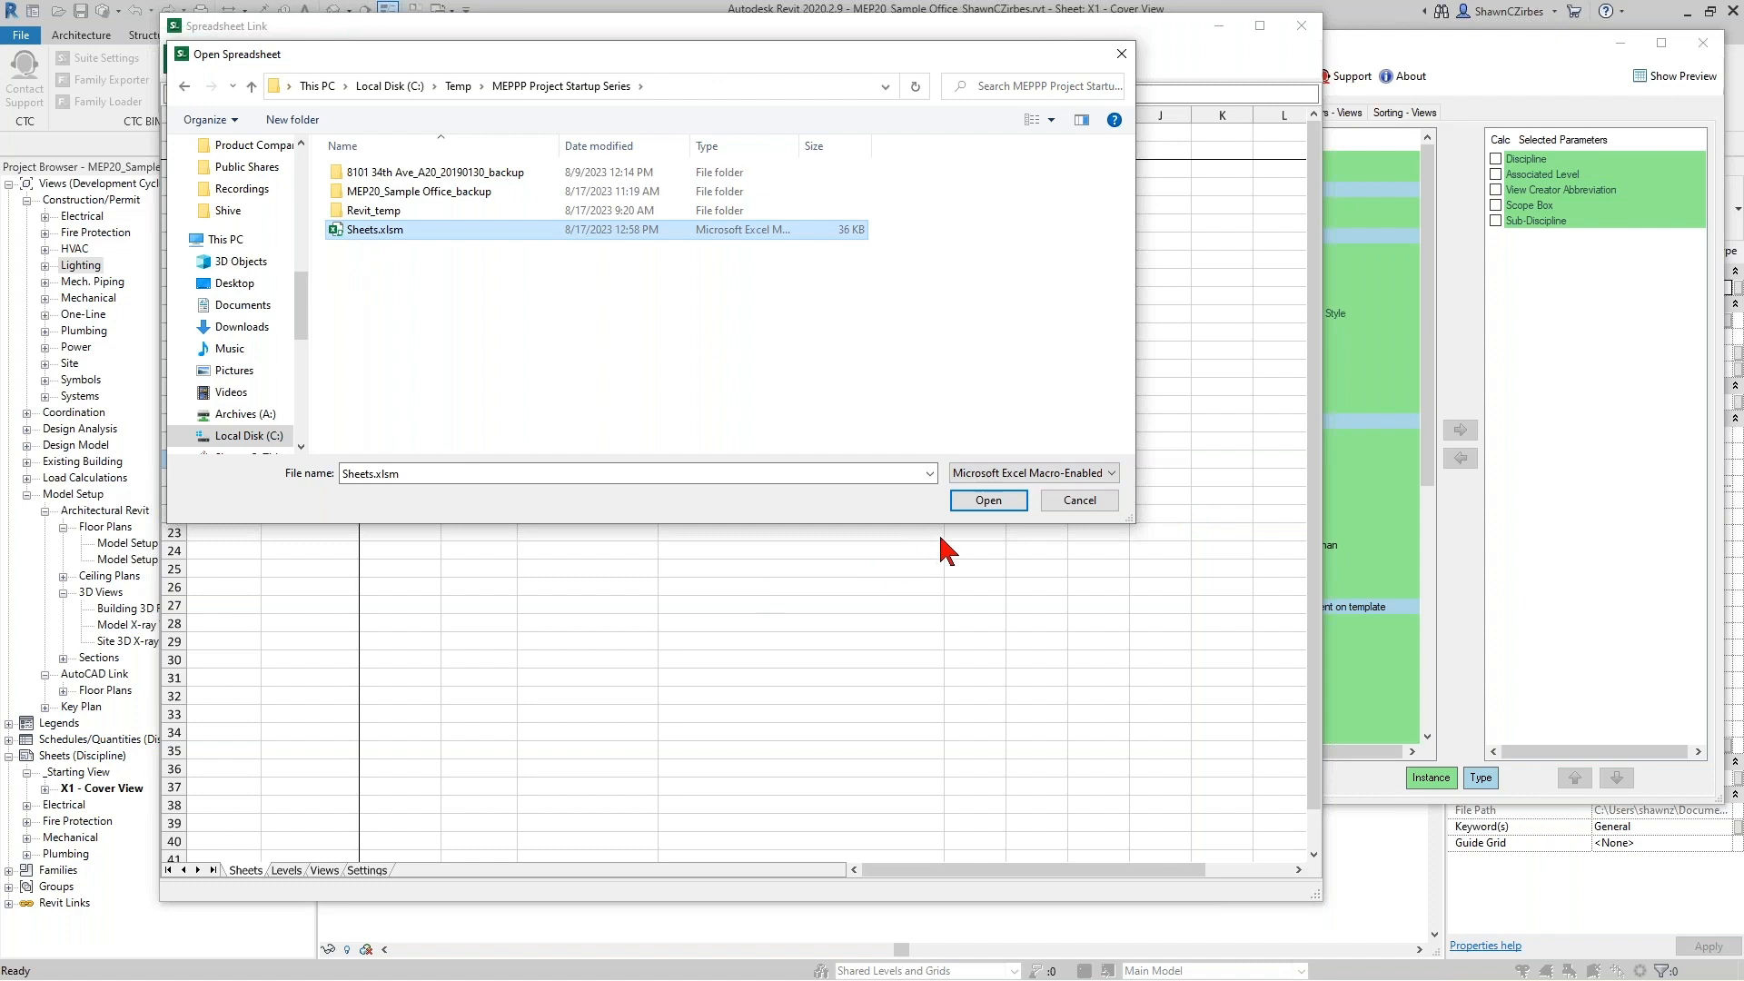
pyautogui.click(988, 501)
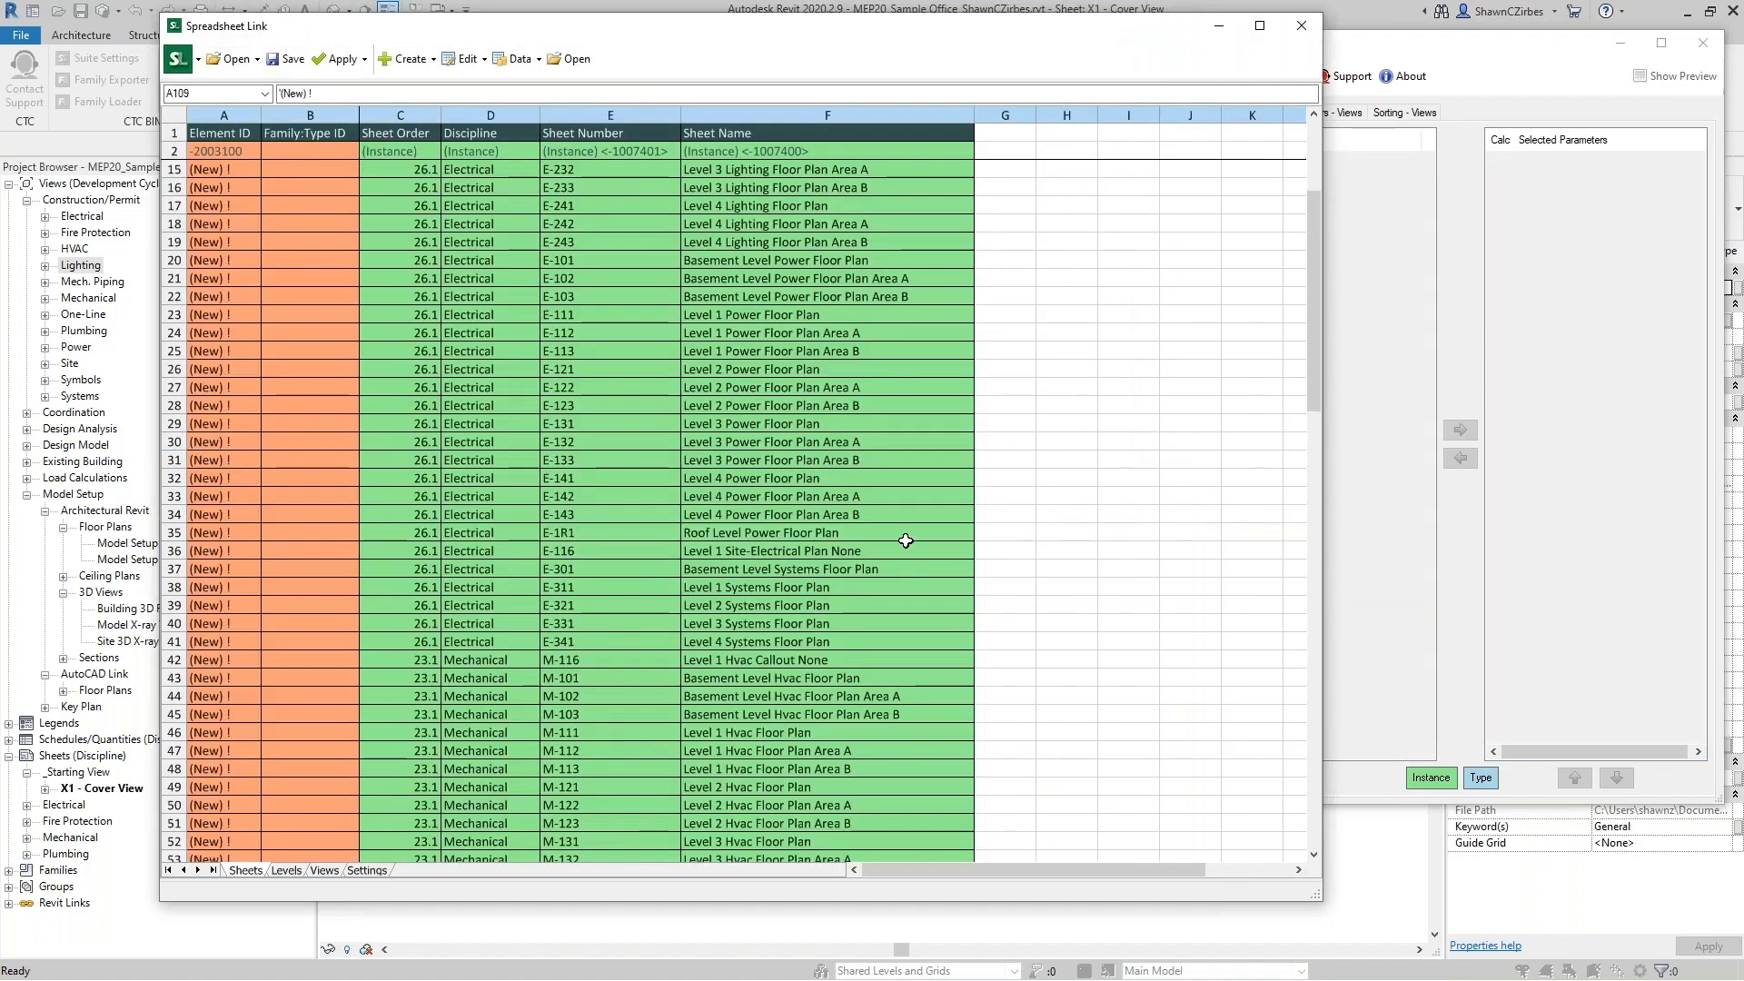
pyautogui.scroll(1, 465, 788)
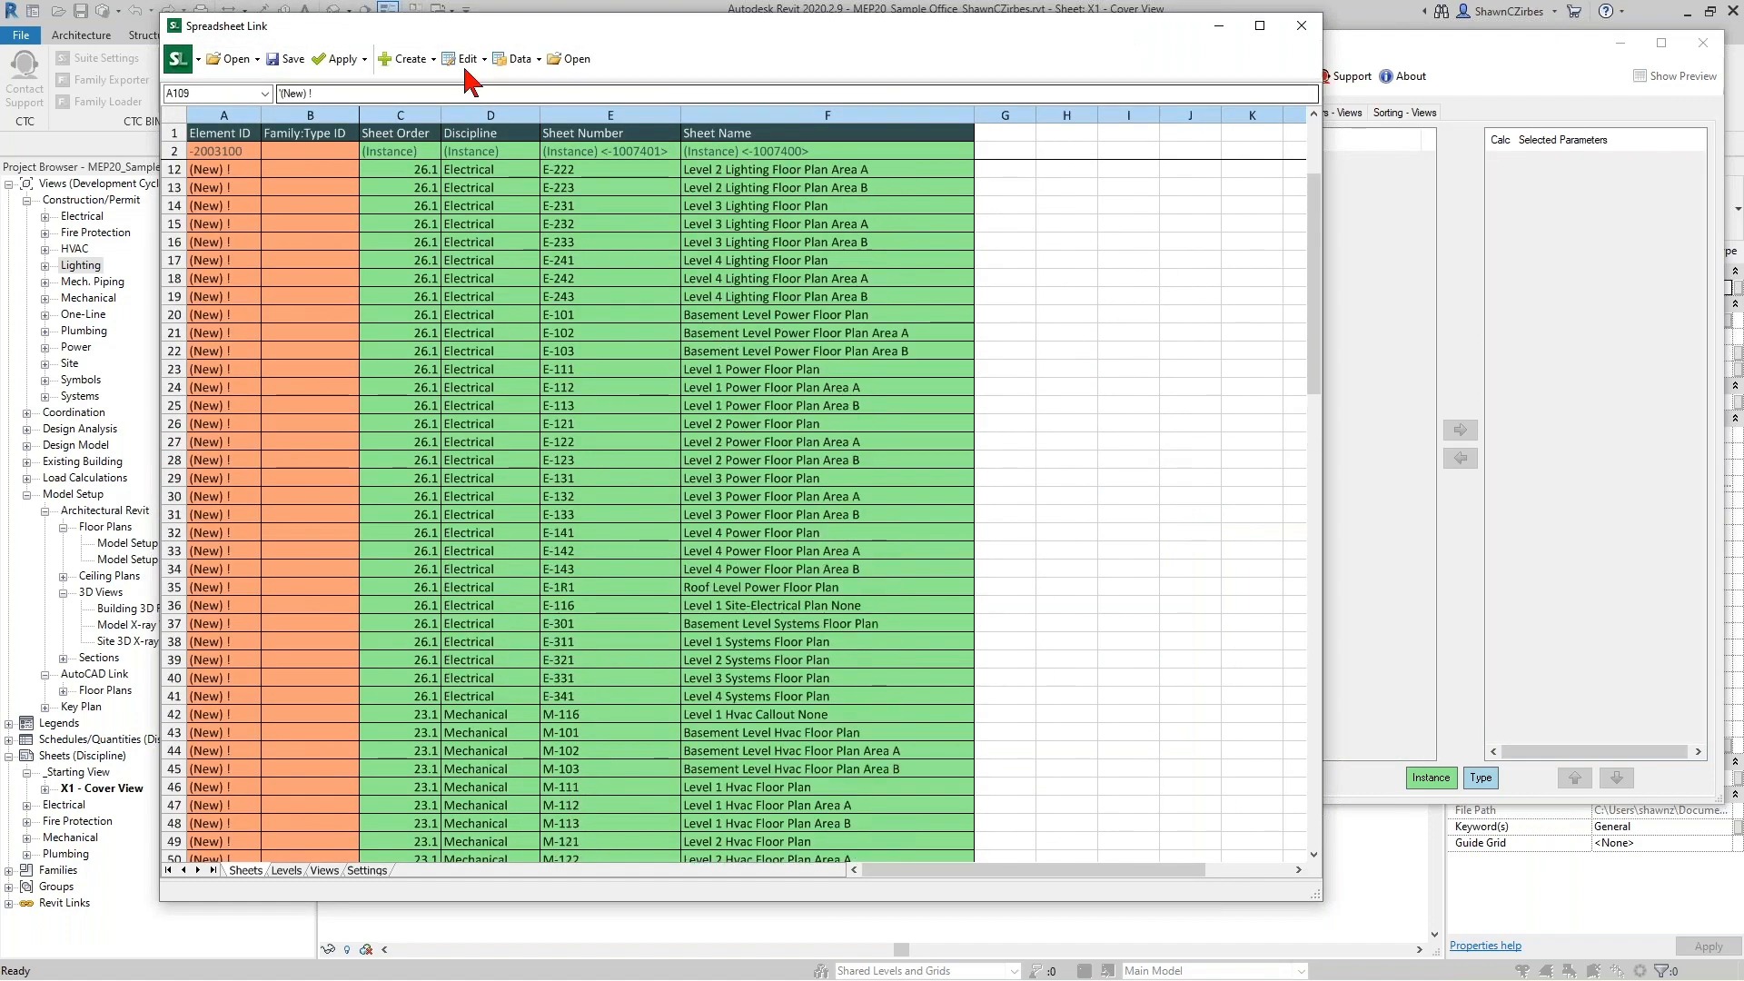
# Apply the active Sheets worksheet's values to the Revit project and close the import result.
pyautogui.moveTo(468, 32); pyautogui.dragTo(679, 57)
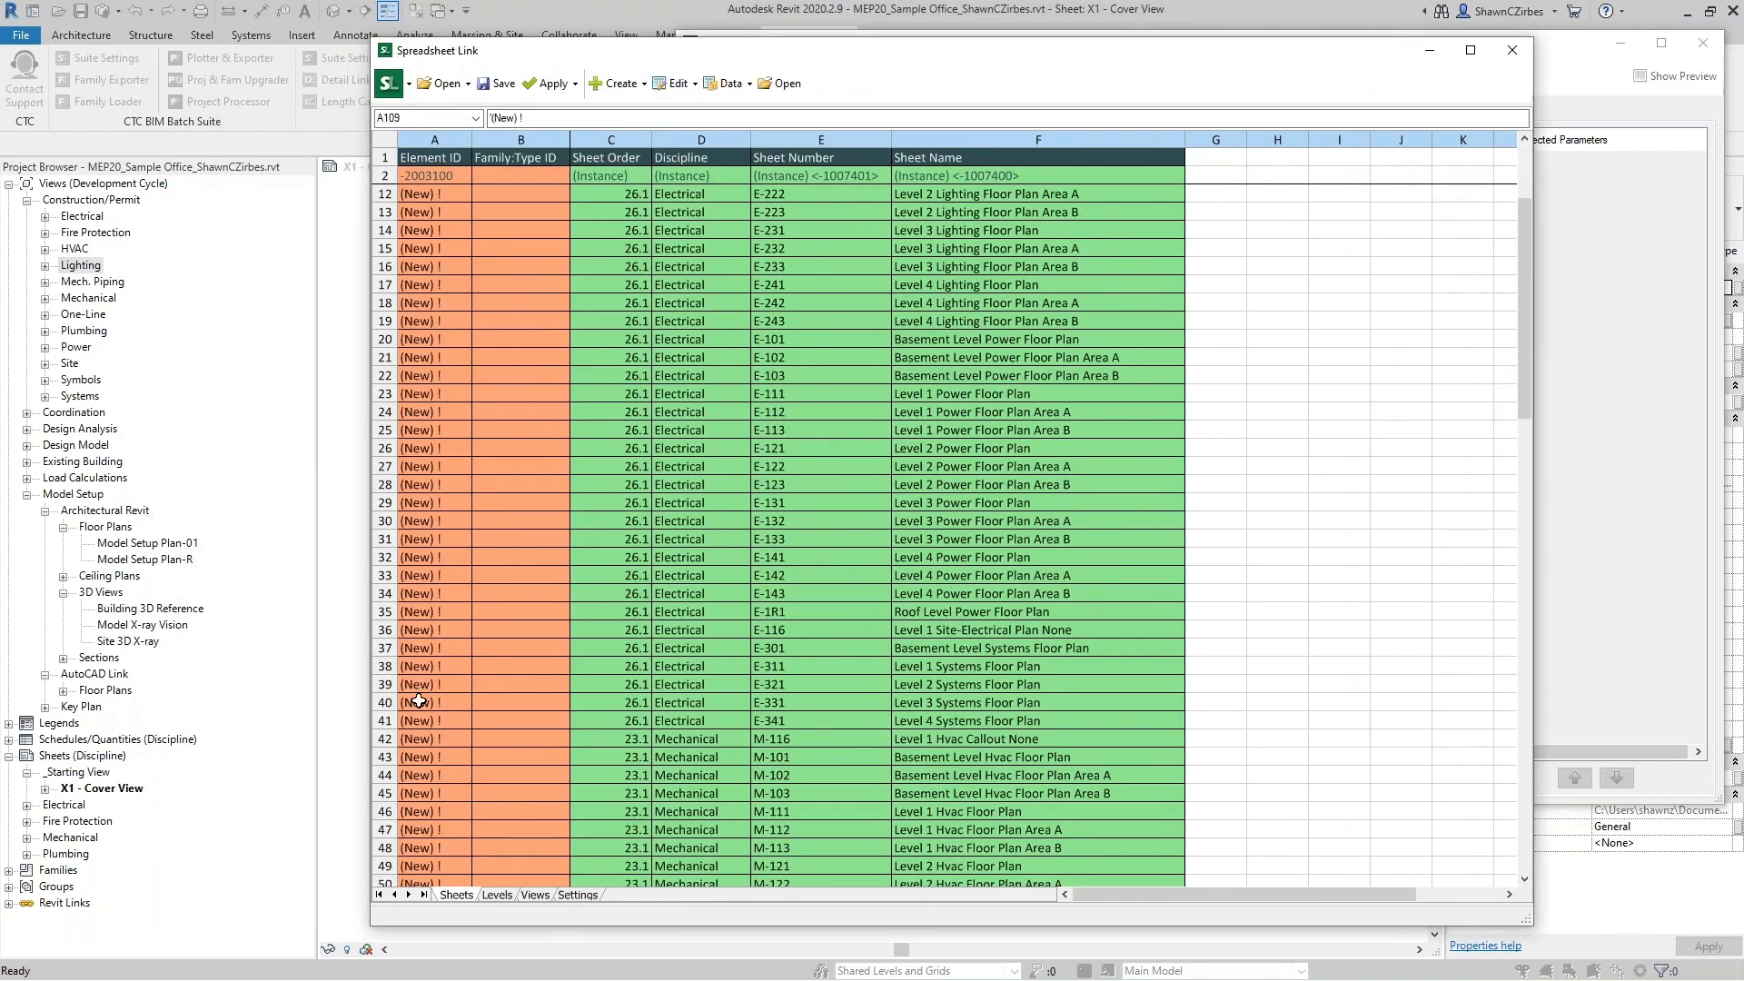
pyautogui.click(550, 83)
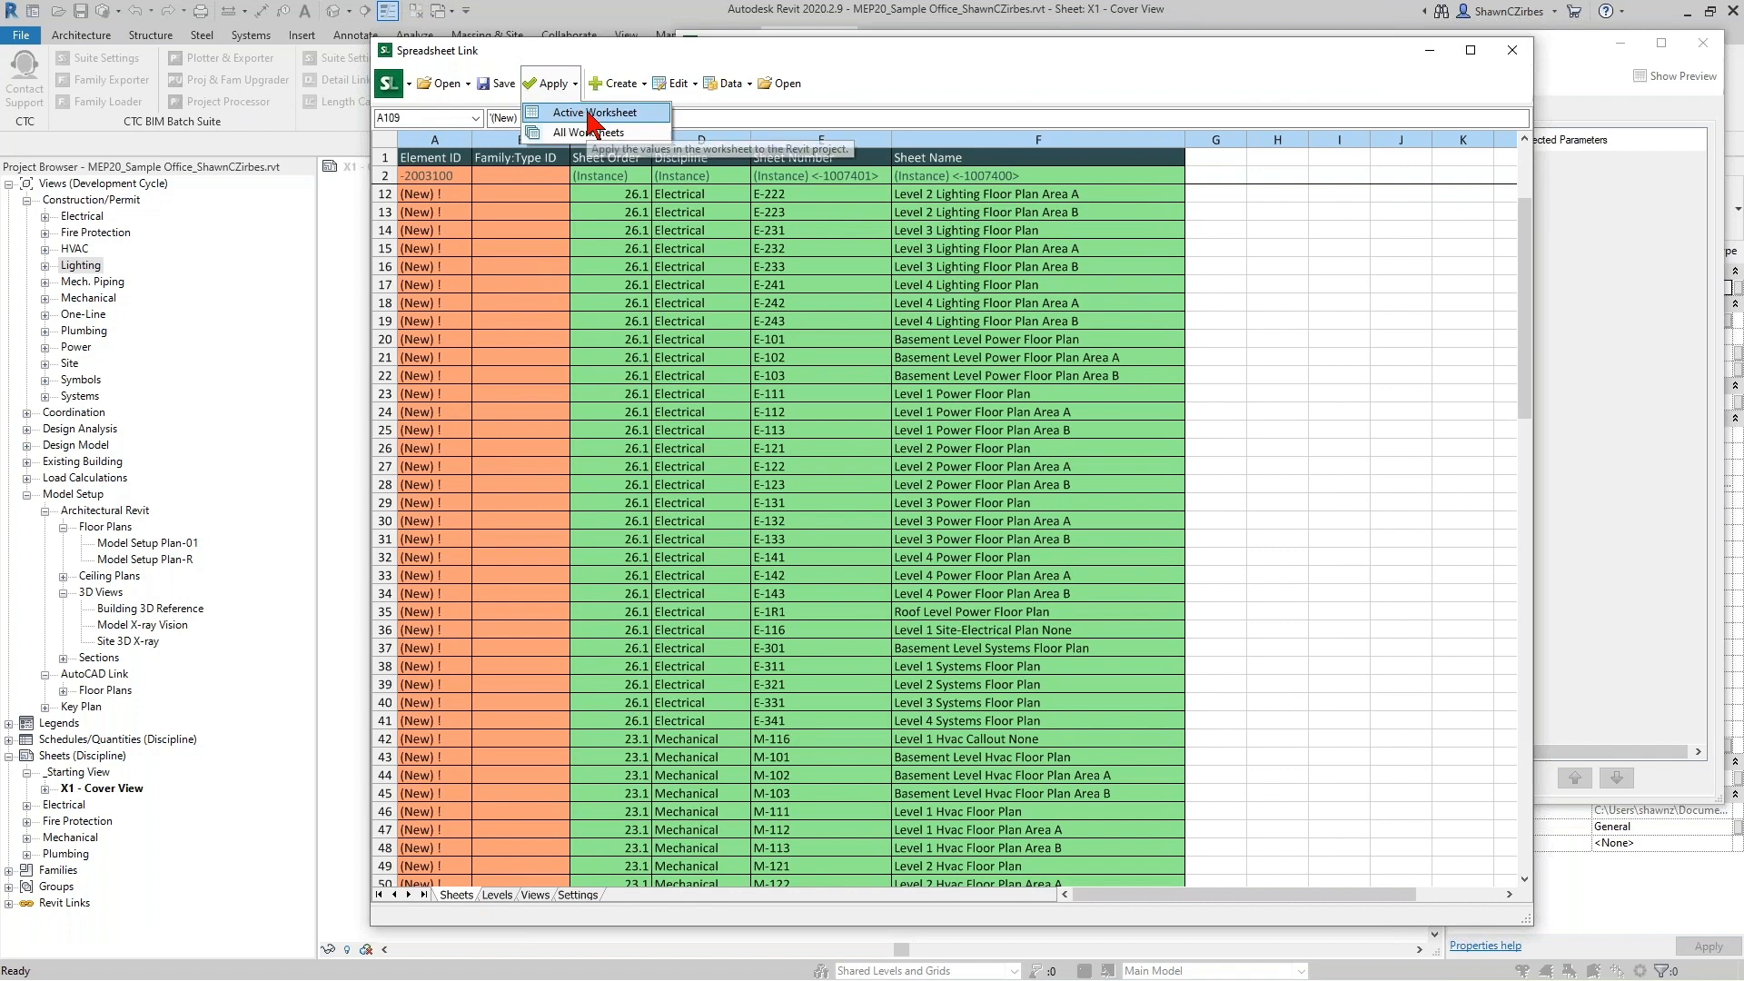
pyautogui.click(590, 115)
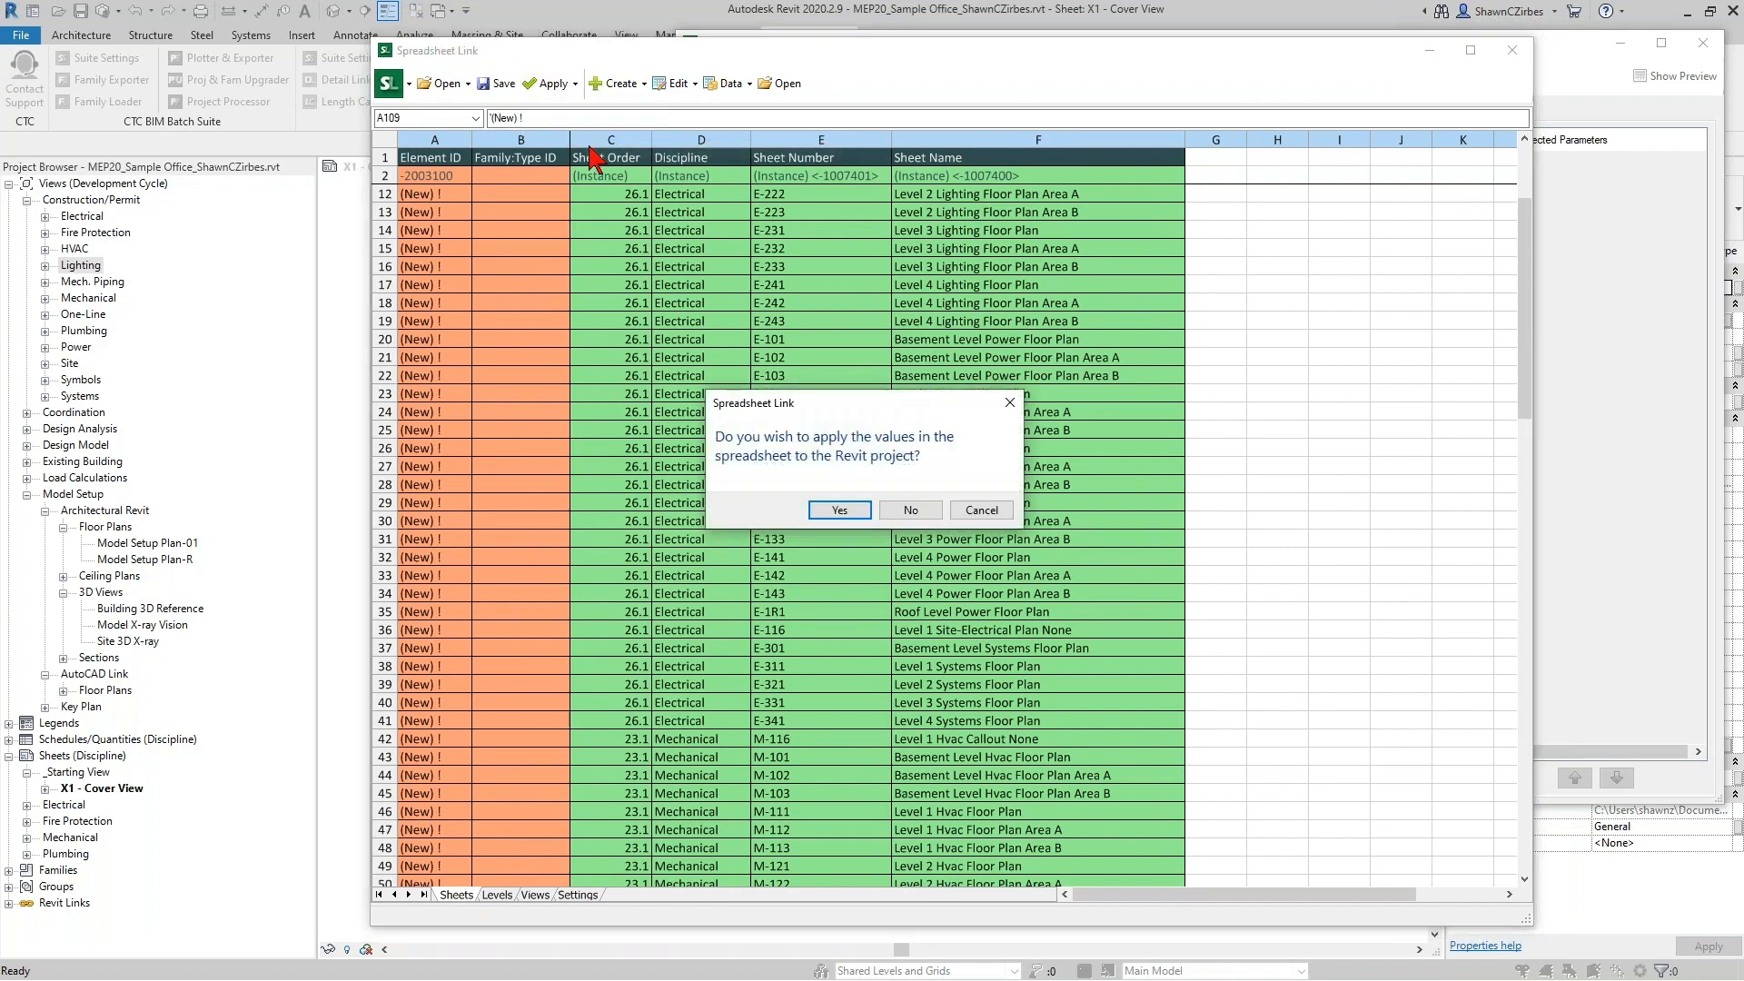
pyautogui.click(845, 511)
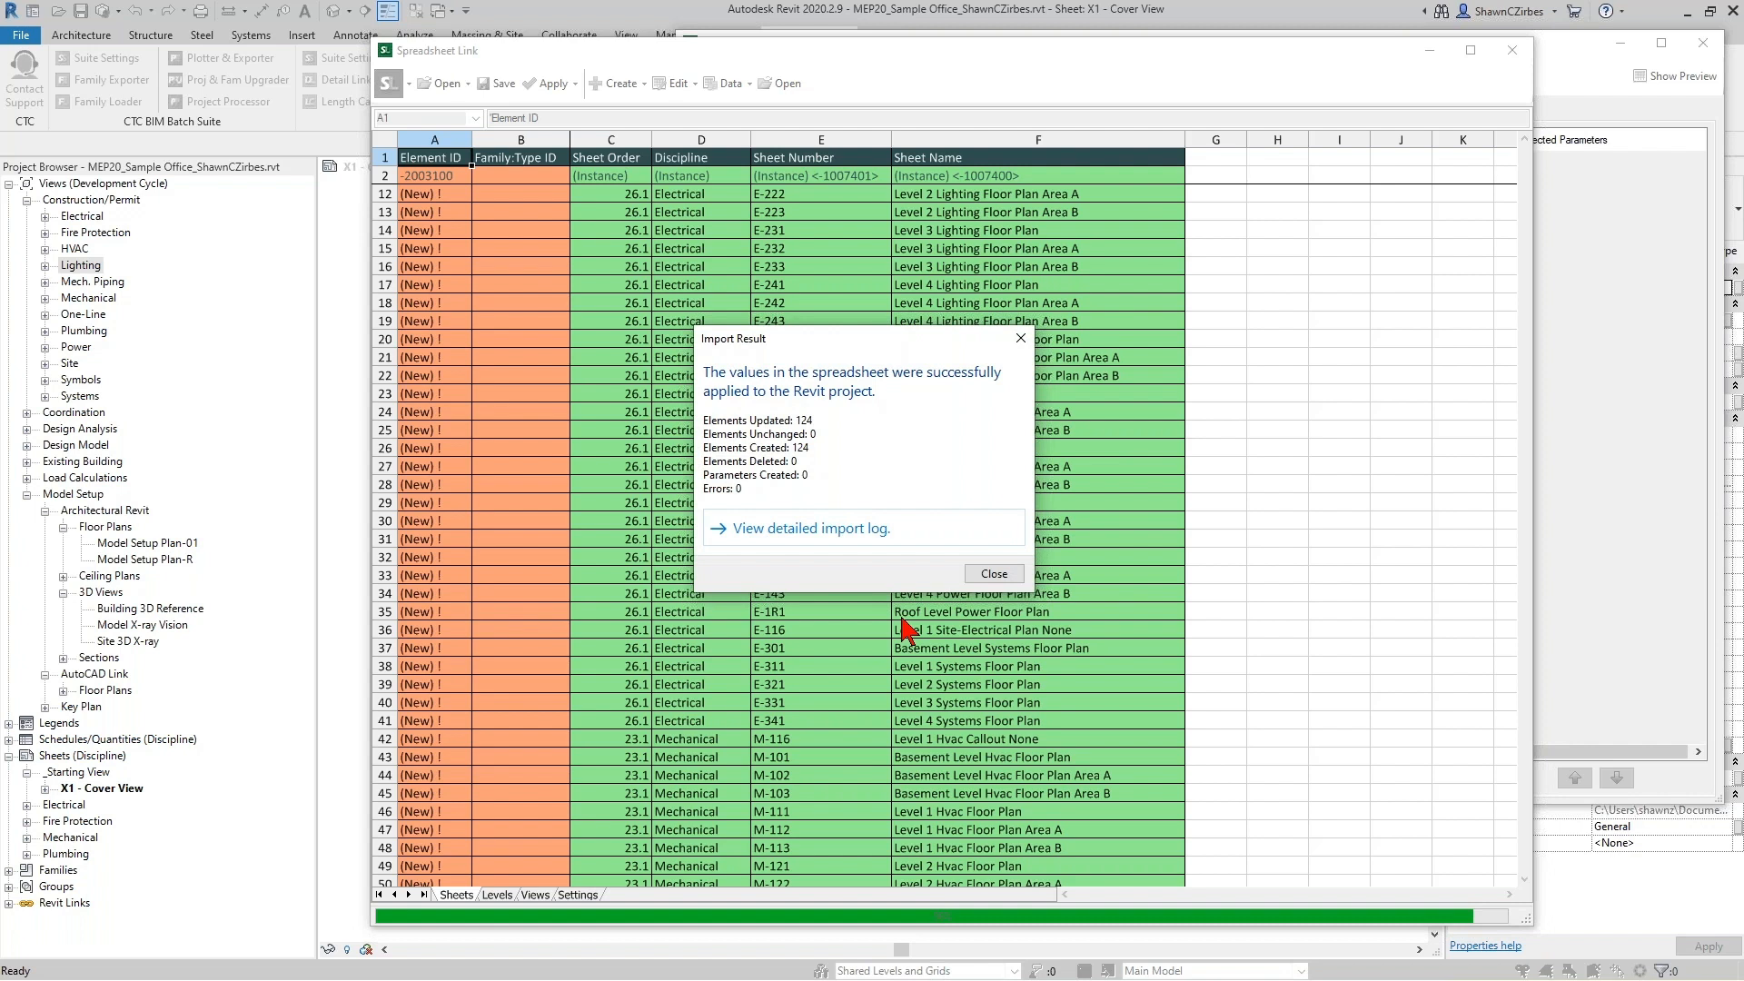
pyautogui.click(994, 573)
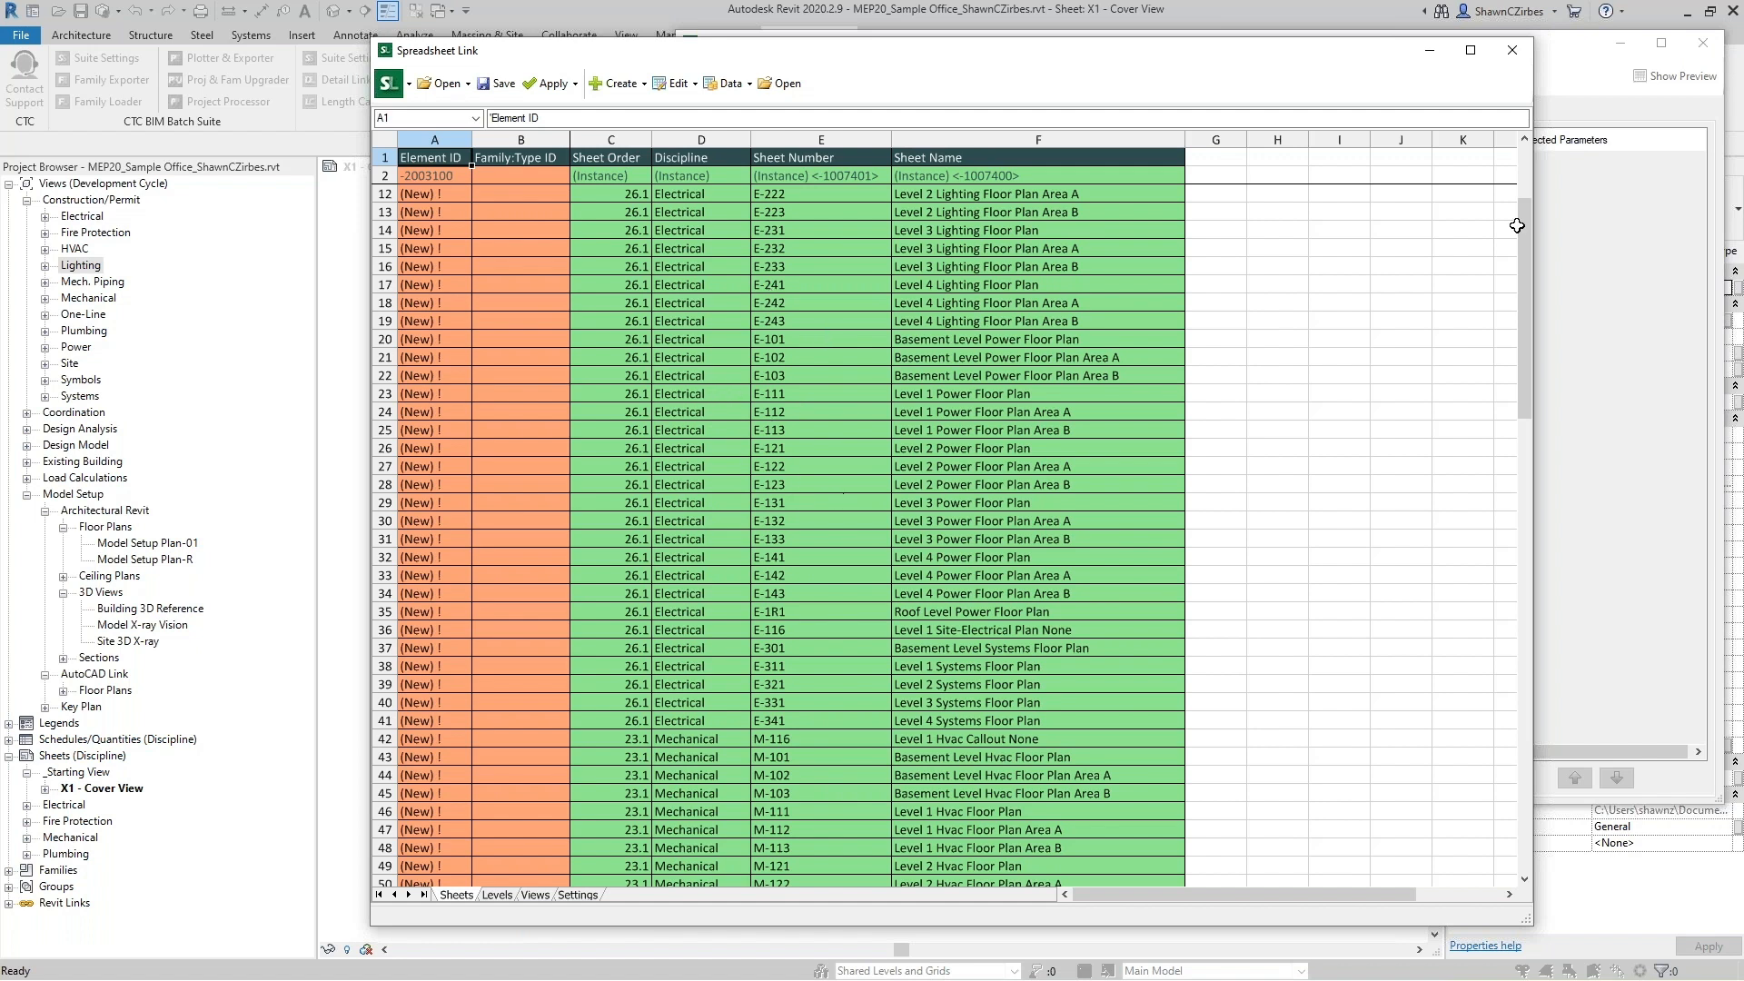
# Start loading Spreadsheet Link settings from a file and browse to C:\!RET Demo\RET Settings\Spreadsheet Link\Sheets.
pyautogui.click(1578, 65)
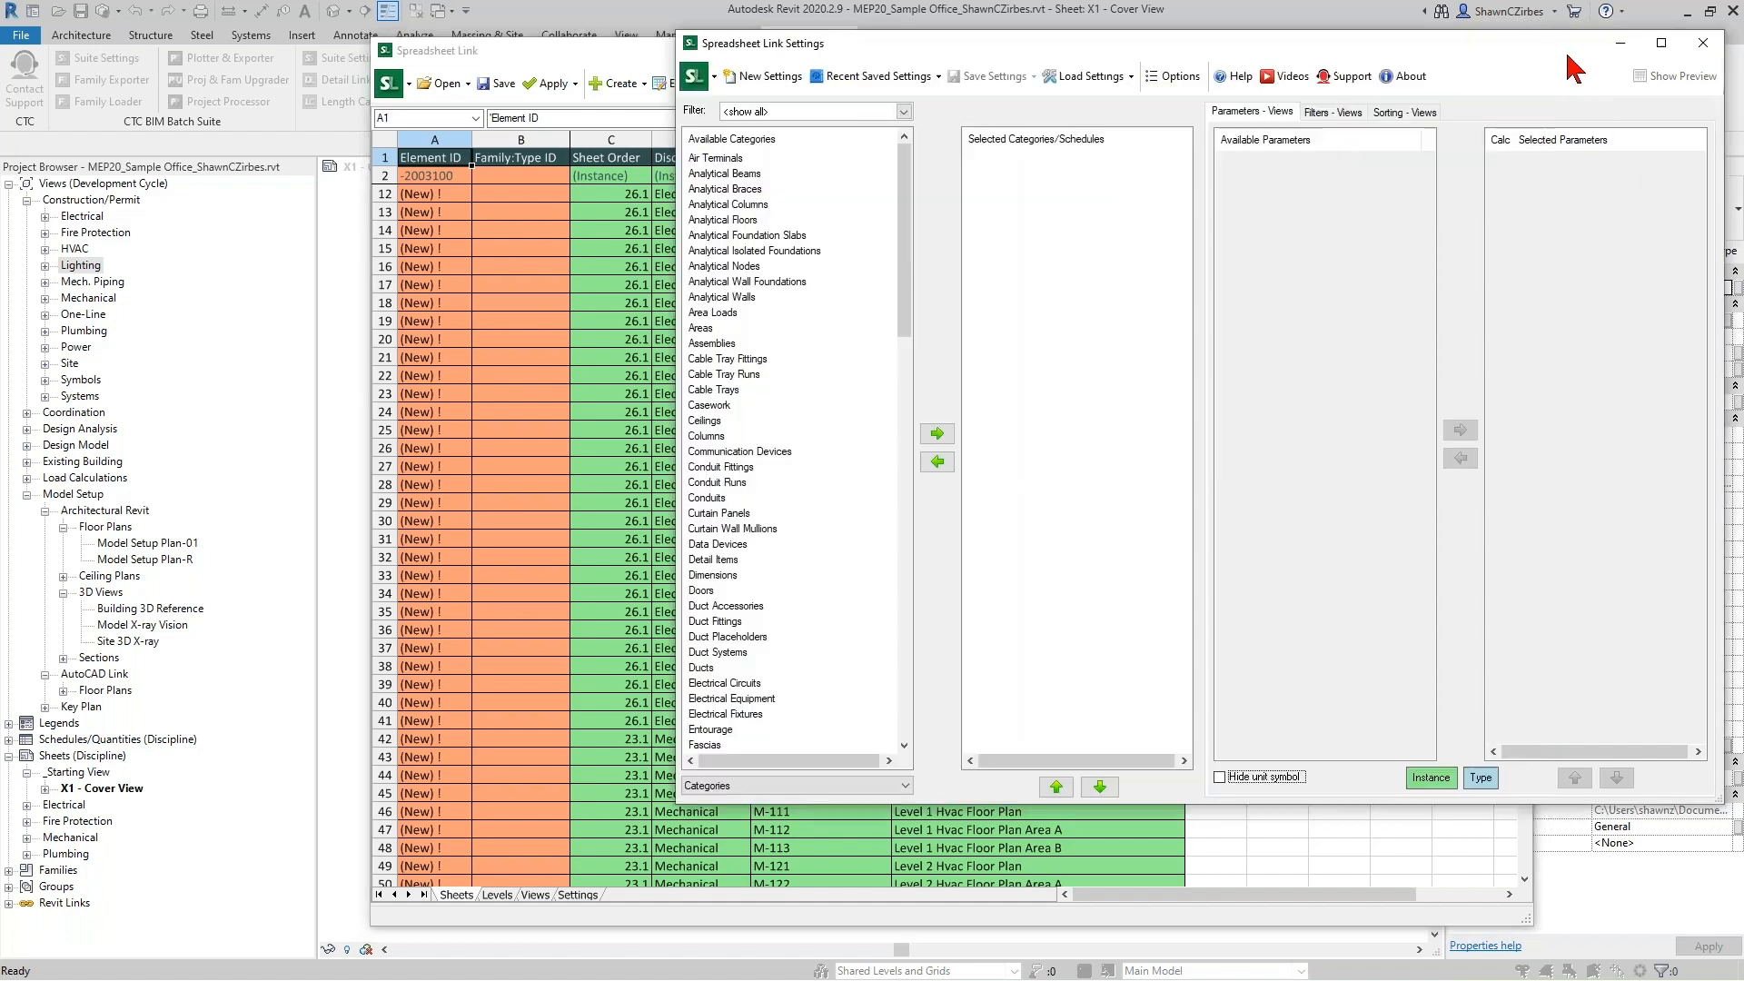
pyautogui.click(1084, 87)
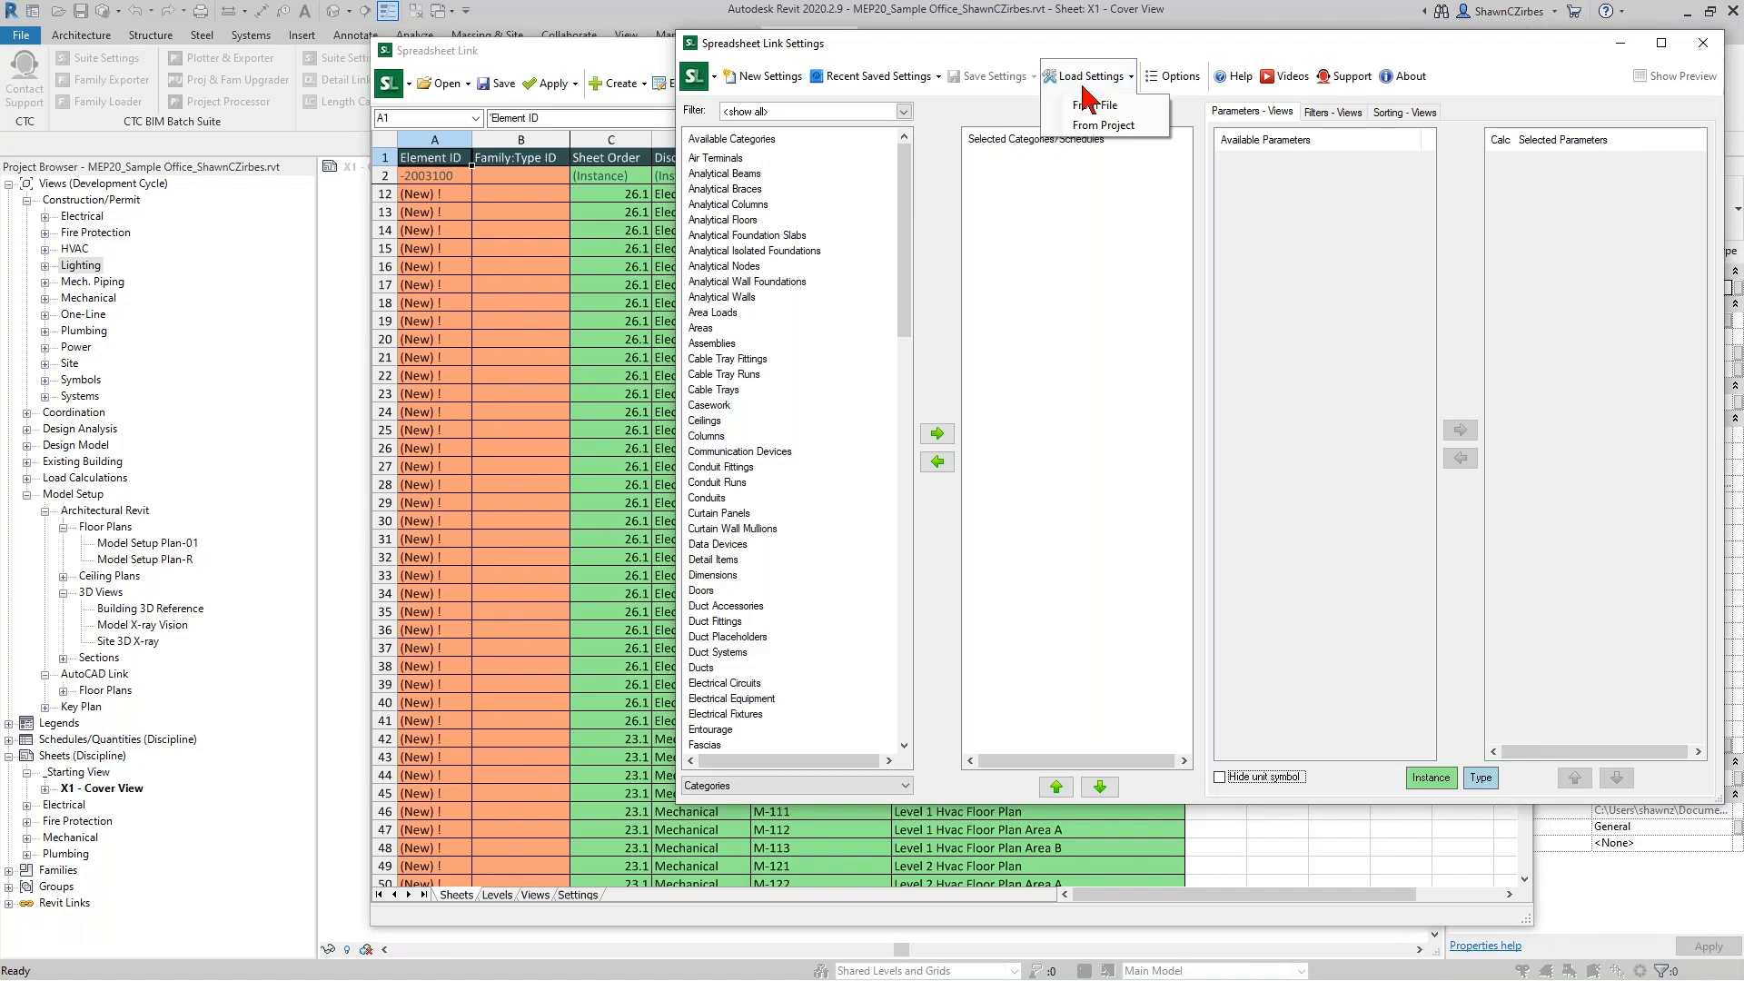
pyautogui.click(1104, 116)
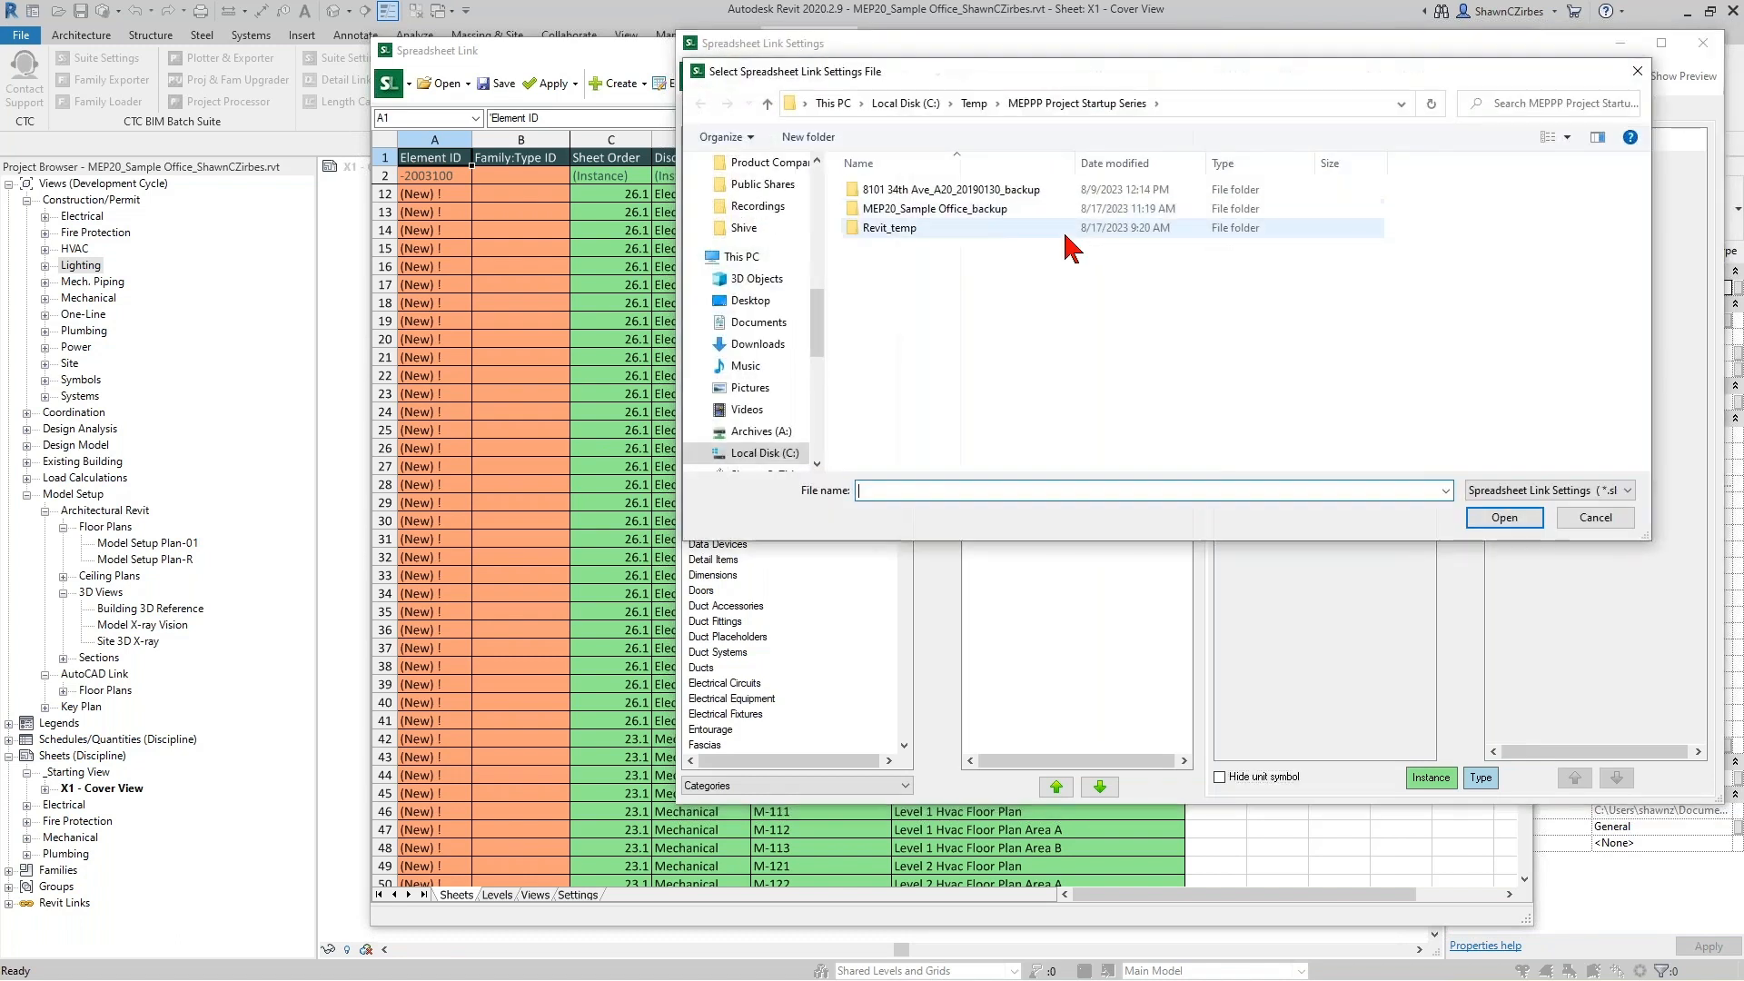
pyautogui.click(911, 104)
pyautogui.doubleClick(904, 190)
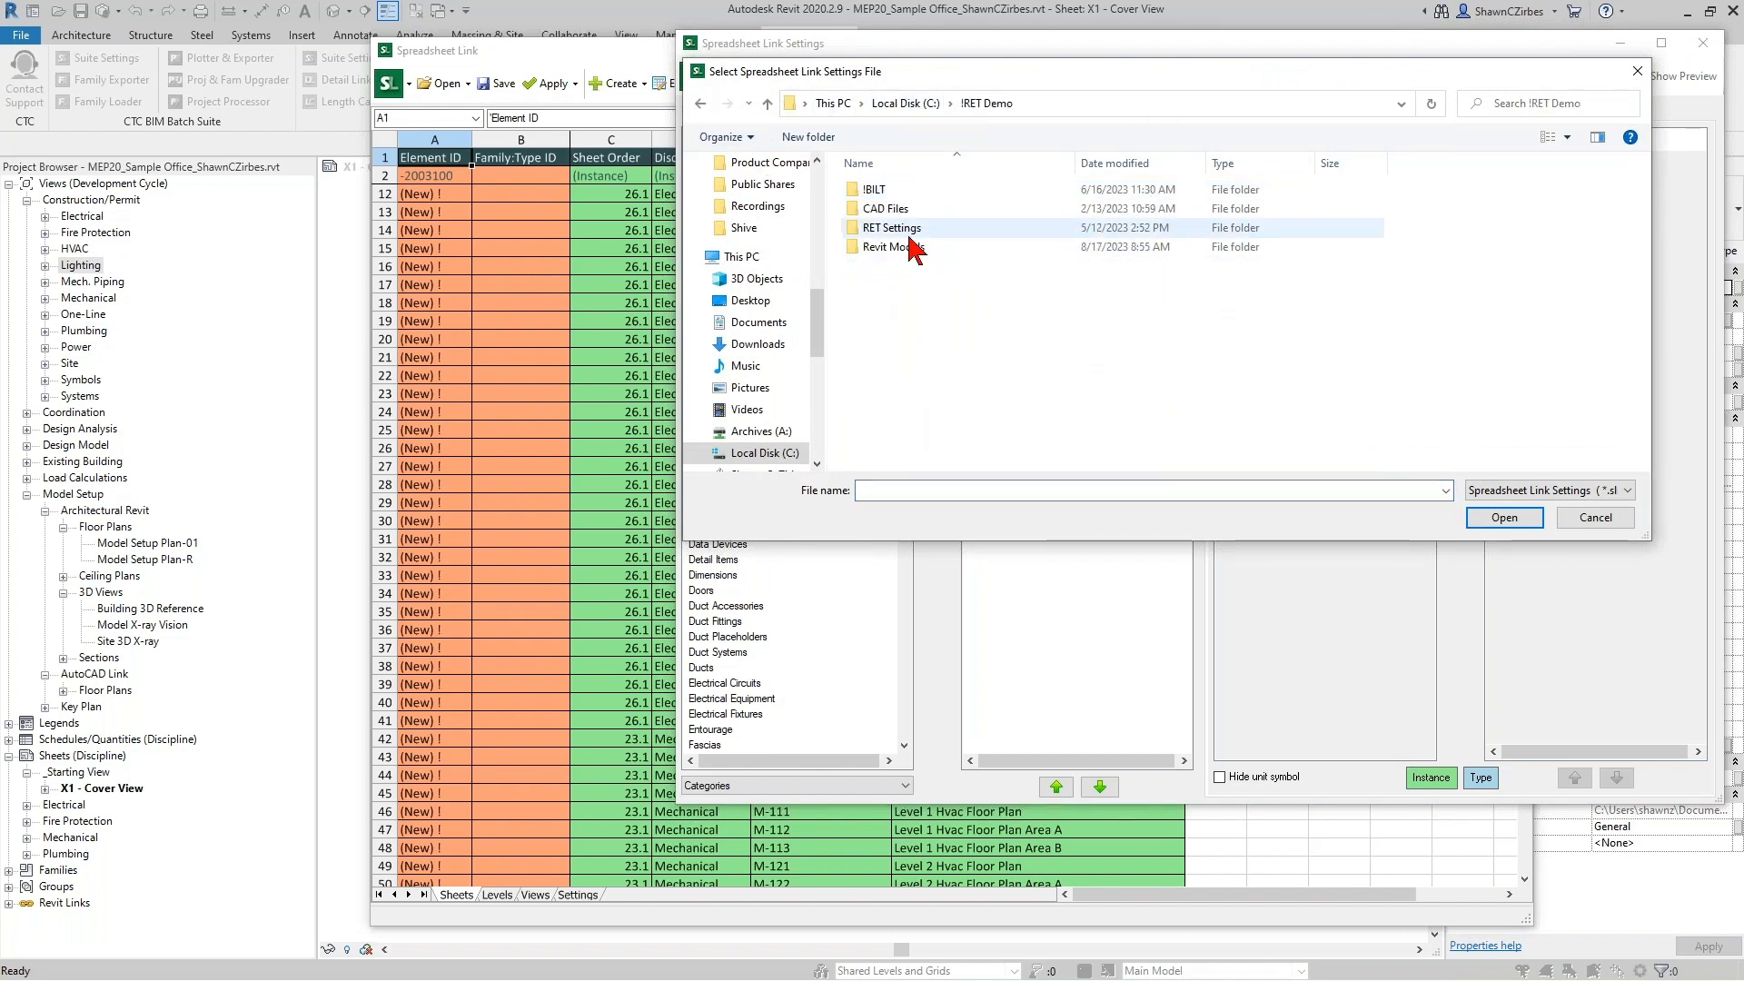
pyautogui.doubleClick(913, 228)
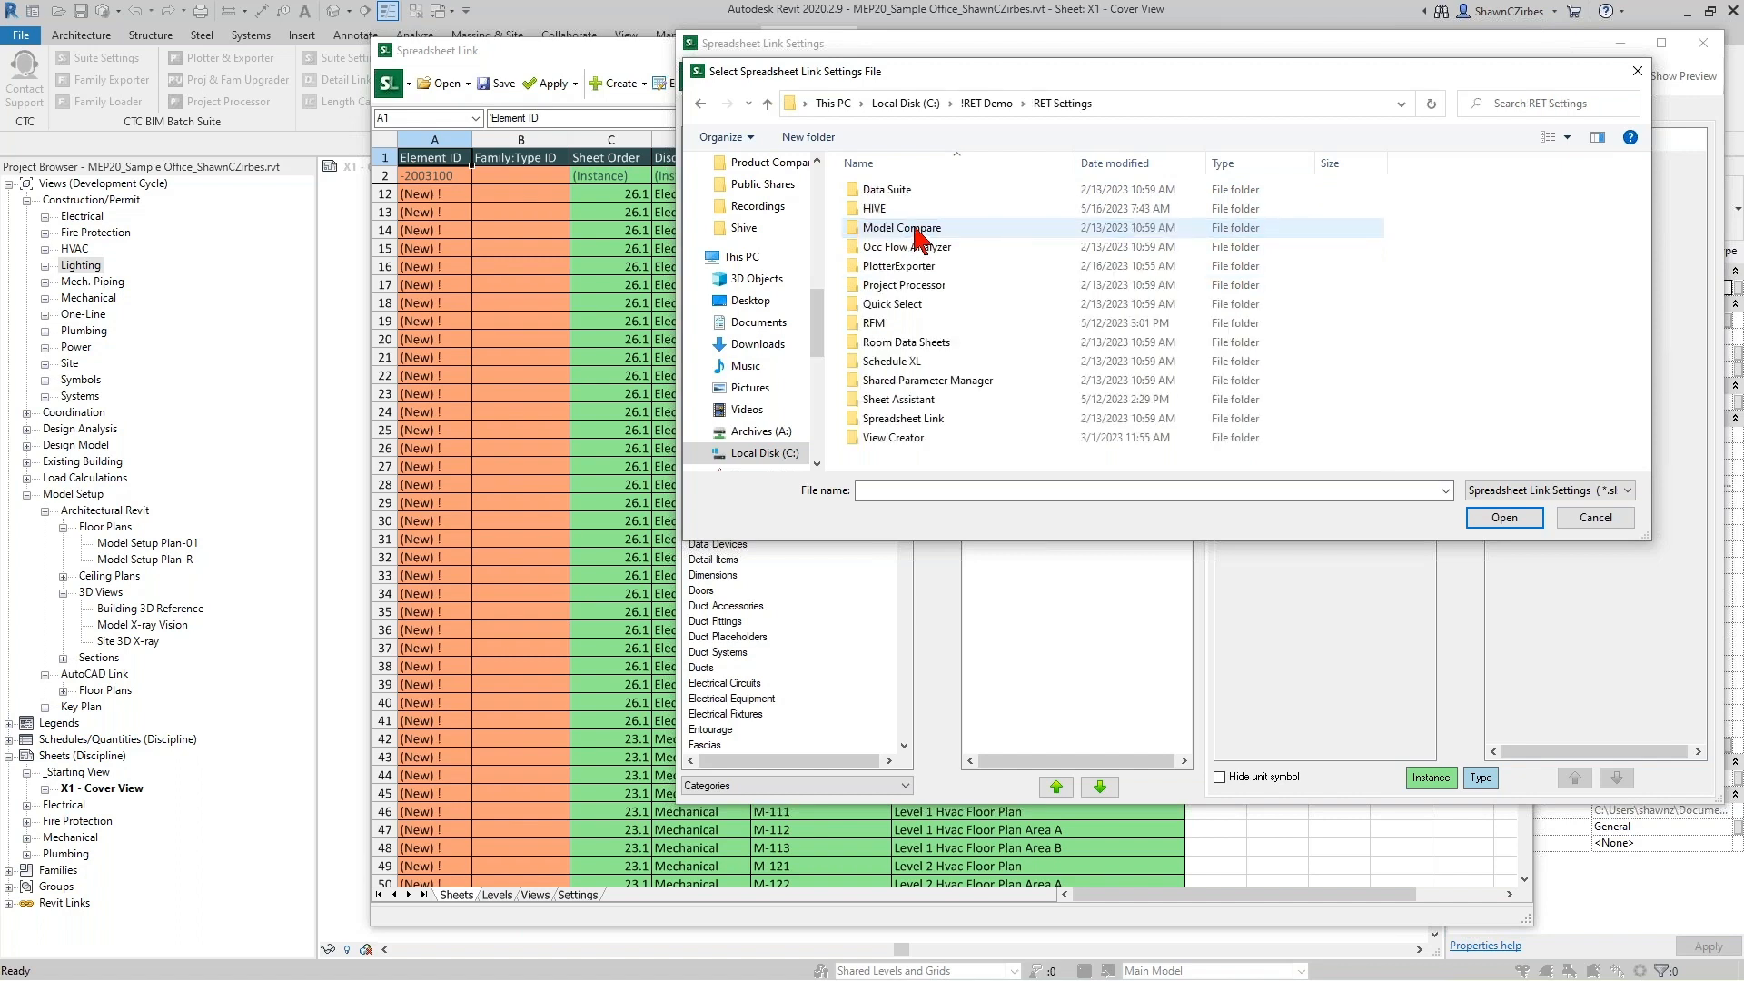
pyautogui.doubleClick(895, 344)
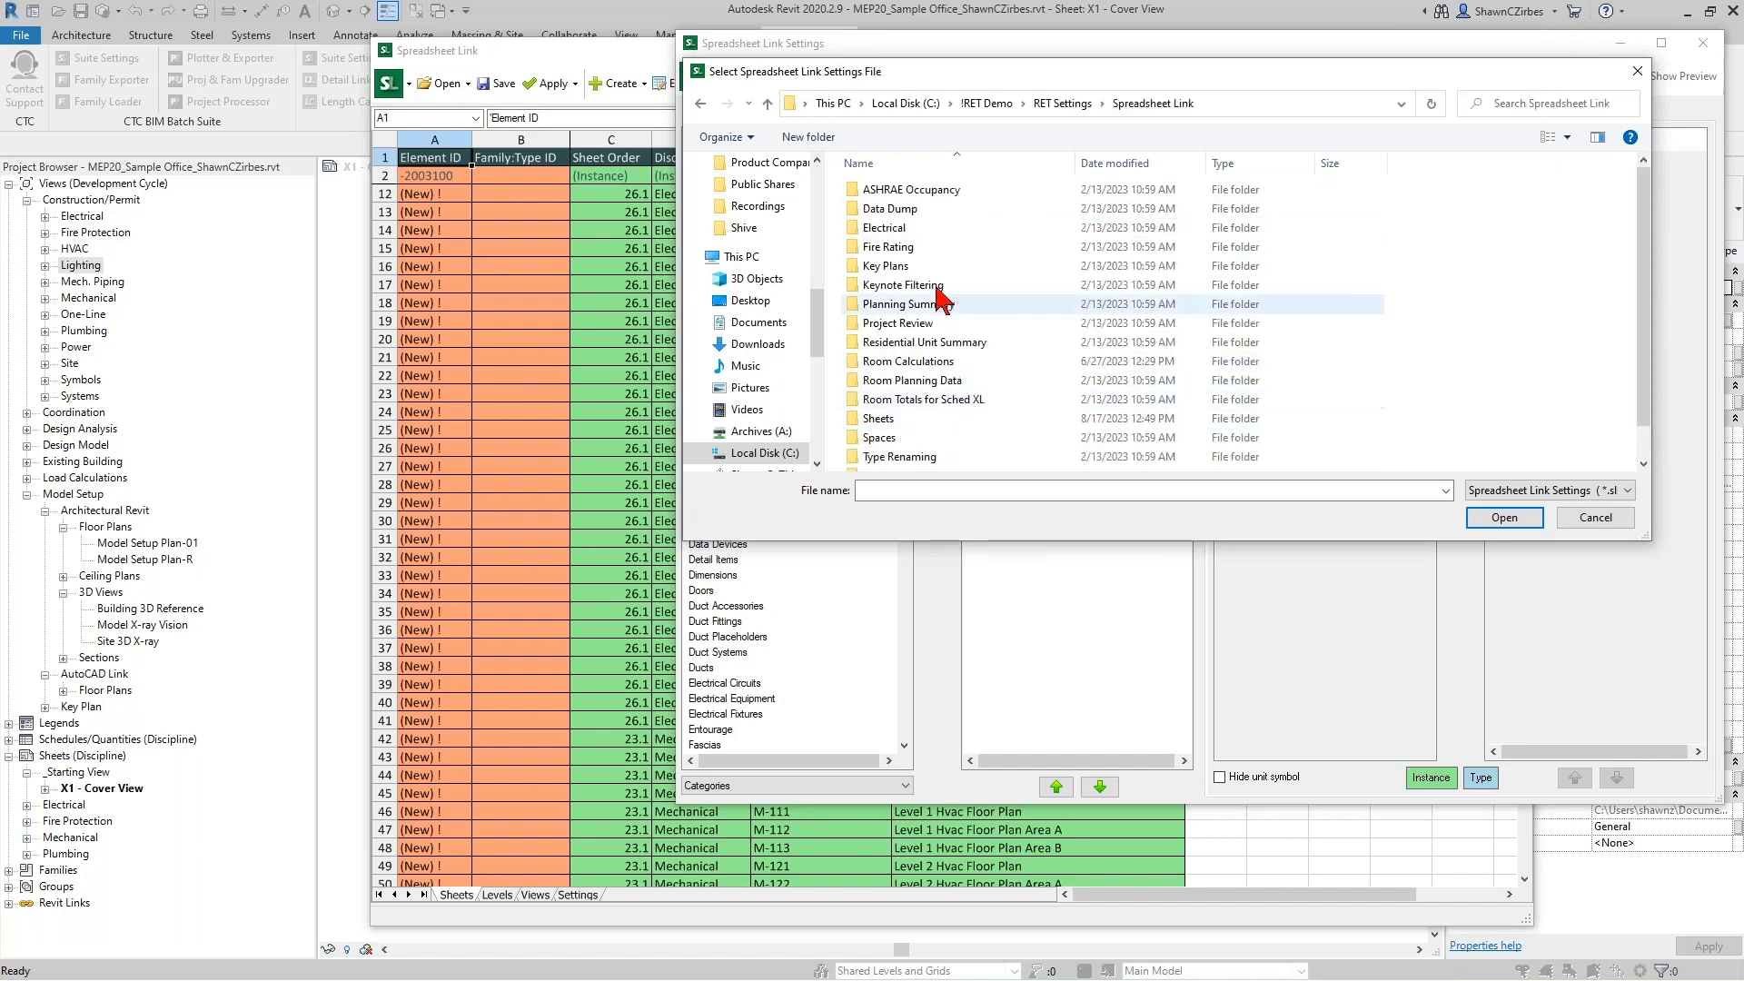
pyautogui.scroll(-1, 922, 390)
pyautogui.doubleClick(913, 398)
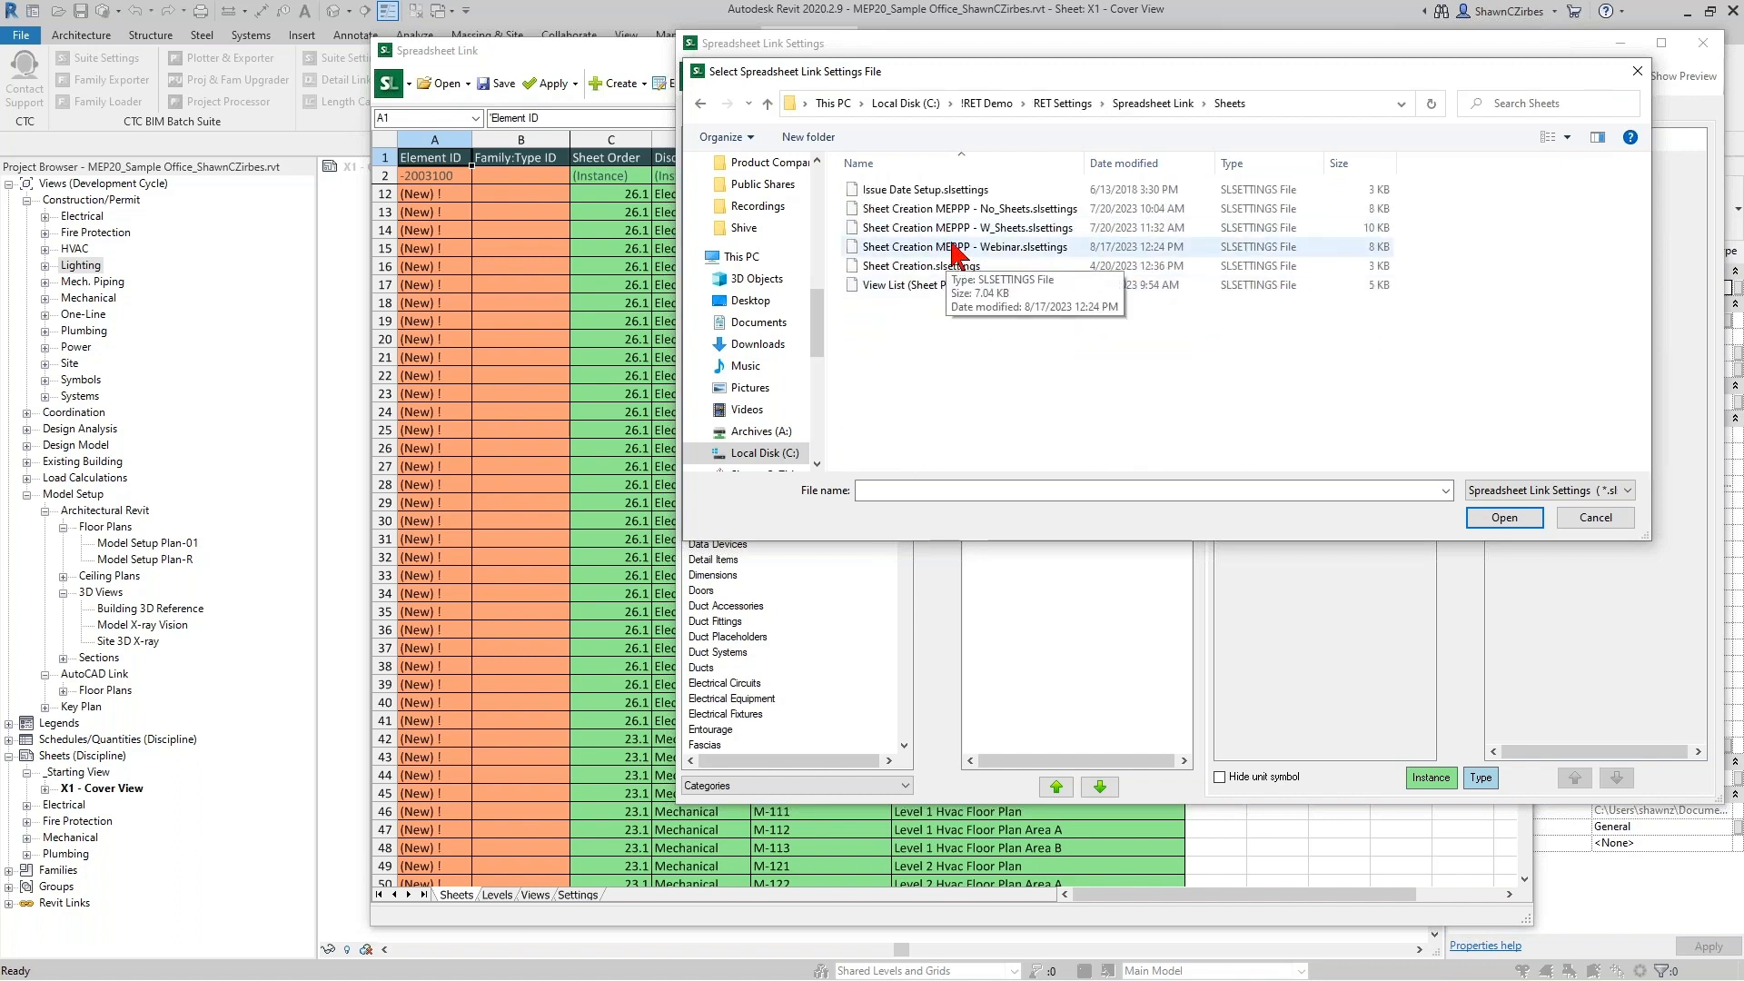
# Load the Sheet Creation MEPPP settings file and overwrite the existing worksheets of the same category.
pyautogui.click(945, 210)
pyautogui.click(1505, 517)
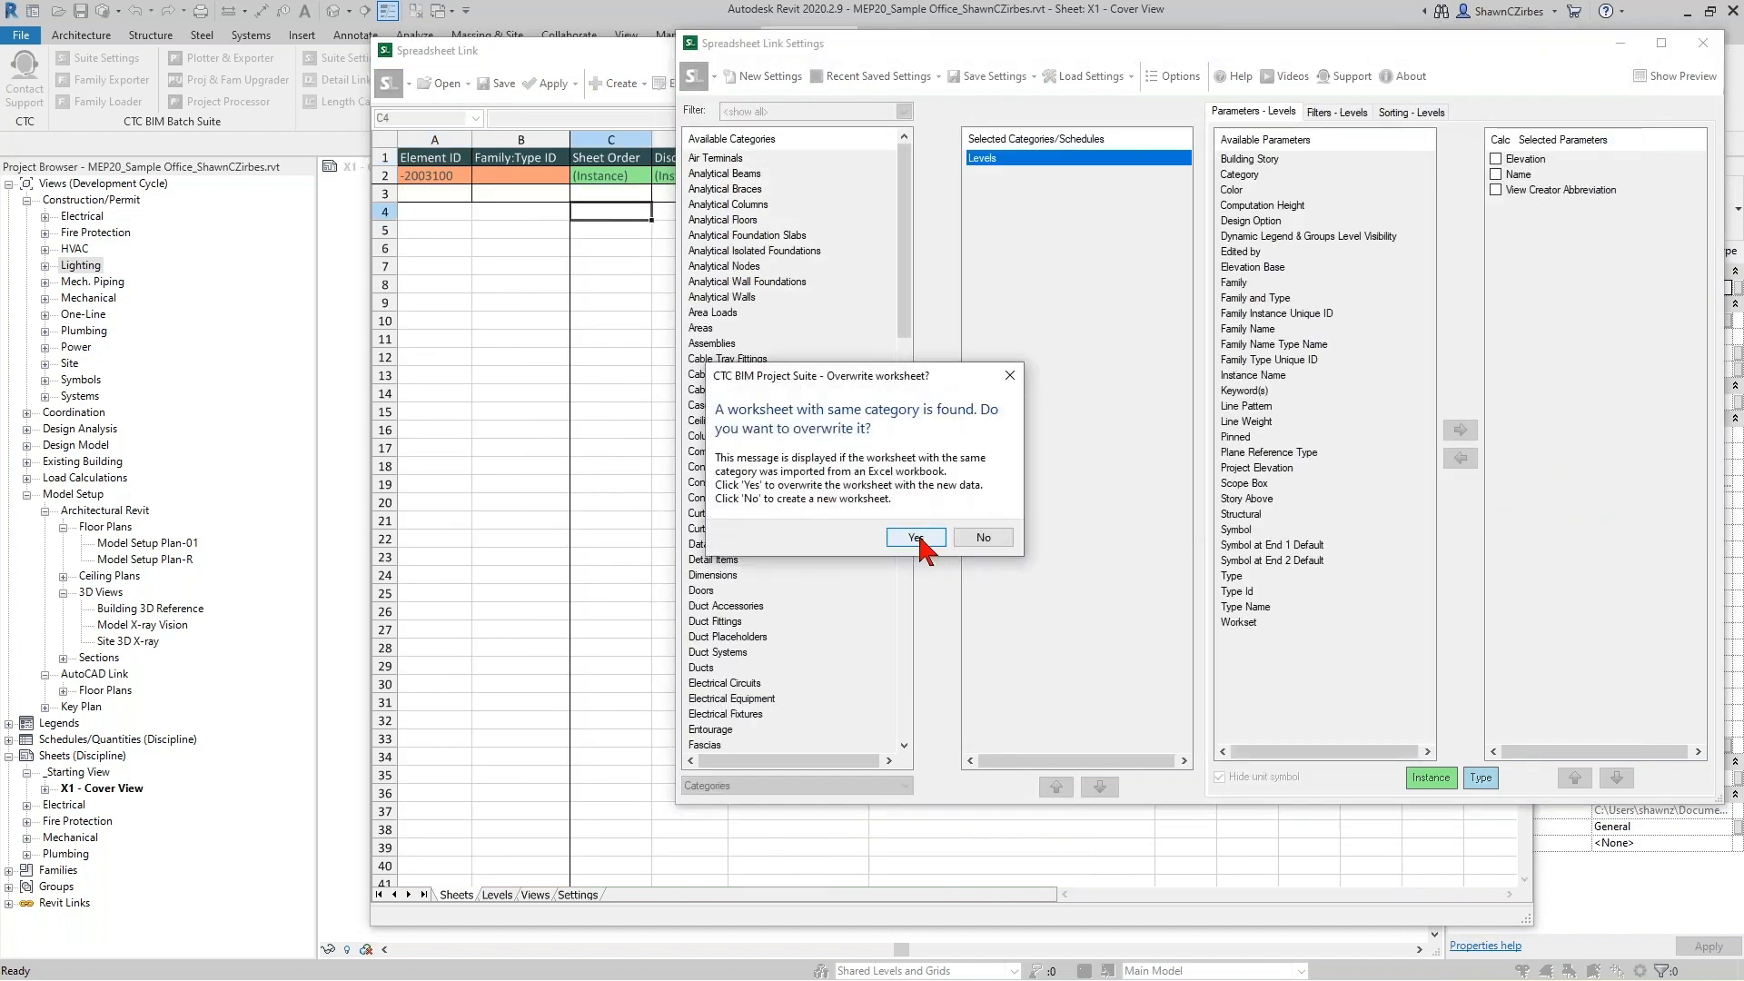
pyautogui.click(917, 537)
pyautogui.click(903, 542)
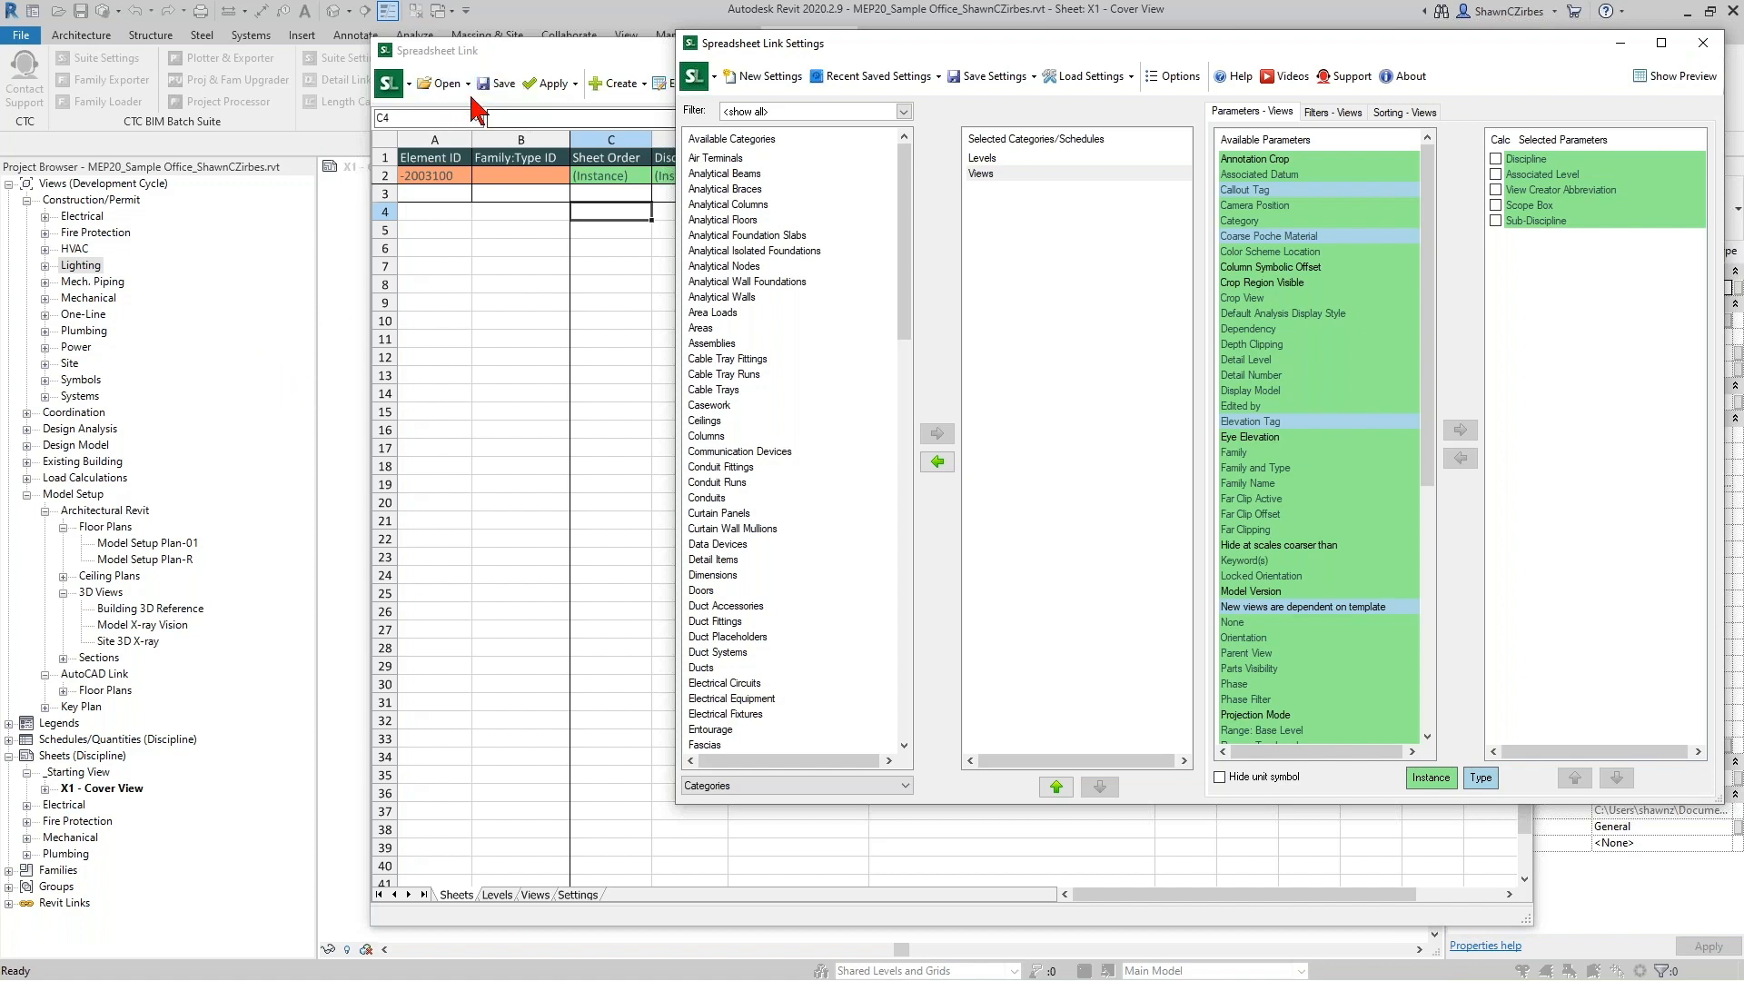
# Check the worksheet apply options, then close the Spreadsheet Link windows and return to the Revit project.
pyautogui.click(538, 82)
pyautogui.click(549, 90)
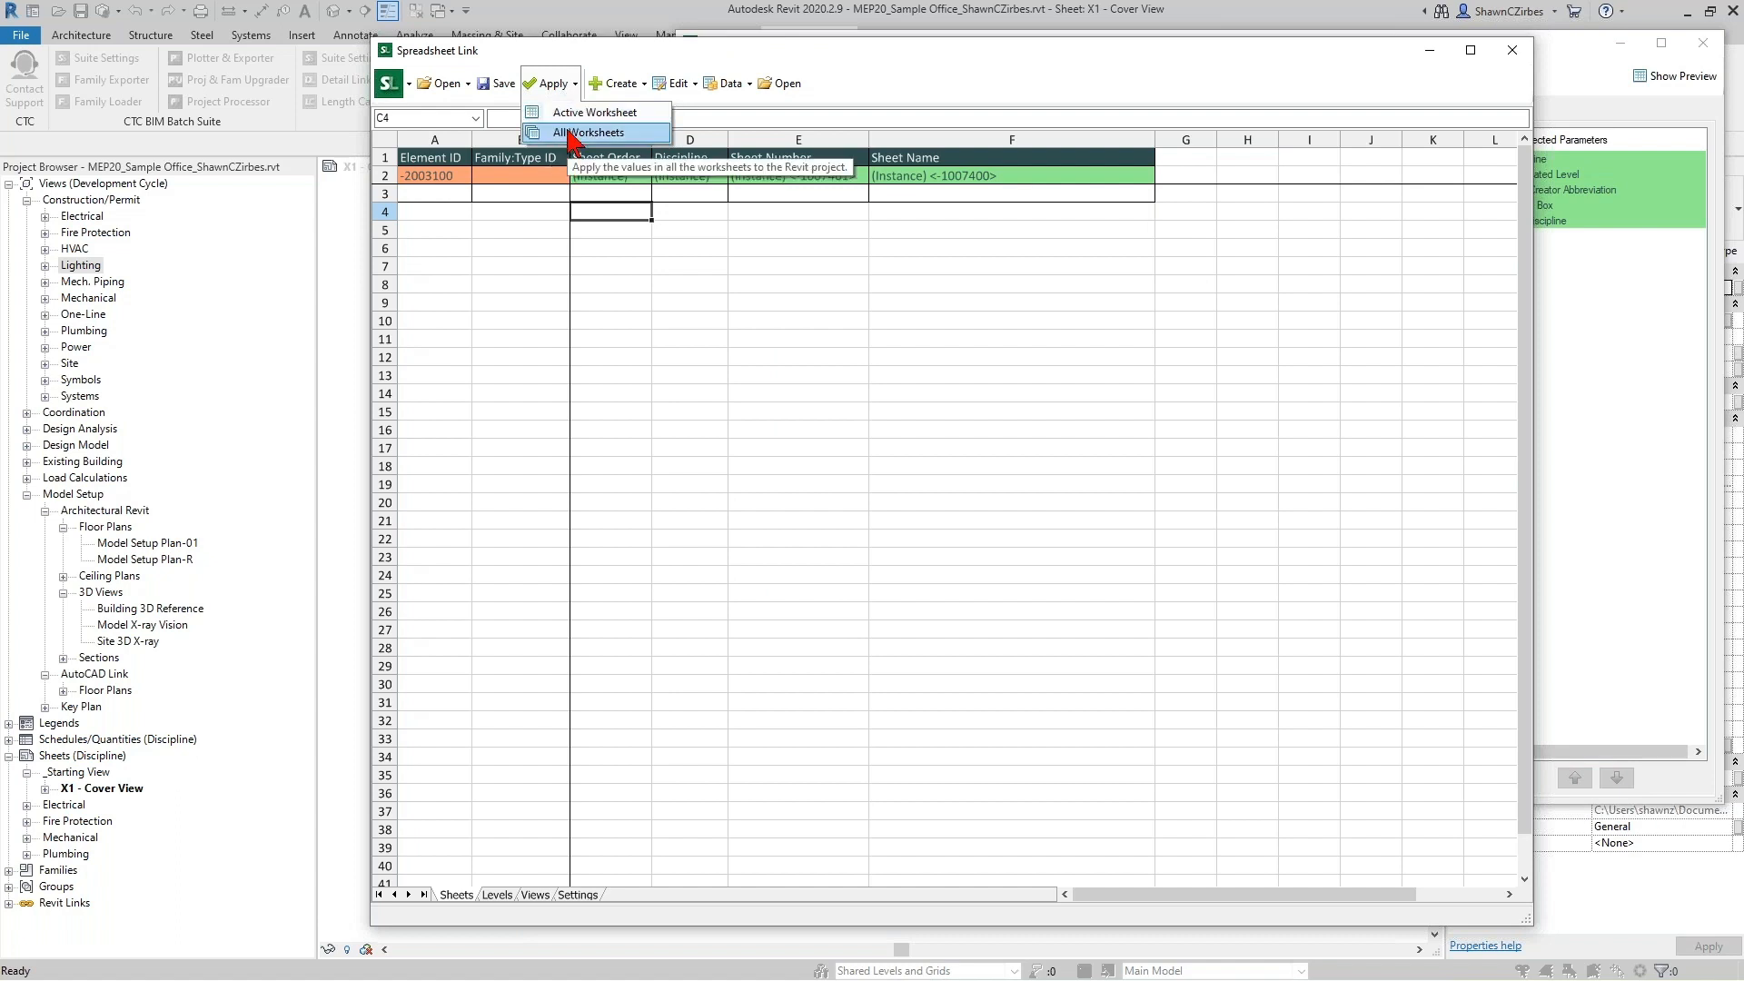
pyautogui.click(570, 133)
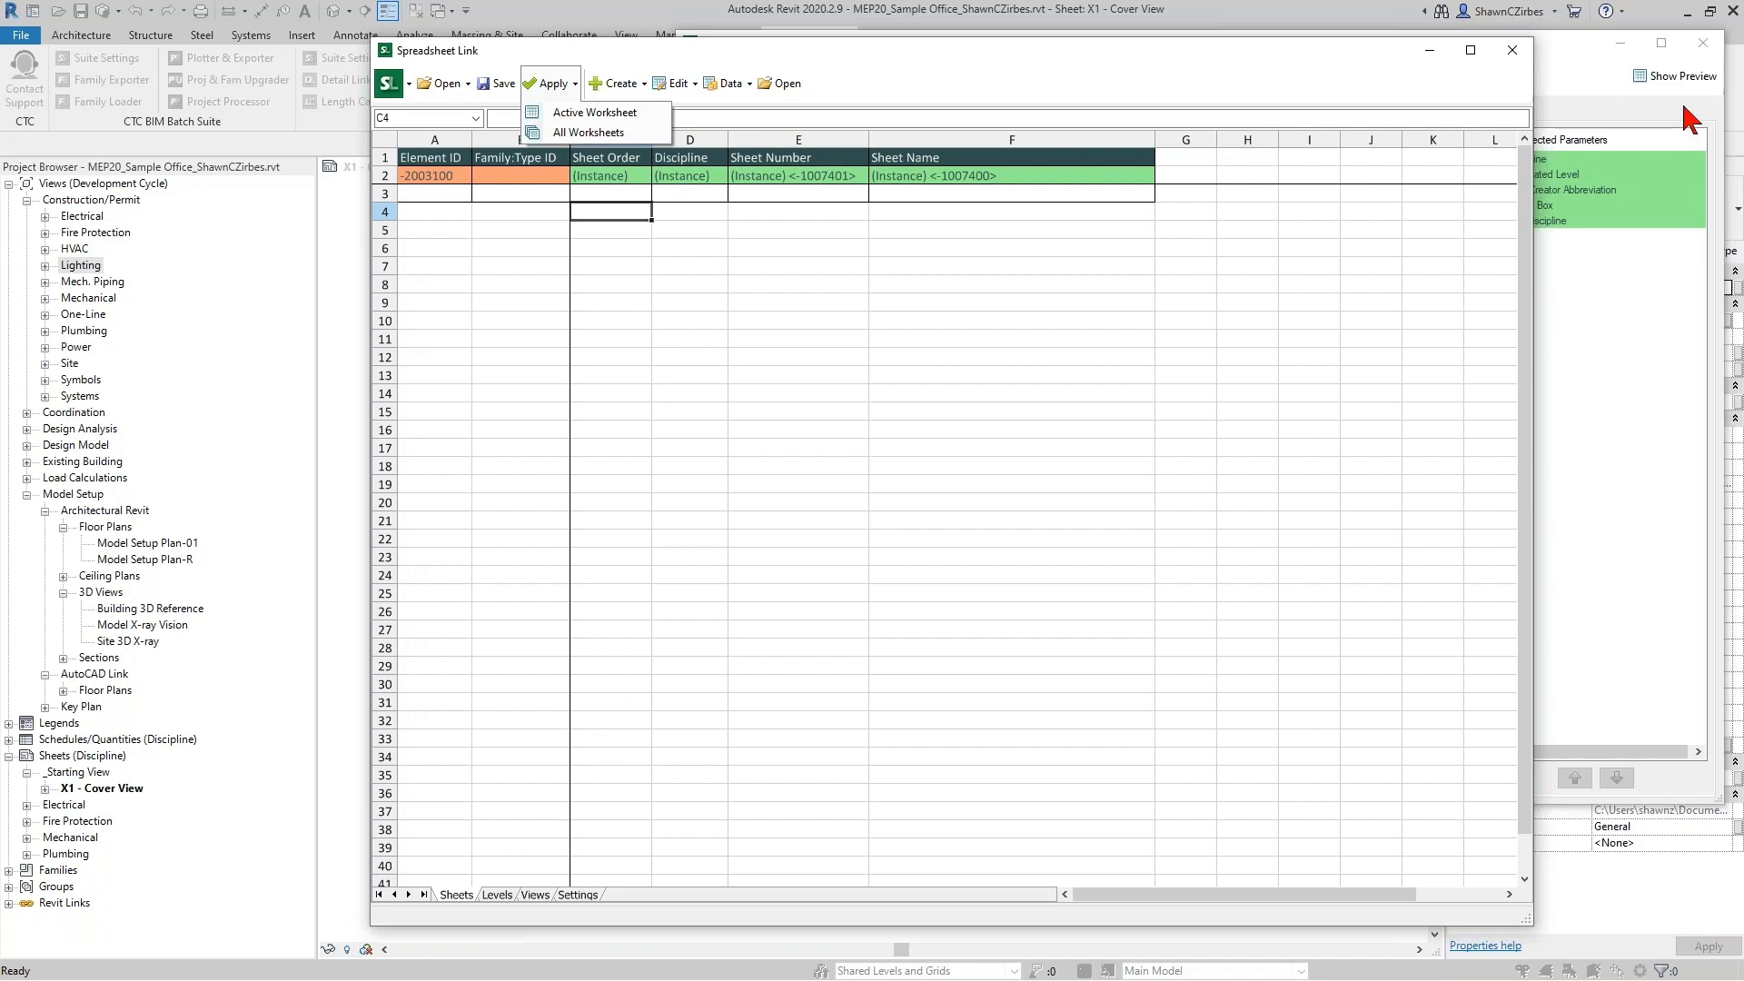
pyautogui.click(1704, 42)
pyautogui.click(910, 531)
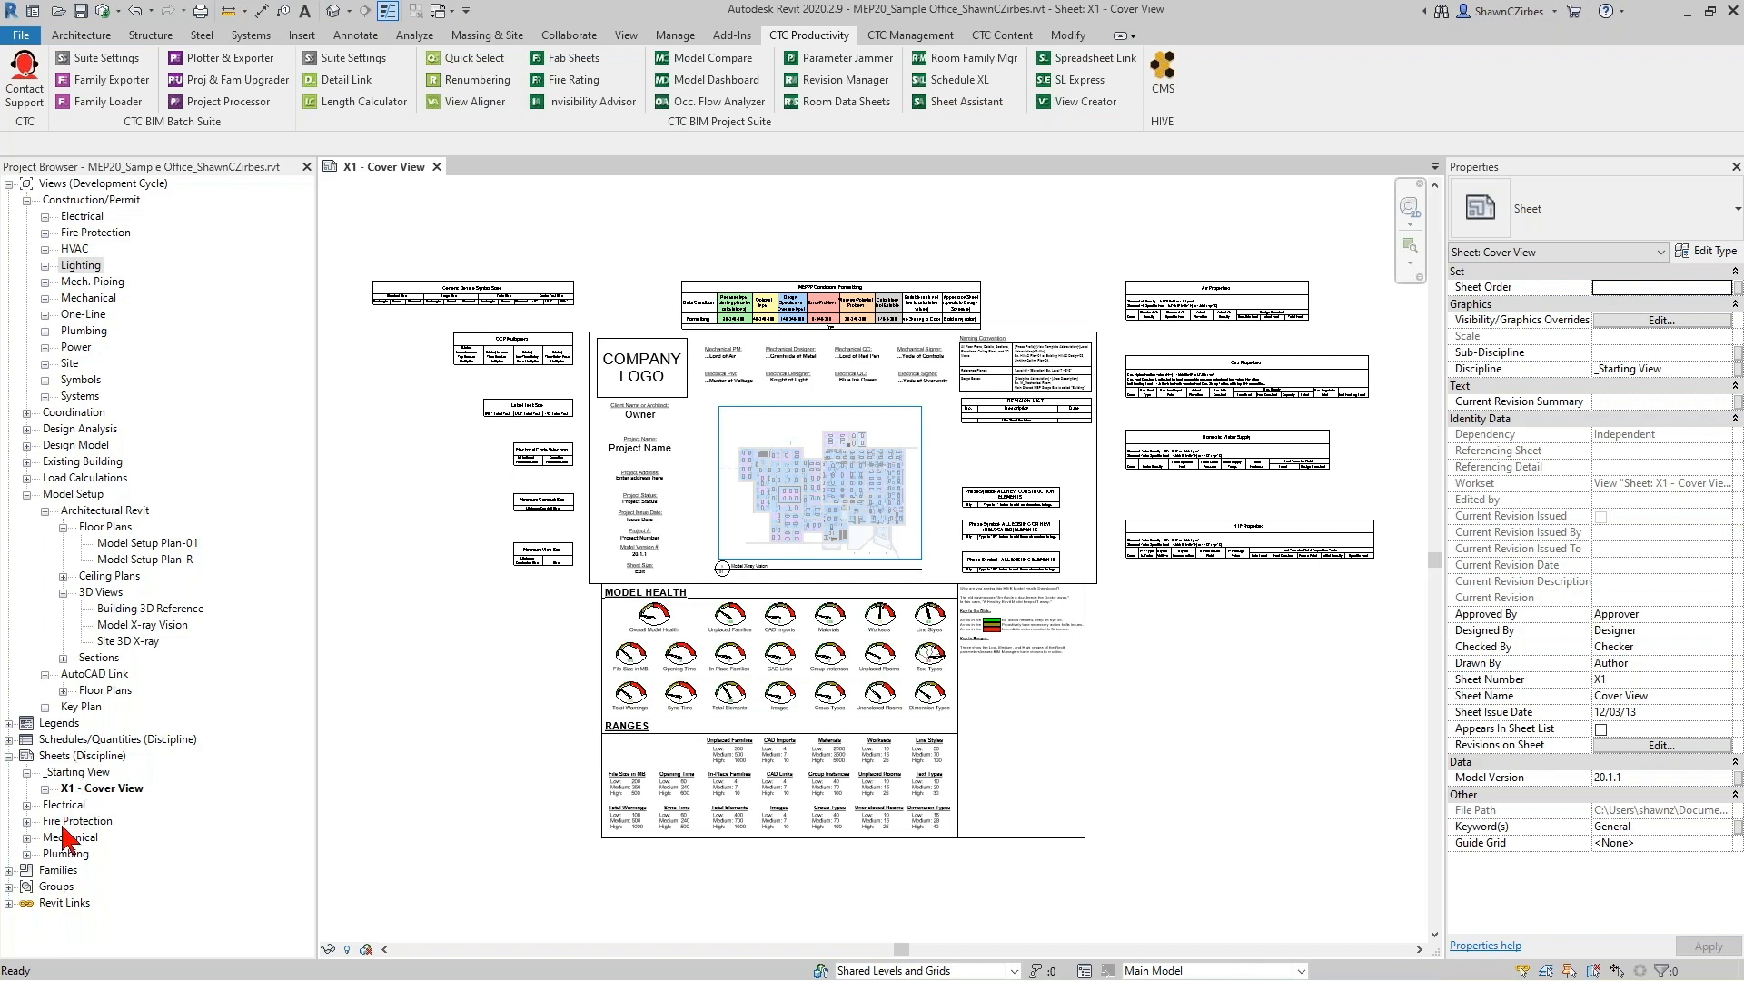
# Expand the Plumbing, Mechanical, Fire Protection and Electrical sheet groups in the Project Browser to examine their sheets.
pyautogui.click(26, 854)
pyautogui.click(26, 838)
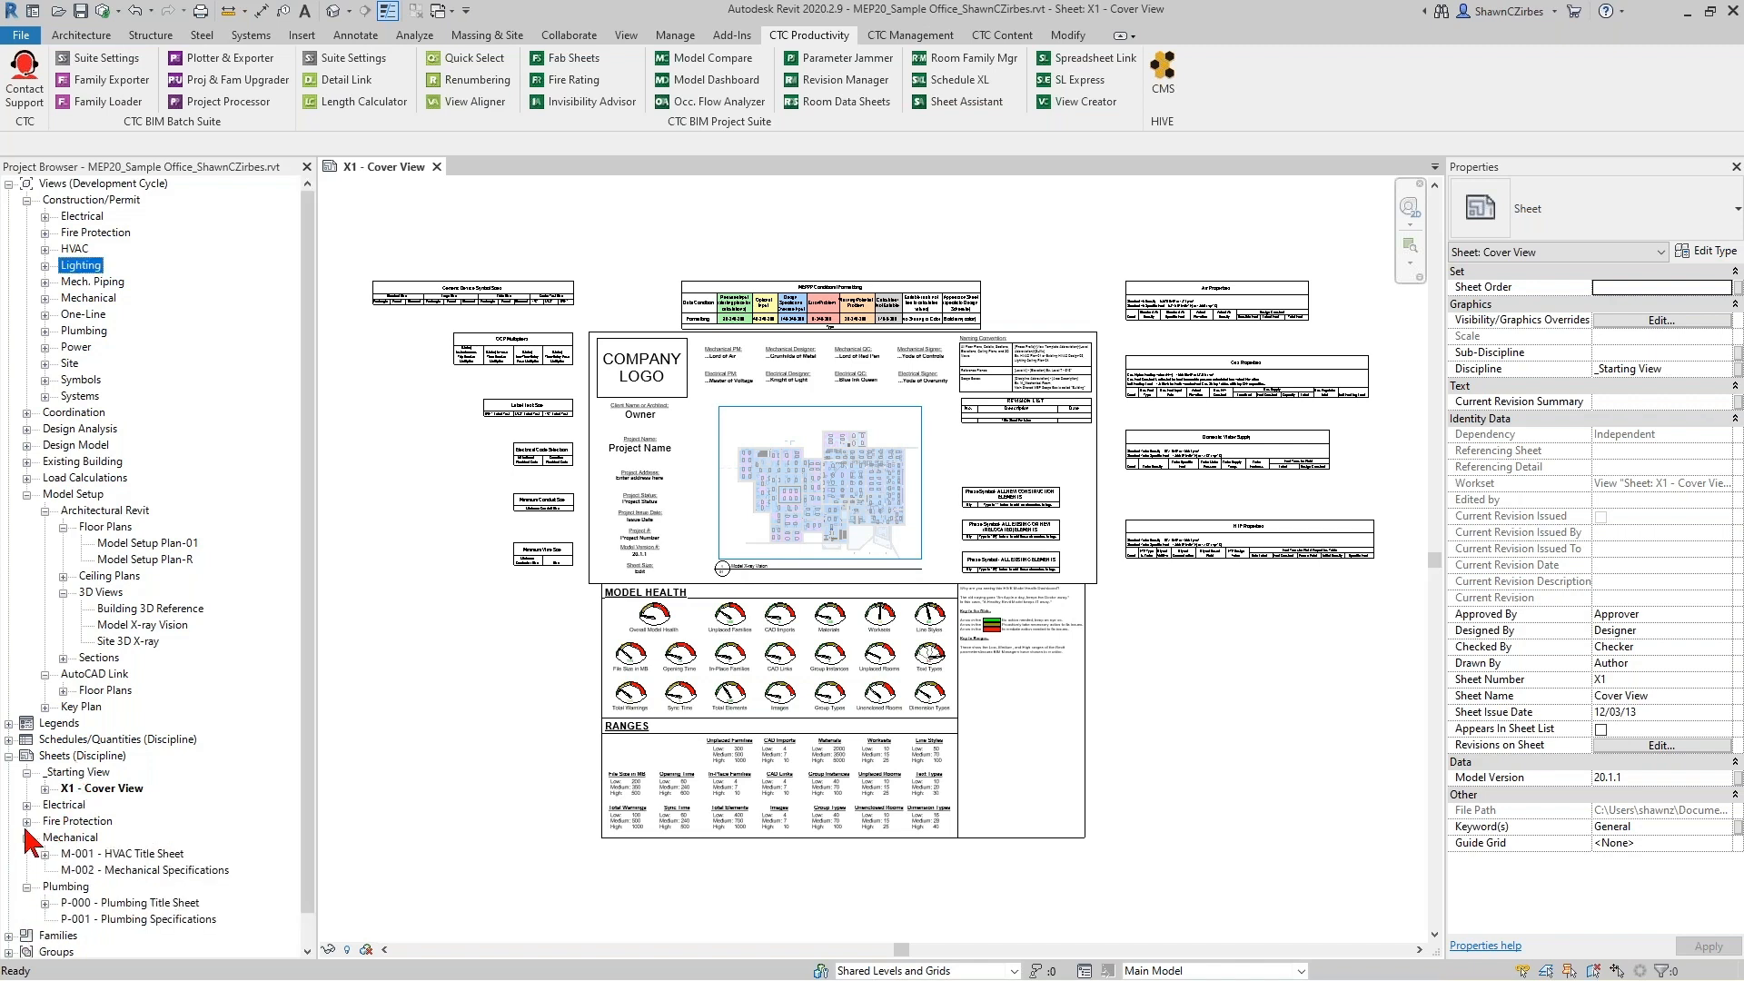
pyautogui.click(26, 822)
pyautogui.click(26, 805)
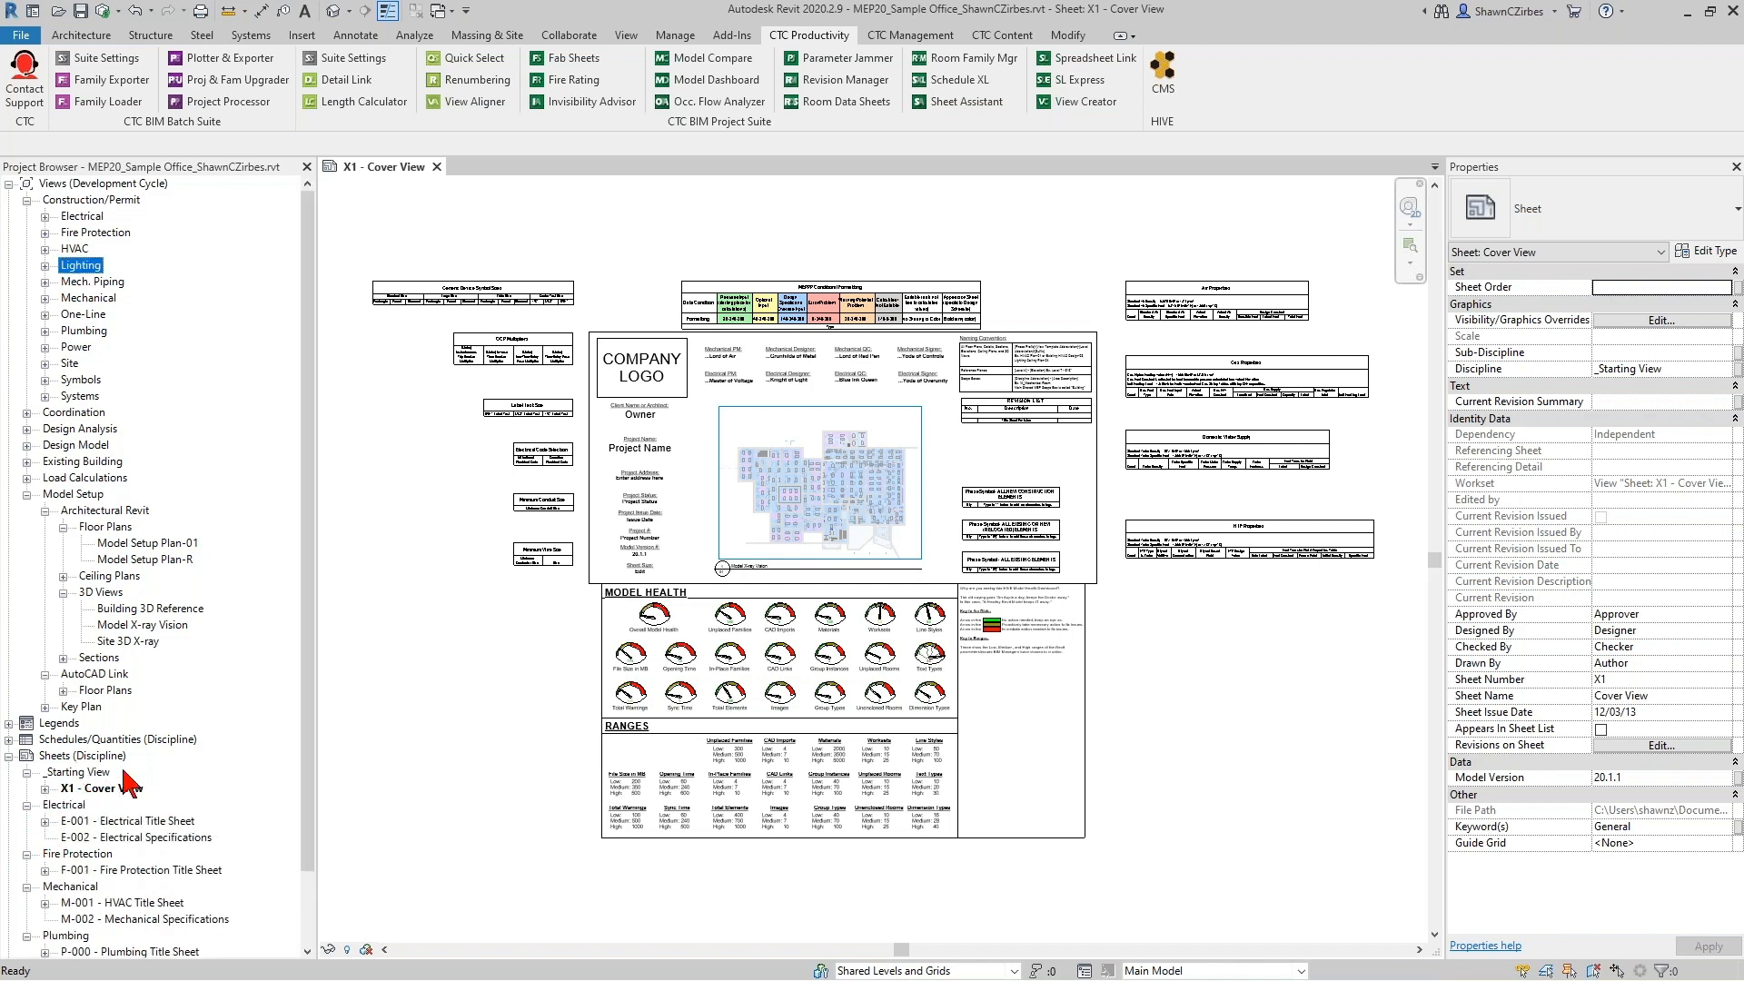
# Start creating a new sheet in the Sheets (Discipline) group and look through the list of available placeholder sheets.
pyautogui.scroll(-2, 127, 772)
pyautogui.rightClick(84, 678)
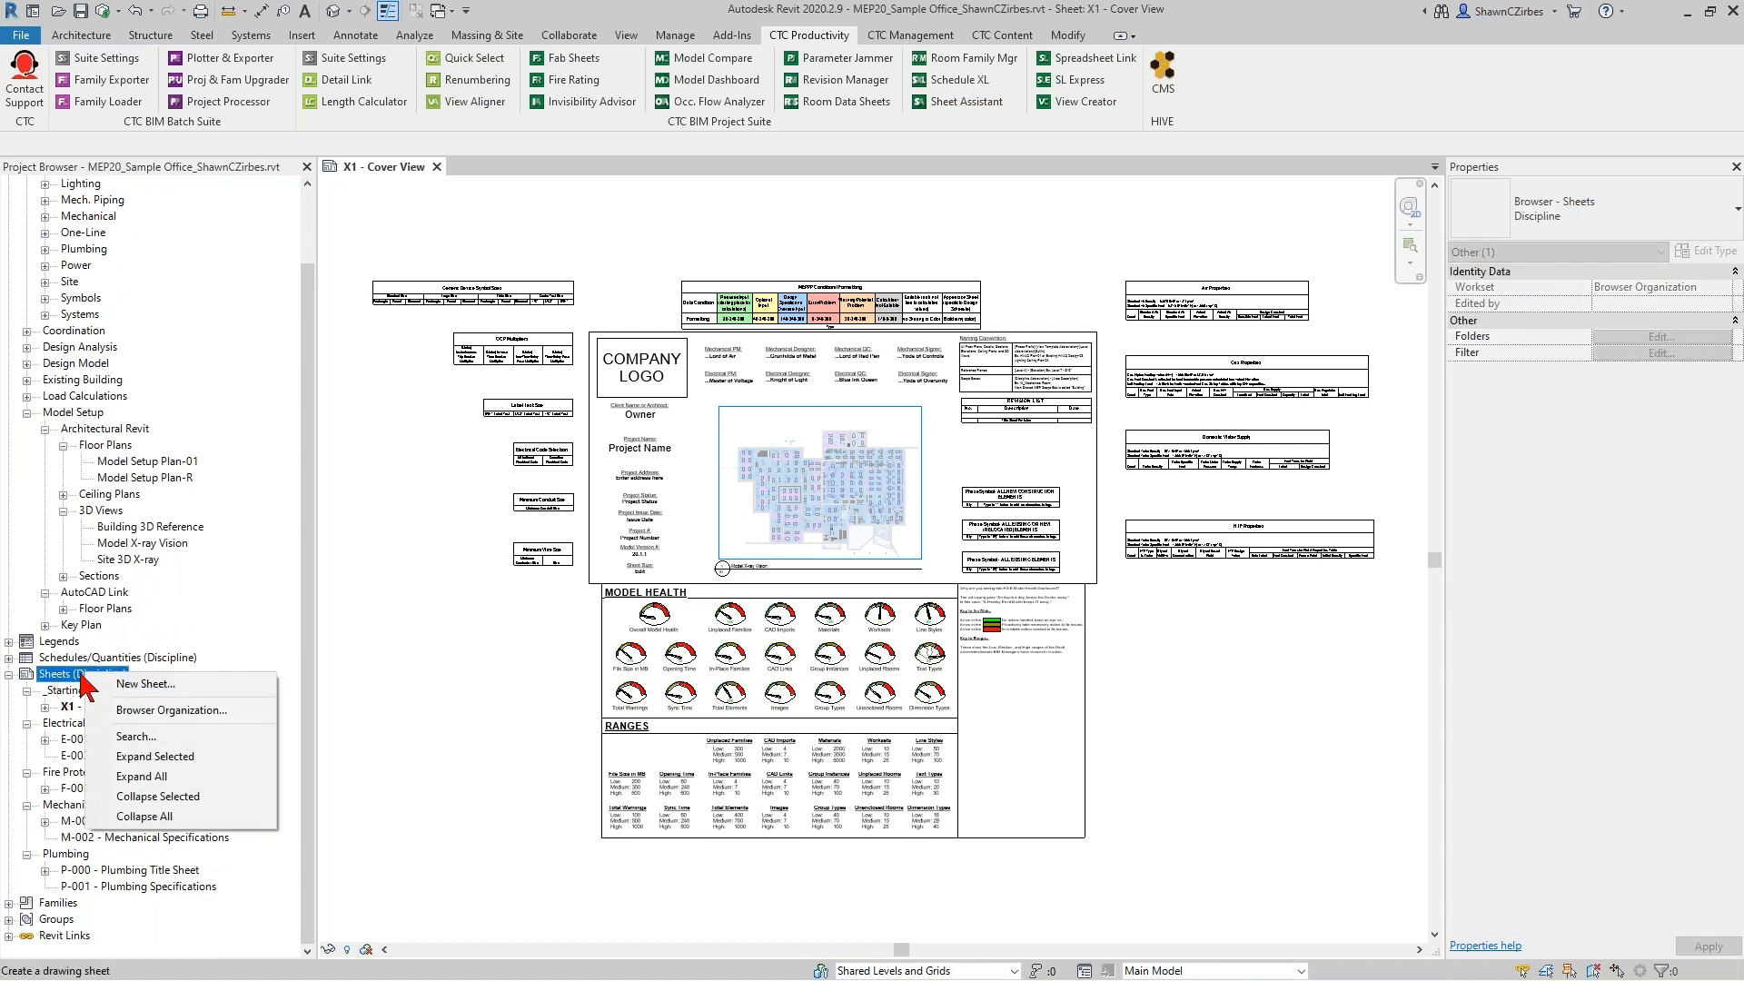
pyautogui.click(153, 684)
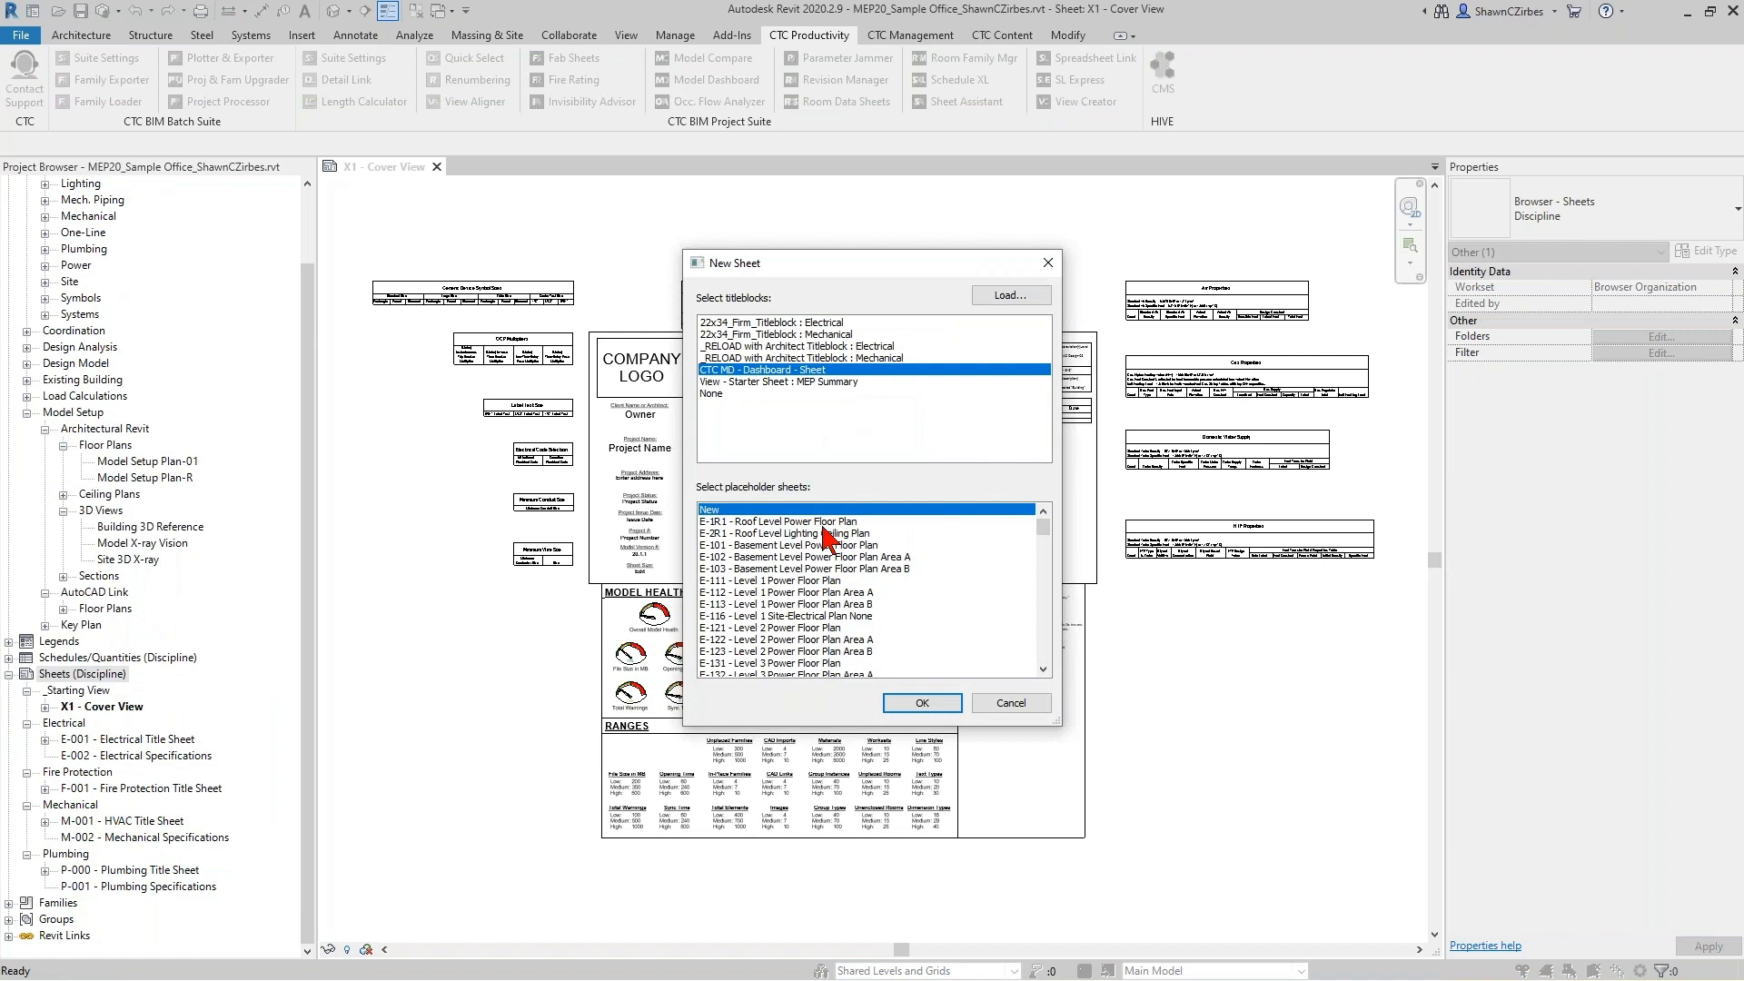
pyautogui.scroll(-5, 823, 609)
pyautogui.scroll(-20, 823, 609)
pyautogui.scroll(15, 867, 649)
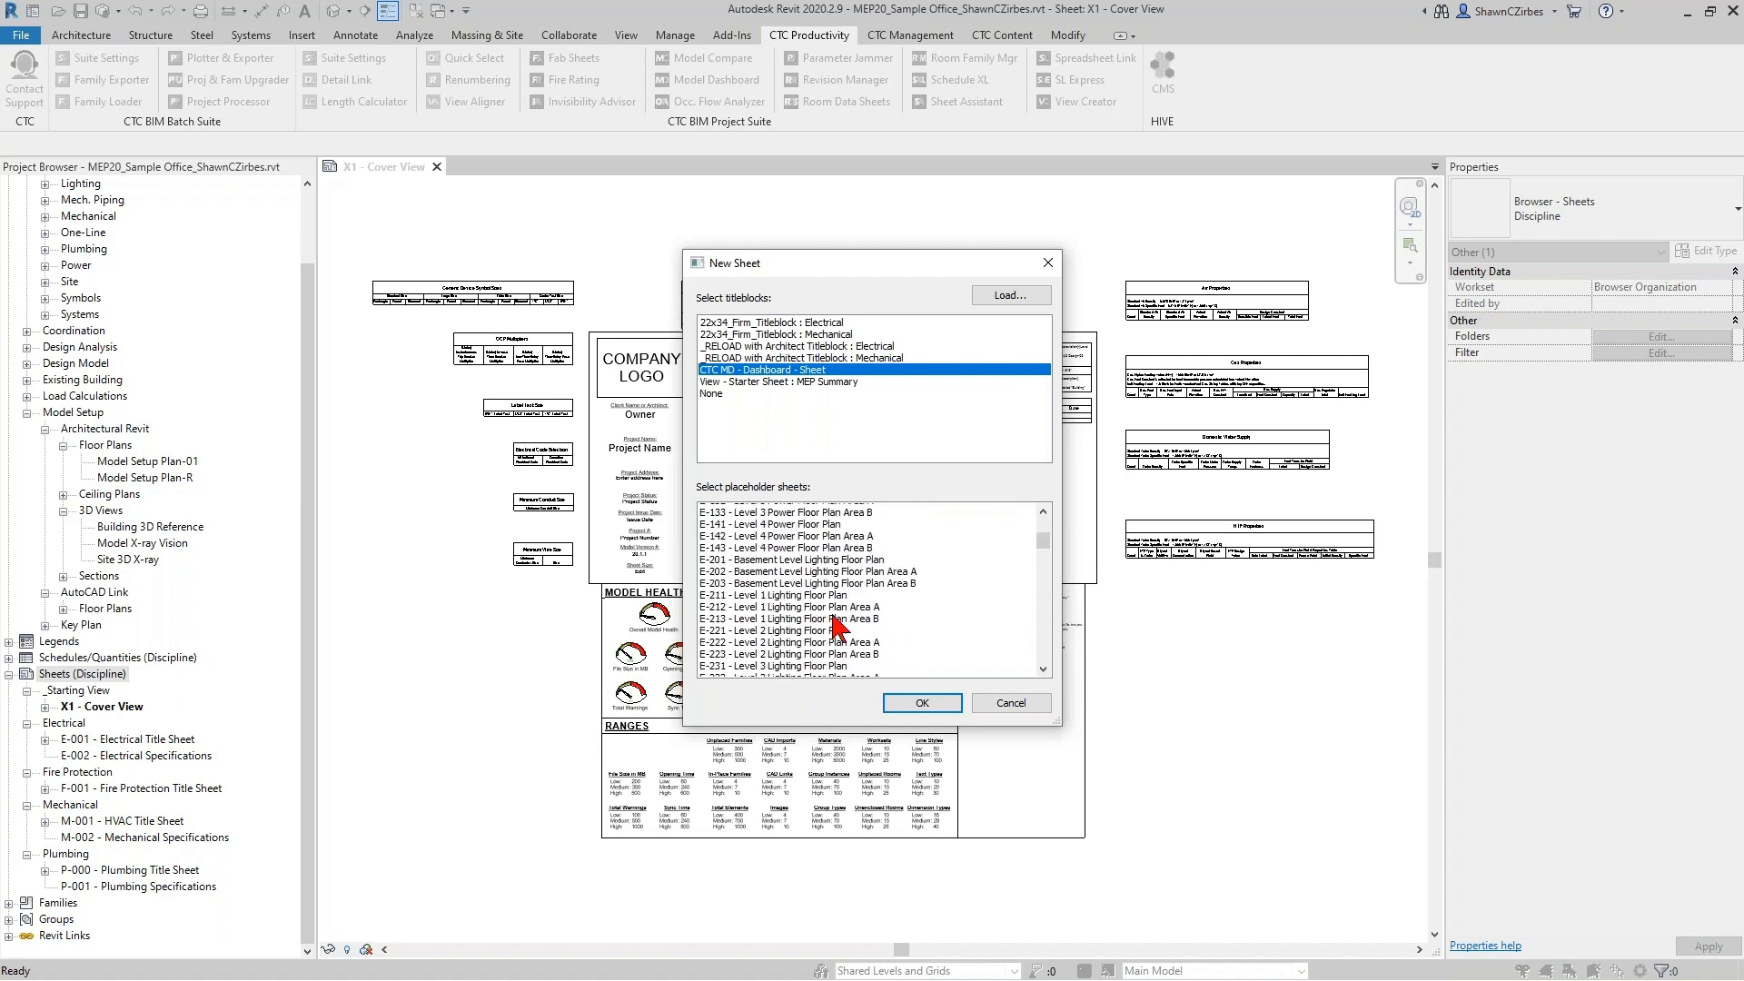
pyautogui.scroll(5, 839, 627)
# Create real sheets from placeholders E-1R1 through E-341 using the 22x34_Firm_Titleblock : Electrical titleblock.
pyautogui.click(852, 522)
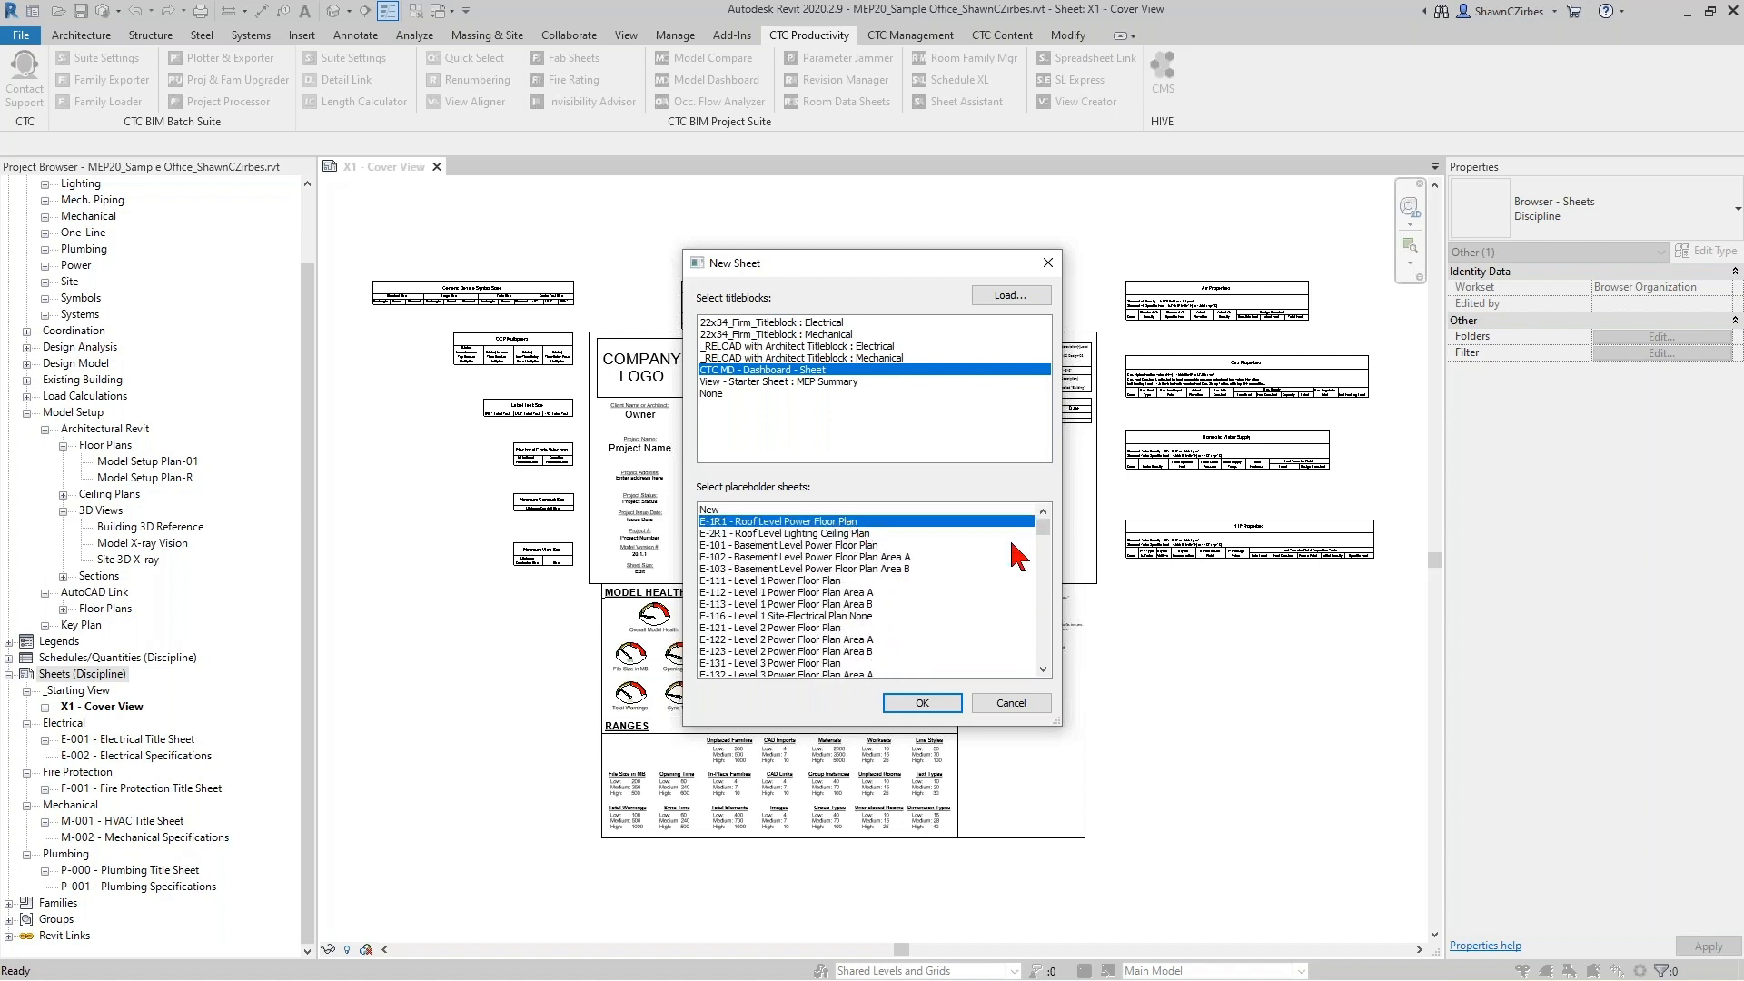
pyautogui.scroll(-12, 1043, 550)
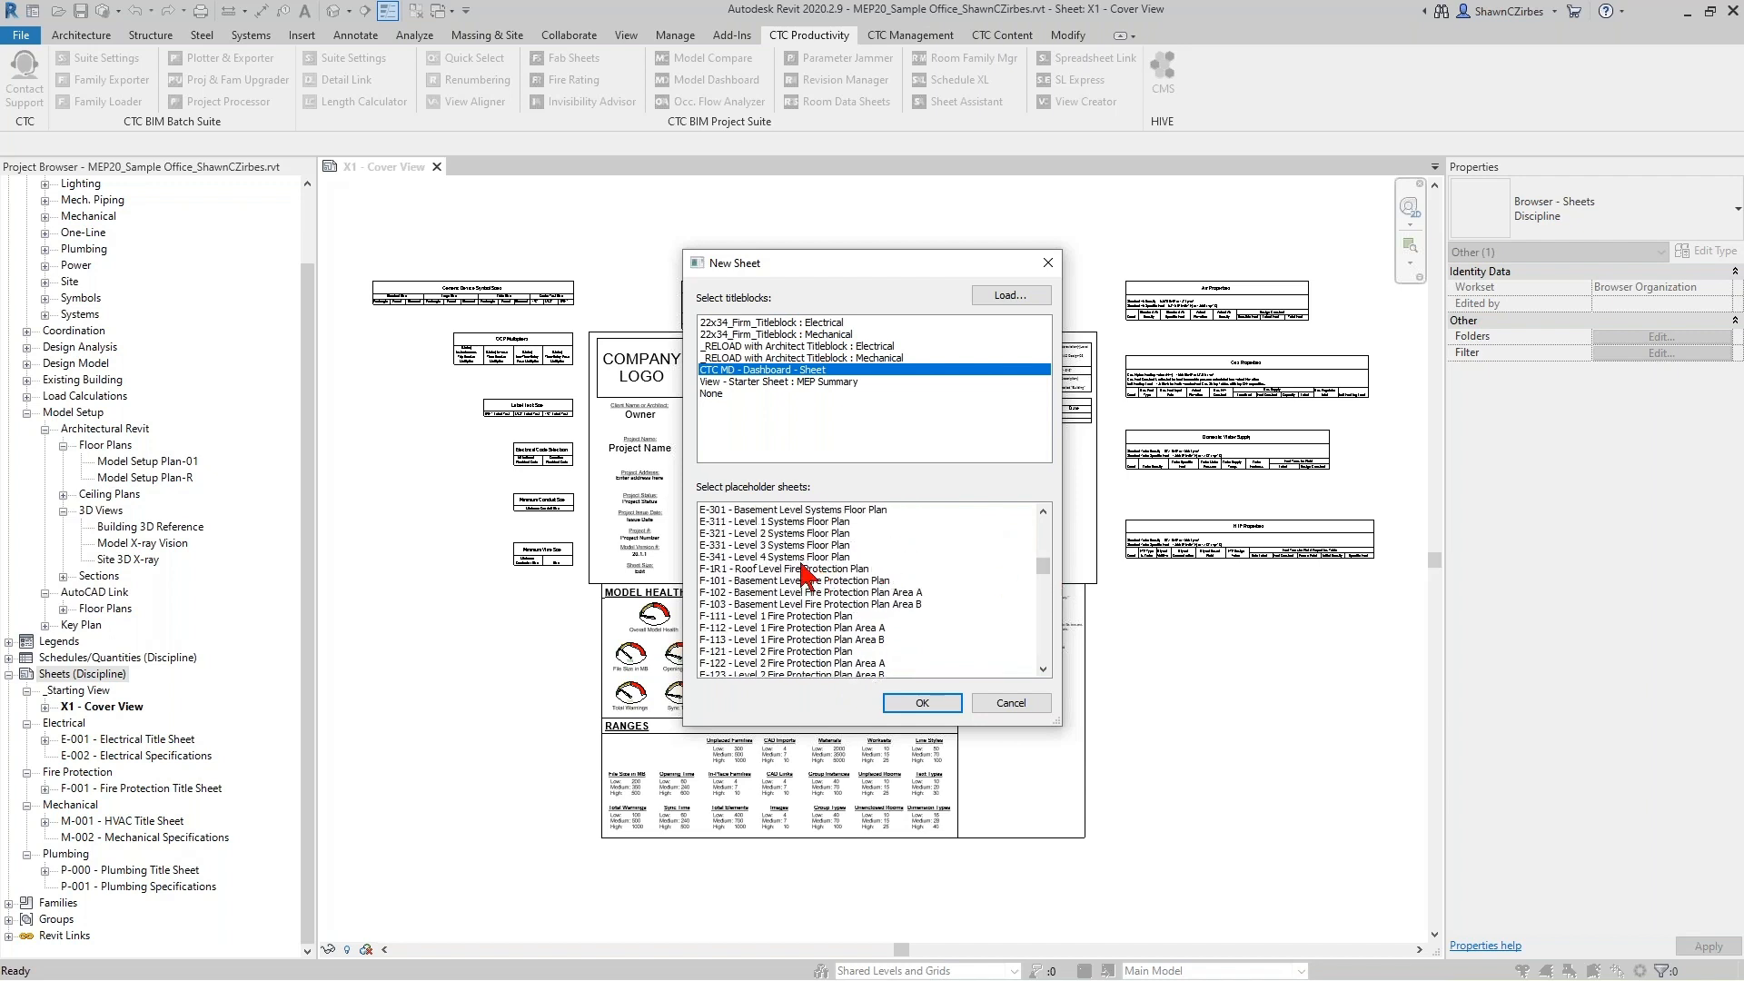
pyautogui.keyDown('shift'); pyautogui.click(796, 557); pyautogui.keyUp('shift')
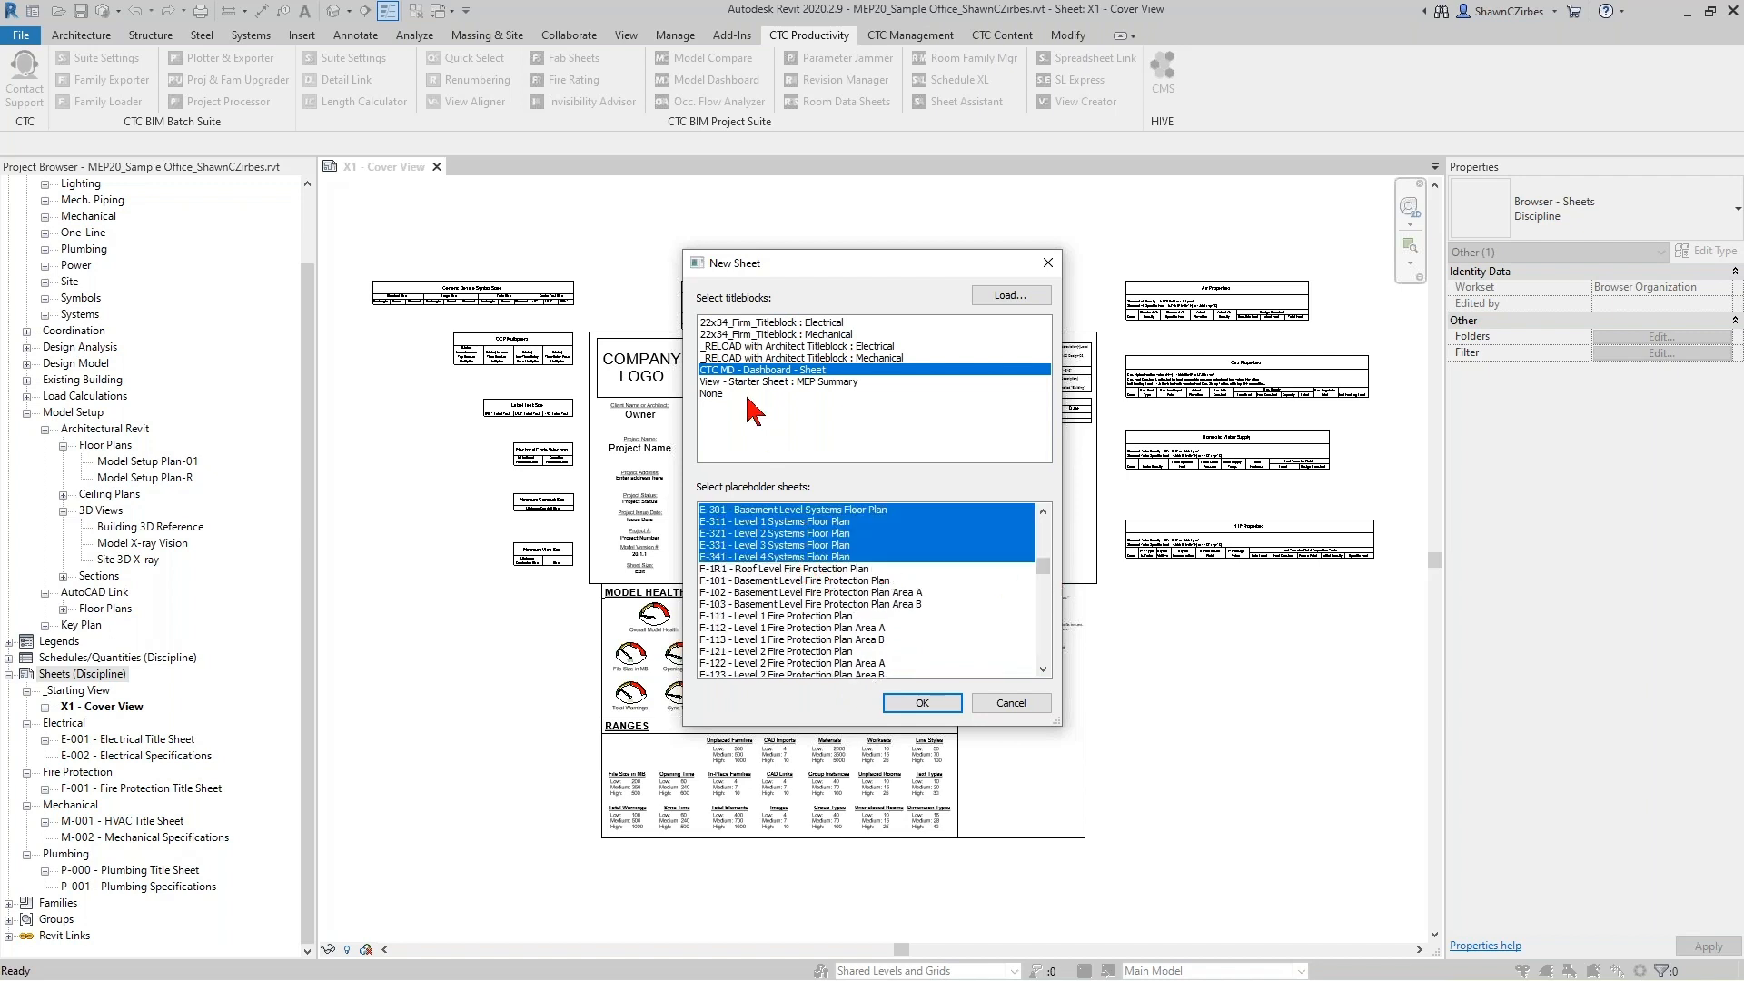
pyautogui.click(718, 323)
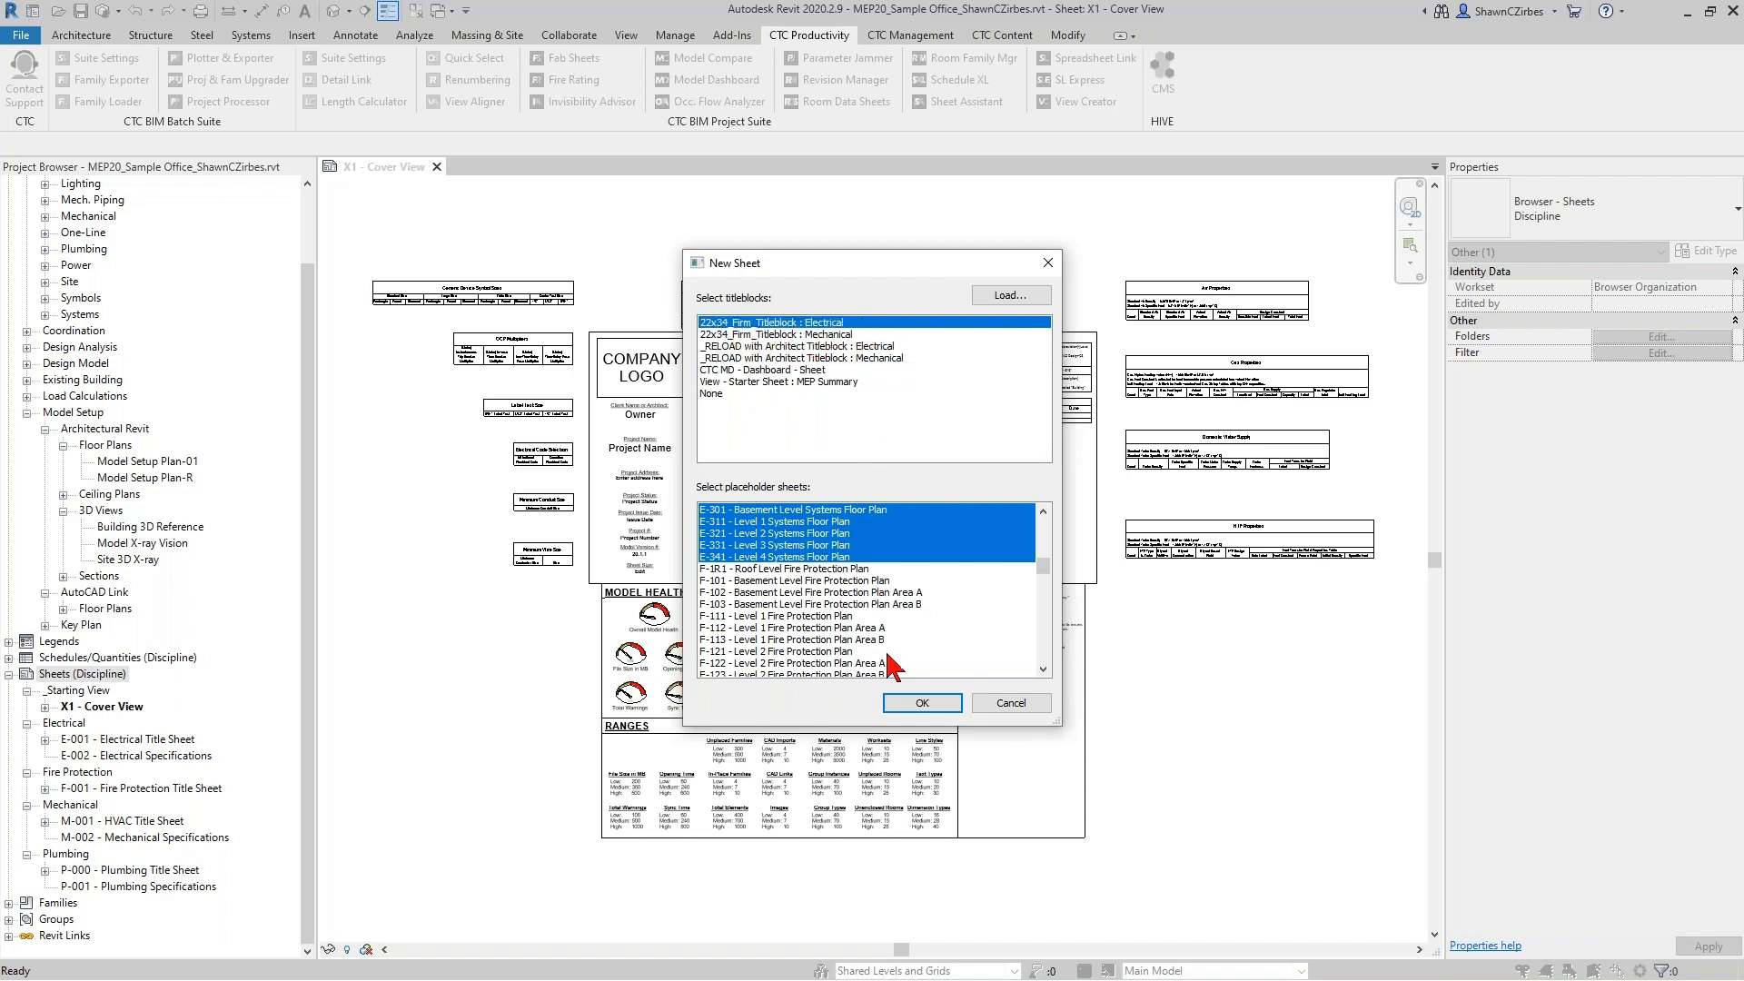
pyautogui.click(920, 705)
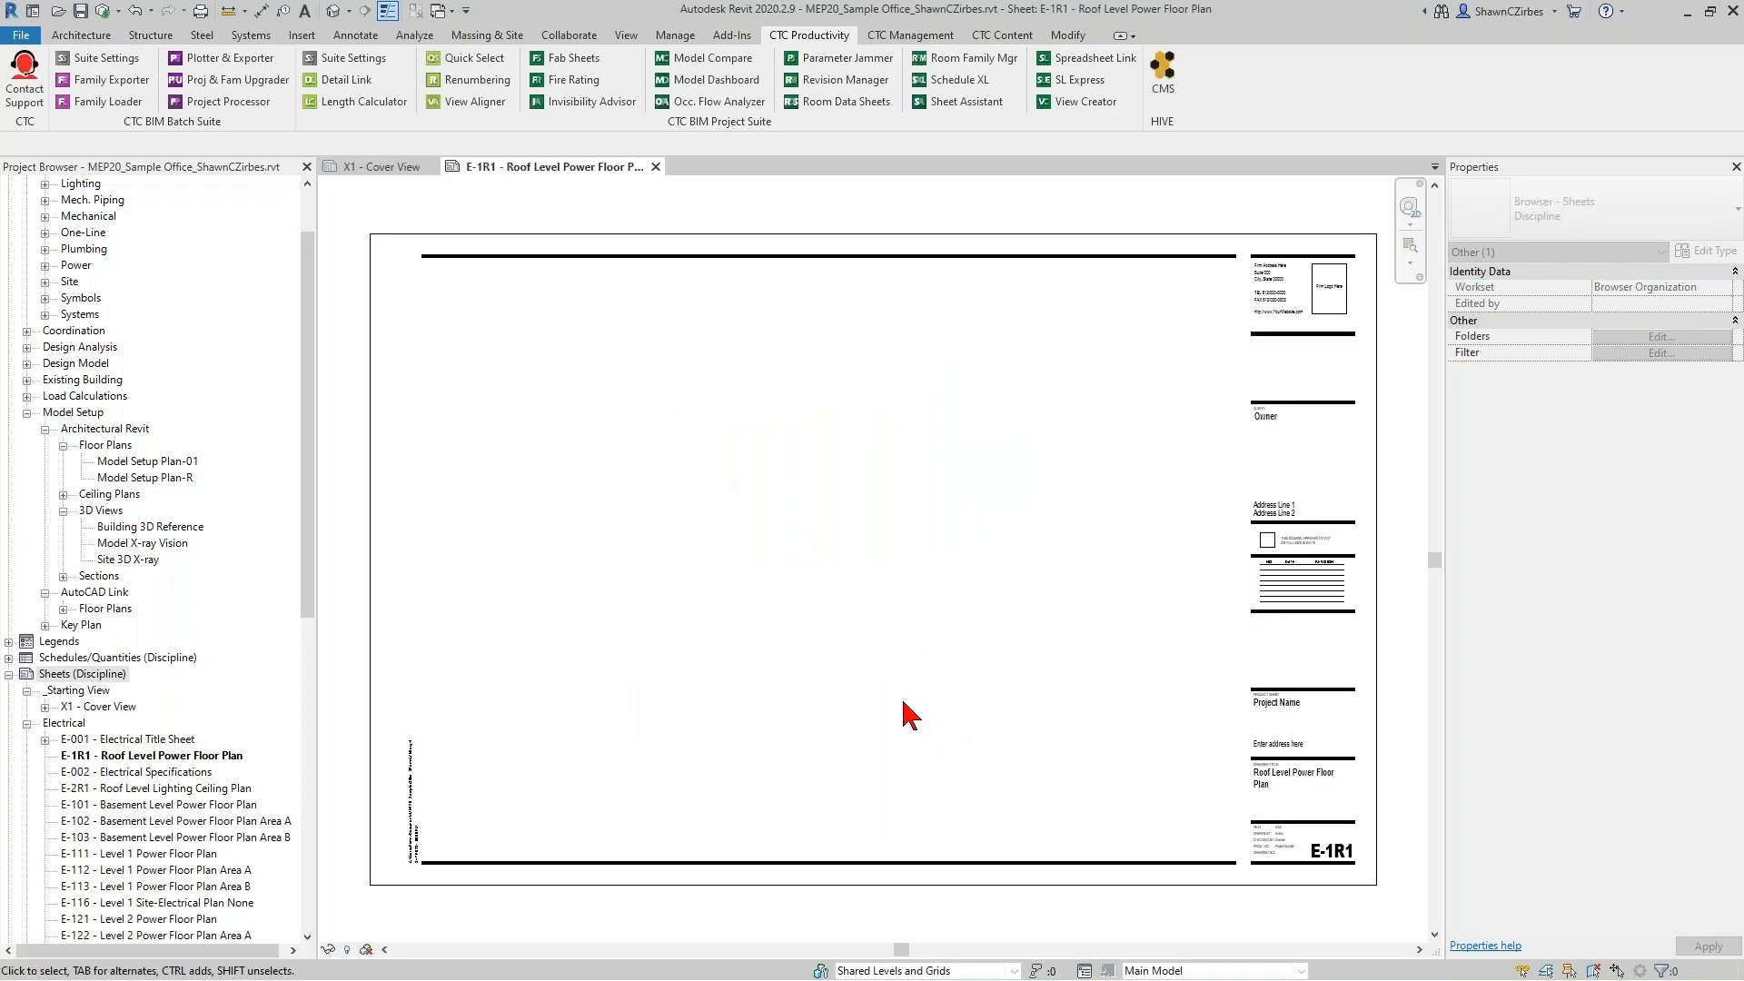
# Review the new Electrical sheets down to E-341 in the Project Browser and collapse the Electrical group.
pyautogui.scroll(-5, 104, 581)
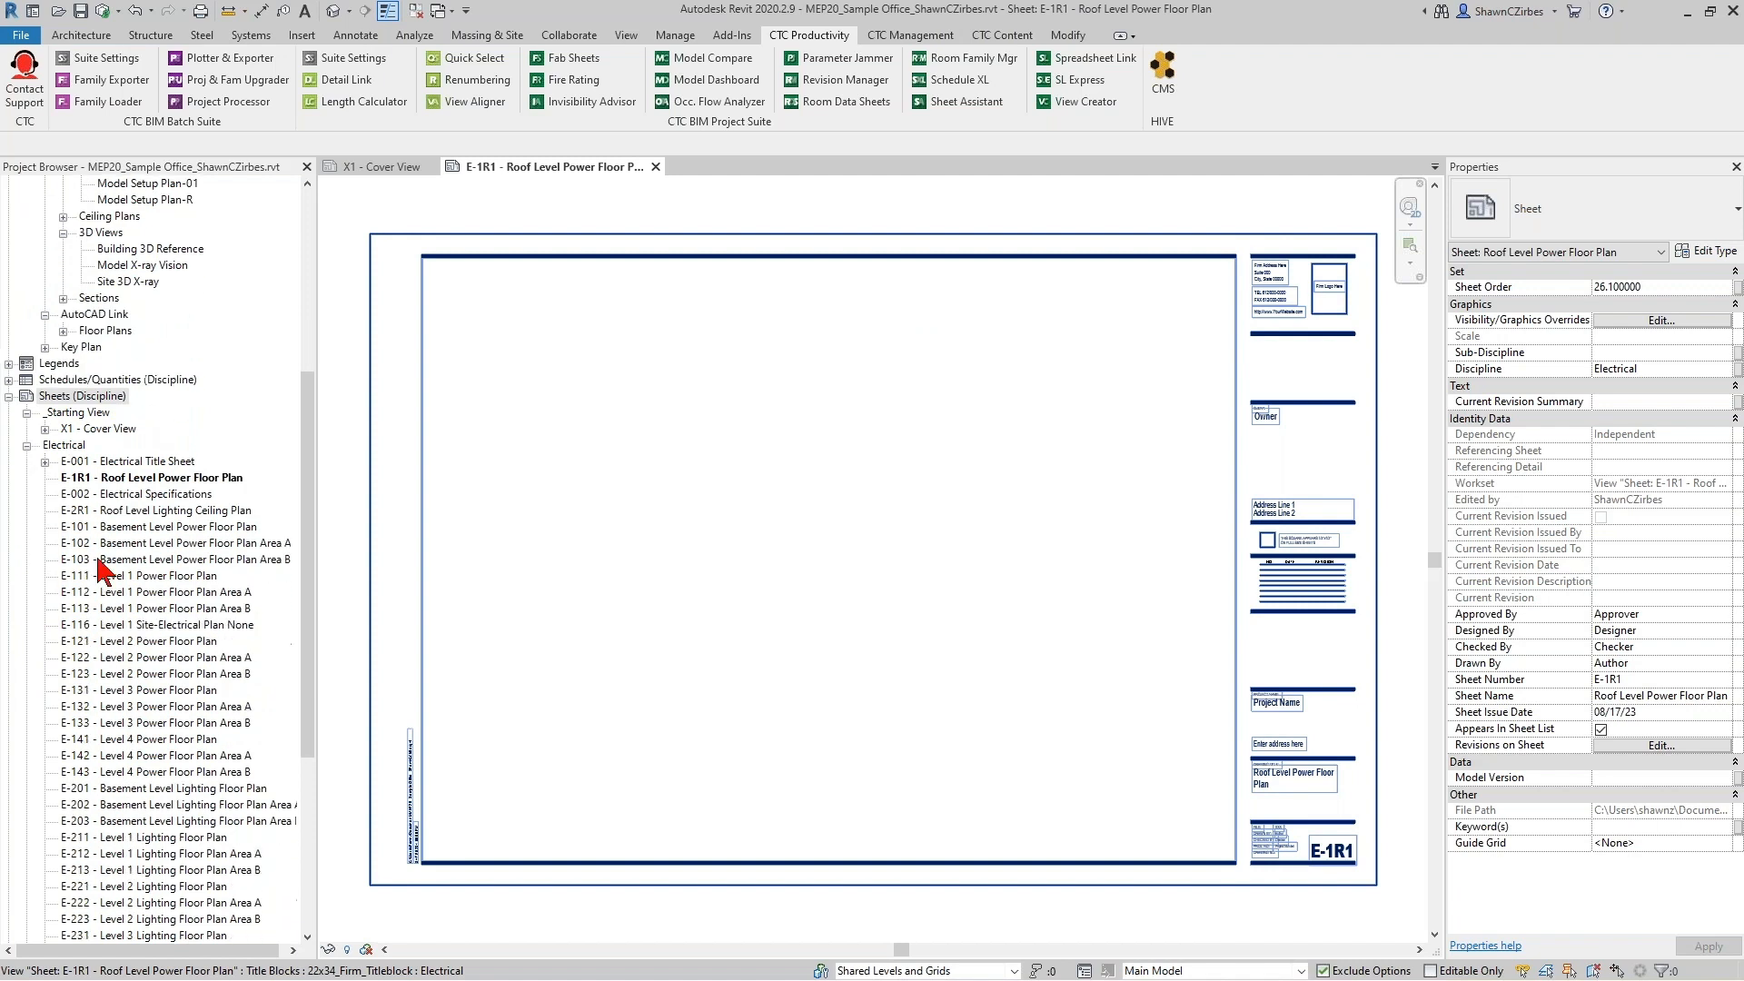
pyautogui.click(99, 772)
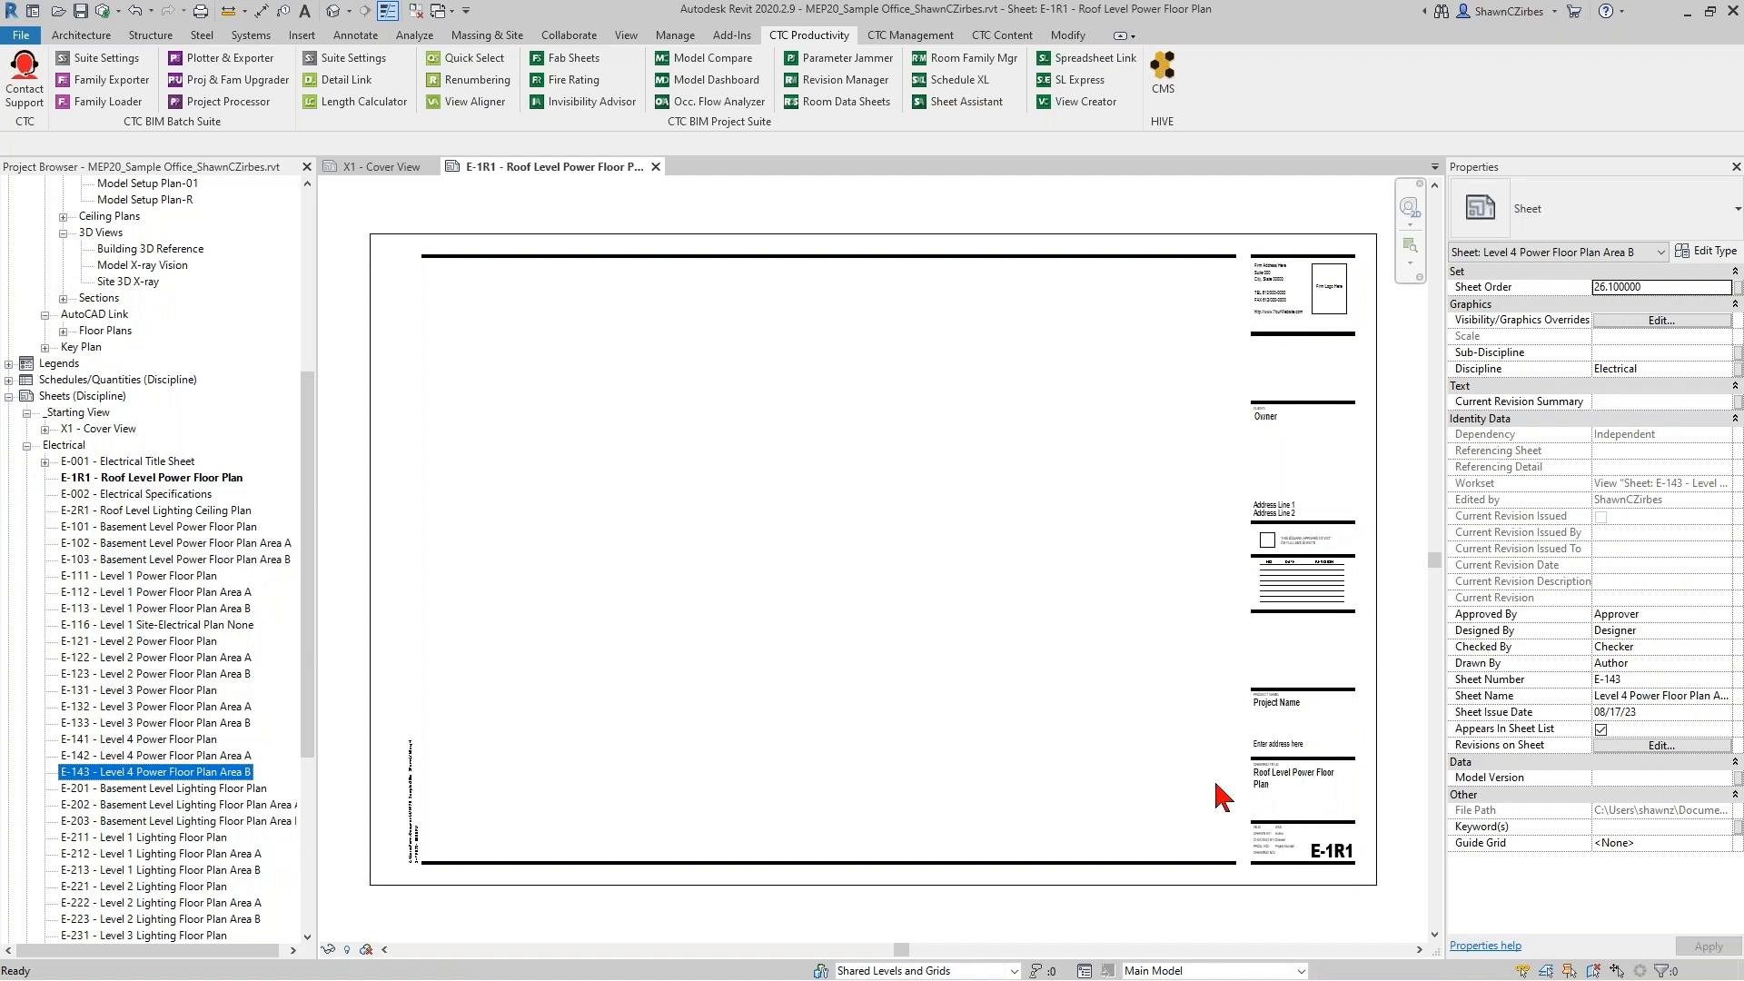
pyautogui.scroll(-7, 222, 793)
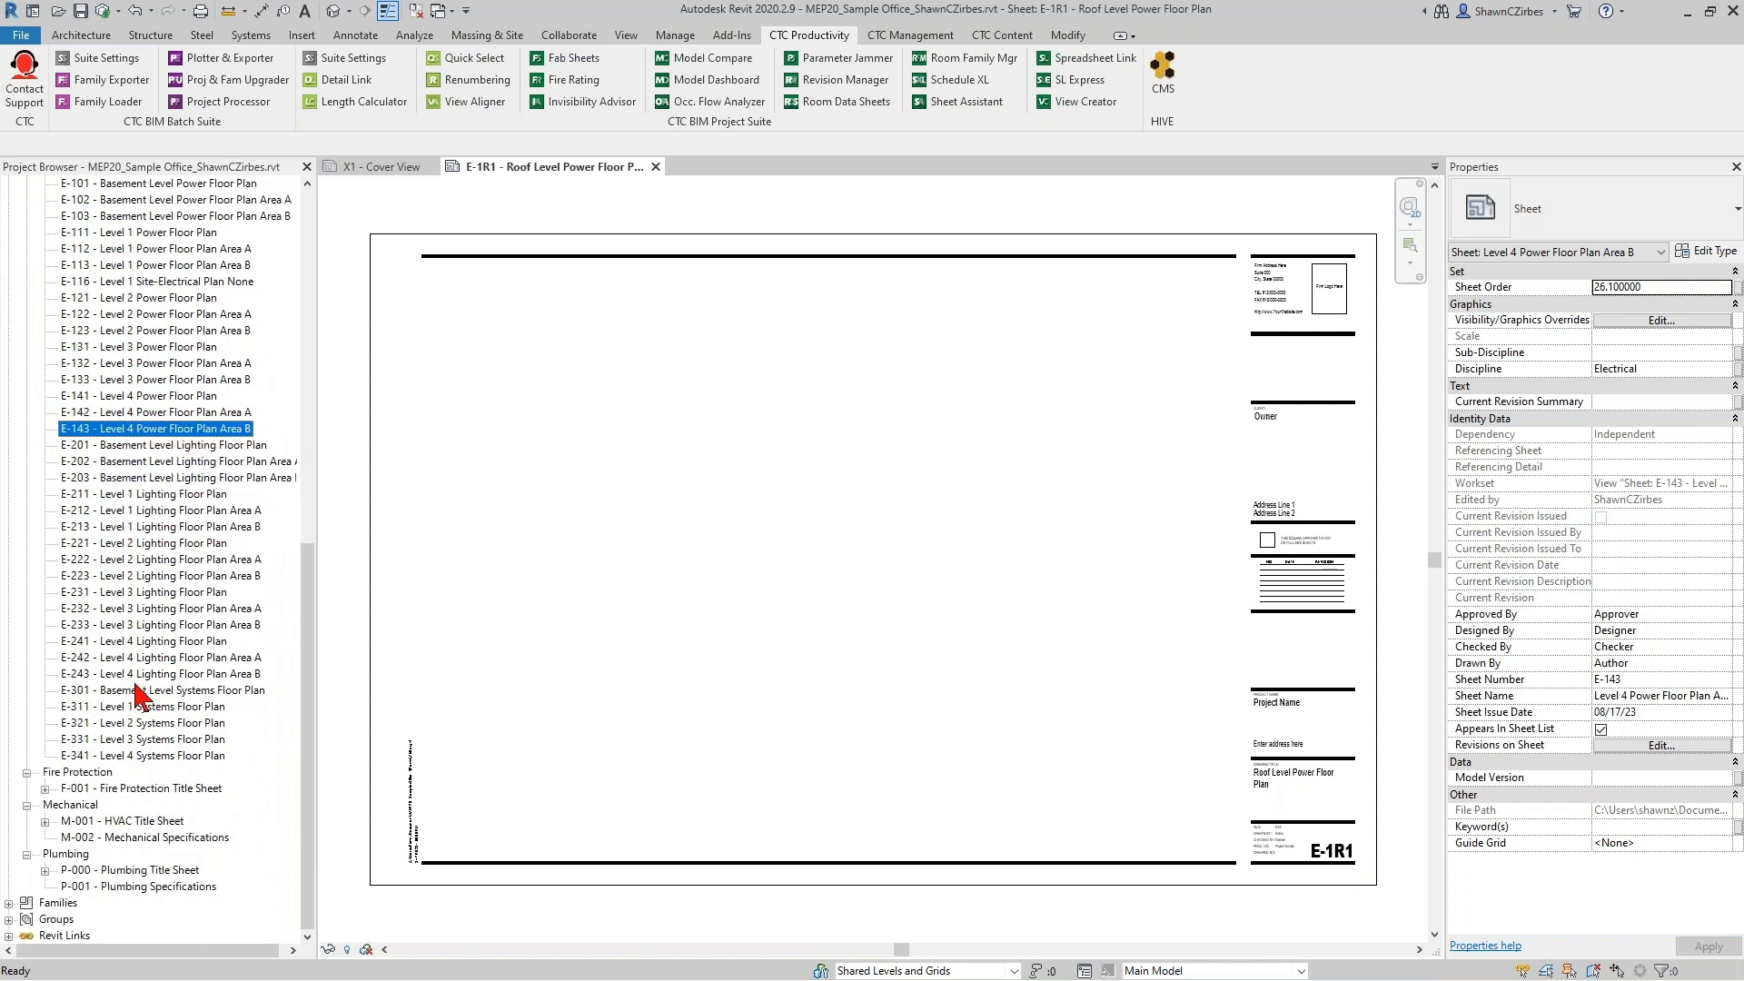
pyautogui.scroll(4, 127, 344)
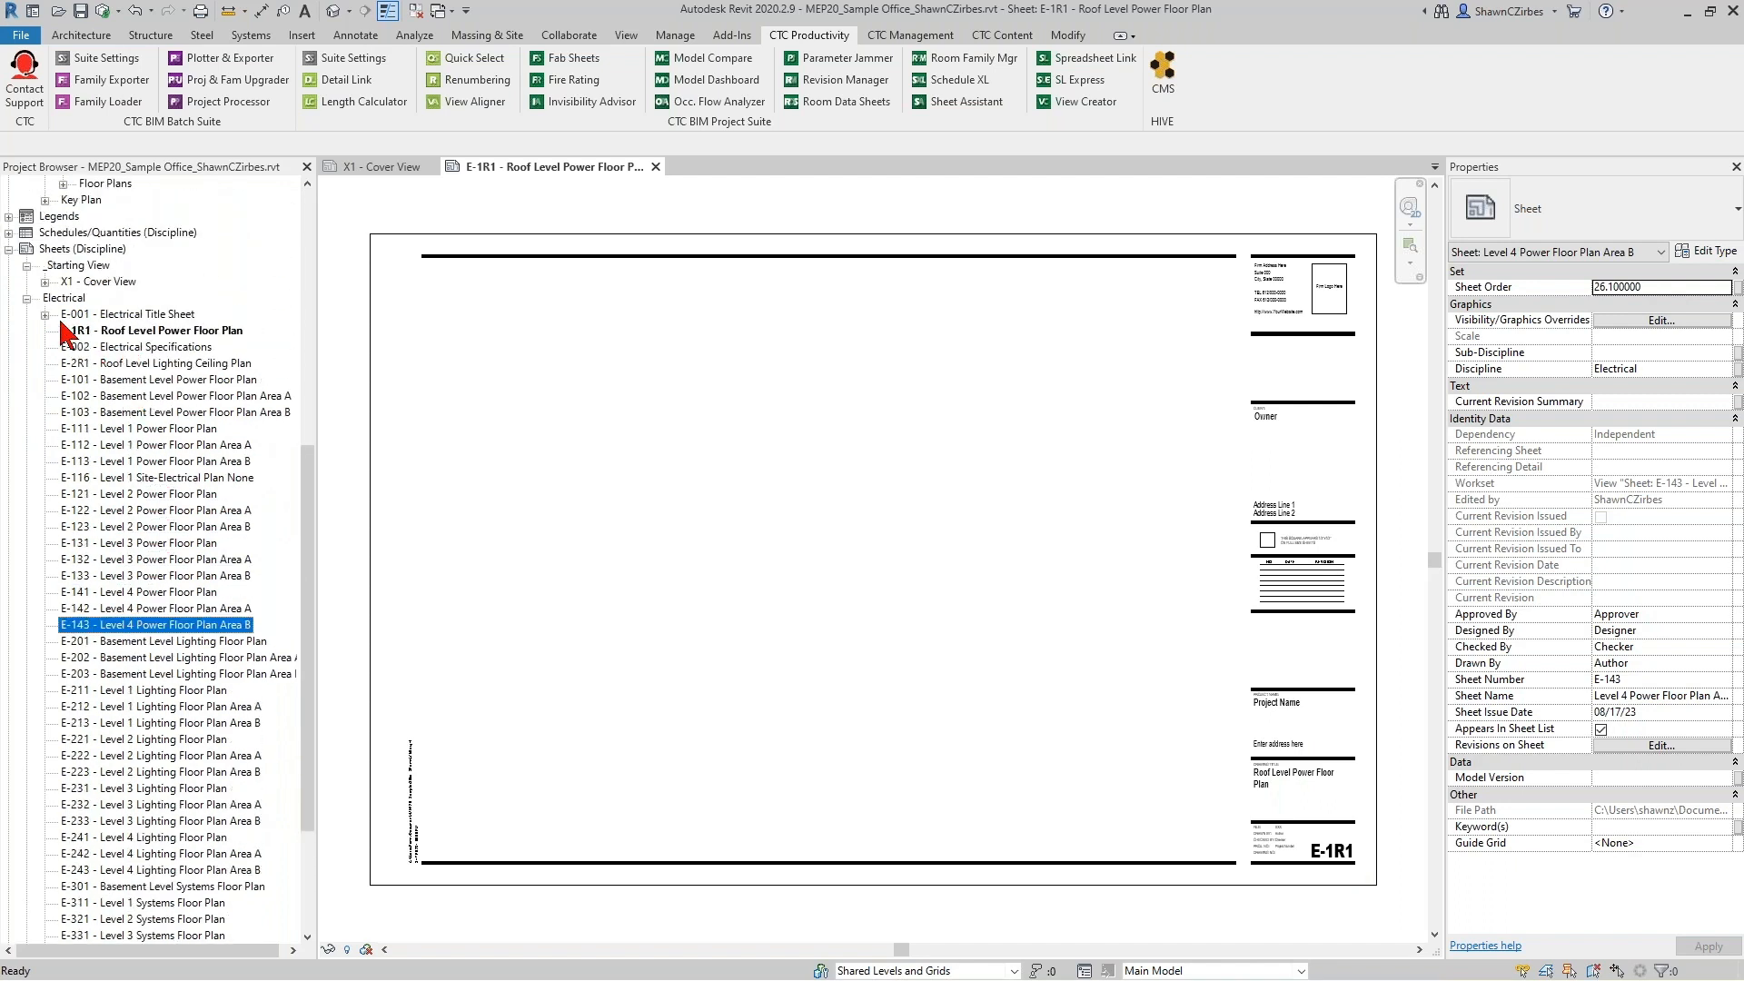
pyautogui.click(26, 298)
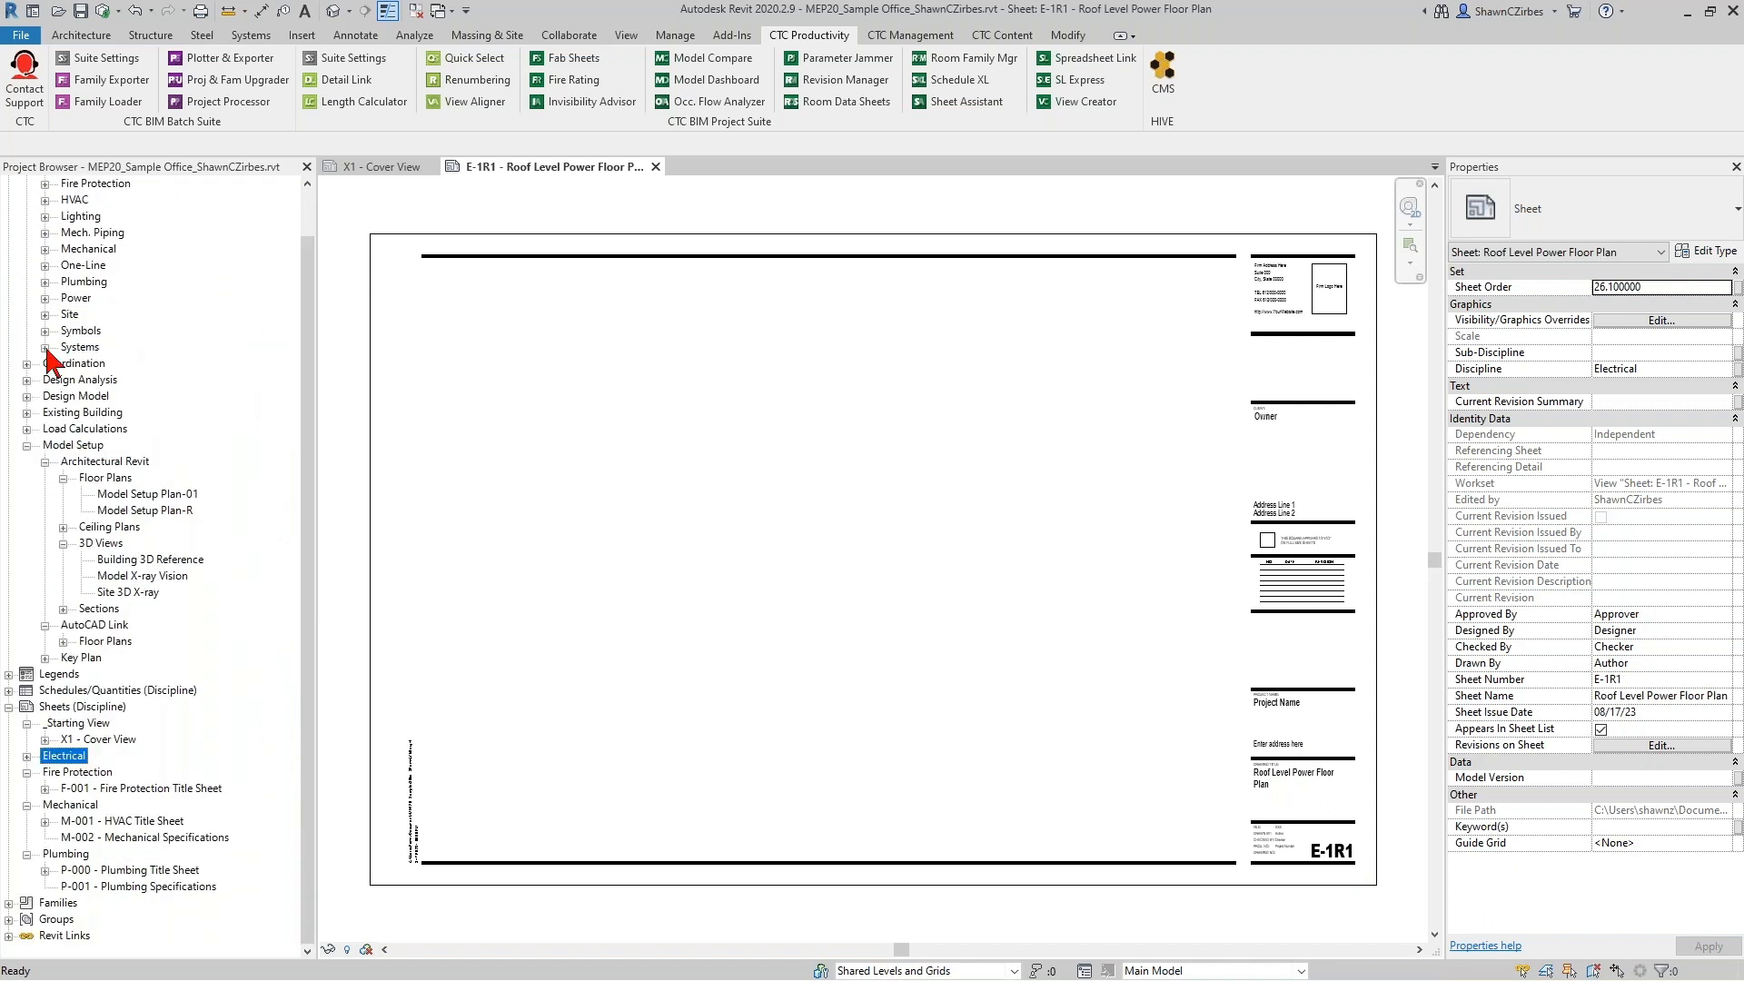
# Create real sheets from placeholders F-1R1 through PD-111 using the 22x34_Firm_Titleblock : Mechanical titleblock.
pyautogui.click(71, 707)
pyautogui.rightClick(71, 707)
pyautogui.click(105, 719)
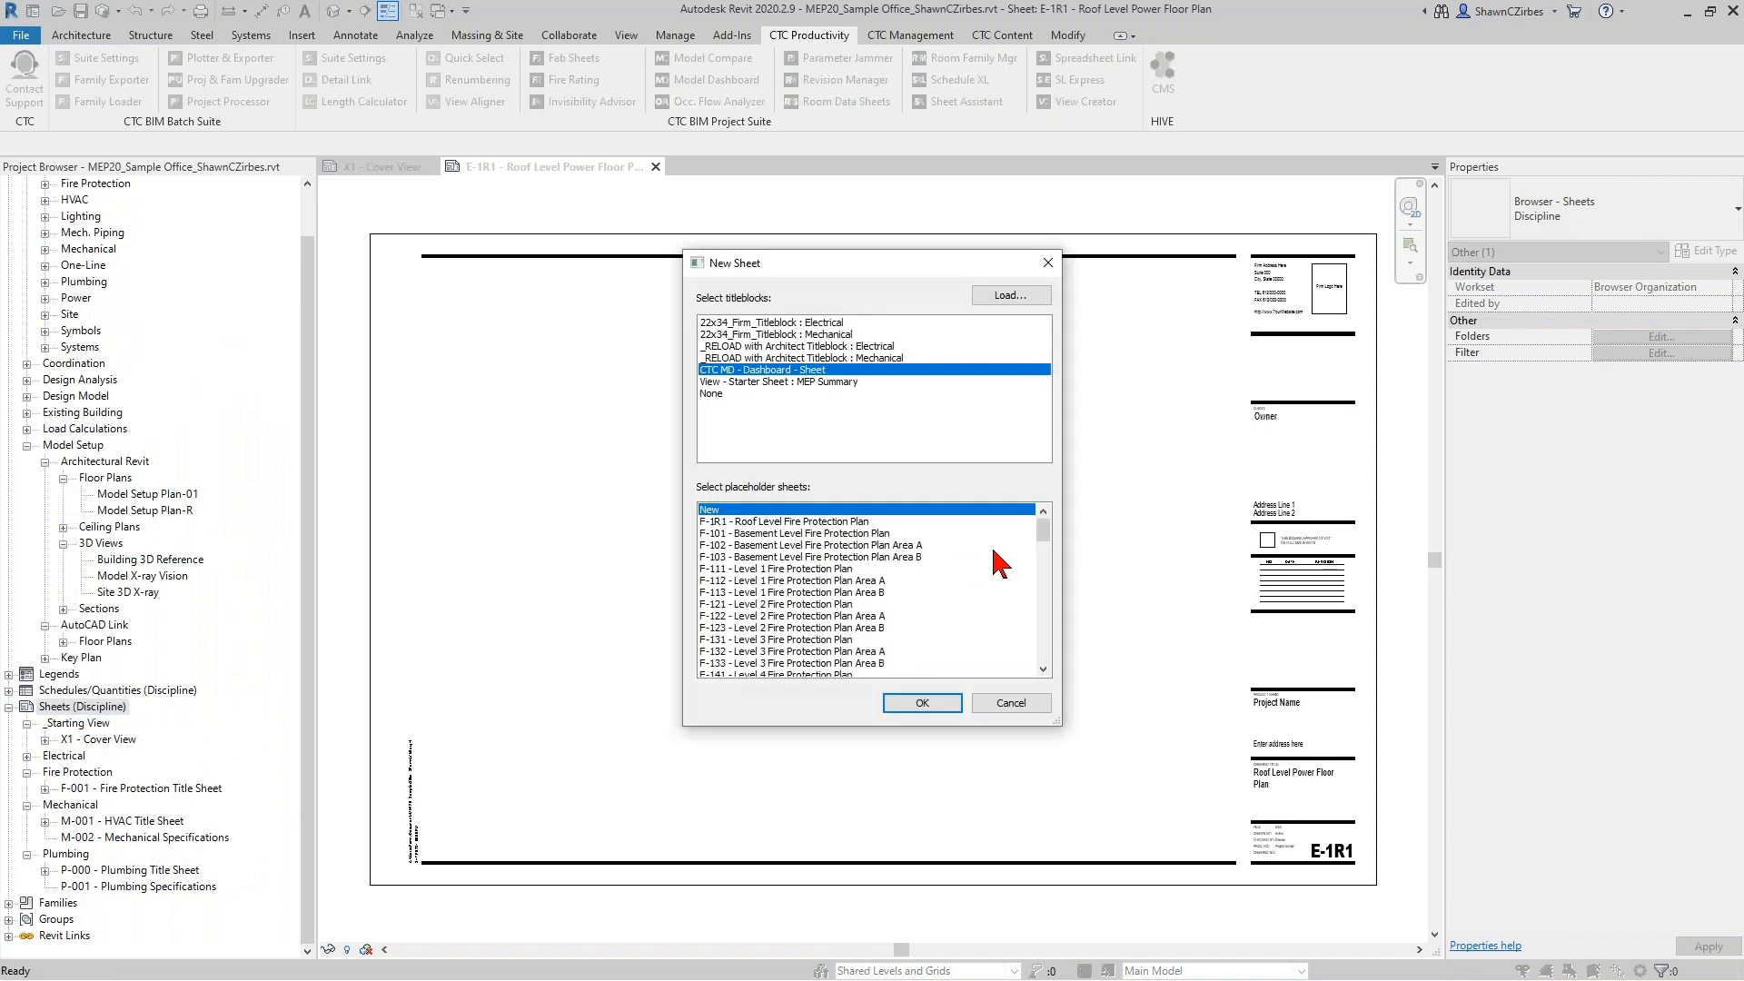
pyautogui.click(809, 523)
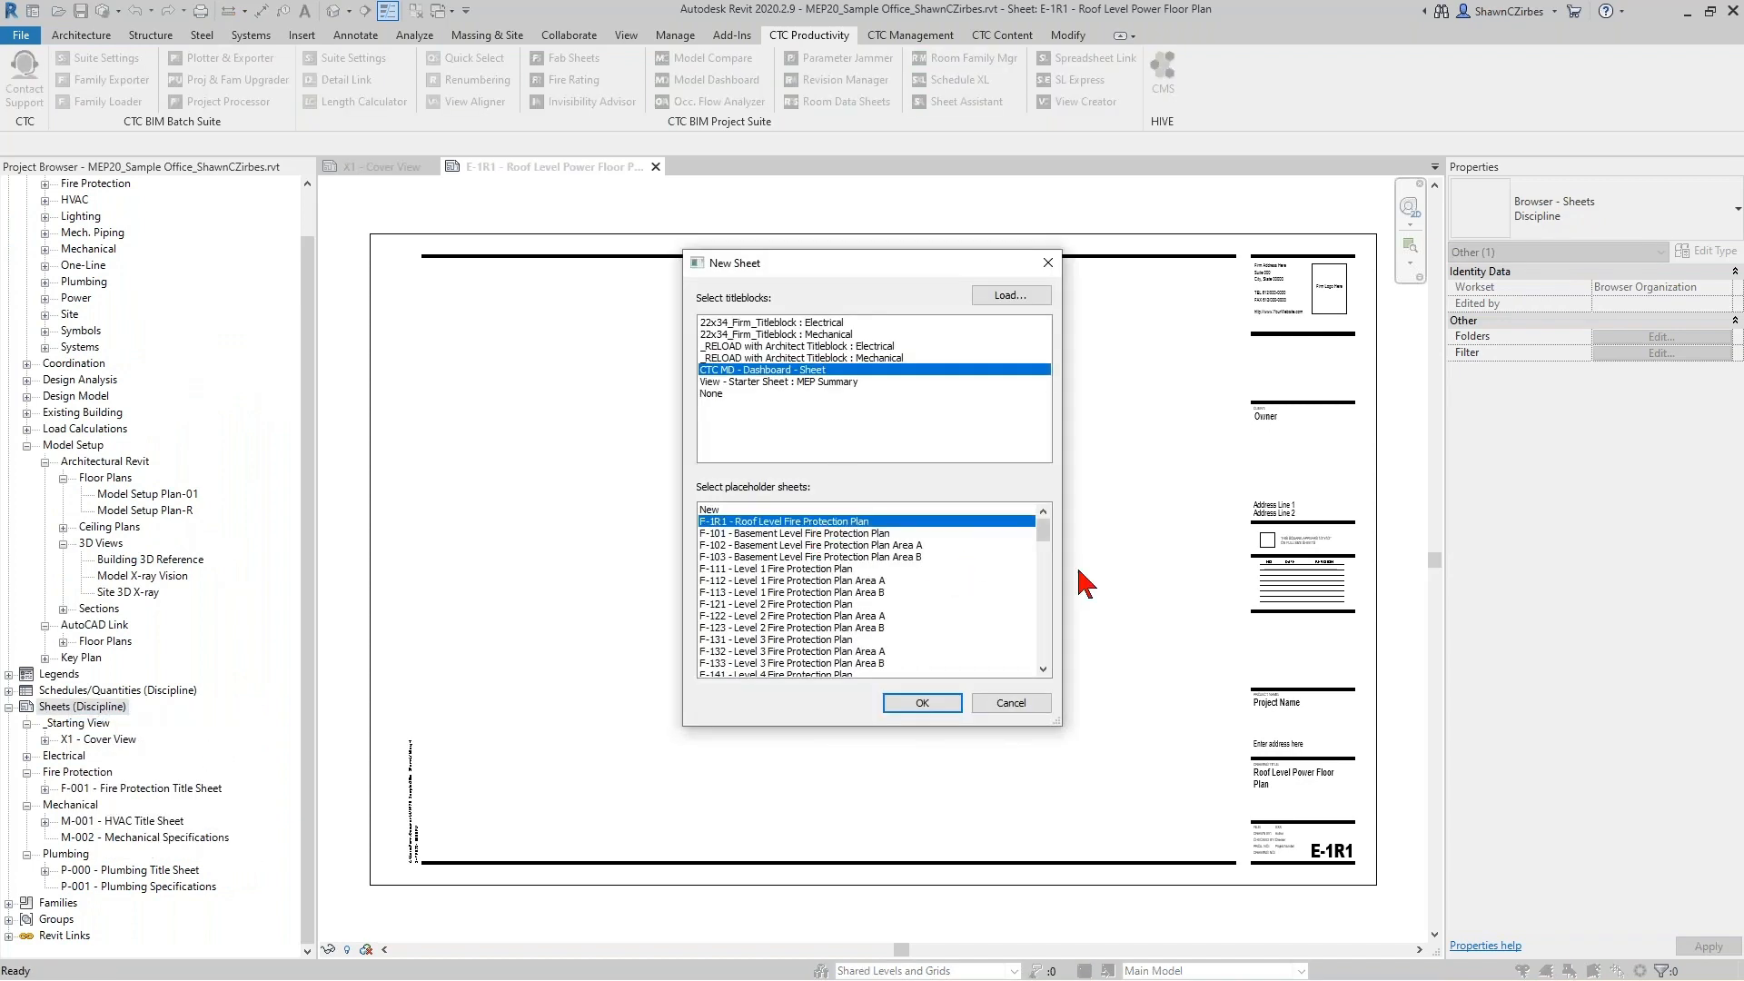
pyautogui.moveTo(1046, 548); pyautogui.dragTo(1055, 695)
pyautogui.keyDown('shift'); pyautogui.click(829, 663); pyautogui.keyUp('shift')
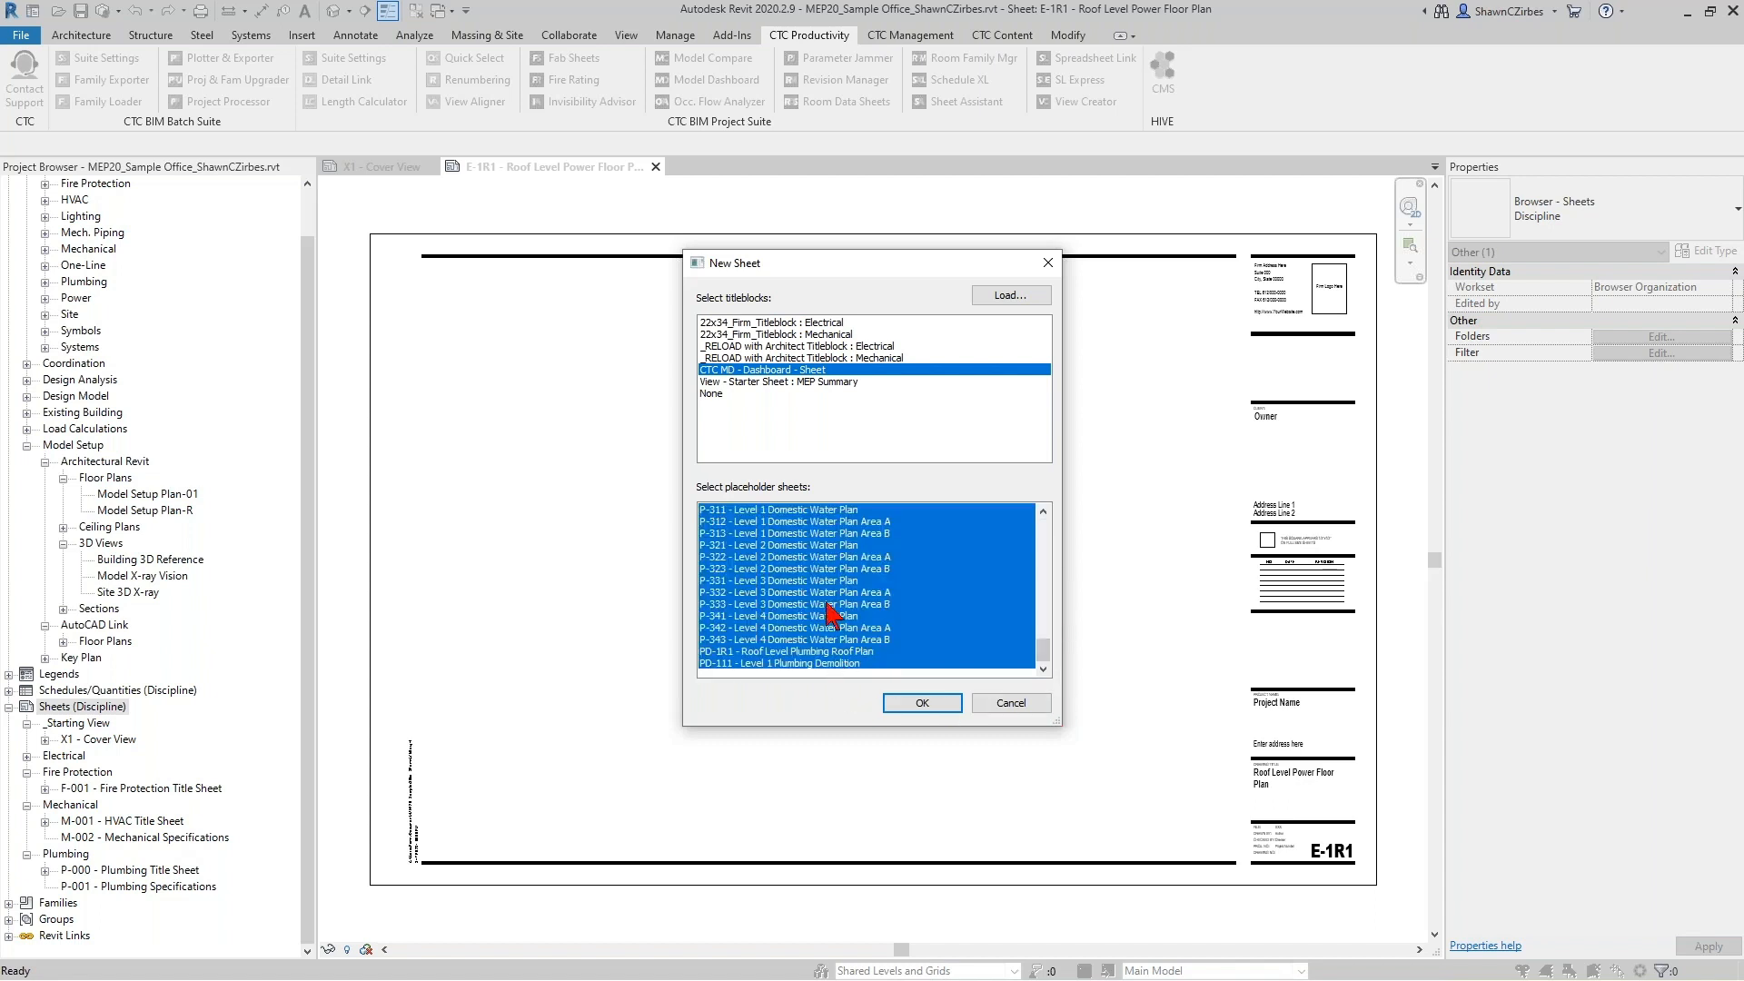
pyautogui.click(792, 335)
pyautogui.click(921, 702)
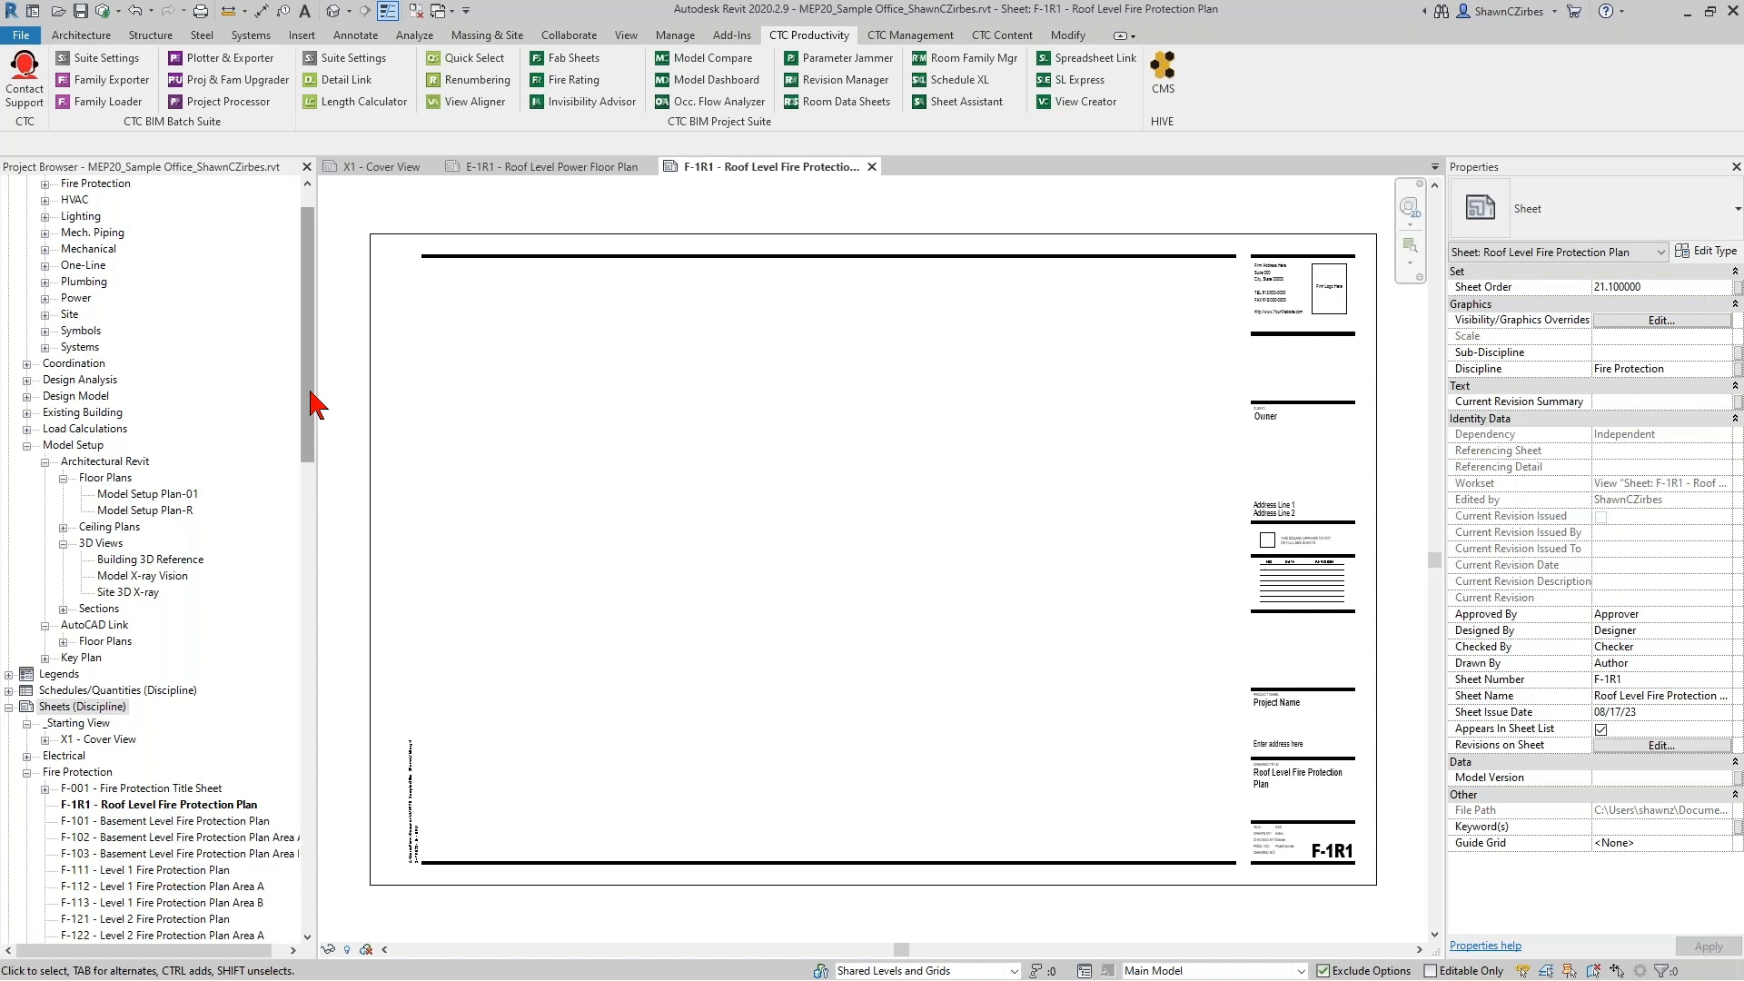
# Delete the fire sprinkler demolition and callout sheets FD-1R1, FD-111 and FD-116 from the Fire Protection group.
pyautogui.moveTo(313, 404); pyautogui.dragTo(314, 543)
pyautogui.scroll(-3, 137, 670)
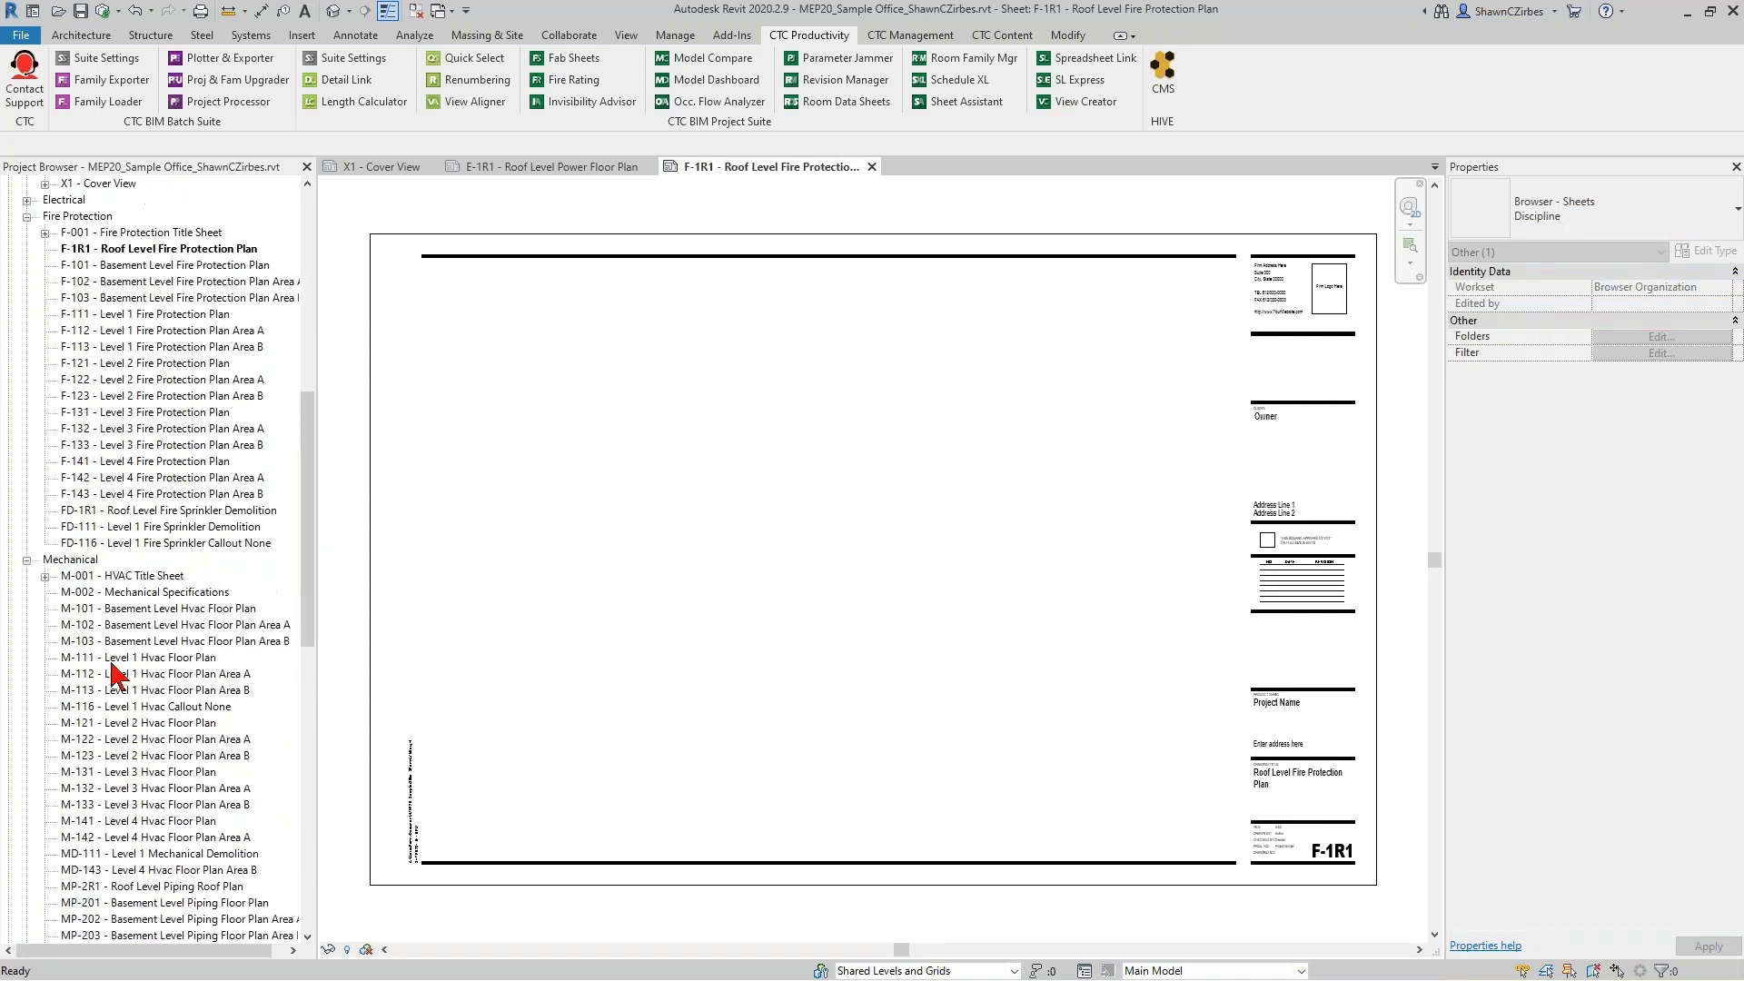
pyautogui.scroll(-2, 113, 545)
pyautogui.scroll(-1, 136, 827)
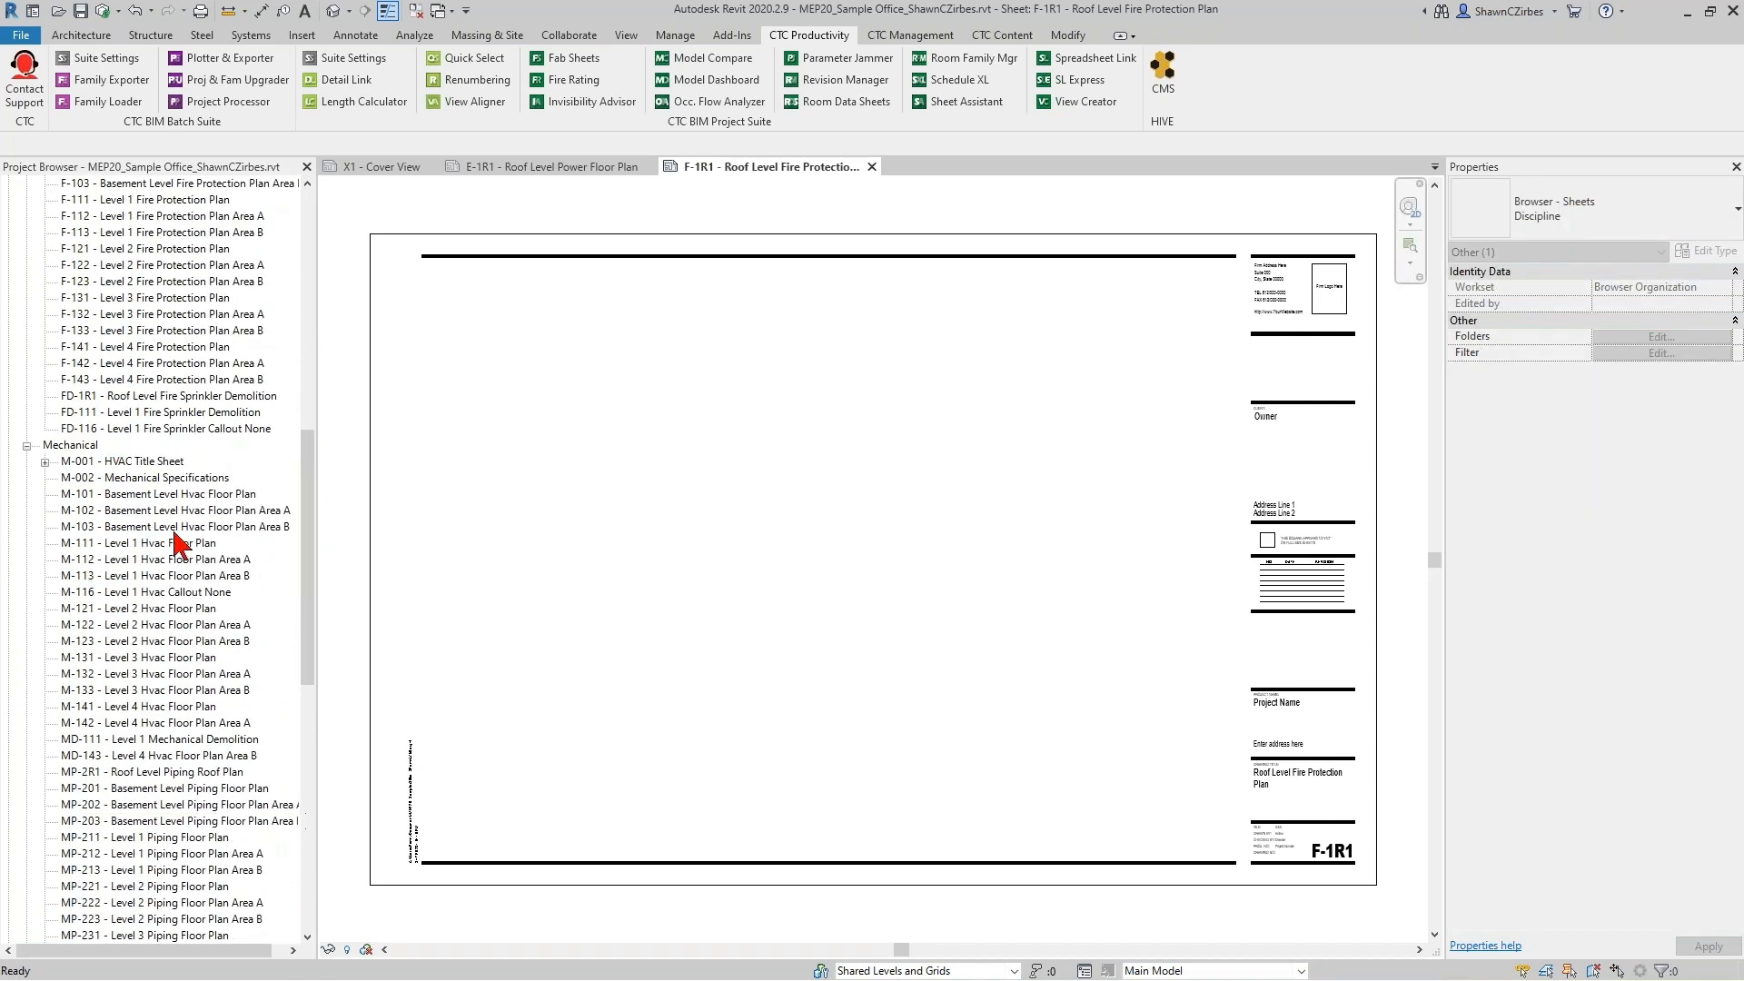
pyautogui.click(160, 397)
pyautogui.keyDown('shift'); pyautogui.click(160, 431); pyautogui.keyUp('shift')
pyautogui.rightClick(160, 431)
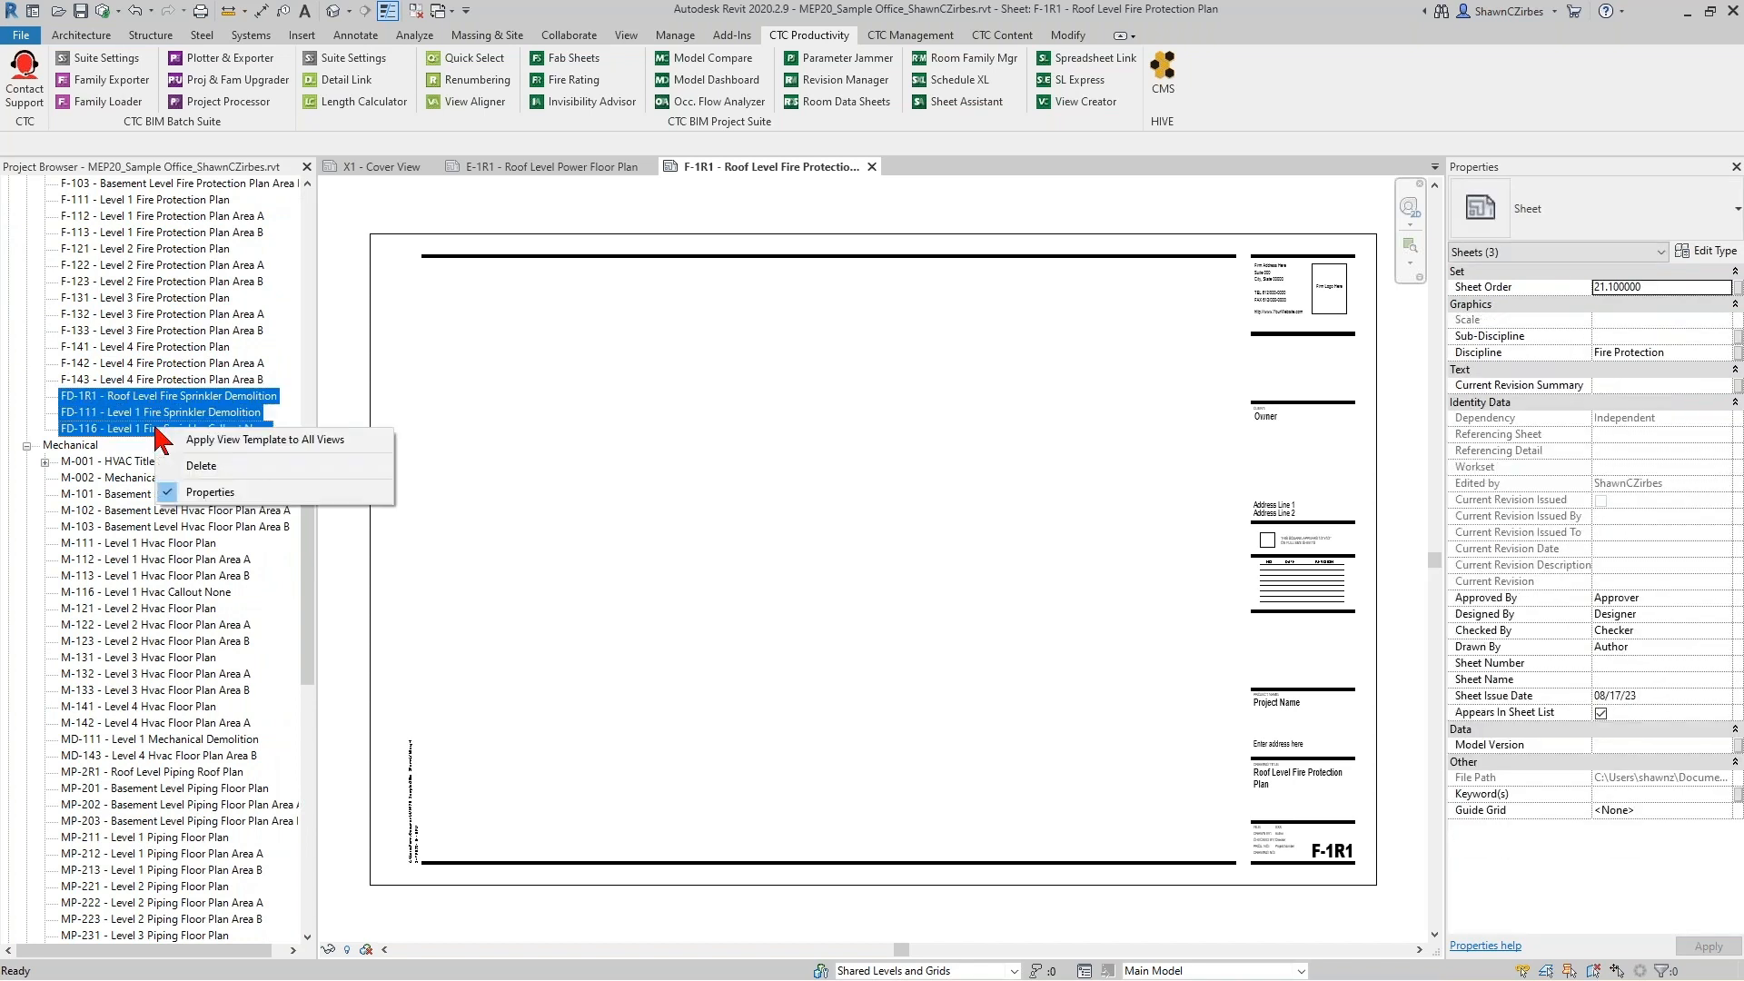
pyautogui.click(225, 468)
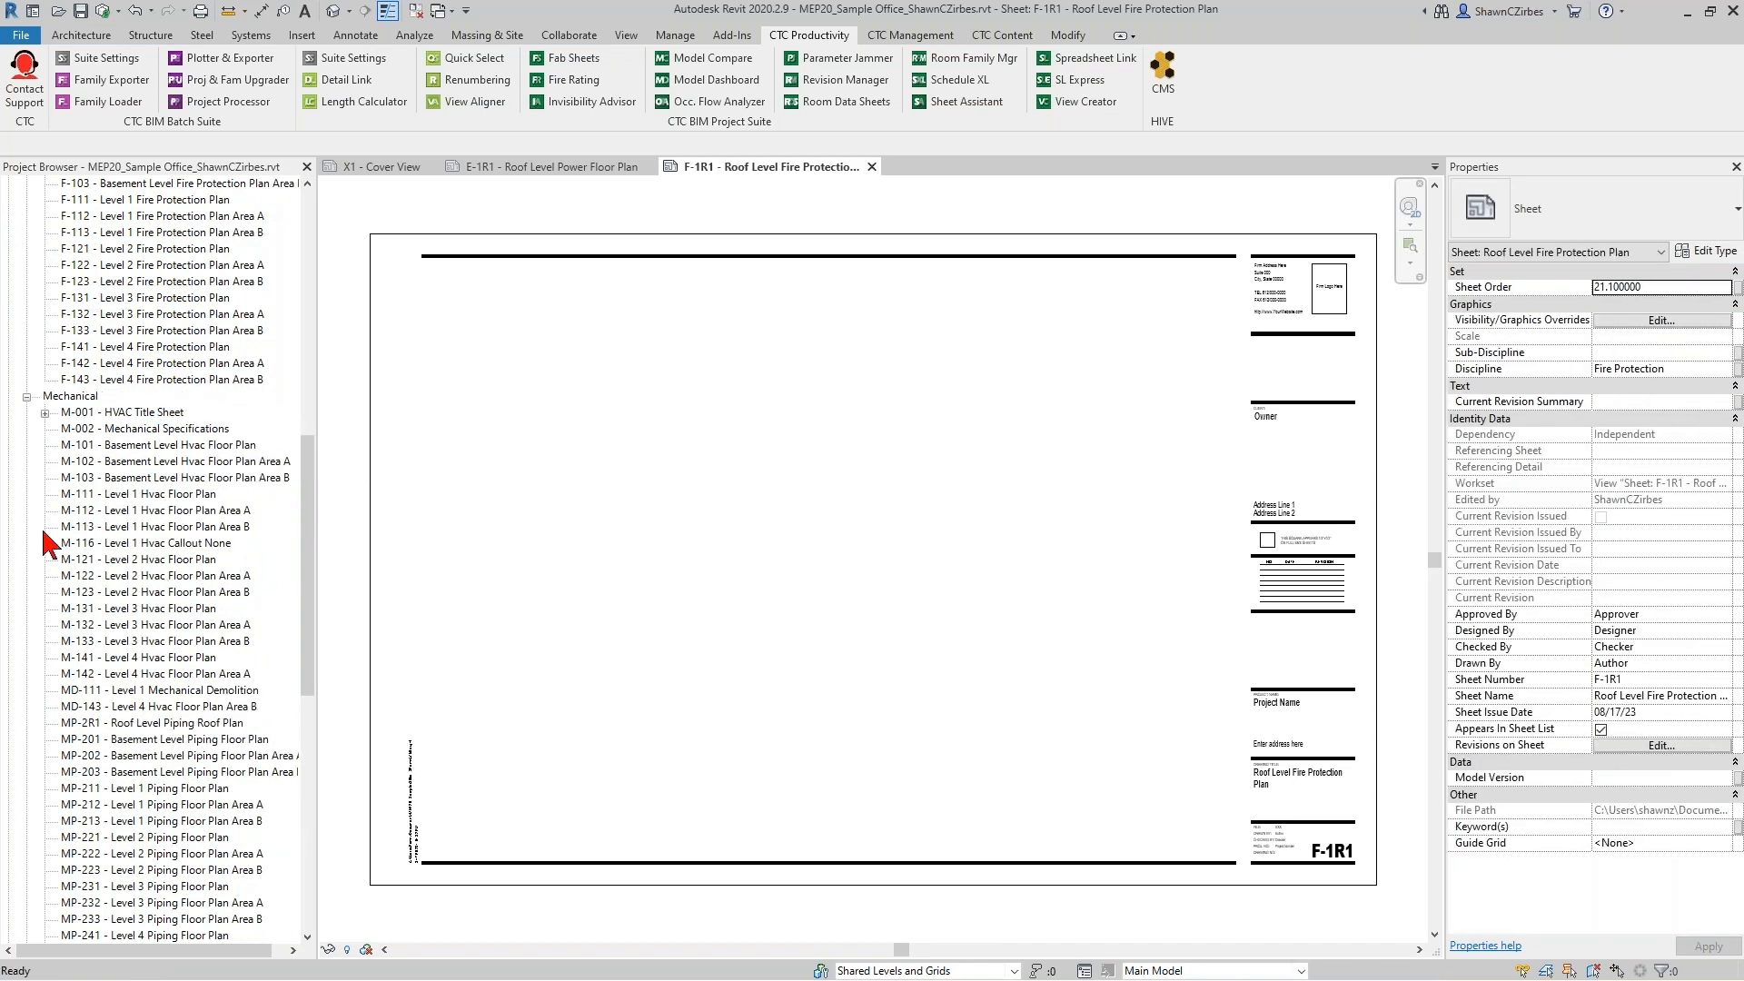
# Select sheets MD-111 and MD-143 in the Mechanical group and review the remaining piping and Plumbing sheets.
pyautogui.click(175, 692)
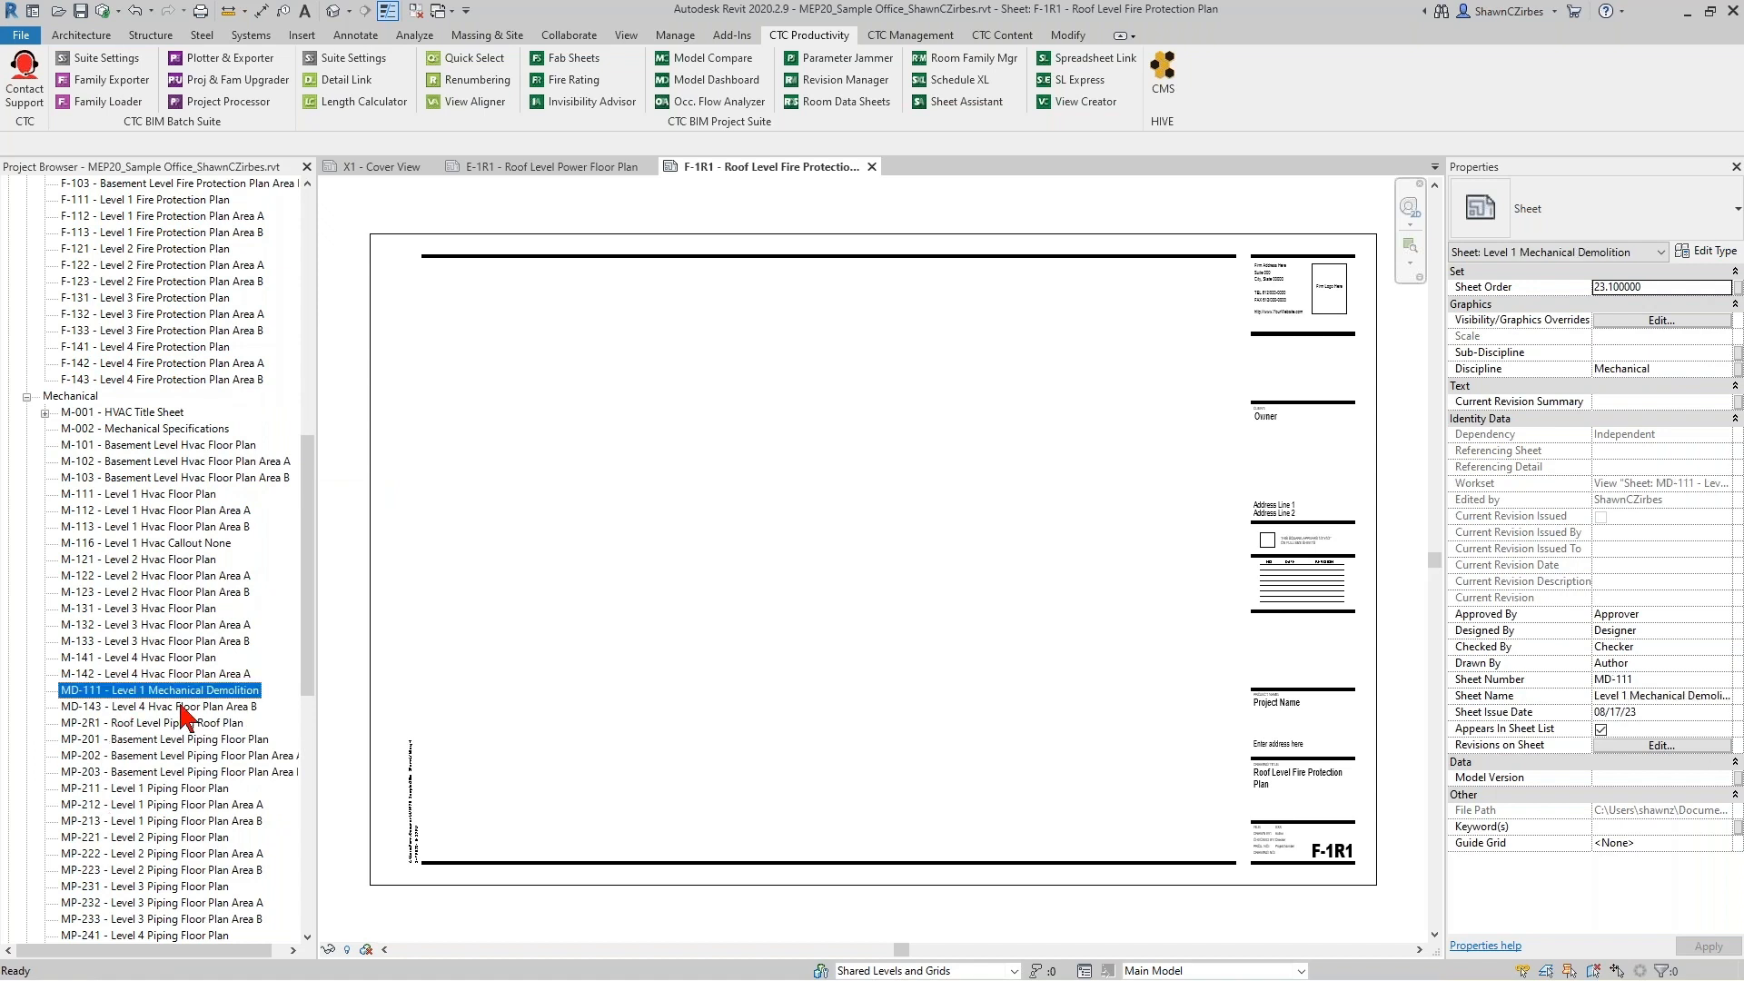
pyautogui.keyDown('shift'); pyautogui.click(186, 713); pyautogui.keyUp('shift')
pyautogui.moveTo(312, 579); pyautogui.dragTo(318, 633)
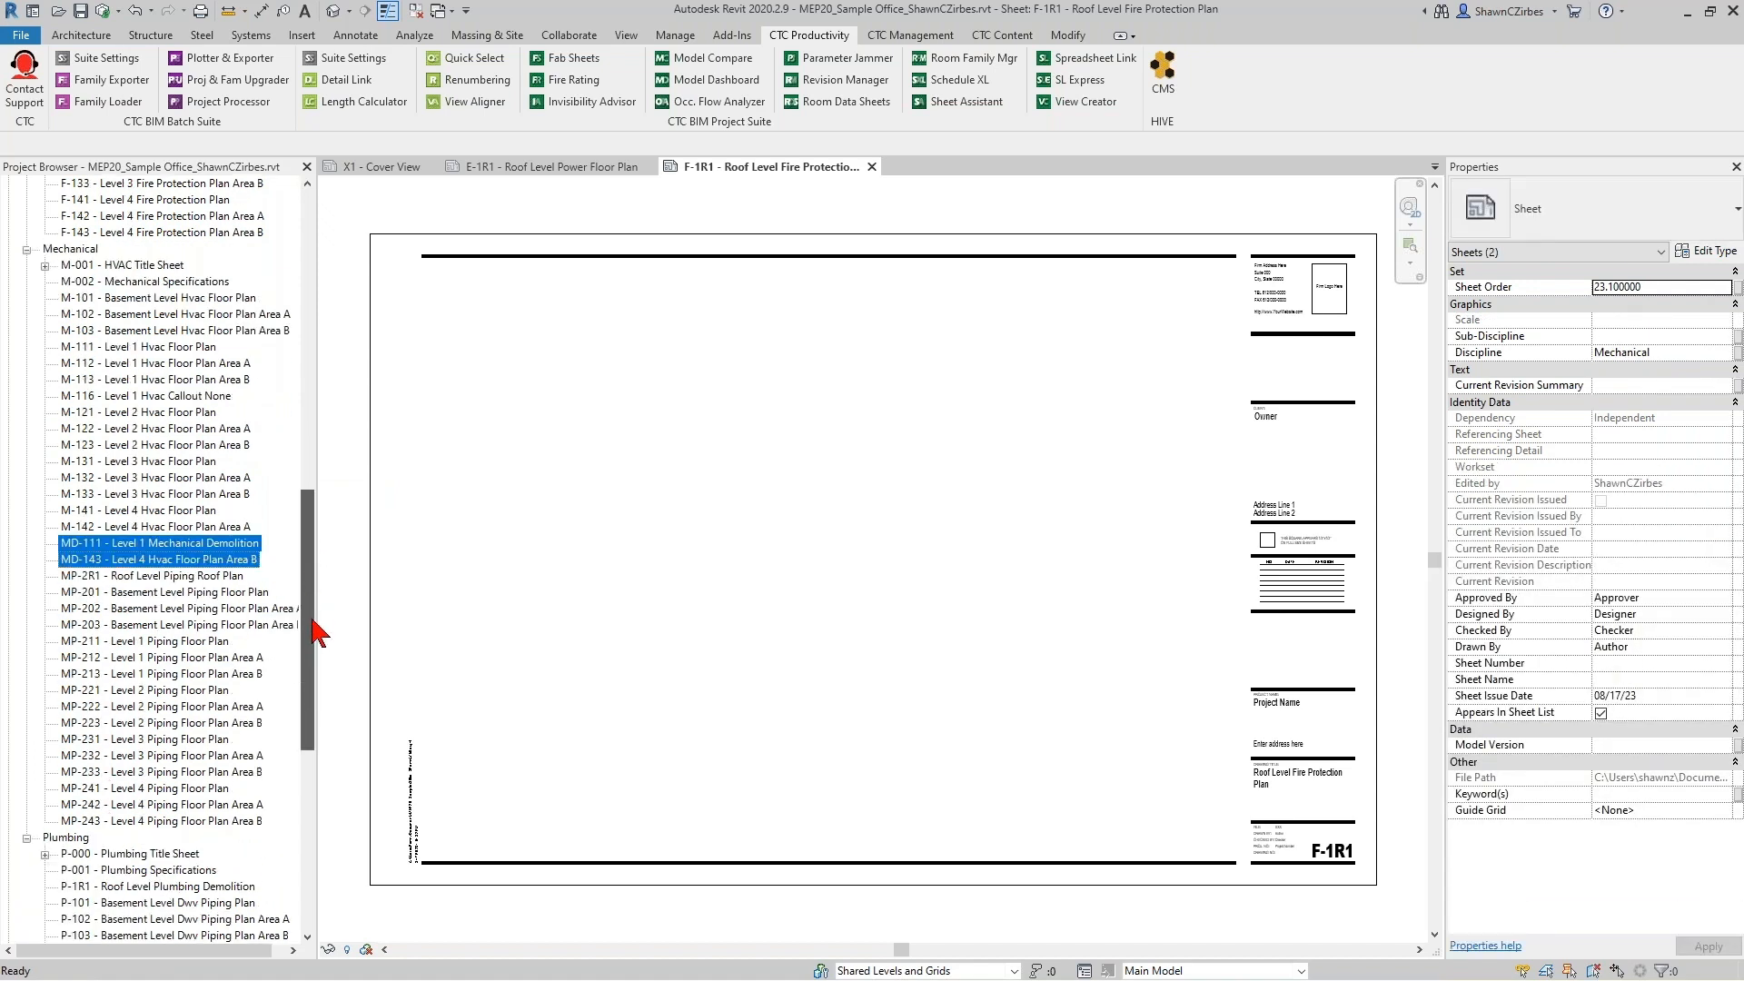
pyautogui.scroll(-5, 54, 667)
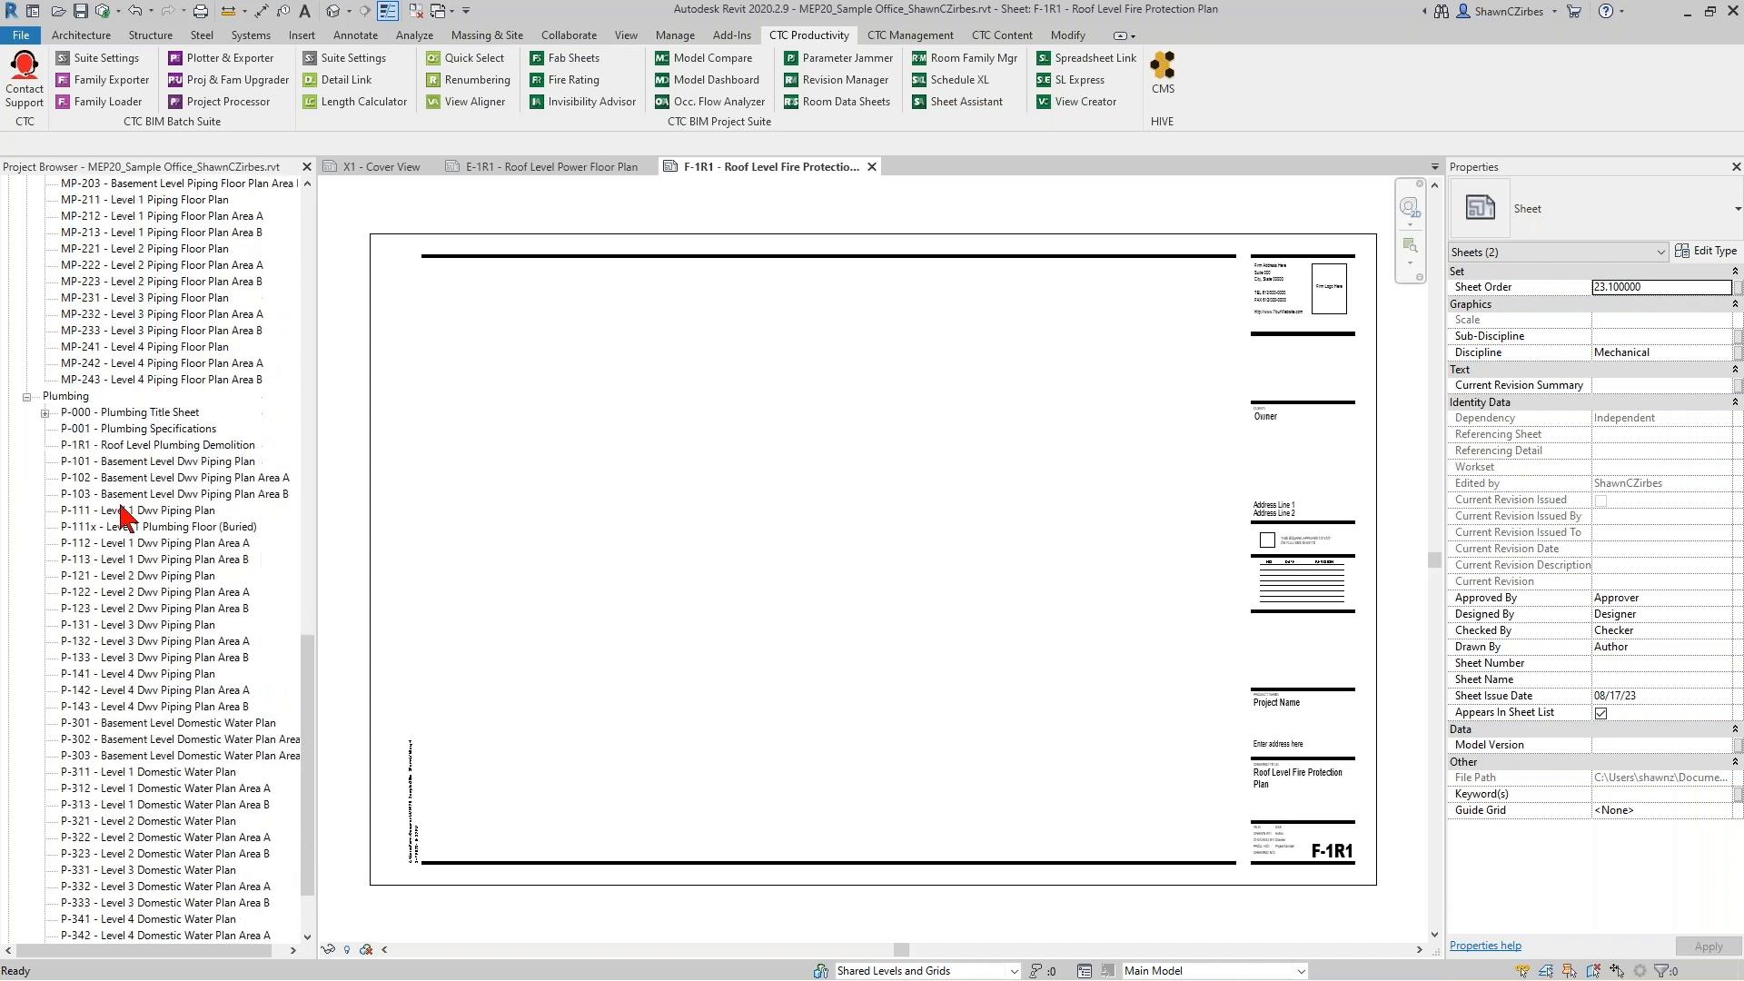
pyautogui.scroll(-2, 124, 516)
pyautogui.scroll(2, 155, 874)
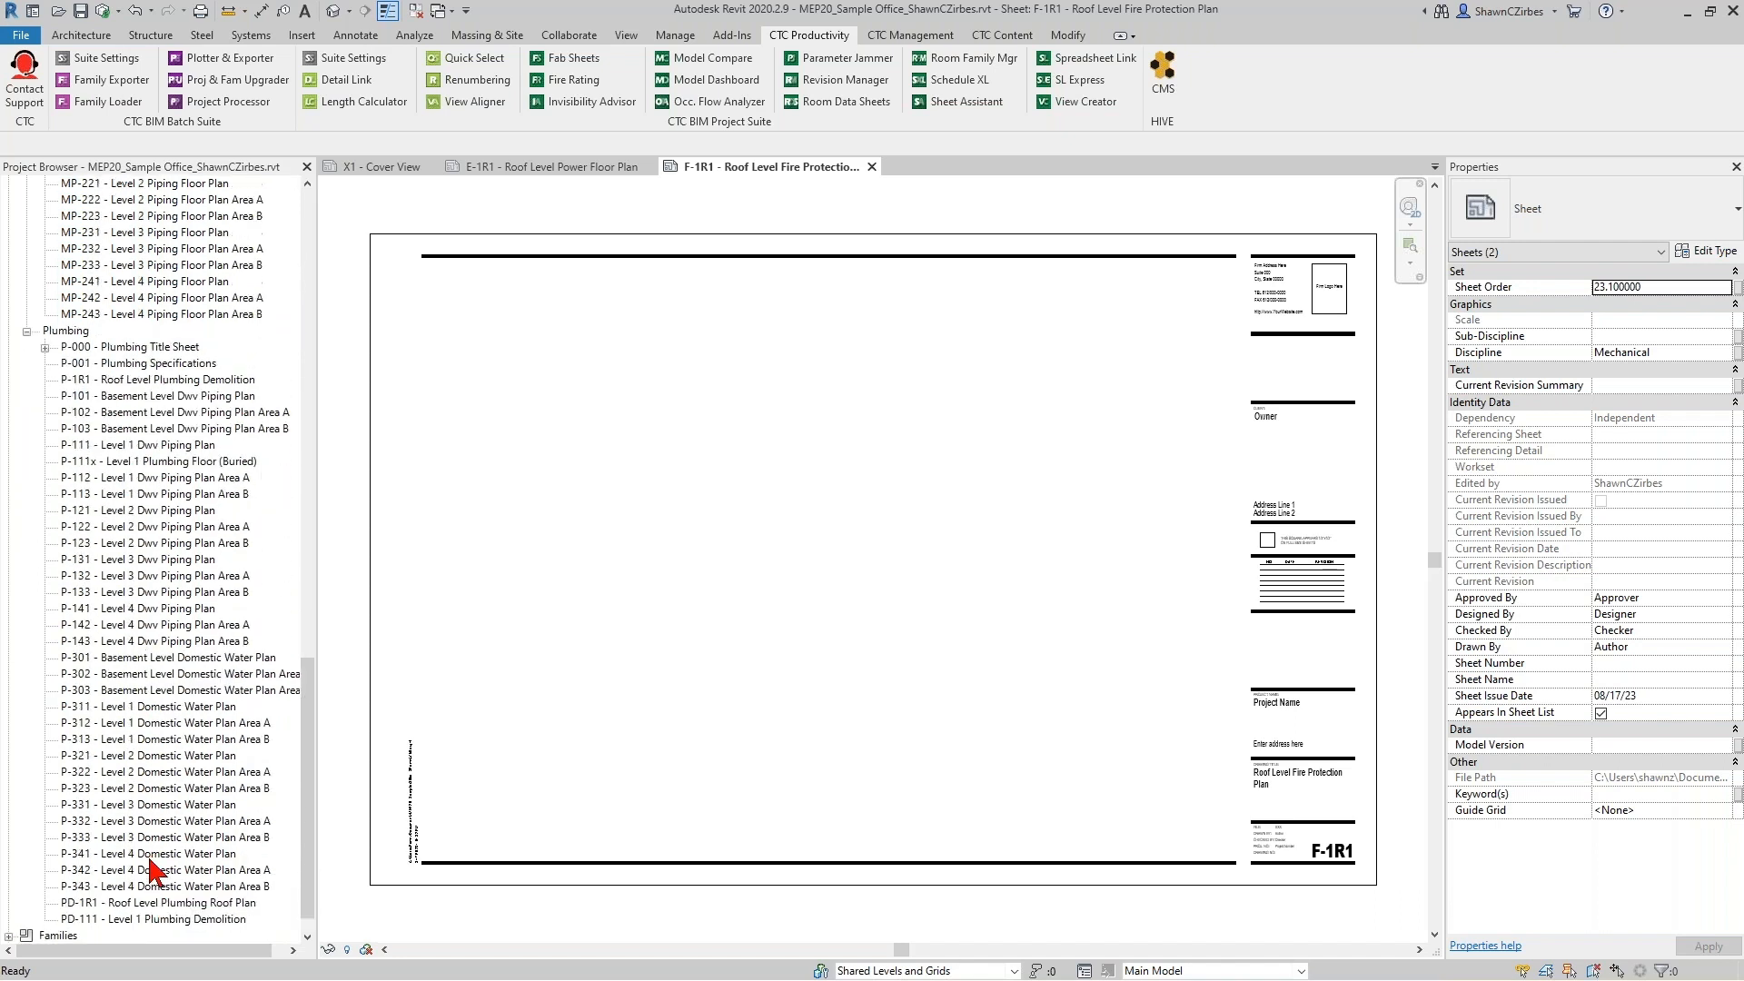
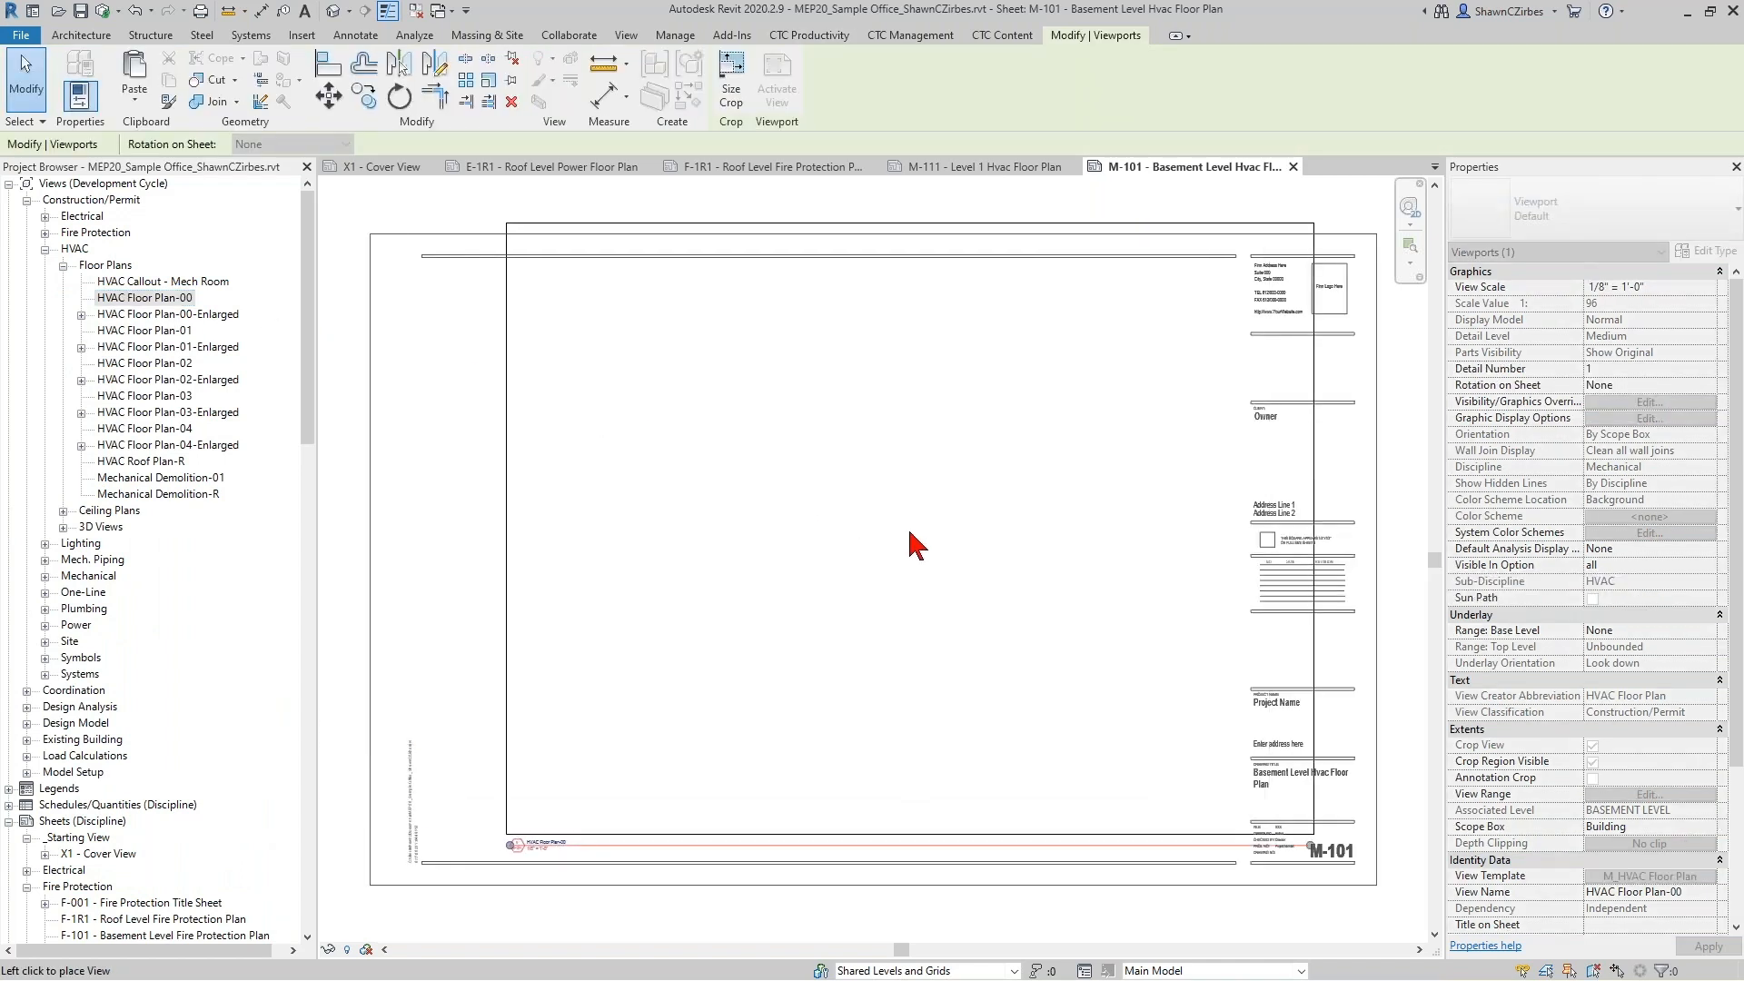
# Place the HVAC Floor Plan-00 view within the drawing area of sheet M-101 and check the titleblock's properties.
pyautogui.click(831, 545)
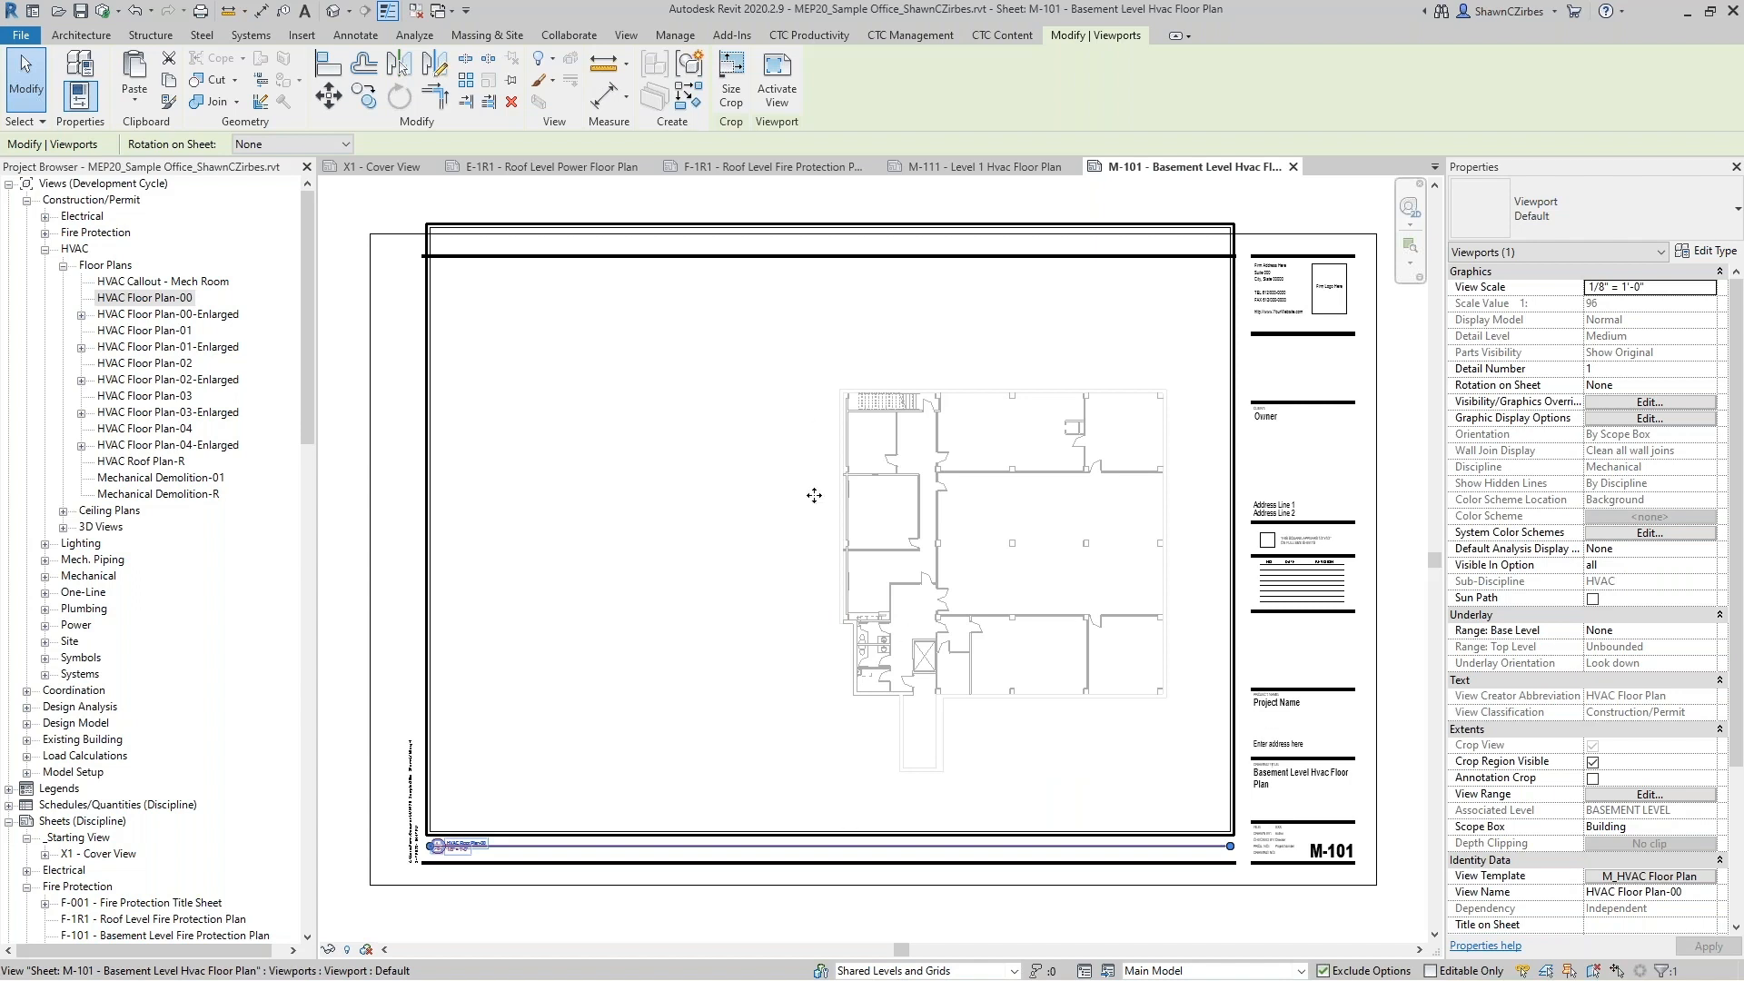
pyautogui.scroll(-2, 800, 572)
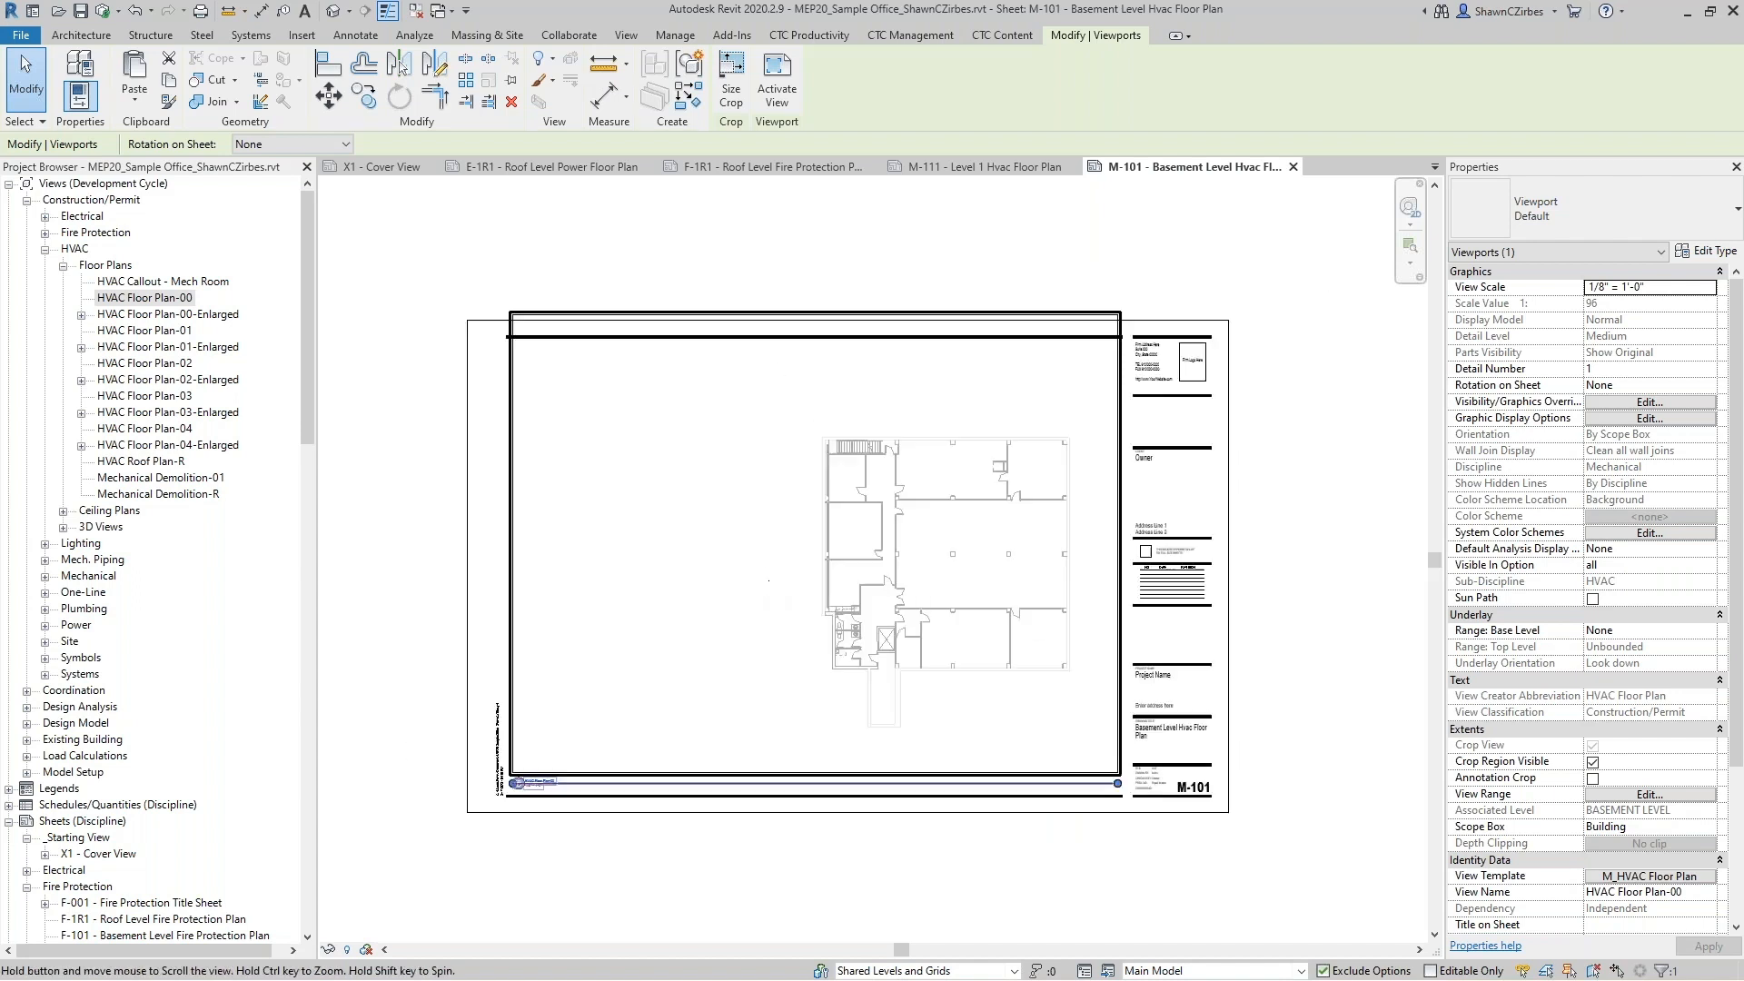
pyautogui.click(1233, 527)
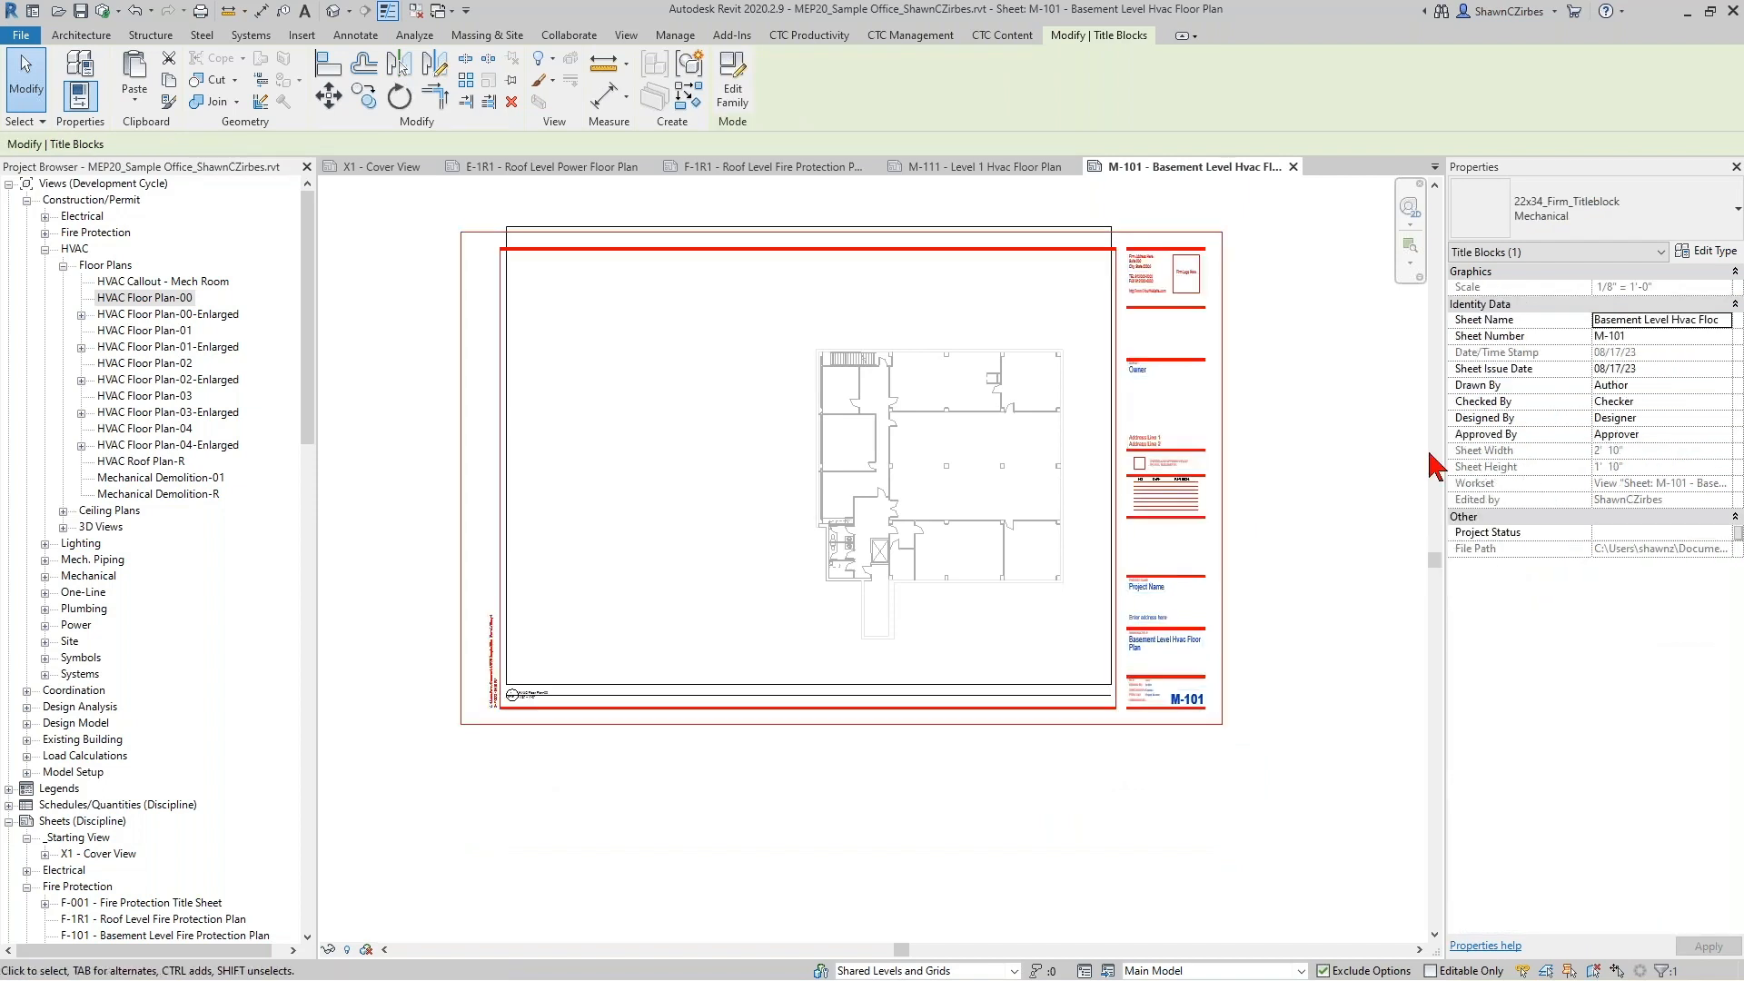
pyautogui.click(1058, 750)
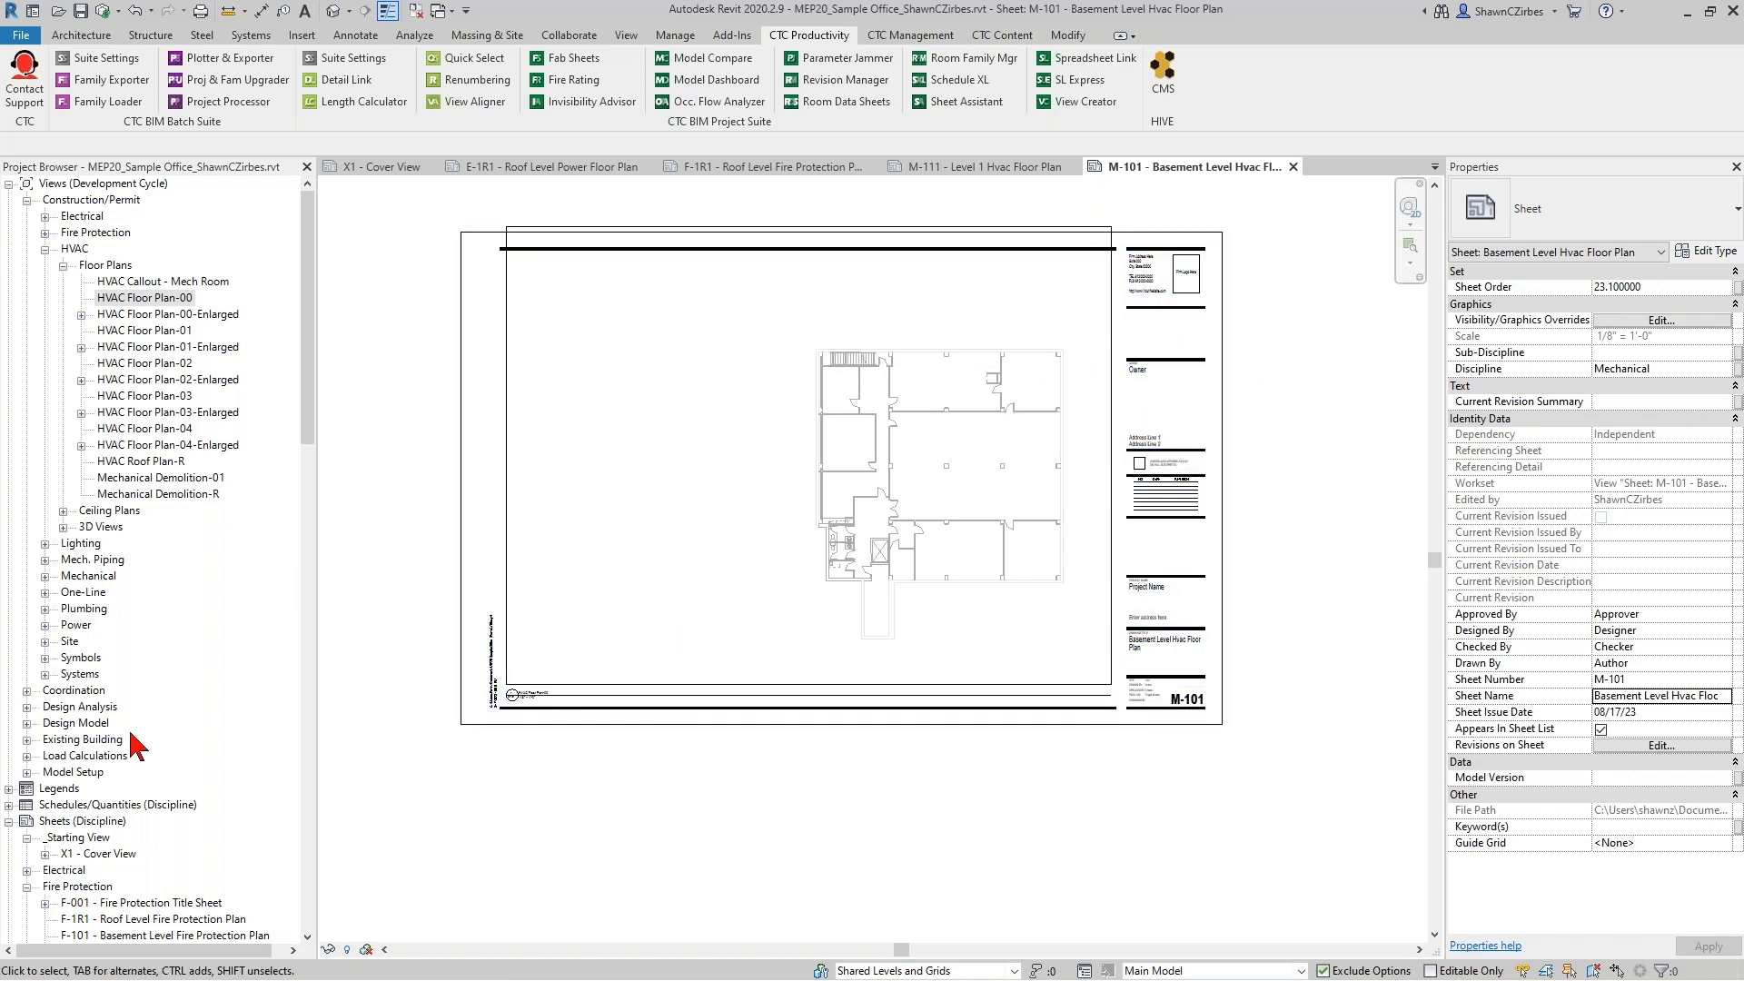
# Expand the Legends and try to place the Mechanical Tag Summary and Mechanical Symbols legends on sheet M-101.
pyautogui.click(9, 788)
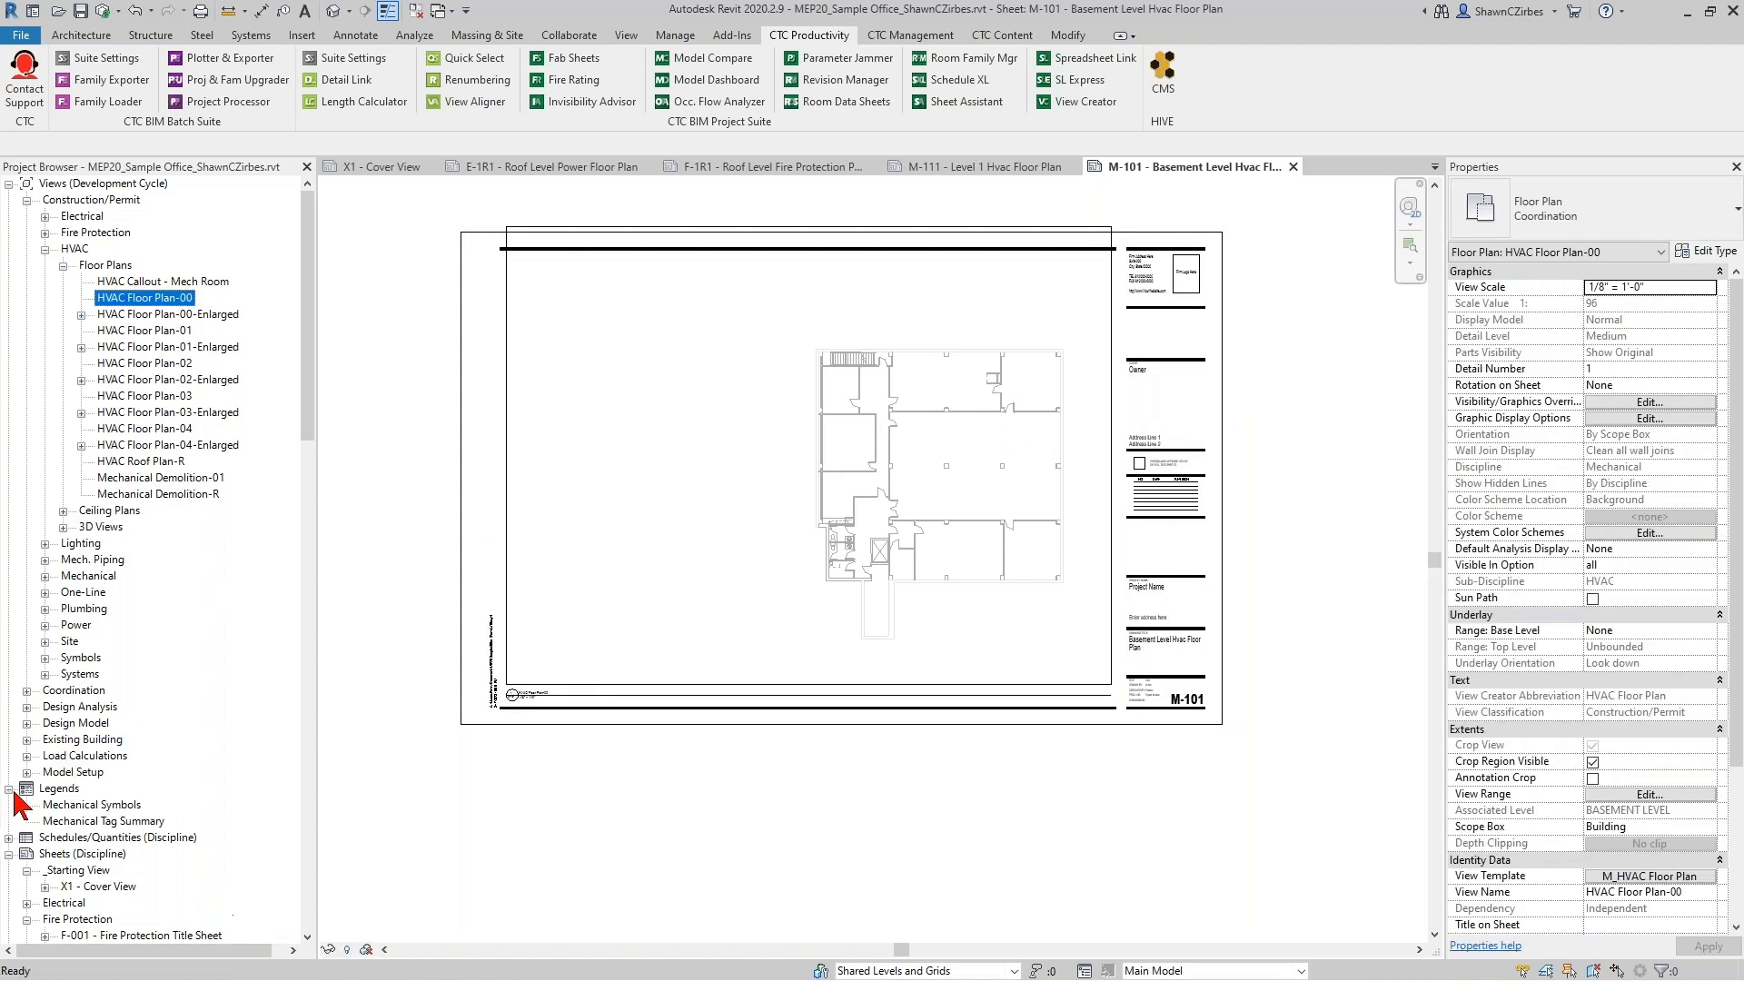
pyautogui.click(85, 821)
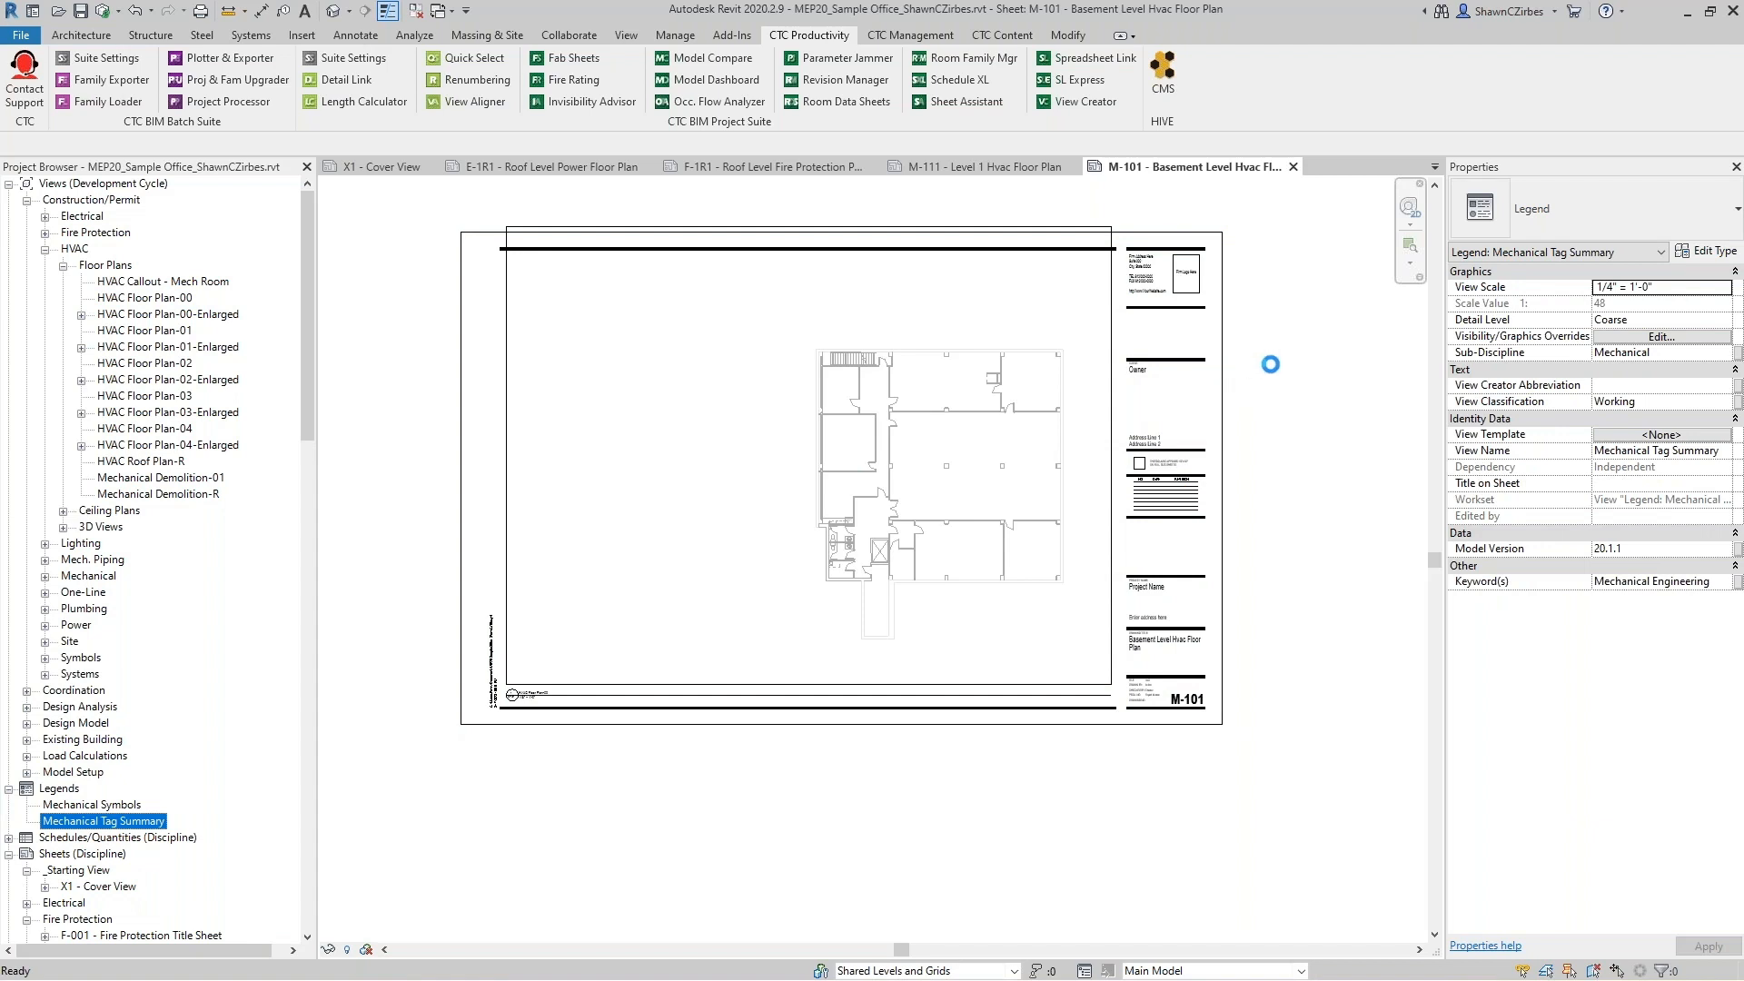
pyautogui.click(768, 545)
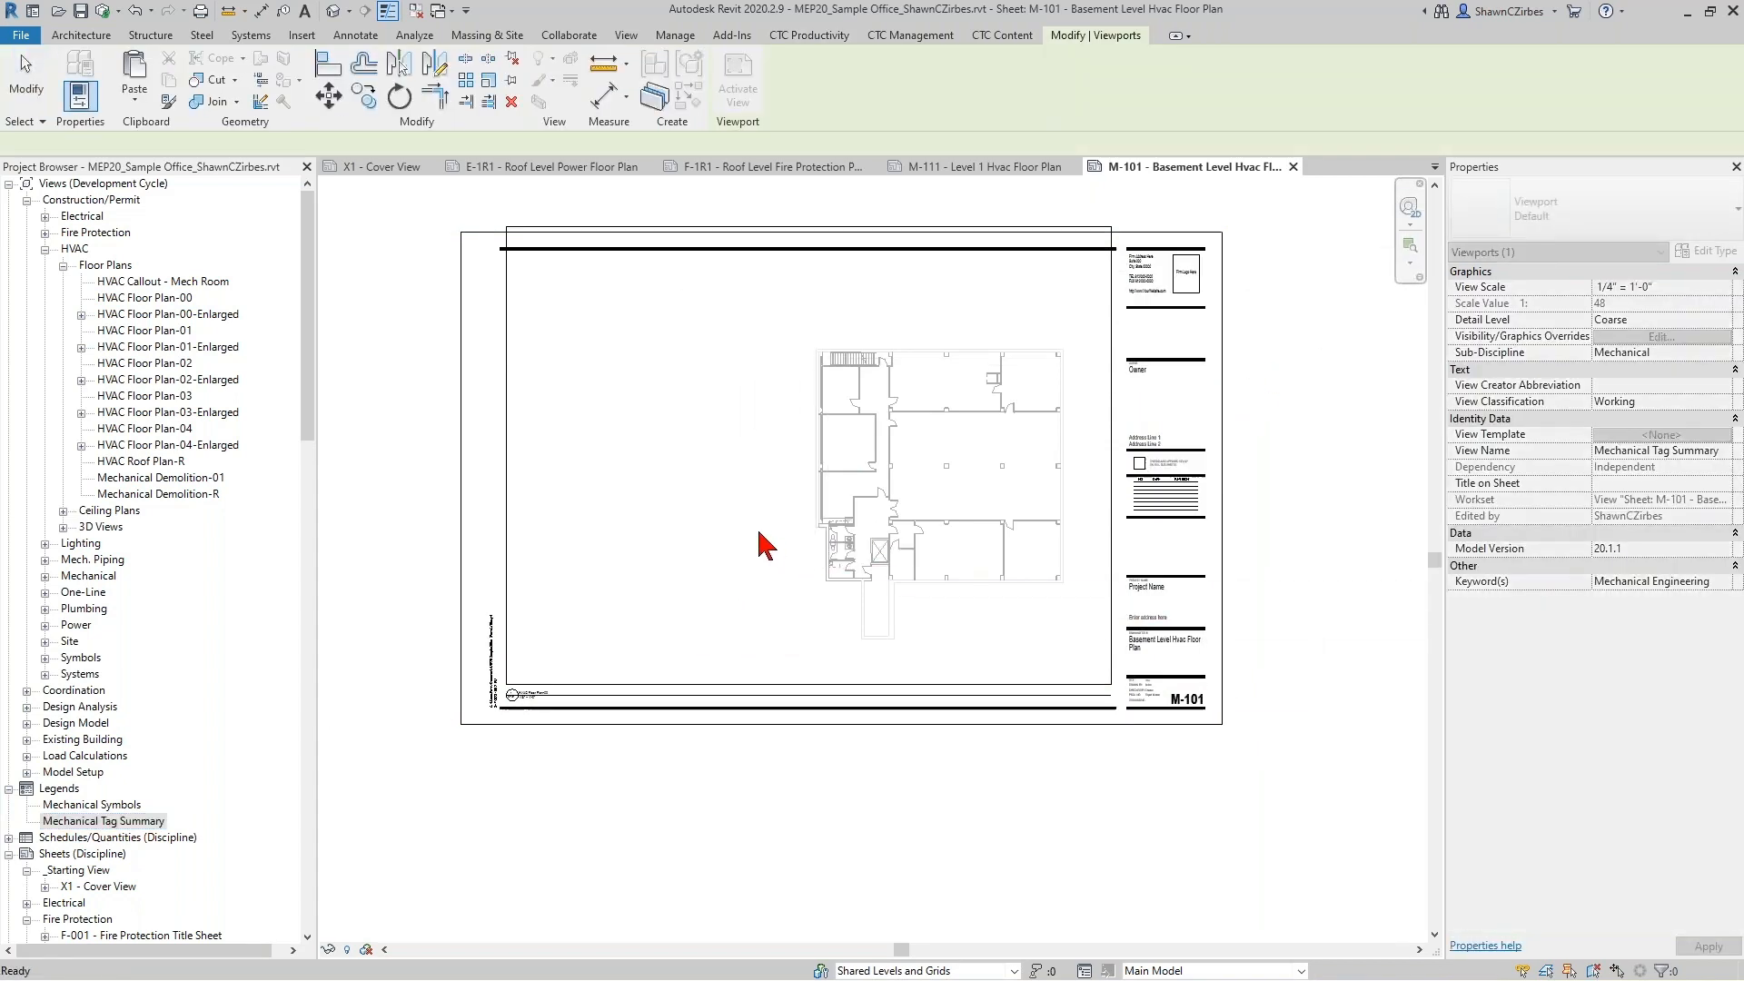
pyautogui.press('Escape')
pyautogui.click(91, 805)
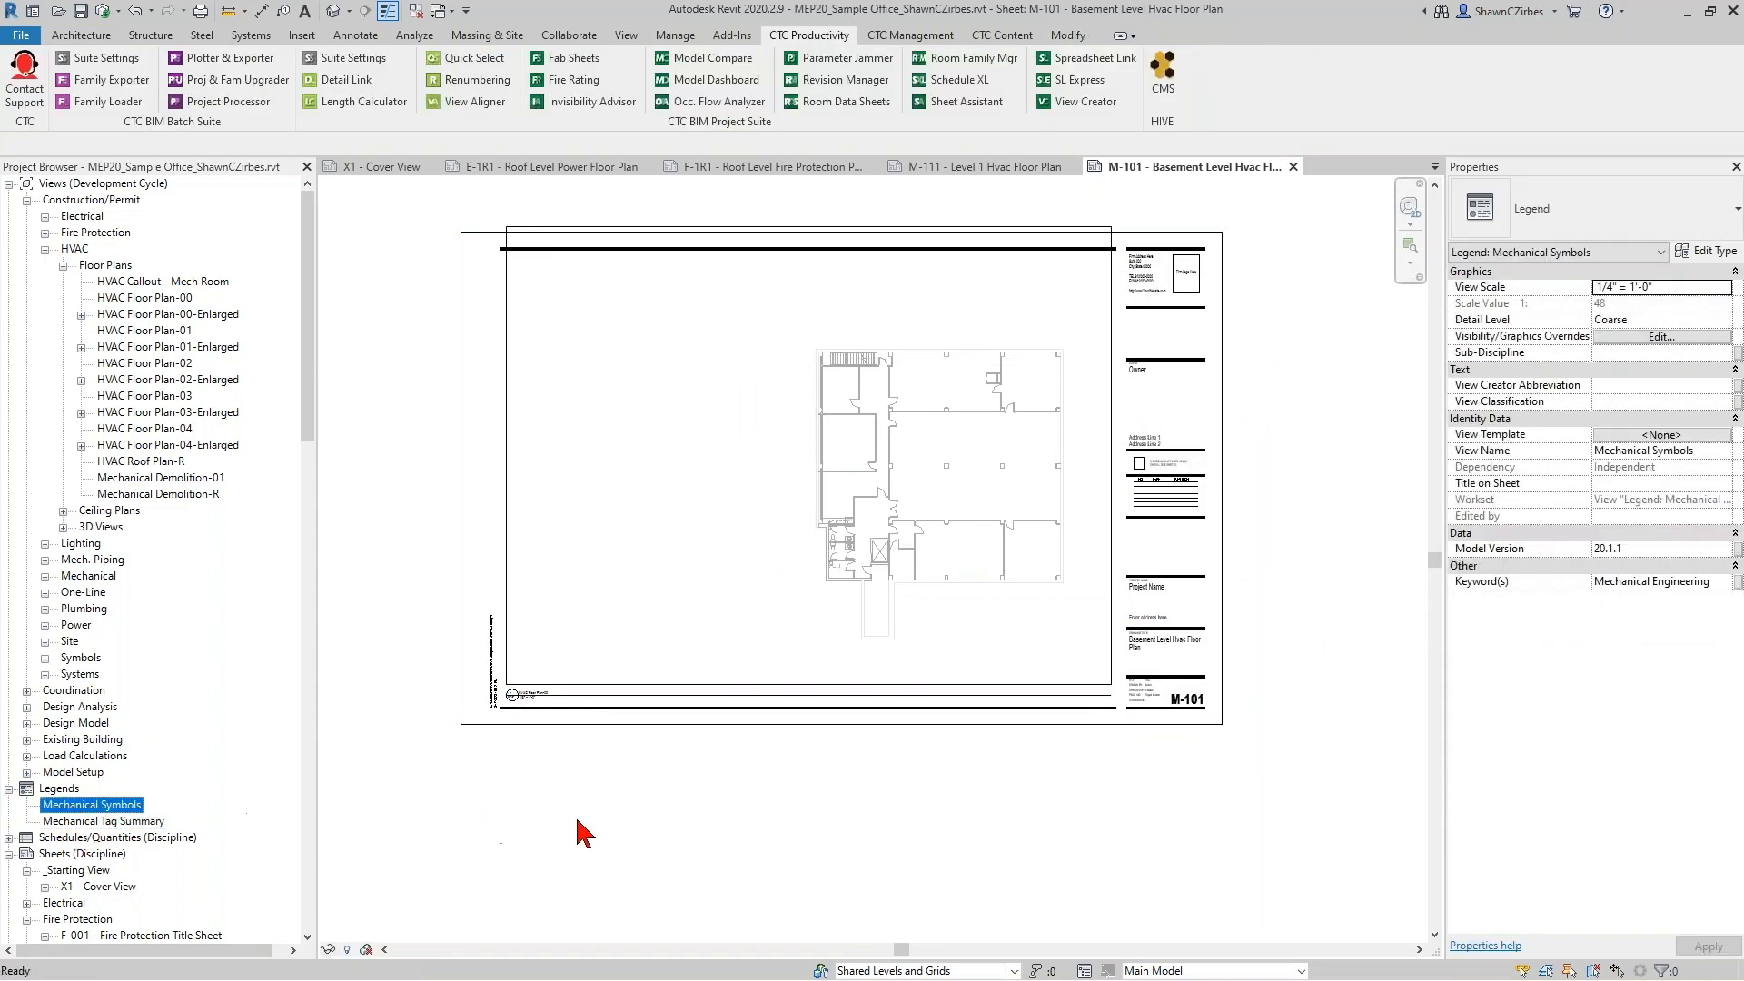
pyautogui.moveTo(576, 822); pyautogui.dragTo(581, 806)
pyautogui.click(525, 563)
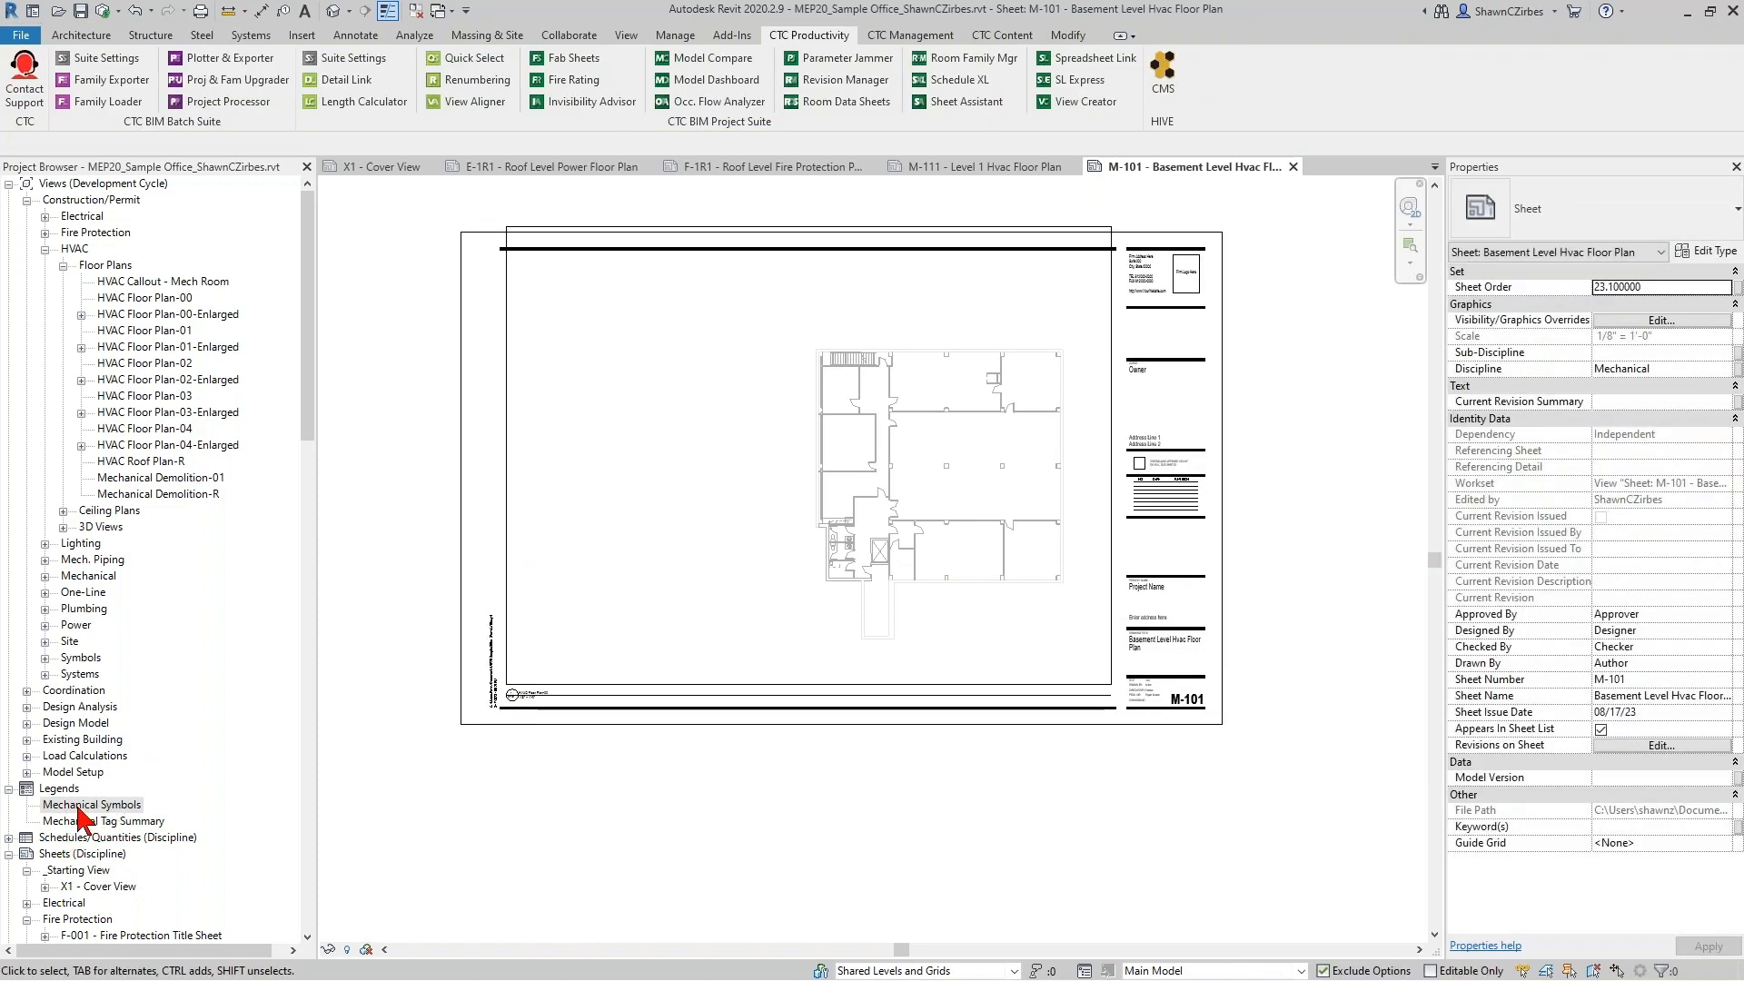
# Expand the Schedules/Quantities group and review the Fire Protection and Mechanical sheets listed in the project browser.
pyautogui.scroll(-1, 431, 866)
pyautogui.scroll(-1, 432, 865)
pyautogui.moveTo(432, 865); pyautogui.dragTo(476, 731, button='middle')
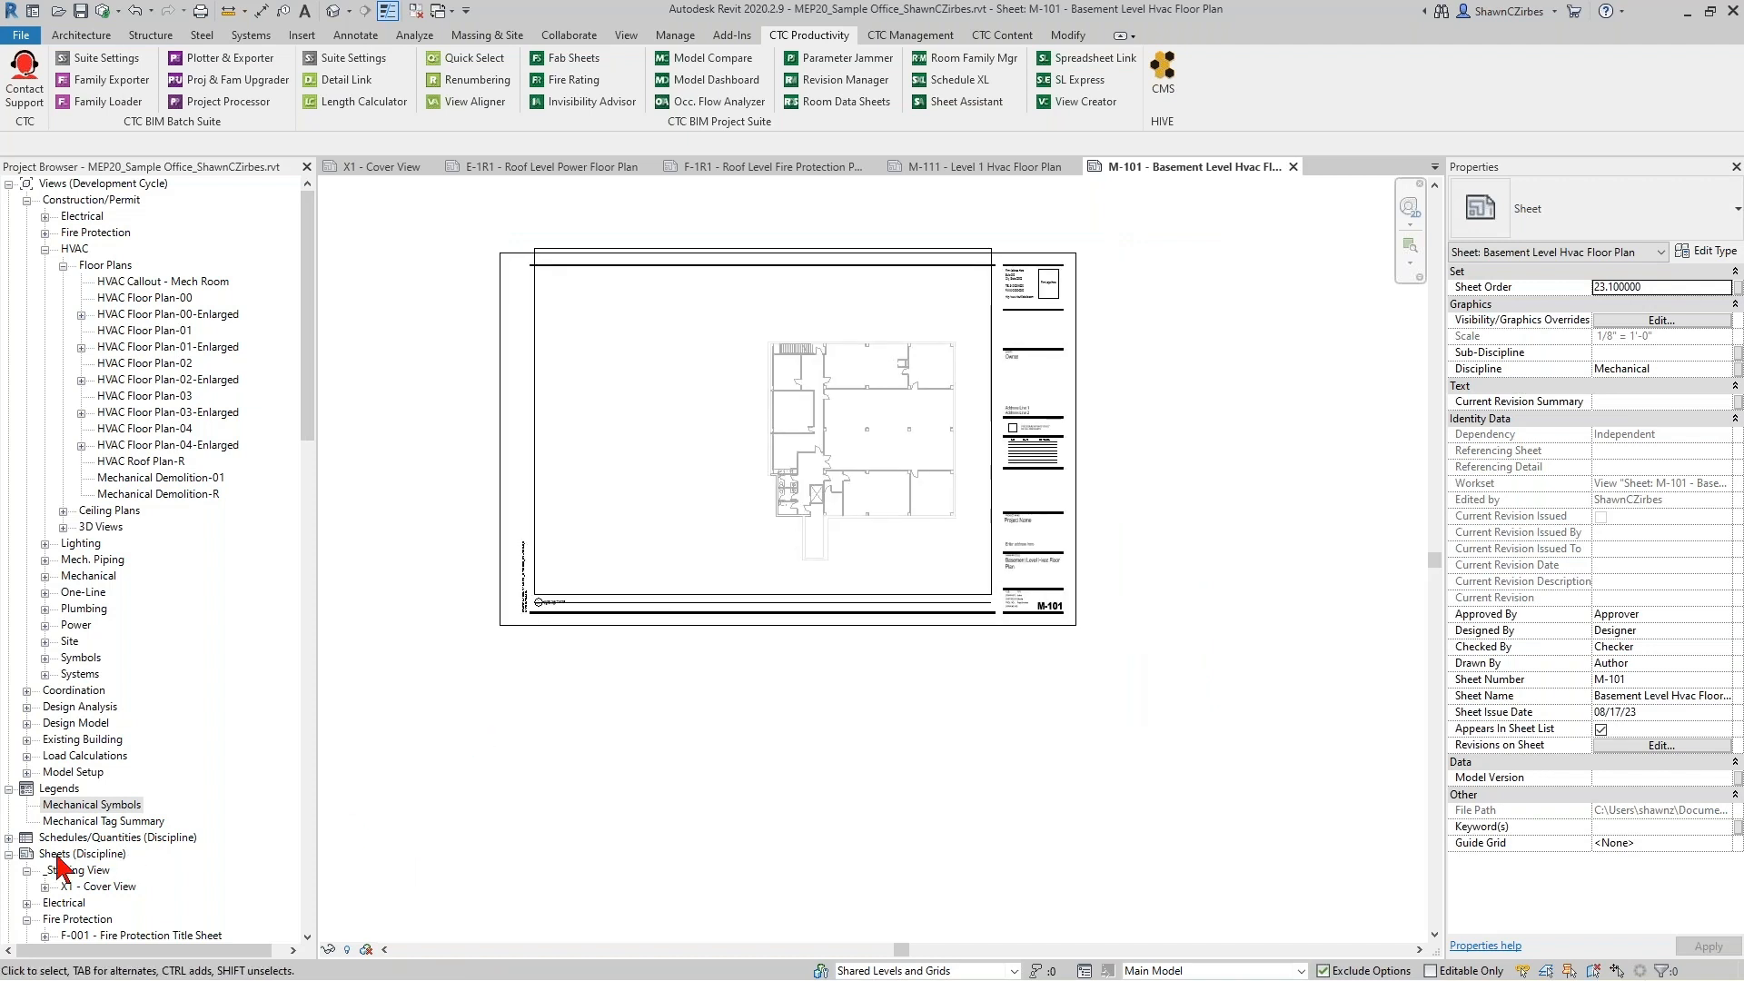
pyautogui.scroll(-3, 50, 855)
pyautogui.click(9, 788)
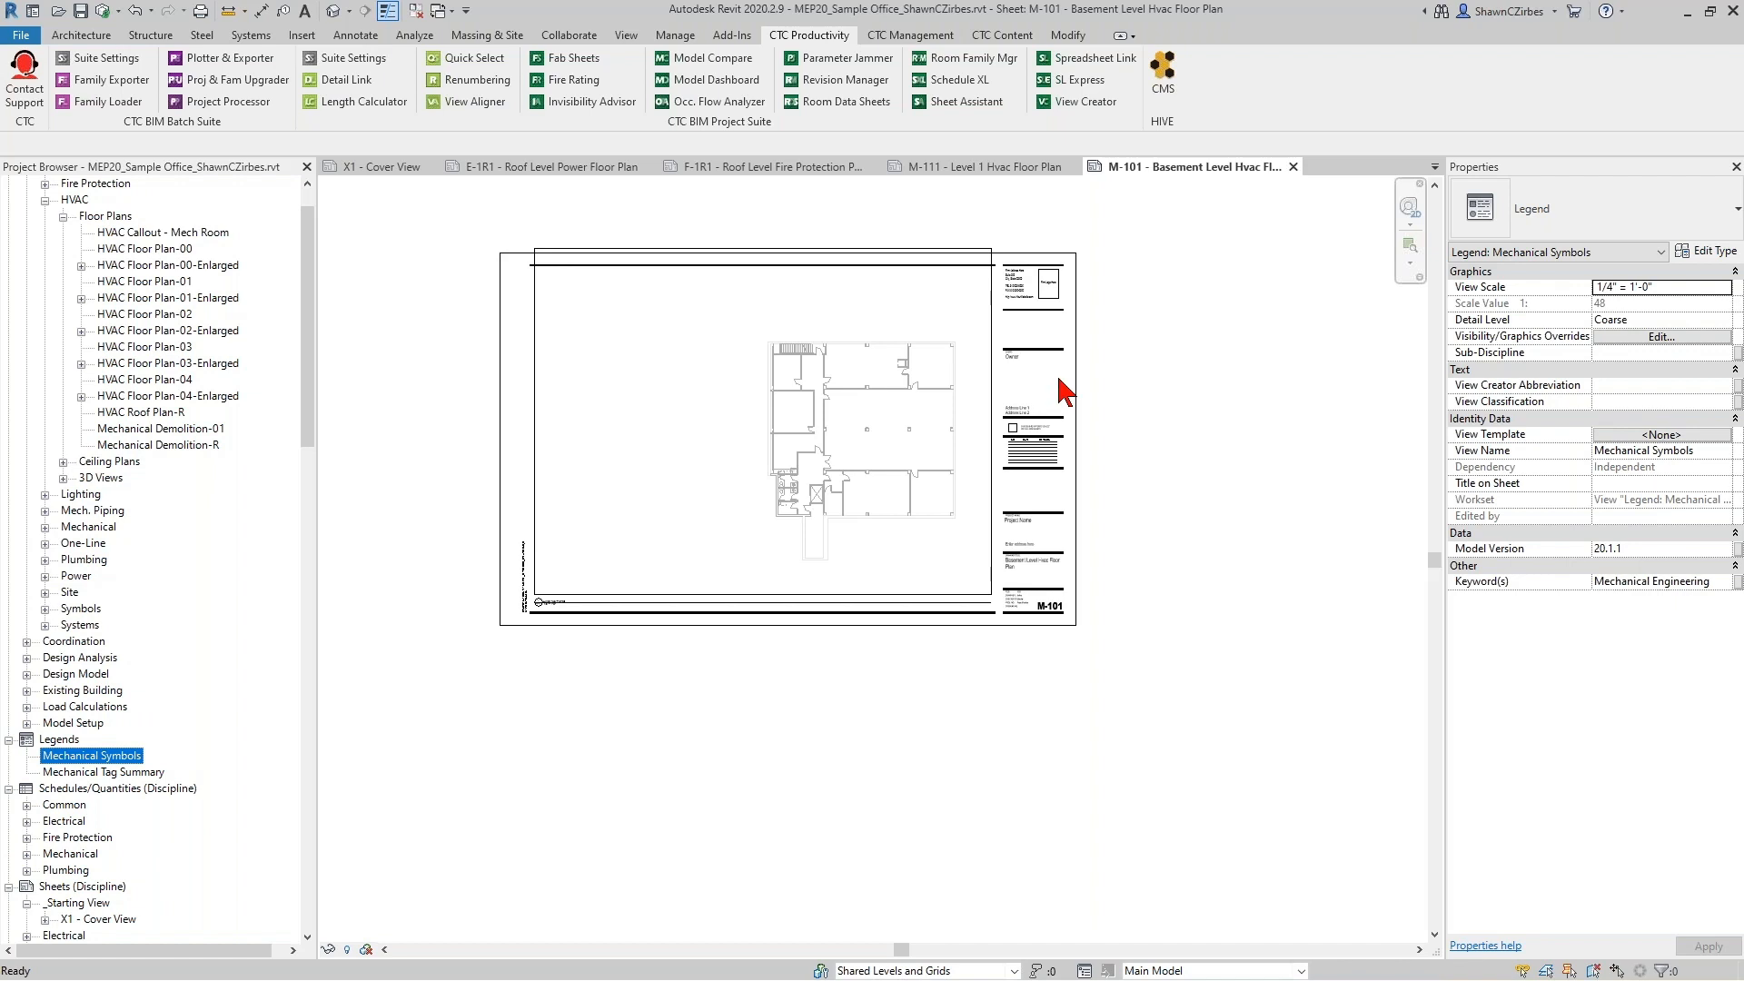
pyautogui.scroll(-2, 191, 804)
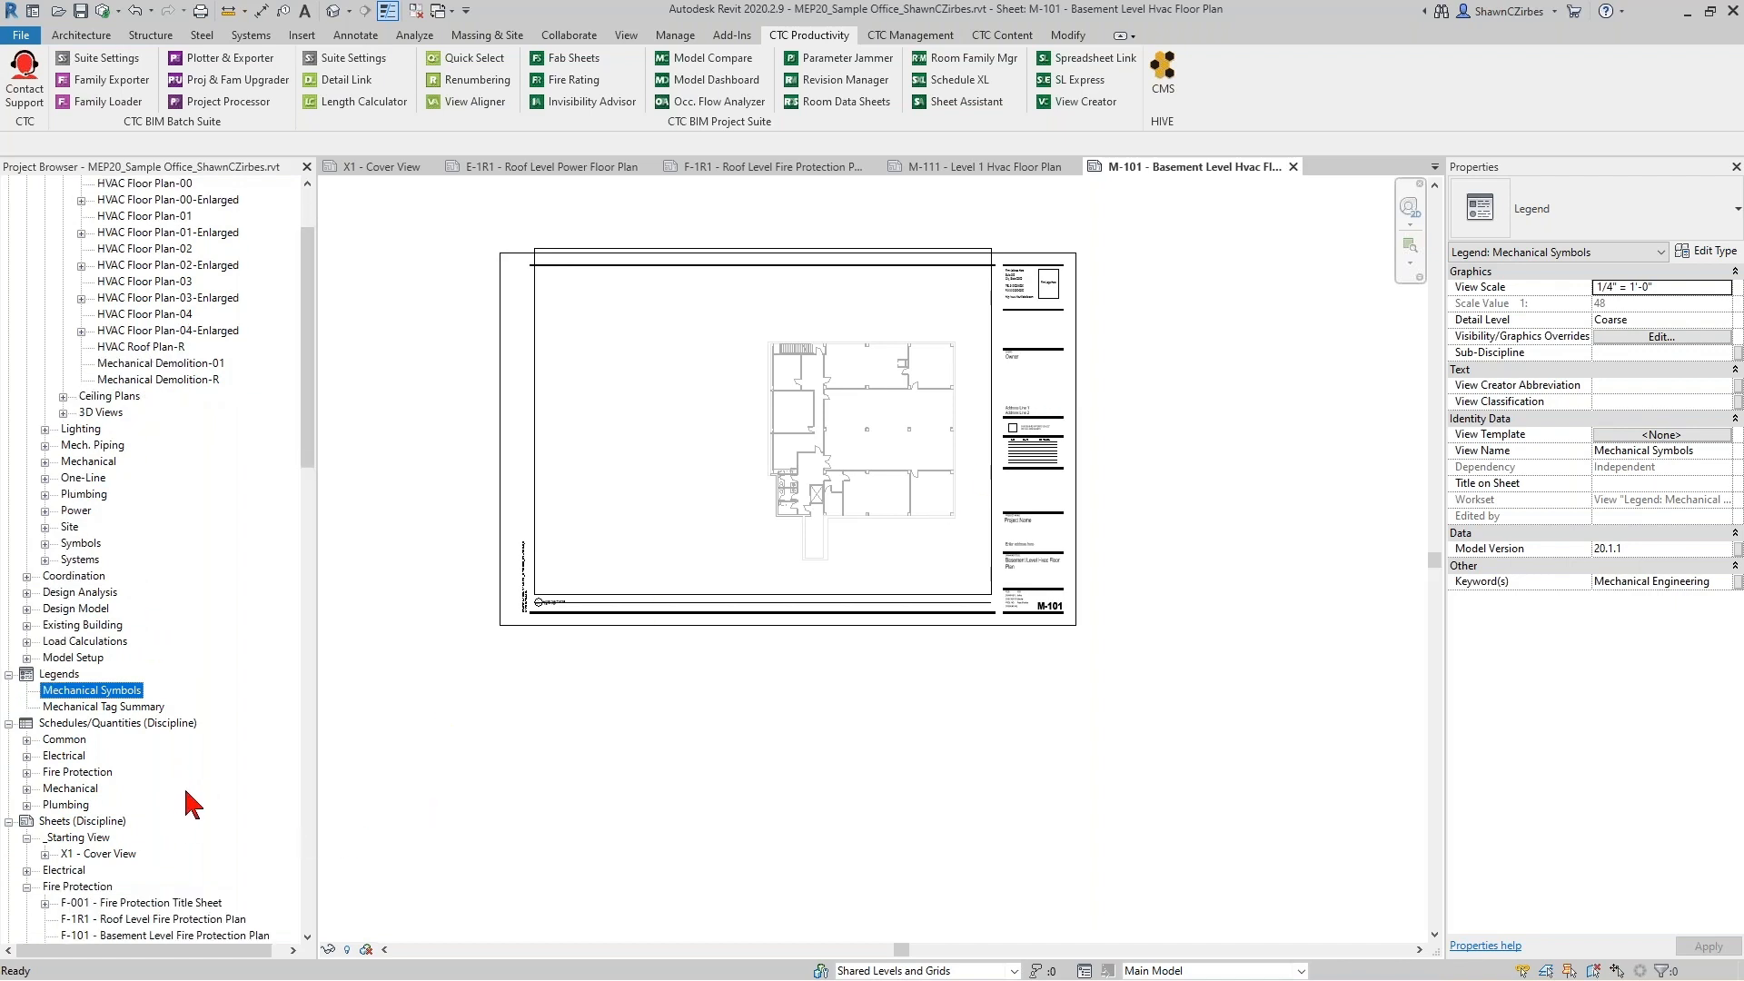
pyautogui.scroll(-5, 191, 804)
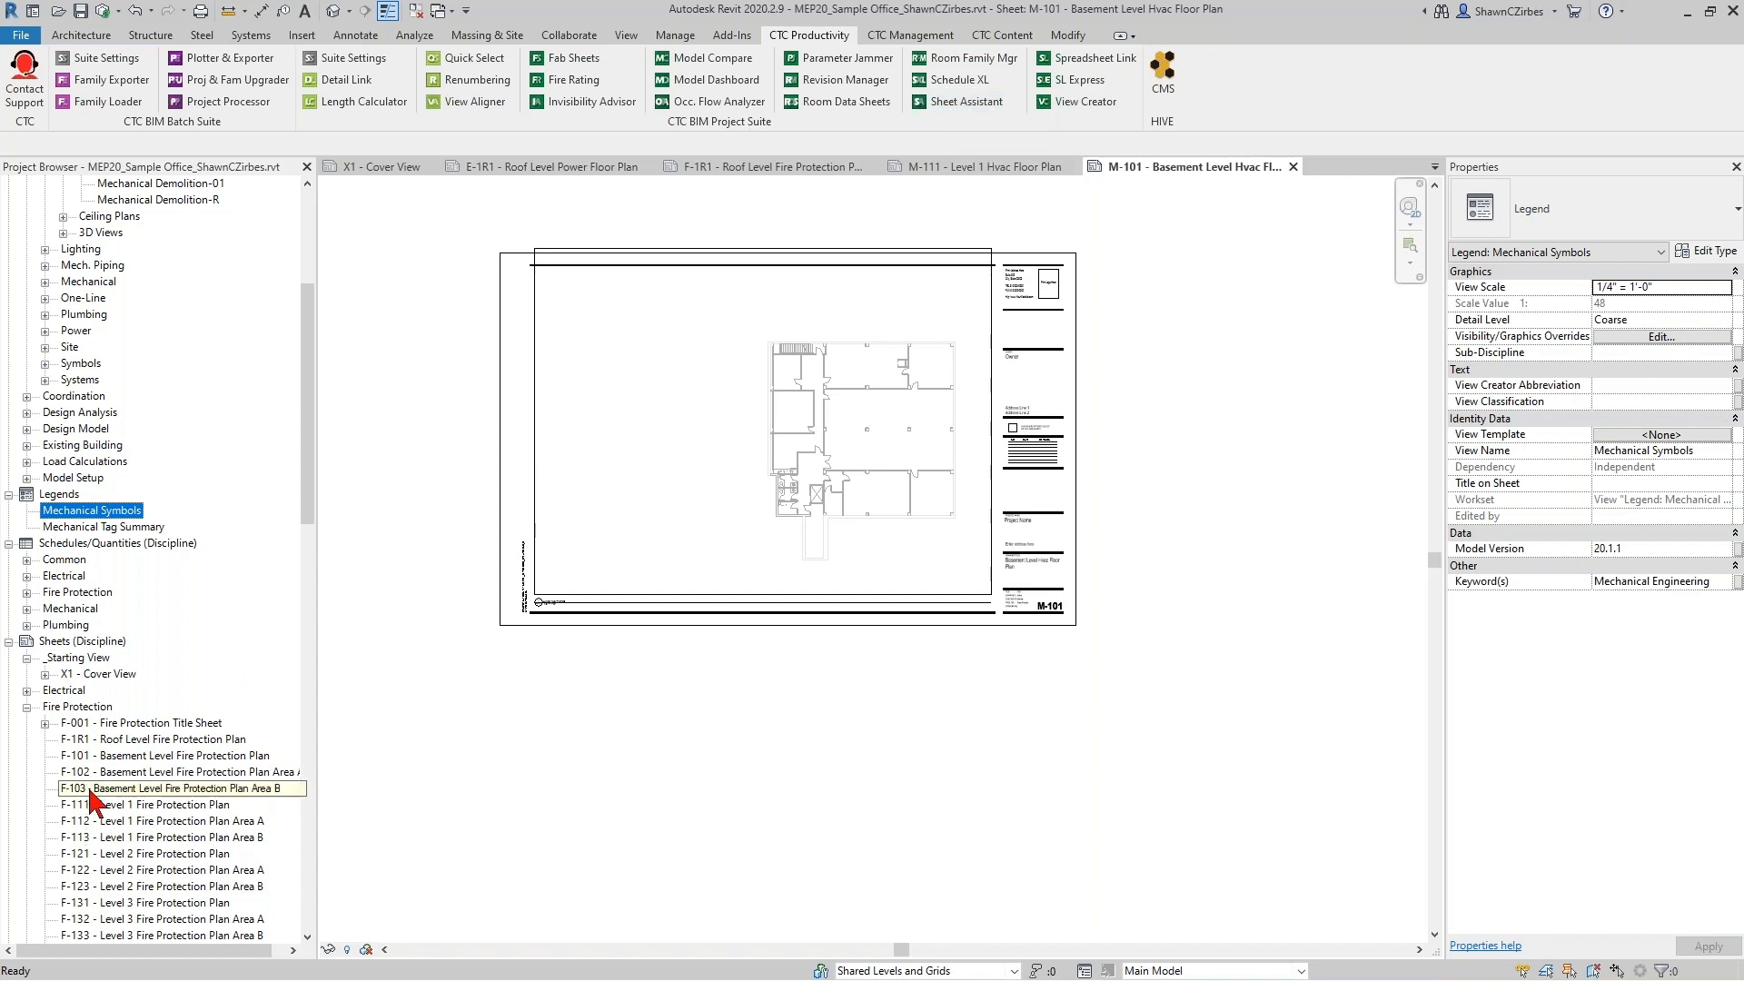
pyautogui.scroll(-8, 100, 822)
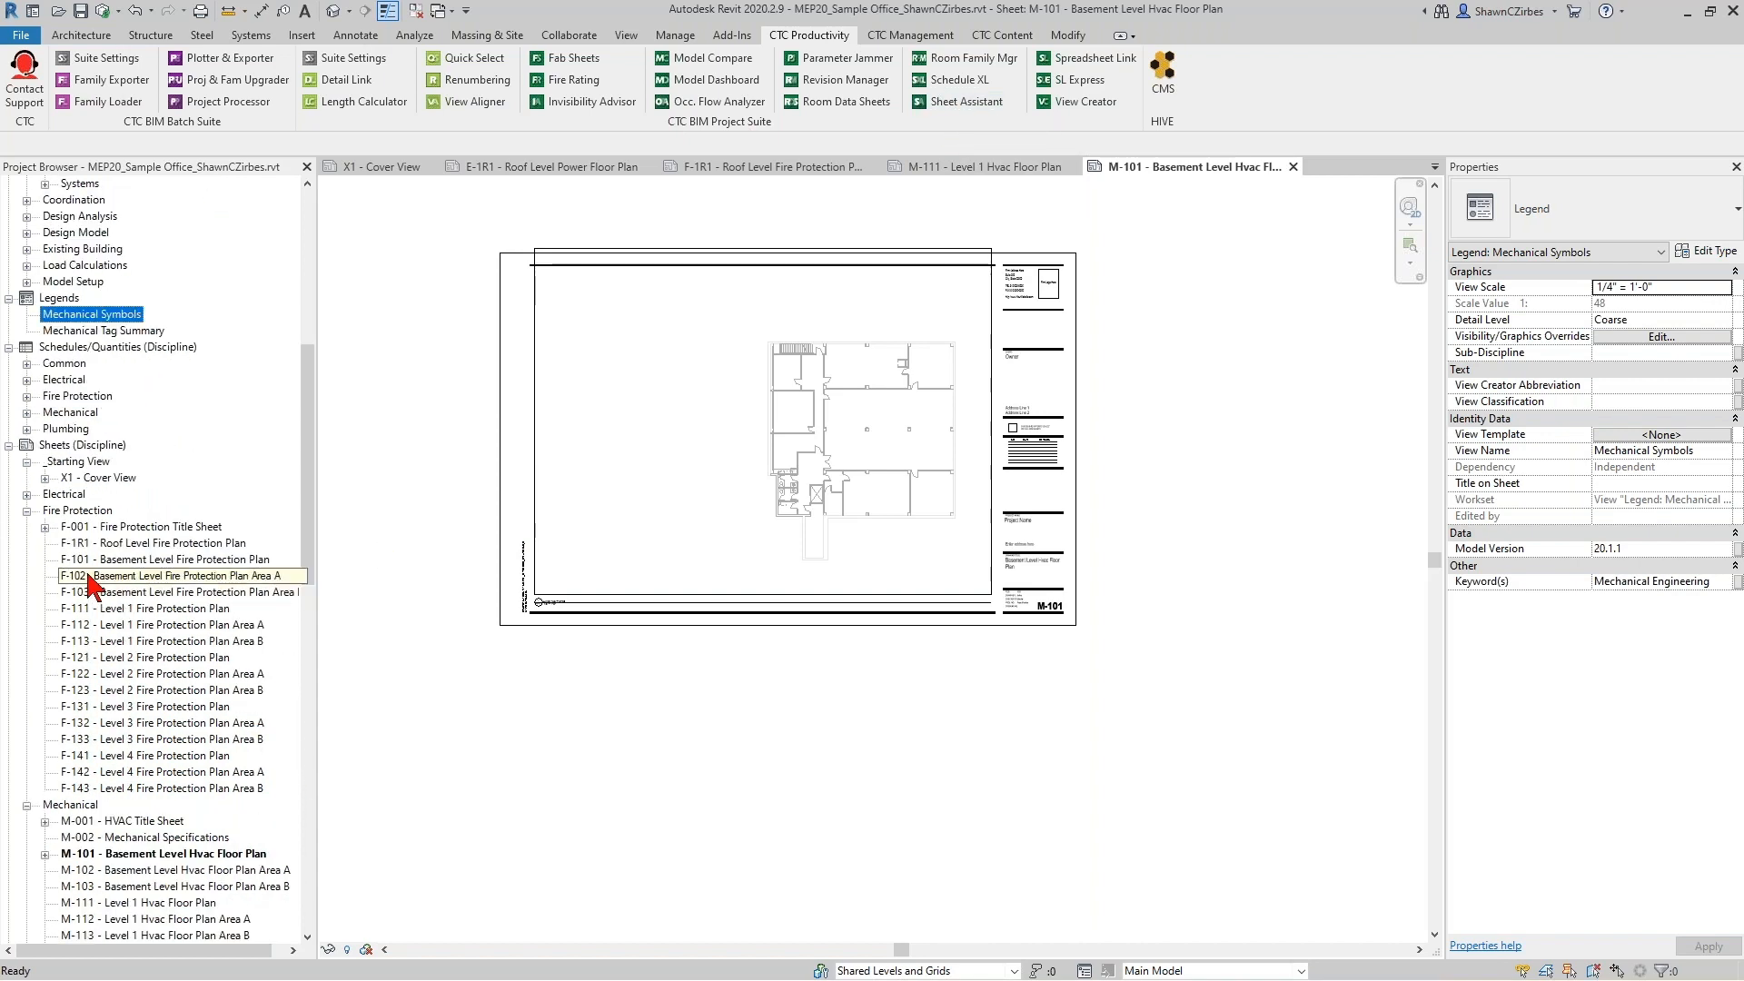
pyautogui.scroll(-1, 100, 724)
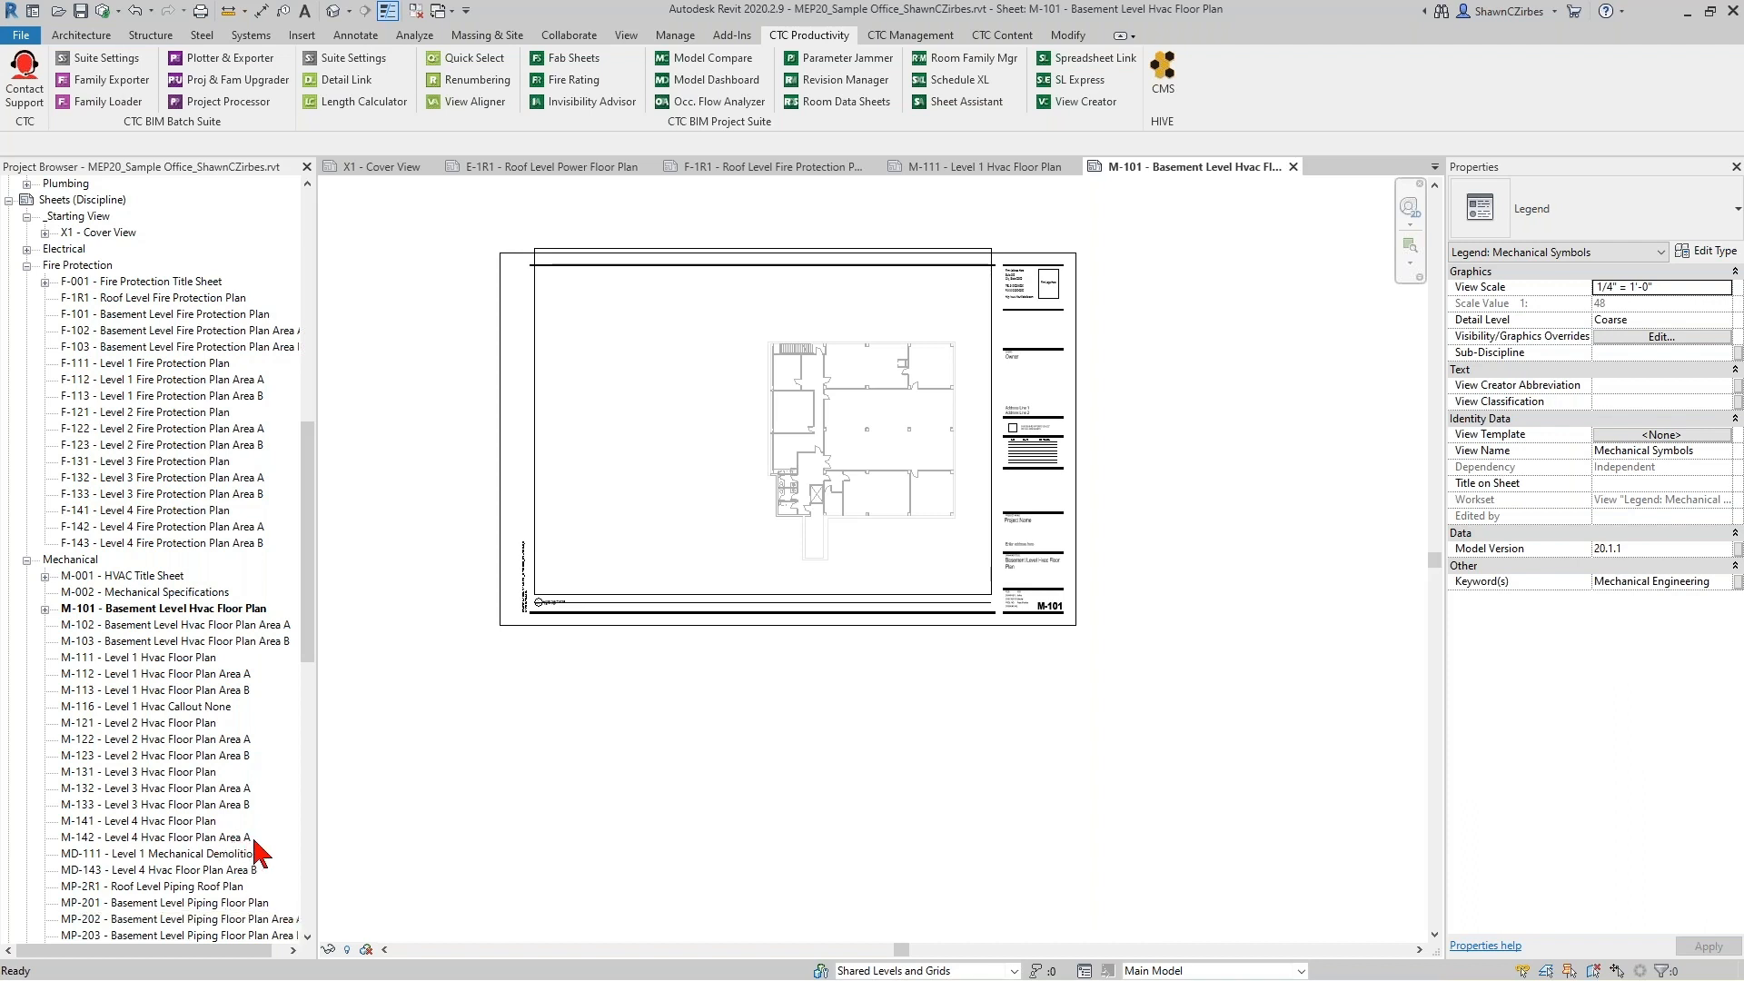
pyautogui.scroll(-1, 259, 847)
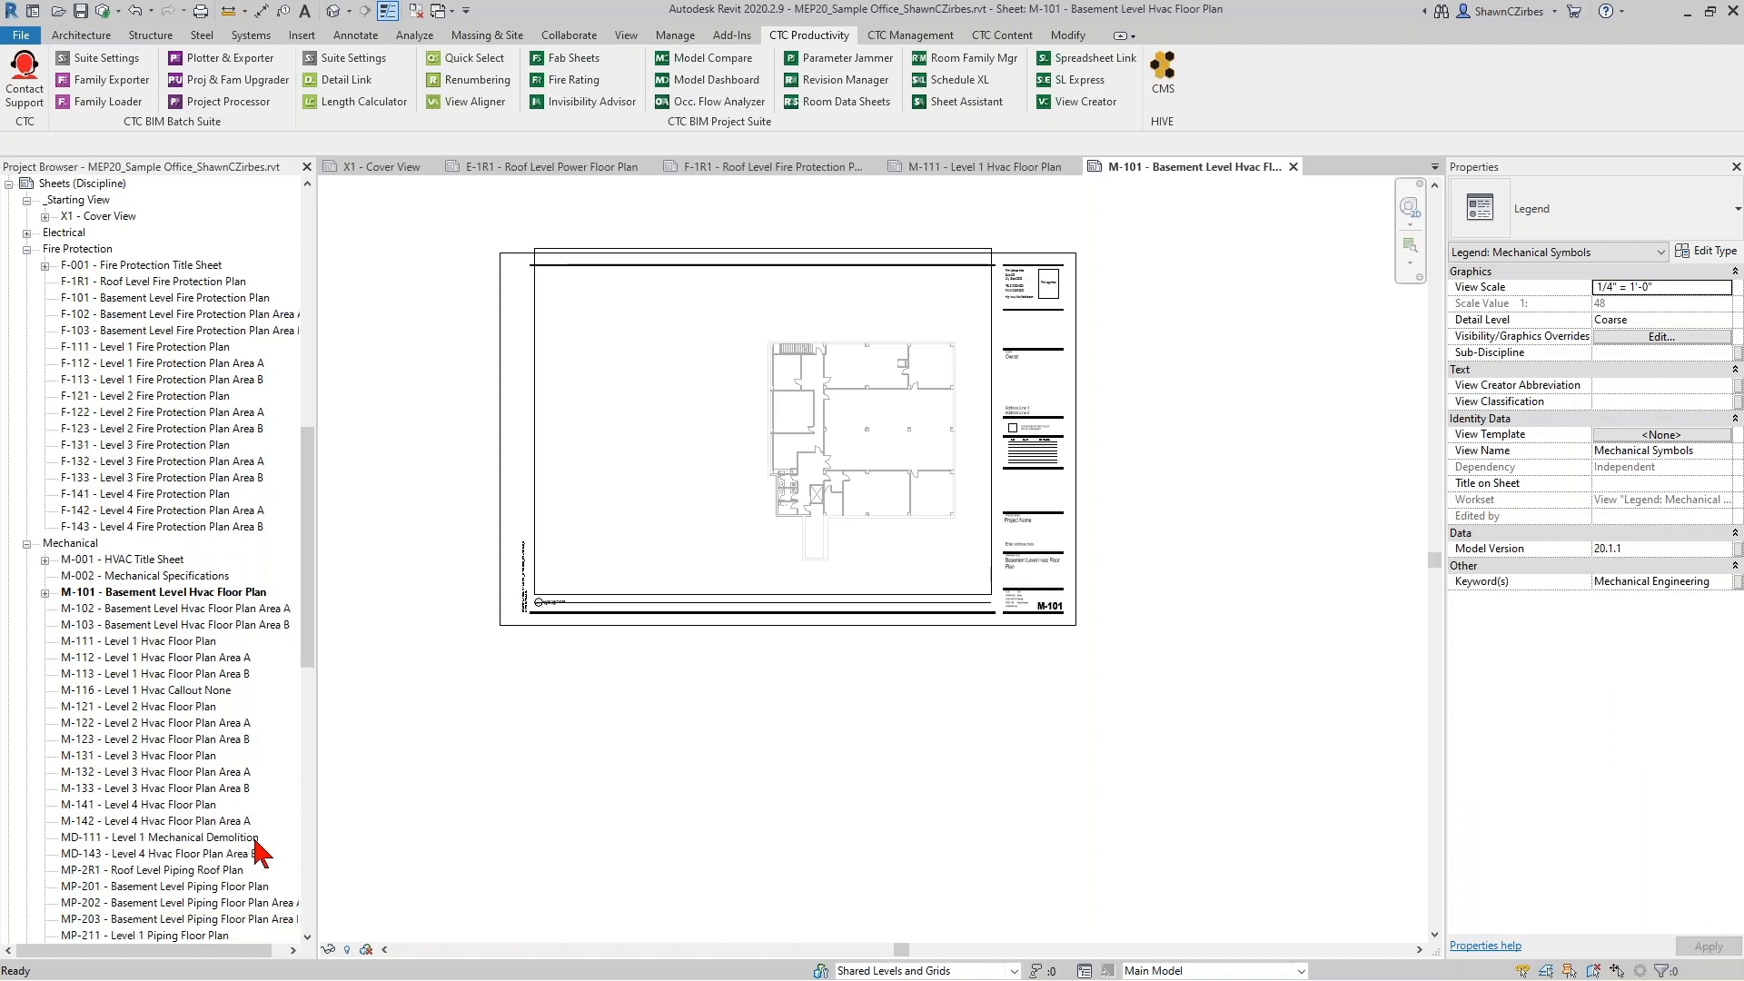
# Open Sheet Assistant, filter the target sheets by M-1 and select M-111, M-121, M-131 and M-141.
pyautogui.click(954, 102)
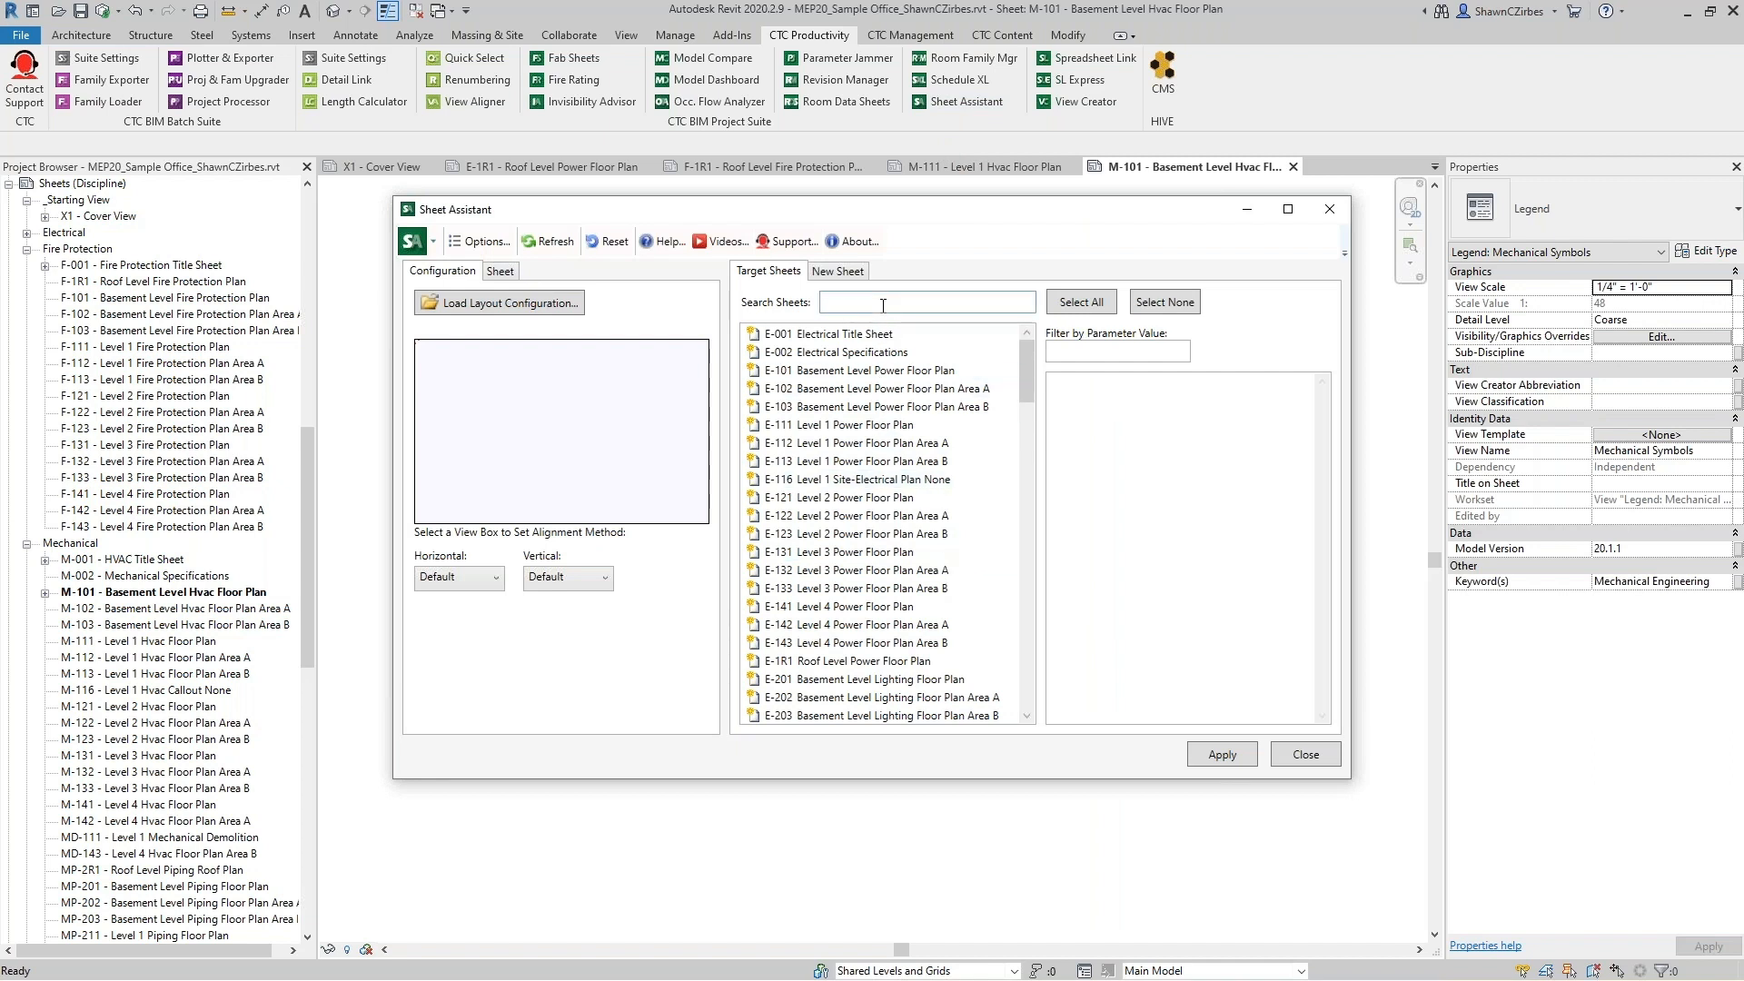
pyautogui.write('M-1')
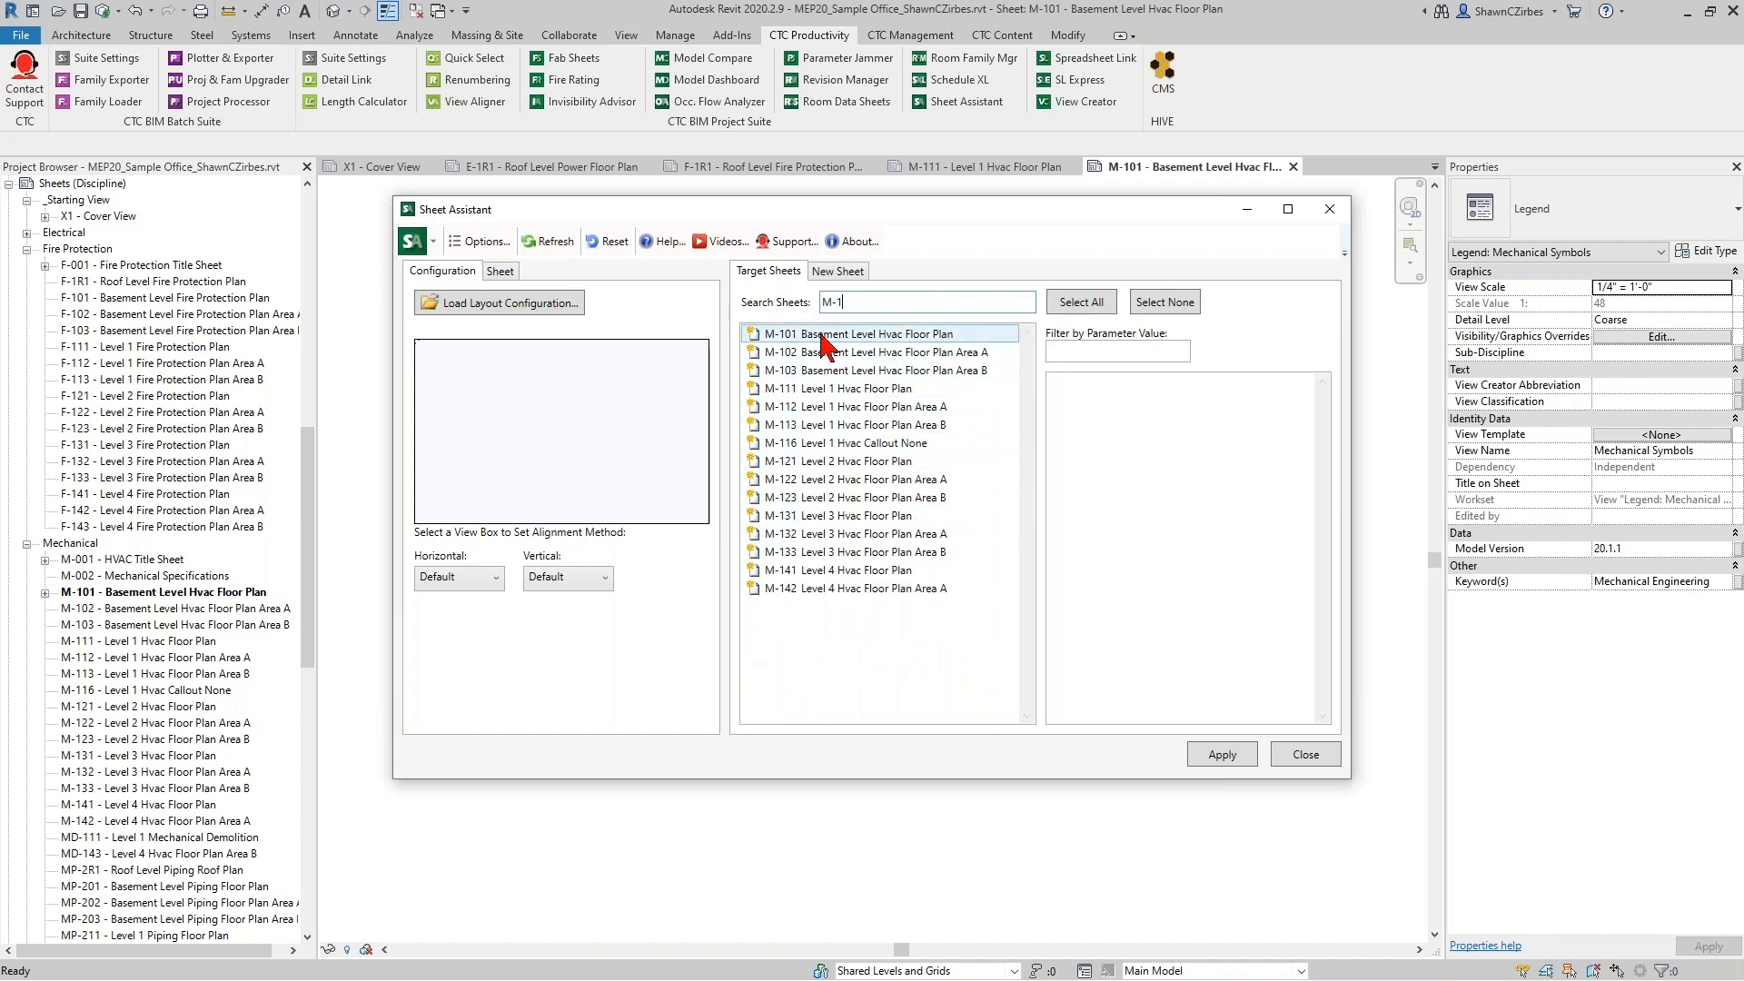
pyautogui.click(818, 391)
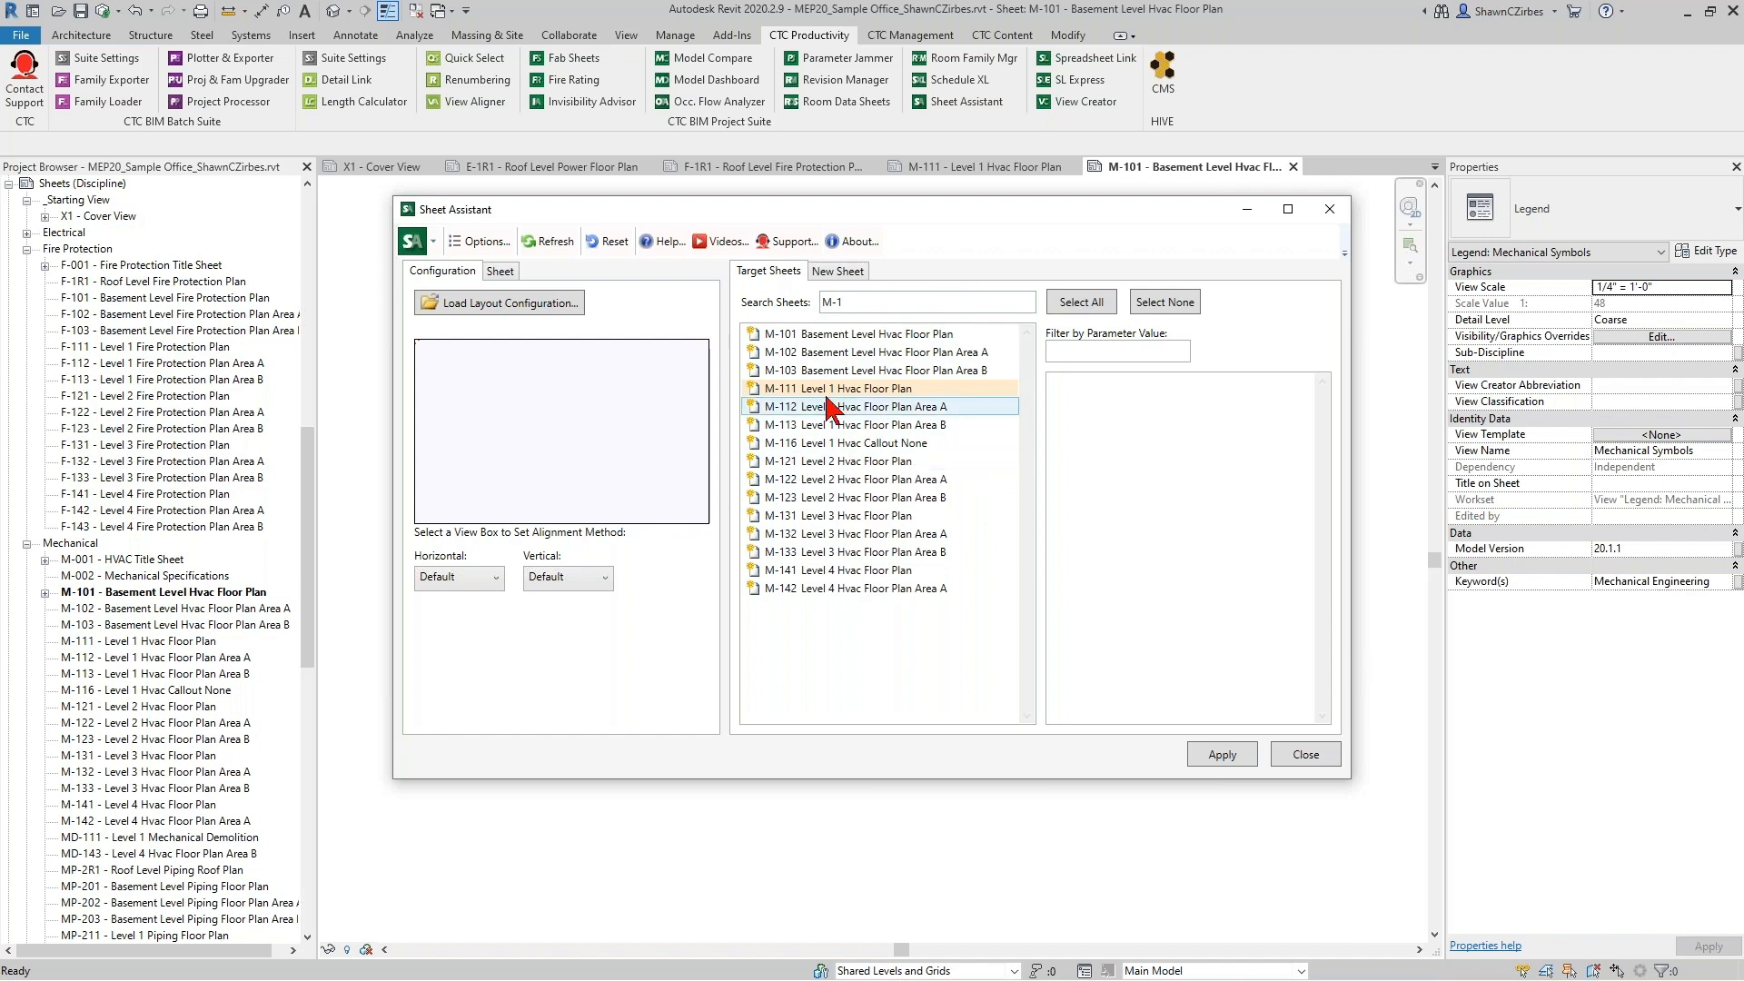
pyautogui.keyDown('ctrl'); pyautogui.click(843, 462); pyautogui.keyUp('ctrl')
pyautogui.keyDown('ctrl'); pyautogui.click(859, 516); pyautogui.keyUp('ctrl')
pyautogui.keyDown('ctrl'); pyautogui.click(881, 571); pyautogui.keyUp('ctrl')
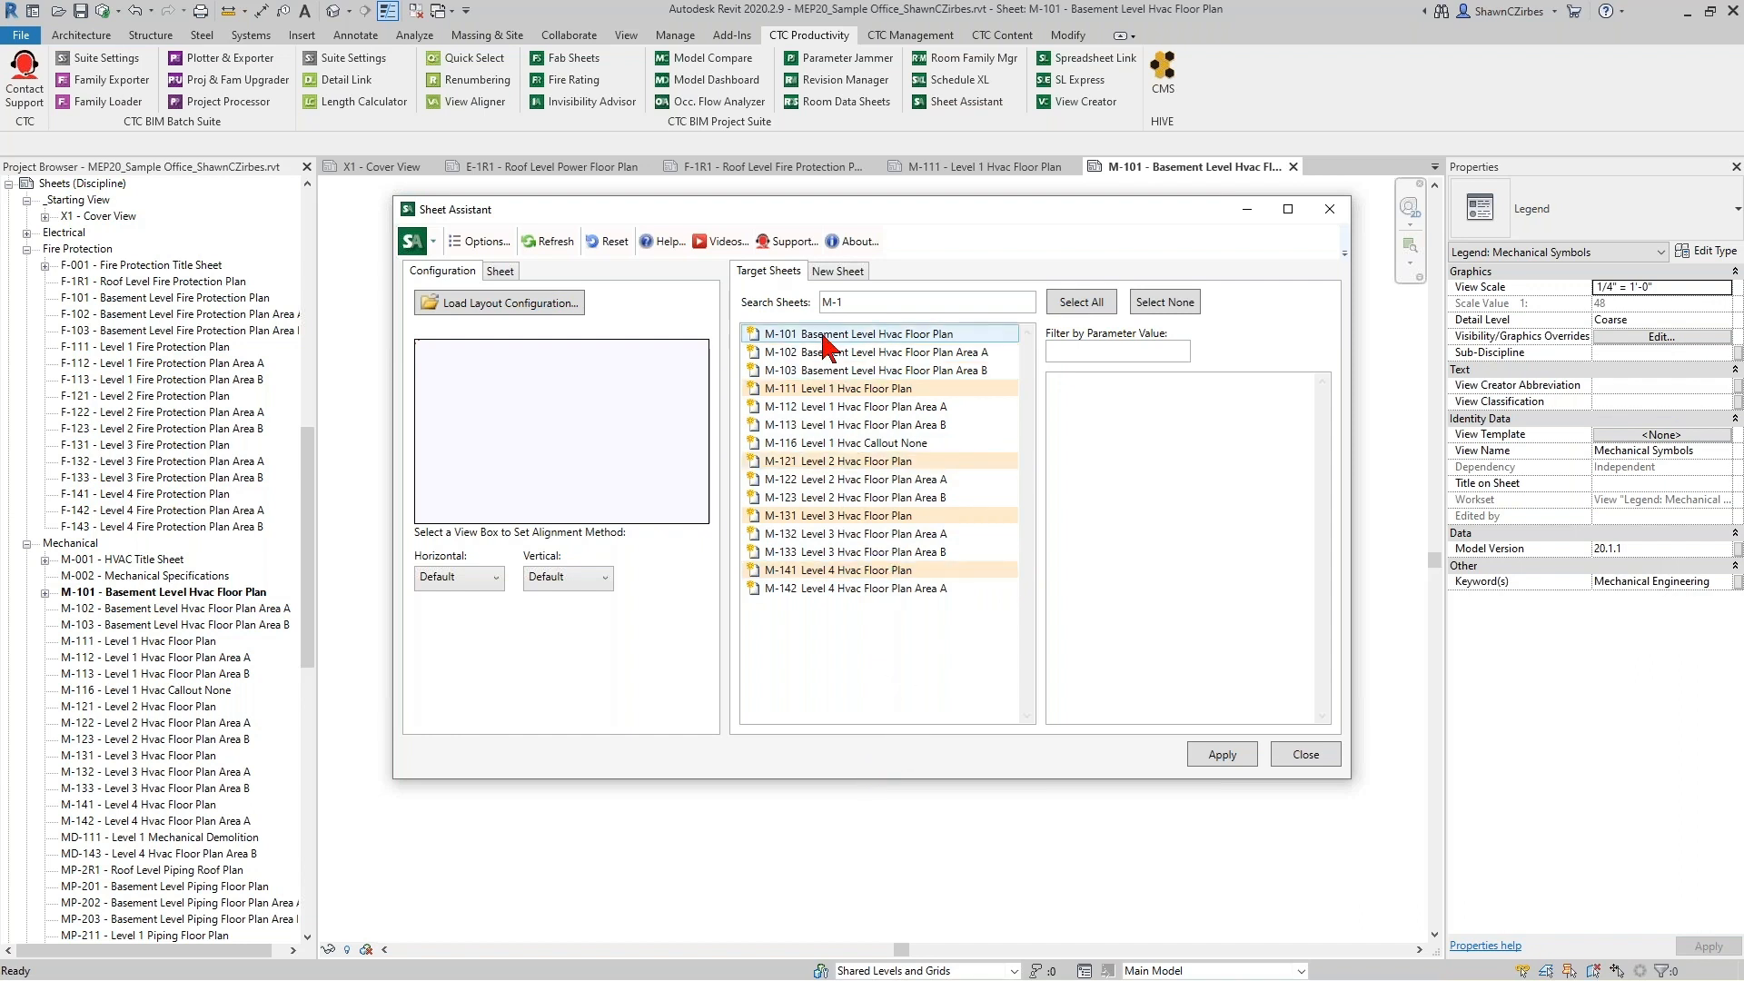
# Switch to the new sheet setup, filter its sheets by M-1 and select M-111, M-121, M-131 and M-141.
pyautogui.click(838, 271)
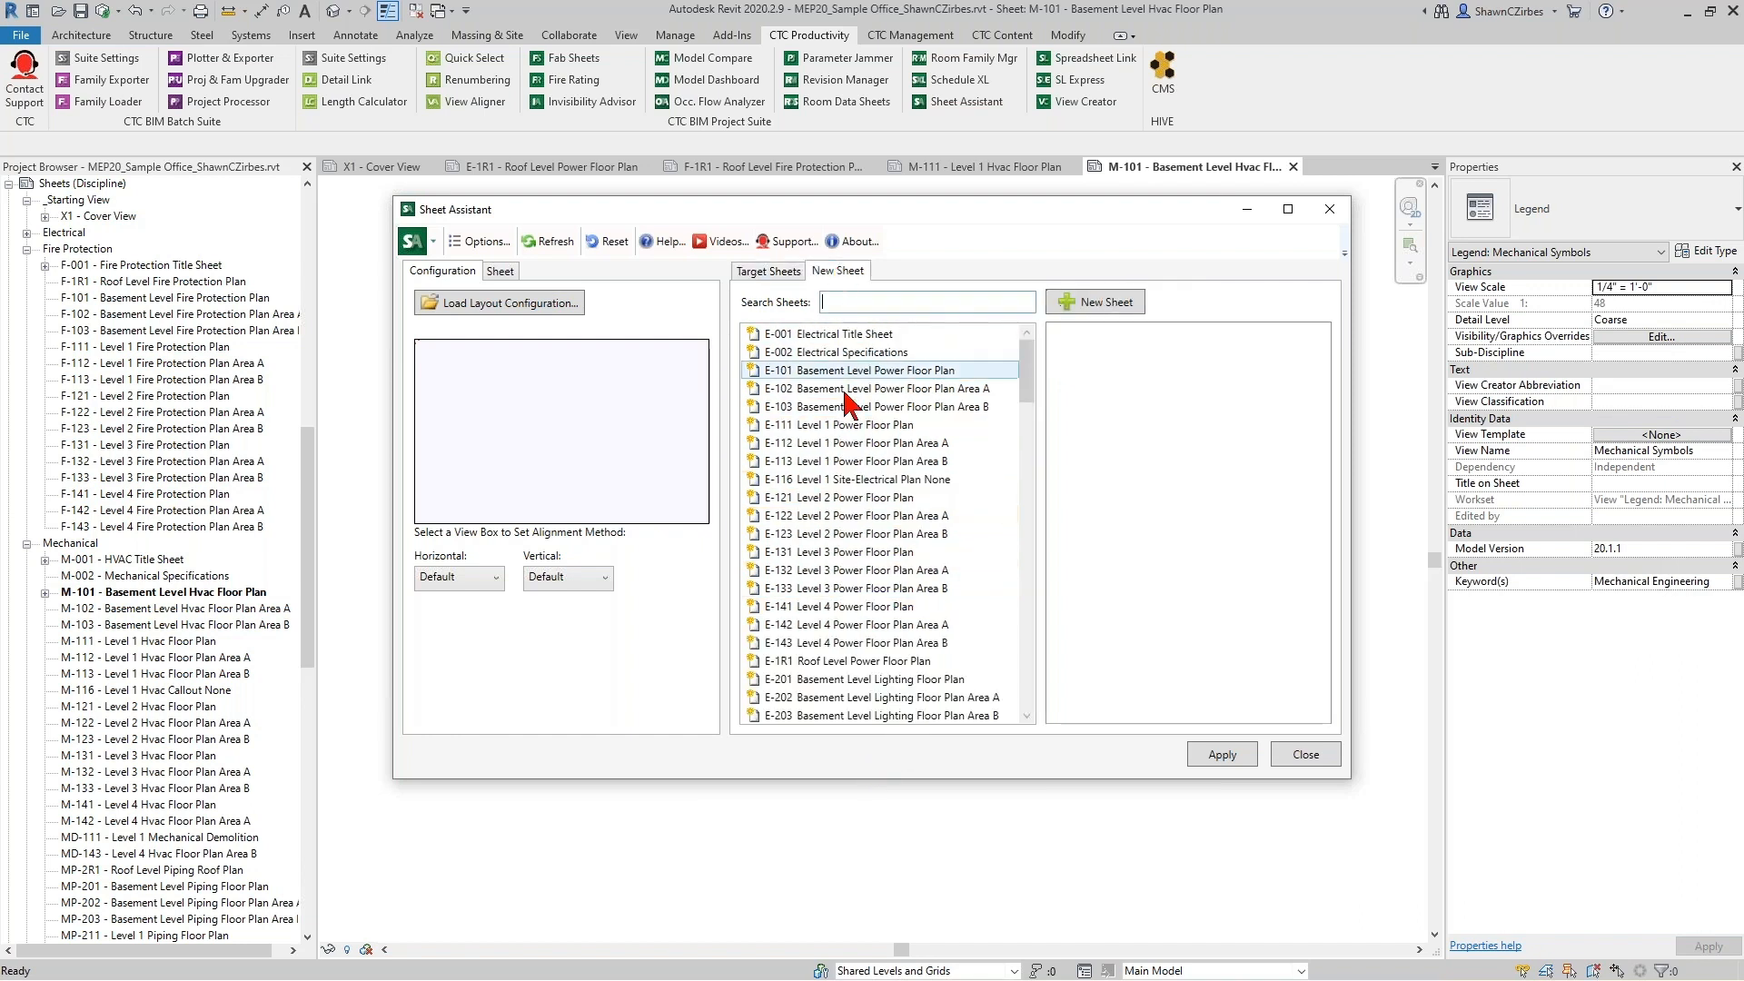
pyautogui.click(866, 303)
pyautogui.write('M-1')
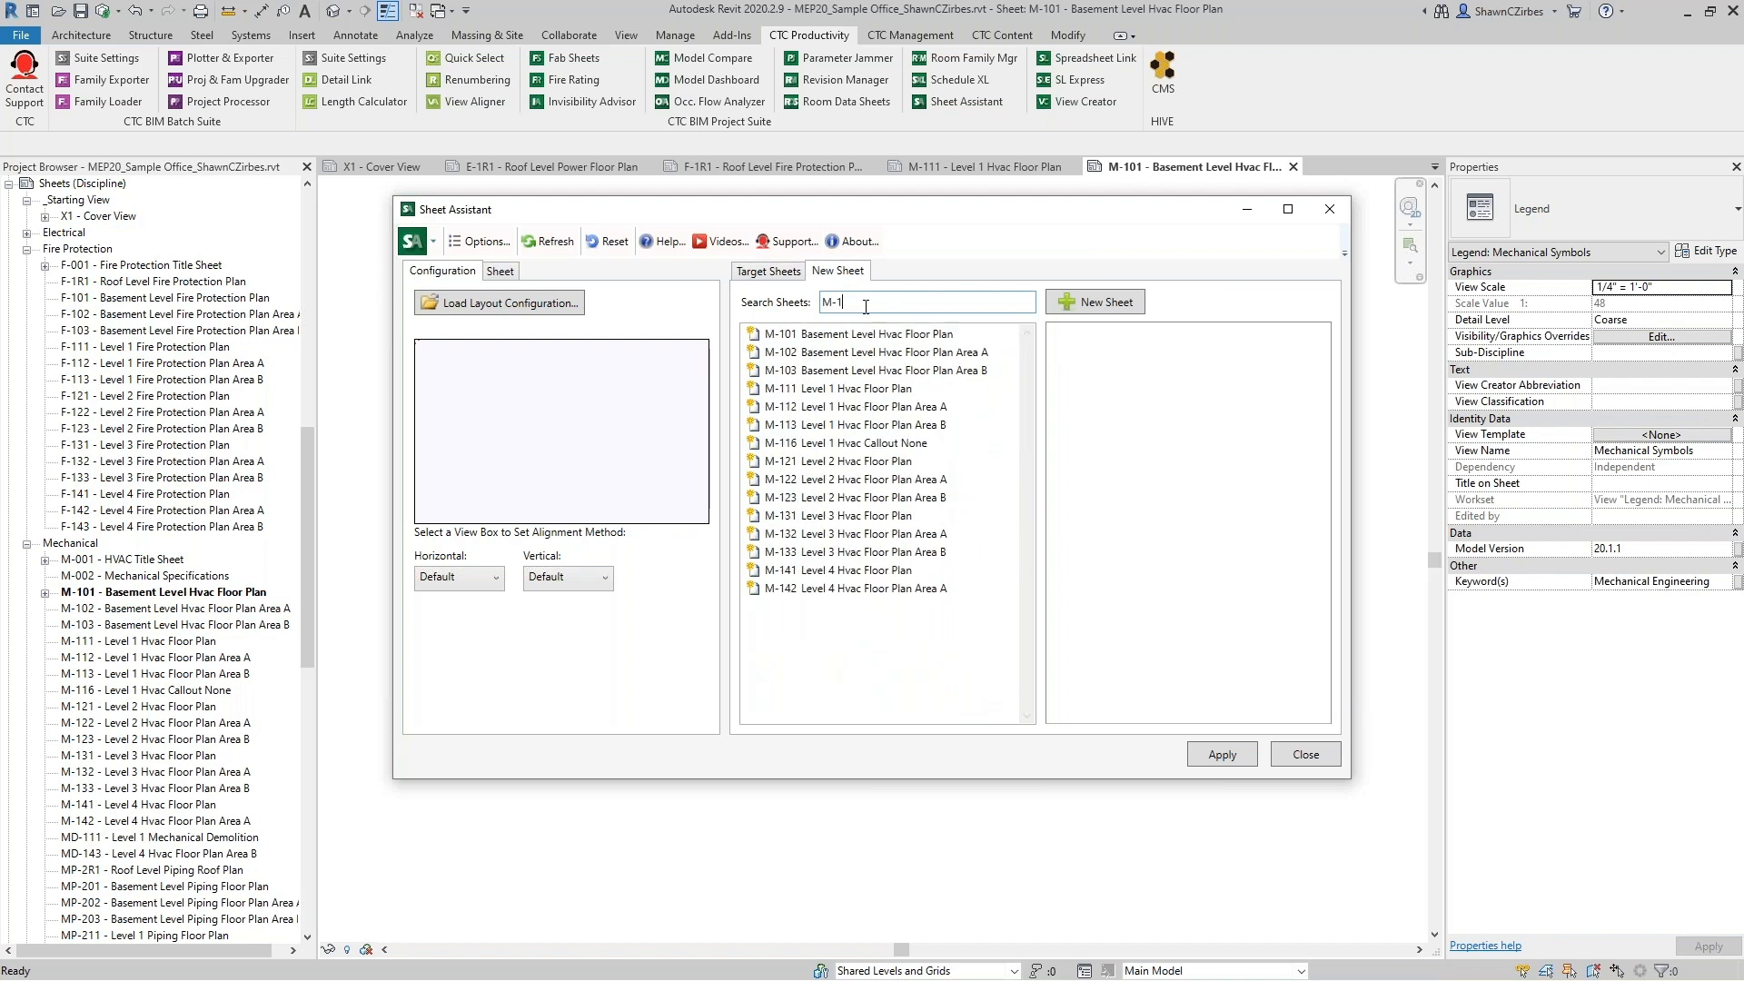
pyautogui.click(874, 389)
pyautogui.click(874, 461)
pyautogui.click(868, 516)
pyautogui.click(863, 571)
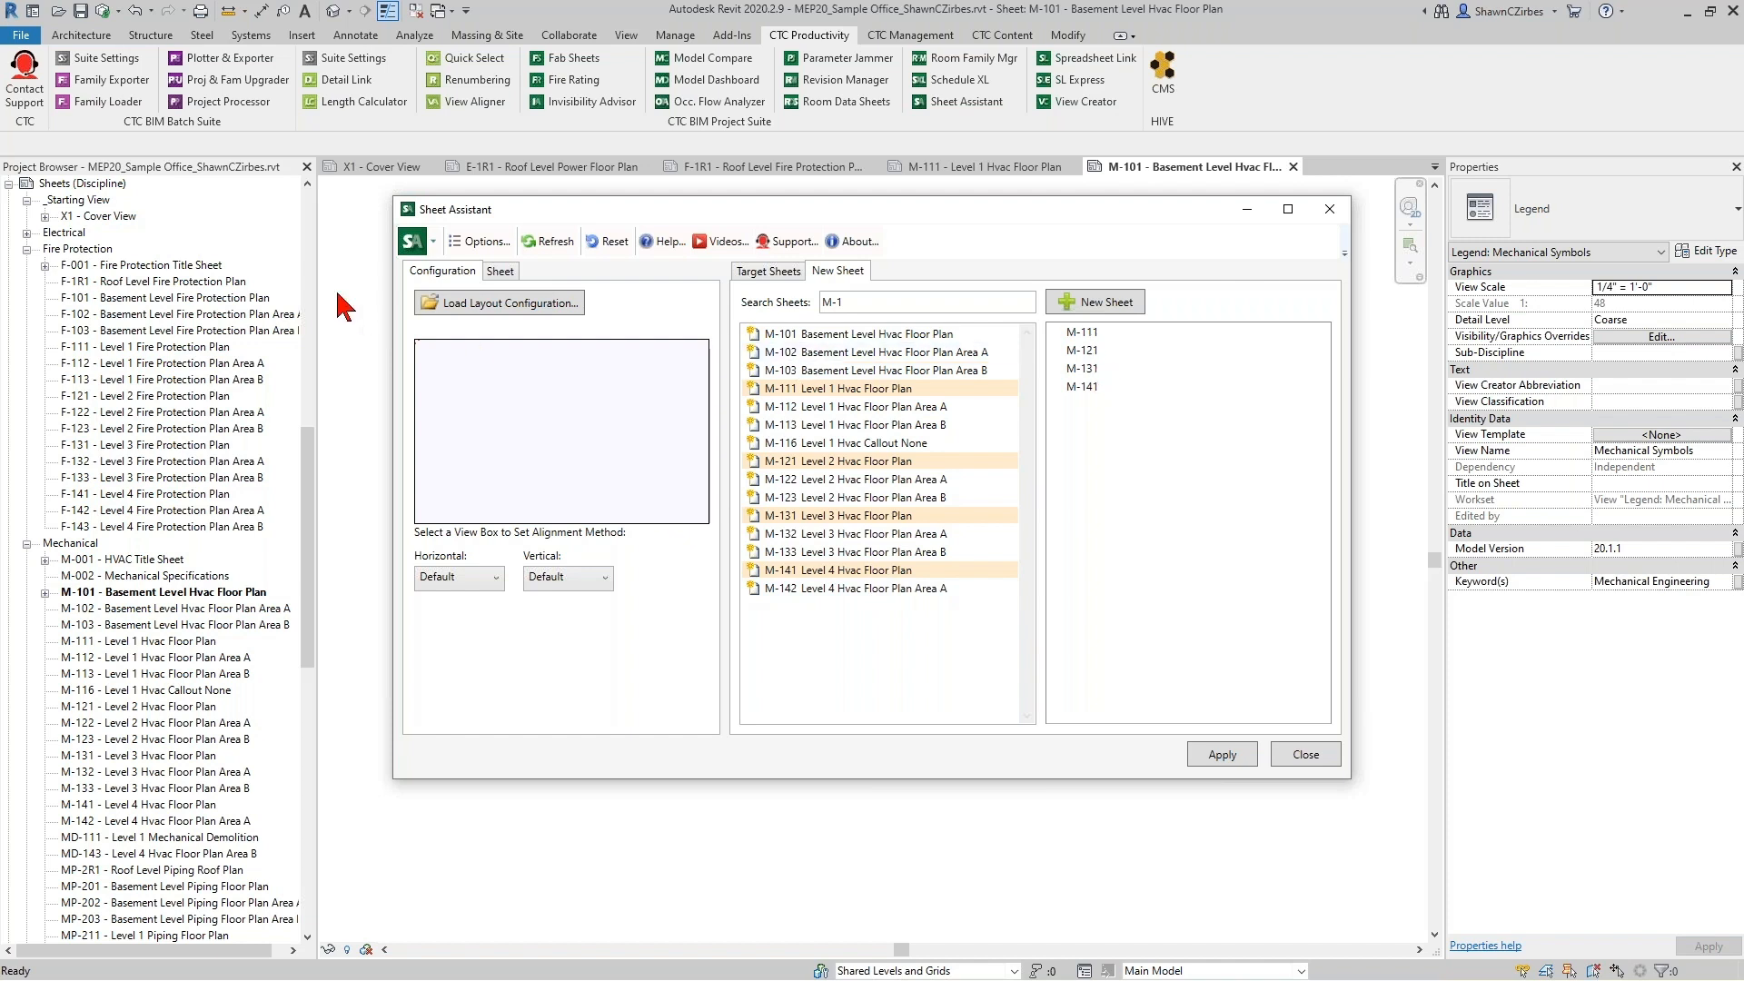
# Use sheet M-101 as the source layout, filtering by M-1, and expand the view entries of the four selected sheets.
pyautogui.click(502, 270)
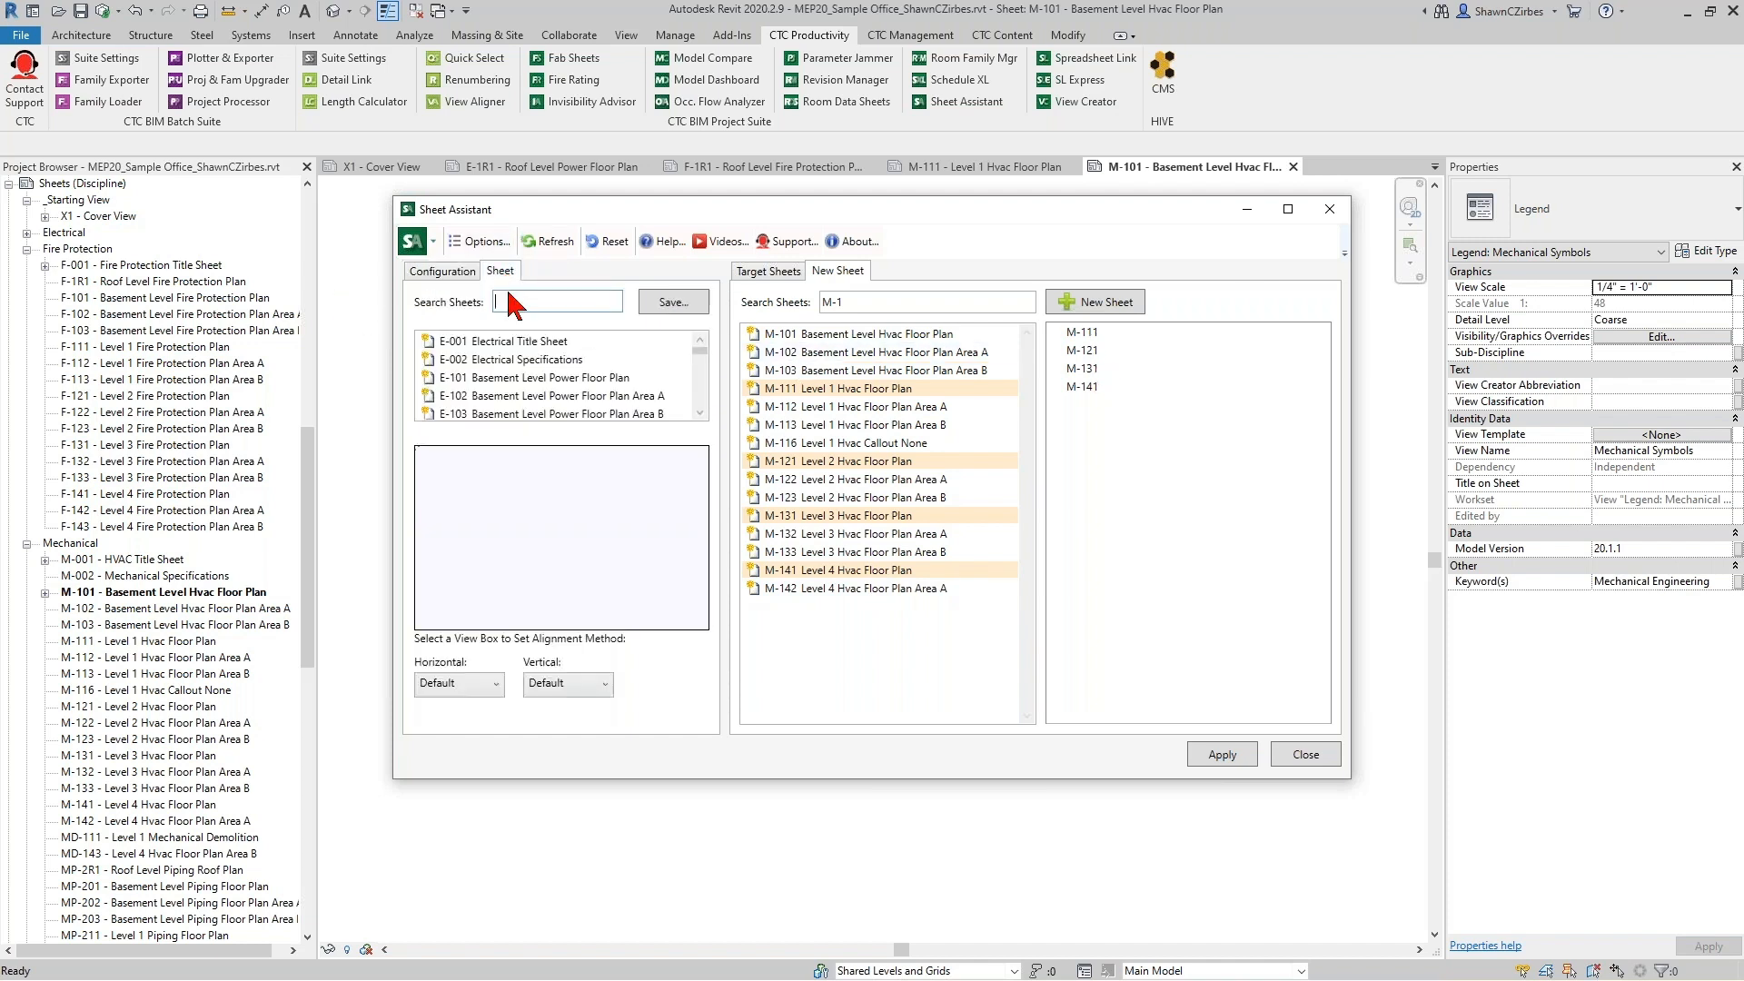
pyautogui.write('M-1')
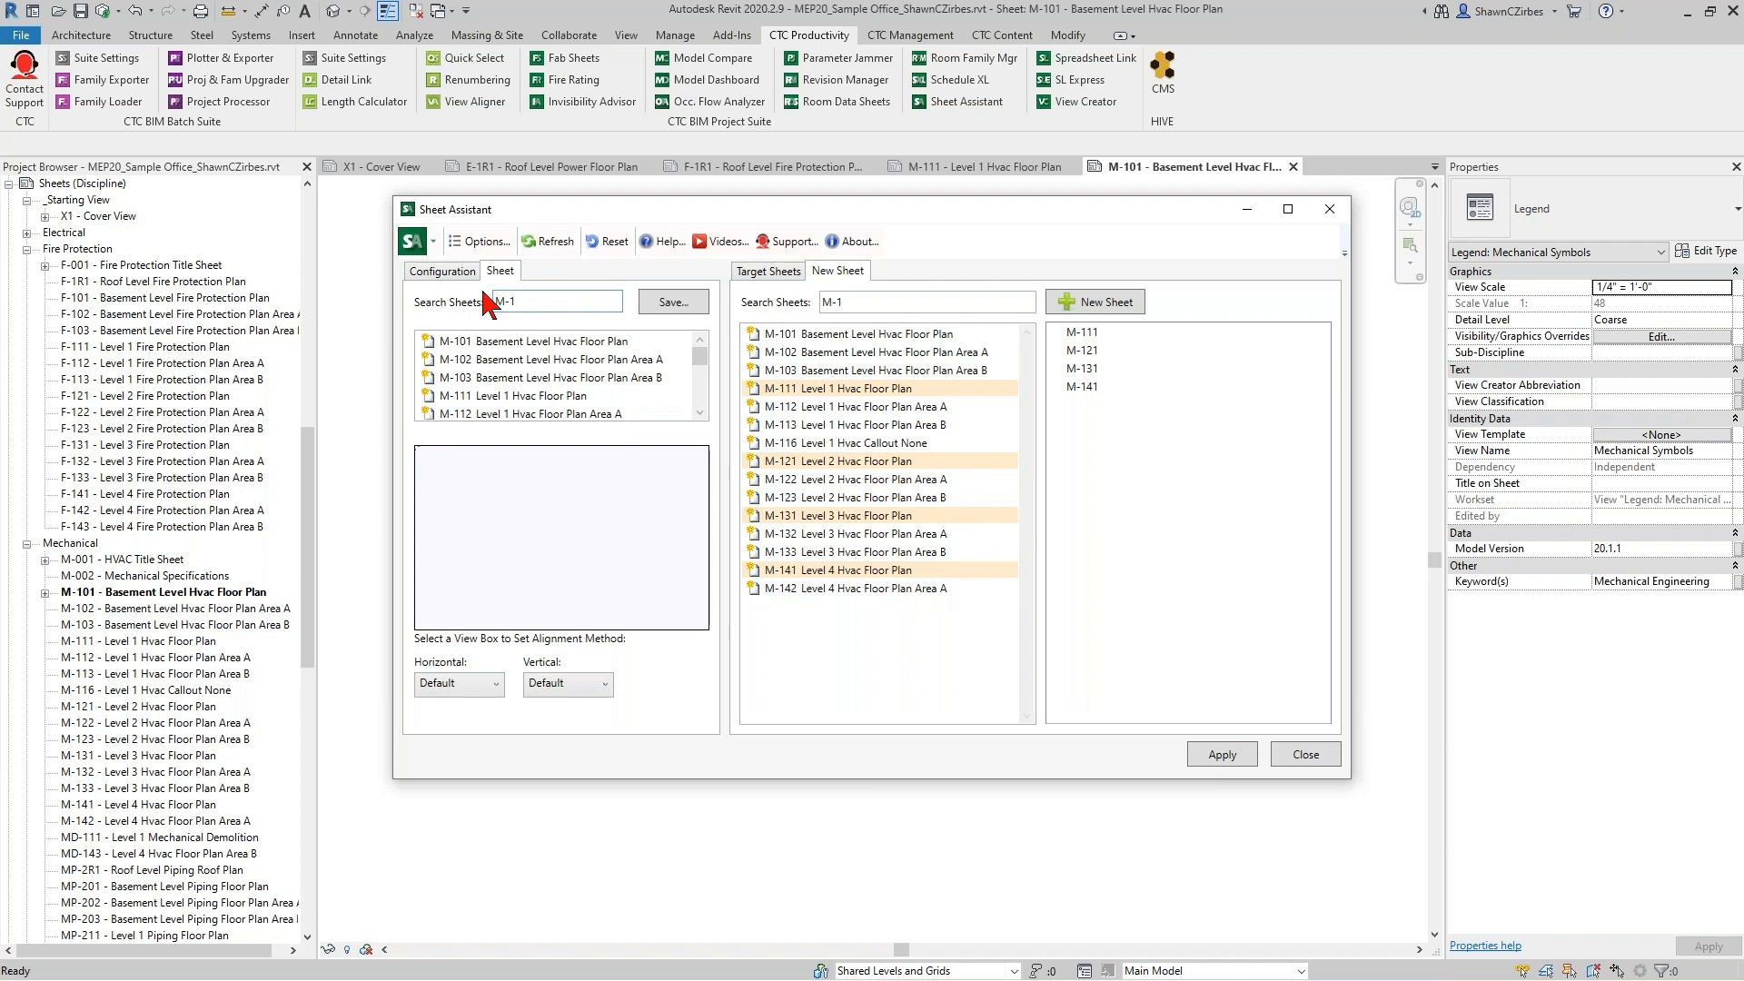
pyautogui.click(514, 345)
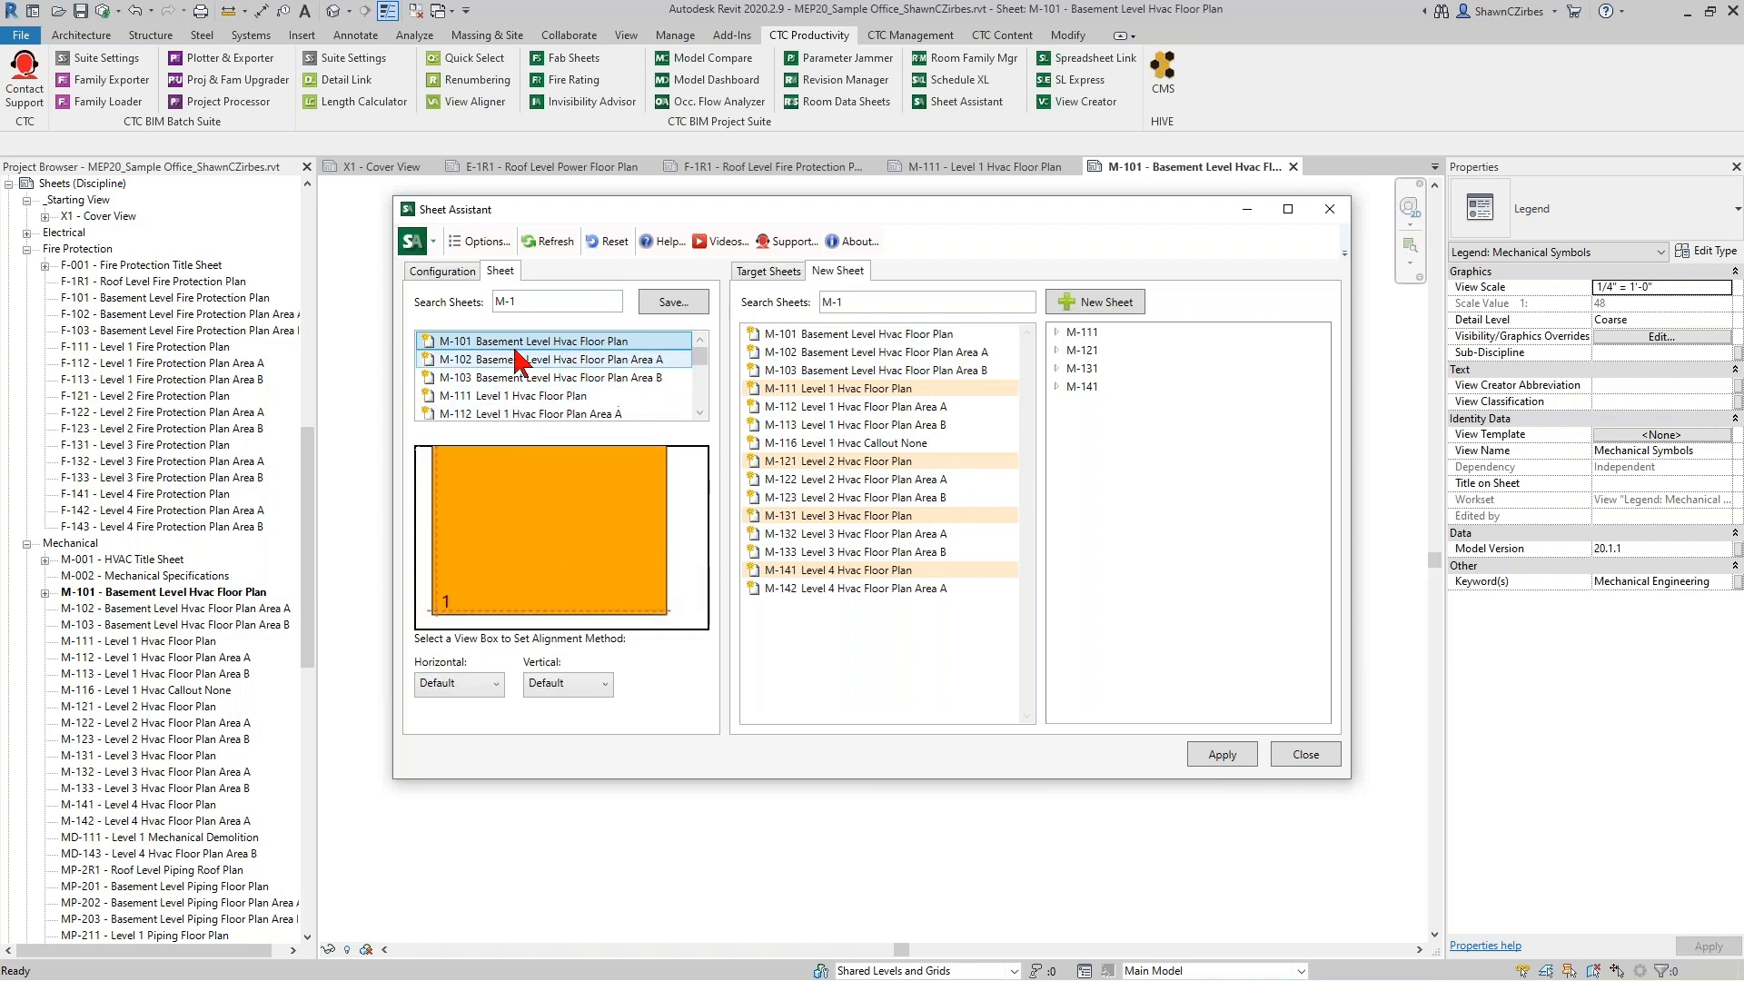
pyautogui.click(554, 516)
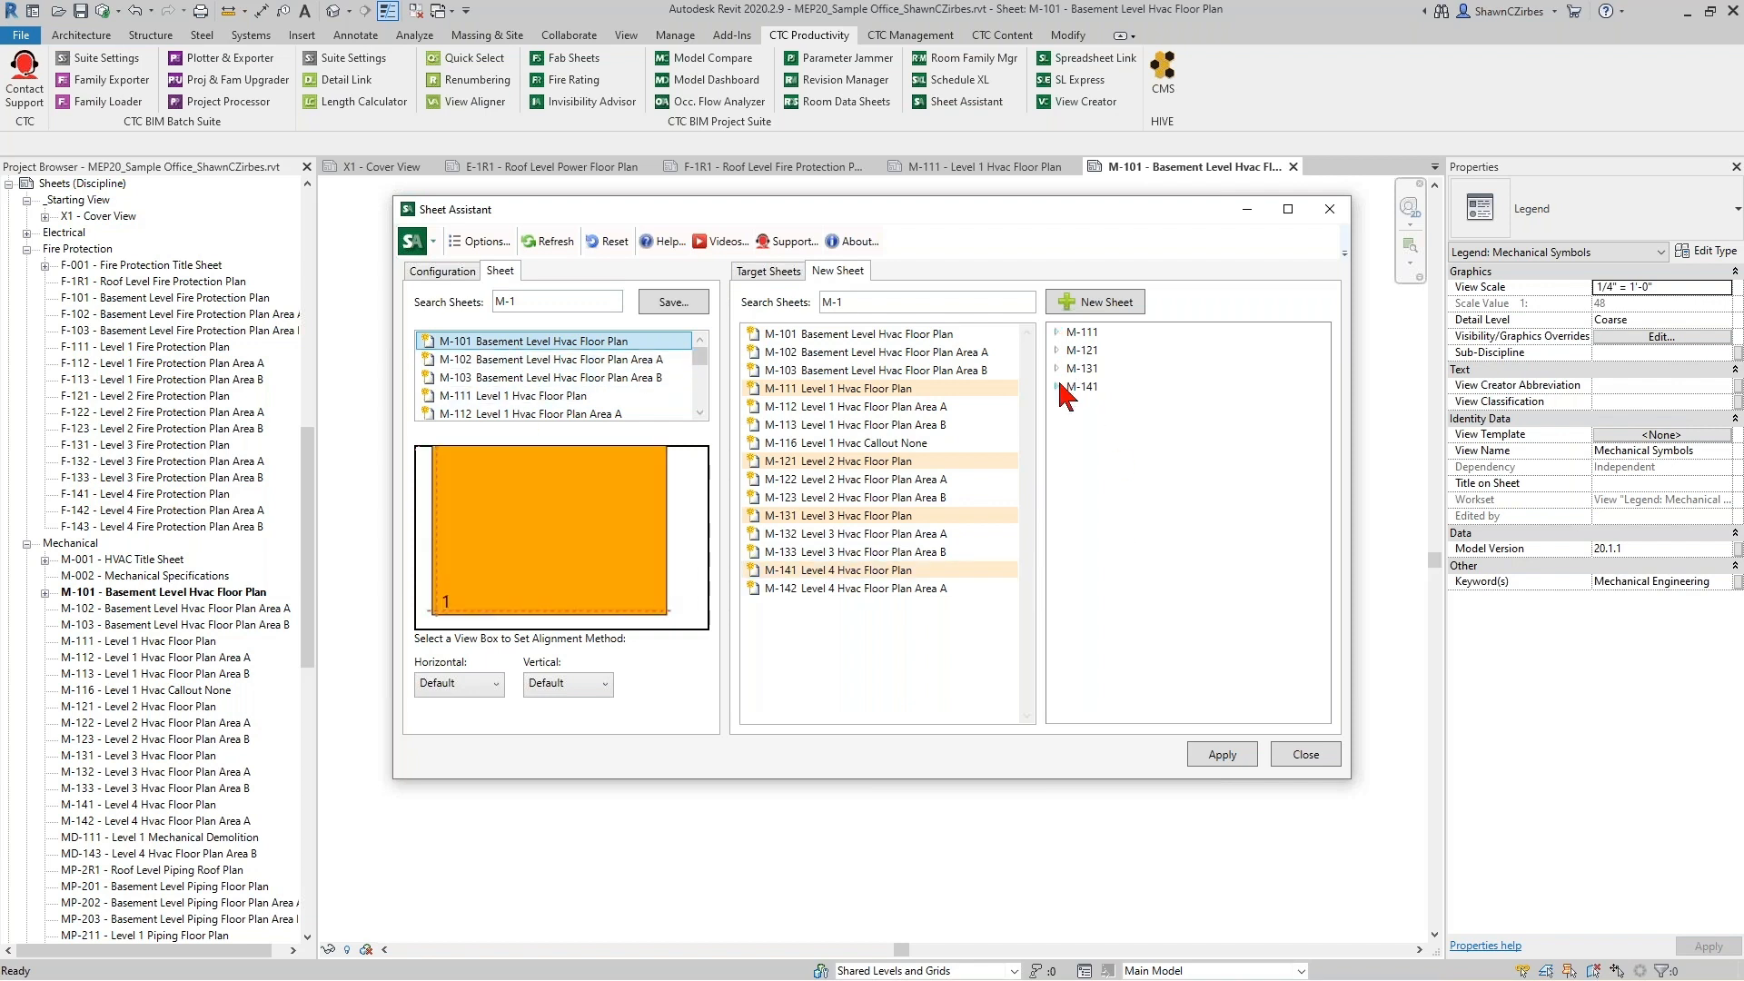
pyautogui.click(1058, 387)
pyautogui.click(1057, 369)
pyautogui.click(1056, 350)
pyautogui.click(1056, 333)
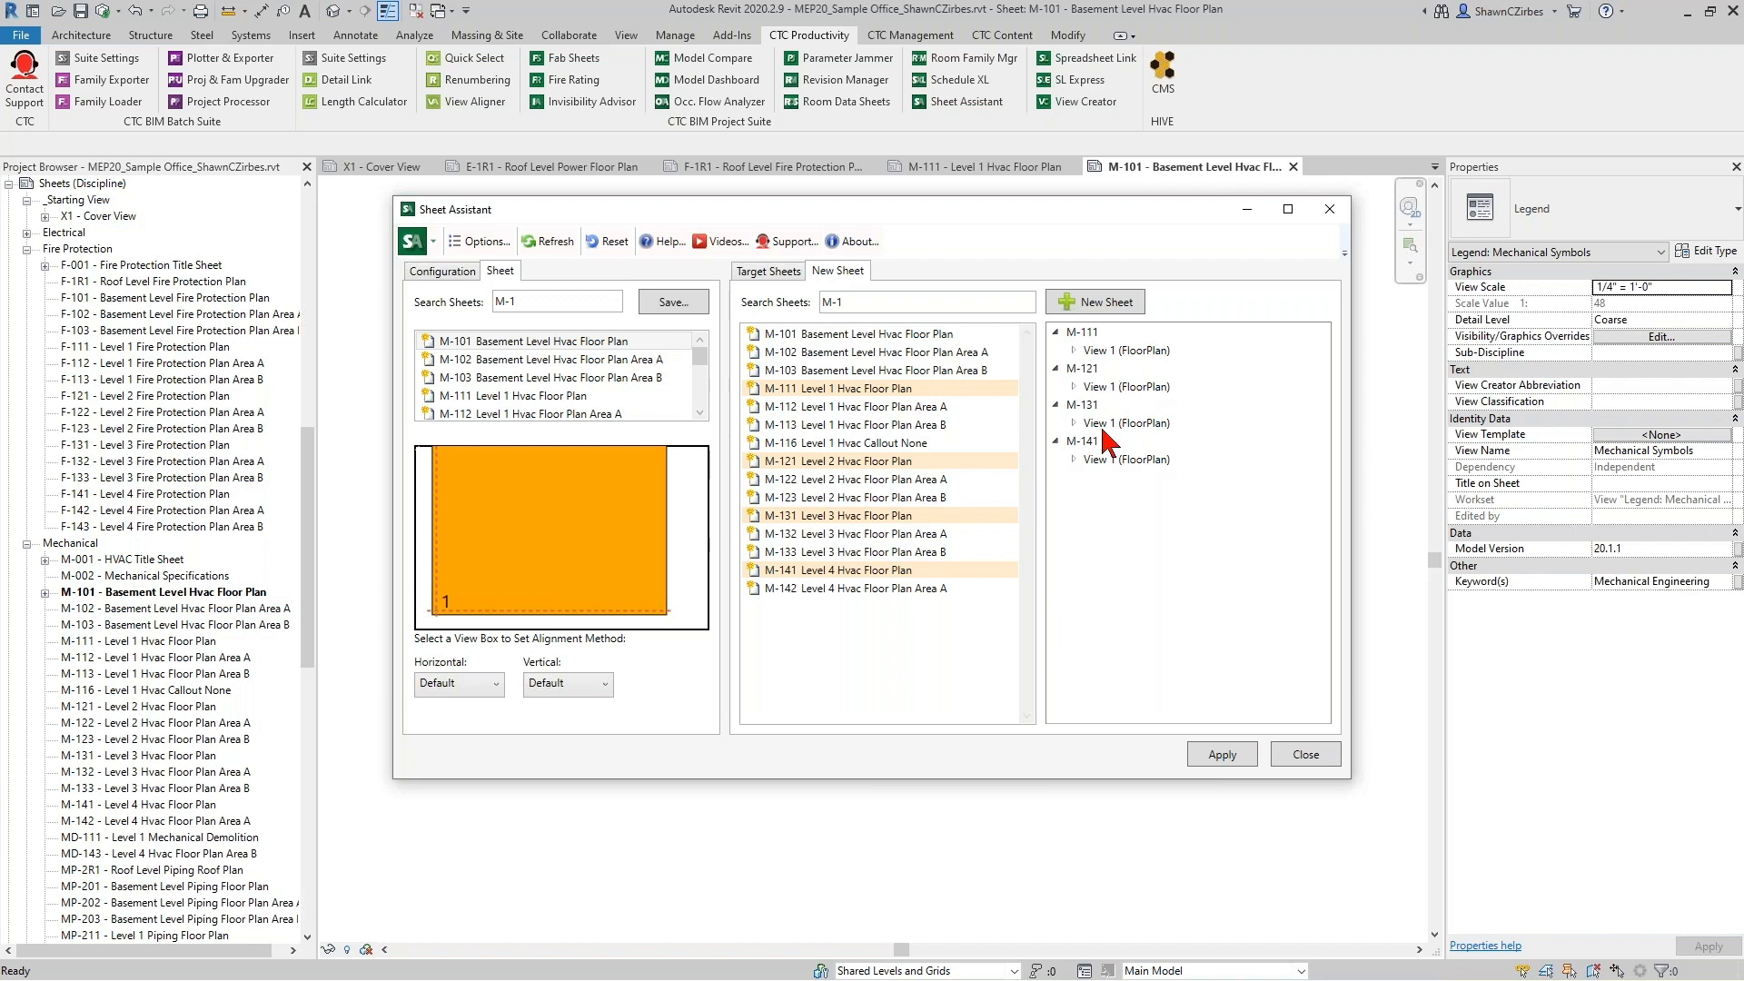
# Assign the existing unplaced view FloorPlan - HVAC Floor Plan-01 to View 1 of sheet M-111.
pyautogui.click(1074, 351)
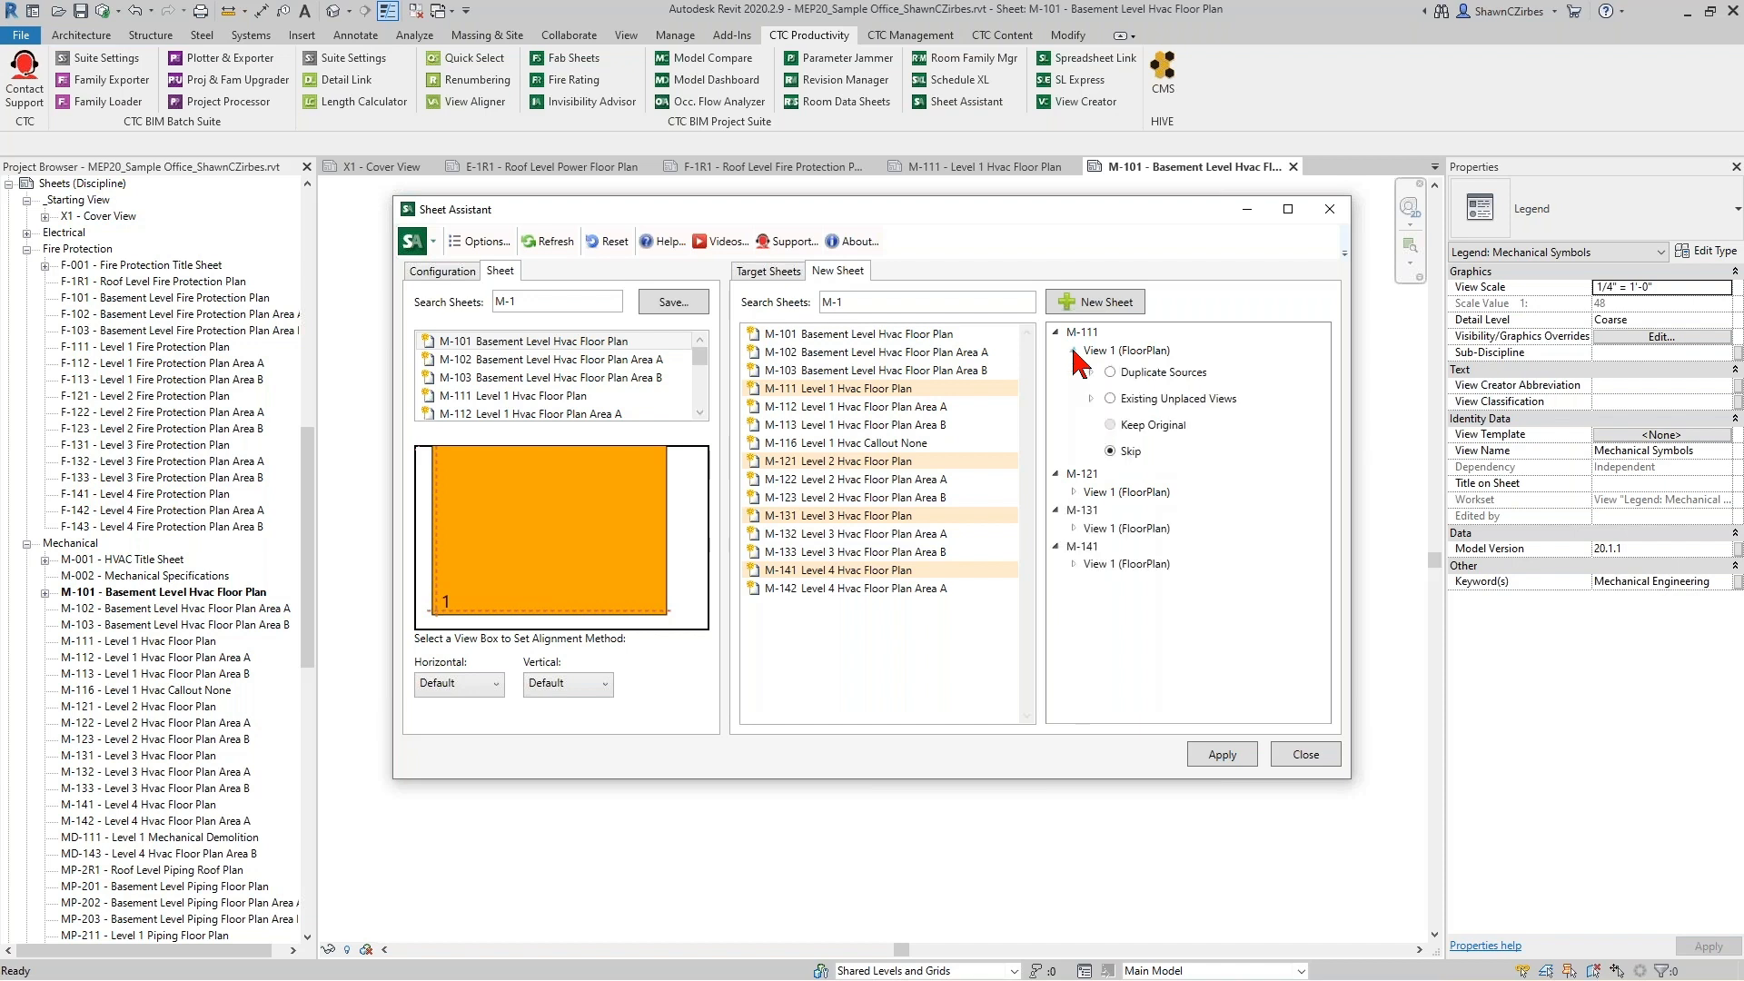
pyautogui.click(1110, 399)
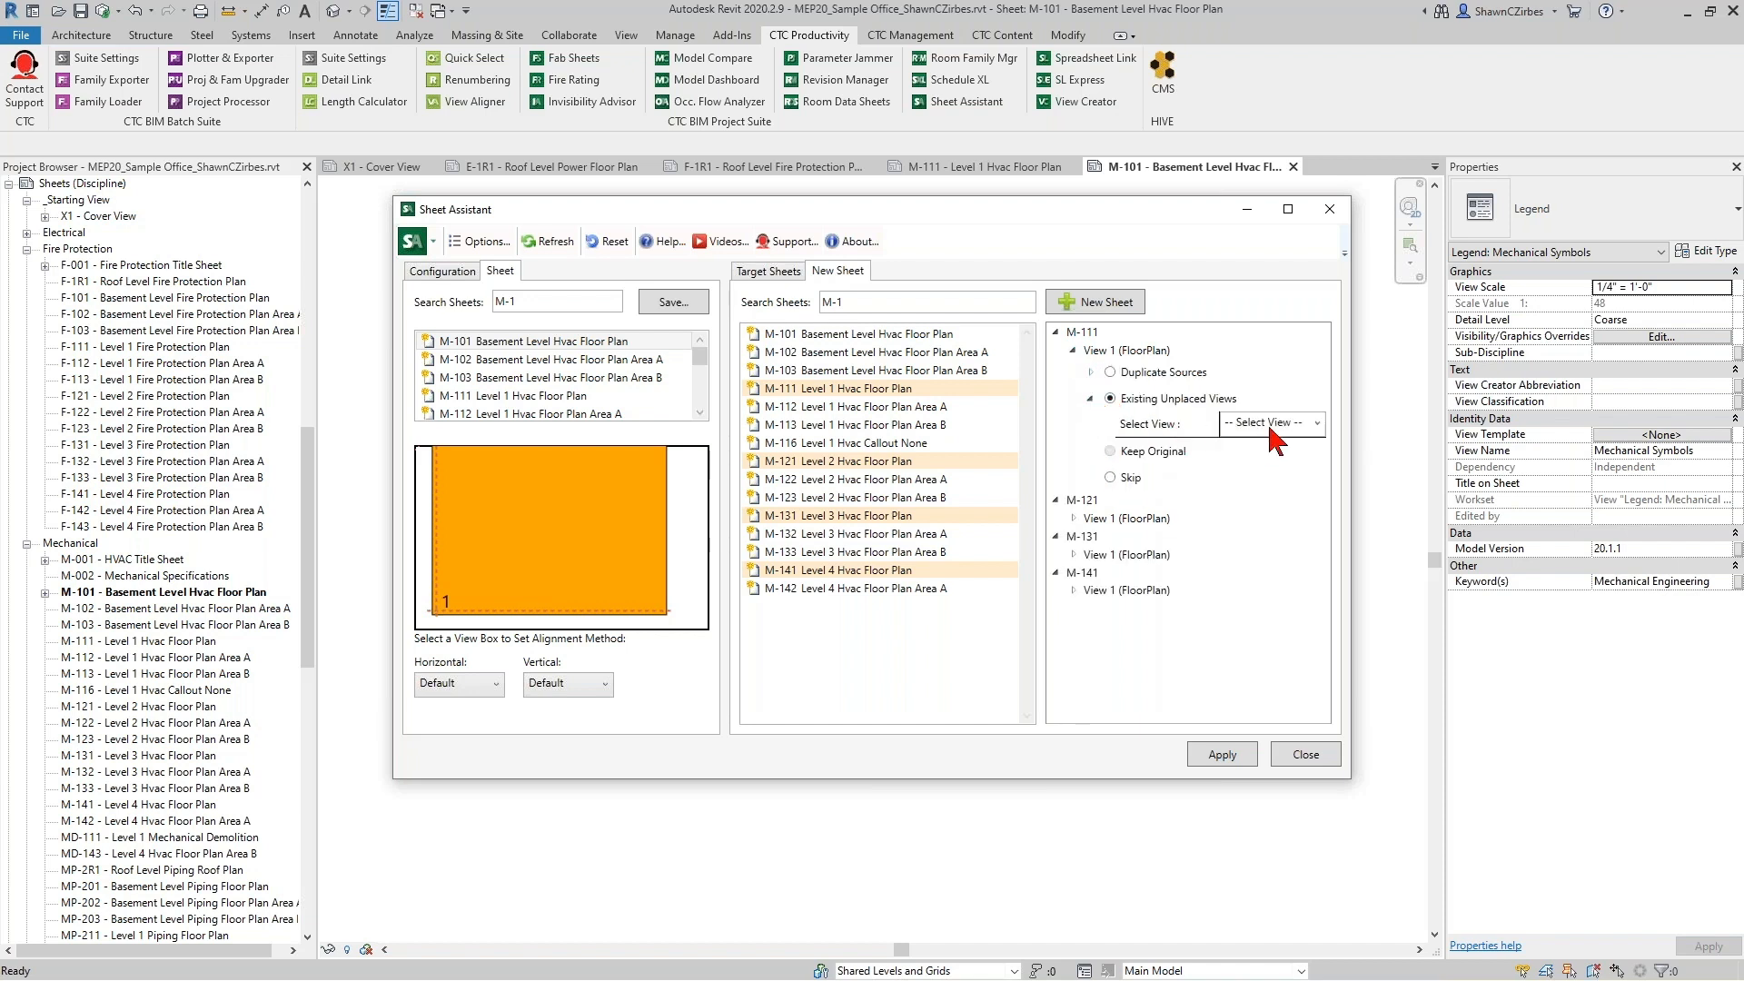
pyautogui.click(1270, 427)
pyautogui.click(1318, 423)
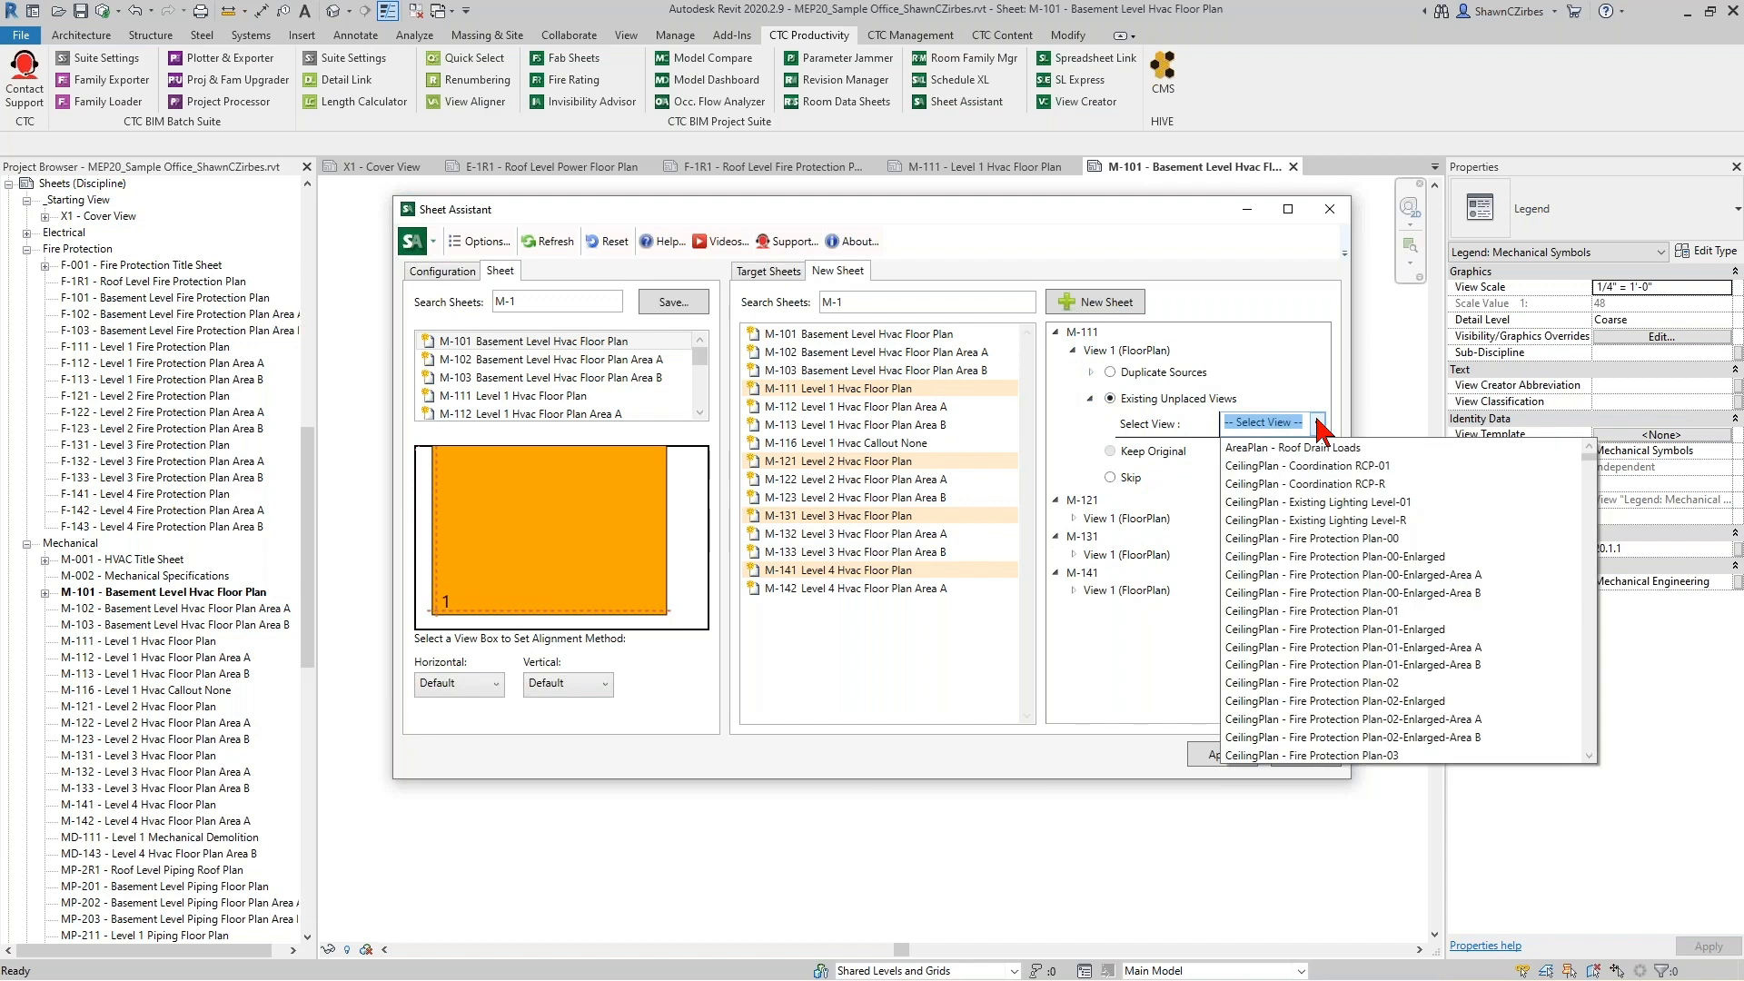
pyautogui.scroll(-10, 1409, 590)
pyautogui.scroll(-8, 1504, 704)
pyautogui.scroll(-10, 1295, 595)
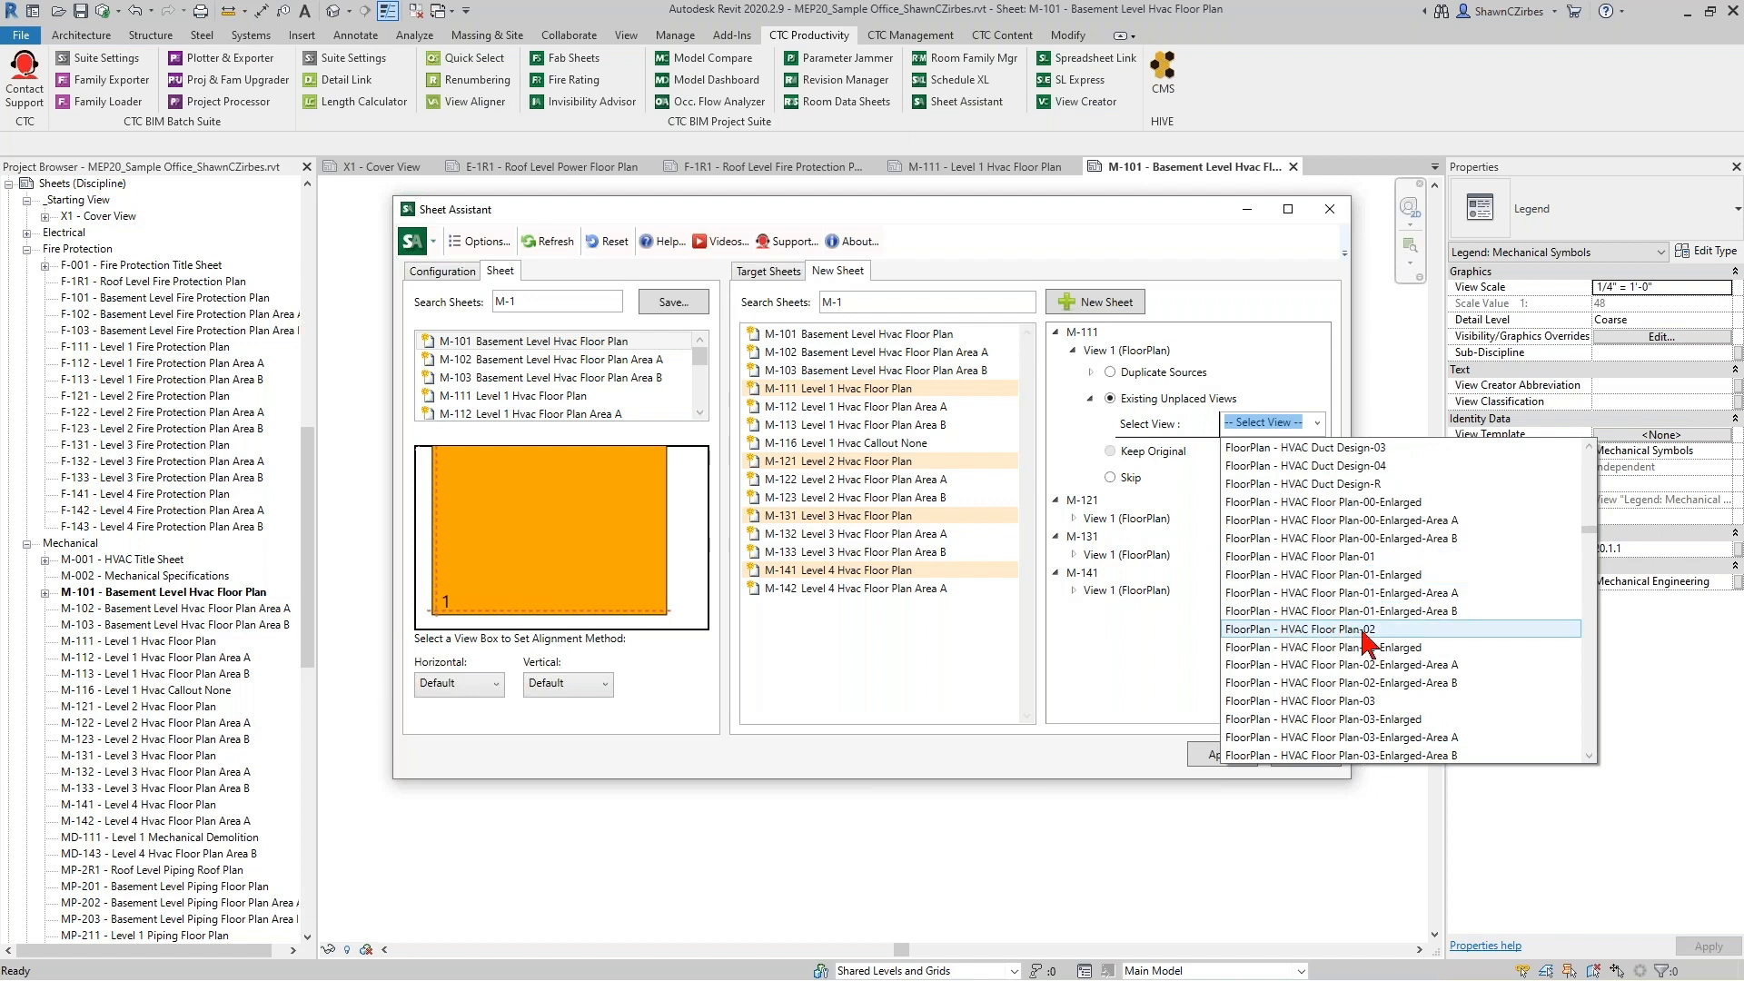
pyautogui.click(1372, 557)
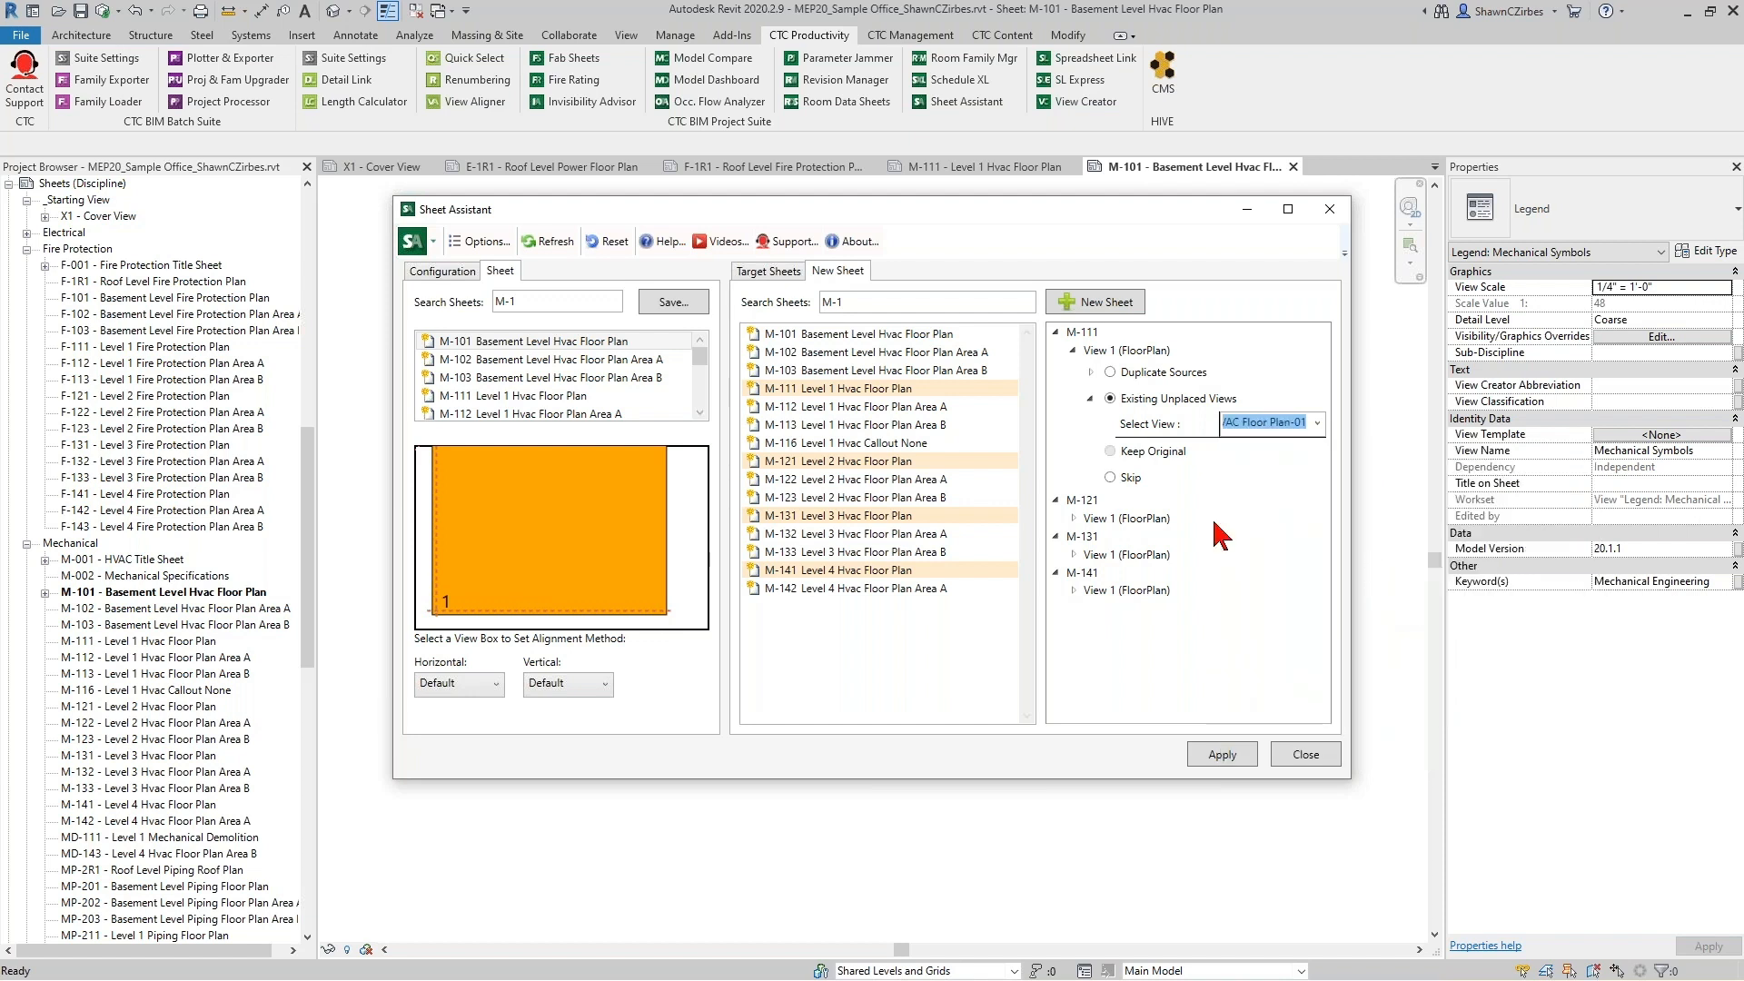
# Assign the existing unplaced view FloorPlan - HVAC Floor Plan-02 to View 1 of sheet M-121.
pyautogui.click(1073, 519)
pyautogui.click(1110, 566)
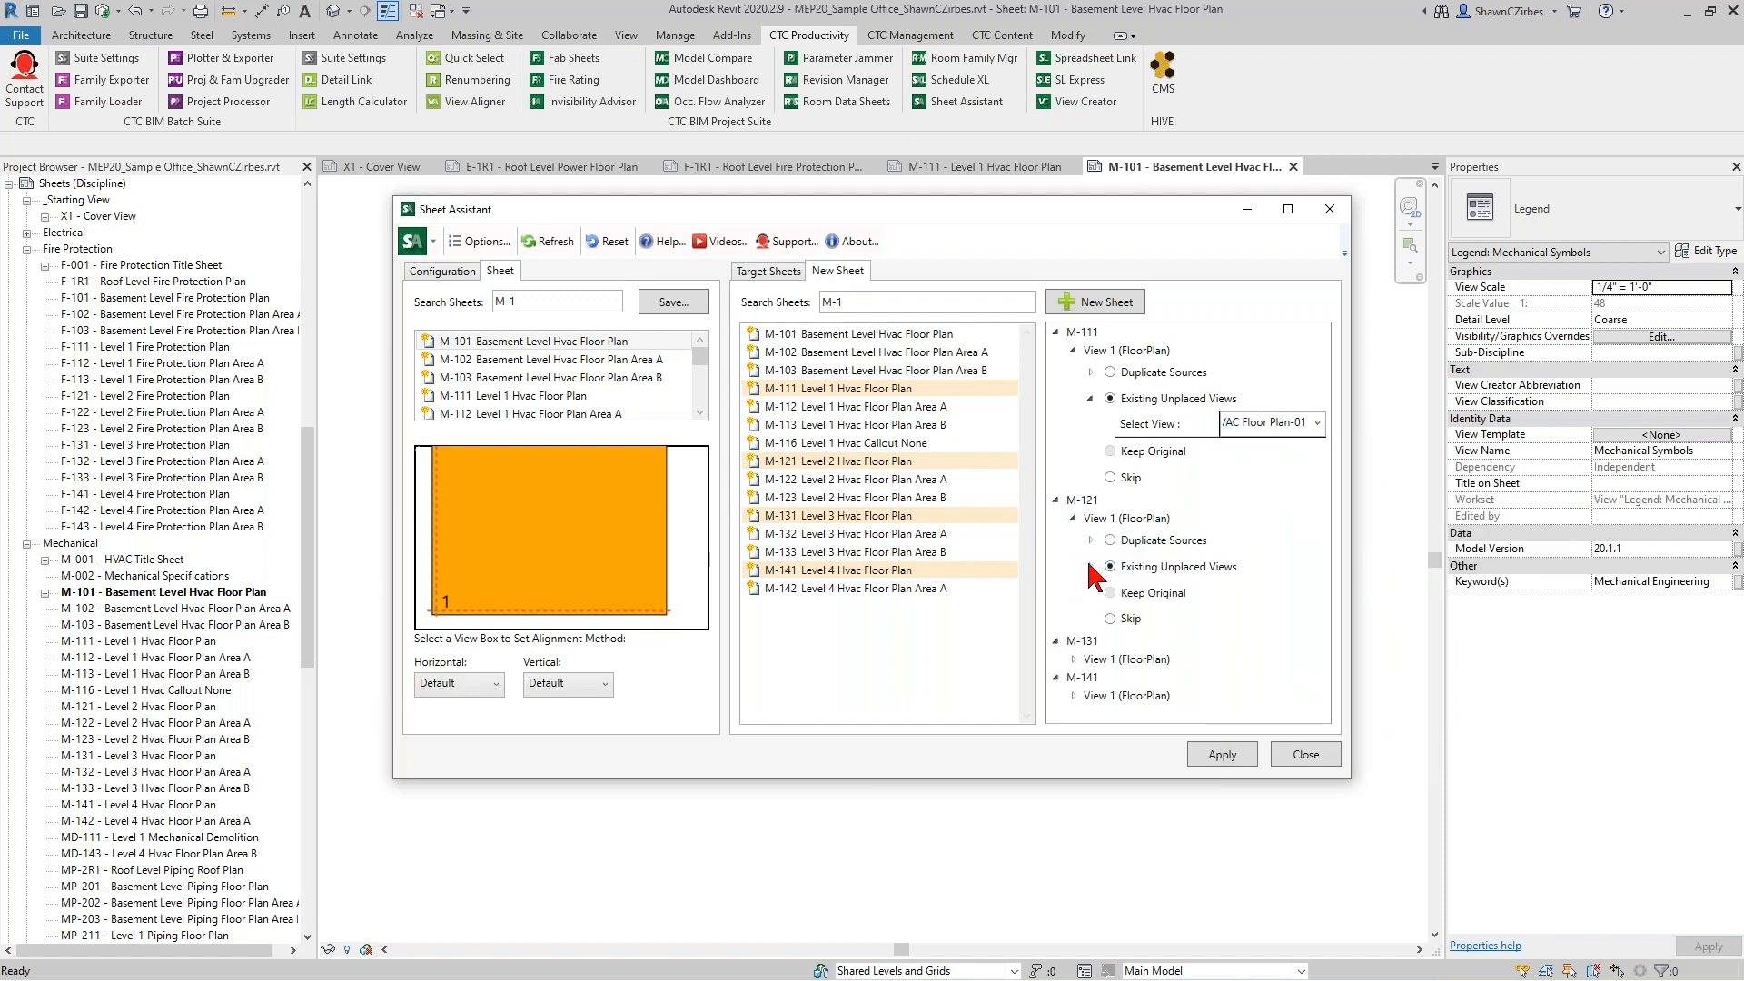
pyautogui.click(1290, 592)
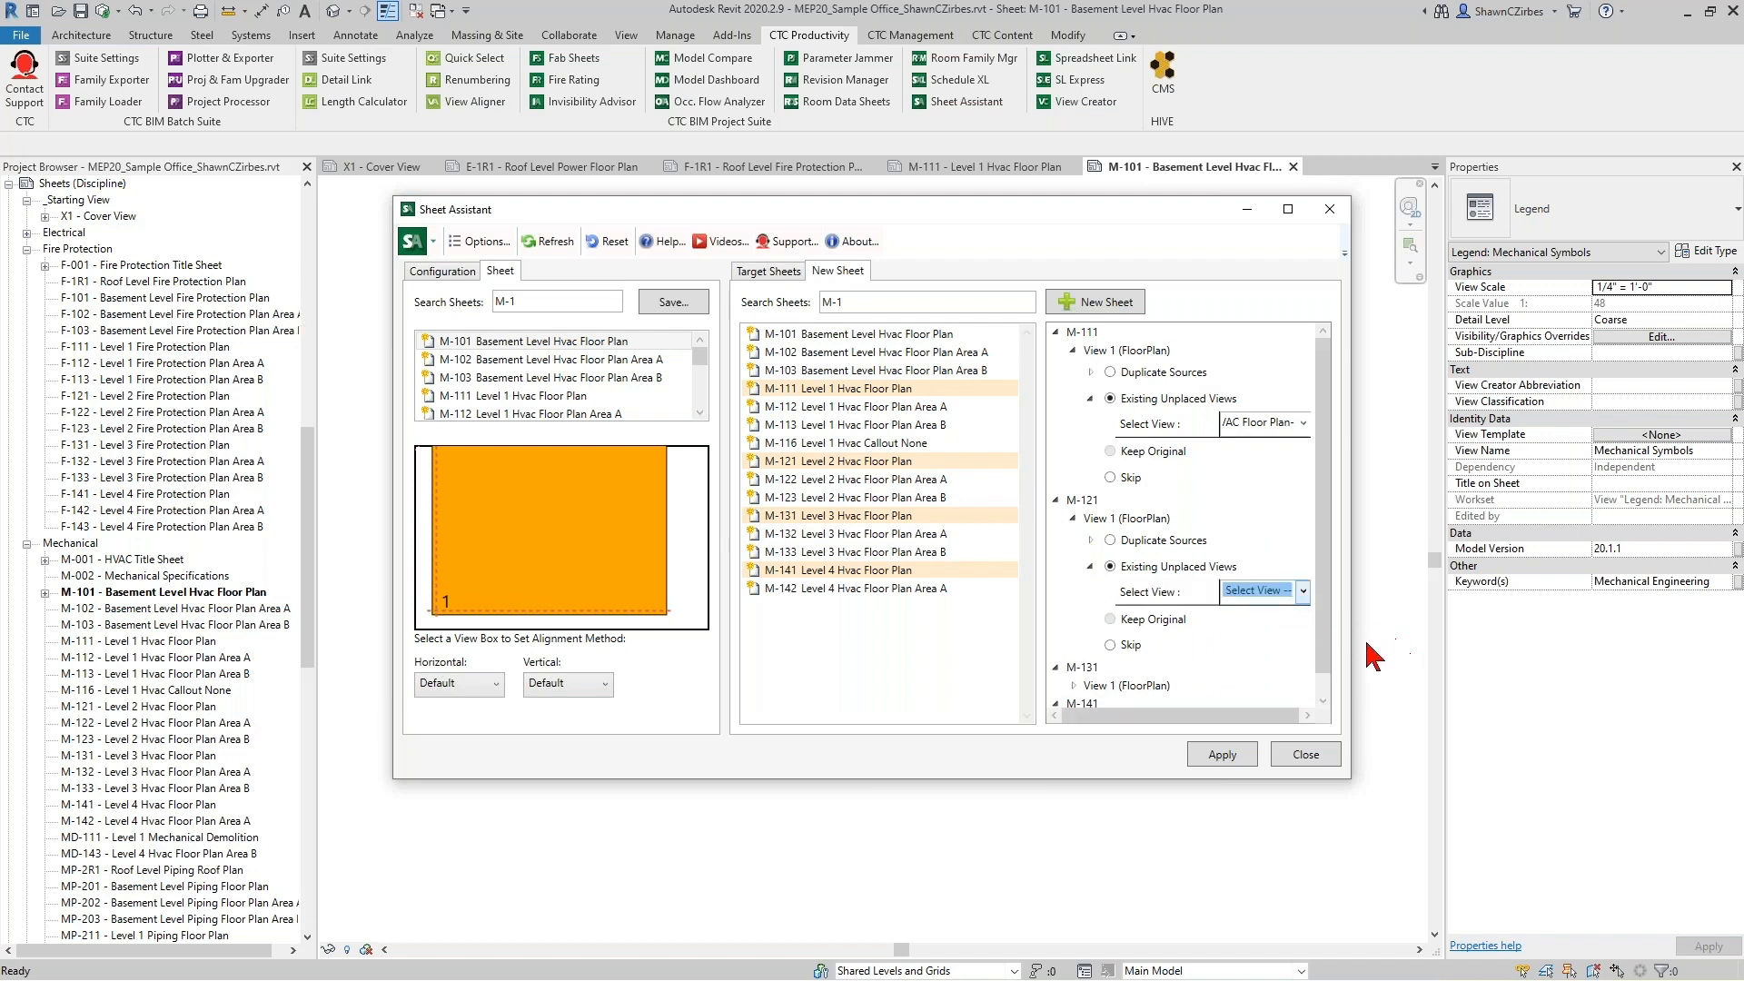
pyautogui.click(1308, 592)
pyautogui.moveTo(1590, 626); pyautogui.dragTo(1590, 685)
pyautogui.scroll(-5, 1592, 704)
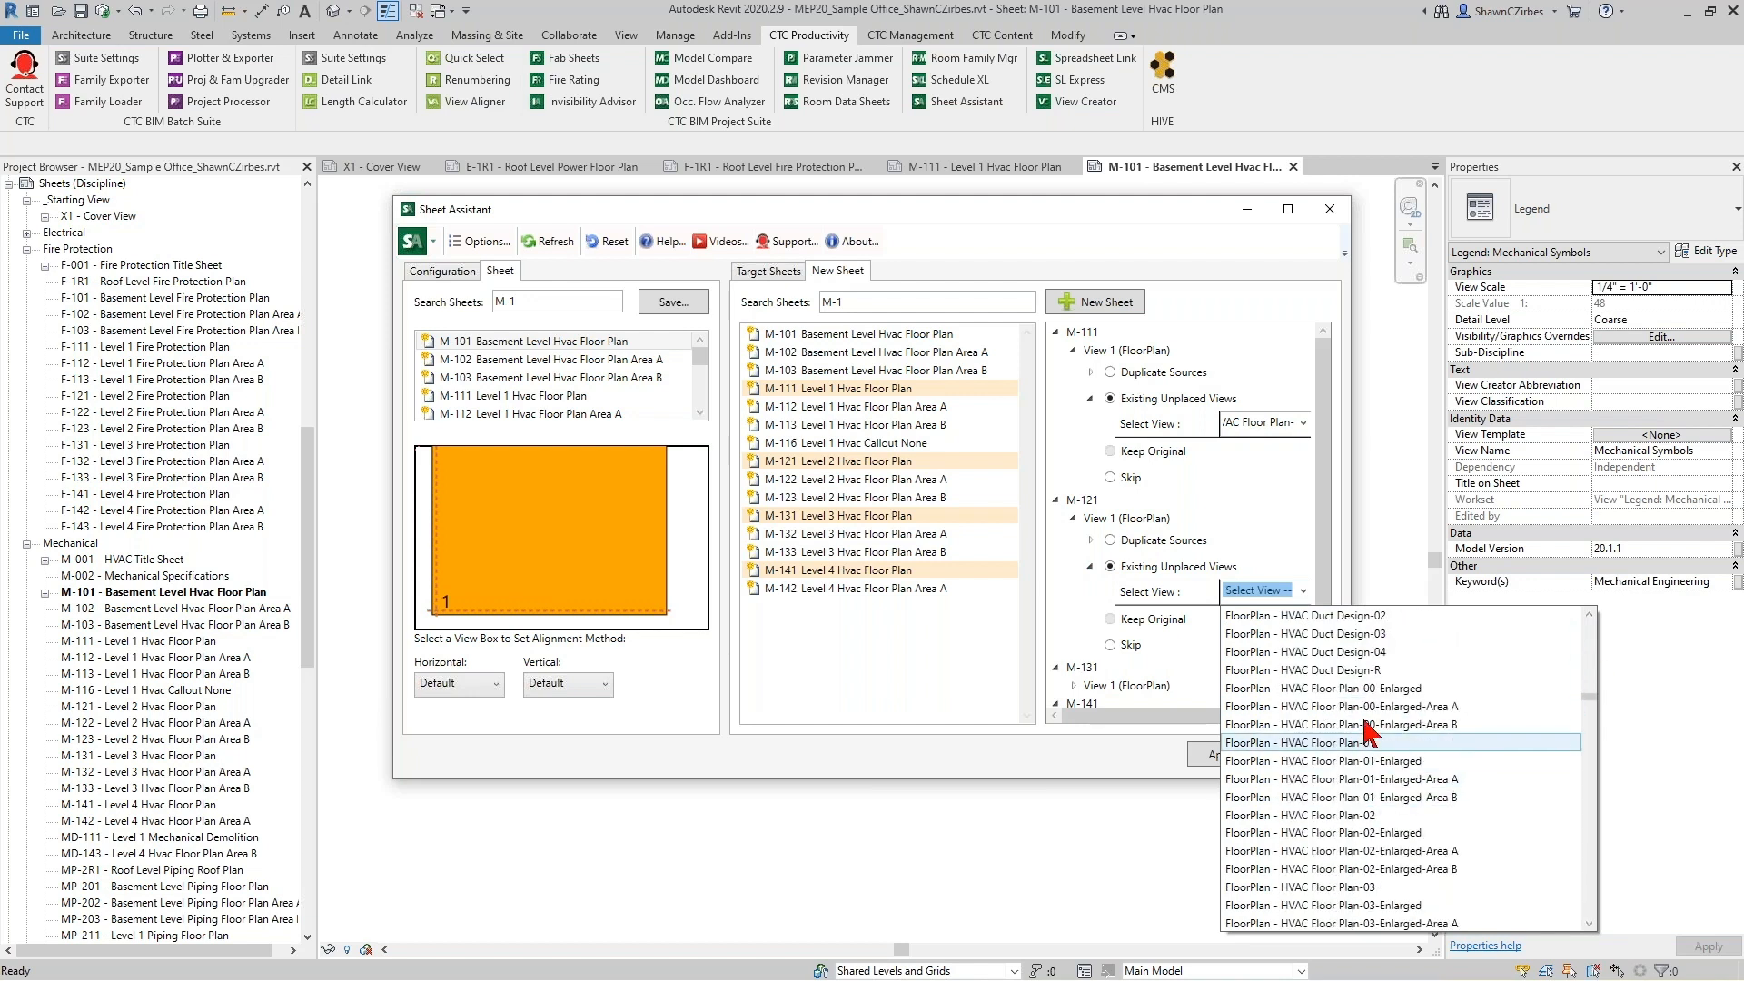
pyautogui.click(1368, 815)
# Set View 1 of sheet M-131 to use Existing Unplaced Views.
pyautogui.scroll(-1, 1086, 650)
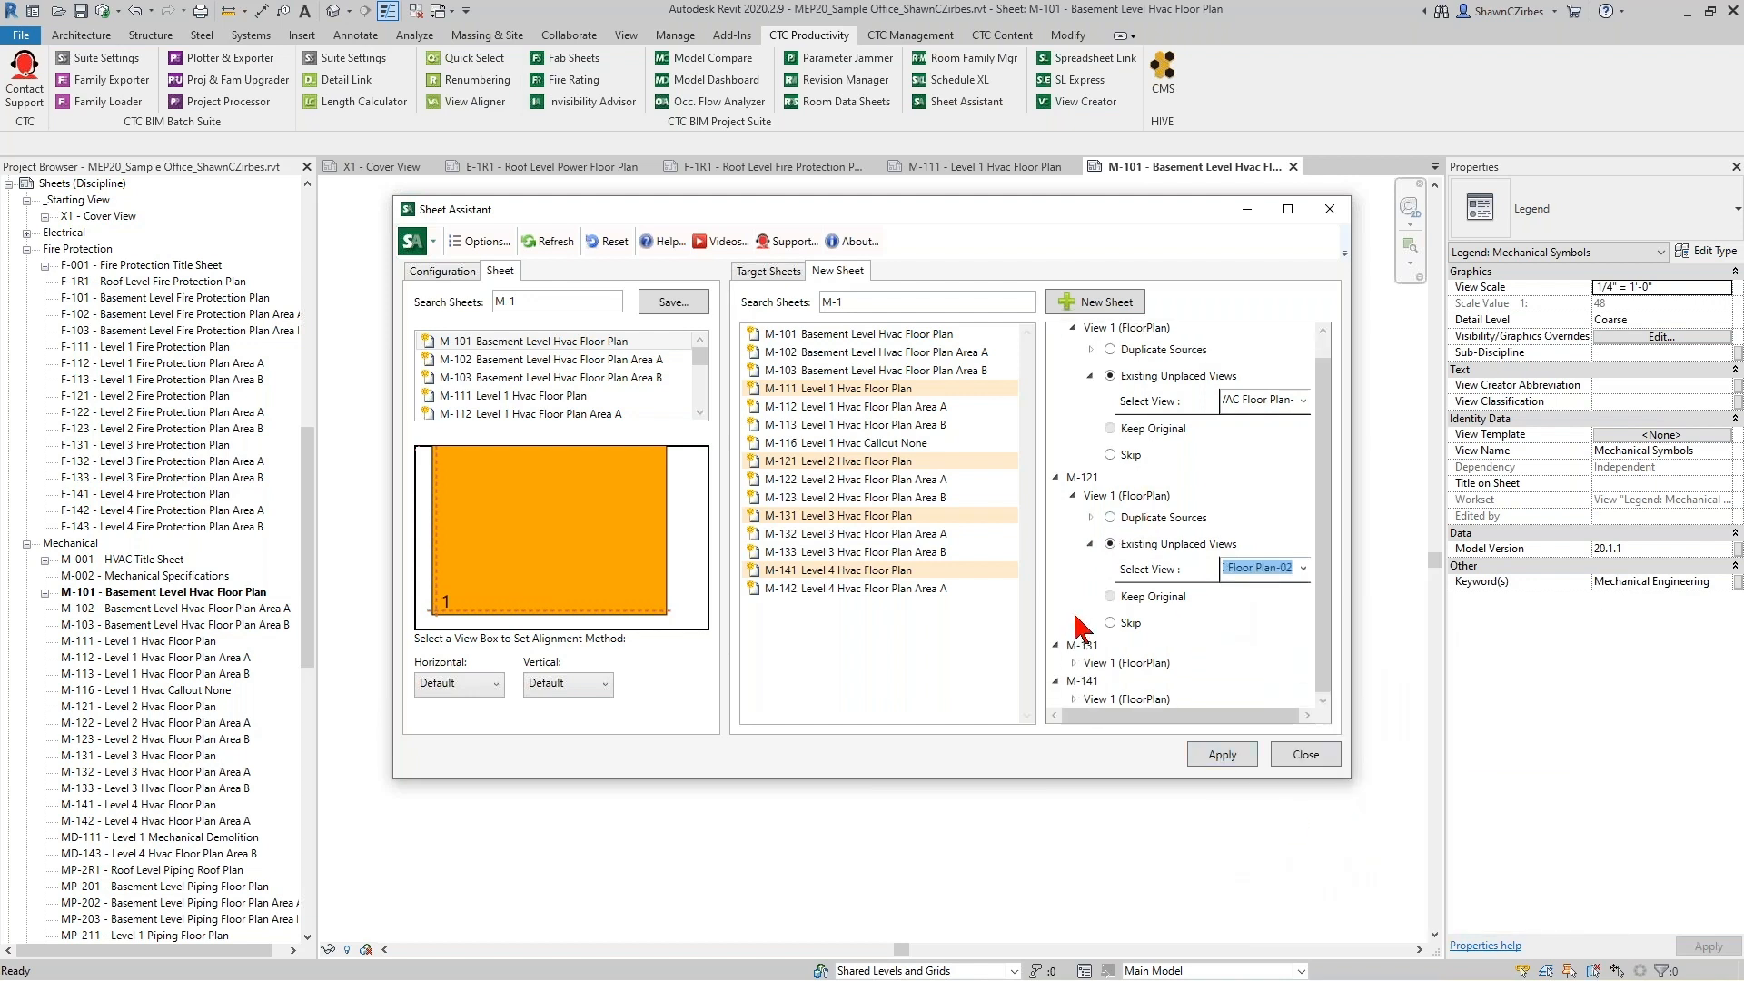
pyautogui.click(1074, 662)
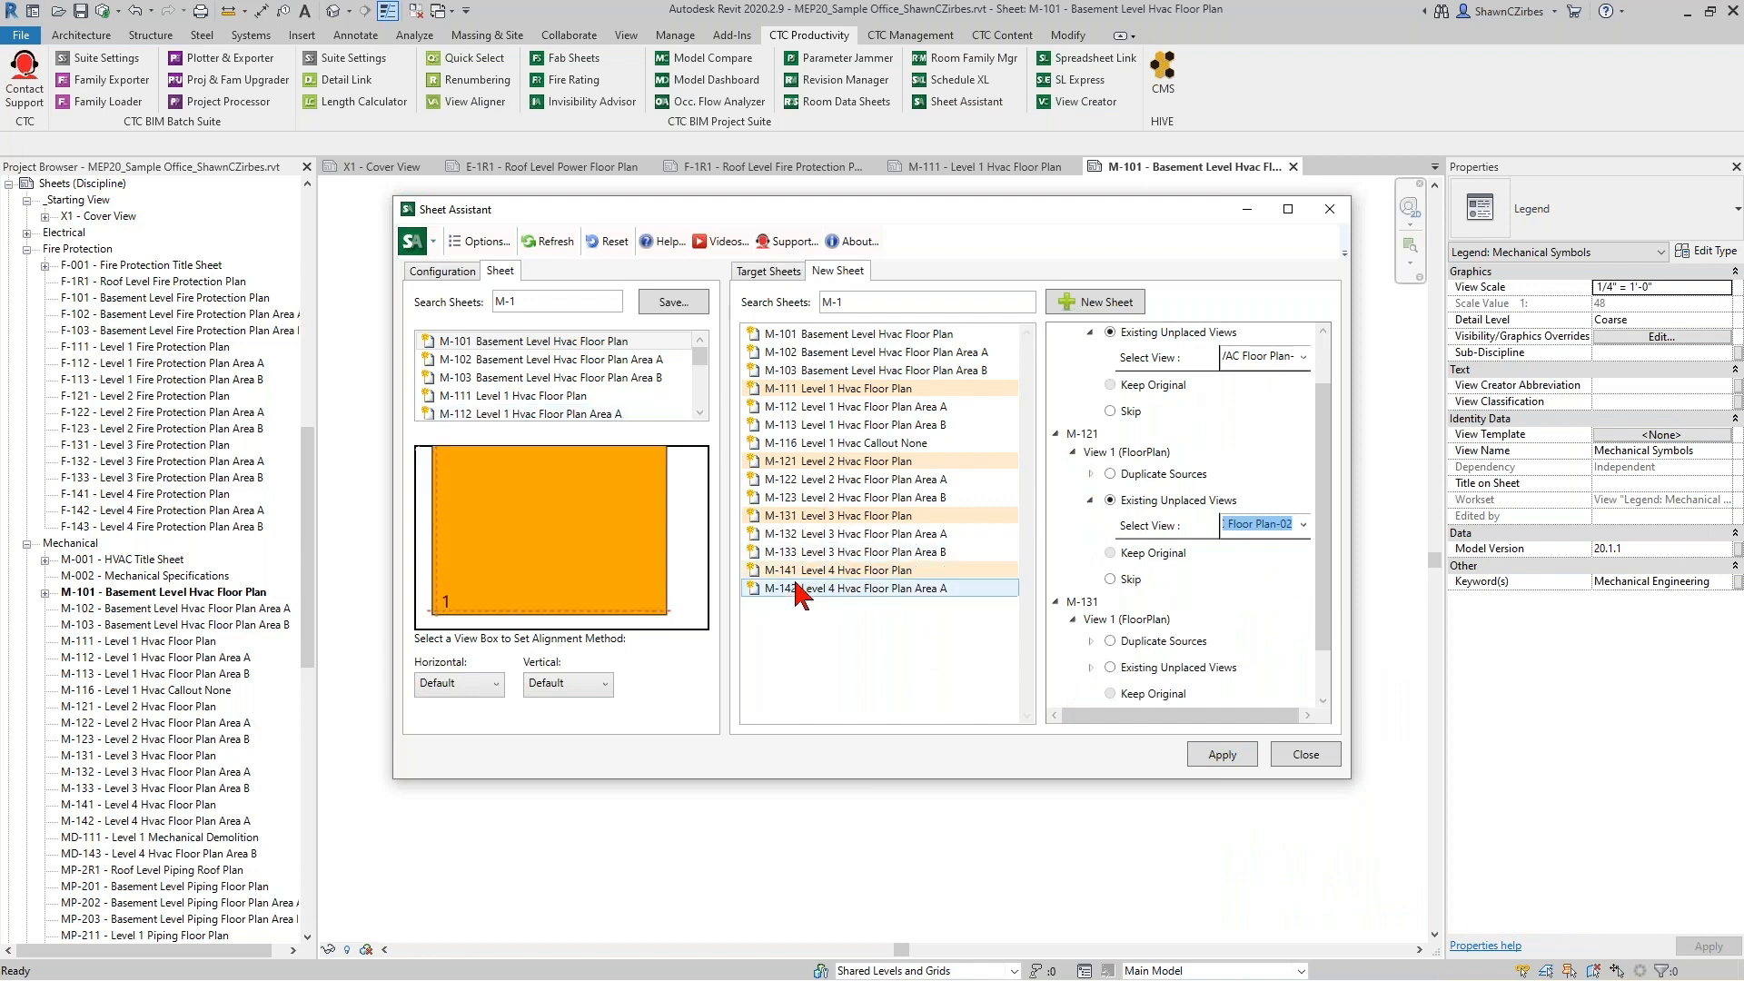
pyautogui.scroll(-1, 1199, 627)
pyautogui.click(1115, 606)
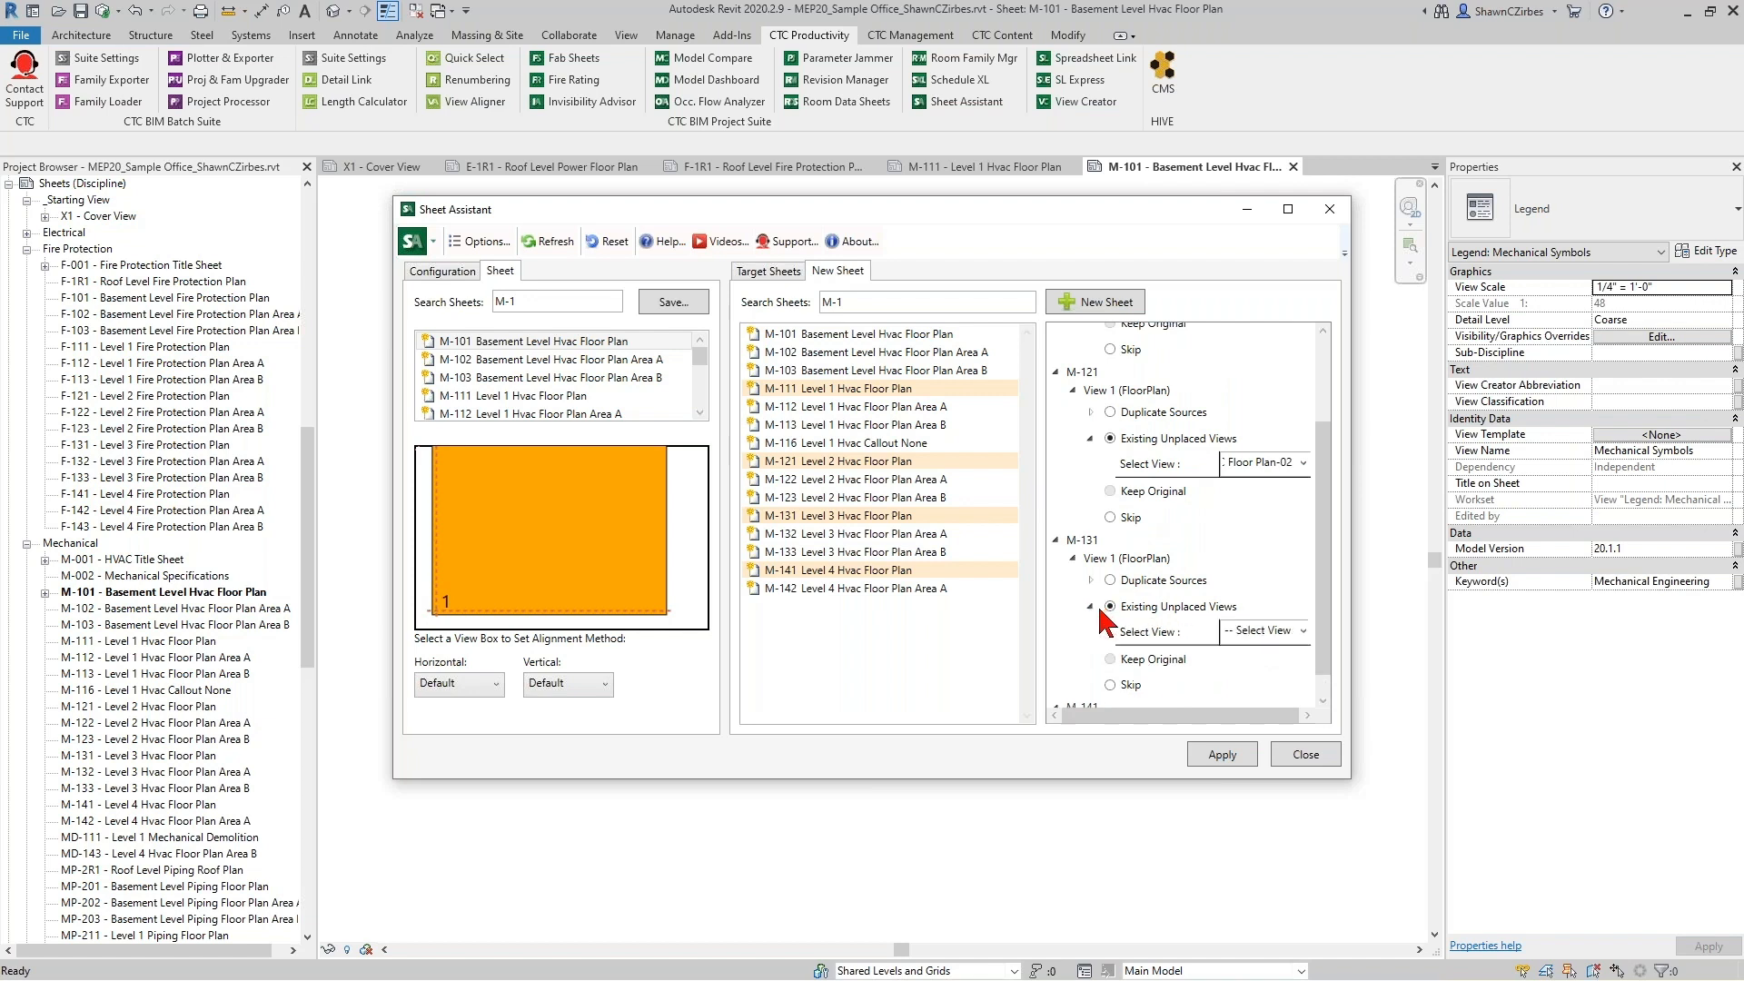
pyautogui.scroll(-1, 1254, 643)
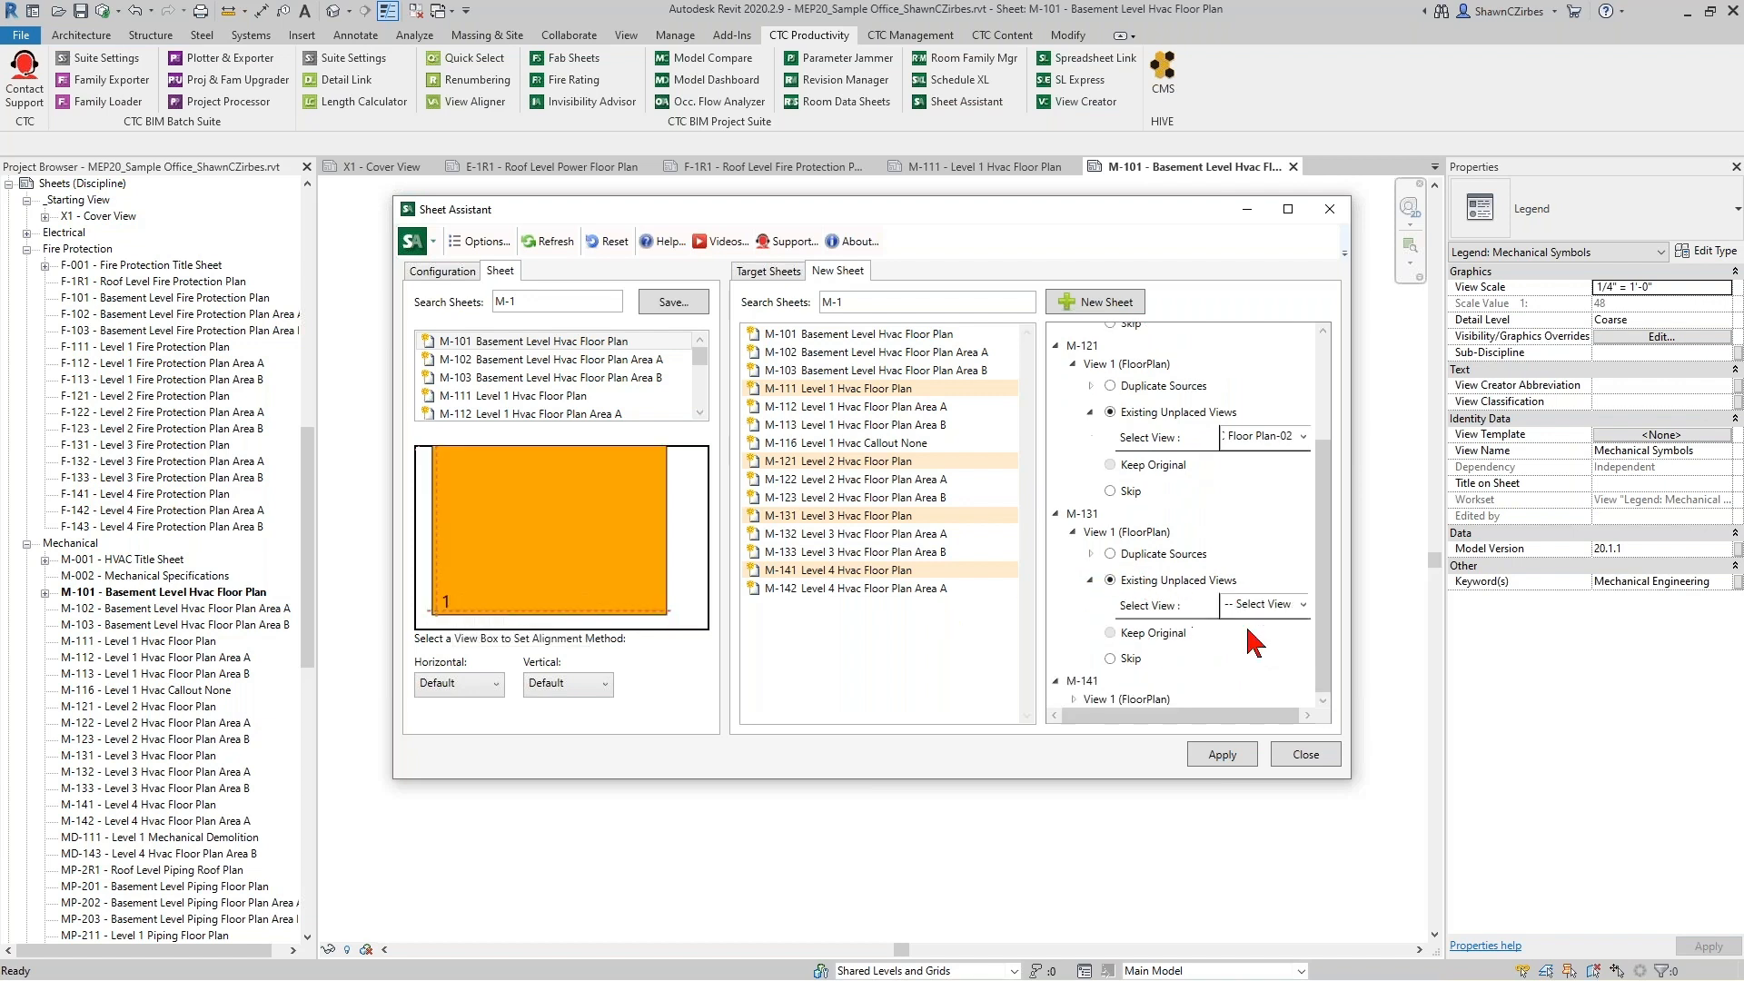
# Assign the existing unplaced view FloorPlan - HVAC Floor Plan-04 to View 1 of sheet M-141.
pyautogui.click(1073, 699)
pyautogui.scroll(-2, 1091, 688)
pyautogui.click(1110, 643)
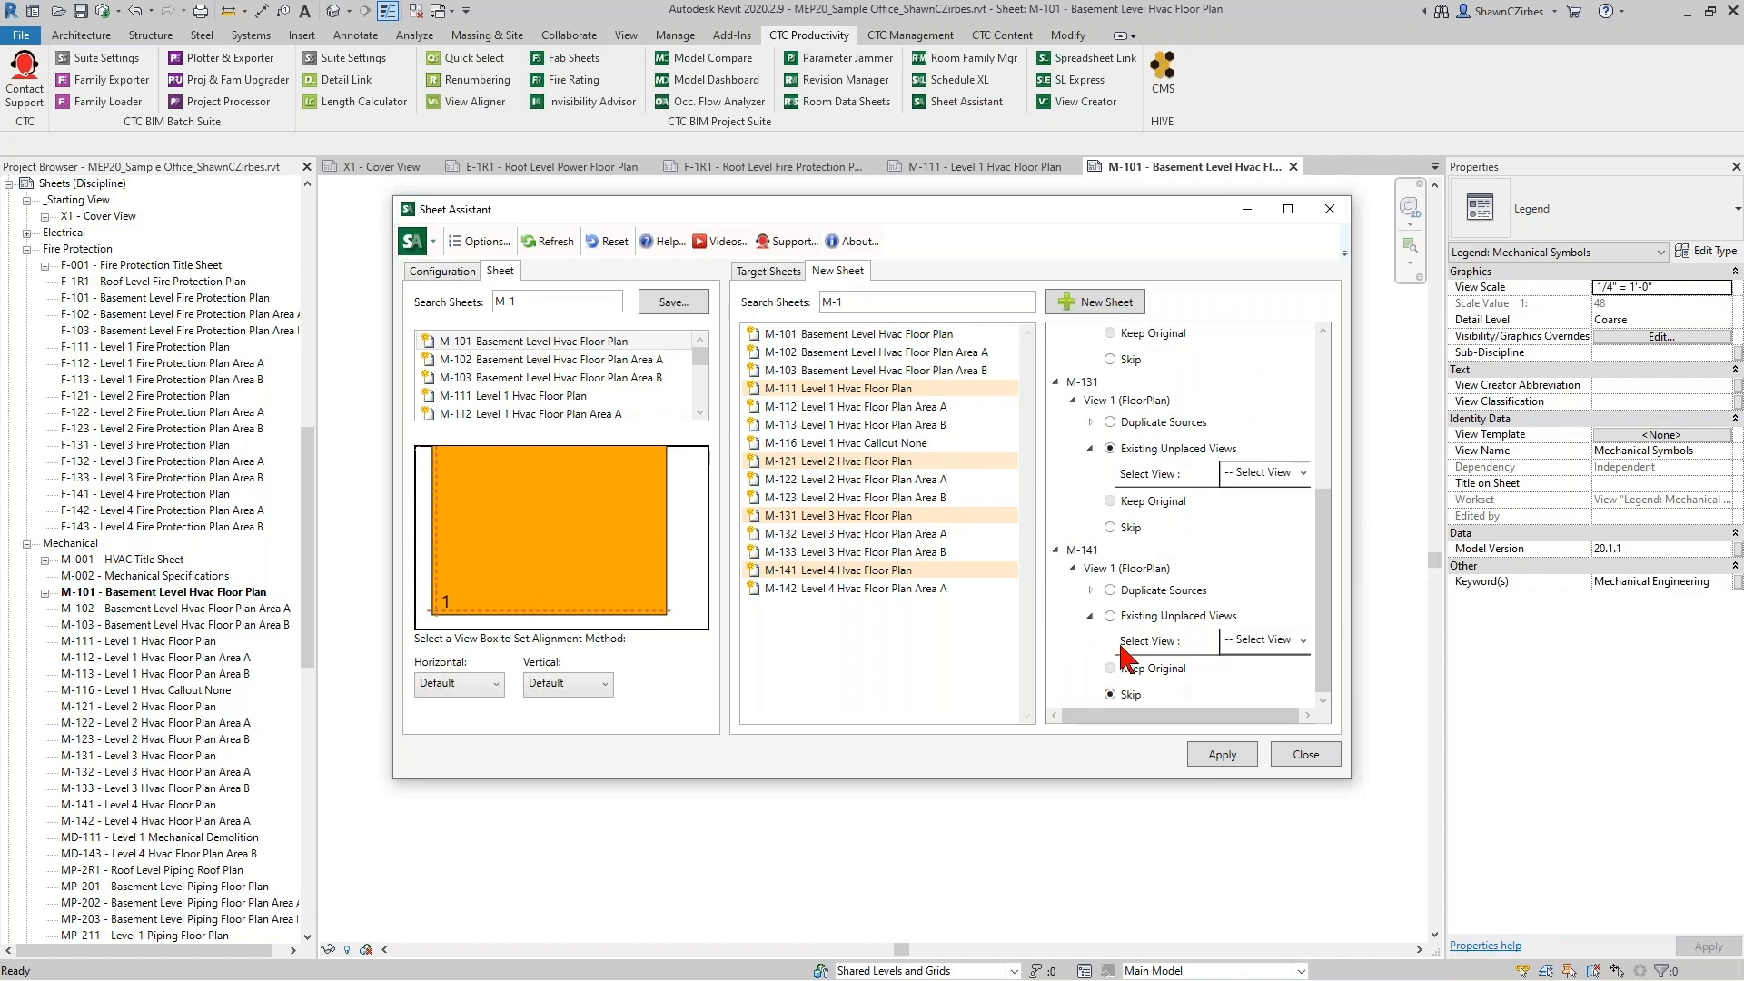
pyautogui.click(1306, 641)
pyautogui.scroll(-5, 1590, 722)
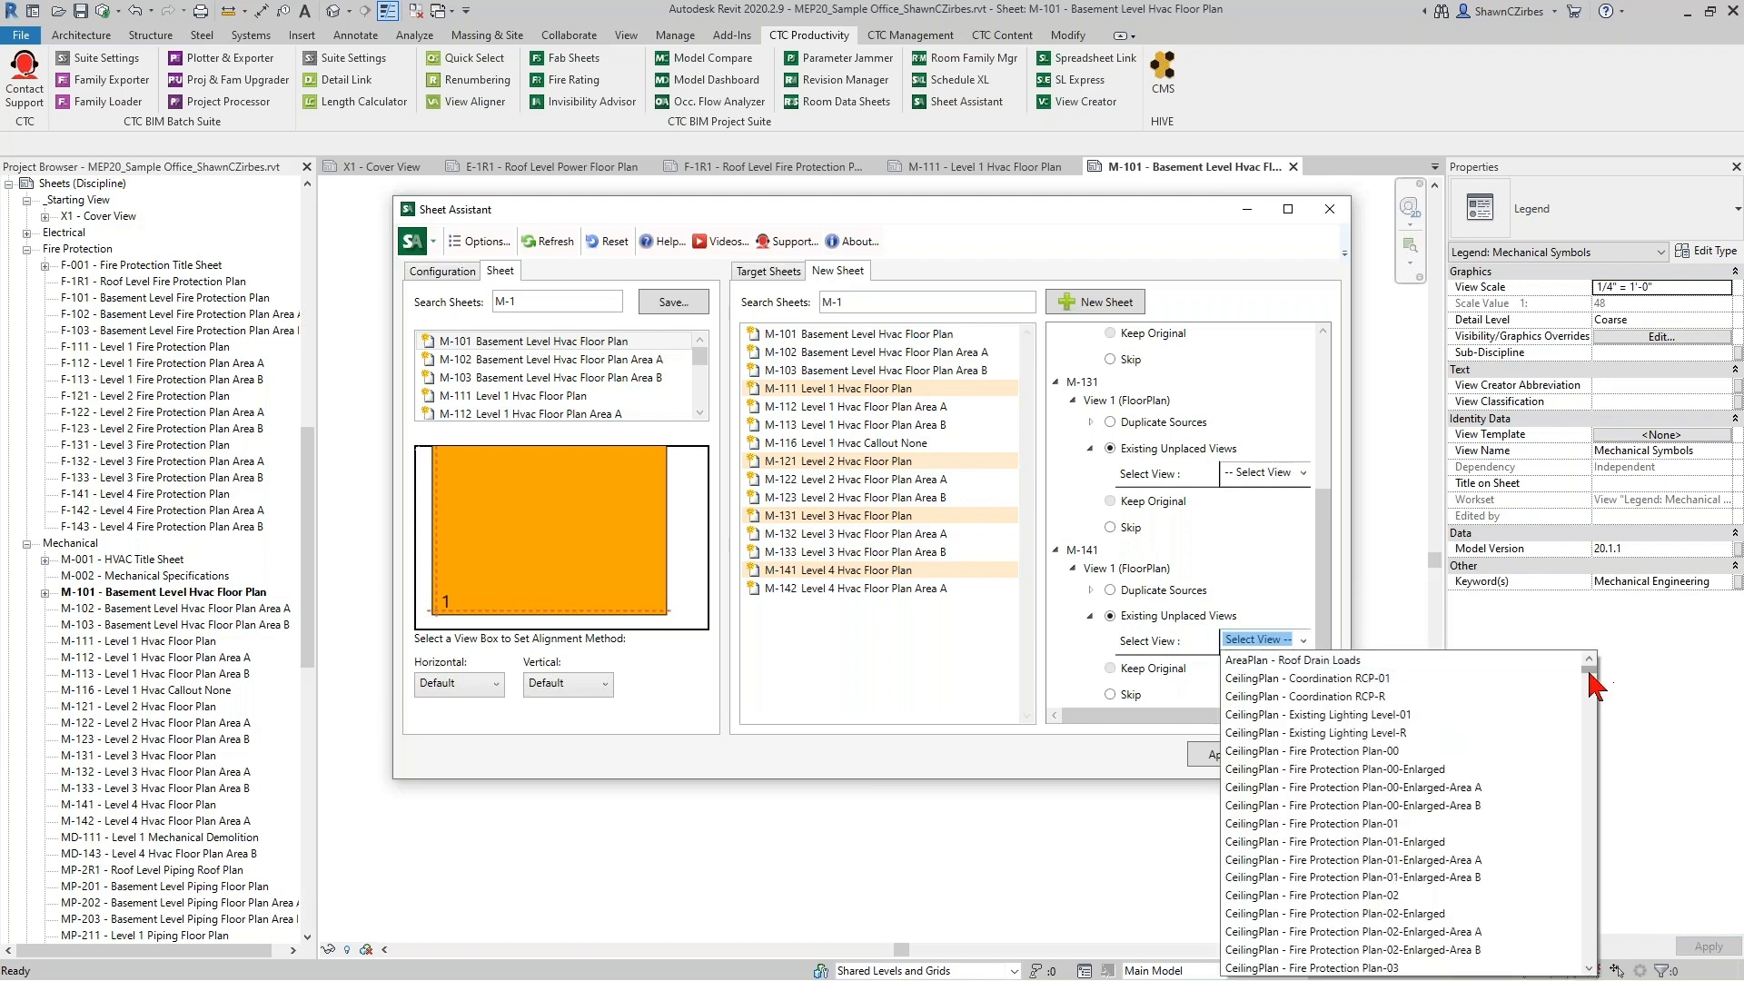
pyautogui.scroll(-5, 1590, 727)
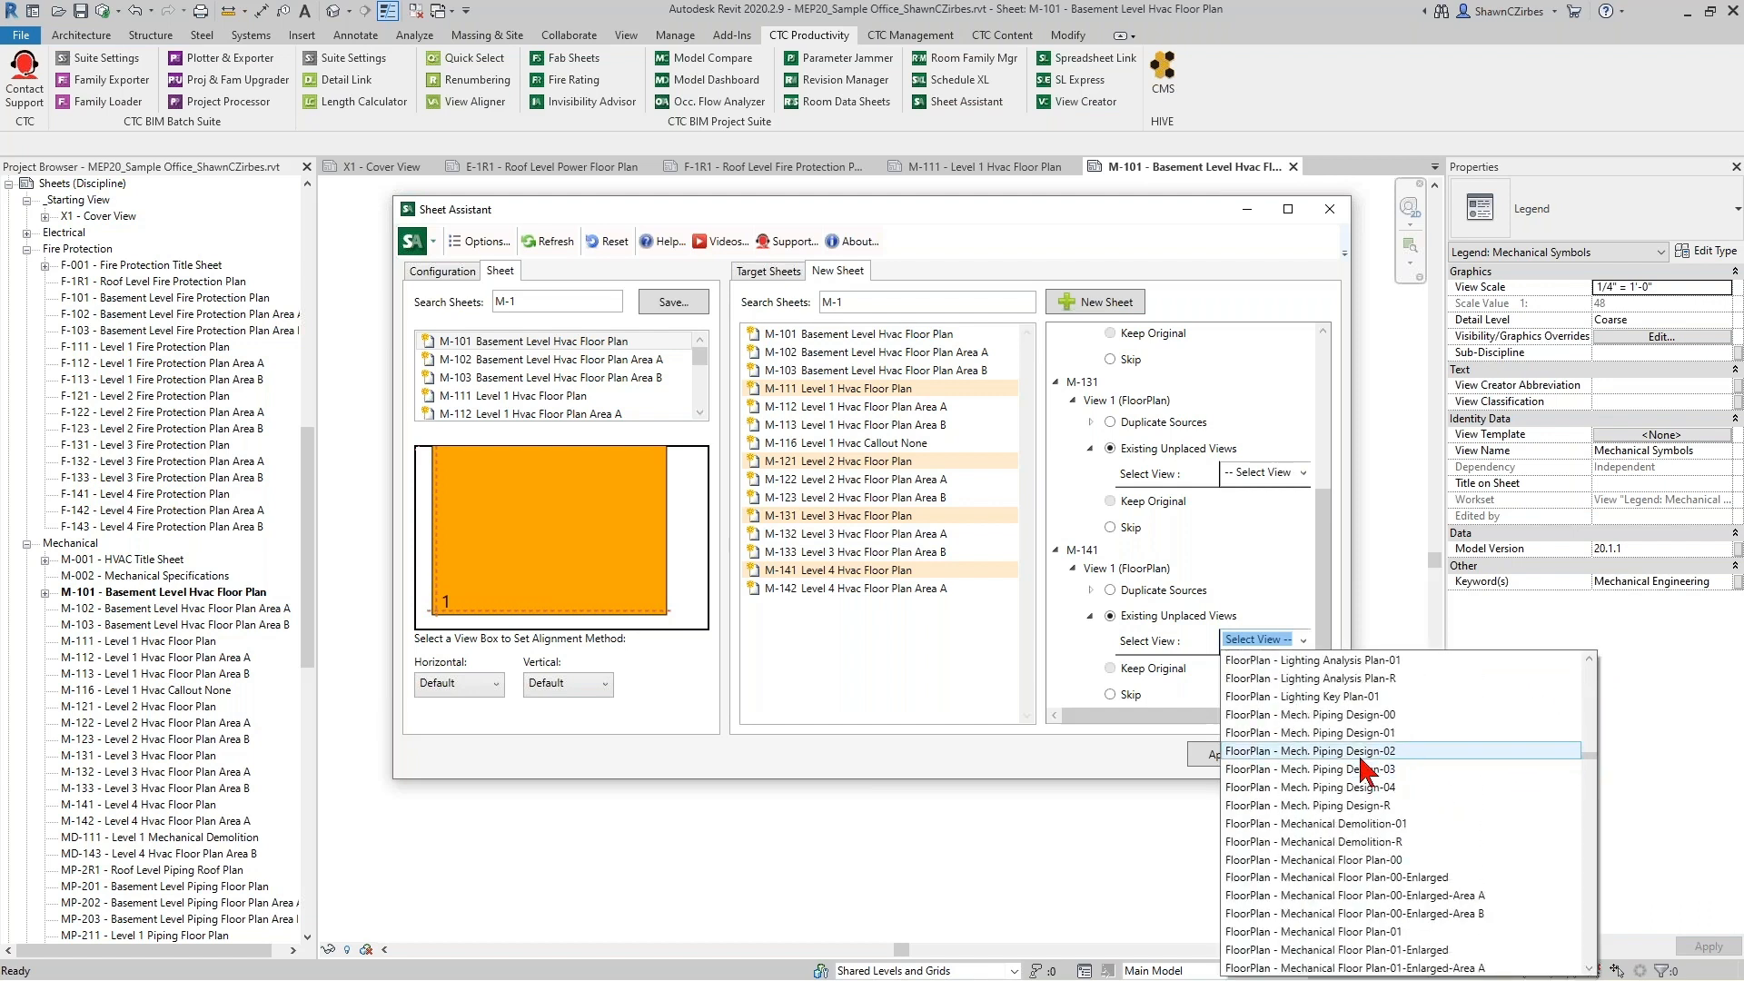
pyautogui.scroll(5, 1367, 772)
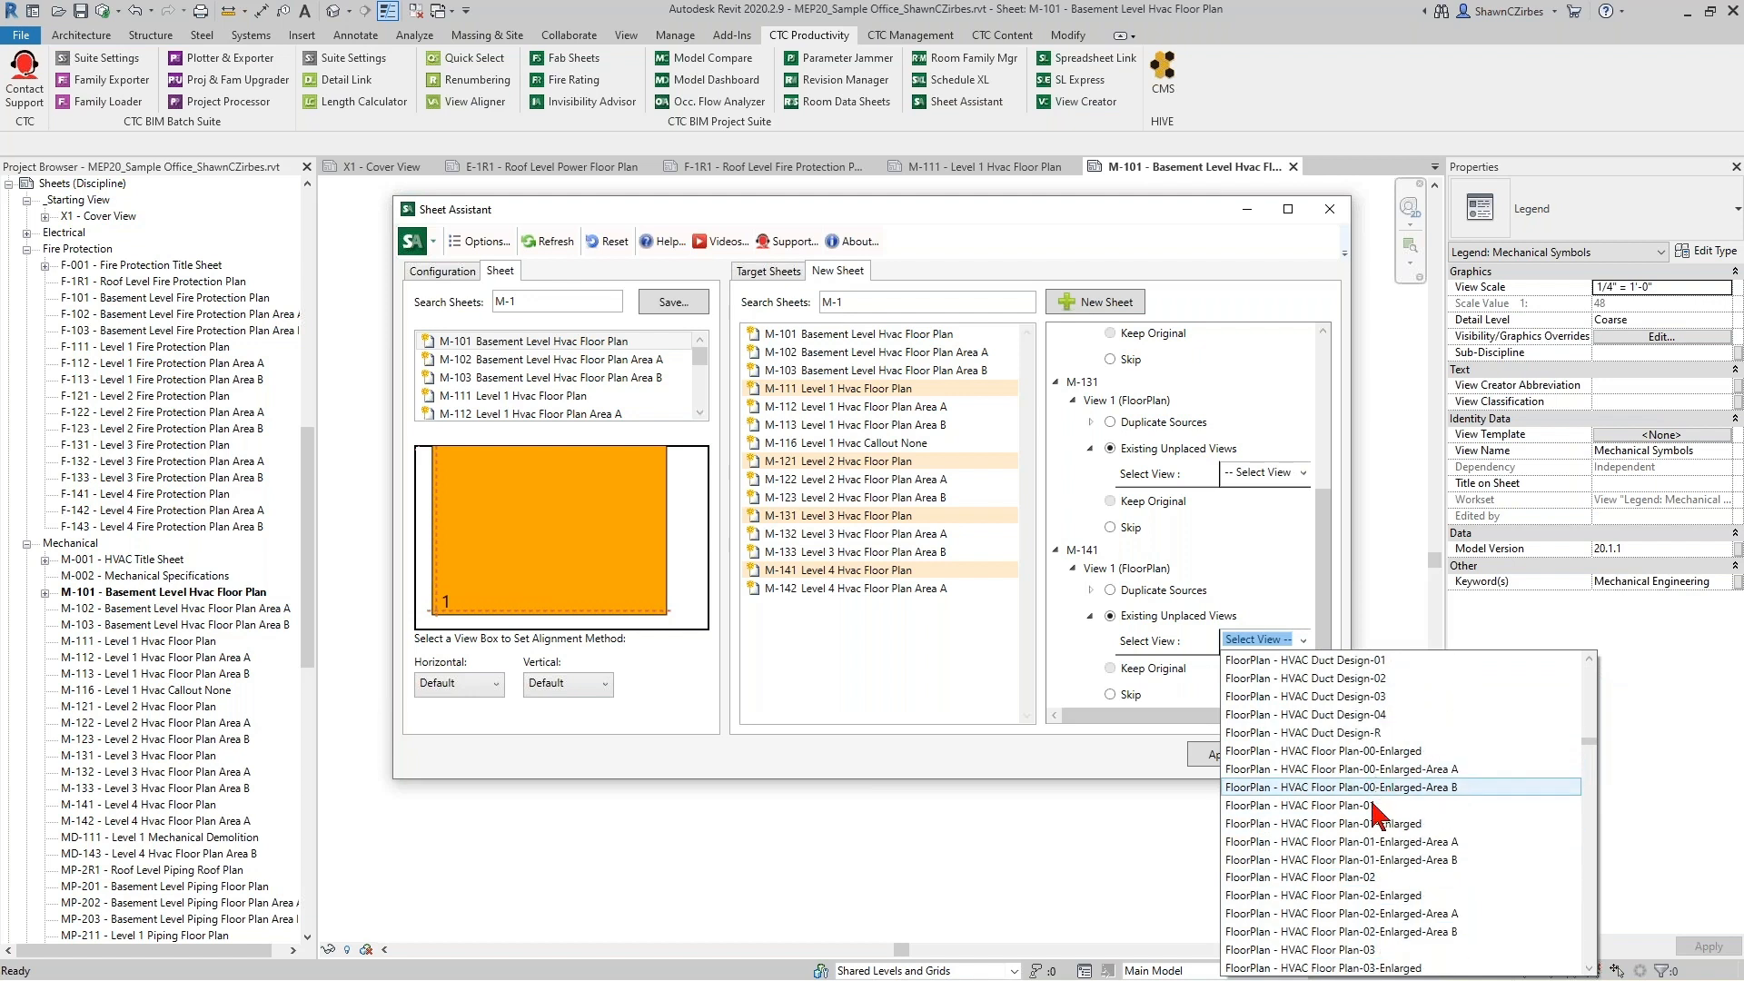
pyautogui.click(1363, 967)
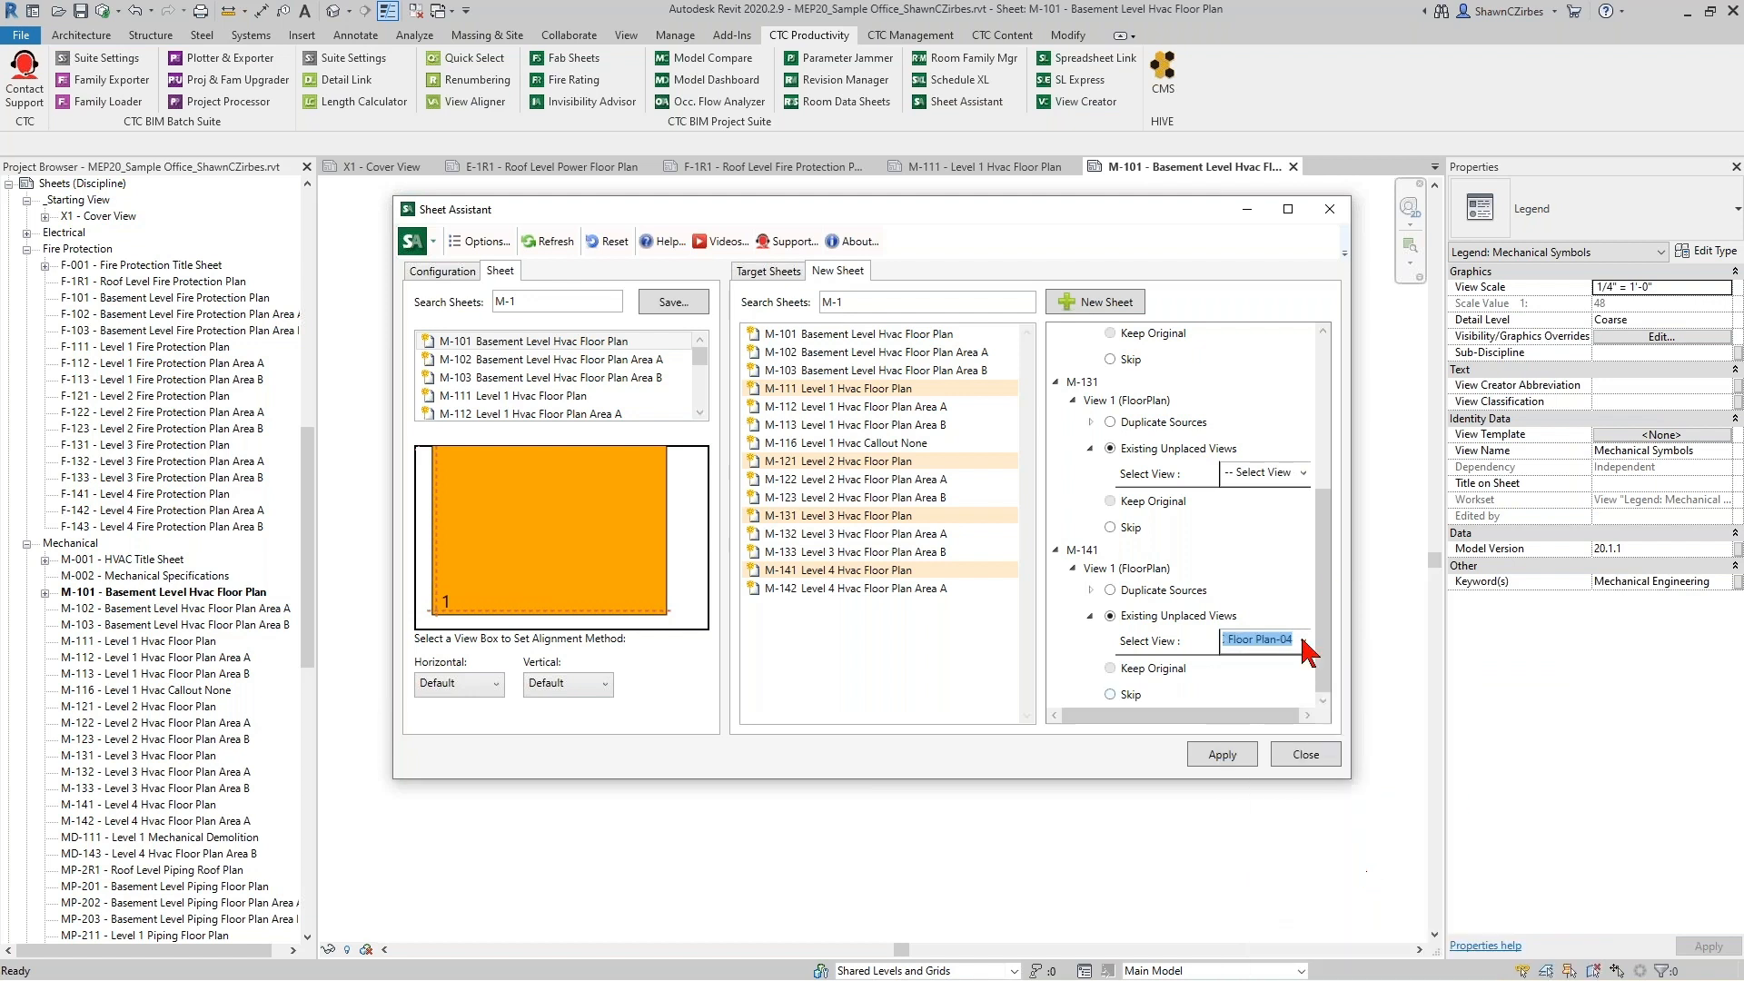
# Assign the existing unplaced view FloorPlan - HVAC Floor Plan-03 to View 1 of sheet M-131 and apply the setup to the four selected sheets.
pyautogui.click(1304, 474)
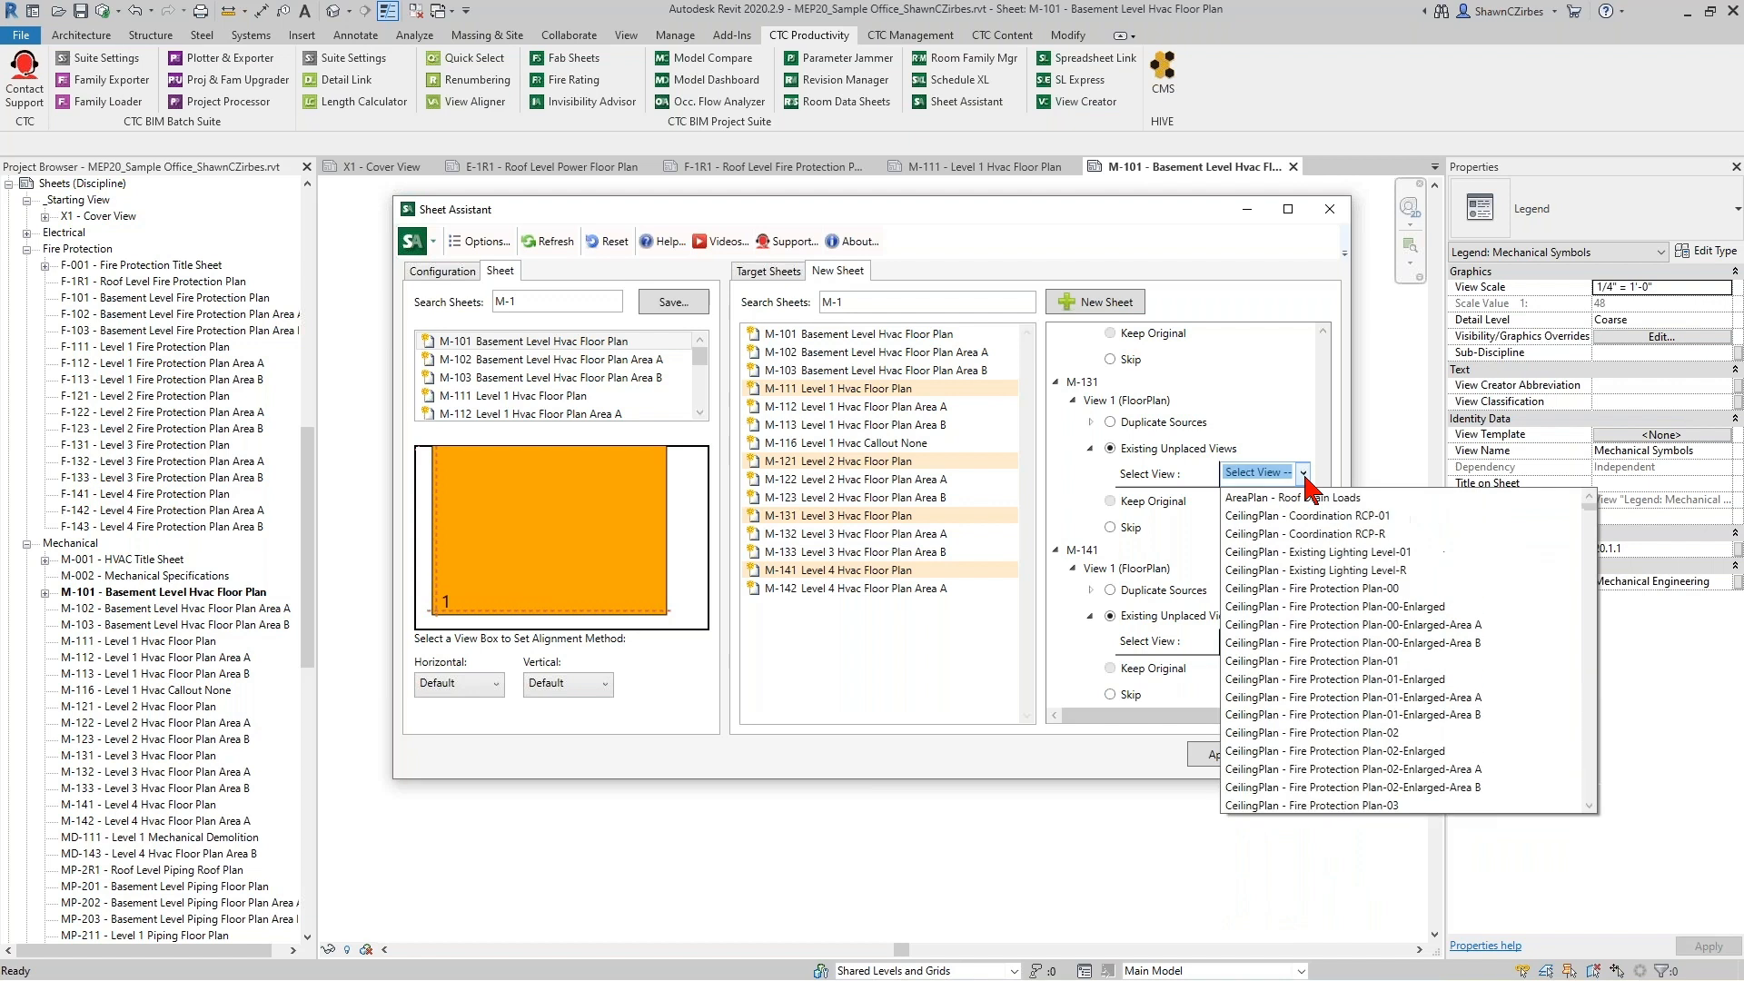
pyautogui.moveTo(1588, 509); pyautogui.dragTo(1590, 610)
pyautogui.scroll(7, 1367, 731)
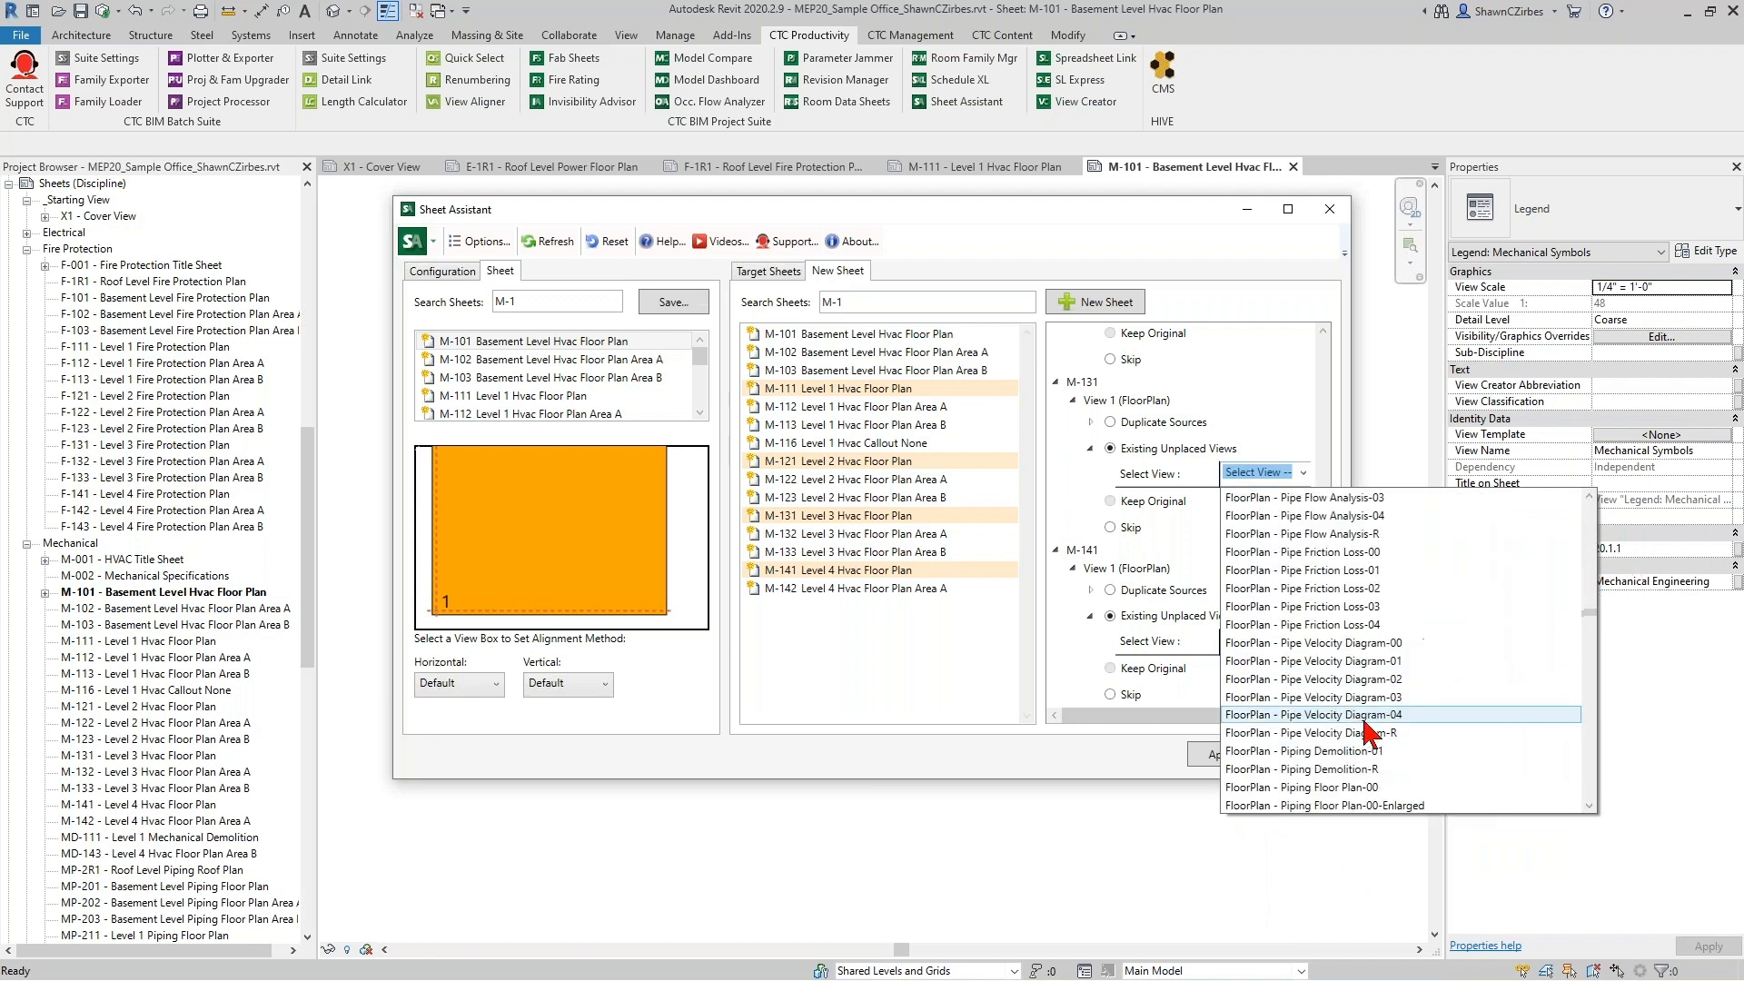
pyautogui.scroll(8, 1368, 732)
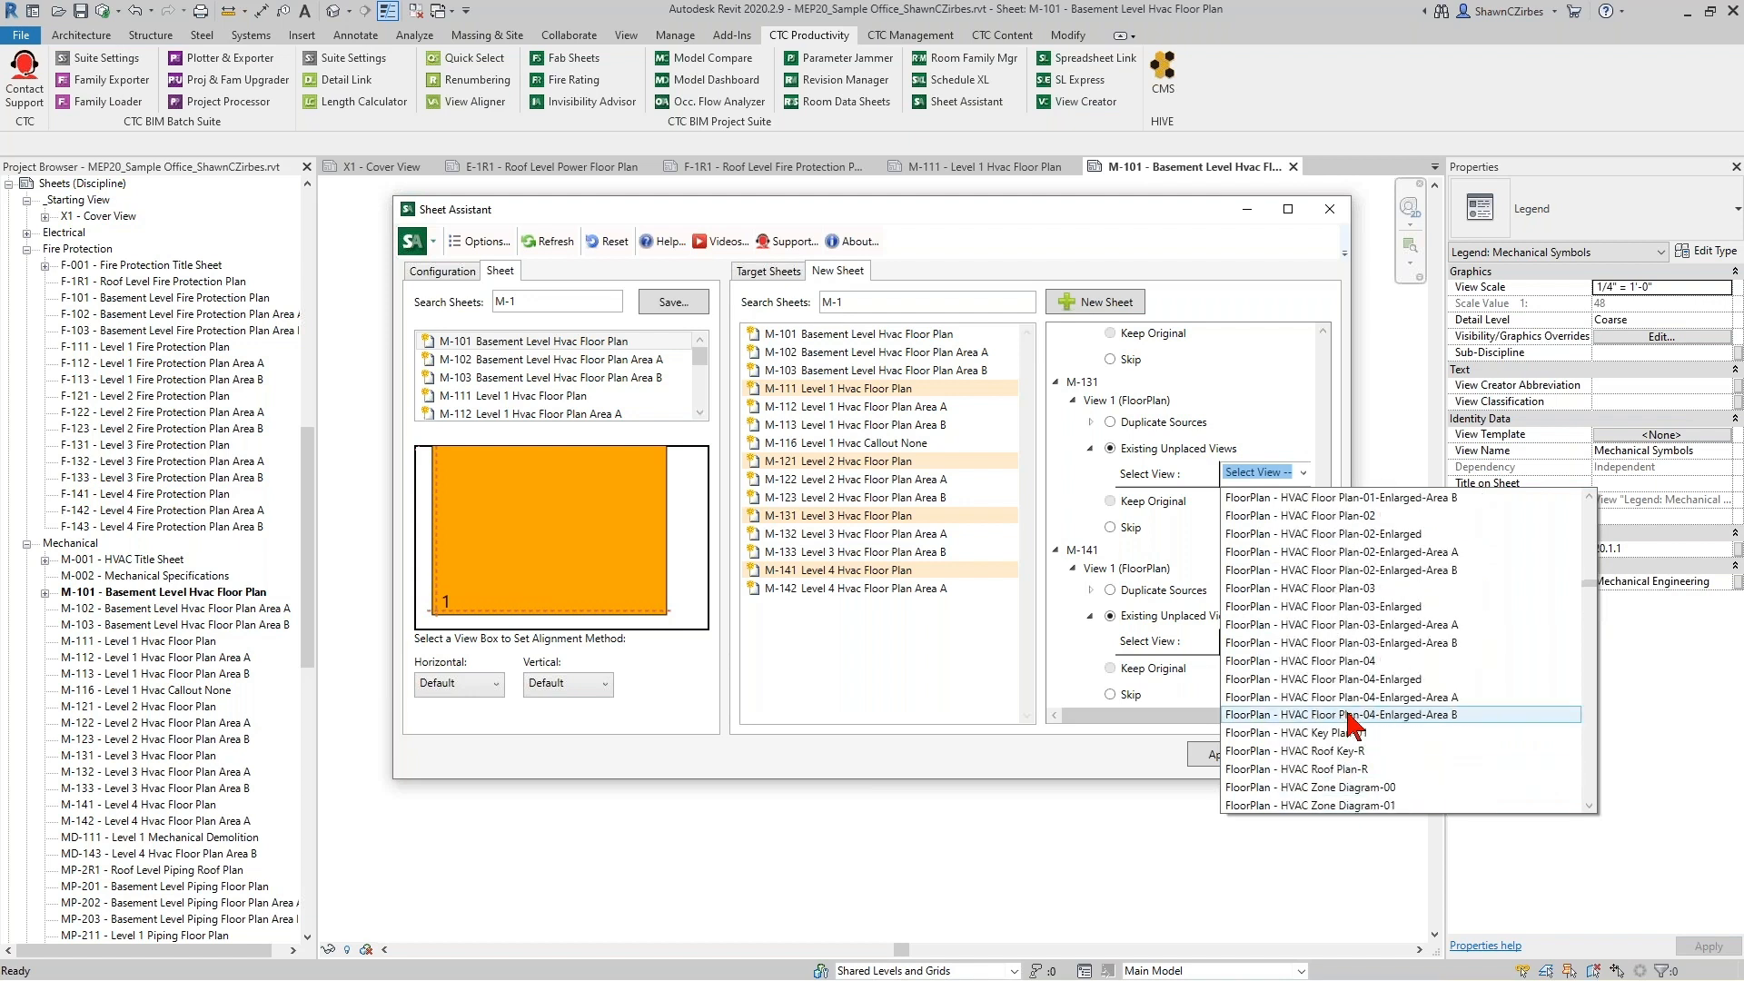
pyautogui.click(1335, 588)
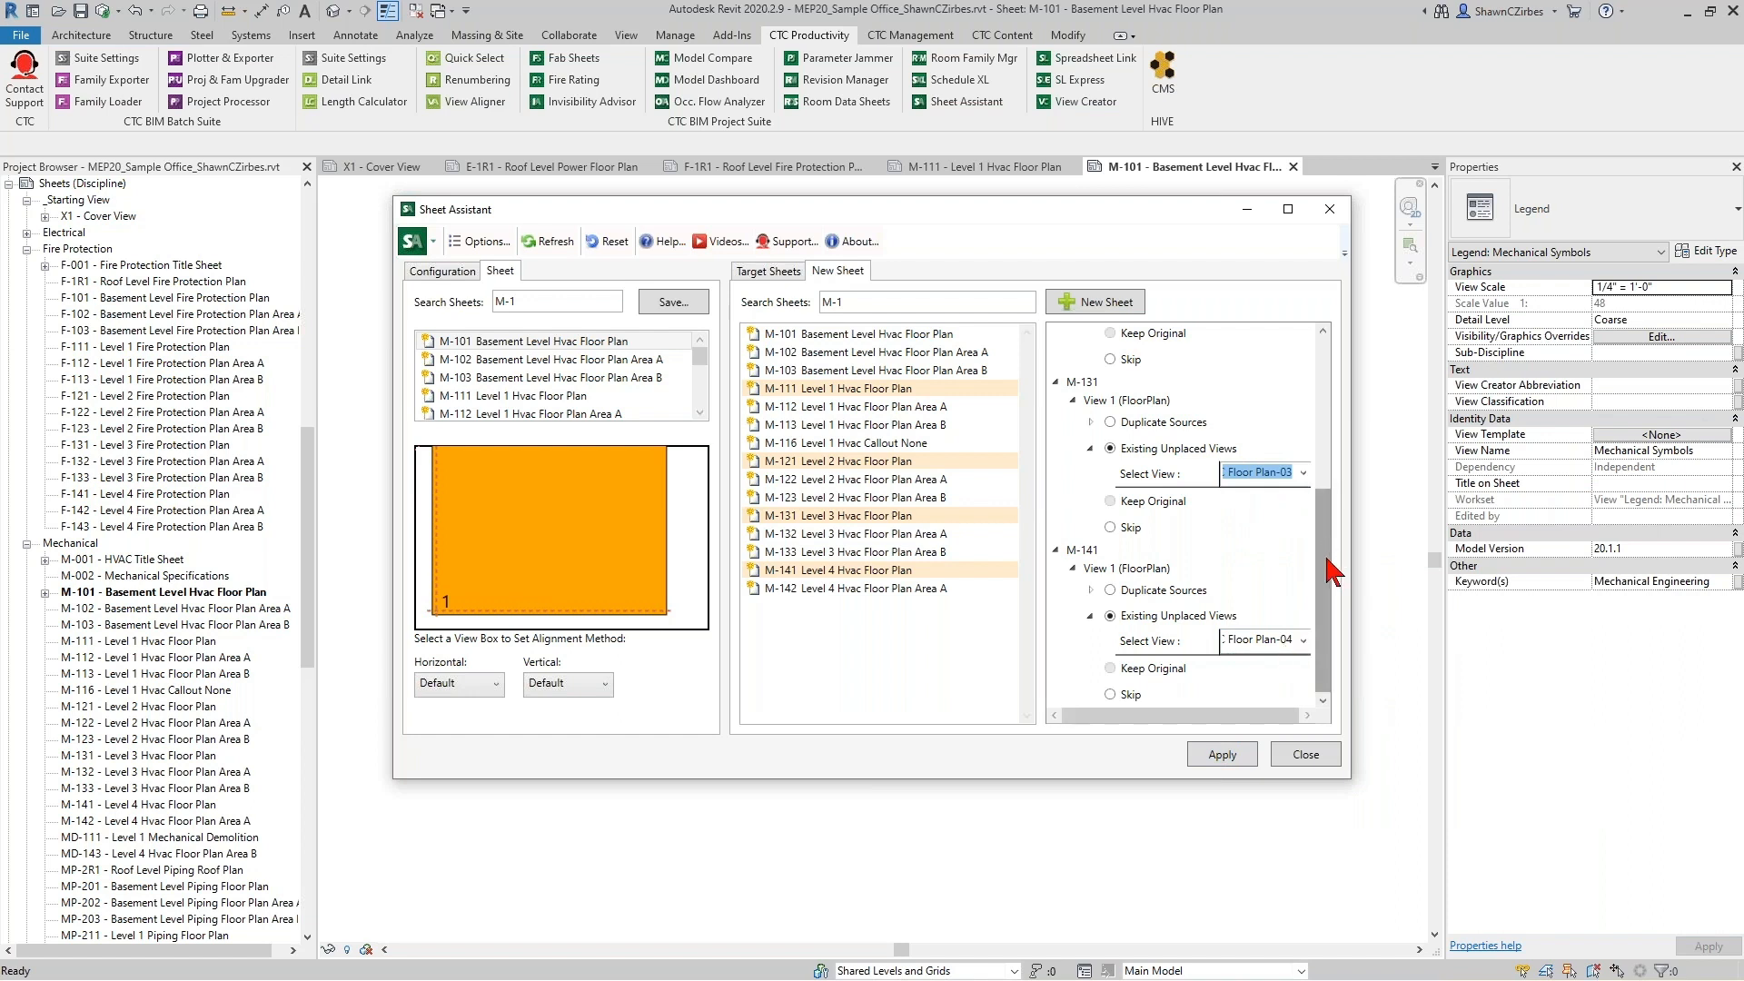
pyautogui.scroll(4, 1324, 546)
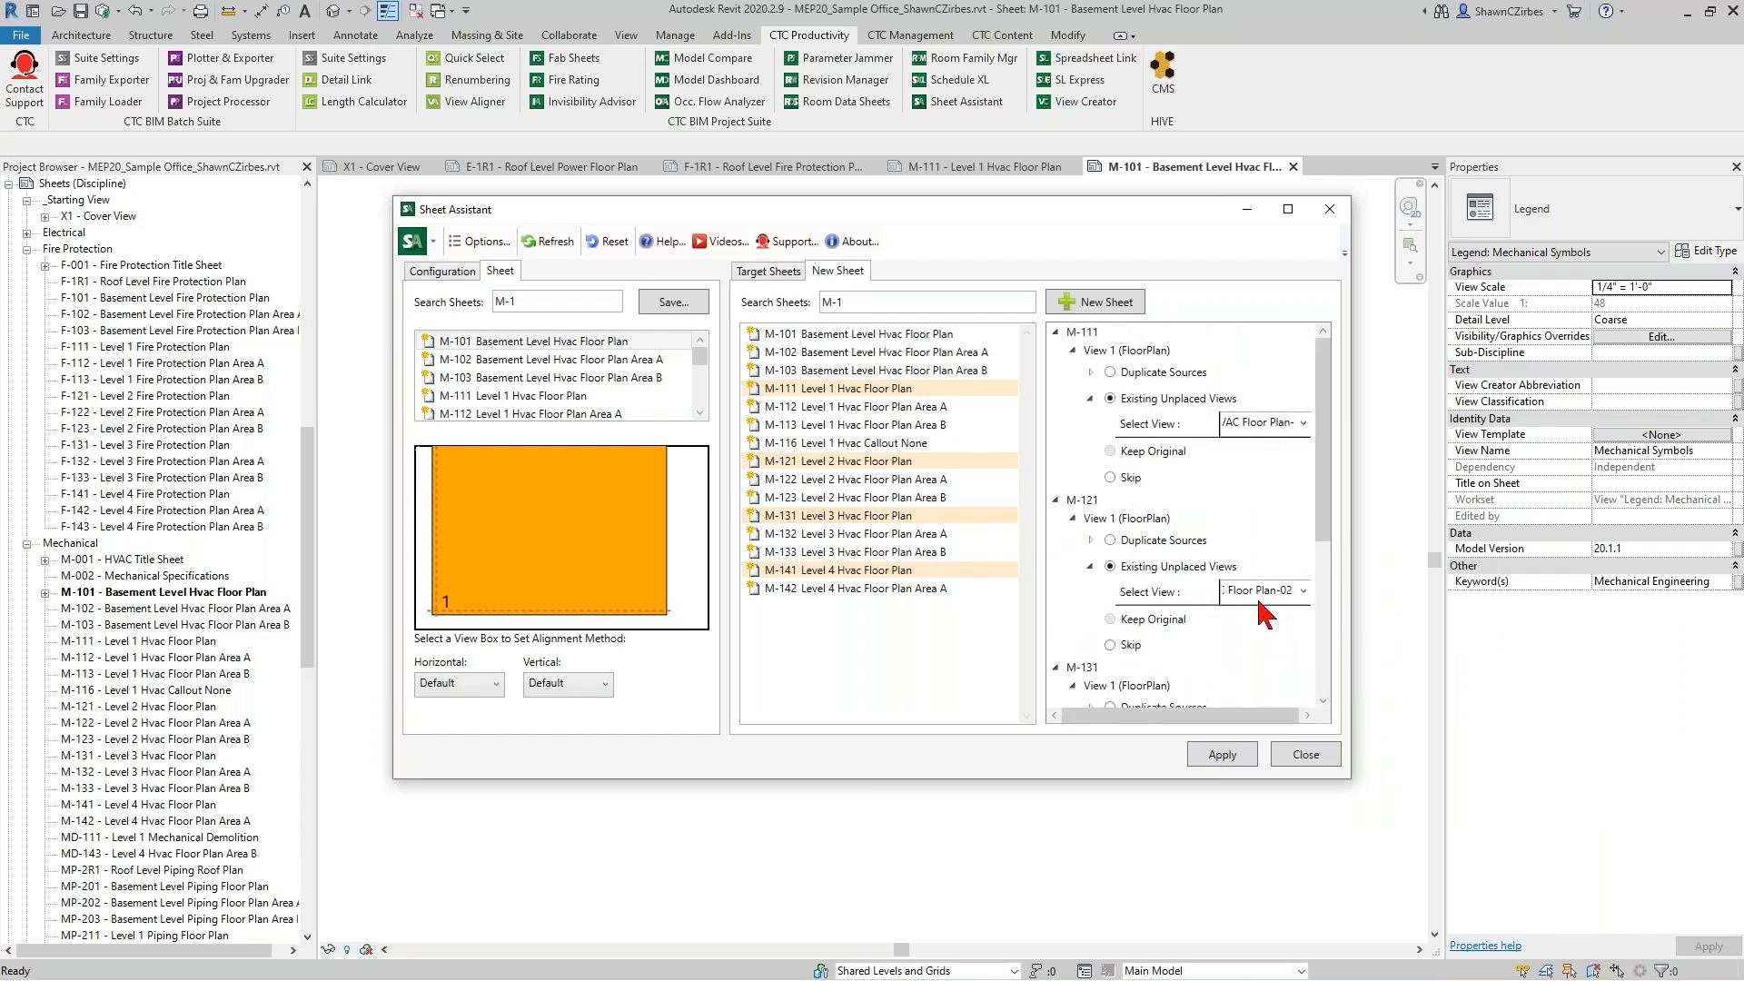
pyautogui.click(1236, 754)
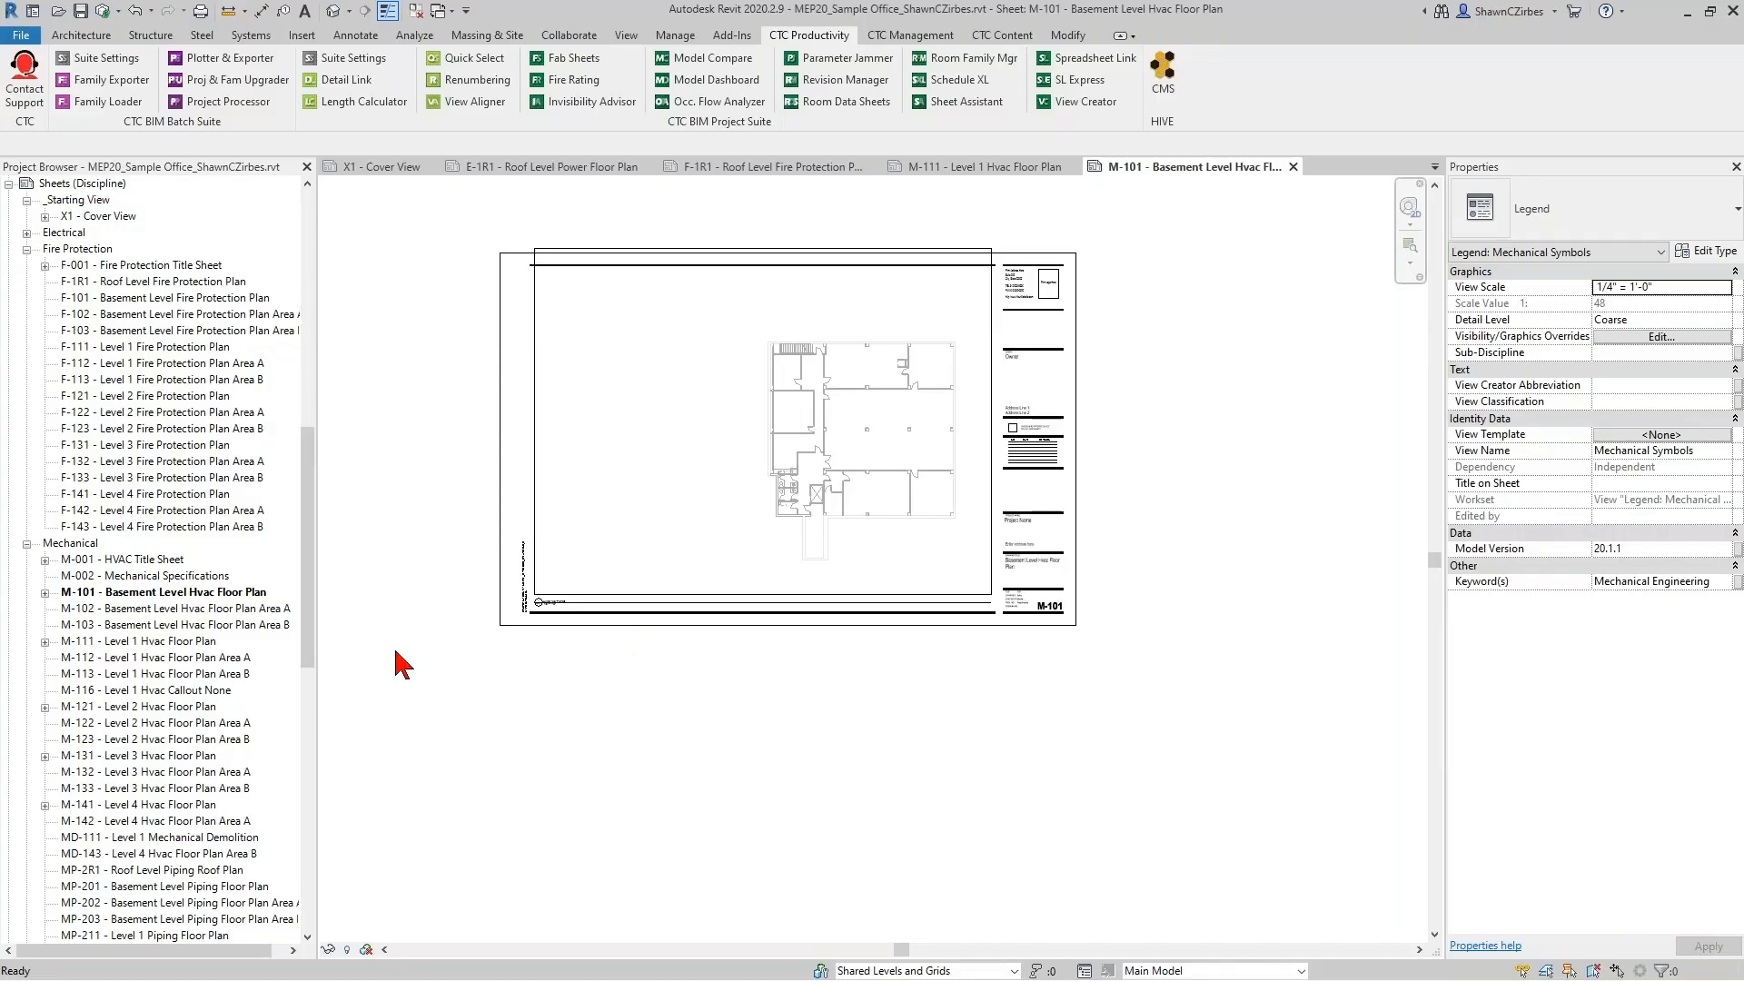
# Open sheets M-111 and M-121 and examine the placement of their HVAC floor plans and the view title on M-121.
pyautogui.doubleClick(102, 642)
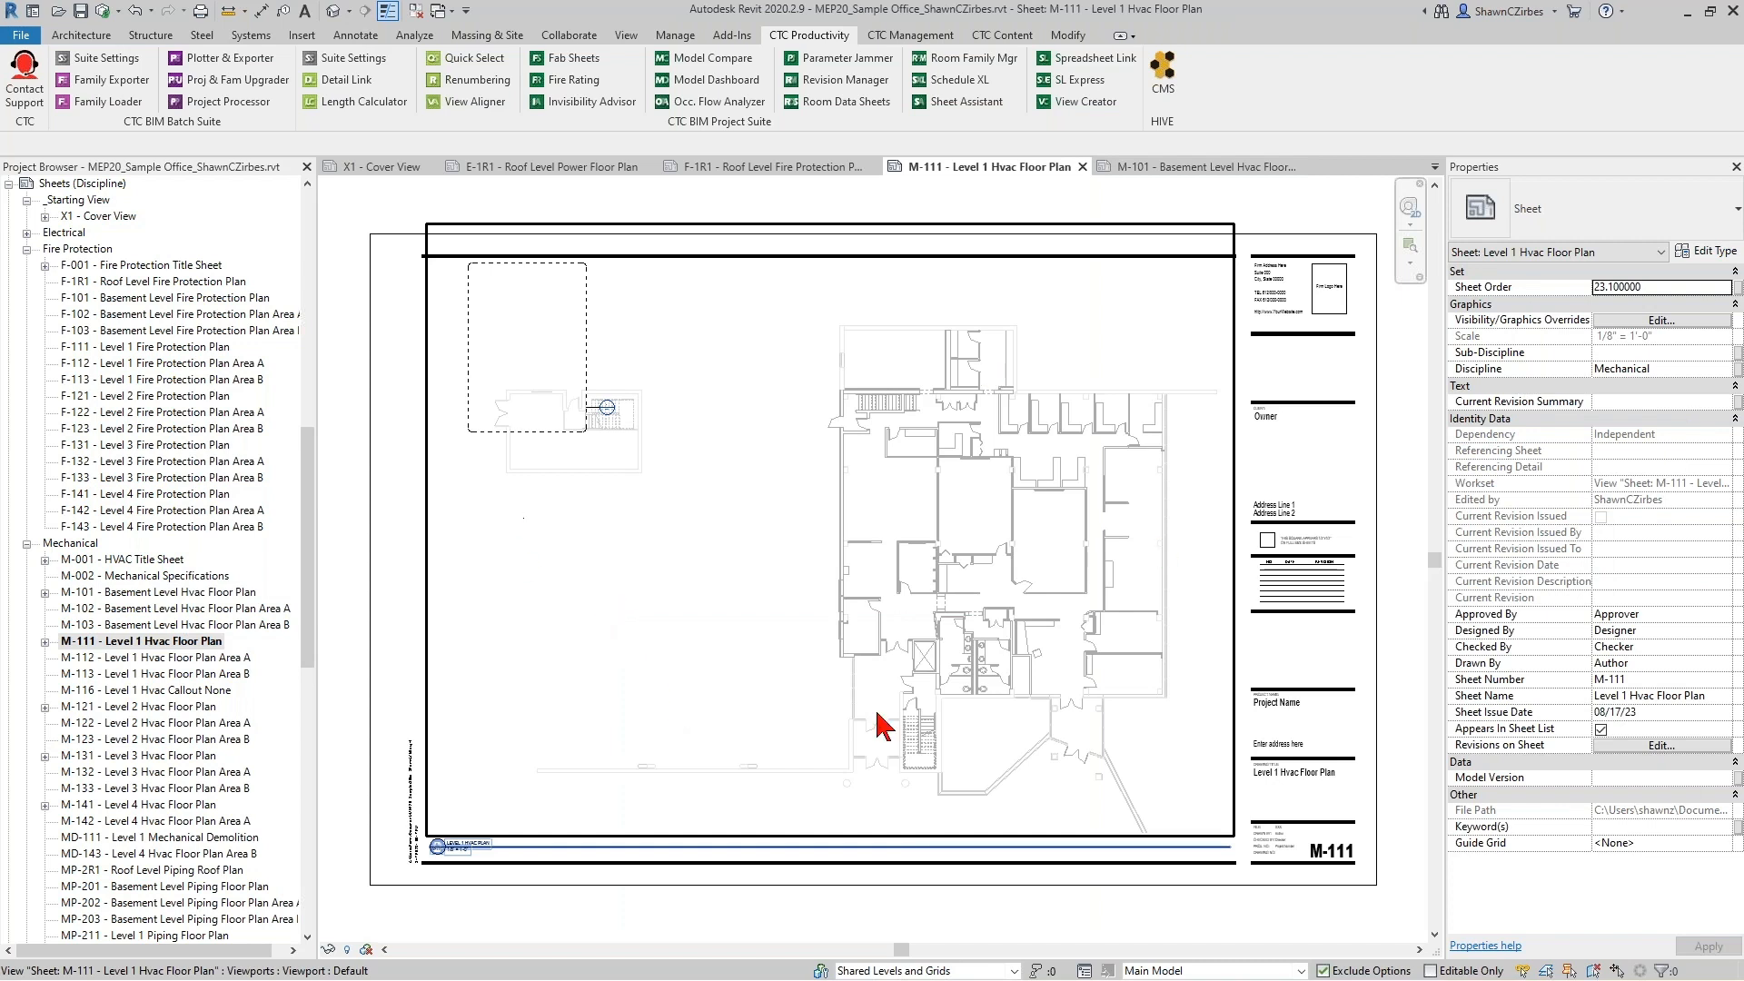
pyautogui.doubleClick(131, 707)
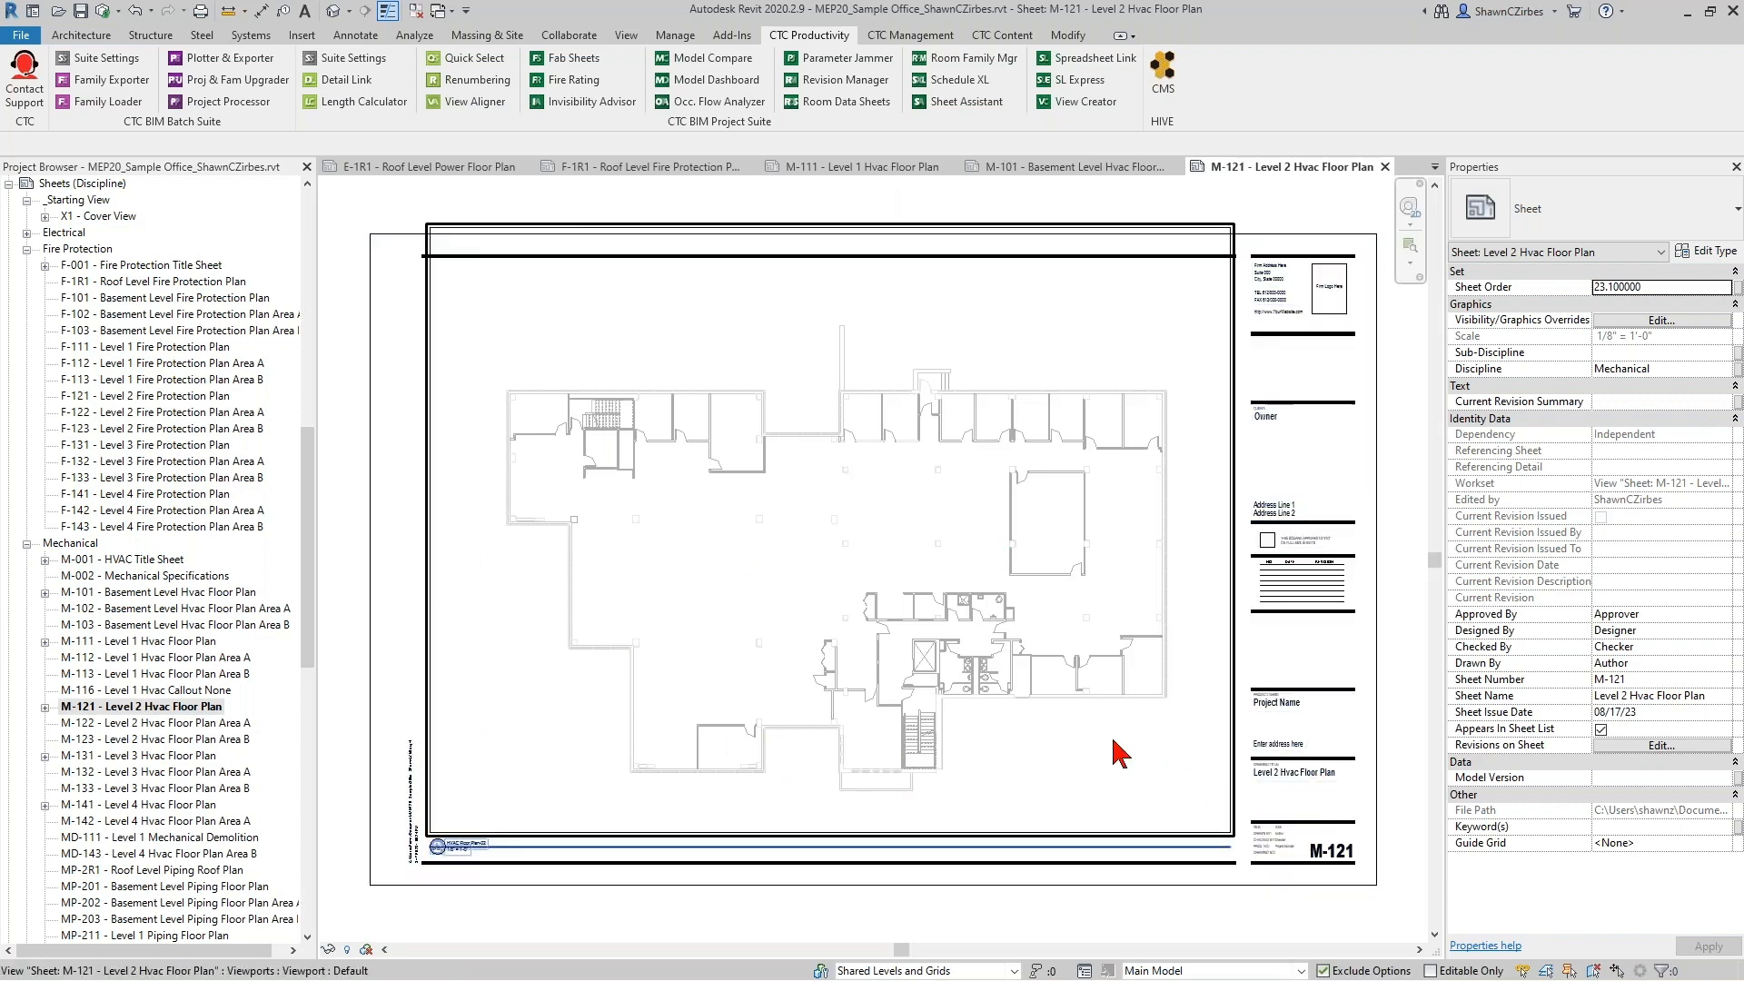
pyautogui.scroll(3, 448, 863)
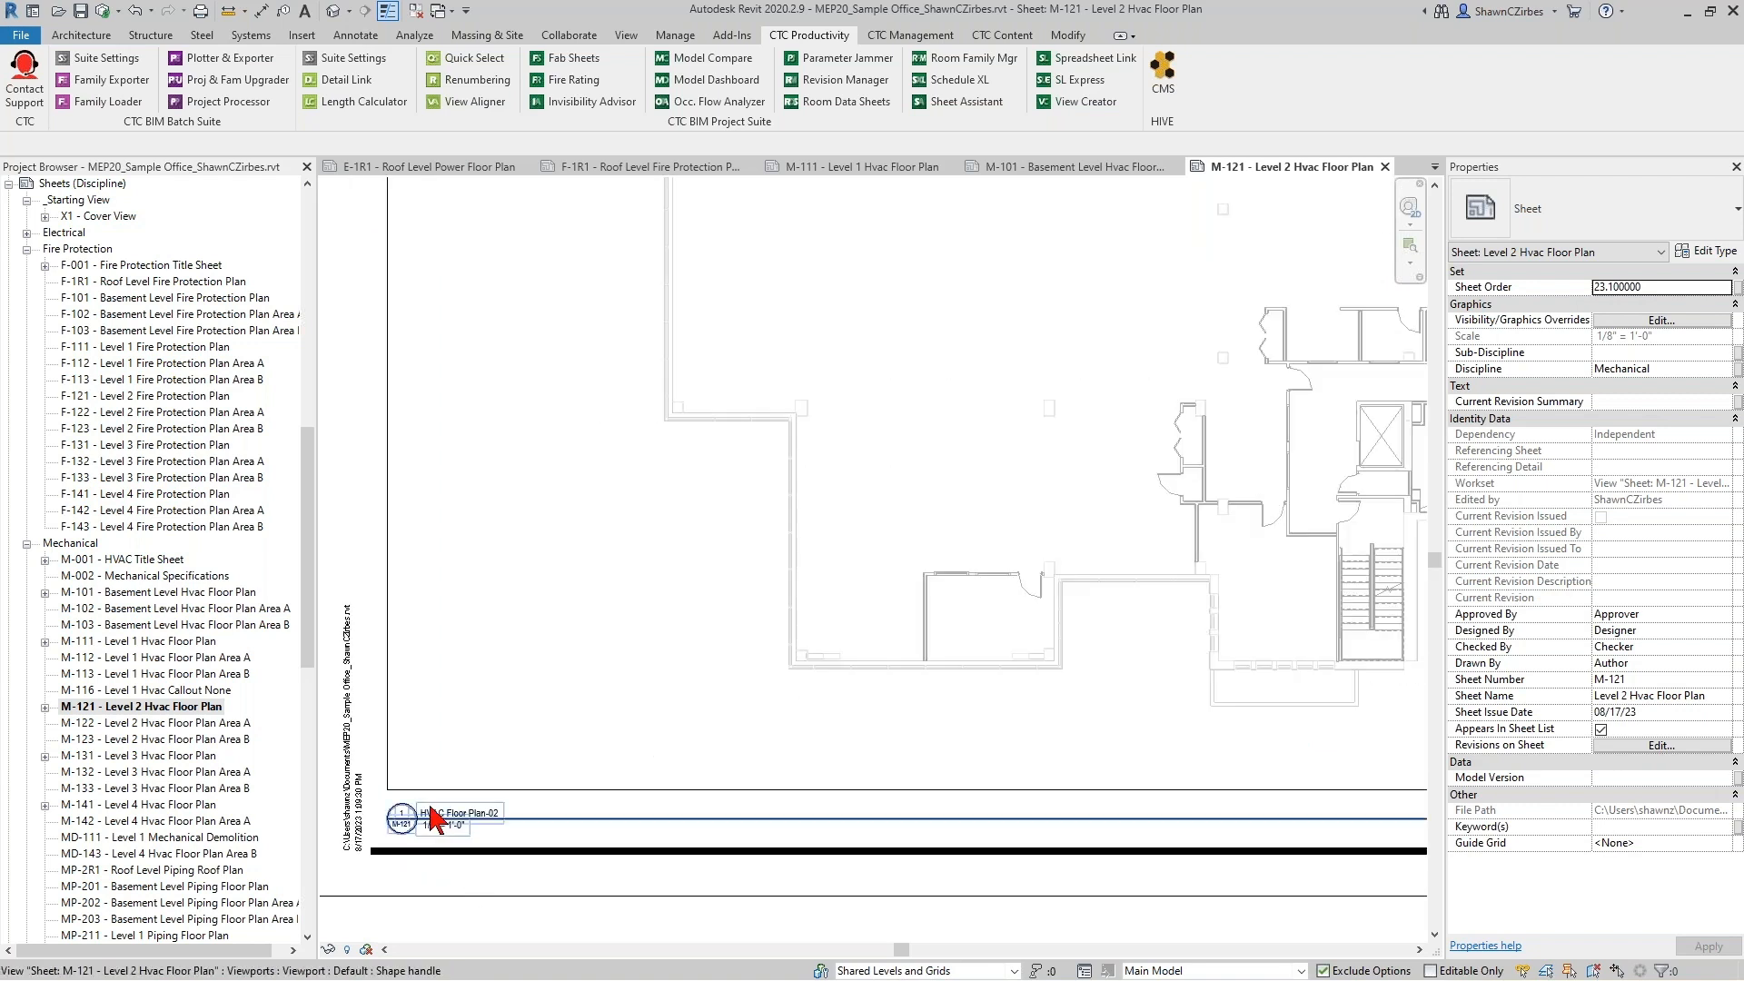
pyautogui.scroll(1, 490, 822)
pyautogui.scroll(-5, 490, 822)
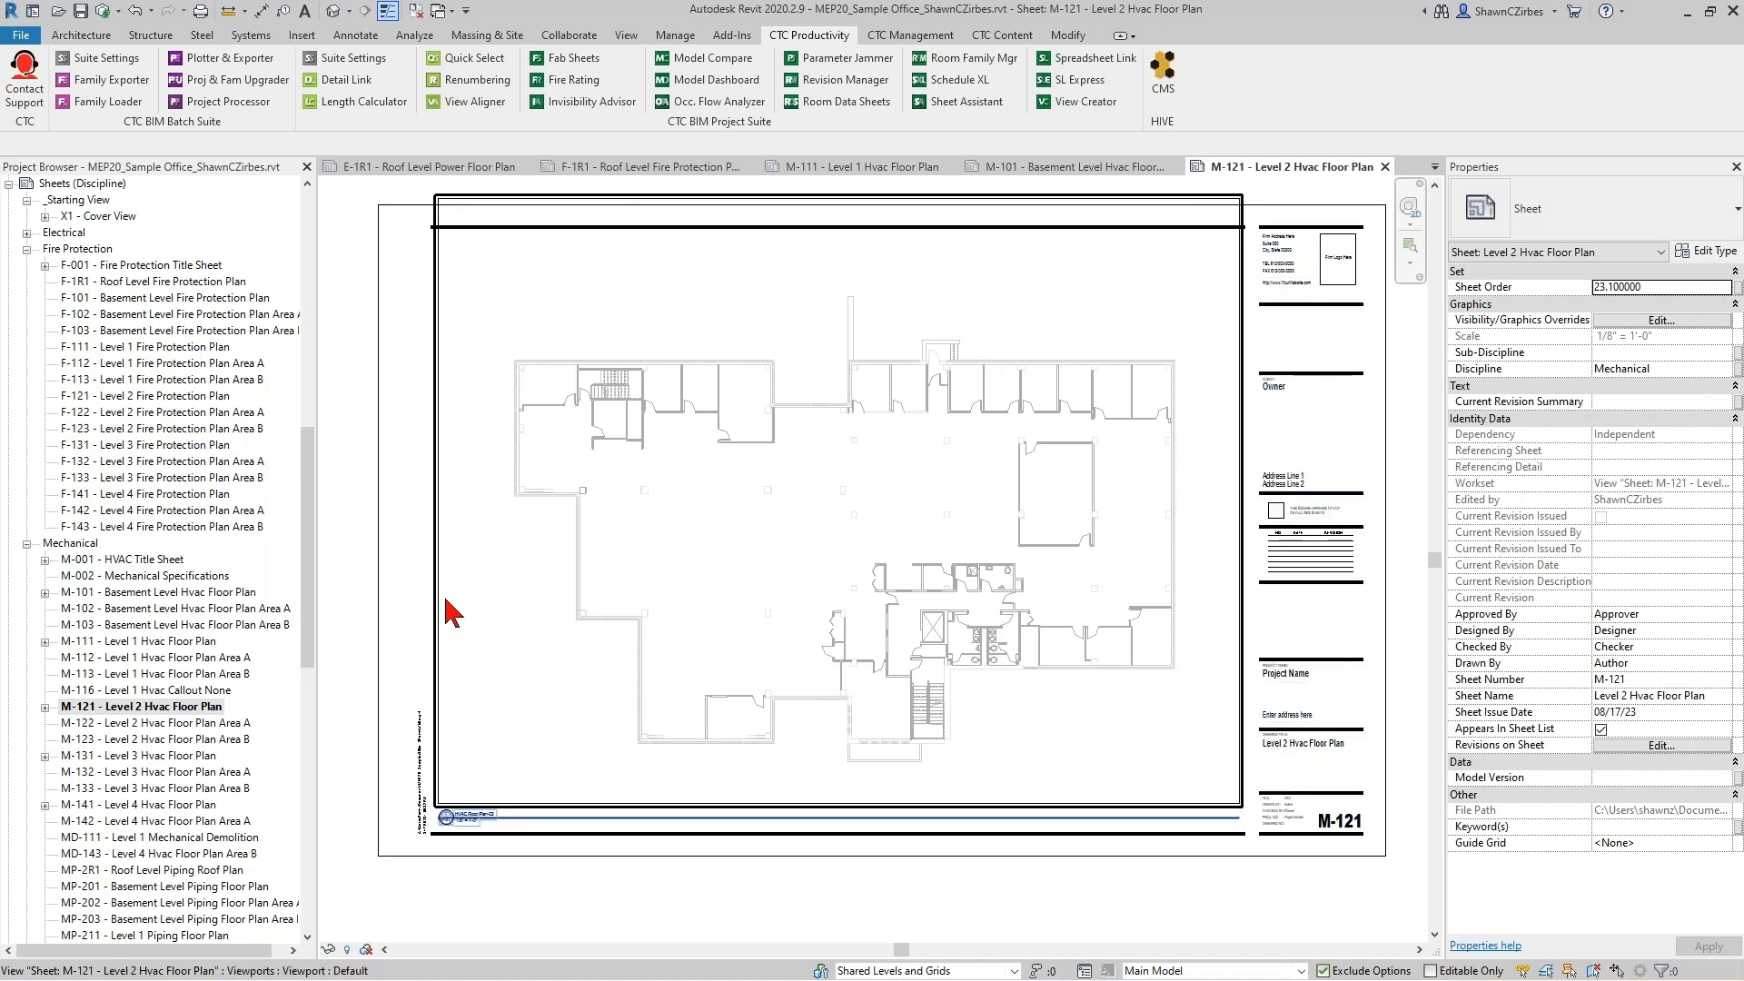
pyautogui.scroll(-5, 454, 595)
pyautogui.scroll(4, 578, 761)
pyautogui.moveTo(597, 780); pyautogui.dragTo(705, 804, button='middle')
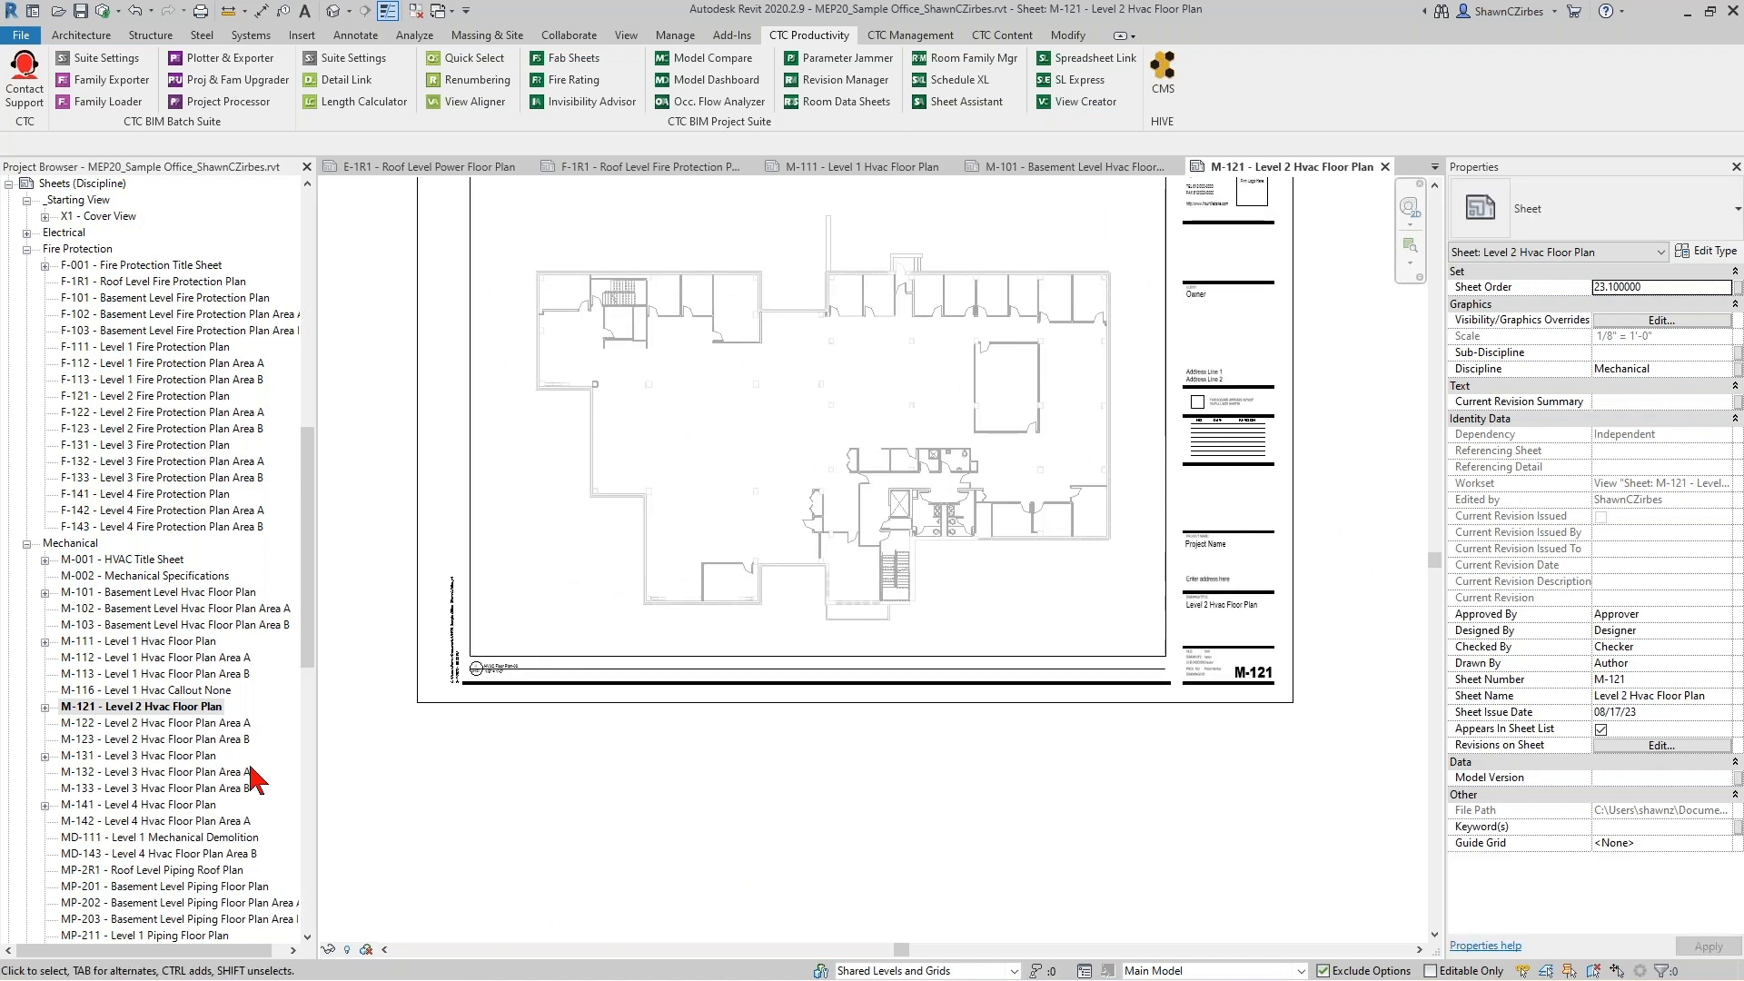